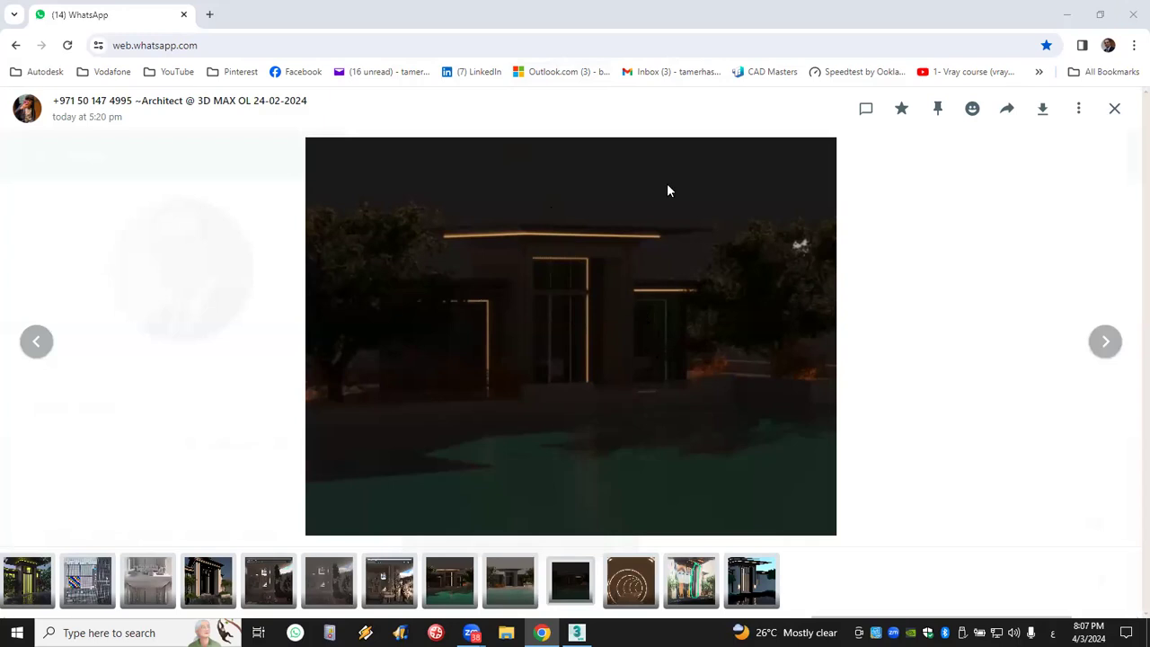
key("alt+Tab")
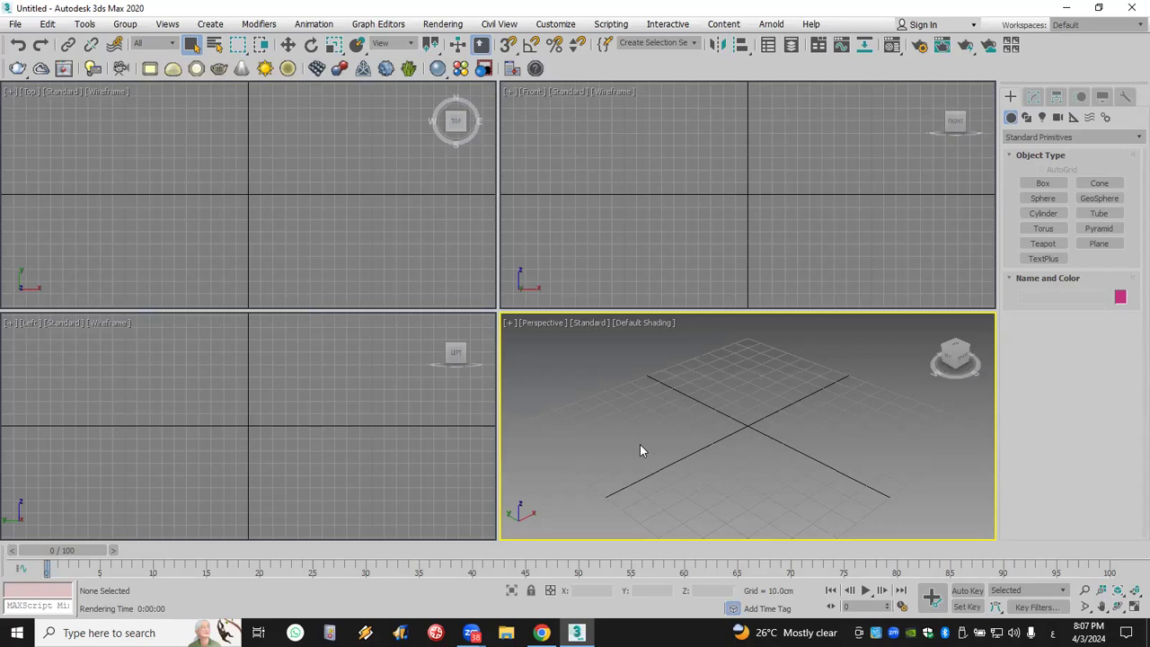
left_click(351, 226)
left_click(258, 347)
left_click(116, 124)
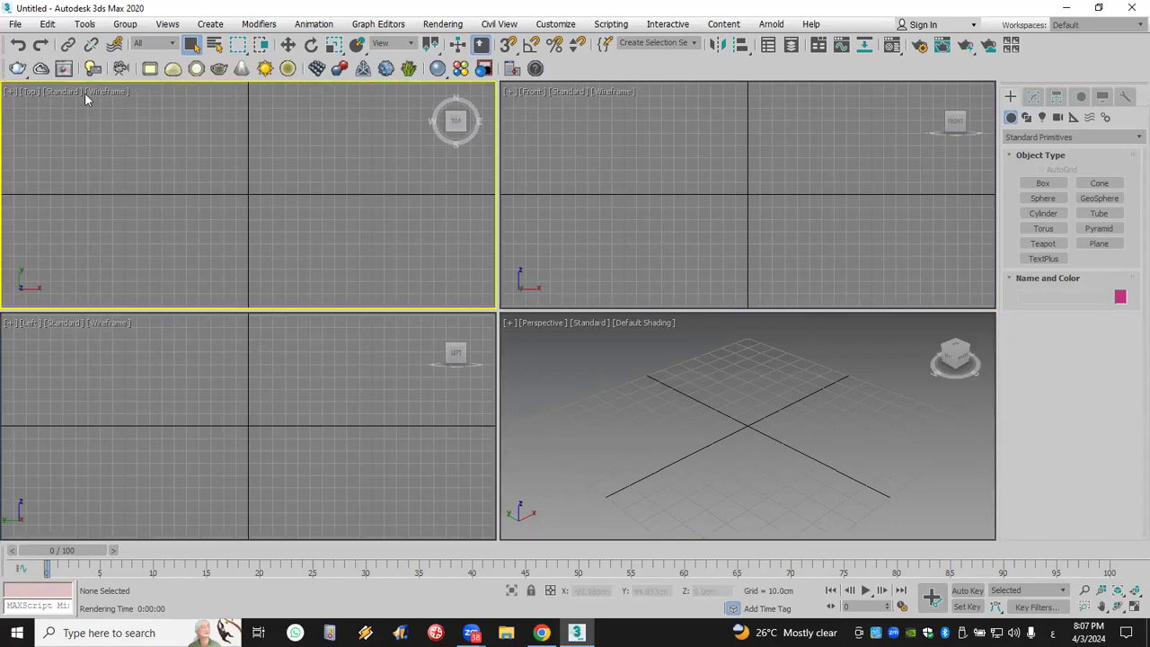
left_click(15, 23)
left_click(325, 215)
left_click(544, 333)
Show the desktop and delete the clip-art image file
left_click(1147, 633)
left_click(760, 511)
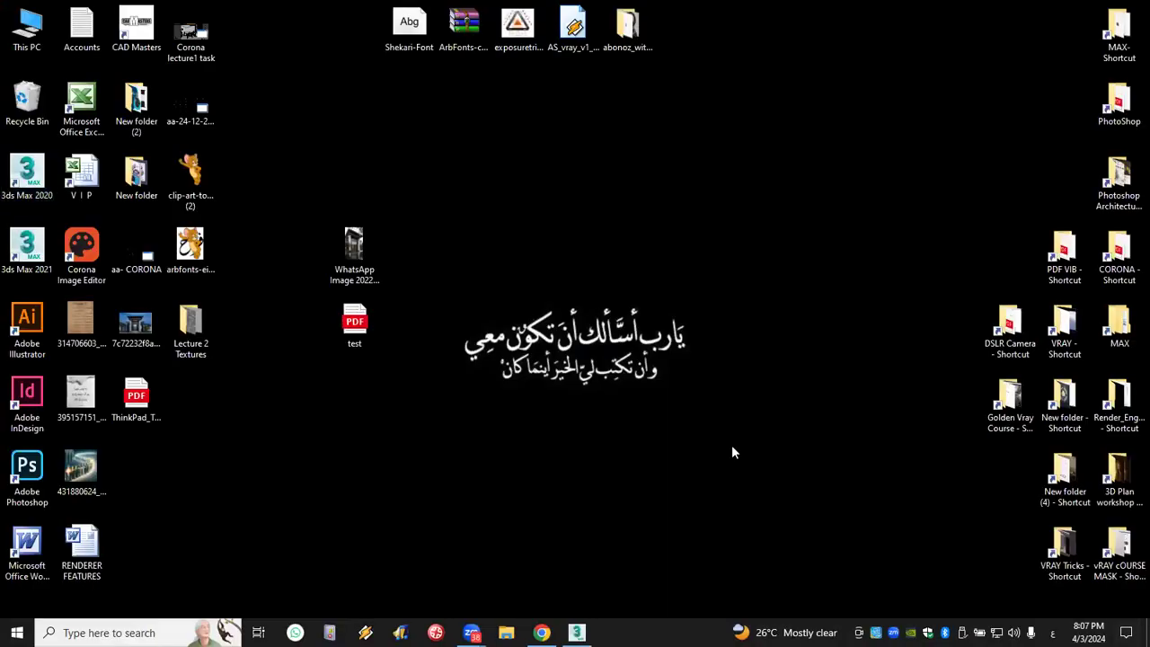
left_click_drag(401, 162, 338, 465)
left_click(241, 376)
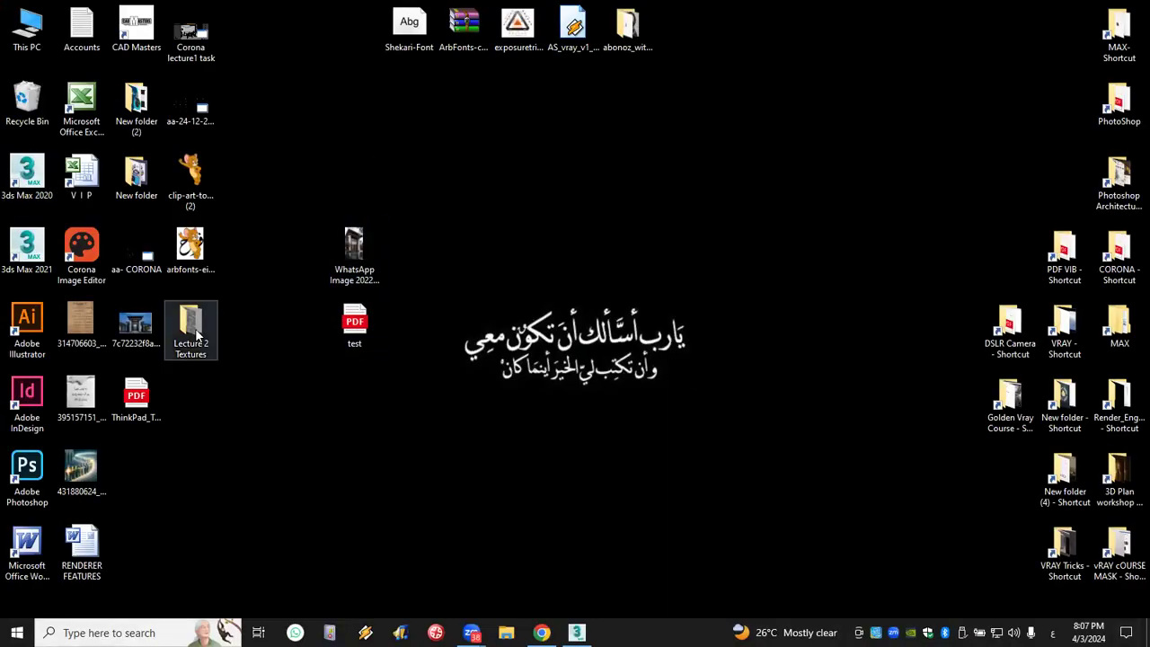
left_click(204, 184)
key("Delete")
Rename the arbfonts-eid image on the desktop as 777
left_click(191, 269)
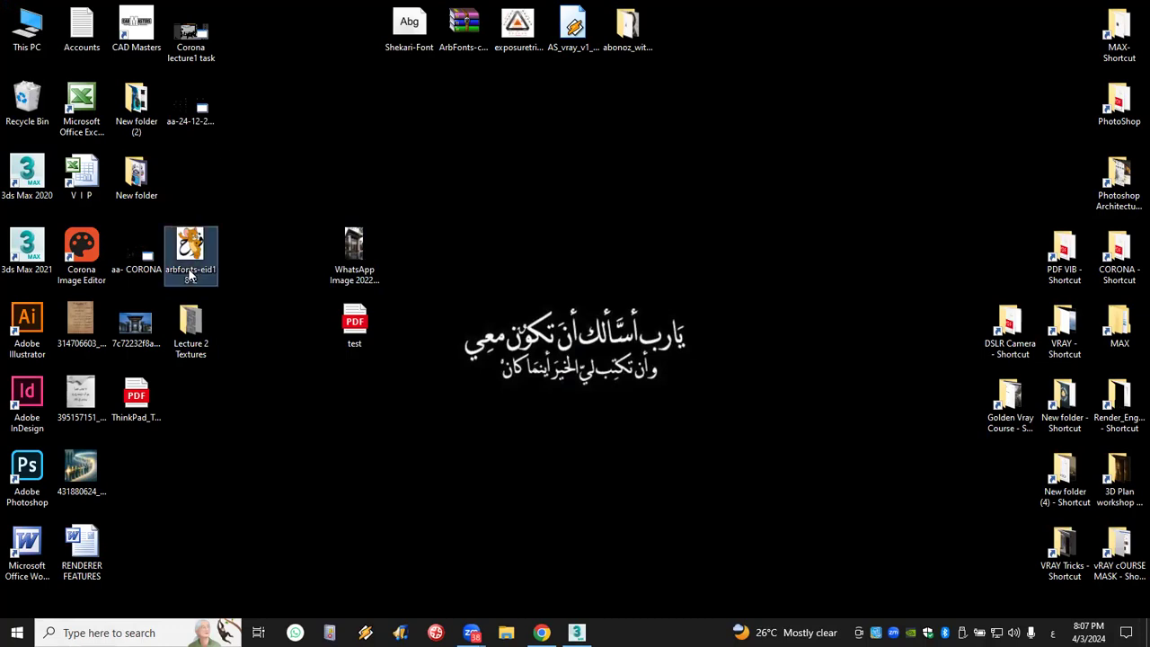
left_click(190, 275)
type("777")
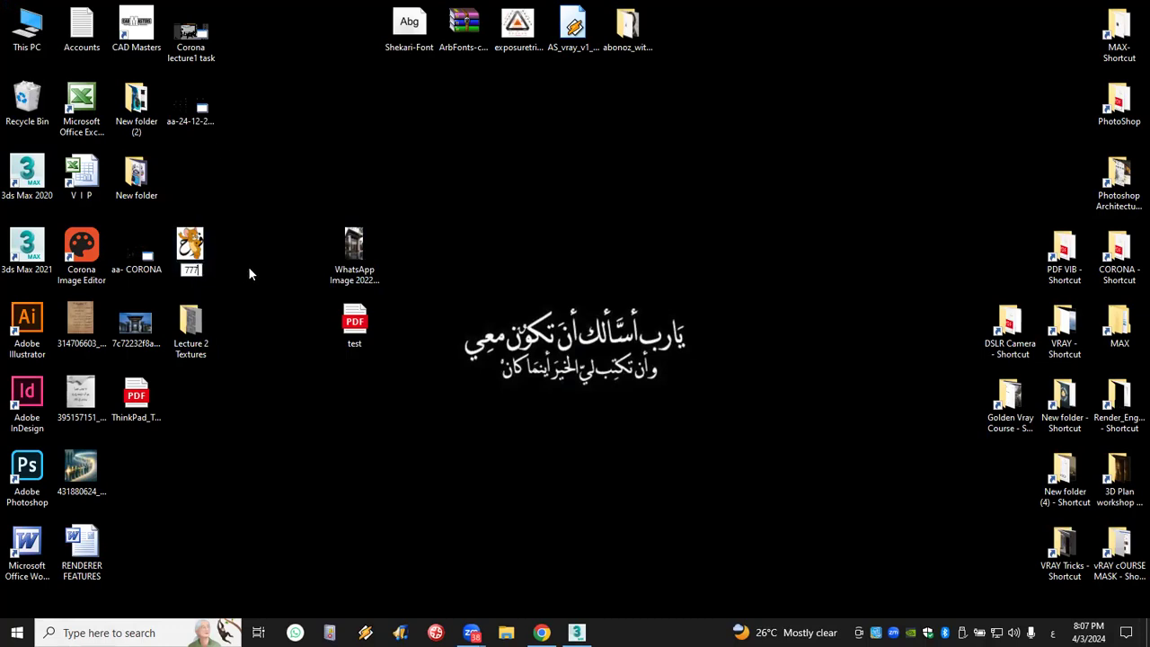
left_click(251, 274)
left_click(577, 633)
mouse_move(472, 633)
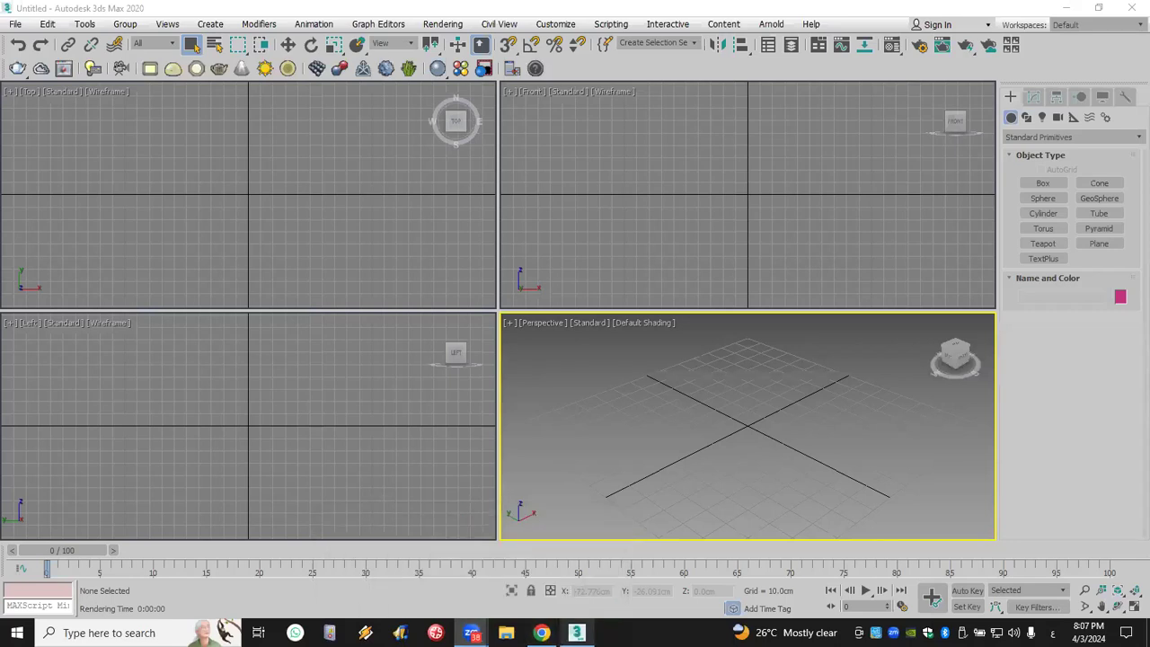
key("super+d")
key("super+d")
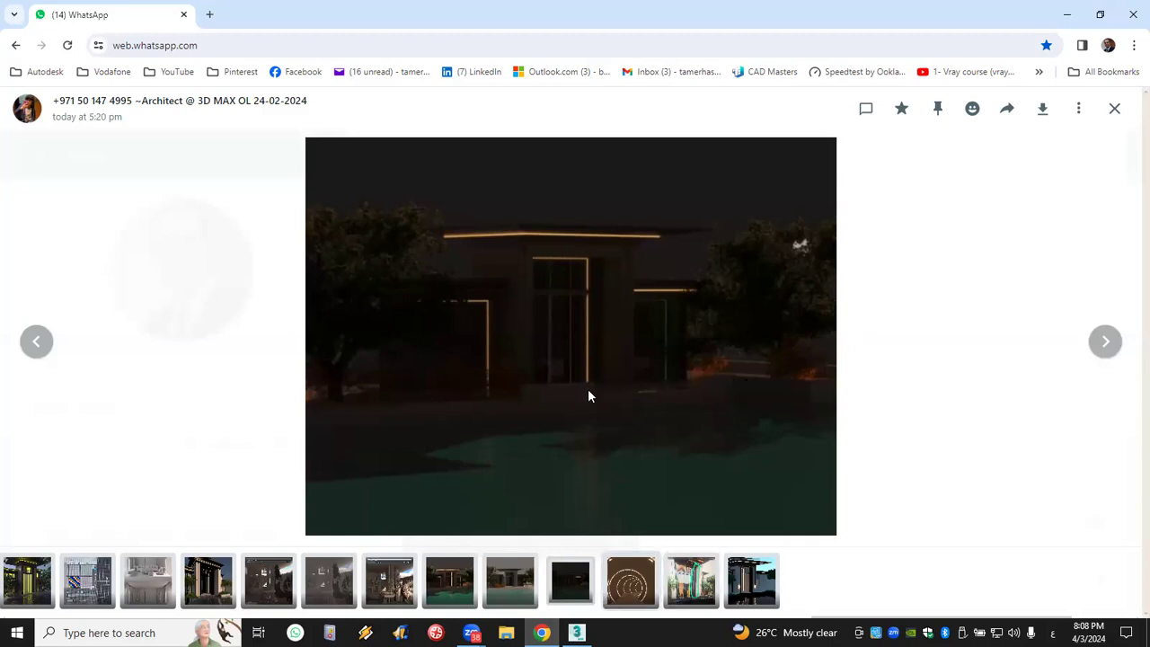
key("super+d")
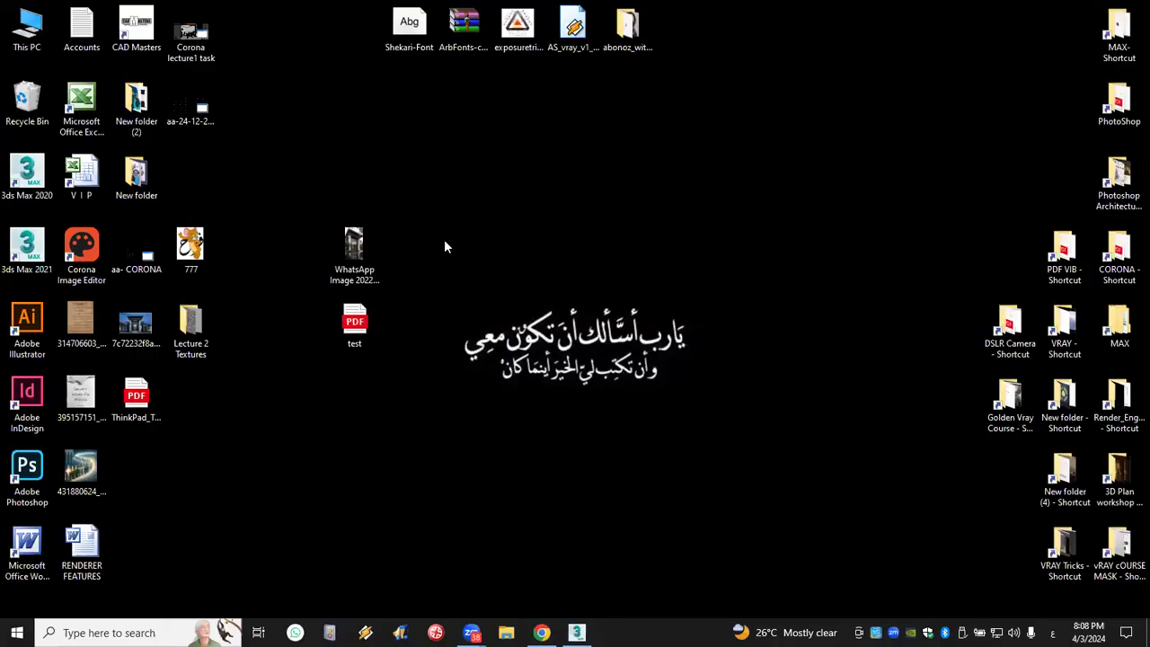
double_click(36, 36)
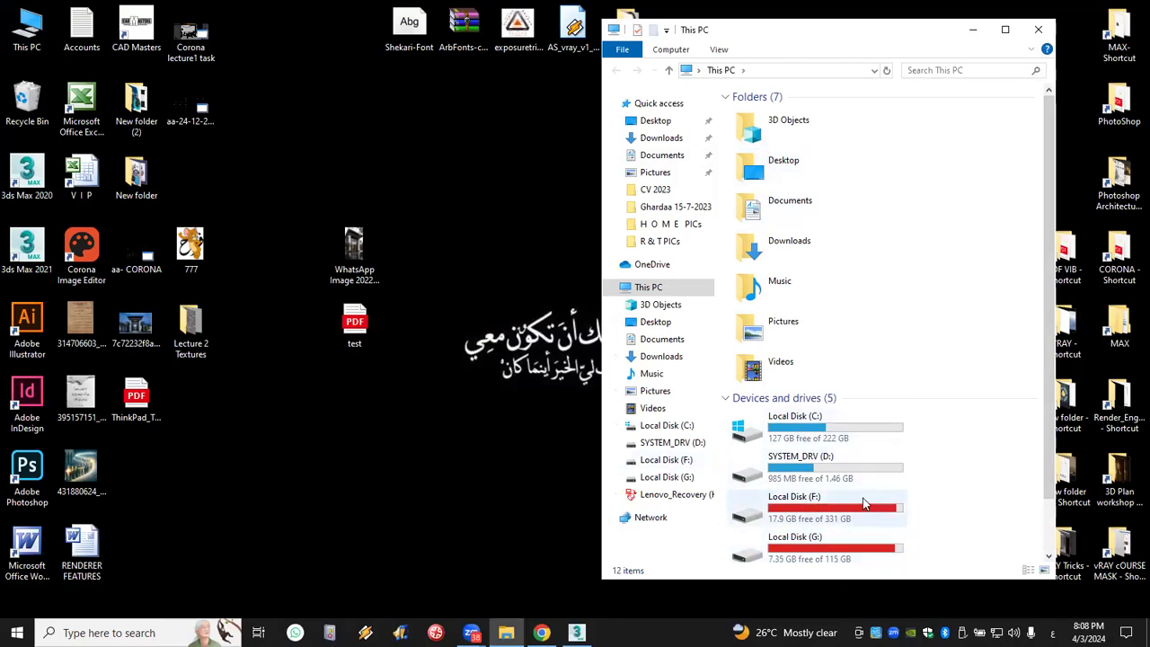
left_click(1038, 29)
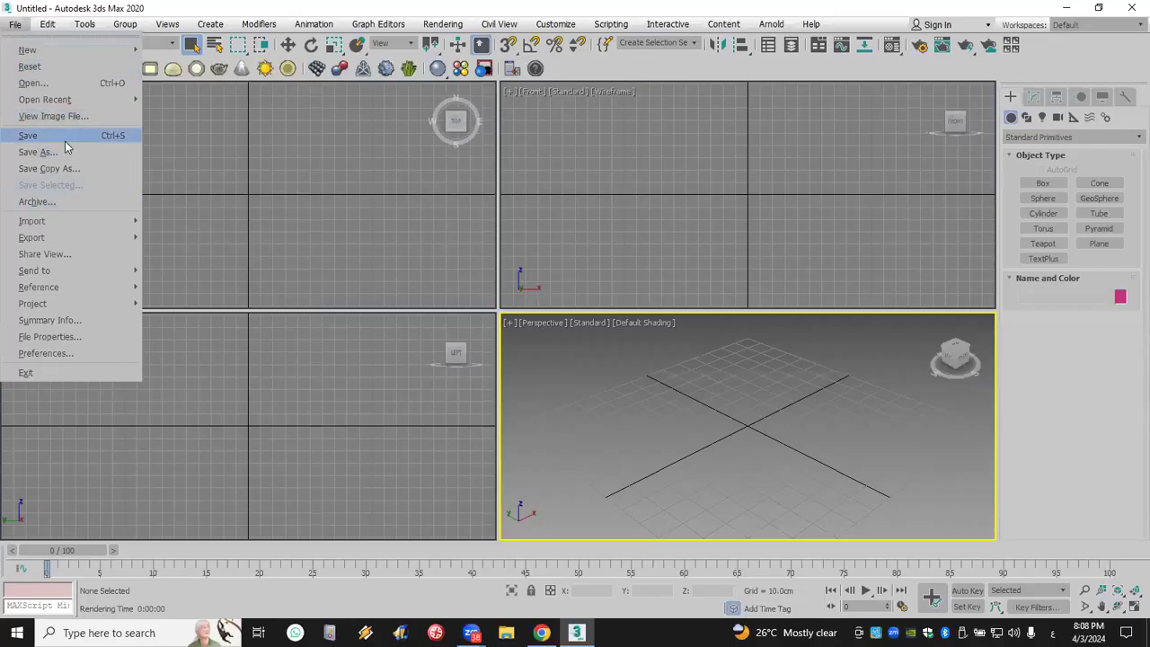
left_click(72, 205)
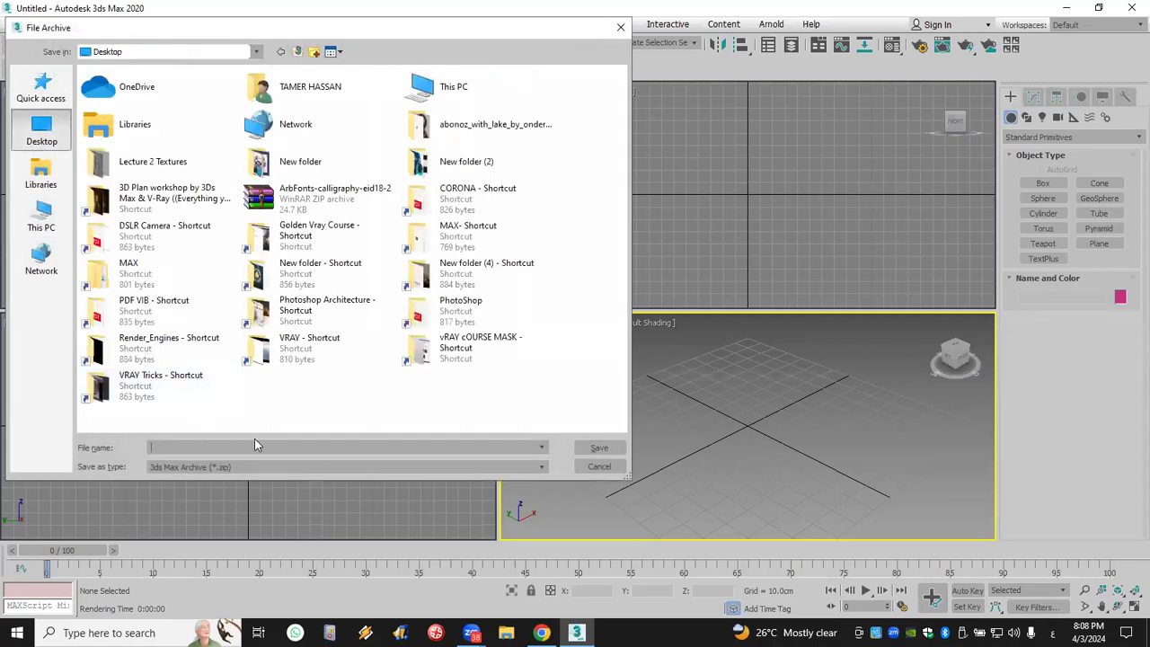
double_click(228, 448)
left_click(600, 467)
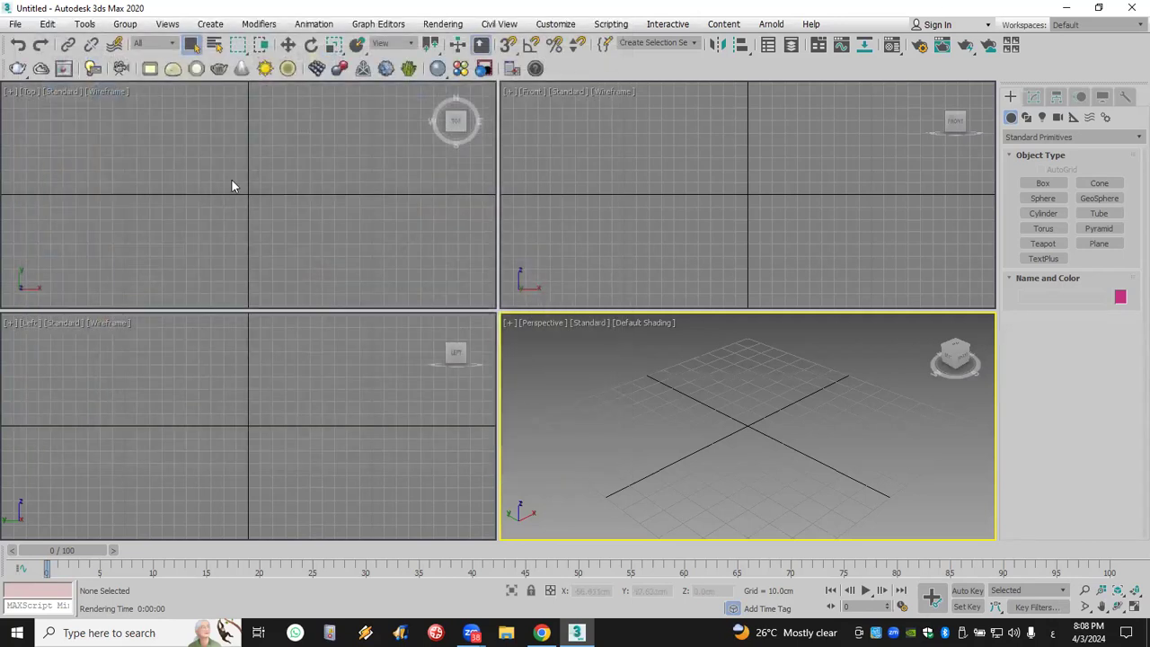
Open the aa-24-12-2024 scene from the Desktop in 3ds Max and continue loading despite the missing DLLs
left_click(15, 24)
mouse_move(63, 100)
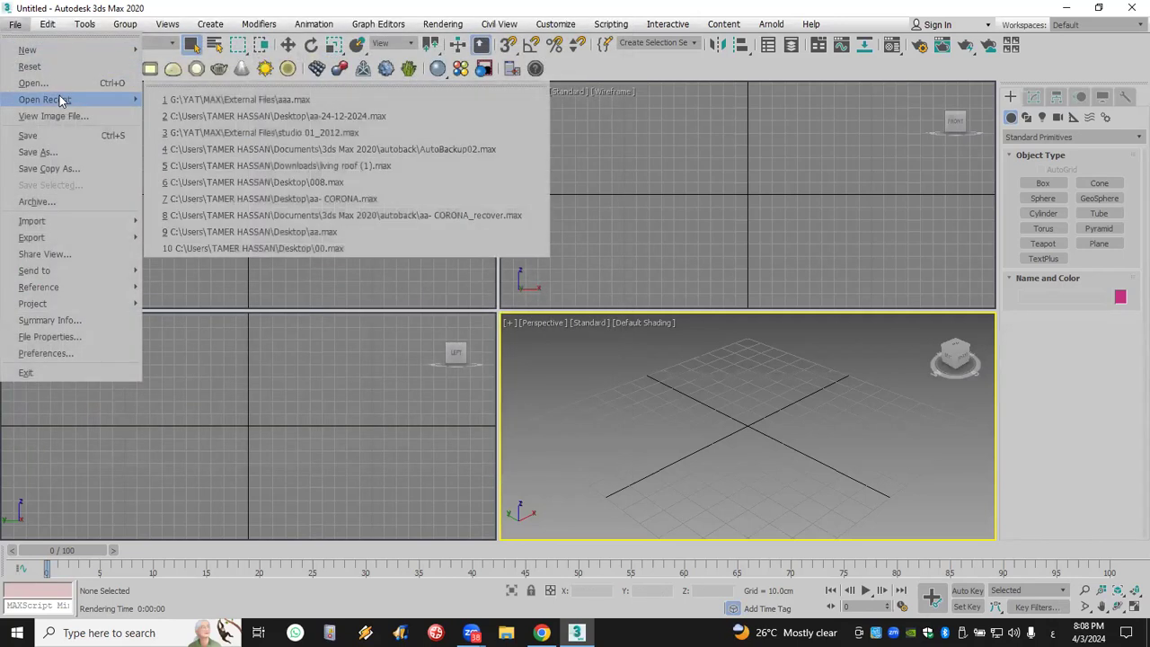
left_click(109, 83)
left_click(41, 155)
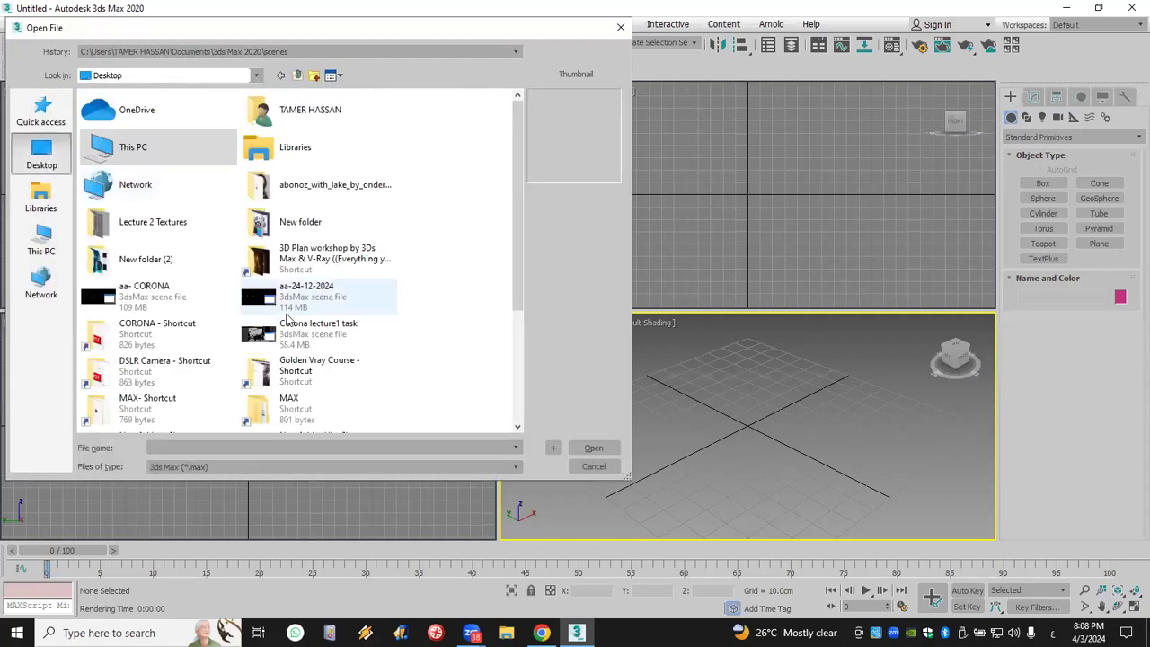
scroll(321, 341, "down", 2)
scroll(325, 305, "up", 2)
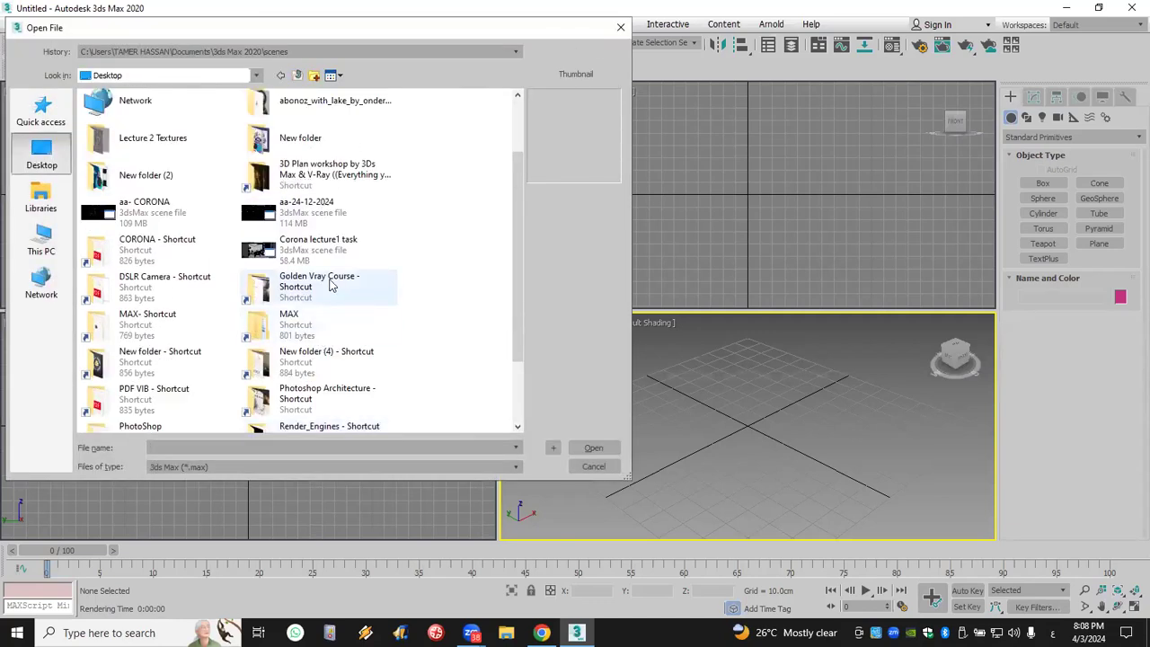
double_click(284, 213)
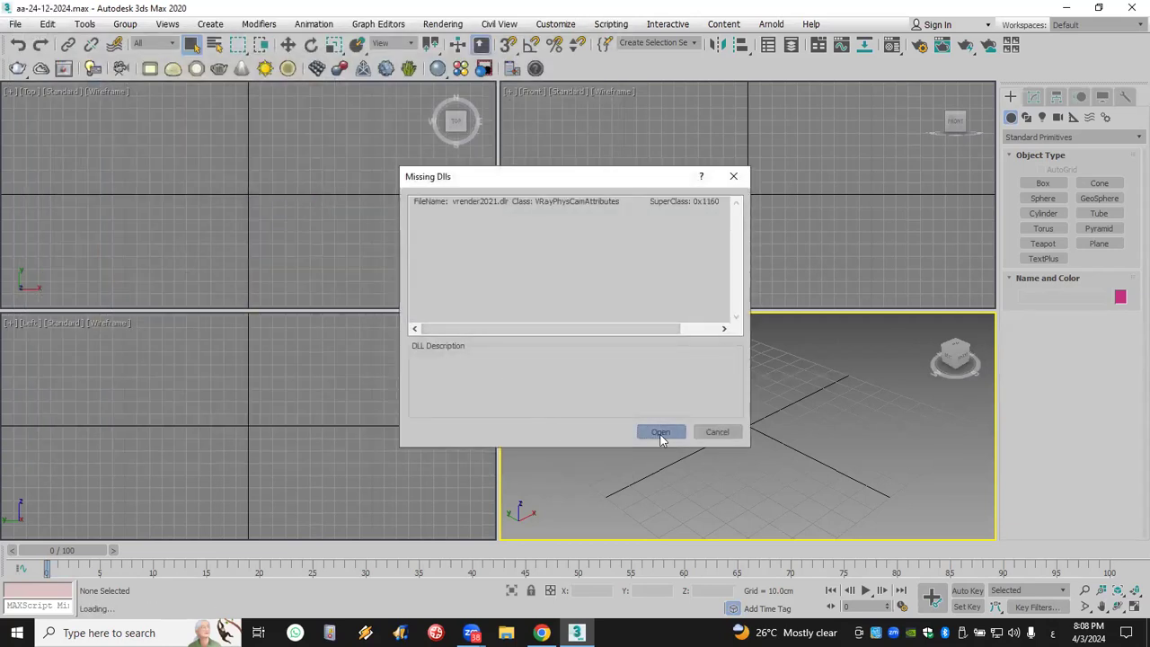
left_click(661, 430)
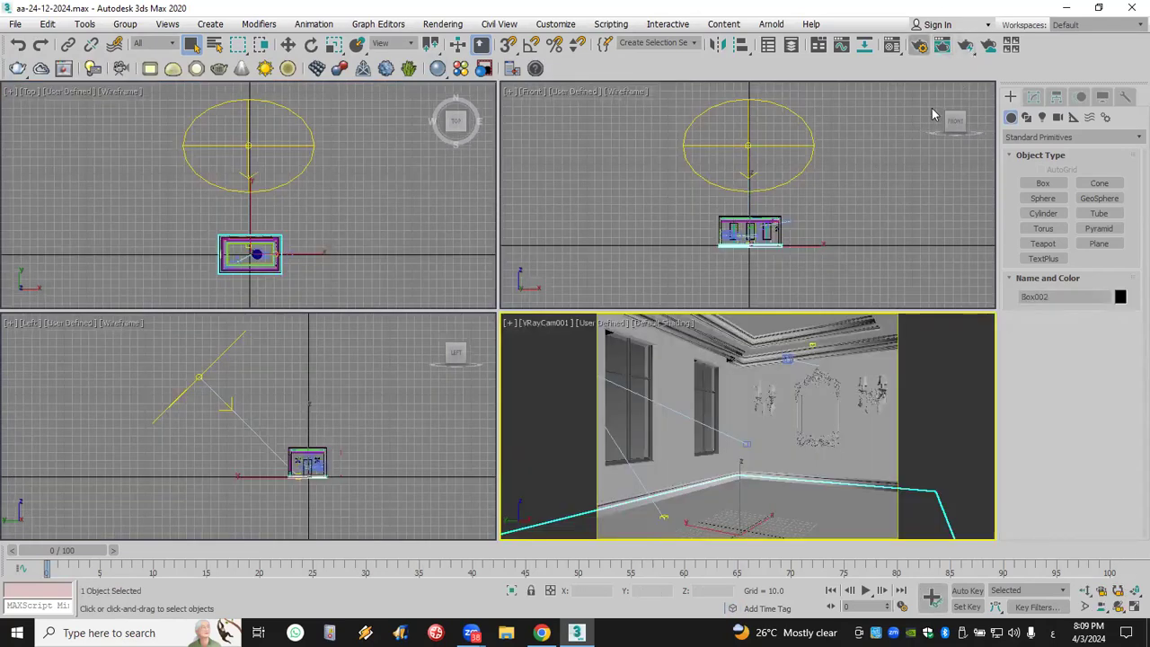
Open the Lecture 2 Textures folder on the desktop and dismiss the Scene Converter without converting the scene
left_click(1148, 633)
double_click(189, 319)
left_click_drag(764, 130, 771, 534)
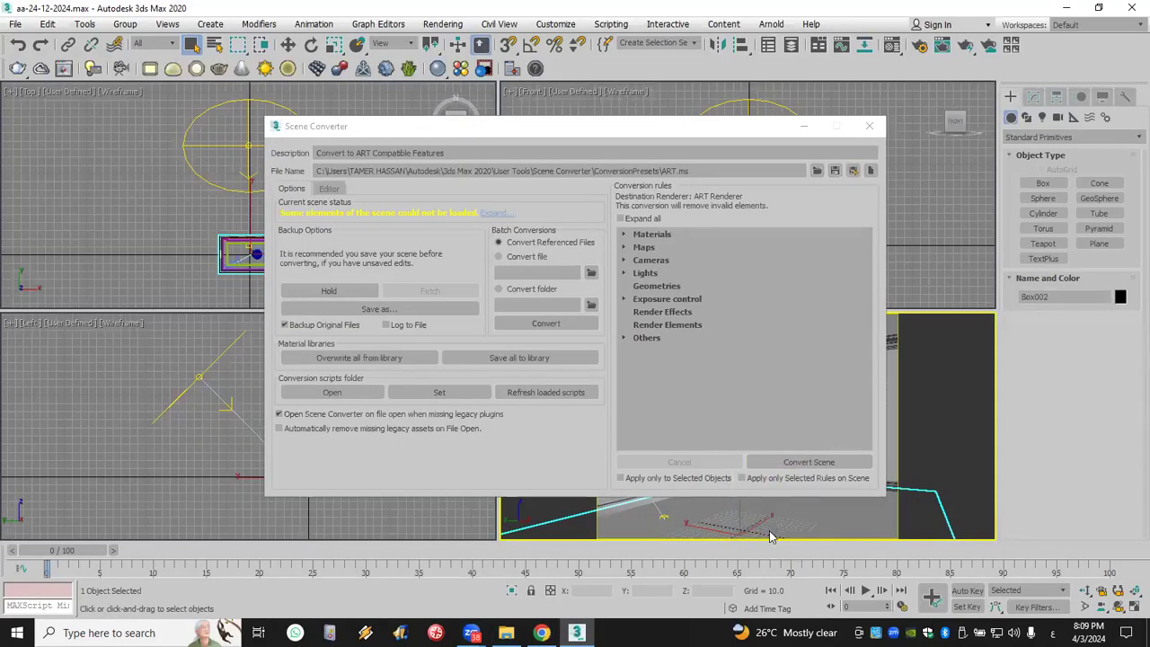
left_click(870, 124)
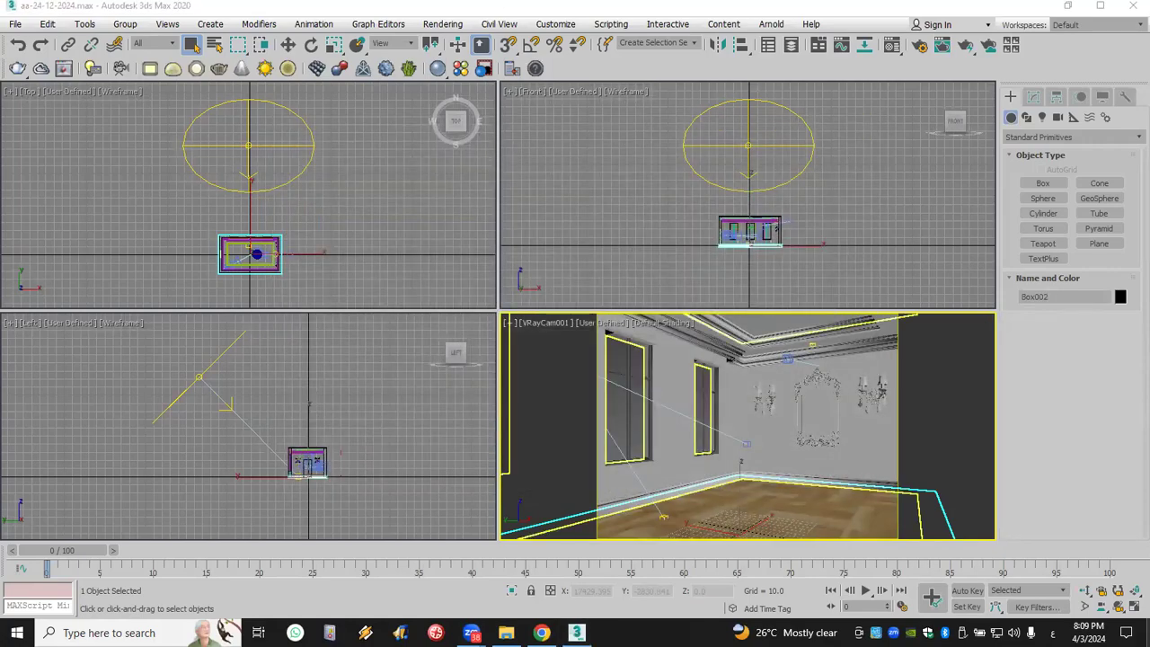
Close the textures folder window and move the Lecture 2 Textures folder to an empty area of the desktop
key("super+d")
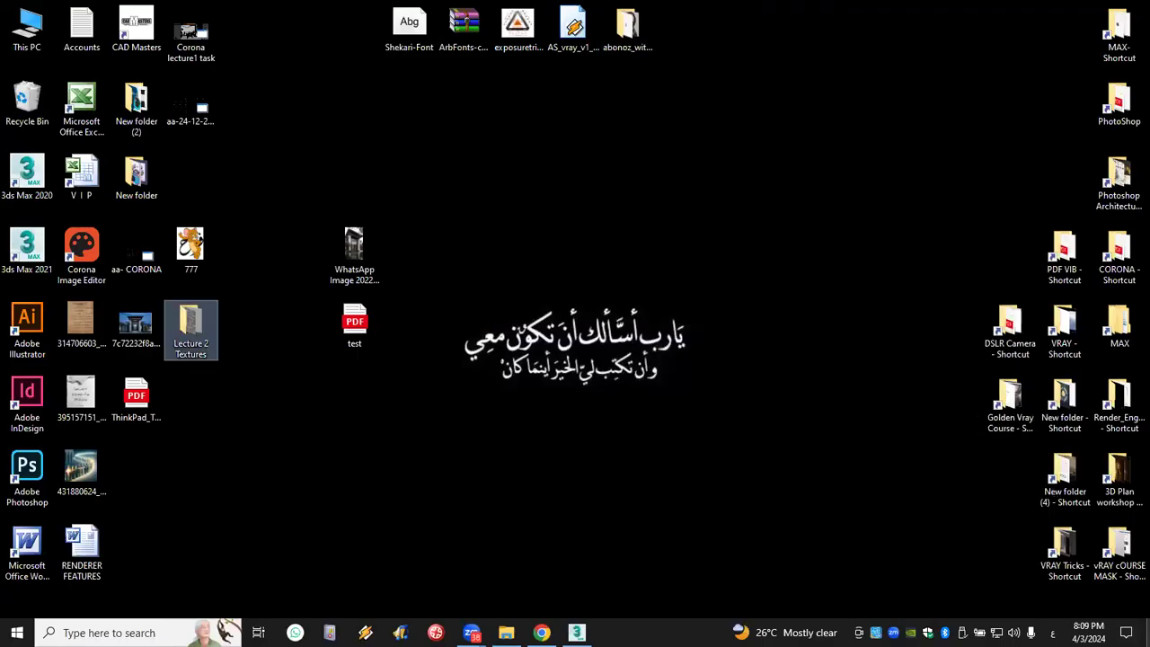
key("super+d")
left_click(444, 191)
left_click(1040, 31)
key("super+d")
left_click_drag(205, 337, 796, 160)
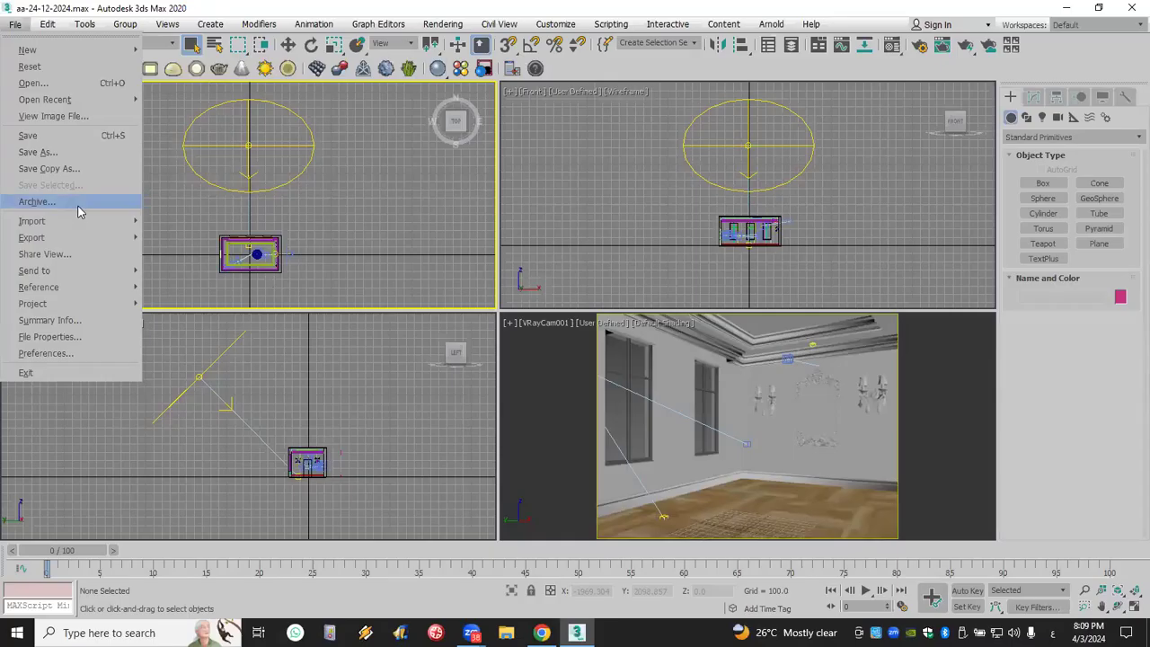
Archive the scene to the Desktop as a 3ds Max ZIP archive, entering a person's first name as the file name
left_click(77, 205)
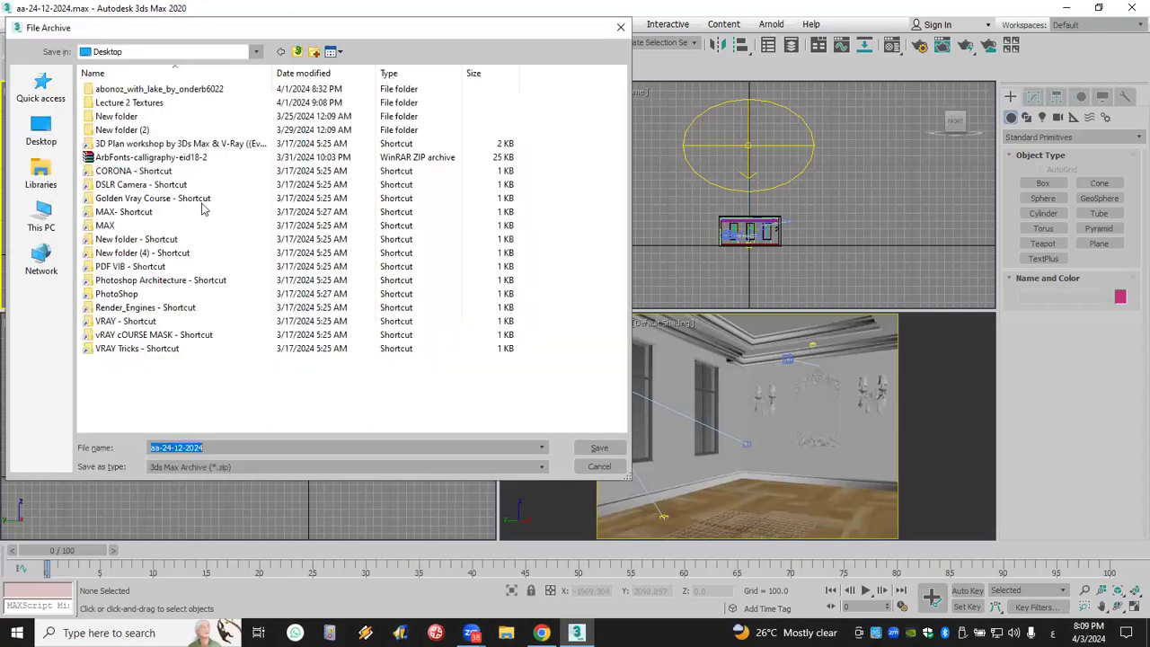
left_click(41, 133)
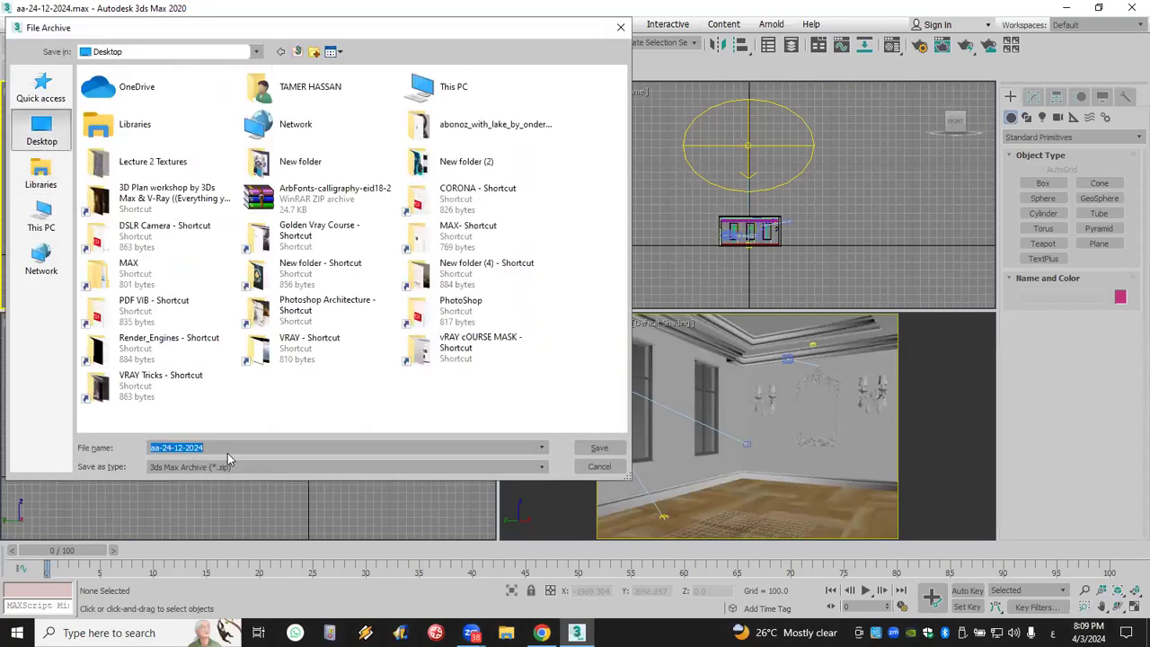
type("بشقفش")
key("BackSpace")
key("BackSpace")
key("BackSpace")
key("BackSpace")
key("BackSpace")
key("alt+shift")
type("fatma")
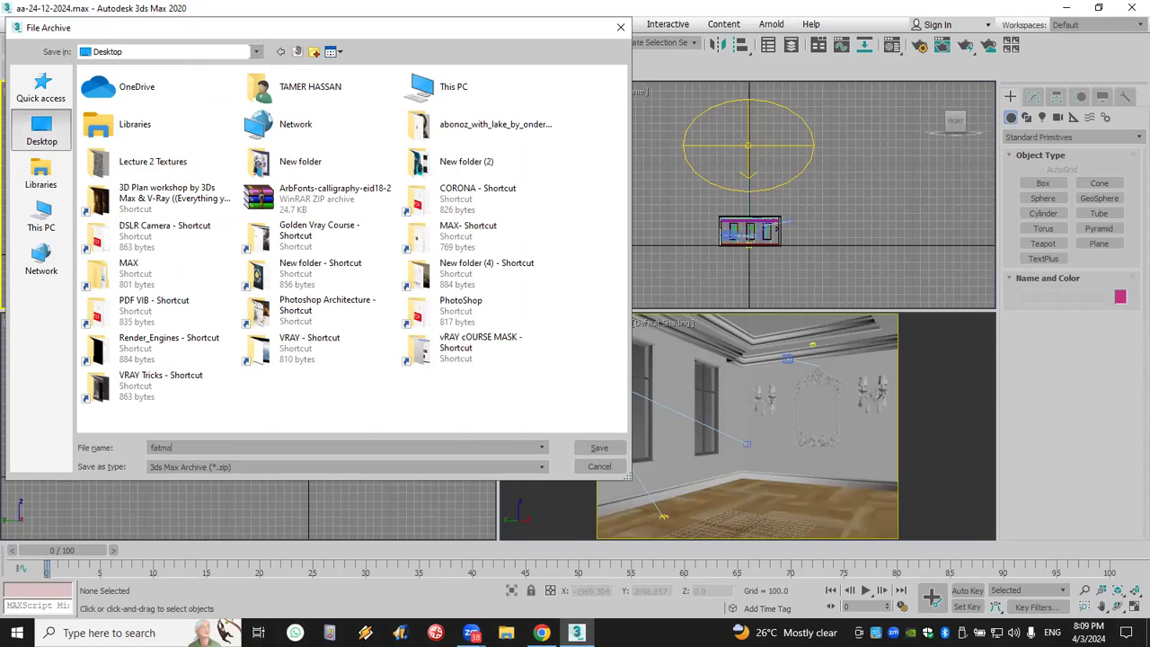
left_click(600, 449)
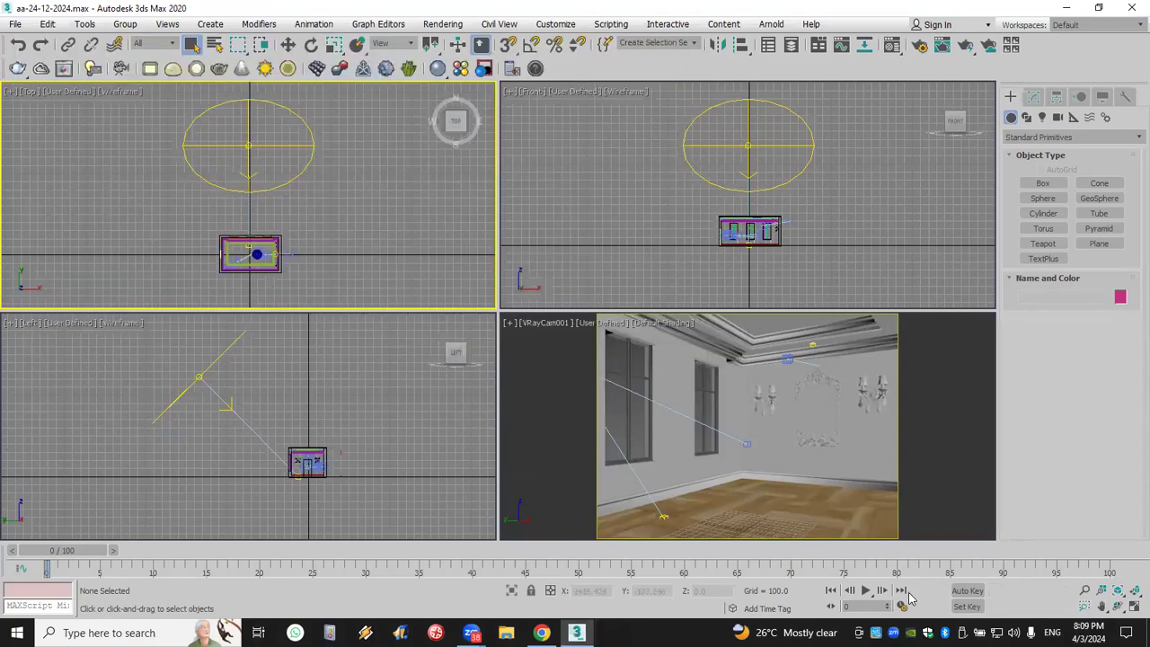
Move the new ZIP archive to an empty area of the desktop and open it in WinRAR
left_click(577, 633)
left_click_drag(138, 477, 414, 490)
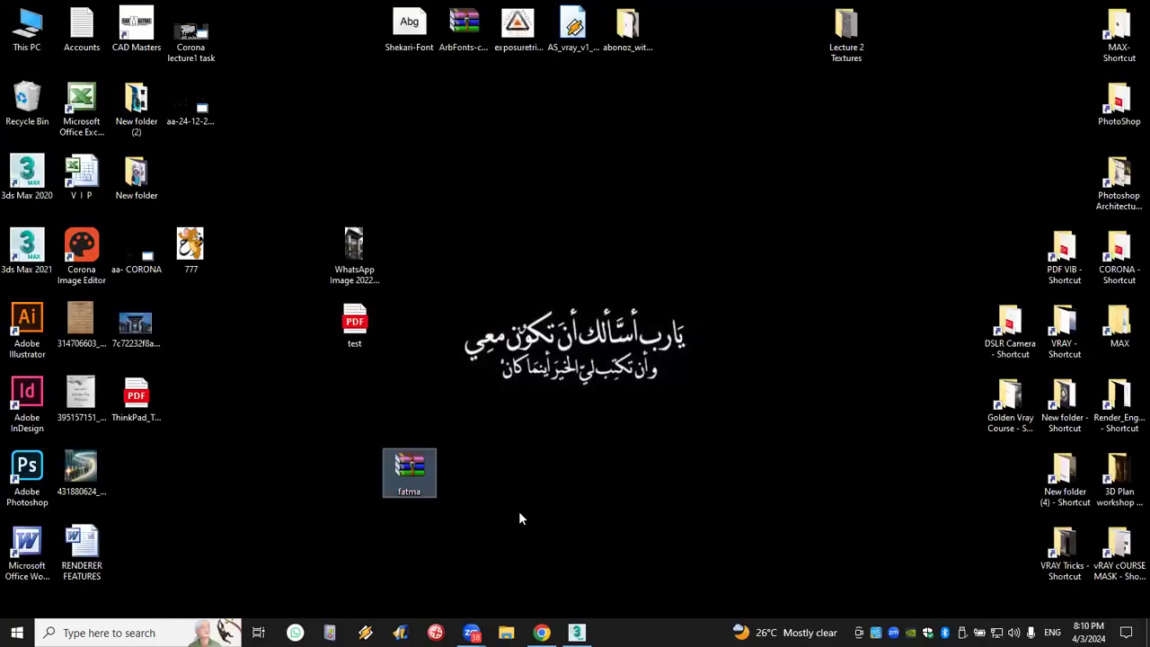
double_click(401, 471)
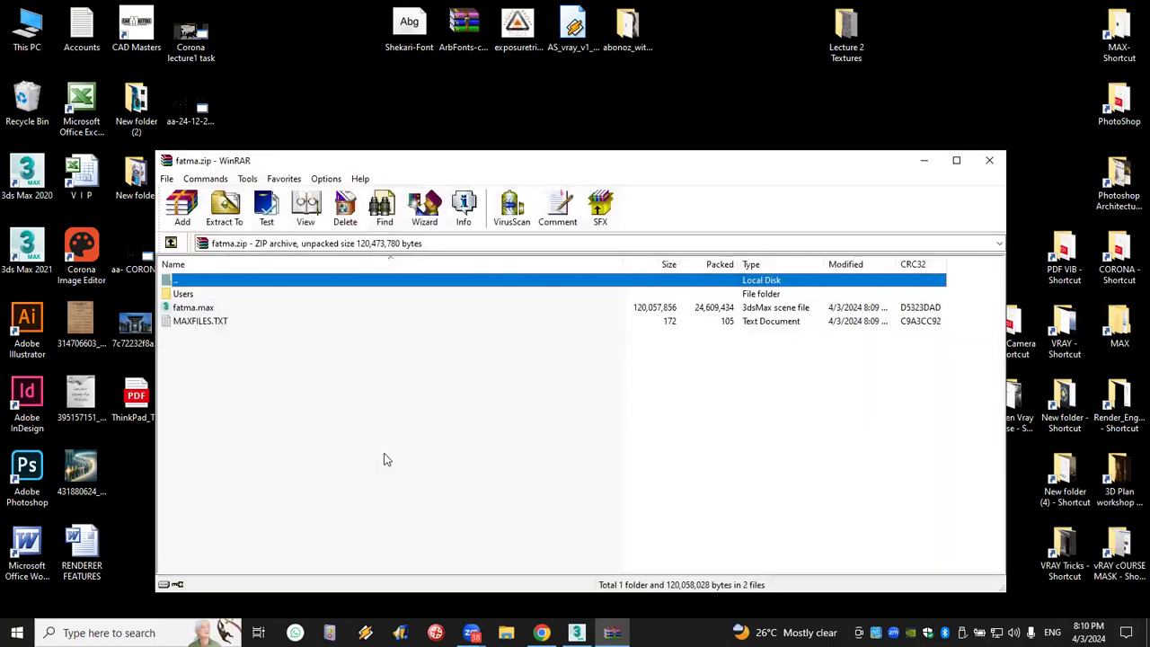
Check the archive's scene file, and browse its Users folder down to the AS2_wood_10.jpg texture in Lecture 2 Textures
left_click(194, 308)
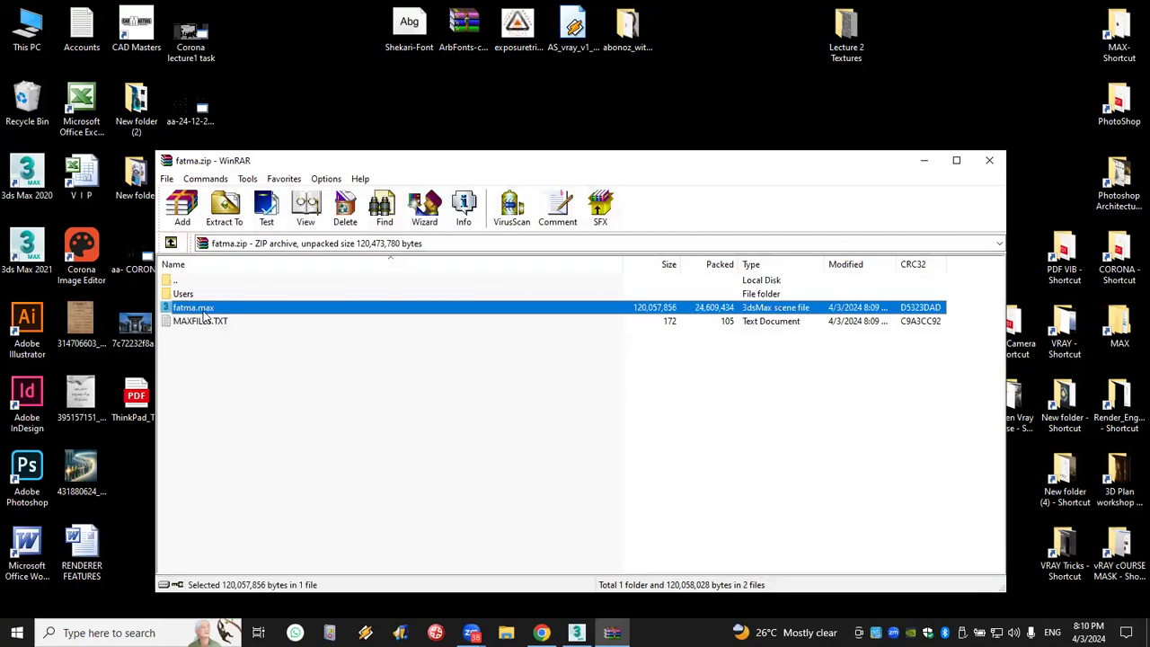
double_click(197, 295)
double_click(197, 295)
double_click(198, 295)
double_click(198, 295)
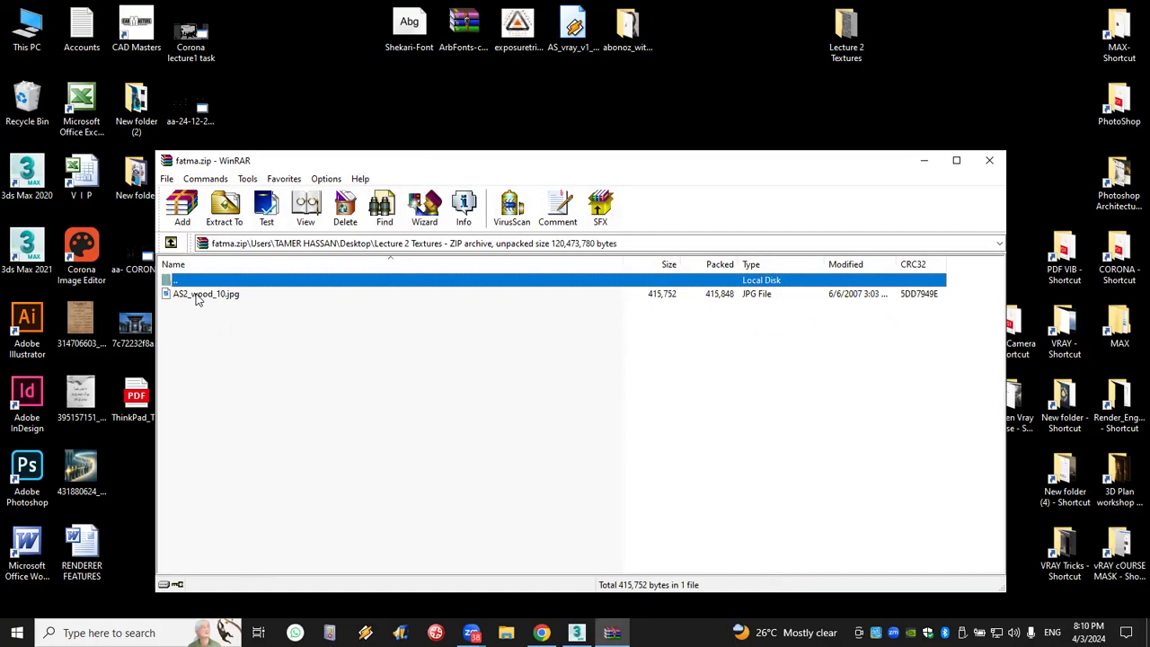
left_click(199, 297)
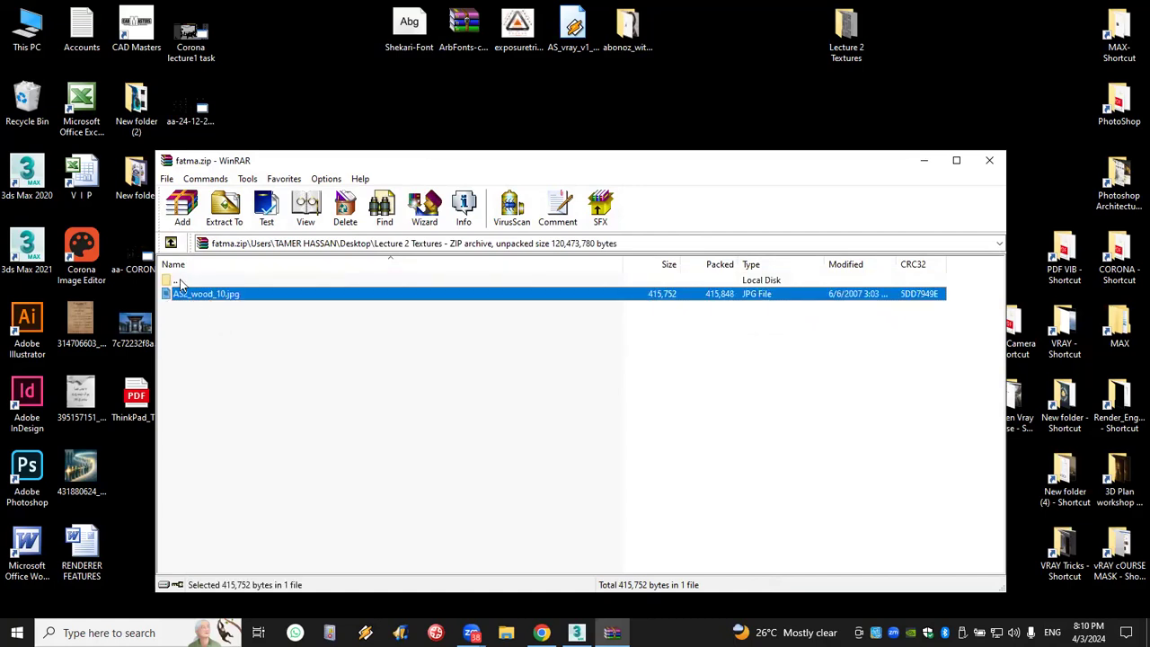
Go back up to the archive's root to review its contents, and close the archive
double_click(179, 284)
double_click(180, 284)
double_click(179, 284)
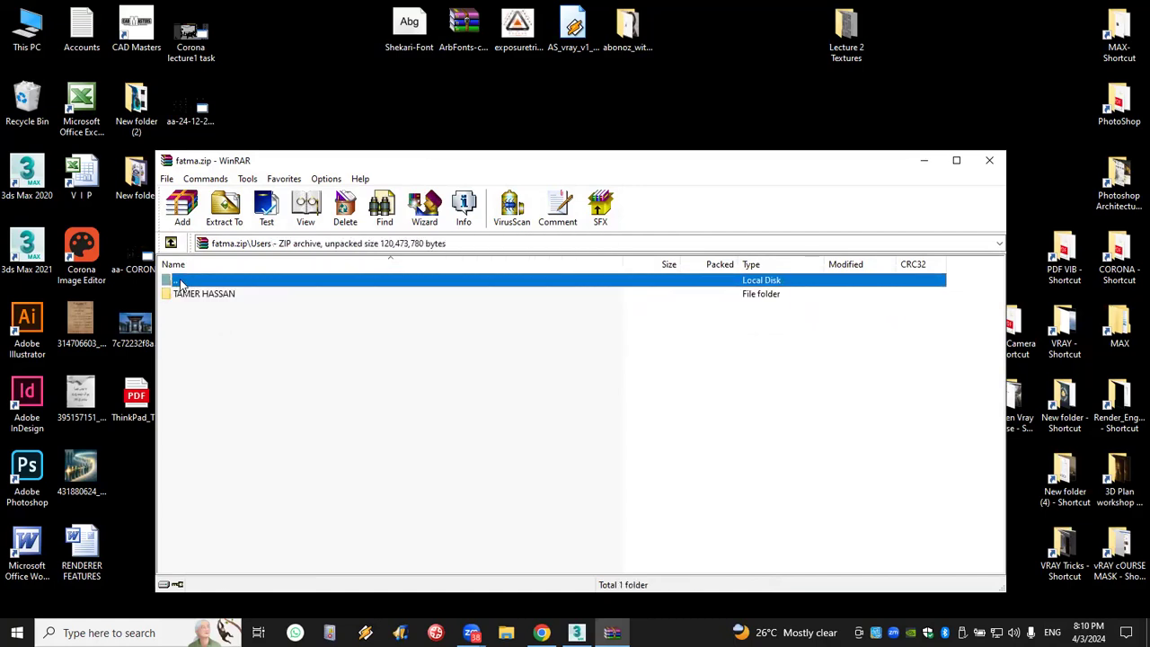
double_click(180, 284)
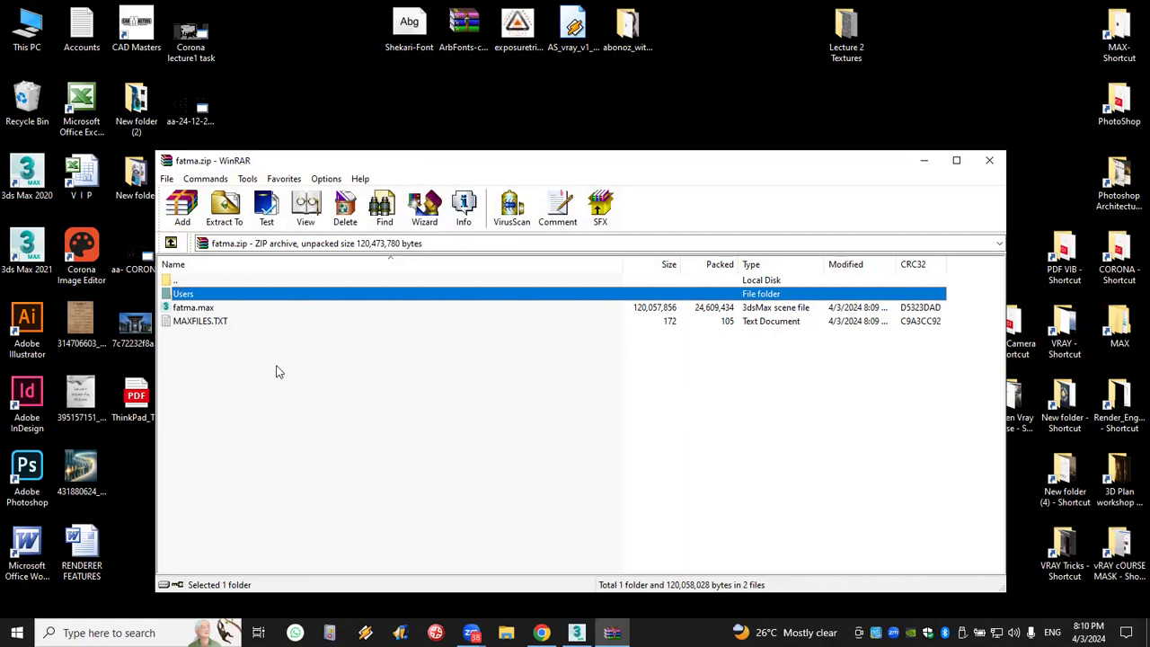
left_click(990, 160)
Move the Lecture 2 Textures folder to another free spot on the desktop, and place the ZIP archive below the ThinkPad PDF
left_click_drag(418, 463, 581, 392)
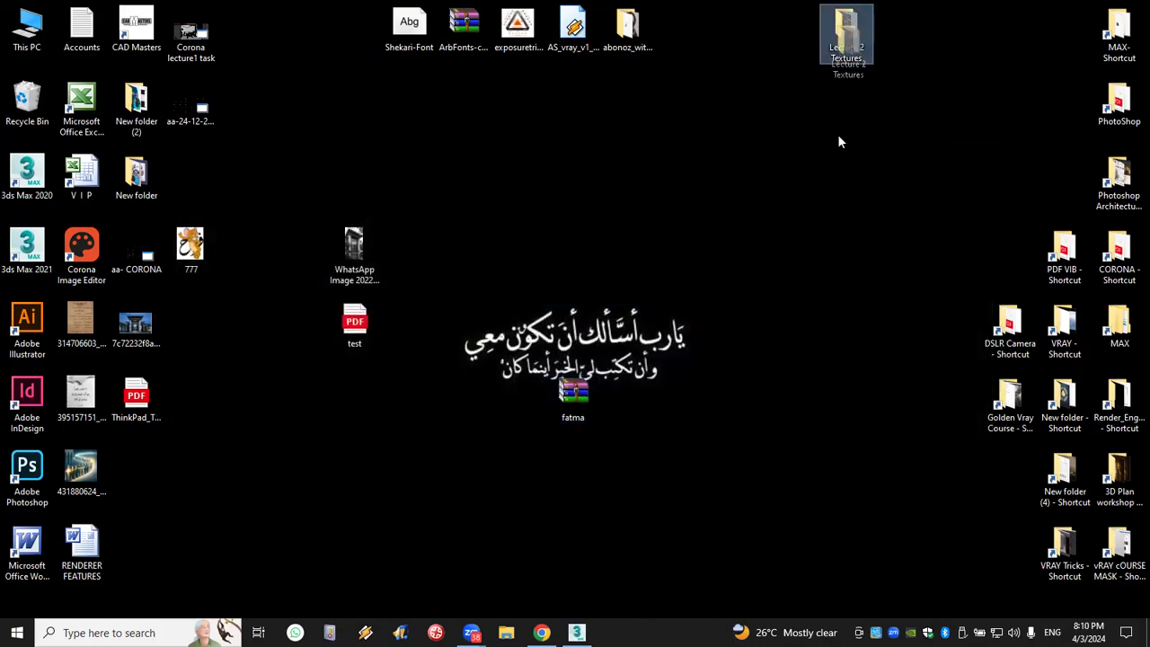
left_click_drag(850, 52, 816, 64)
left_click(802, 55)
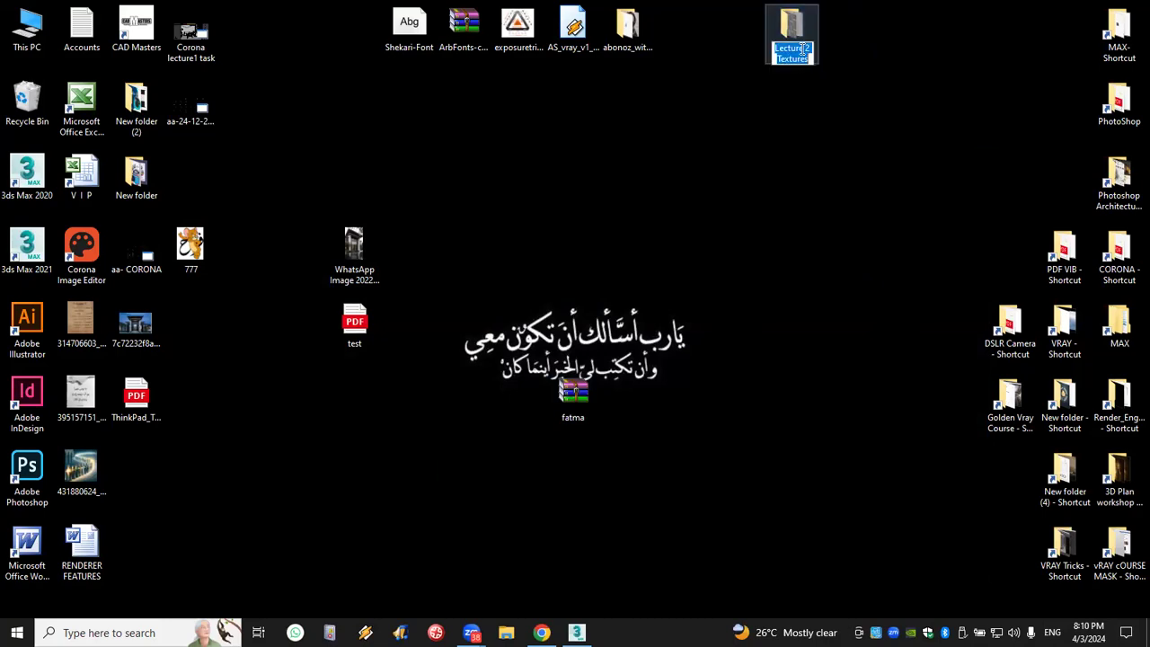
key("Return")
left_click_drag(573, 394, 180, 460)
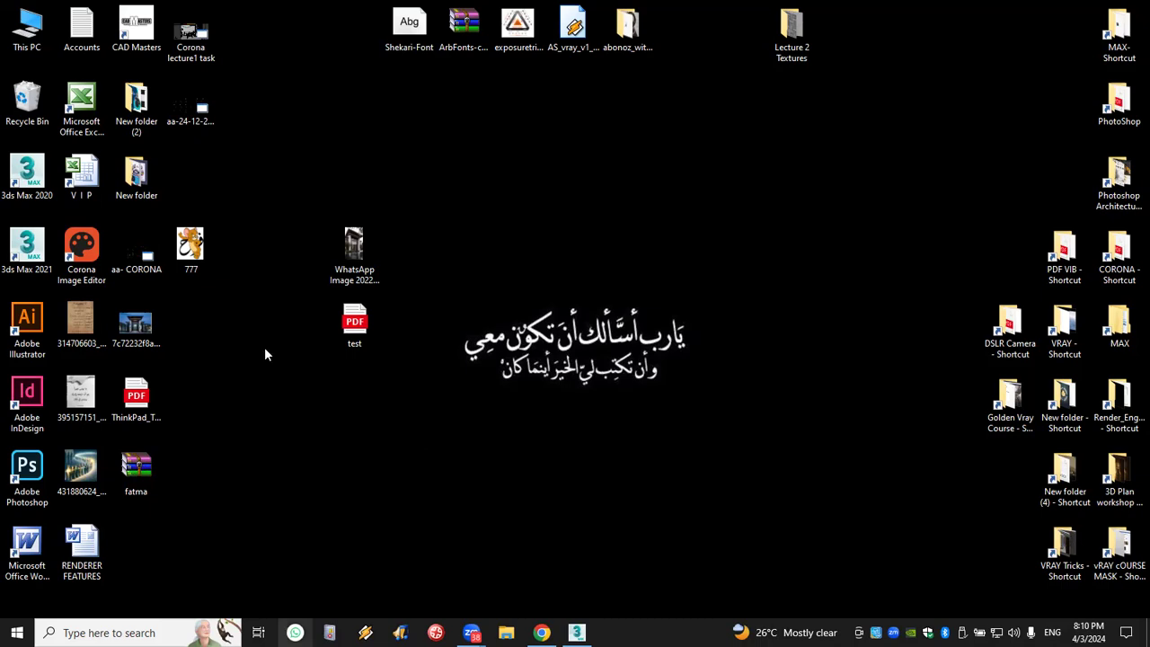
Switch to 3ds Max and pick the wood floor's material into the yellow sample slot of the Material Editor
key("alt+Tab")
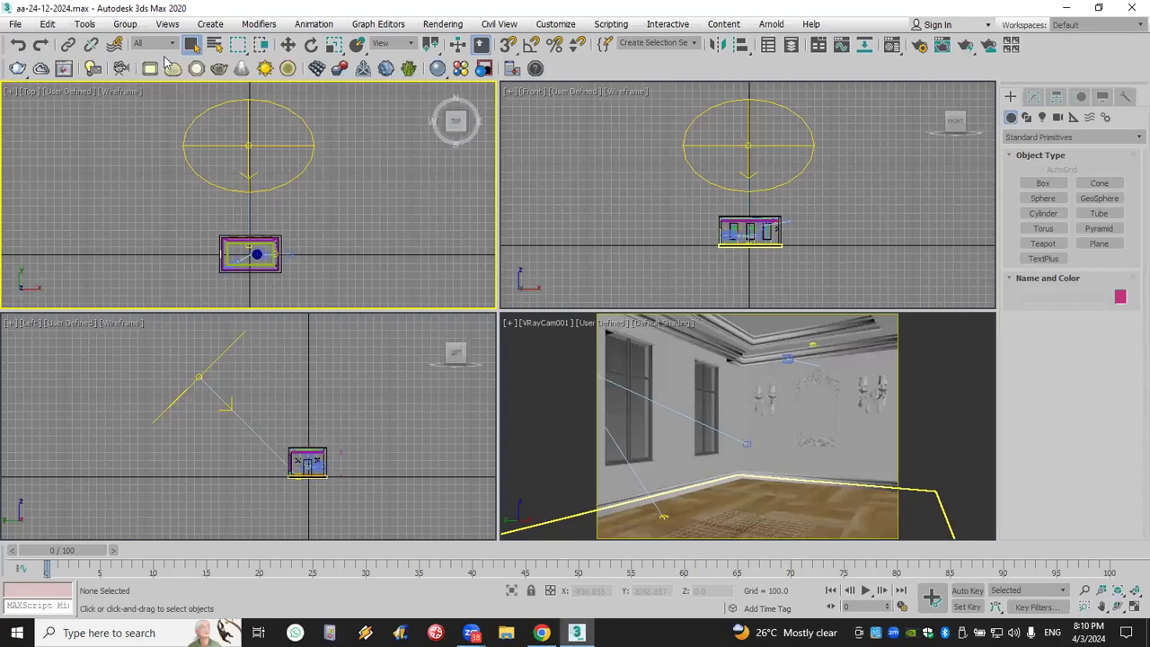
left_click(893, 46)
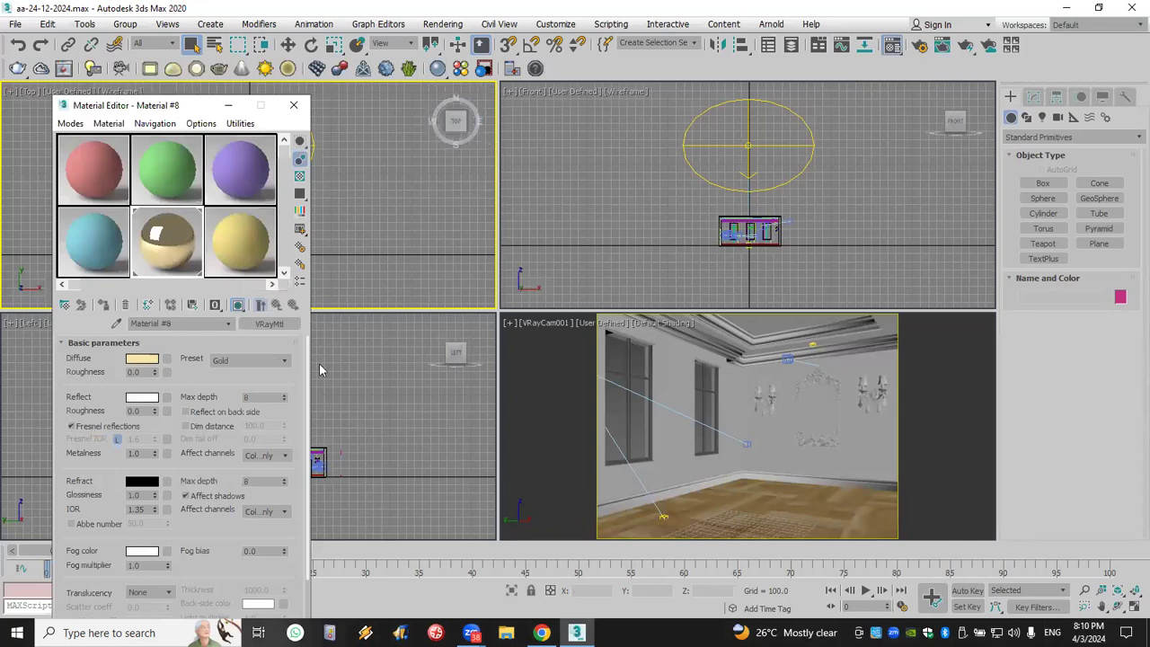
left_click(249, 238)
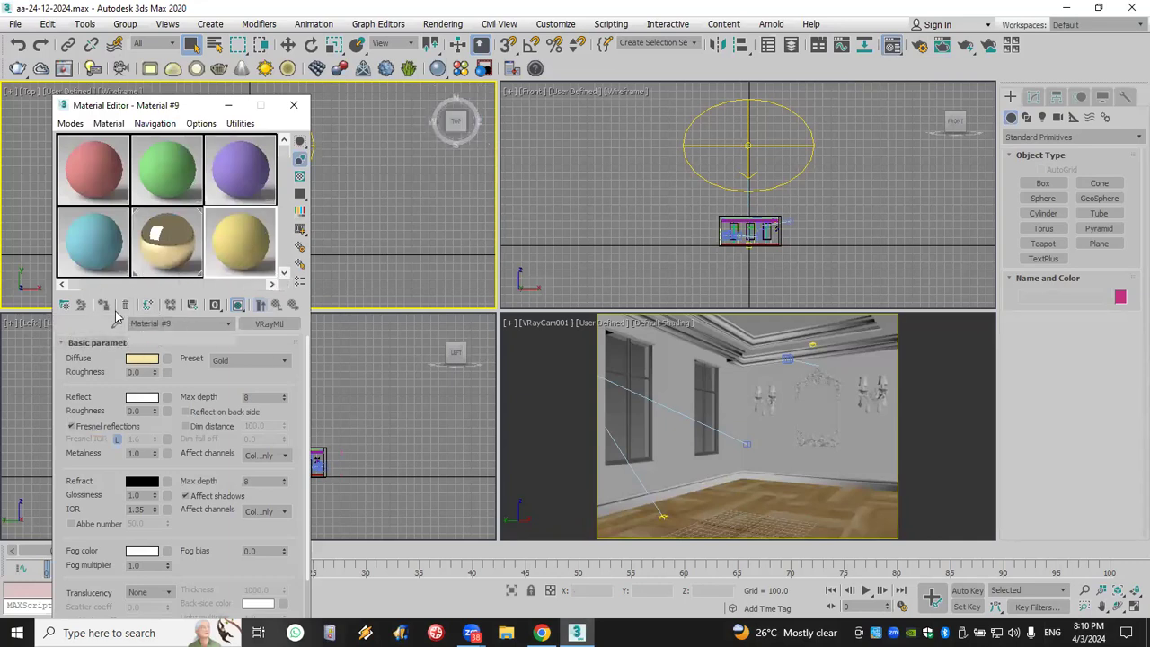
left_click(117, 323)
left_click(742, 500)
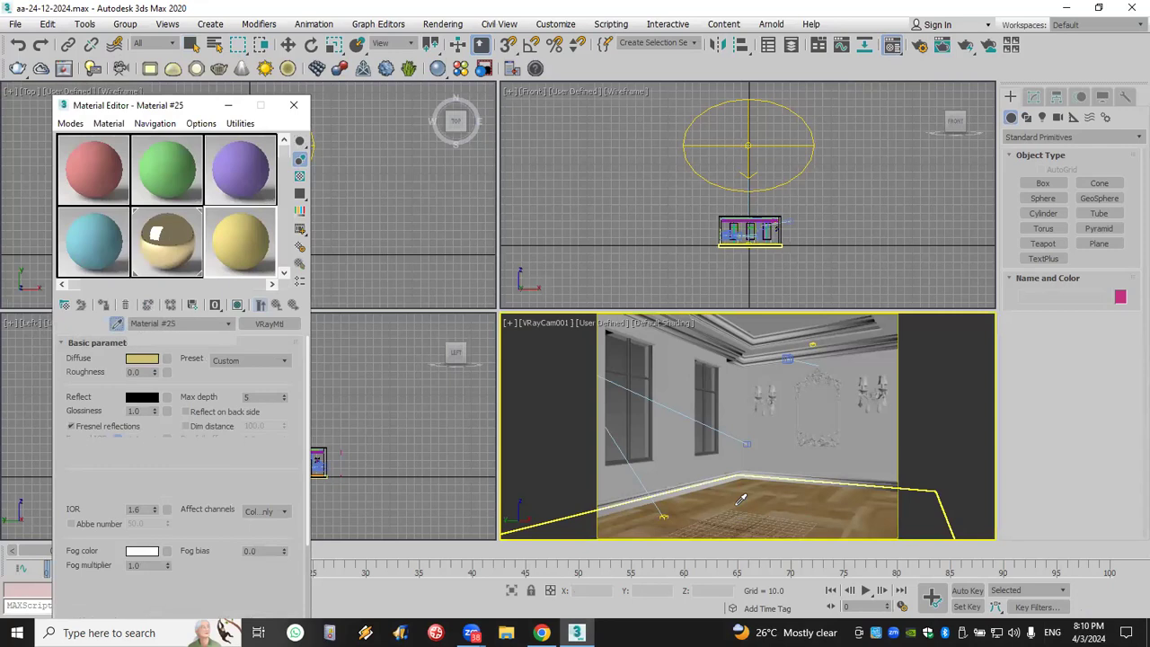
Assign the Desktop image 777 as a Bitmap map to the diffuse colour of the purple material
left_click(226, 178)
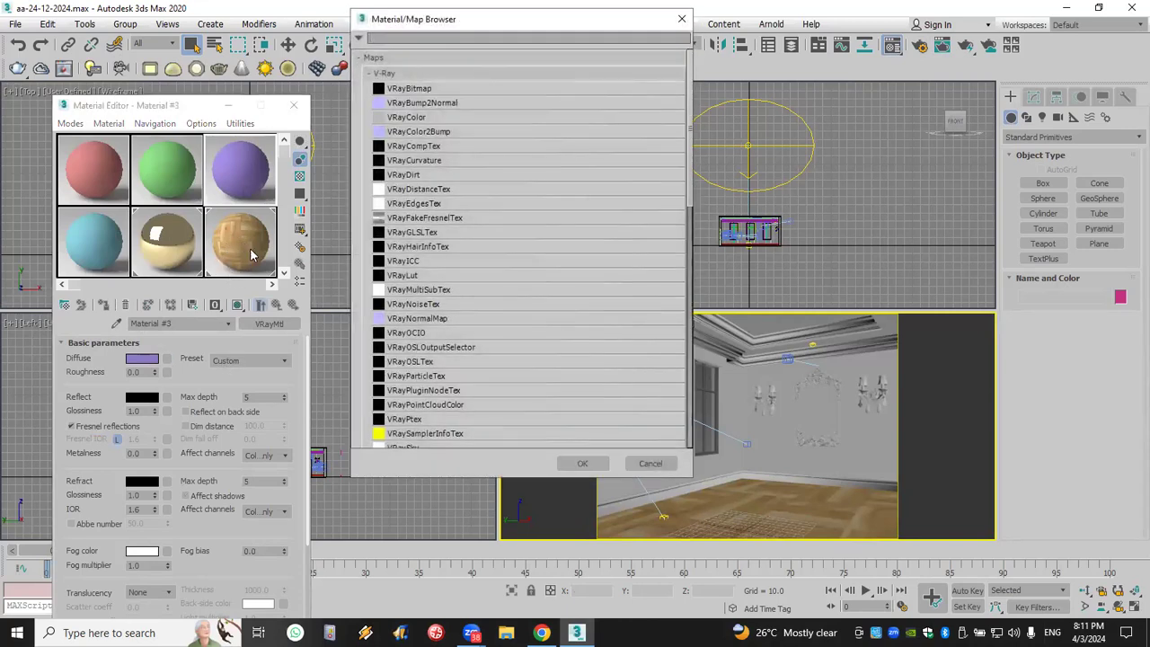
left_click(402, 75)
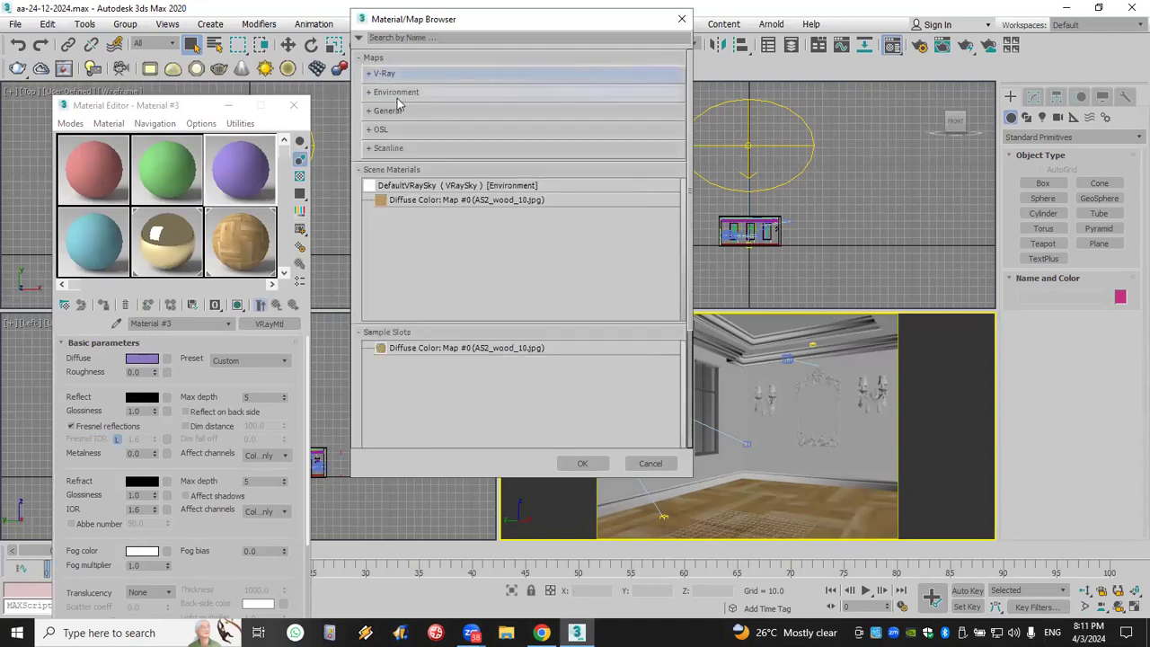
left_click(401, 111)
double_click(401, 141)
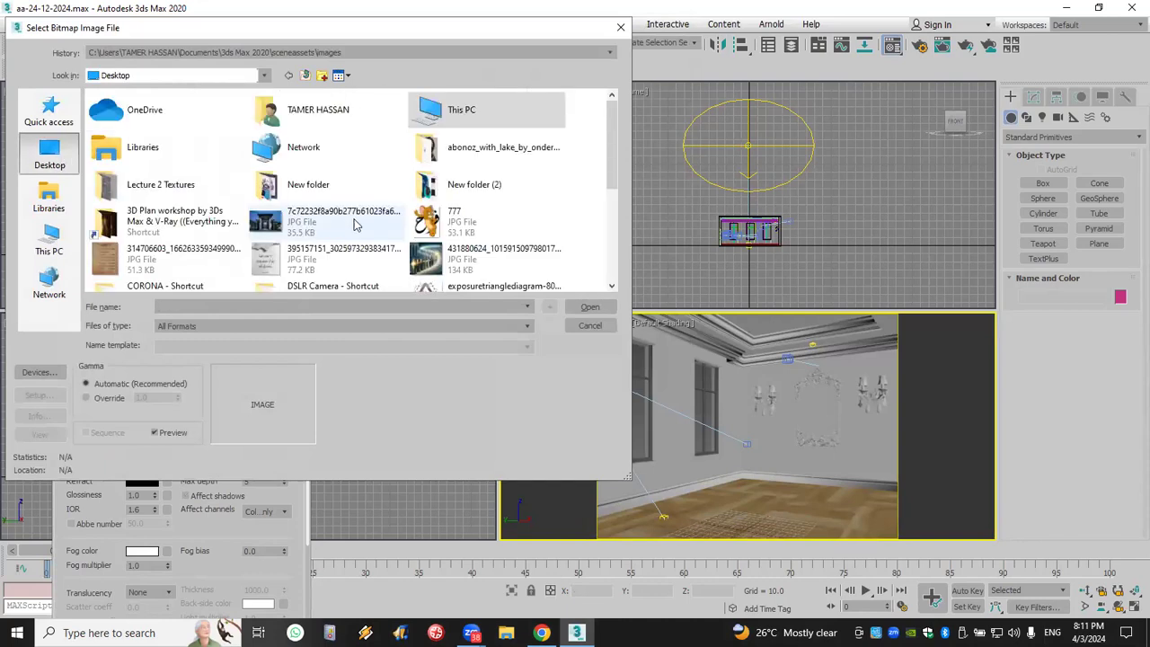
double_click(447, 220)
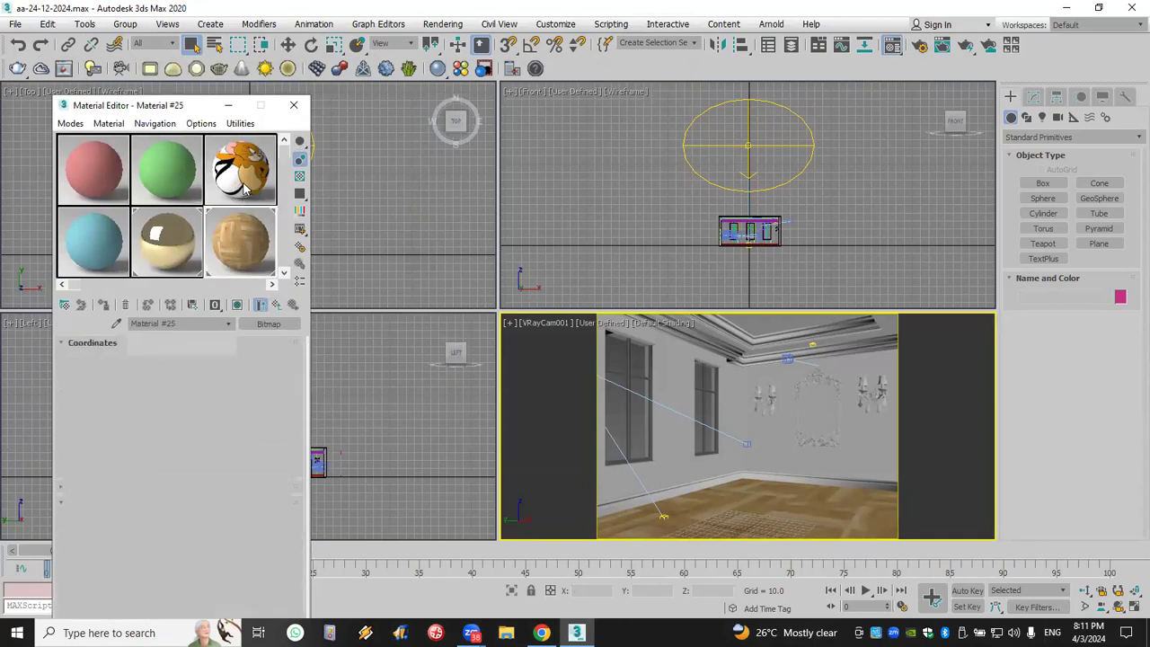
Reset the wood material's sample slot, affecting only the material in the editor slot
left_click(241, 243)
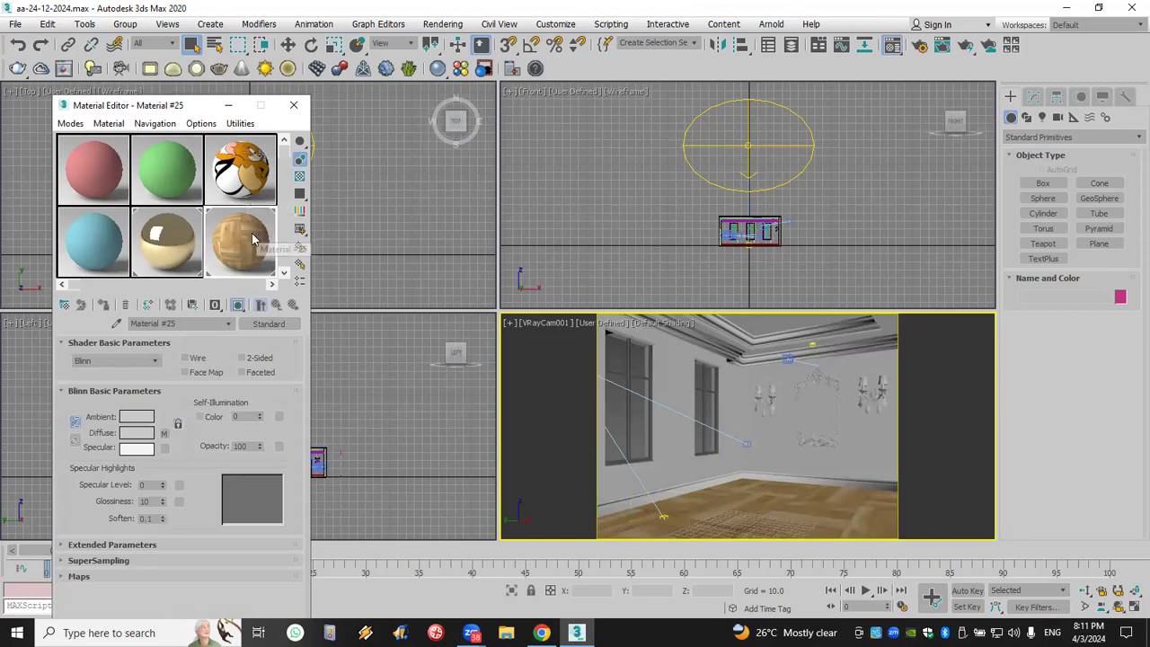
left_click(125, 305)
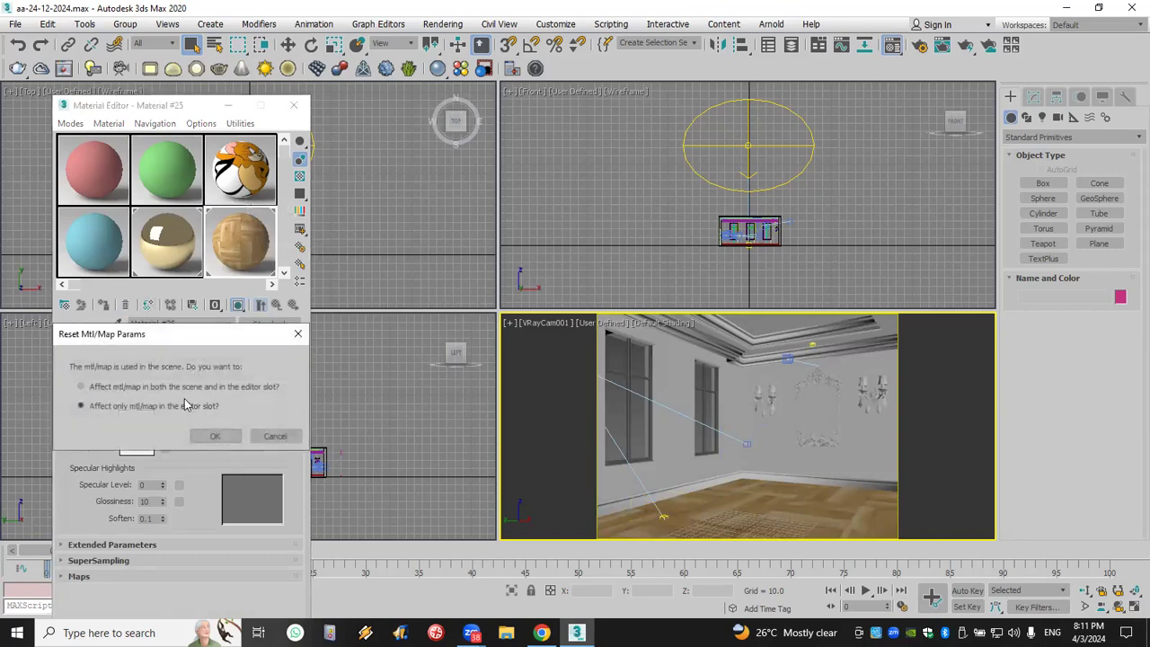
left_click(216, 437)
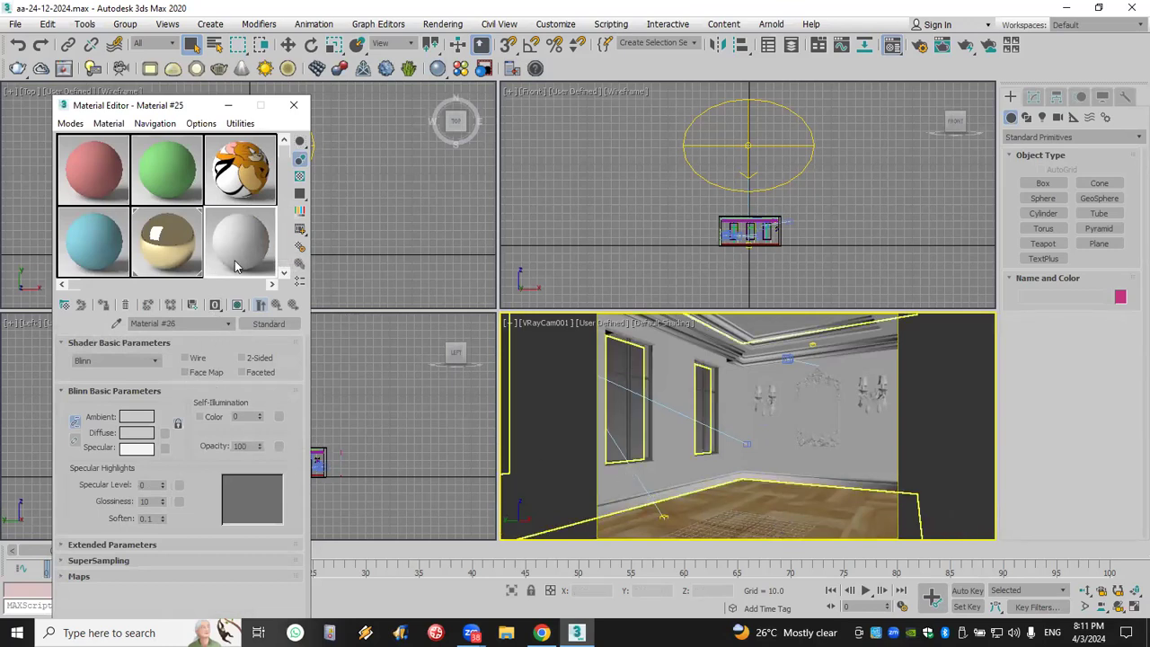
Sample the floor's wood material back into the cleared slot, and reset the slot again without affecting the scene
left_click(116, 324)
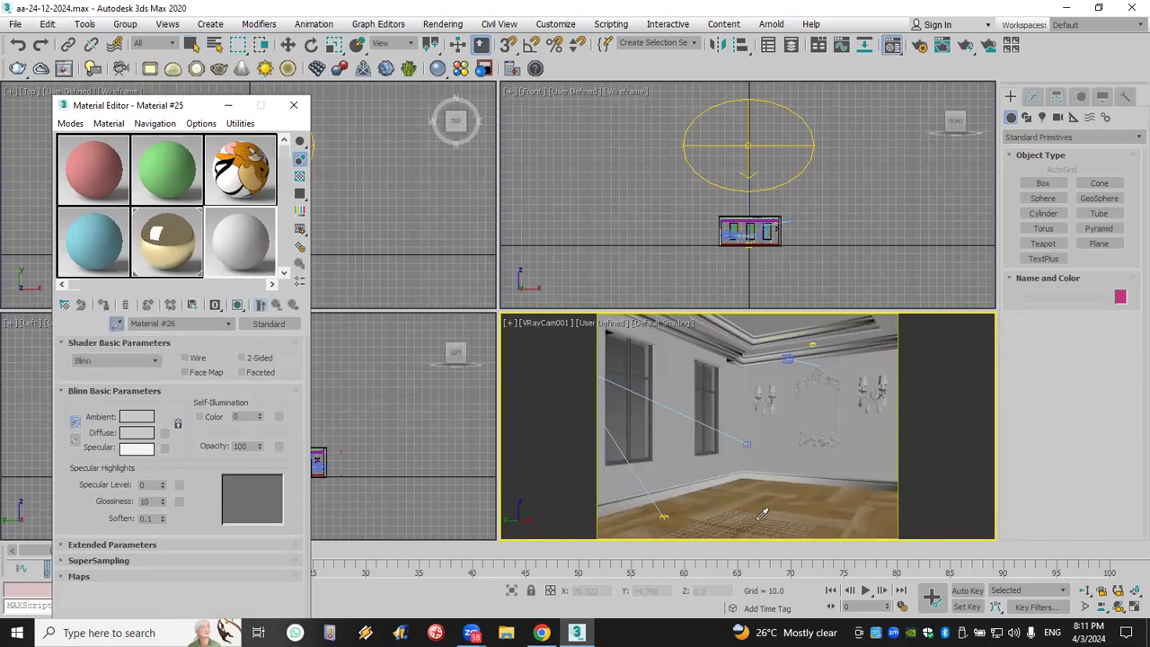
left_click(746, 504)
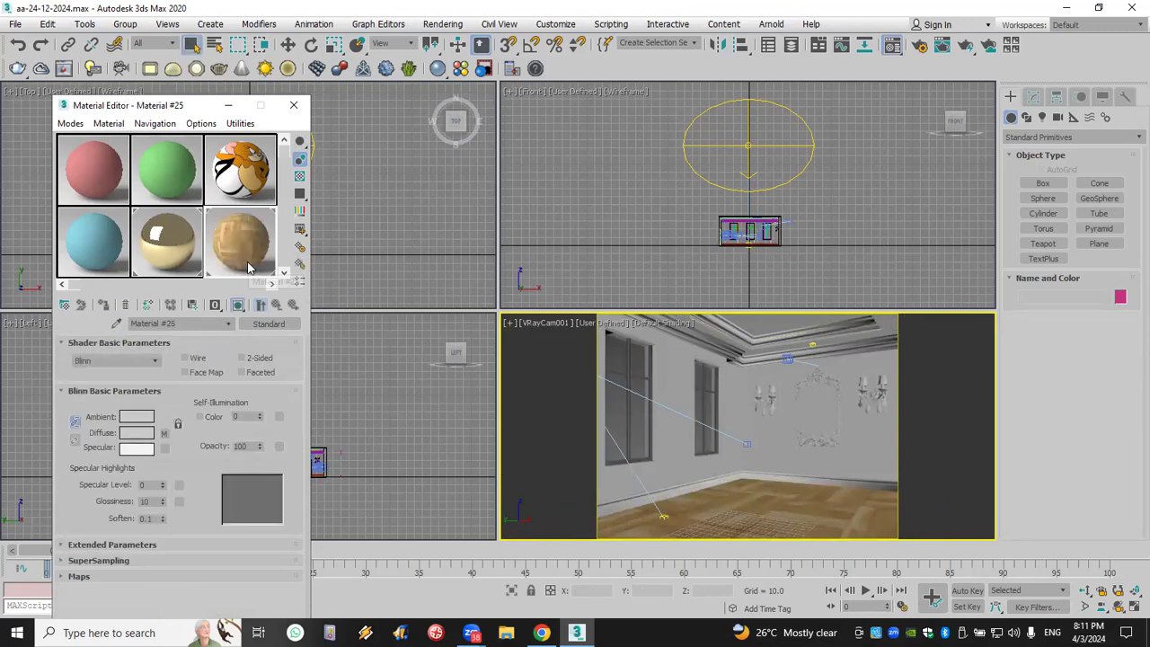
left_click(125, 304)
left_click(213, 436)
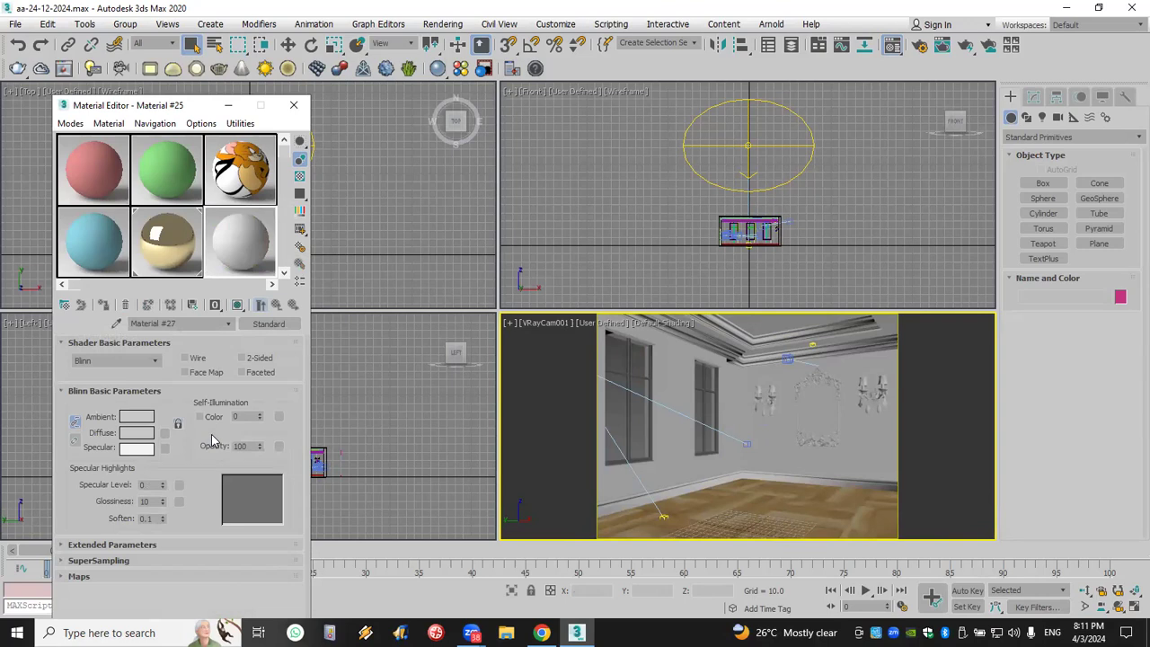
Close the Material Editor and select the VRaySun light in the Top viewport
left_click(293, 105)
left_click(341, 177)
left_click(279, 185)
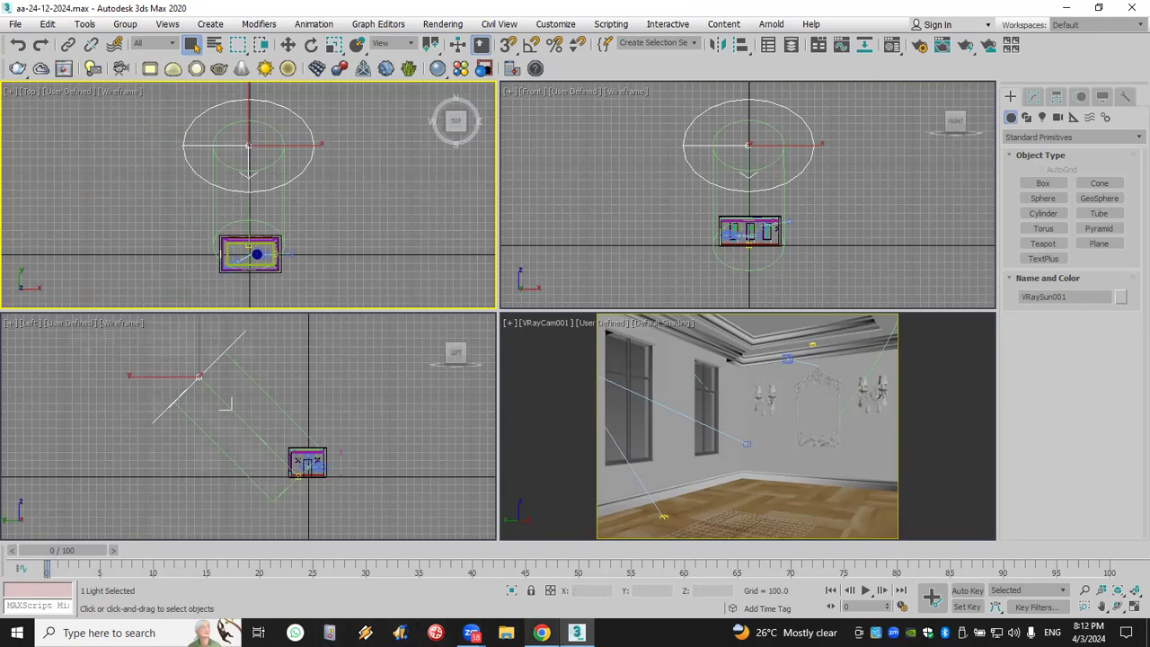
Switch to WhatsApp Web in Chrome, close the opened picture, and review the latest messages and images in the 3D MAX OL 24-02-2024 group
left_click(542, 633)
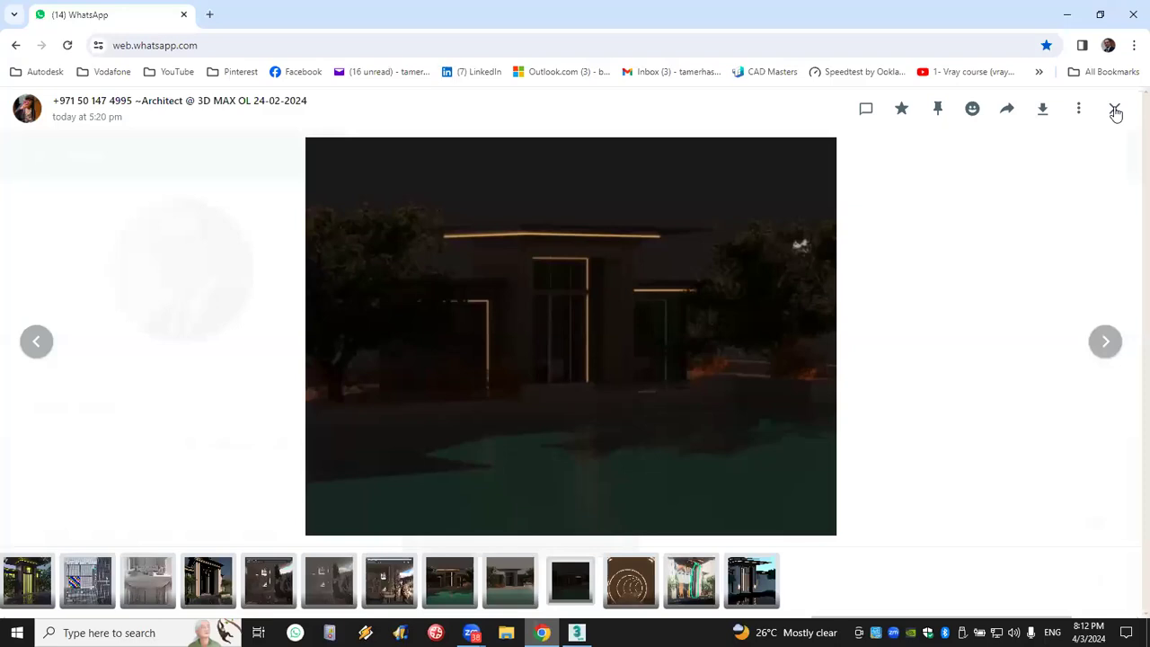
left_click(1116, 115)
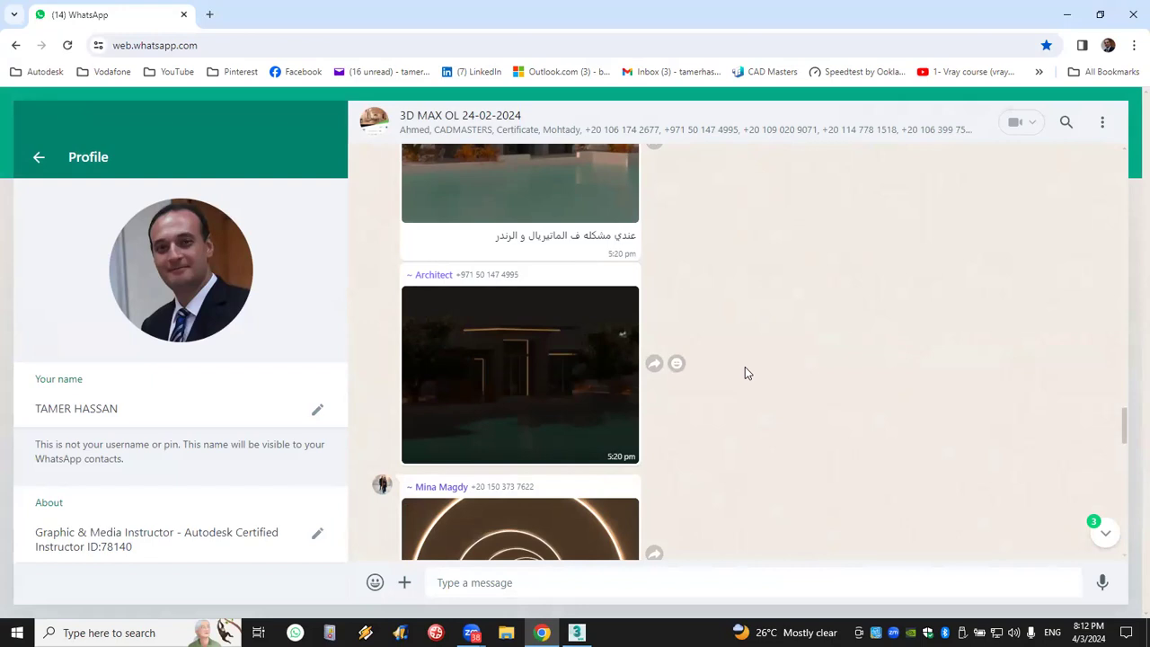
scroll(748, 364, "down", 3)
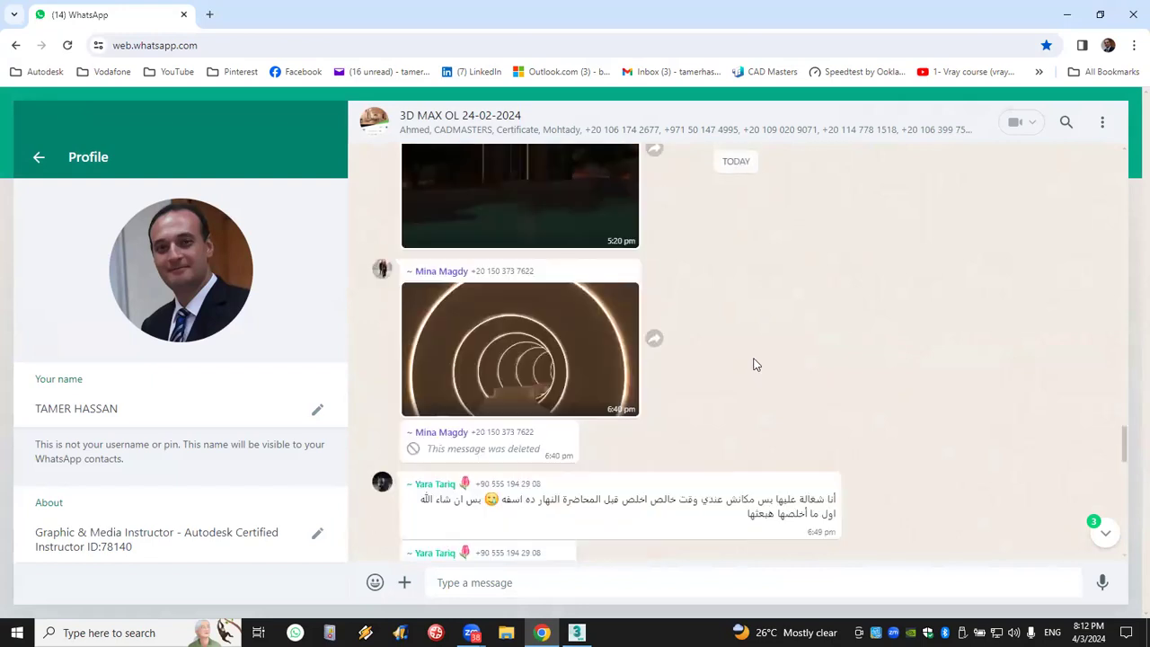
scroll(755, 364, "down", 5)
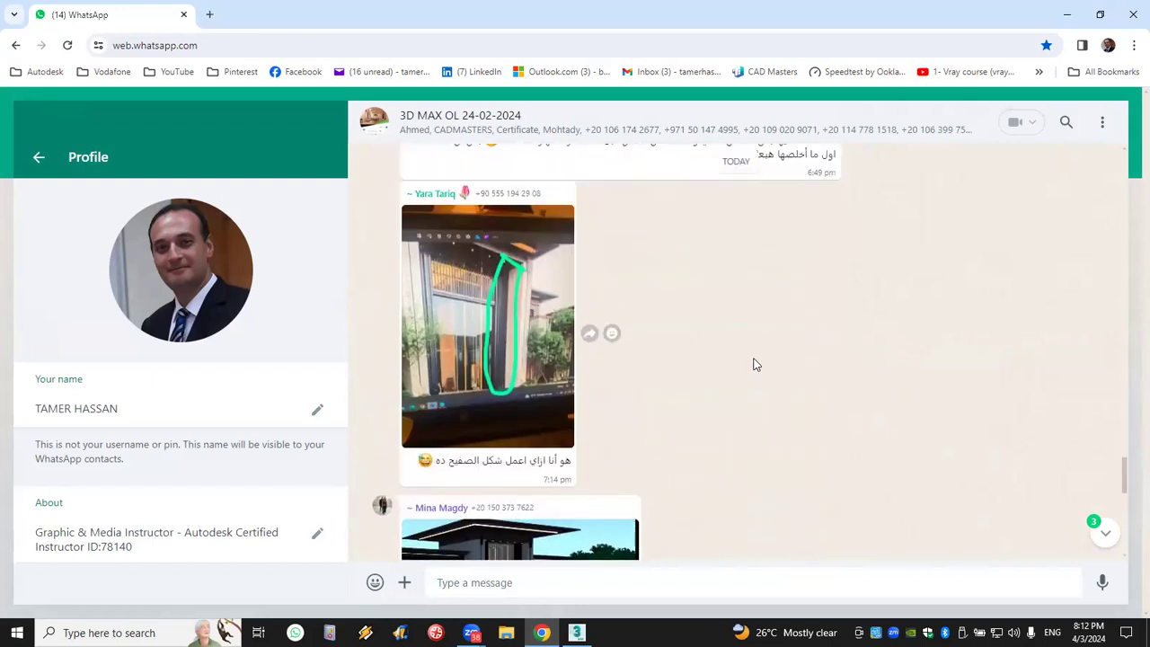
scroll(719, 395, "down", 5)
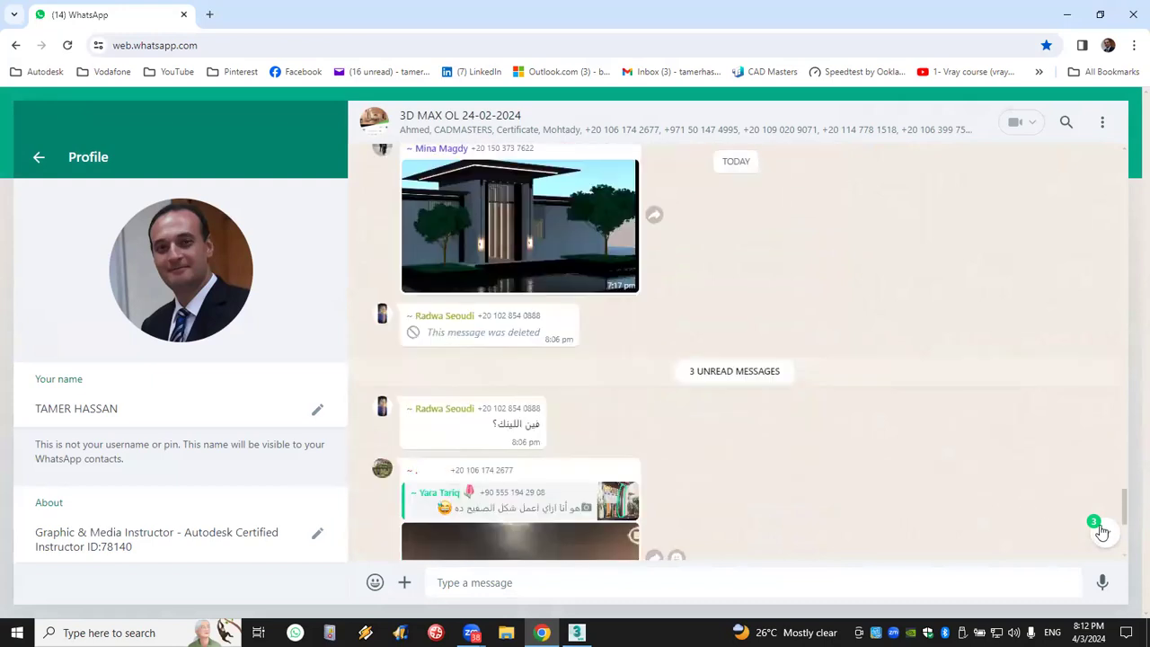
left_click(1104, 534)
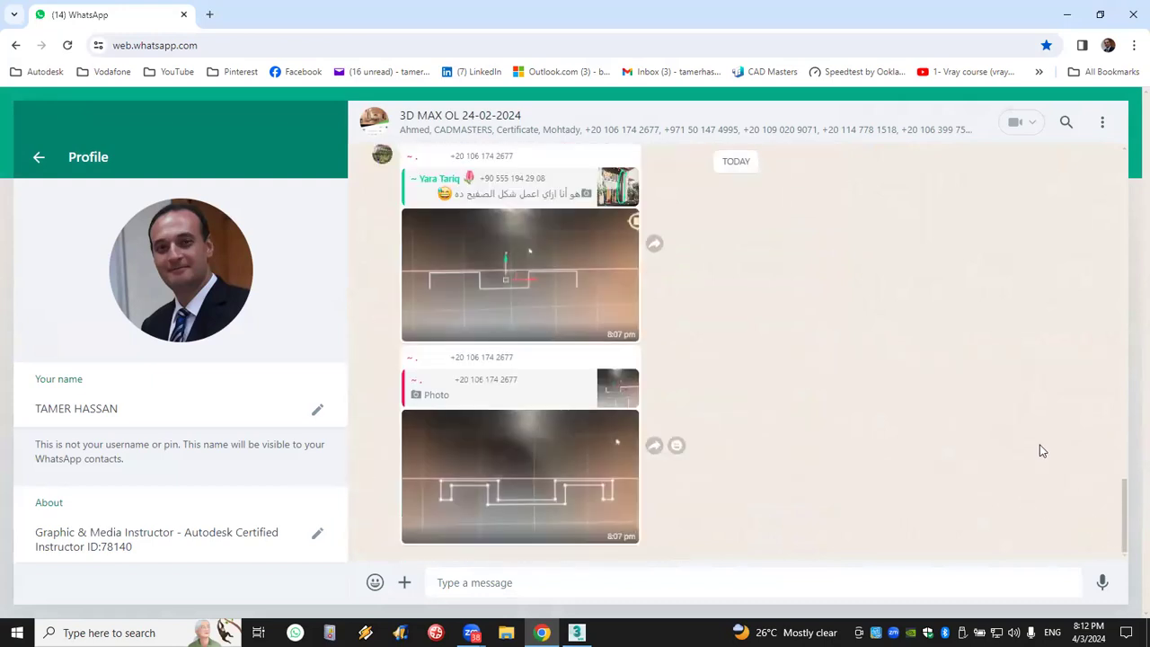
scroll(1042, 451, "up", 1)
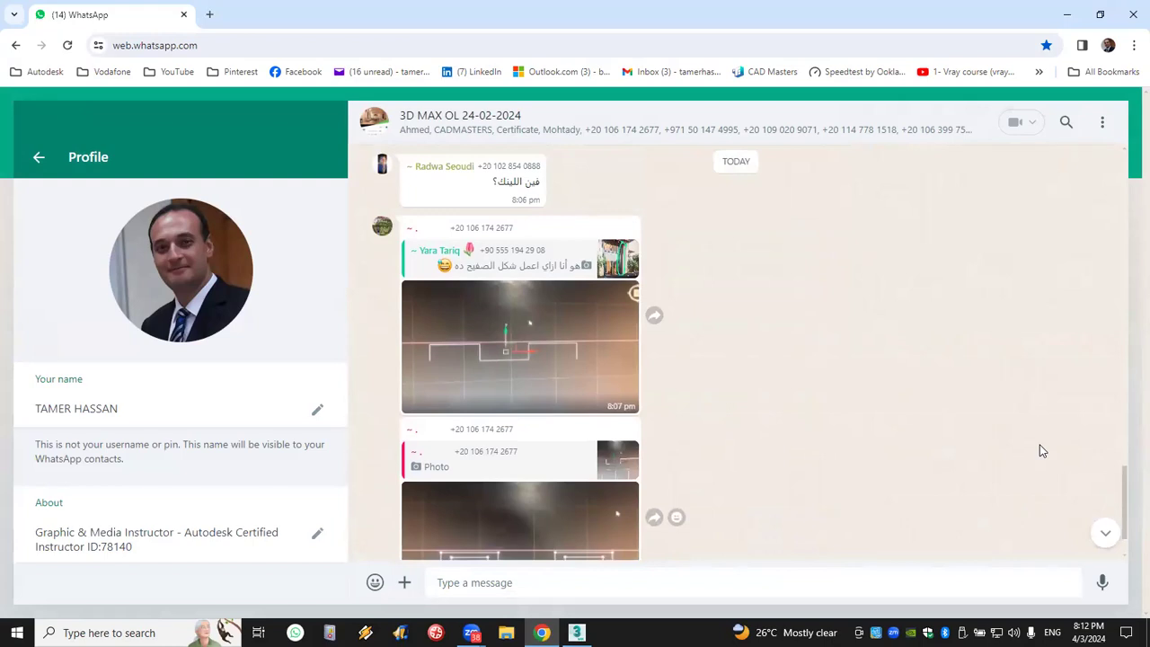
scroll(1043, 452, "up", 4)
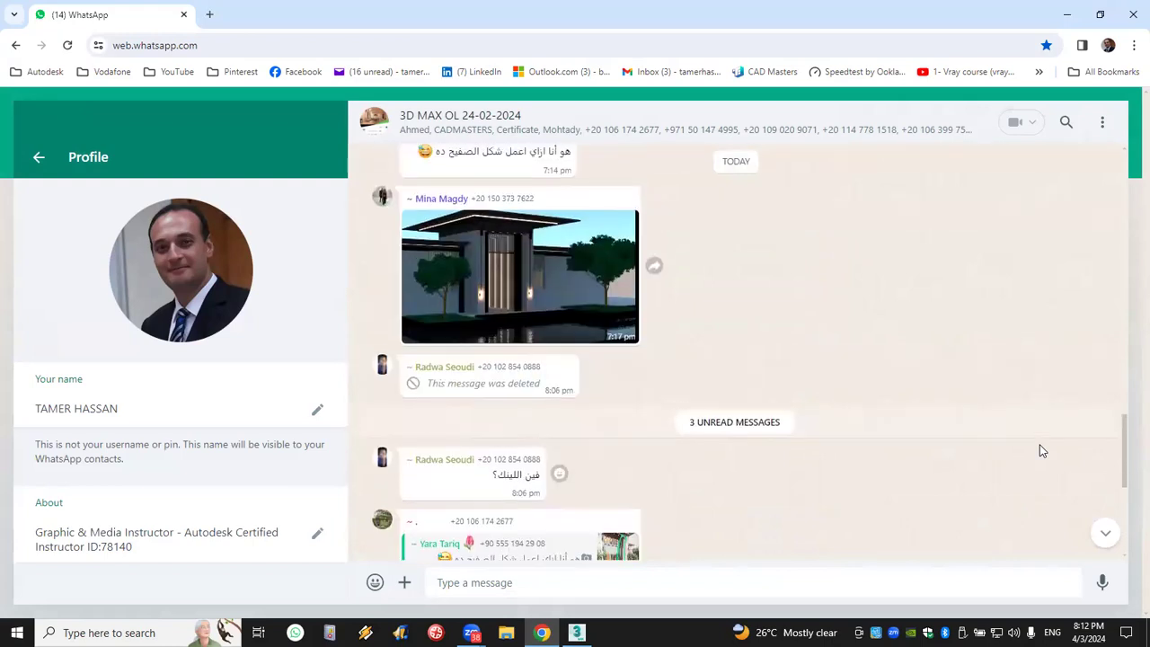
Open the building entrance render sent at 7:17 pm and examine its trees and facade up close
left_click(520, 329)
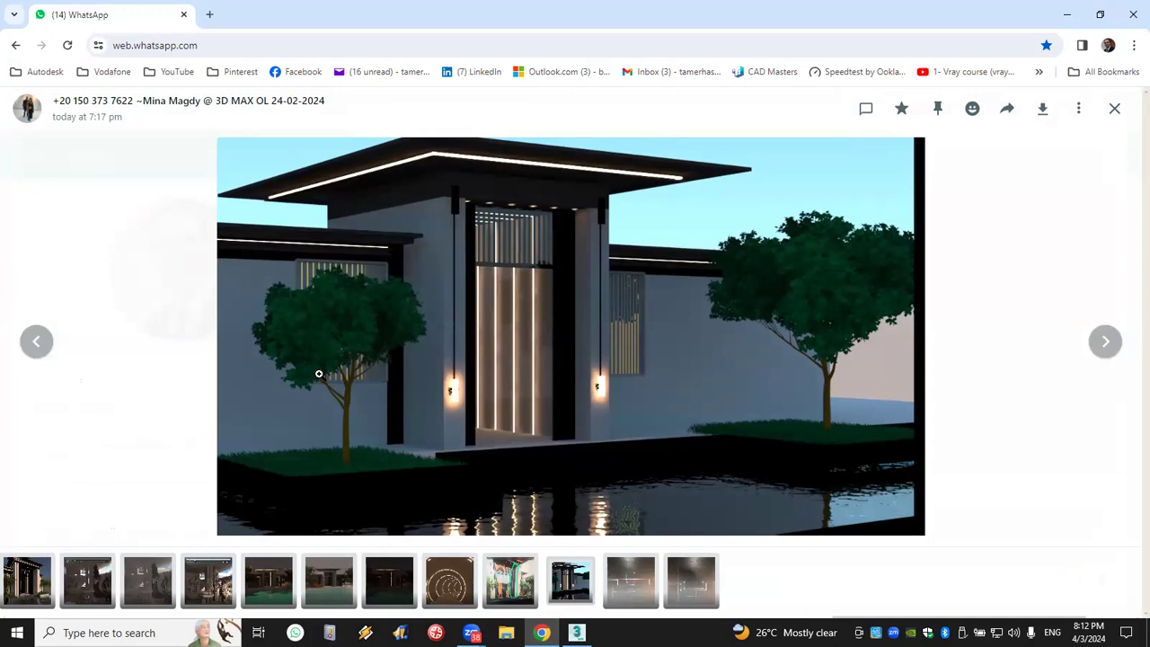
left_click(347, 428)
left_click(352, 345)
left_click(352, 344)
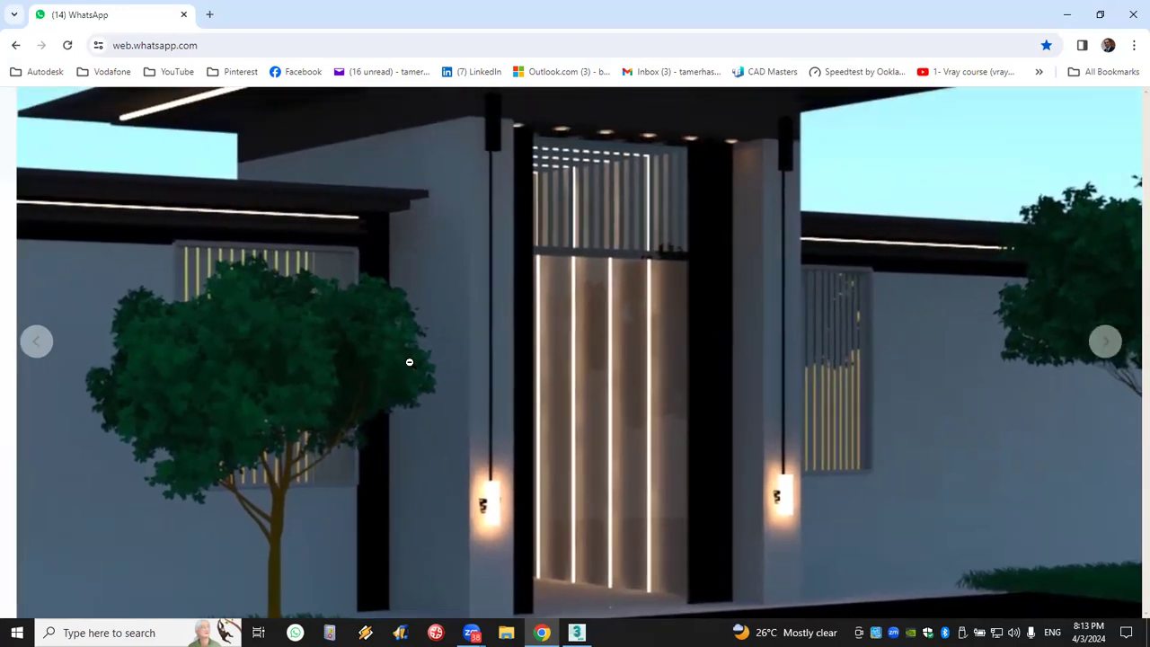
left_click(387, 371)
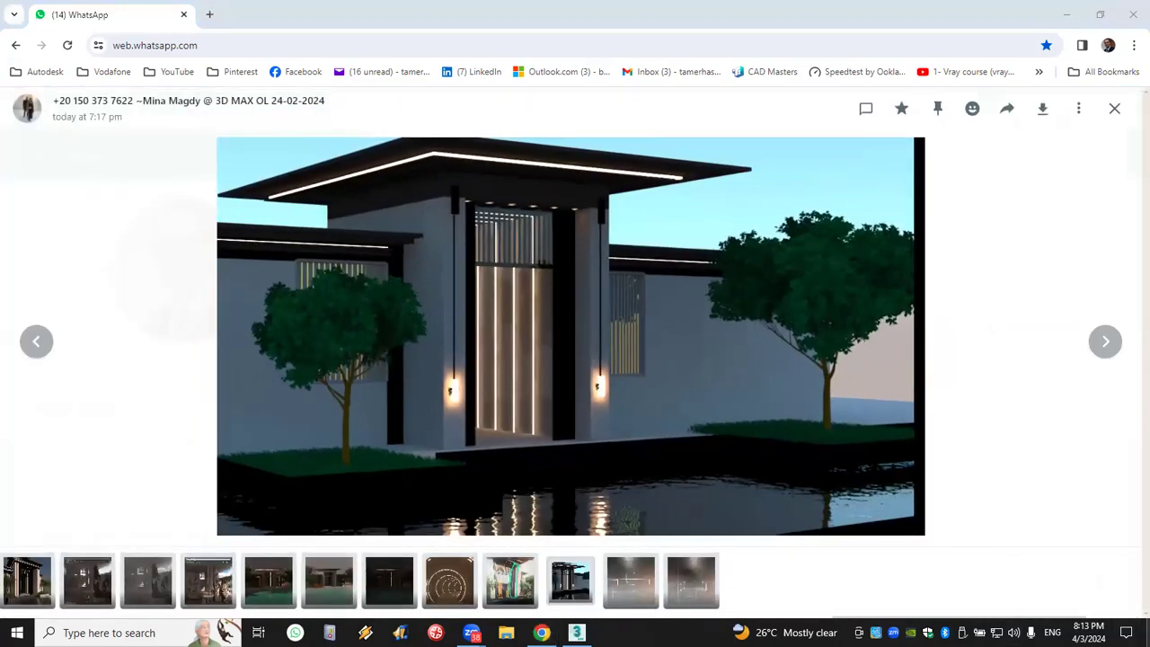
Return to the desktop and open the ArchModels folder through the MAX shortcut in a maximized window
key("super+d")
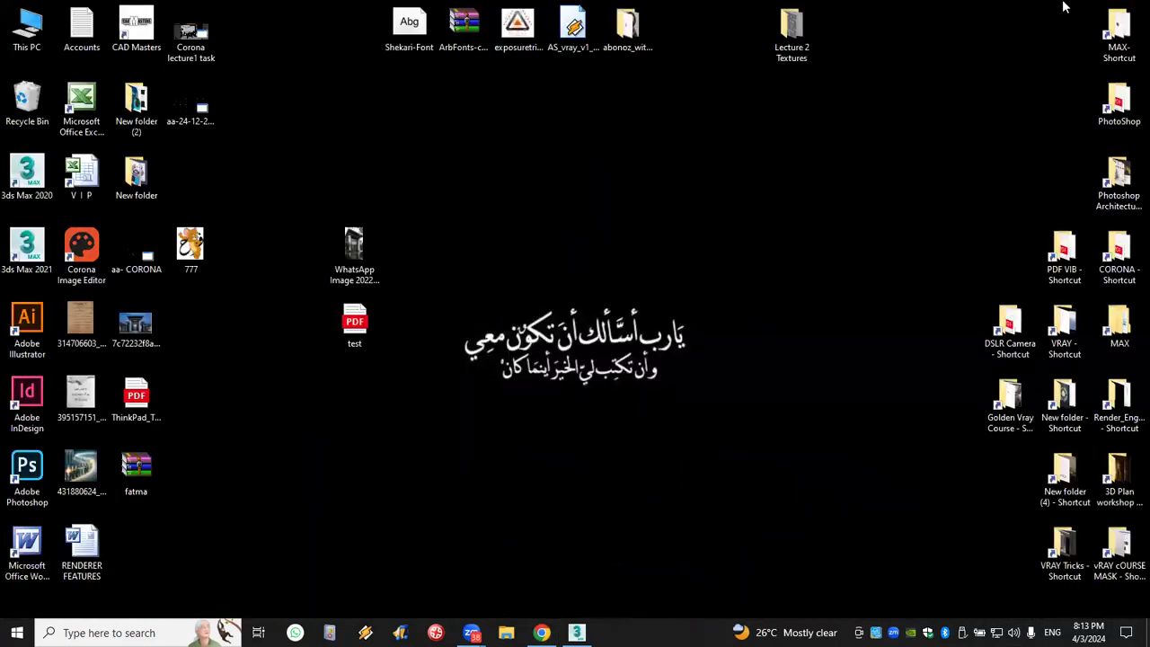
double_click(1119, 27)
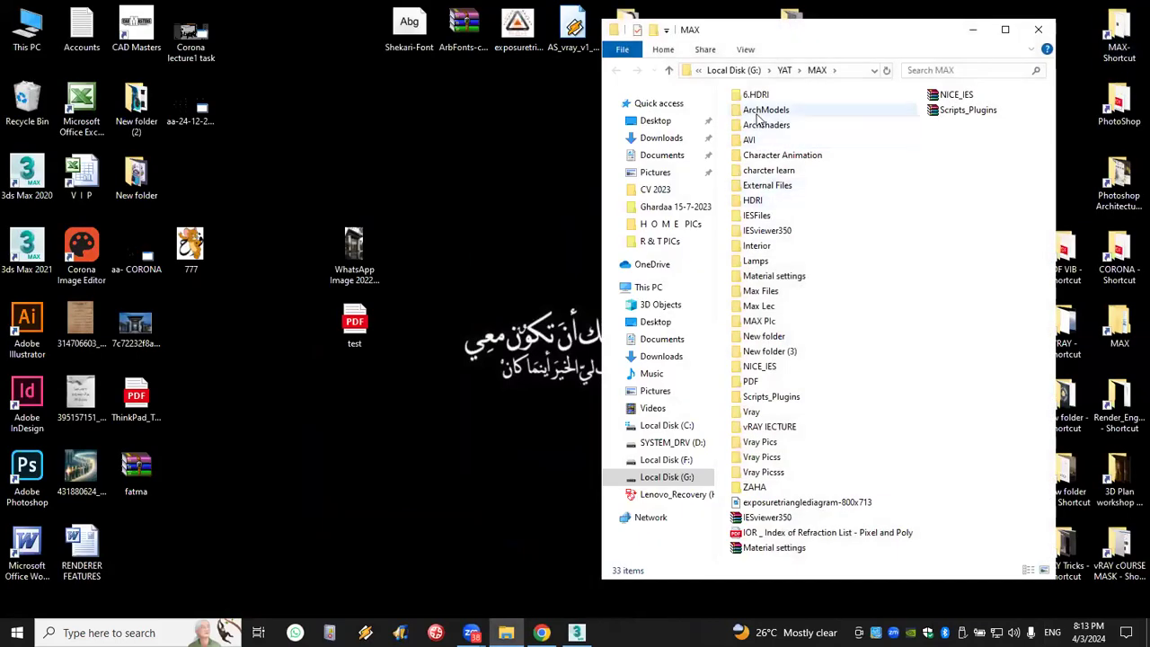
double_click(757, 111)
left_click(756, 115)
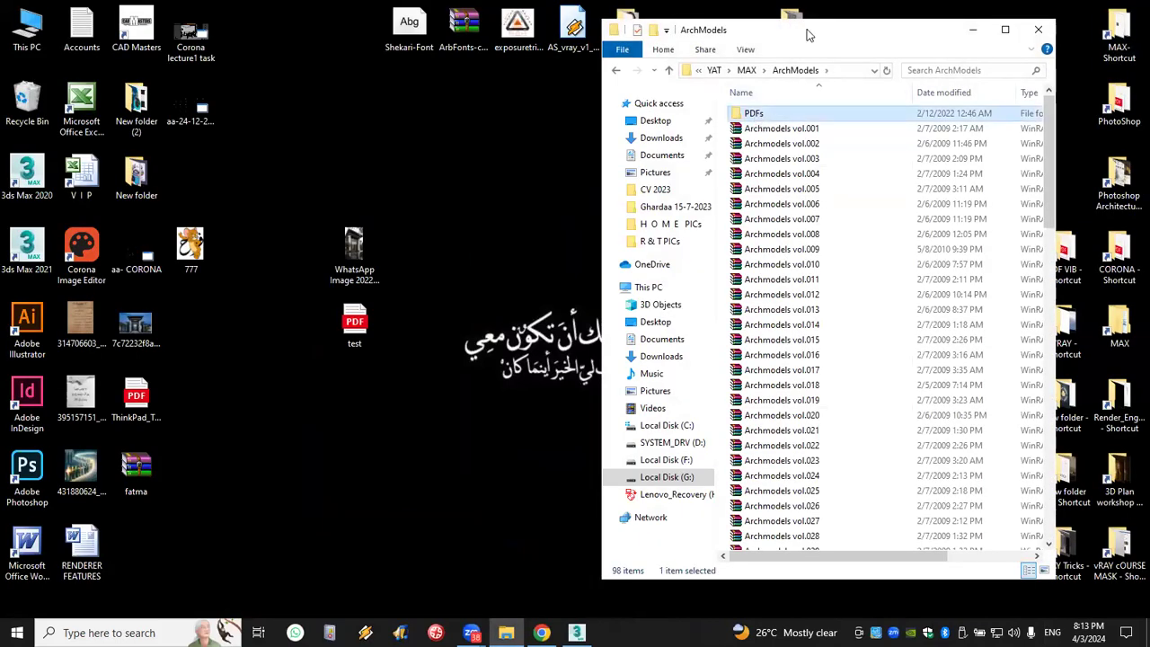
double_click(806, 30)
Open the ArchModels Volumes 1-60 catalogue from the PDFs folder and browse to the vol. 31 tree models on page 312
double_click(161, 89)
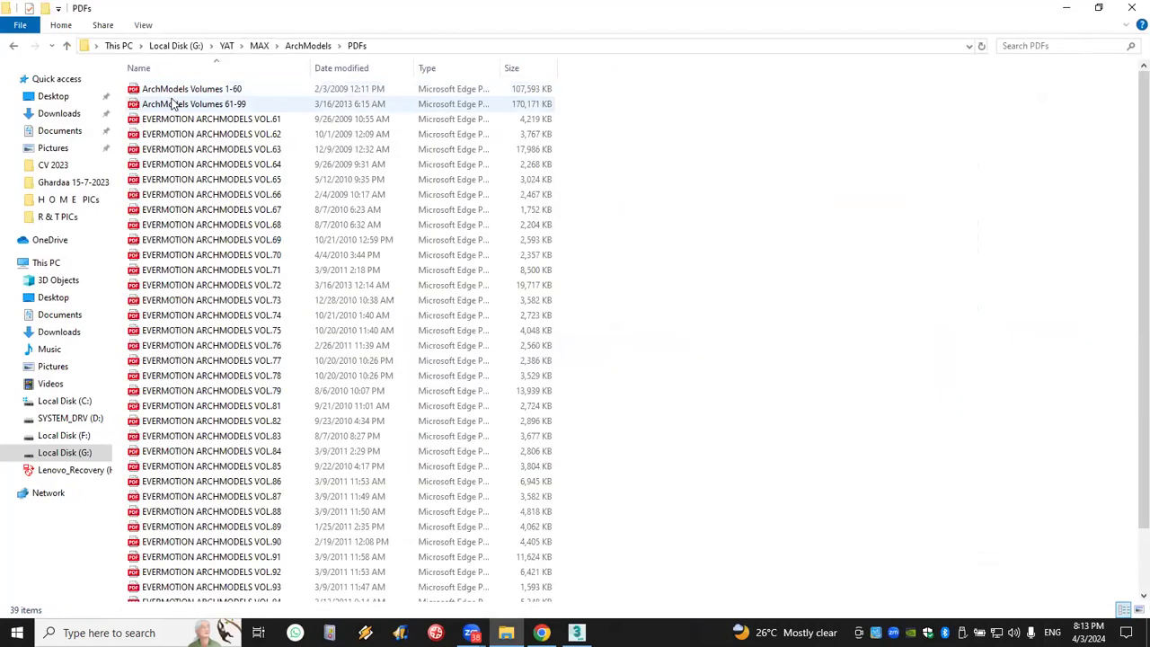
double_click(176, 89)
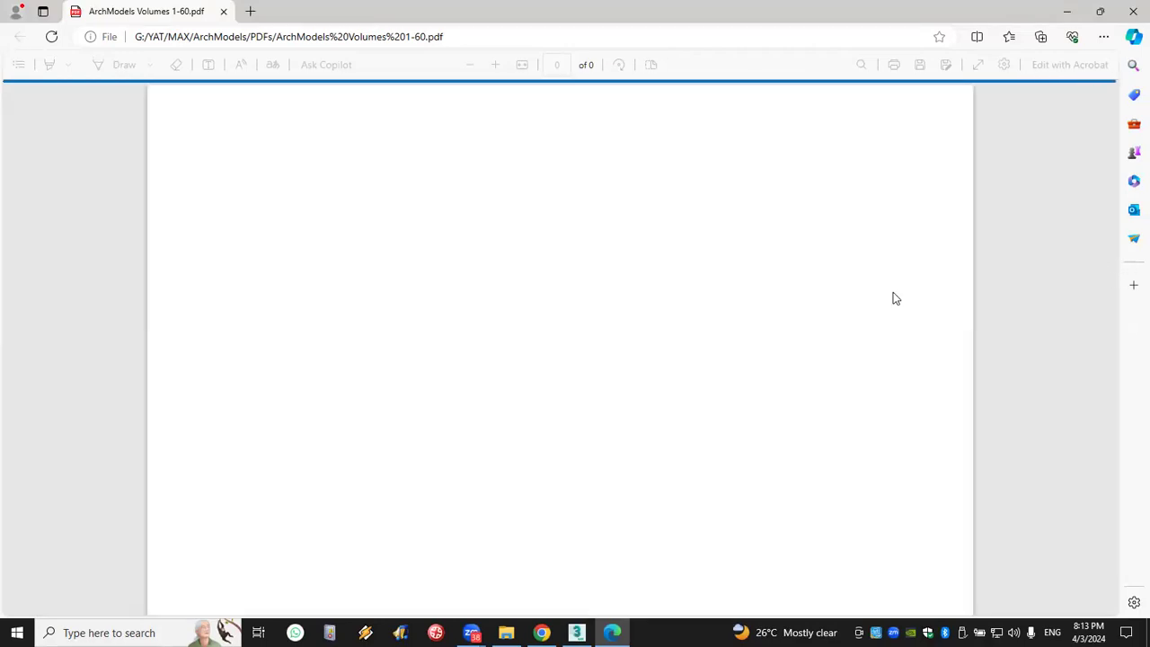
scroll(539, 413, "down", 2)
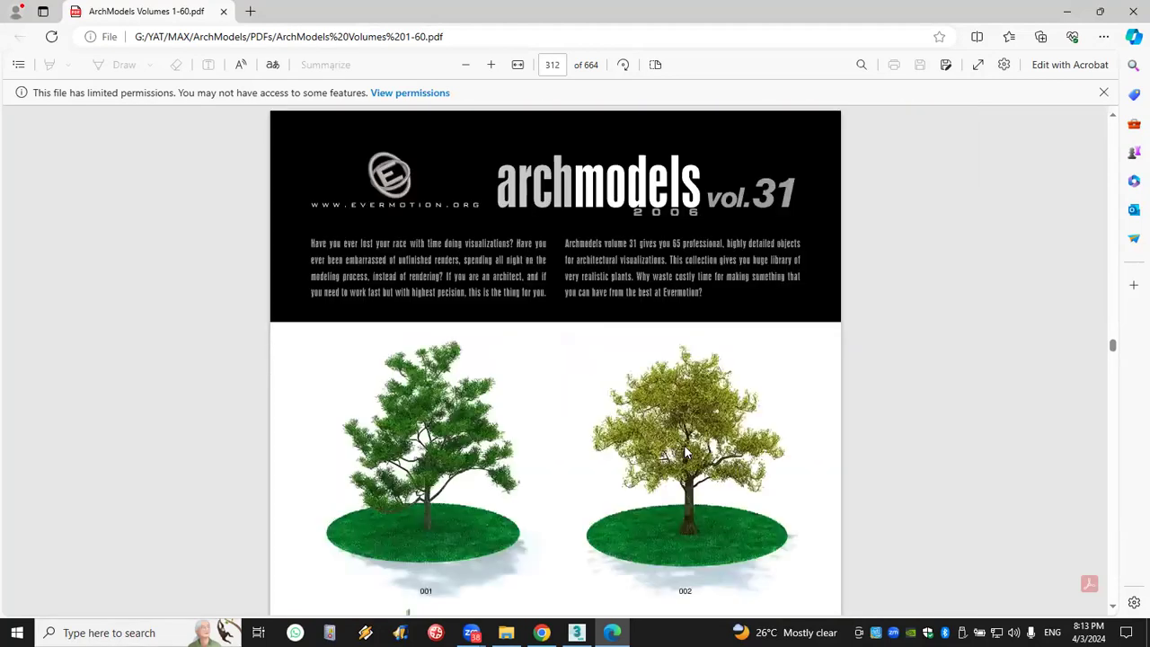
Browse the vol. 31 trees in the catalogue from page 312 to model 017 on page 316
scroll(684, 445, "down", 3)
scroll(702, 354, "down", 10)
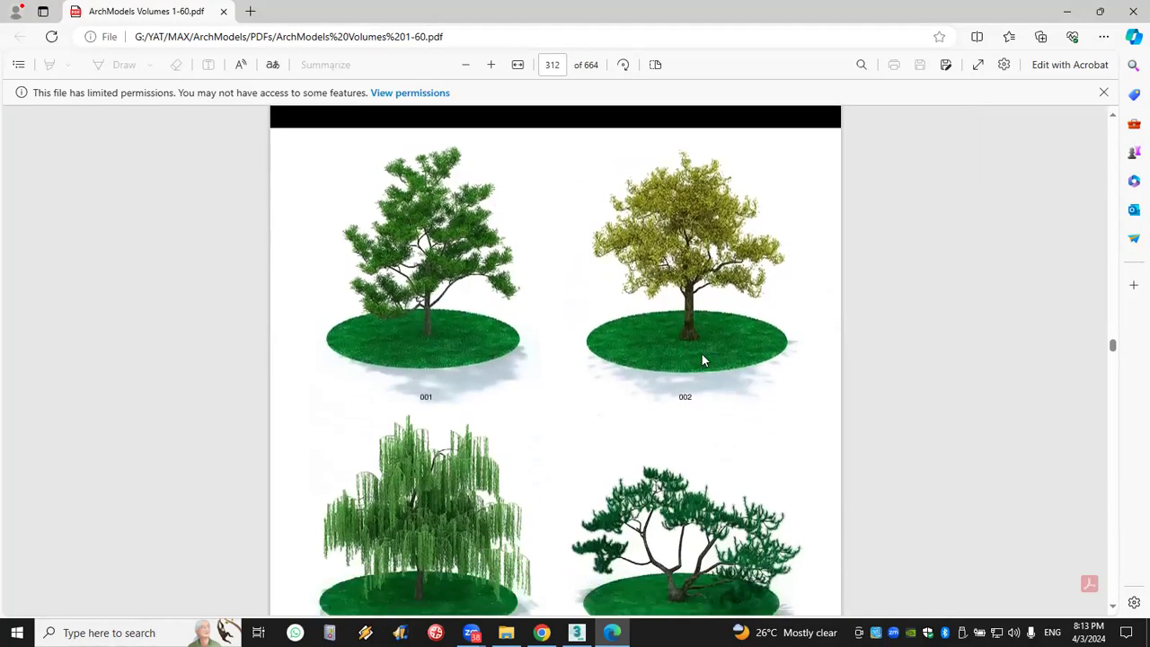
scroll(703, 359, "down", 10)
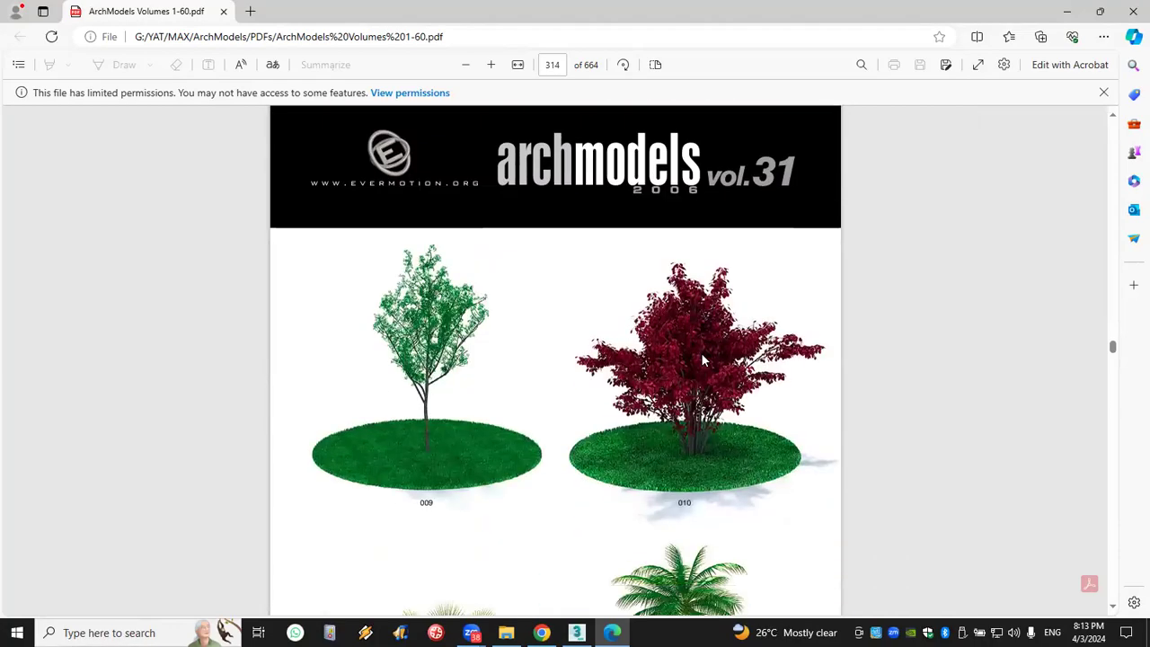
scroll(703, 359, "down", 10)
scroll(703, 359, "down", 4)
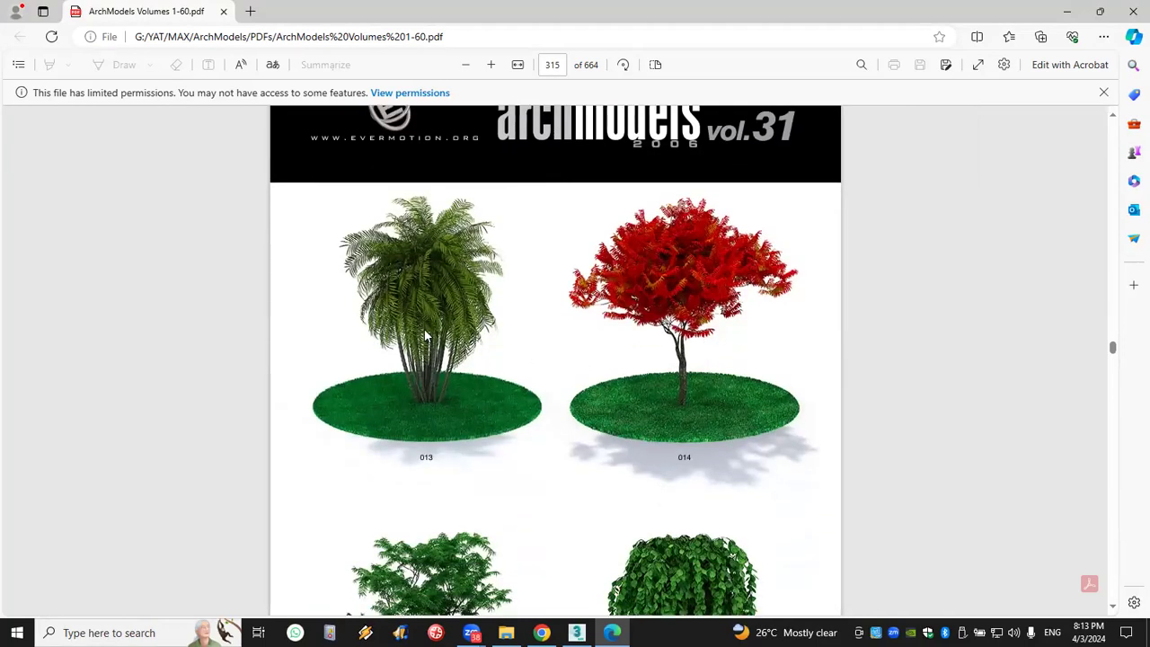
scroll(535, 407, "down", 2)
scroll(535, 406, "up", 2)
scroll(437, 362, "down", 3)
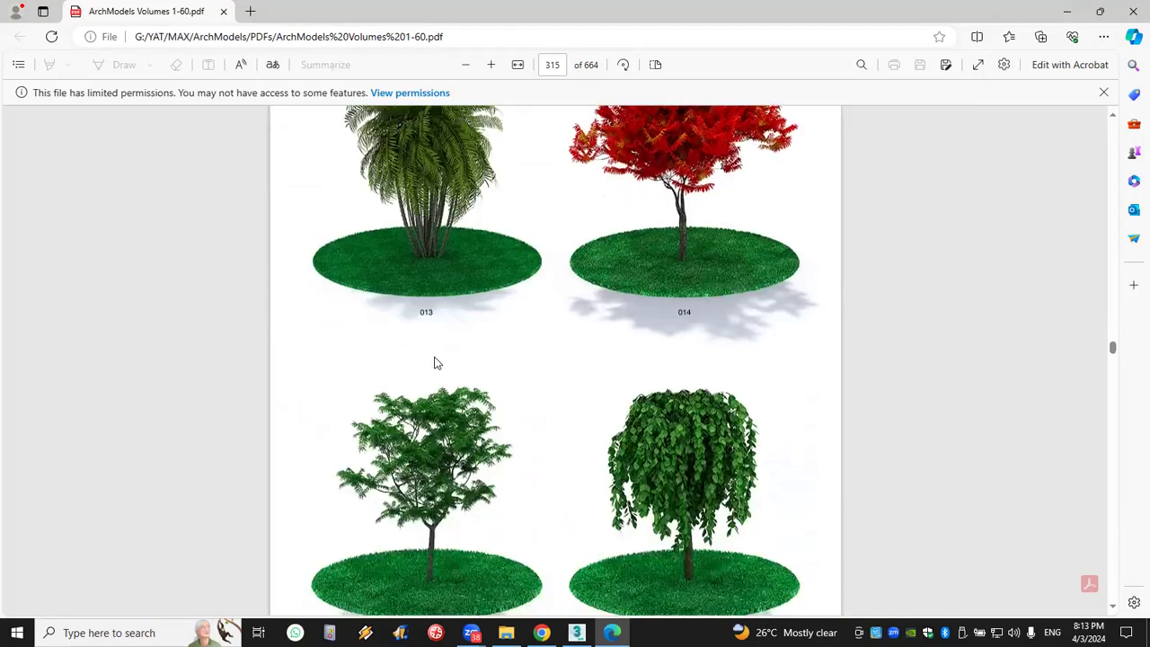
scroll(471, 441, "down", 5)
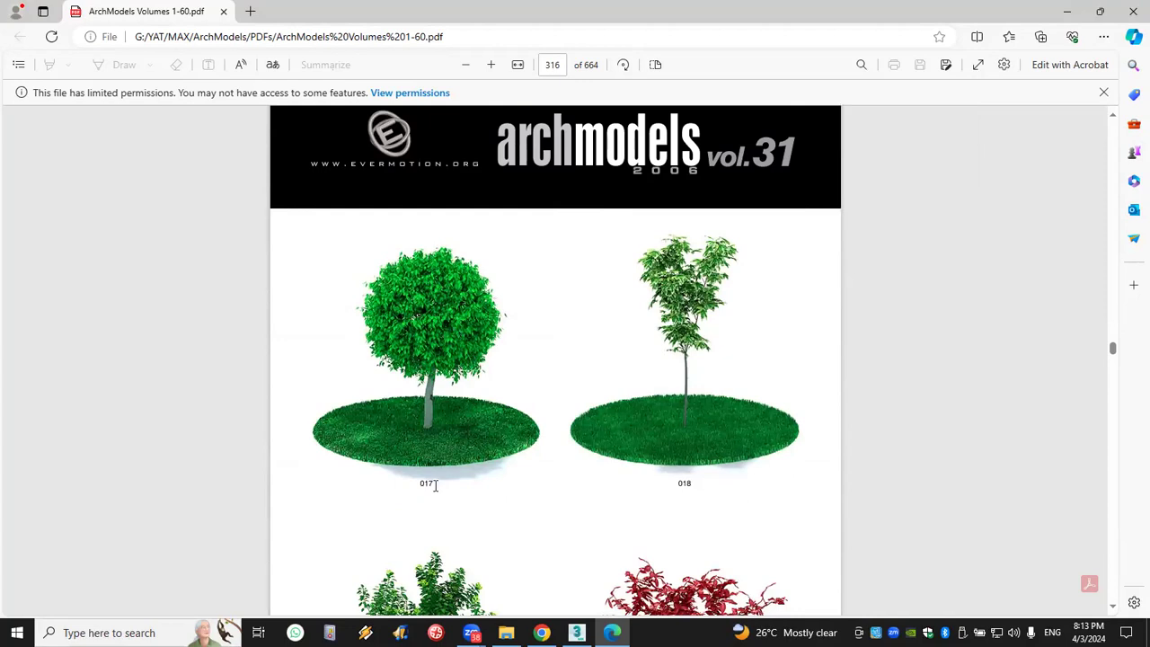
Return to the ArchModels folder and open the Archmodels vol.031 archive down to its inner Archmodels vol.031 folder
left_click(1066, 11)
left_click(14, 47)
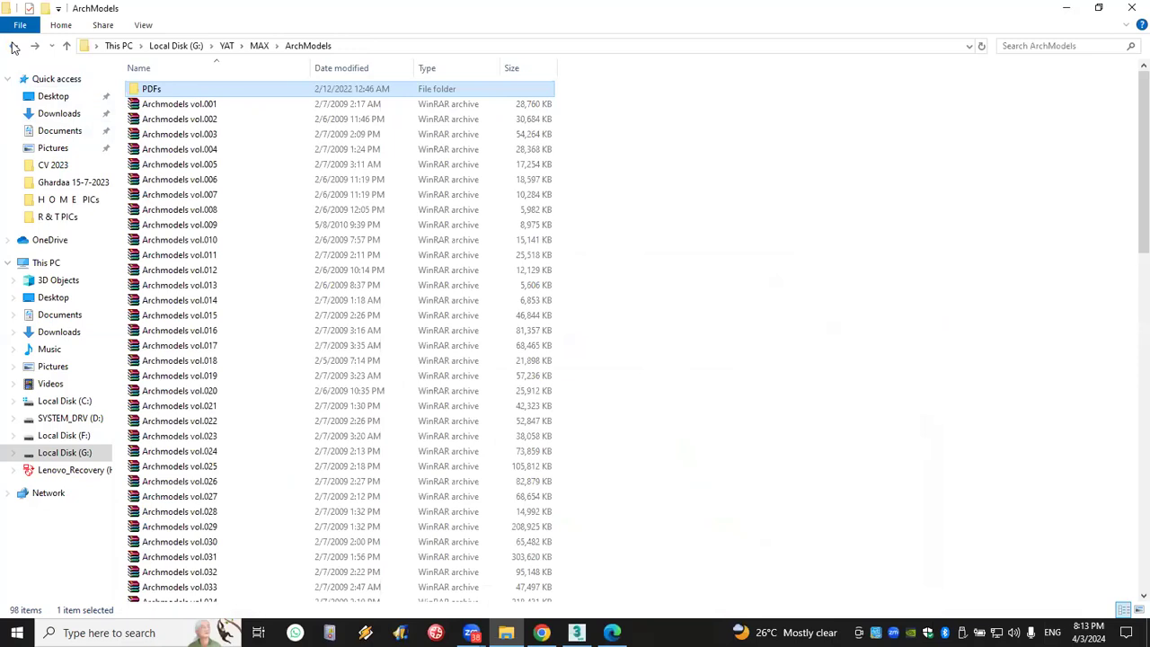
scroll(249, 278, "down", 2)
scroll(249, 278, "down", 3)
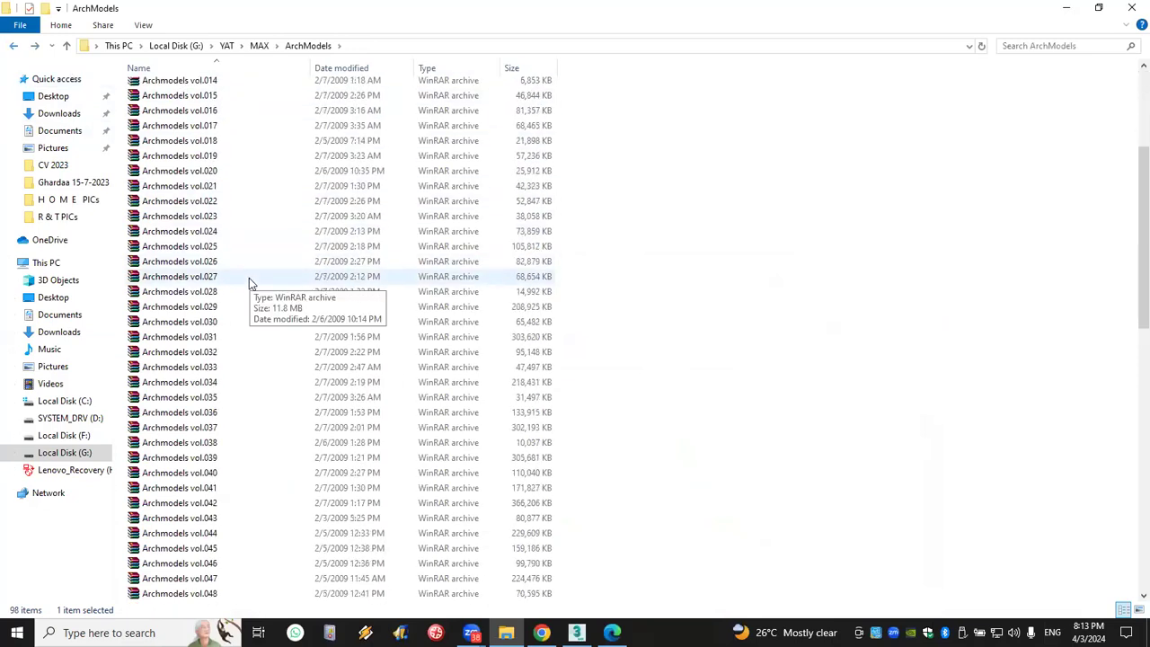
scroll(249, 278, "down", 2)
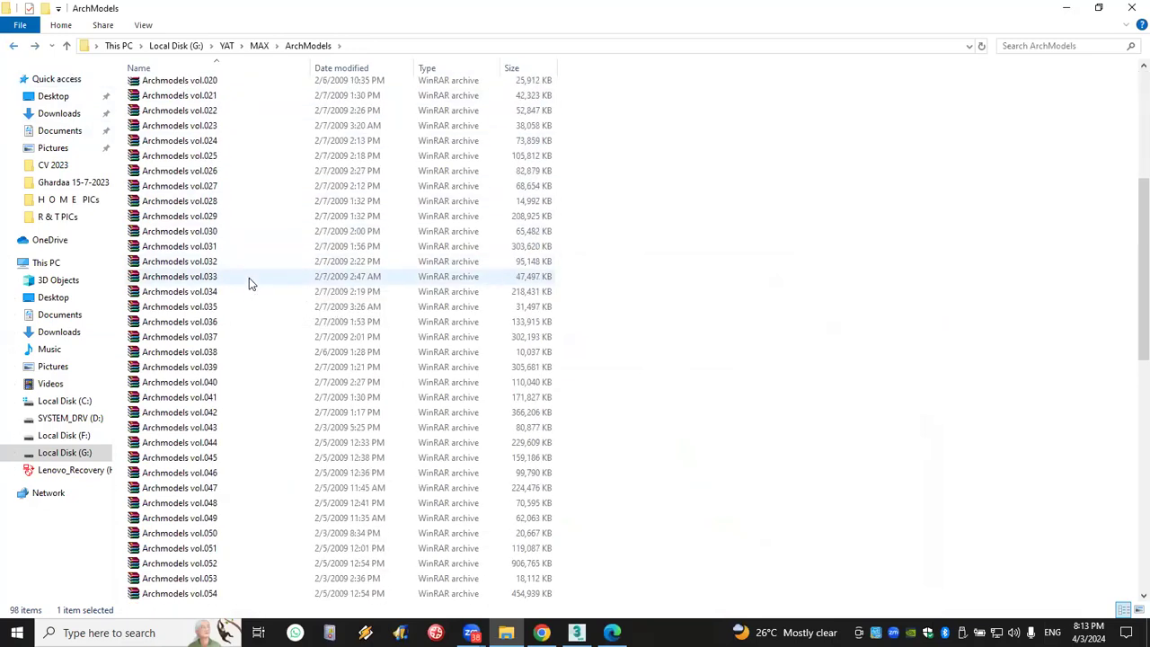
scroll(242, 278, "up", 1)
double_click(238, 283)
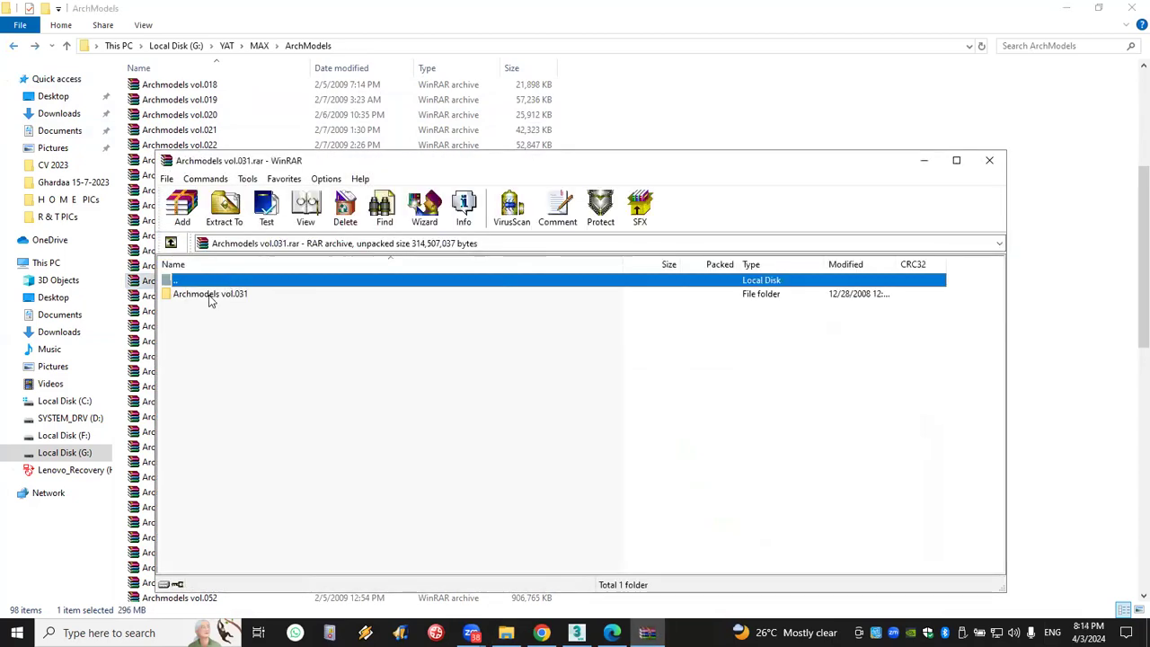
double_click(209, 295)
Extract the Maps folder into a new Archmodels vol.031 folder on the desktop
left_click(185, 295)
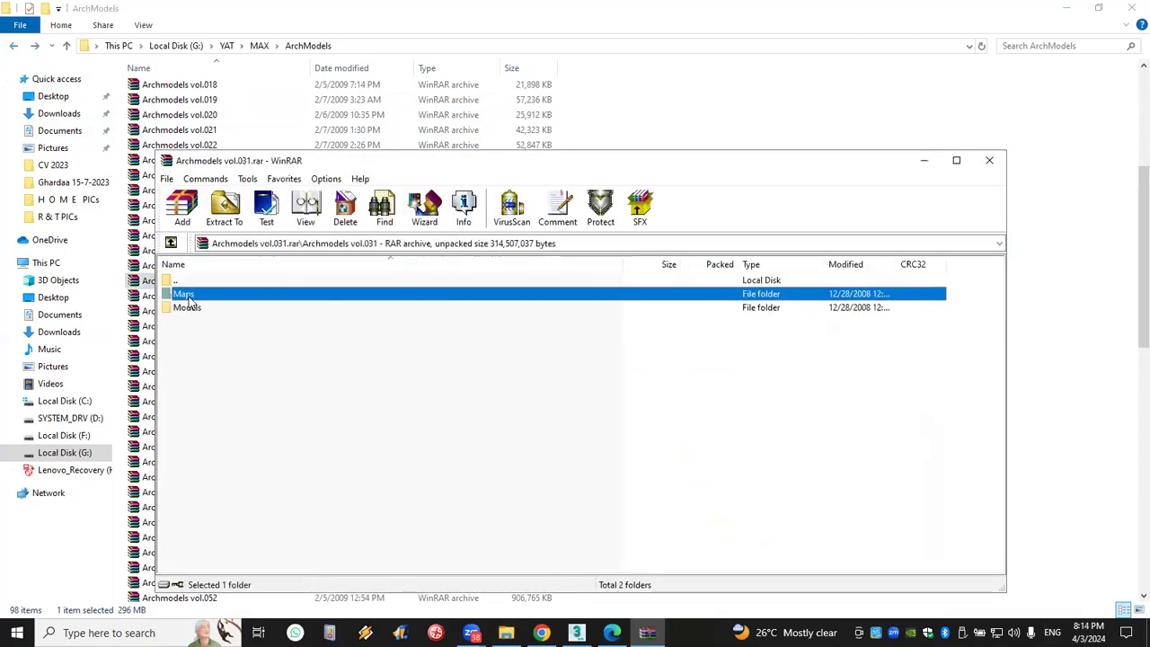
left_click(222, 211)
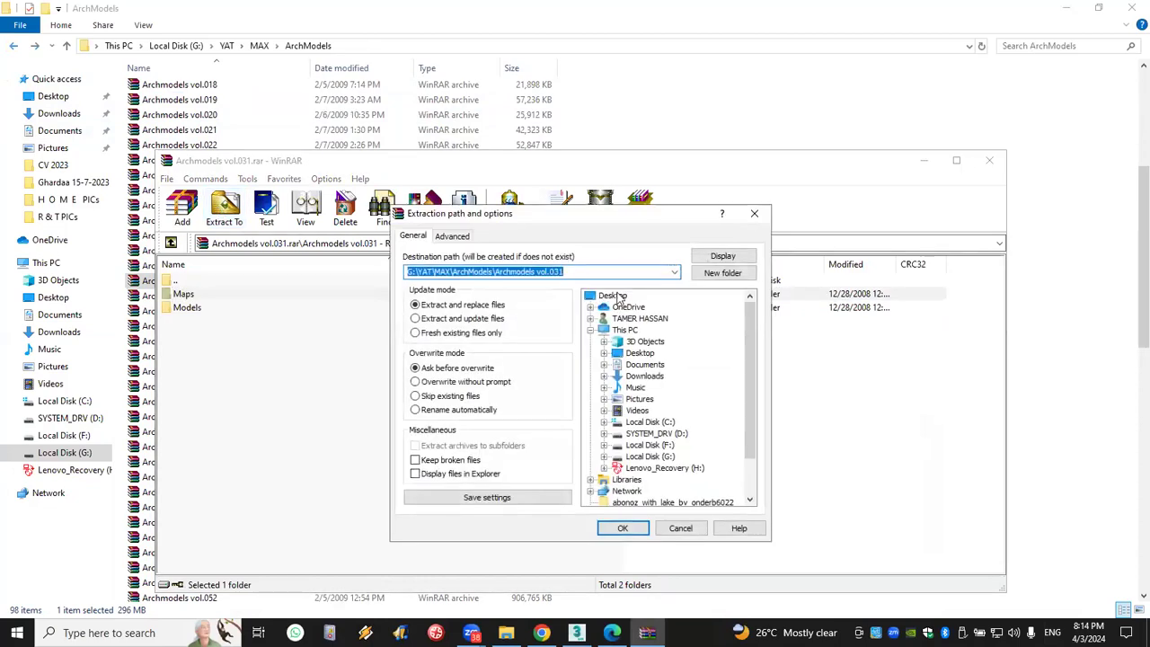
left_click(618, 297)
left_click(726, 275)
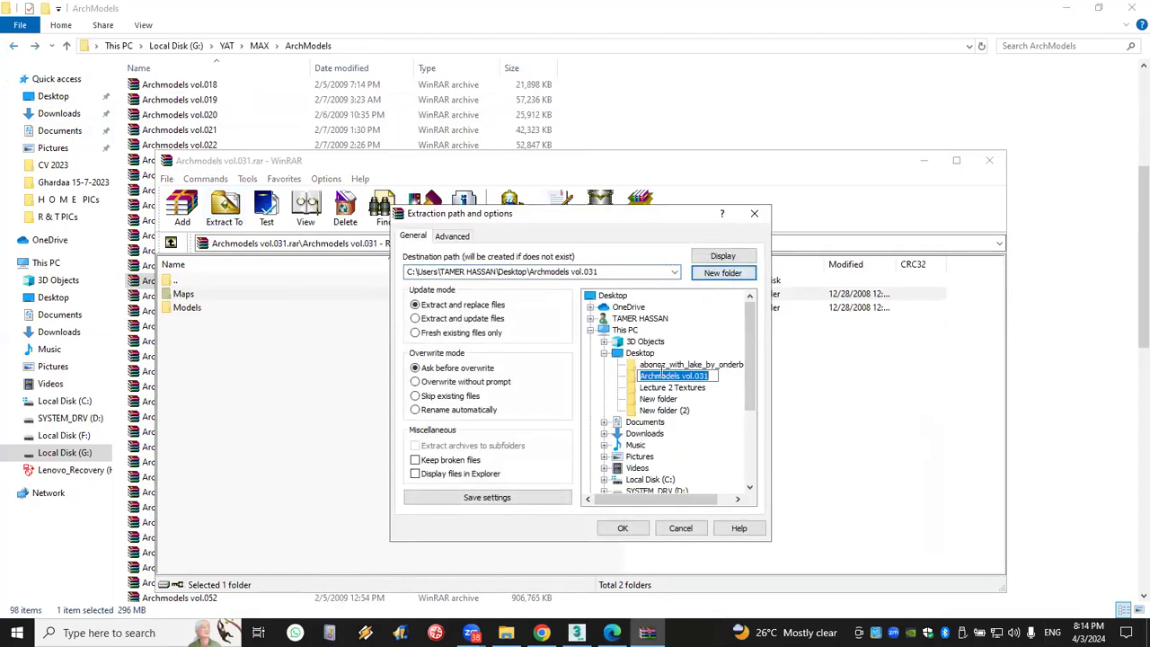
key("Return")
left_click(634, 530)
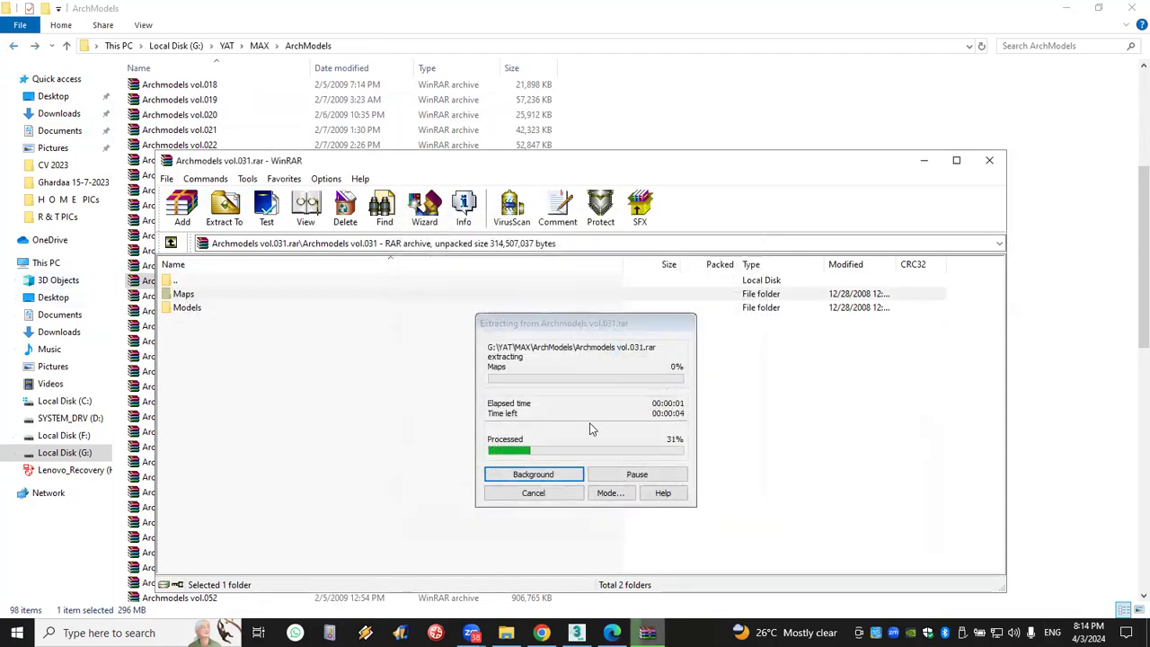
Check the tree's number in the catalogue and extract 017.rar from the archive's Models folder to the desktop
key("alt+Tab")
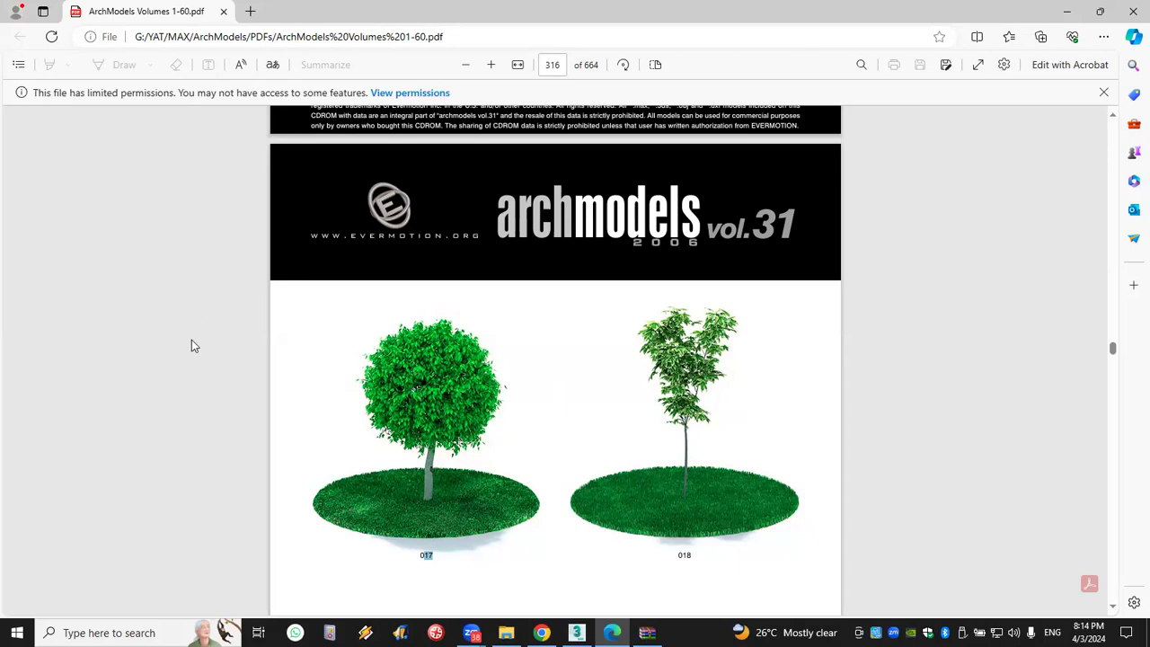
key("alt+Tab")
left_click(187, 377)
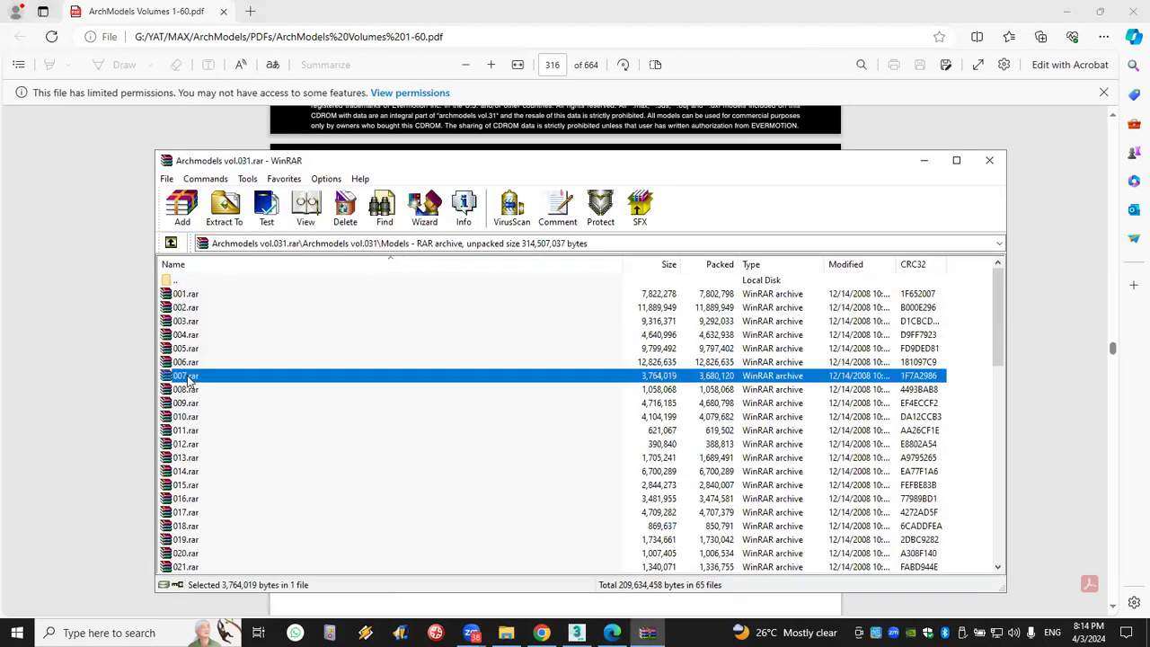
scroll(224, 473, "down", 5)
scroll(225, 473, "up", 2)
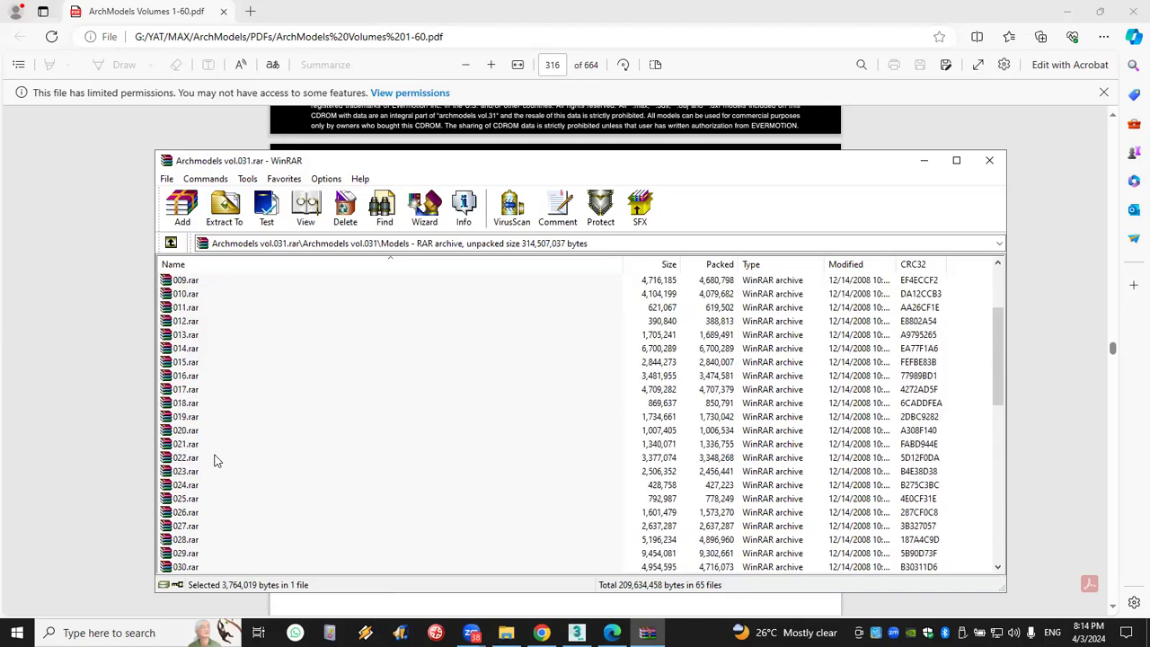
left_click(189, 390)
left_click(224, 208)
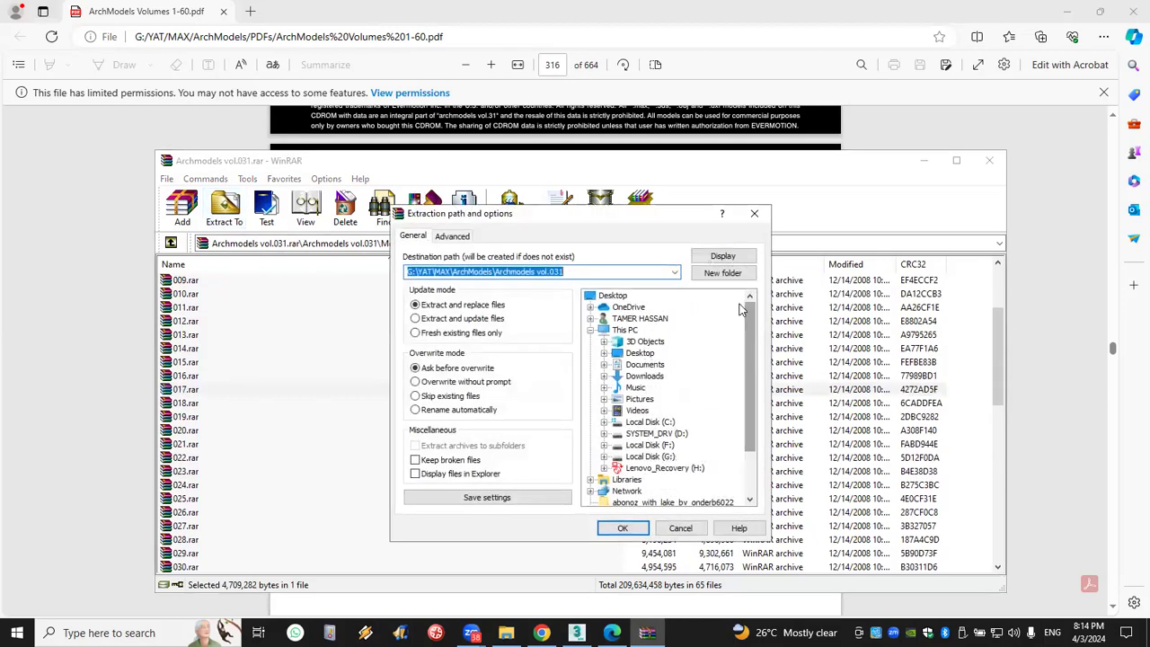
left_click(614, 297)
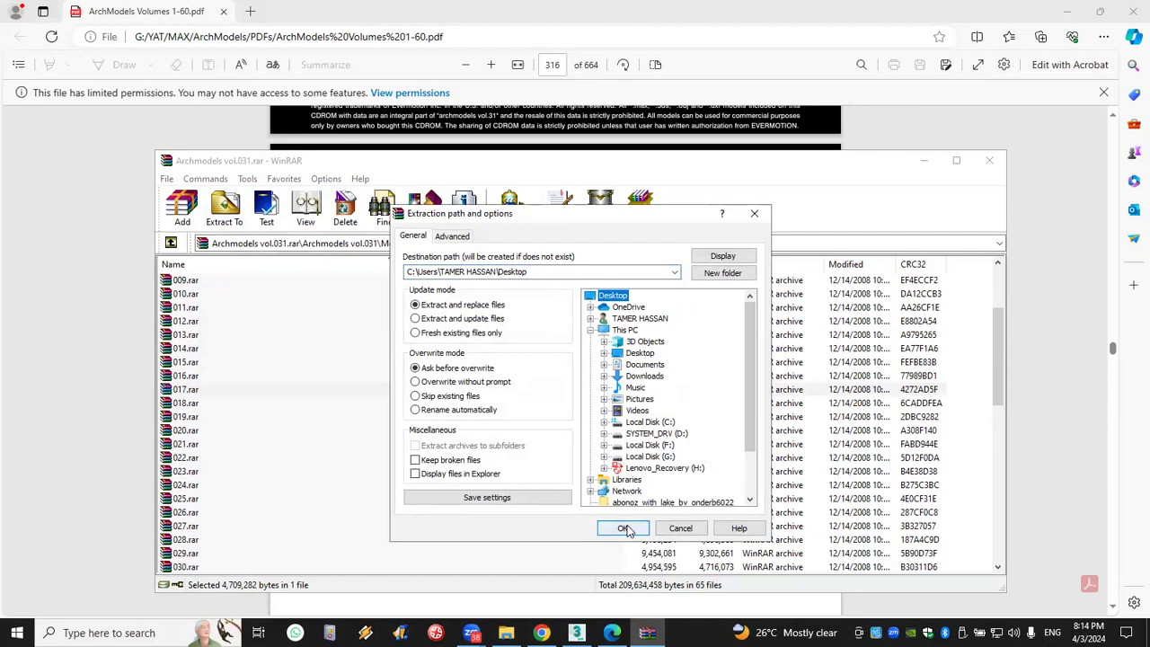
left_click(625, 529)
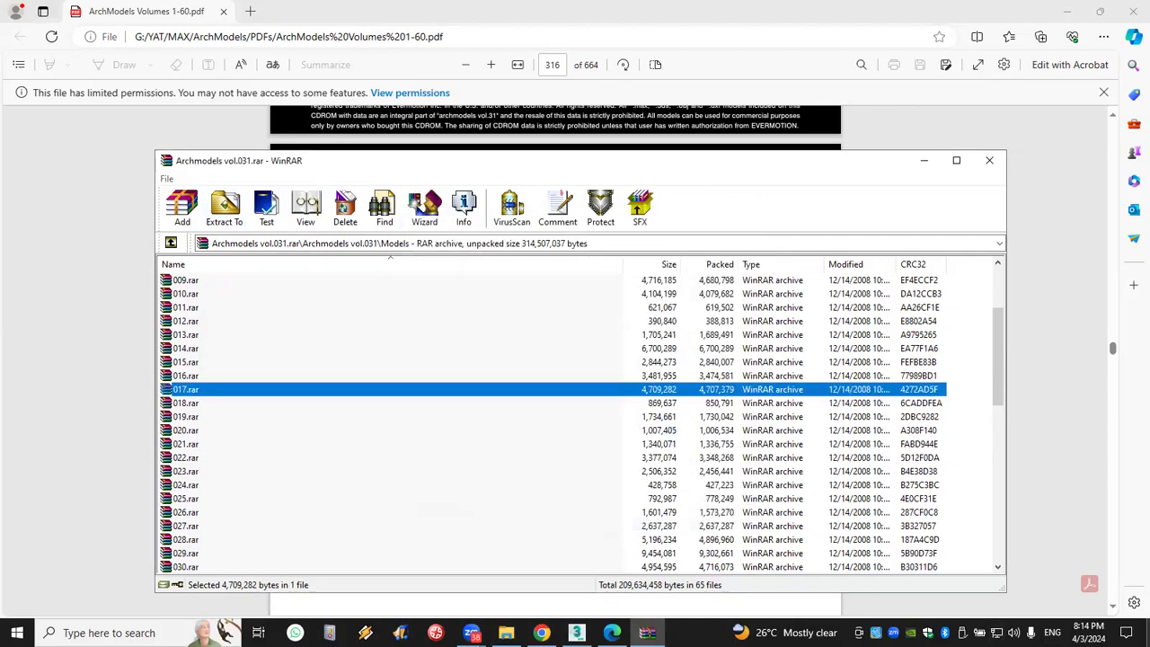
Show the desktop and unpack the 017 archive directly there
key("super+d")
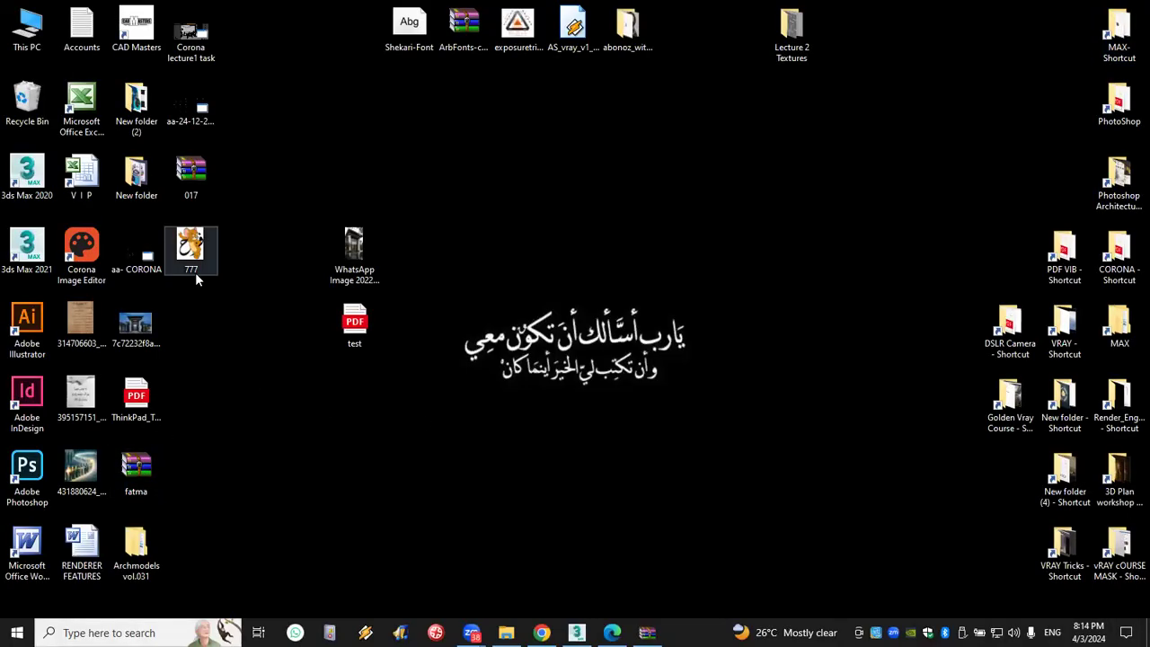
double_click(194, 167)
right_click(194, 166)
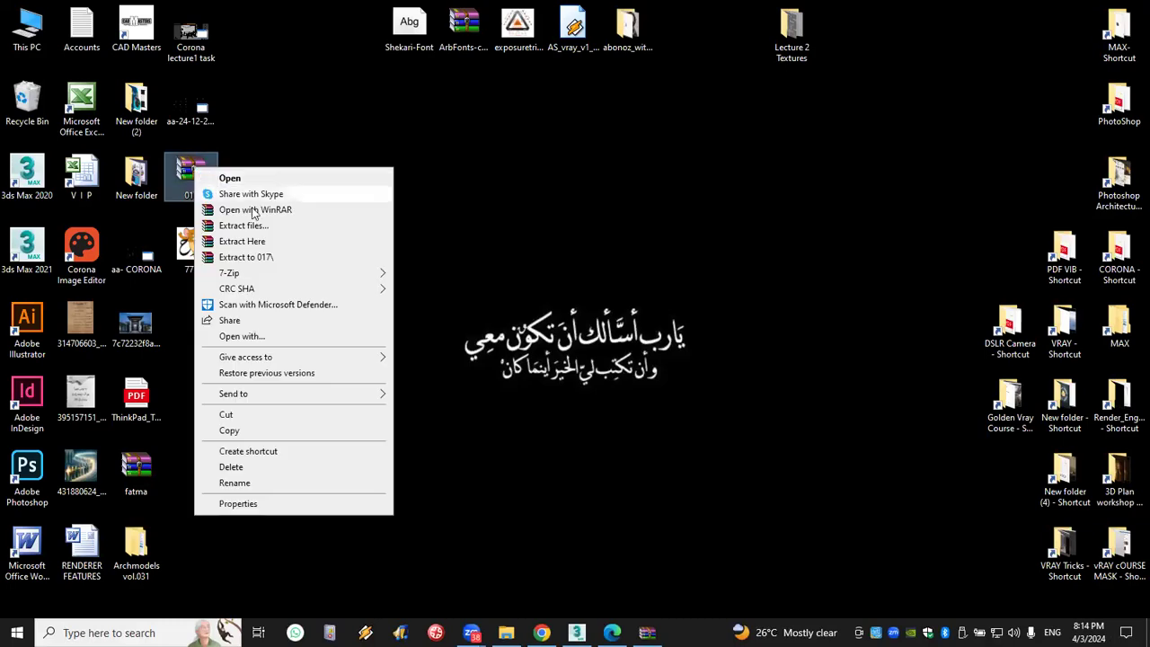
left_click(267, 239)
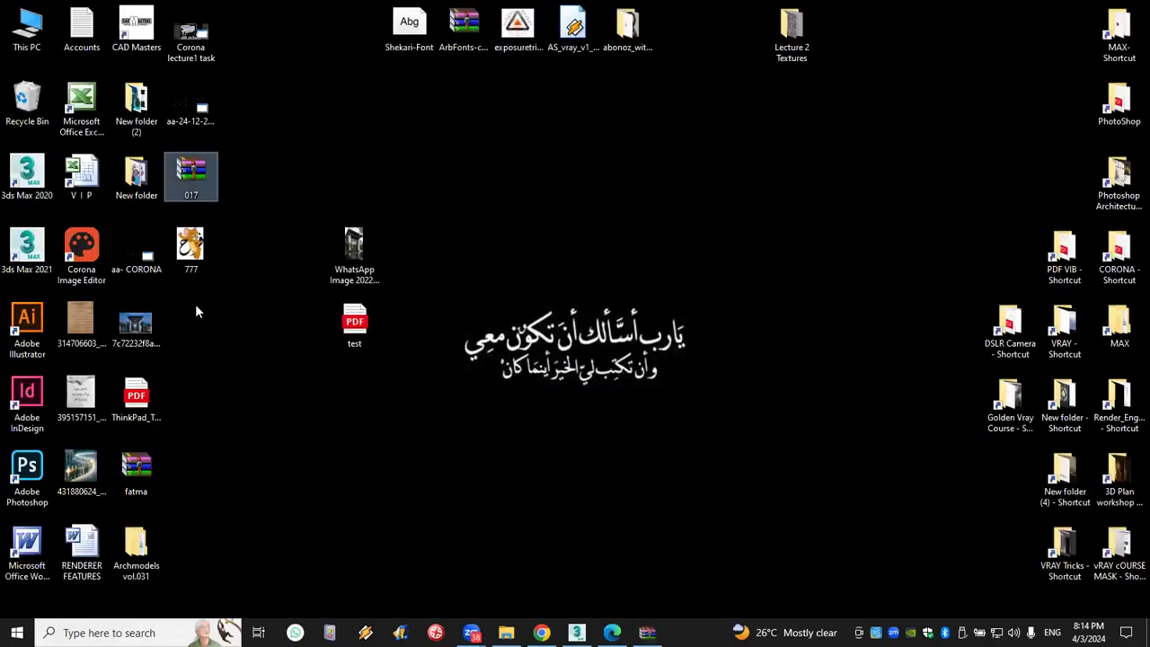
Merge the extracted 017 tree file into the open aa-24-12-2024 scene in 3ds Max and place it inside the room
left_click_drag(192, 319, 741, 509)
left_click(761, 529)
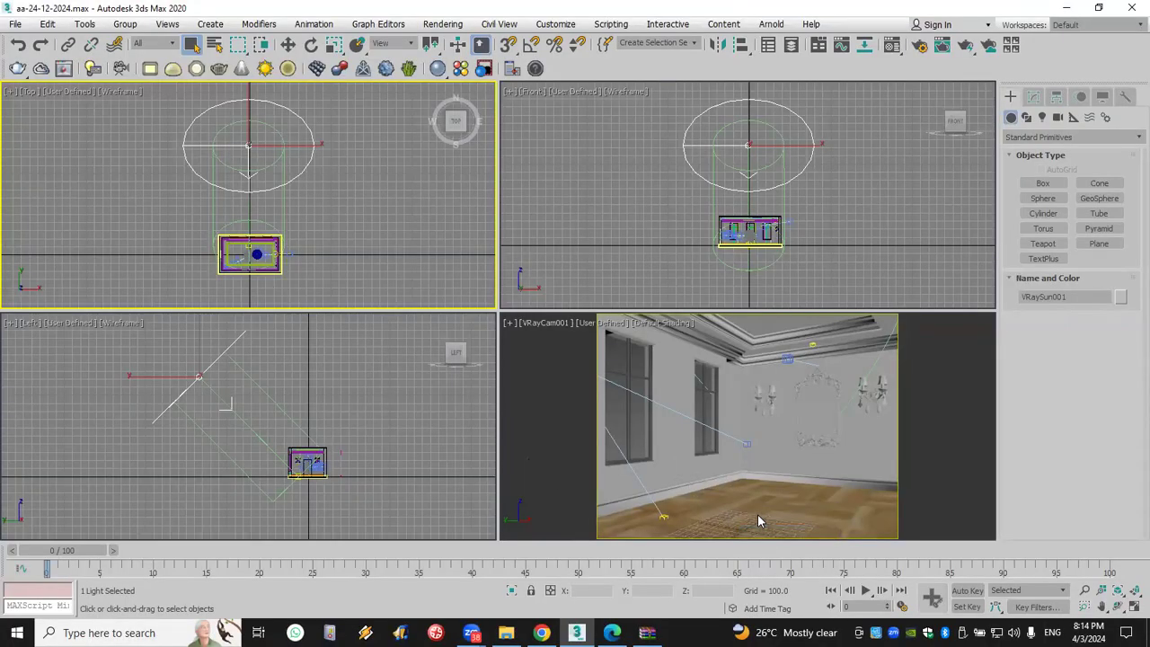
left_click(870, 246)
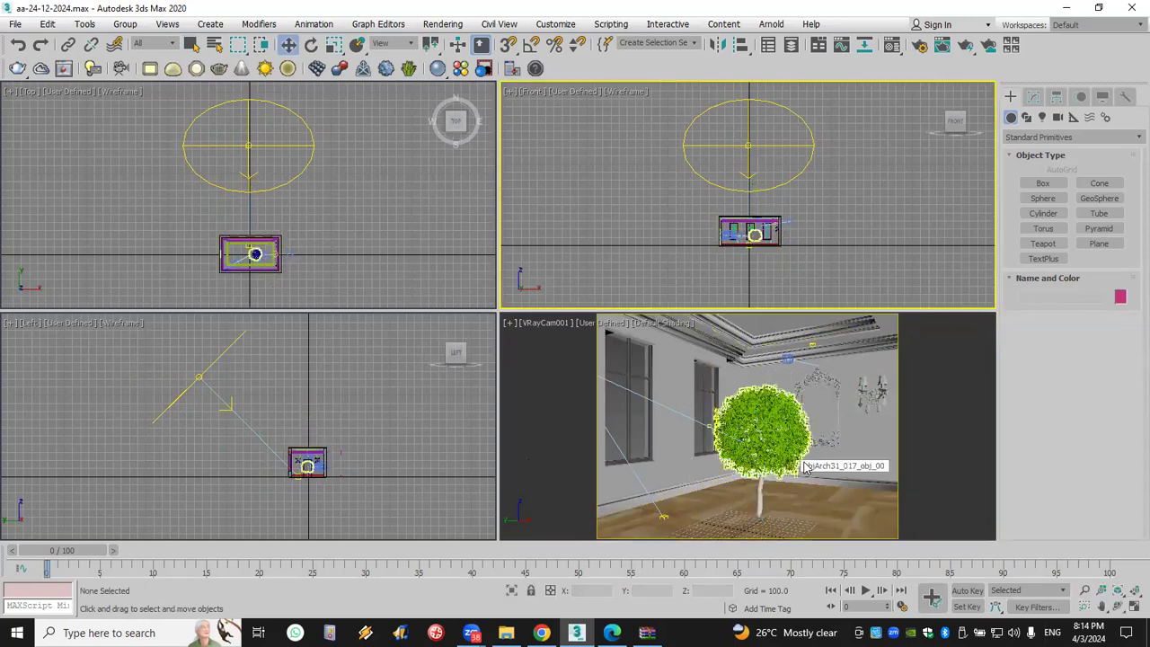
Move the Archmodels vol.031 folder to an empty area of the desktop and look through the textures in its Maps folder
key("super+d")
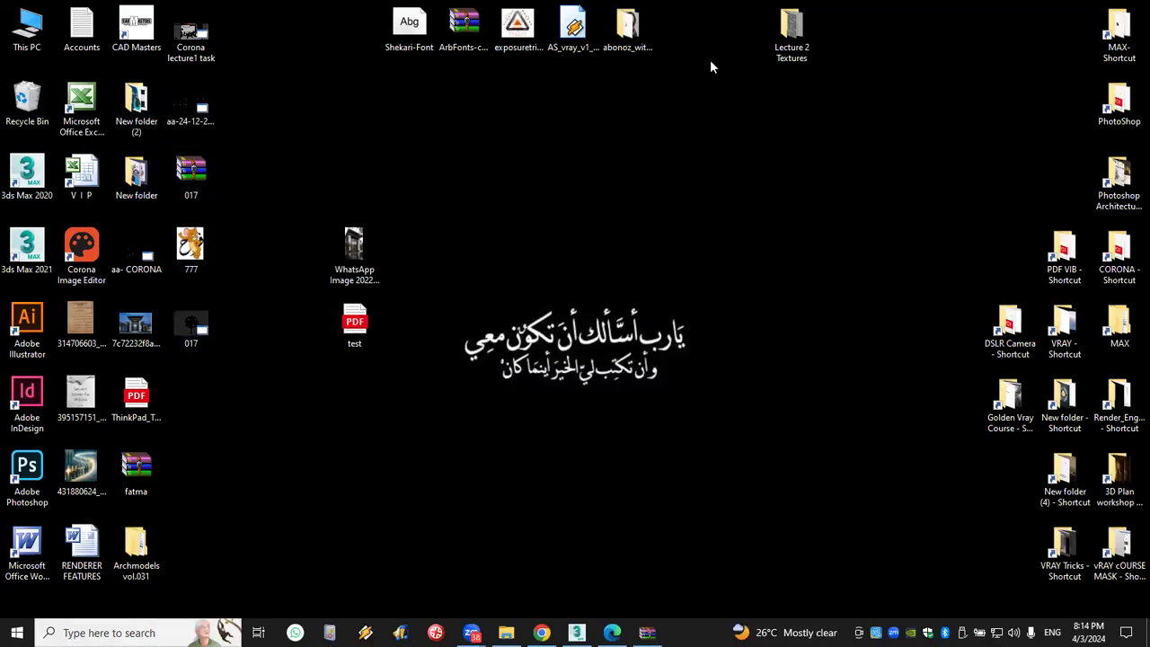
left_click_drag(136, 544, 590, 185)
double_click(588, 185)
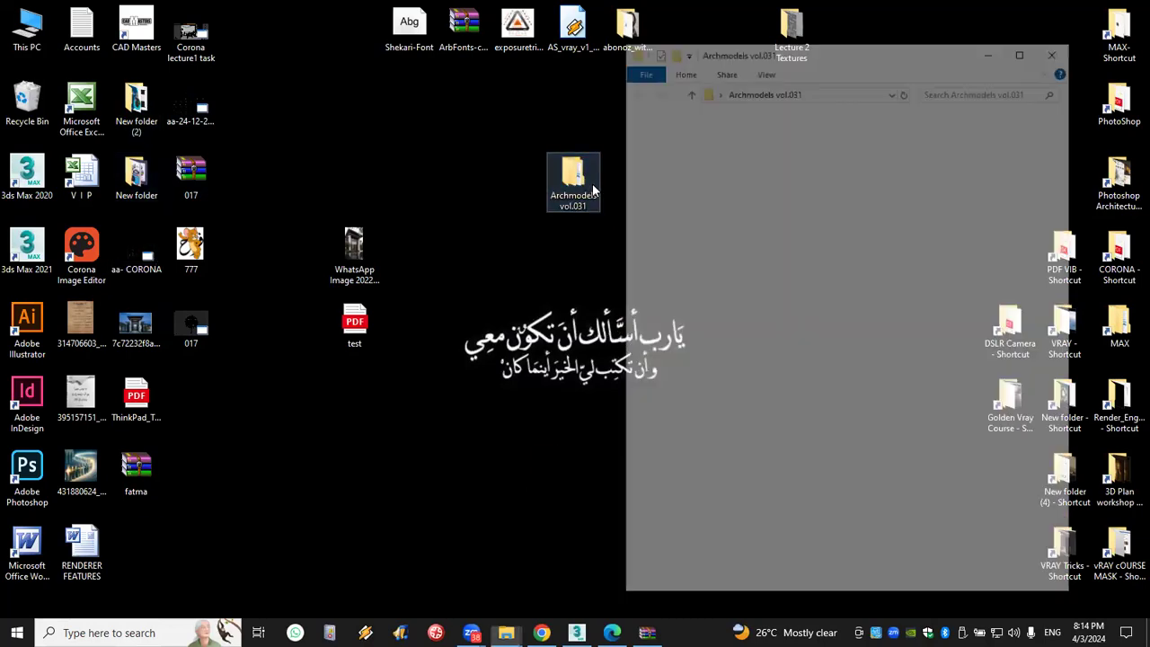
double_click(771, 136)
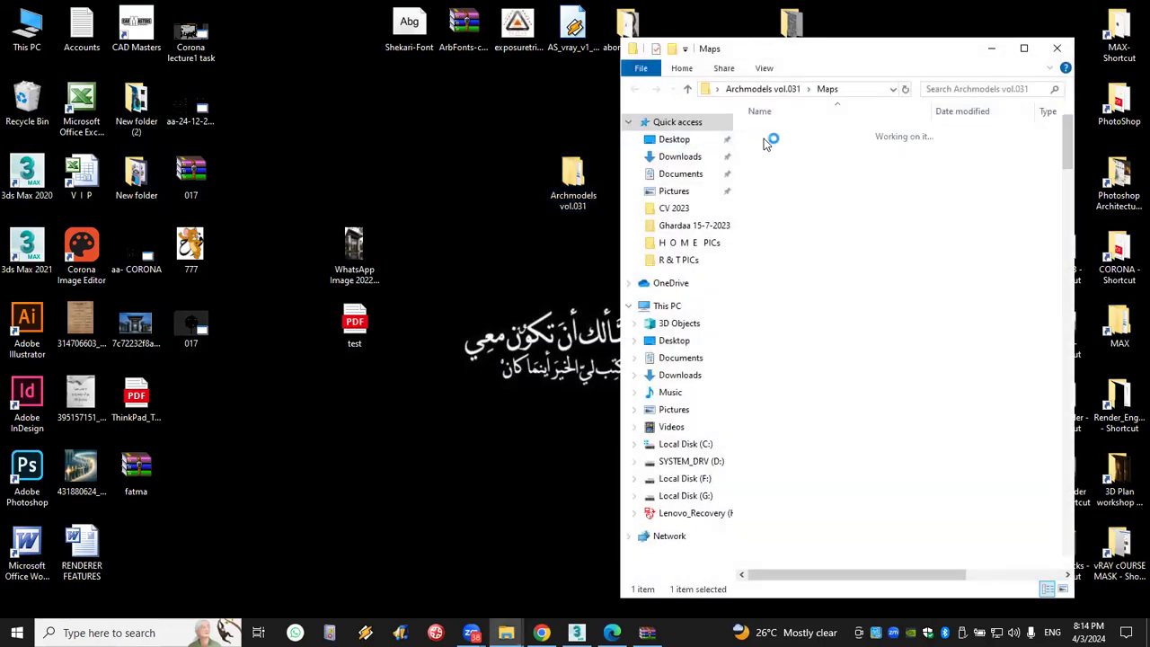
scroll(1004, 284, "down", 3)
scroll(1004, 284, "down", 15)
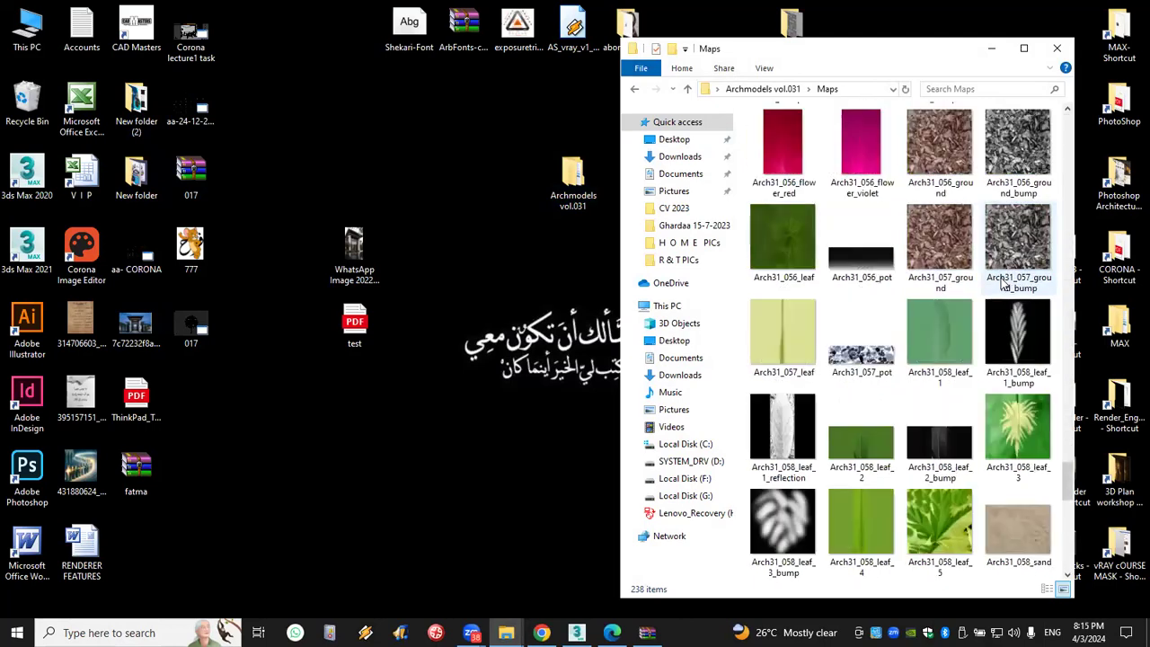
left_click(1057, 48)
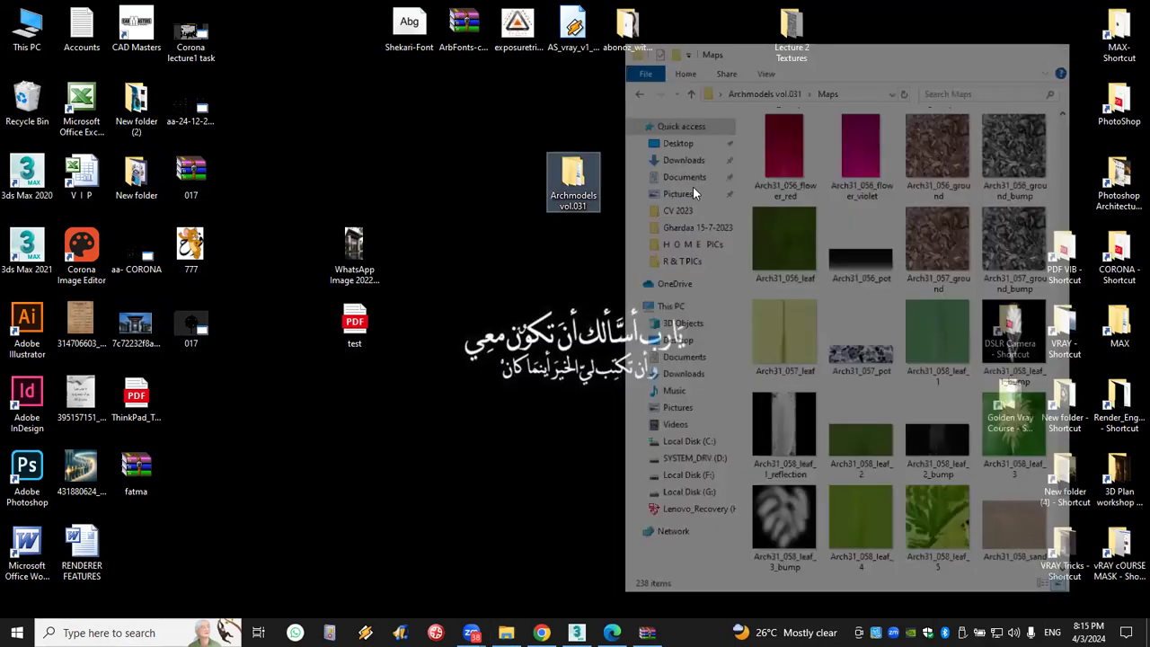
left_click(418, 414)
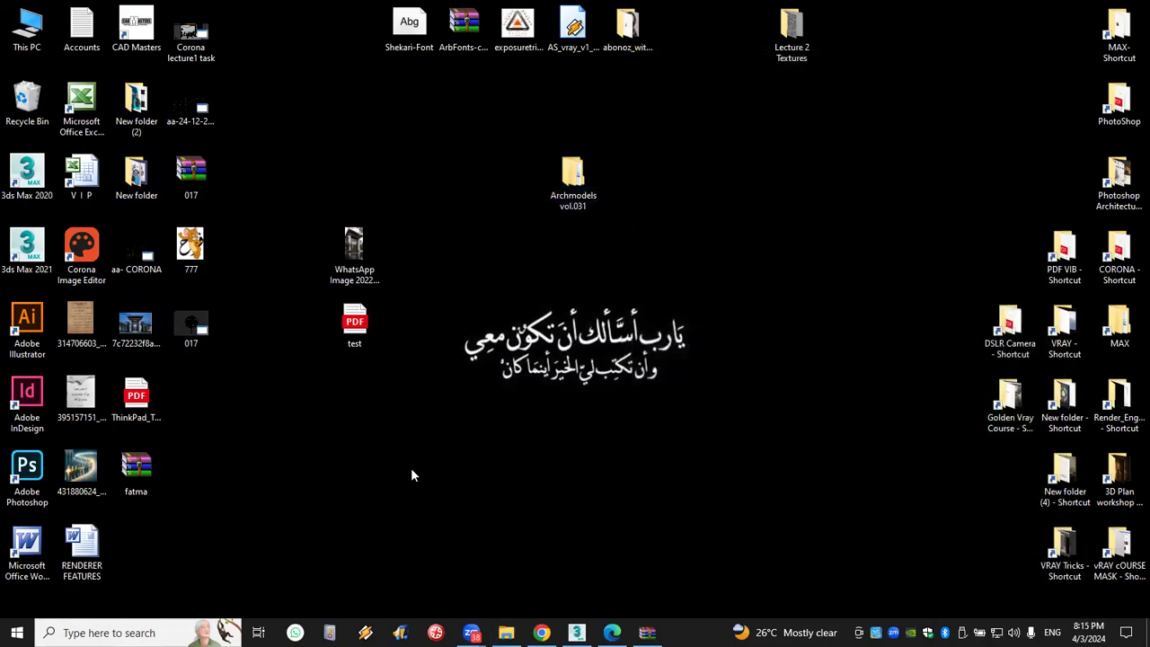
Archive the 3ds Max scene containing the tree to the desktop as mina and open the resulting zip to inspect its contents
left_click(641, 632)
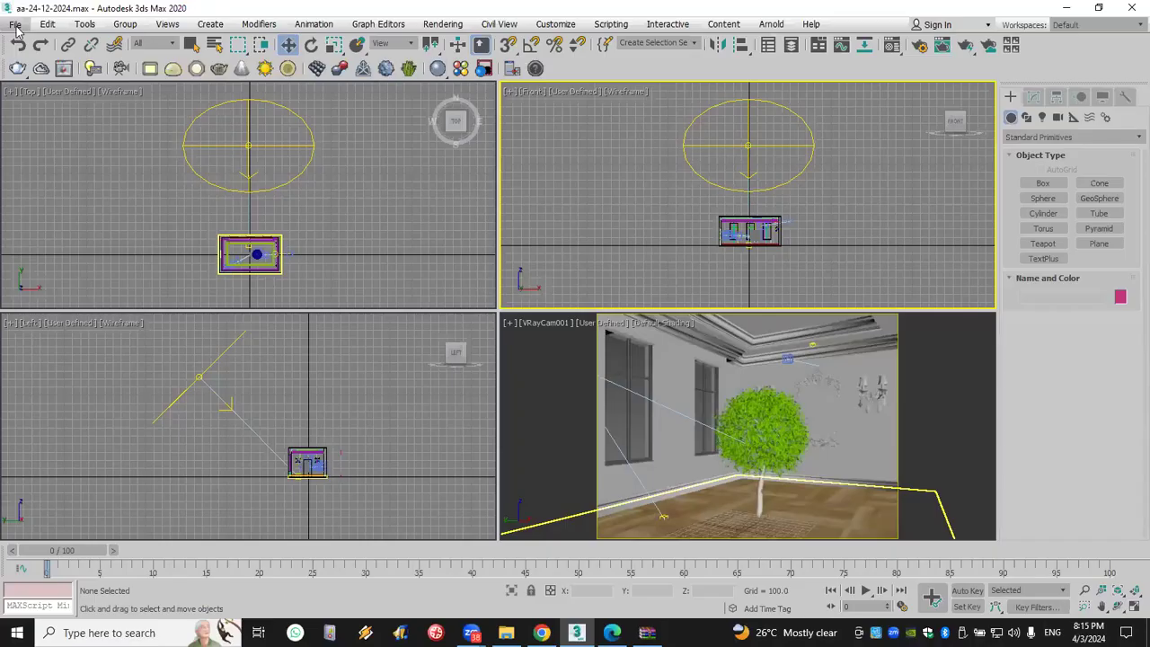
left_click(16, 23)
key("Escape")
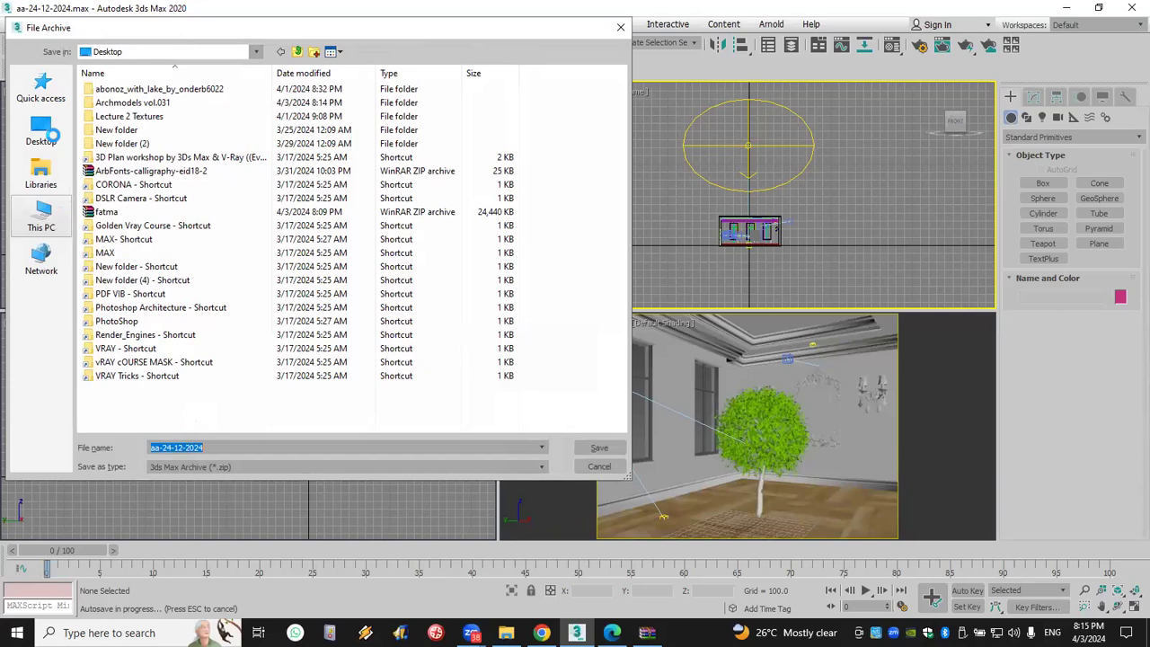
type("minn")
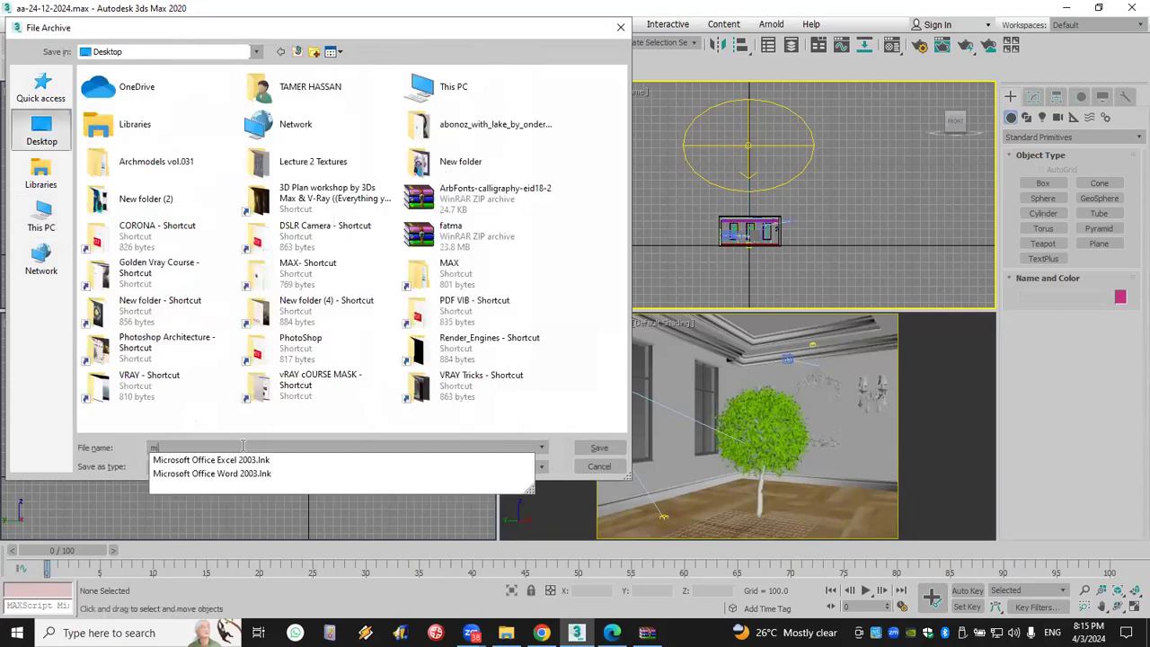
left_click(597, 448)
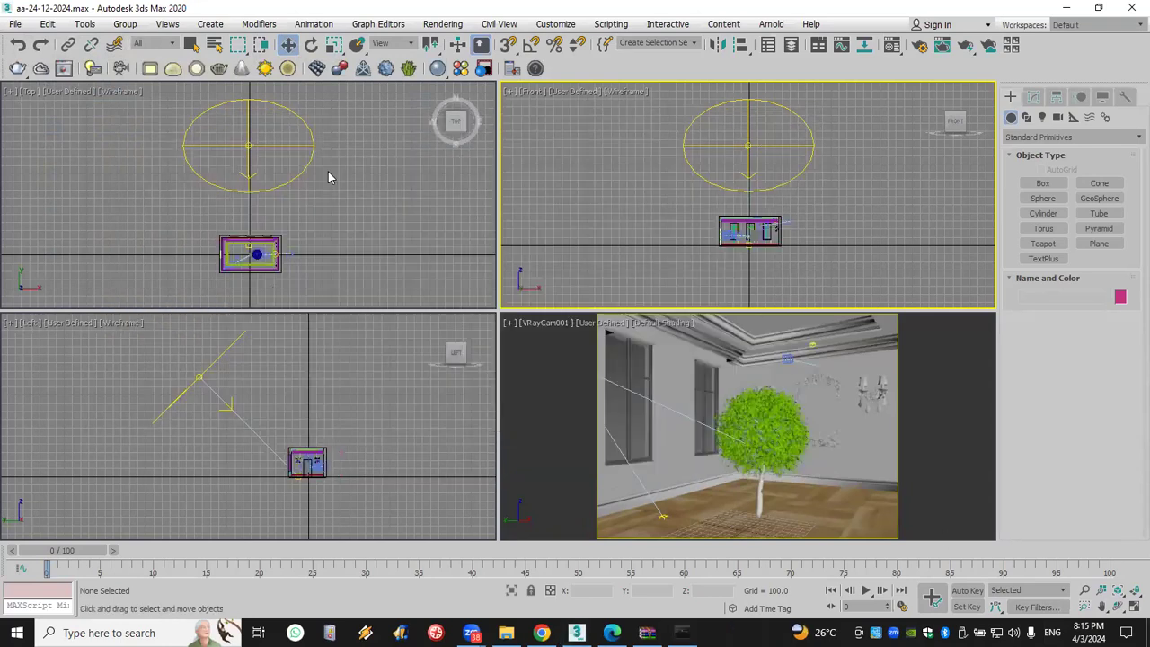
key("super+d")
double_click(136, 544)
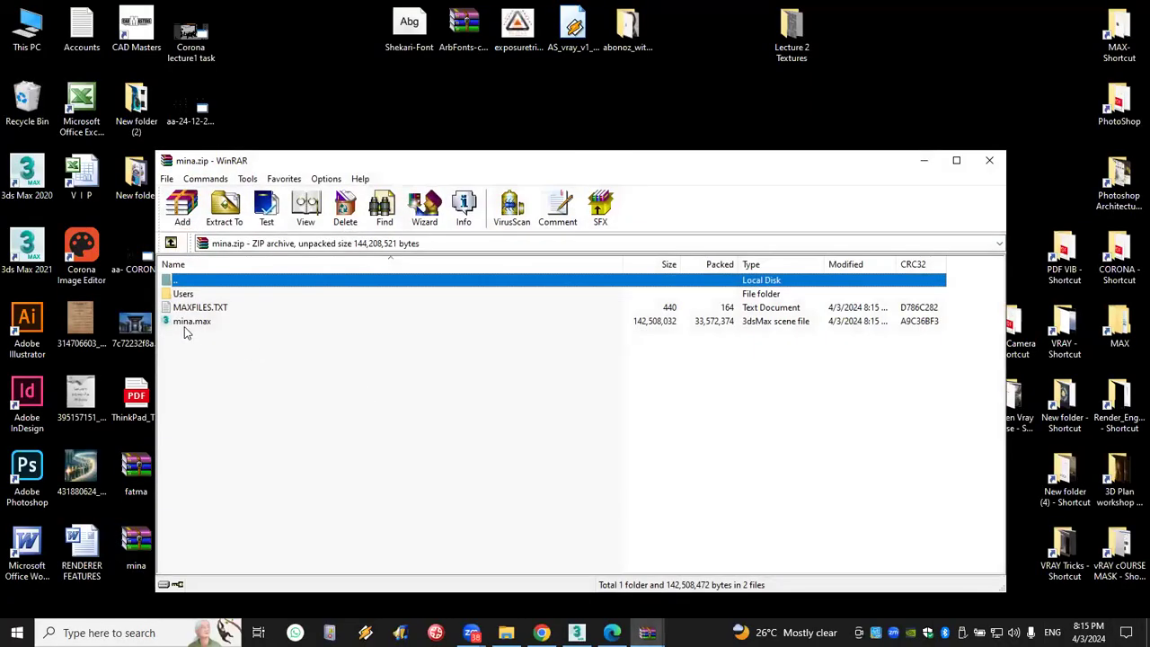
Examine the mina zip's scene file, the 777 image, and the Lecture 2 Textures and Archmodels vol.031 Maps folders, and close the archive
left_click(189, 323)
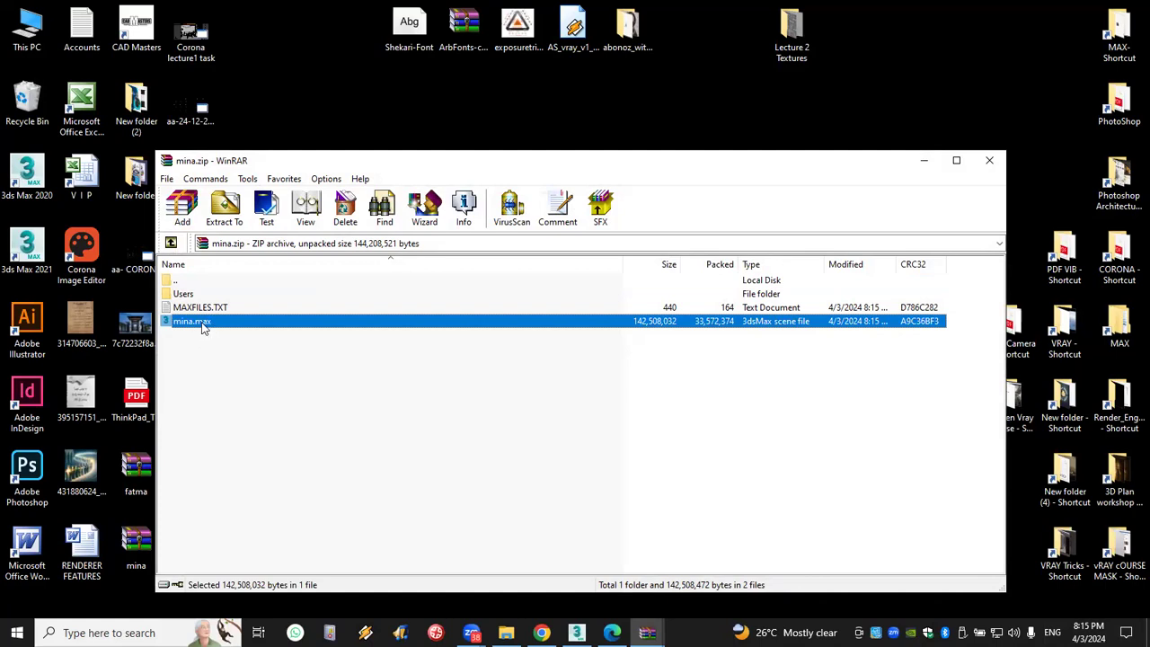
double_click(192, 295)
double_click(191, 294)
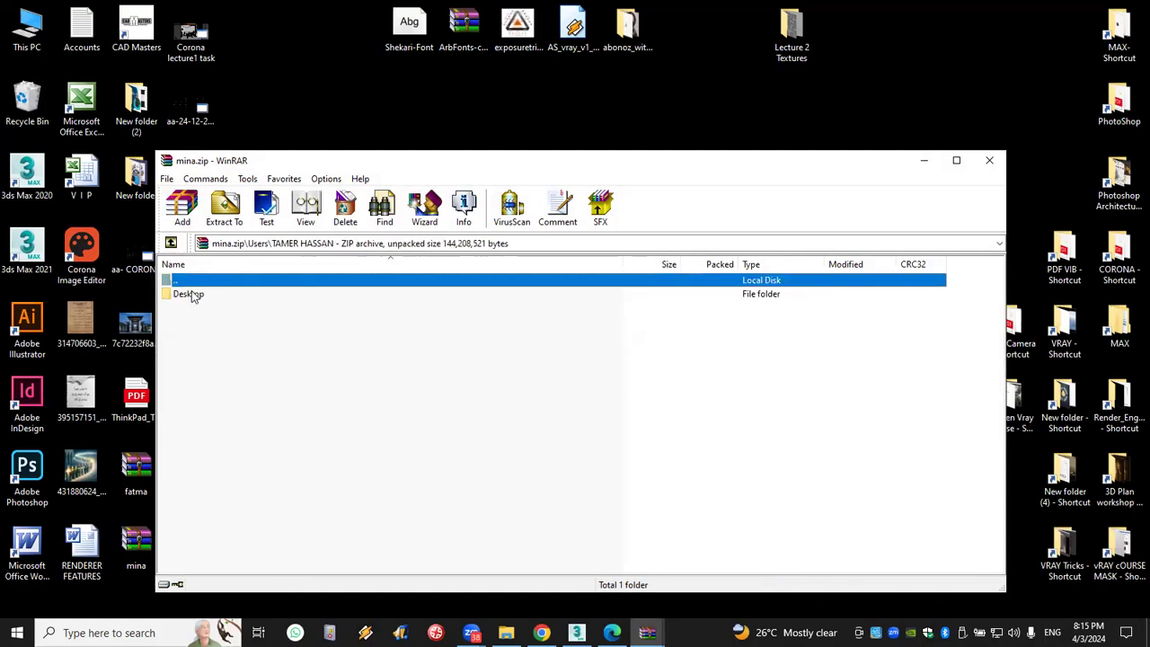
double_click(190, 295)
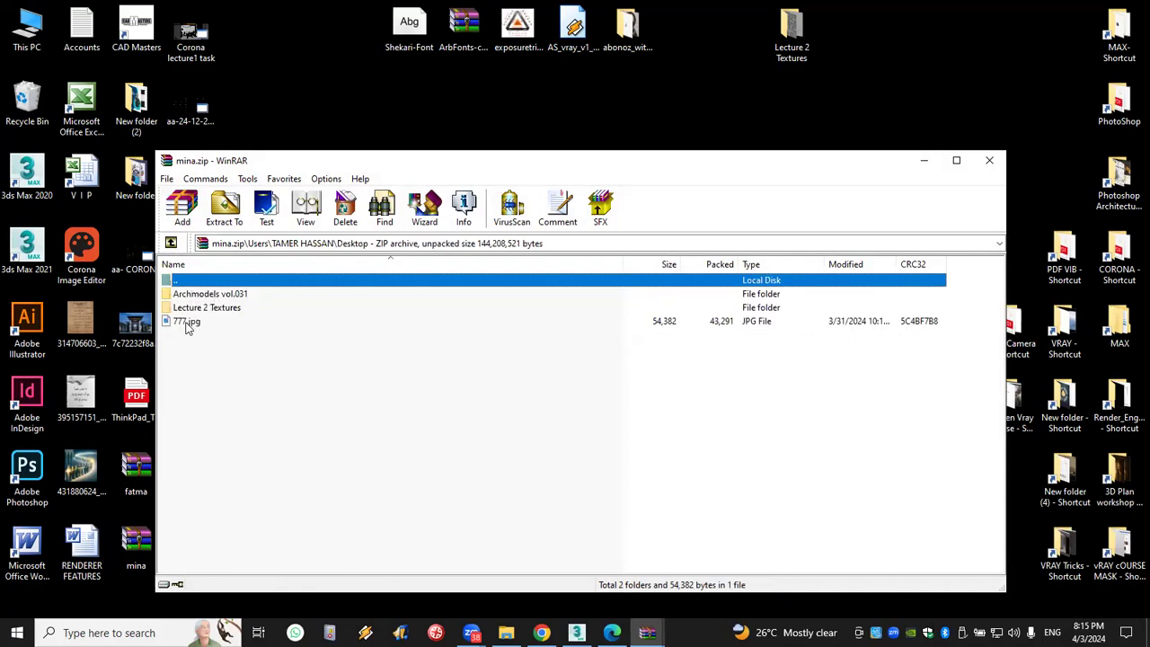
left_click(186, 324)
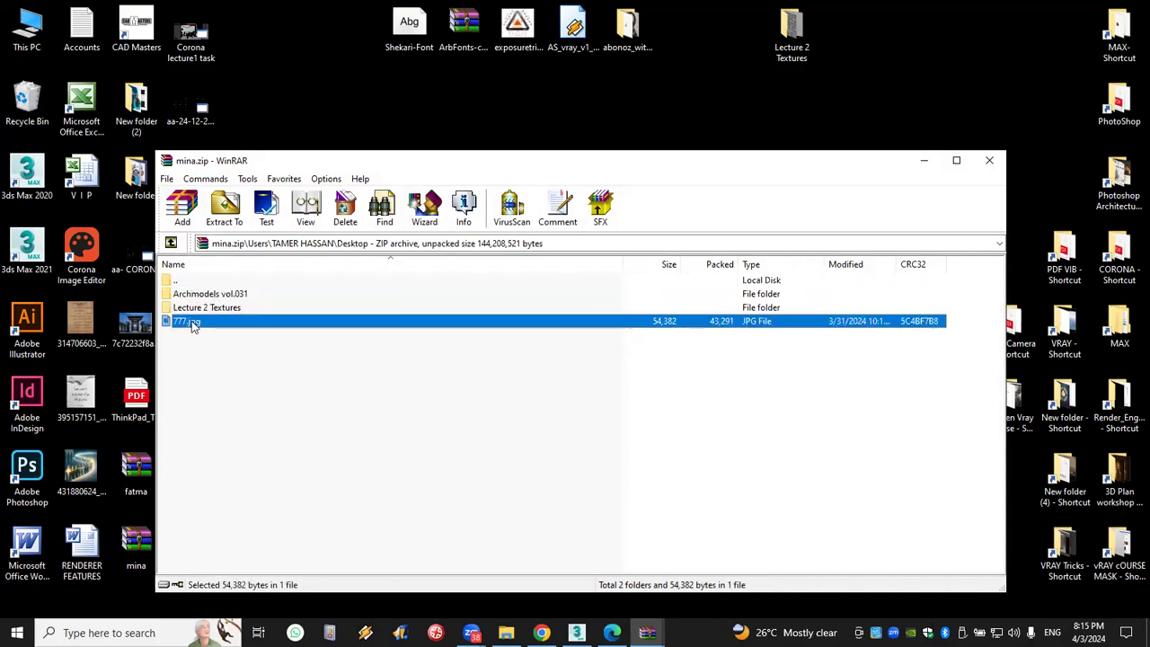
double_click(203, 308)
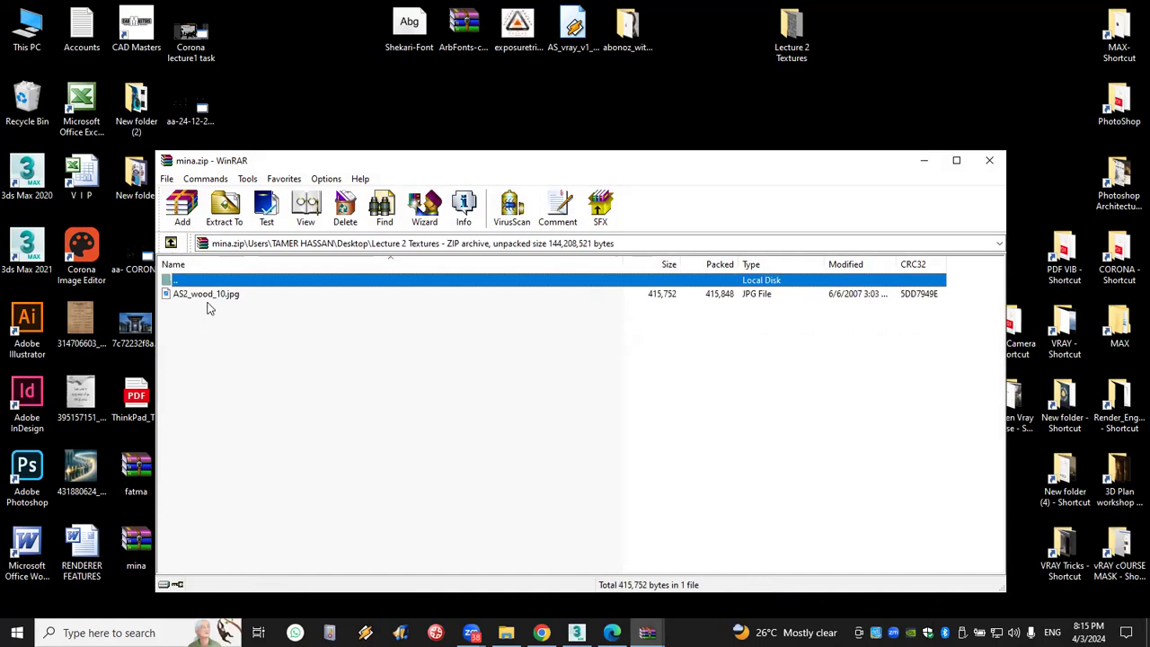
double_click(176, 284)
double_click(195, 295)
double_click(184, 295)
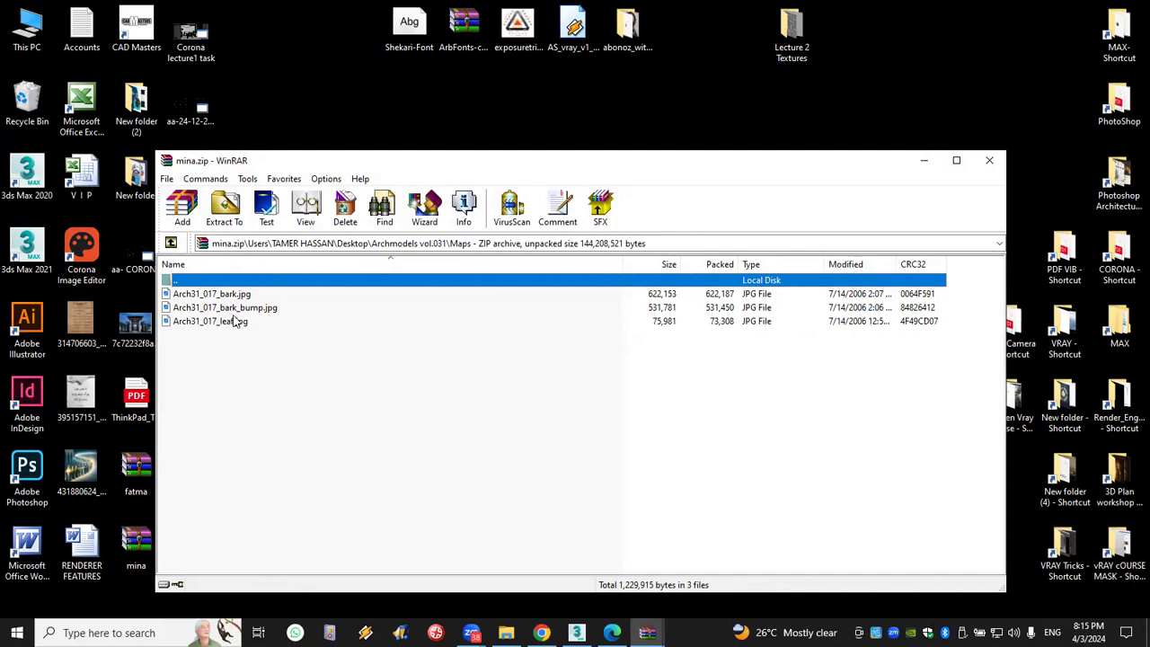
left_click(989, 160)
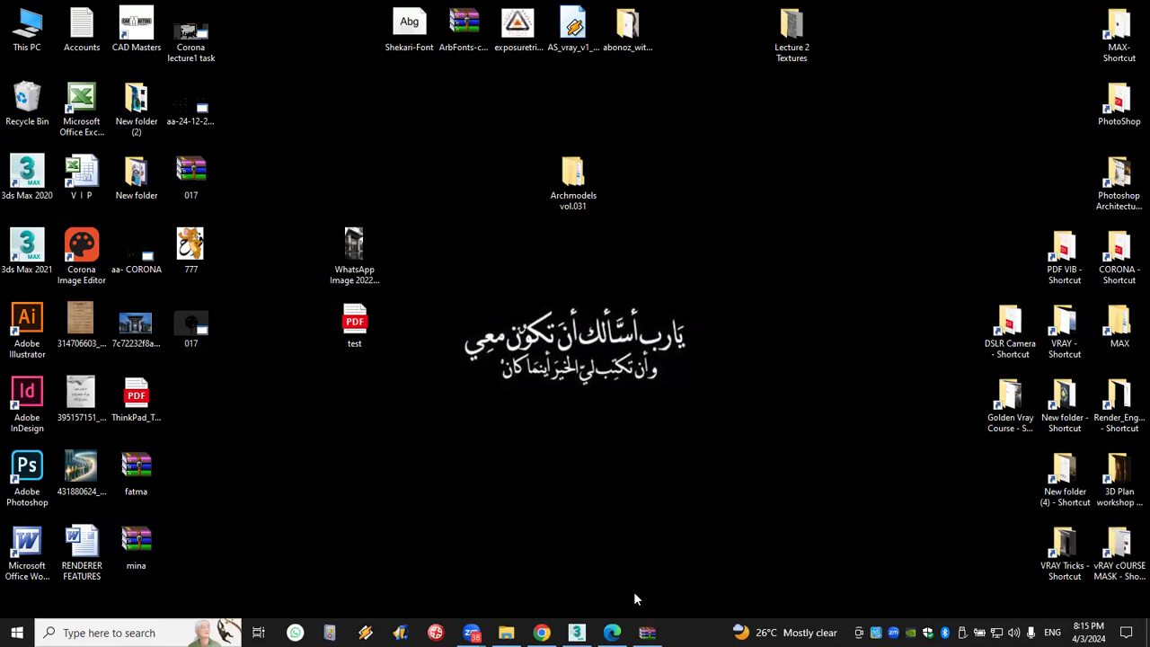
Delete the fatma, mina and 017 archives from the desktop
left_click_drag(199, 596, 120, 475)
key("Delete")
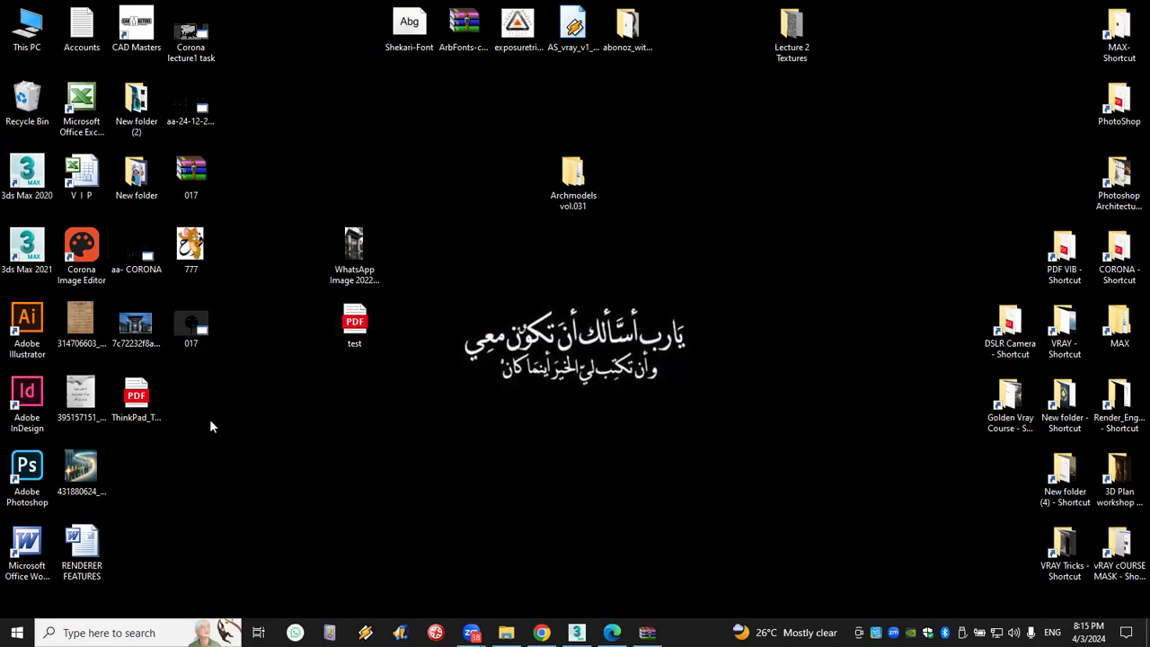
left_click(207, 173)
key("Delete")
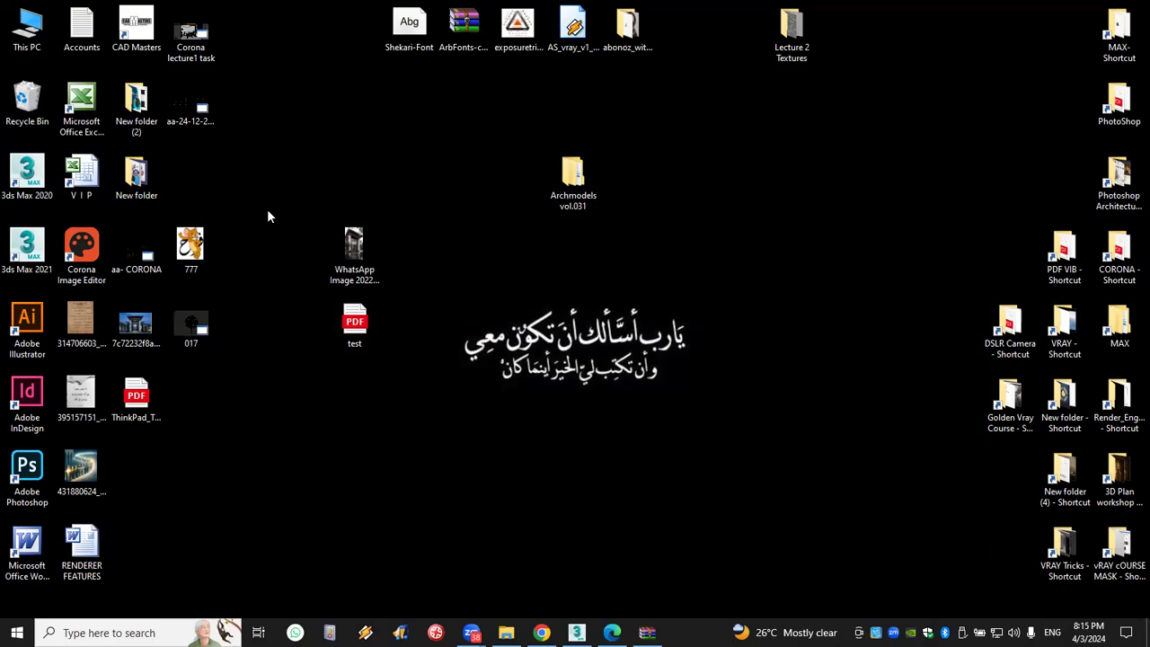
Try to delete the Archmodels vol.031 folder from the desktop
left_click(589, 174)
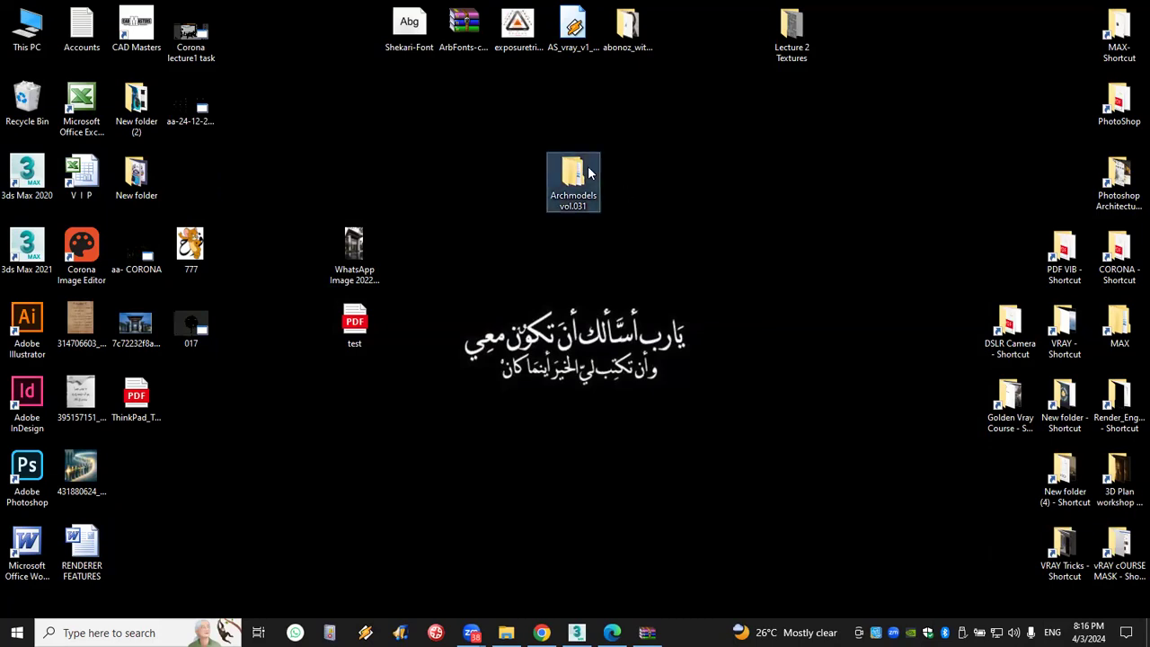
key("Delete")
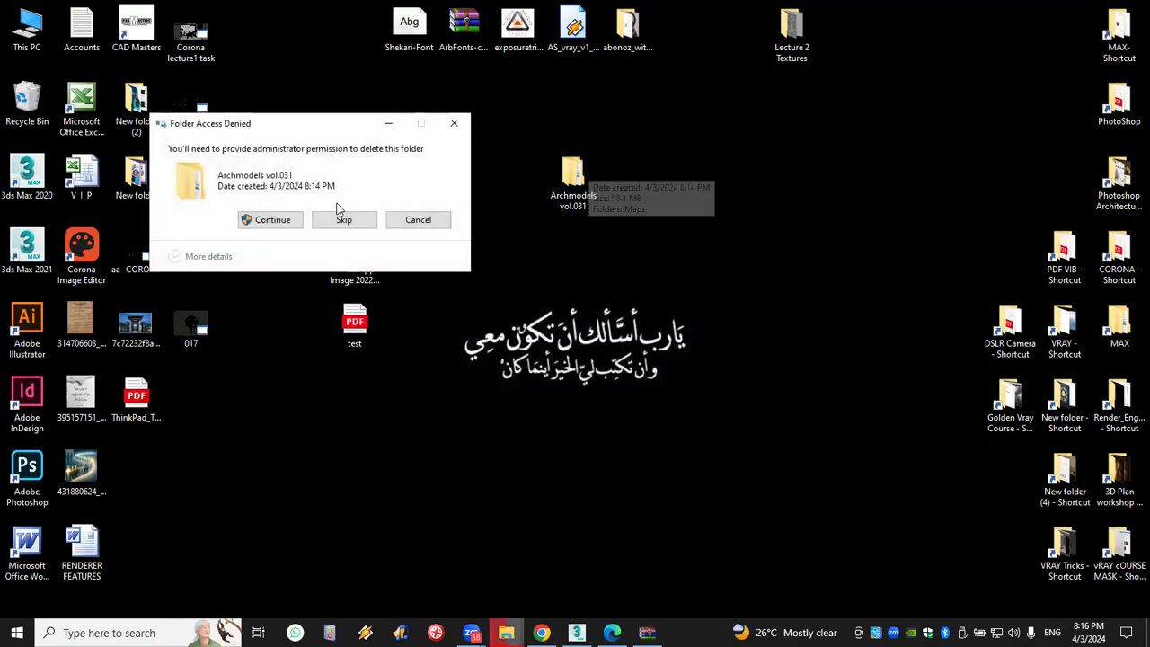
left_click(418, 221)
left_click(664, 558)
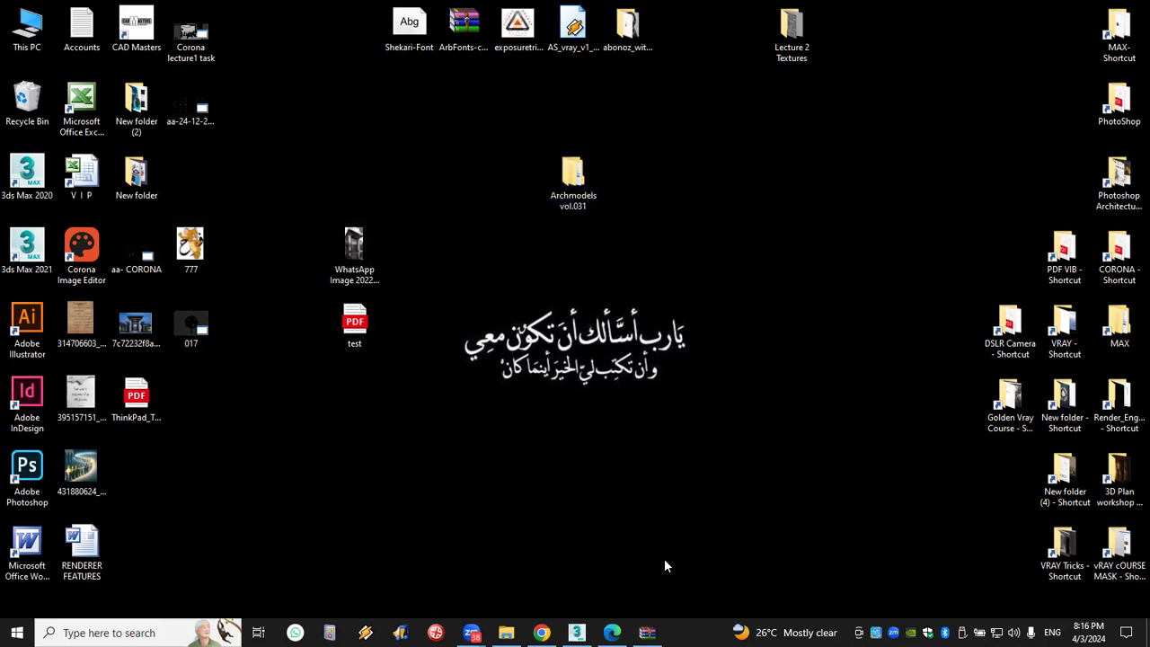
Close the Archmodels vol.031 archive and reopen the recent aa-24-12-2024 scene in 3ds Max, accepting the missing DLLs and dismissing the Scene Converter
left_click(647, 633)
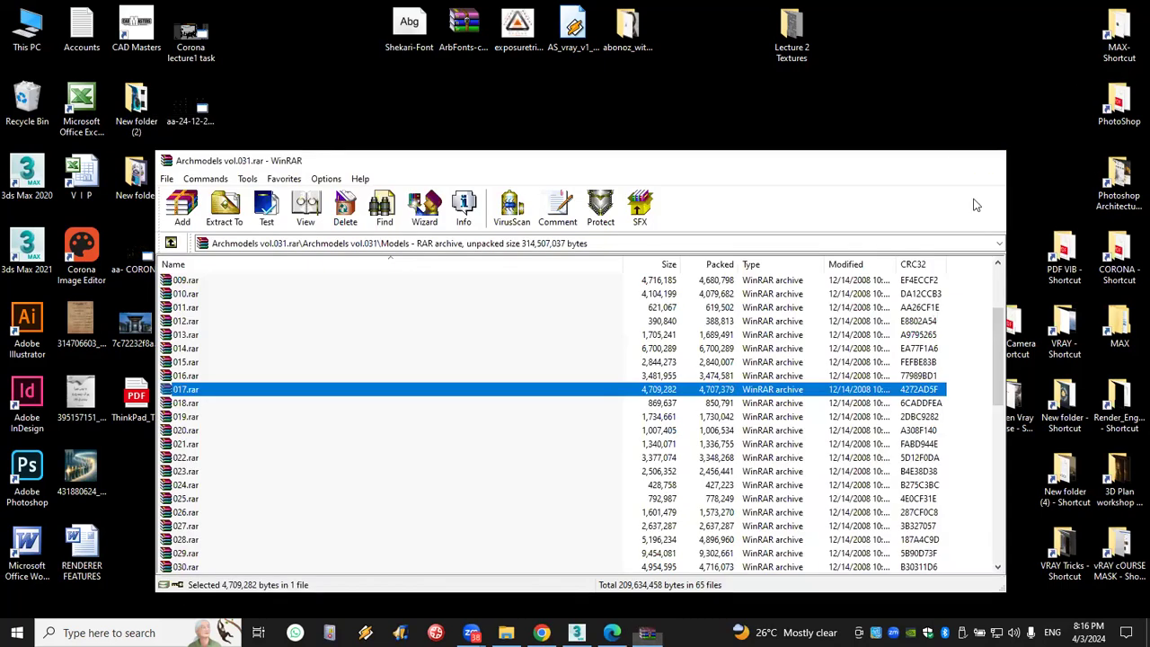
left_click(989, 160)
key("alt+Tab")
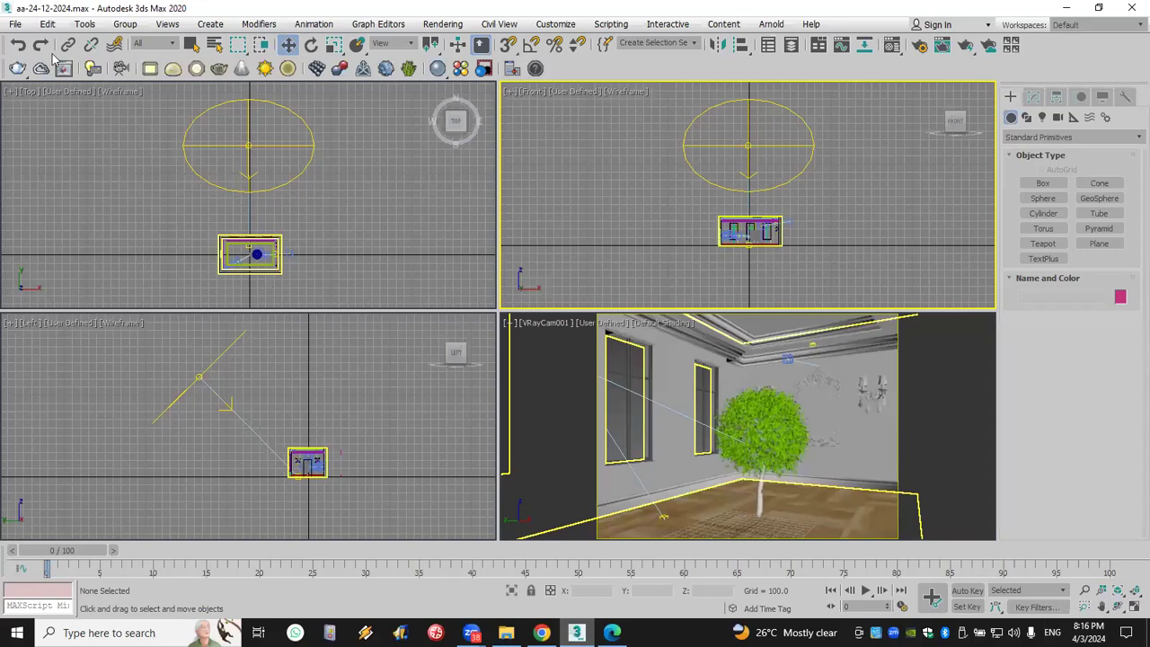
left_click(15, 24)
mouse_move(77, 100)
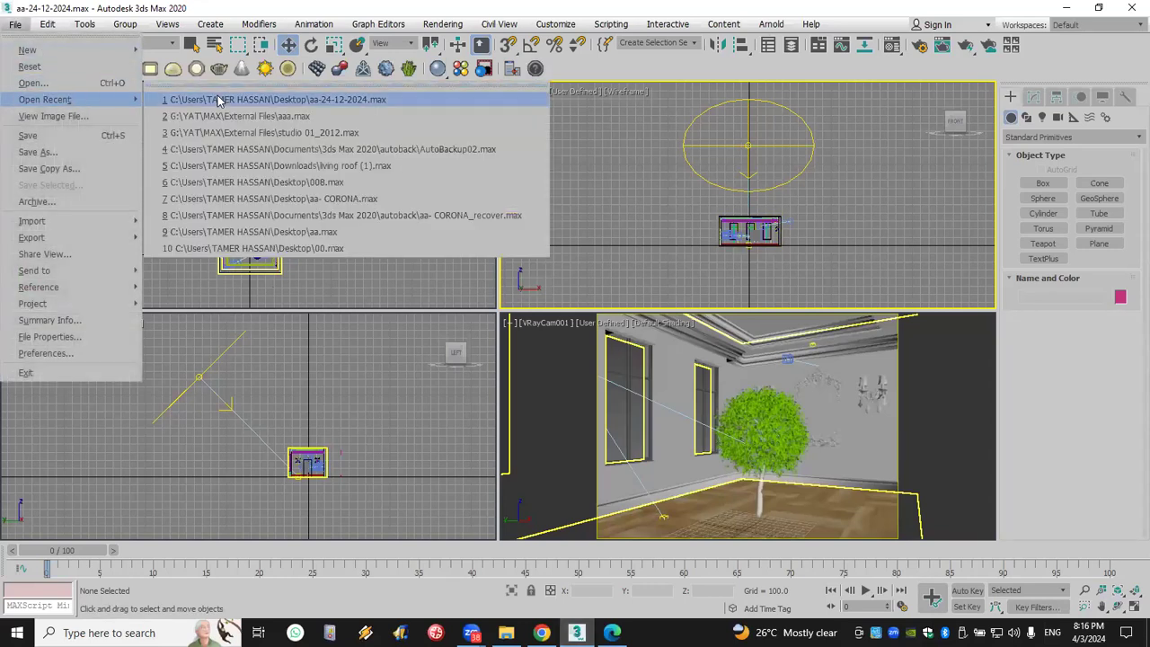
left_click(218, 99)
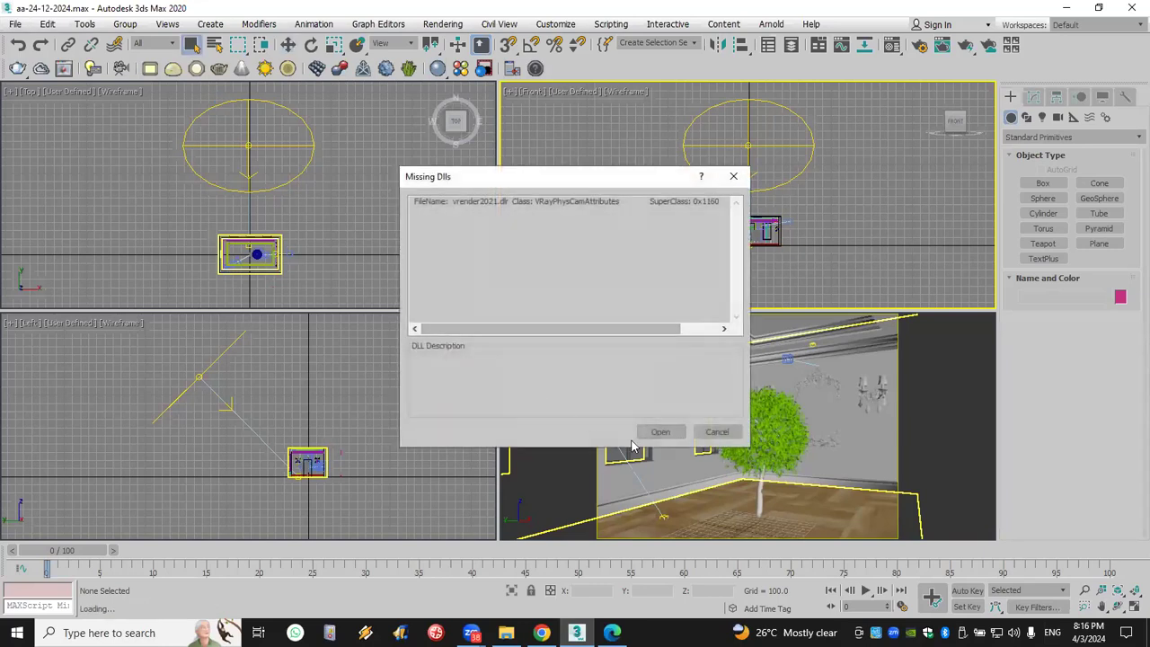
left_click(670, 434)
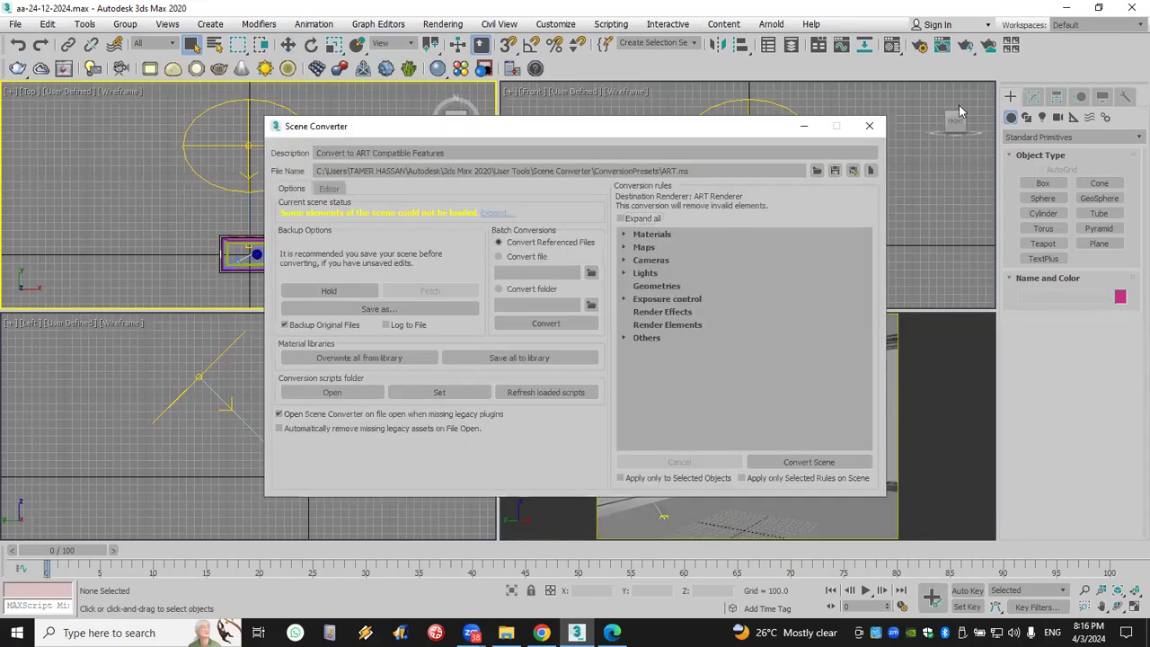
left_click(870, 126)
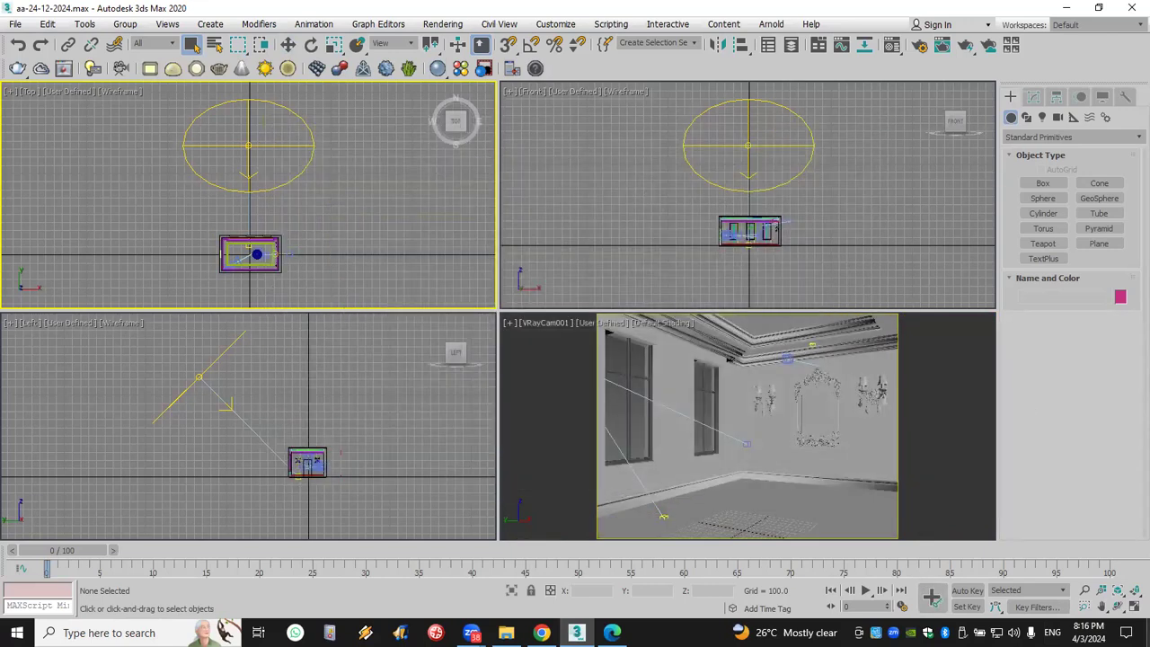
Open the MAX library folder from the desktop, look into ArchModels and its PDFs, and return to the MAX folder
key("super+d")
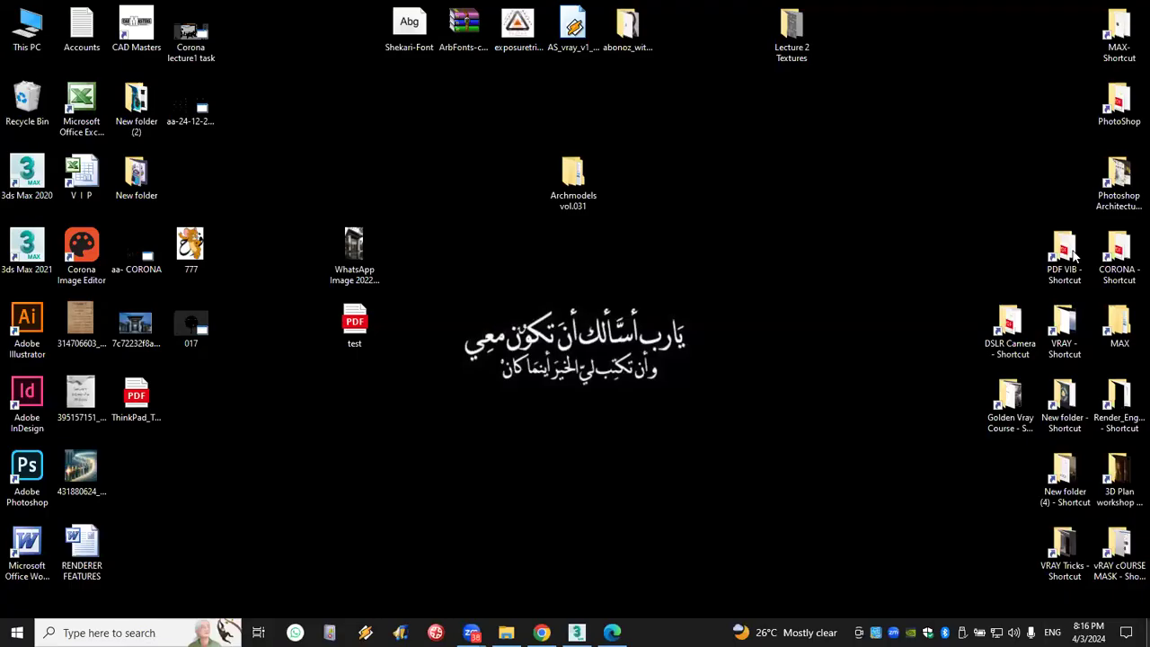
double_click(1117, 31)
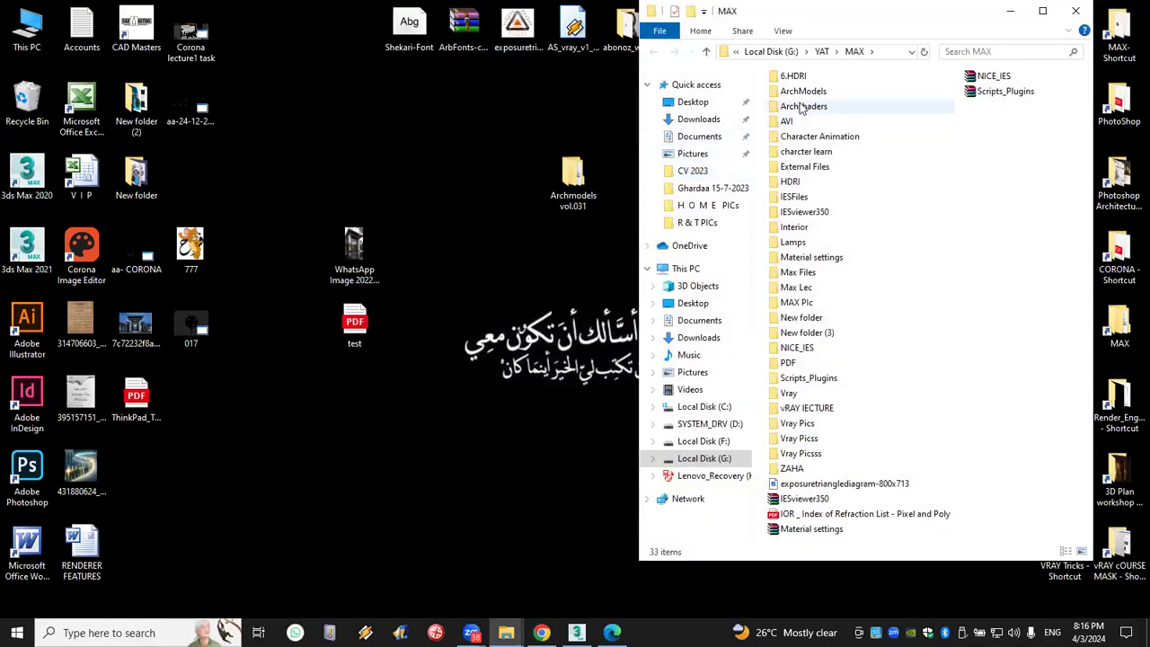
left_click(805, 92)
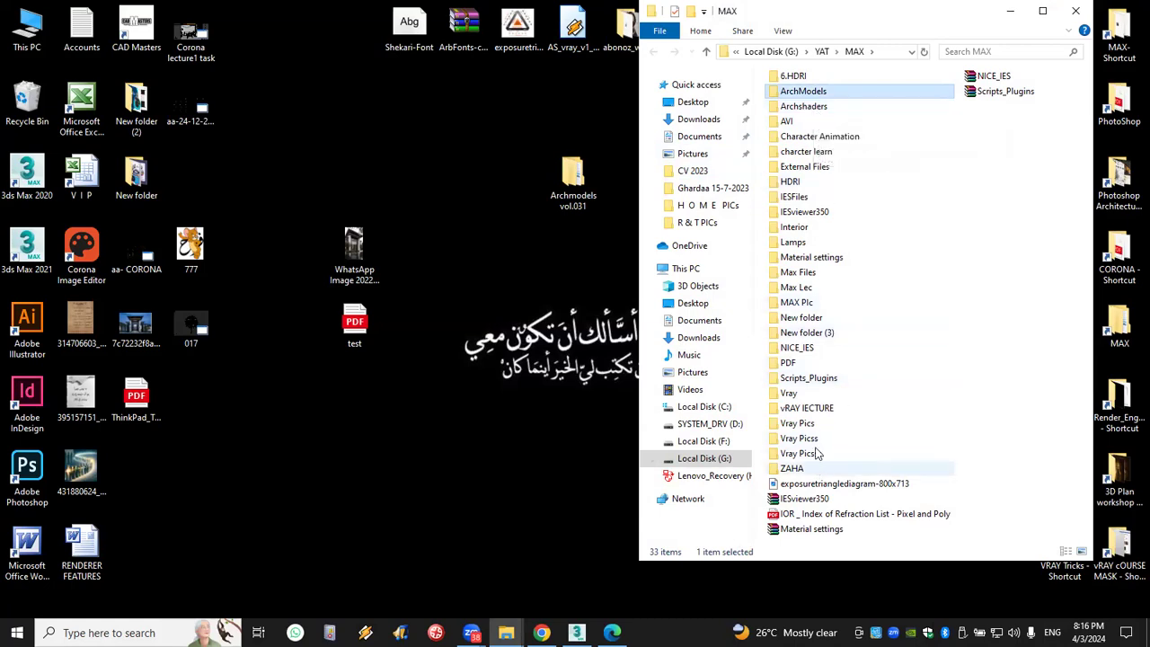
double_click(809, 94)
double_click(809, 95)
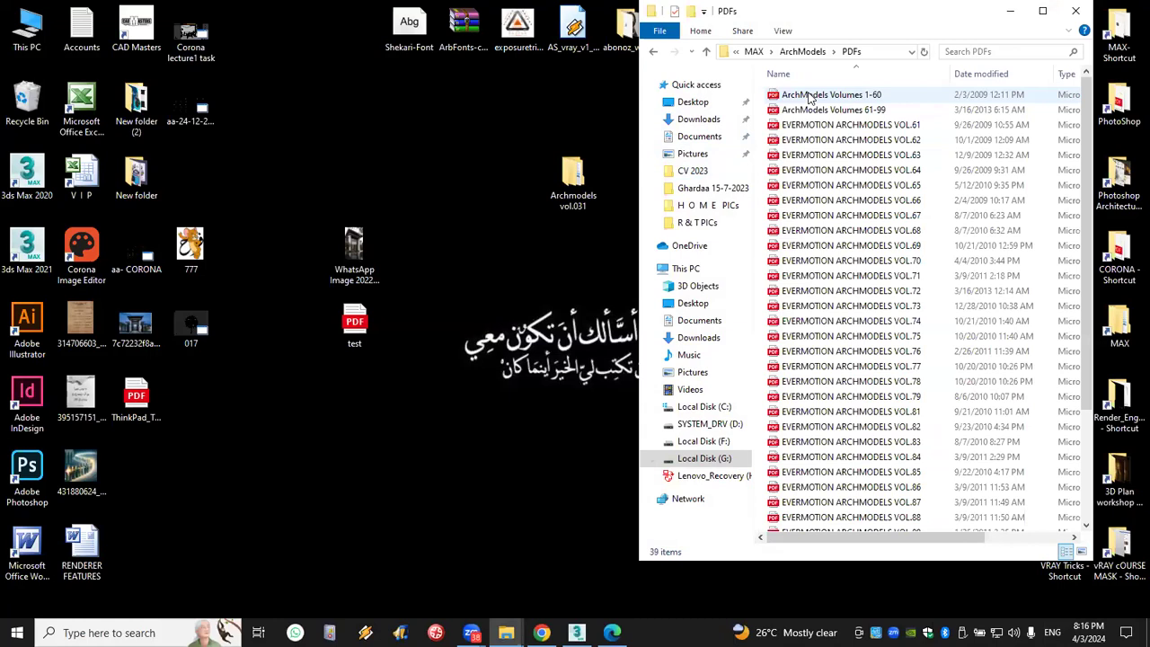
left_click(655, 52)
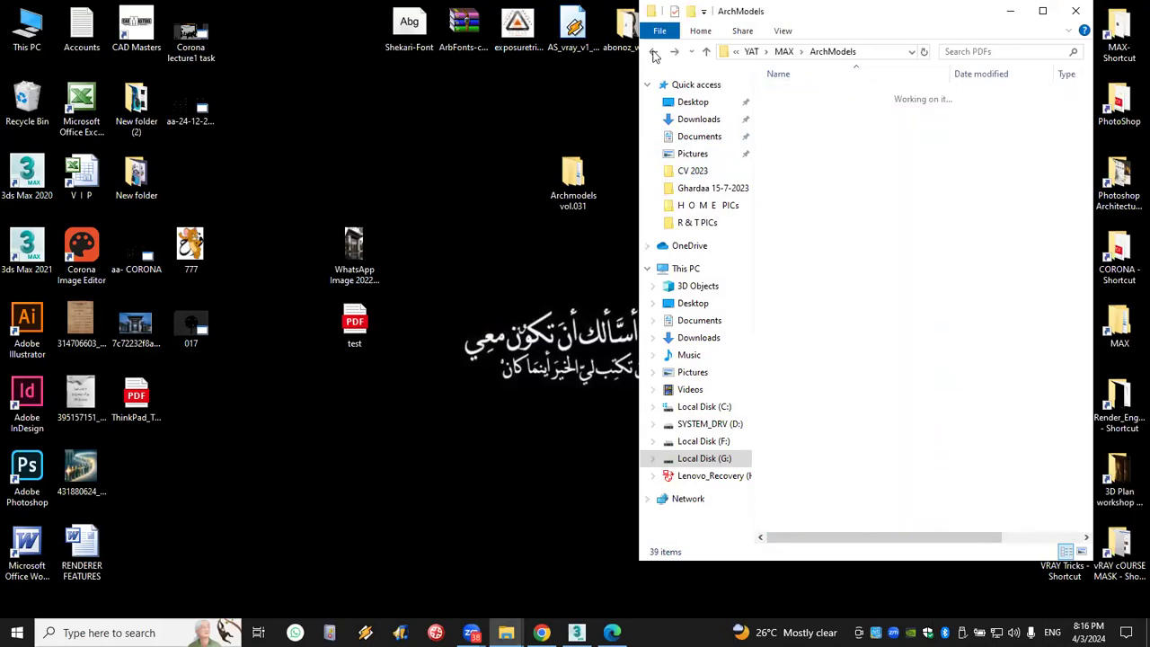
left_click(654, 52)
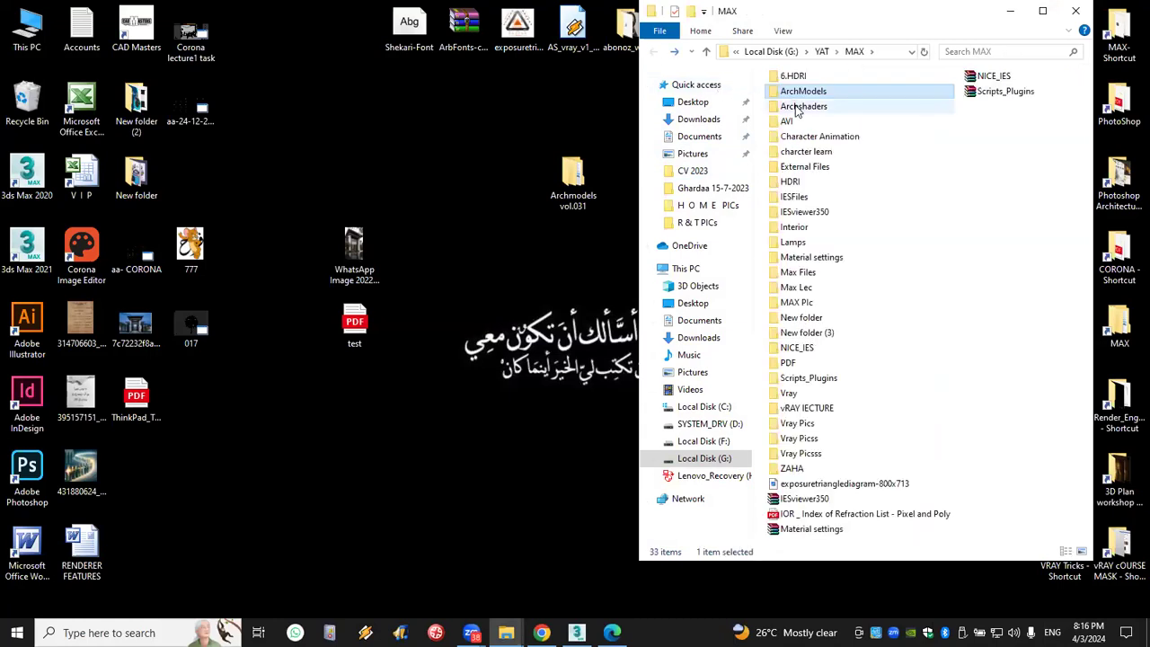
Browse from the Vray folder through Complete Vray Materials to the architectural folder and maximize the window
double_click(788, 393)
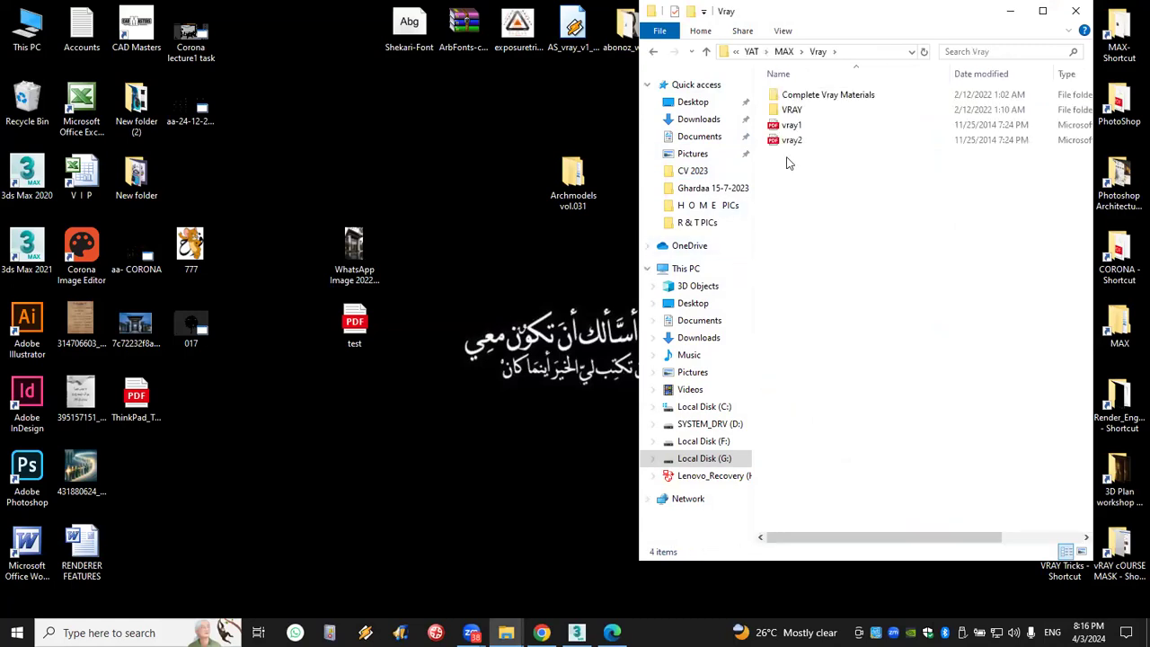
double_click(832, 99)
double_click(832, 96)
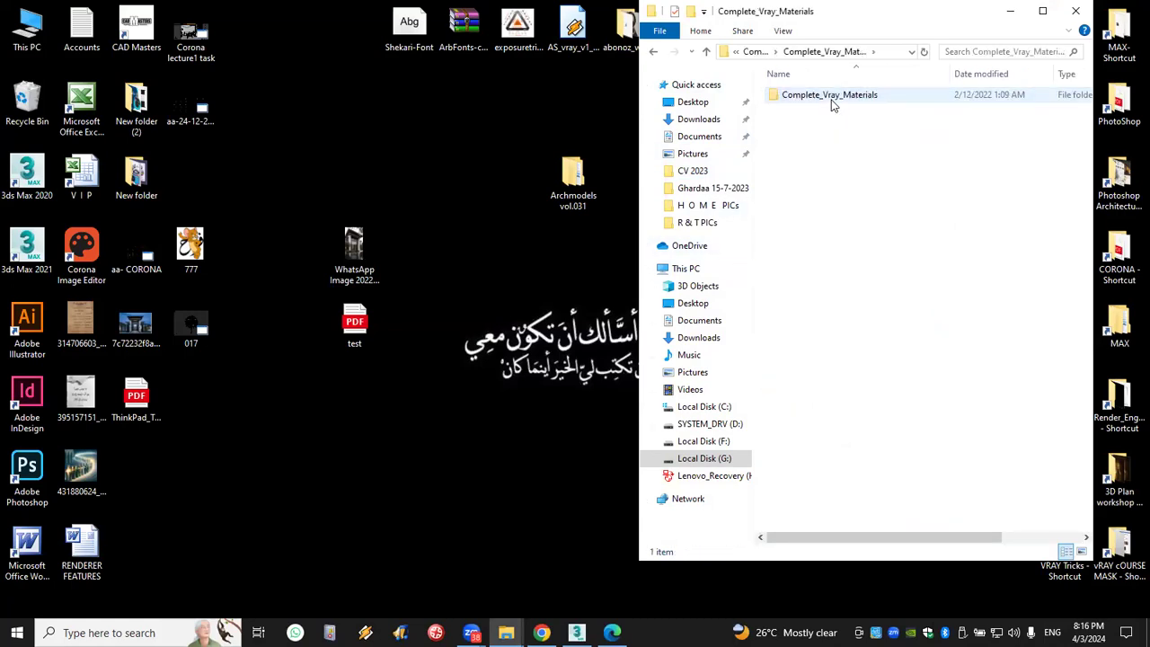
double_click(831, 95)
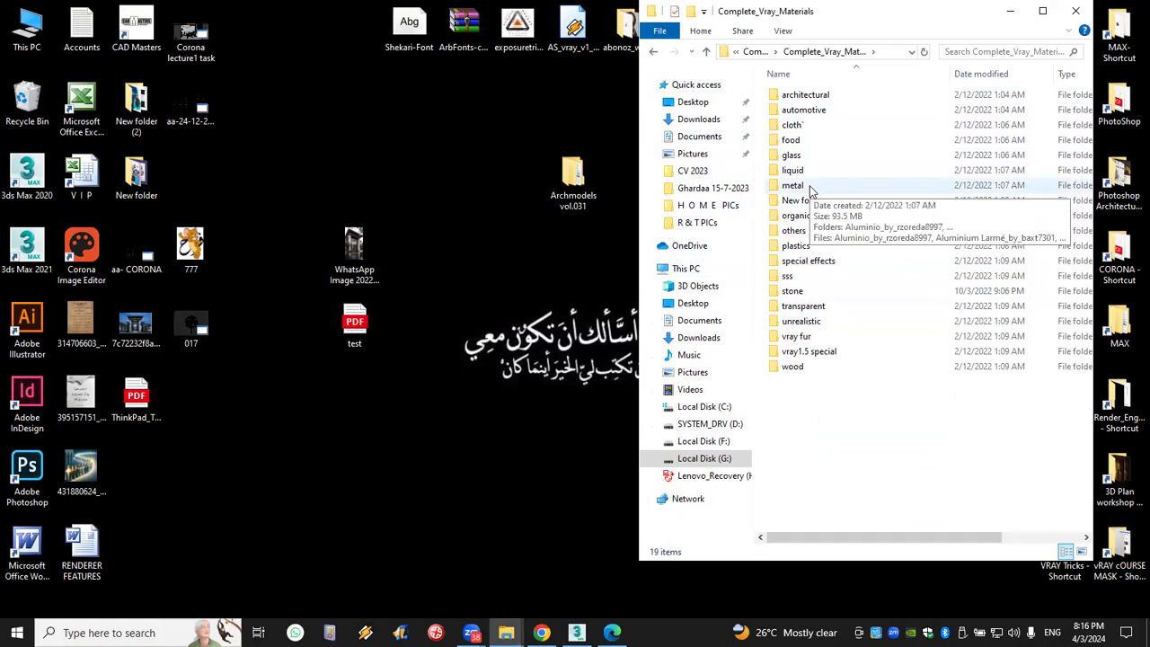
double_click(814, 94)
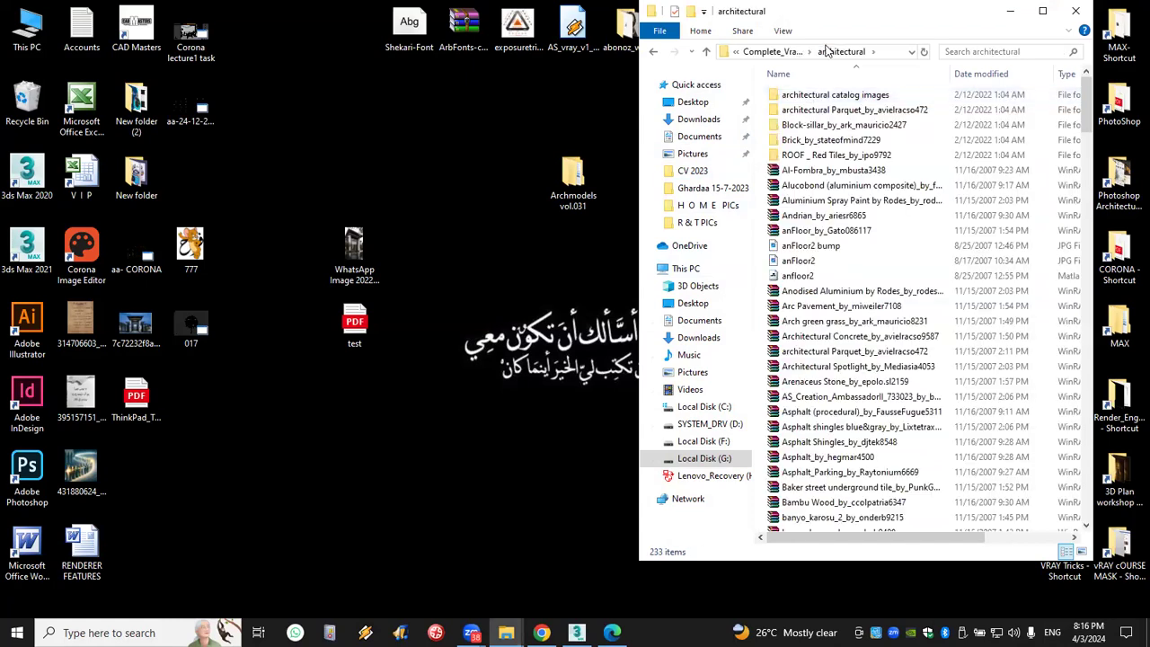
double_click(849, 20)
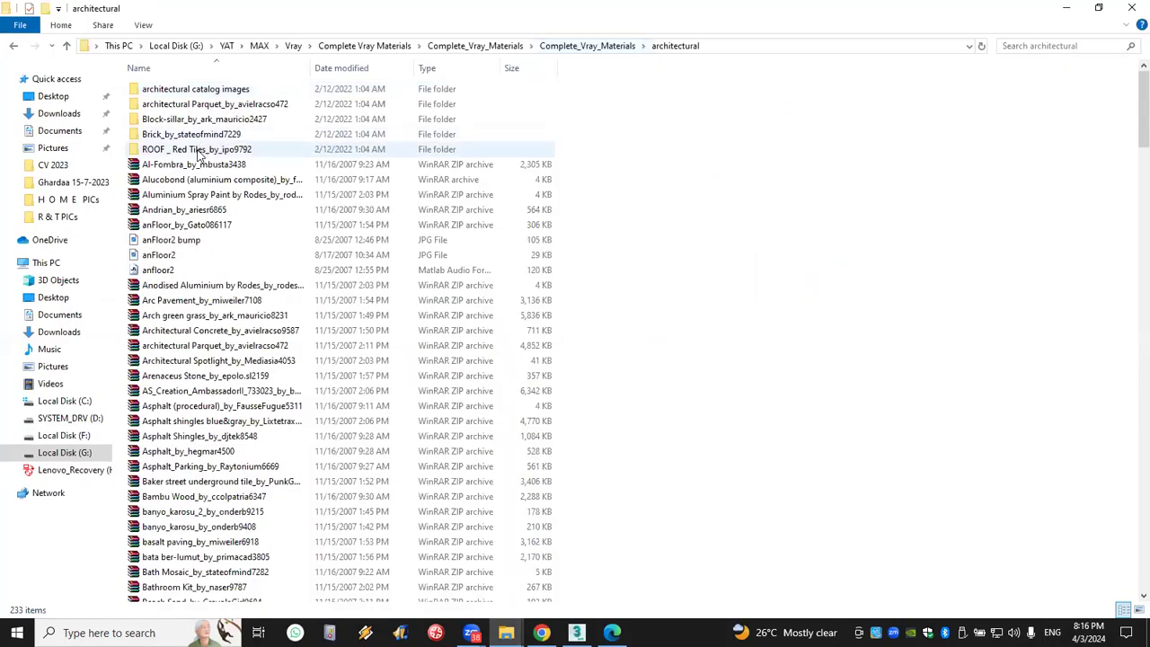
Open the architectural catalog images, enlarge their thumbnails and select the Alucobond (aluminium composite) preview
double_click(209, 89)
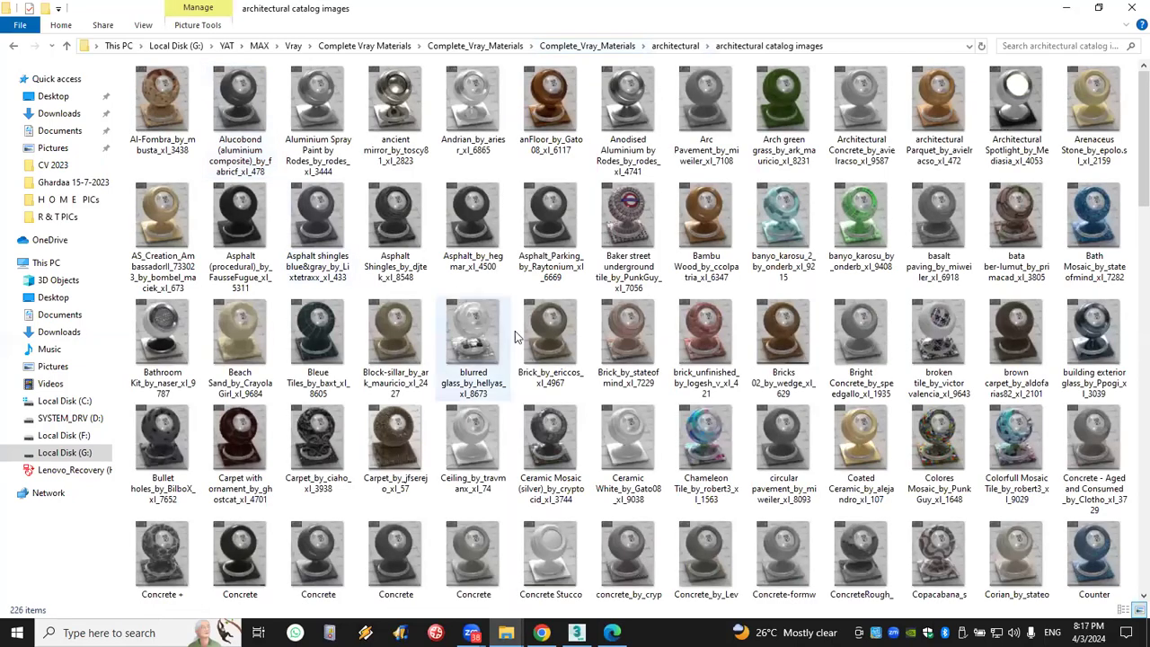
right_click(543, 290)
mouse_move(579, 299)
left_click(748, 300)
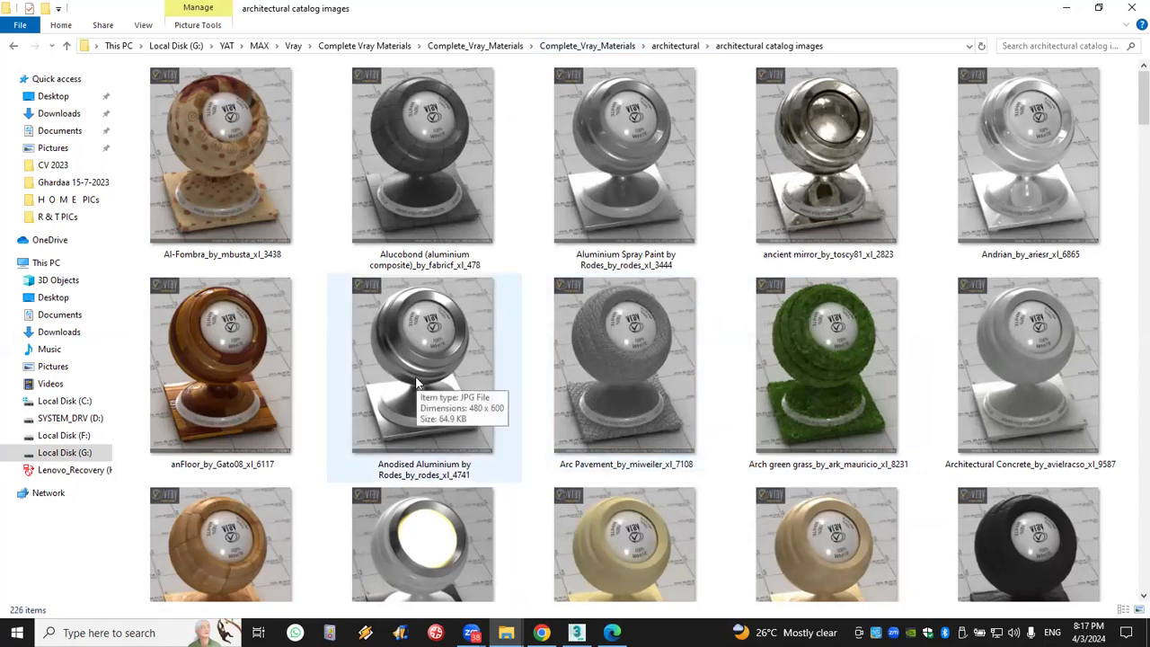
left_click(385, 190)
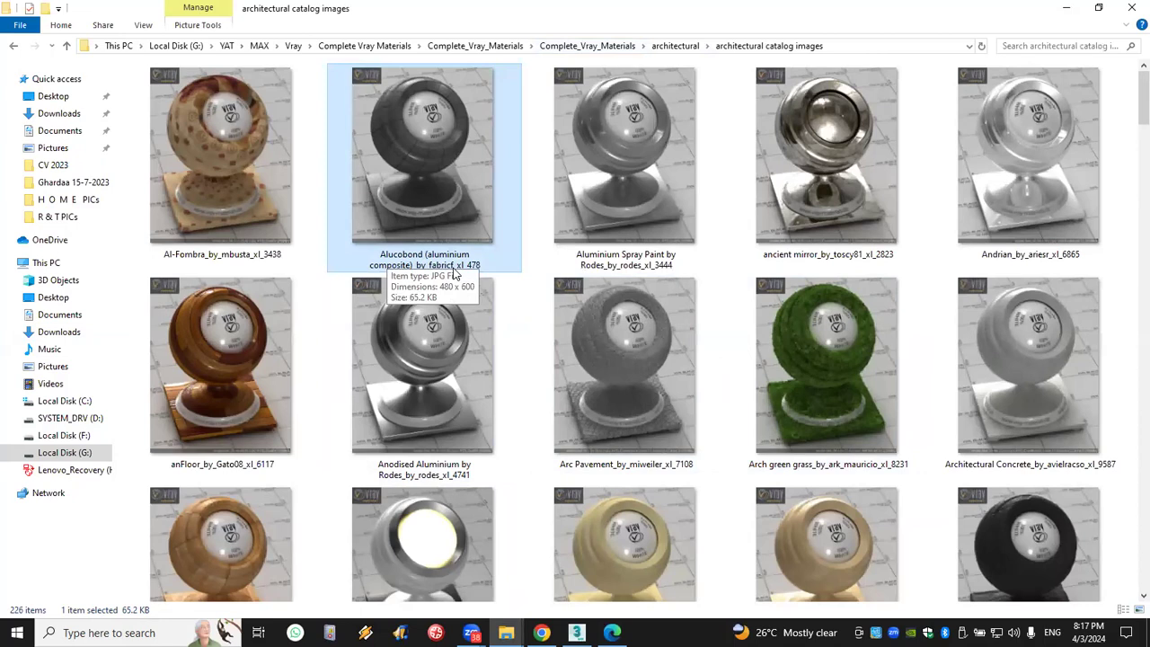
Copy the Alucobond (aluminium composite) archive from the architectural folder and paste it onto the desktop
left_click(13, 47)
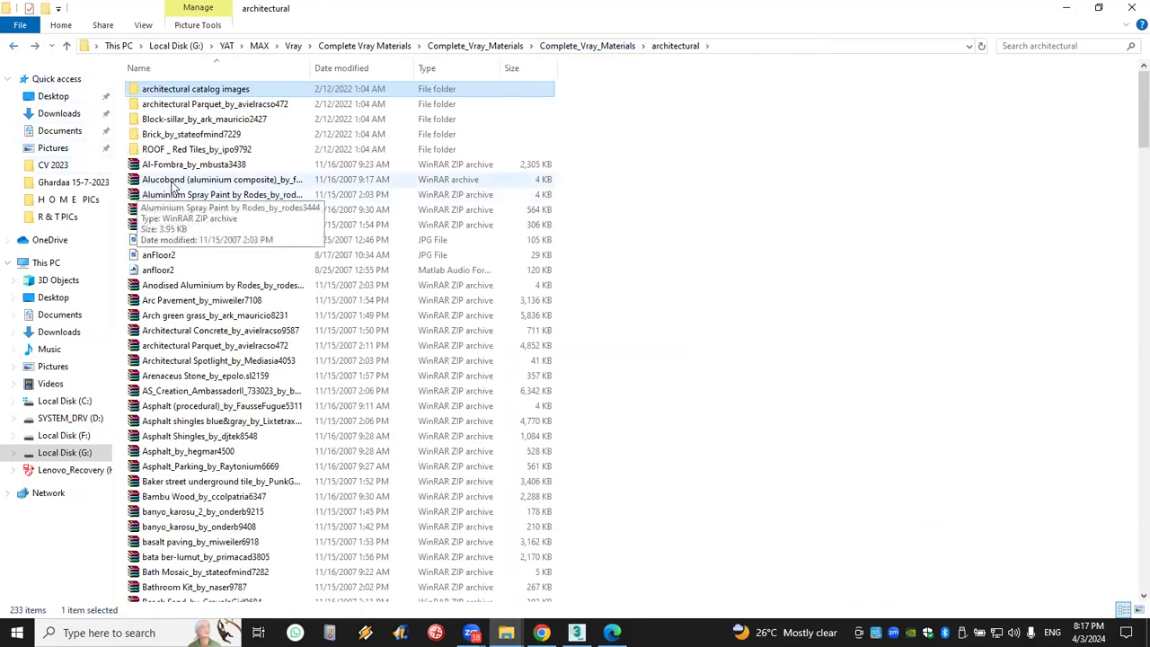
left_click(176, 182)
right_click(176, 182)
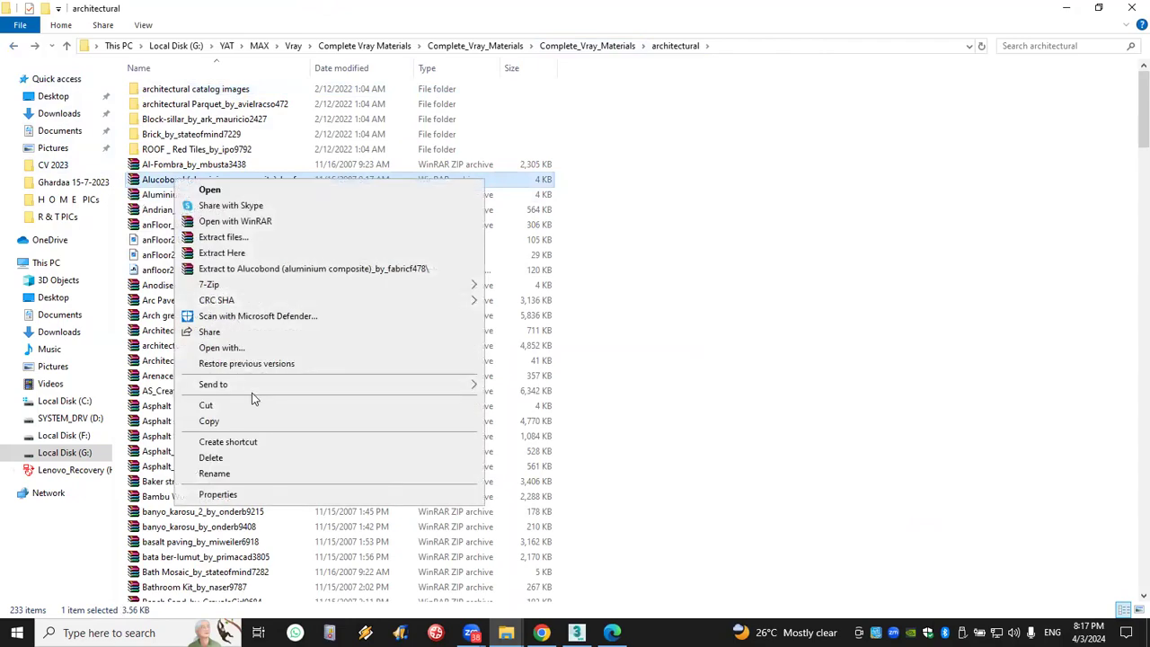
left_click(252, 420)
key("super+d")
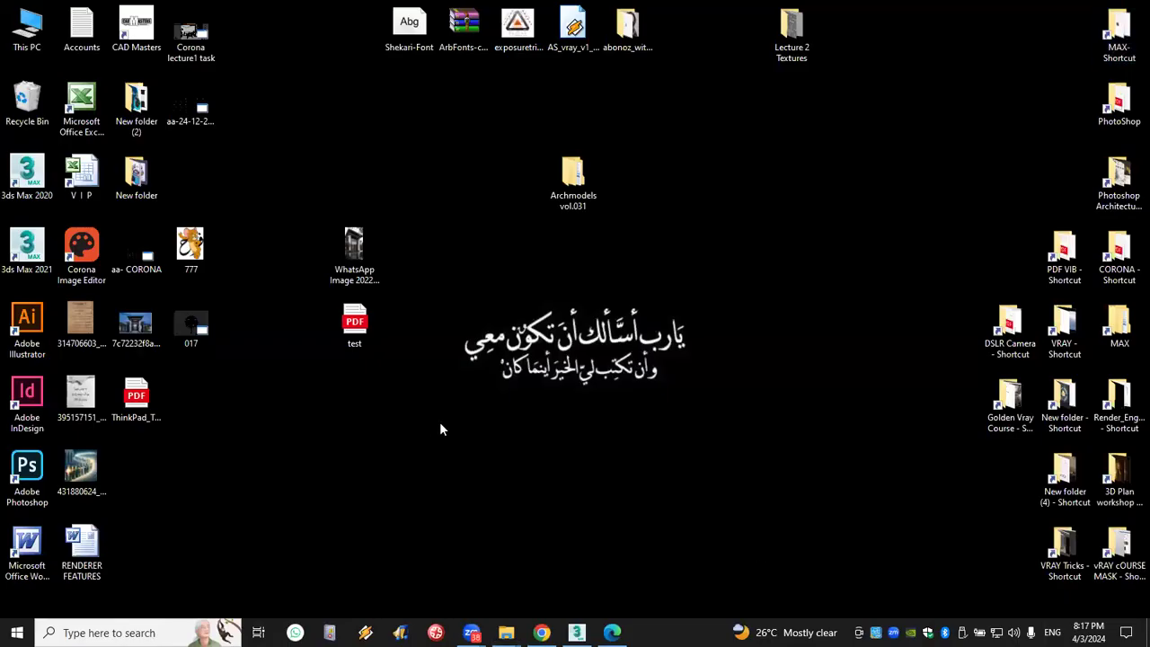
right_click(428, 425)
left_click(489, 273)
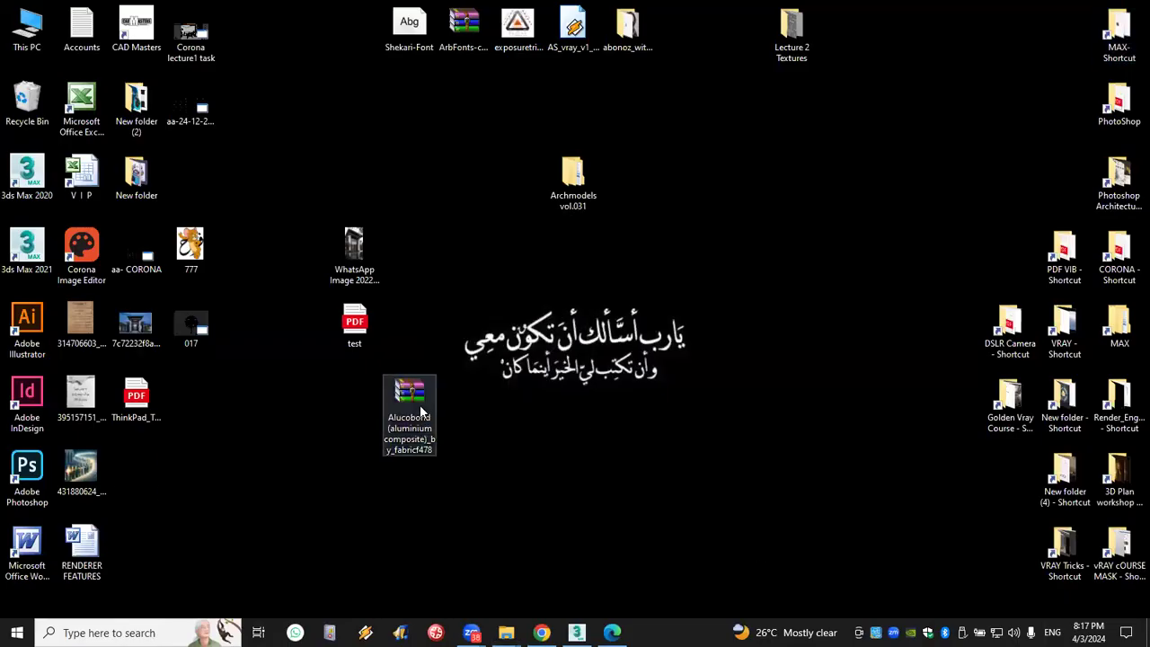
Extract the Alucobond archive on the desktop and move the extracted Alucobond material library file next to the archive
right_click(418, 396)
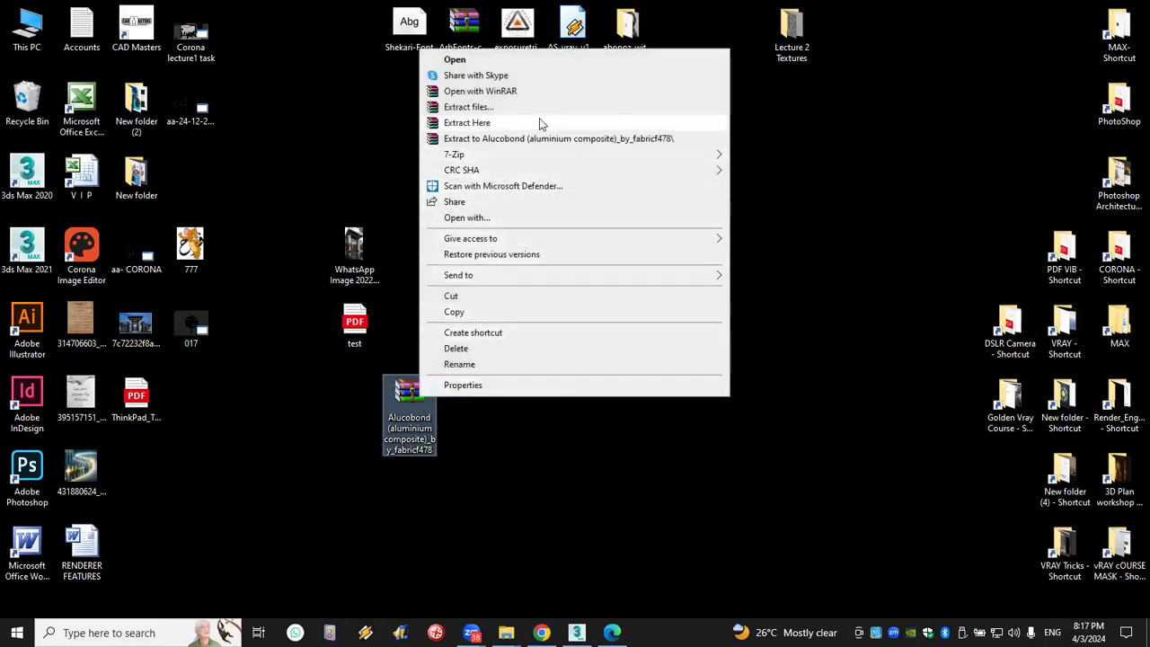
left_click(540, 120)
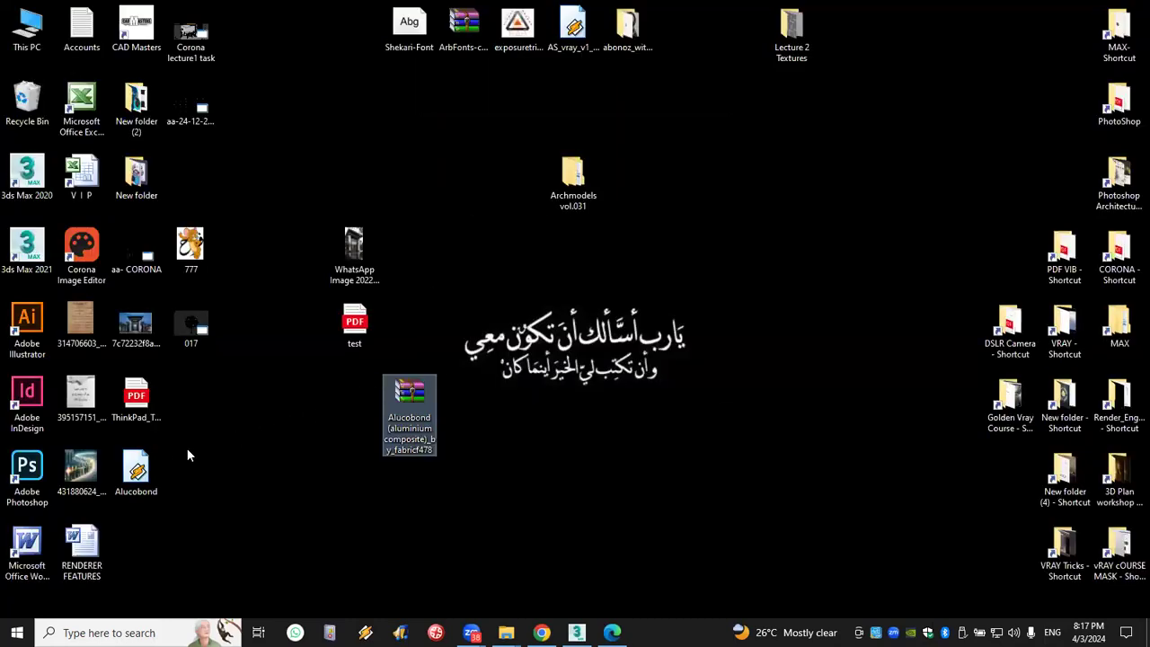
left_click_drag(136, 474, 350, 476)
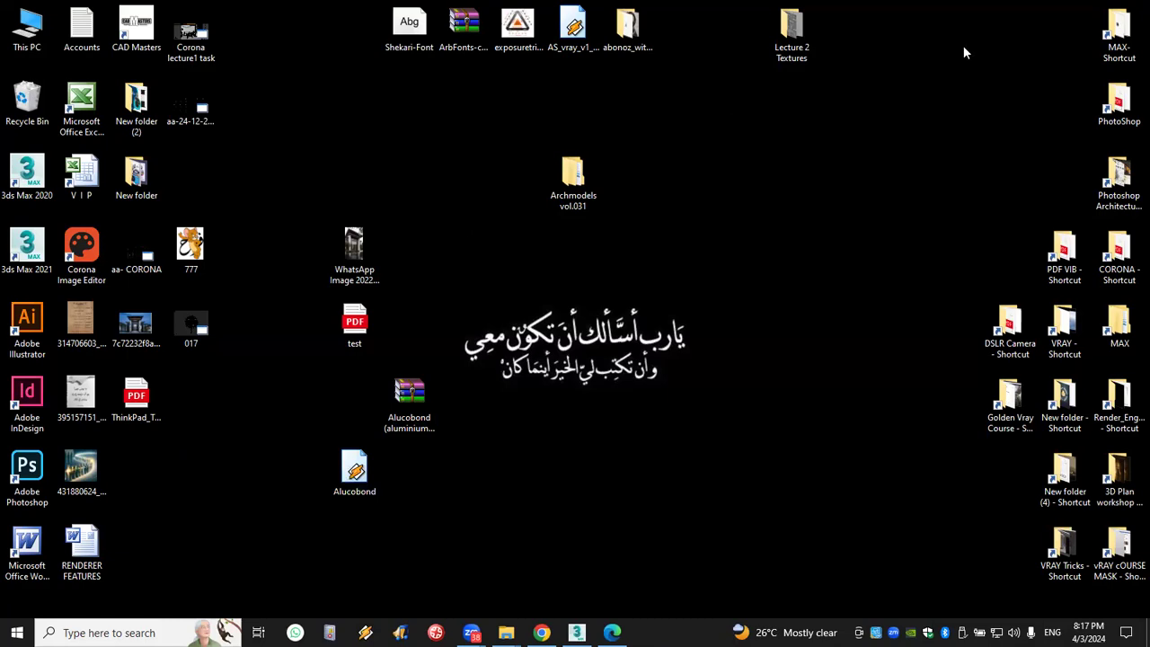
Switch to 3ds Max, open the Material/Map Browser for the purple sample material, and collapse its V-Ray and General groups
key("alt+Tab")
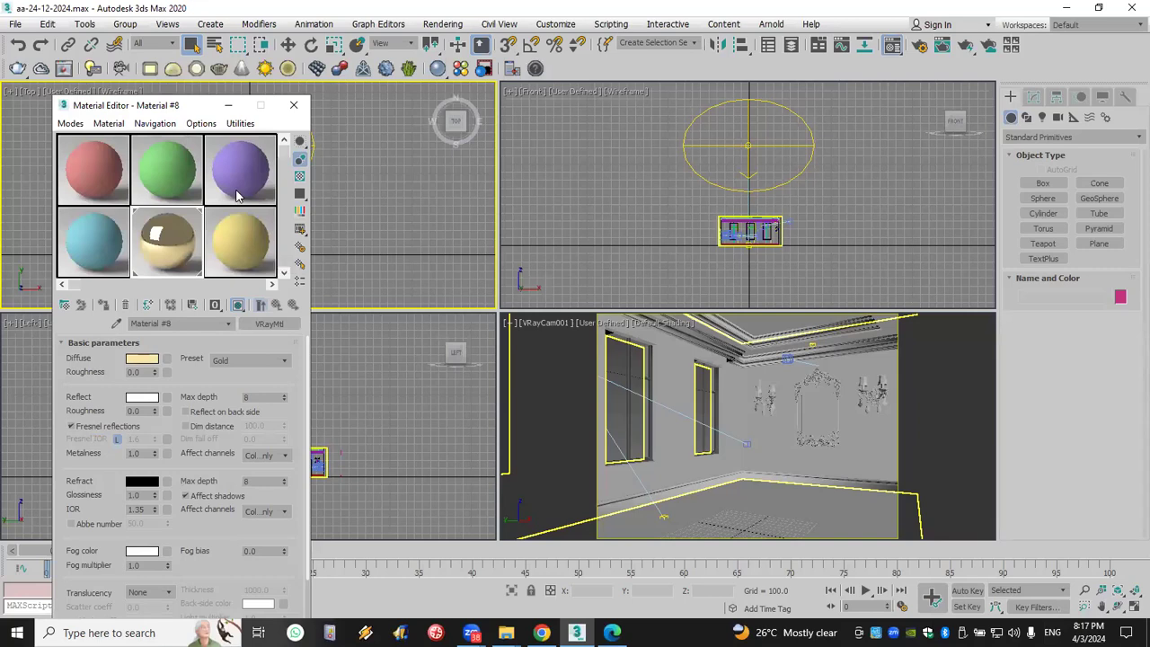
left_click(238, 193)
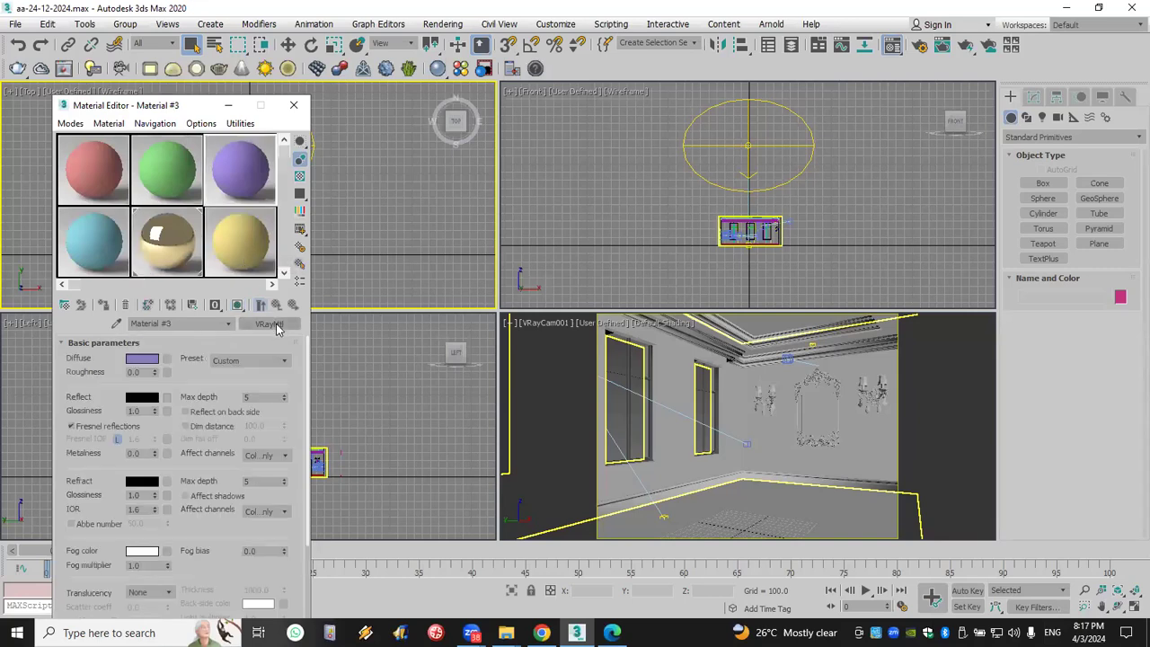
left_click(274, 326)
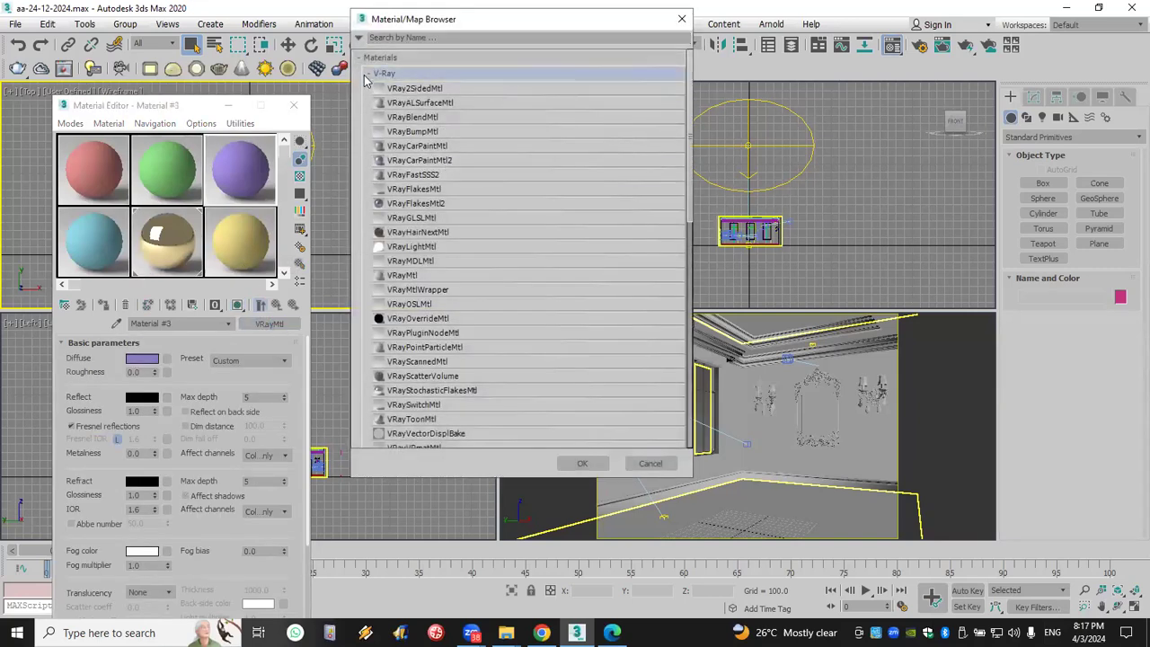
left_click(364, 75)
left_click(400, 111)
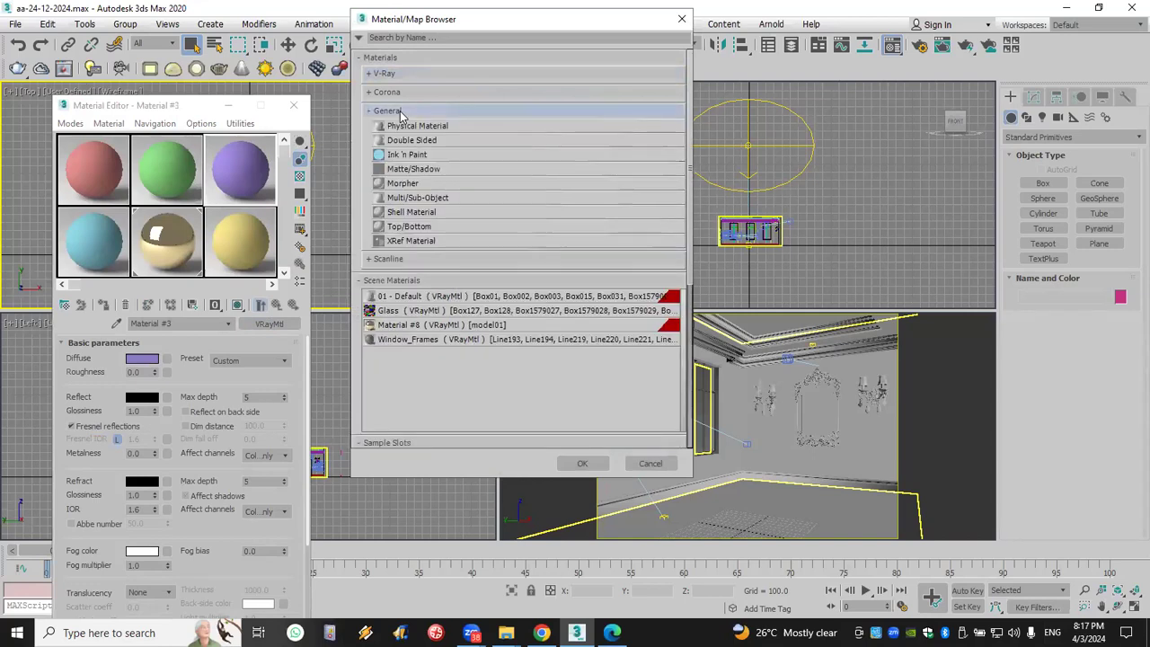
left_click(395, 110)
left_click(401, 73)
left_click(396, 74)
Open the Alucobond material library from the desktop and load its alucobond VRayMtl into the purple sample slot
left_click(359, 38)
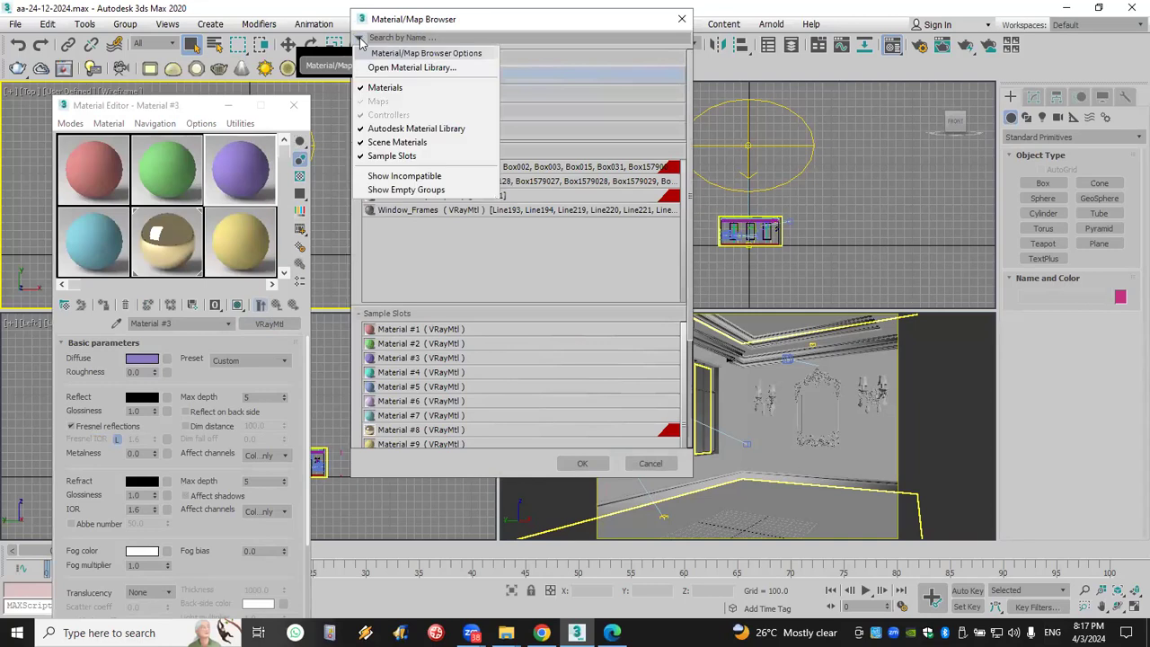
left_click(404, 68)
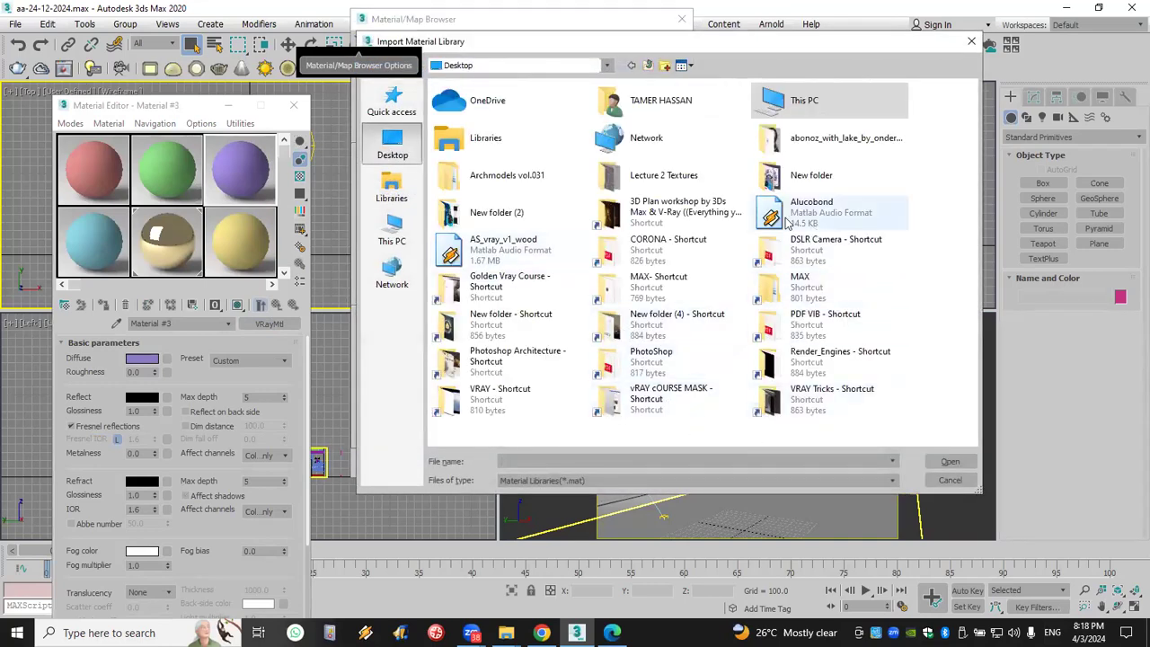
double_click(755, 220)
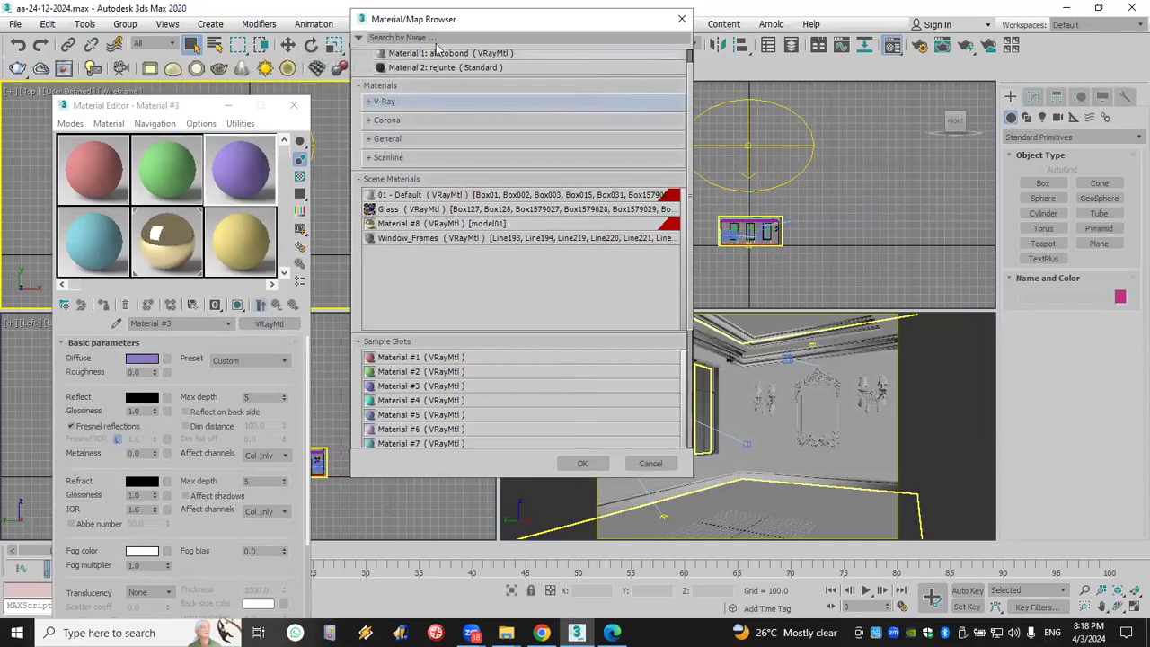
scroll(436, 109, "up", 1)
double_click(458, 79)
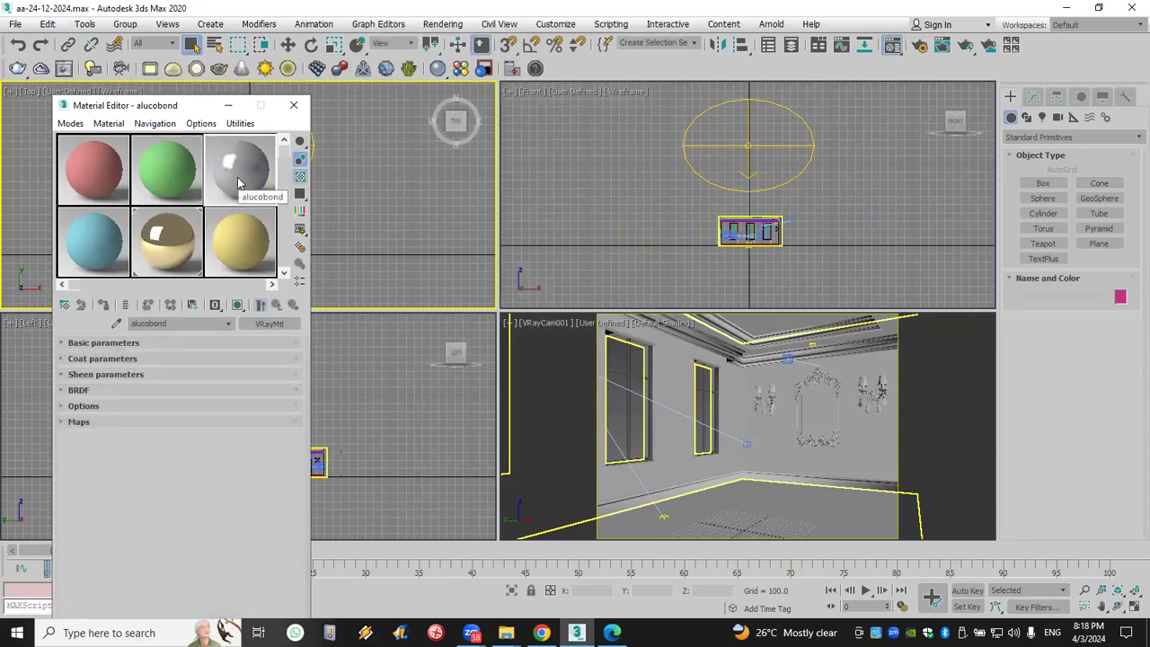
Examine the alucobond material's basic and coat parameters, including its reflection, refraction, fog and translucency settings
left_click(167, 345)
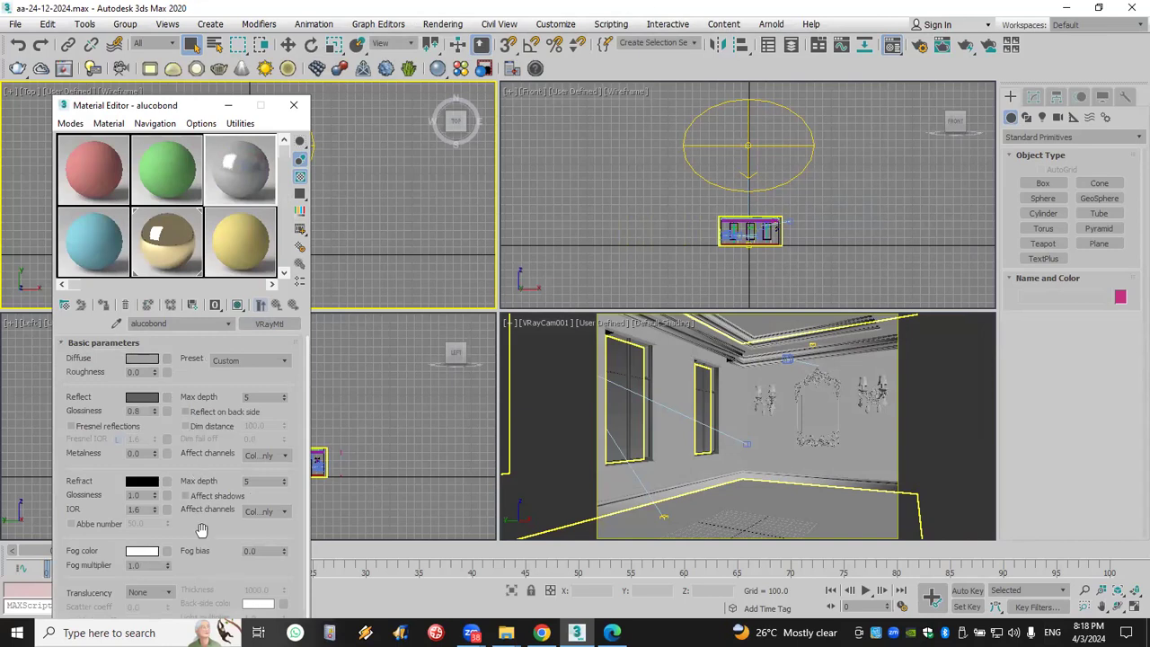
scroll(201, 522, "down", 3)
scroll(194, 368, "up", 3)
scroll(171, 504, "down", 3)
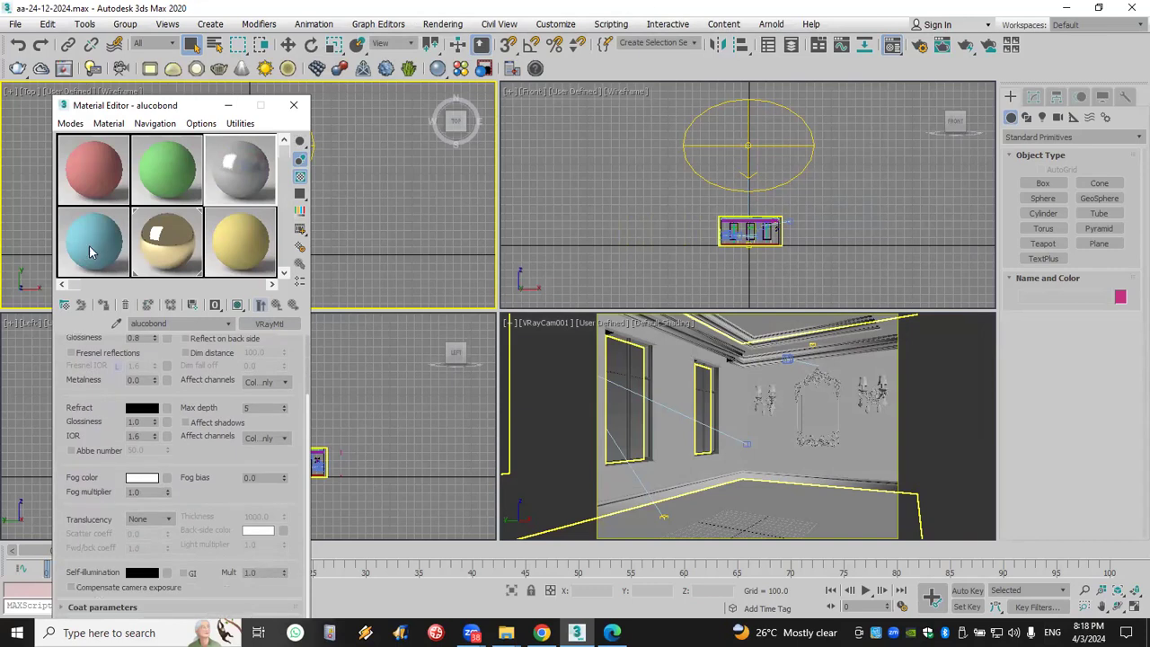
left_click(175, 609)
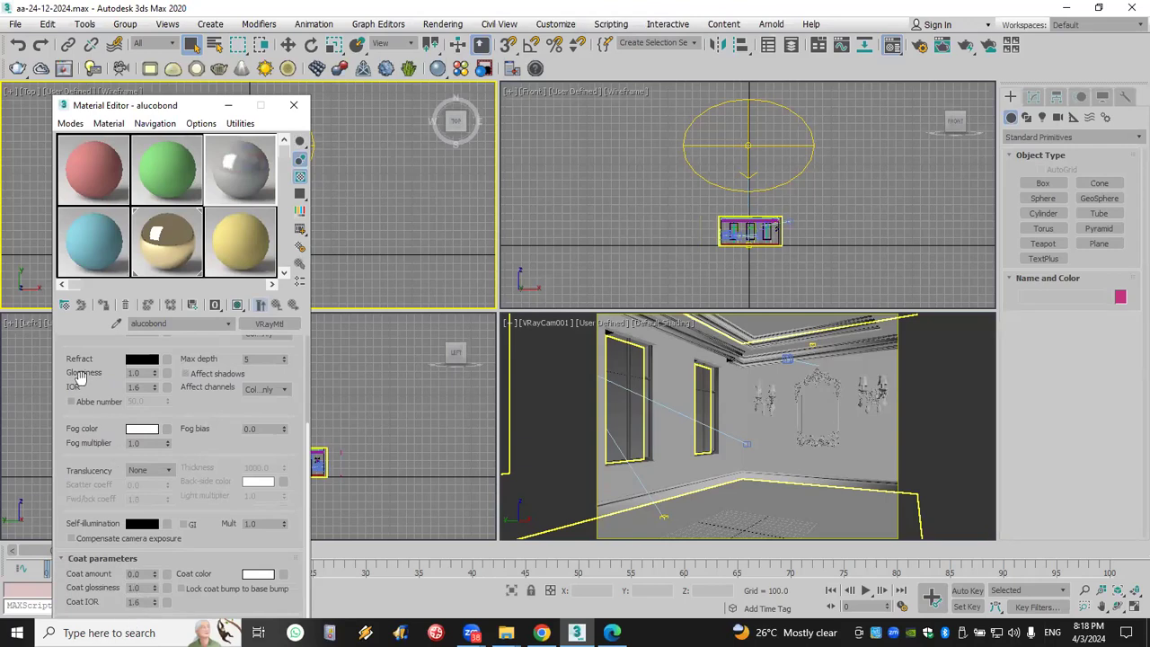
scroll(114, 467, "up", 5)
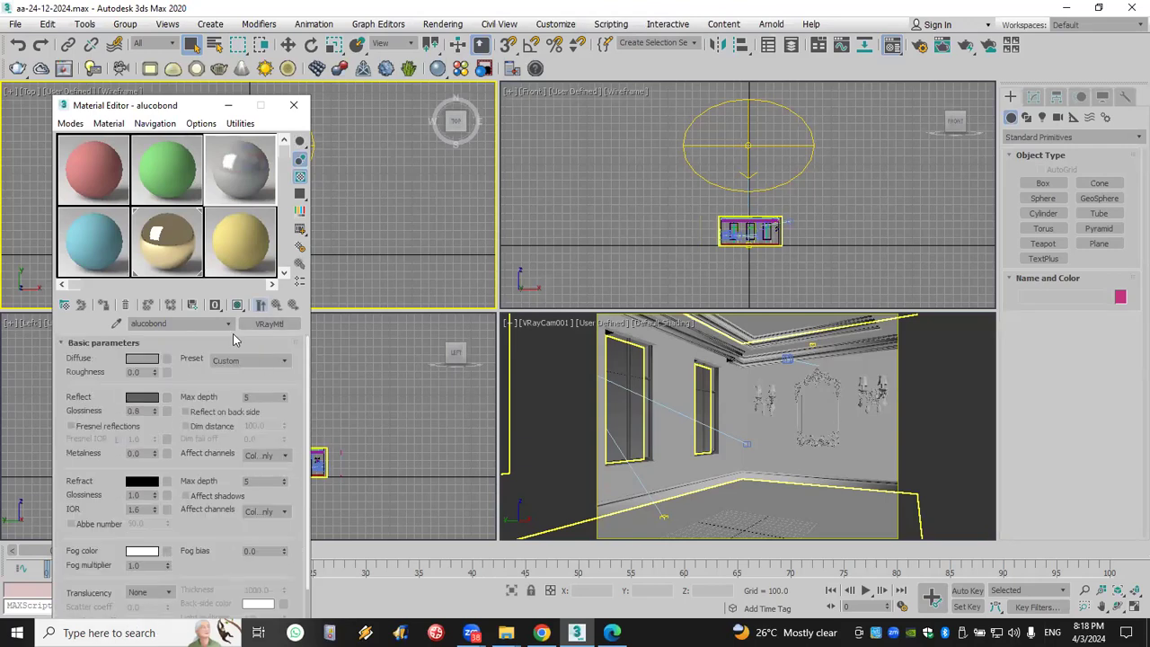
scroll(93, 390, "down", 5)
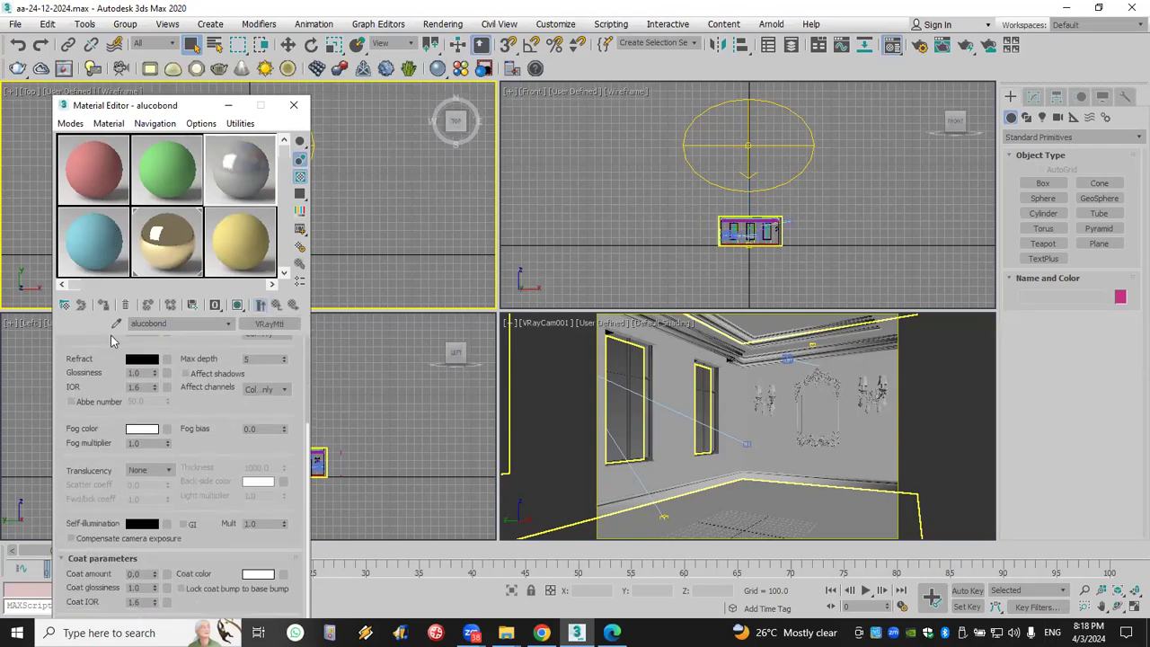
scroll(171, 405, "up", 5)
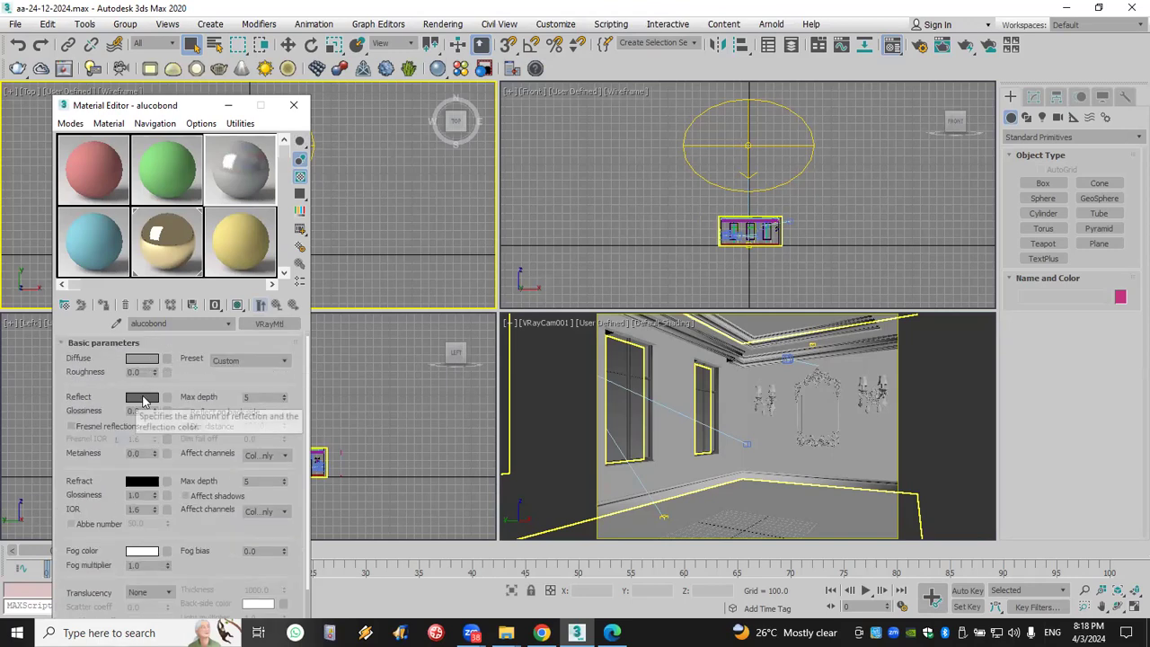
scroll(202, 573, "down", 5)
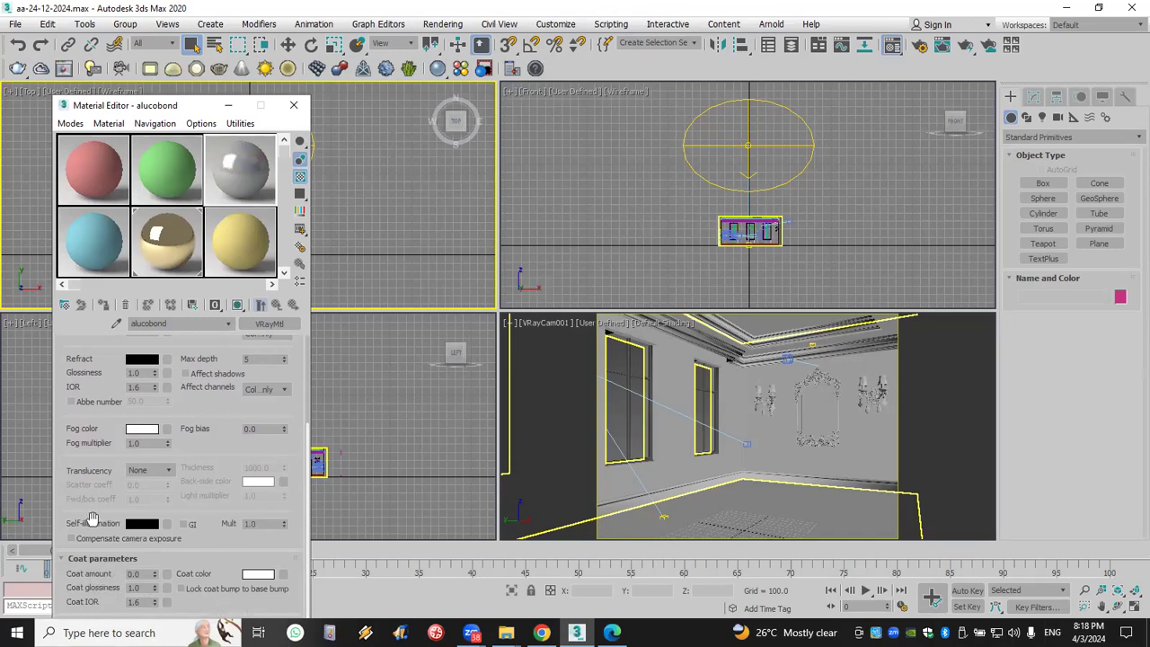
scroll(123, 564, "up", 5)
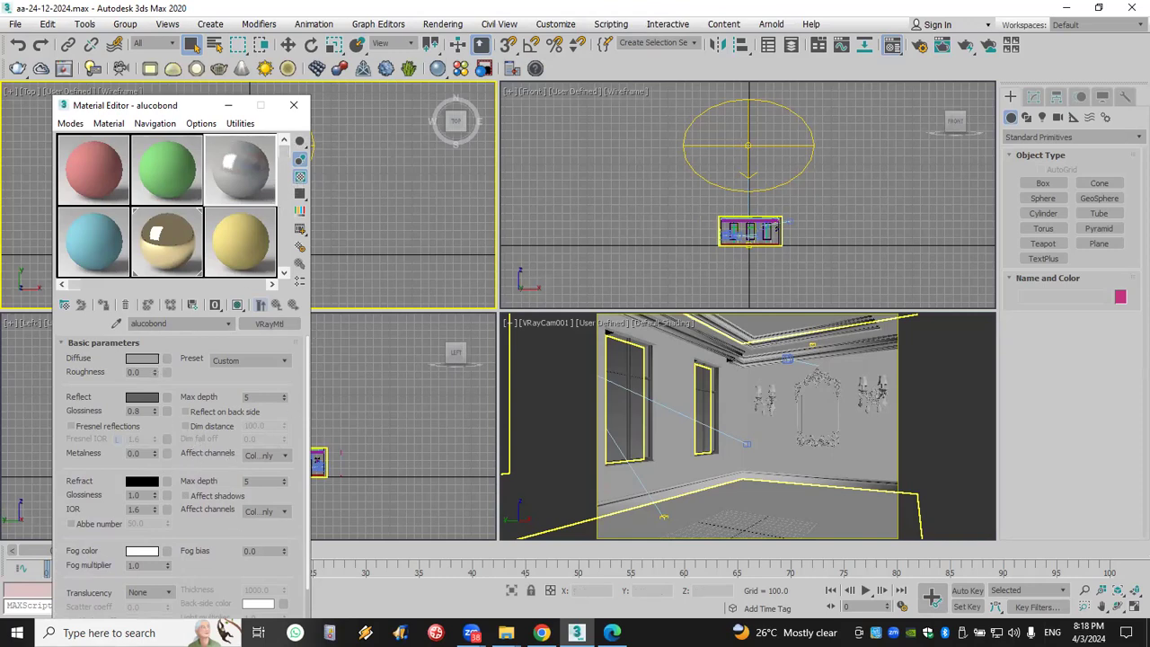
Switch back to File Explorer, browse the previews in the architectural catalog images folder, and select the green banyo_karosu tile preview
left_click(506, 633)
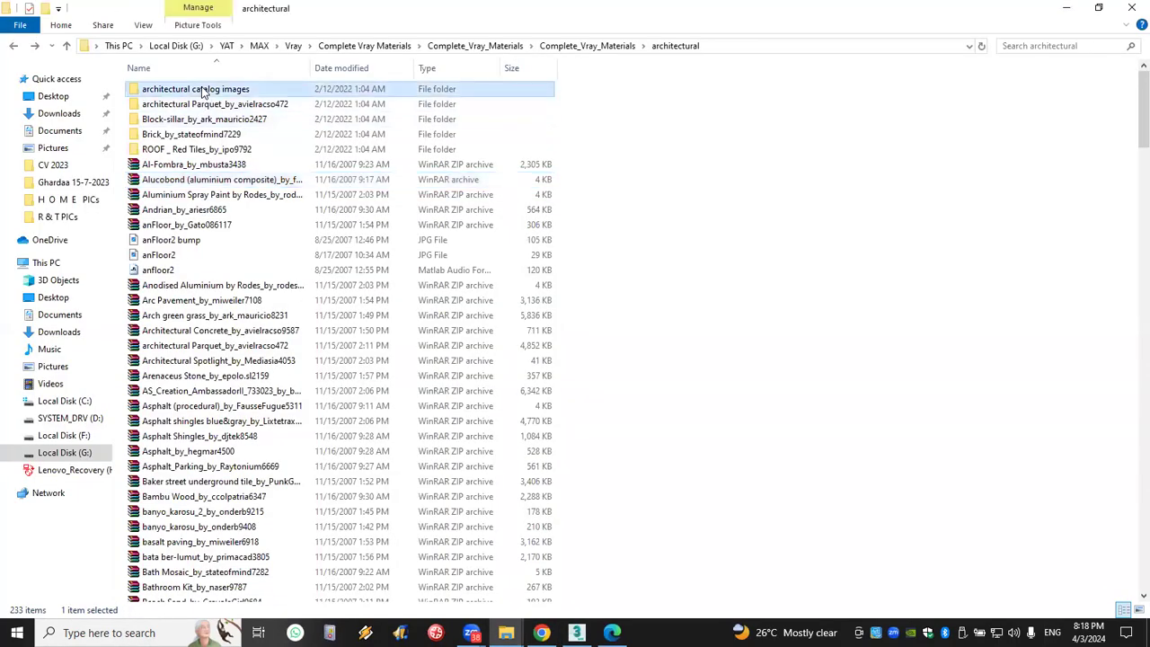
double_click(202, 86)
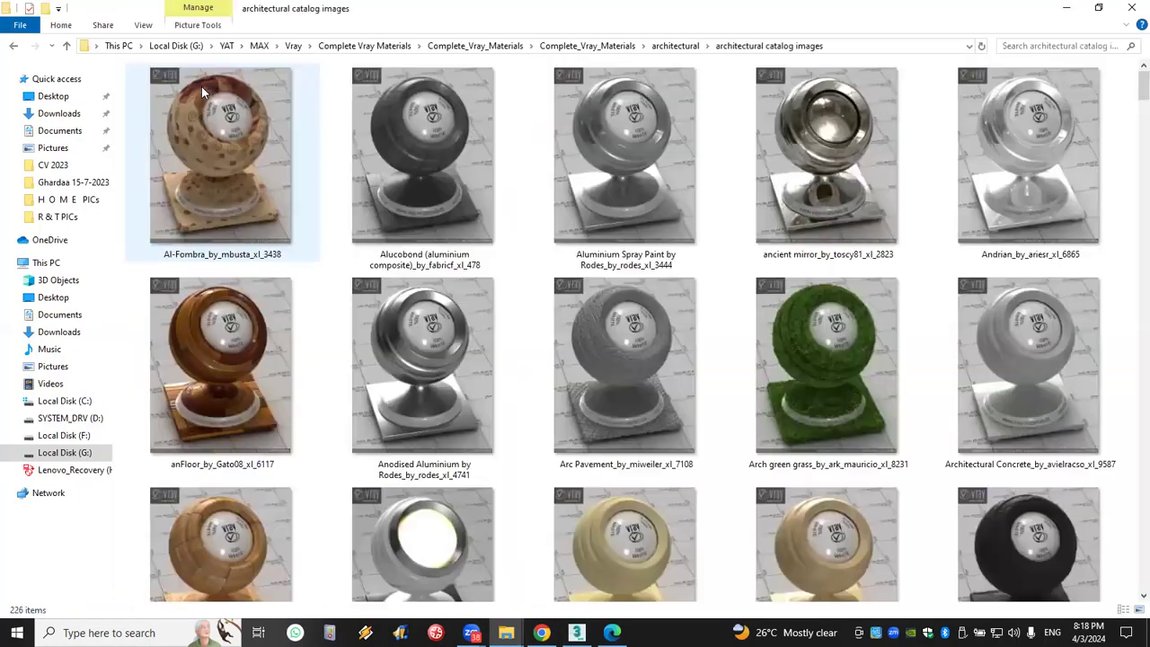
left_click(225, 213)
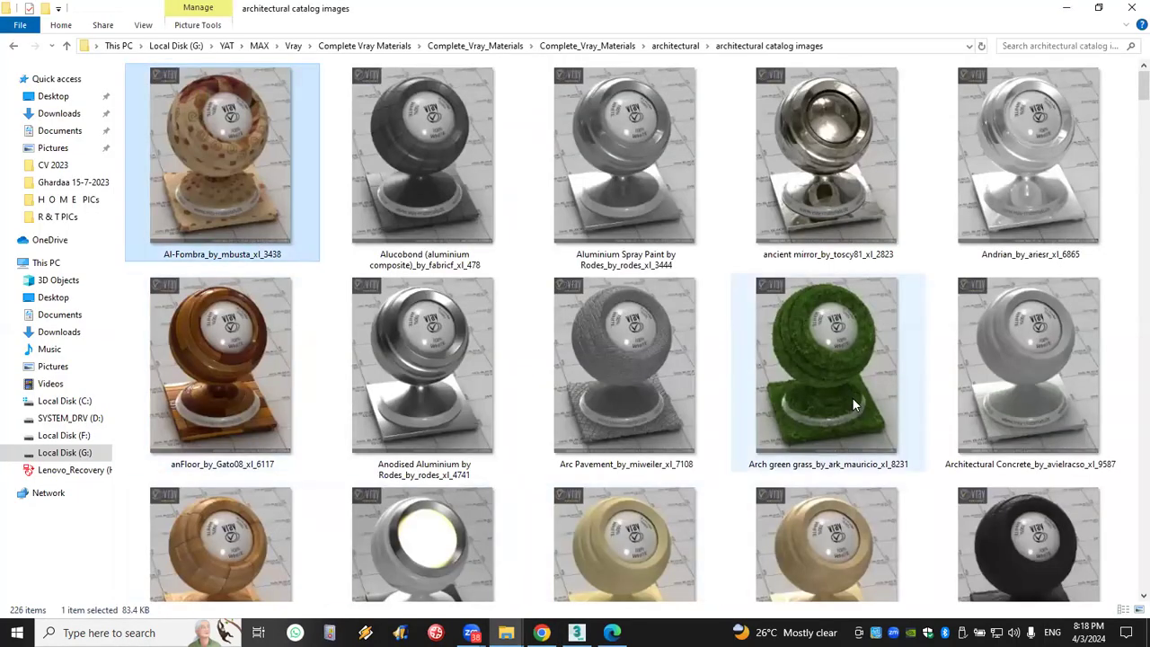
scroll(845, 409, "down", 1)
scroll(832, 429, "down", 4)
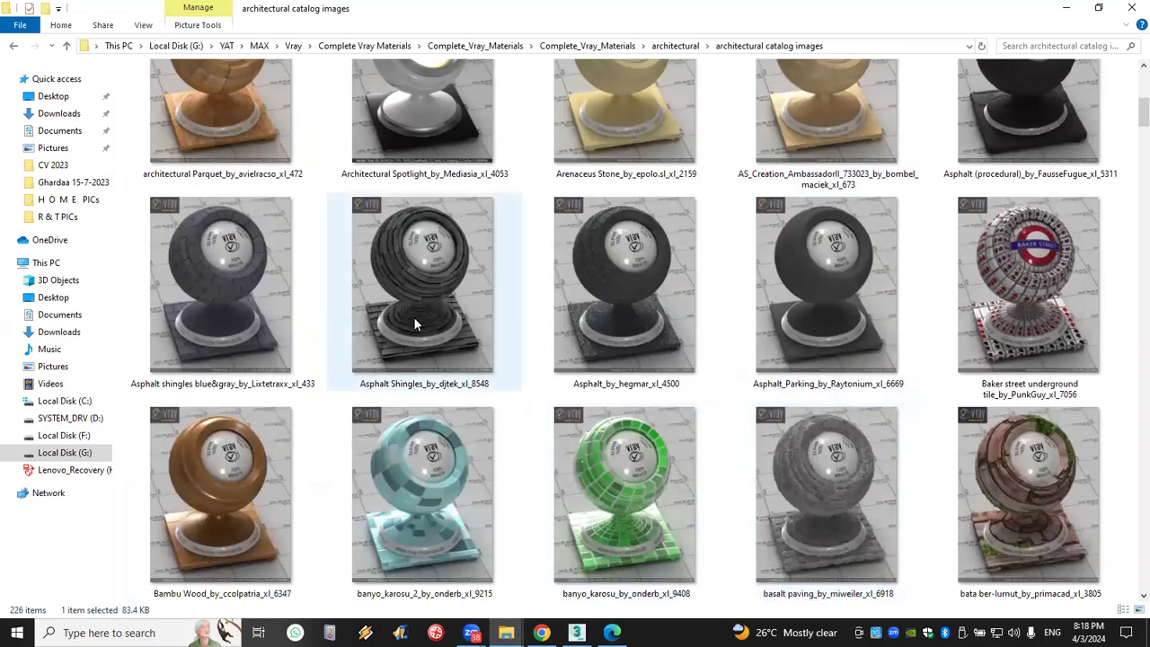
left_click(157, 283)
scroll(311, 426, "down", 2)
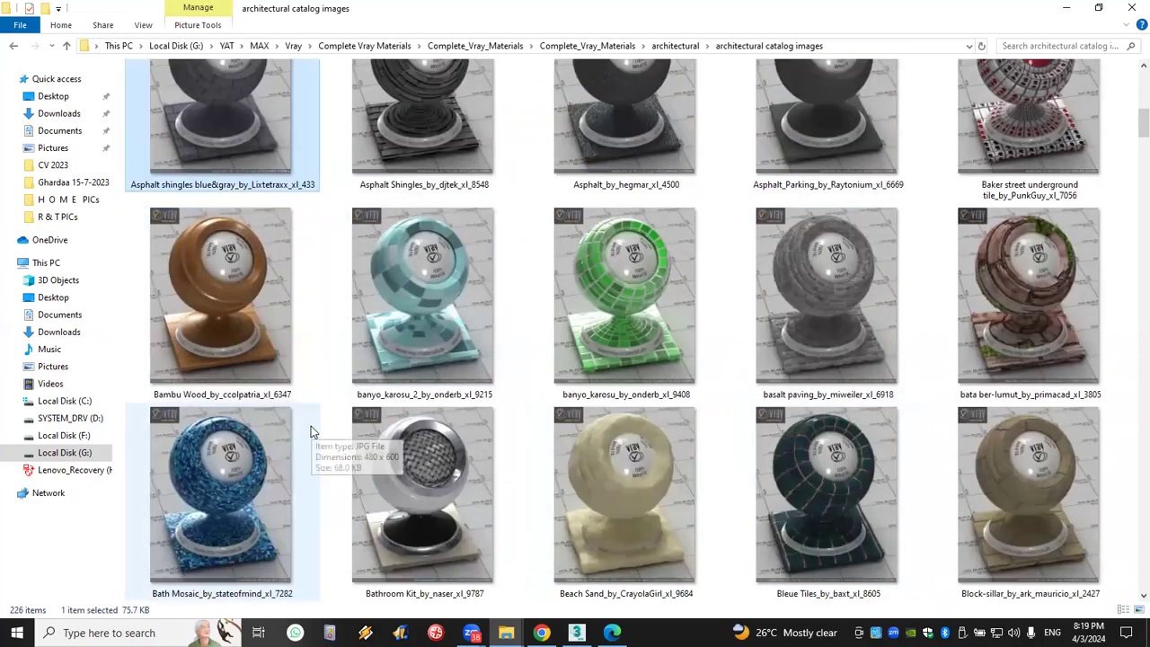
left_click(661, 311)
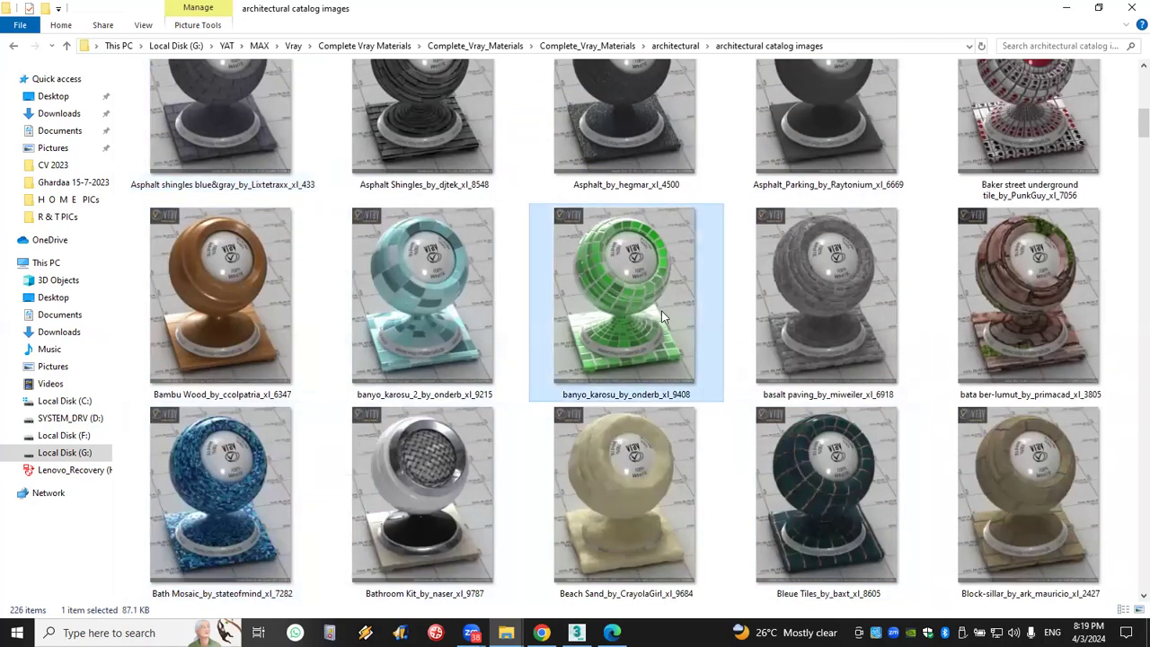
Return to the architectural folder and select the banyo_karosu_2 archive
left_click(12, 47)
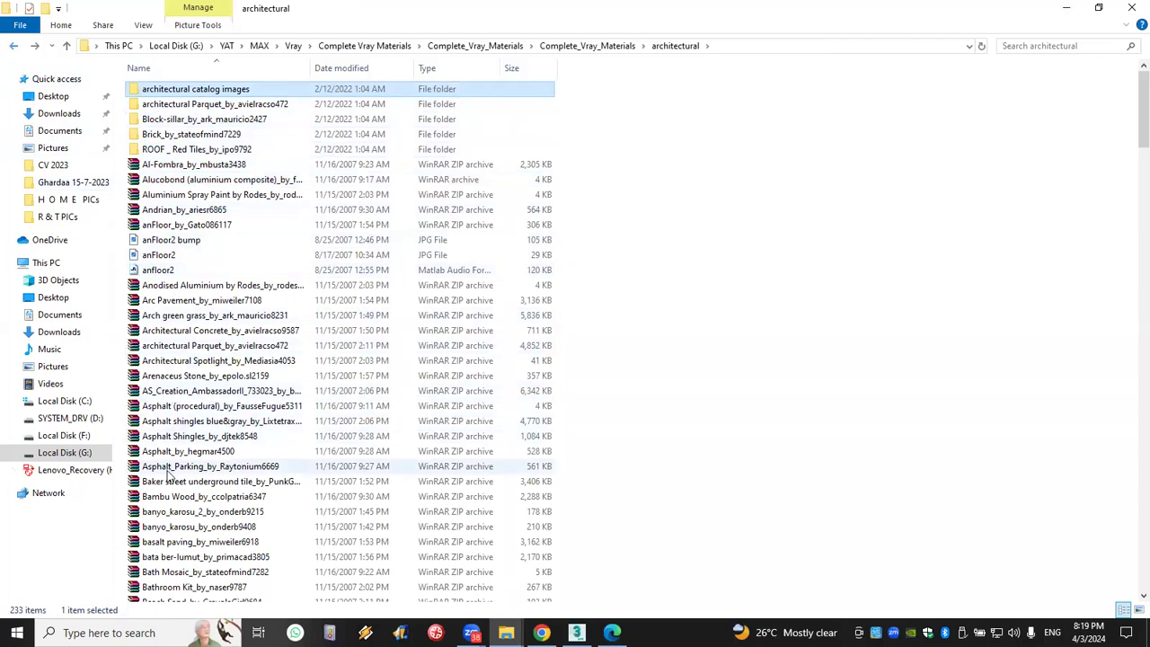
scroll(171, 445, "down", 1)
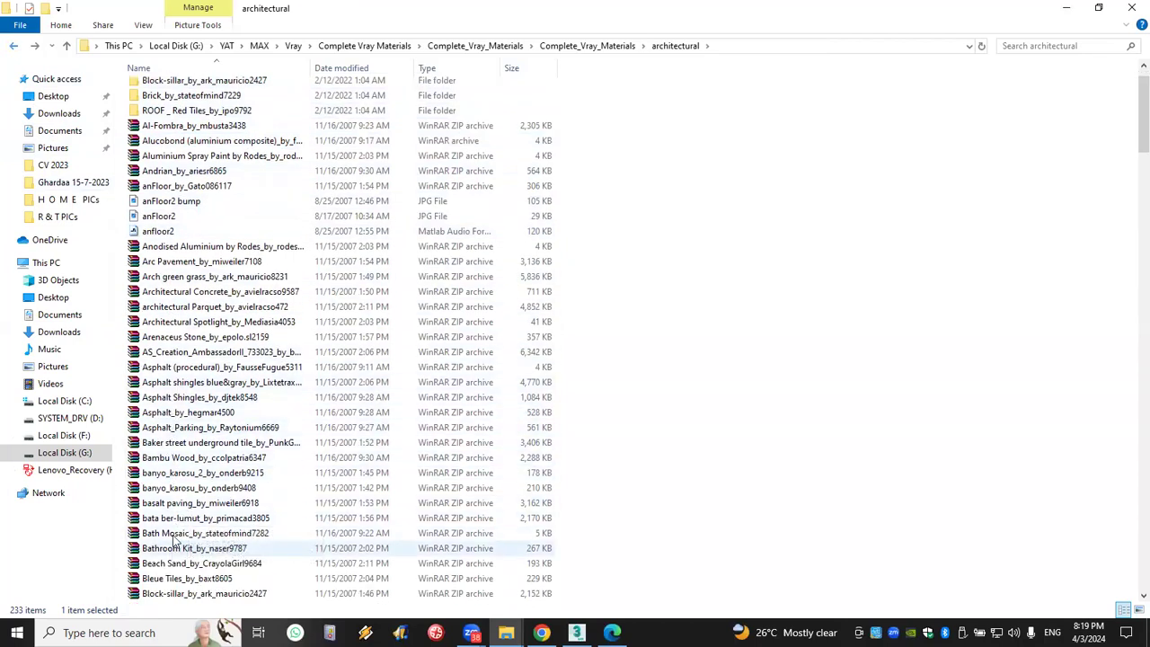
left_click(176, 474)
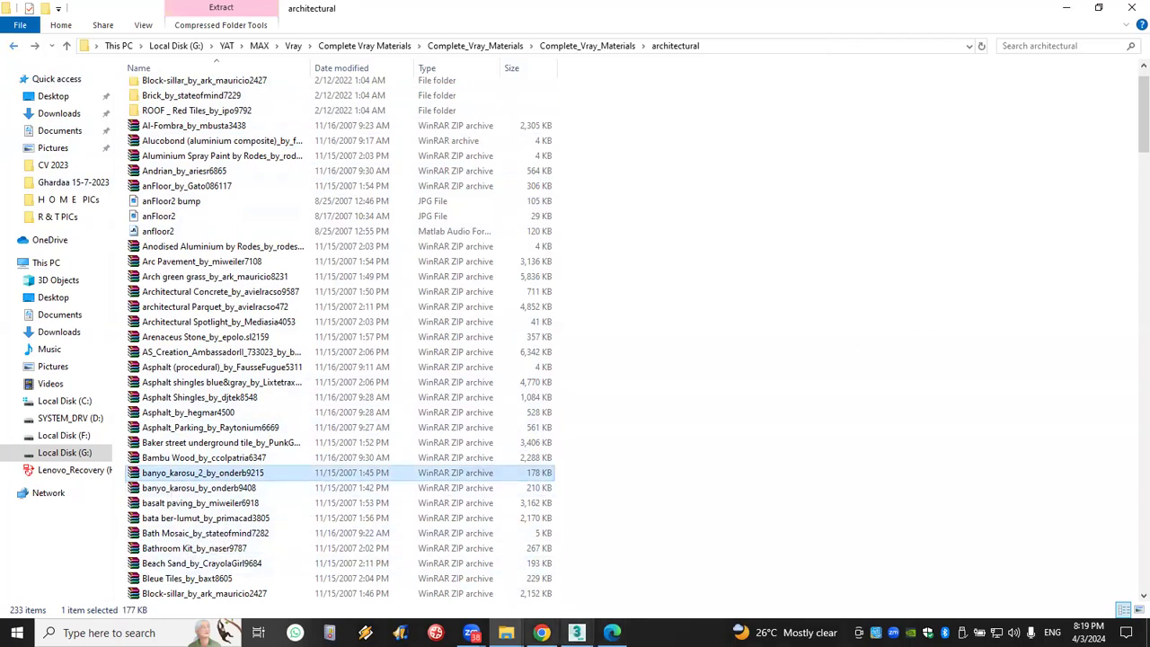
Review the tile previews in the architectural catalog images once more and go back to the architectural folder
double_click(207, 95)
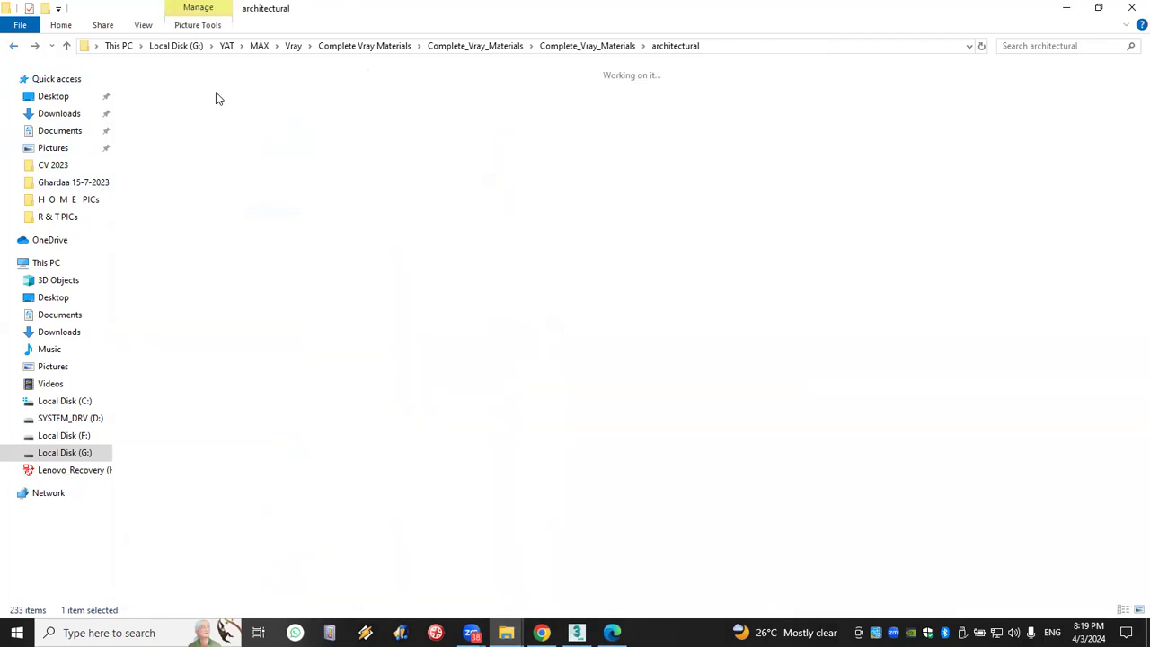
scroll(422, 295, "down", 5)
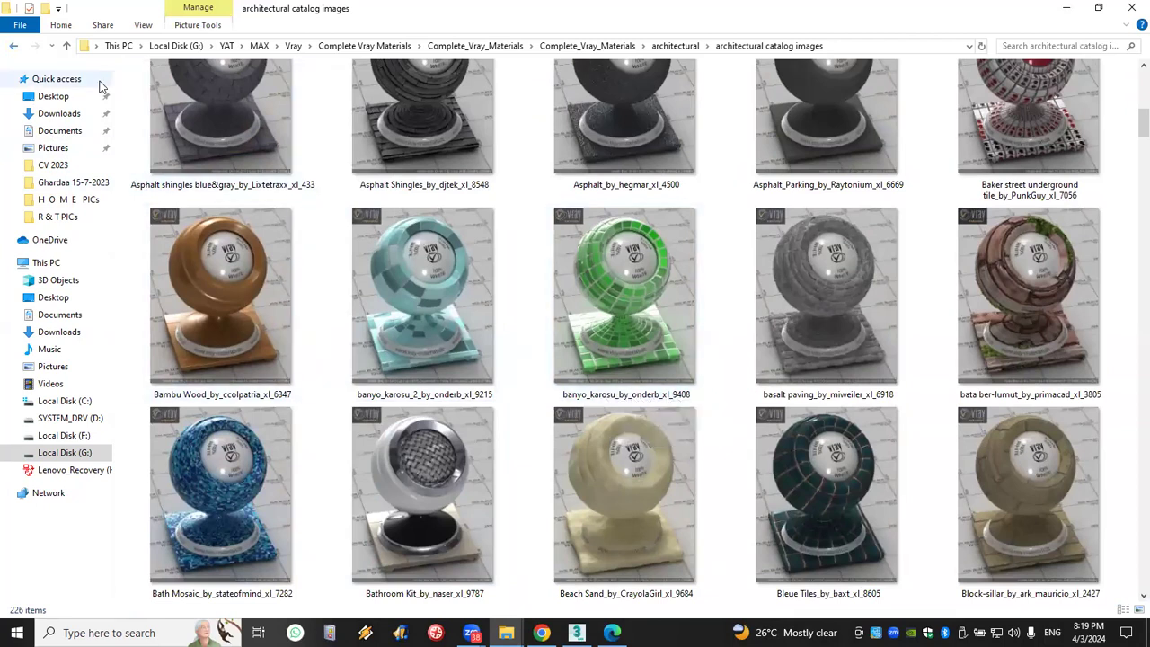
left_click(12, 47)
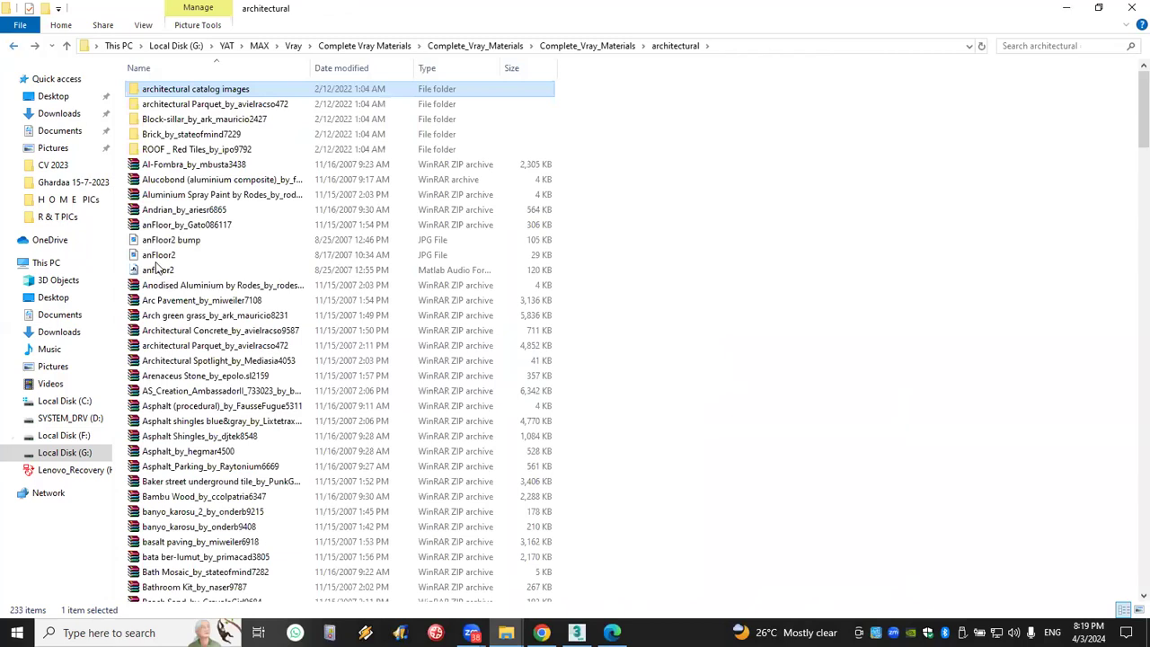
Copy the banyo_karosu_by_onderb9408 archive from the architectural folder to the desktop
scroll(249, 417, "down", 5)
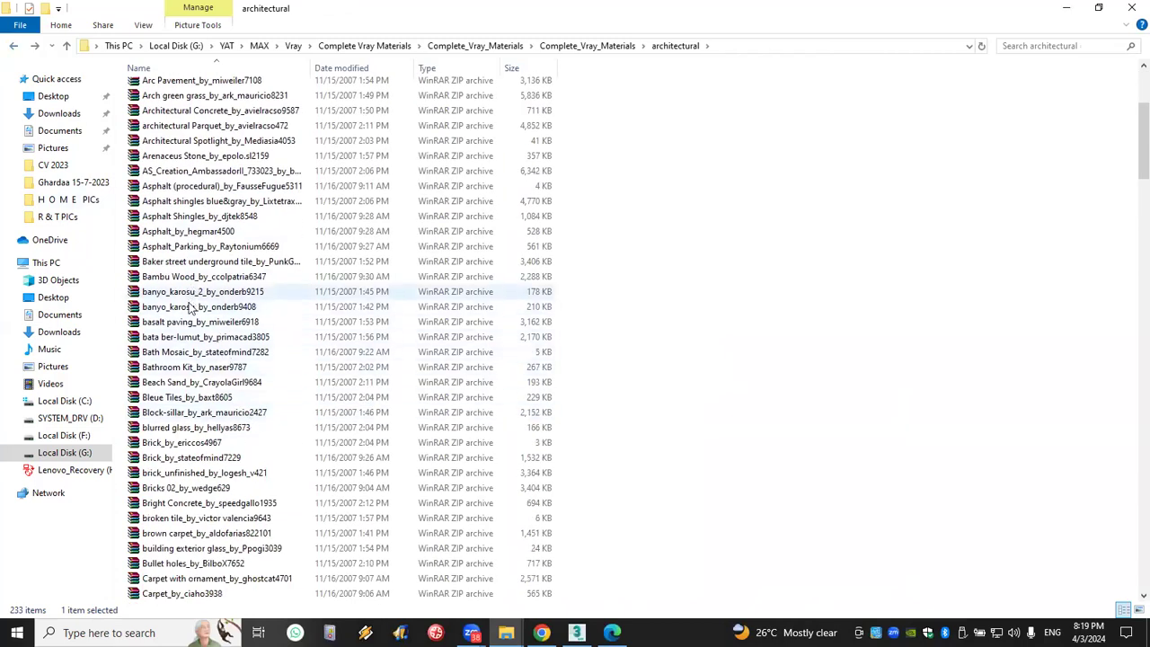
right_click(230, 310)
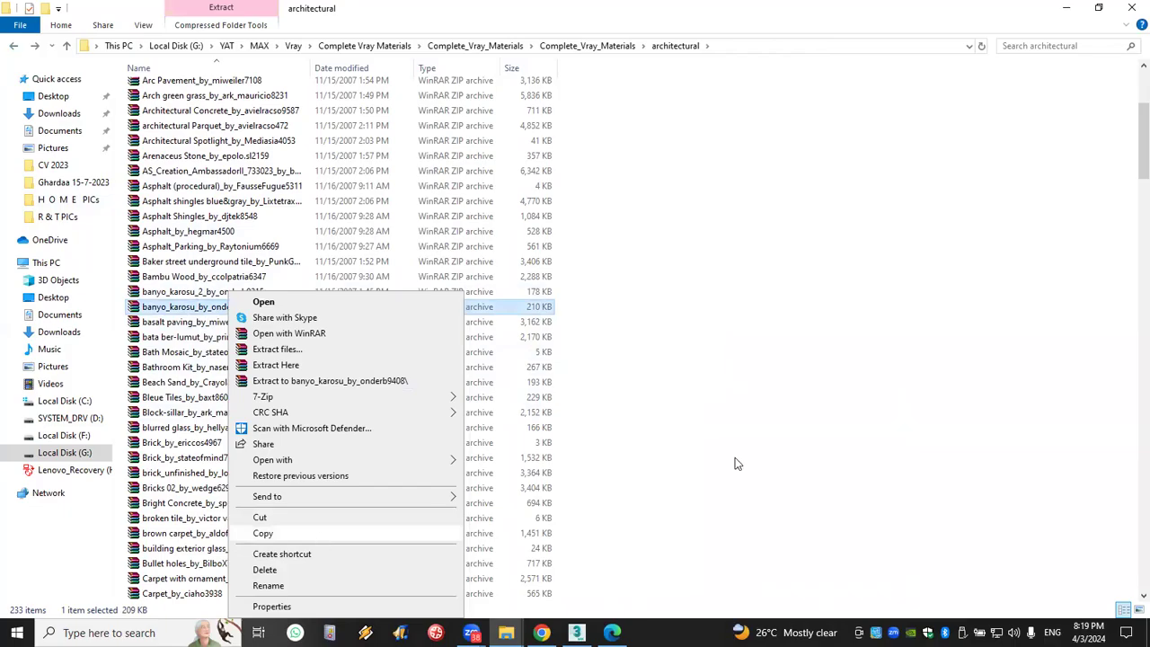
key("super+d")
right_click(547, 229)
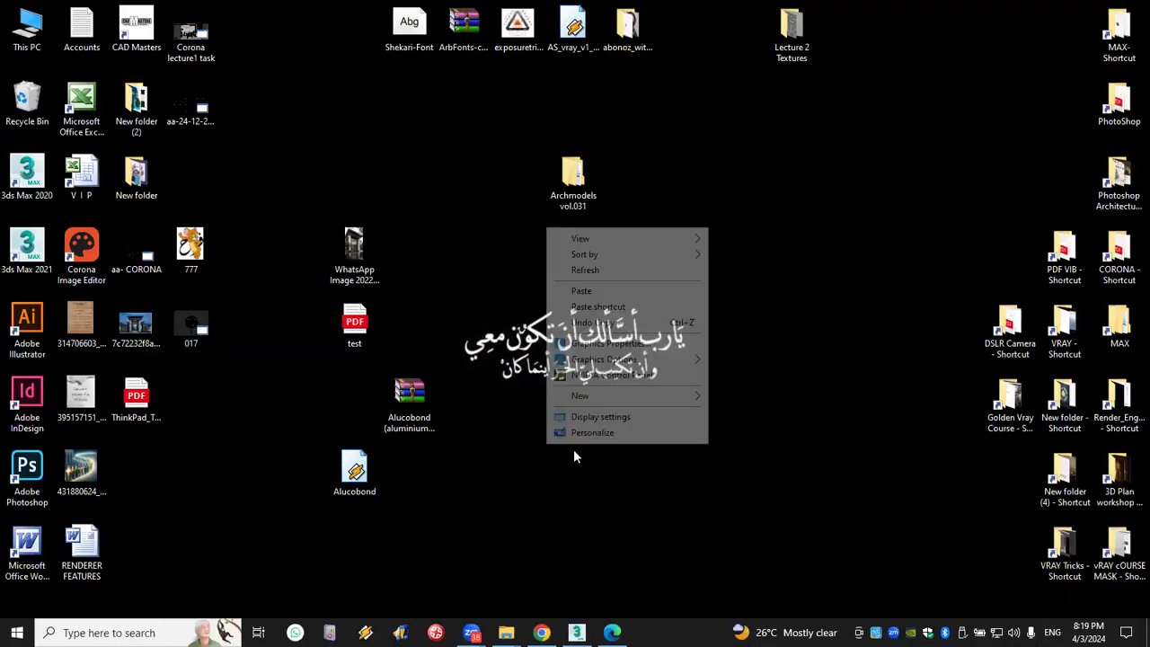
left_click(614, 292)
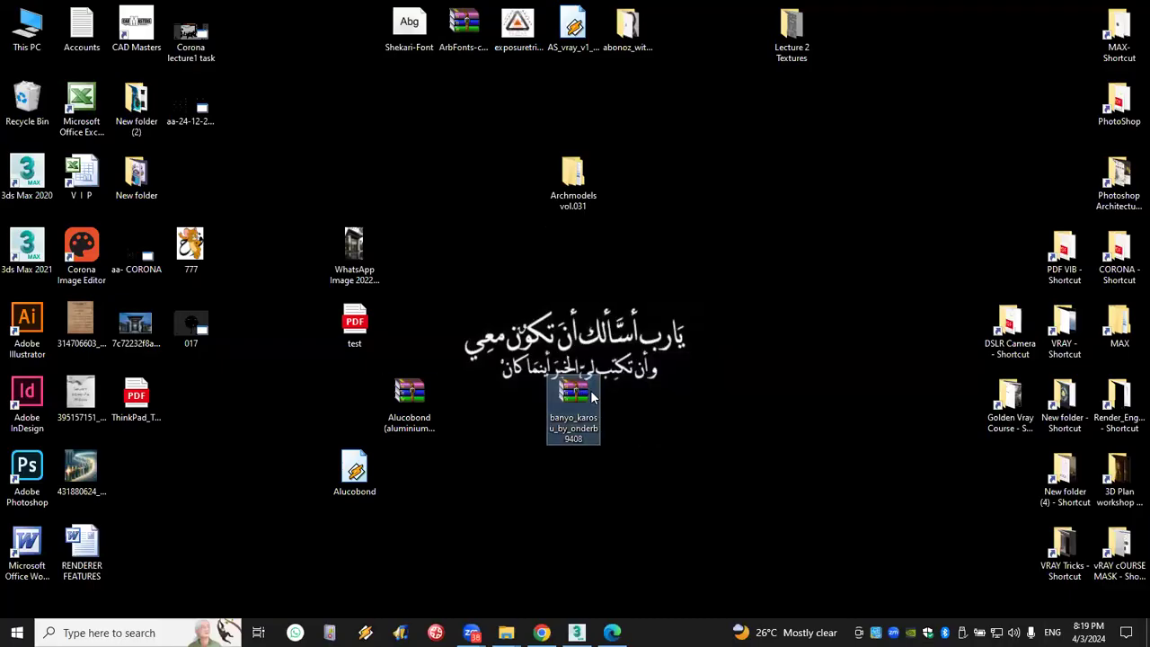
Extract the banyo_karosu archive onto the desktop and move the extracted material library file out beside the other icons
right_click(591, 397)
left_click(683, 120)
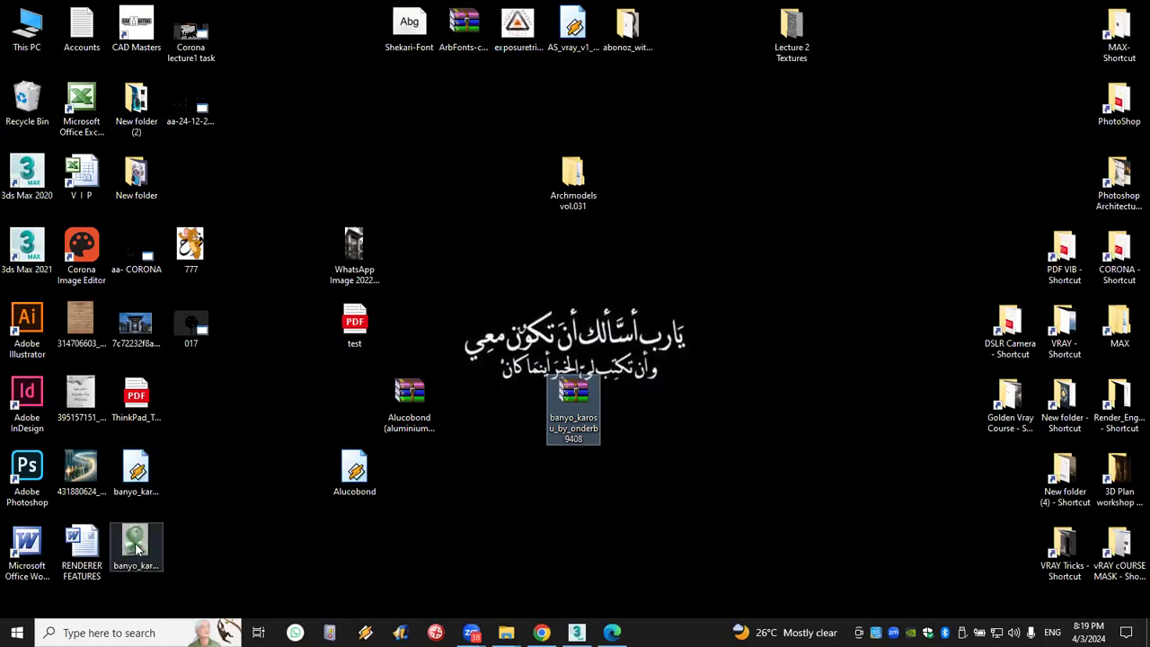
left_click(135, 549)
left_click(133, 490)
left_click_drag(136, 479, 193, 479)
left_click(306, 498)
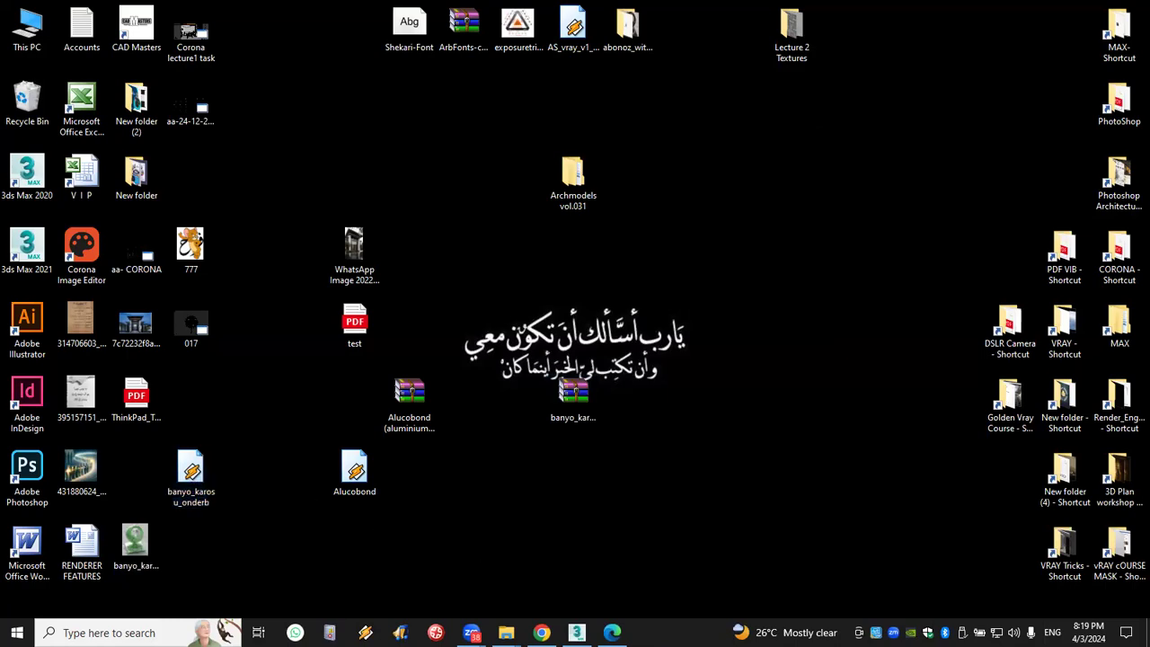
Switch back to 3ds Max, open the banyo_karosu_onderb.mat library from the desktop and load its VRayMtl into the alucobond slot
key("alt+Tab")
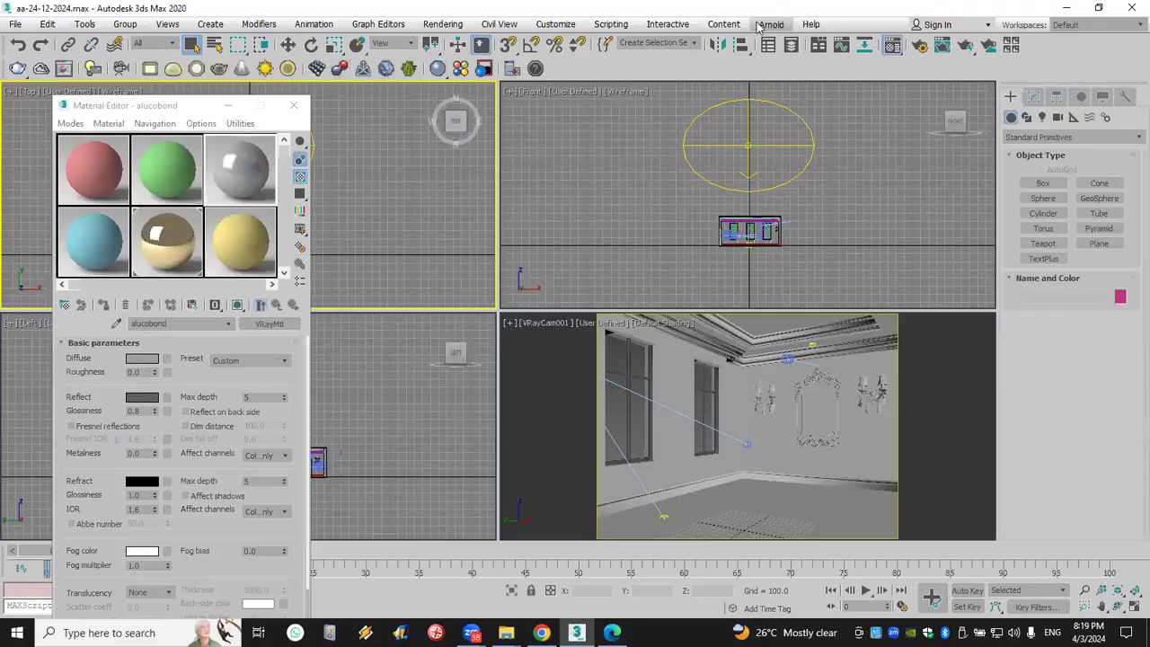
left_click(269, 324)
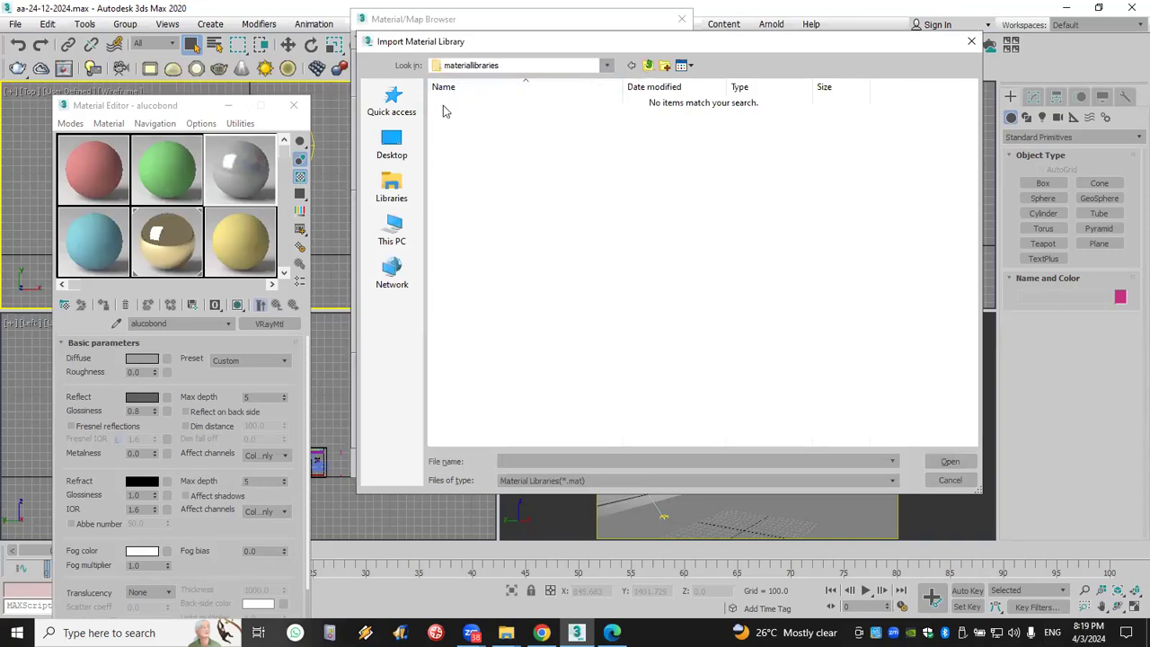
left_click(392, 144)
double_click(669, 247)
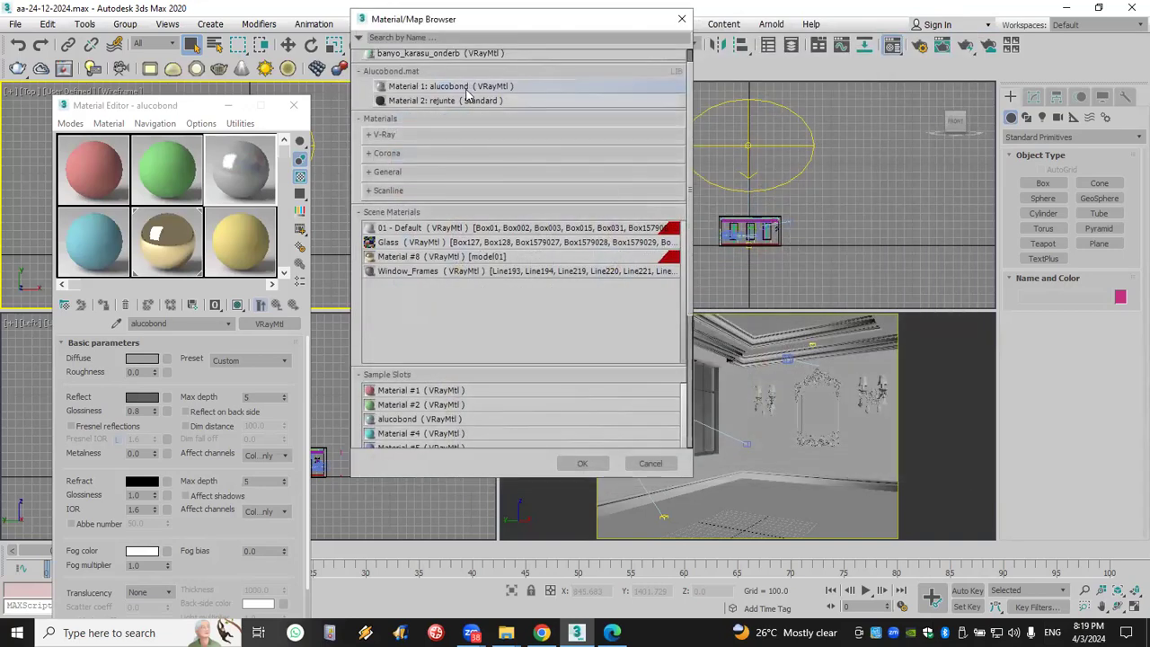
scroll(466, 96, "up", 1)
double_click(434, 74)
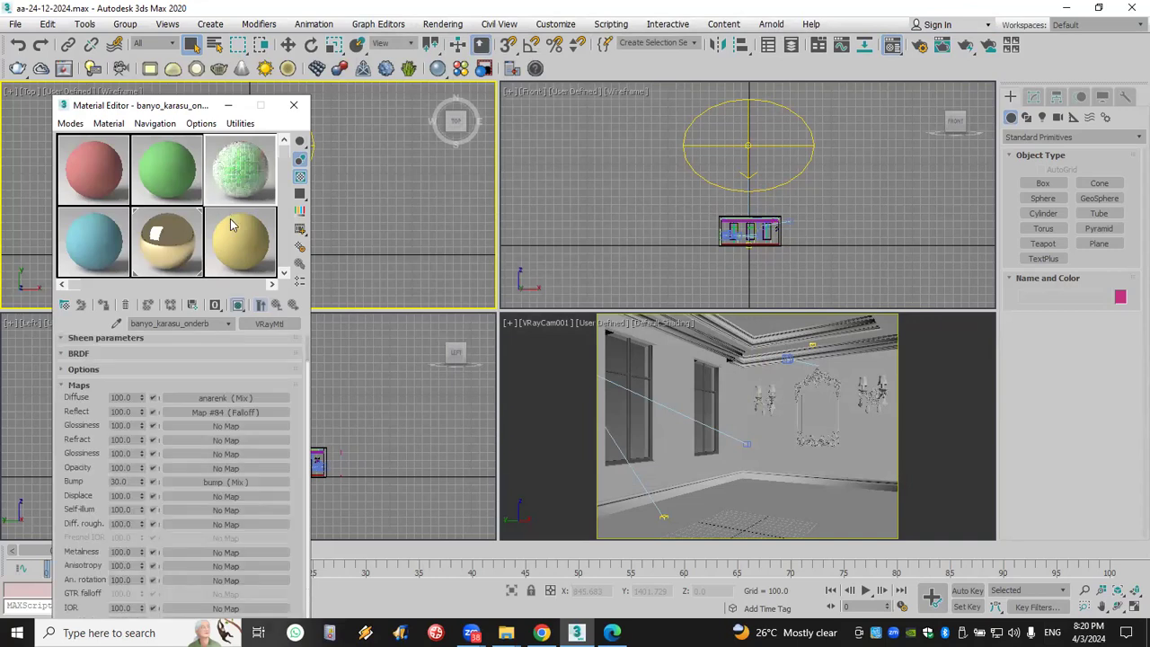
Review the tile material's maps and assign the material to the room's floor in the camera view
scroll(166, 398, "down", 3)
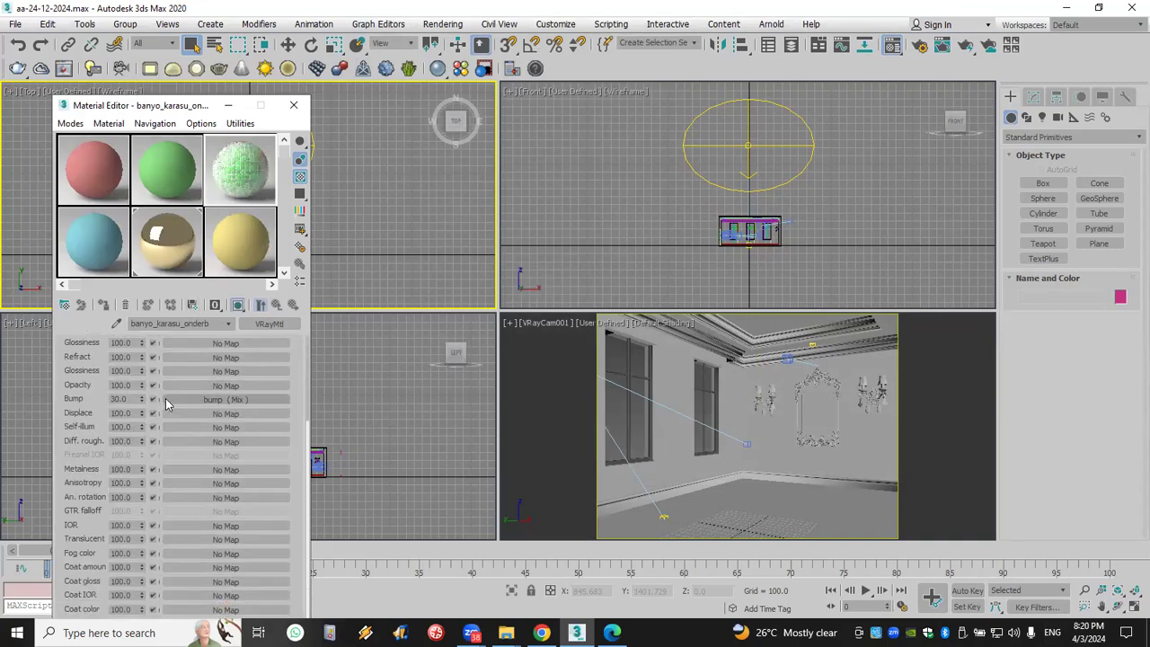
scroll(82, 449, "up", 4)
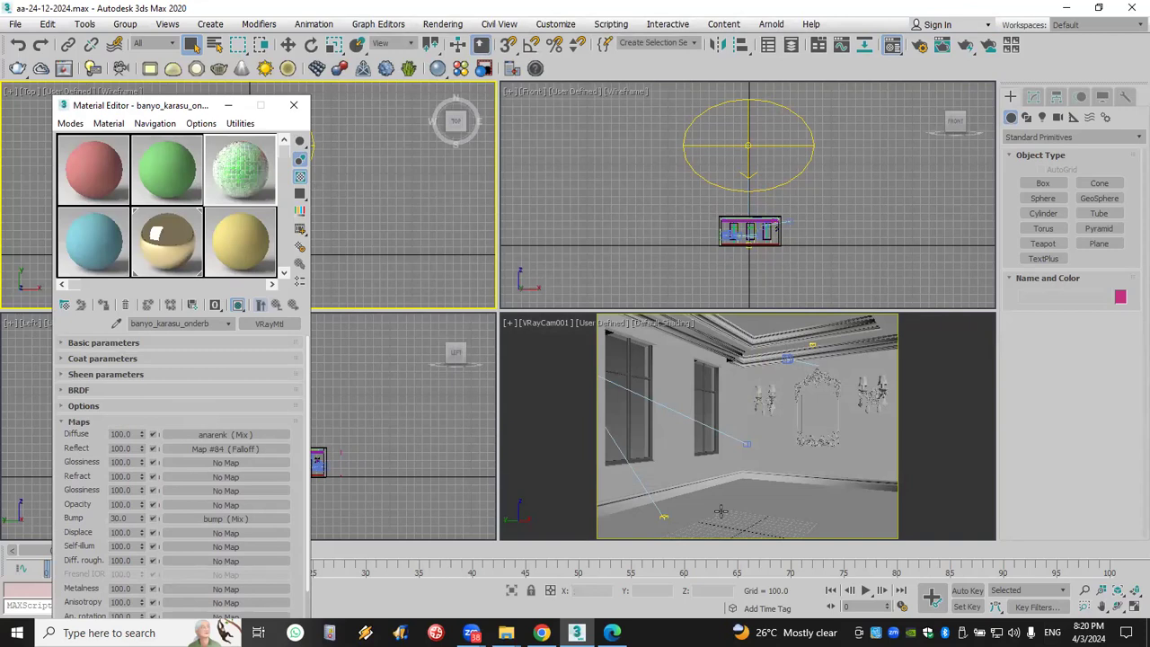
left_click_drag(721, 512, 935, 503)
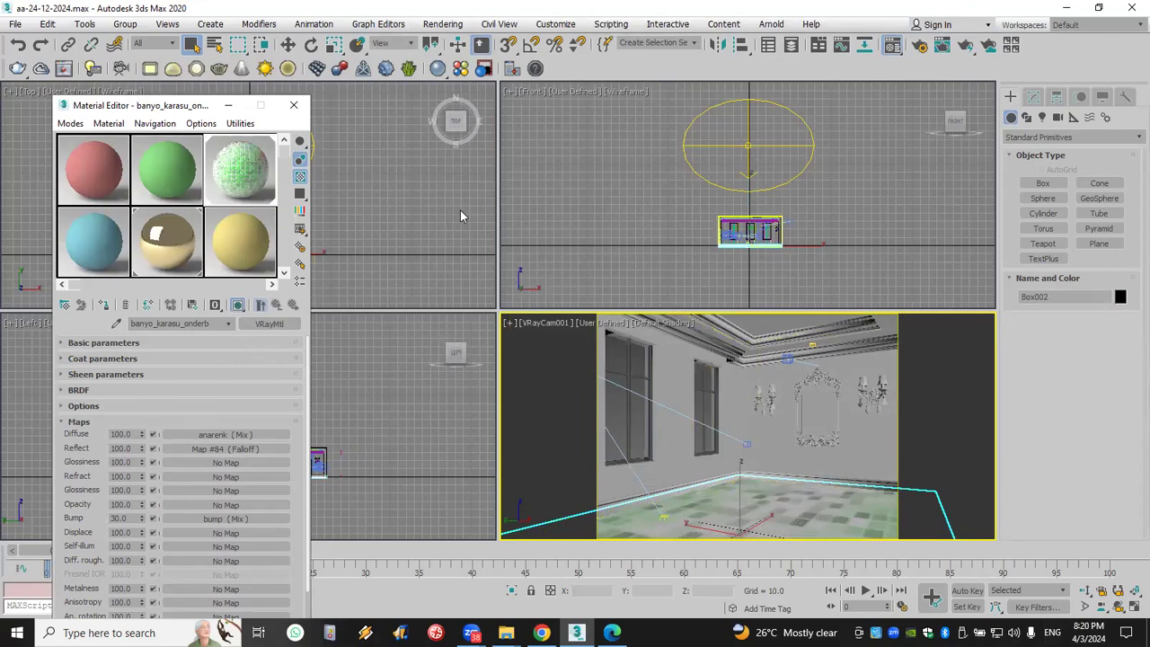
Inspect the tile material's diffuse Mix map and its Color 1 Tiles map, ending back at the Mix level
left_click_drag(192, 107, 263, 66)
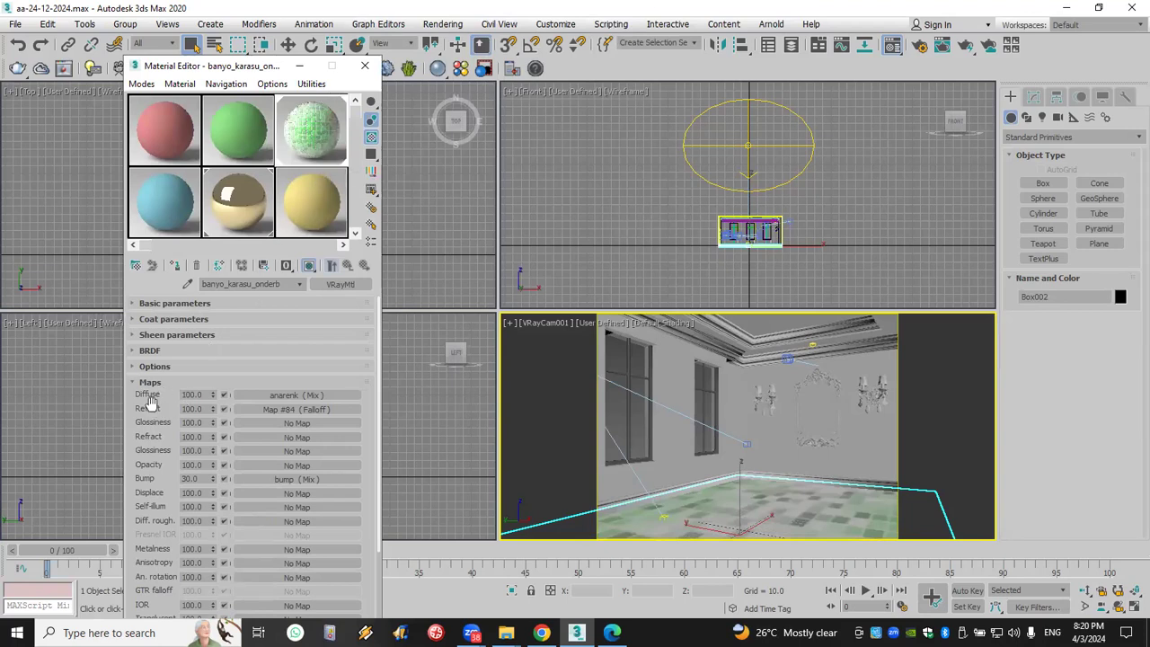
left_click(188, 303)
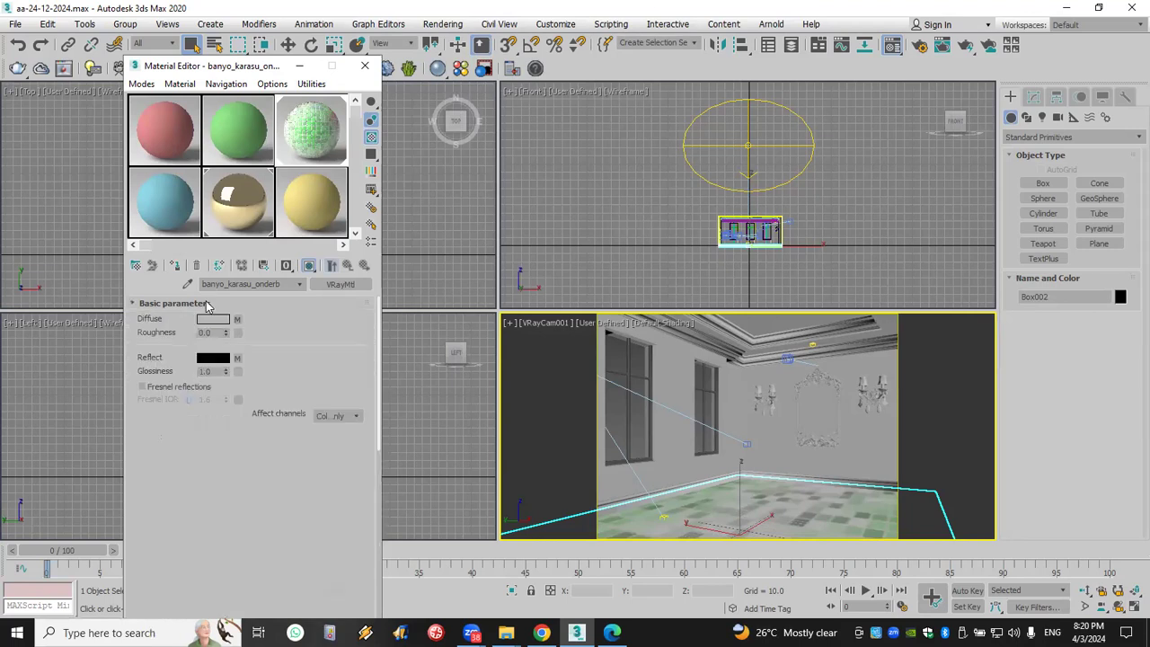
left_click(238, 321)
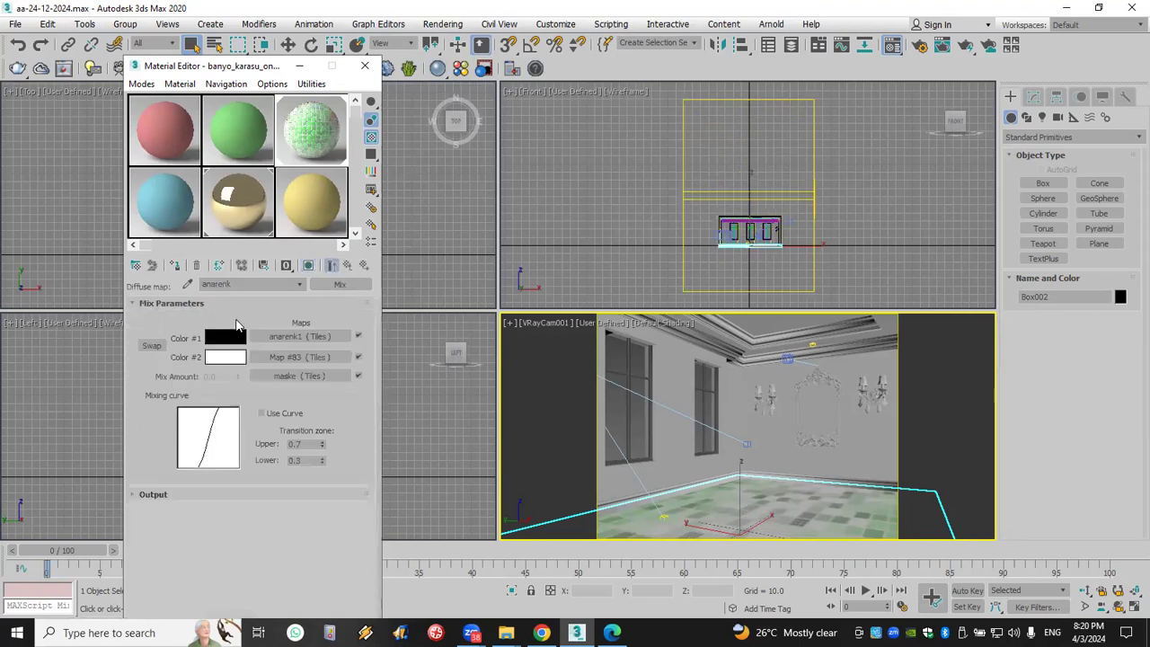
left_click(333, 337)
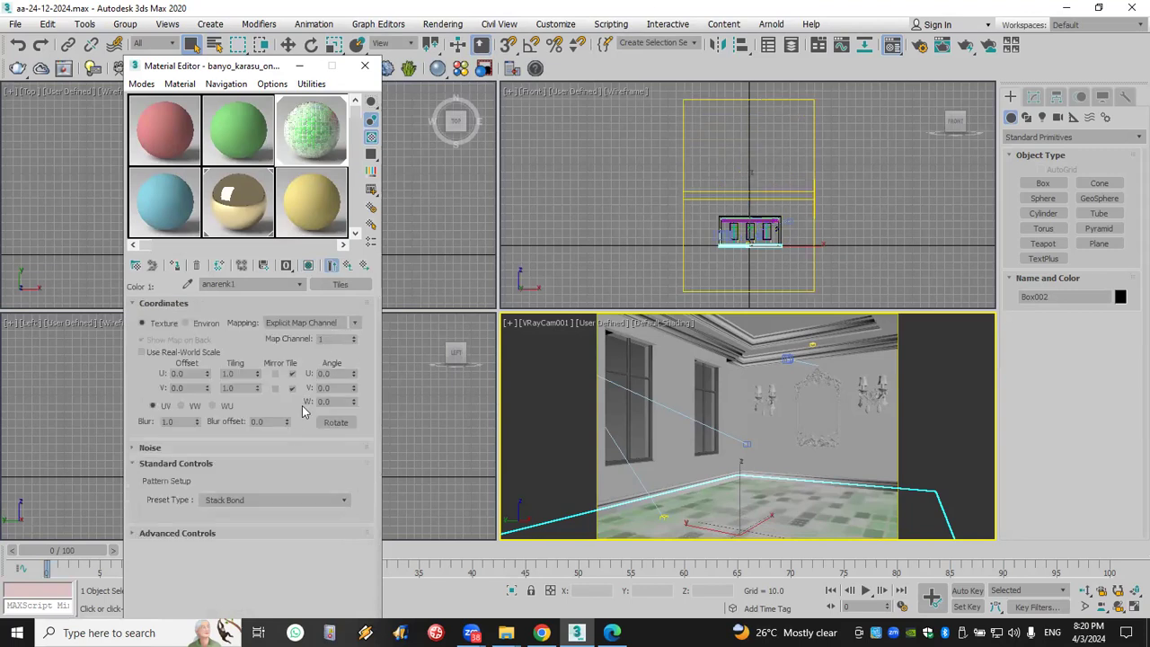
left_click(348, 266)
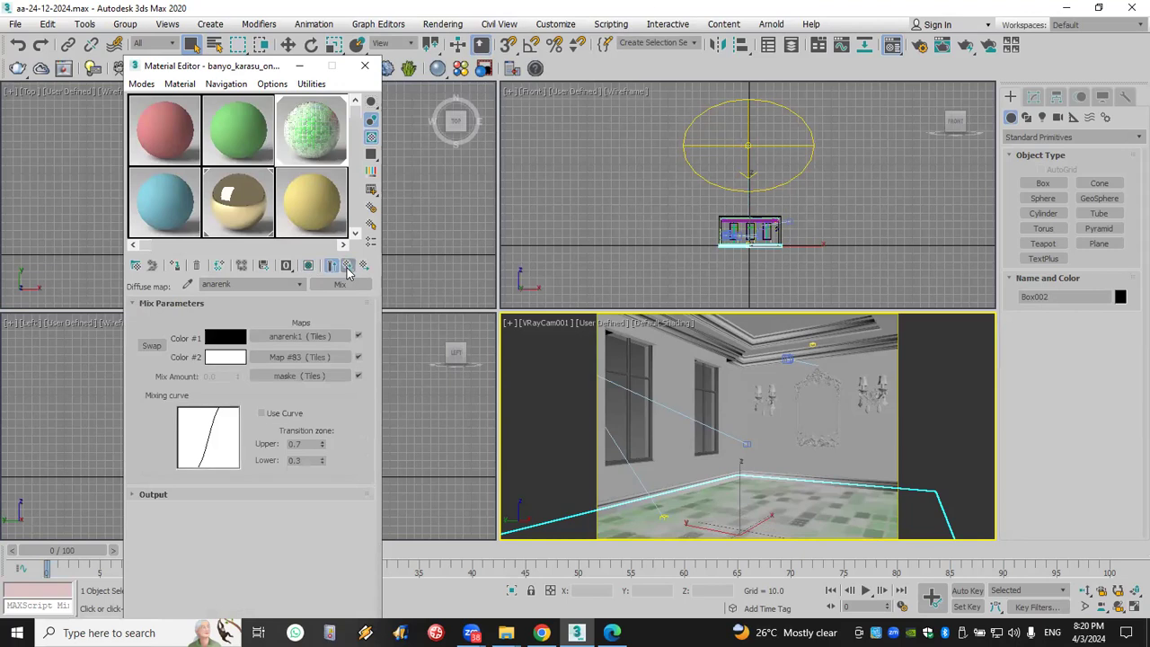
Wrap the diffuse Mix map in a Color Correction map, keeping it as sub-map, set Hue Shift to about -109.4 and close the Material Editor
left_click(341, 285)
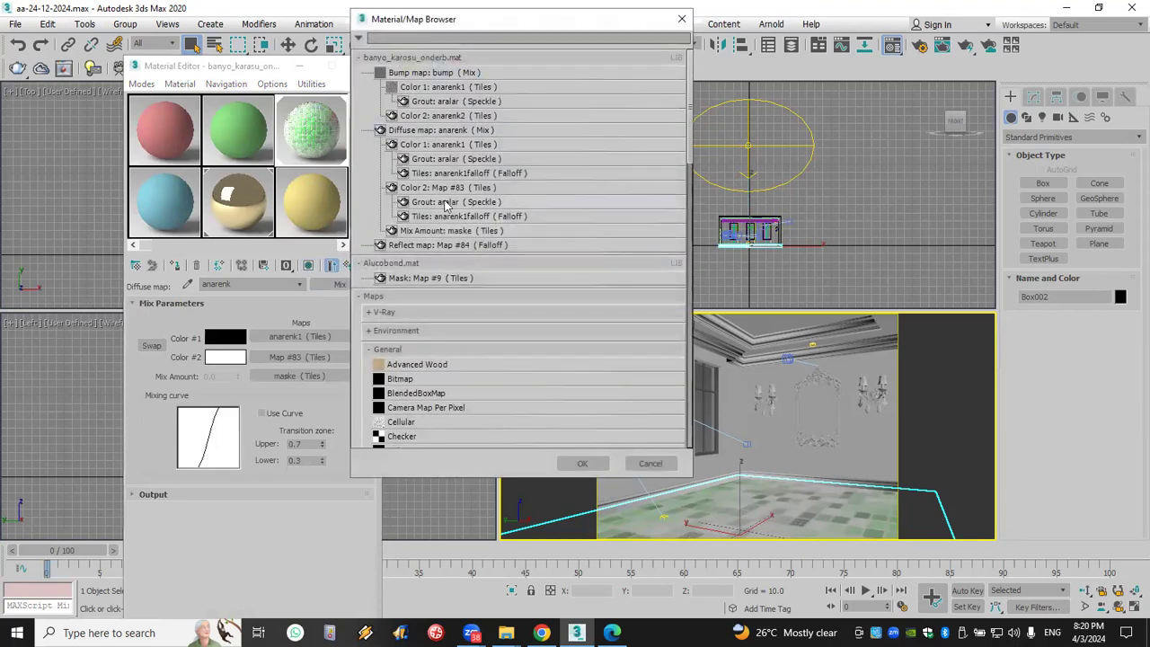
scroll(492, 409, "down", 1)
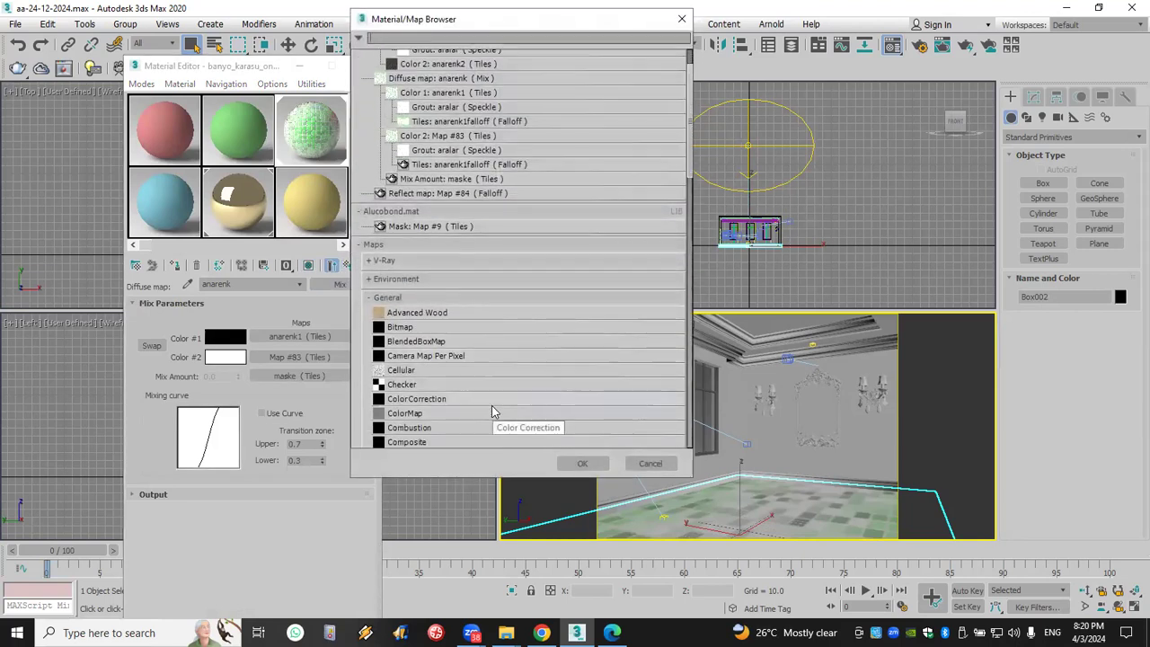
double_click(442, 401)
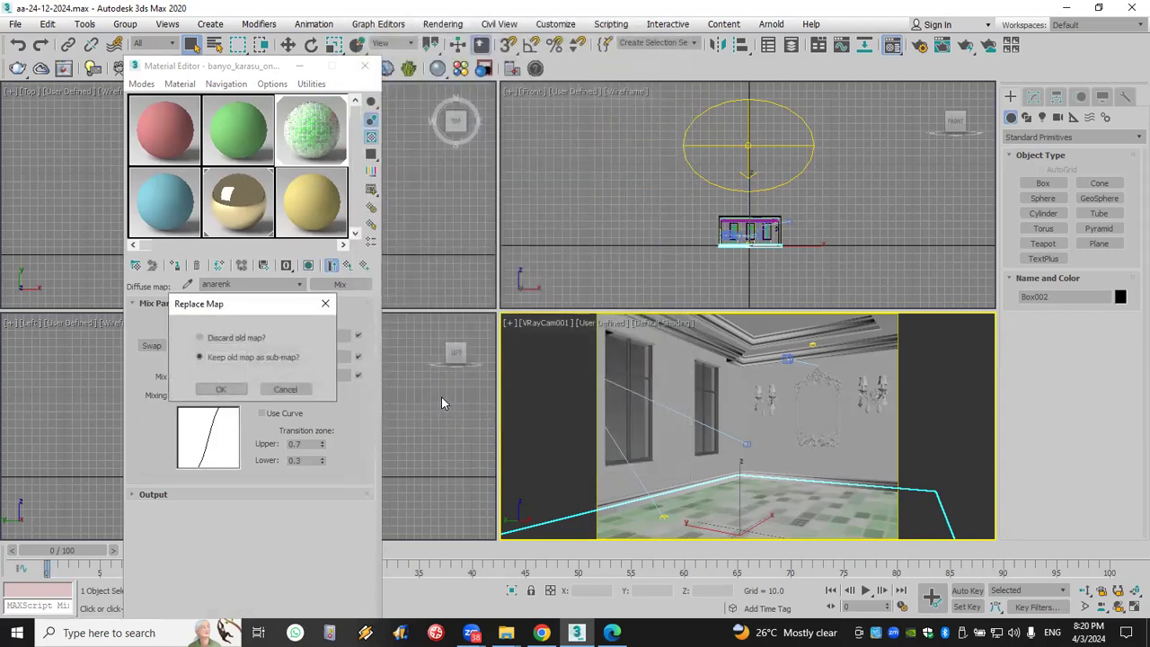
left_click(216, 390)
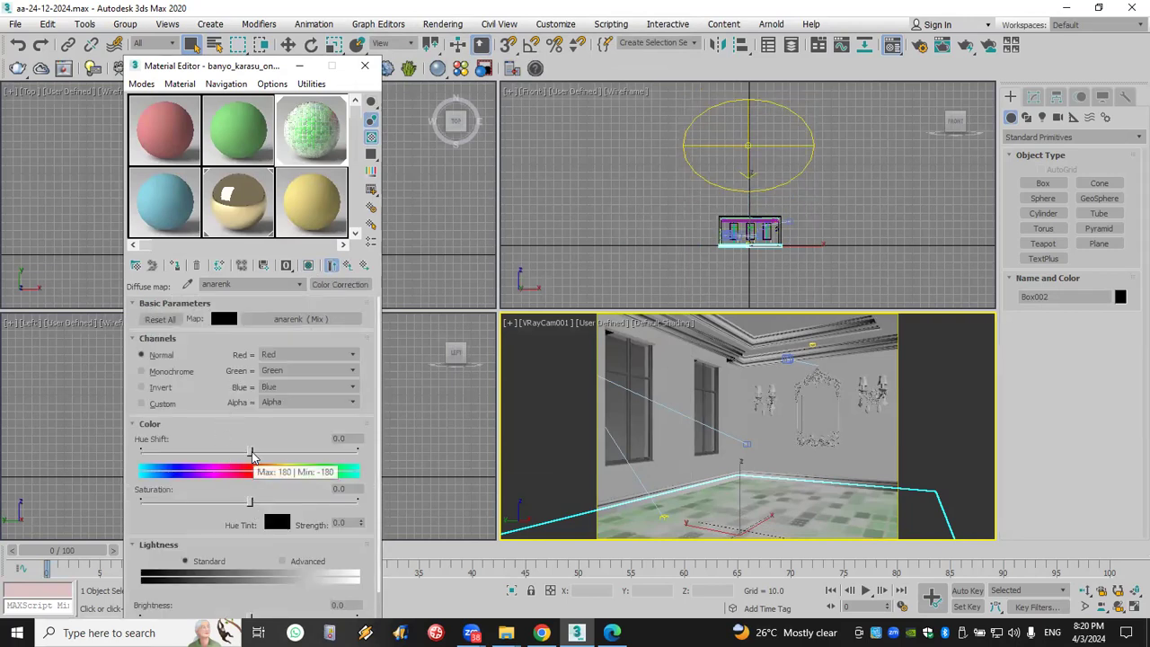
left_click_drag(251, 451, 185, 451)
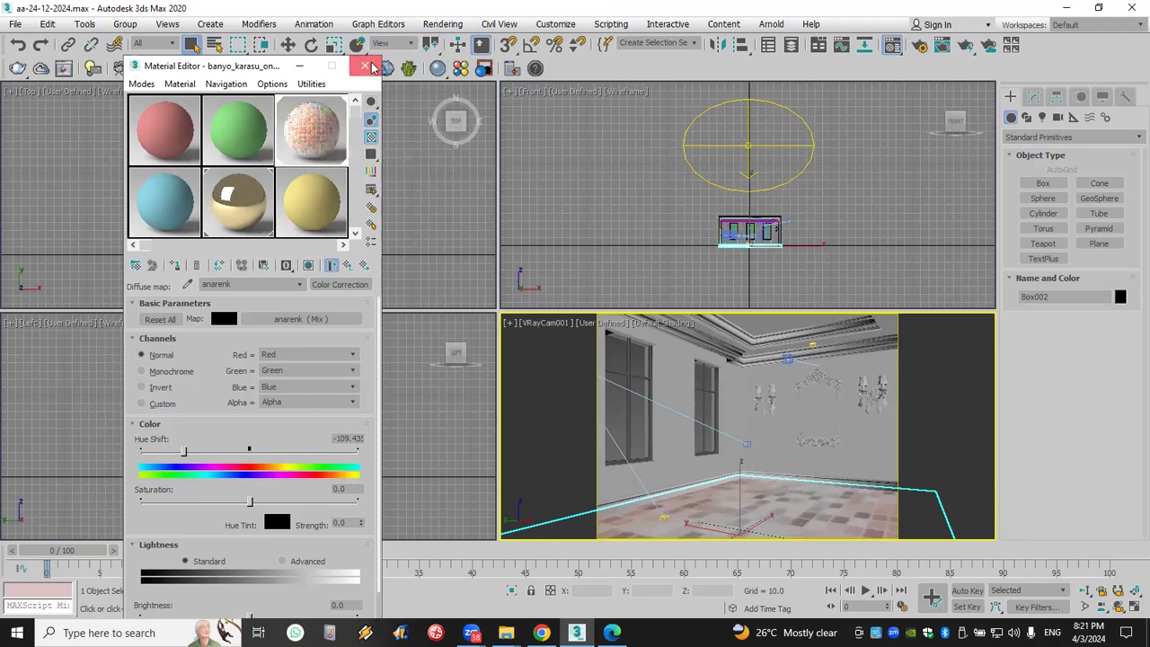
left_click(367, 67)
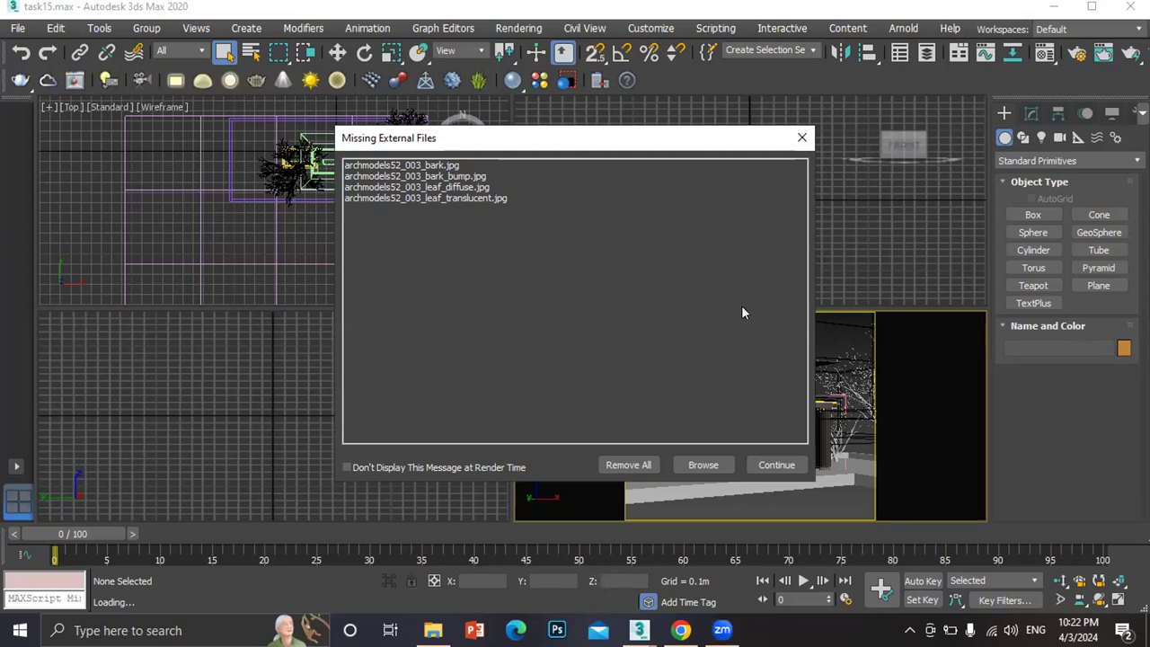
Dismiss the missing external files list in task15.max and select the EVERMOTION ARCHMODELS VOL.66 folder on the desktop
left_click(802, 137)
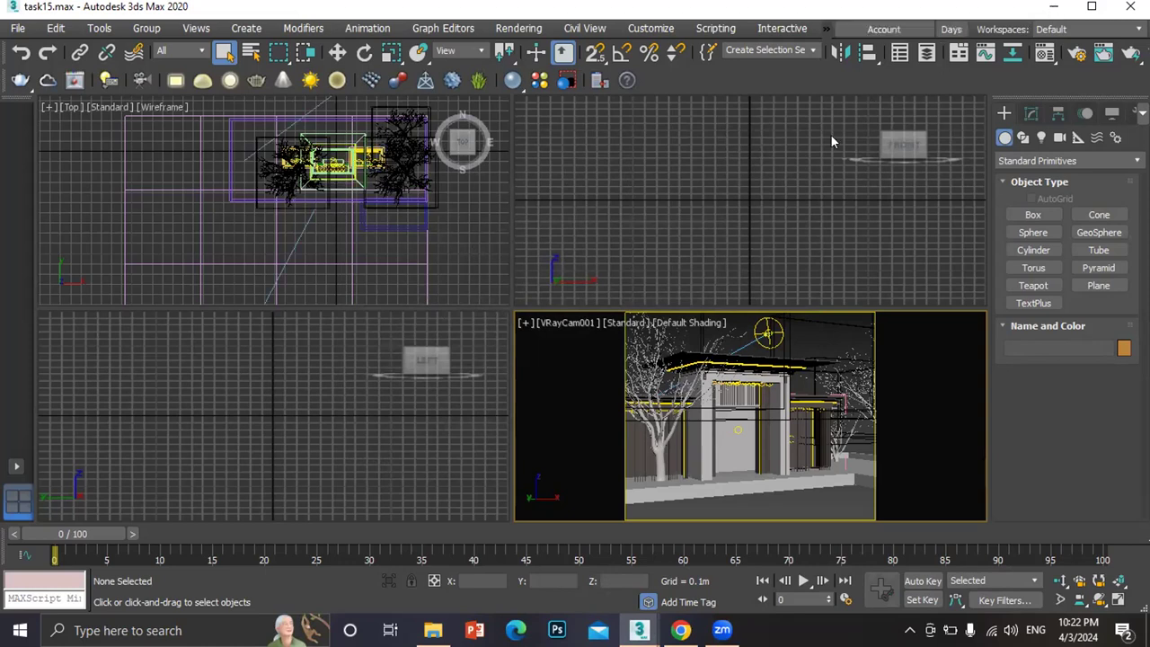
key("super+d")
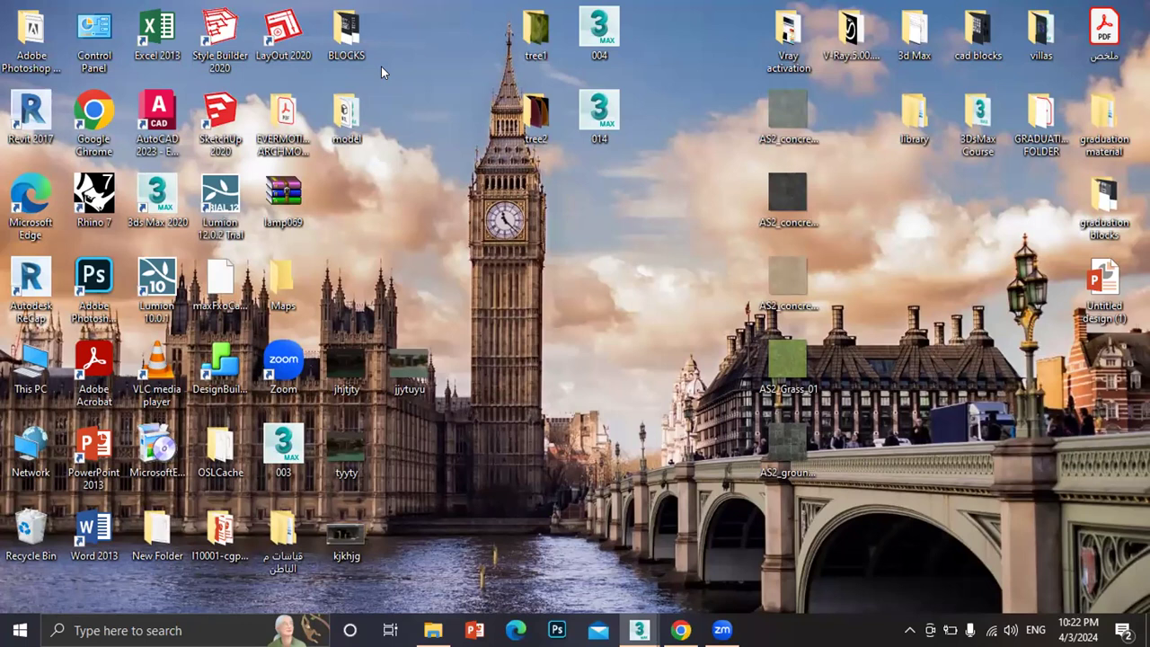
left_click(283, 110)
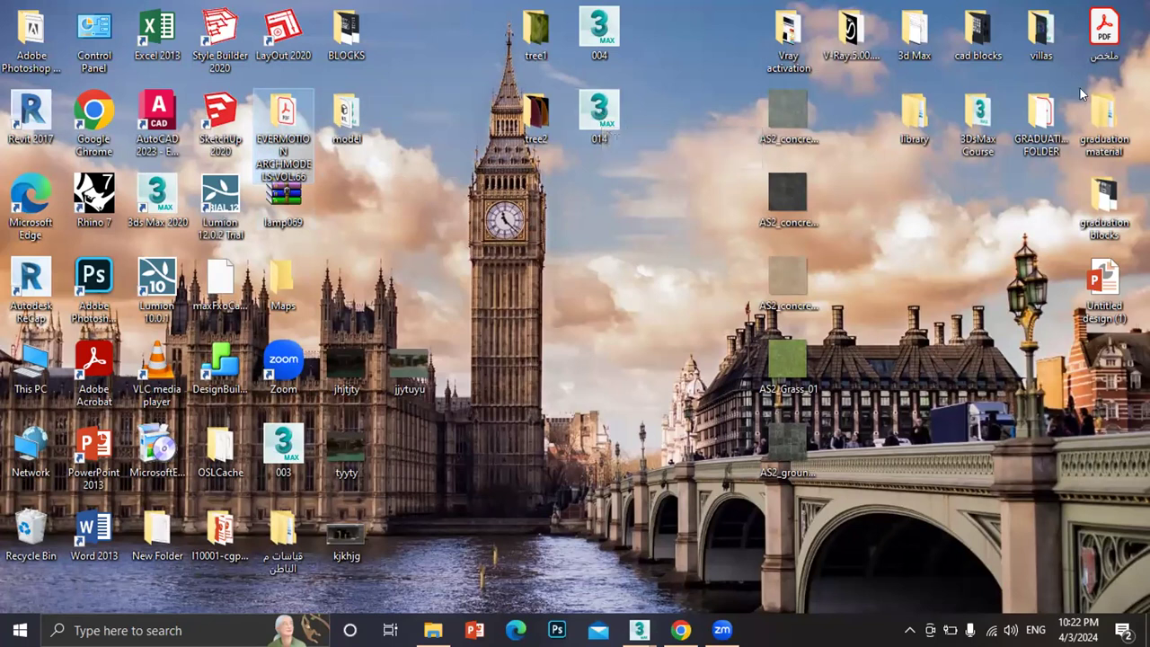
Open the lecture16 folder inside the 3DsMax Course folder
key("super+e")
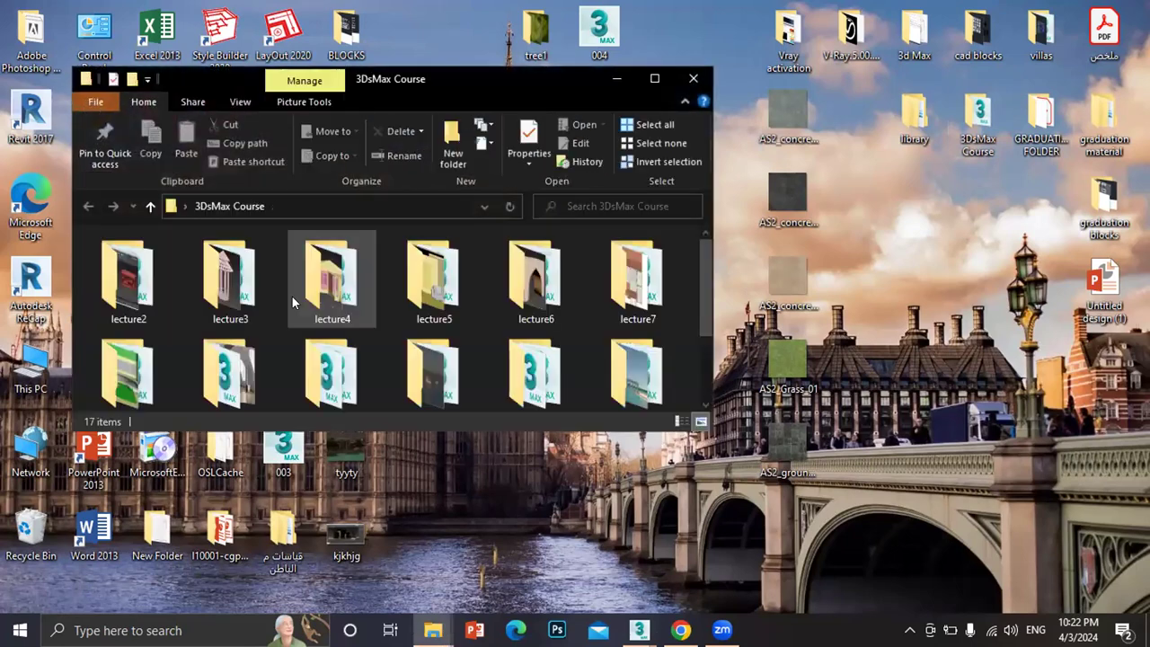
scroll(292, 297, "down", 3)
double_click(329, 355)
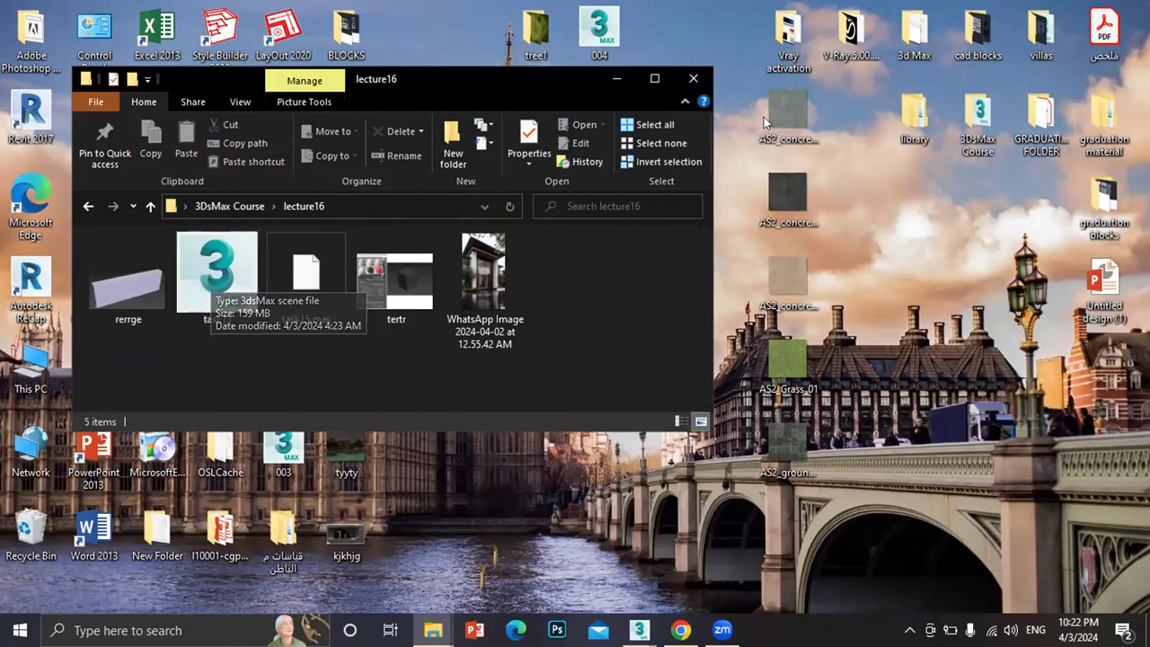
Open the ArchModels folder inside folder 7 of the desktop library folder
double_click(917, 114)
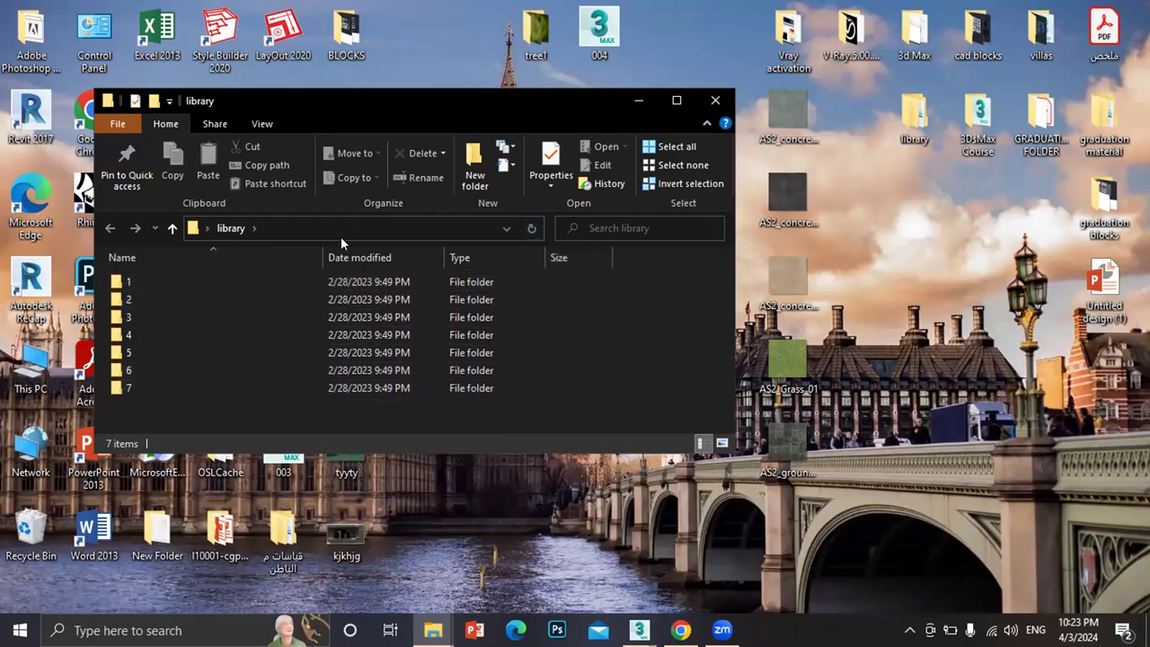
double_click(126, 390)
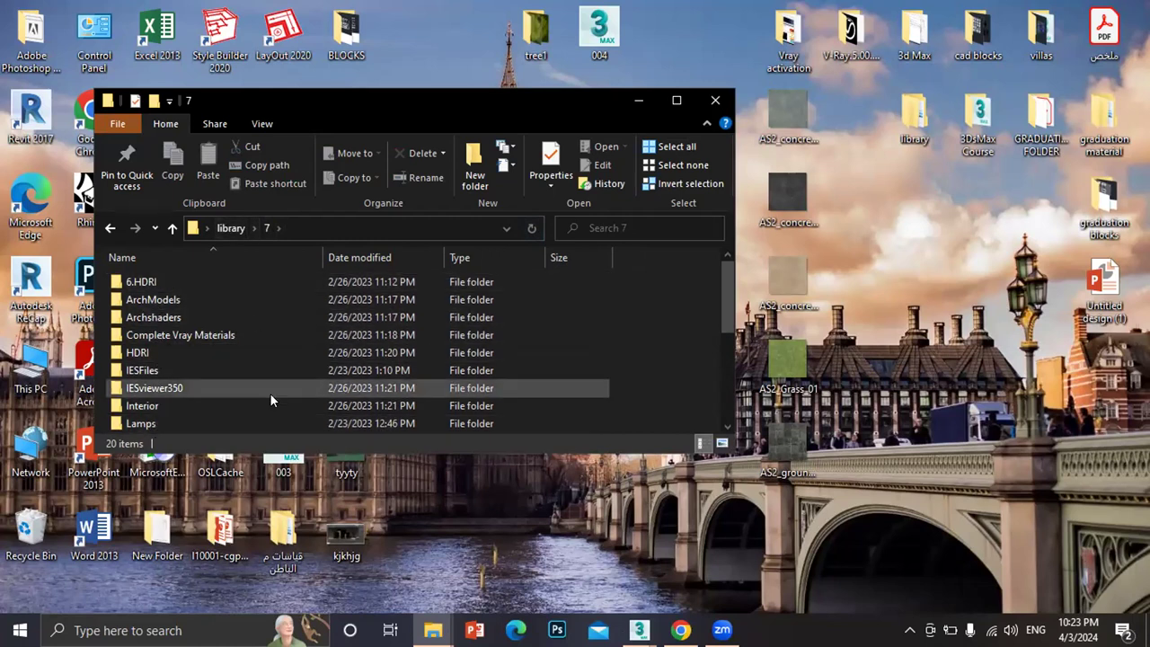
double_click(173, 300)
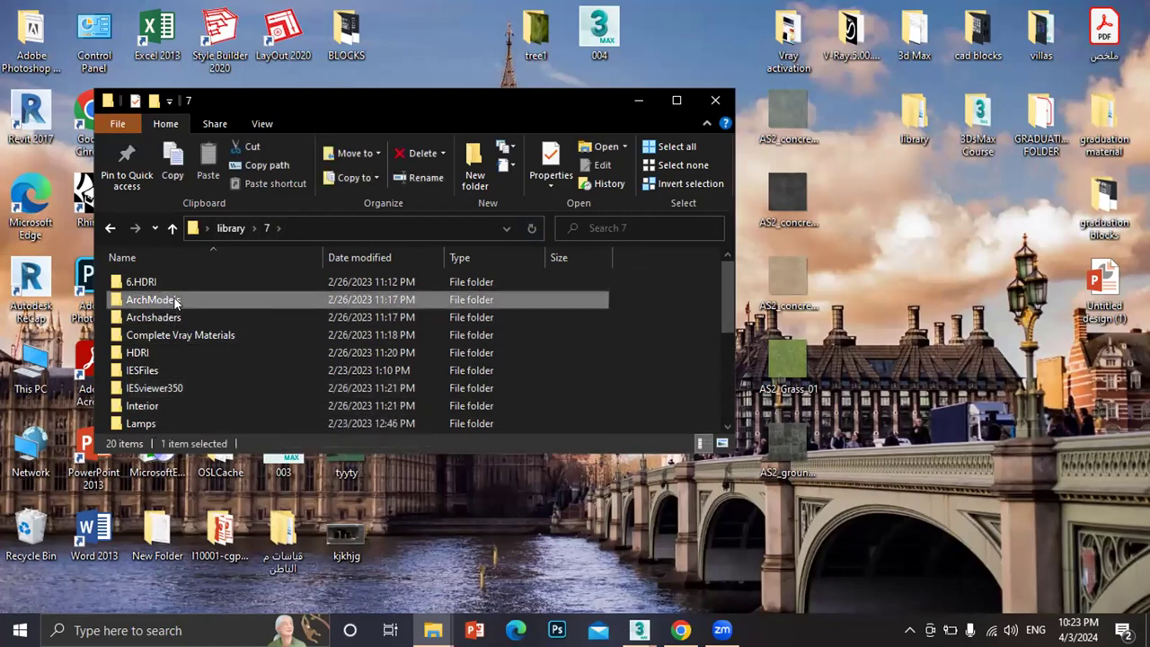
Find the Archmodels vol.052 archive, open it in WinRAR, dismiss the licence reminder and enter its inner folder
scroll(185, 323, "down", 3)
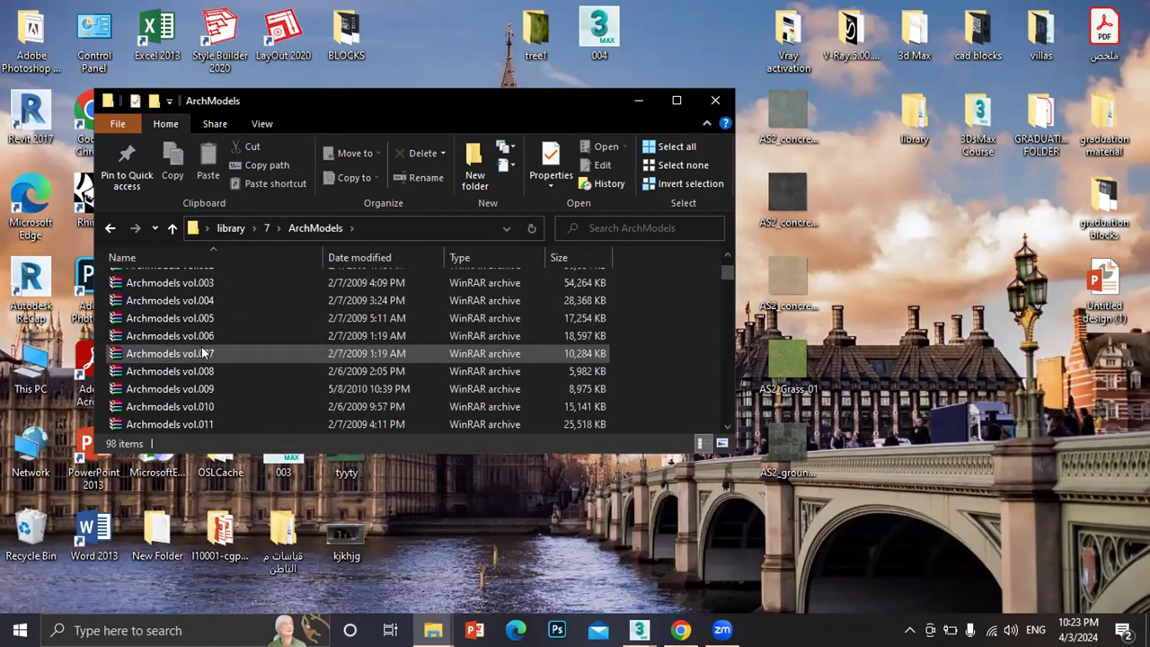
scroll(203, 353, "down", 20)
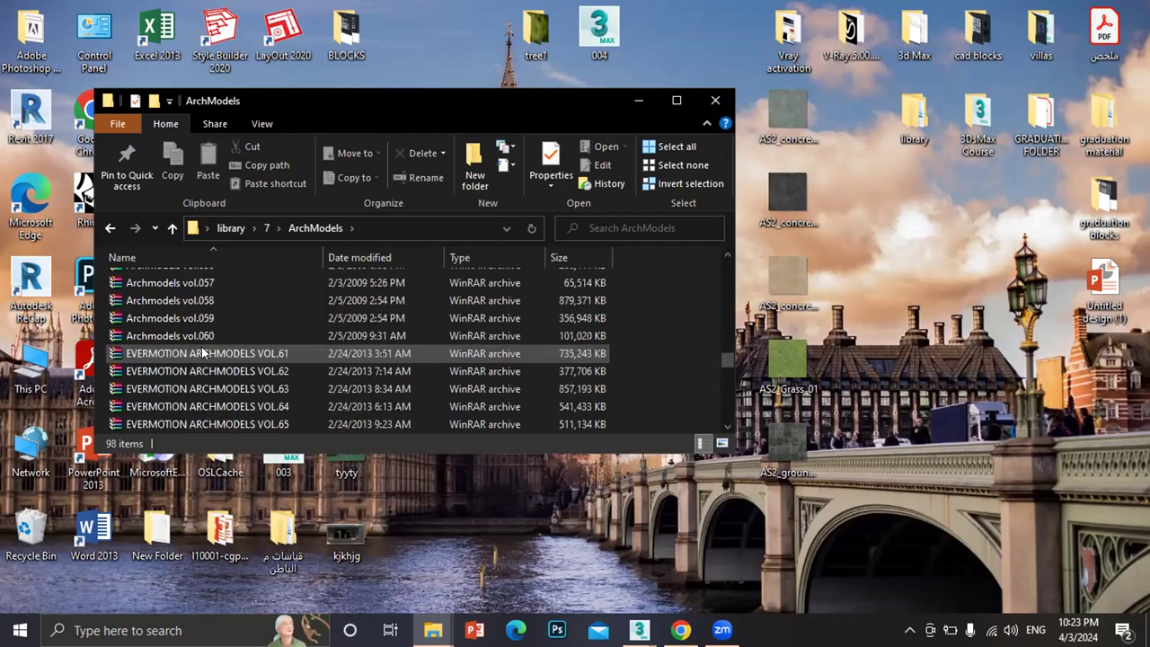
scroll(203, 352, "up", 4)
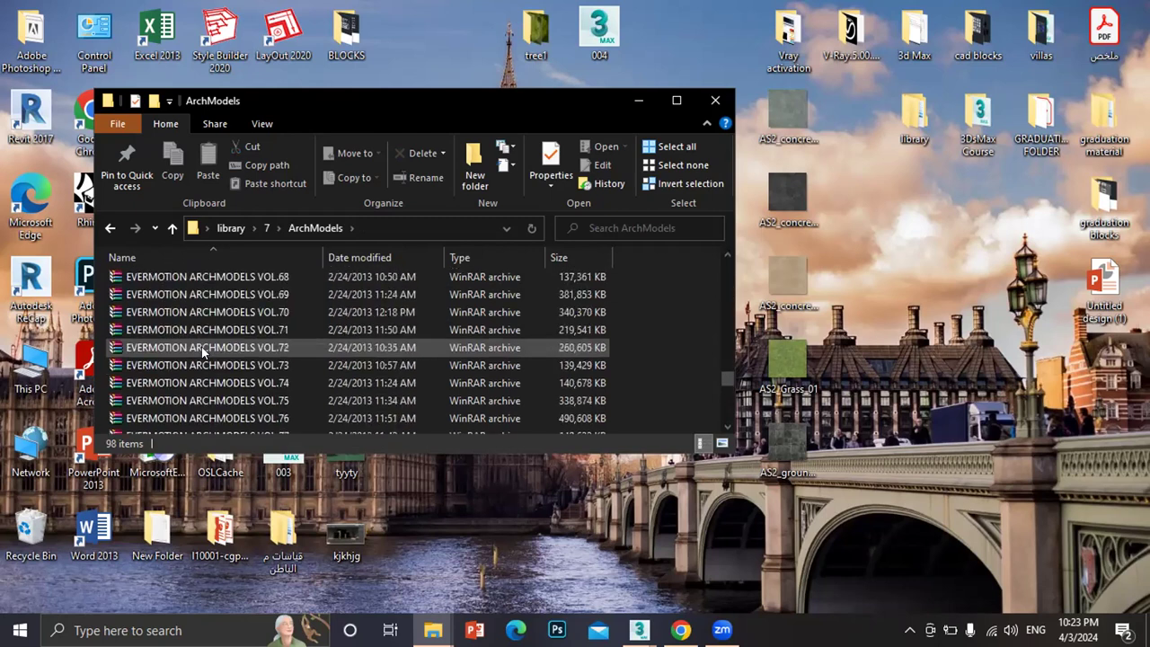
scroll(203, 353, "up", 2)
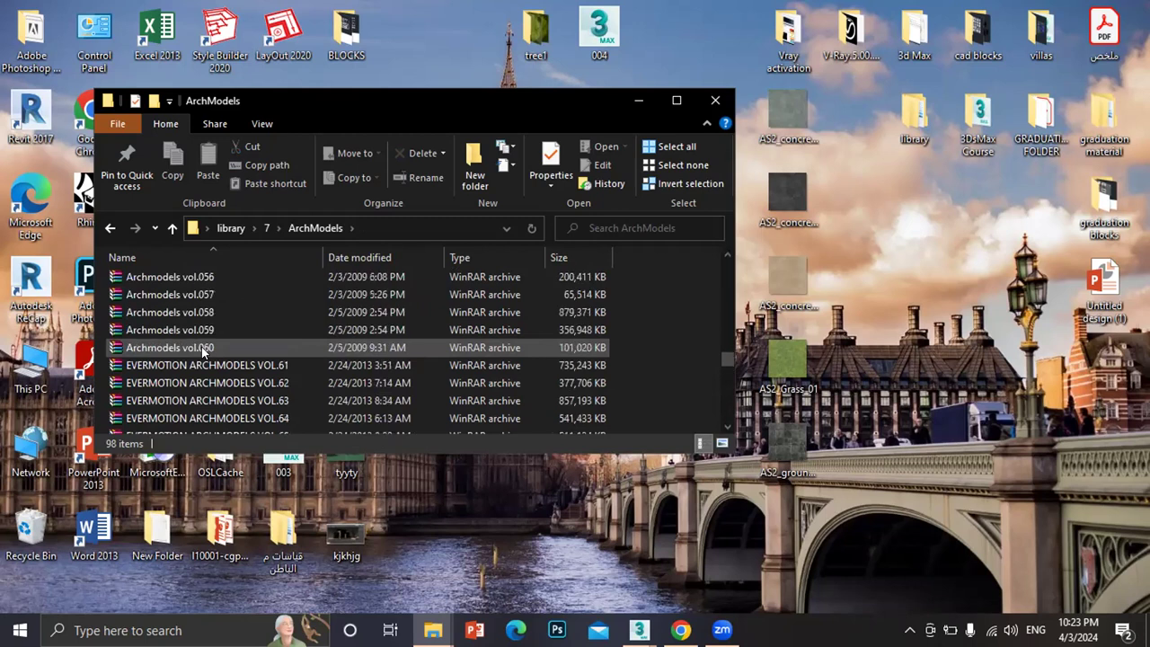
scroll(203, 353, "up", 1)
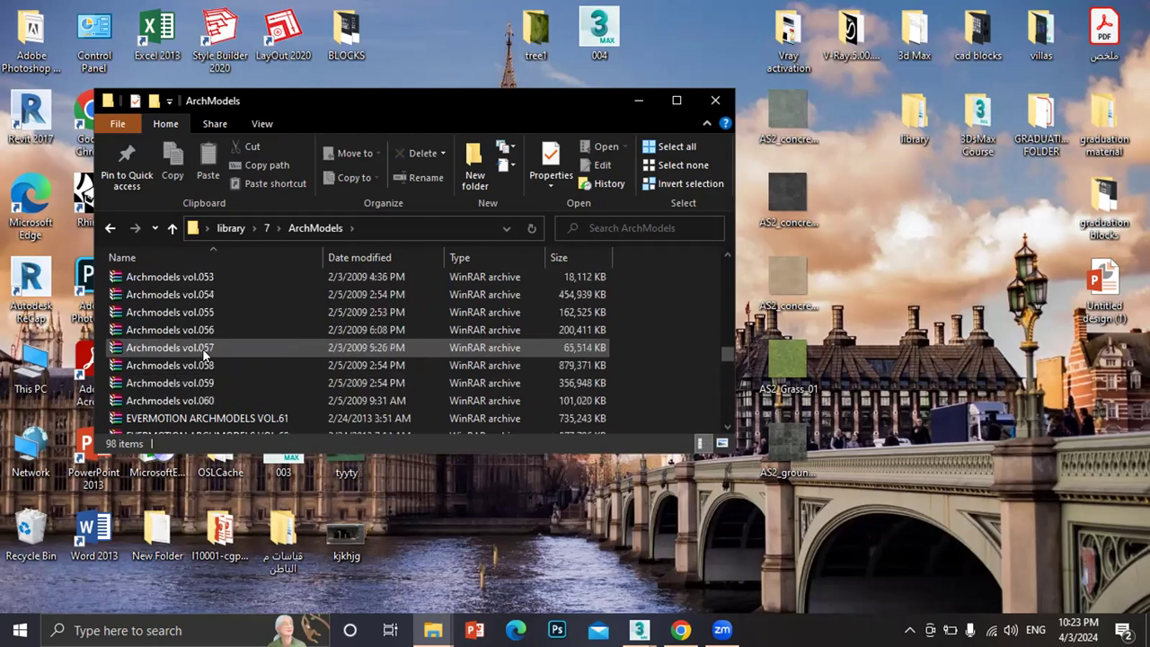
scroll(203, 354, "up", 1)
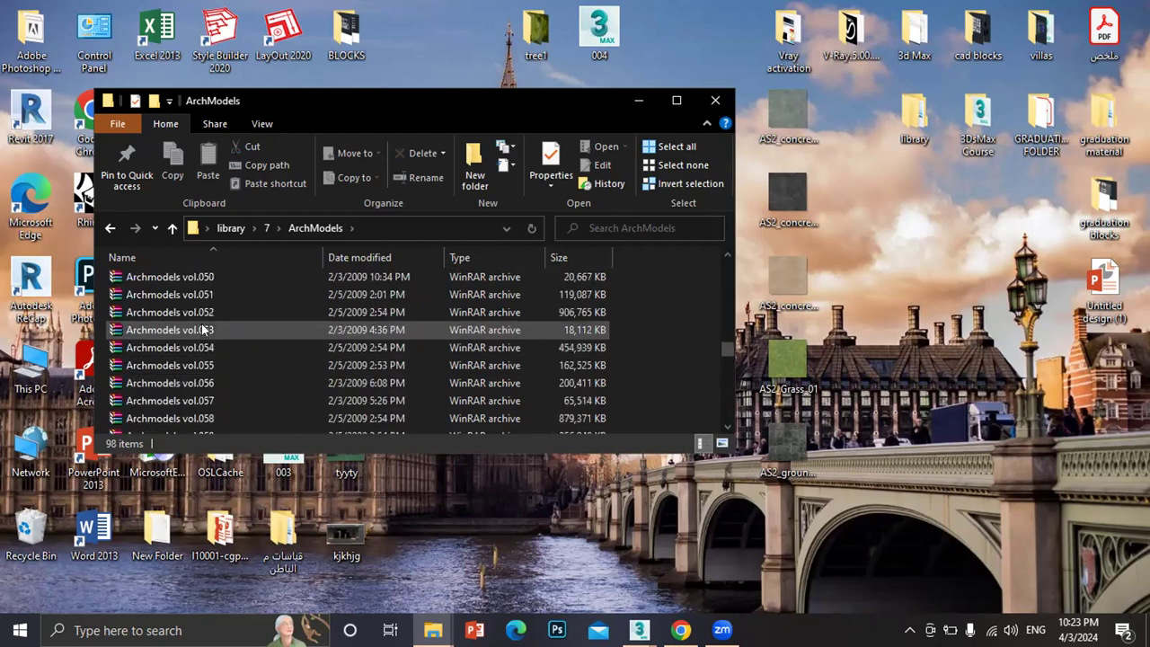
left_click(200, 313)
double_click(199, 313)
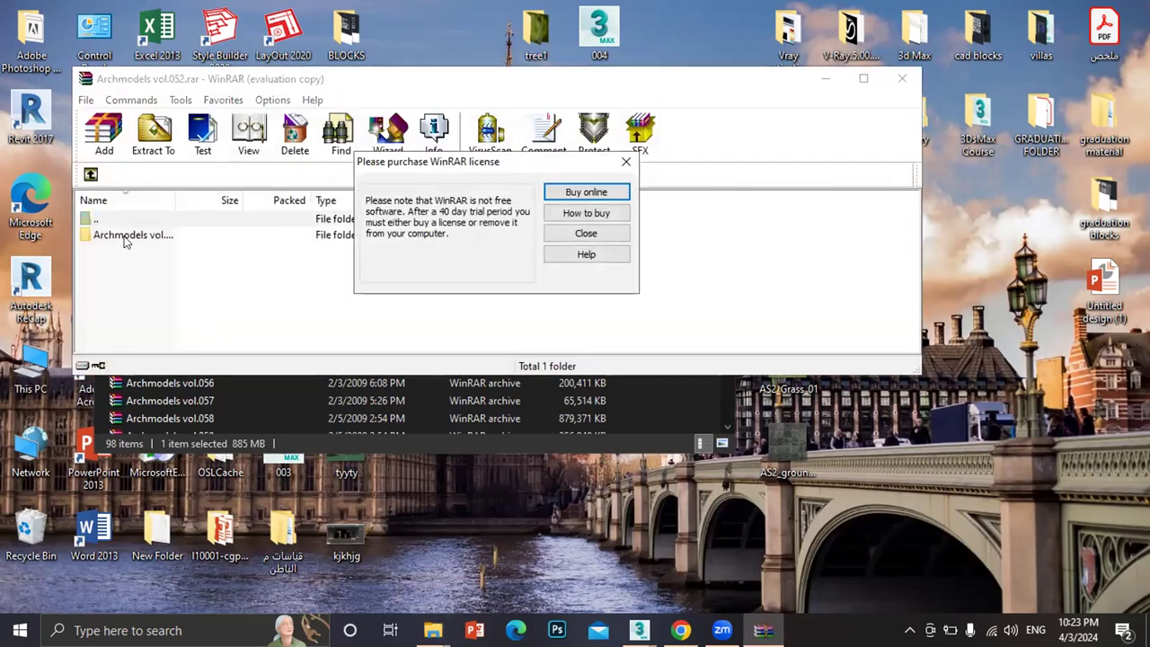
left_click(551, 234)
double_click(151, 235)
left_click(120, 236)
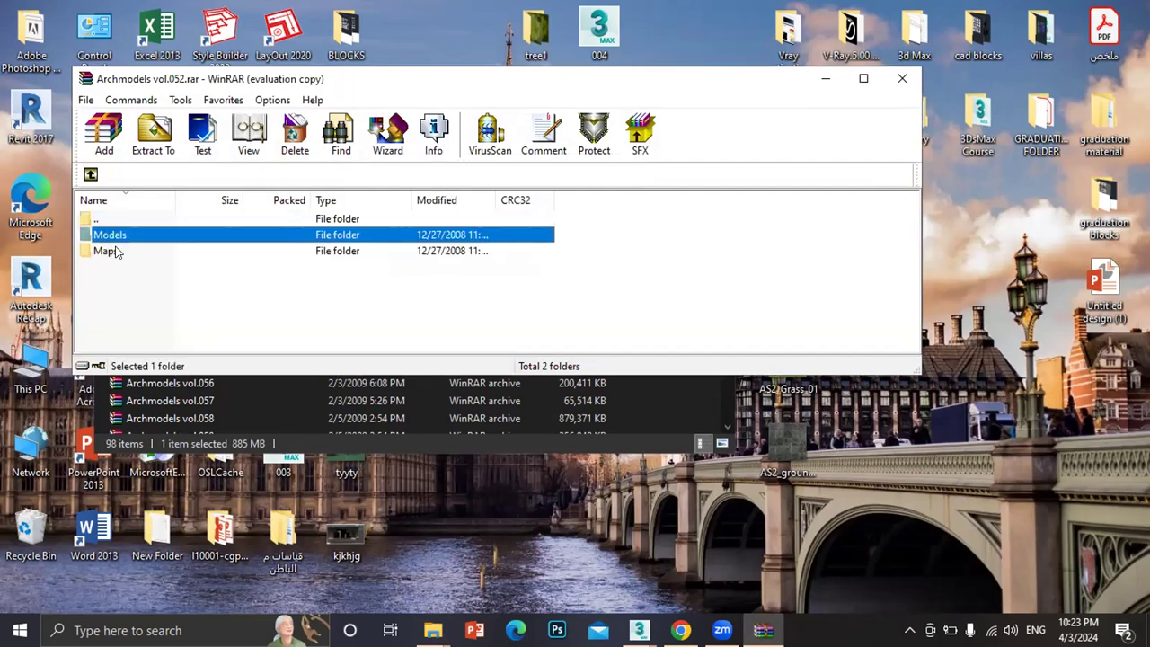
Extract the archive's Maps folder into a newly created desktop folder, and close the archive and the ArchModels window
left_click(118, 252)
left_click(153, 139)
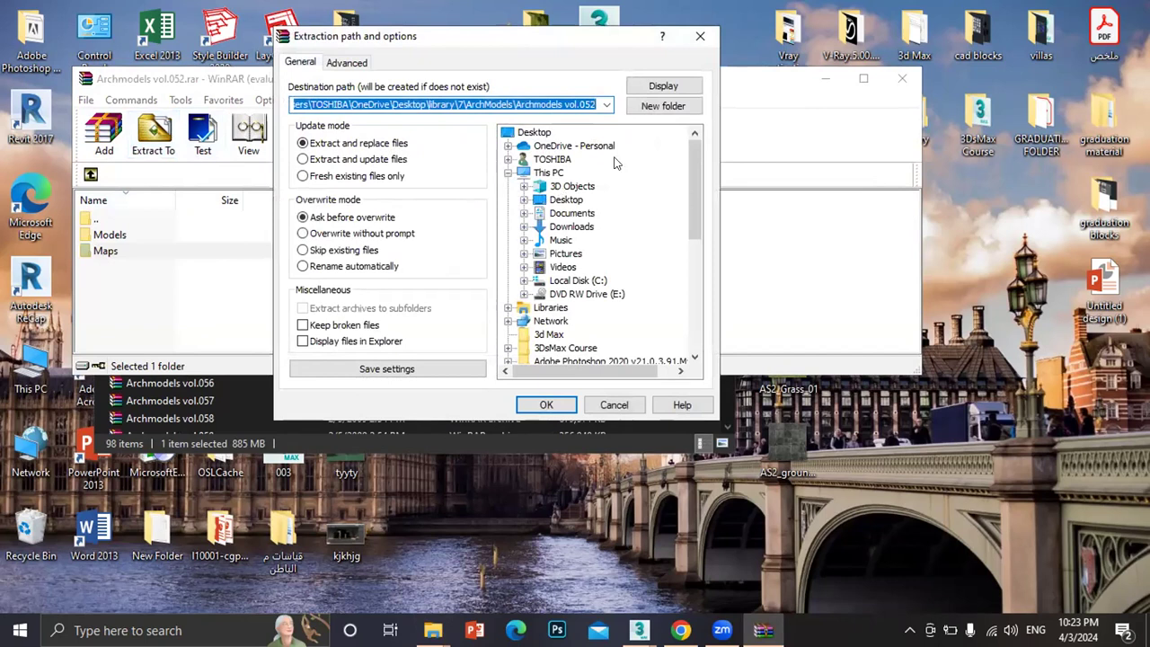
left_click(534, 132)
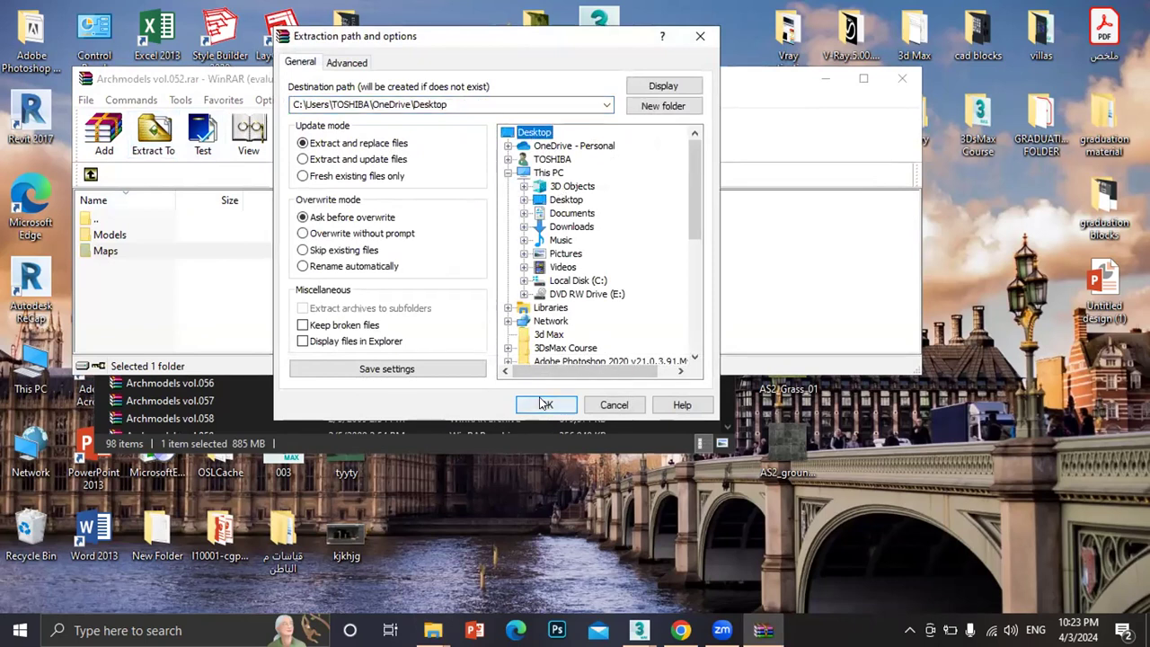
left_click(643, 106)
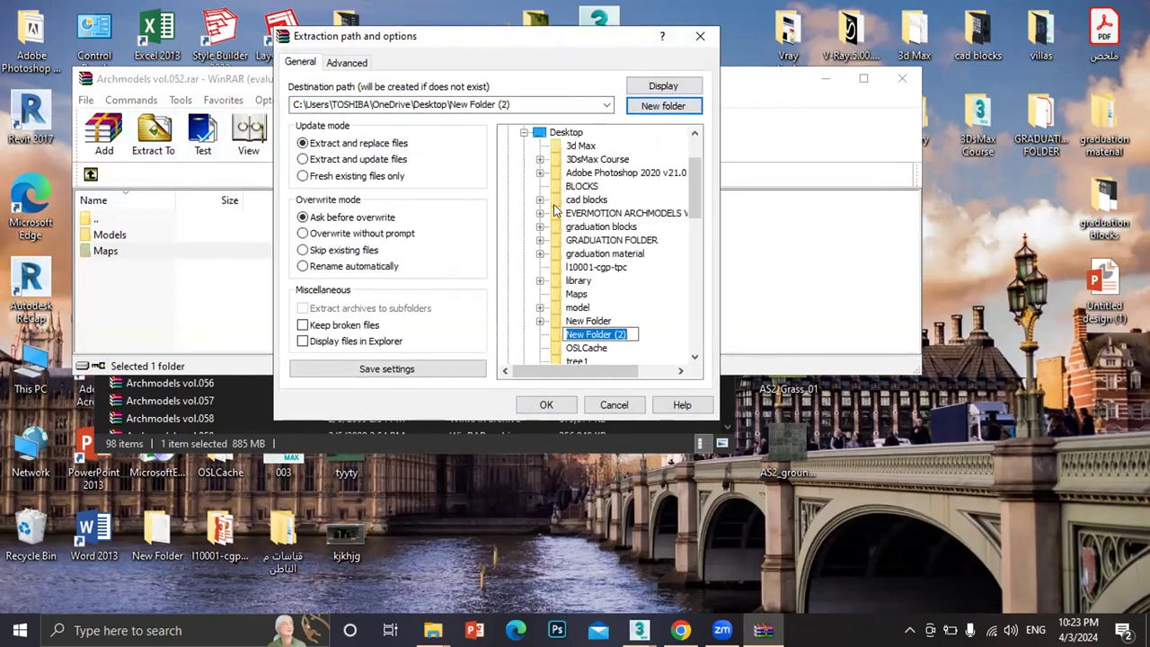
left_click(554, 336)
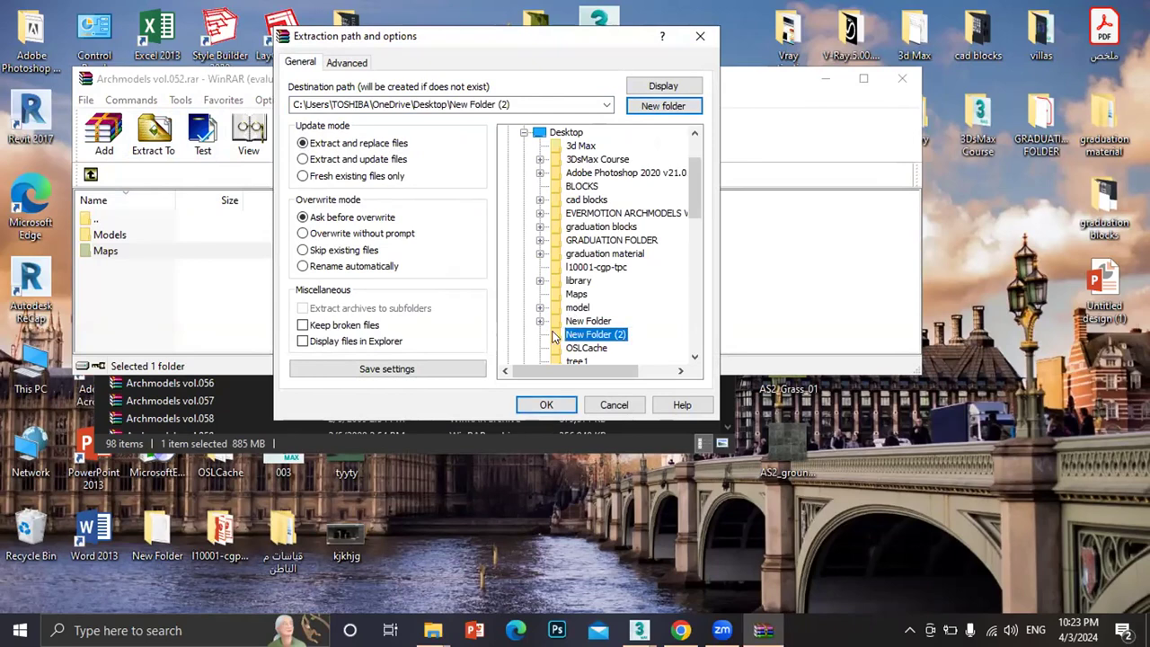
left_click(556, 401)
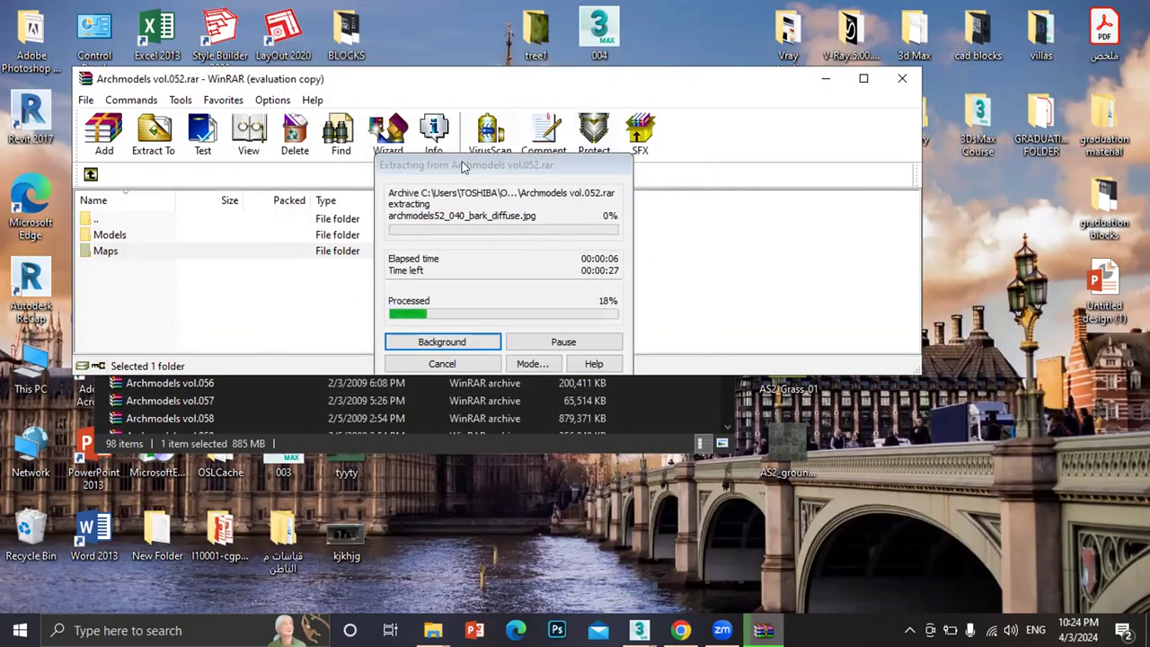
left_click_drag(462, 166, 576, 222)
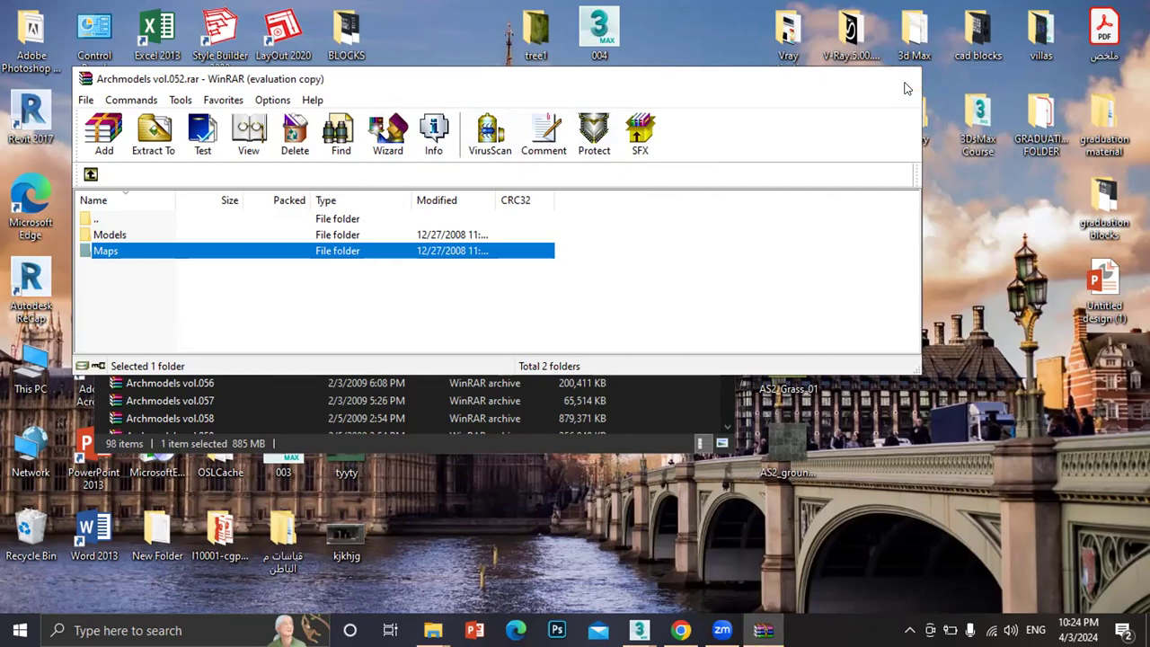
left_click(908, 85)
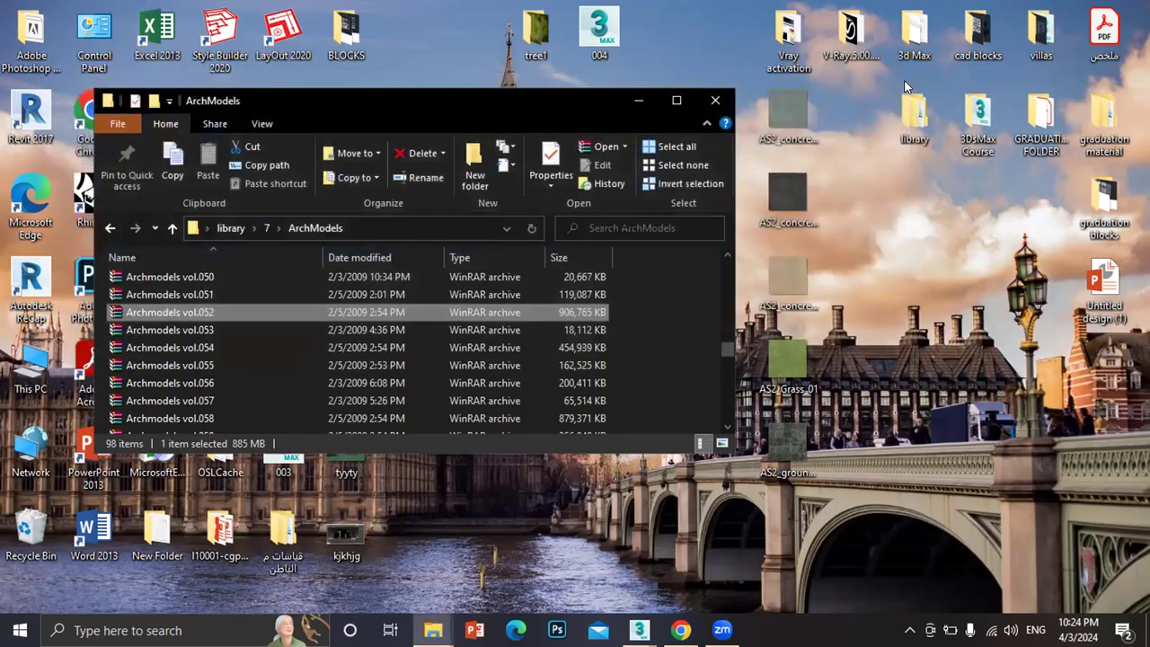
left_click(715, 100)
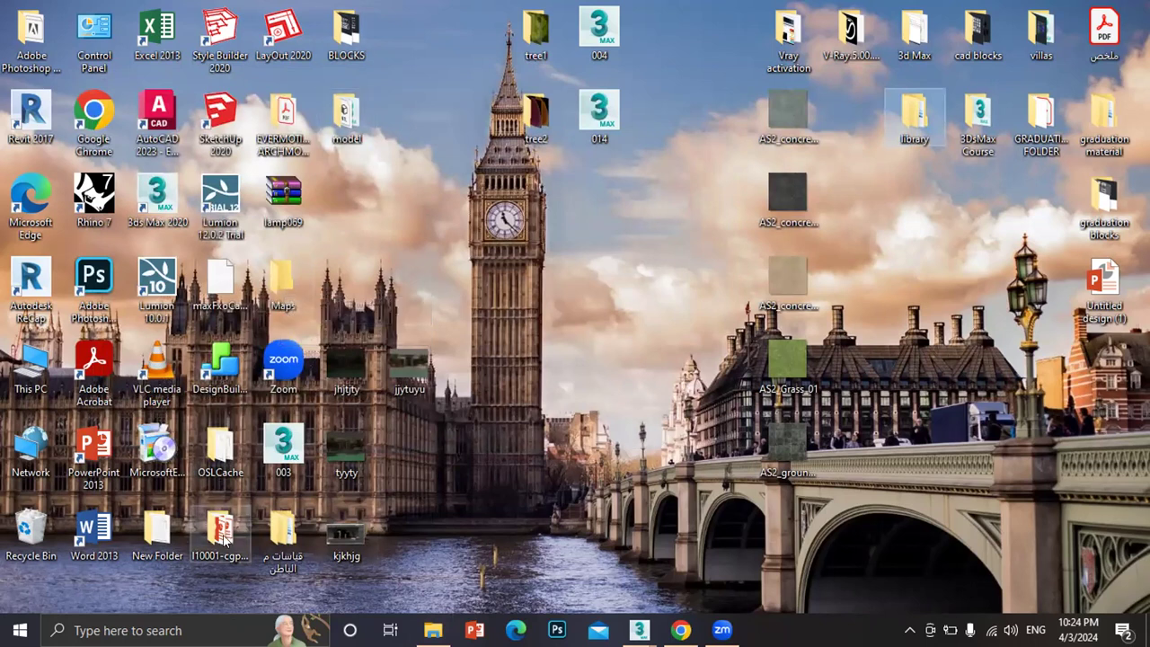
Check the desktop's New Folder and Maps folders for the extracted textures, closing each one
double_click(160, 538)
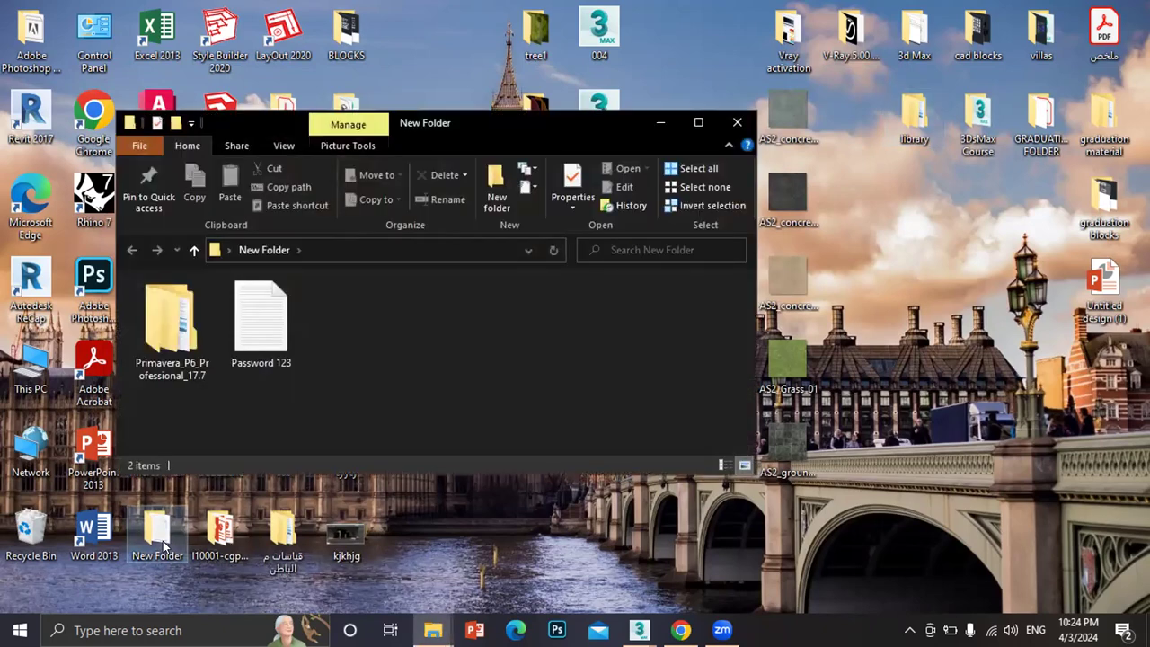
left_click(733, 116)
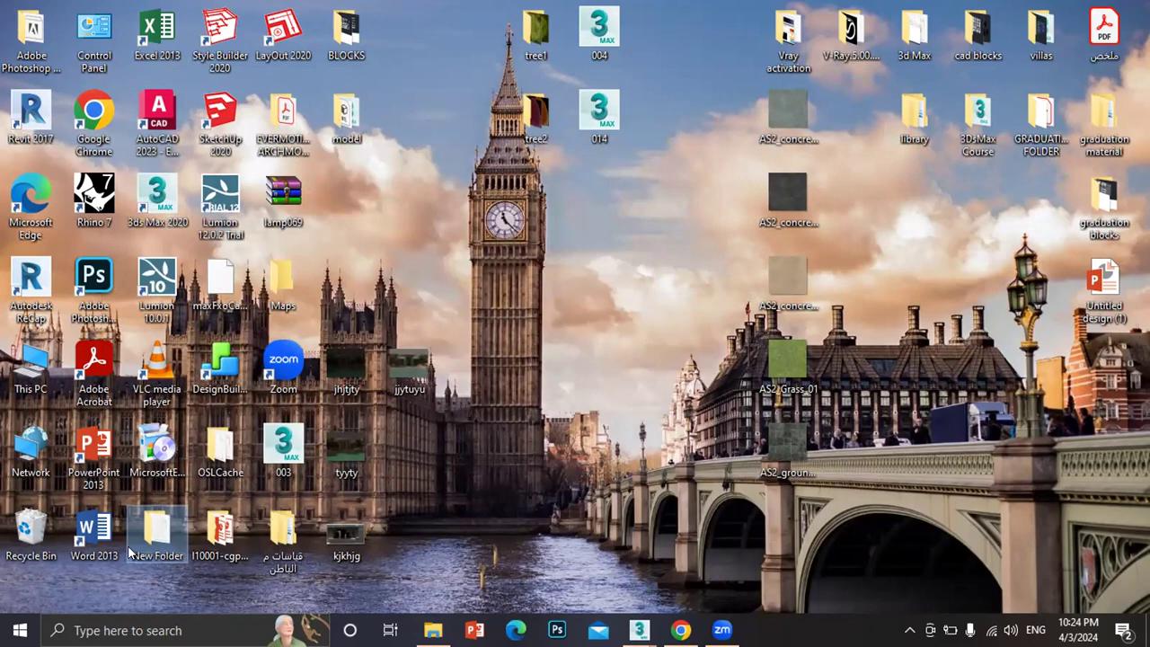
mouse_move(130, 550)
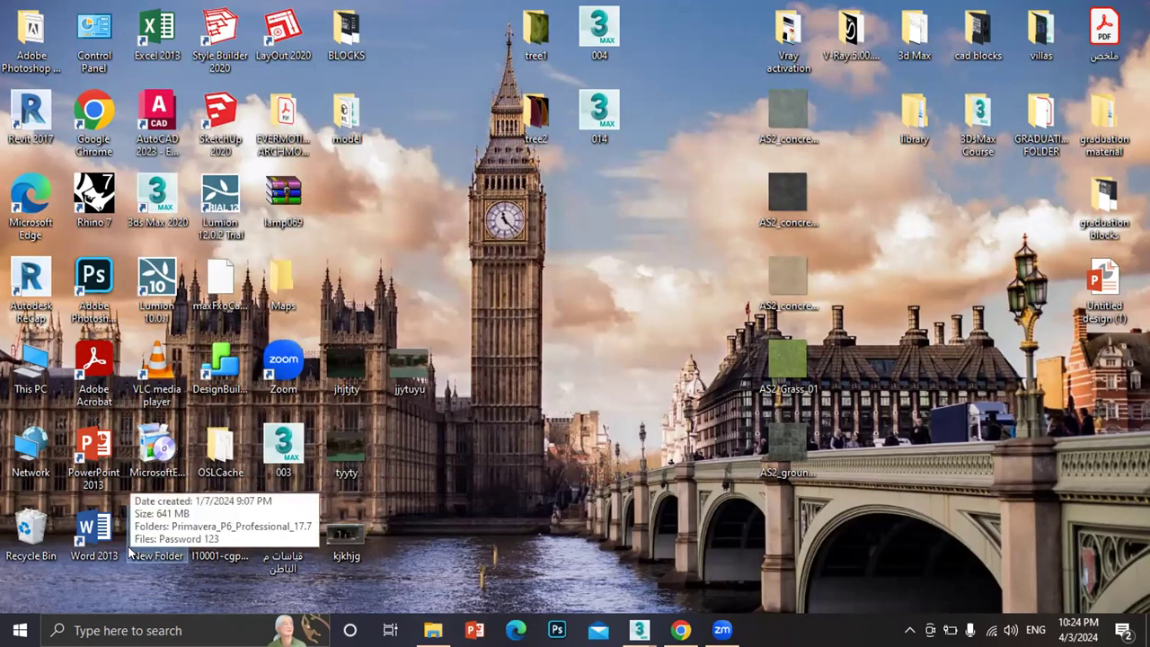
double_click(279, 278)
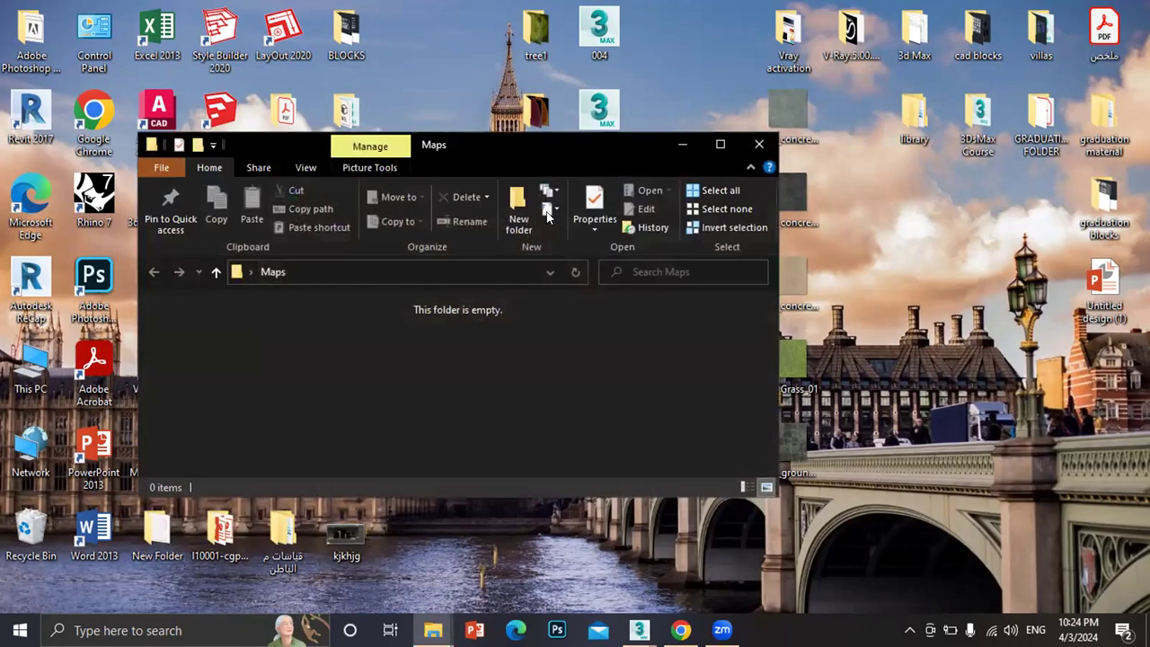
left_click(759, 144)
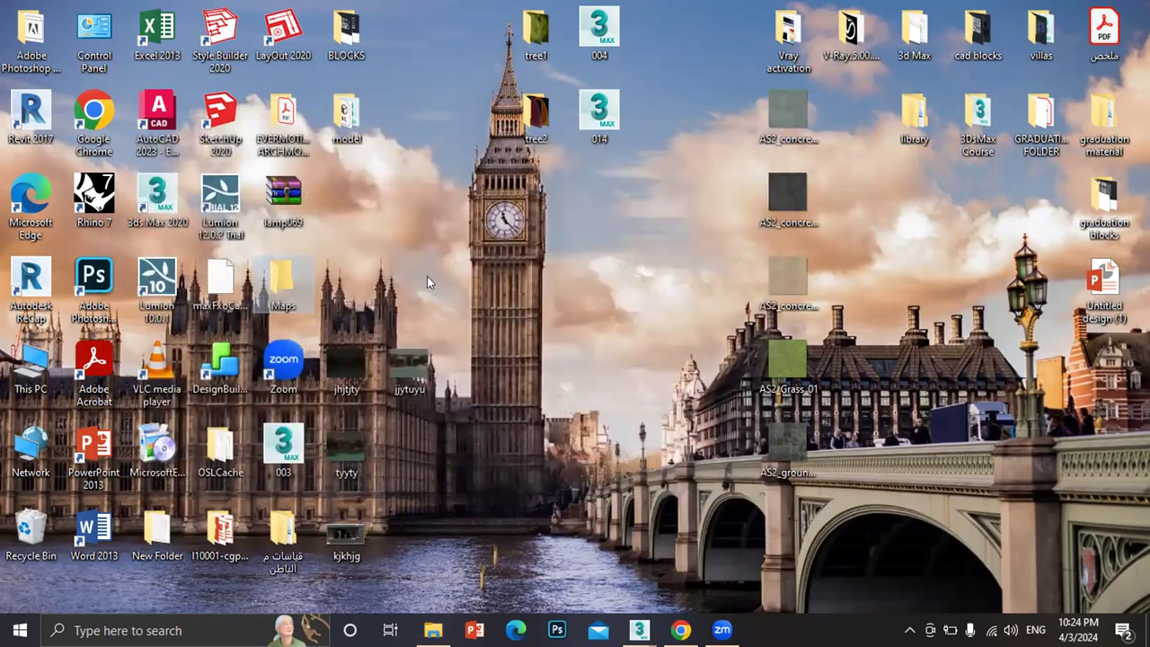
Refresh the desktop, inspect the extracted textures in the Maps subfolder of New Folder (2), and close the window
right_click(431, 279)
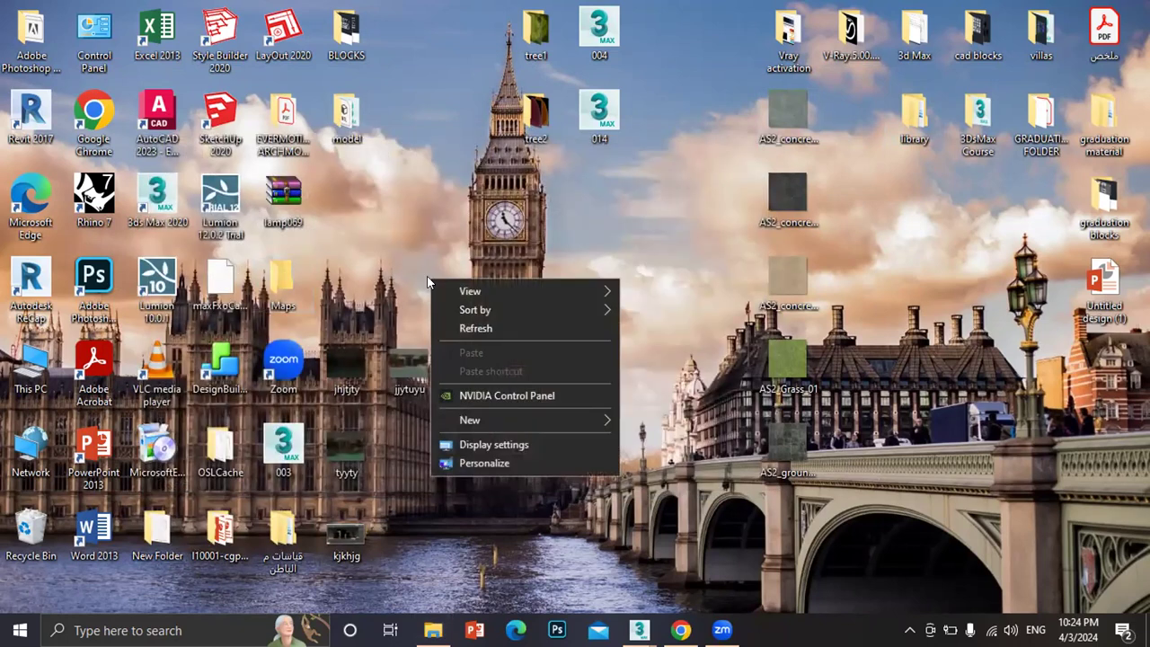
left_click(474, 328)
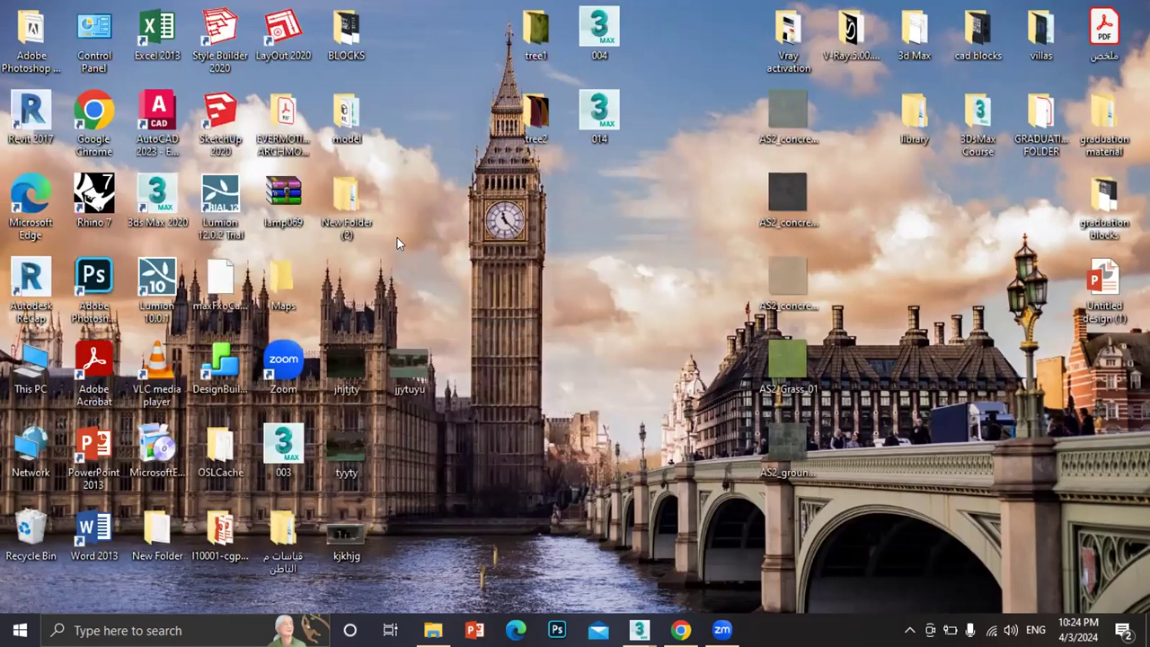
double_click(364, 203)
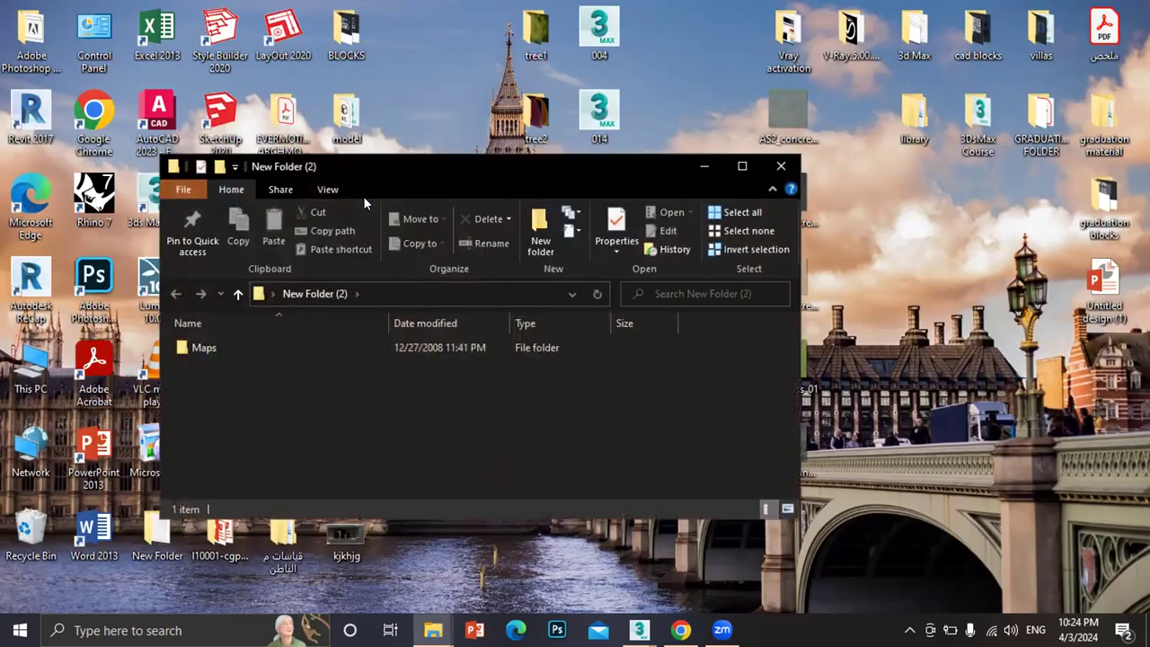
double_click(206, 342)
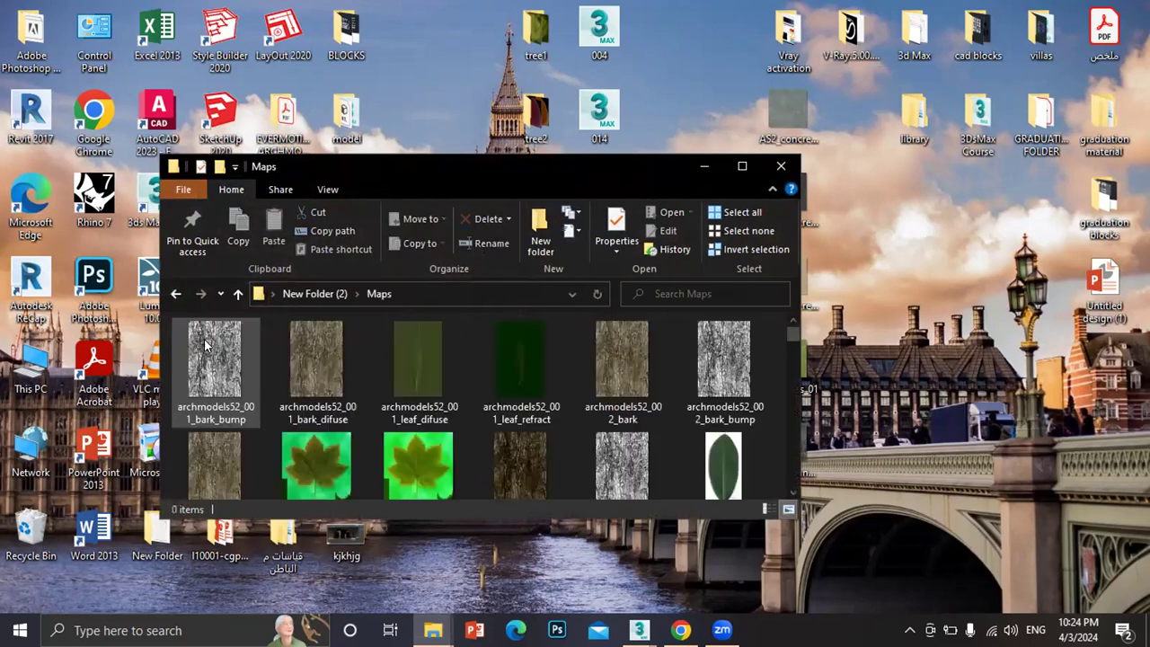
left_click(175, 293)
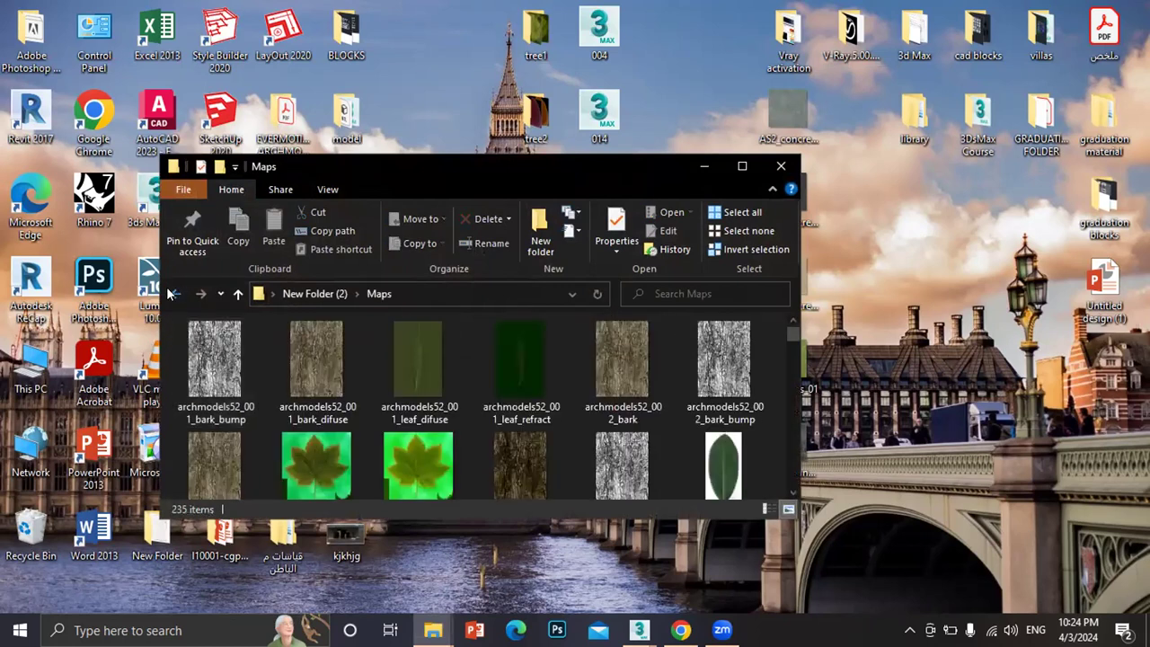
left_click(780, 166)
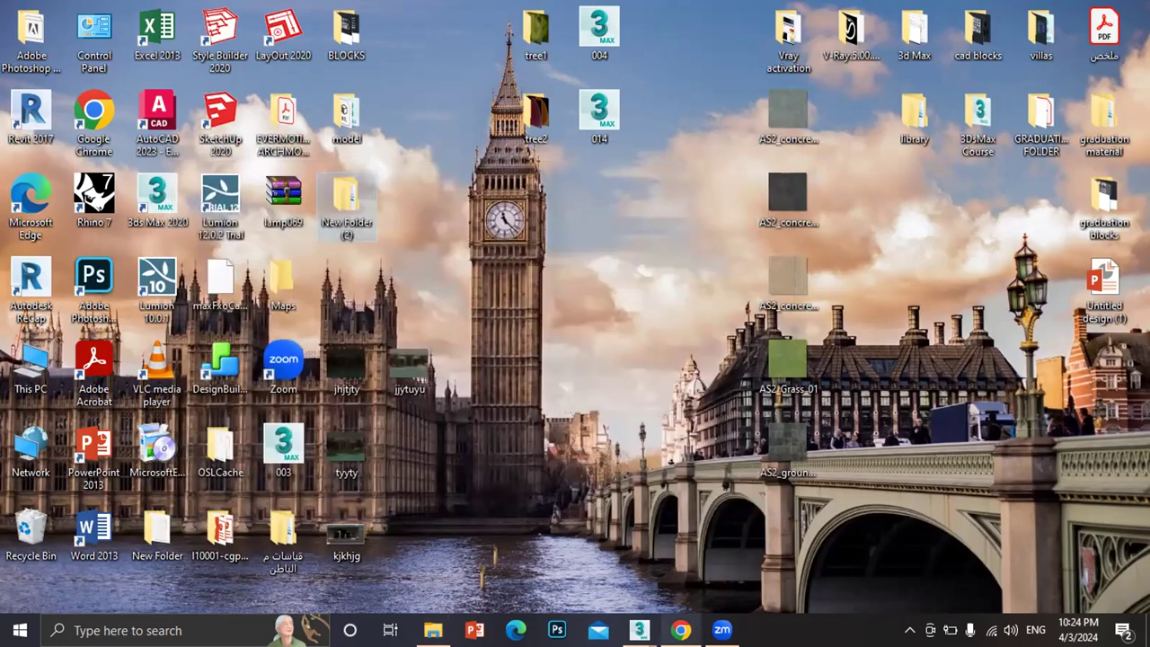
Switch to 3ds Max and reopen task15.max from the recent files
mouse_move(644, 620)
left_click(705, 570)
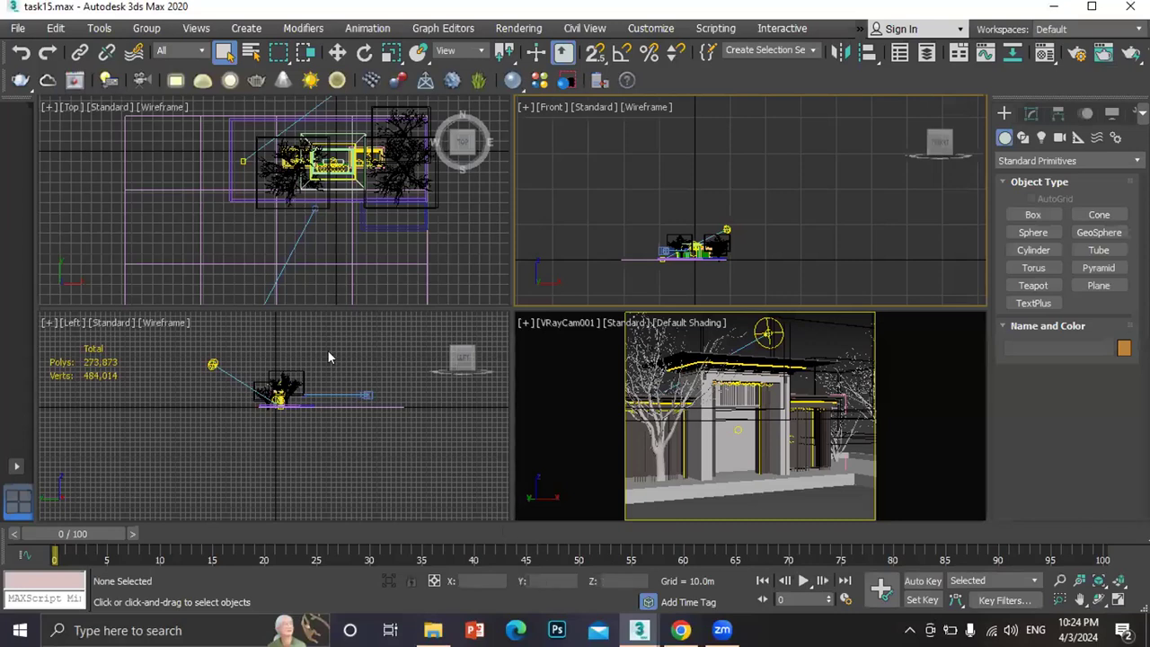
left_click(17, 28)
mouse_move(47, 117)
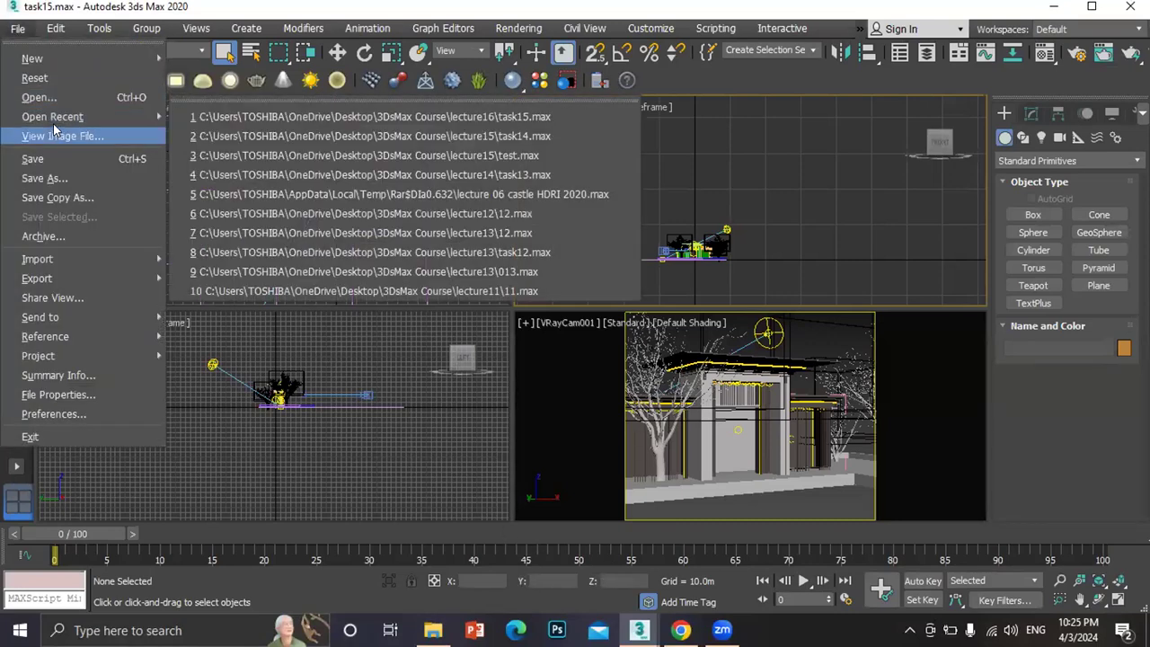
left_click(212, 118)
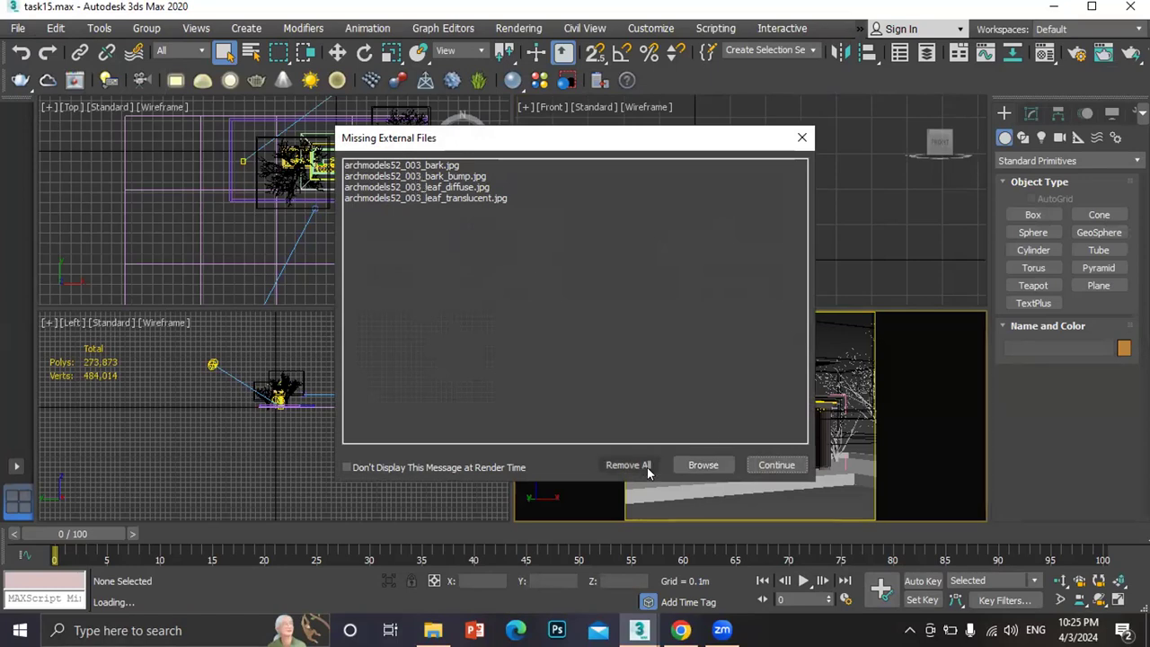
Add the desktop folder New Folder (2)\Maps to the external file paths and continue loading the scene
left_click(701, 464)
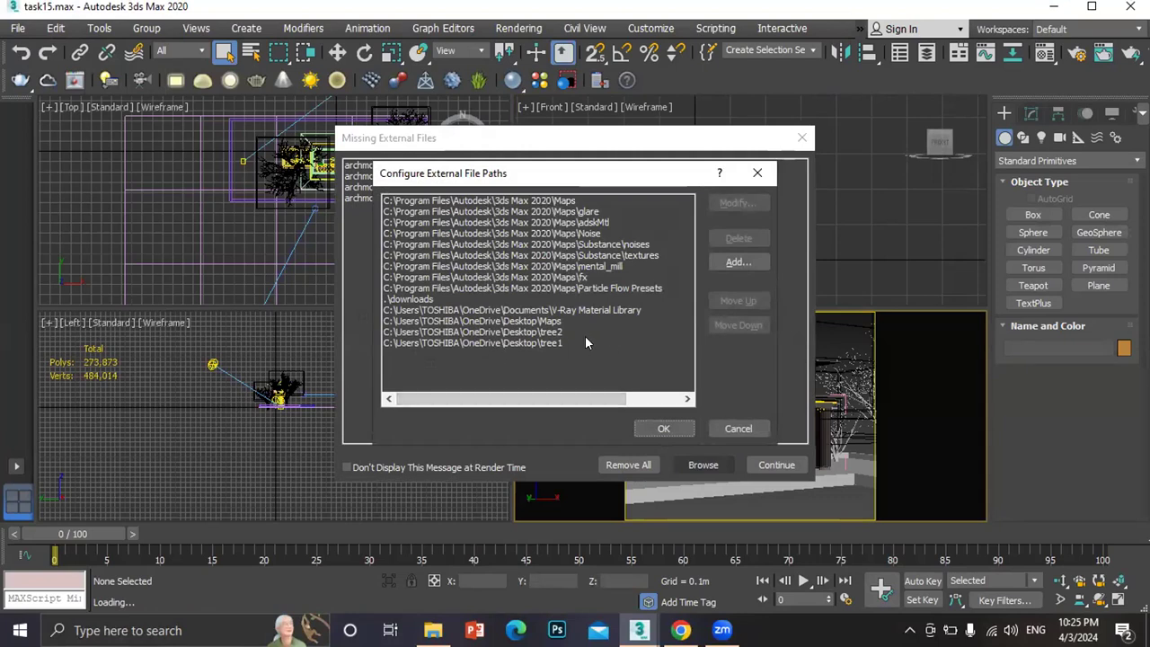
left_click(737, 262)
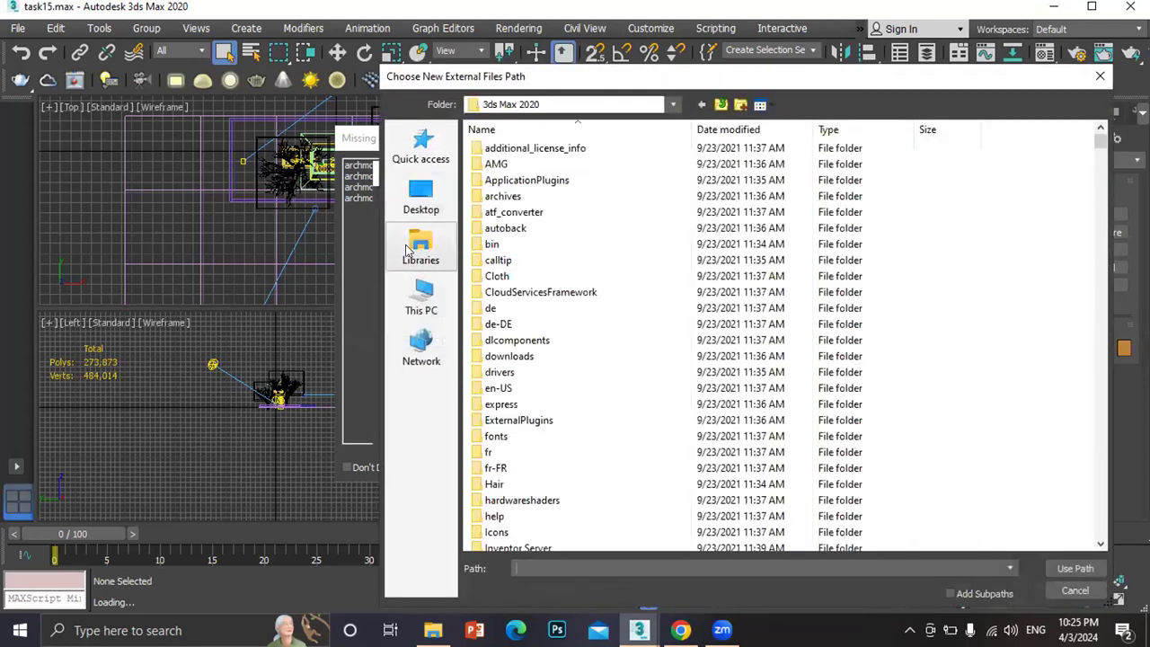
left_click(422, 197)
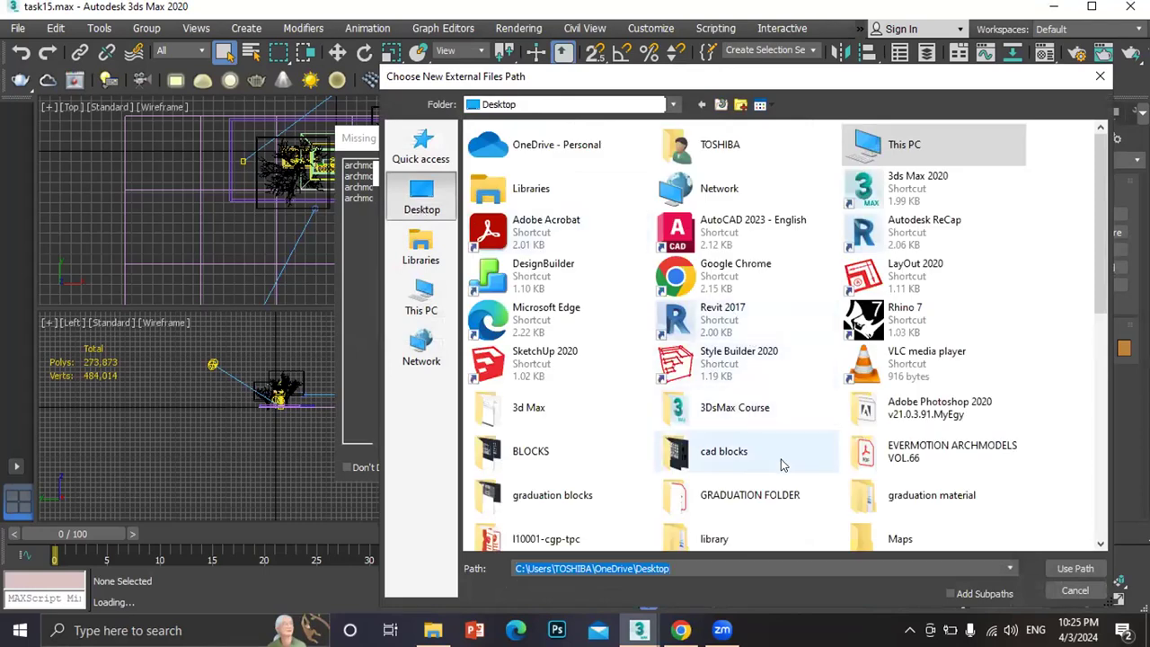
scroll(782, 465, "down", 3)
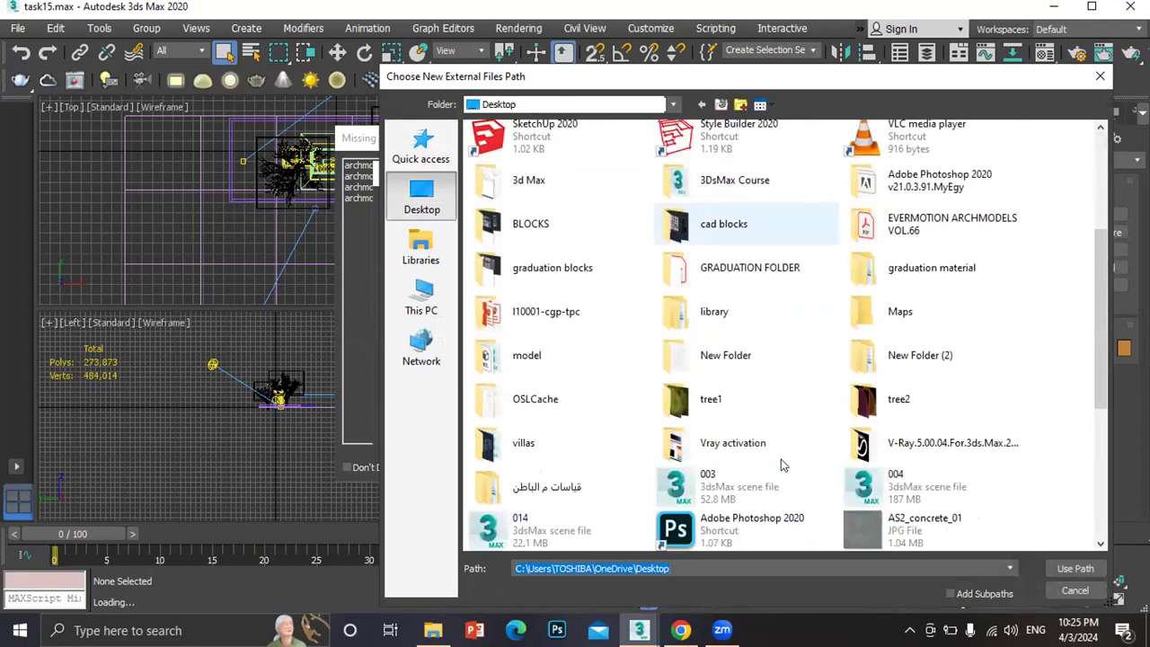
double_click(890, 358)
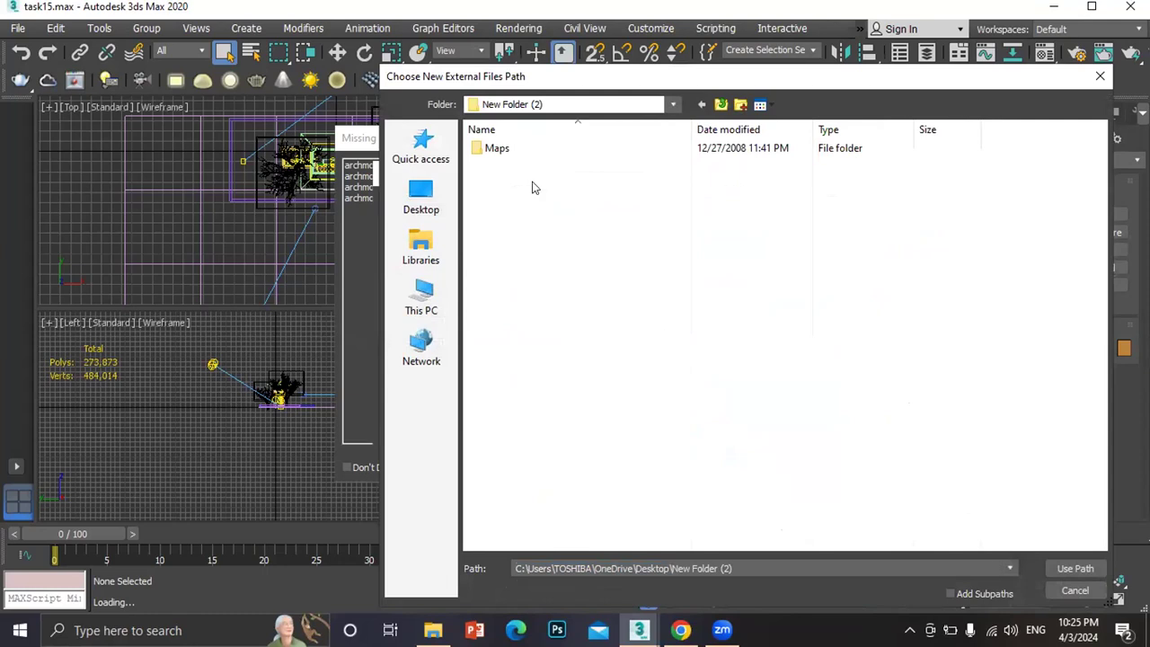
double_click(504, 150)
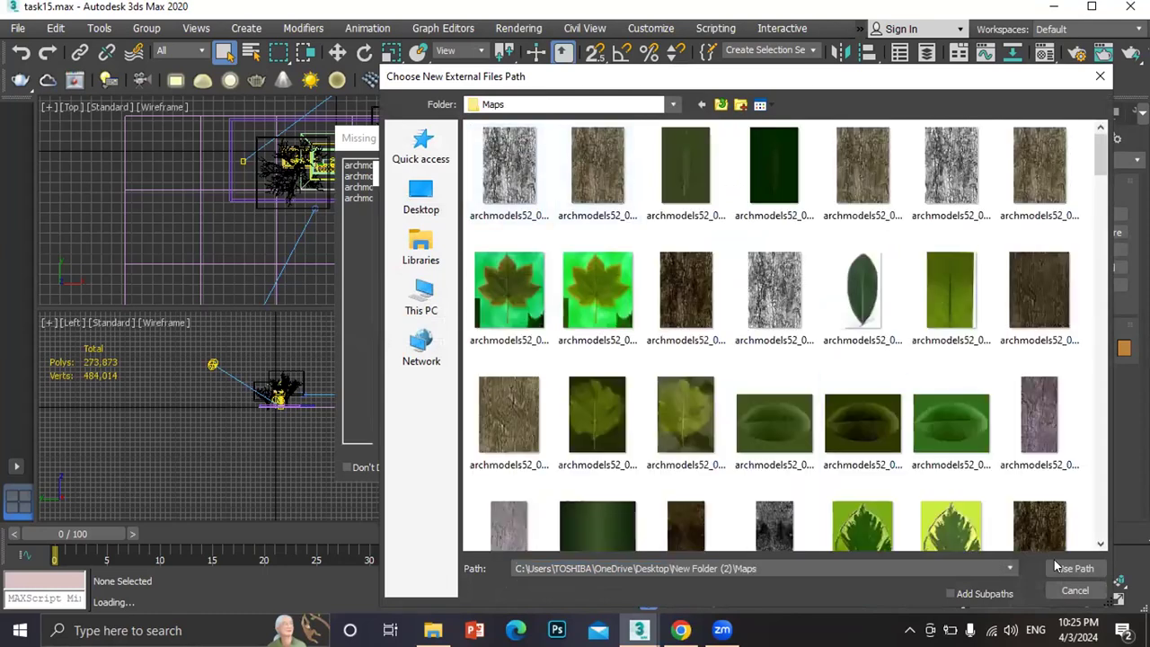
left_click(1060, 567)
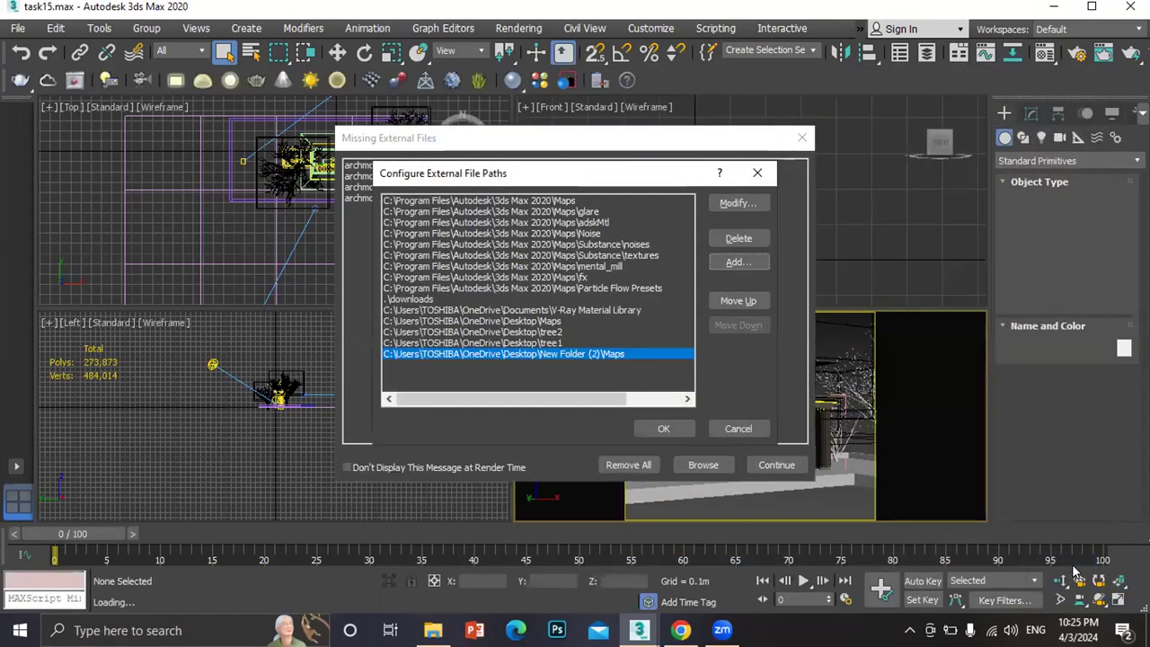
left_click(666, 428)
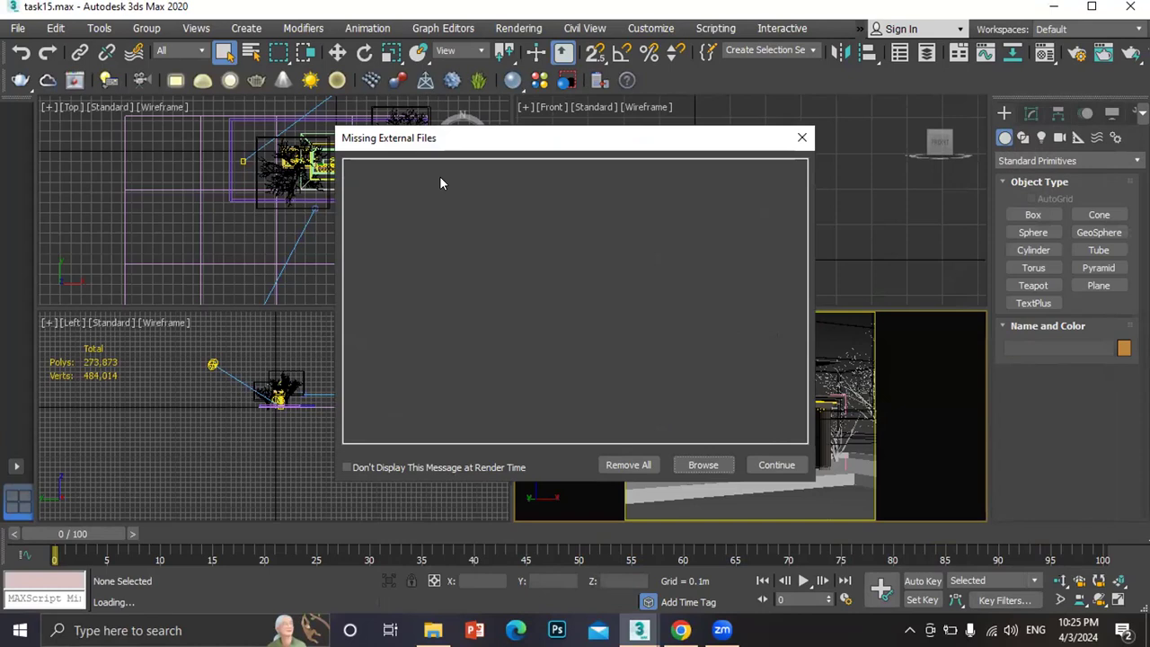
left_click(777, 465)
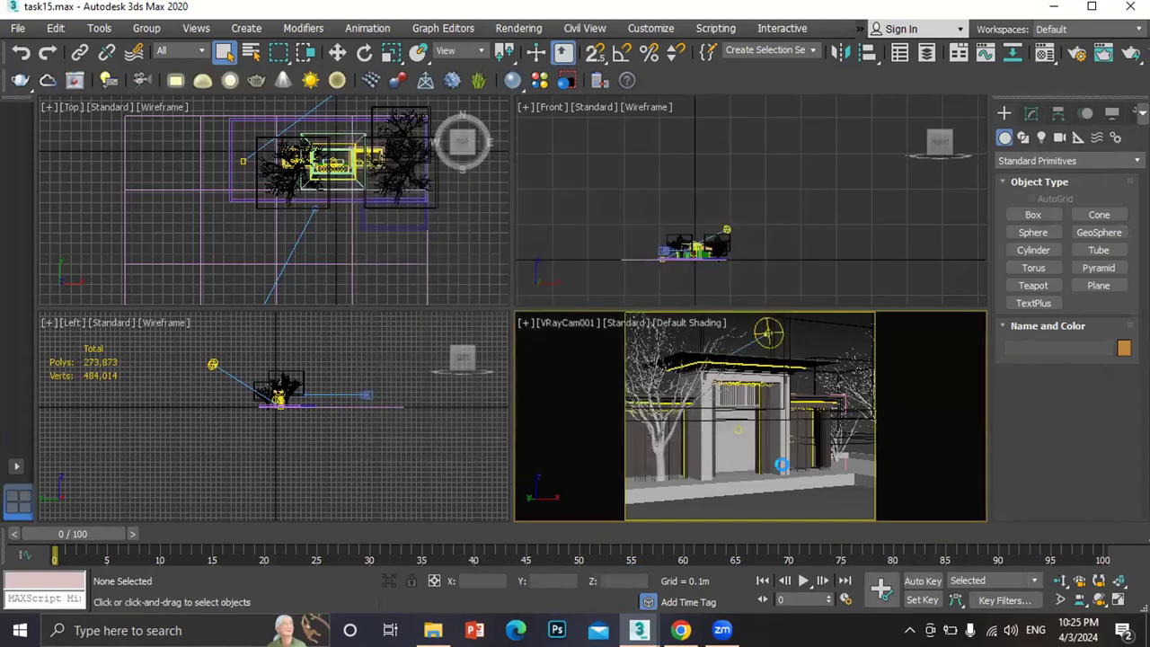
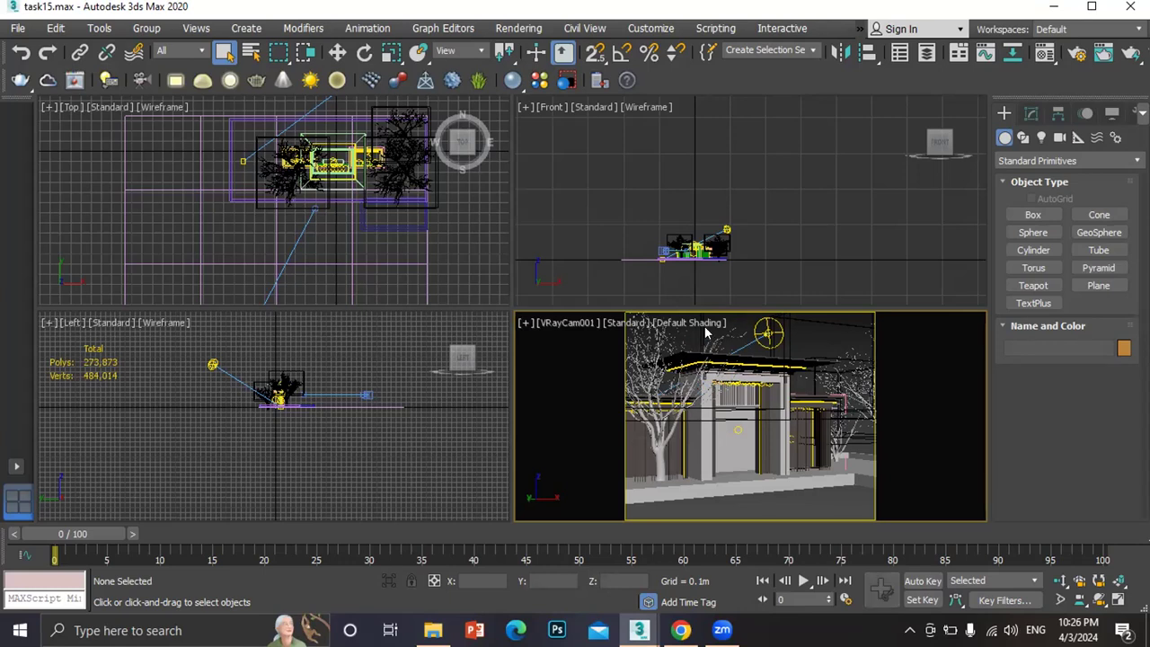
Select the large tree in front of the building in the VRayCam001 view to examine its foliage
left_click(745, 285)
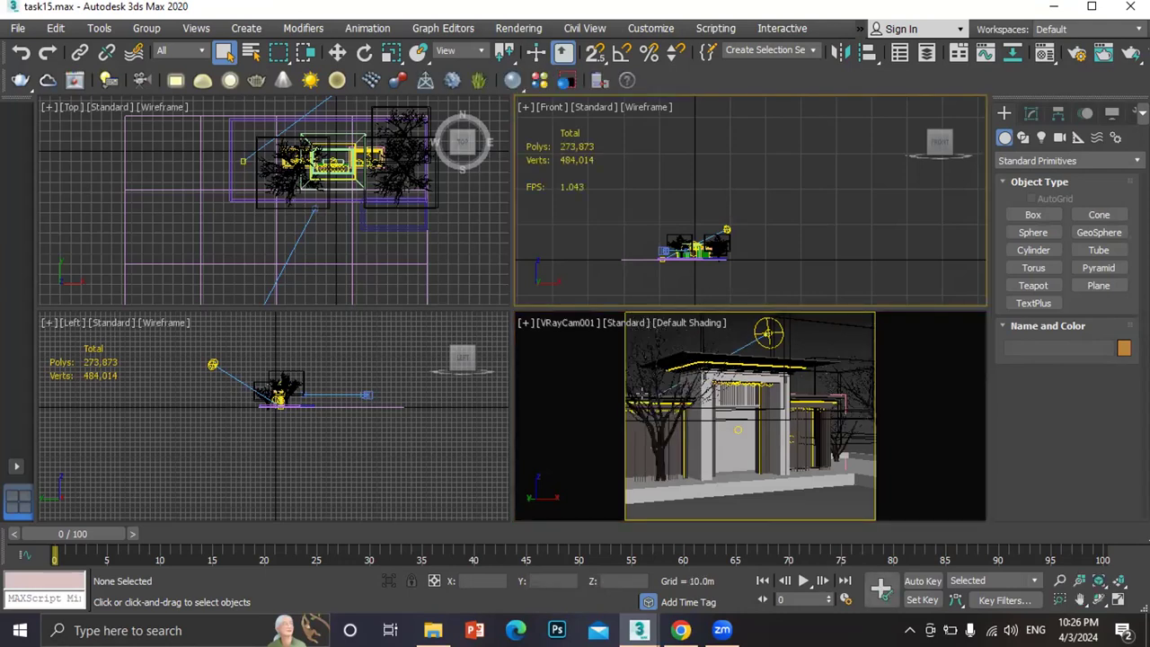
left_click(644, 392)
left_click(644, 391)
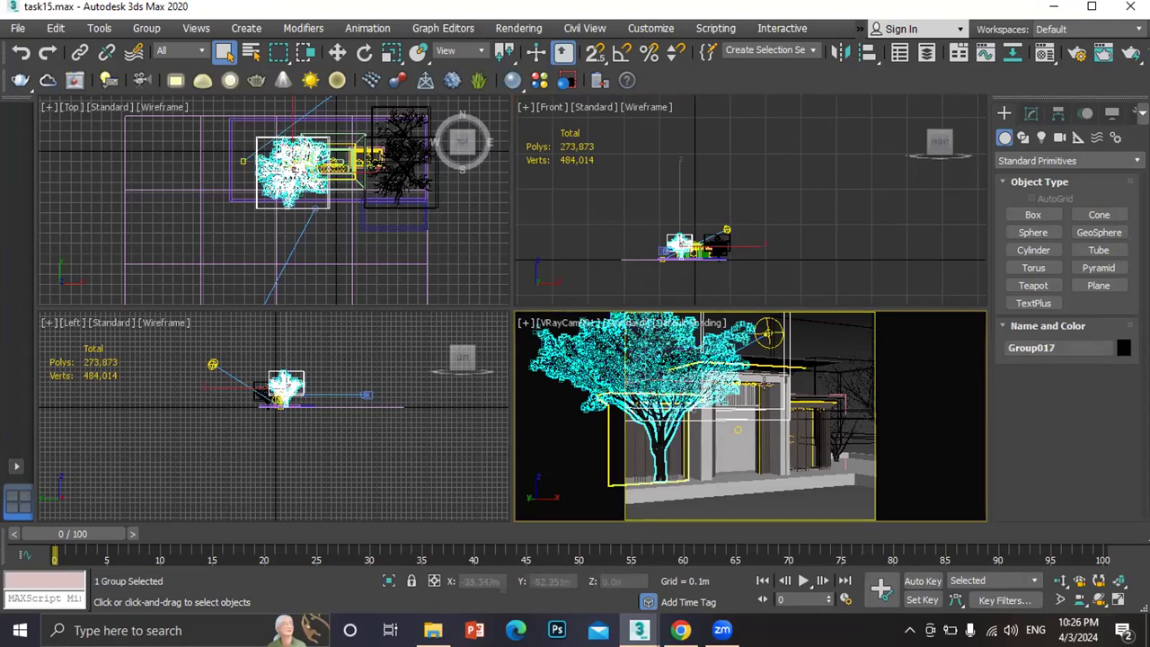
right_click(842, 265)
key("Delete")
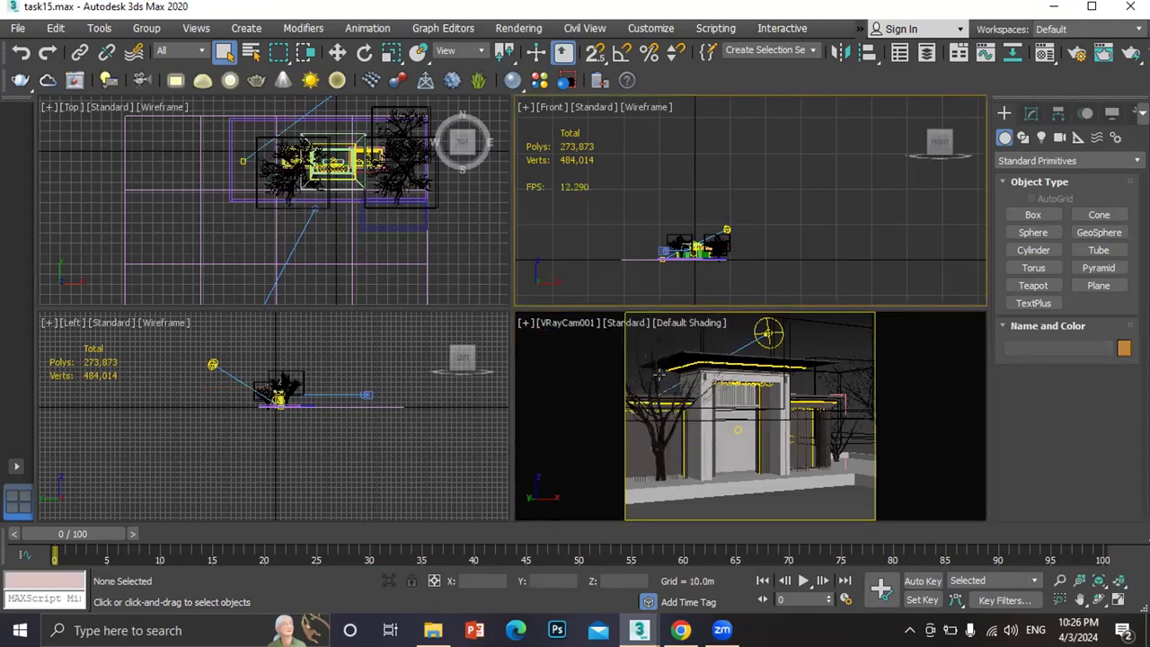
left_click(644, 388)
key("ctrl+z")
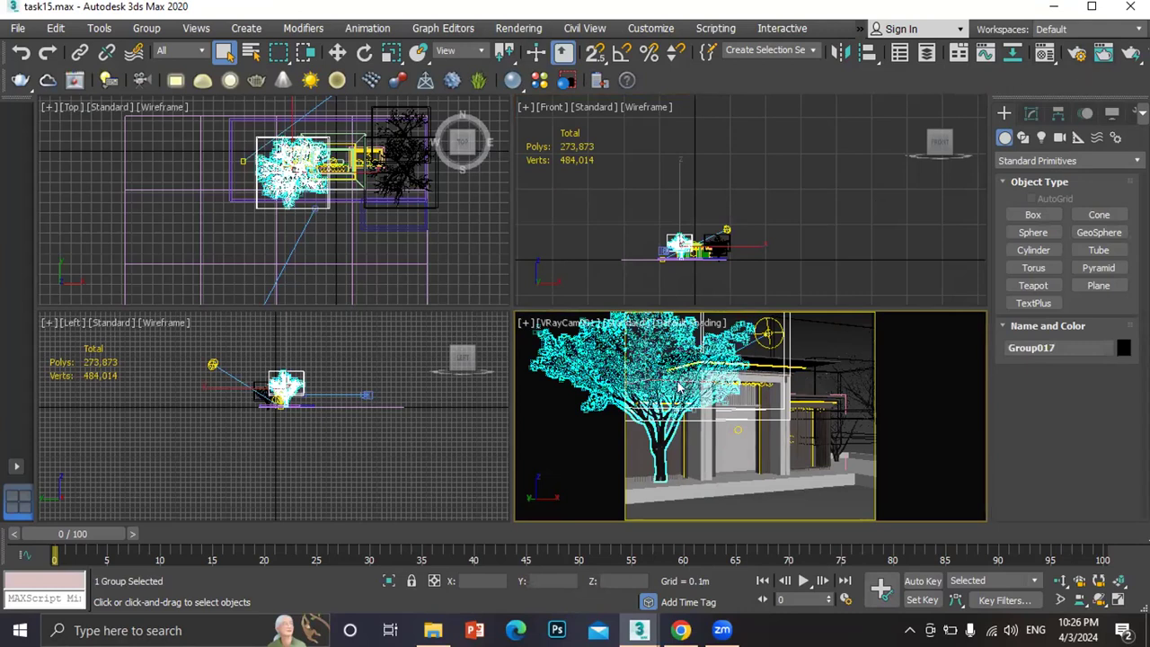
Render the VRayCam001 view and examine the frame at different zoom levels in the V-Ray Frame Buffer
key("shift+q")
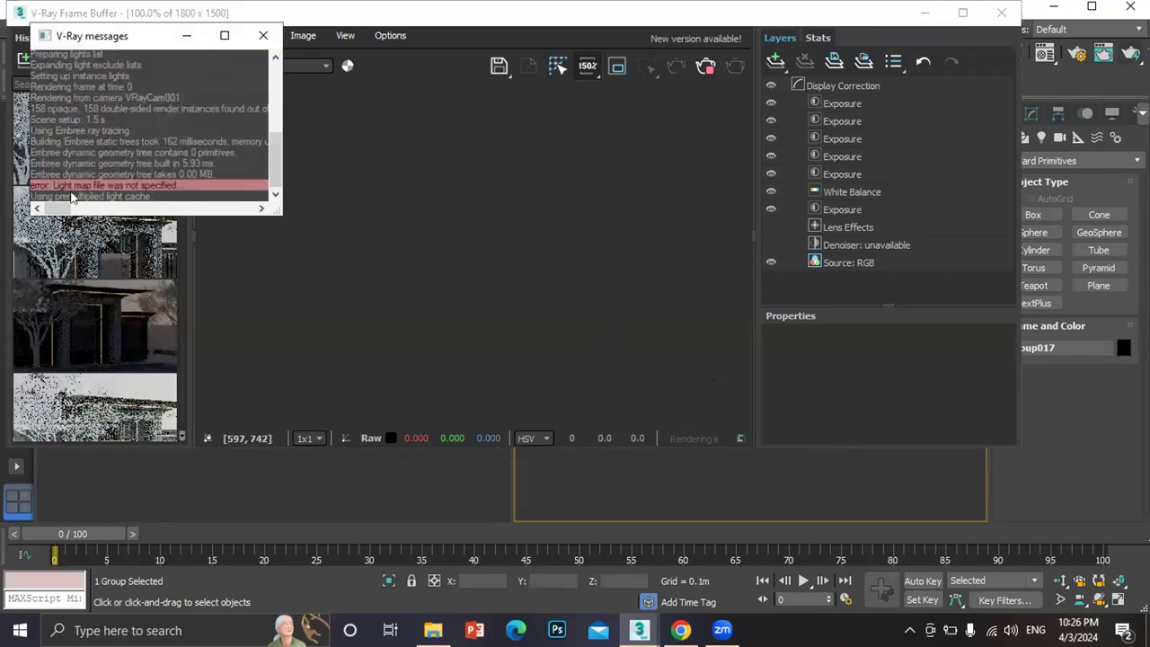
left_click(448, 227)
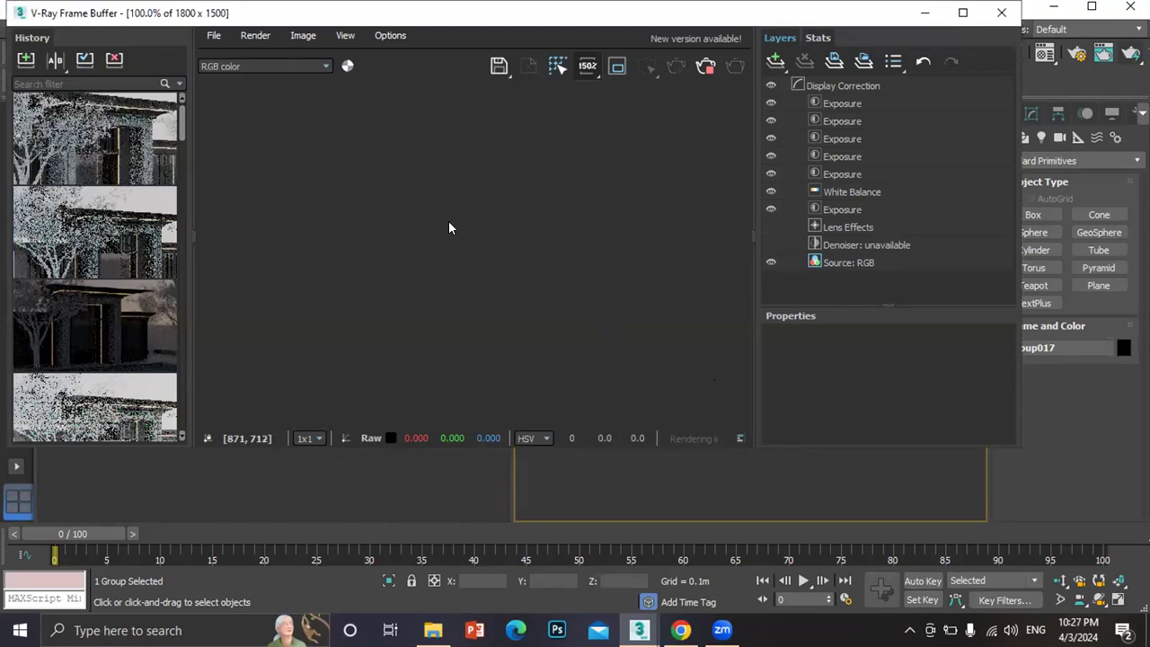
scroll(459, 226, "down", 8)
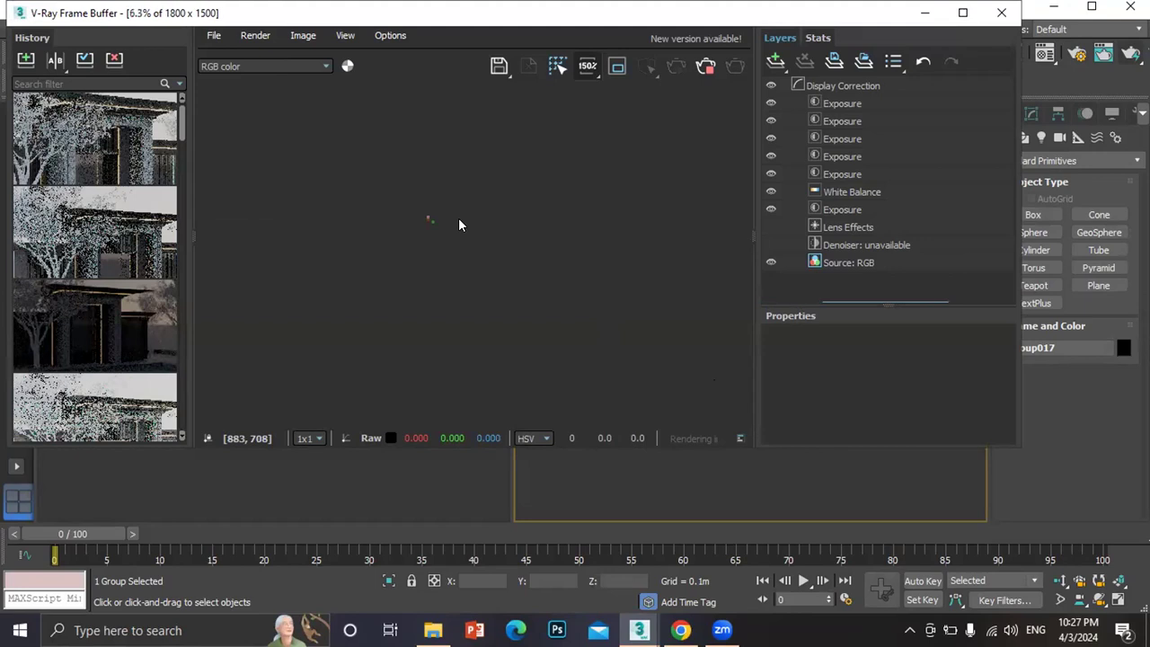
scroll(460, 226, "up", 8)
scroll(459, 224, "down", 8)
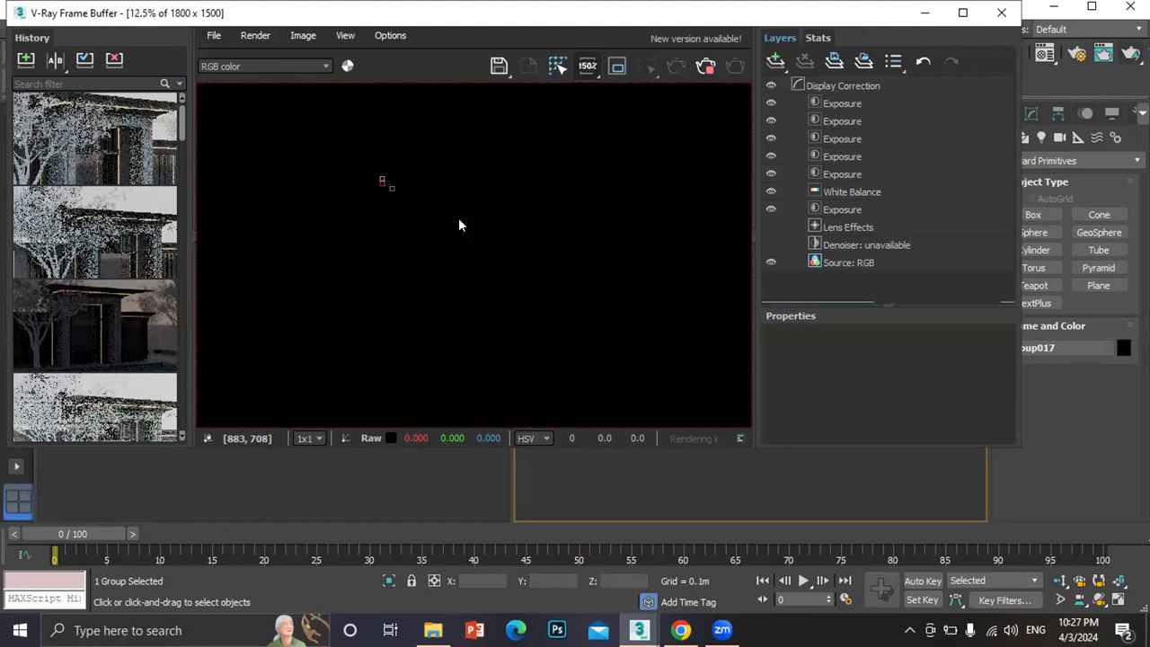
scroll(467, 224, "up", 3)
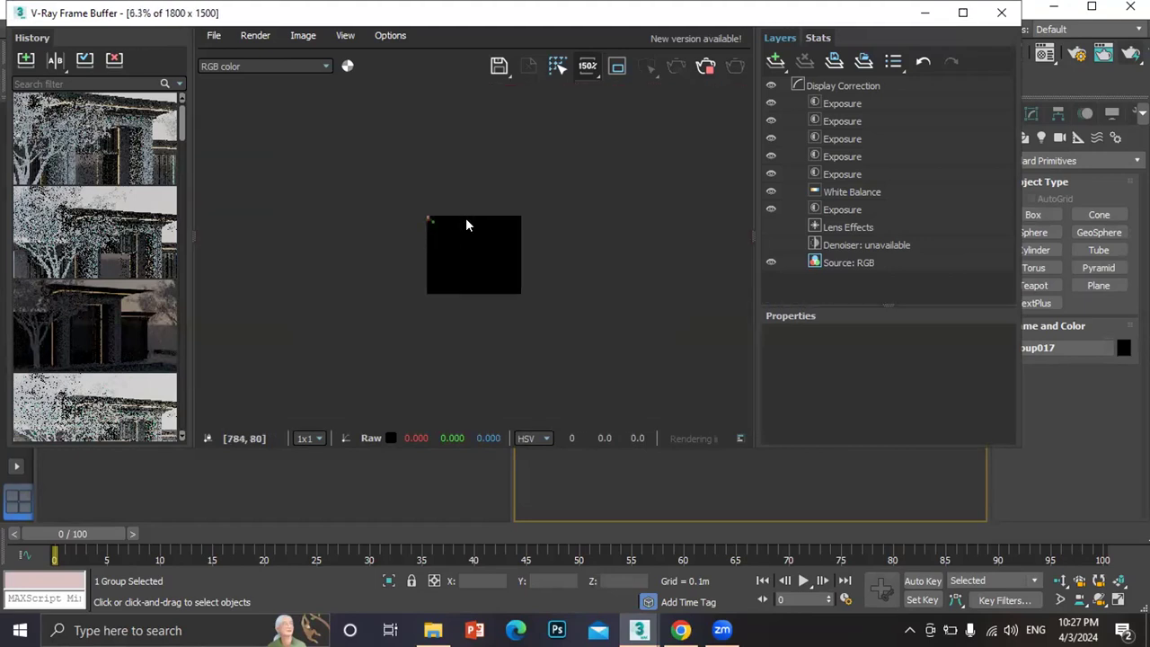
Define a render region over the upper-left part of the frame, stop the running render and close the frame buffer
left_click(616, 65)
left_click_drag(379, 186, 441, 264)
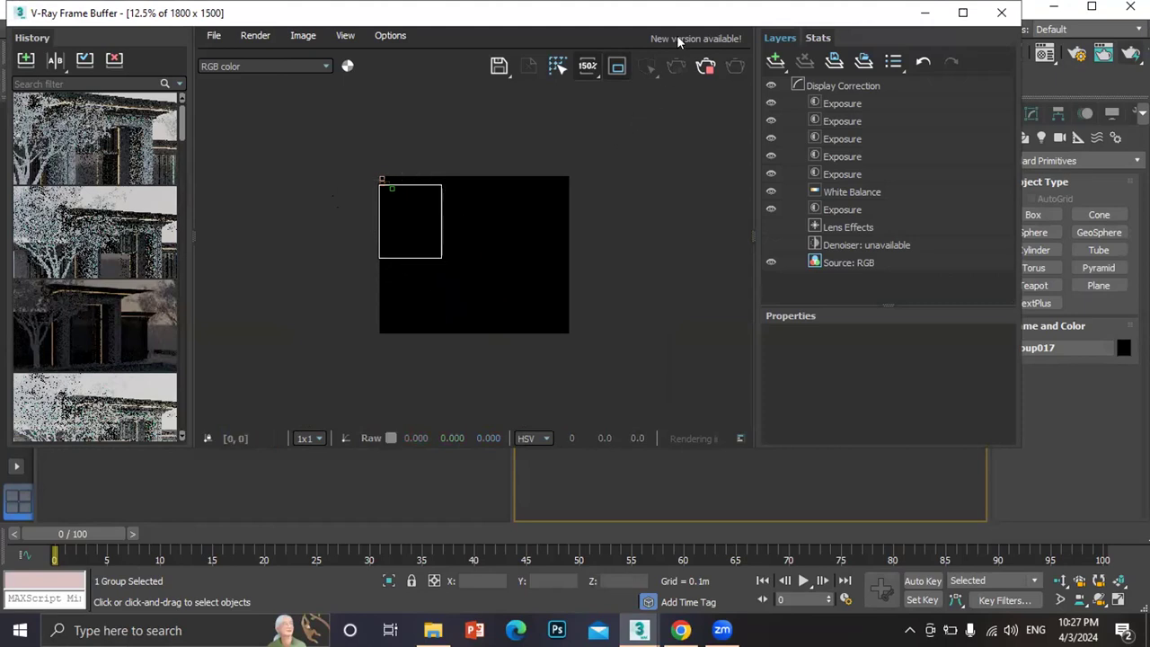
left_click(707, 68)
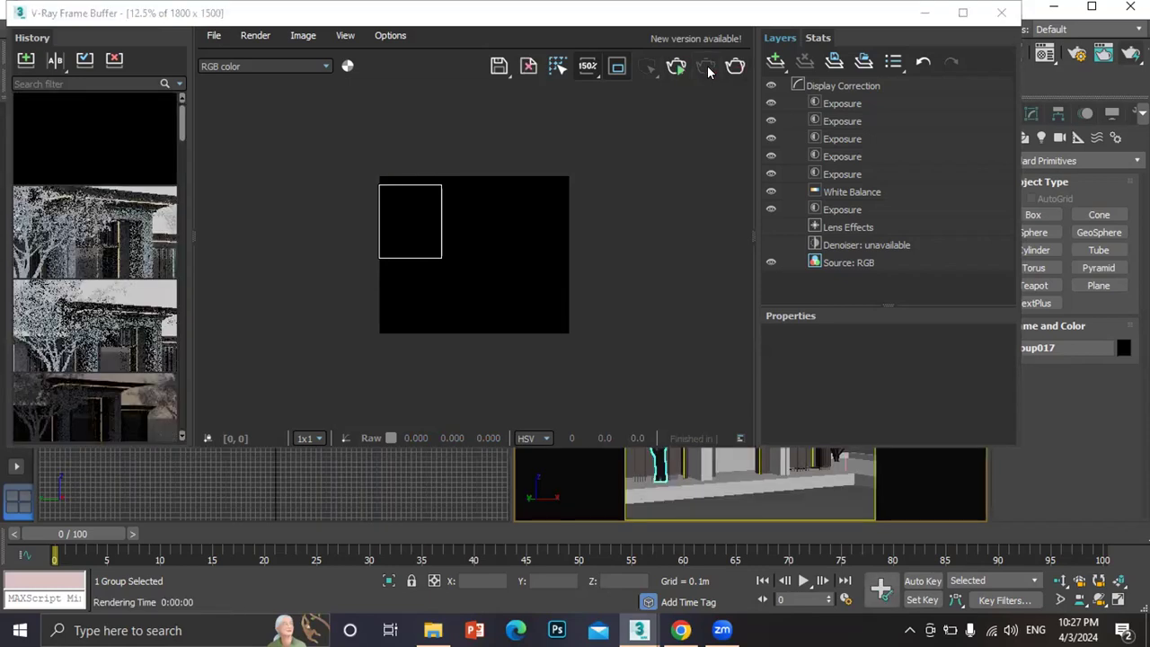
left_click(1005, 16)
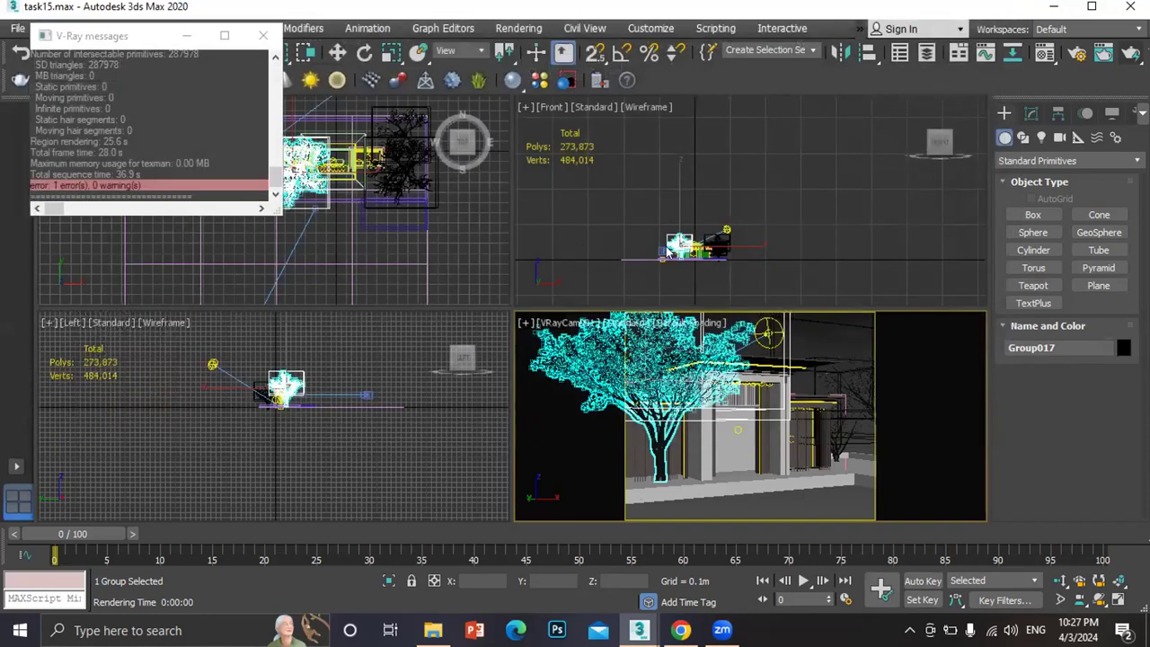
Select the V-Ray sun, display its parameters and close the V-Ray messages window
left_click(725, 230)
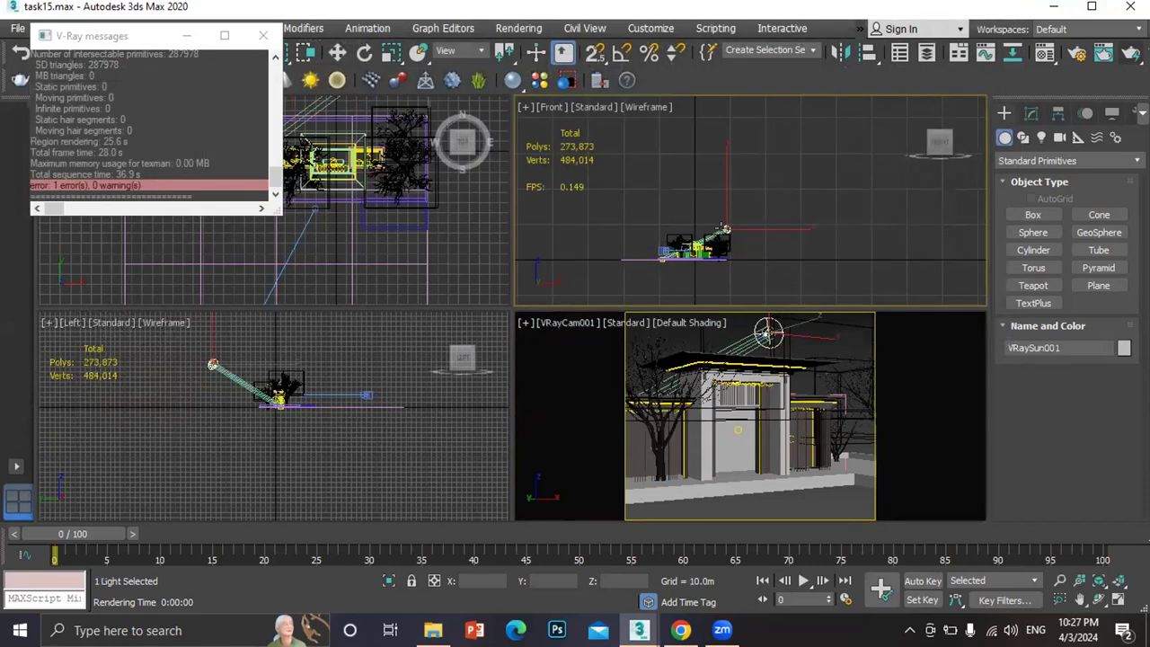
left_click(1032, 113)
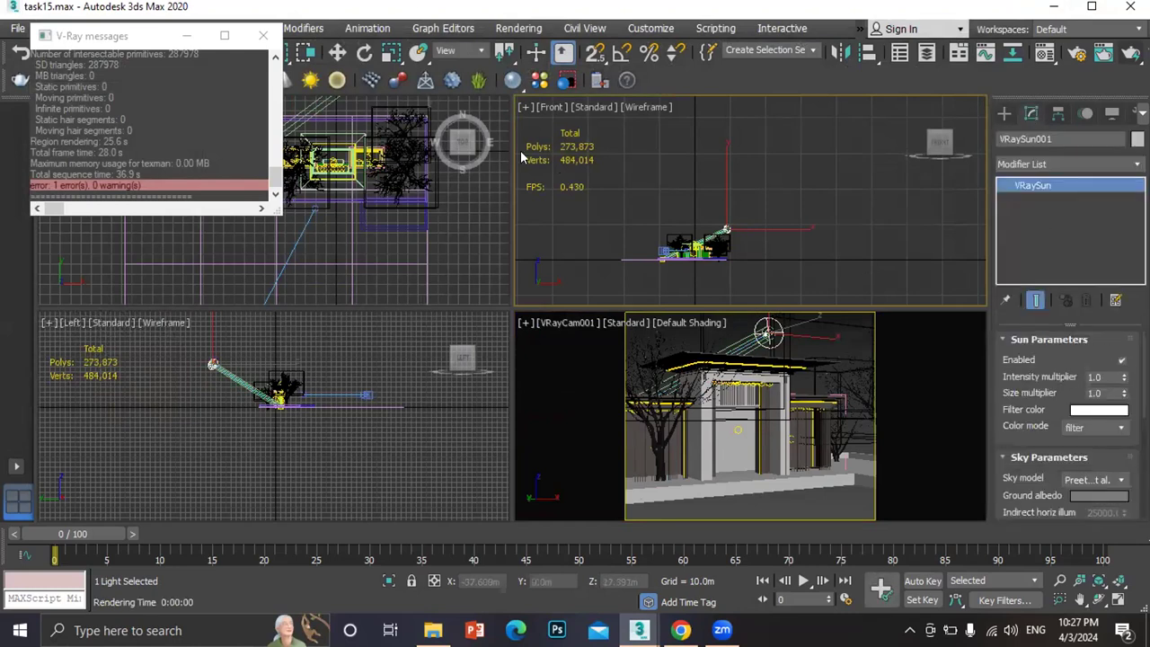
left_click(258, 36)
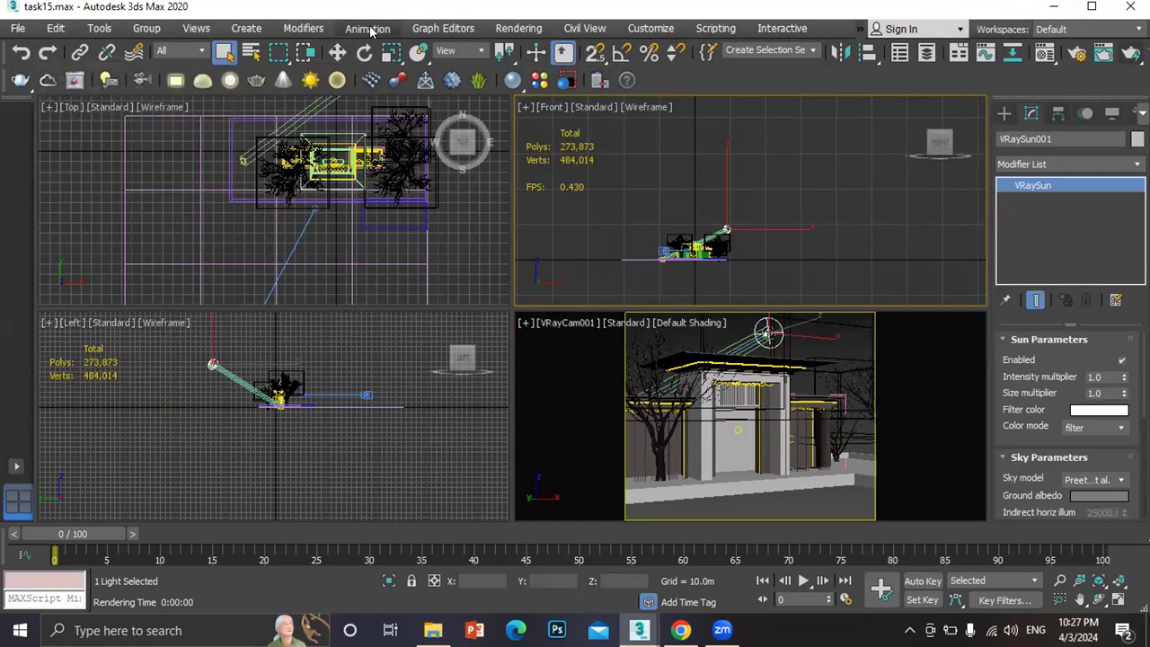
In Render Setup, set the bucket sampler's max subdivs to 4 and lock the view to render to Quad 4 - VRayCam001
left_click(509, 31)
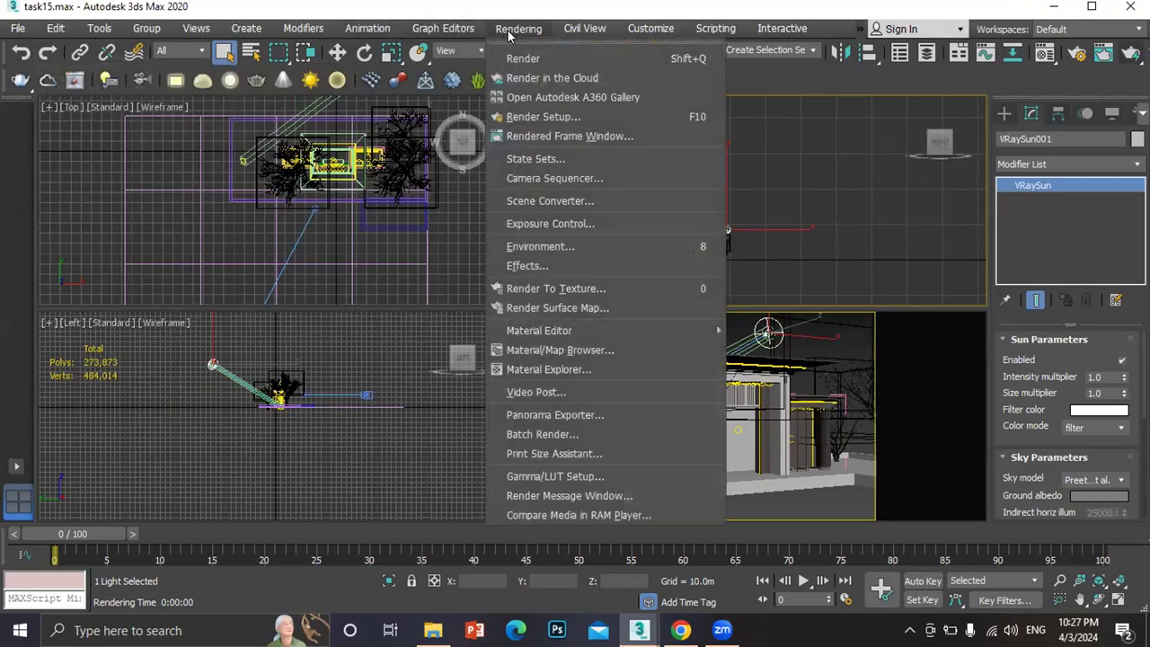
left_click(544, 117)
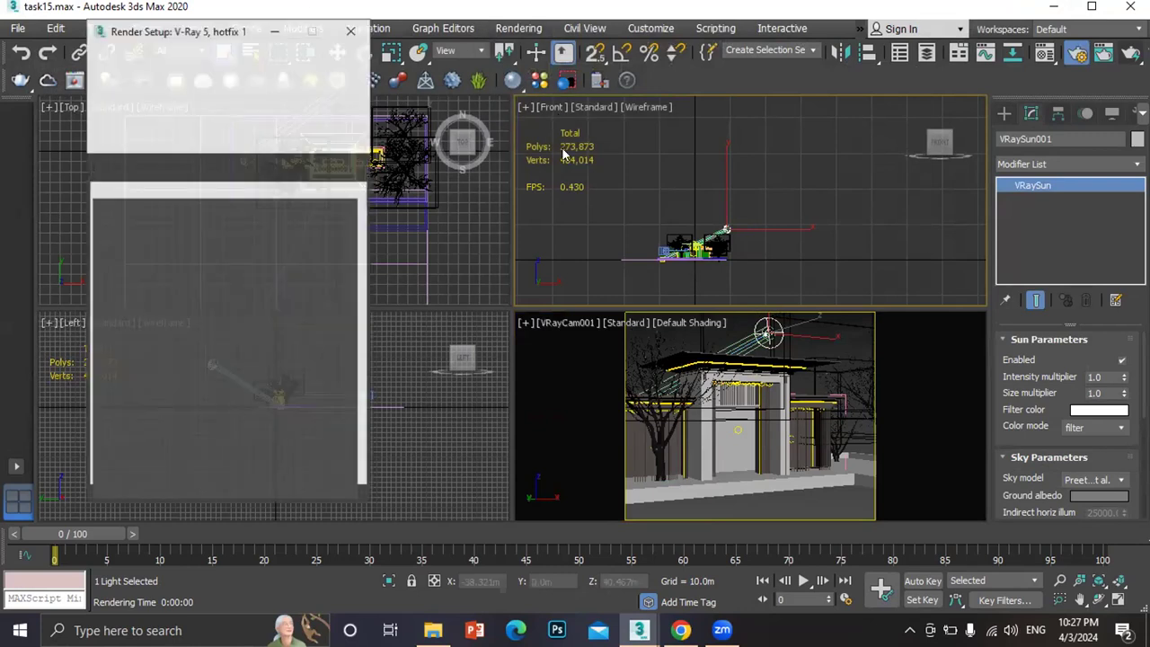
left_click(158, 165)
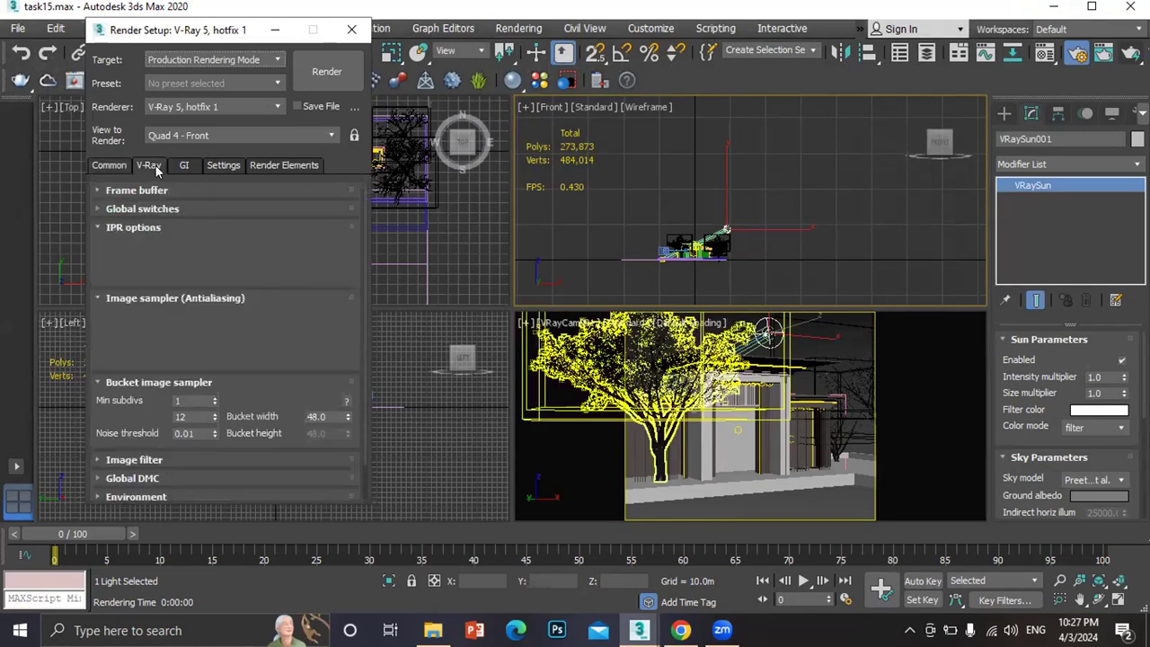
double_click(187, 416)
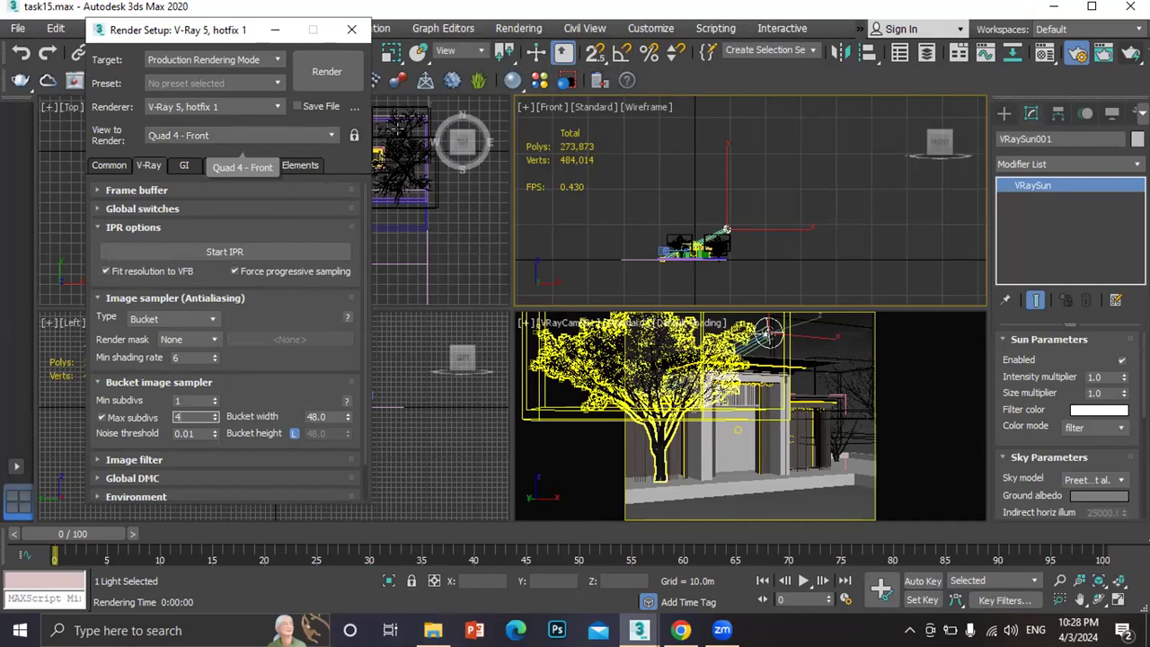
left_click(328, 136)
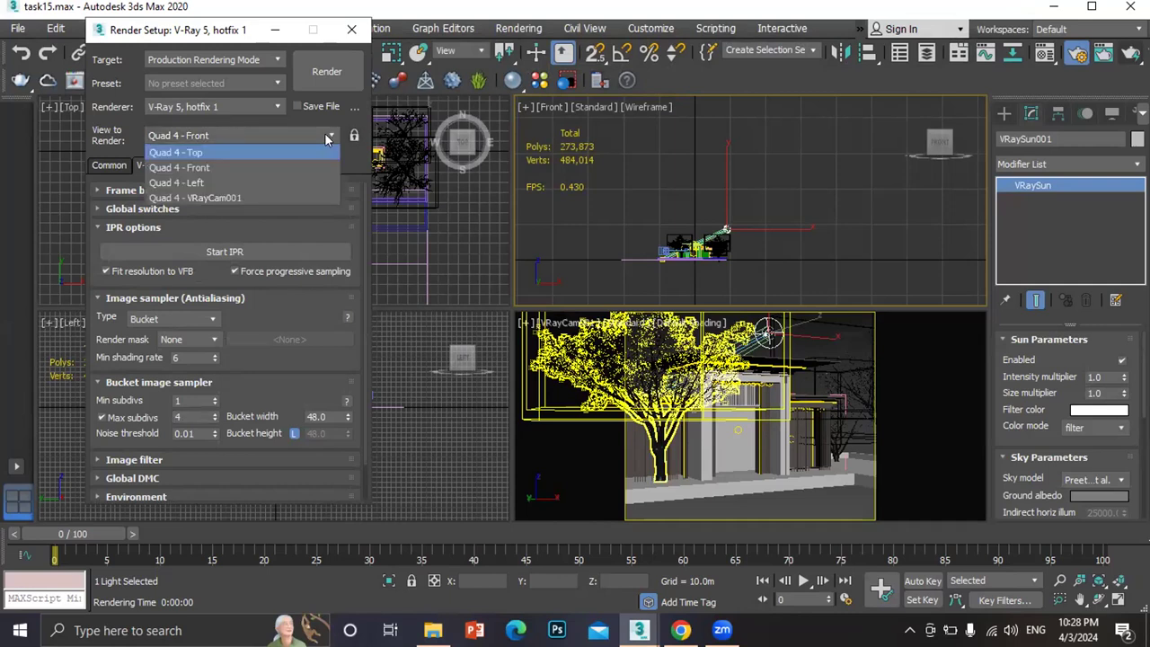
left_click(196, 198)
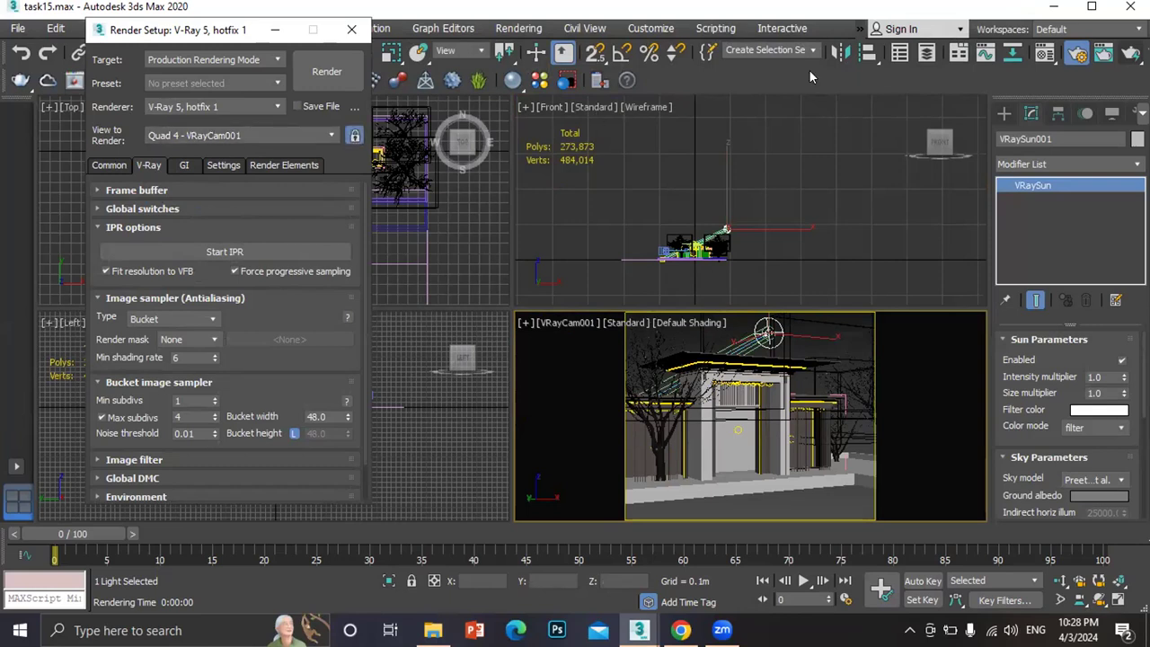
Render the defined region again with the new sampler settings and check its progress in the frame buffer
key("shift+q")
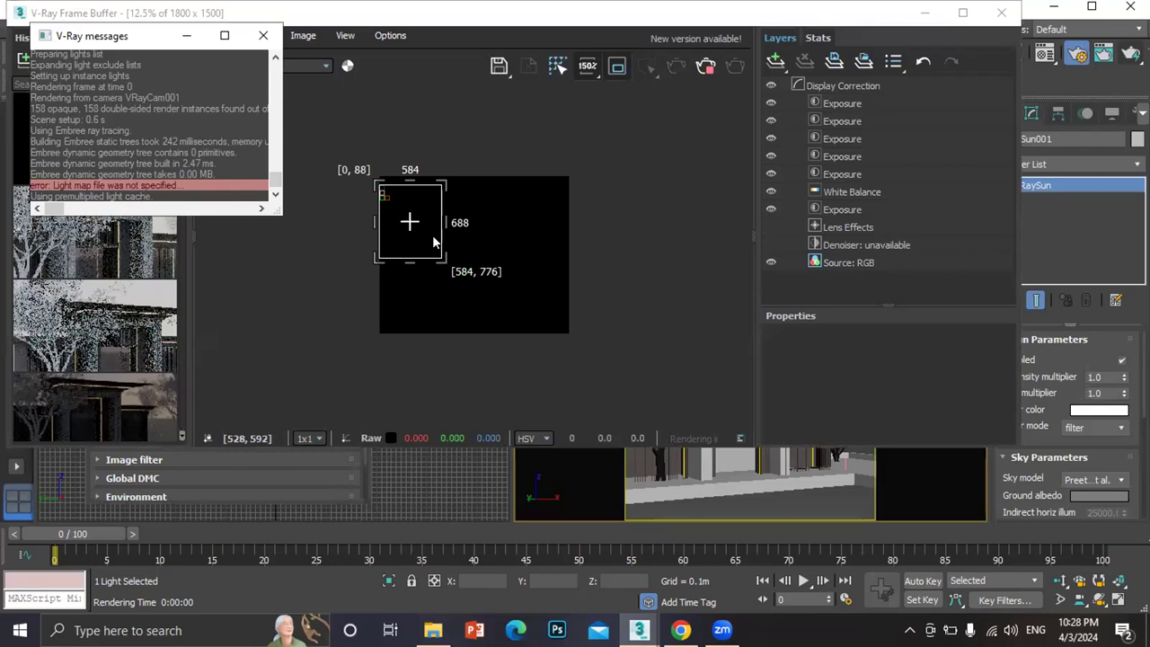
scroll(385, 183, "up", 1)
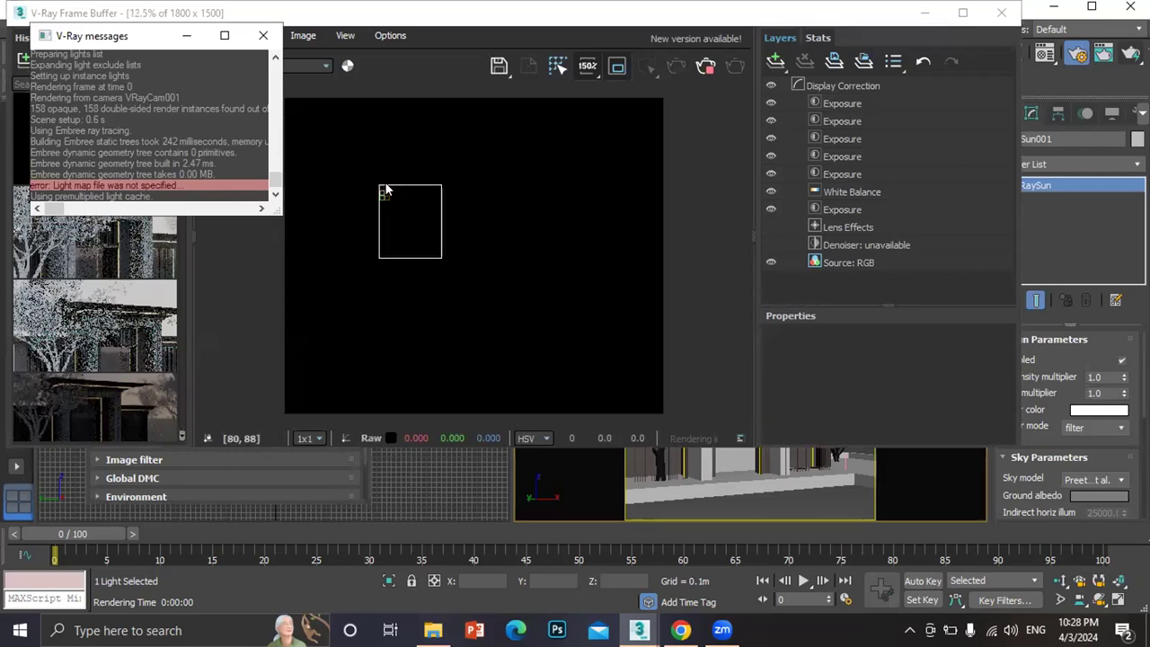
scroll(385, 183, "down", 1)
Turn off the first five Exposure correction layers and the White Balance layer in the frame buffer
left_click(770, 103)
left_click(771, 120)
left_click(770, 139)
left_click(771, 157)
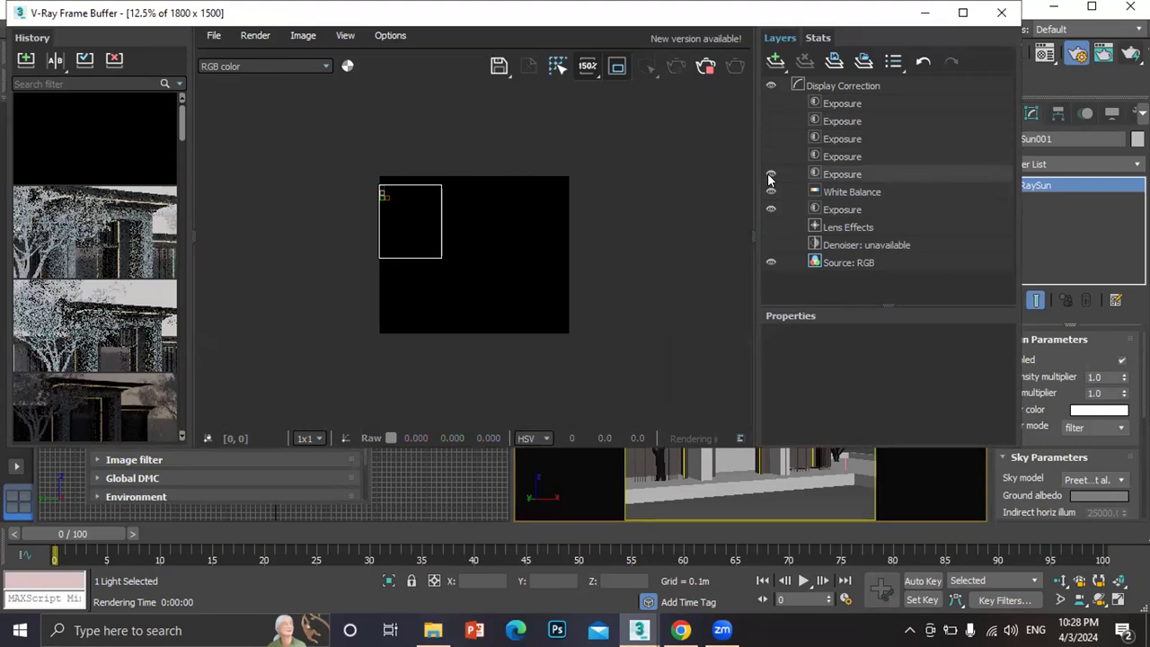
left_click(770, 192)
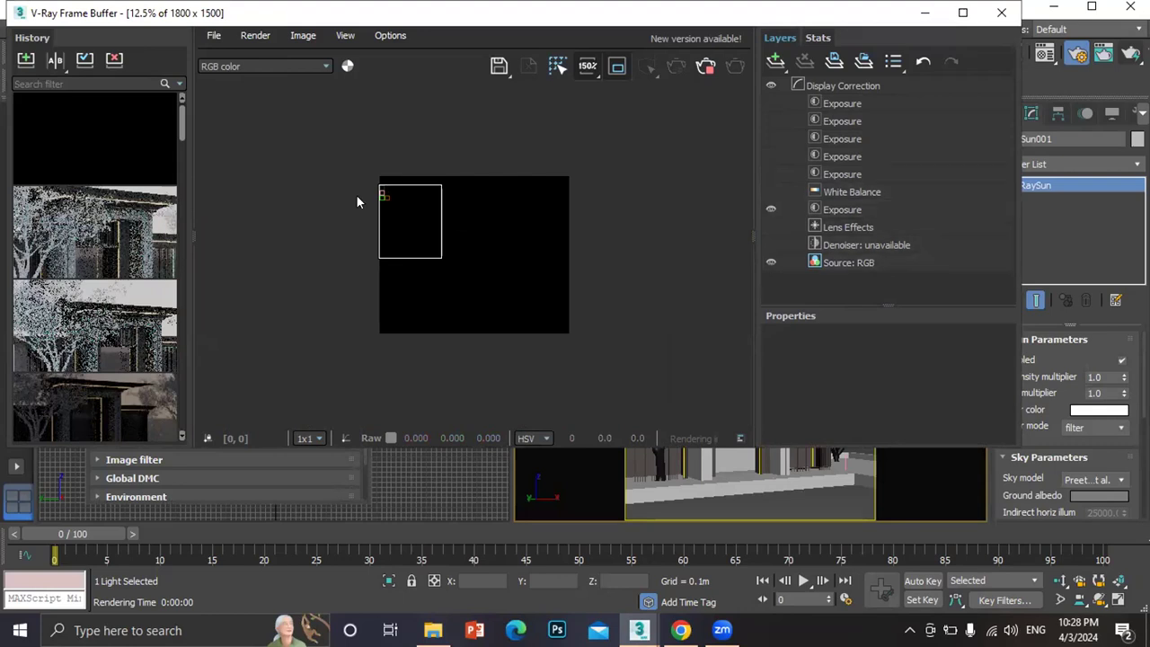
Close the frame buffer and set the primary GI engine in Render Setup to Irradiance map
left_click(996, 13)
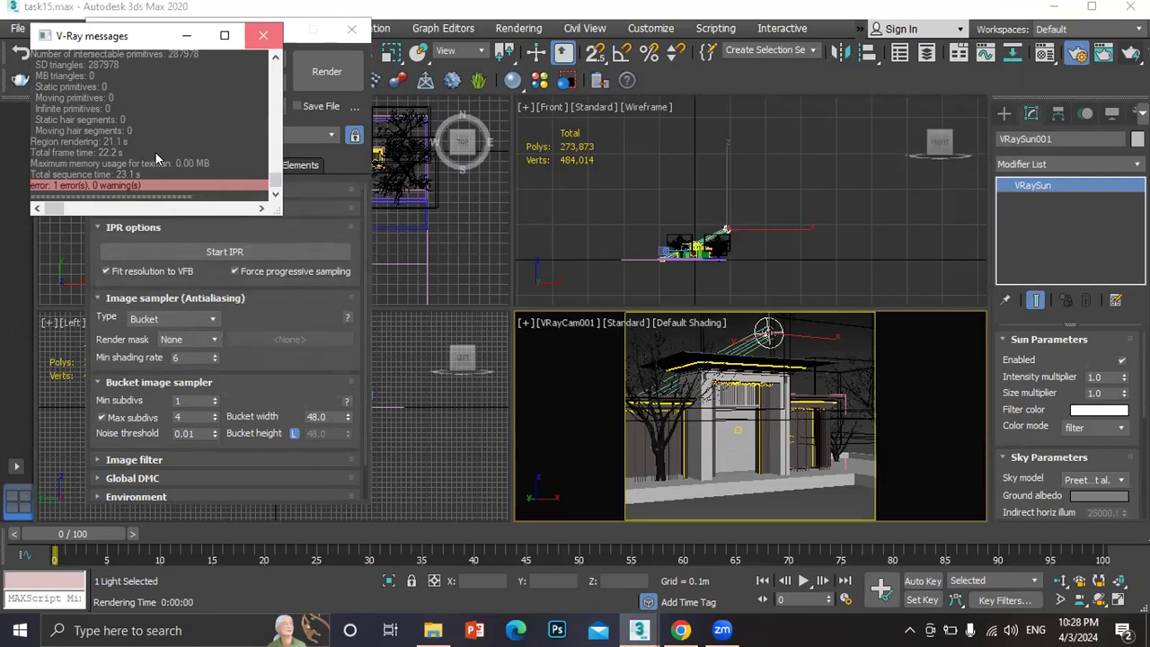
left_click(181, 166)
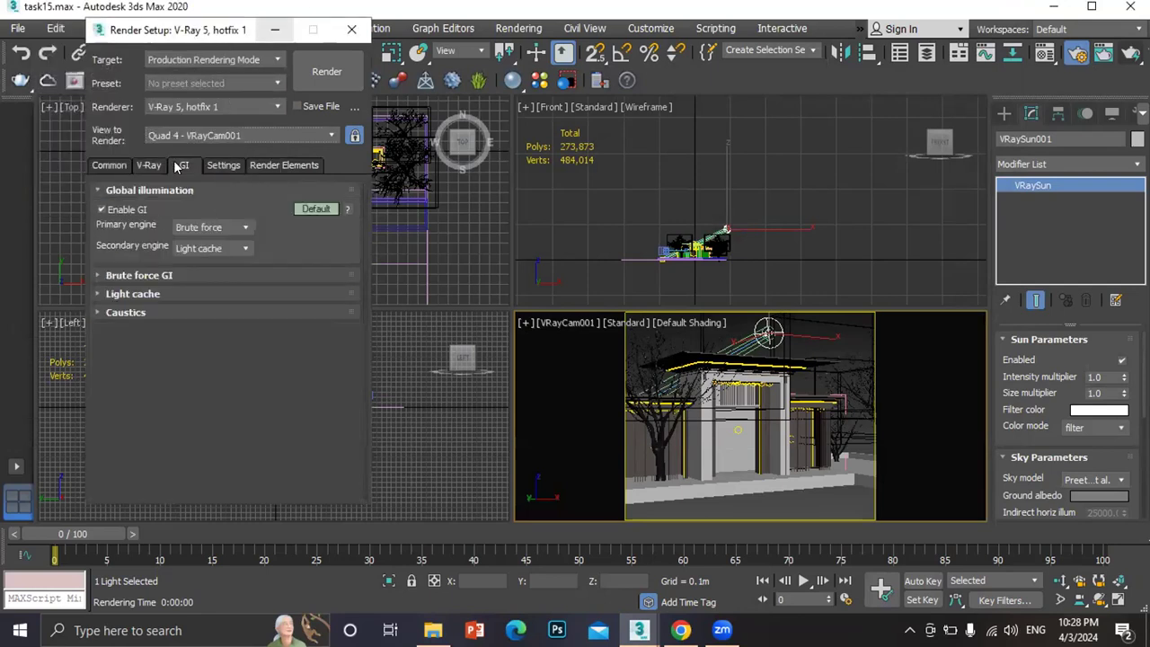
left_click(213, 229)
left_click(213, 230)
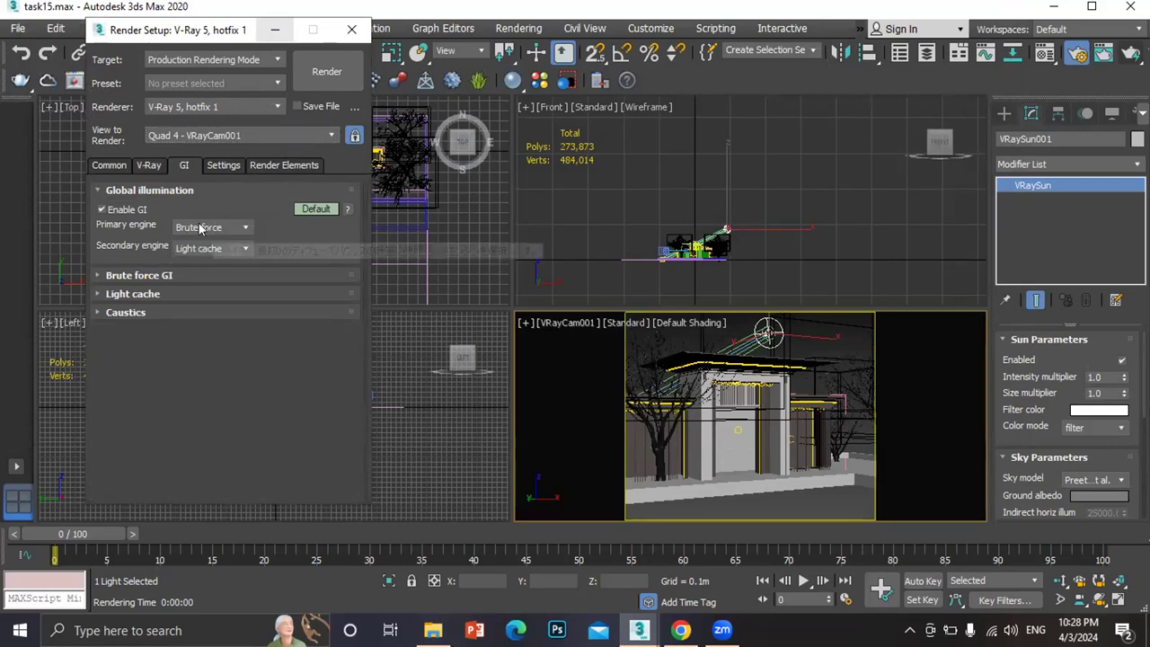
left_click(201, 229)
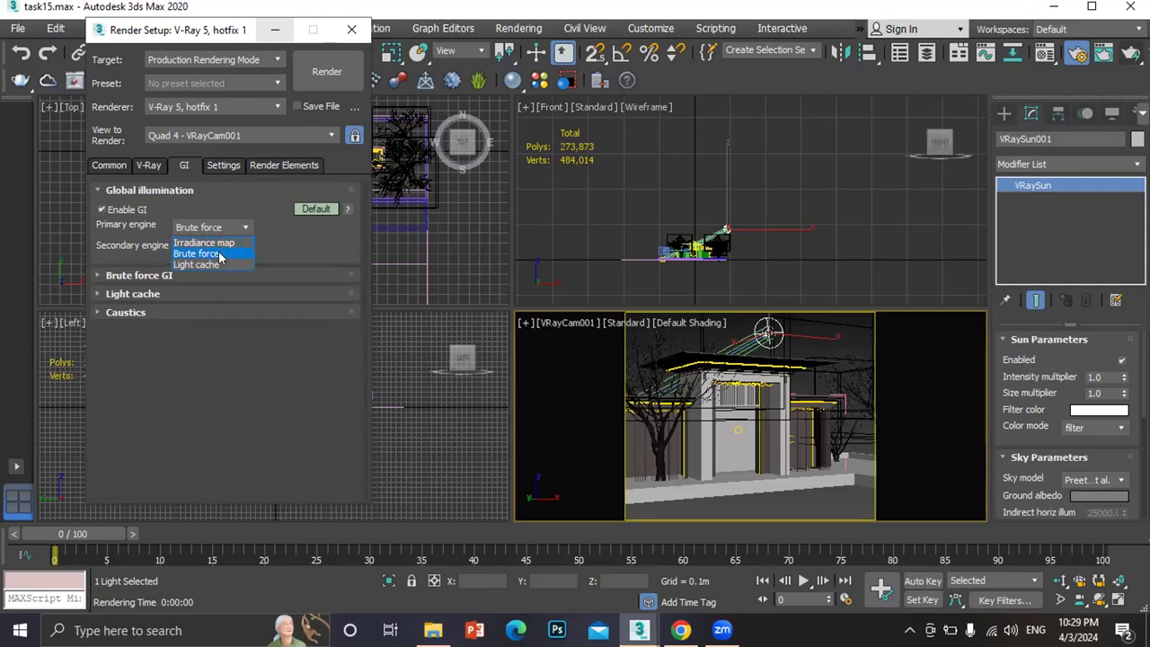
left_click(218, 243)
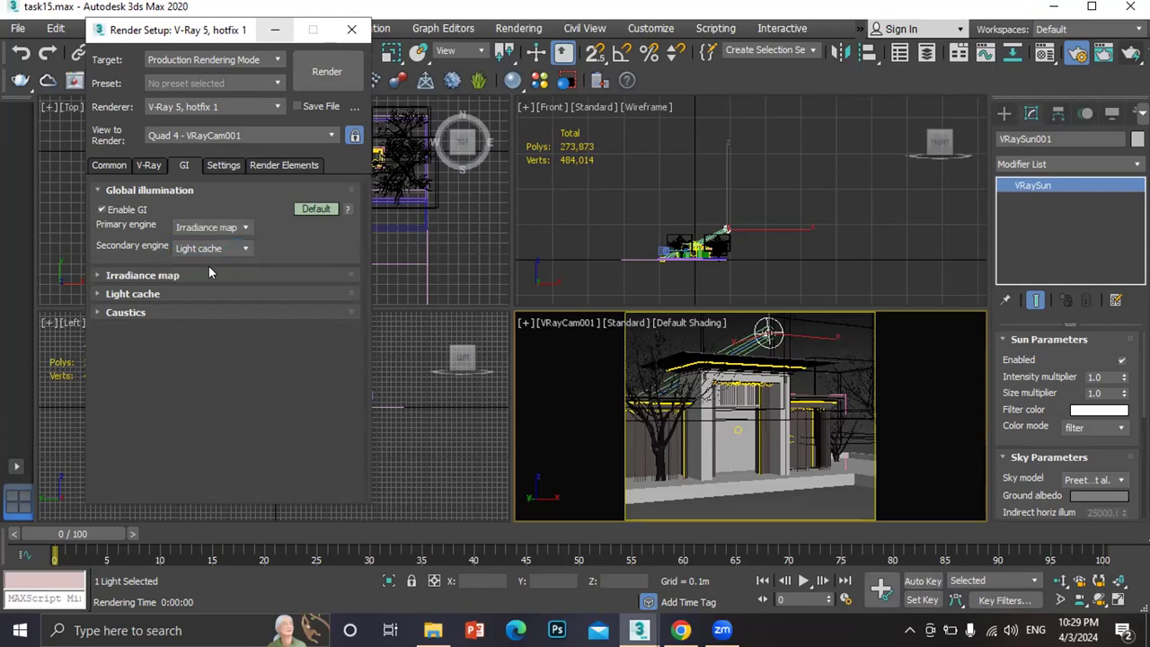
Set the irradiance map preset to Very low and open the light cache subdivs for editing
left_click(207, 276)
left_click(203, 295)
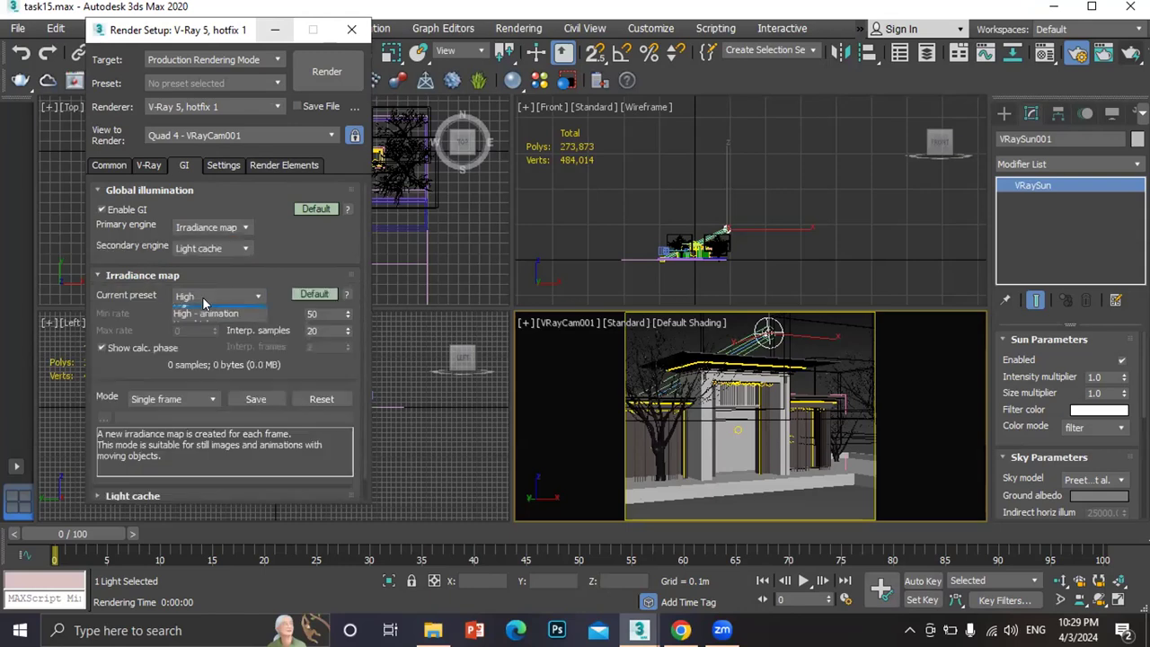
left_click(205, 323)
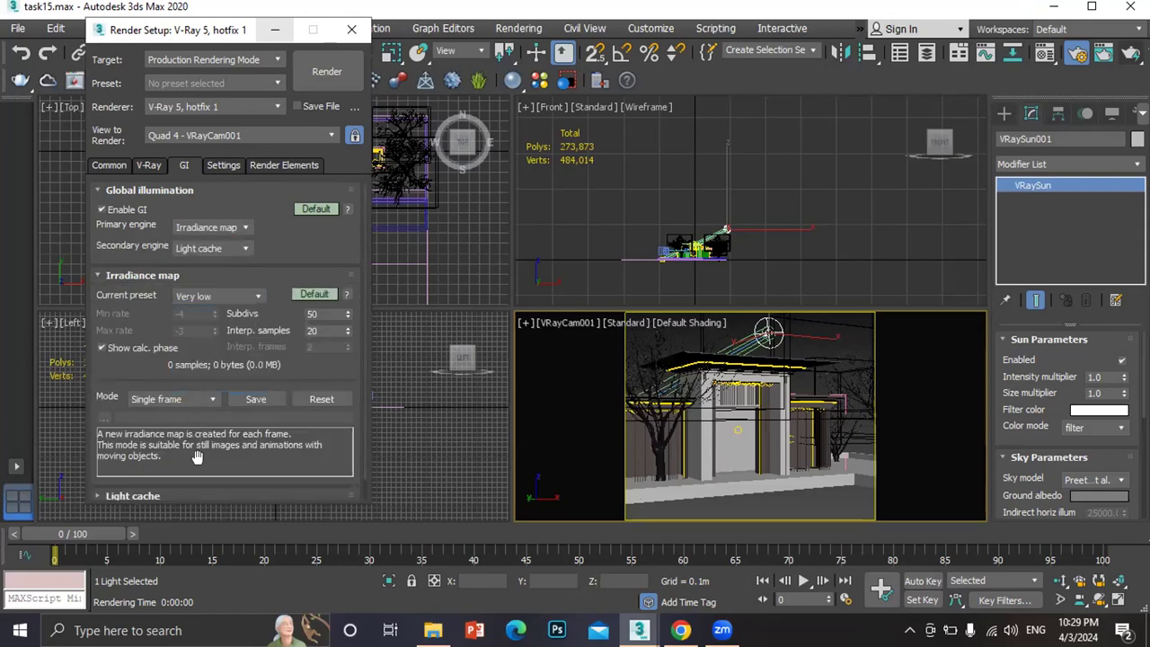
left_click(133, 496)
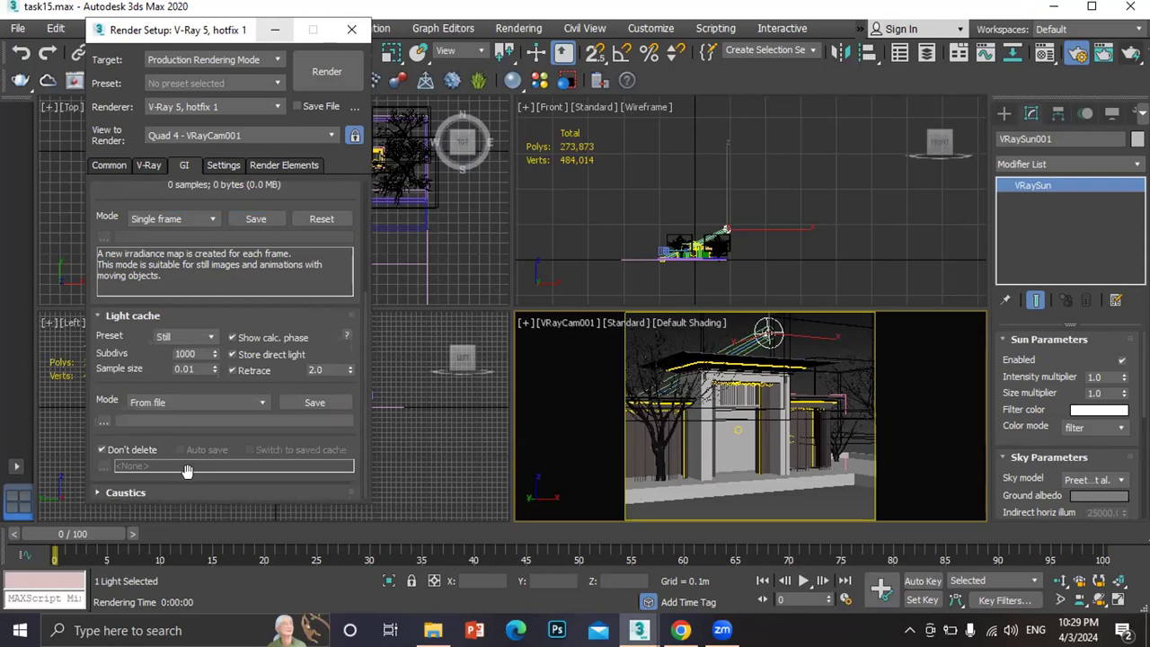
double_click(200, 353)
Review the V-Ray Global DMC and color mapping settings, including the color mapping mode options, and close Render Setup
left_click(149, 166)
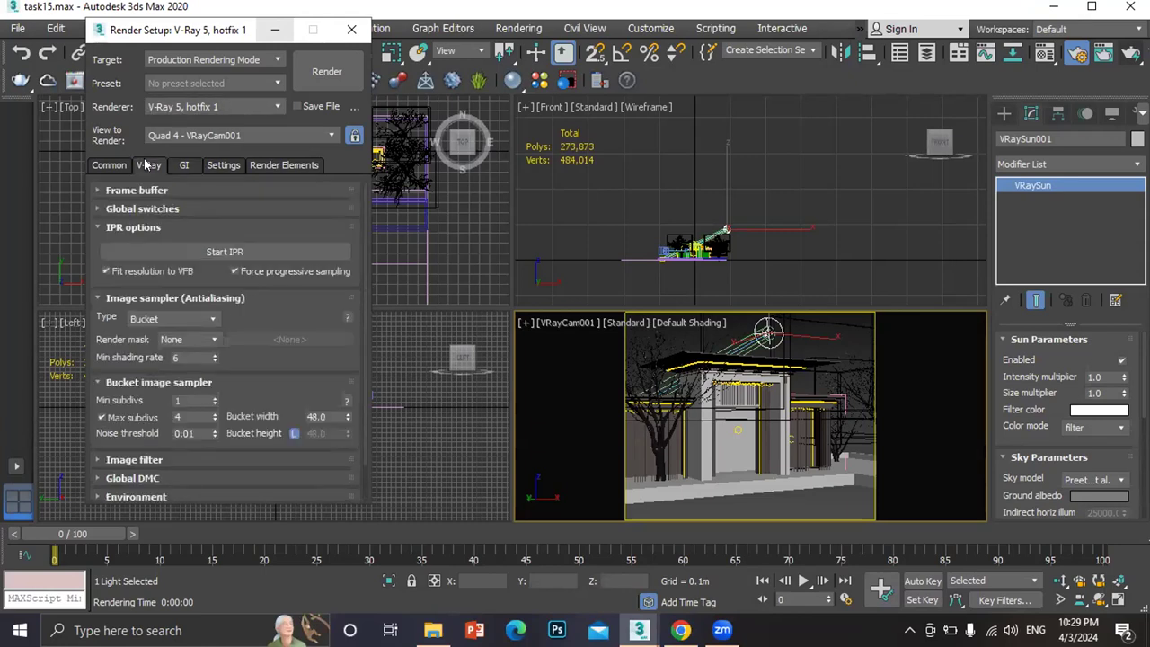
left_click(189, 477)
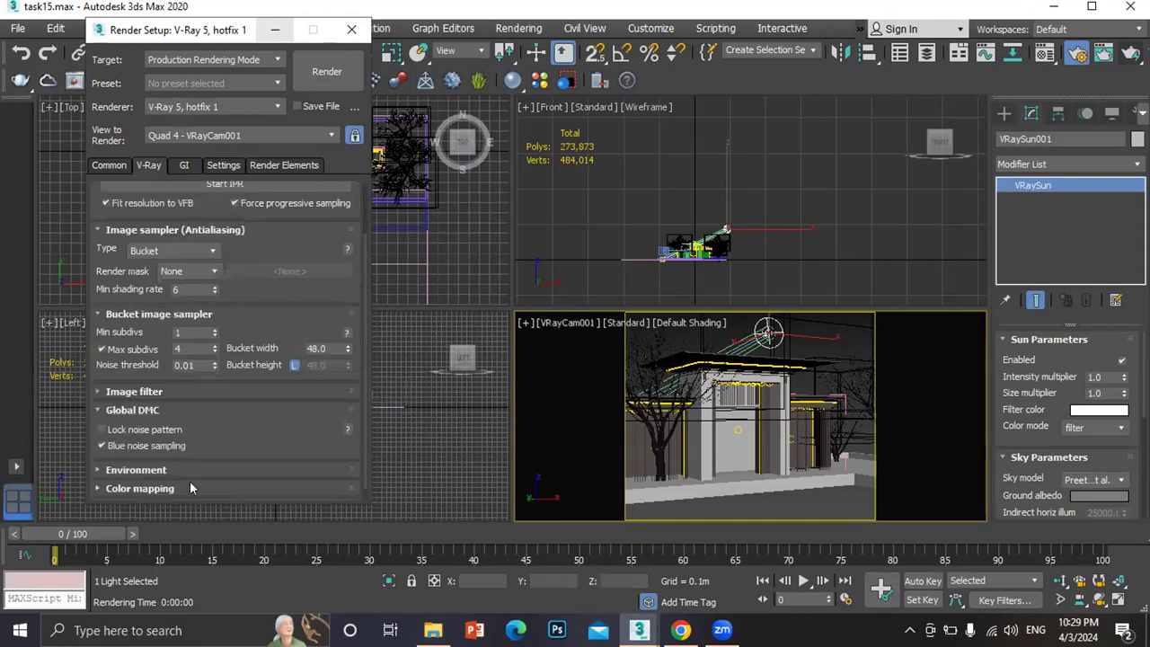
left_click(178, 485)
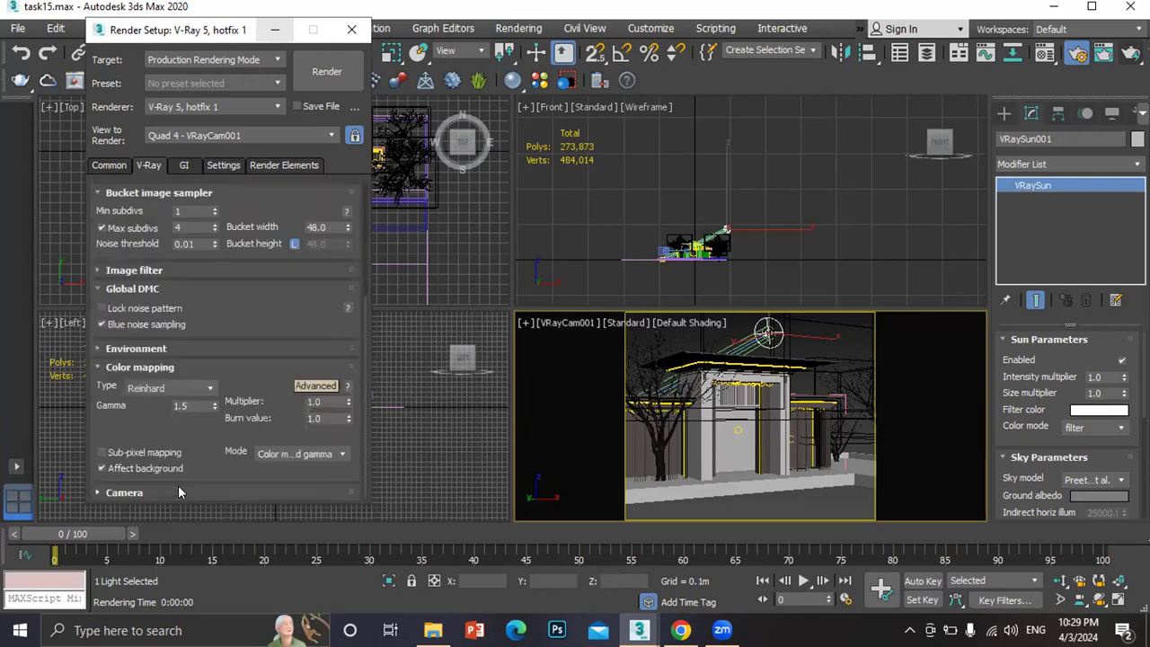
left_click(275, 454)
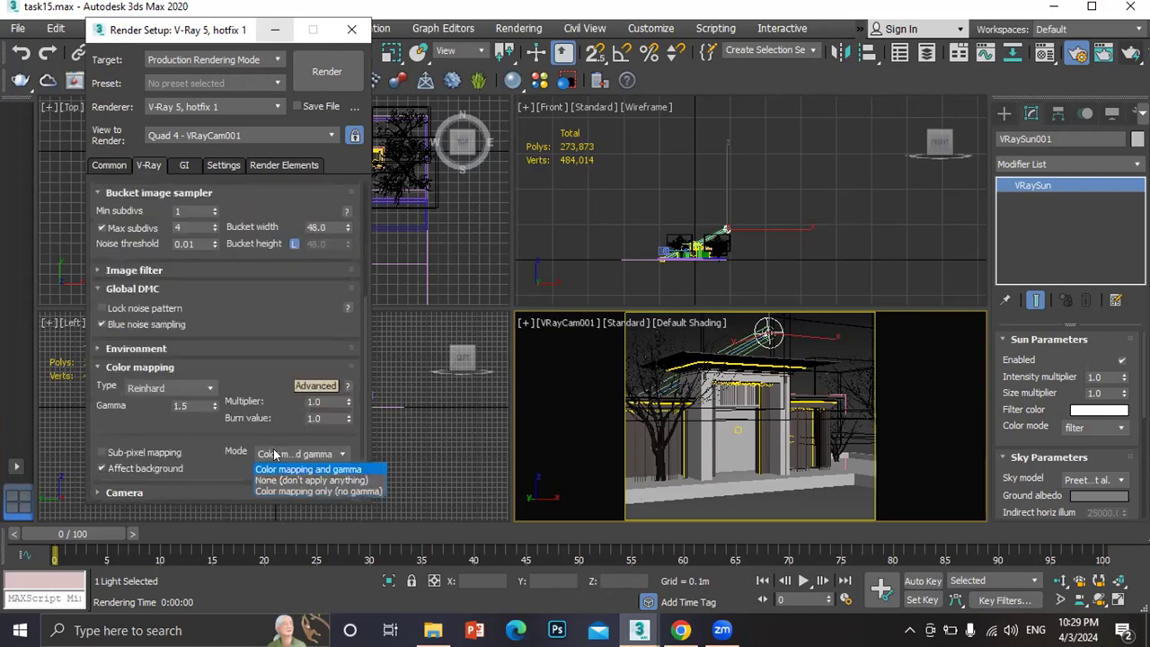
left_click(275, 454)
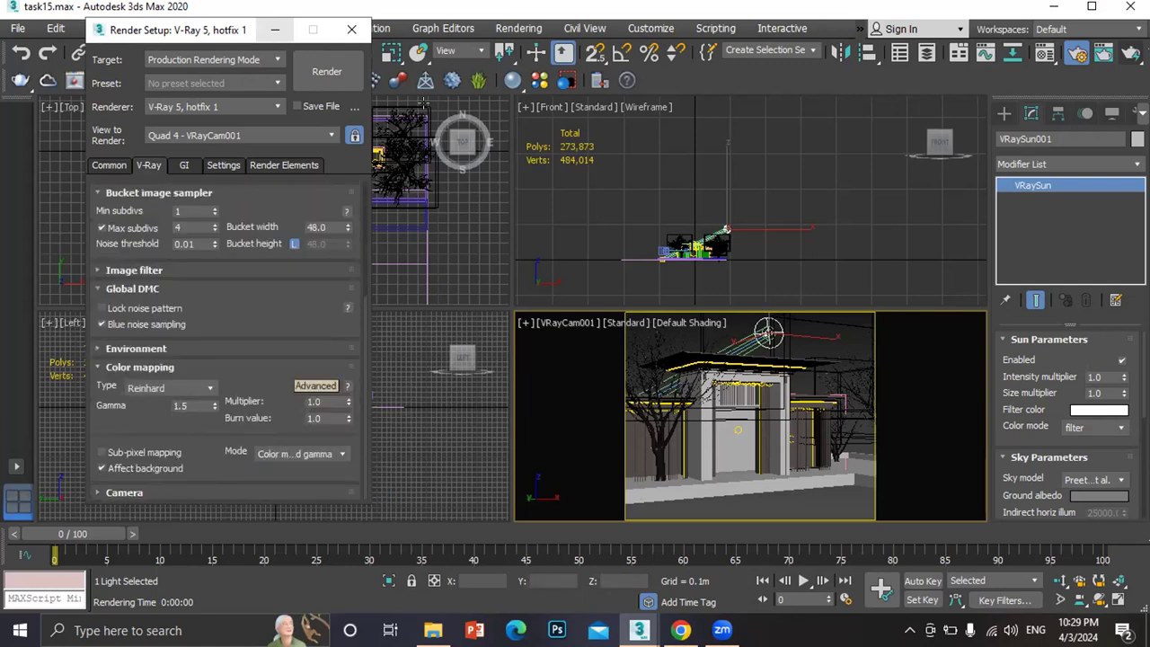
left_click(353, 34)
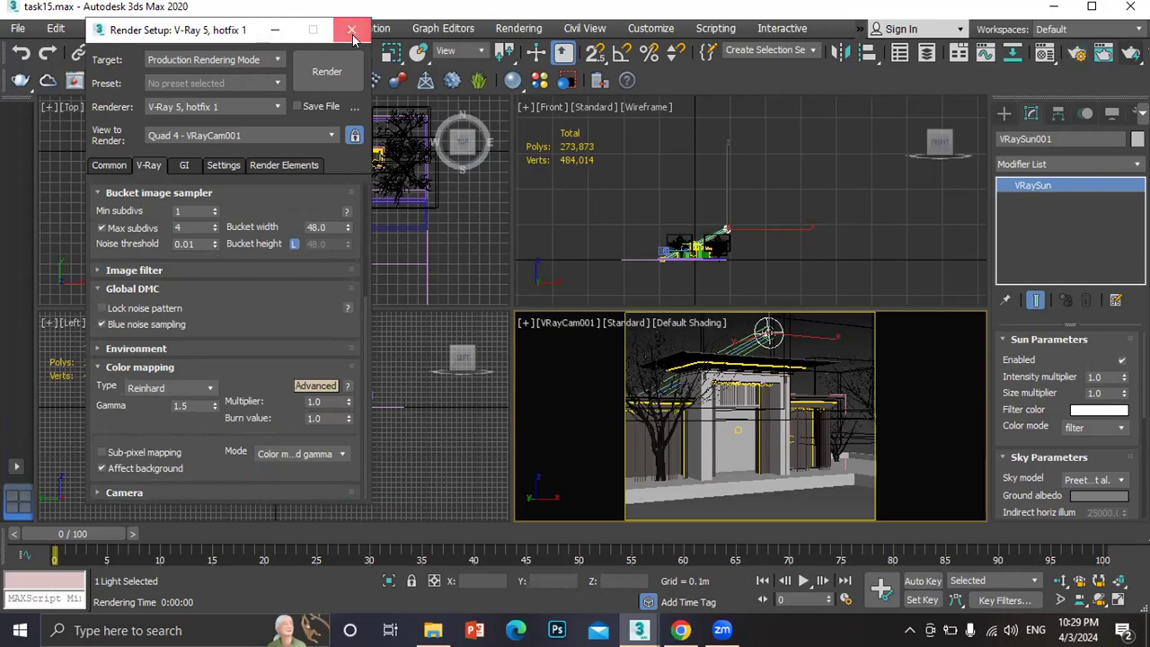
Start V-Ray Viewport IPR in the VRayCam001 view and close the V-Ray messages window
left_click(624, 322)
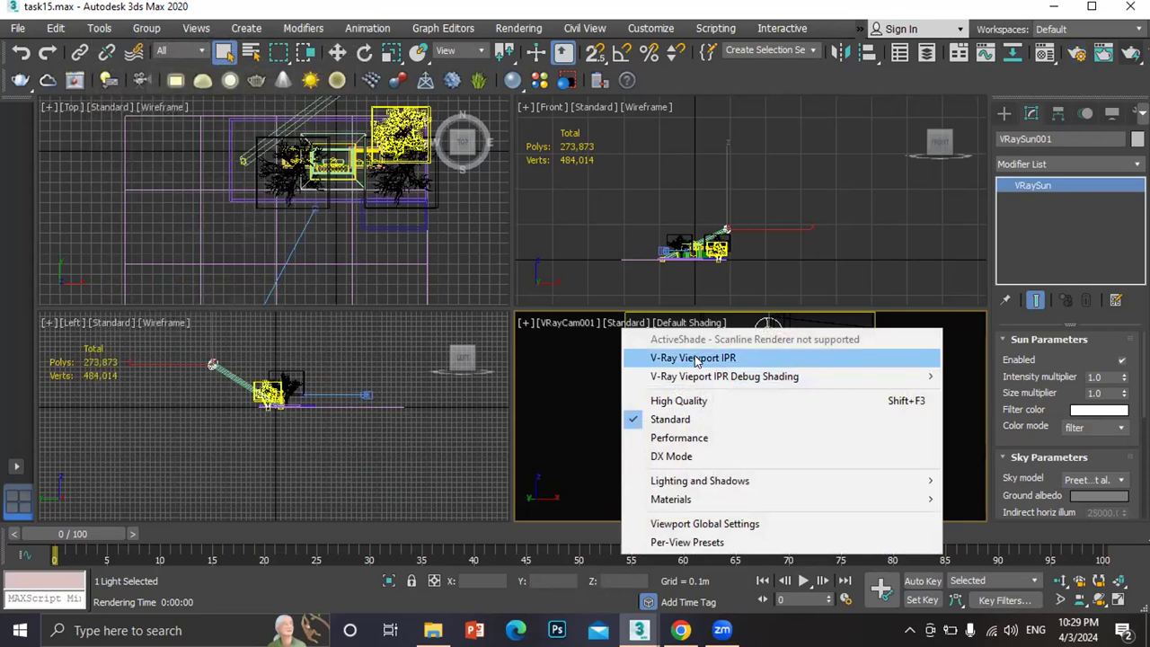
left_click(696, 361)
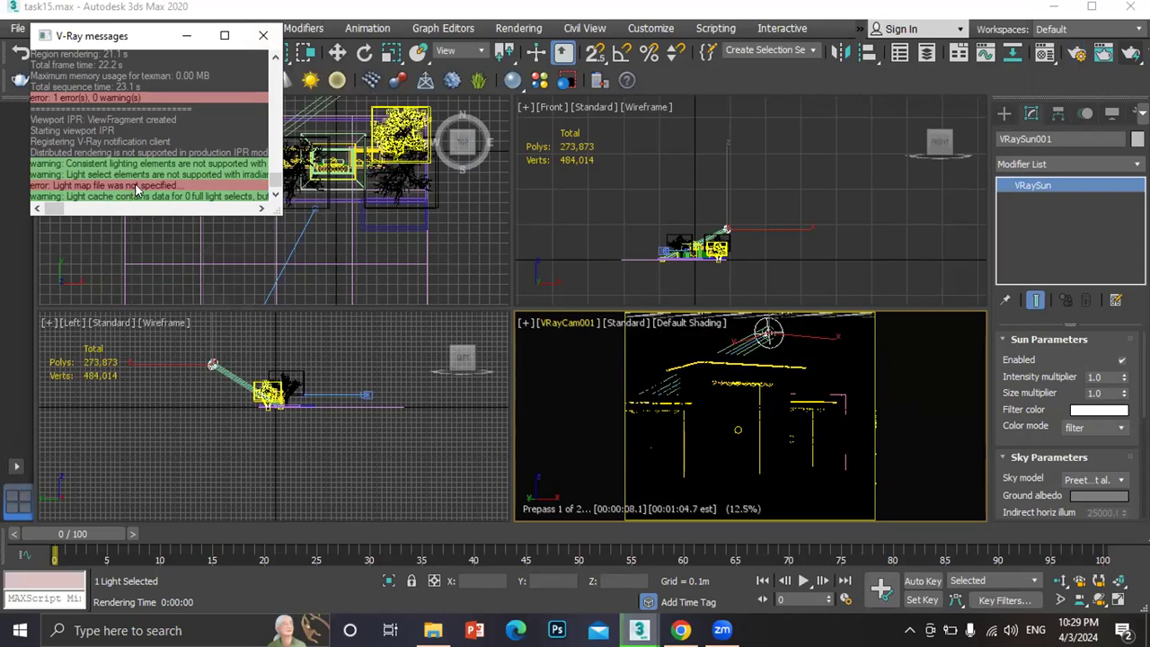
left_click(261, 35)
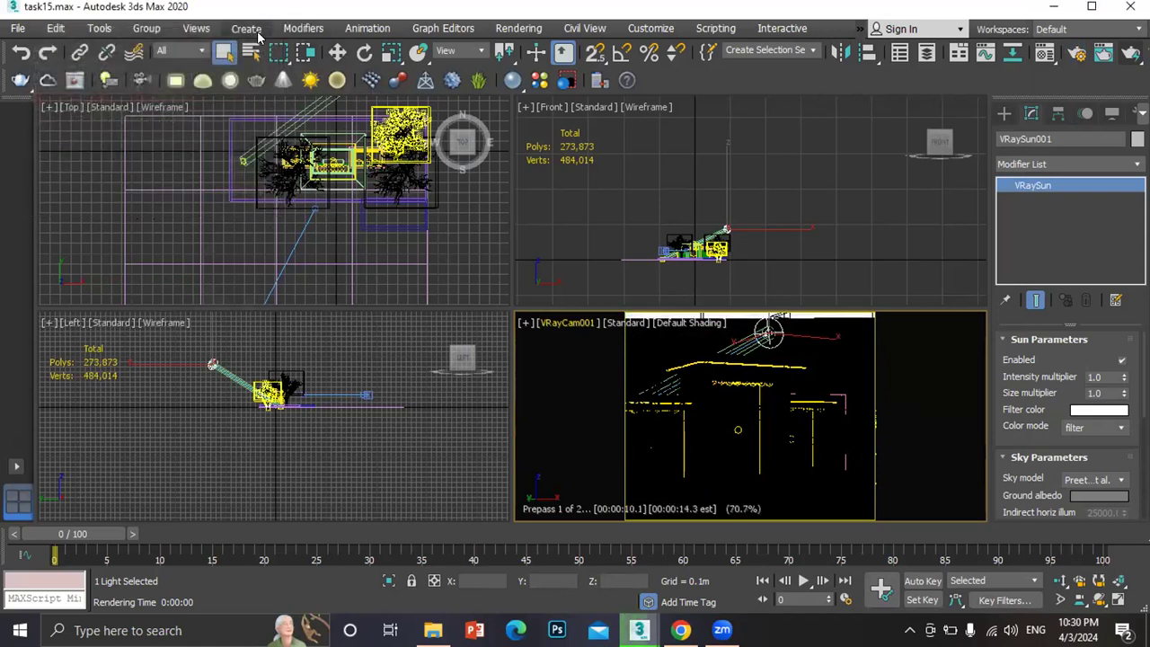
Delete the existing V-Ray sun and switch light creation to the VRay light types
scroll(319, 171, "down", 5)
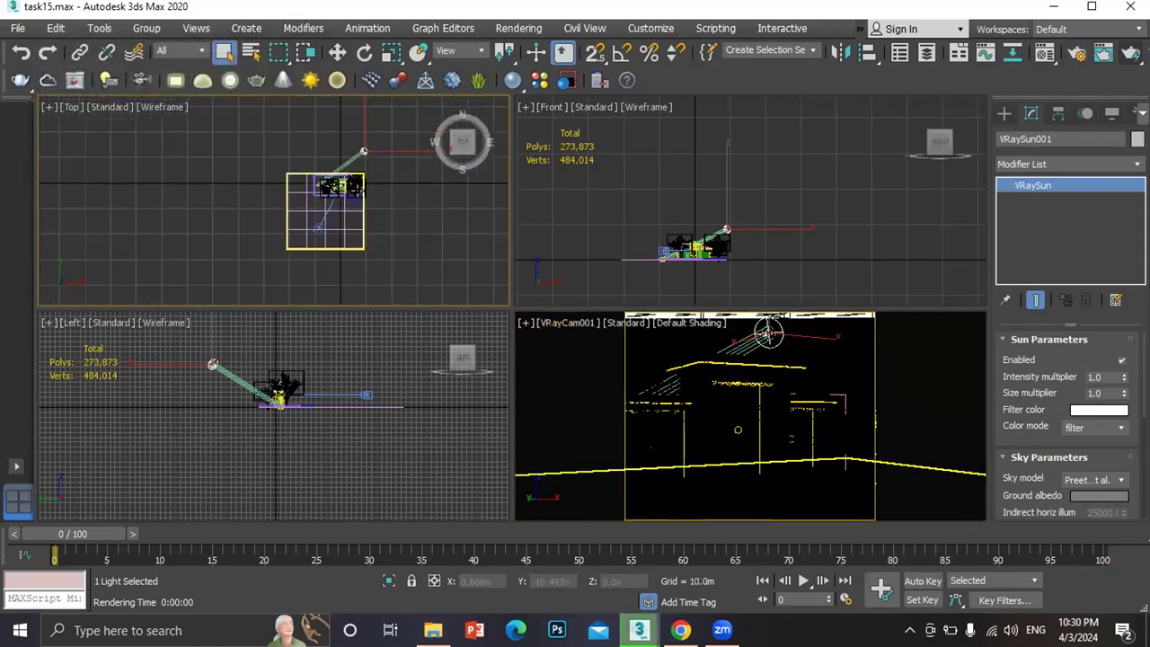
scroll(363, 164, "down", 2)
left_click(609, 274)
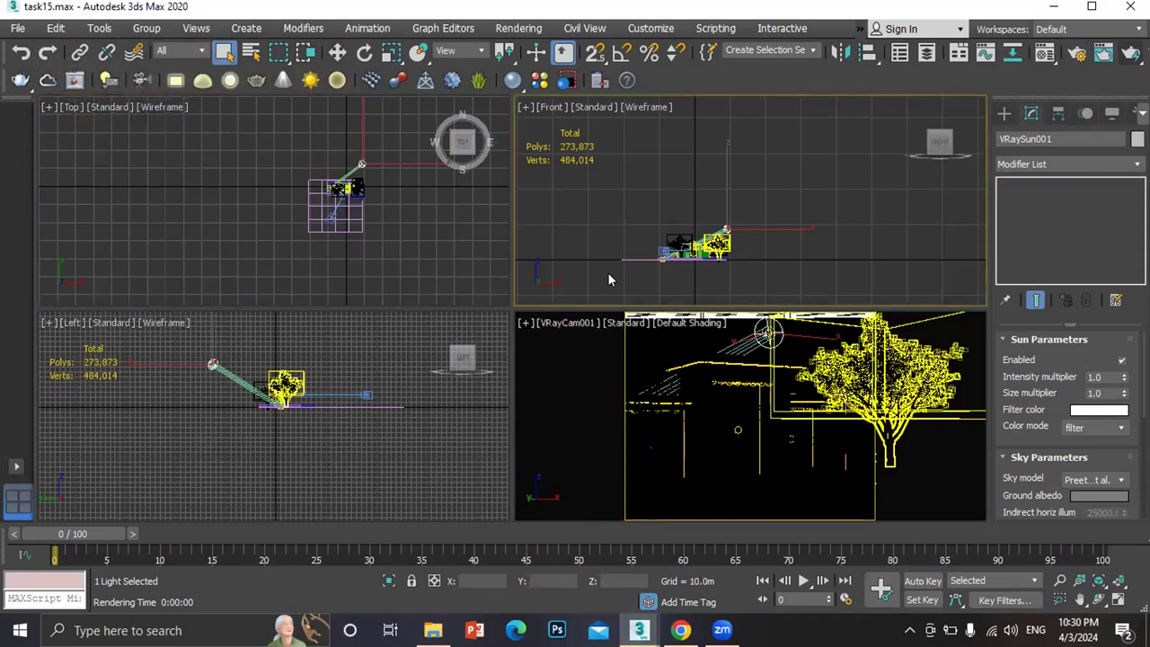
left_click(1005, 112)
left_click(1042, 138)
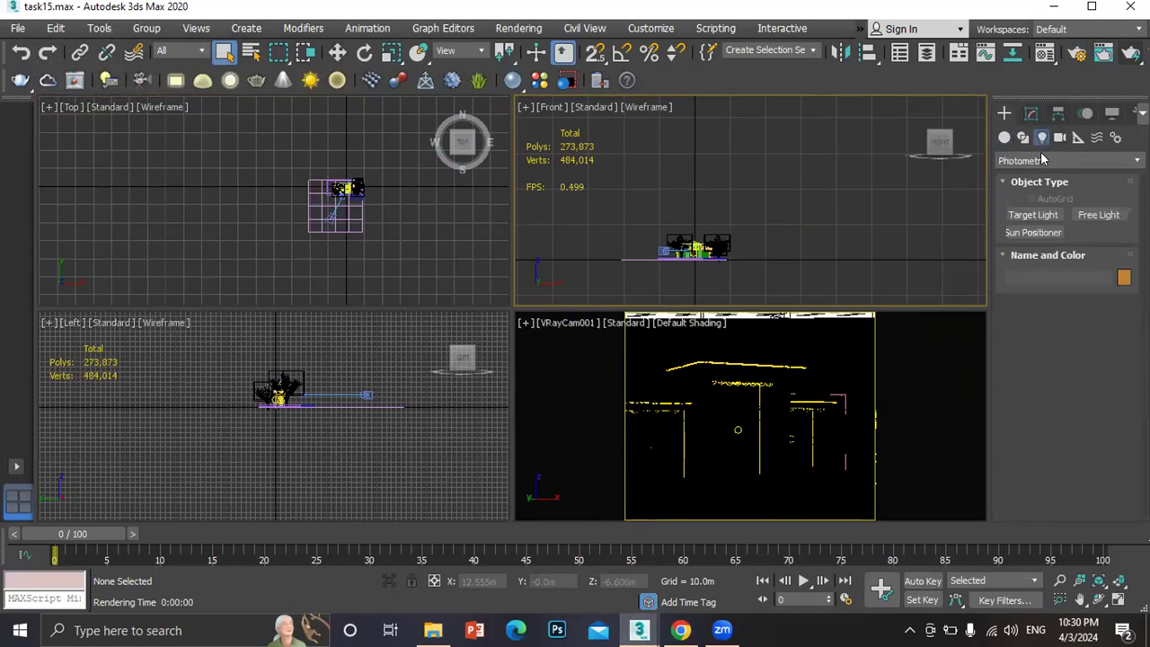
left_click(1043, 160)
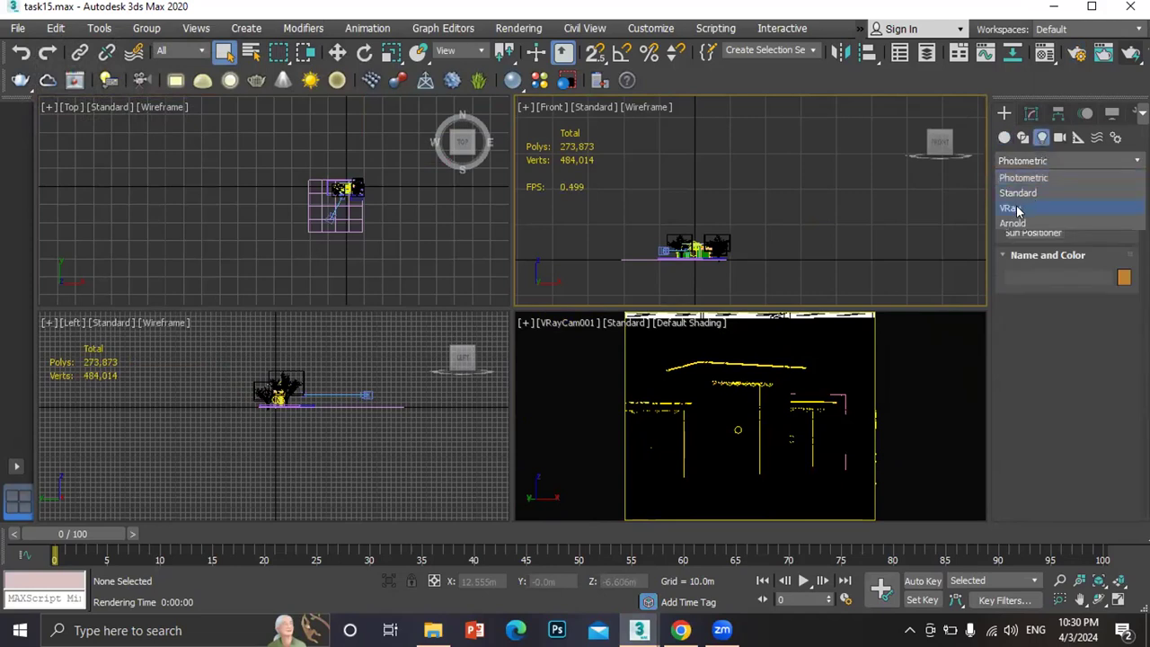
left_click(1016, 207)
left_click(1033, 215)
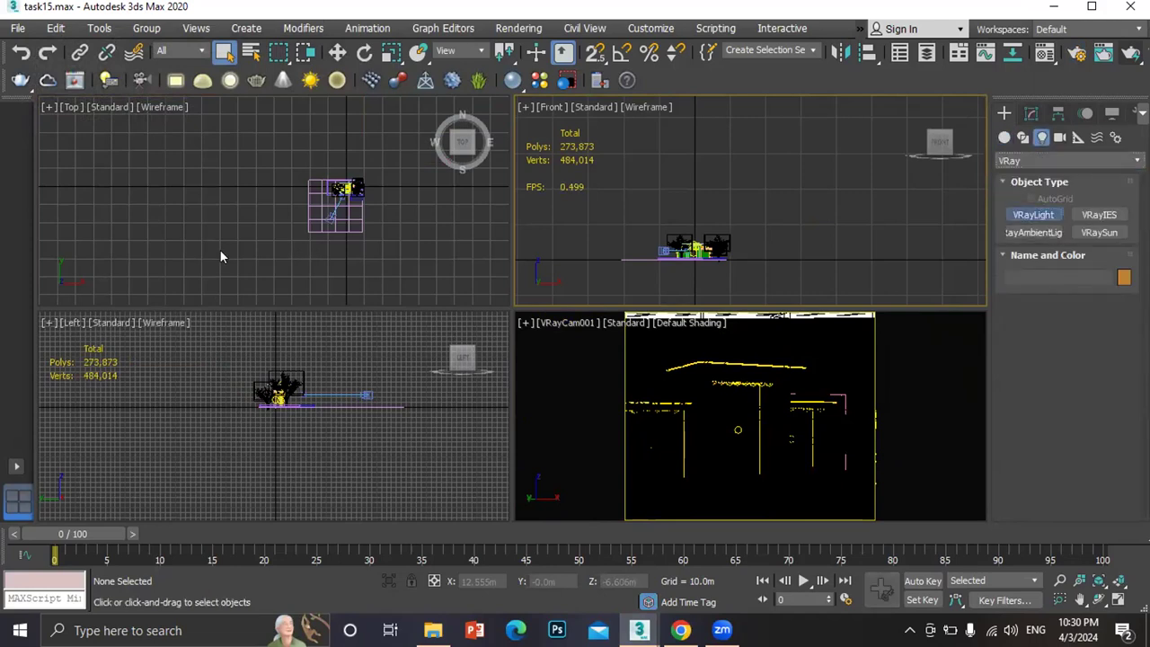
left_click_drag(174, 202, 339, 190)
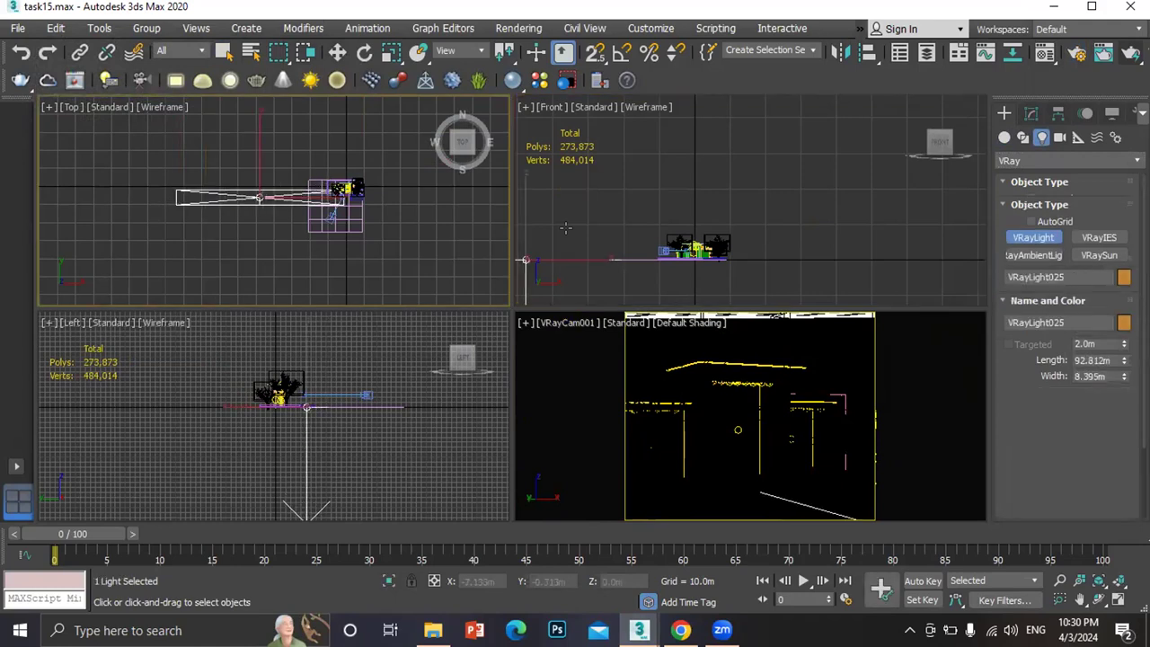
key("ctrl+z")
Create a V-Ray sun in the Top view at about X -94 m, Y -34 m, aimed at the building
left_click(1113, 234)
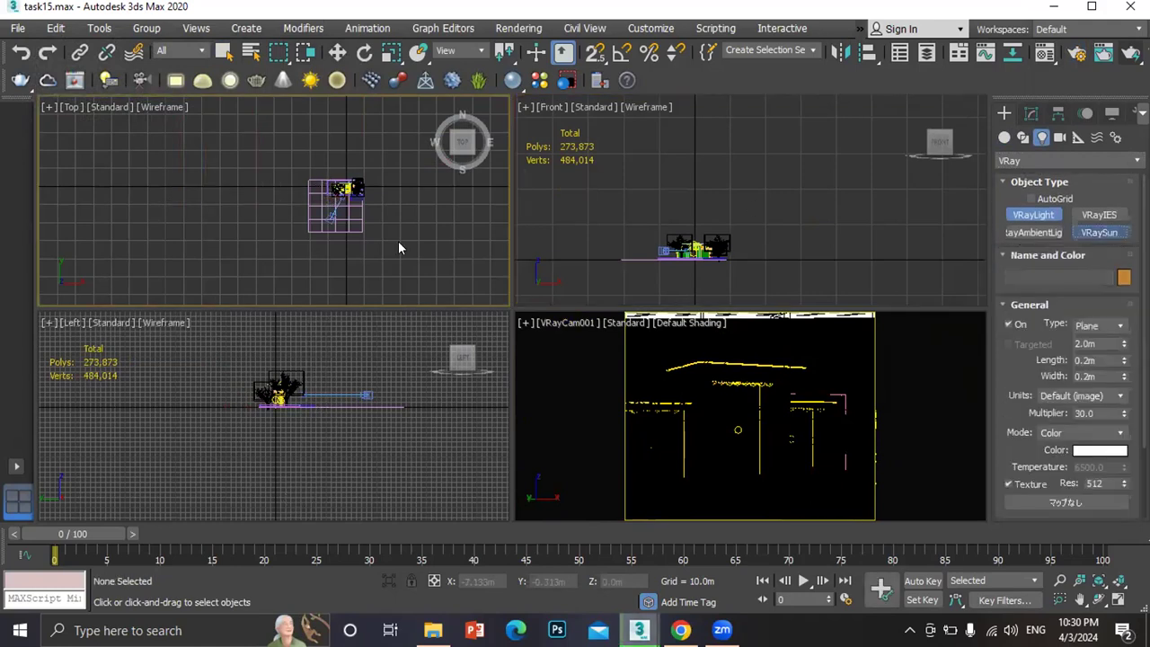
left_click_drag(176, 248, 335, 190)
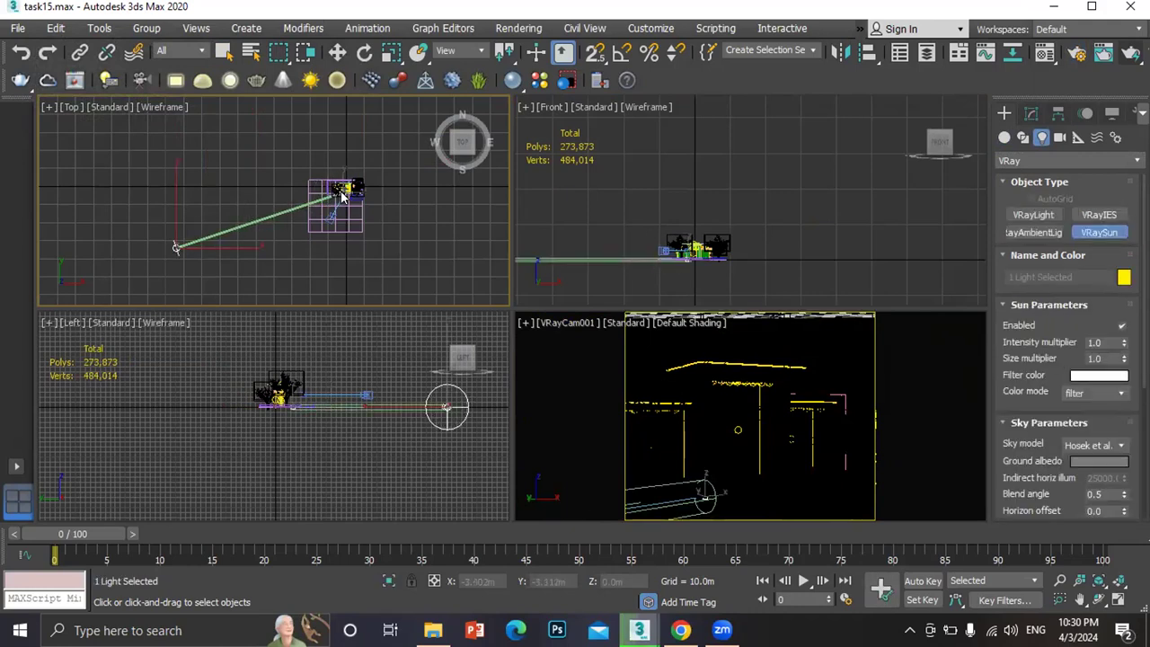
left_click(616, 366)
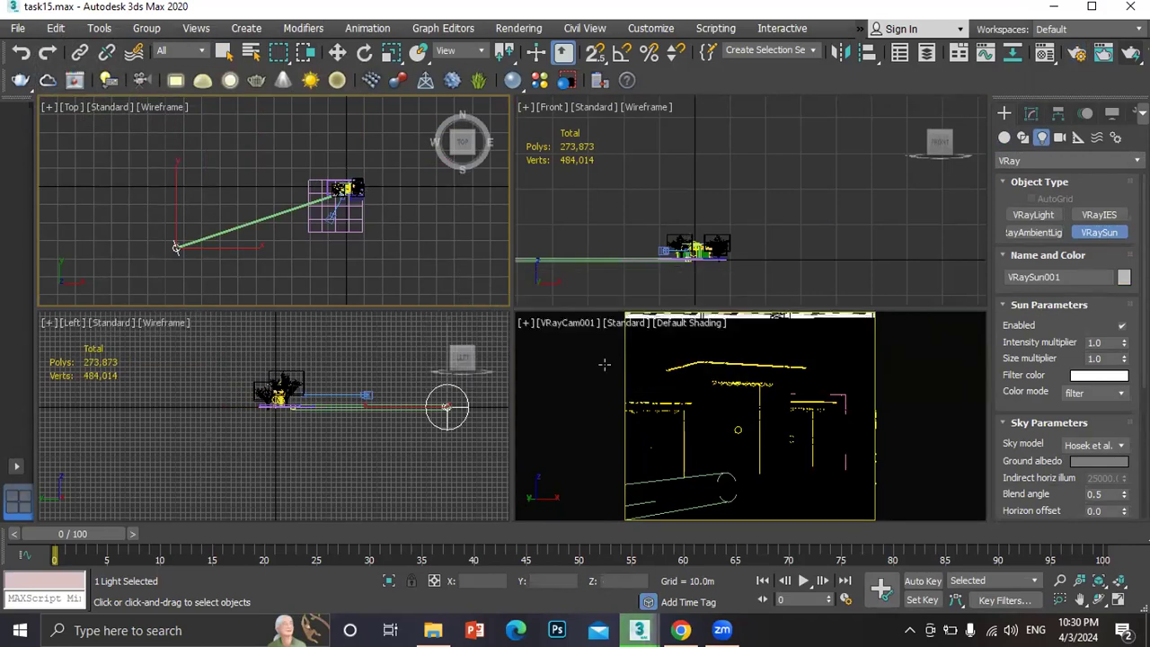
Raise the new sun vertically in the Front view to a height of about 109 m
scroll(584, 254, "down", 3)
scroll(584, 254, "down", 1)
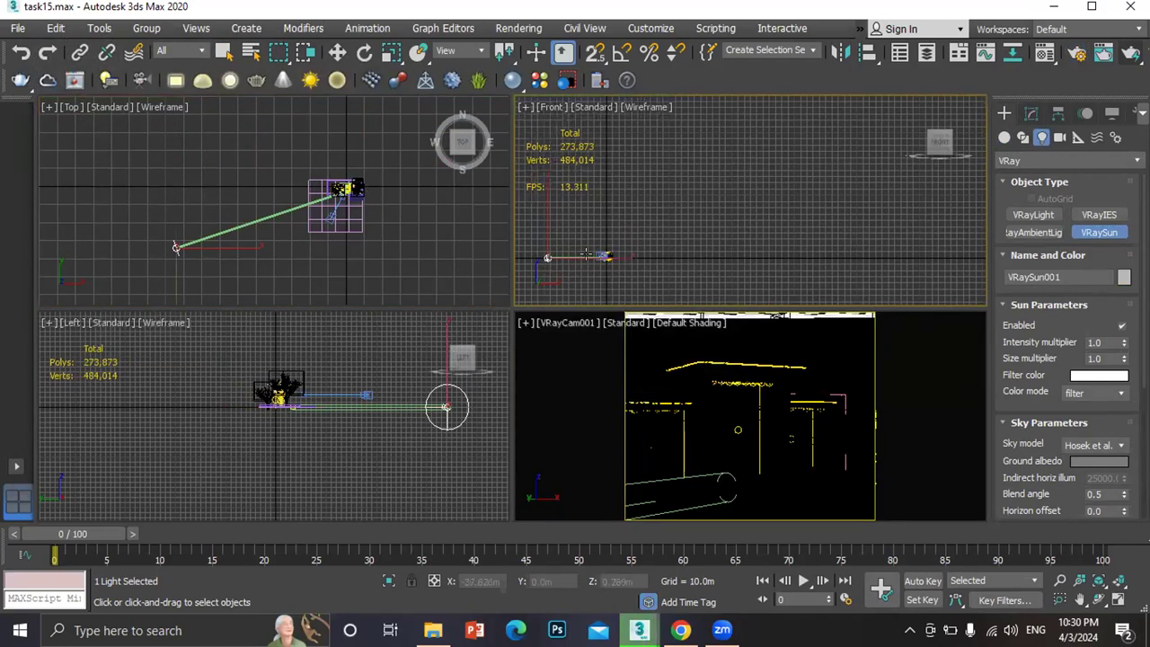
right_click(545, 229)
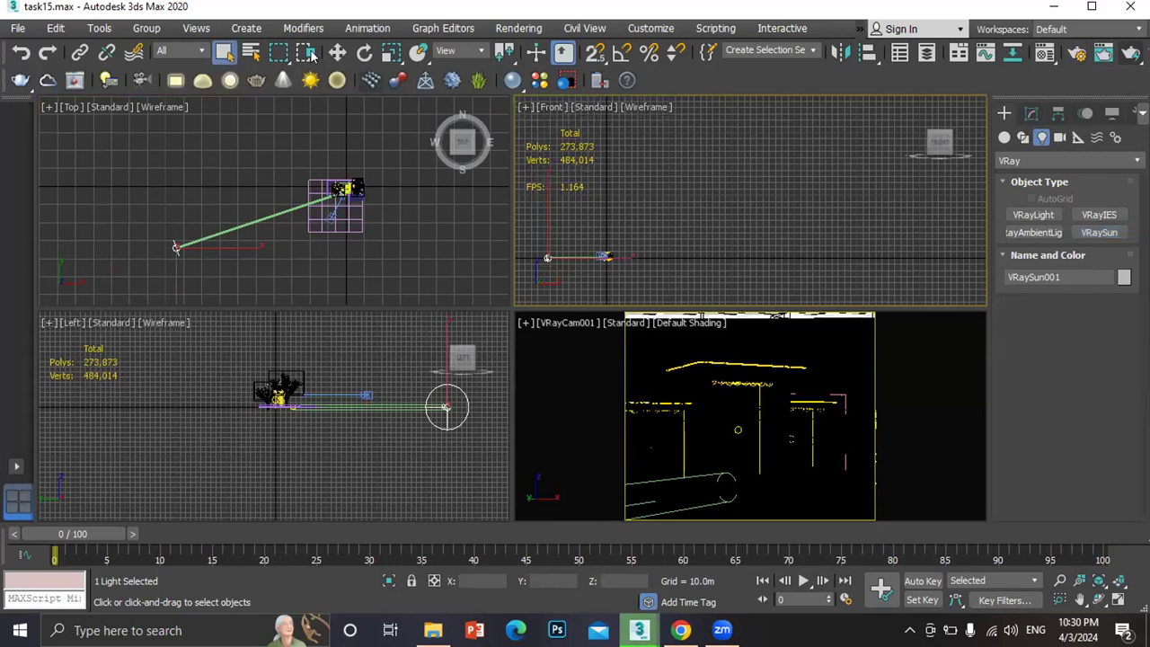
left_click(337, 52)
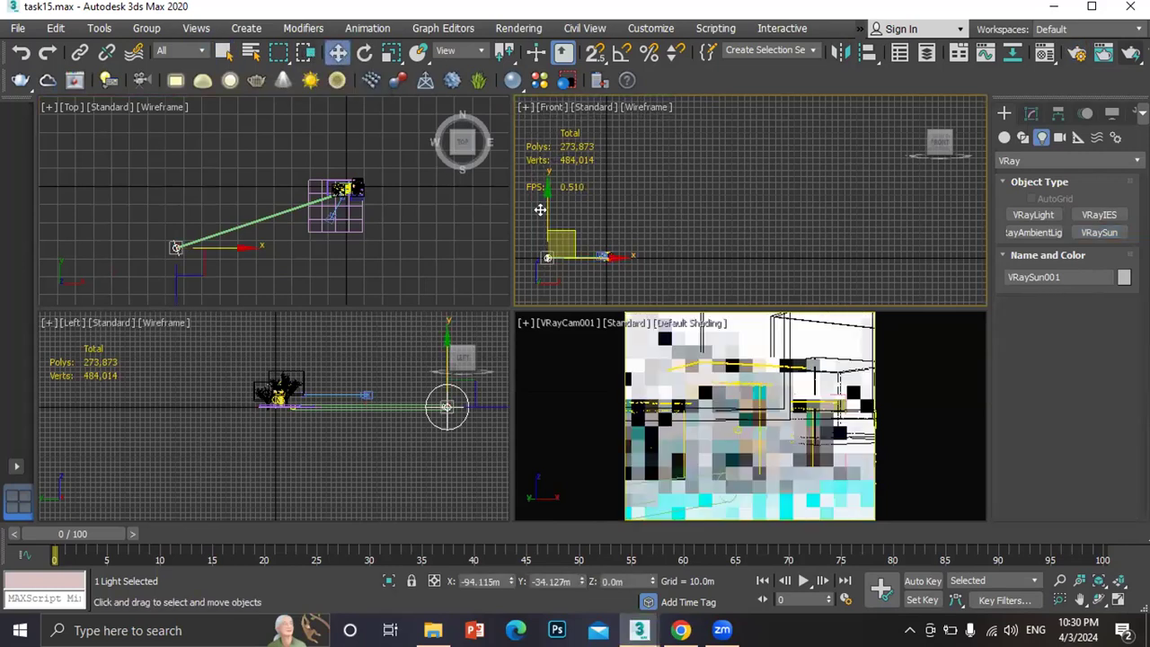
left_click_drag(542, 214, 555, 142)
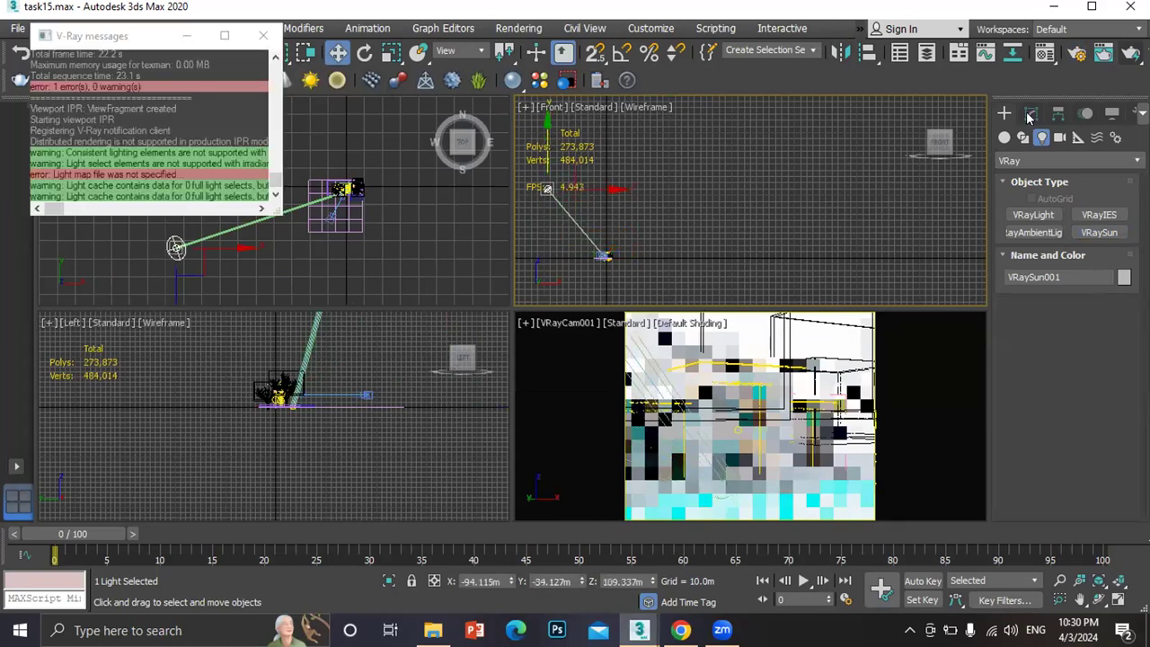
Set the sun's size multiplier to 2.33 and its ground albedo color to white (255)
left_click(1030, 115)
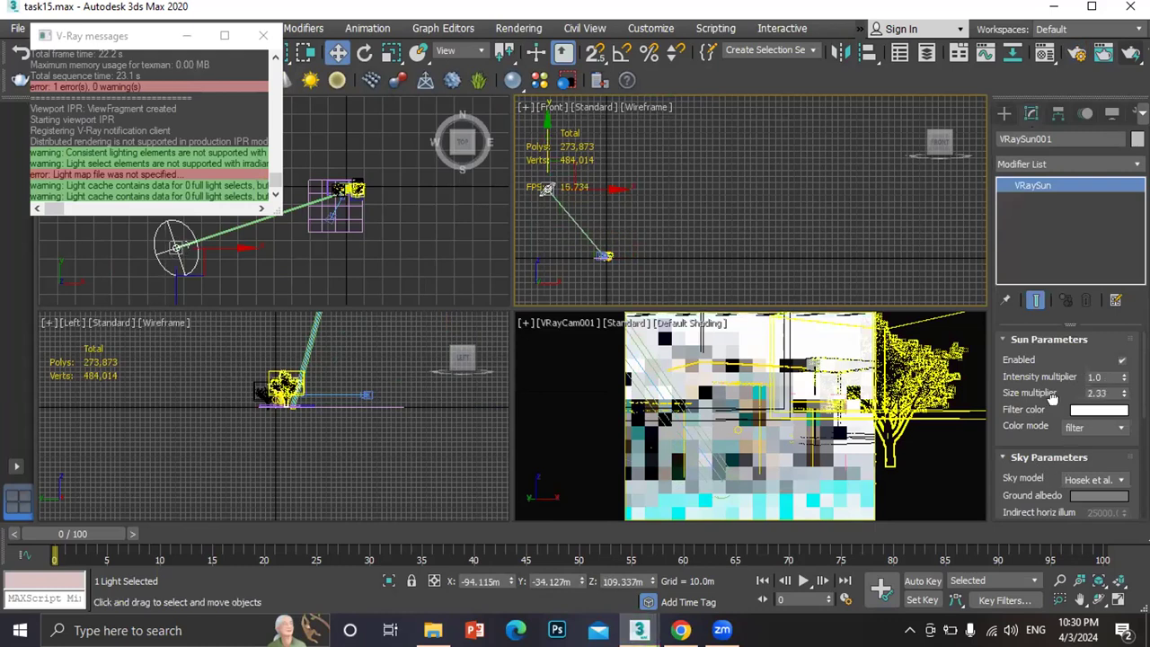
scroll(1054, 400, "down", 2)
scroll(1090, 416, "down", 1)
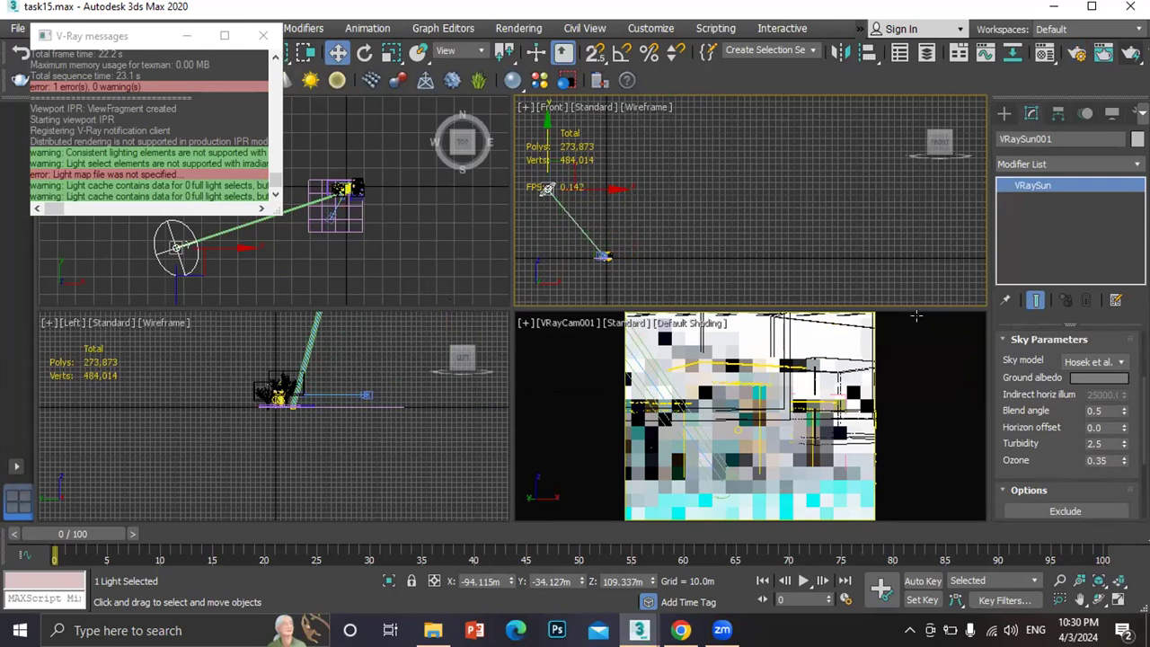
left_click(1105, 378)
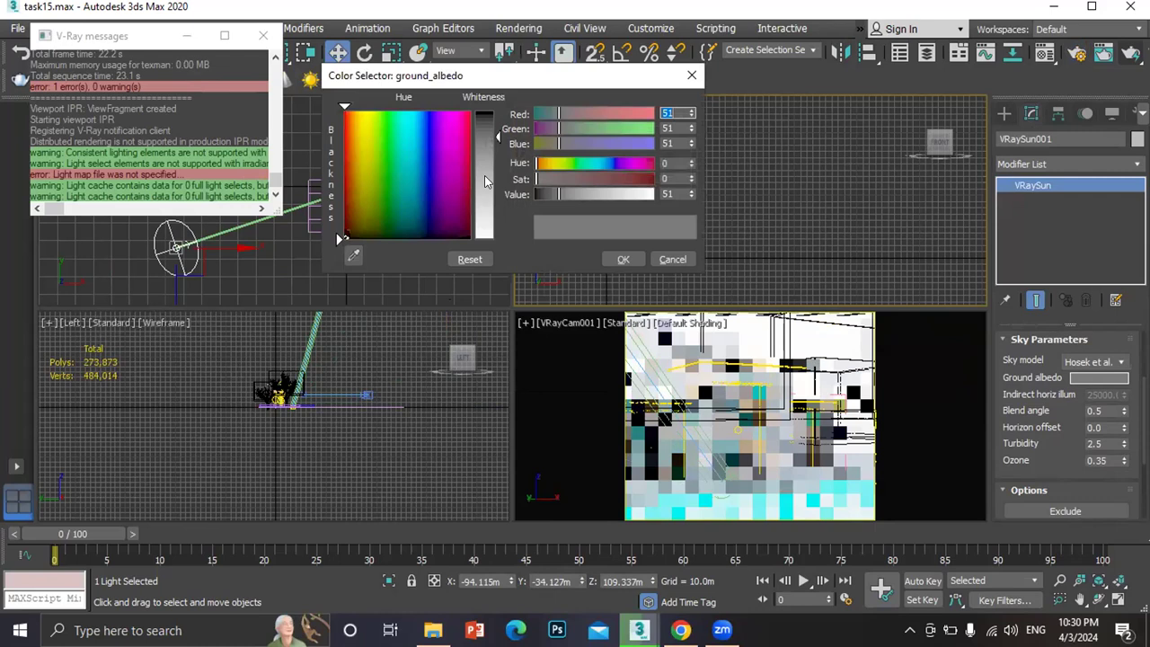
type("255")
key("Return")
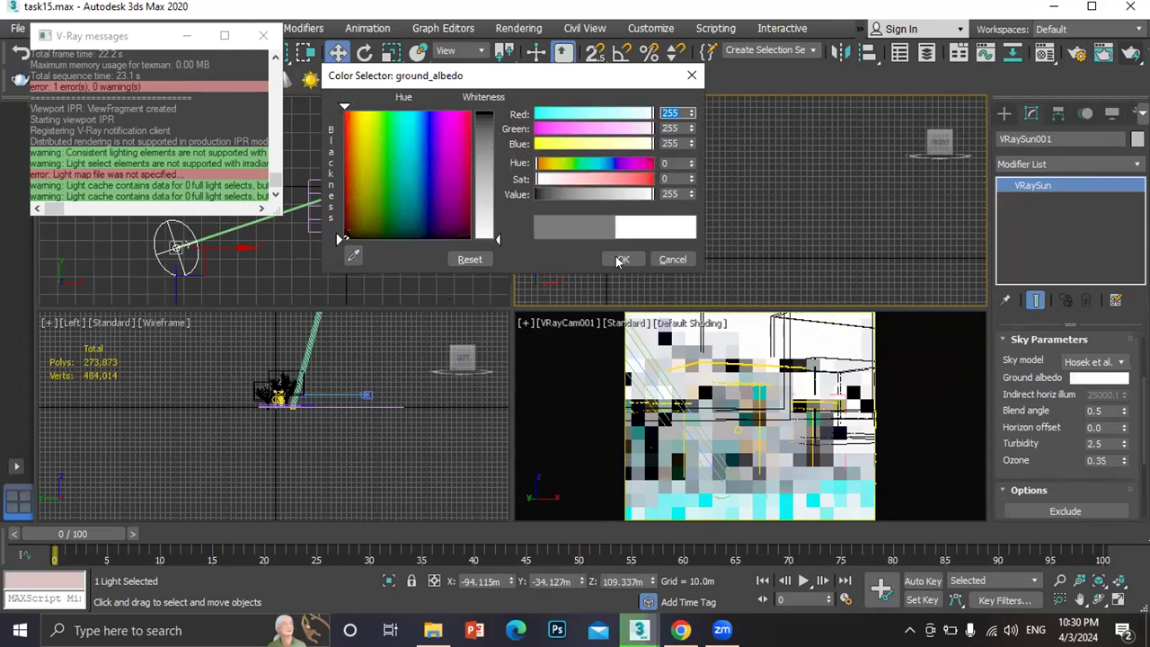
left_click(622, 259)
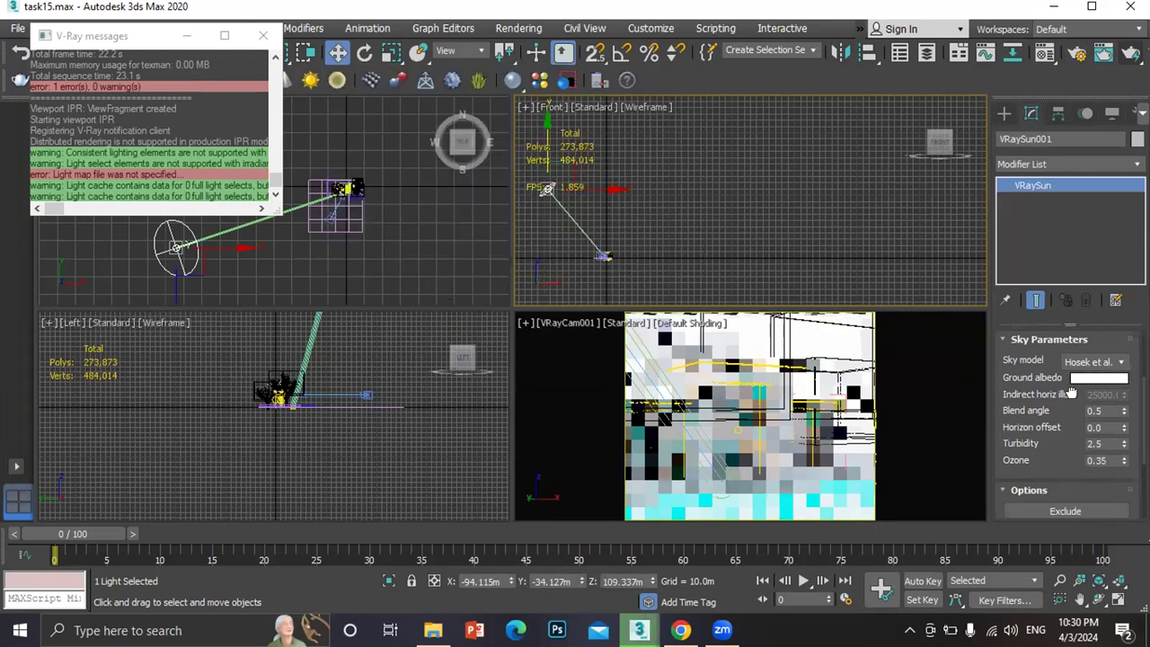
Set the V-Ray sun's photon emit radius to about 9.5 m and dismiss the V-Ray messages
scroll(1070, 394, "down", 2)
scroll(1071, 392, "down", 2)
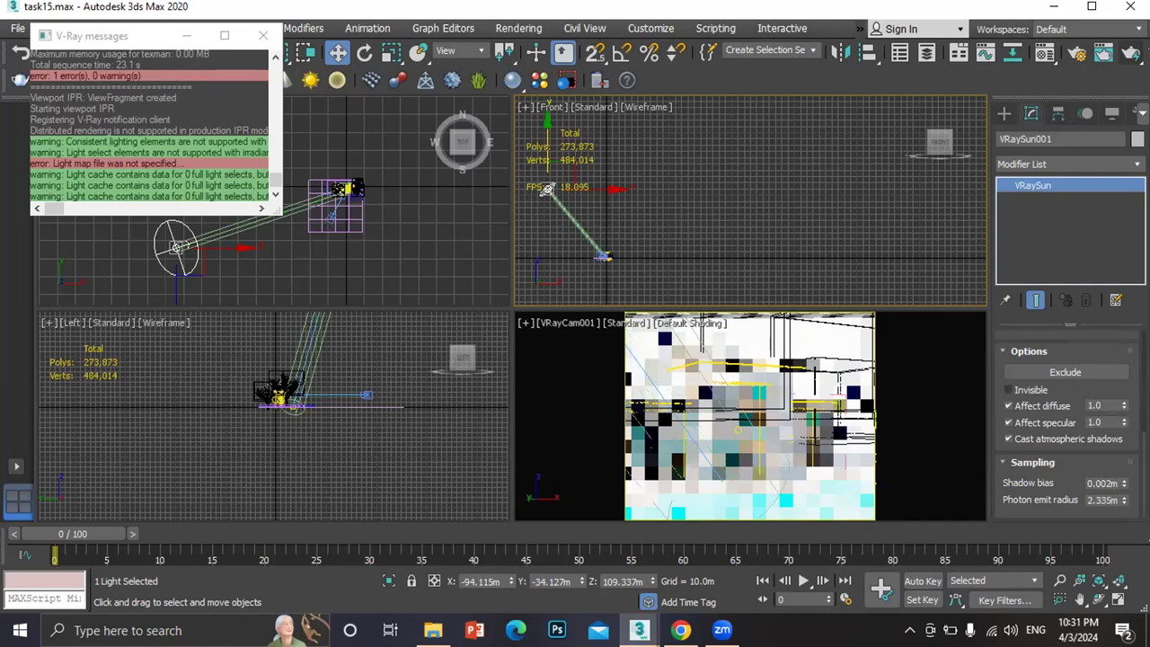
left_click(262, 38)
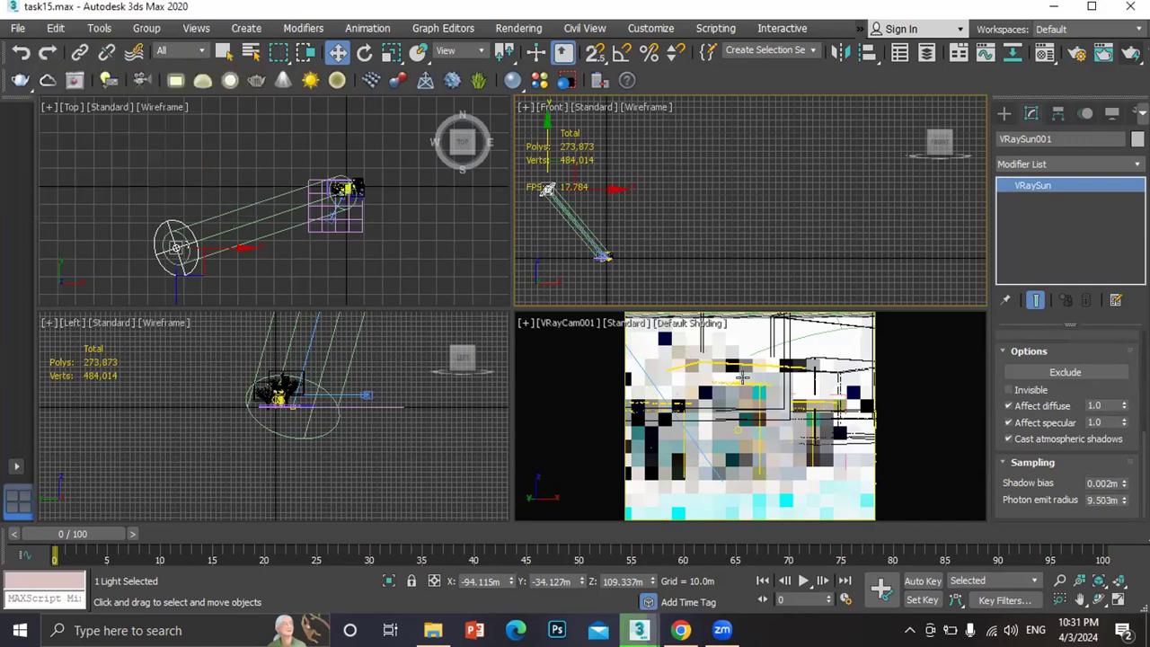
Lower the V-Ray sun vertically in the Front view to a height of about 17.8 m
right_click(607, 206)
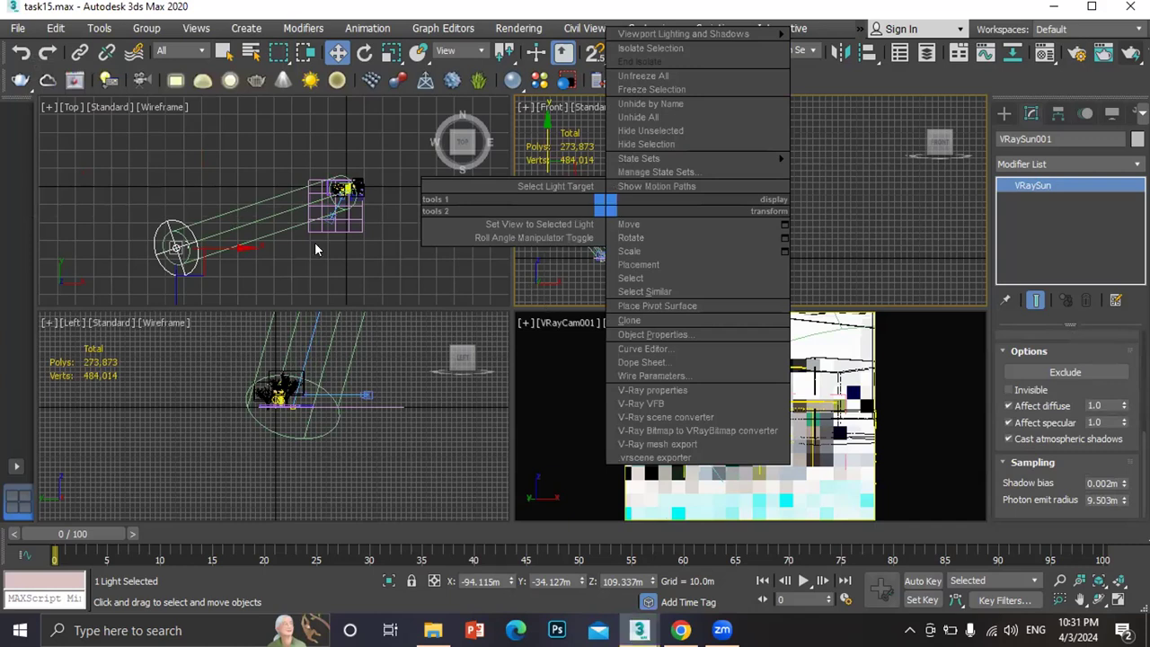
left_click(314, 249)
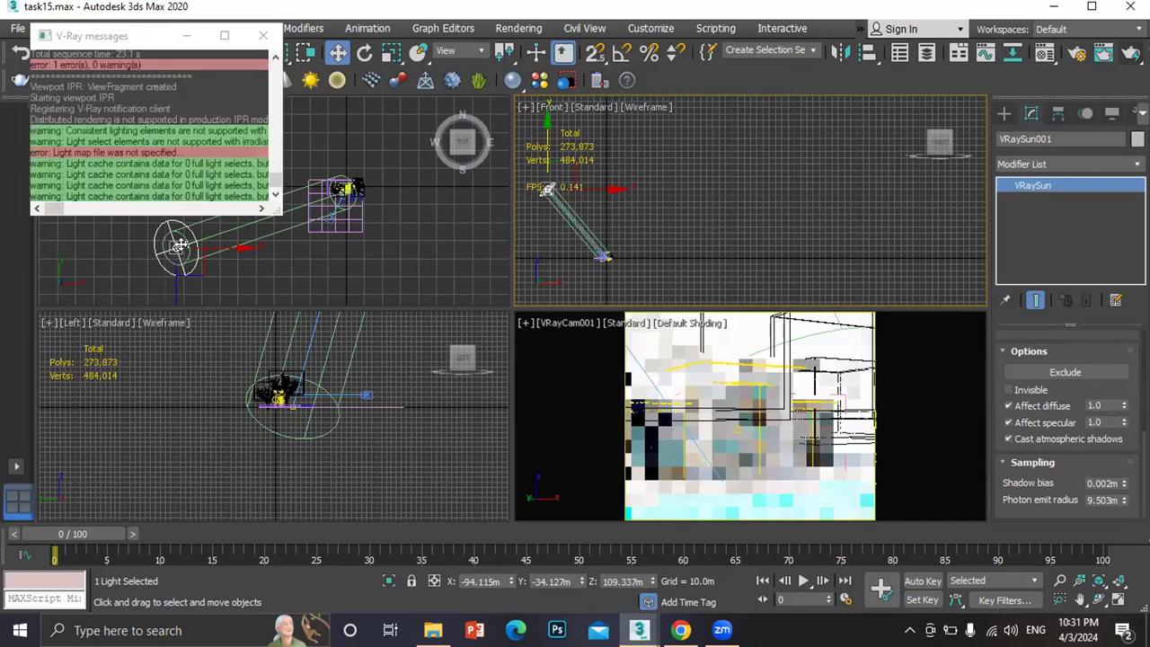
left_click(545, 137)
left_click_drag(545, 137, 537, 184)
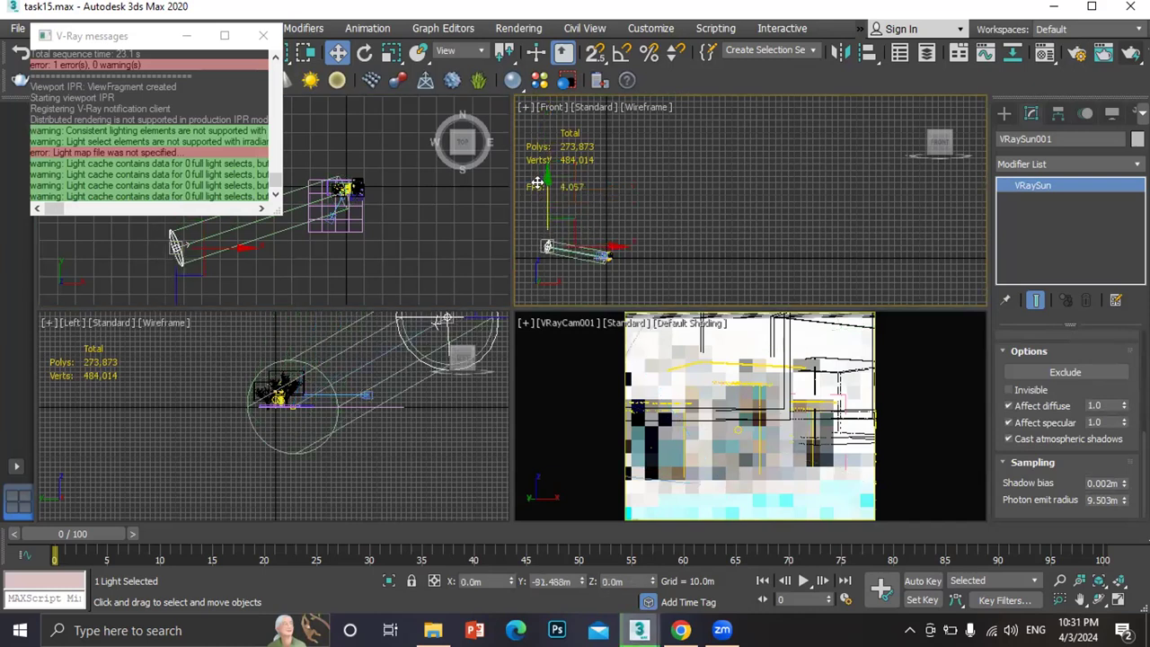
Test render the camera view and inspect the rendering region up close in the V-Ray Frame Buffer
right_click(920, 337)
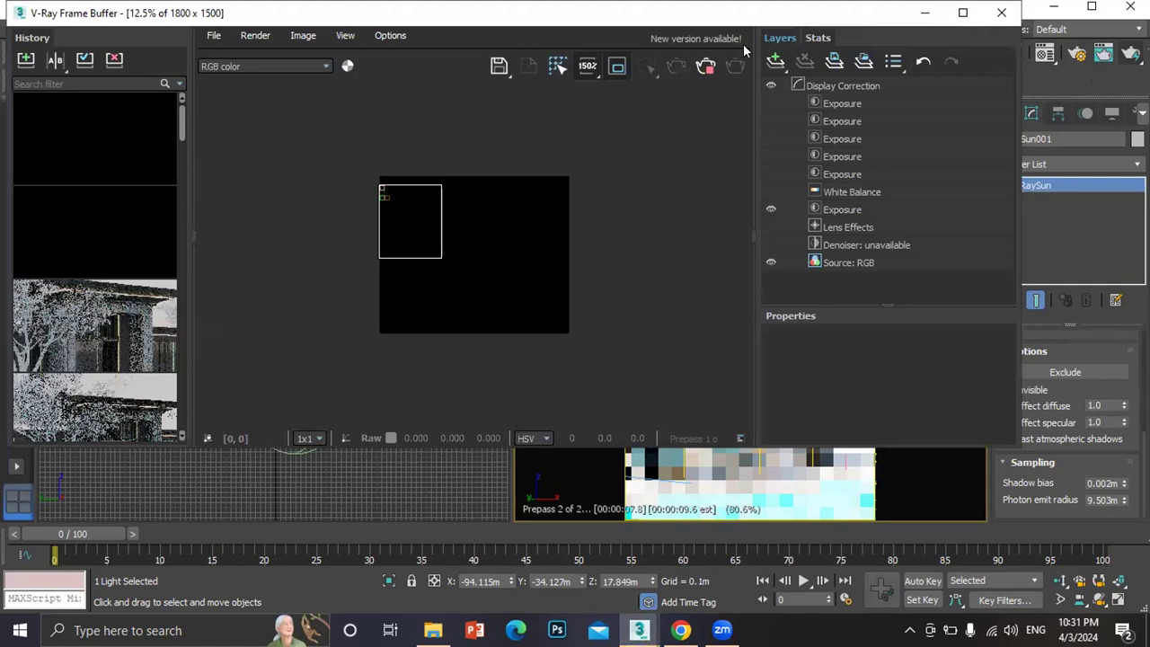
mouse_move(406, 236)
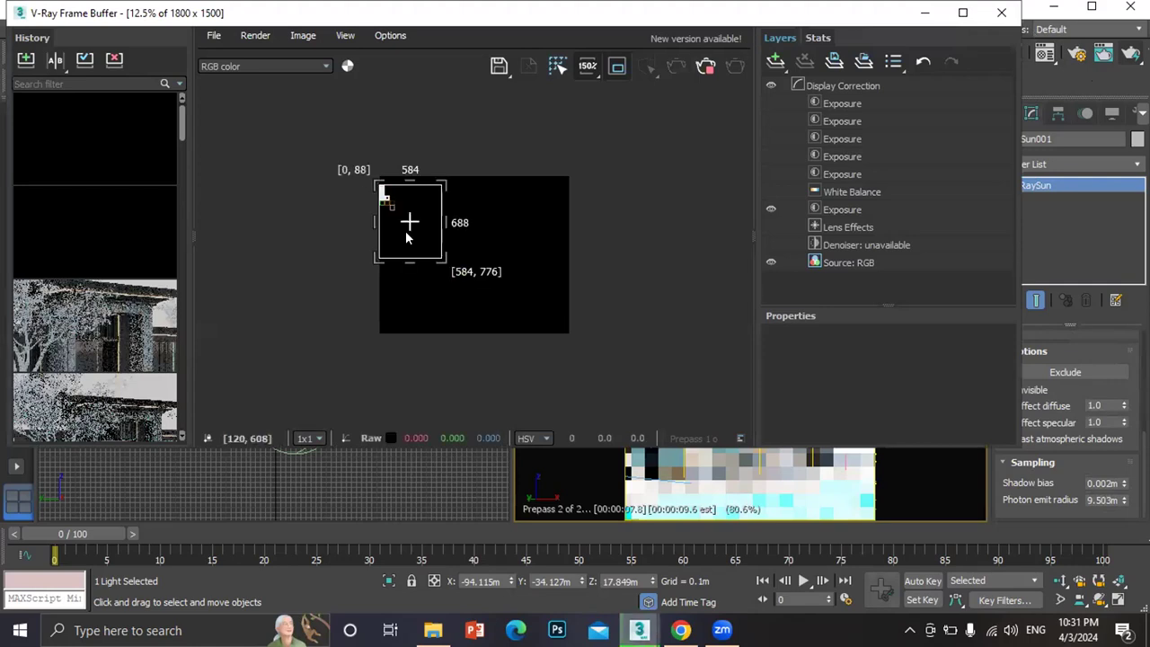
scroll(407, 237, "up", 2)
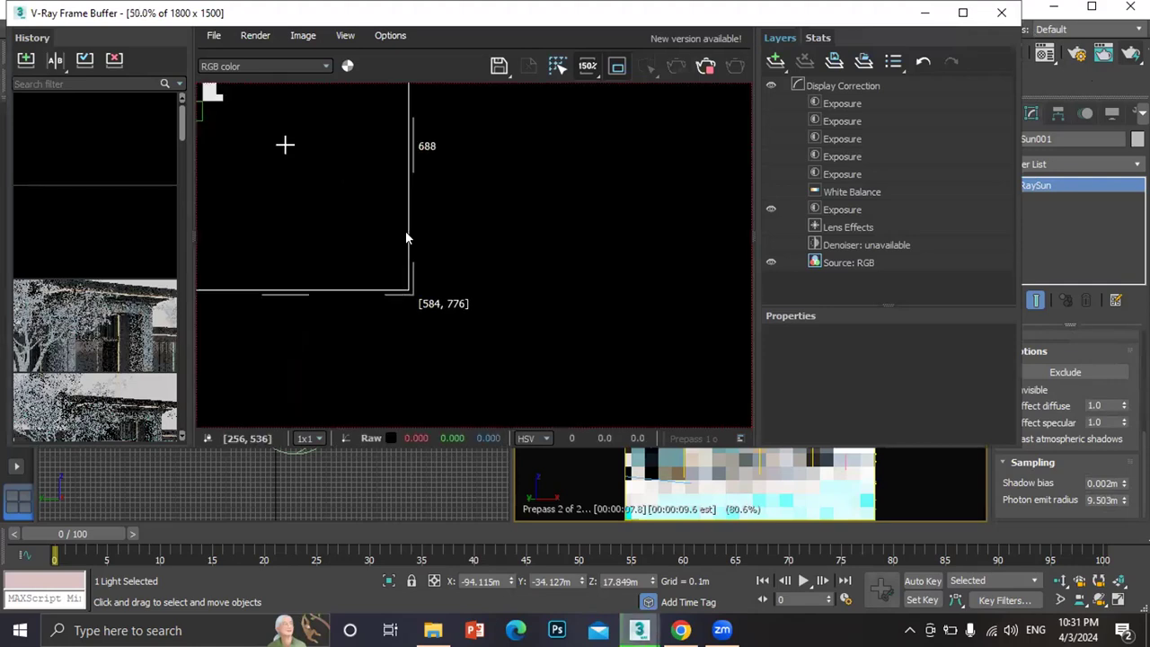
scroll(406, 232, "down", 2)
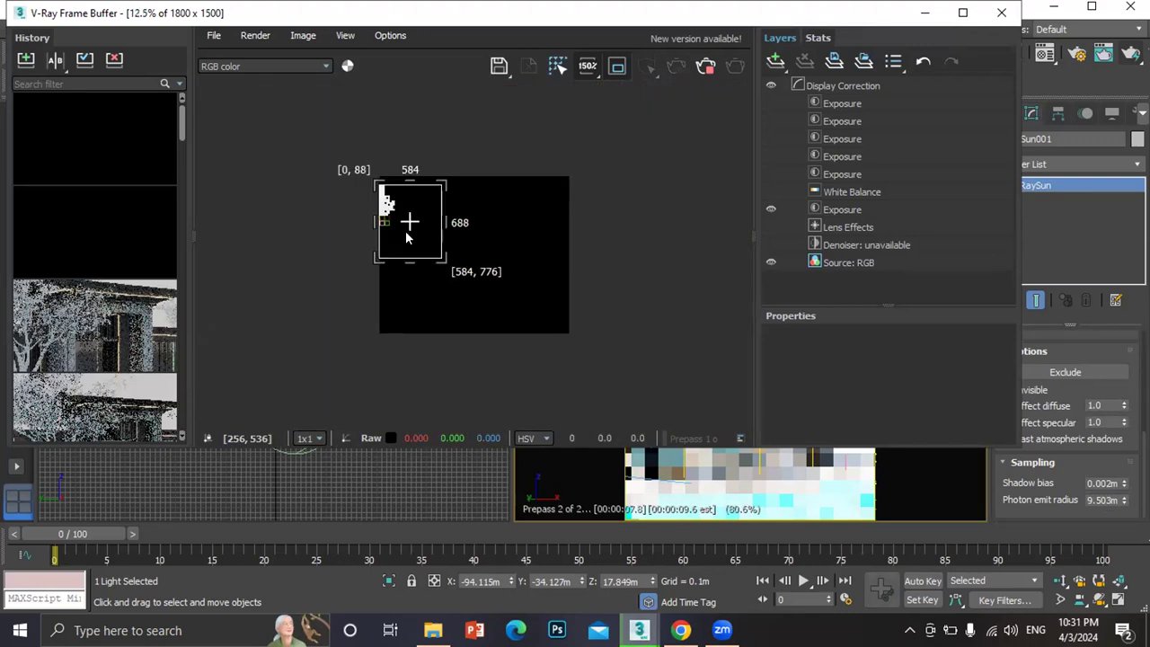
scroll(406, 236, "up", 1)
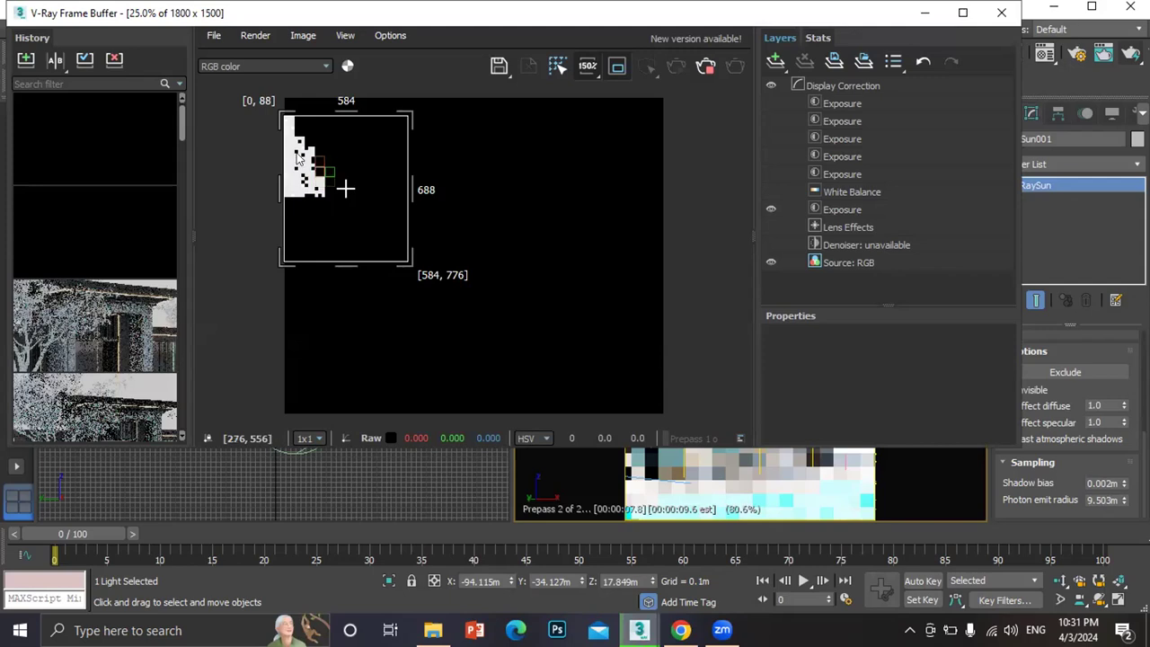
scroll(346, 188, "up", 1)
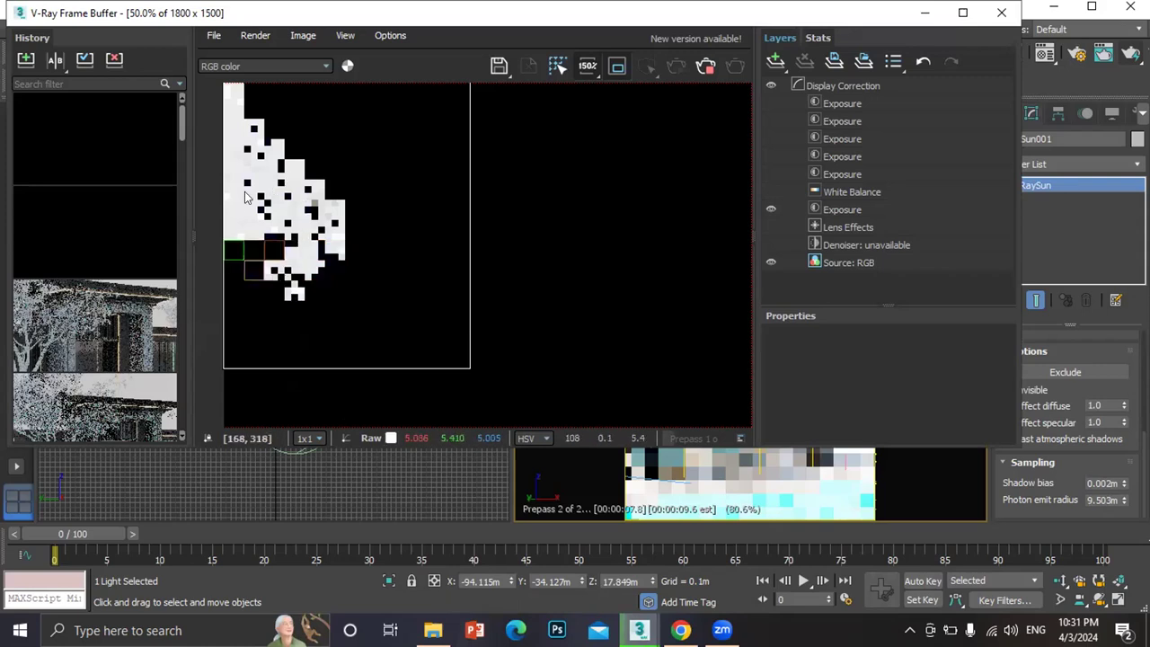
scroll(245, 197, "up", 1)
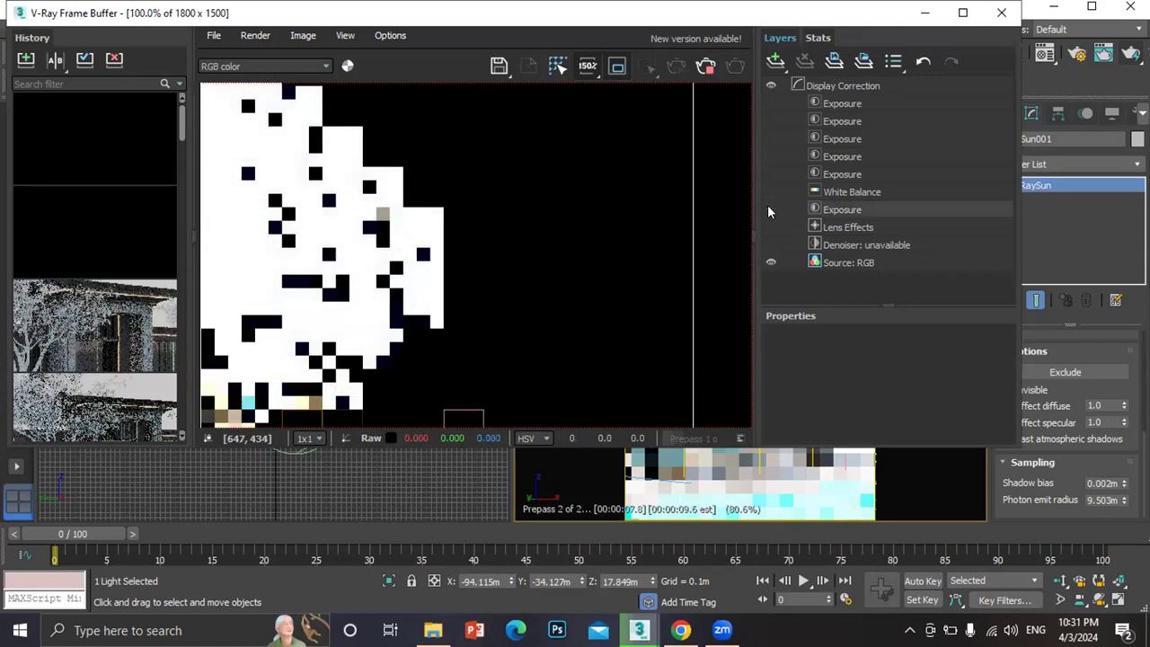
Disable the active Exposure correction layer in the frame buffer and cancel the test render
left_click(782, 86)
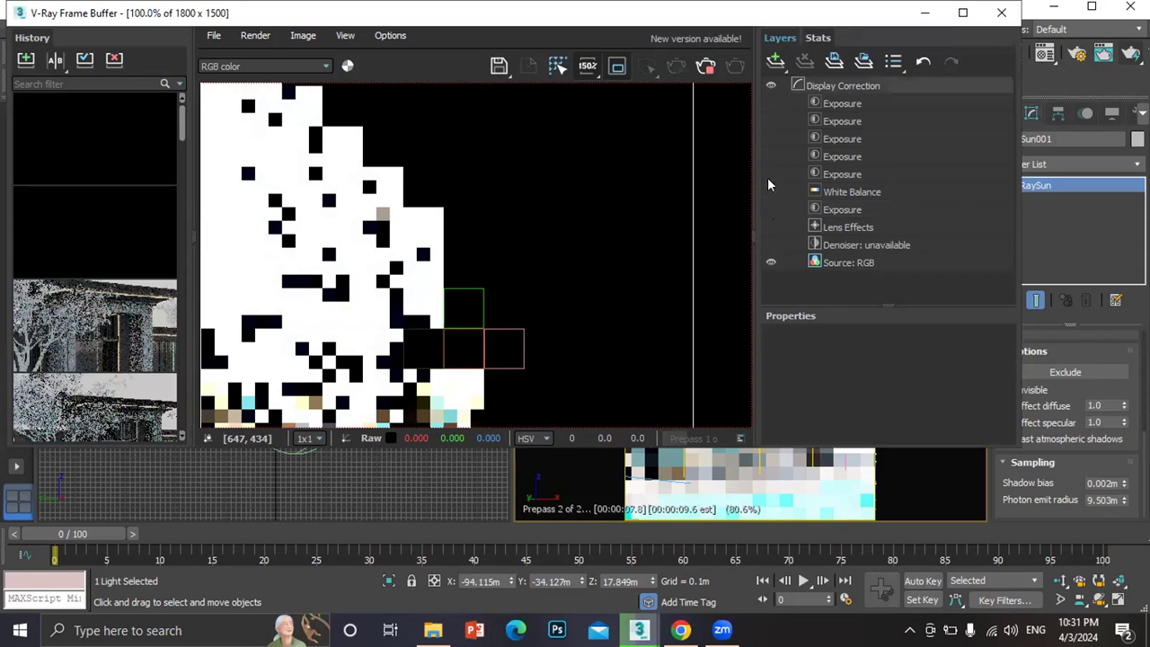
left_click(1001, 13)
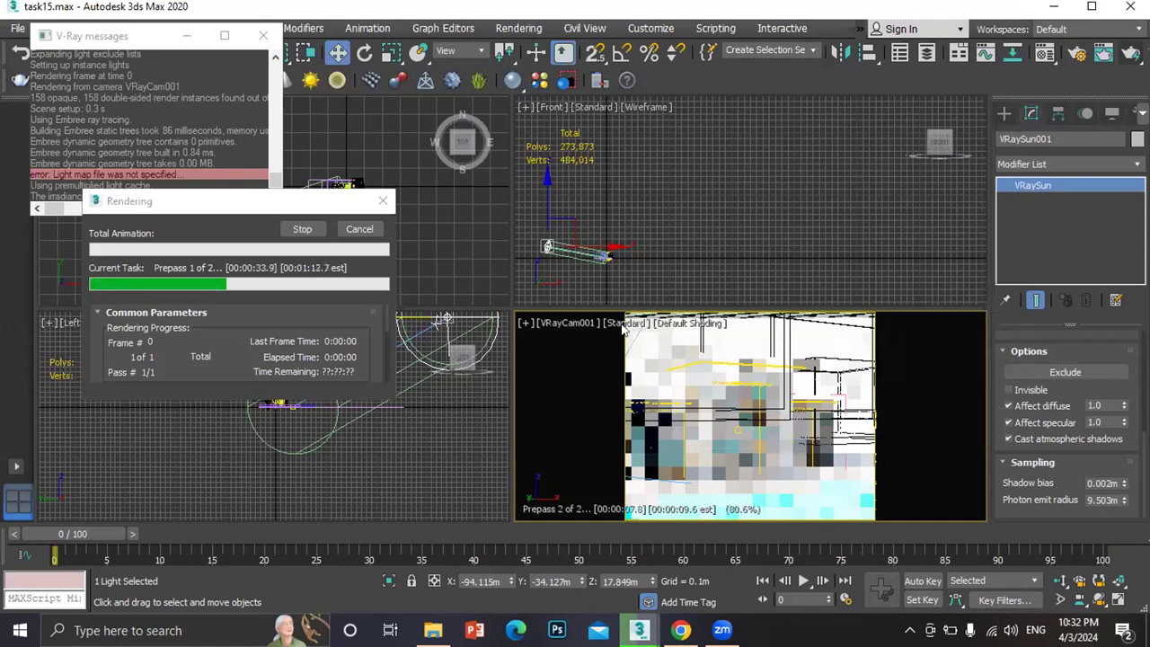
left_click(361, 231)
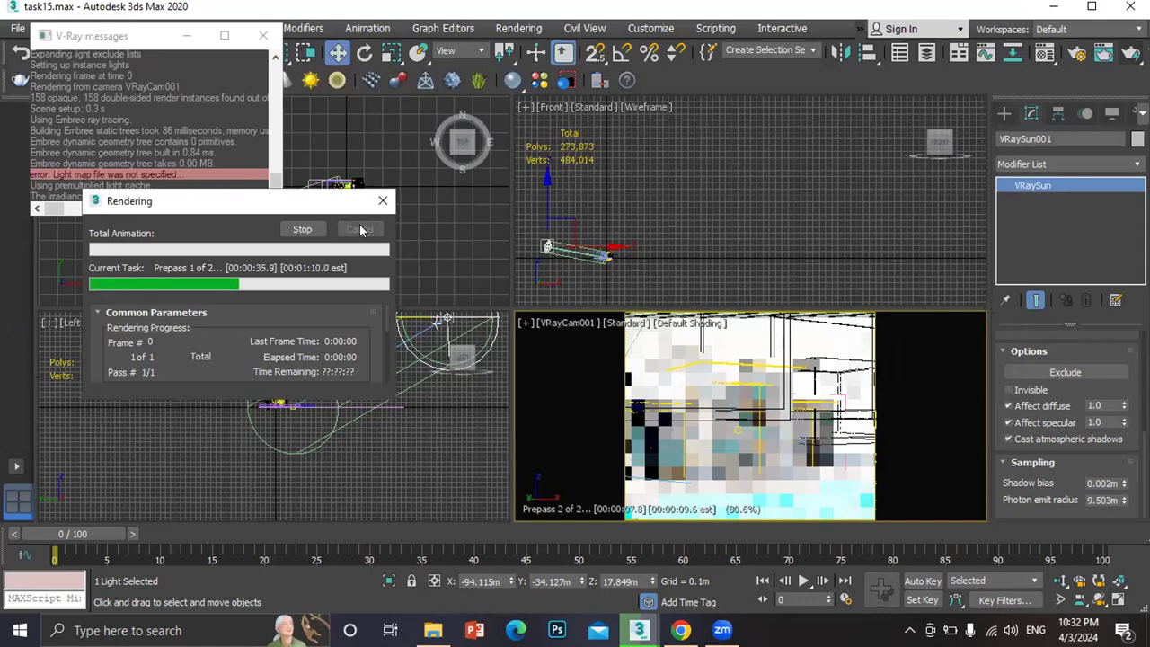
Delete the large ground plane Plane004 and the V-Ray sun from the scene
left_click(622, 299)
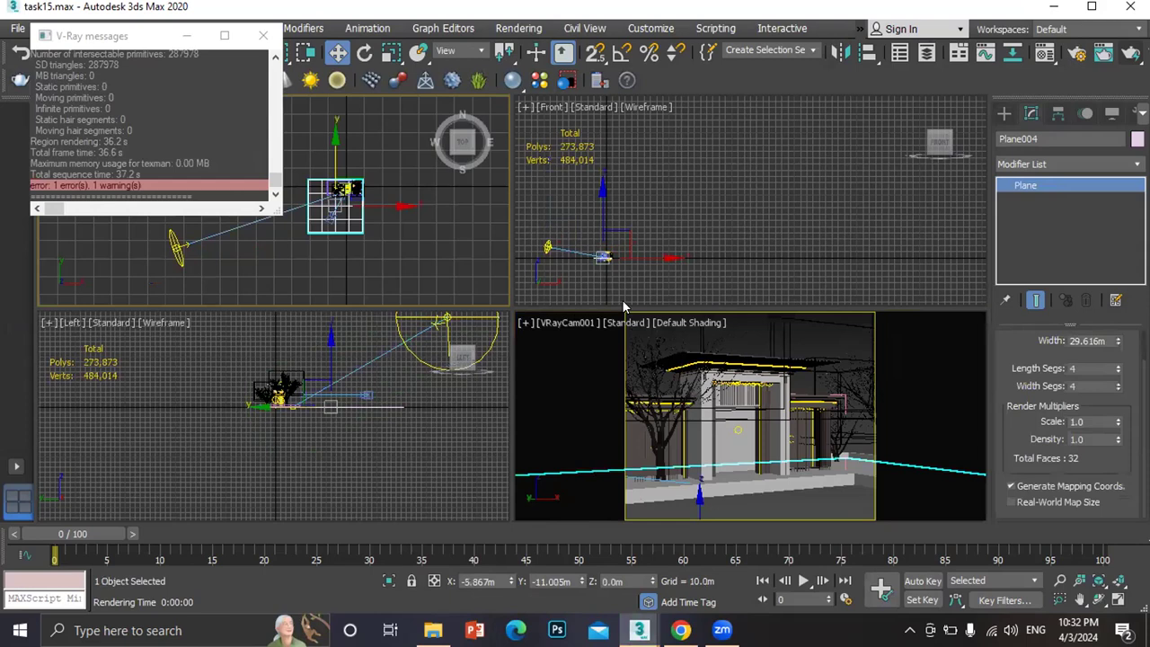
key("Delete")
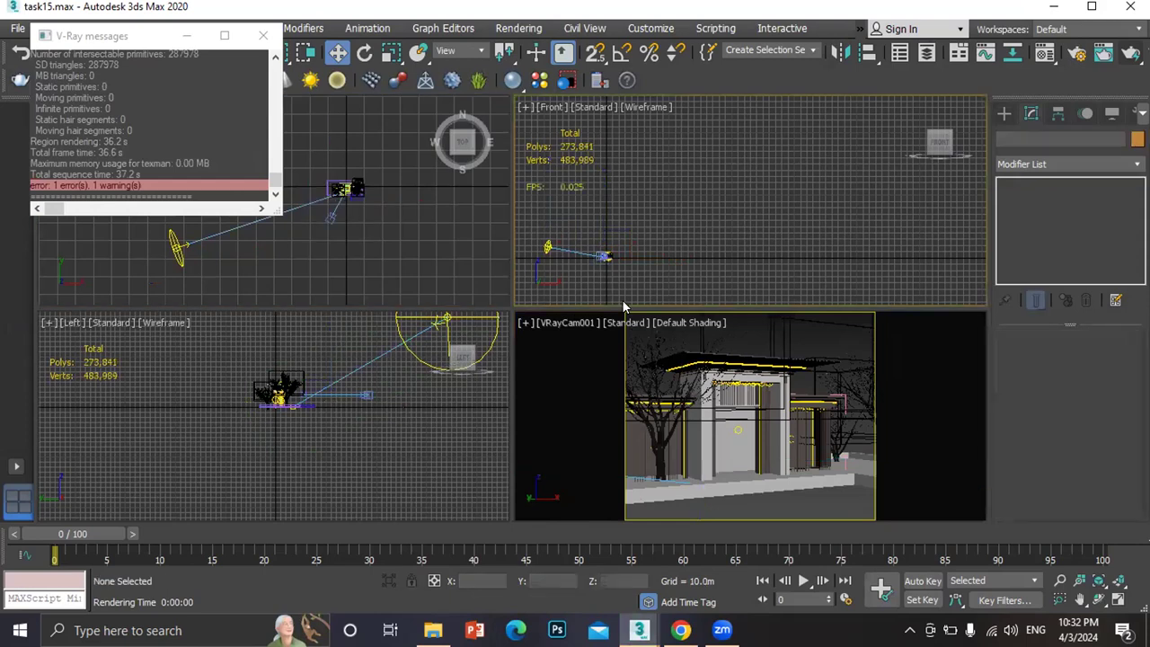
left_click(543, 245)
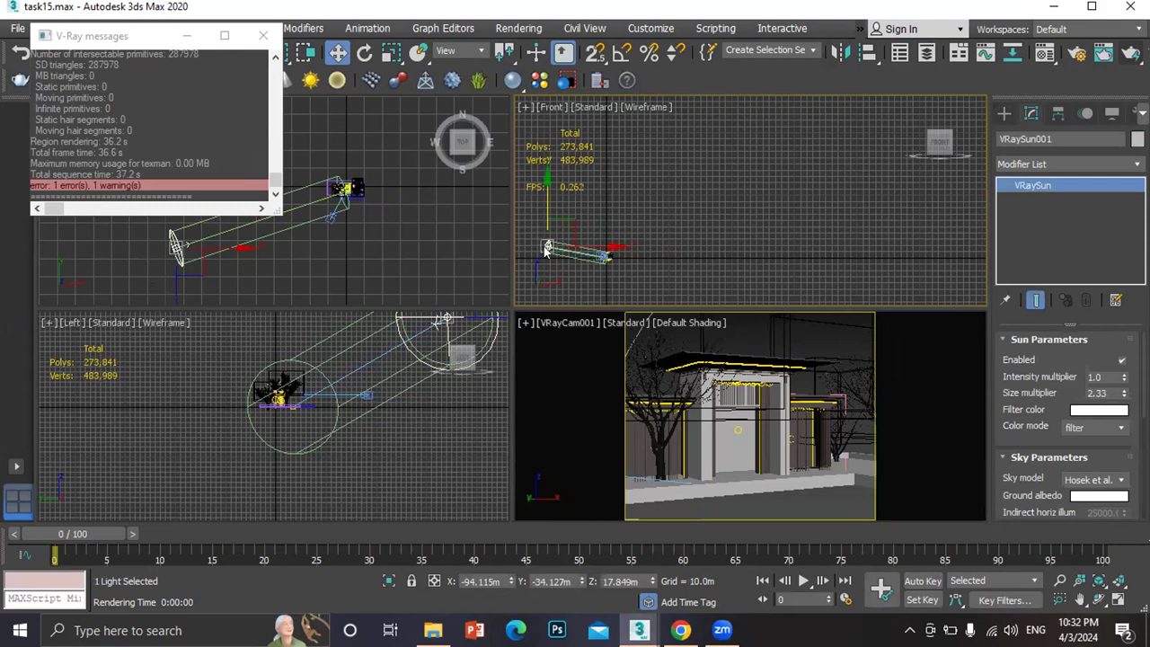
key("Delete")
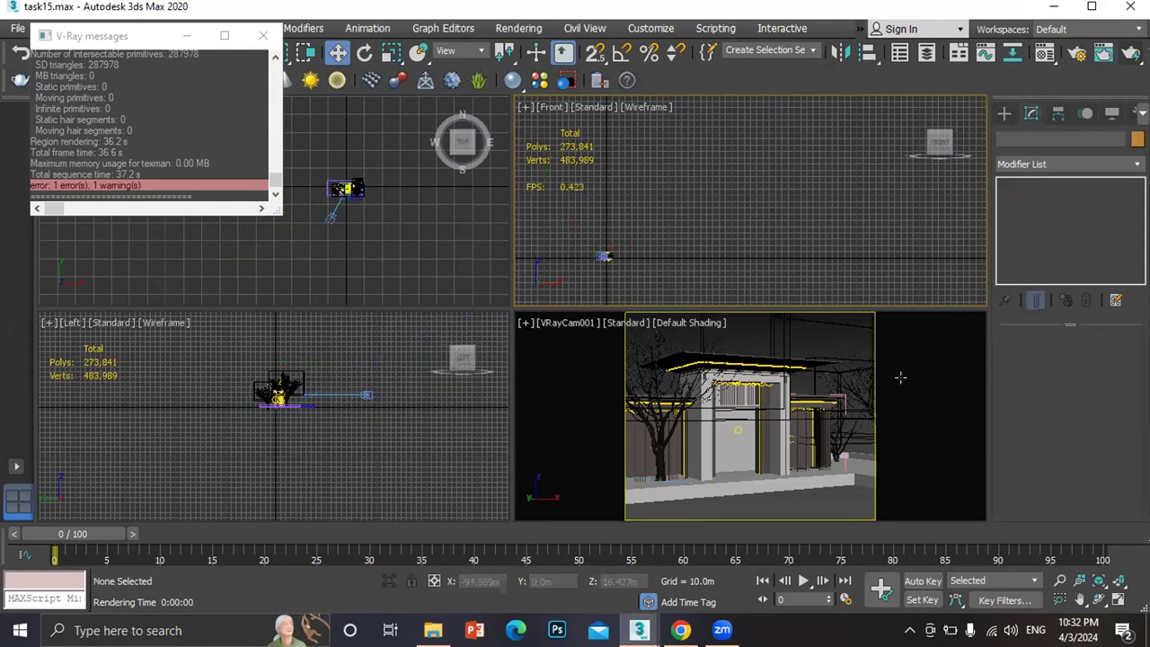
Test render the camera view without the sun, inspect the region, and cancel the render
left_click(1105, 52)
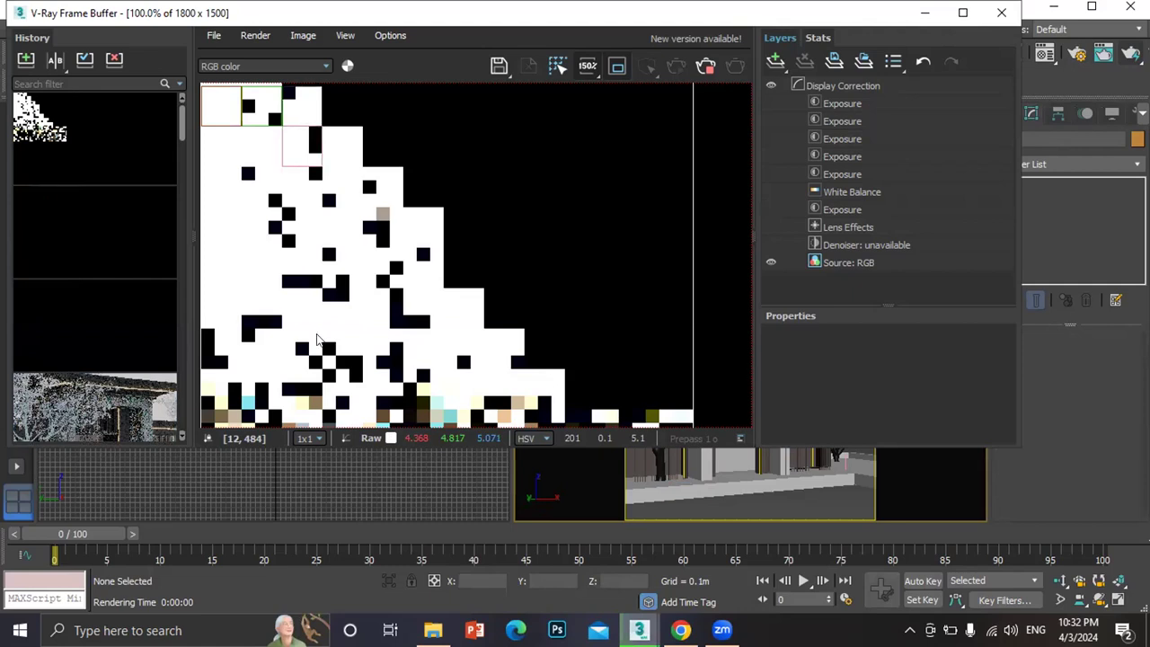
scroll(422, 250, "down", 2)
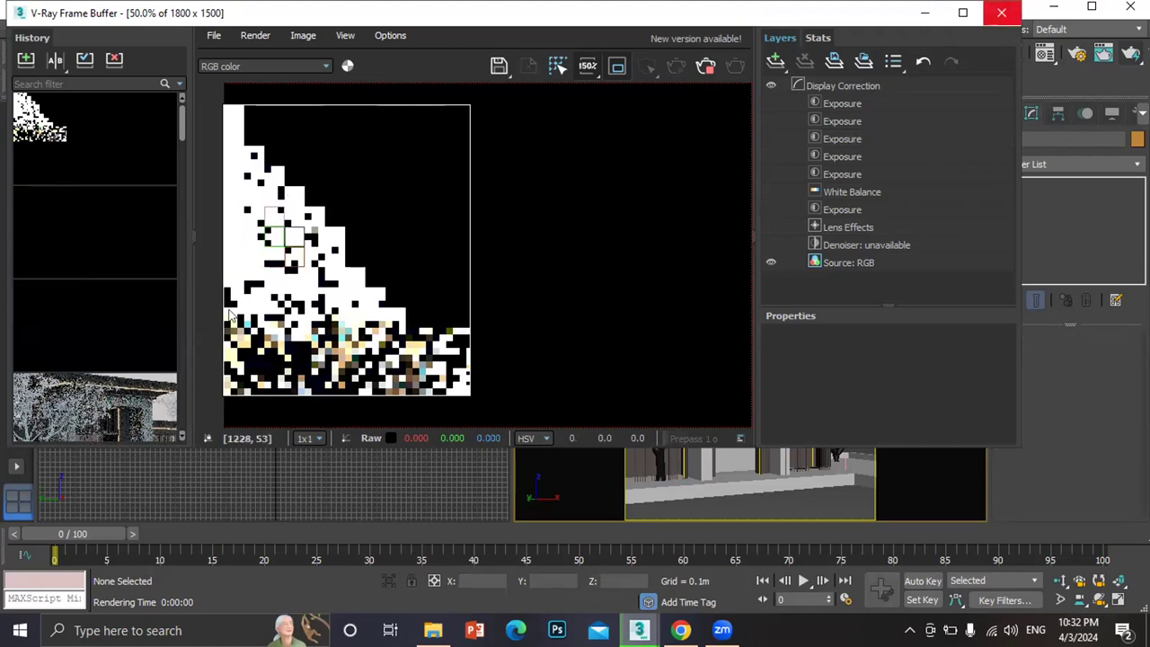
left_click(1001, 13)
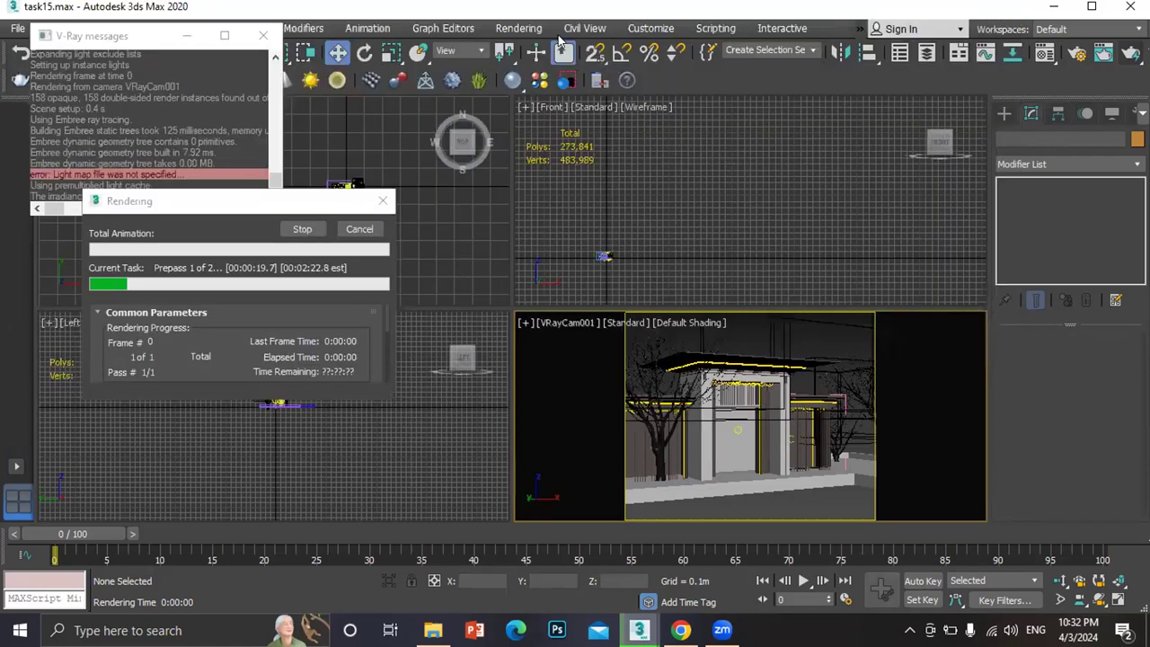
left_click(357, 230)
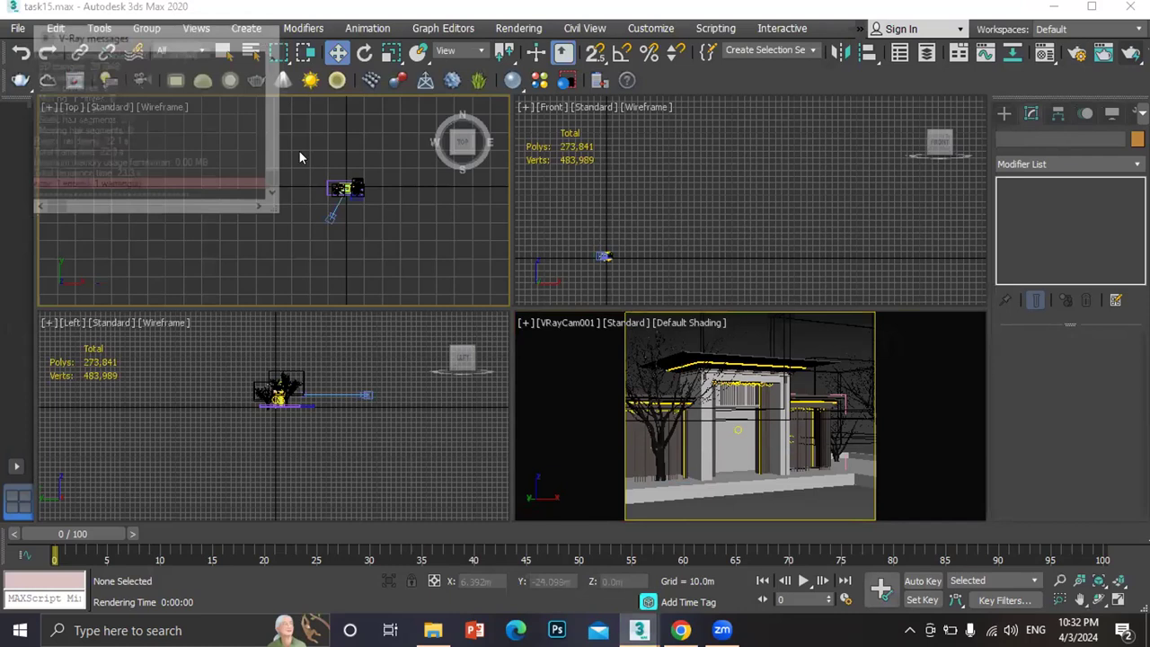
Replace the existing camera with a new VRayPhysicalCamera matched to the current Perspective view
left_click(330, 217)
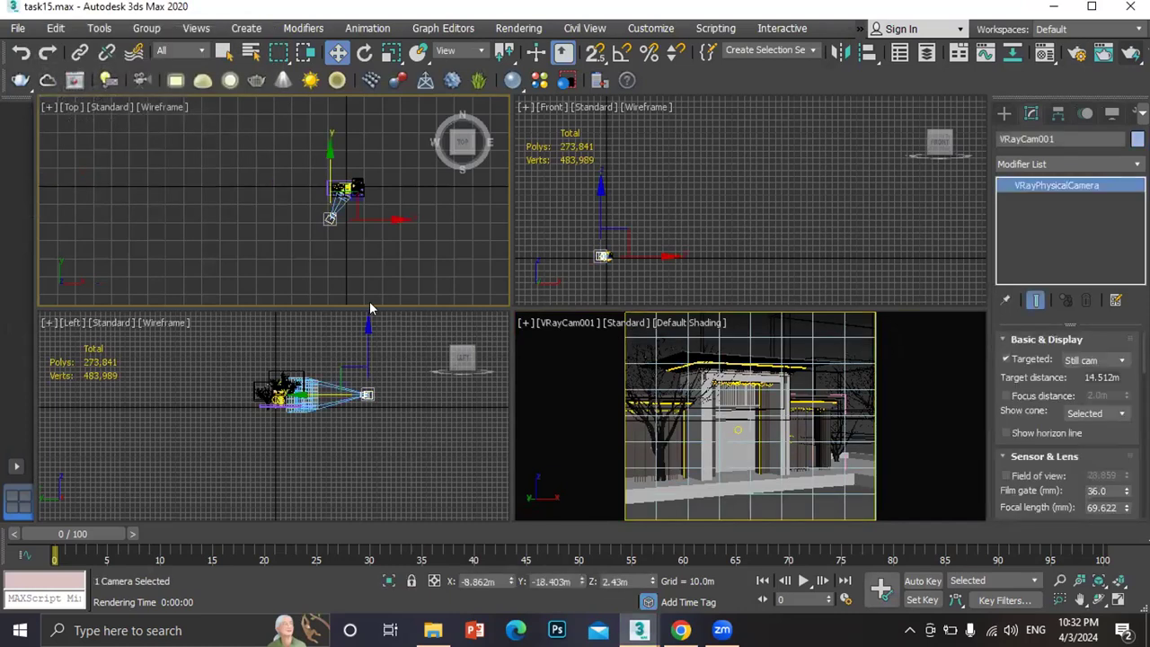
key("Delete")
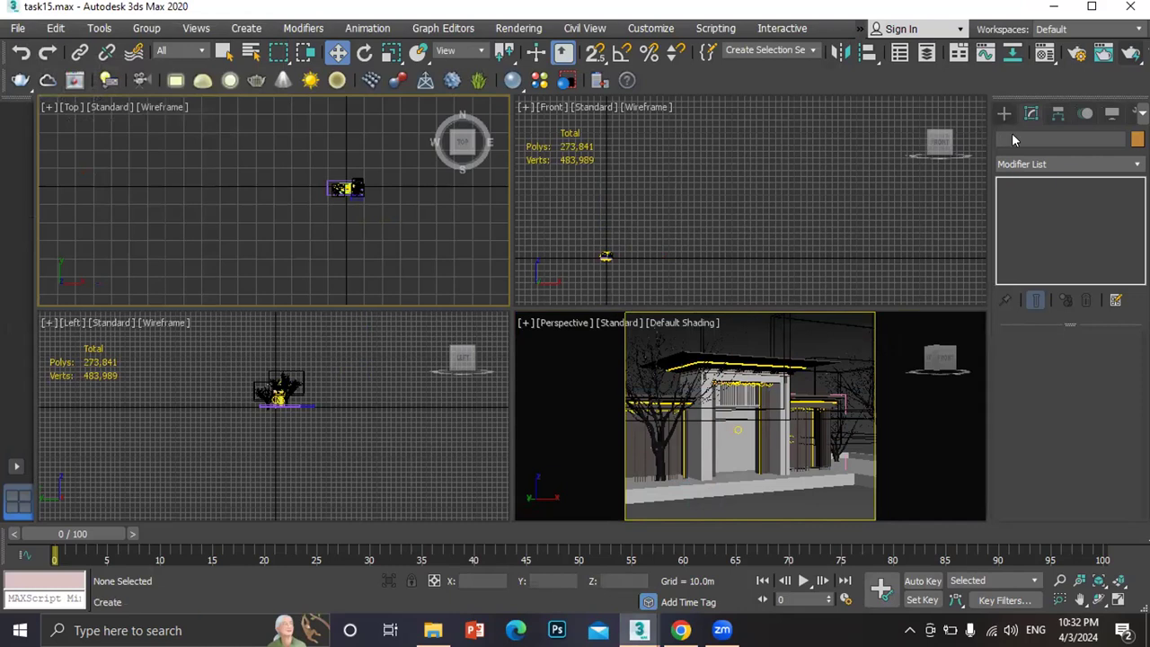
left_click(1005, 113)
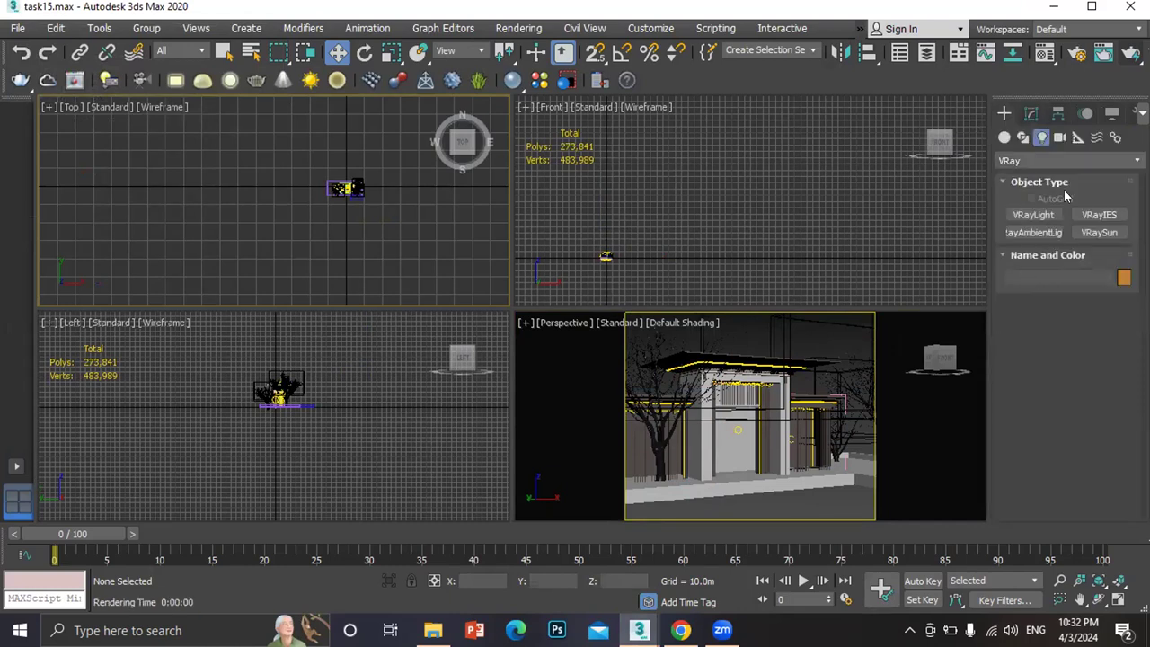
left_click(1060, 138)
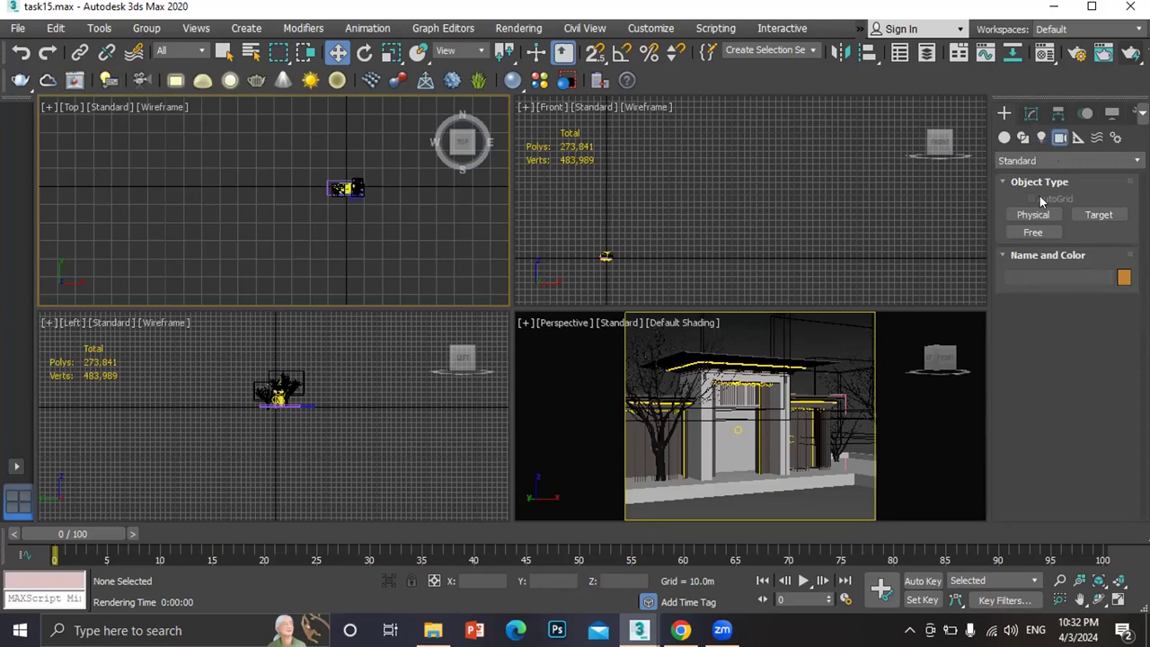
left_click(1057, 158)
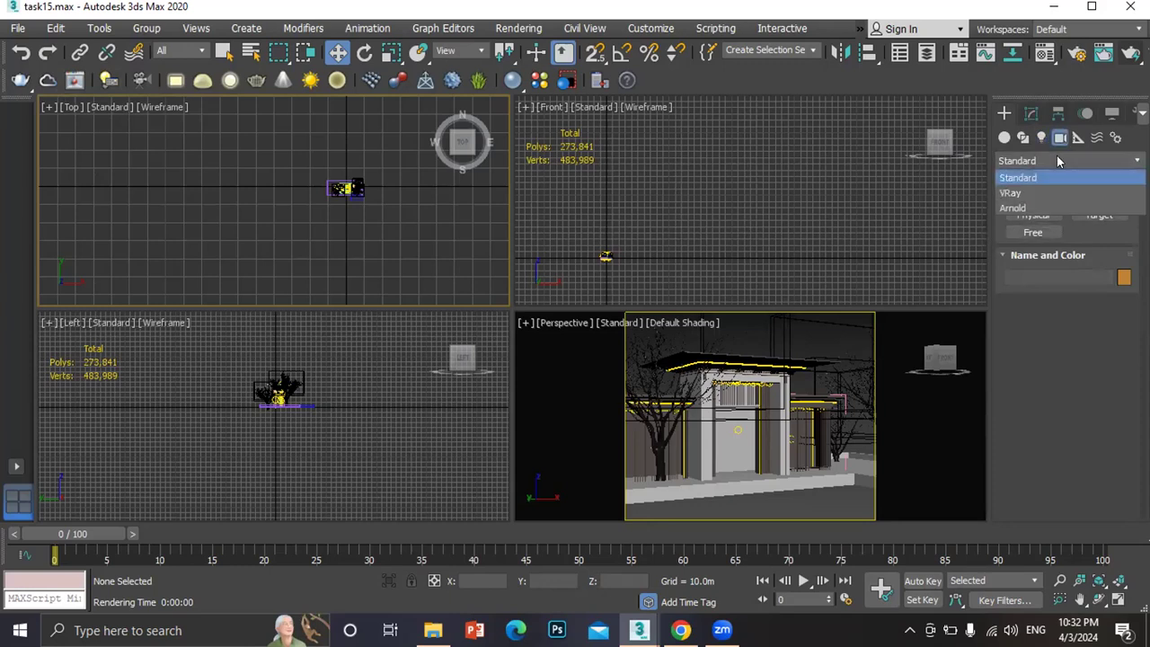
left_click(1033, 188)
left_click(1098, 215)
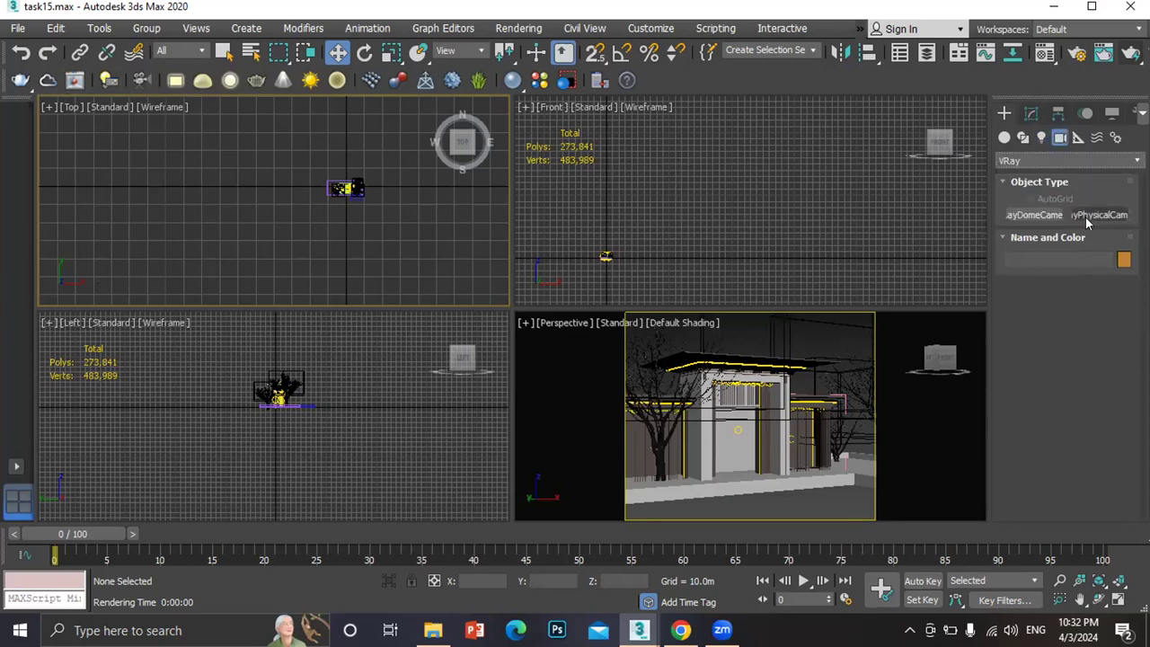
left_click_drag(173, 264, 239, 142)
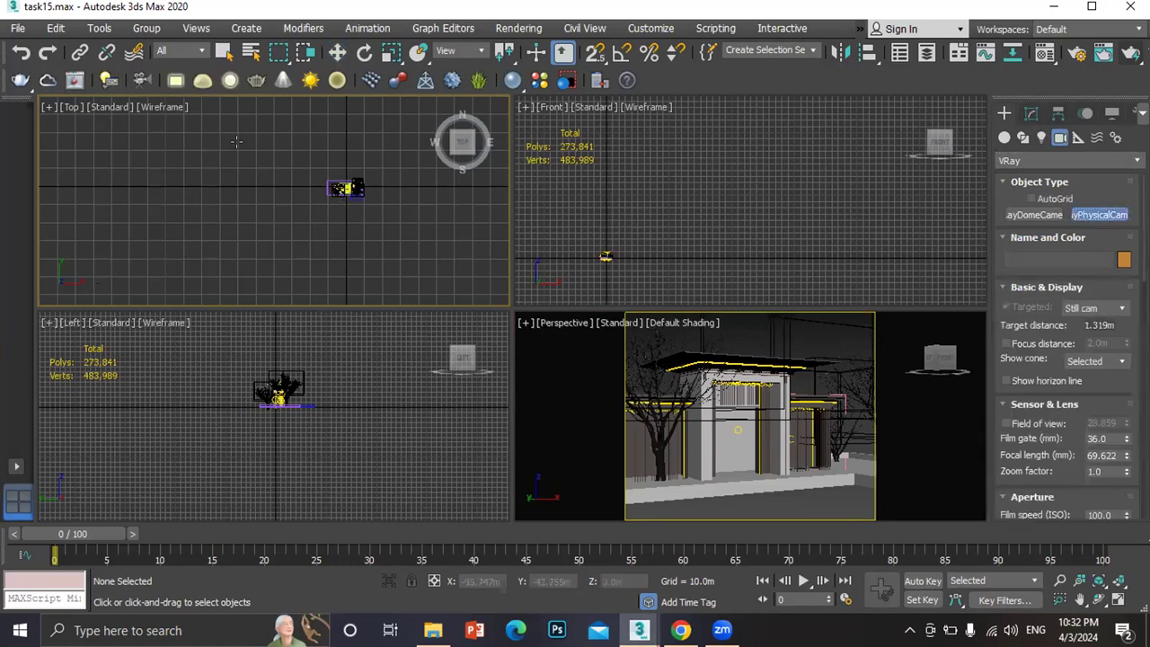
right_click(632, 377)
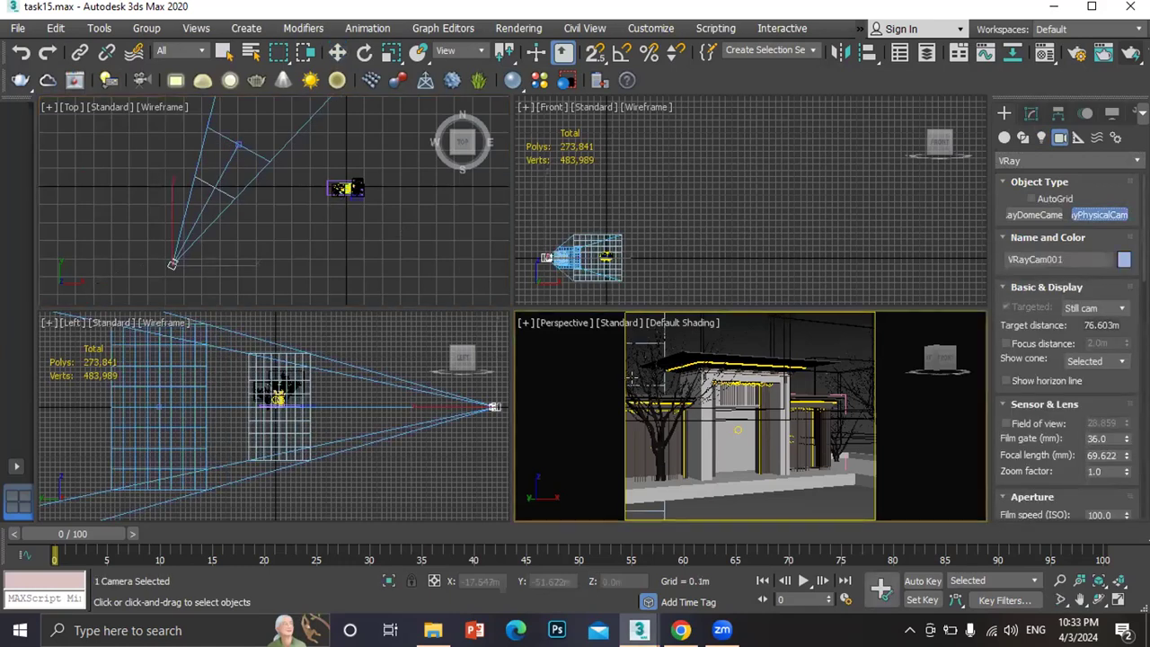
key("ctrl+c")
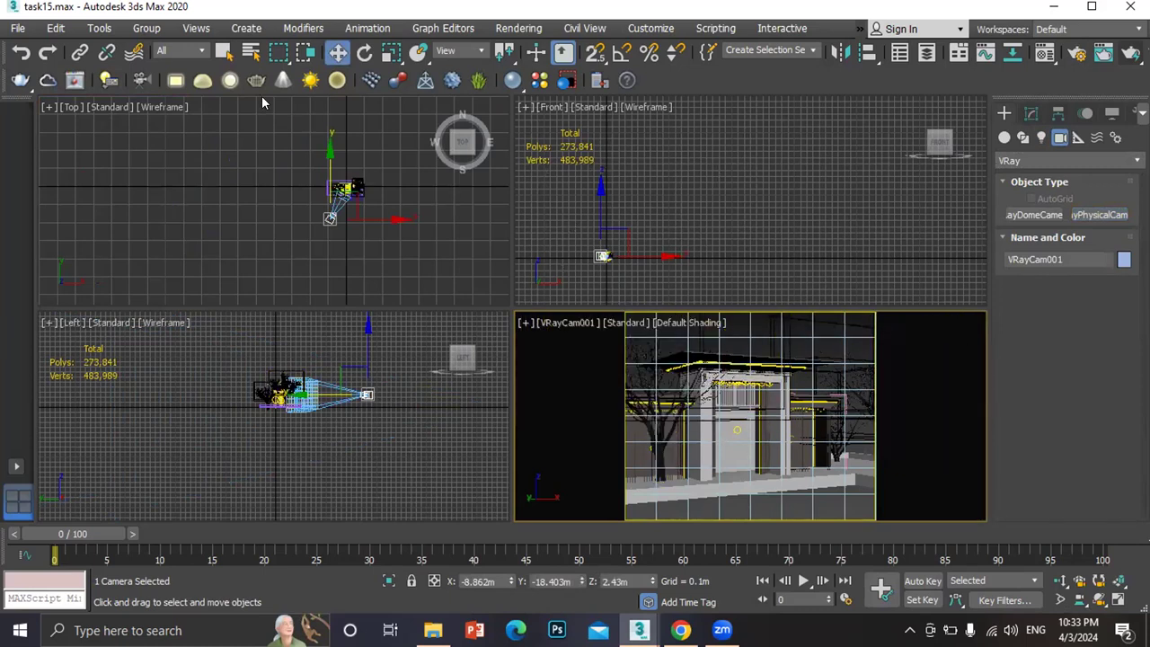
Examine the multiplier, temperature and type settings of all scene lights in the V-Ray Light Lister
left_click(100, 28)
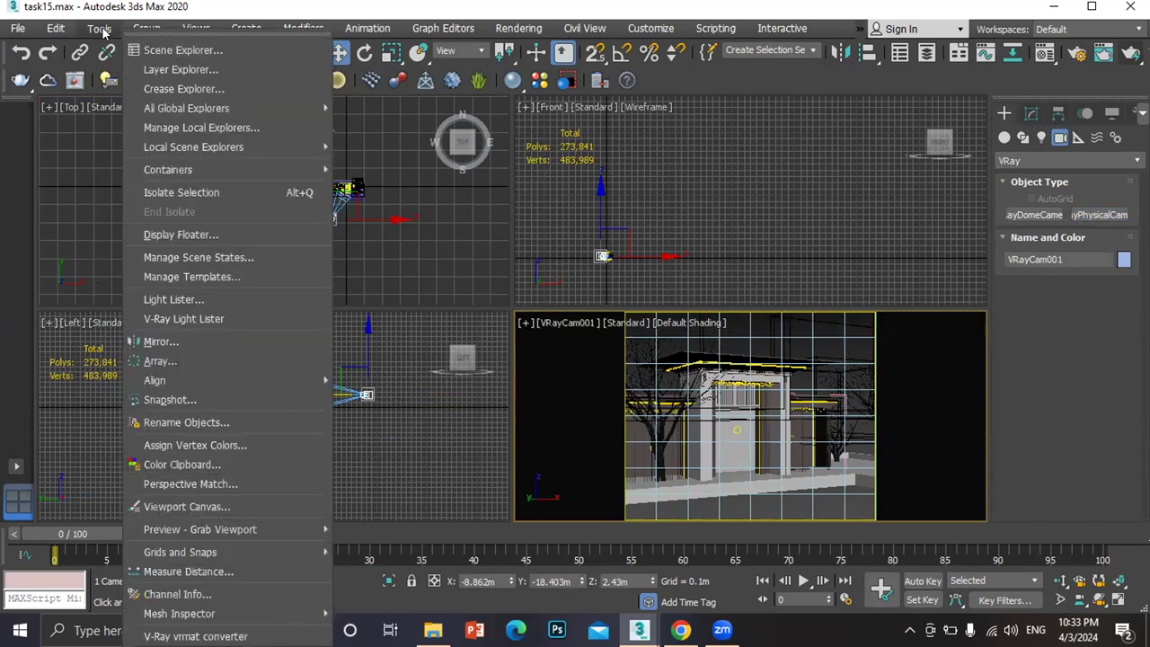
left_click(169, 319)
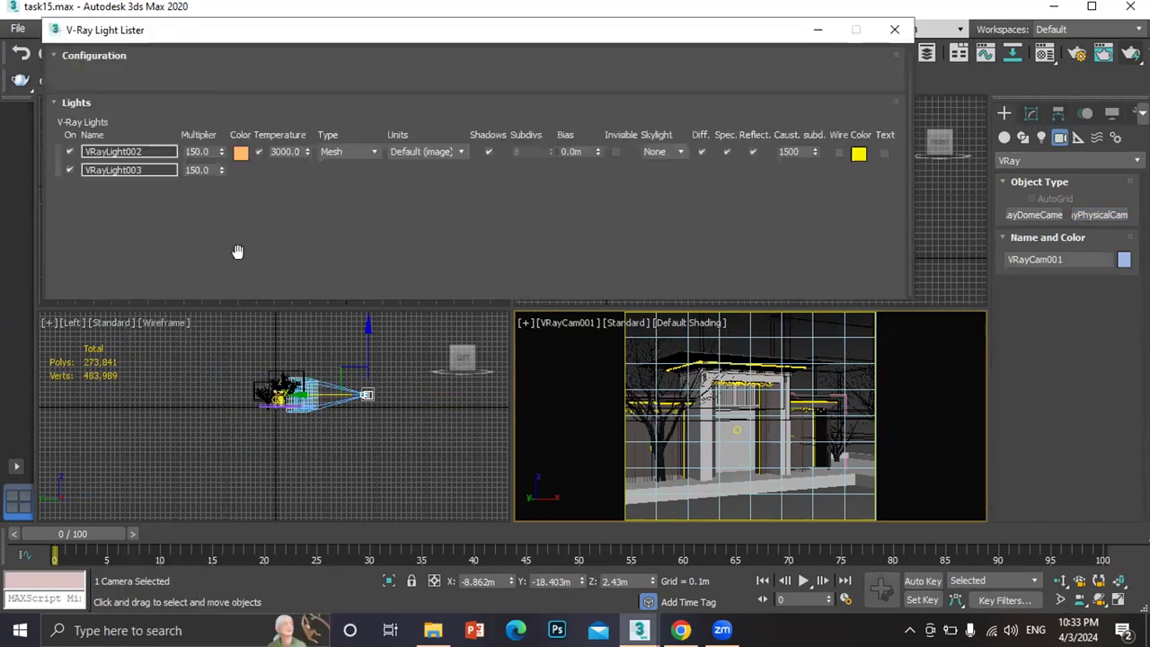
left_click(283, 151)
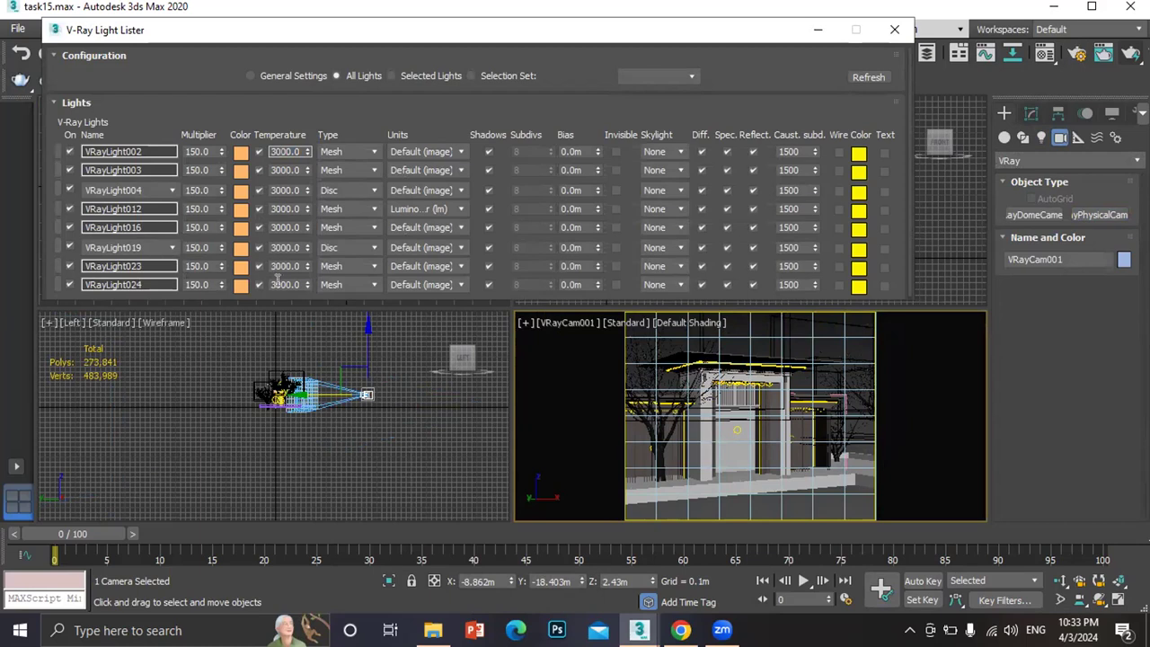
double_click(197, 151)
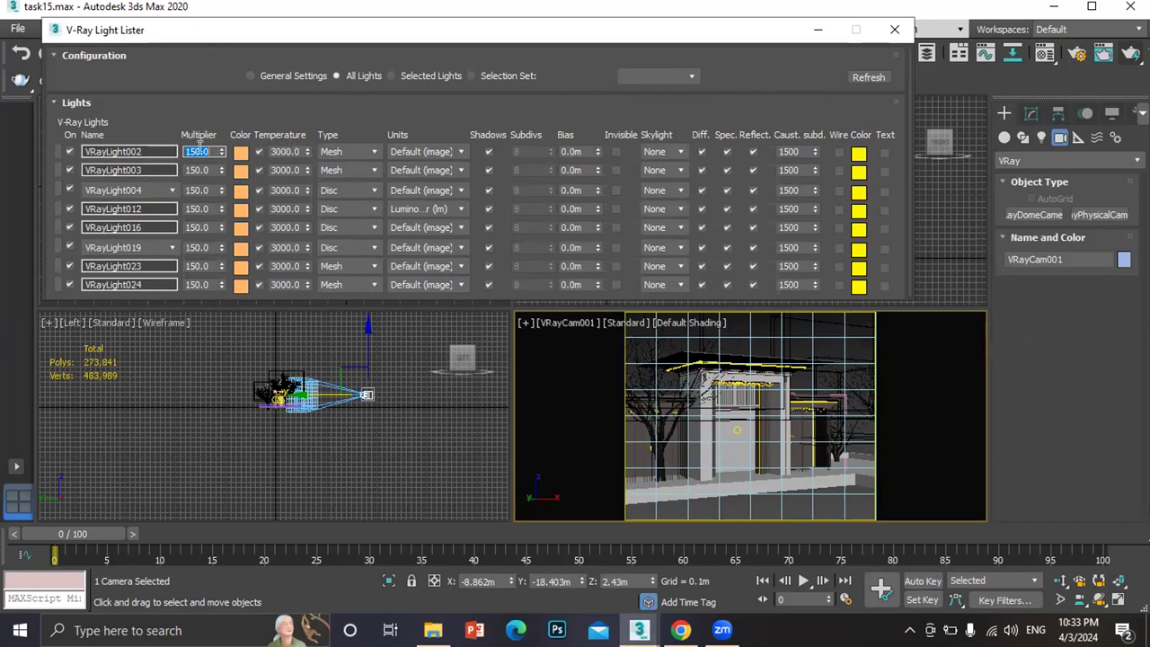
left_click(892, 31)
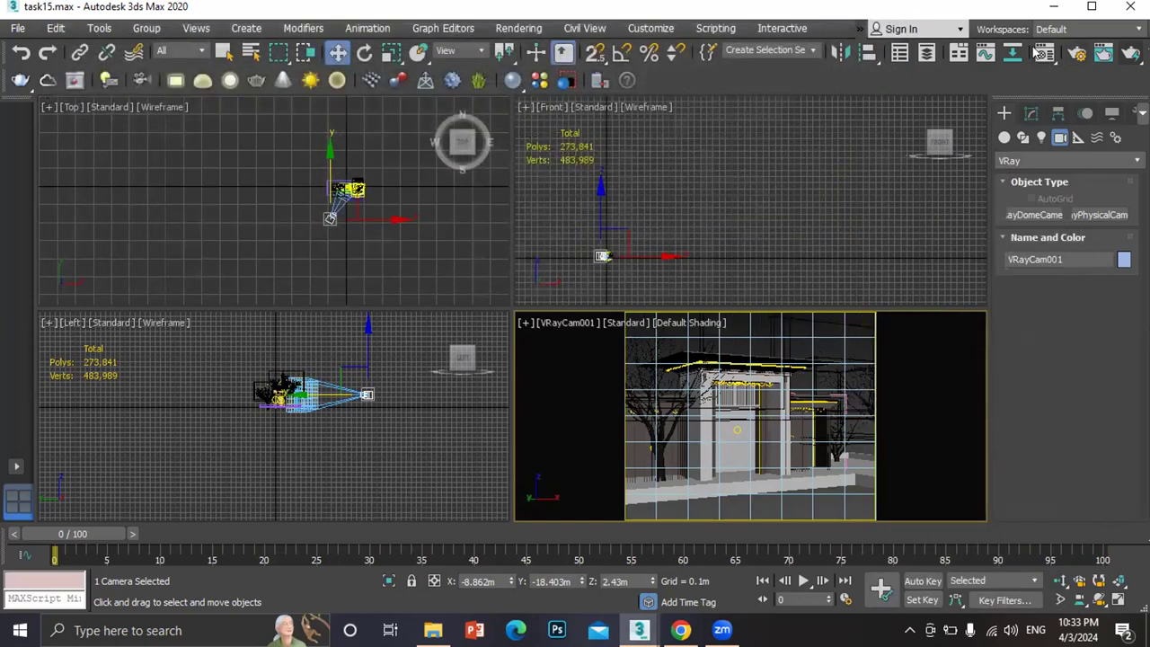
Test render the VRayCam001 view, cancel the render, and close the frame buffer and V-Ray messages
left_click(1131, 53)
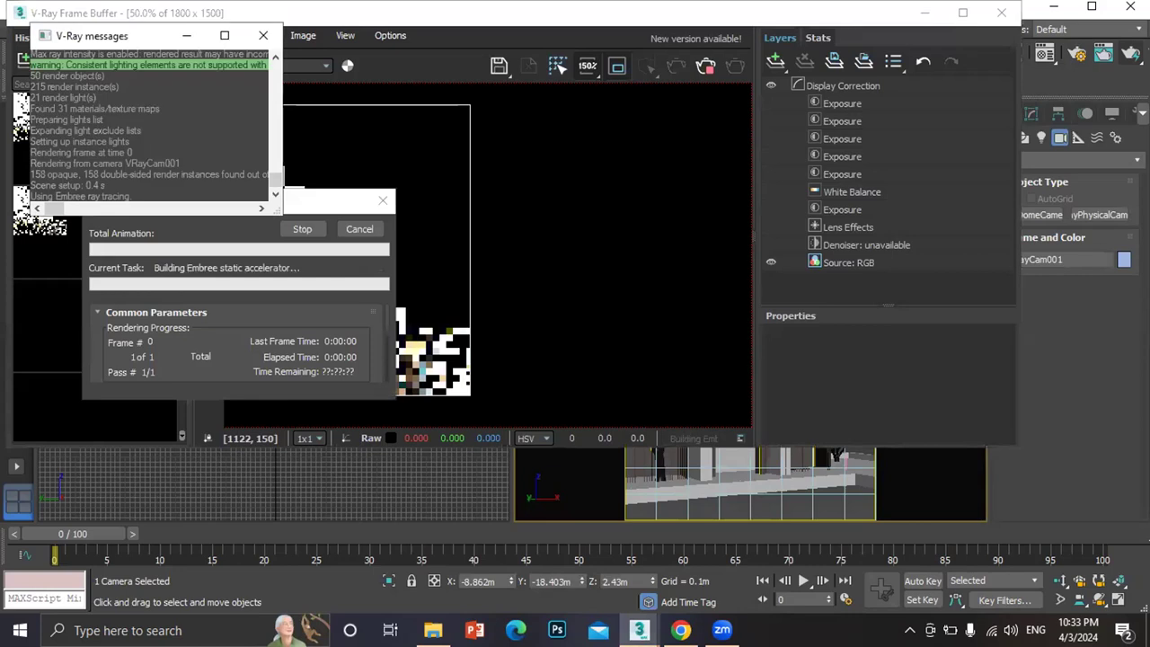
left_click(359, 228)
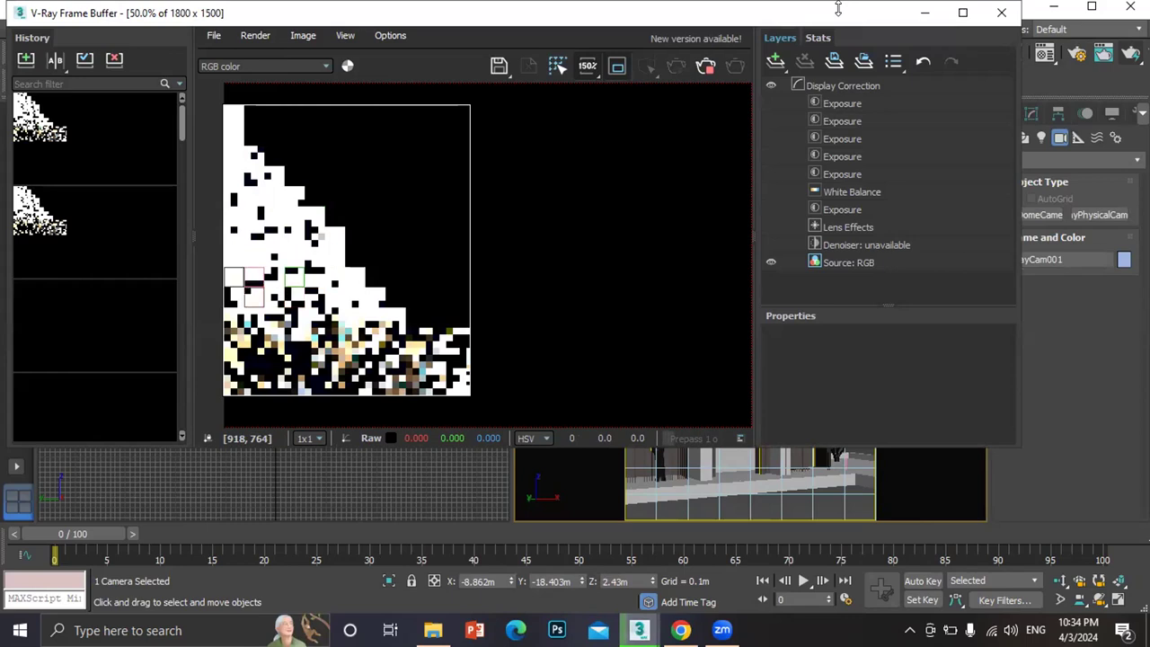
left_click(1002, 12)
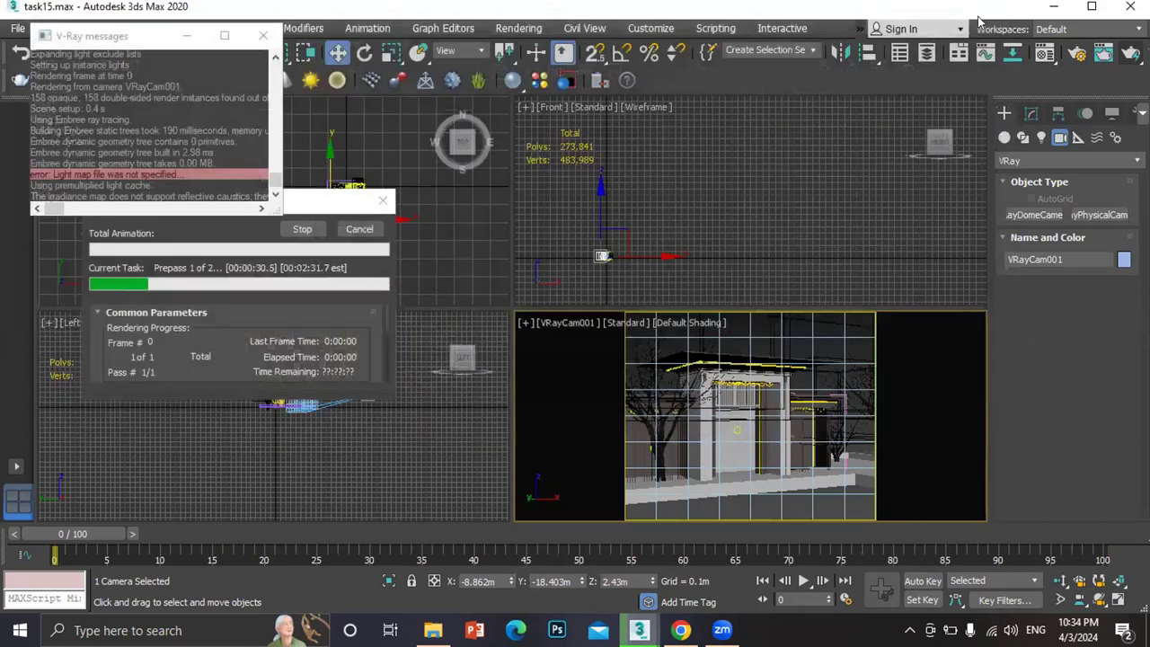
left_click(359, 228)
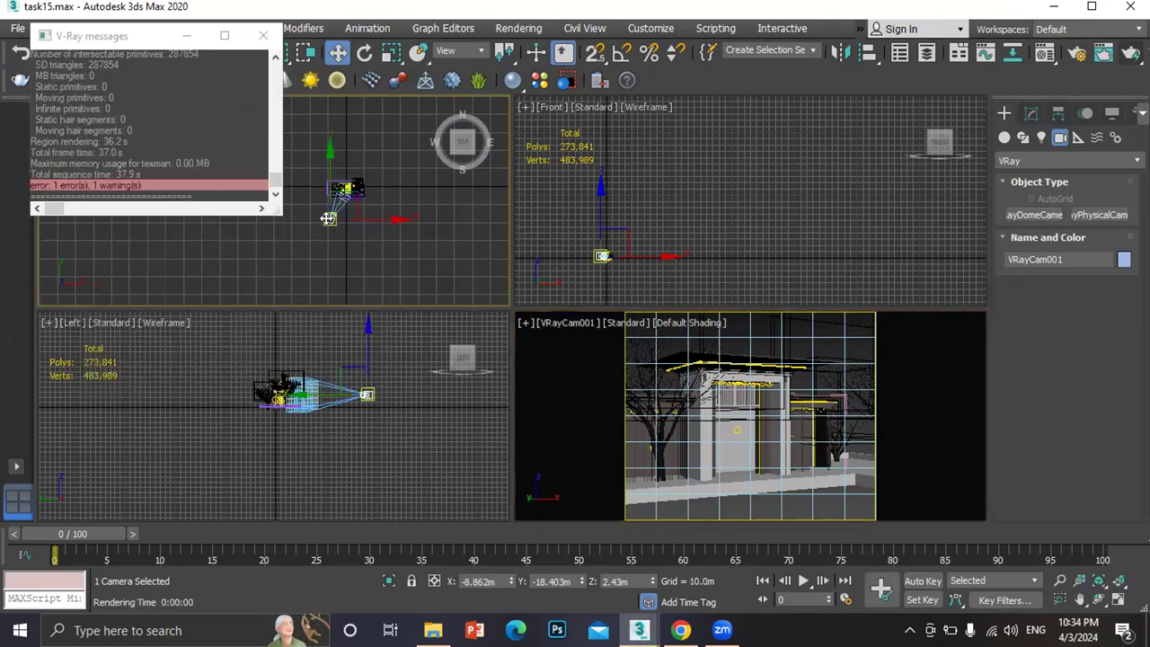
left_click(265, 36)
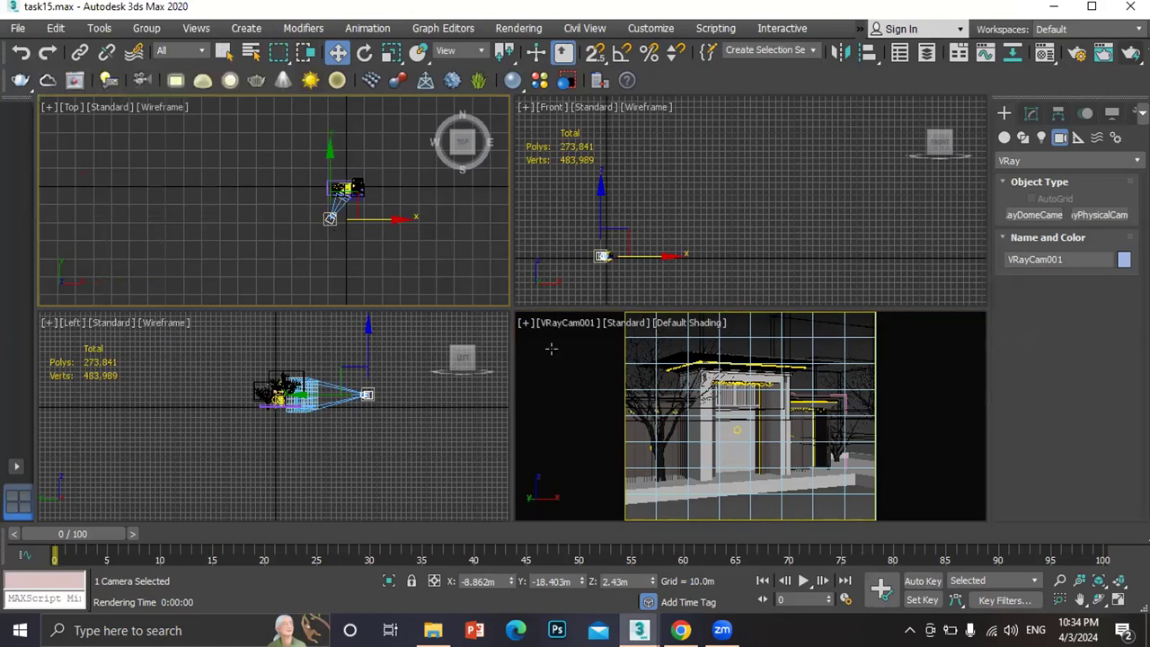
Save the changes to the current scene and reset 3ds Max to an empty scene
left_click(18, 31)
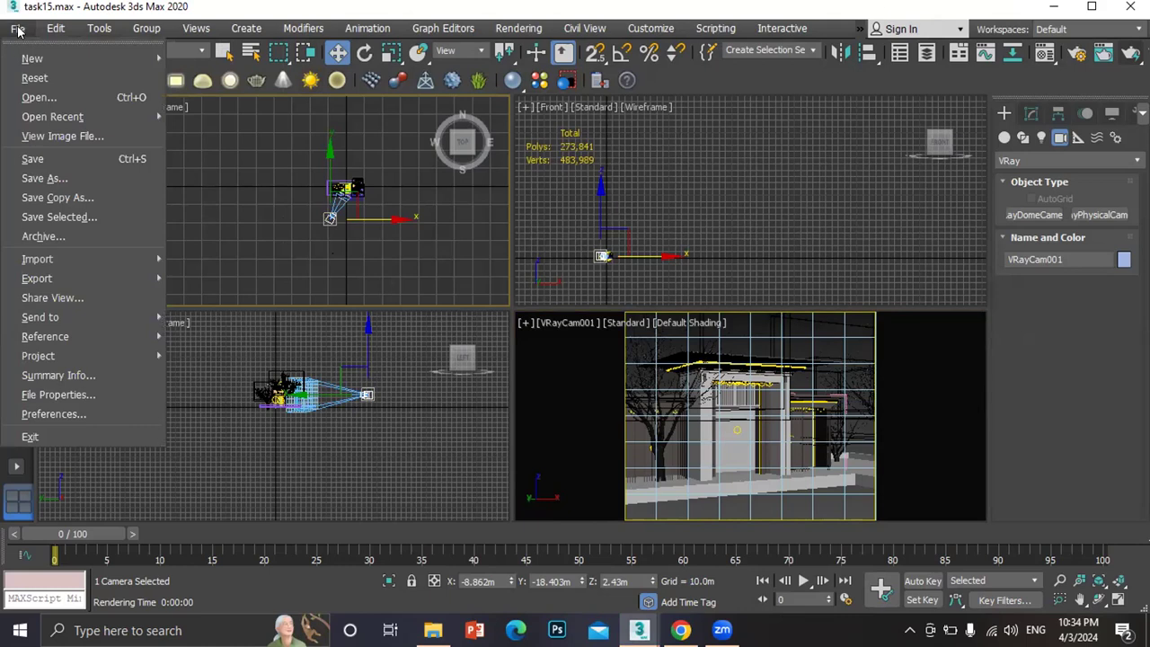
left_click(34, 77)
left_click(491, 340)
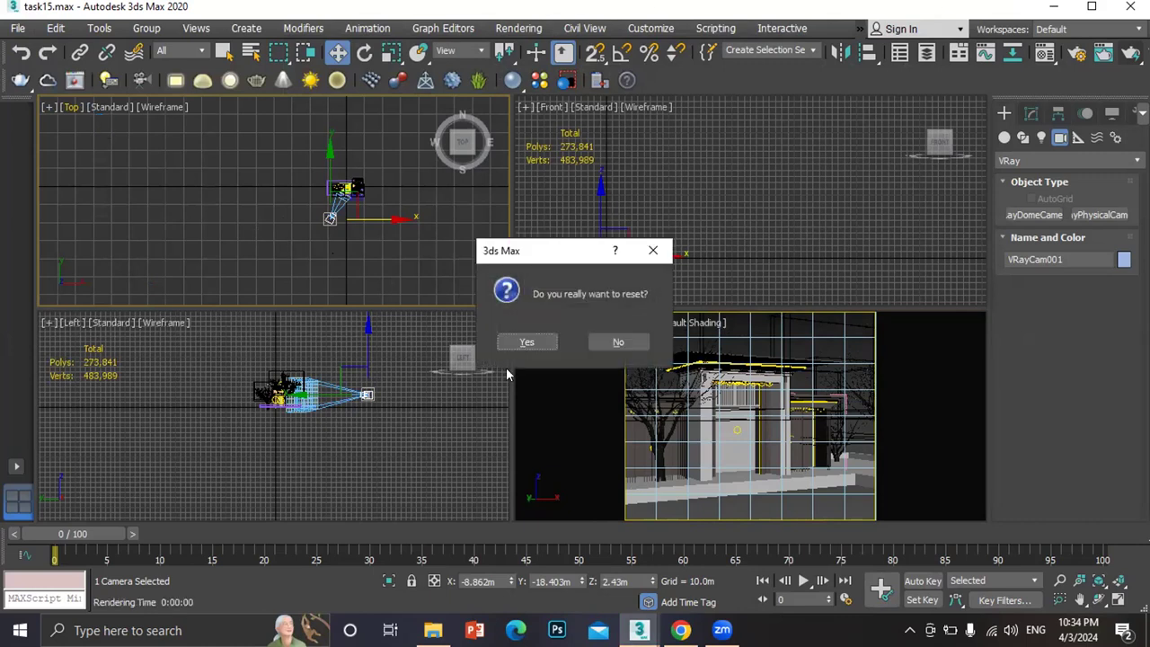
left_click(527, 342)
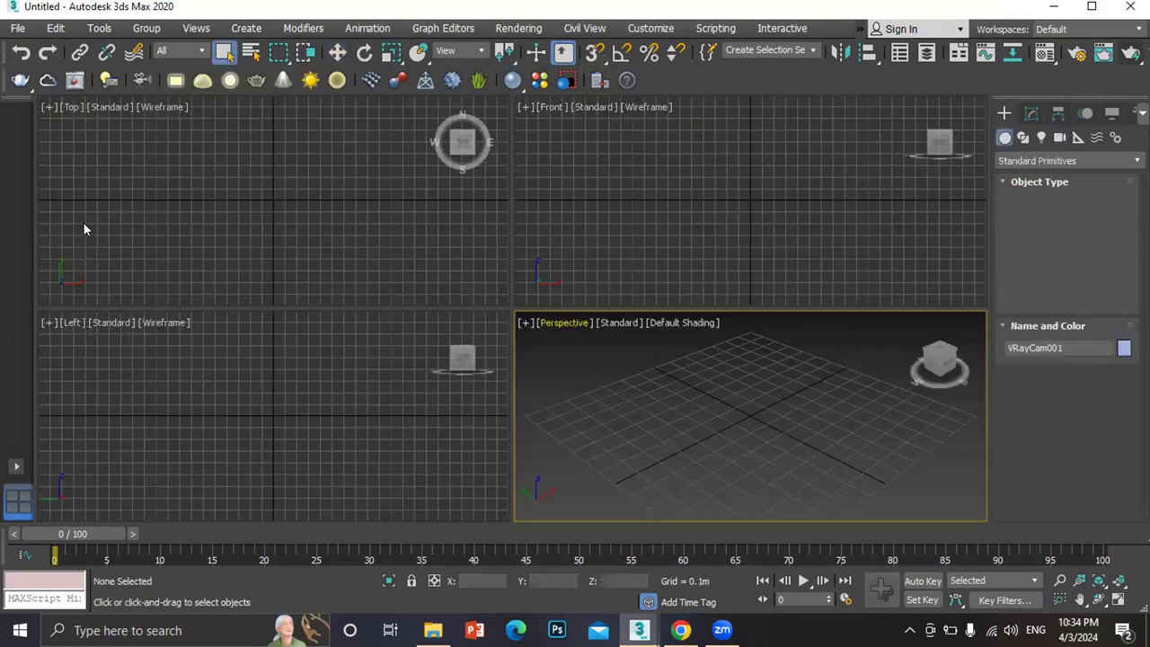
Start a merge into the empty scene with the task15 file from the lecture16 folder of 3DsMax Course
left_click(99, 217)
left_click(17, 28)
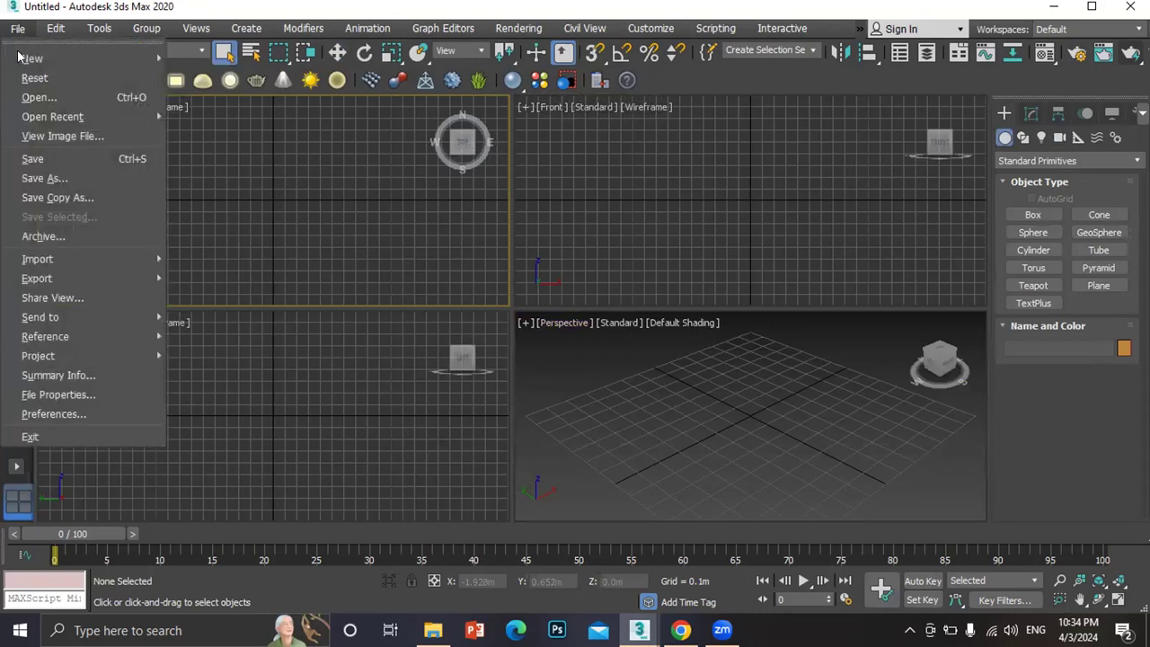
mouse_move(89, 253)
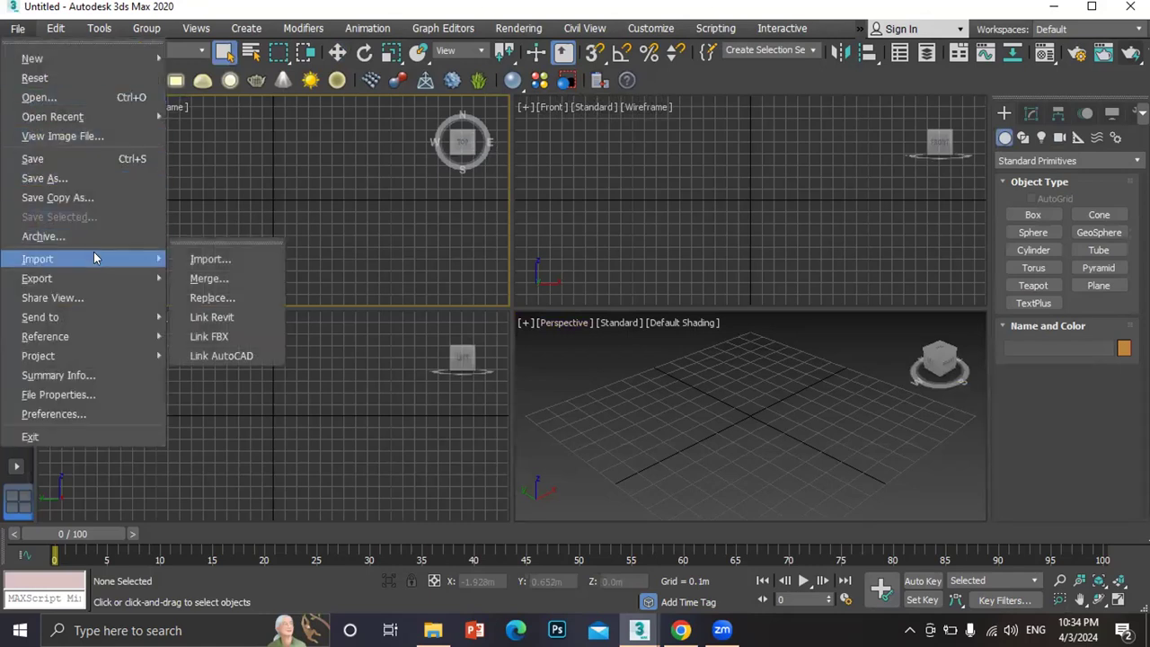
left_click(208, 279)
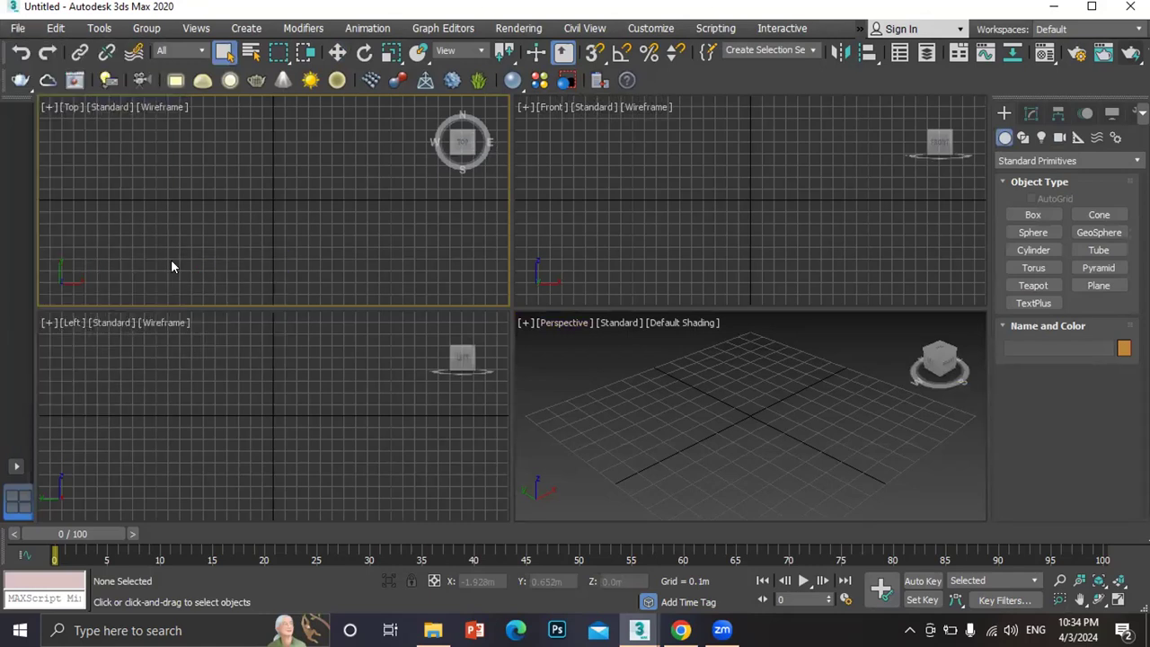
left_click(64, 187)
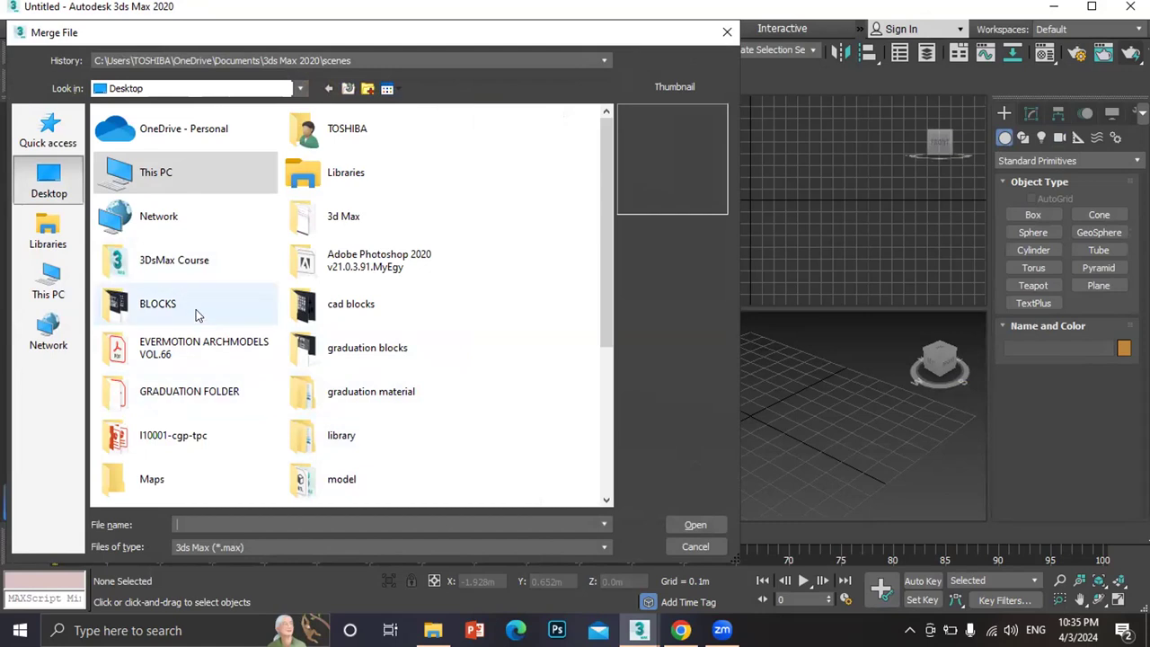
double_click(179, 275)
scroll(360, 385, "down", 1)
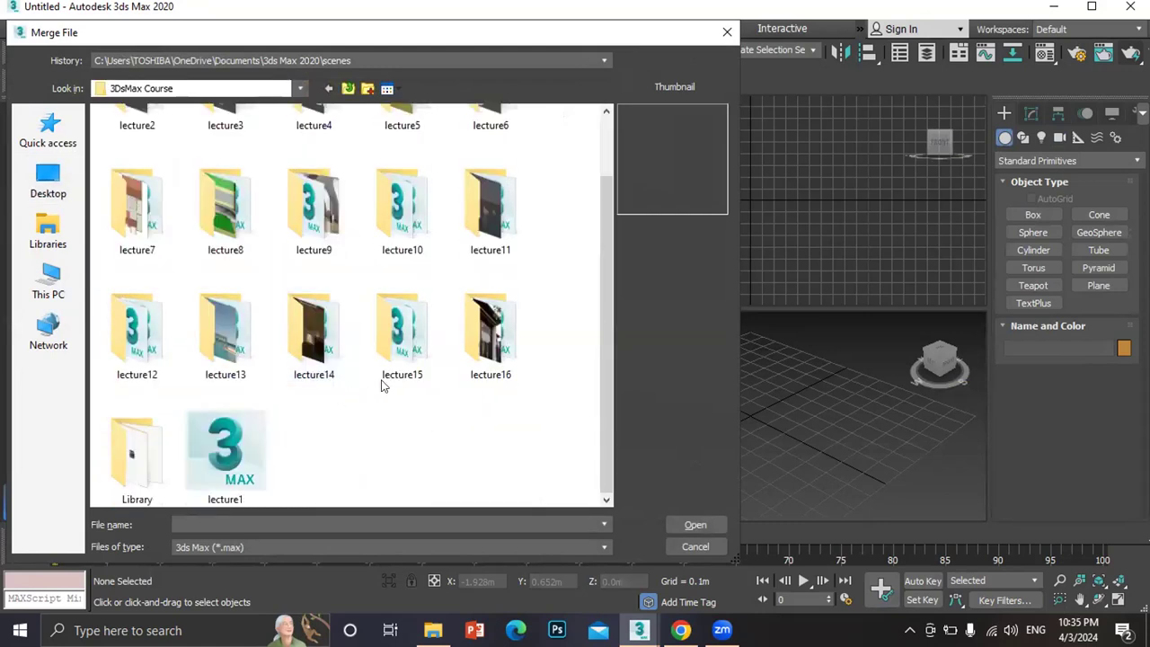
double_click(486, 333)
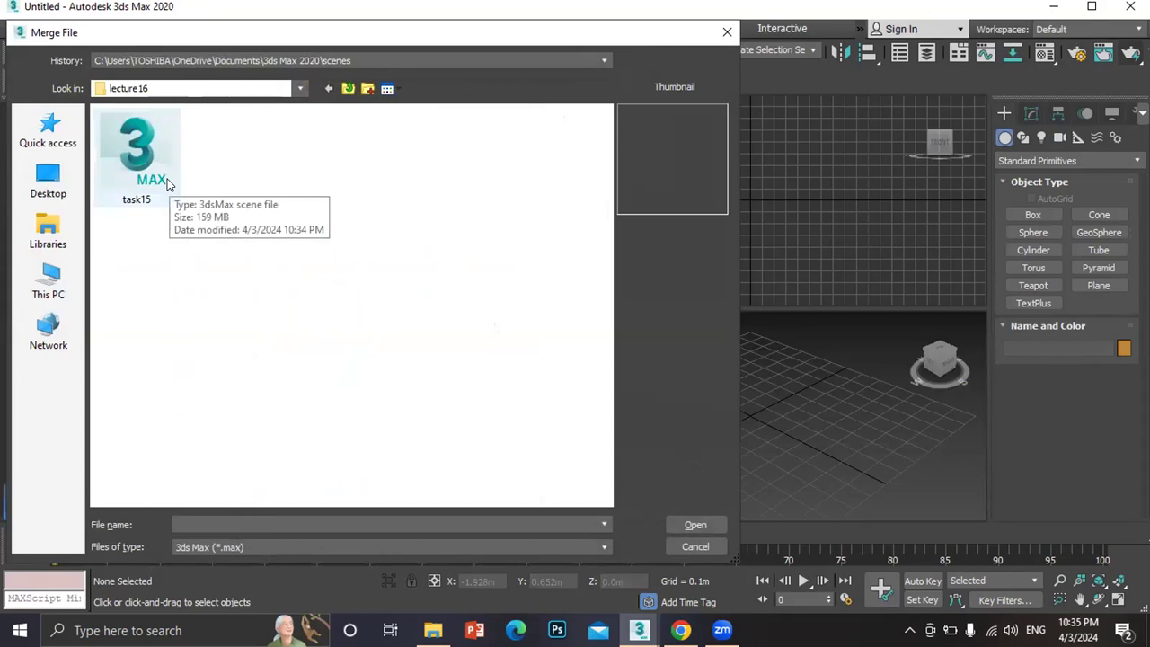
left_click(140, 183)
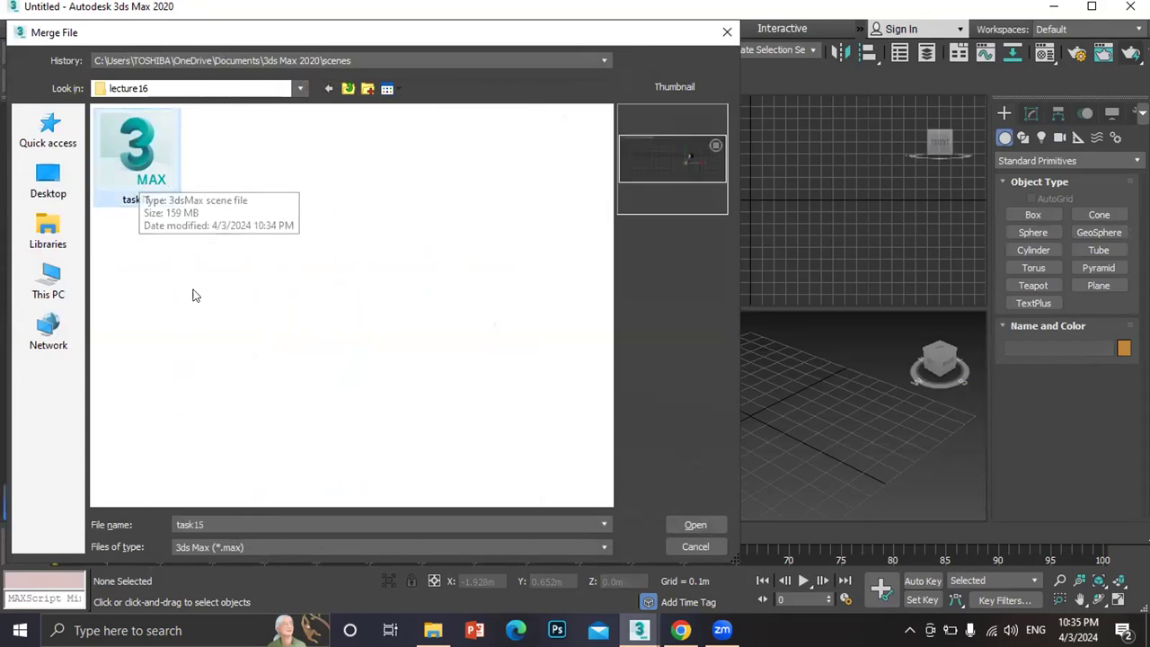
double_click(158, 167)
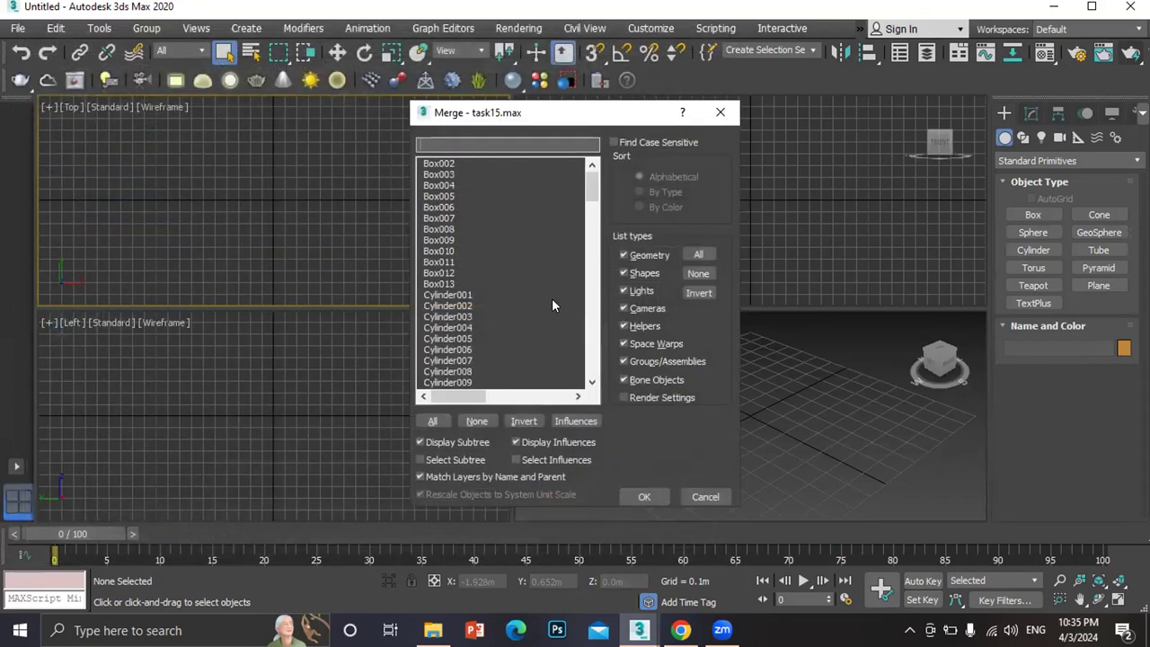
Merge all objects from task15.max, including its lights and camera, without its render settings
left_click(433, 422)
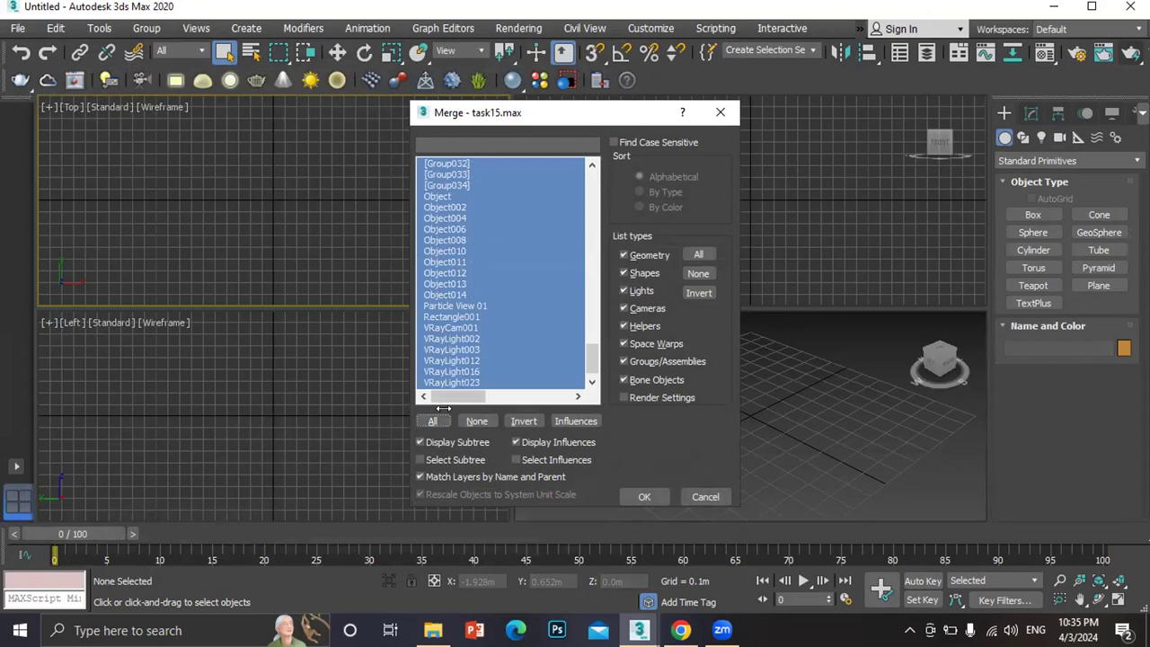
left_click_drag(592, 361, 620, 413)
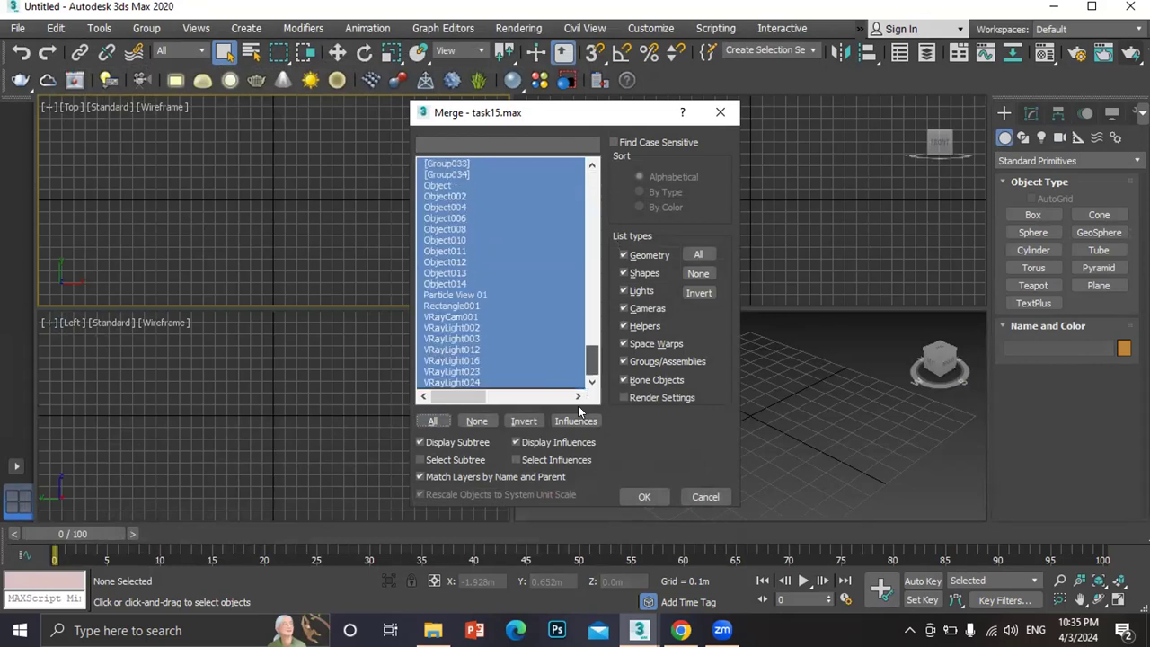
left_click(645, 497)
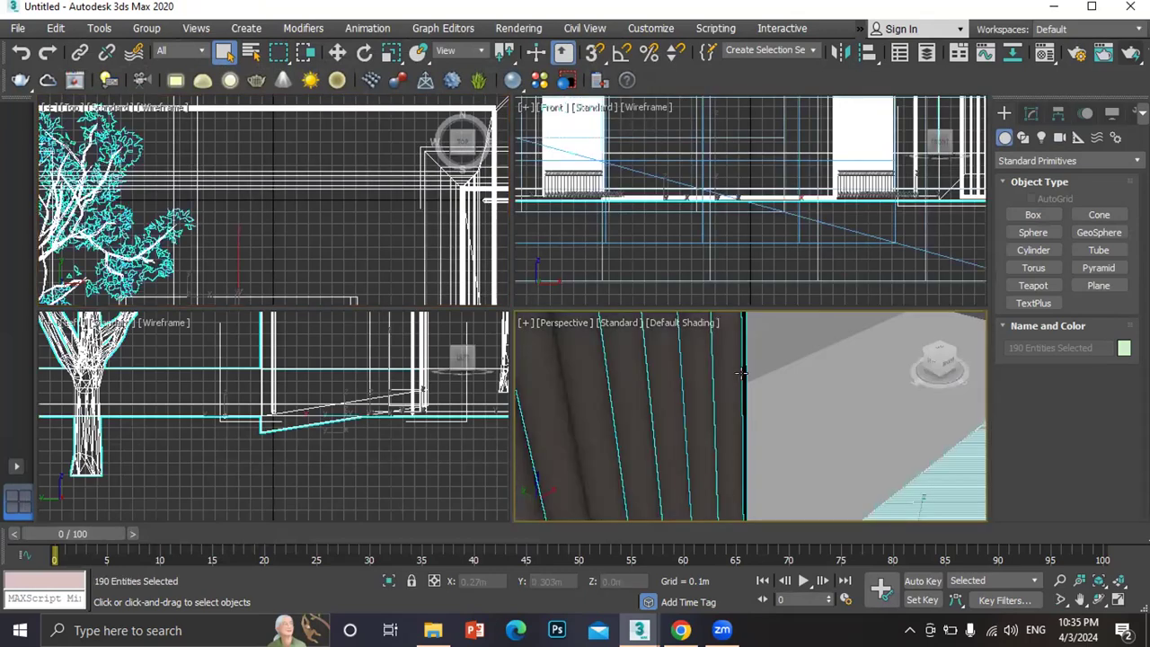
Show the merged scene through VRayCam001 in the Perspective viewport and clear the object selection
left_click_drag(745, 378, 654, 382)
key("c")
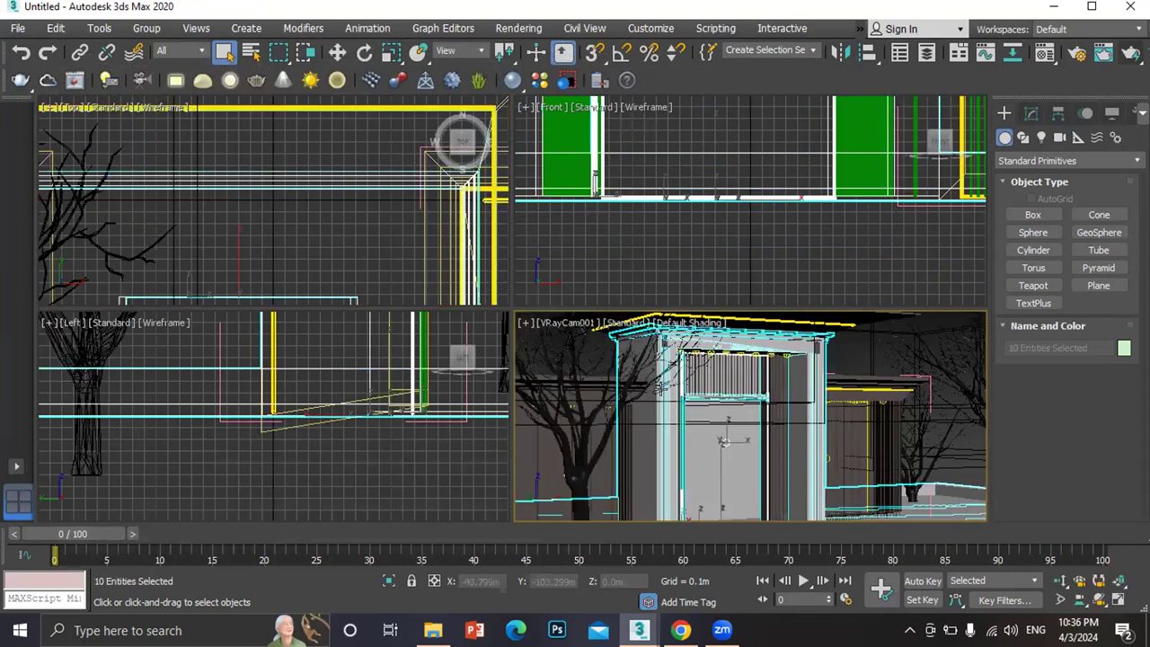
scroll(730, 438, "down", 3)
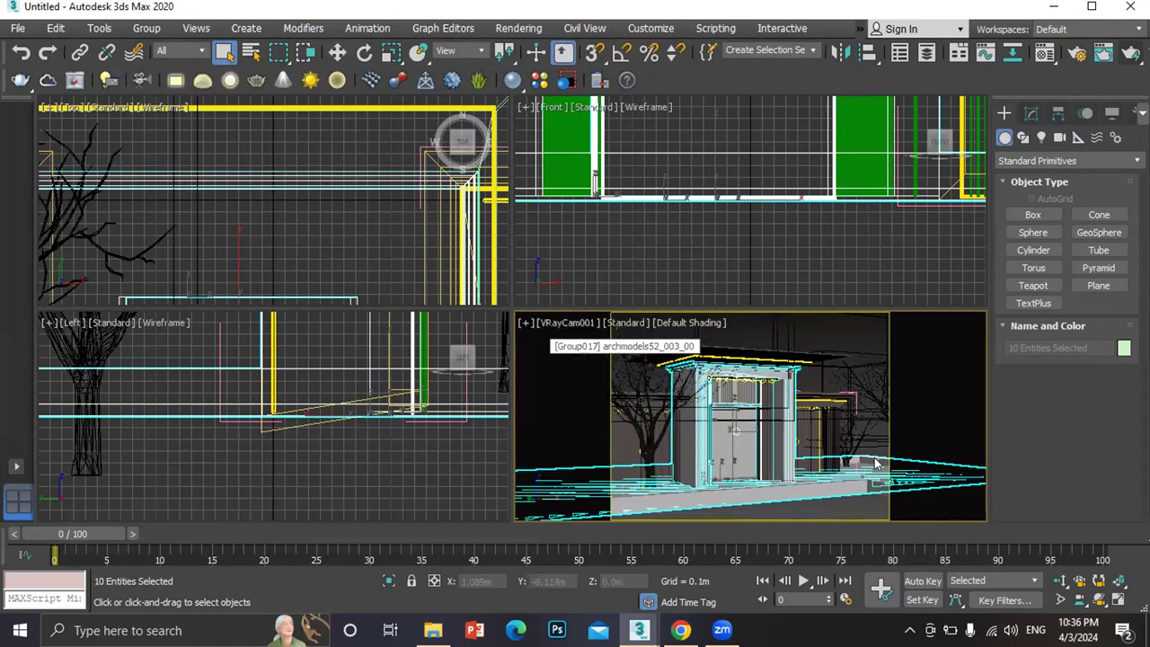
left_click(897, 280)
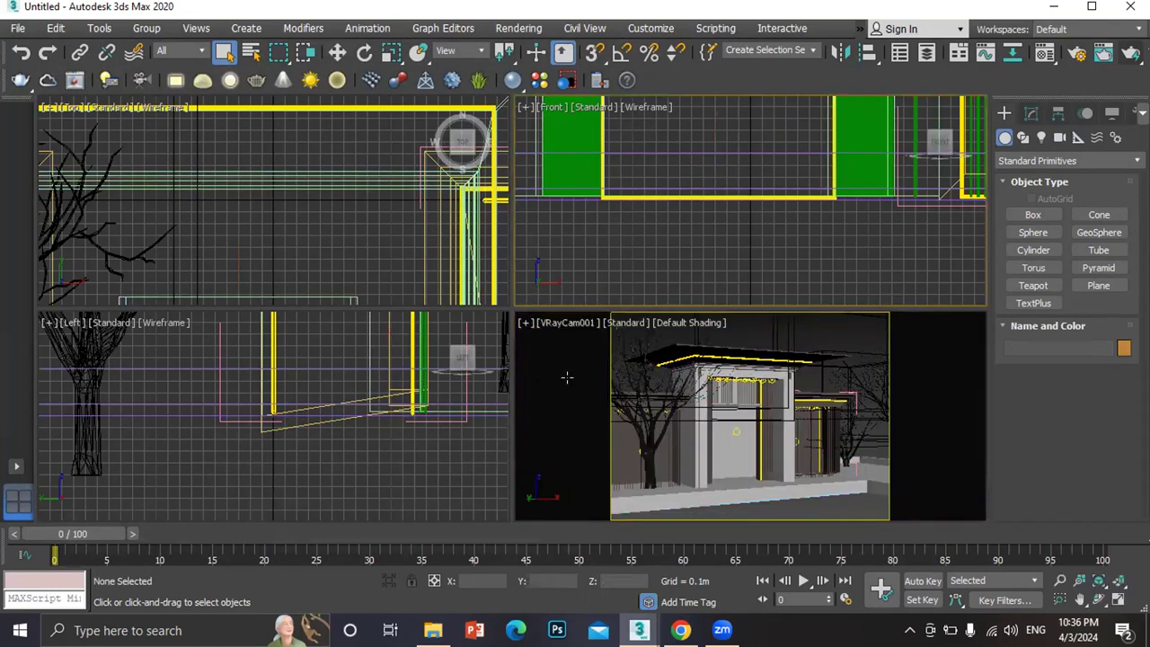
scroll(431, 247, "down", 6)
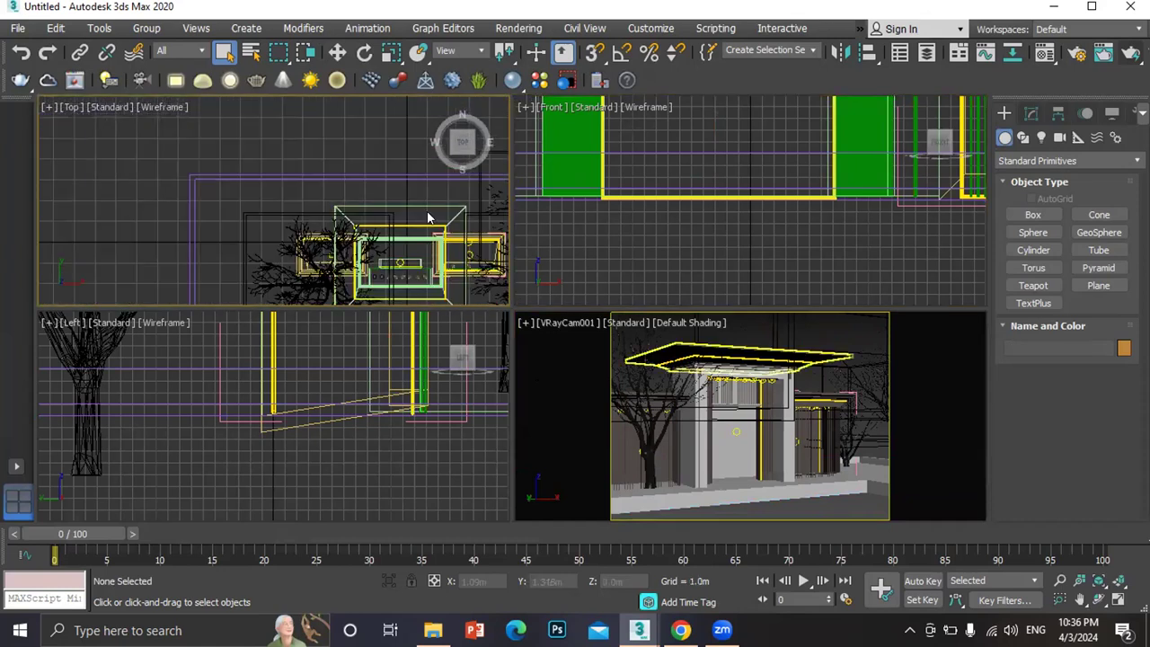
Assign a VRaySky map as the scene's environment map and make the VRayCam001 viewport active
left_click(508, 28)
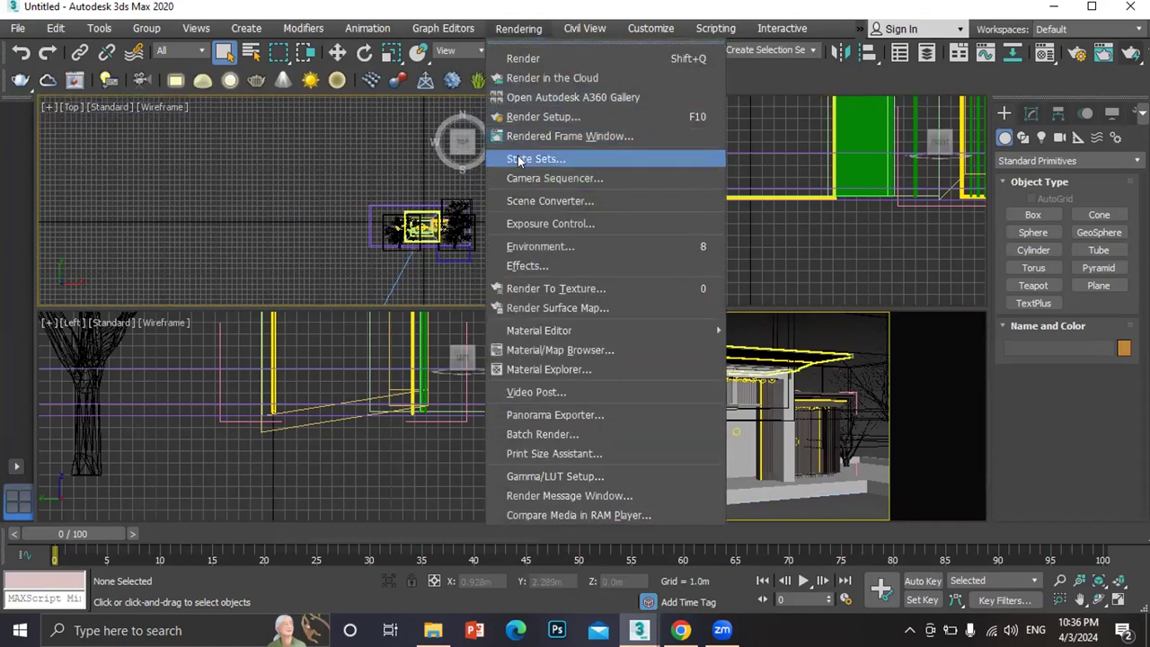
left_click(546, 246)
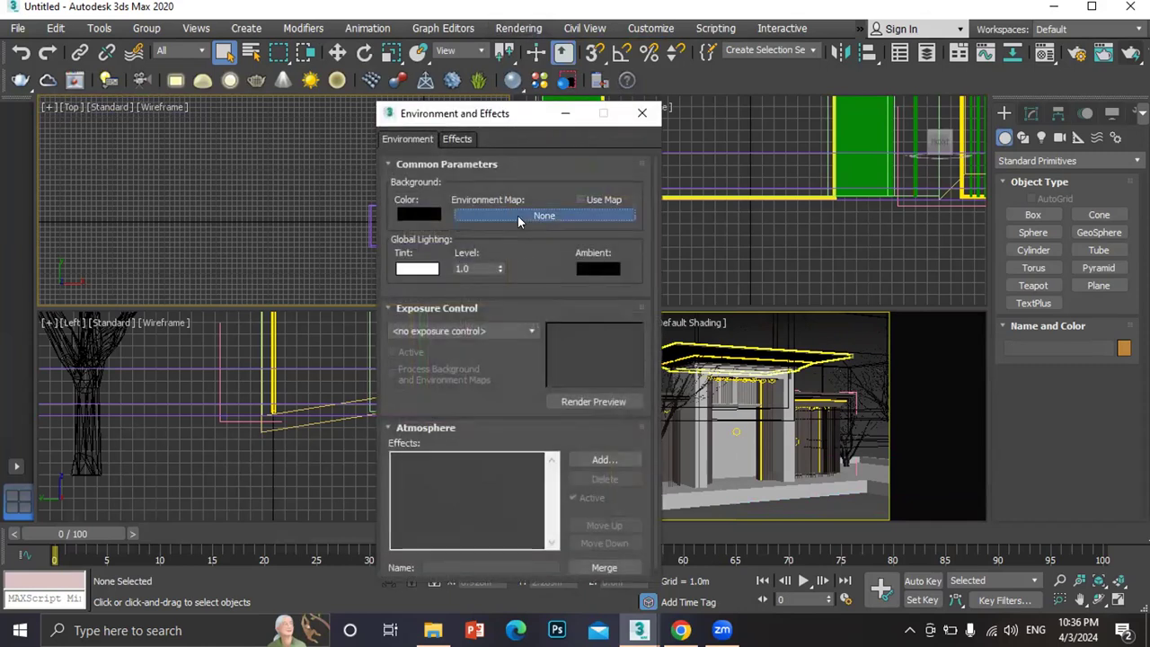
left_click(518, 216)
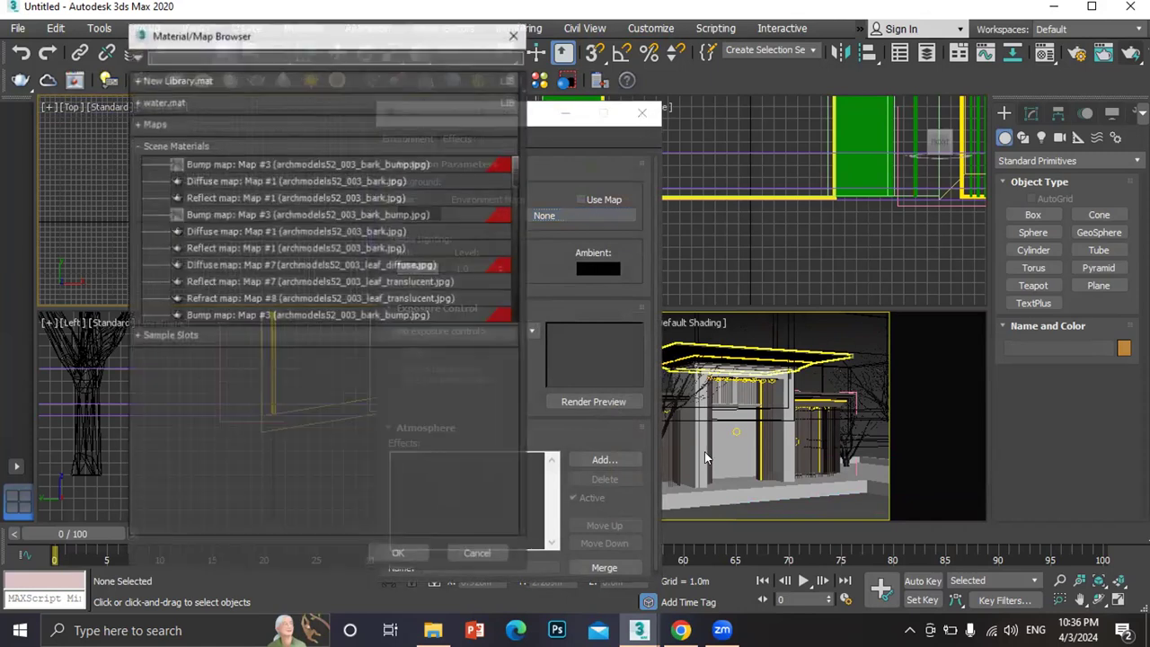
left_click(150, 124)
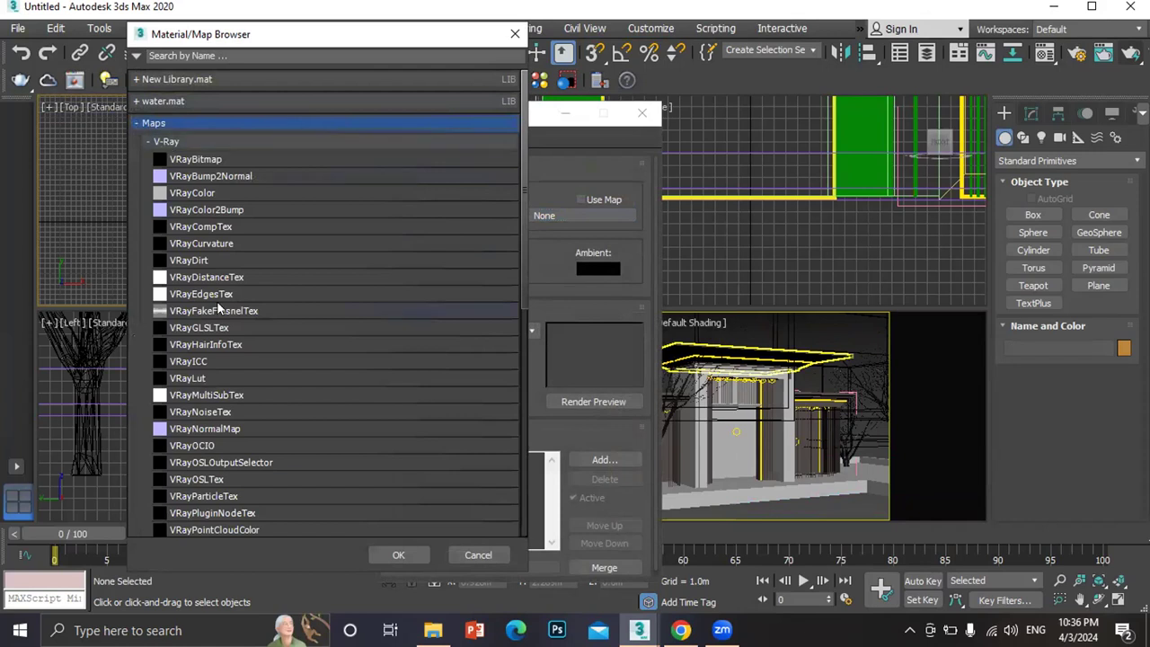
scroll(191, 427, "down", 1)
scroll(191, 427, "down", 1)
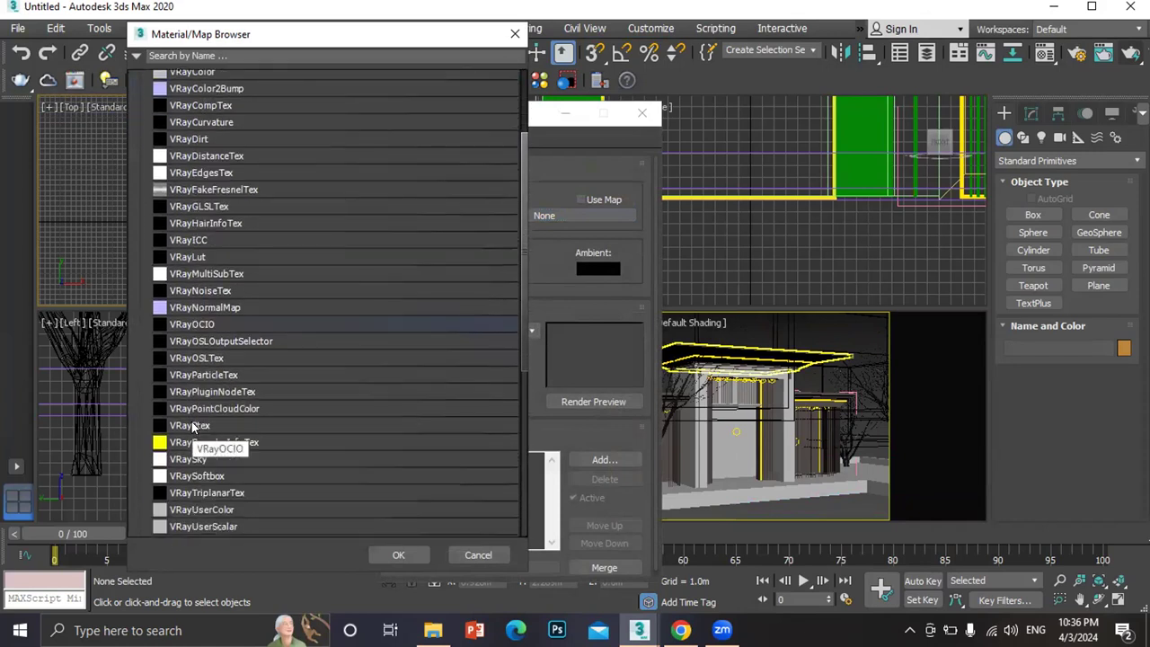
double_click(214, 459)
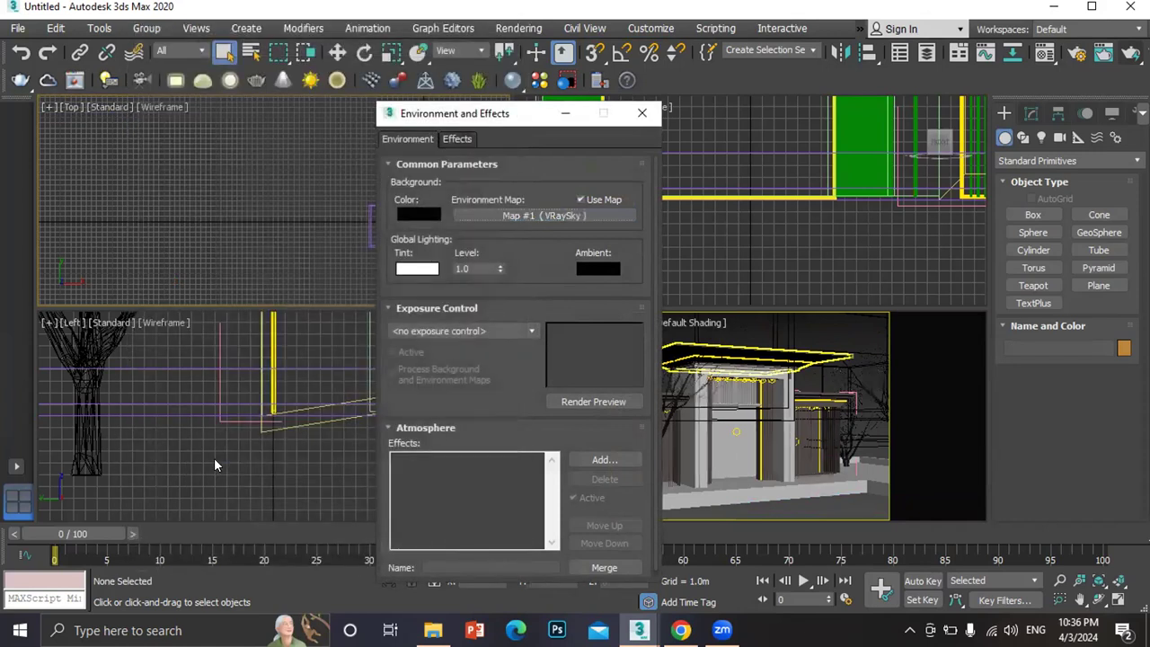
left_click(644, 118)
left_click(935, 378)
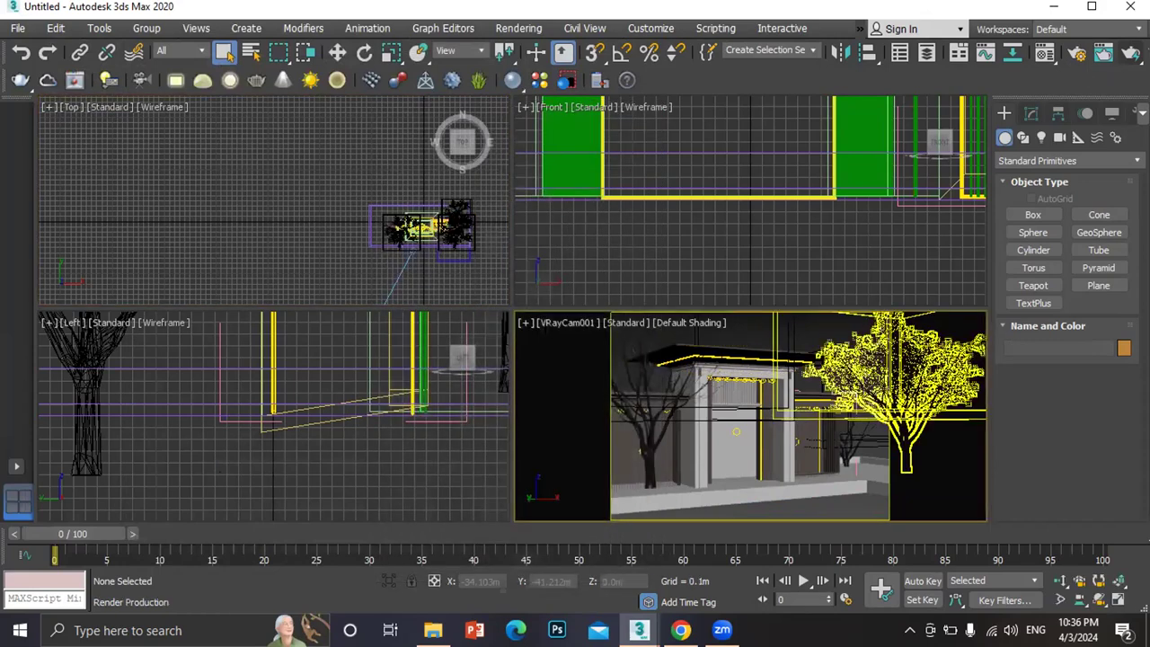
left_click(1131, 53)
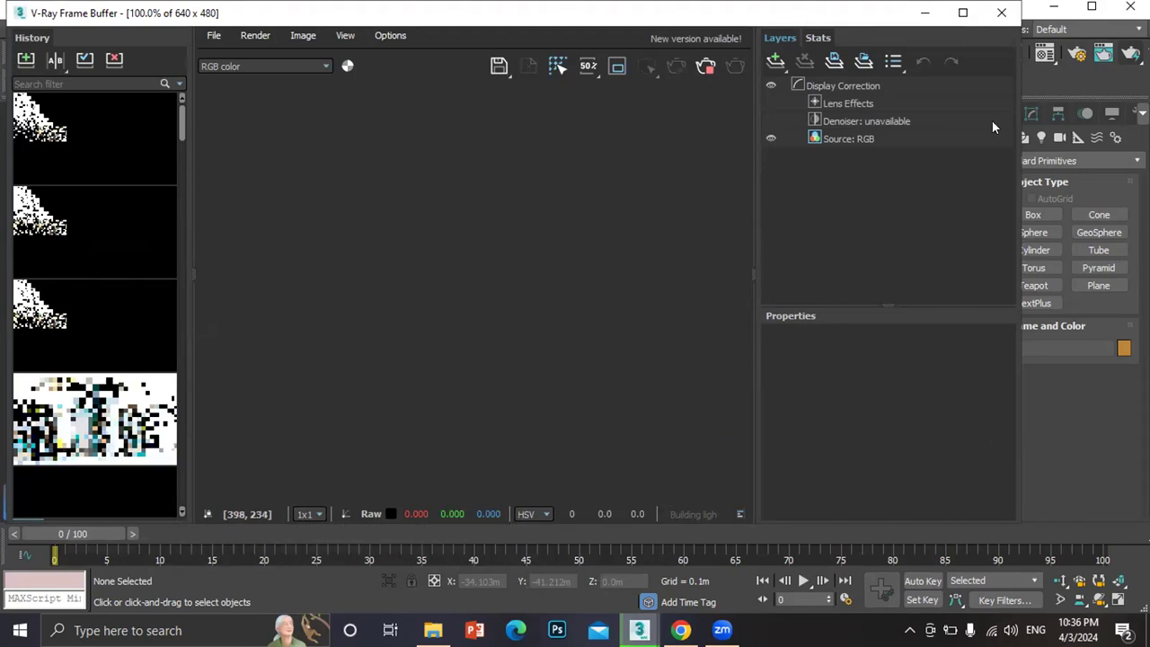
left_click(1000, 14)
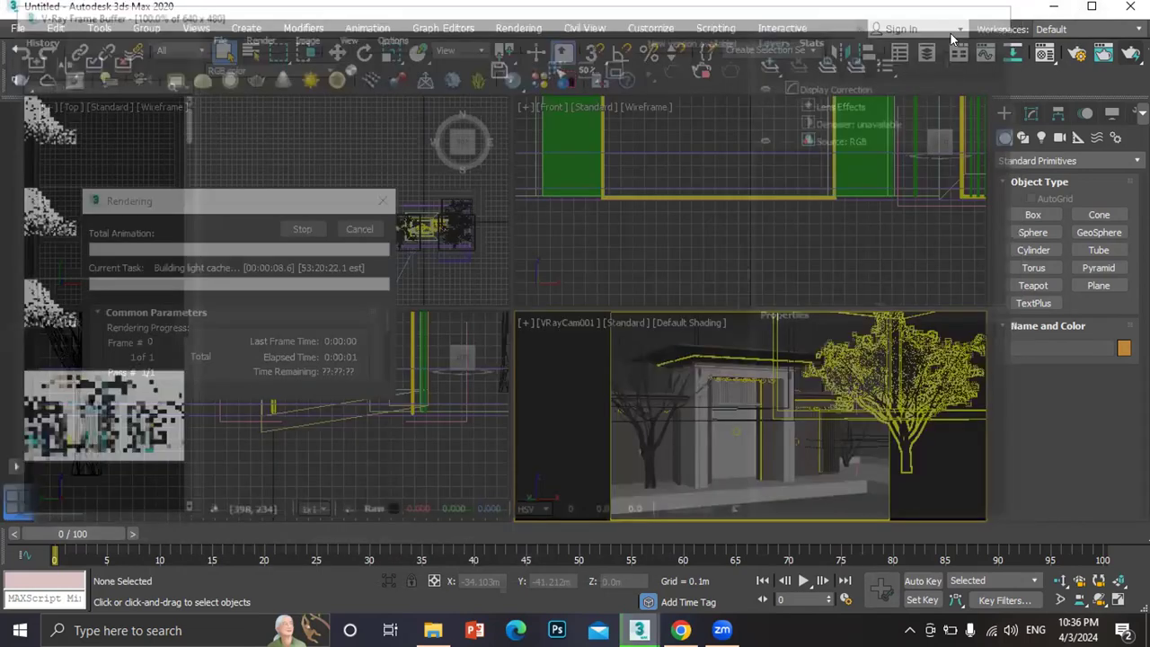
left_click(362, 230)
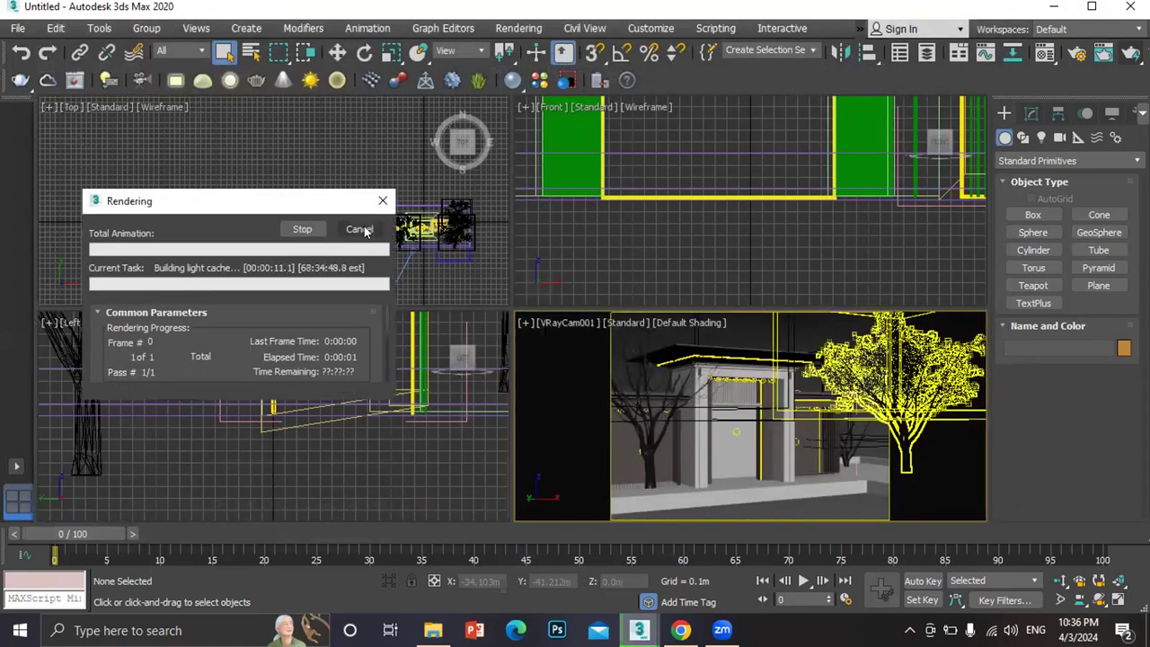
Open the V-Ray render setup and bring up the type choices for the antialiasing image sampler
left_click(519, 28)
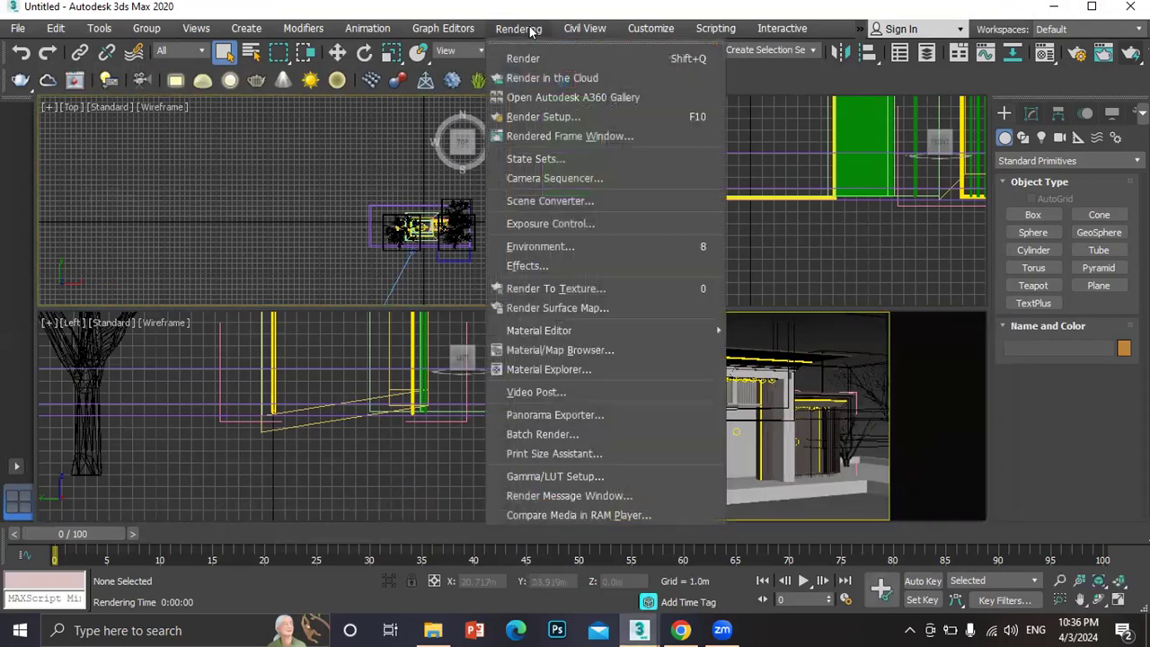
left_click(559, 117)
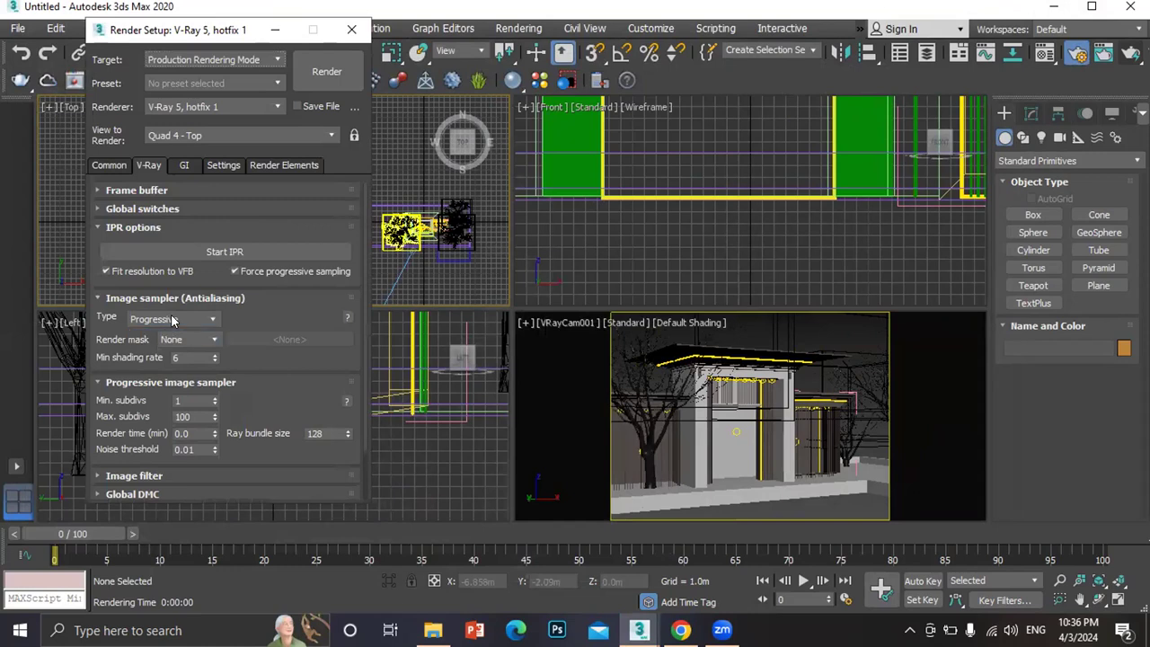
left_click(175, 319)
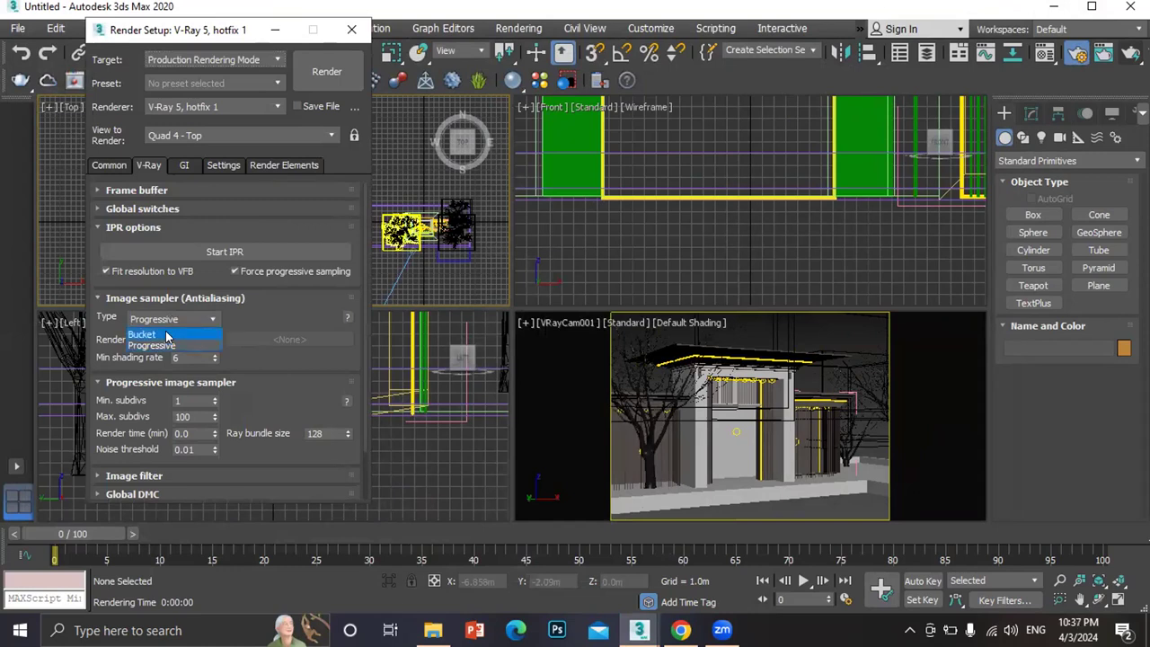
Set the image sampler to Bucket with max subdivs 4 and the primary GI engine to Irradiance map
left_click(164, 331)
double_click(183, 416)
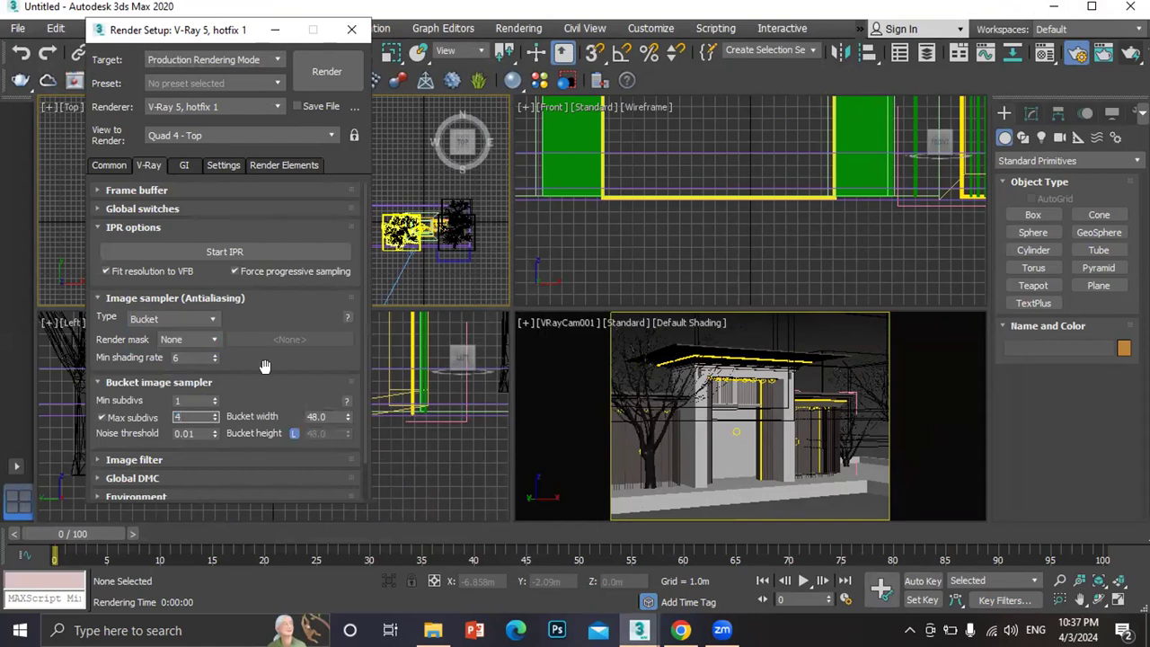
left_click(183, 165)
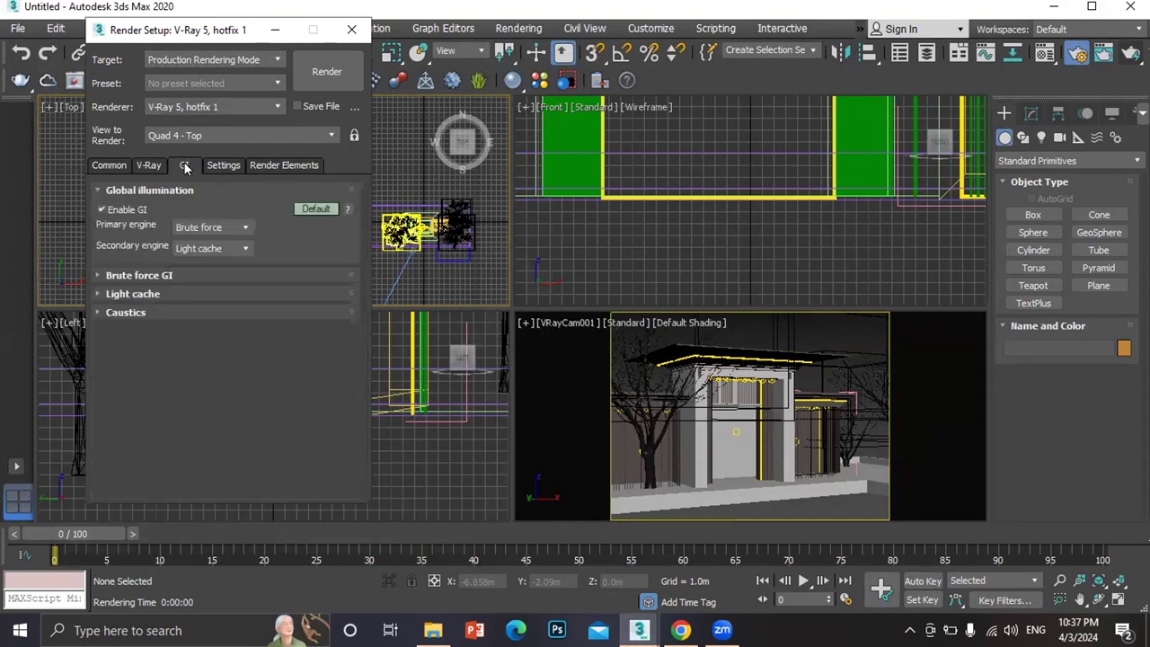
left_click(203, 227)
left_click(192, 243)
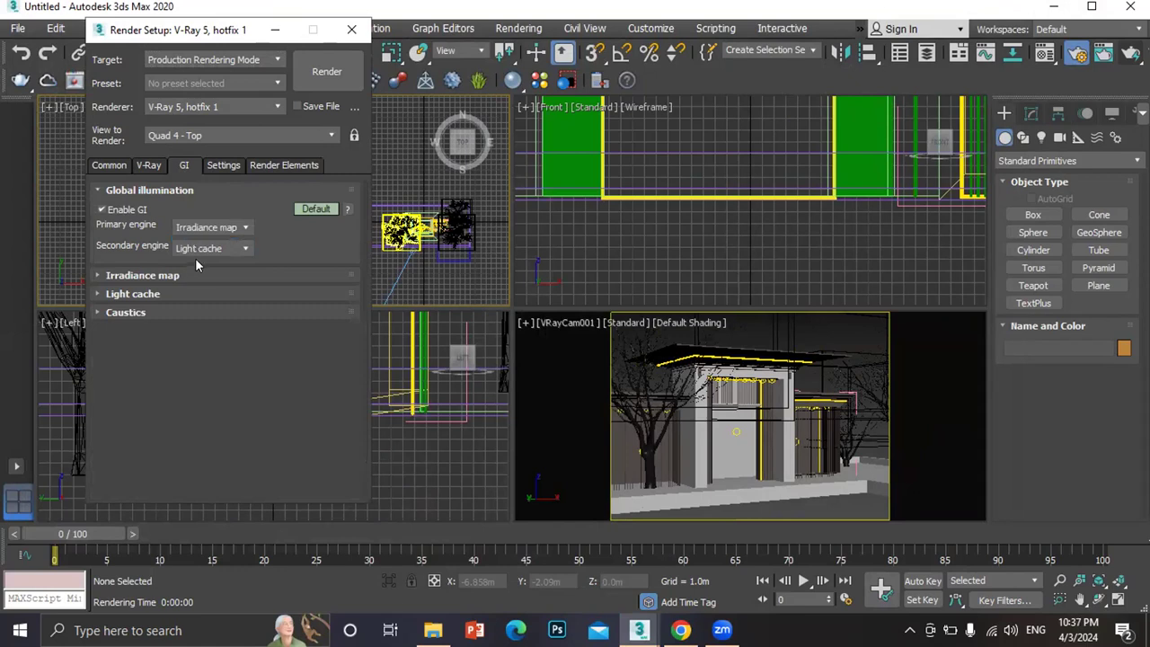
Set the irradiance map preset to Very low and the light cache subdivs to 200
left_click(197, 272)
left_click(197, 297)
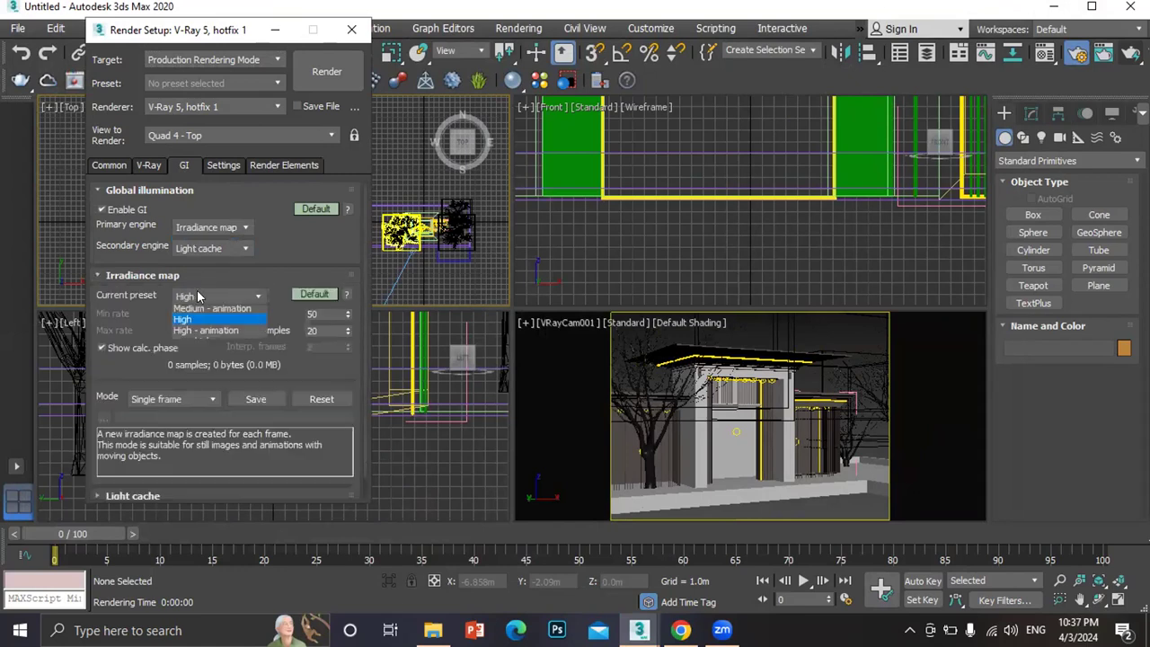
left_click(199, 323)
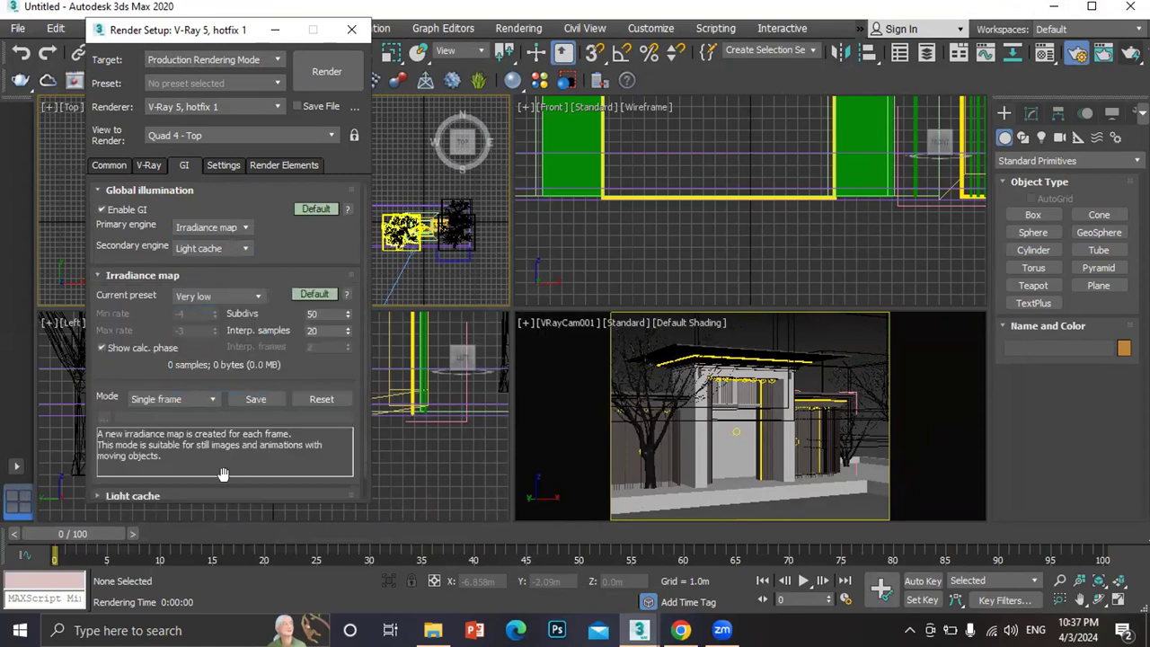
left_click(194, 494)
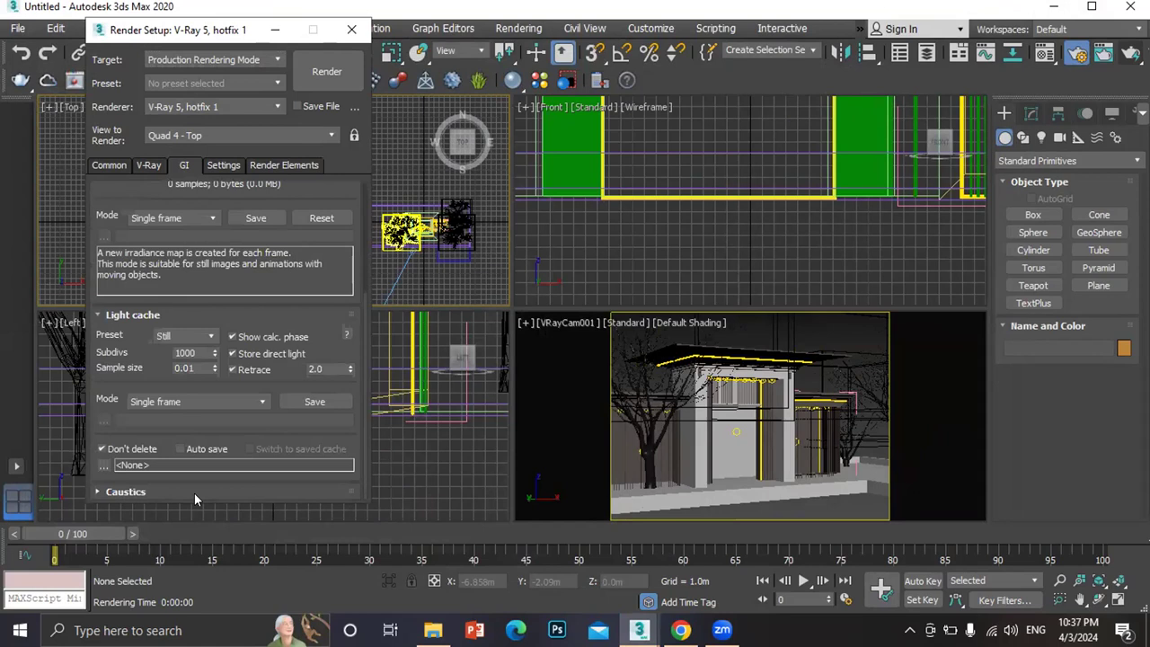
double_click(194, 354)
type("200")
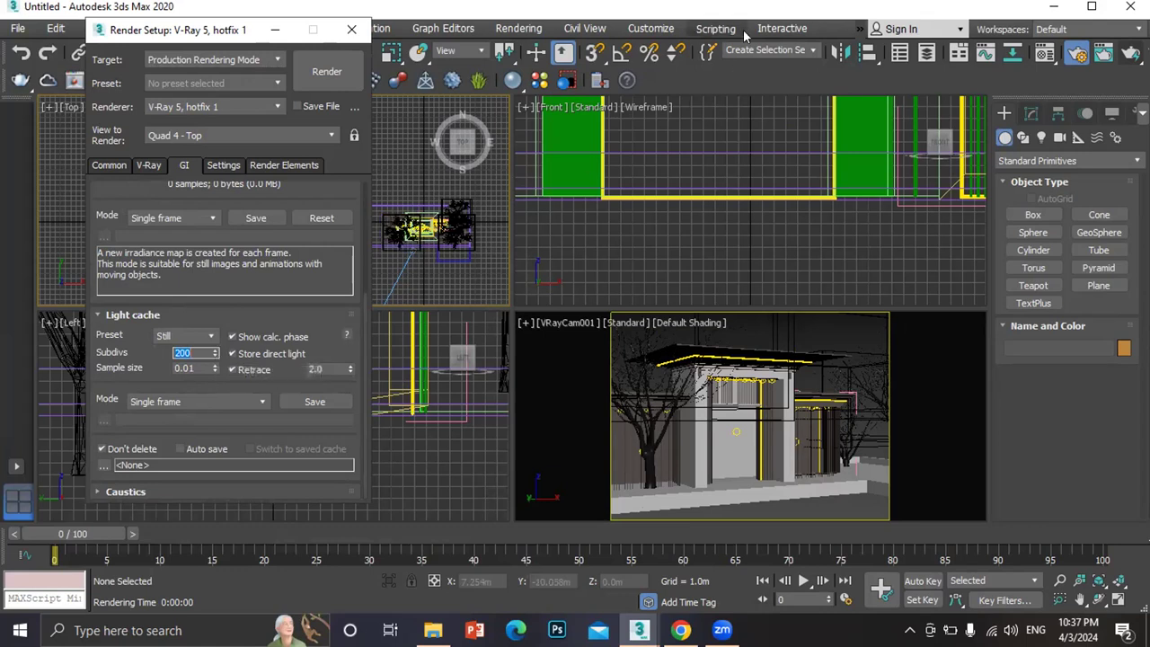
Start a test render of the VRayCam001 view and examine the light cache preview of the building
left_click(910, 338)
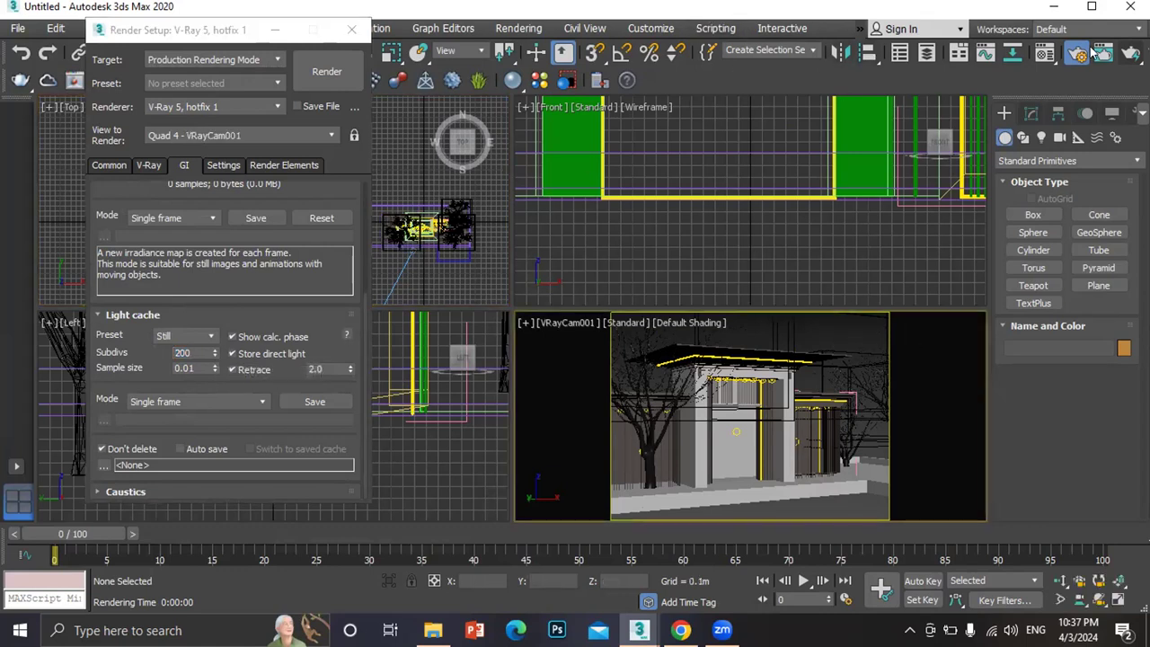
left_click(326, 71)
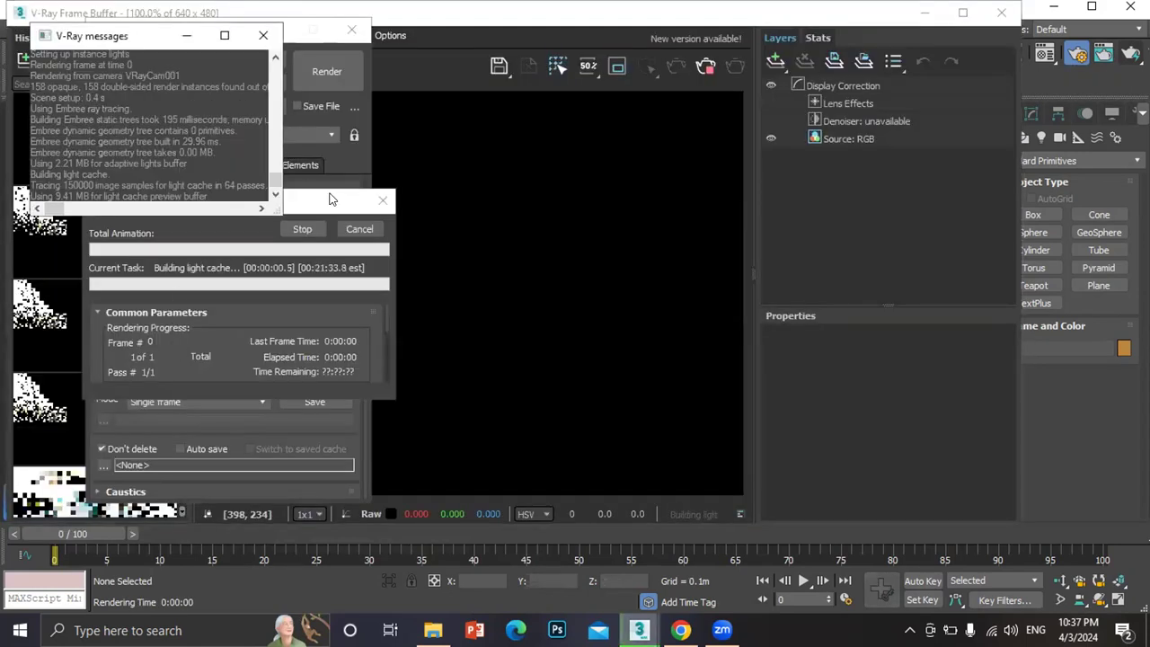
left_click(527, 227)
scroll(473, 224, "down", 1)
scroll(474, 229, "down", 1)
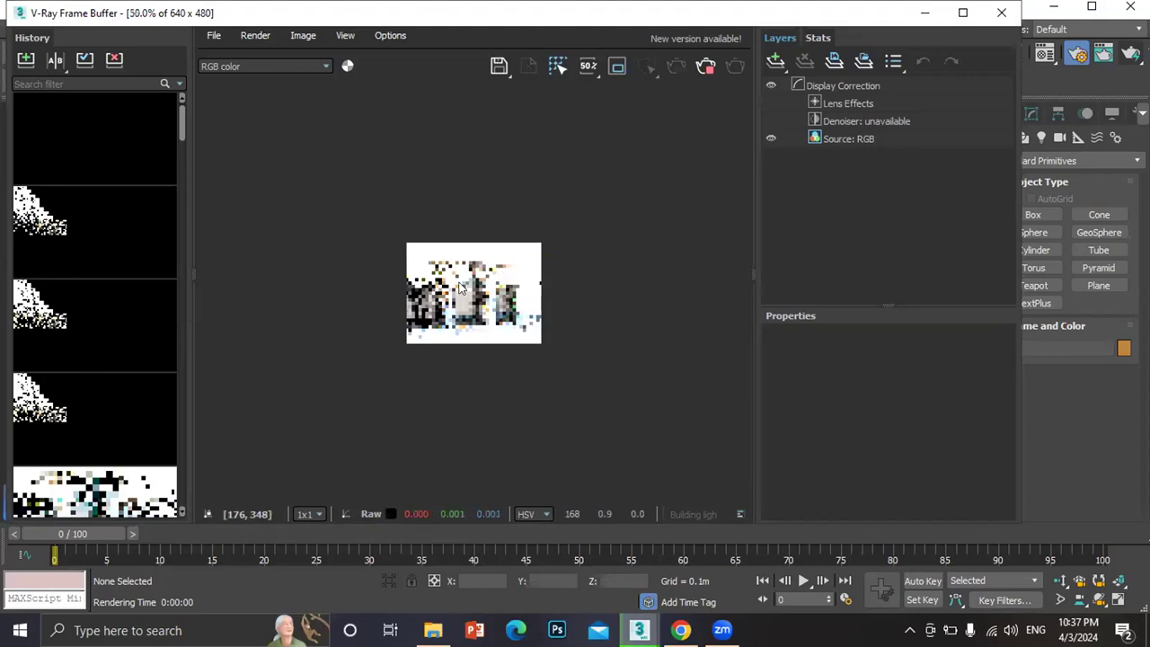
scroll(450, 278, "up", 1)
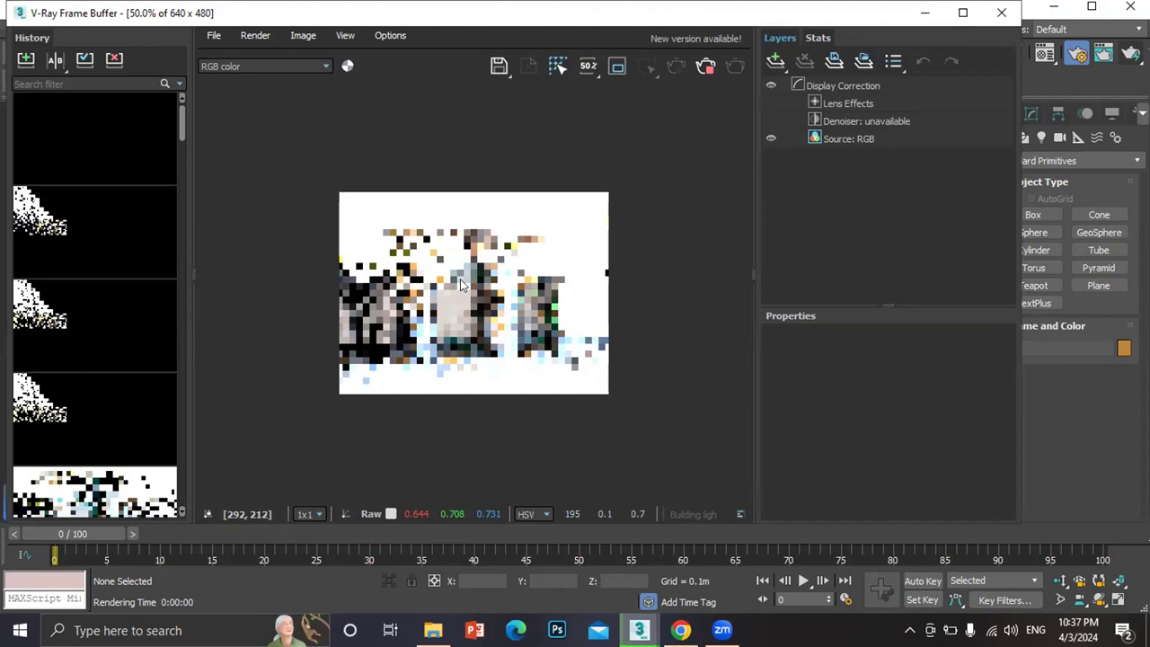
scroll(460, 286, "up", 1)
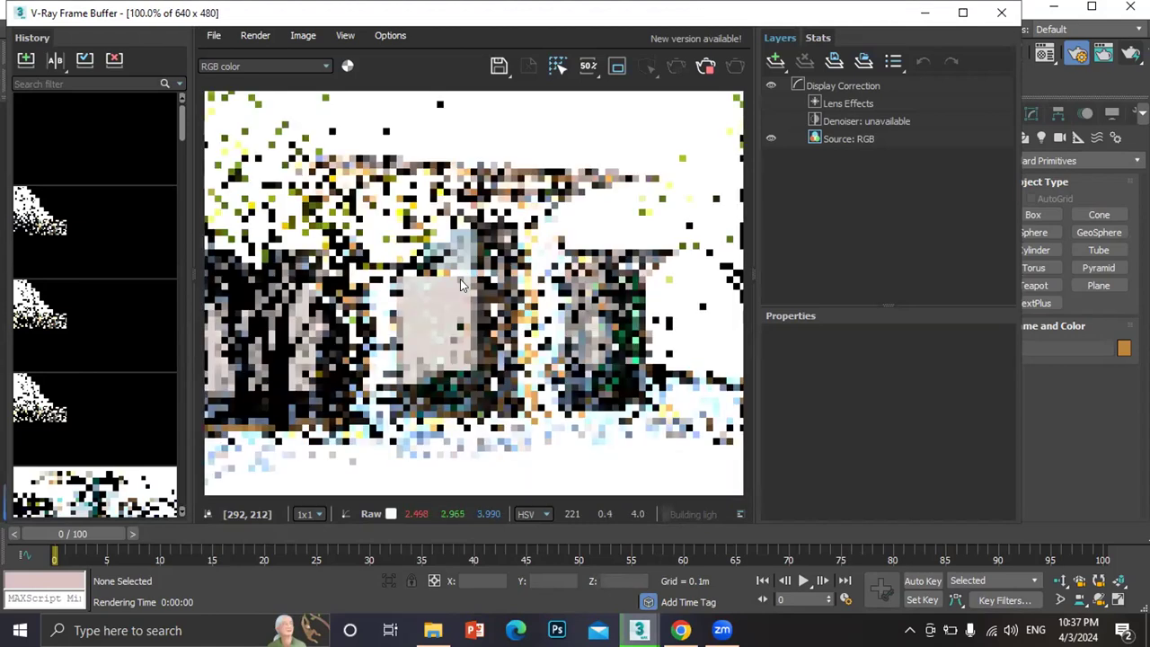
scroll(460, 285, "down", 2)
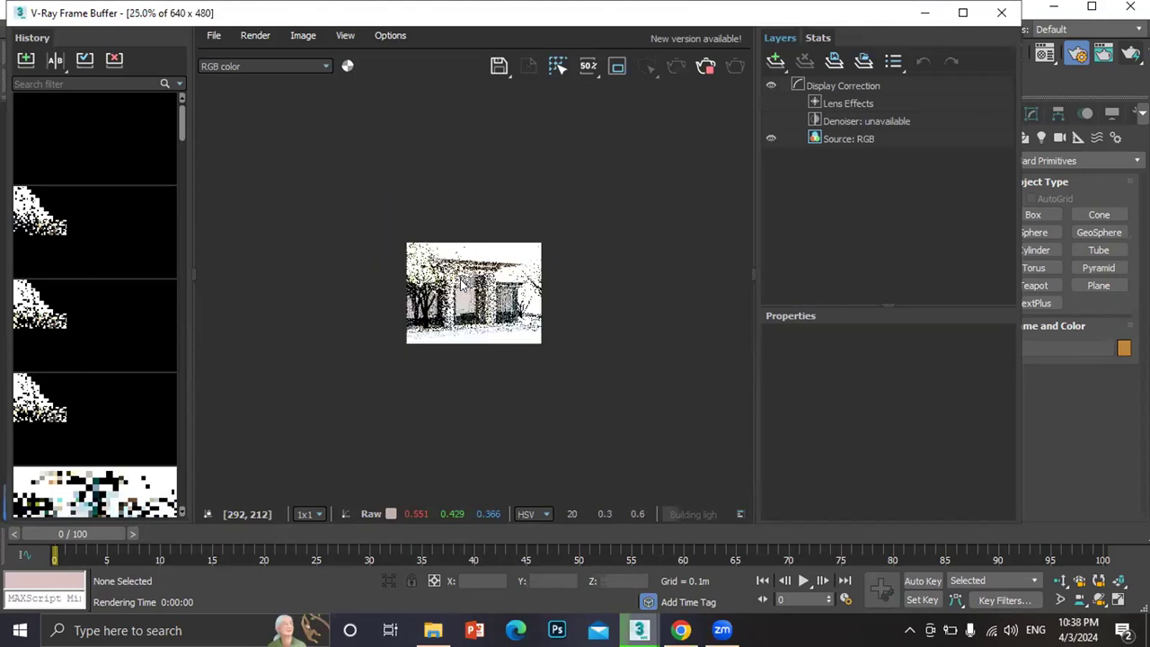
scroll(460, 284, "up", 1)
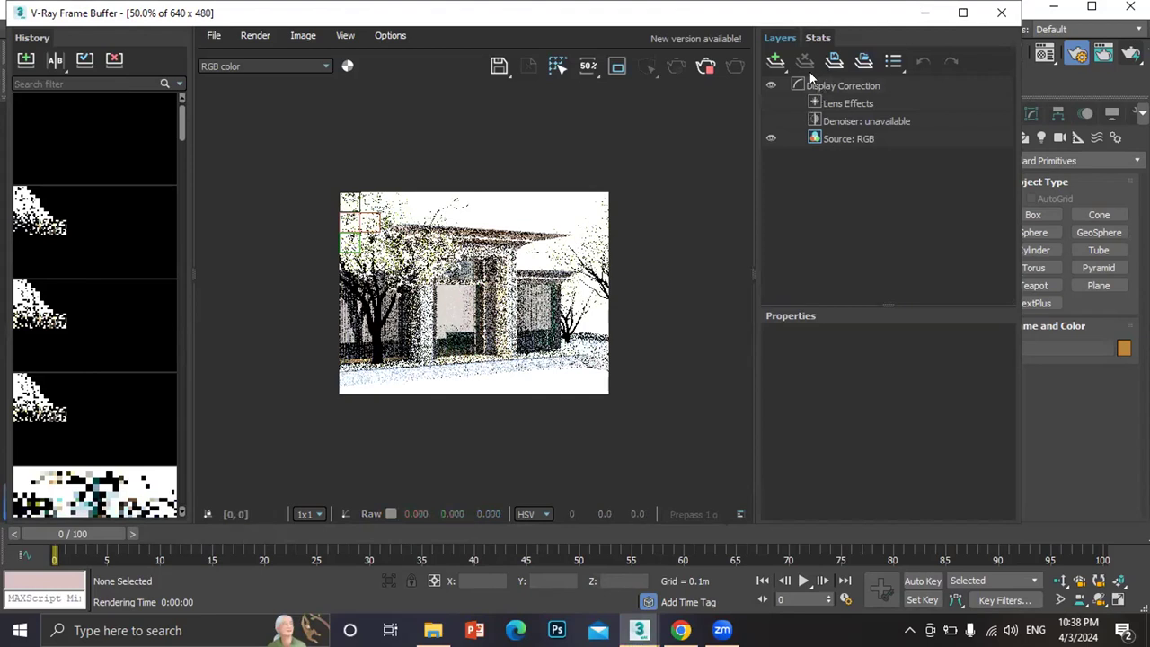
Close the frame buffer, cancel the running render and close the render settings
left_click(1002, 12)
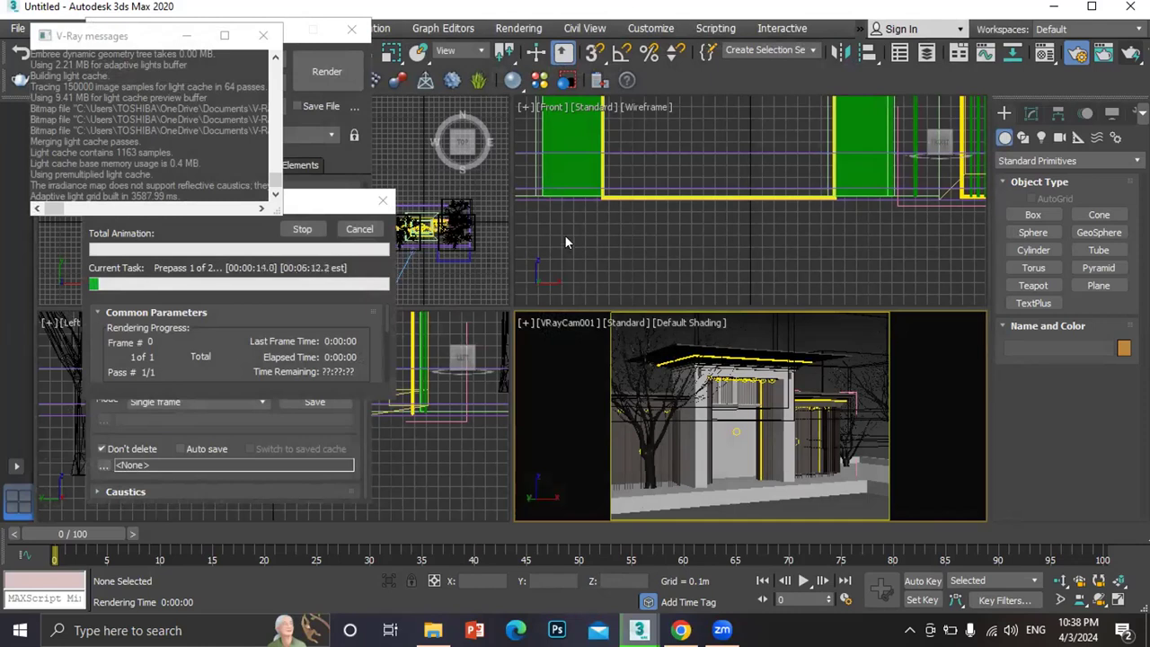
left_click(359, 230)
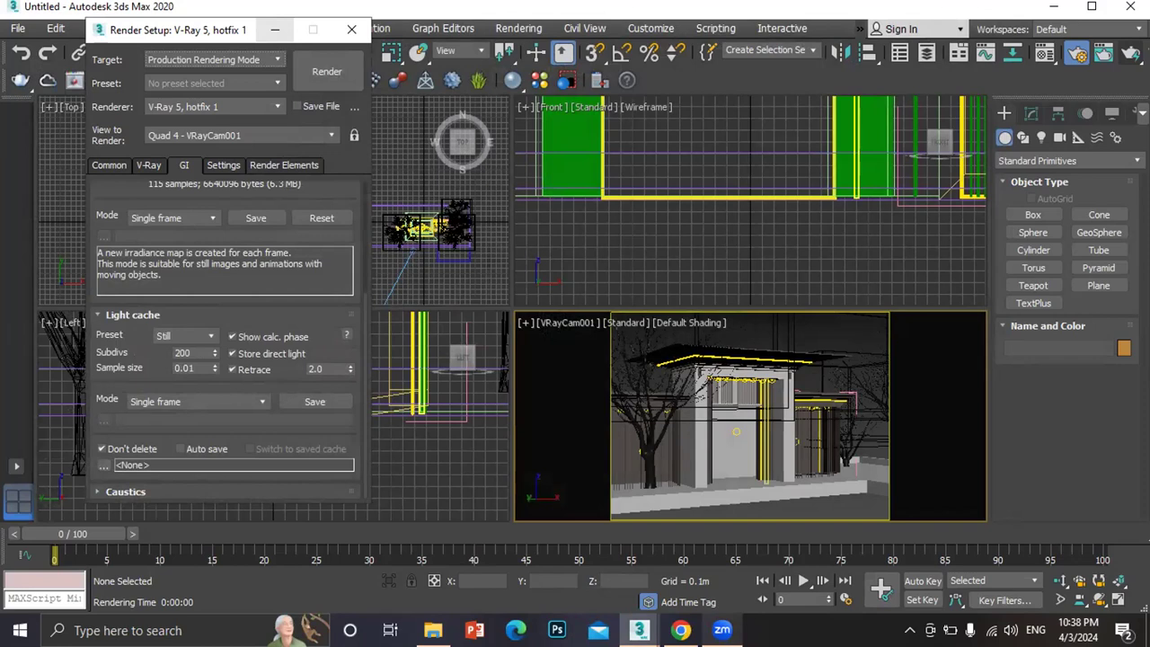
left_click(110, 165)
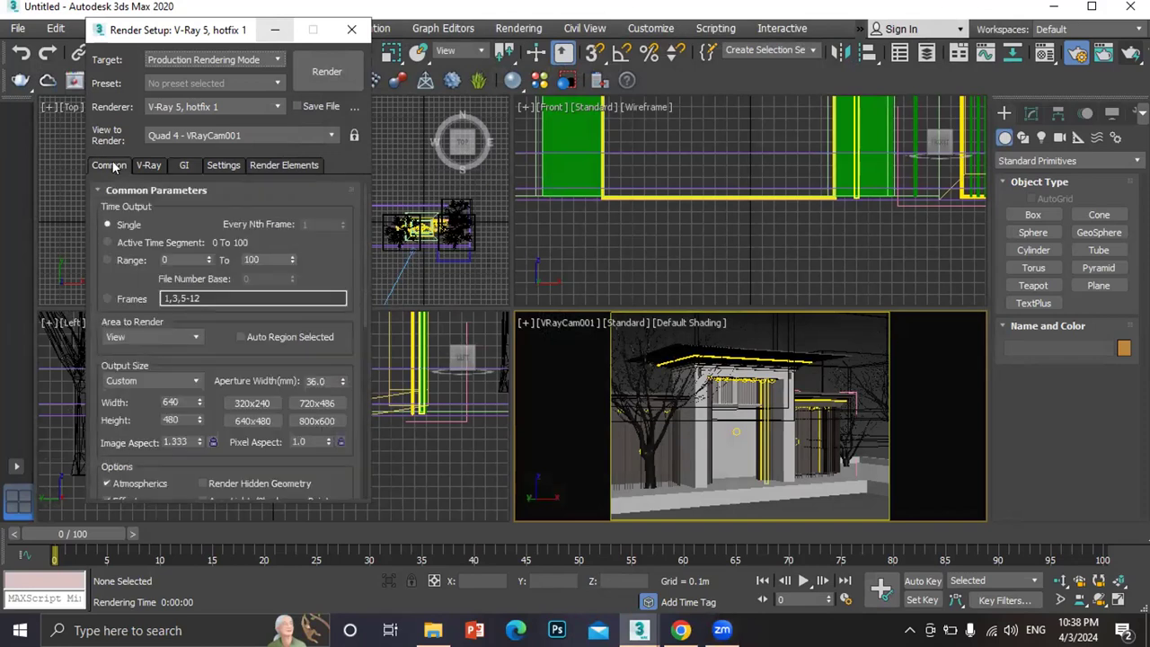
left_click(353, 31)
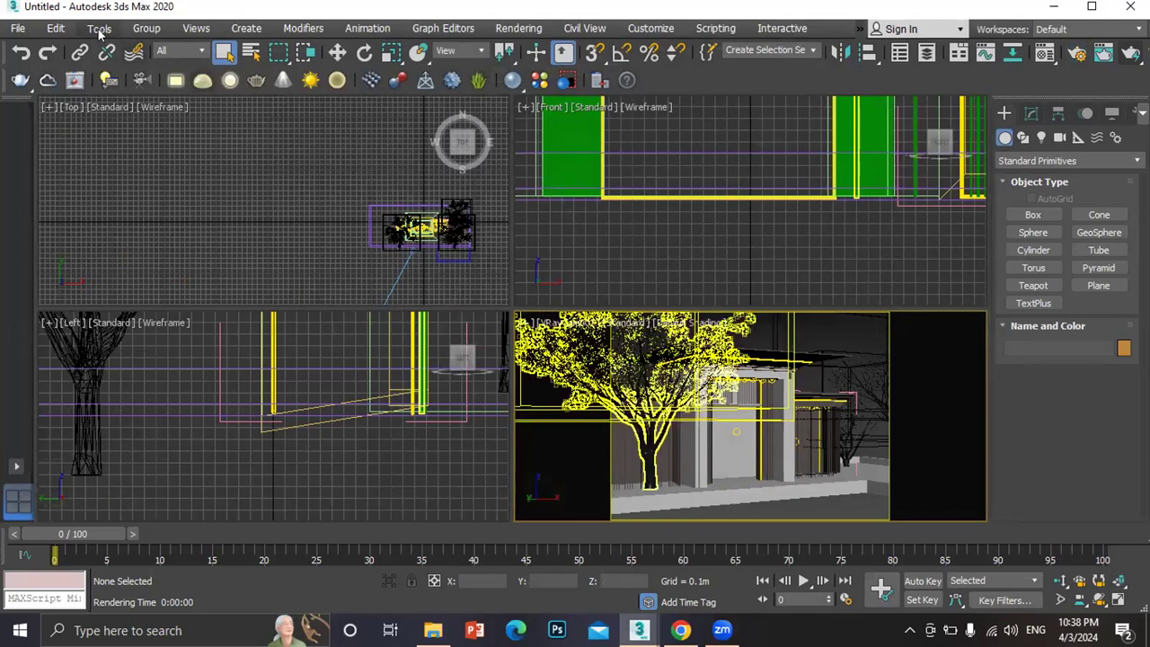
scroll(818, 252, "down", 6)
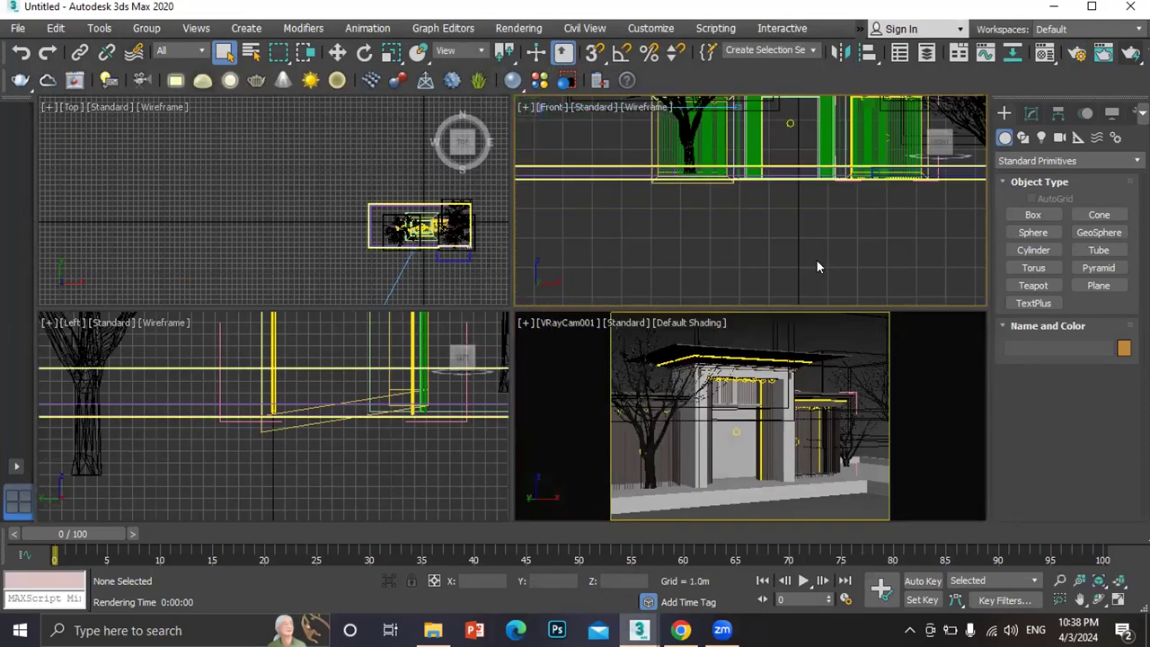
scroll(834, 195, "up", 4)
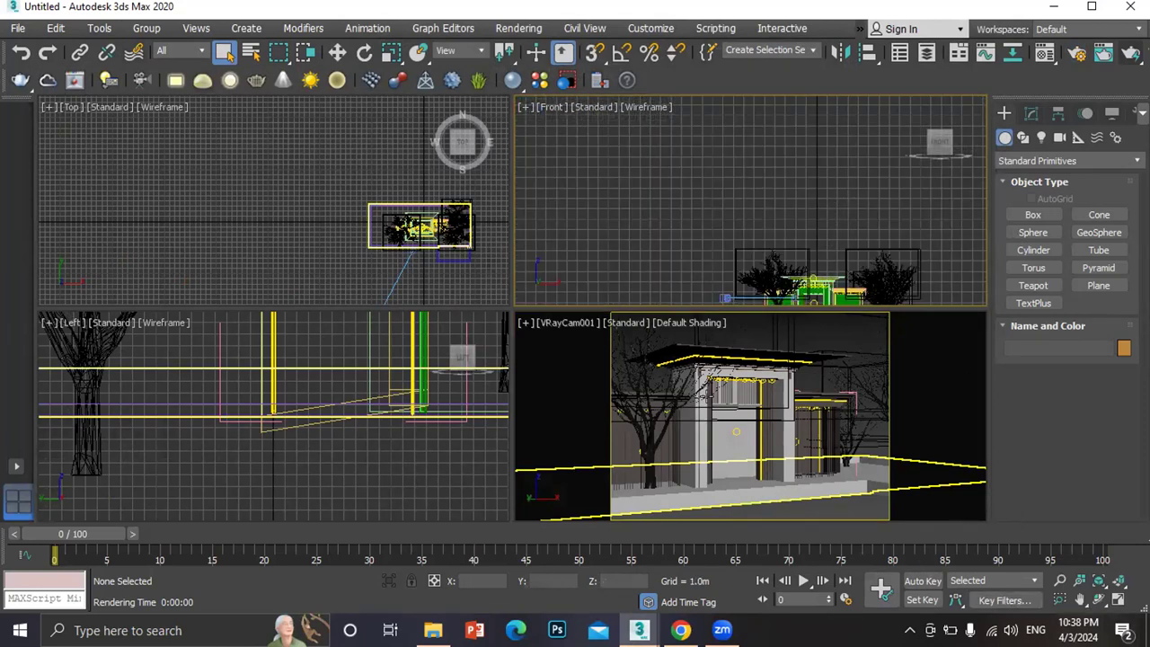
scroll(722, 265, "down", 2)
middle_click_drag(721, 265, 696, 196)
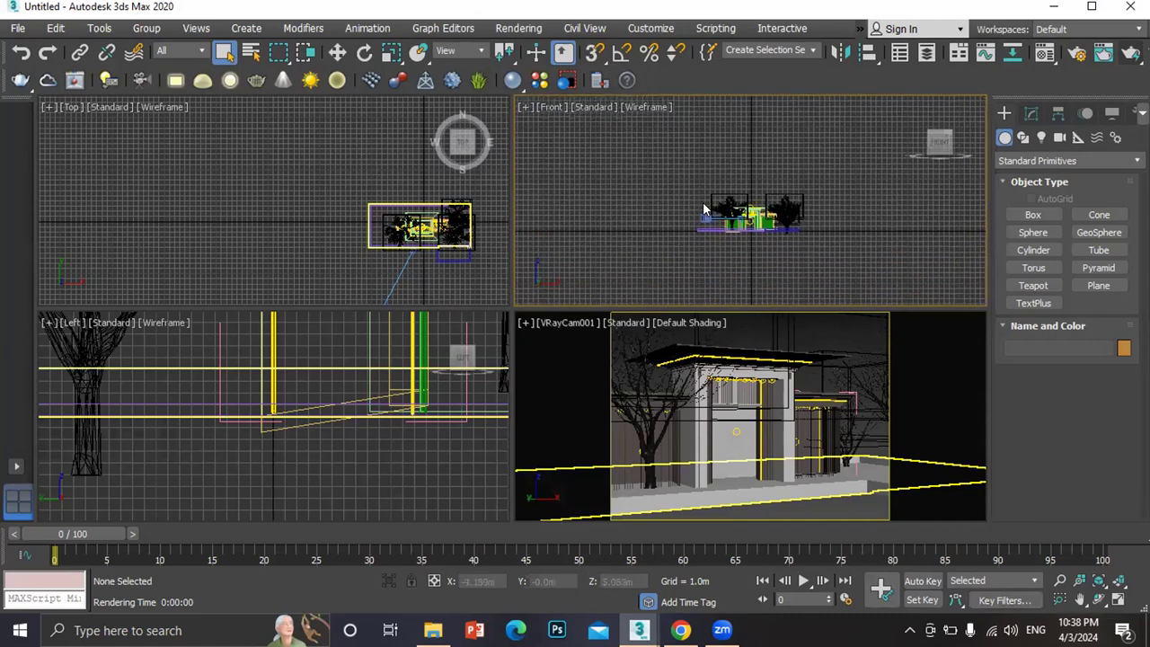
scroll(758, 225, "up", 3)
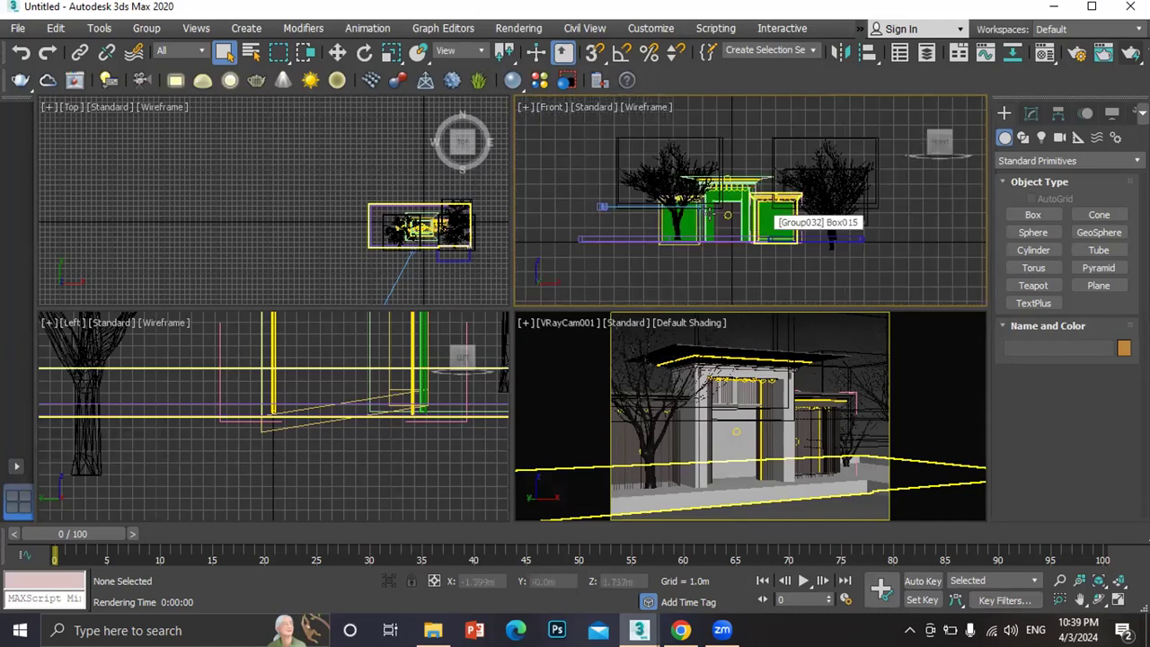
left_click(146, 29)
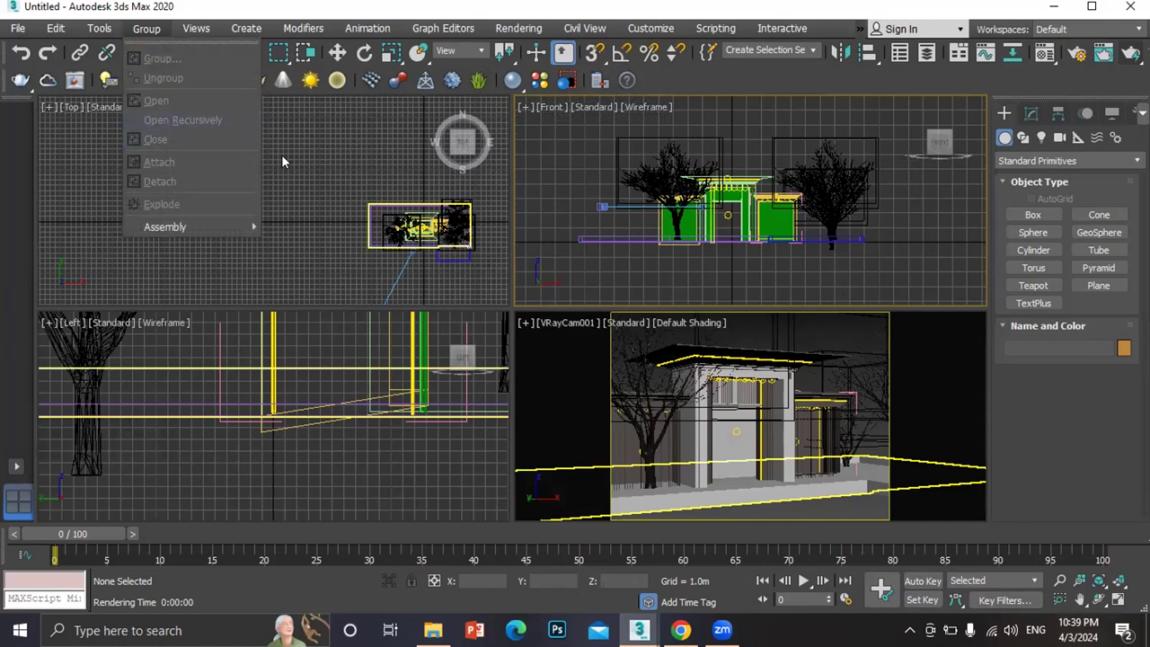
left_click(312, 160)
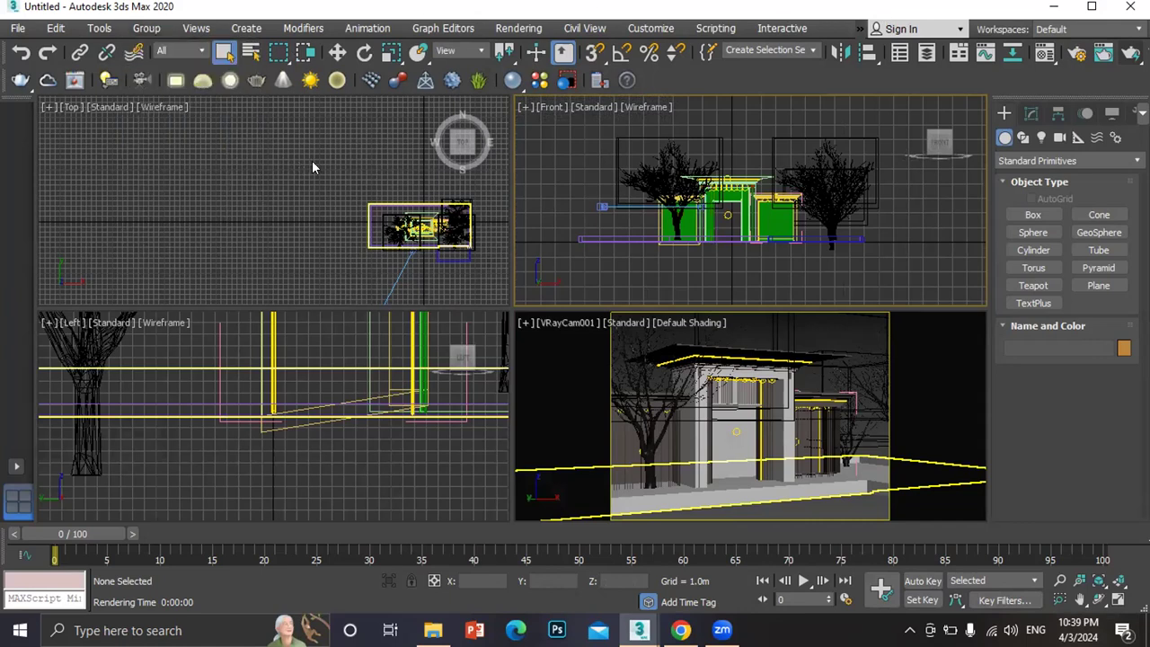
Switch off all listed V-Ray lights, from VRayLight002 to VRayLight024, in the V-Ray Light Lister
left_click(99, 27)
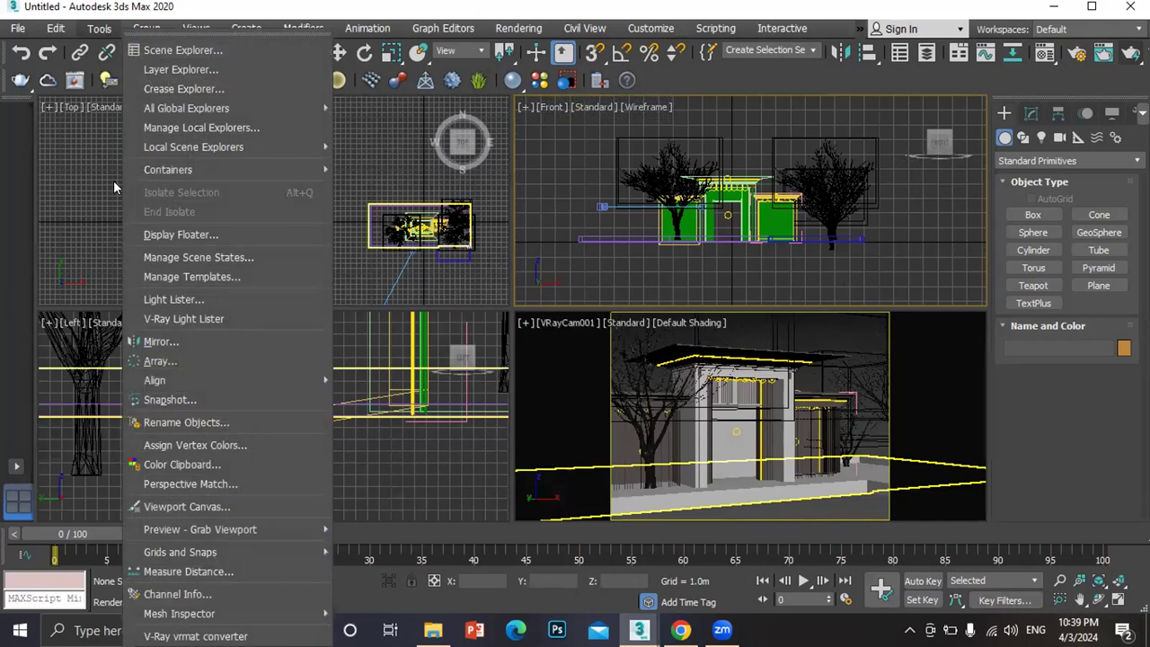
left_click(176, 320)
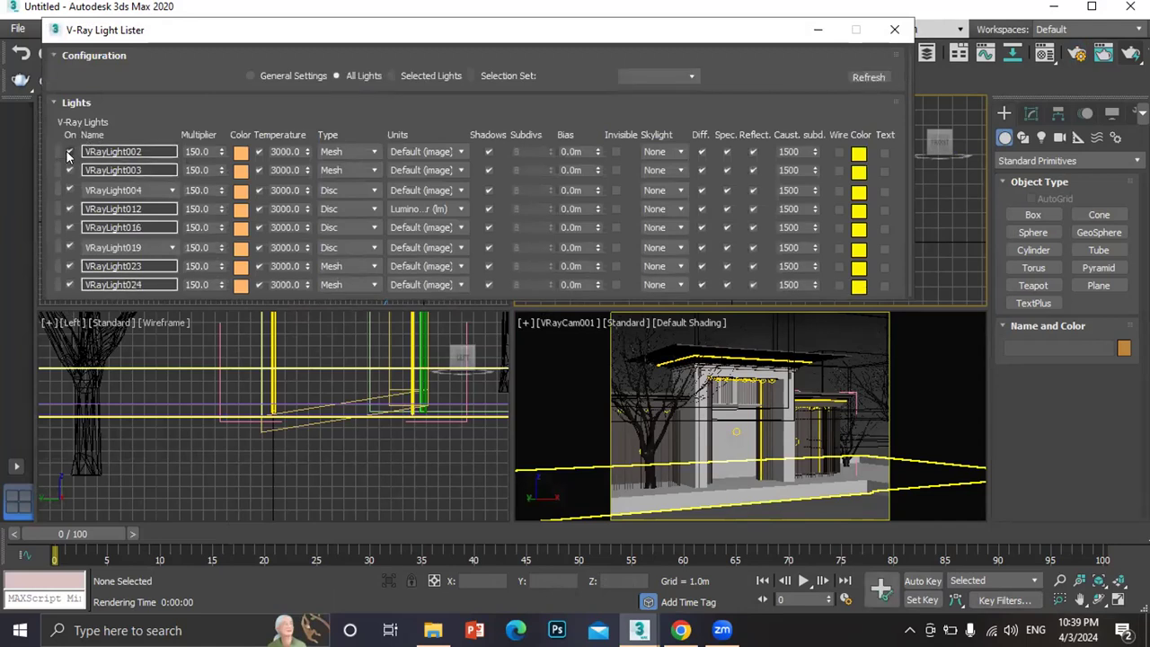
left_click(69, 152)
left_click(69, 170)
left_click(69, 190)
left_click(70, 209)
left_click(69, 227)
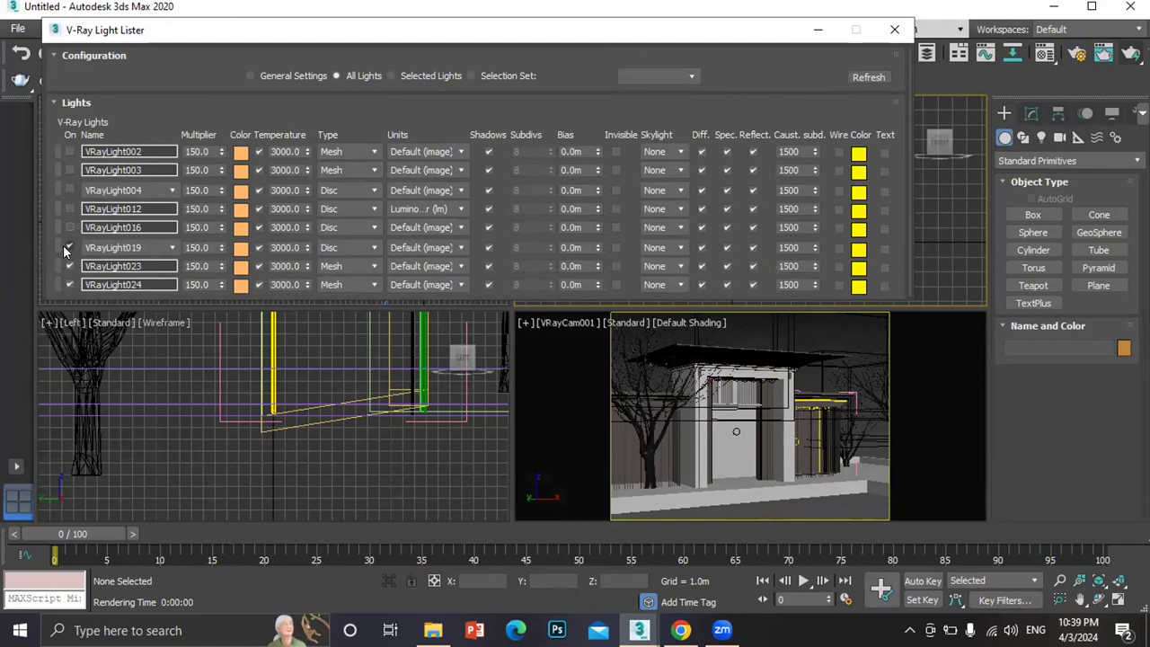
left_click(70, 266)
left_click(70, 285)
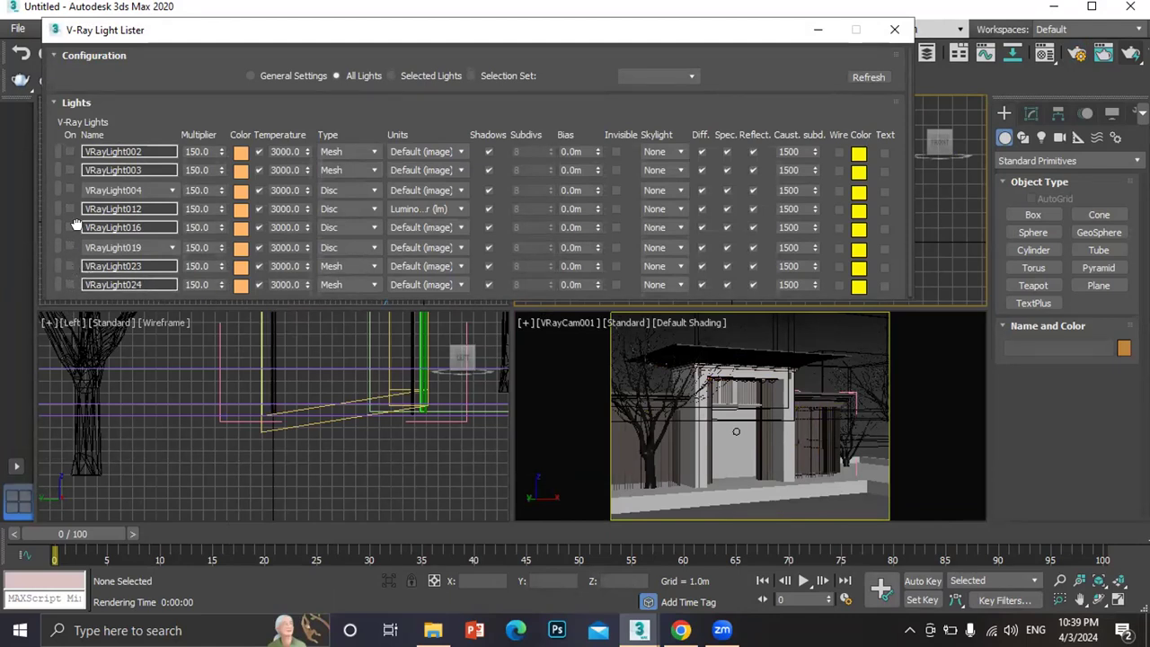
scroll(94, 144, "down", 1)
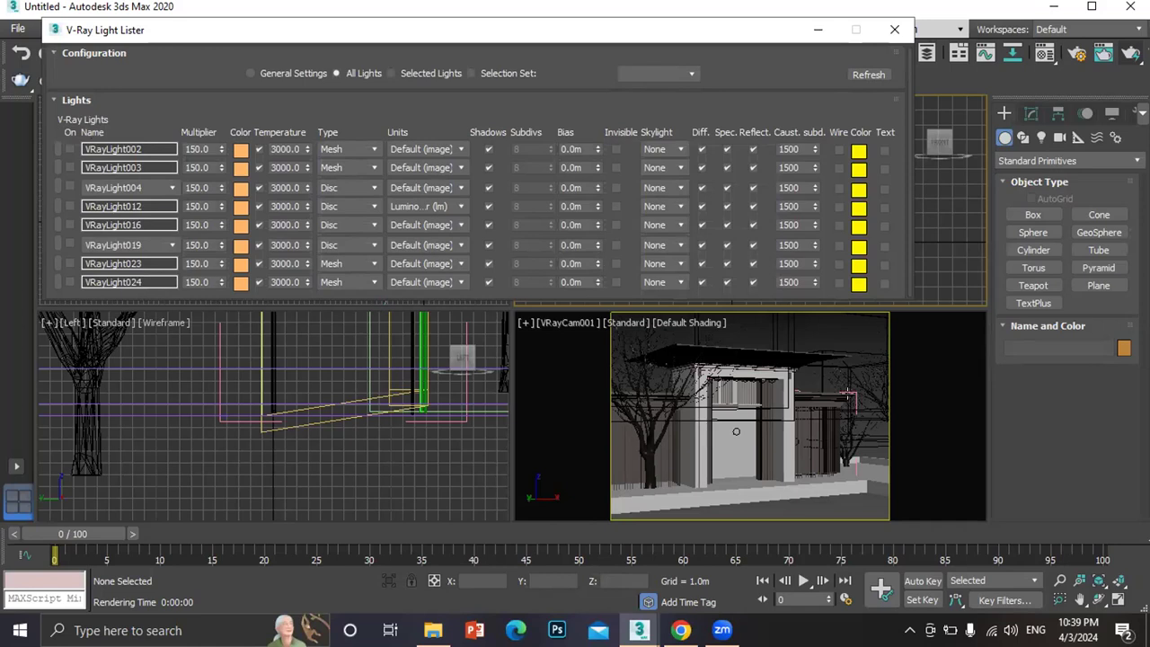
Start a render of the VRayCam001 view with the lights off and close the frame buffer
left_click(917, 378)
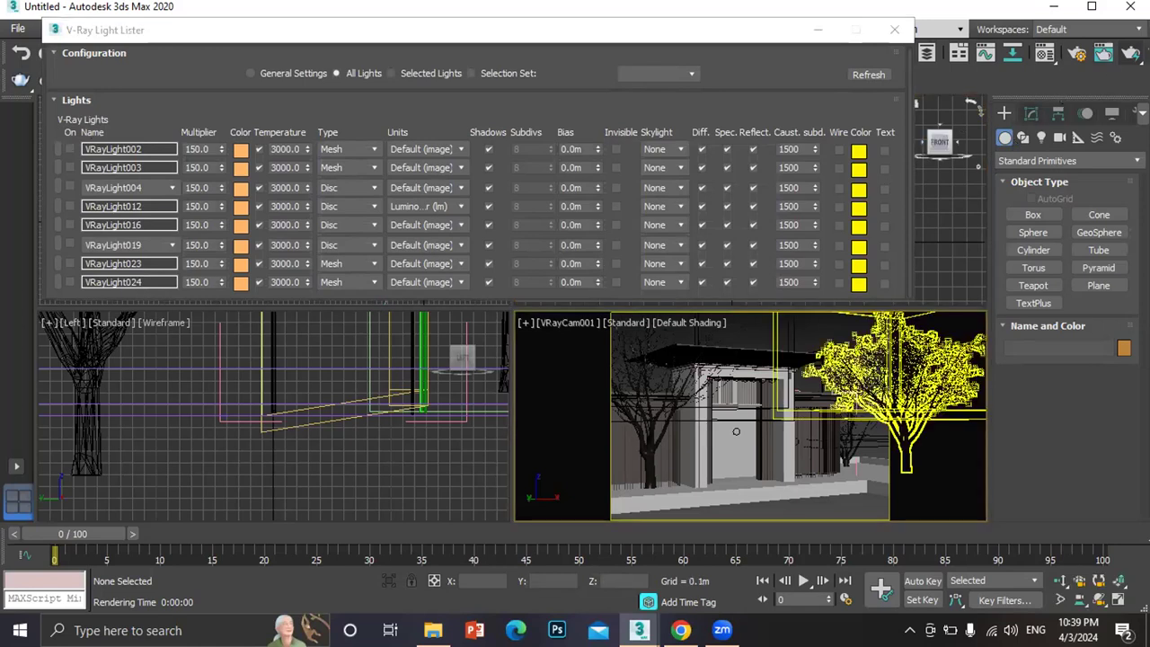
left_click(1104, 53)
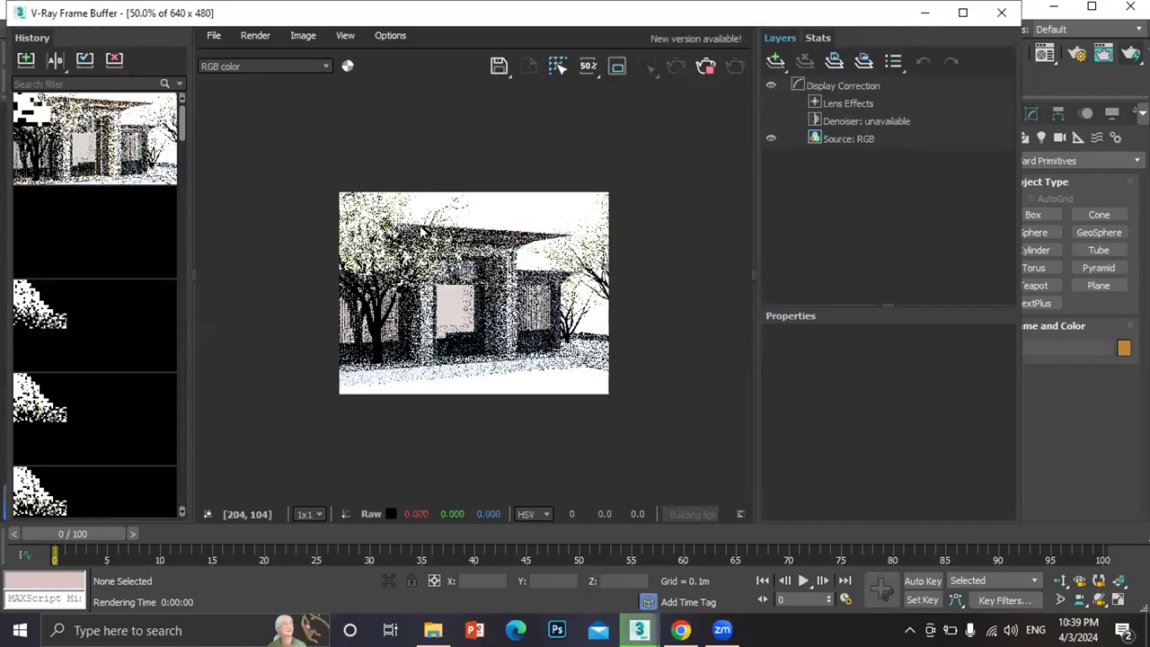
left_click(1002, 13)
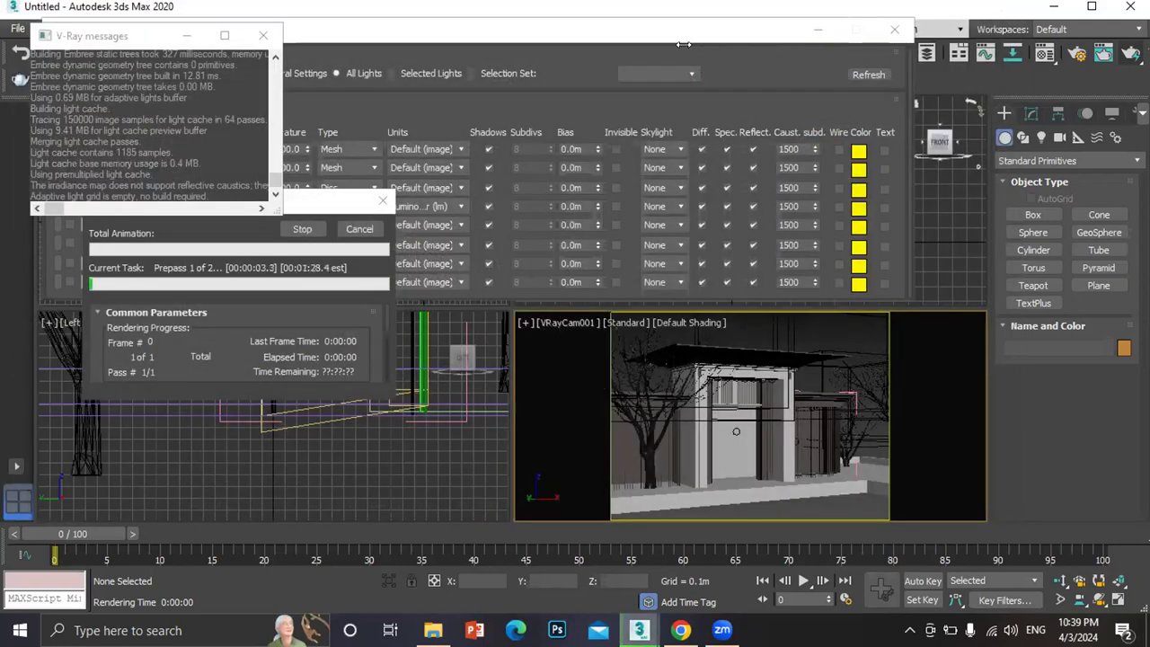
Cancel the running render of the VRayCam001 view
left_click(909, 47)
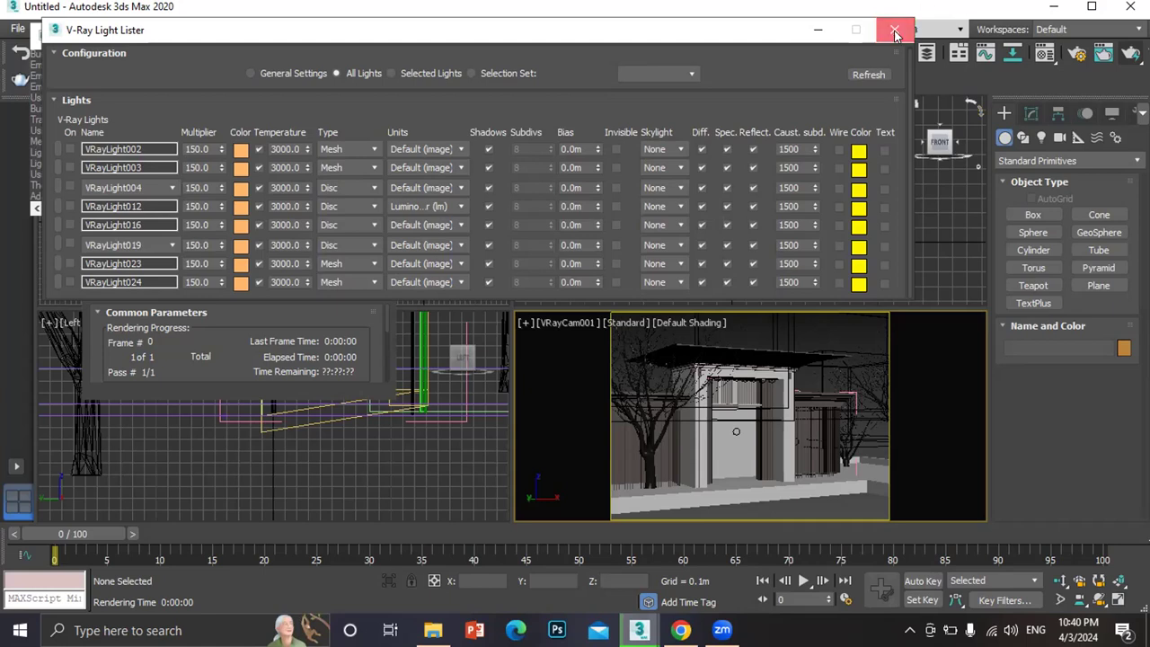
left_click(1043, 55)
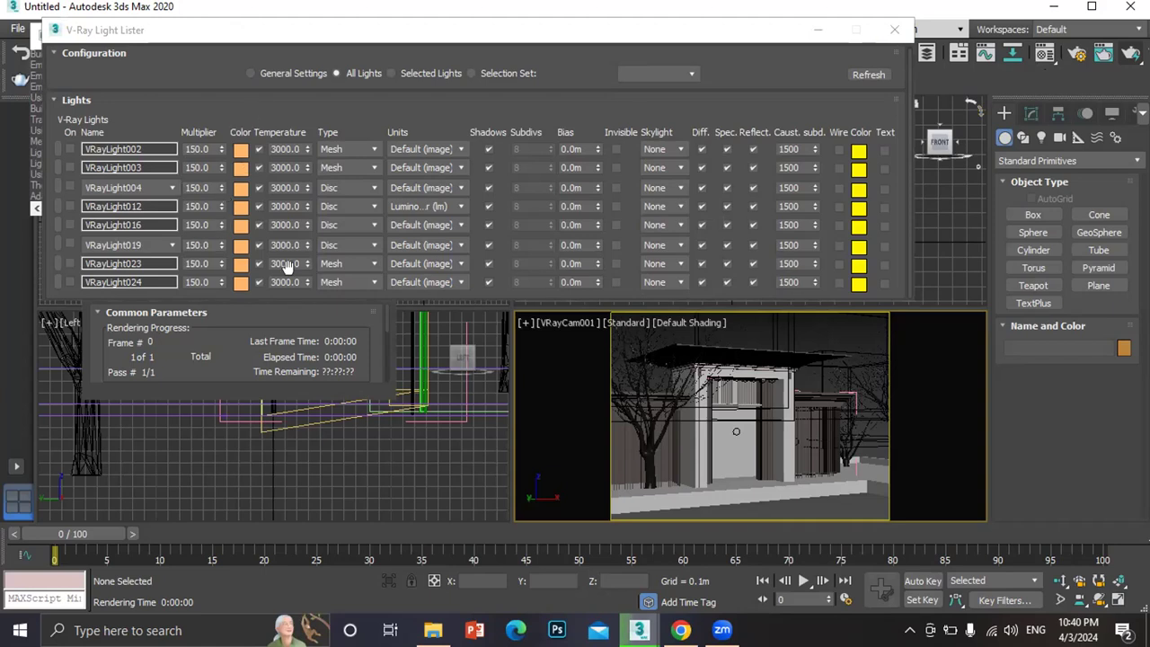
left_click(872, 37)
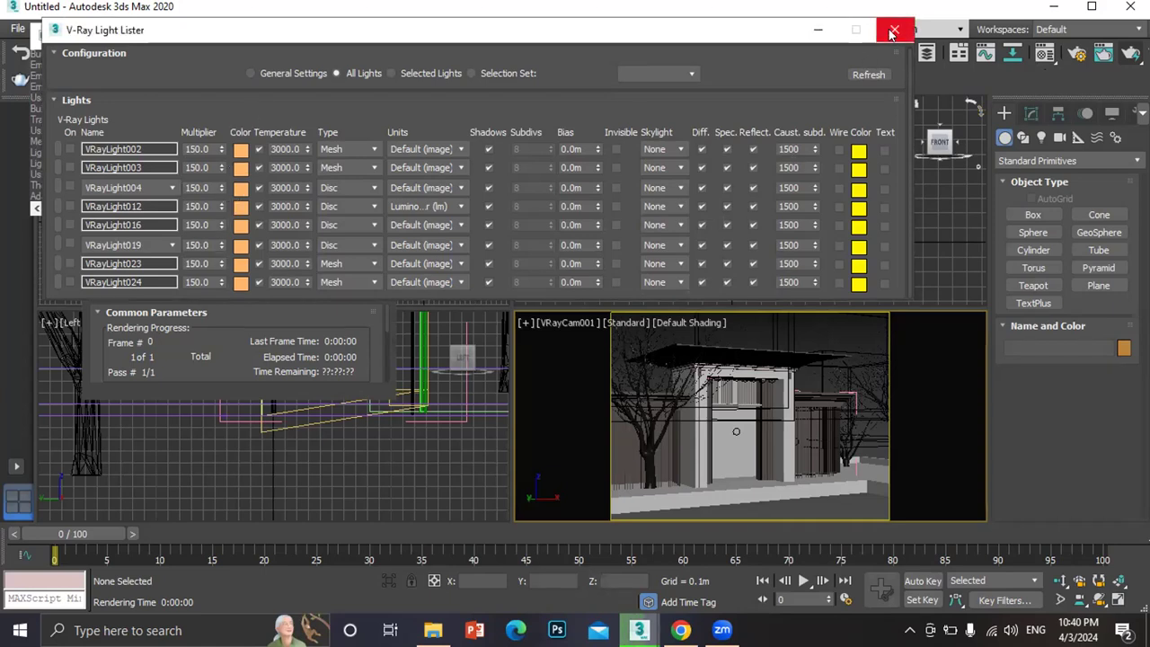
left_click(1046, 55)
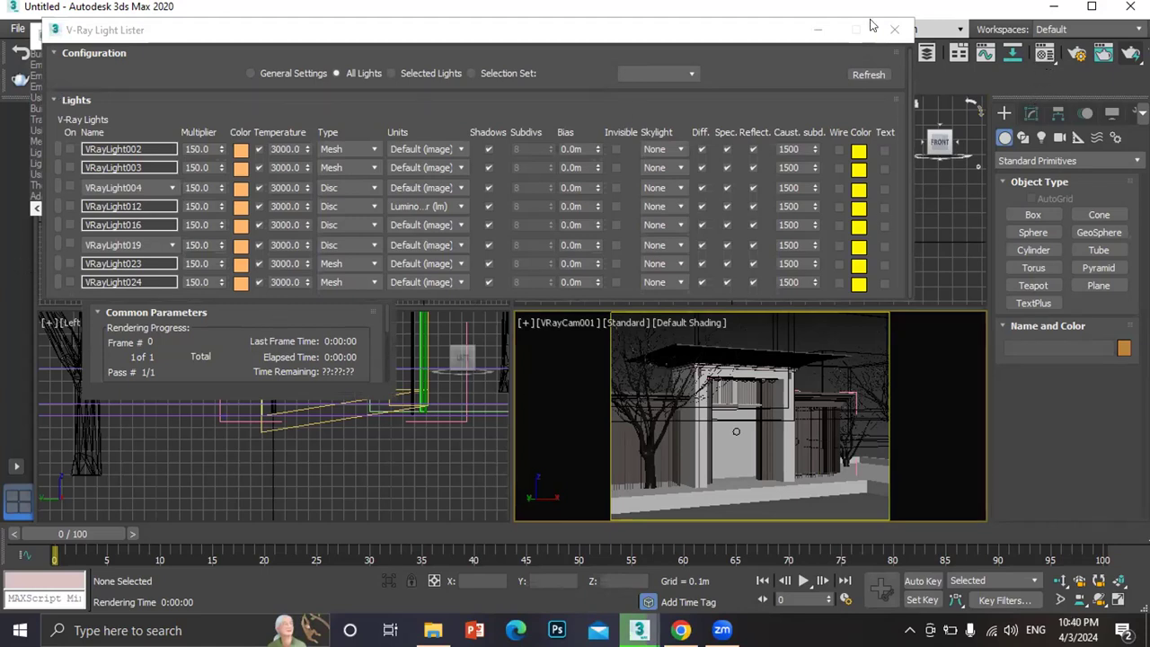
left_click(812, 31)
left_click(1047, 54)
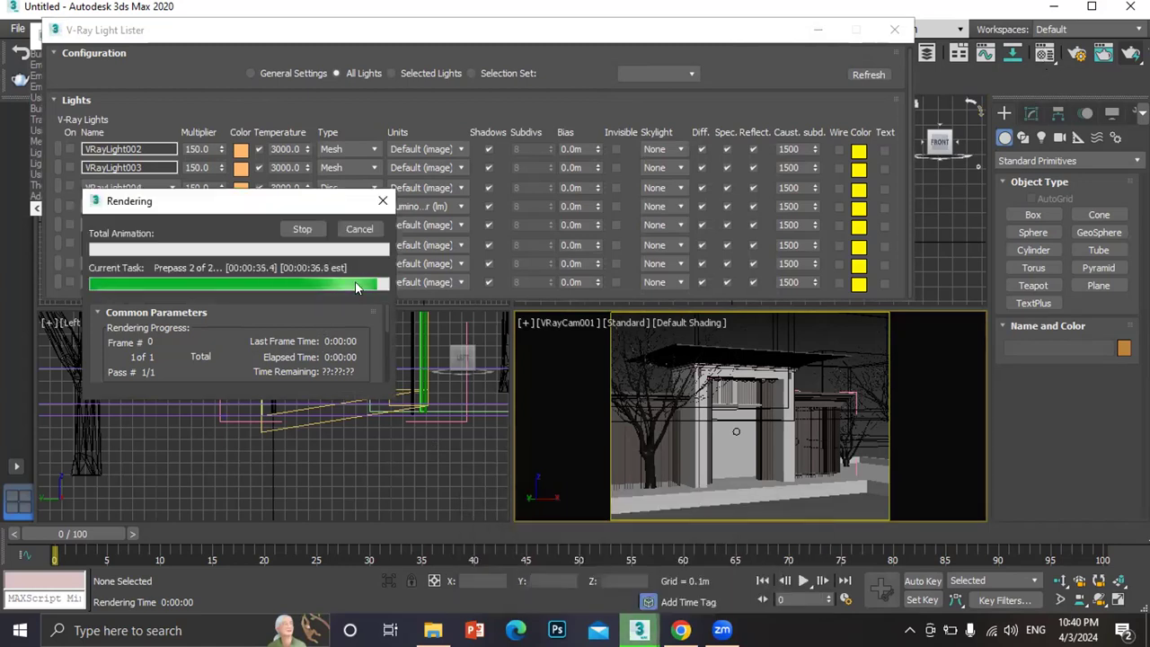
left_click(361, 230)
left_click(364, 227)
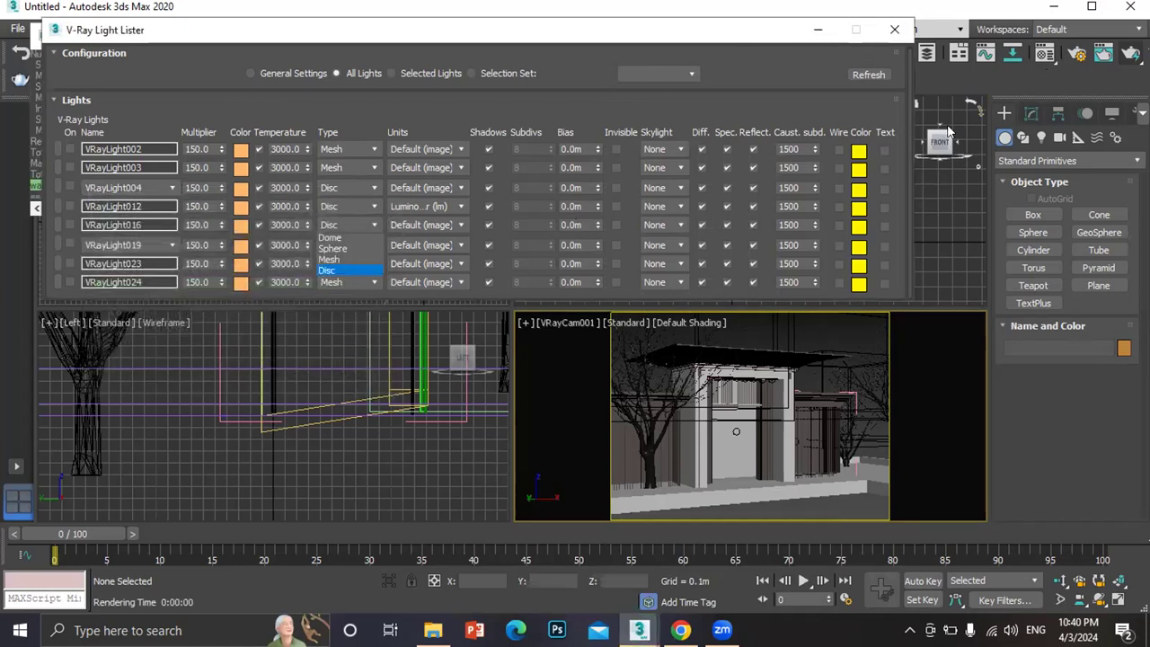
Close the V-Ray Light Lister and dismiss the open account menu
left_click(342, 283)
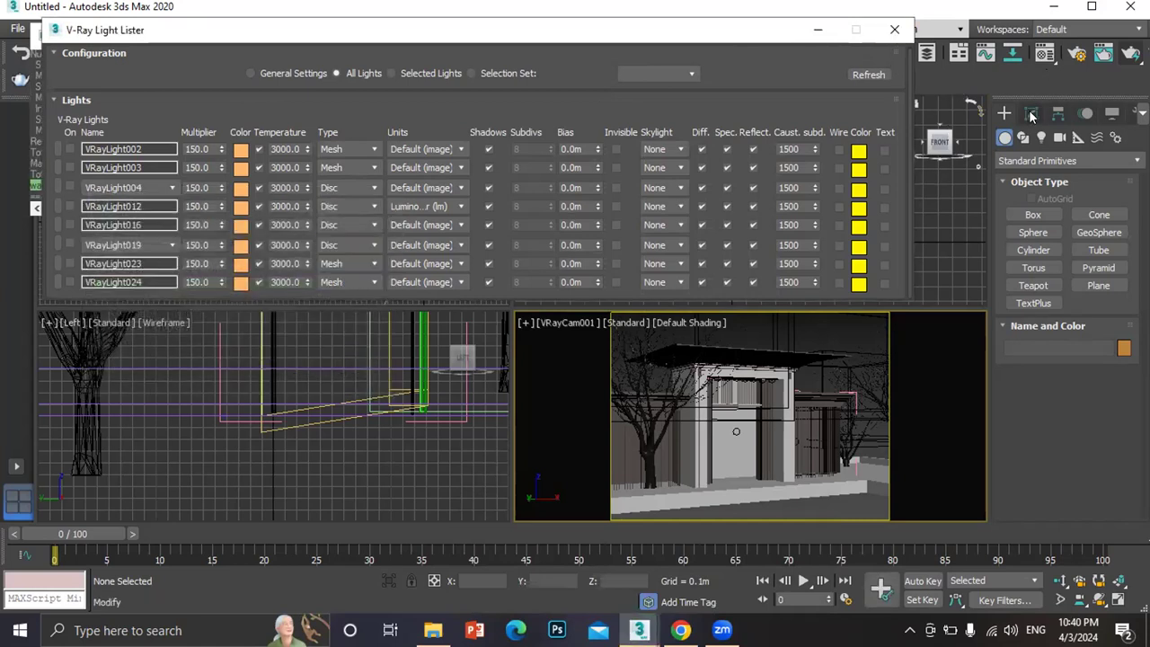
left_click(1032, 114)
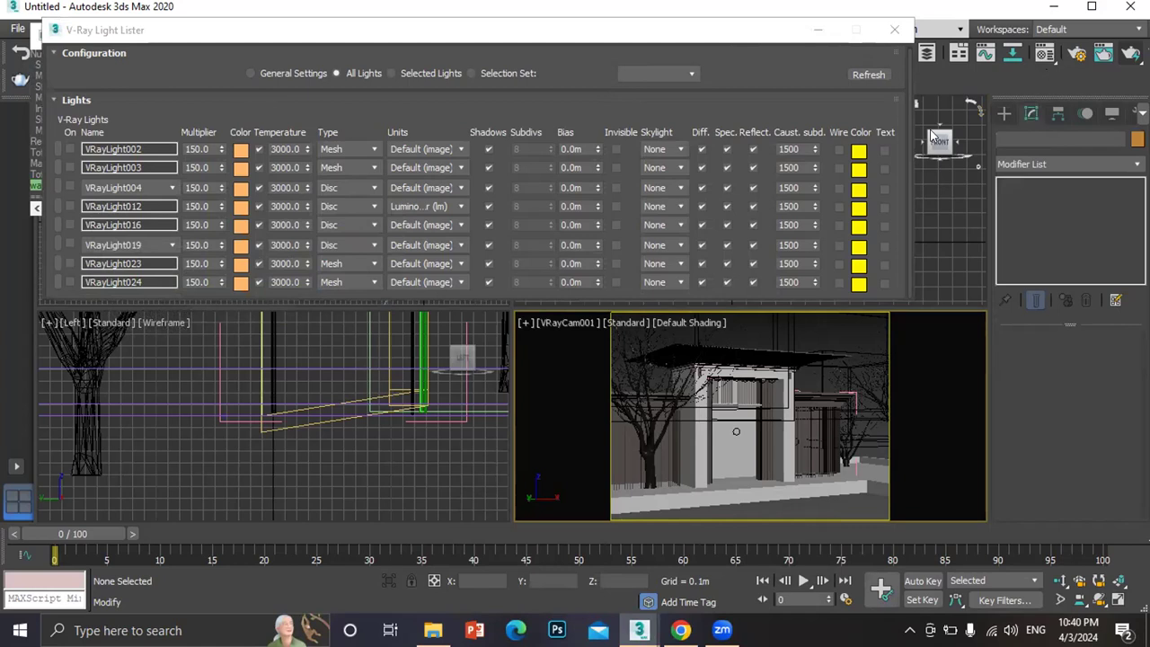
left_click(894, 32)
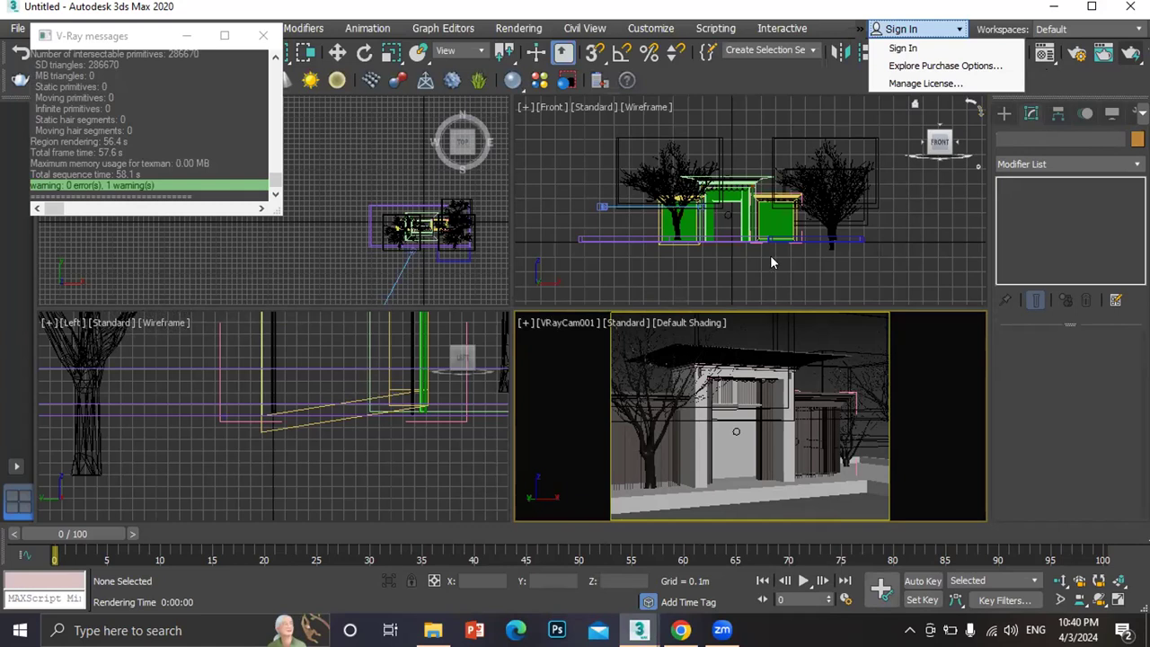
left_click(883, 115)
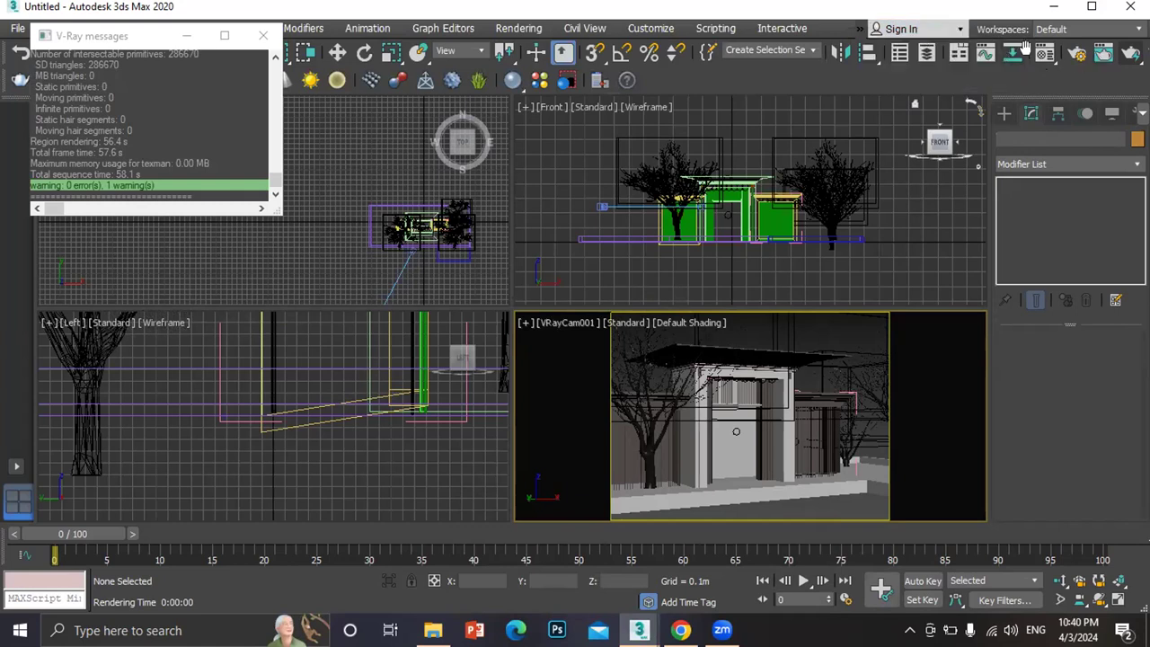
Open the Material Editor and inspect the red sample, Material #9
left_click(1046, 54)
key("m")
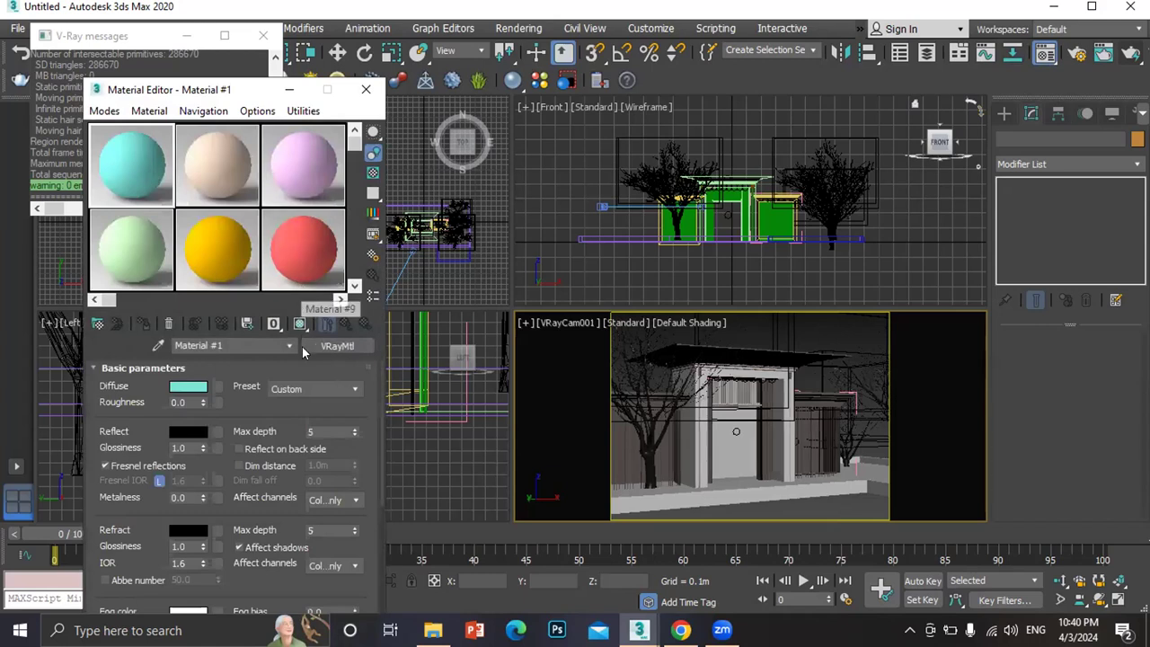
left_click(302, 262)
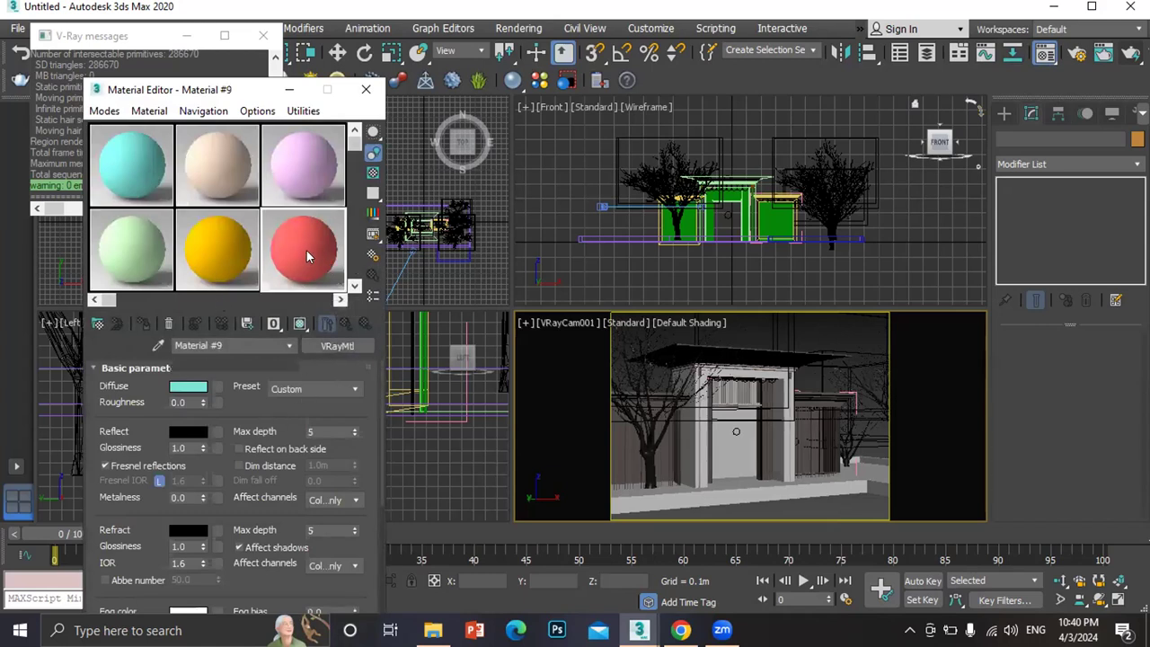
right_click(309, 251)
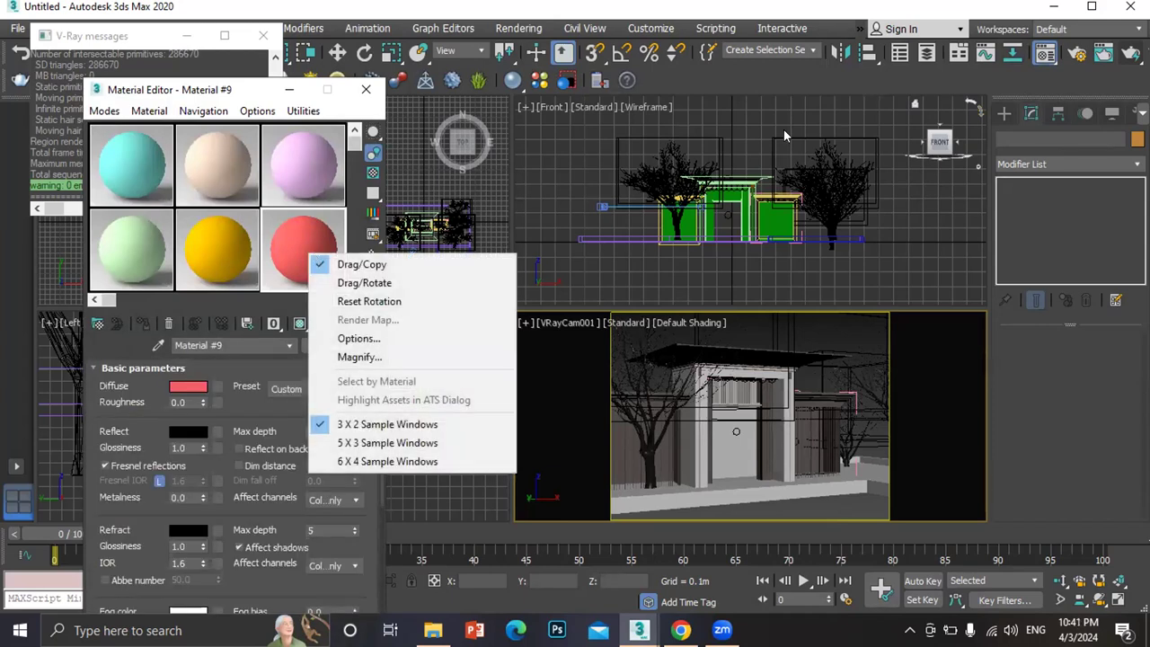
Delete all the trees on both sides of the building in the Front view
left_click(618, 138)
left_click(617, 137)
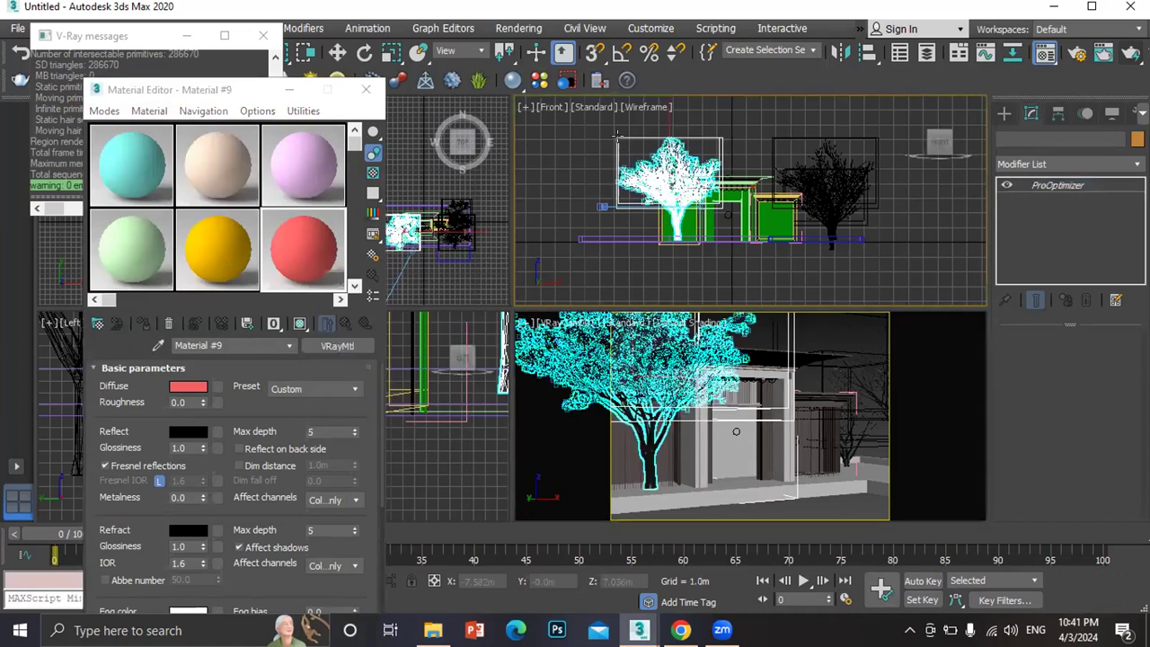
left_click_drag(578, 132, 873, 141)
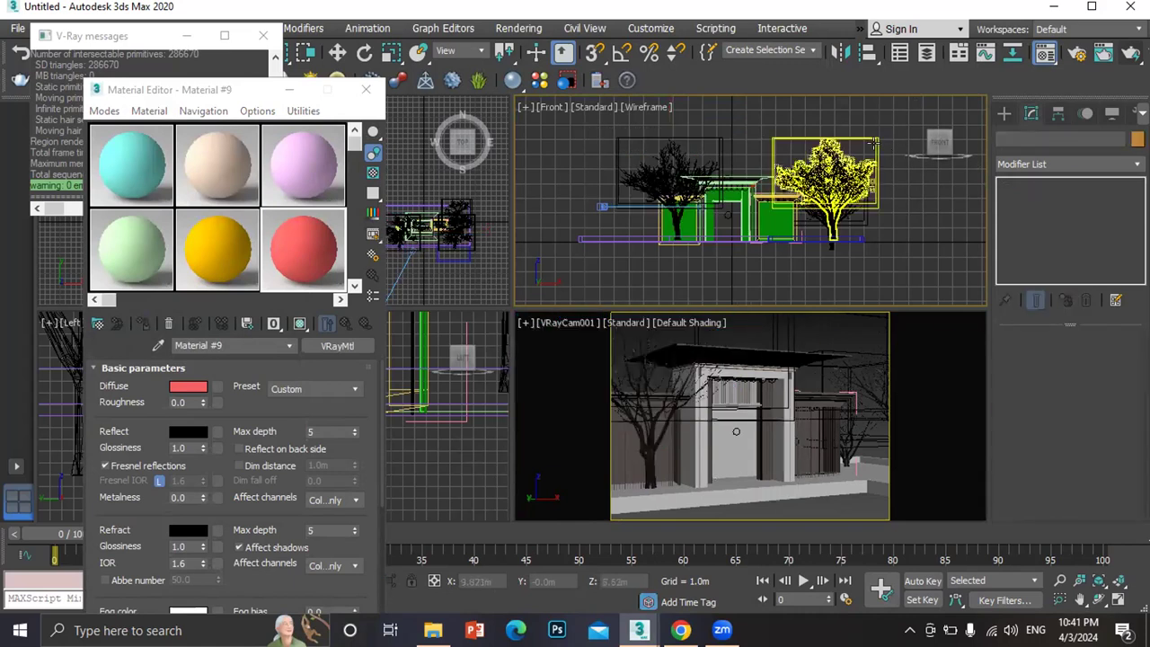
left_click(870, 143)
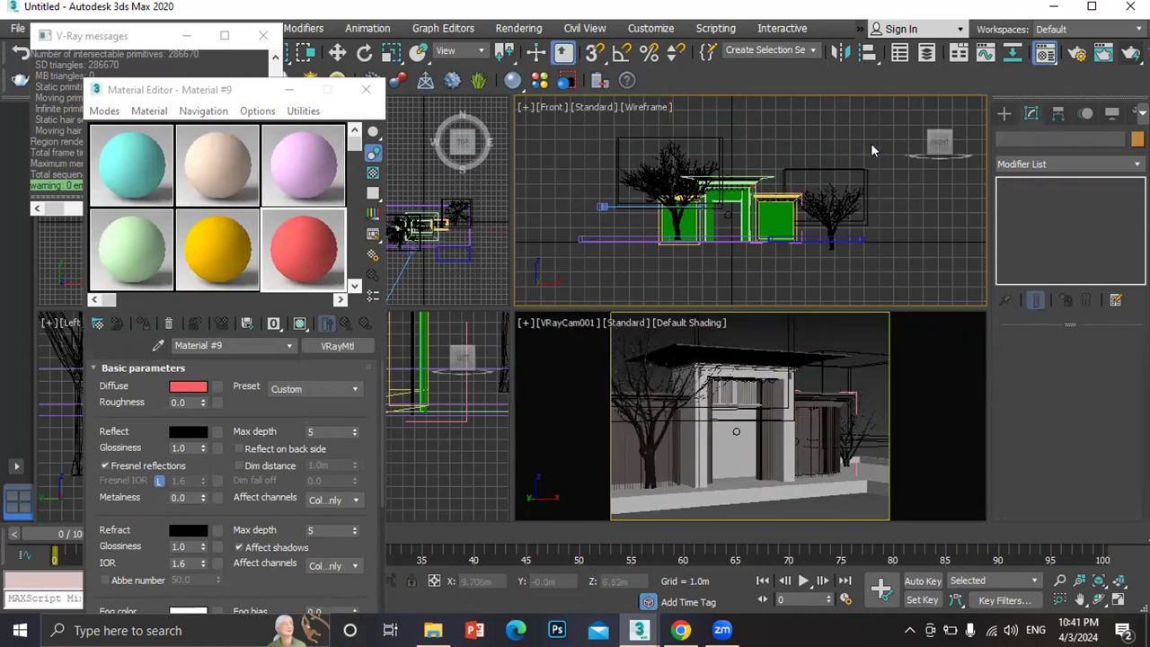
left_click(838, 167)
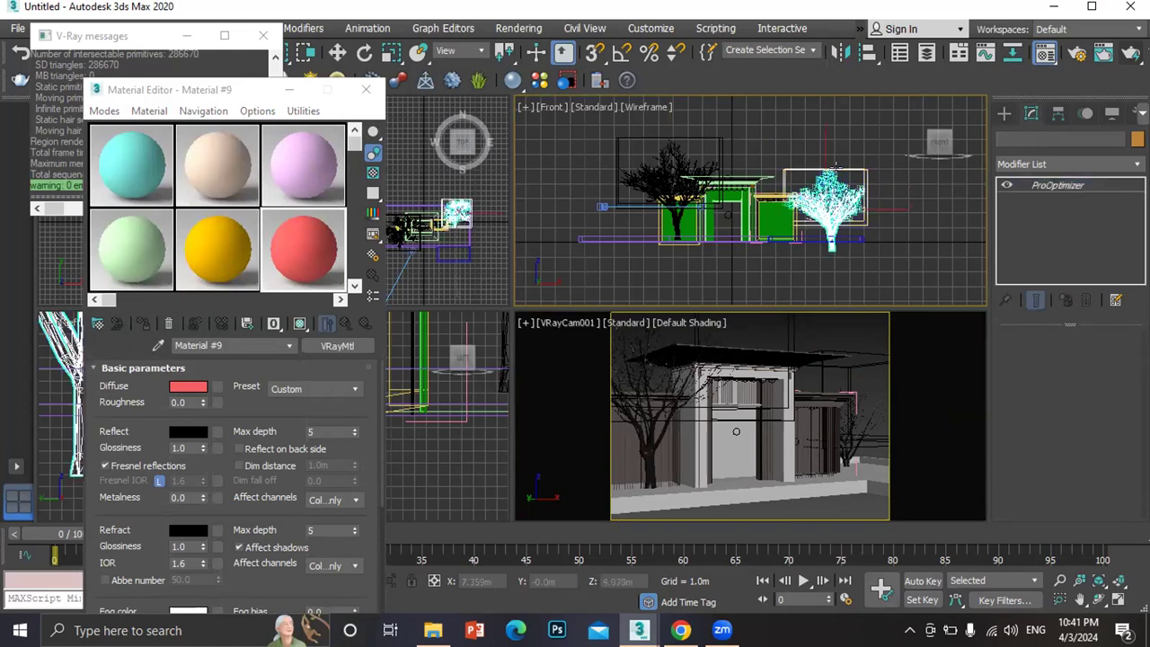
key("Delete")
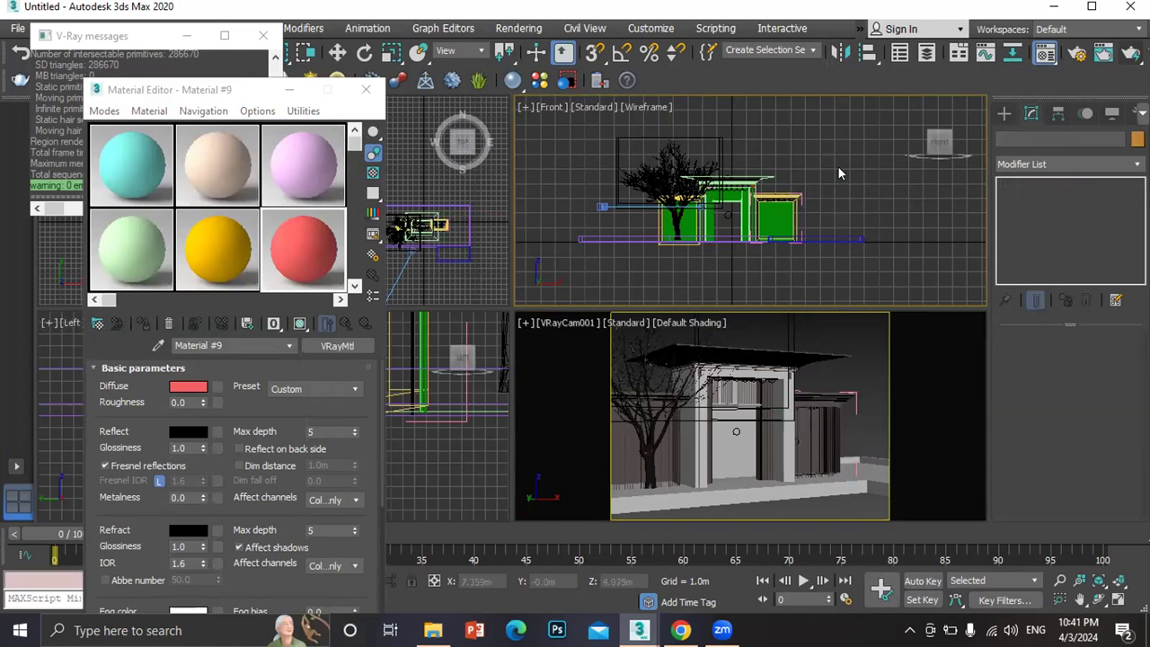
left_click(638, 135)
key("Delete")
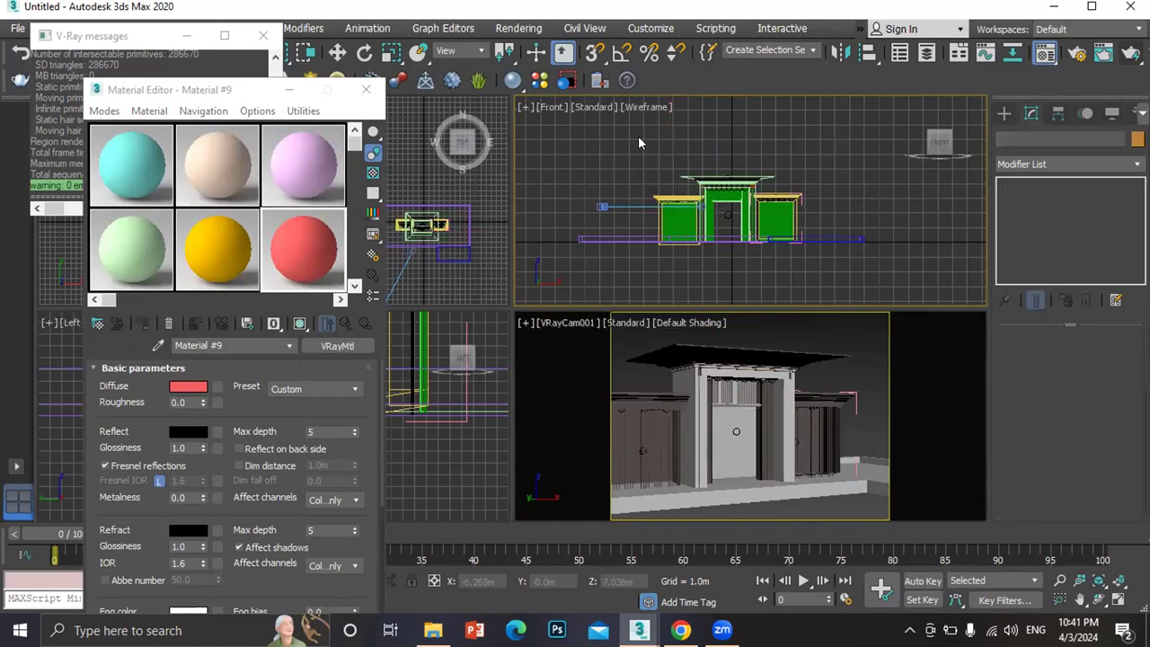
Start a test render of the VRayCam001 view without the trees, and close the frame buffer and Material Editor
left_click(566, 423)
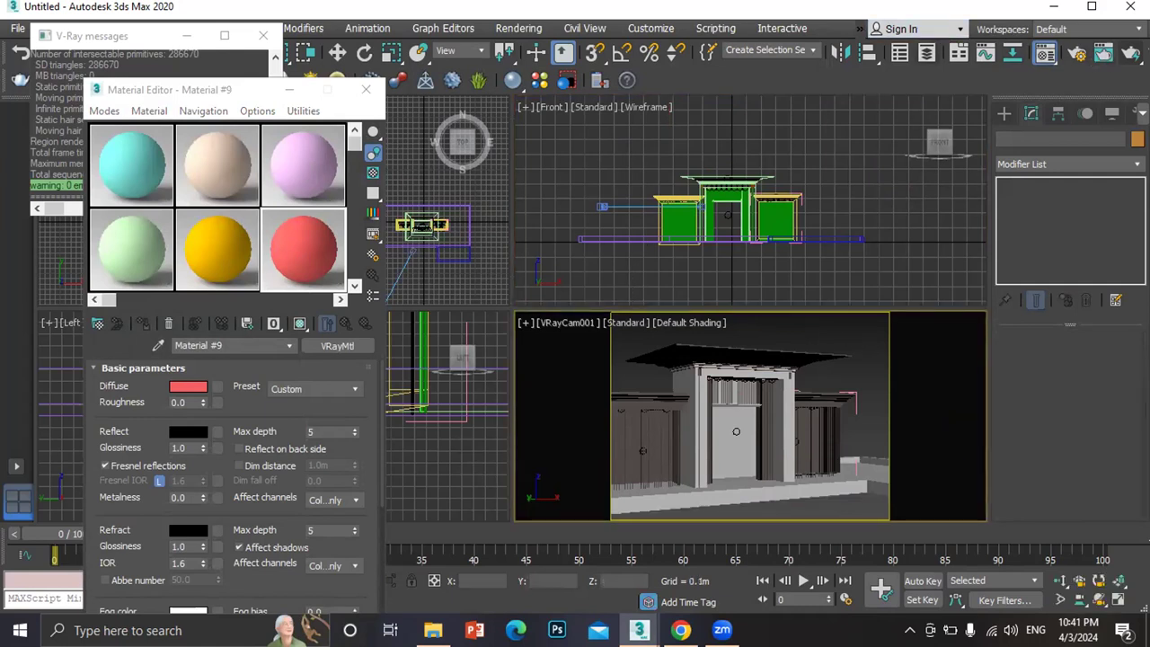
left_click(1130, 53)
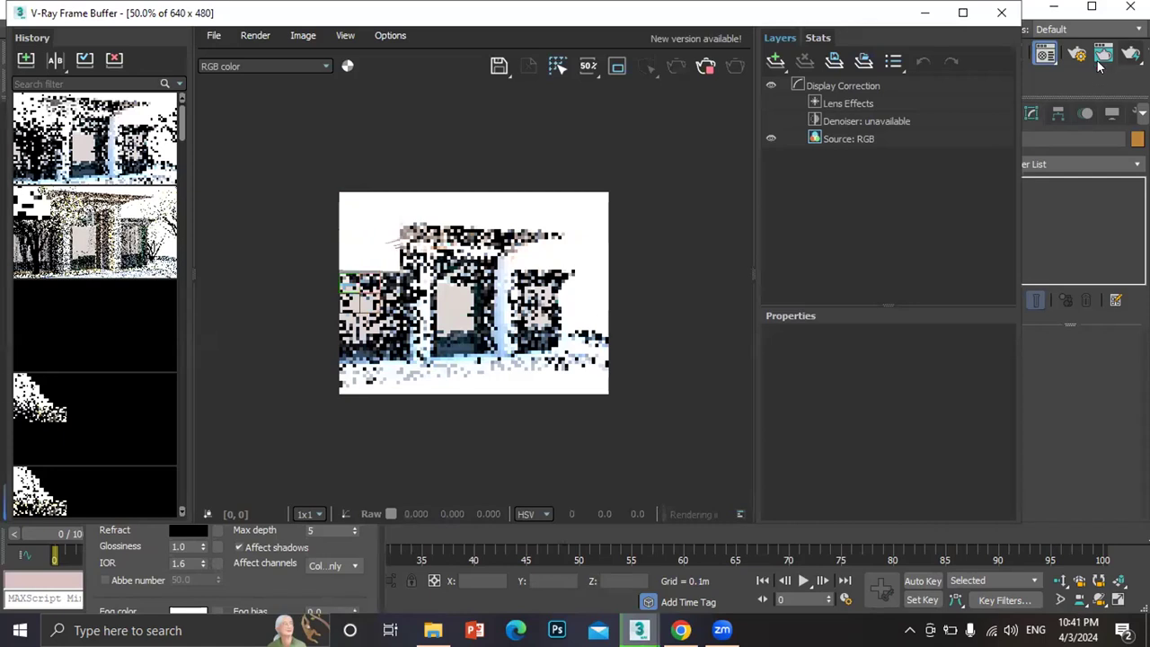
left_click(999, 13)
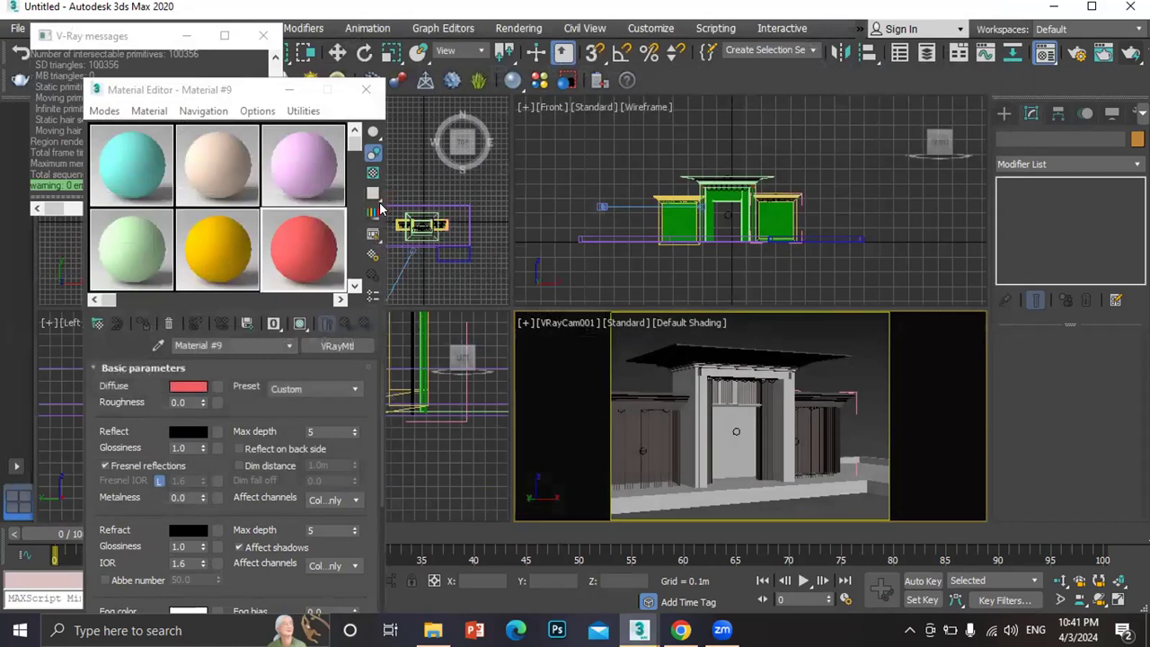
left_click(366, 89)
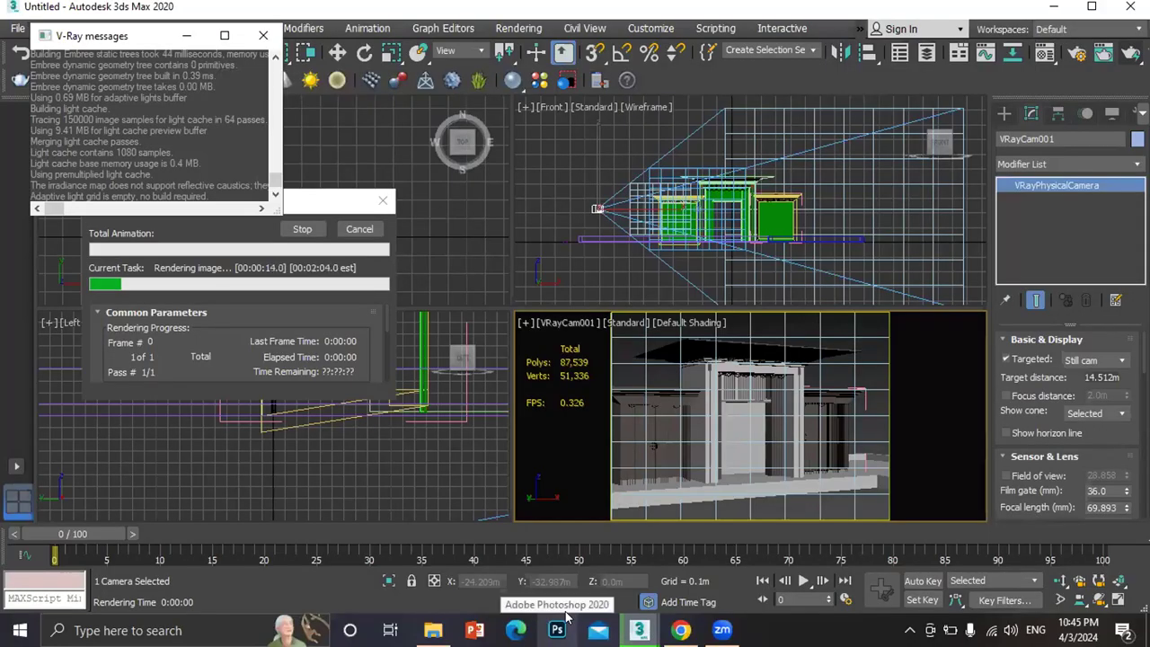
Cancel the running render and close the V-Ray messages window
left_click(265, 29)
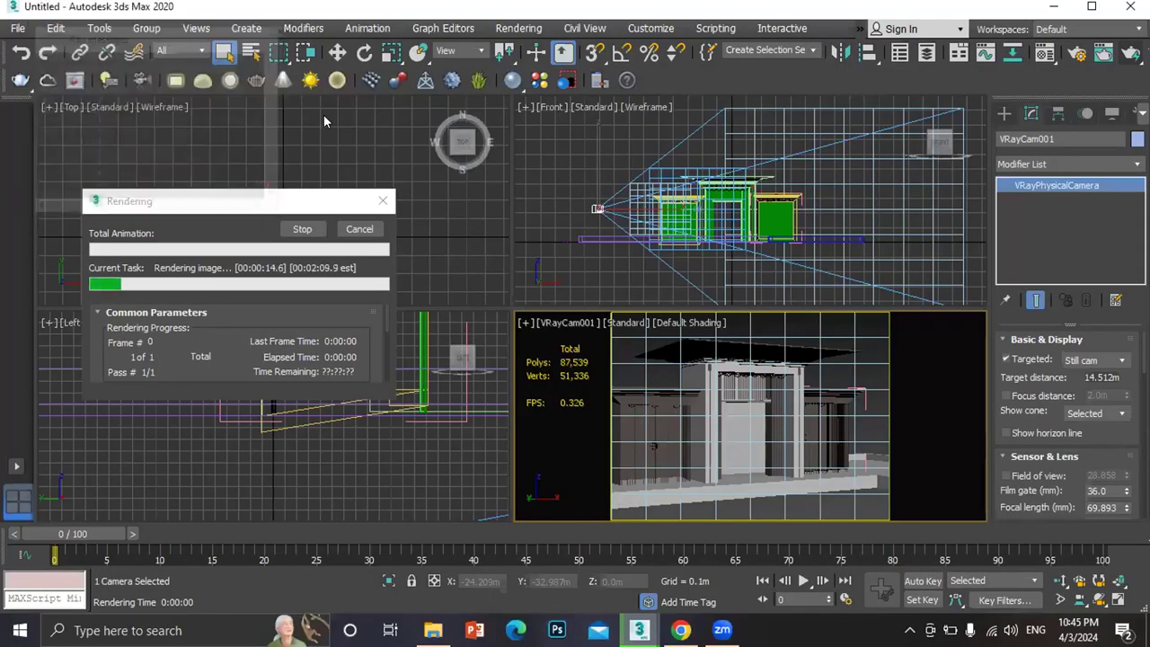
left_click(382, 204)
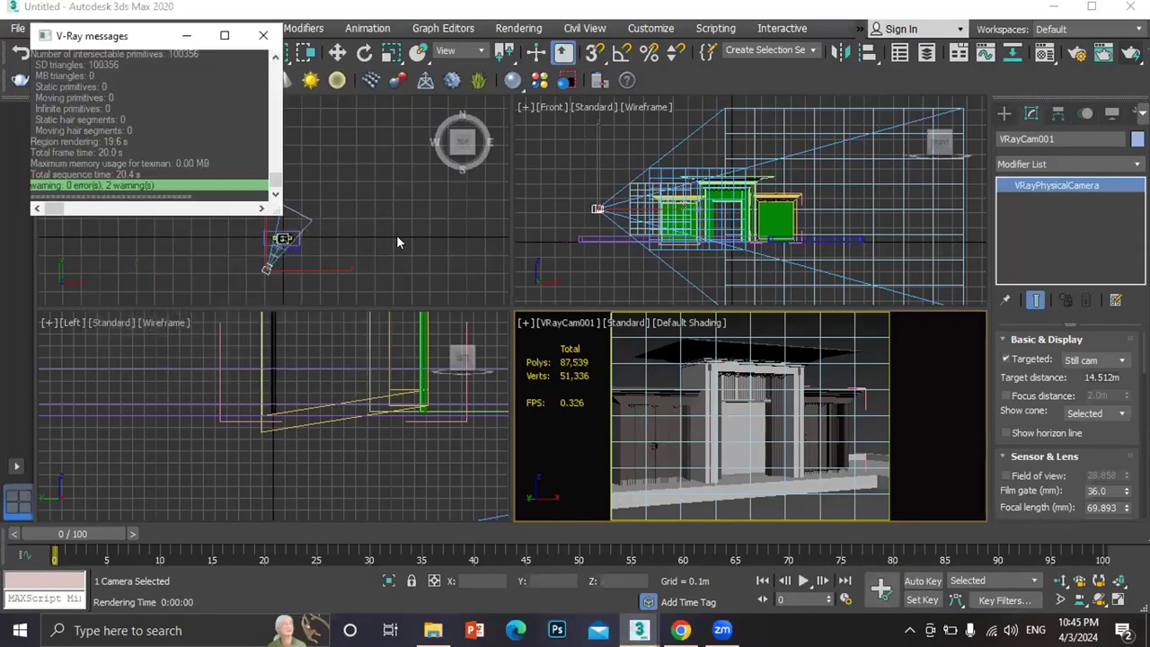
left_click(263, 35)
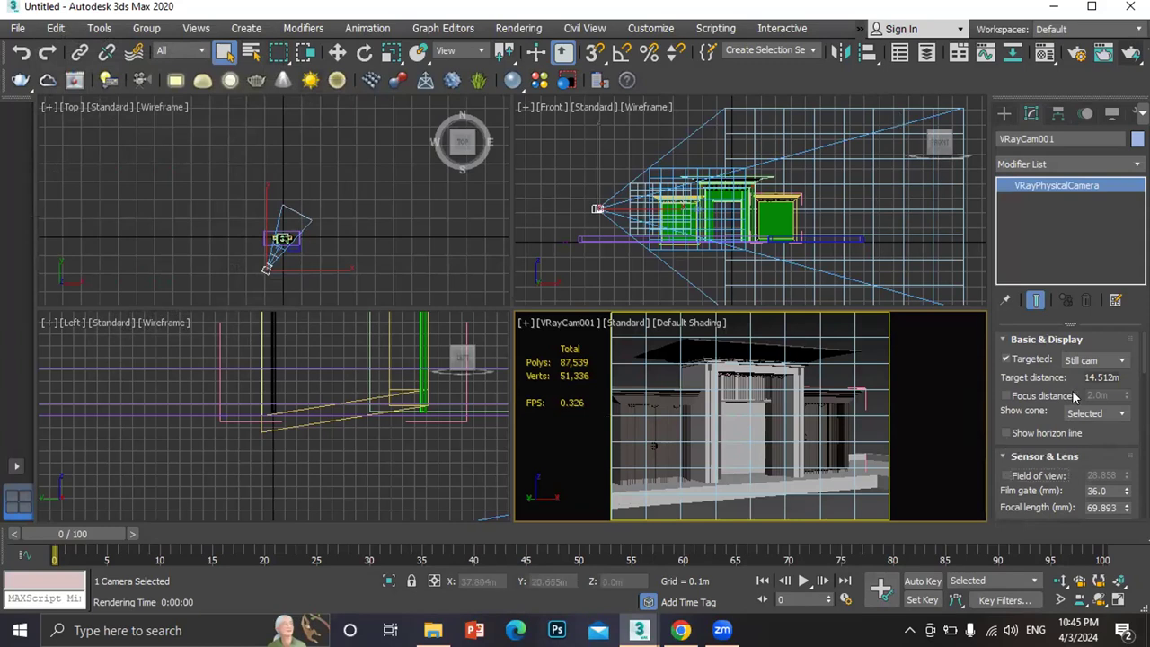
left_click(1068, 478)
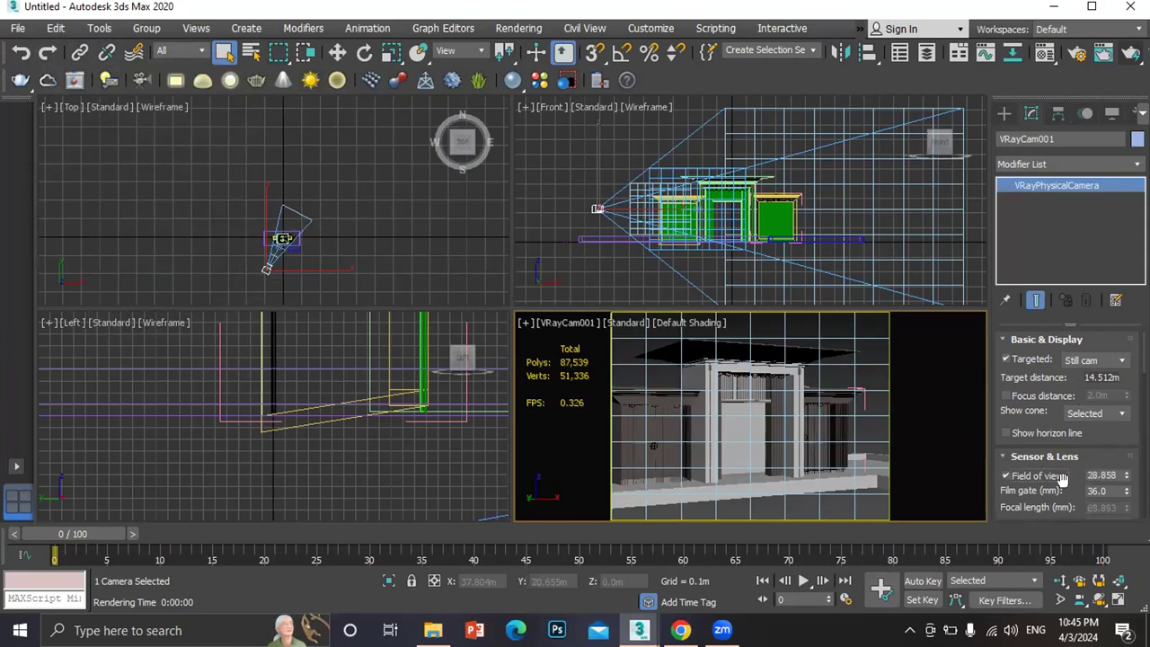
scroll(1062, 482, "down", 2)
left_click(1054, 382)
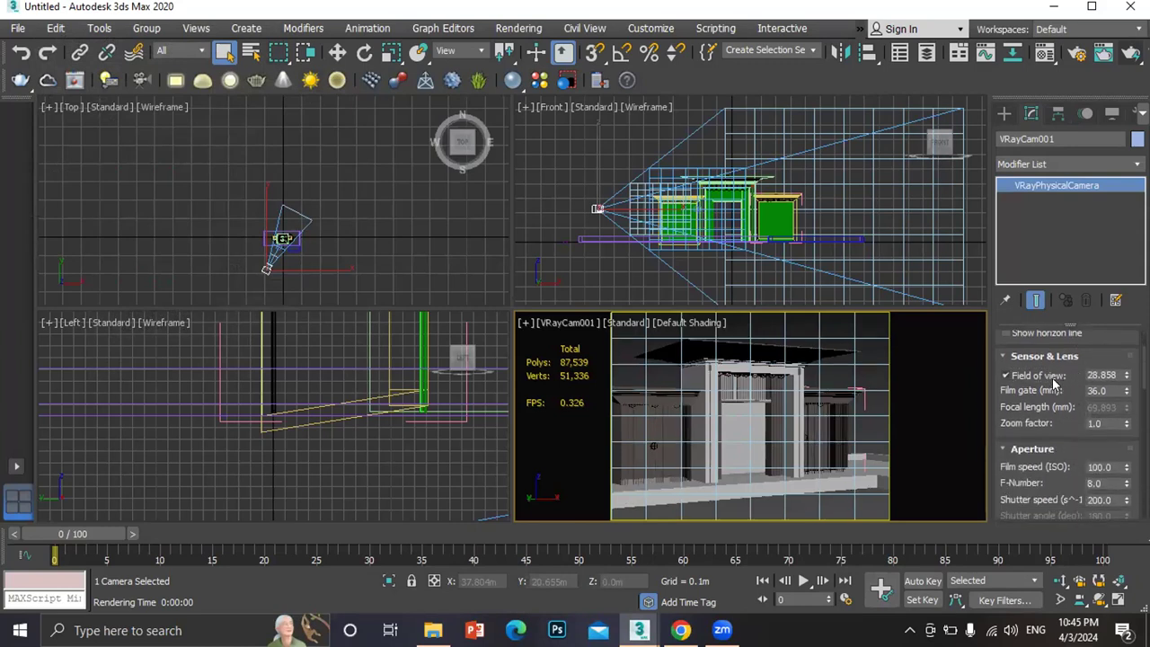
double_click(1100, 483)
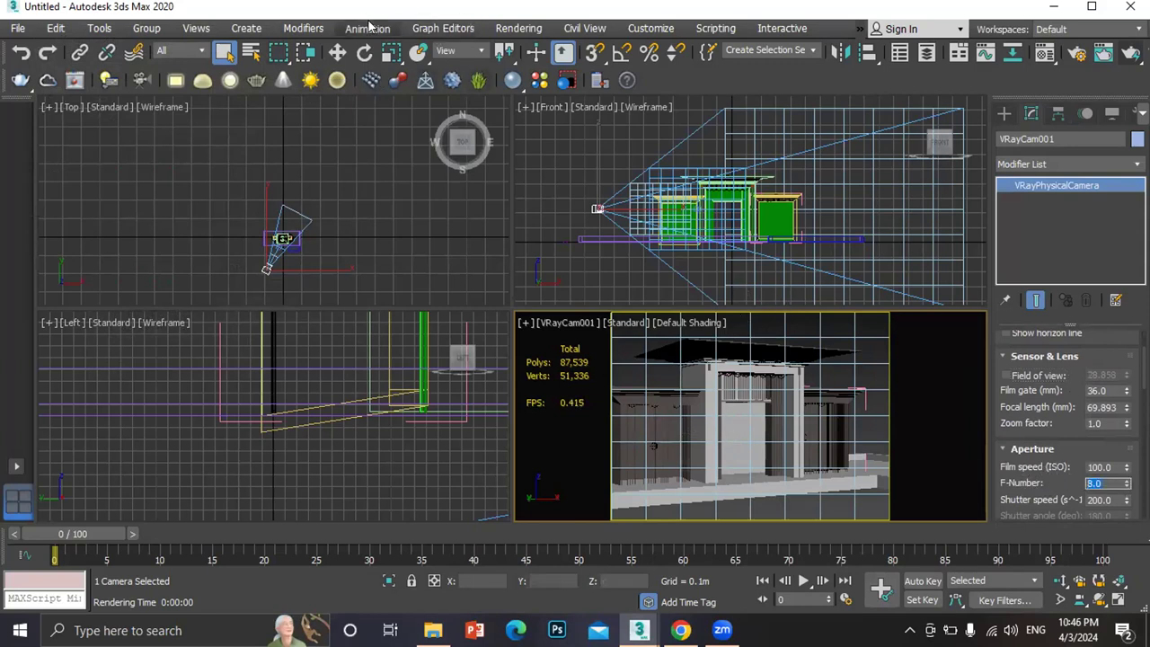
Open the render setup and set a custom output size 800 wide by 1200 high
left_click(518, 30)
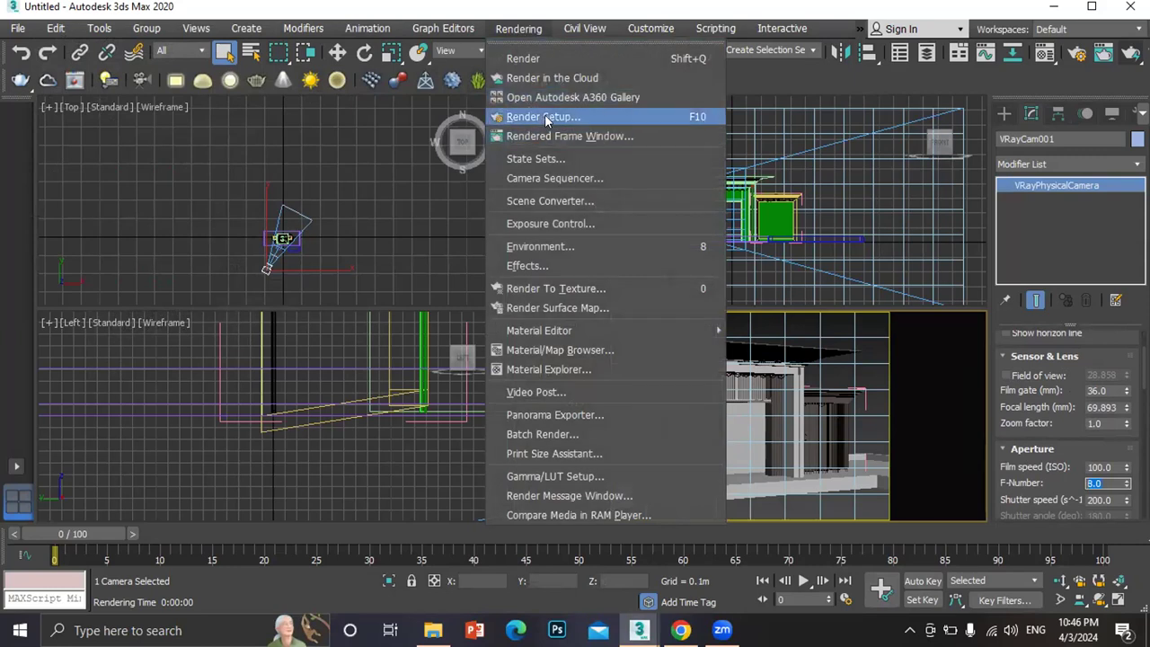
left_click(539, 116)
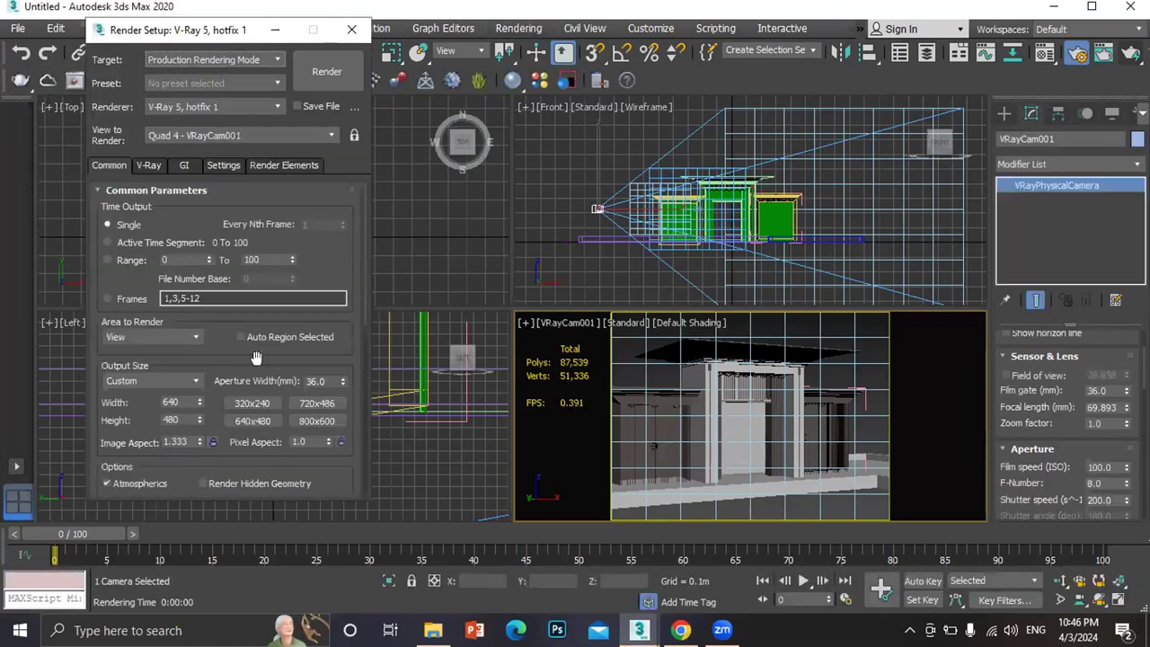
left_click(317, 421)
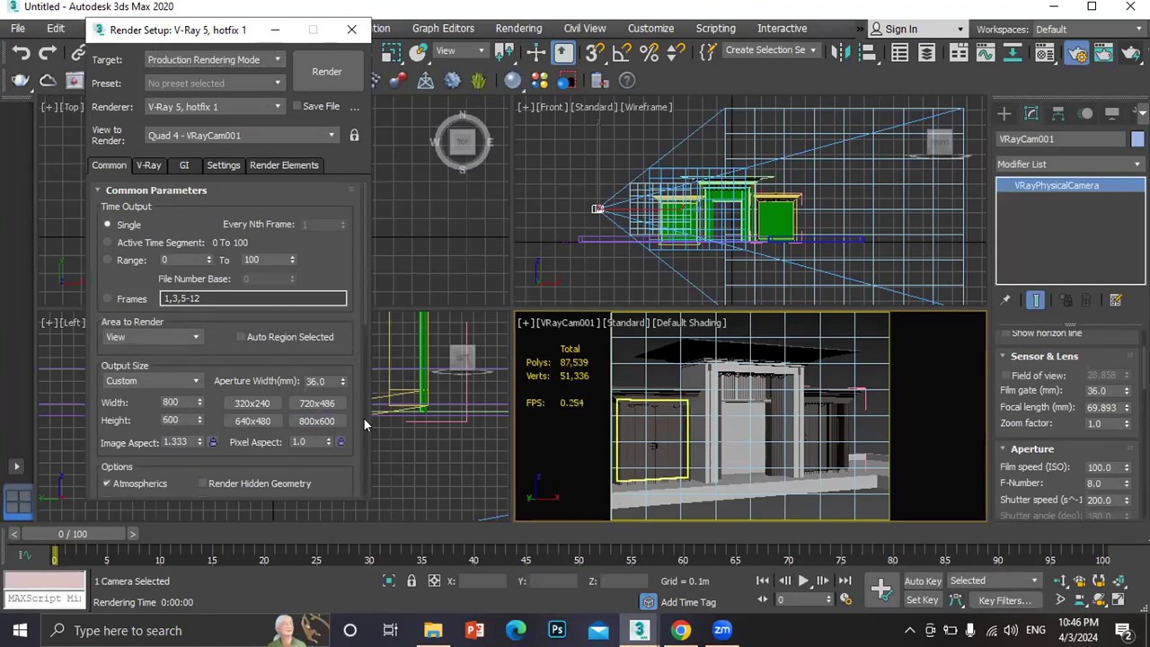
double_click(185, 416)
type("12")
Adjust VRayCam001's field of view to a focal length of about 91 mm and truck the camera slightly to reframe the entrance
left_click(1061, 600)
left_click_drag(749, 437, 748, 415)
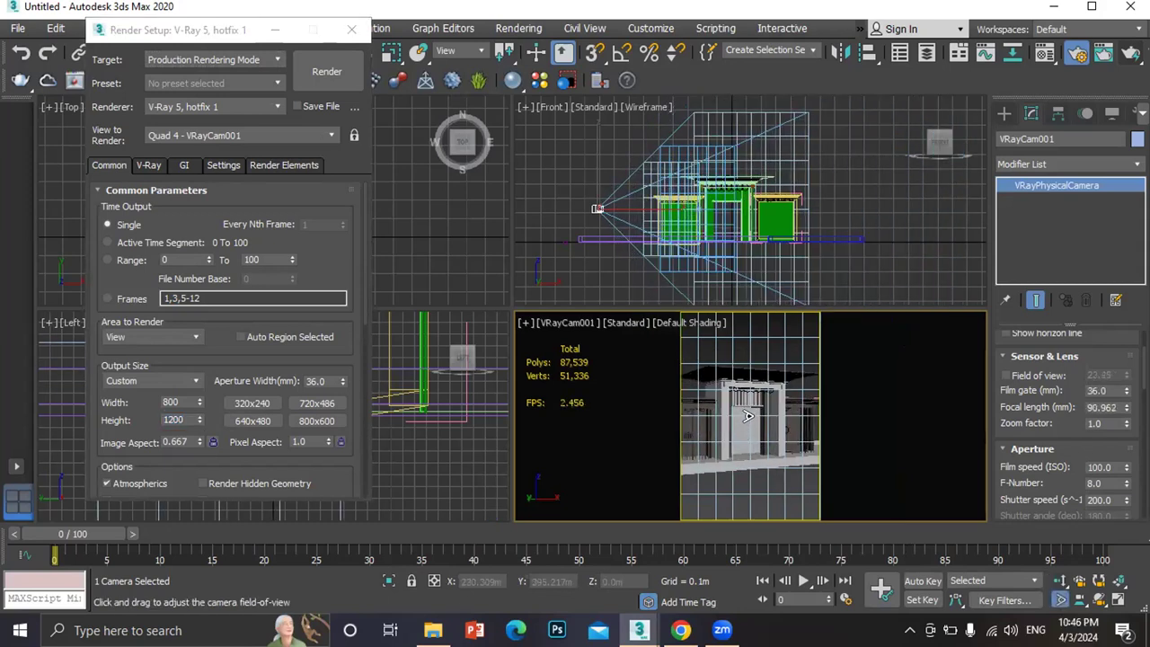
left_click(1078, 600)
left_click_drag(778, 468, 779, 465)
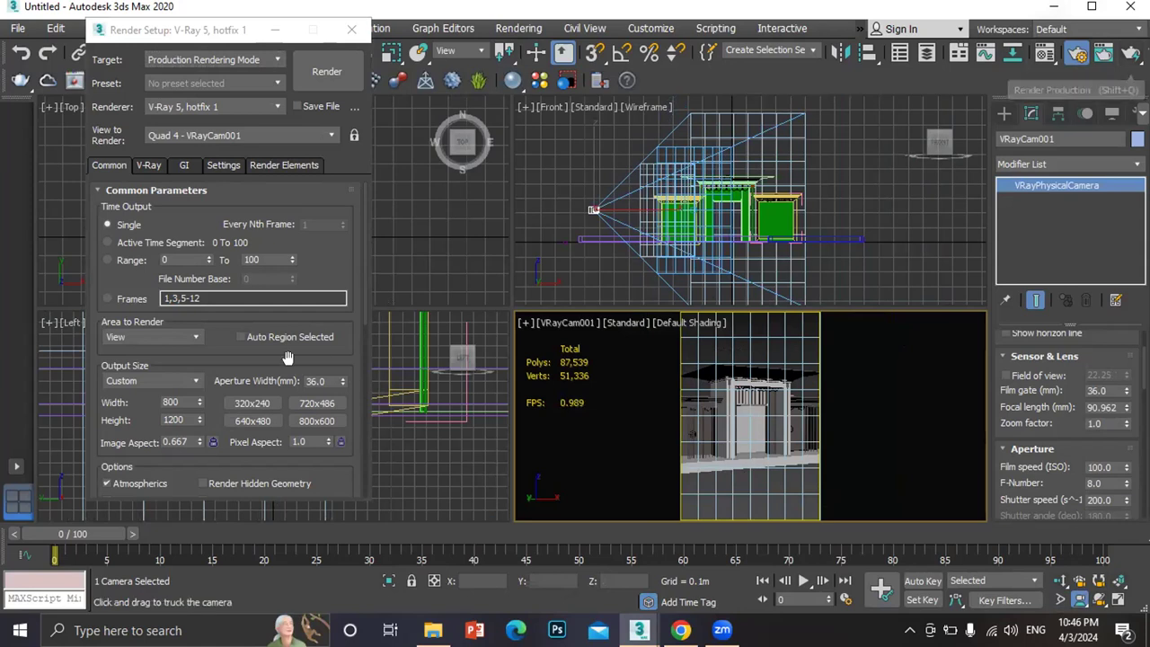
Lock the output's image aspect ratio and start a production render of the VRayCam001 view
left_click(213, 442)
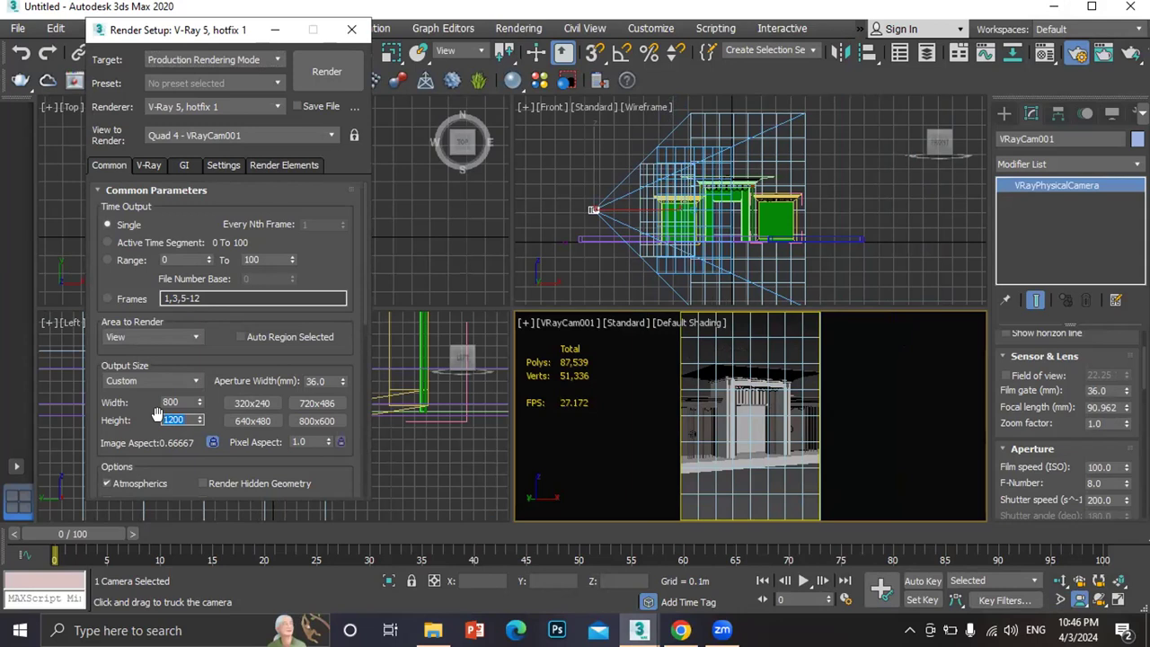
left_click(1130, 53)
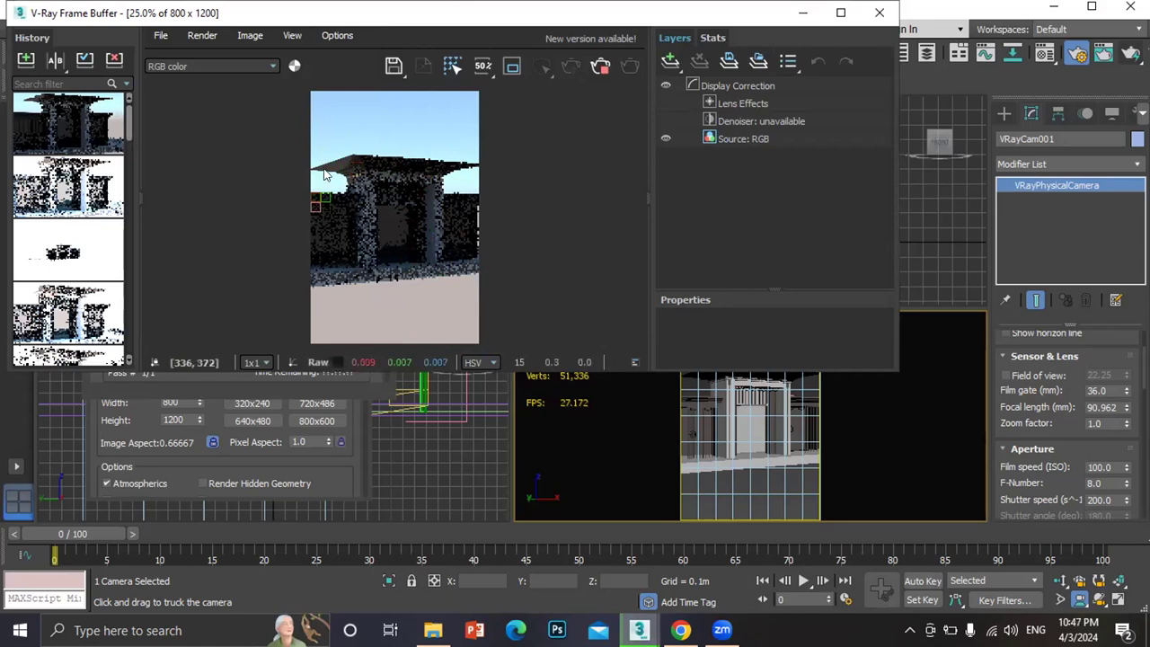
Examine the building's roof, columns and fence in the rendering image, and close the frame buffer
scroll(342, 174, "up", 1)
scroll(360, 168, "up", 1)
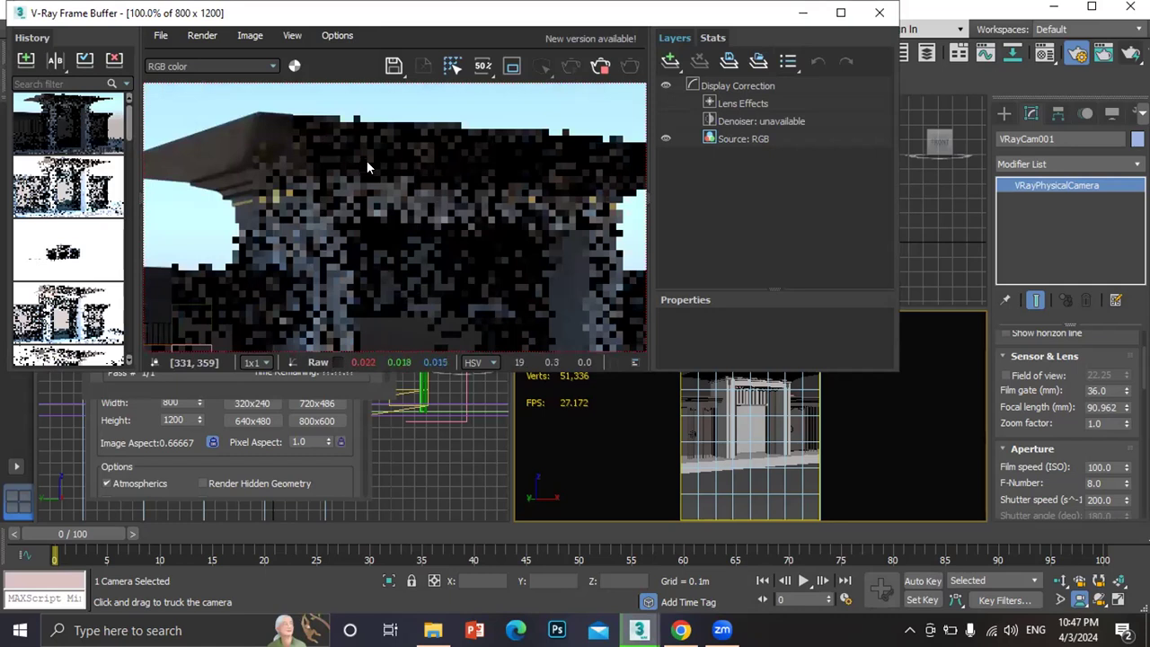
scroll(363, 167, "up", 1)
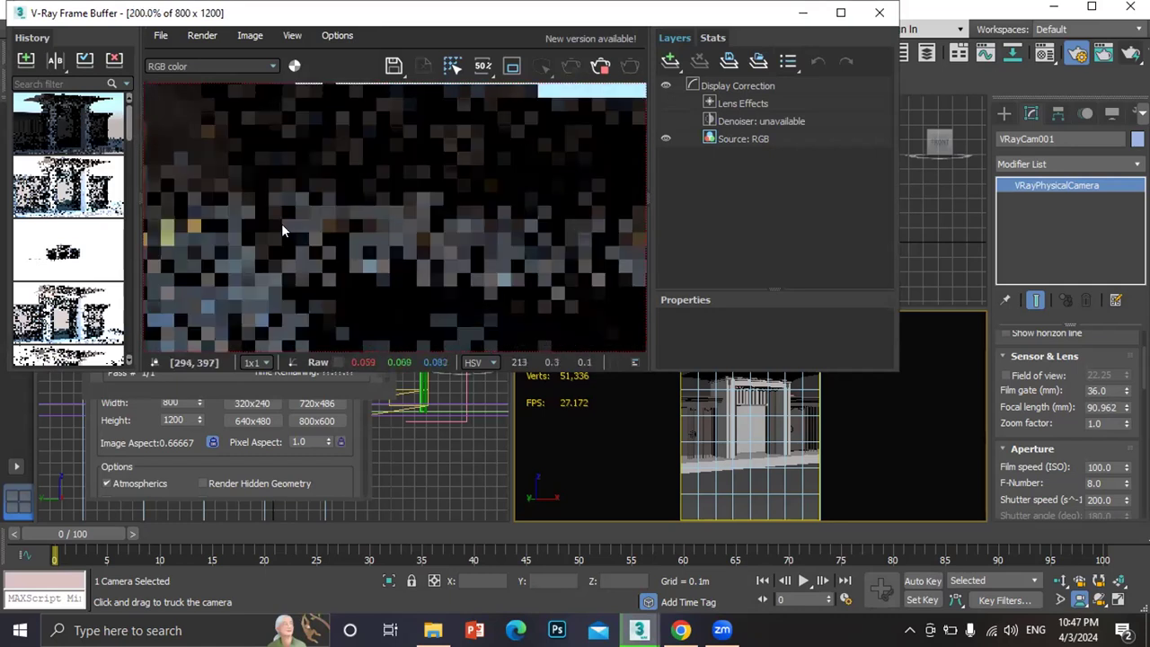
scroll(389, 226, "down", 2)
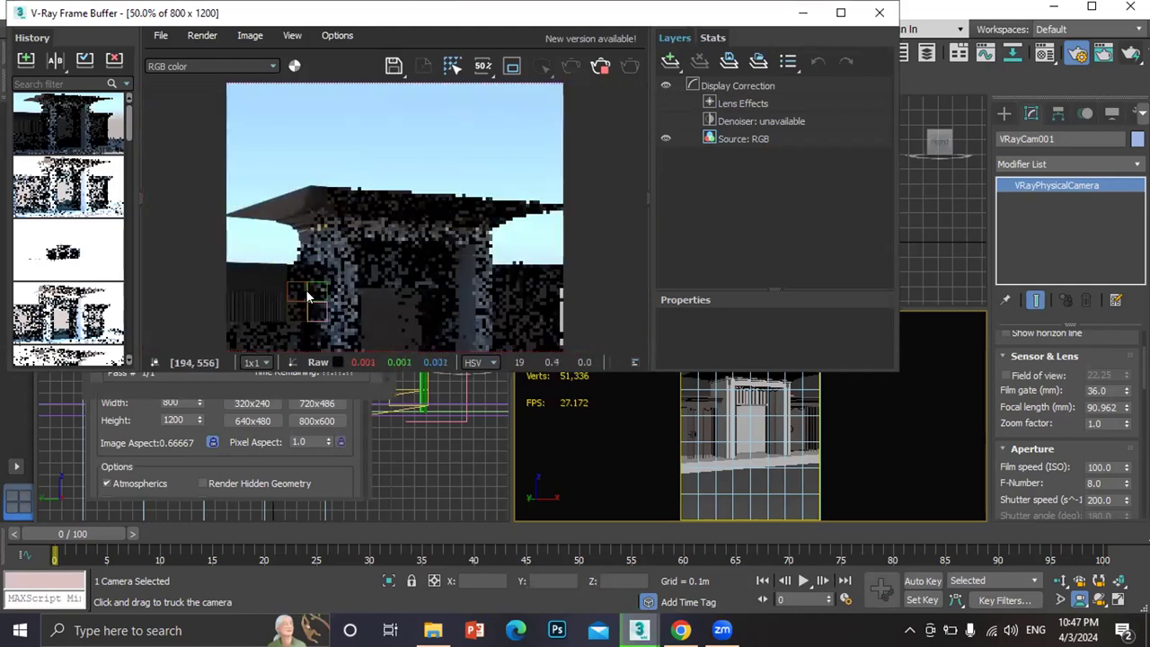
scroll(265, 286, "up", 2)
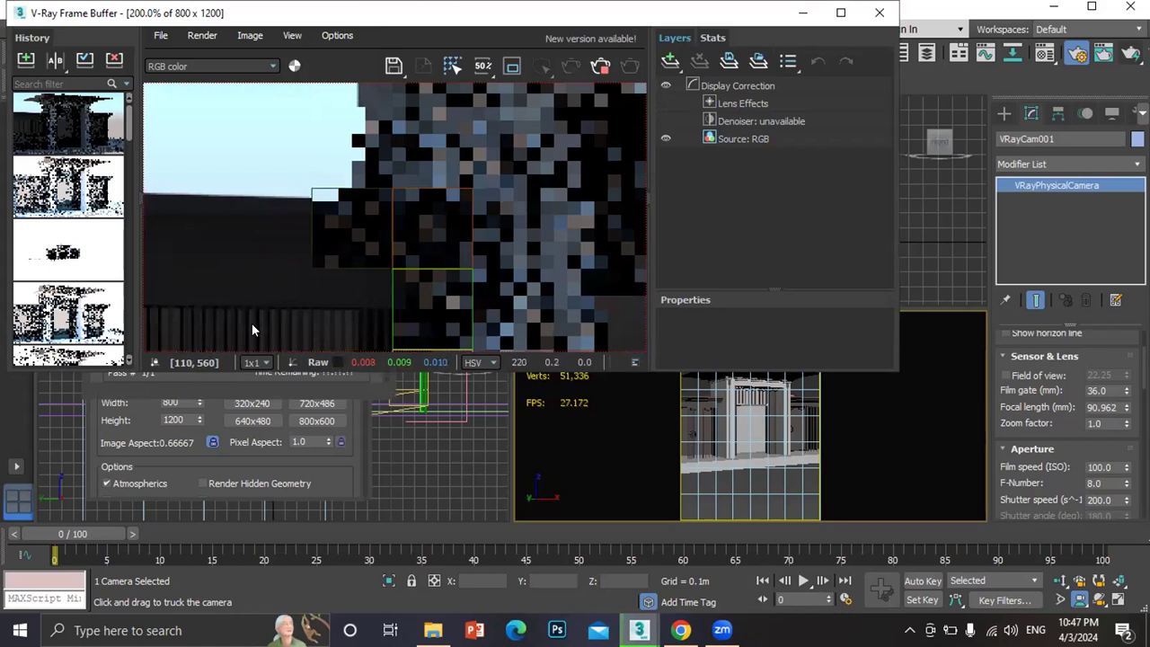
scroll(252, 331, "down", 2)
scroll(384, 237, "down", 2)
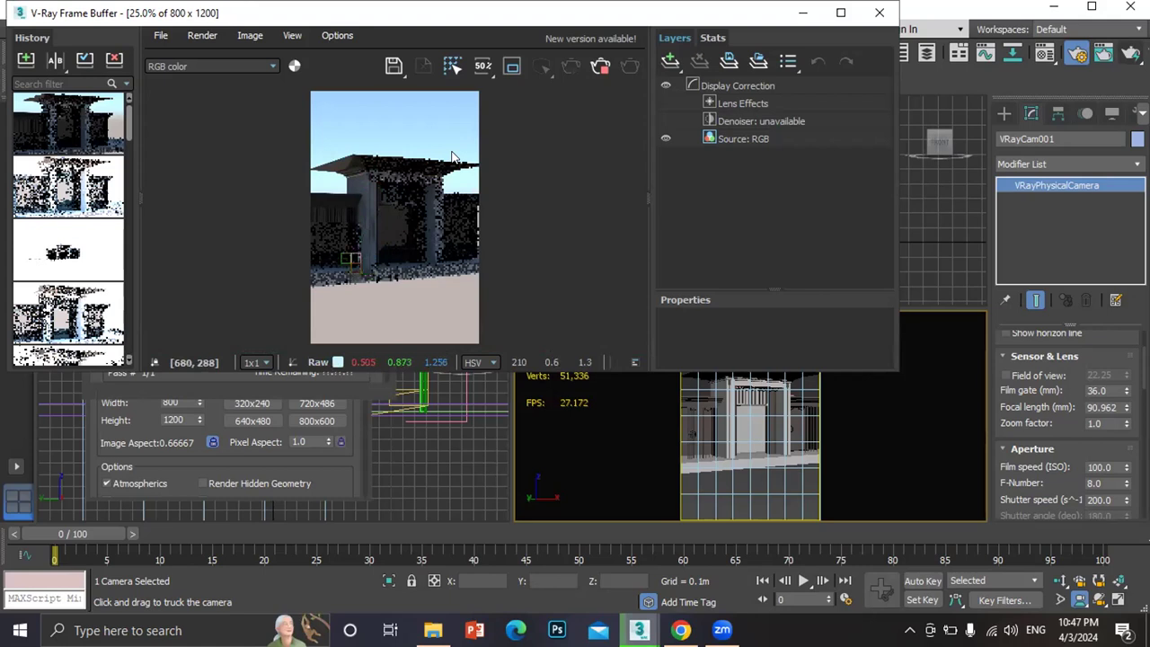
left_click(877, 13)
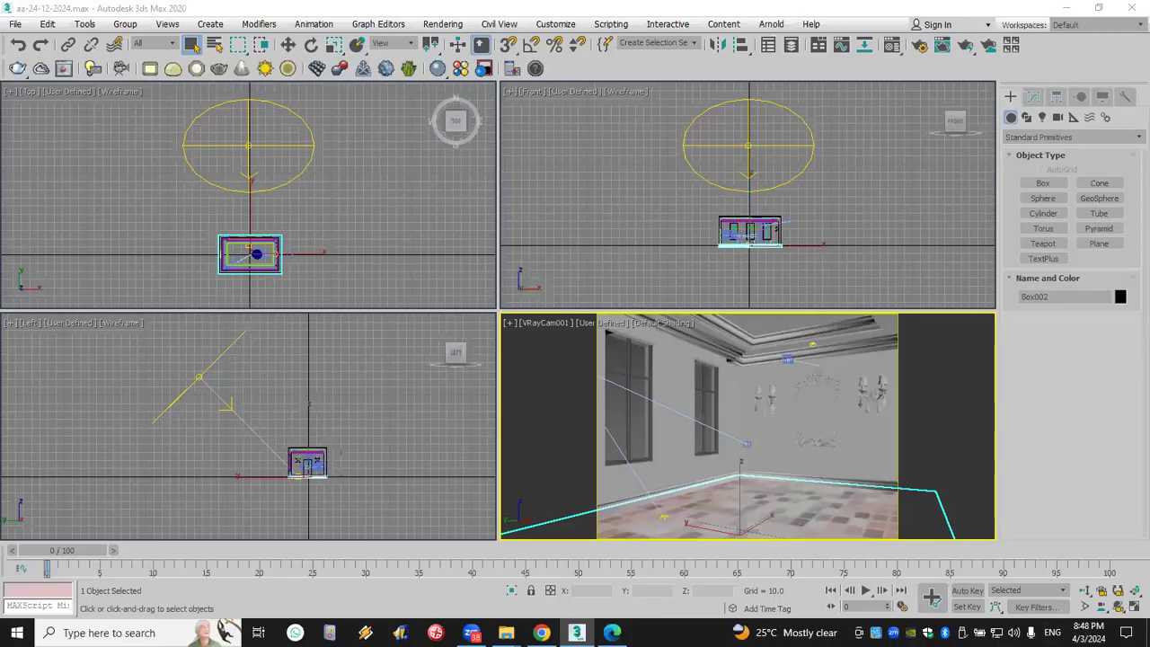
Reload the recent scene aa-24-12-2024.max, opening it despite the missing DLLs, and dismiss the Scene Converter
left_click(15, 24)
mouse_move(51, 99)
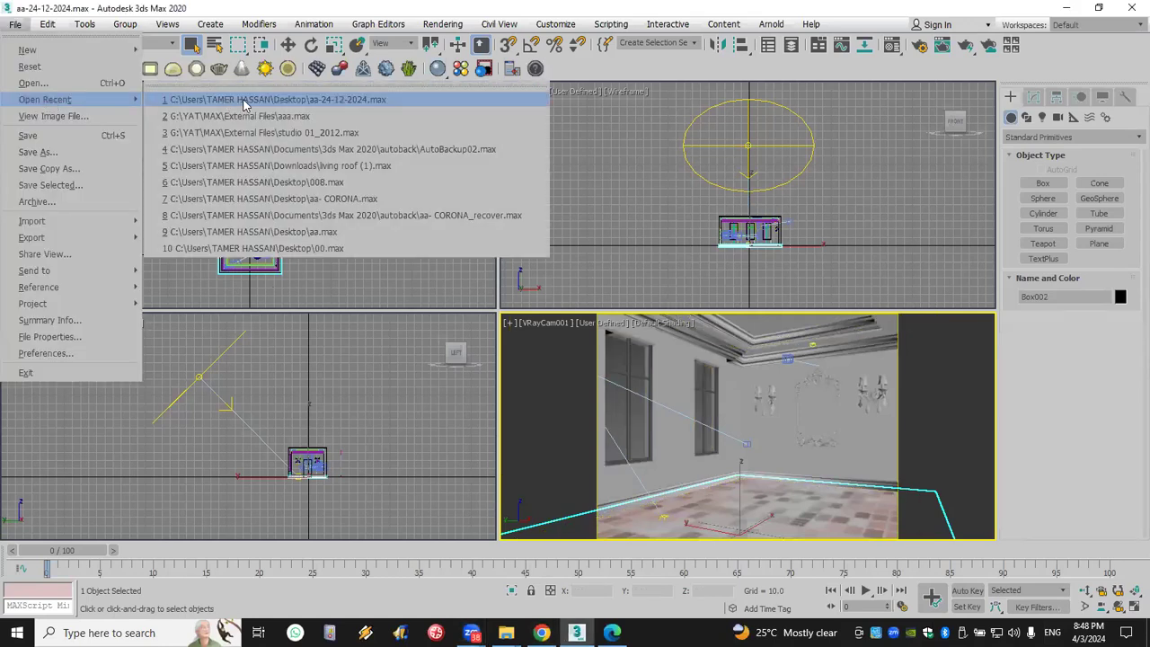
left_click(243, 99)
left_click(536, 336)
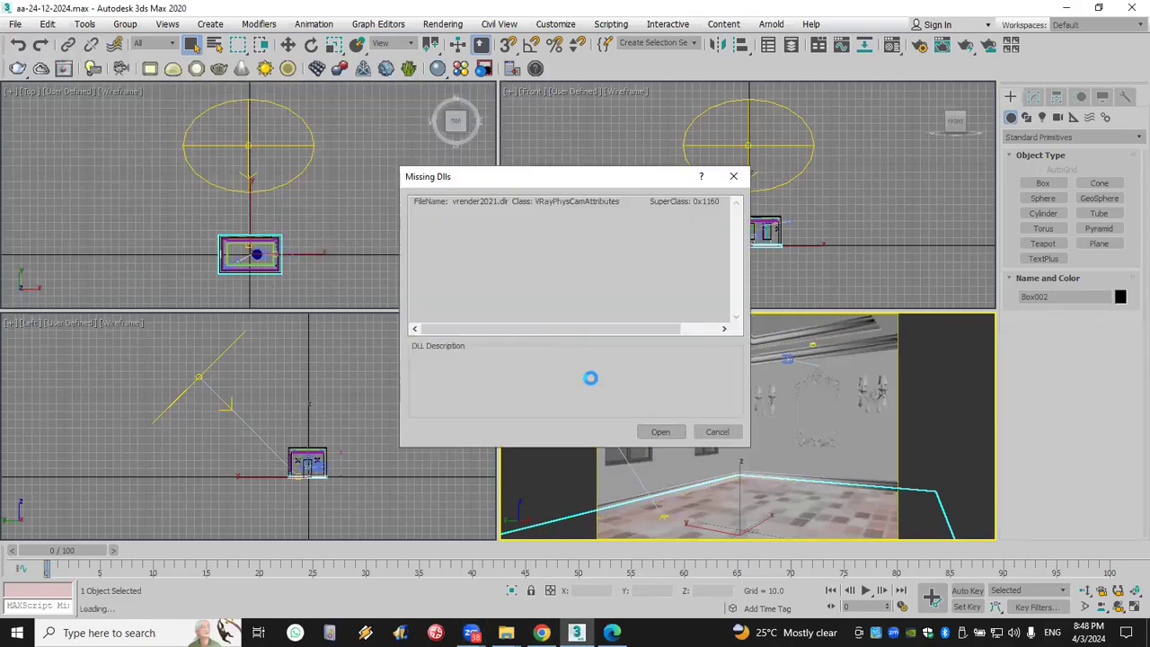
left_click(660, 433)
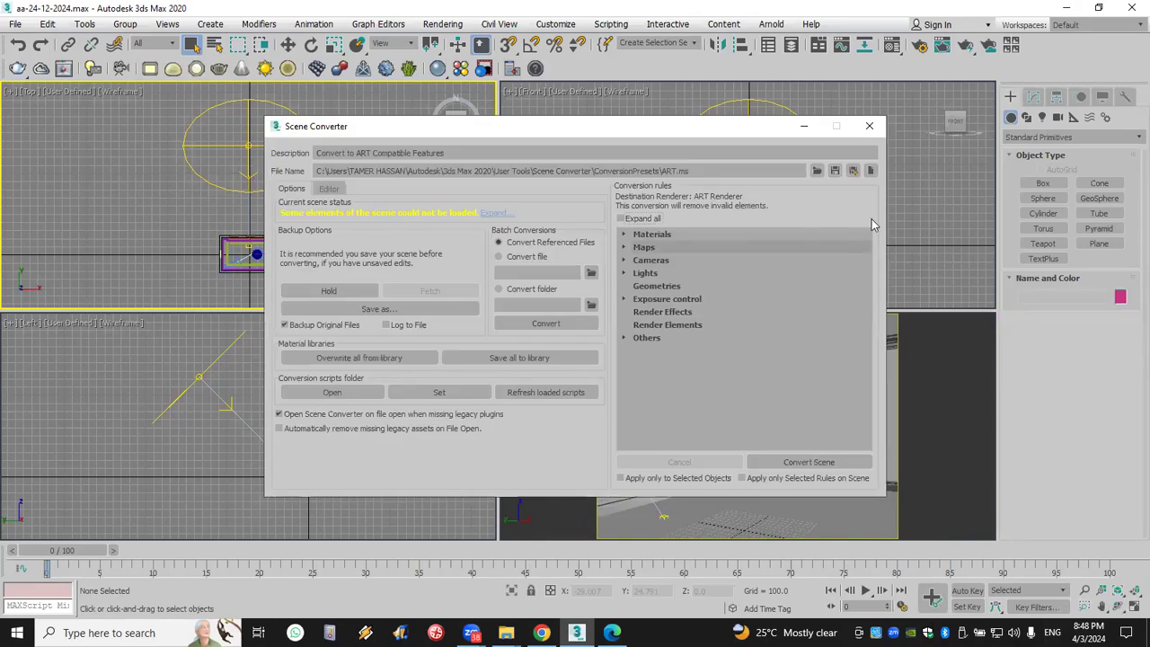
left_click(869, 126)
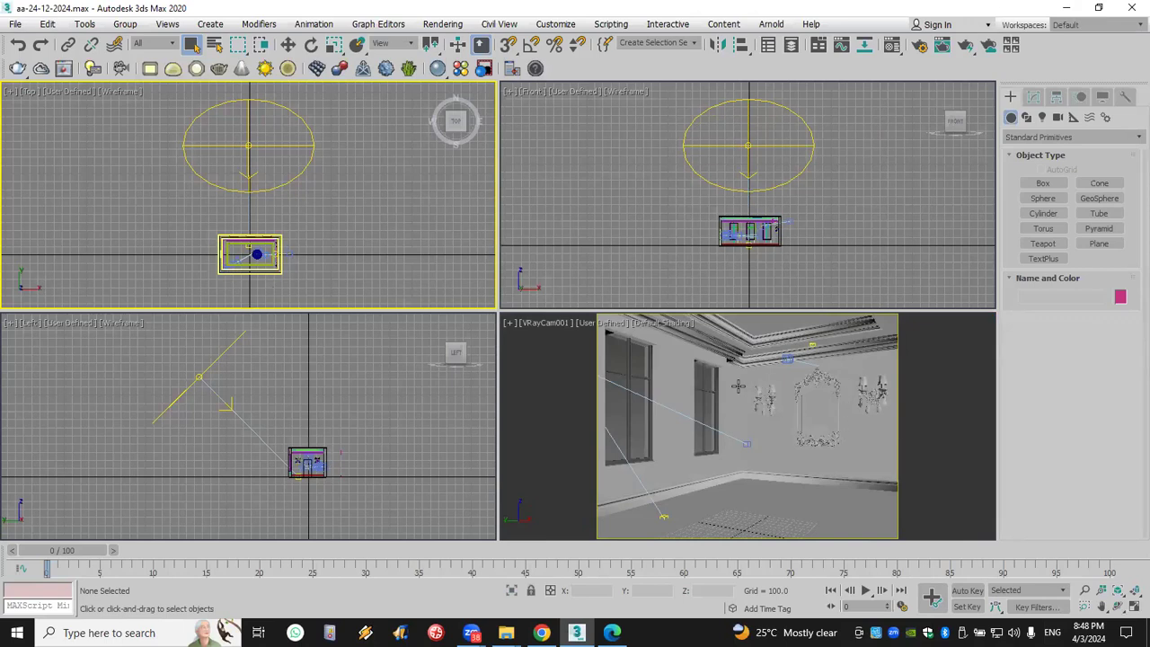
Enlarge the photon emit radius of VRaySun001 to 567.45
left_click(1132, 610)
left_click(1133, 609)
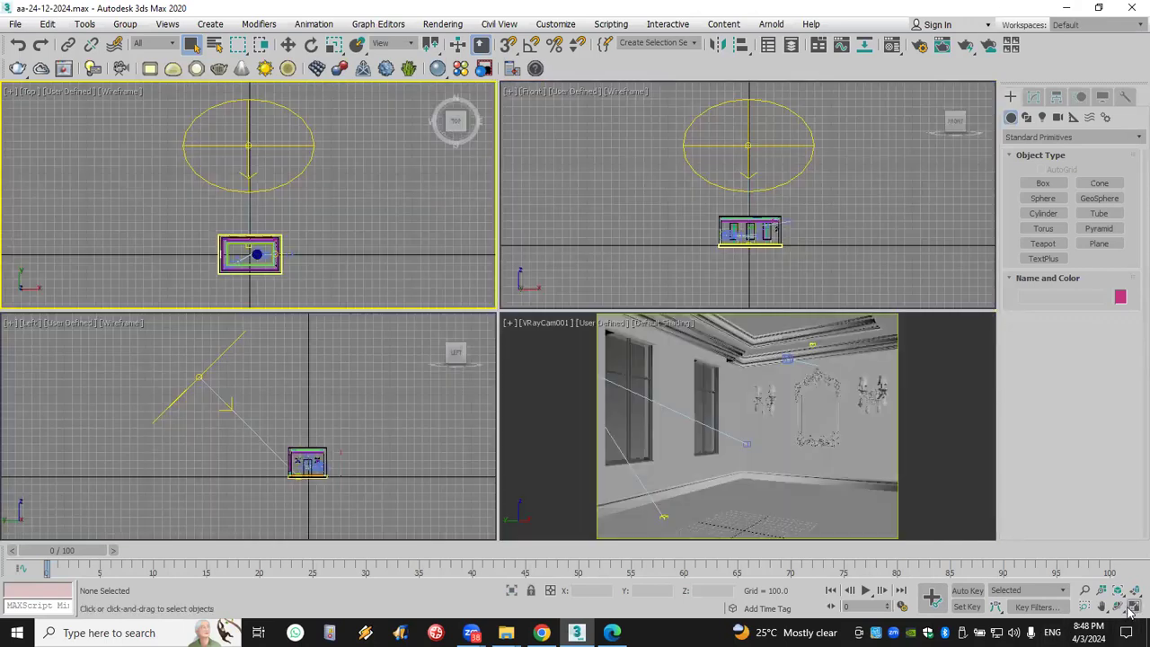
left_click(248, 146)
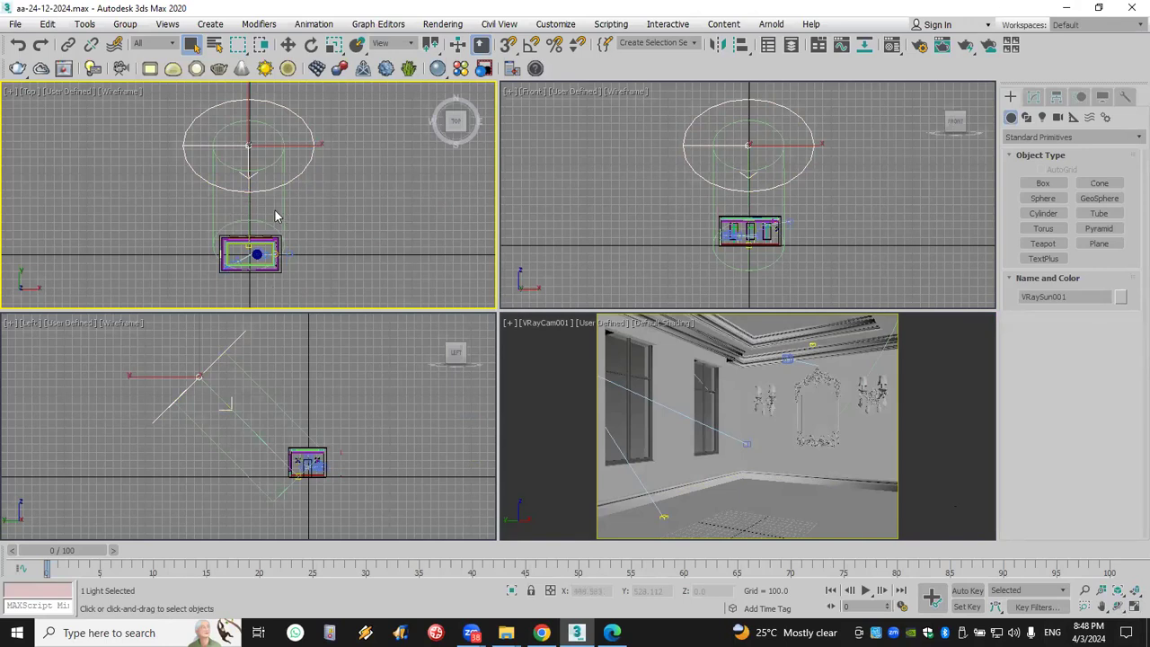
left_click(1038, 97)
scroll(1061, 467, "down", 4)
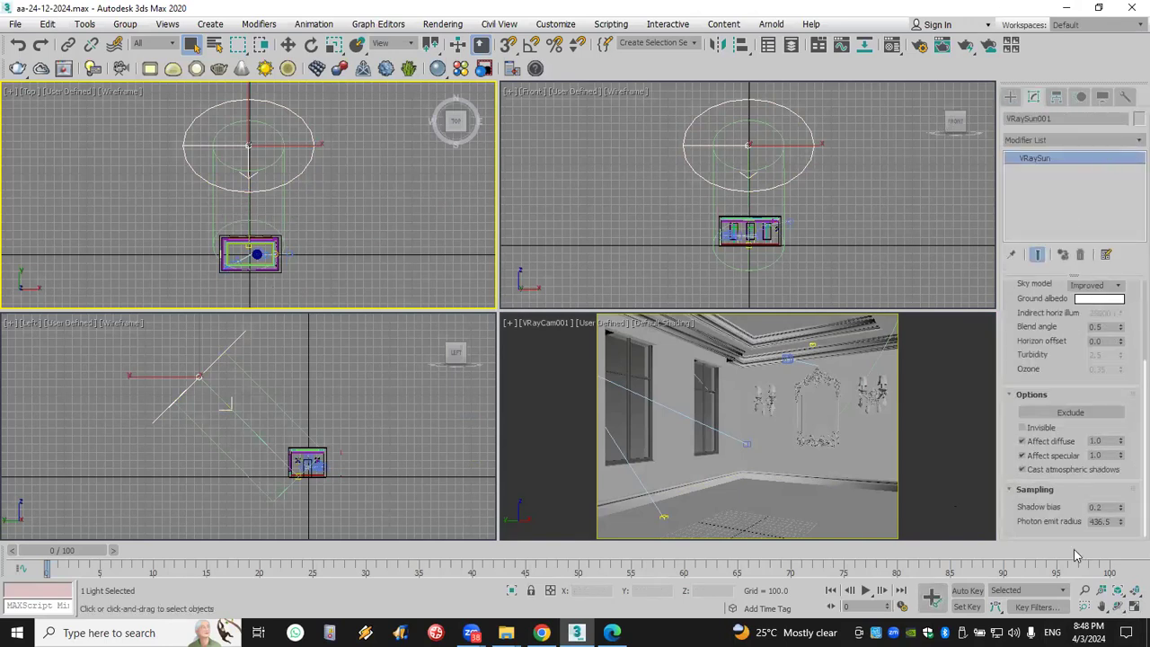
left_click_drag(1119, 523, 1130, 501)
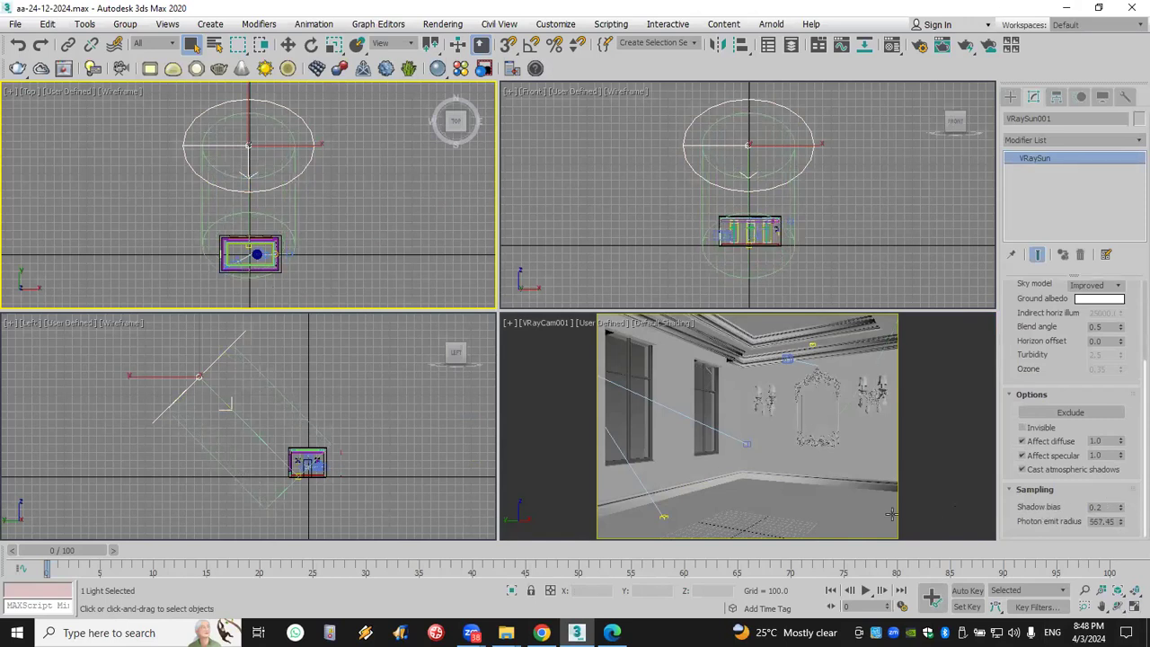
Maximize the VRayCam001 view and select the room's floor box
right_click(955, 442)
left_click(1134, 607)
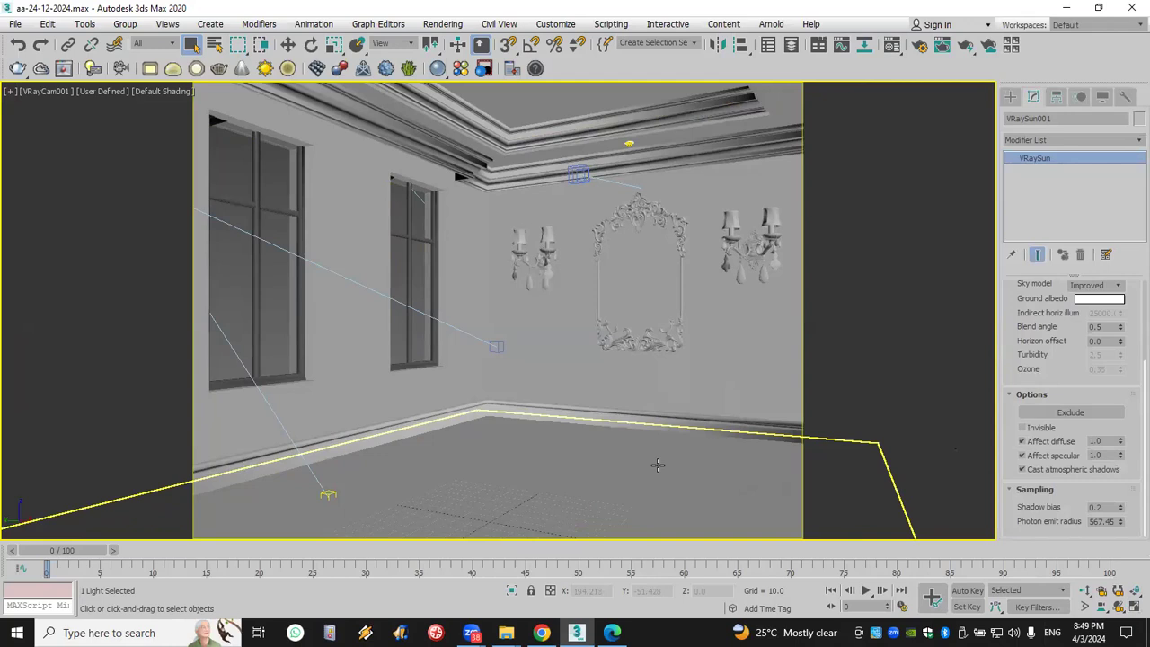
left_click(555, 510)
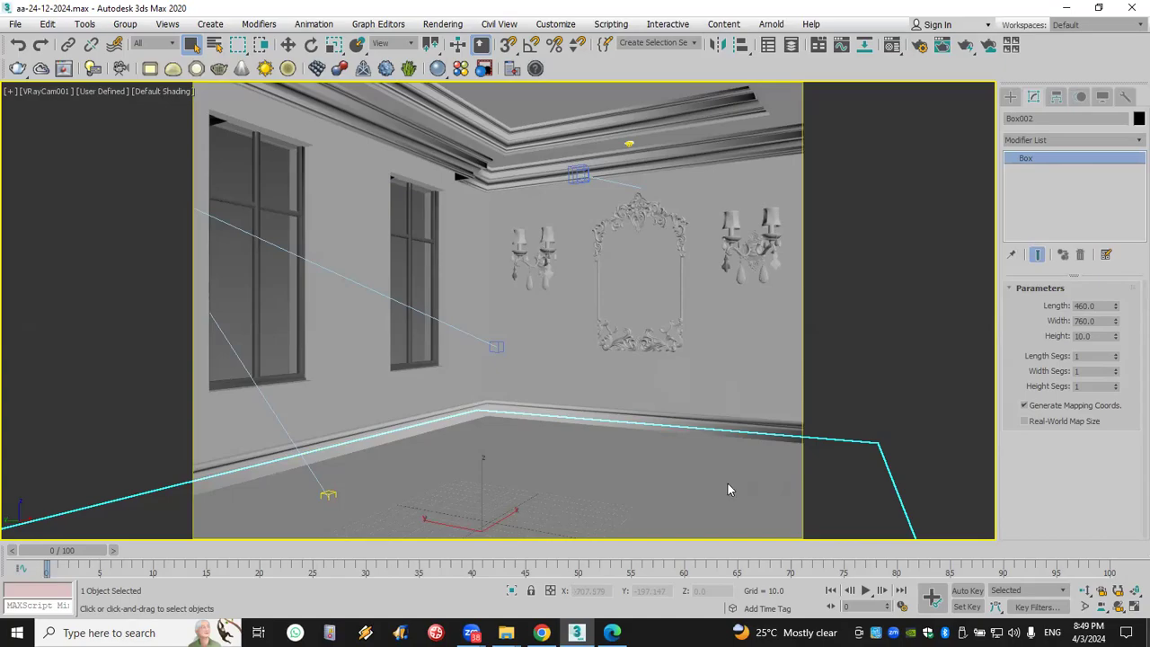
Open the Lecture 2 Textures folder from the desktop, maximized, with its images shown as extra large thumbnails
key("super+d")
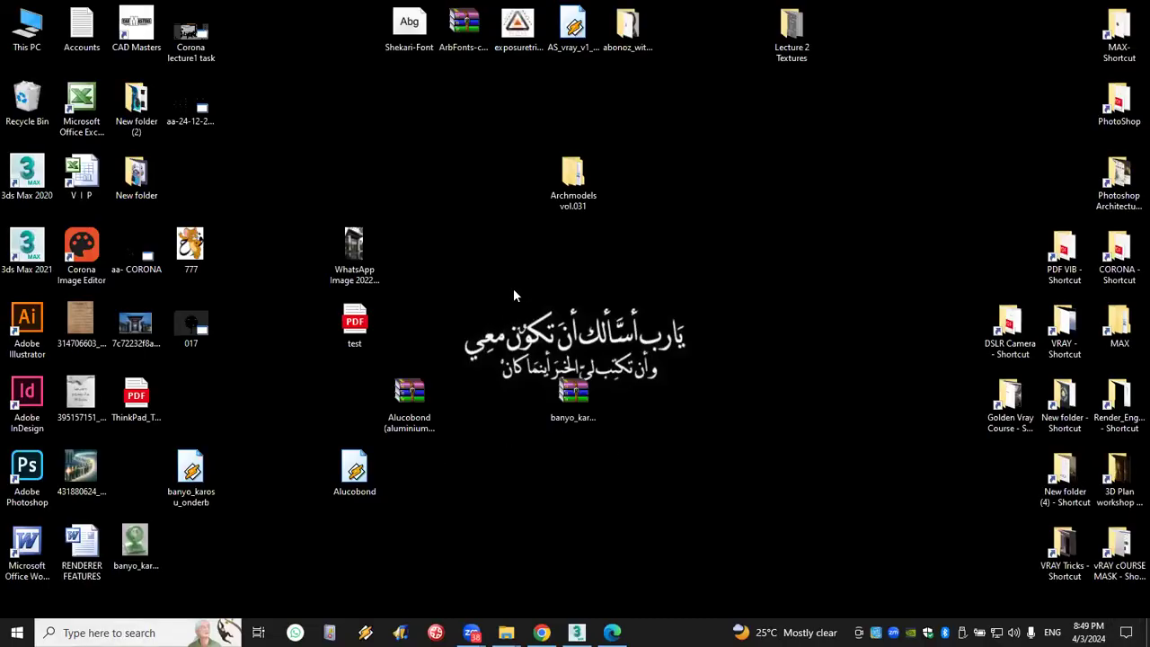
double_click(791, 32)
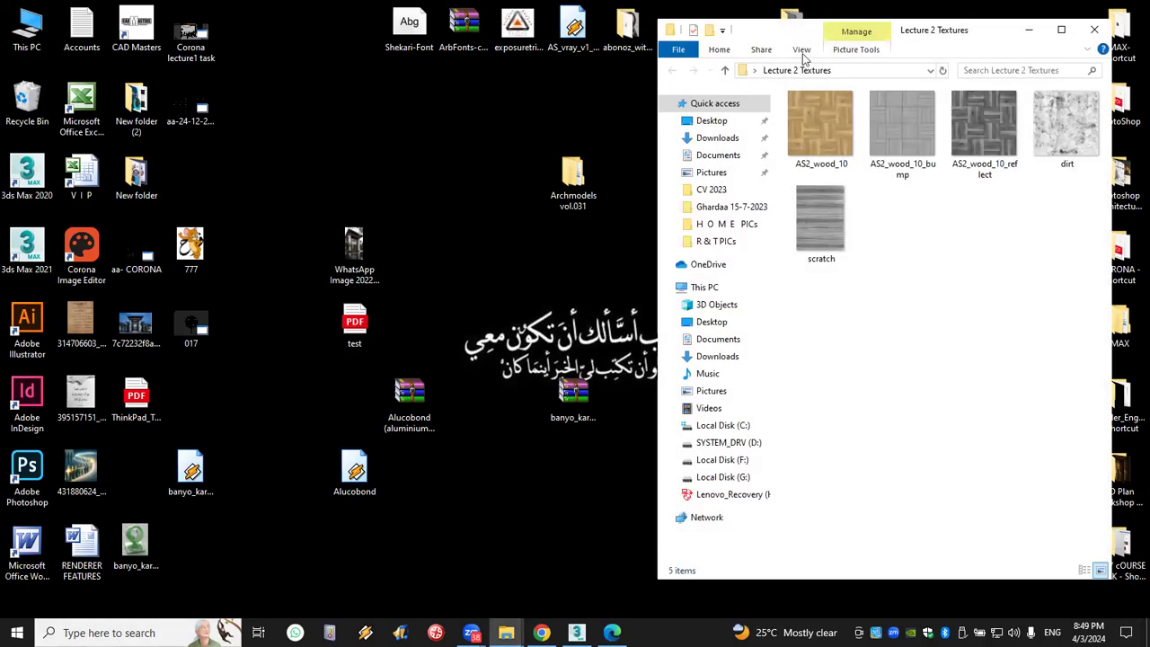
double_click(996, 34)
right_click(422, 215)
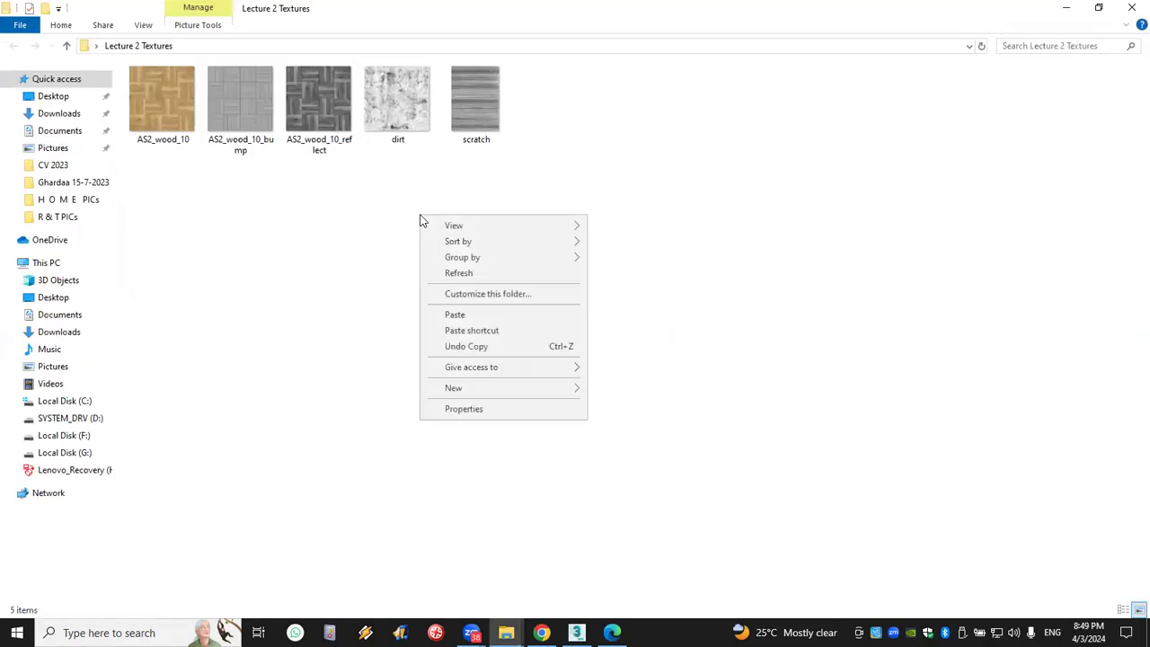
mouse_move(496, 227)
left_click(643, 226)
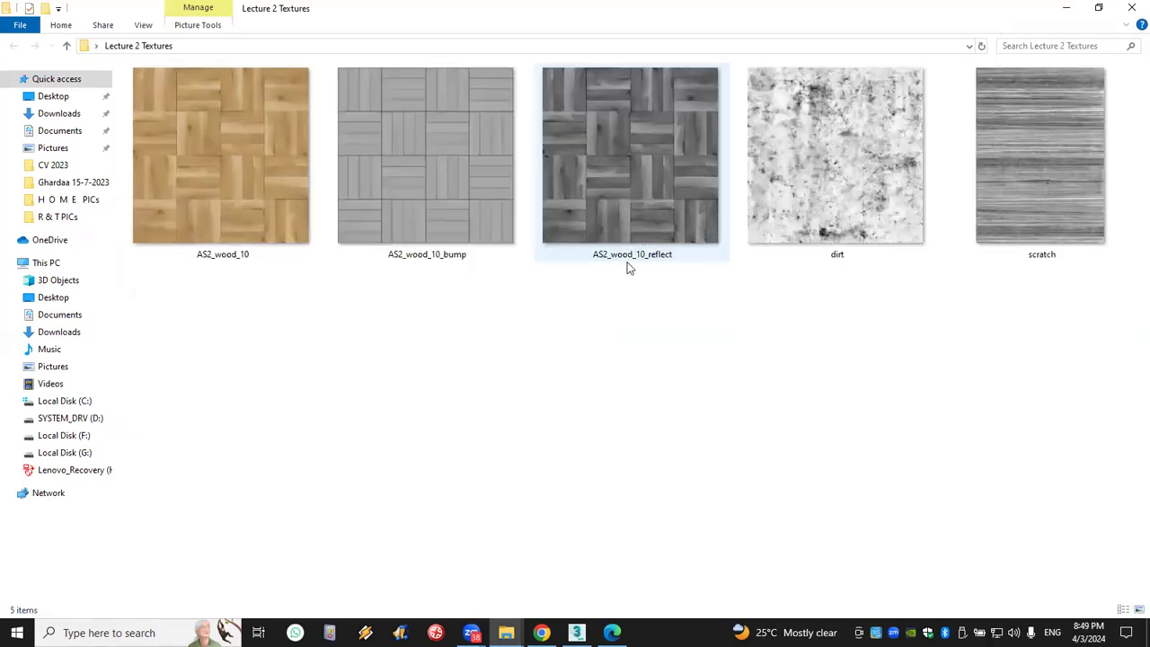
Compare the AS2_wood_10 colour texture with its bump and reflect versions
left_click(431, 227)
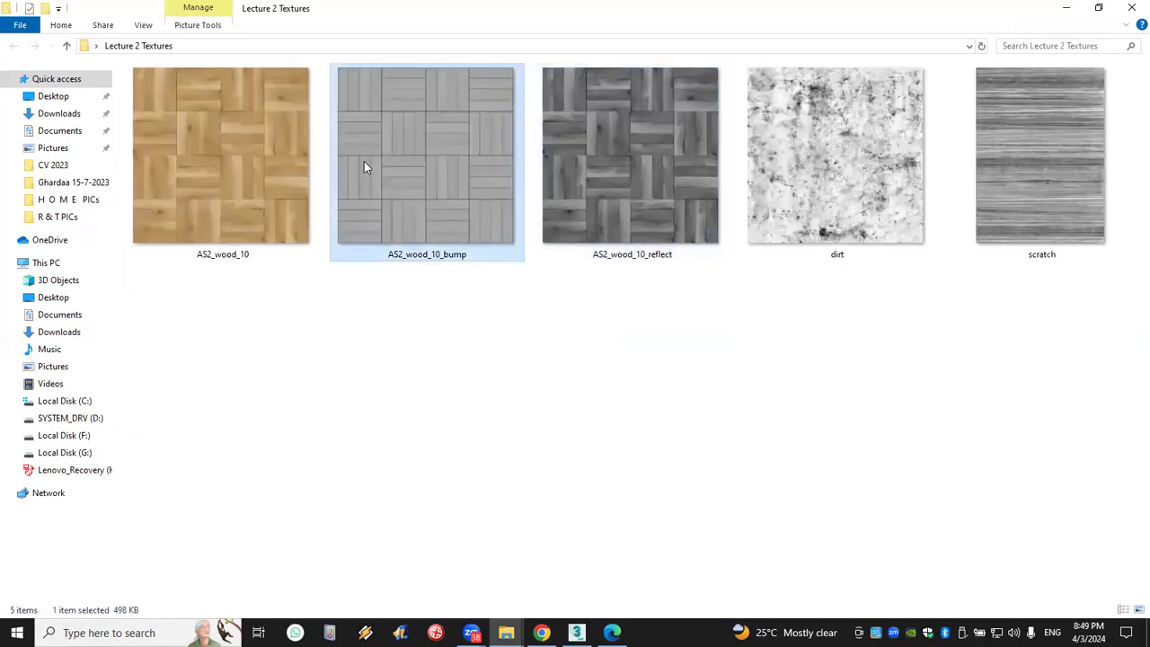
left_click(254, 162)
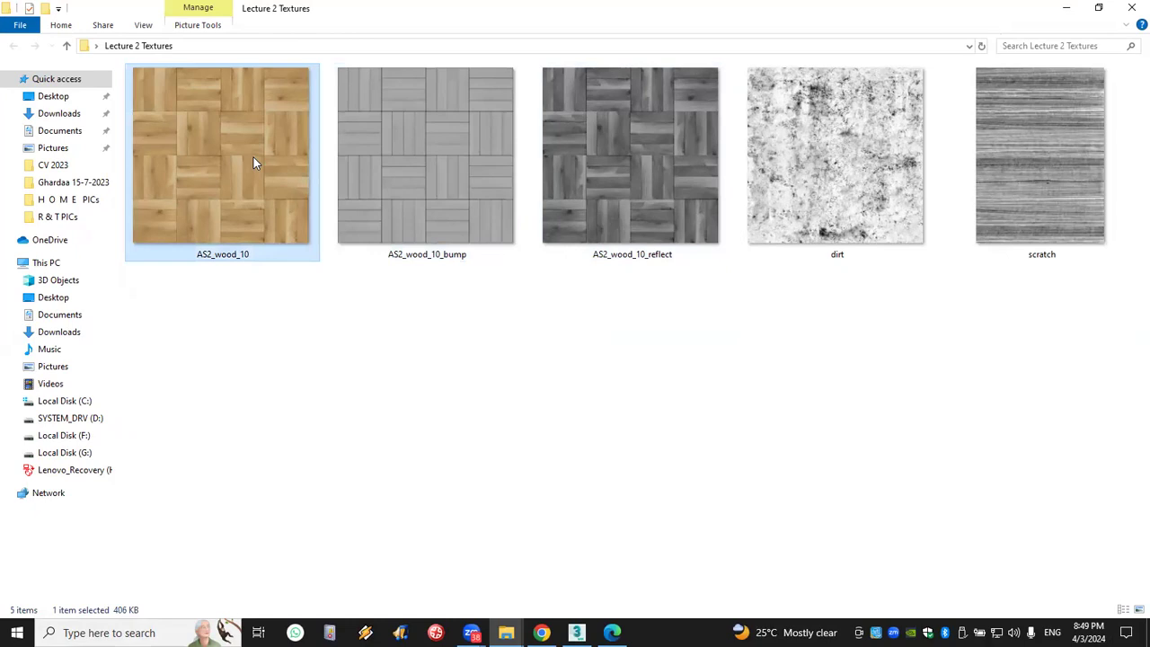
left_click(632, 180)
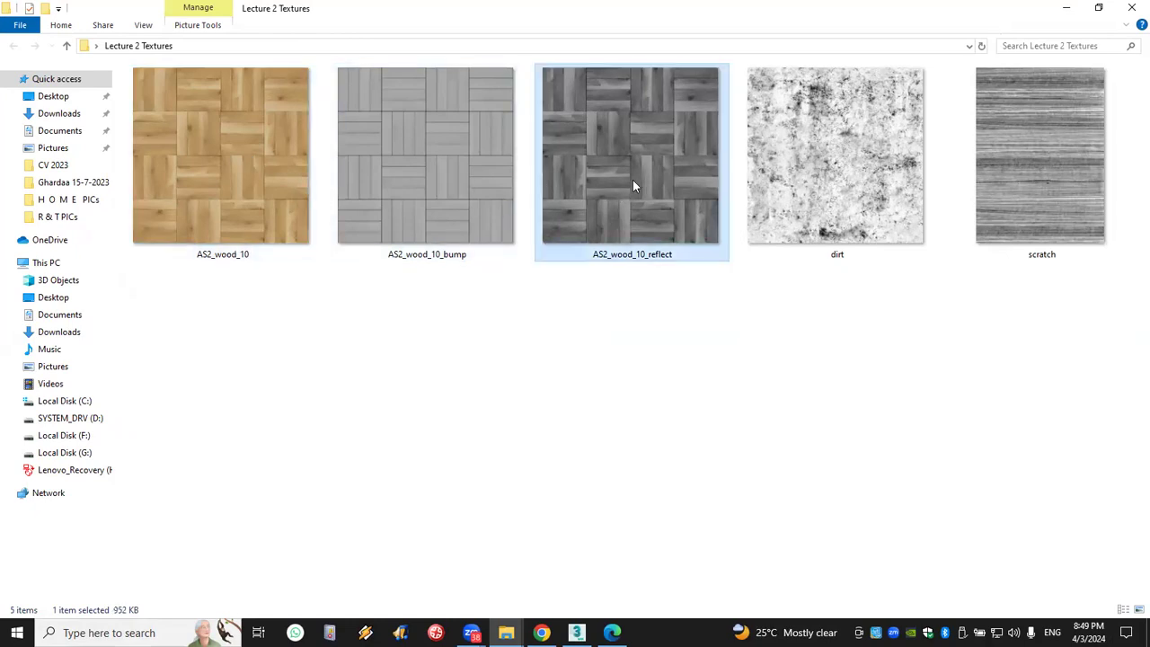
left_click(256, 183)
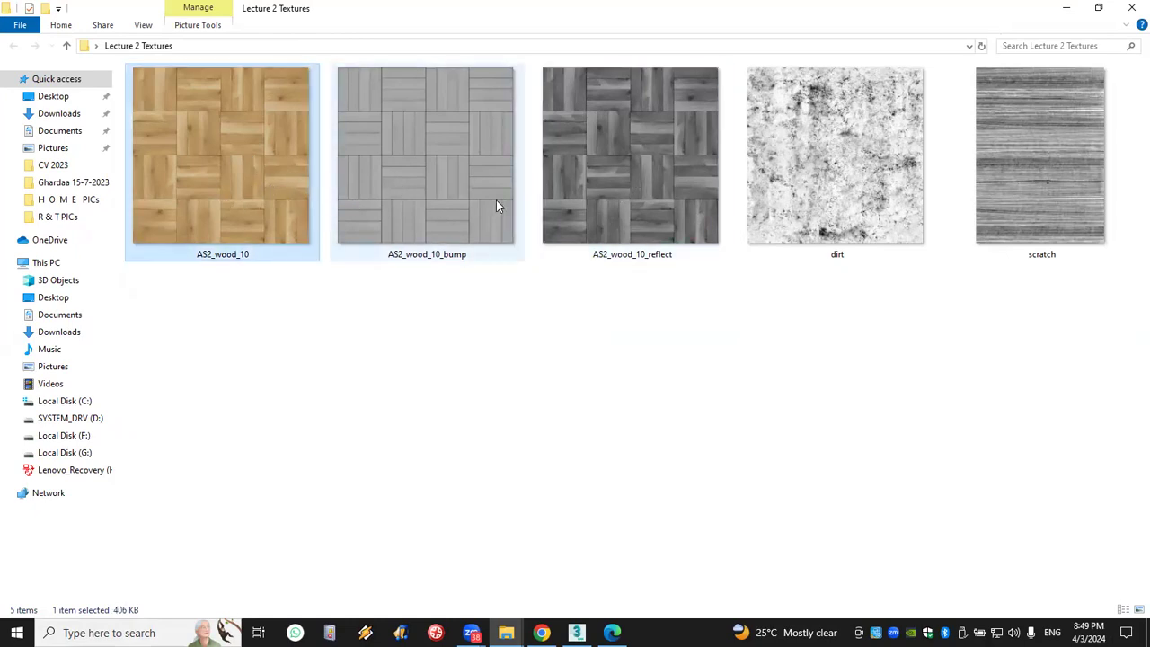
mouse_move(654, 205)
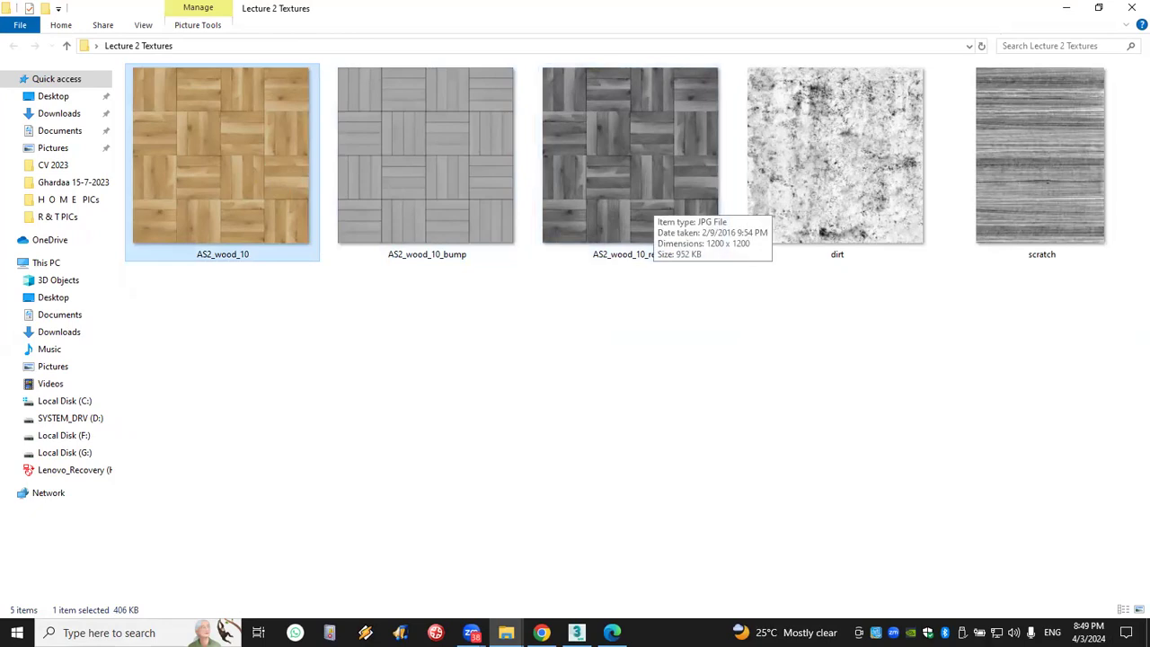
Switch back to 3ds Max, assign the blue VRayMtl Material #7 to the floor box and show it in the viewport
key("alt+Tab")
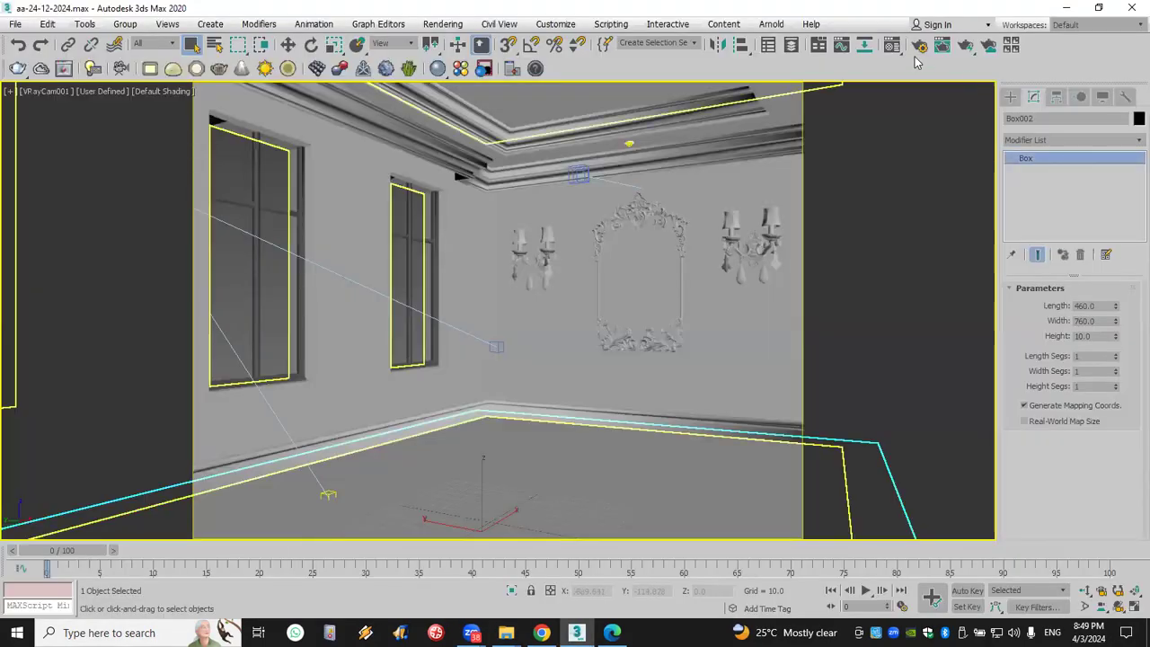
left_click(893, 48)
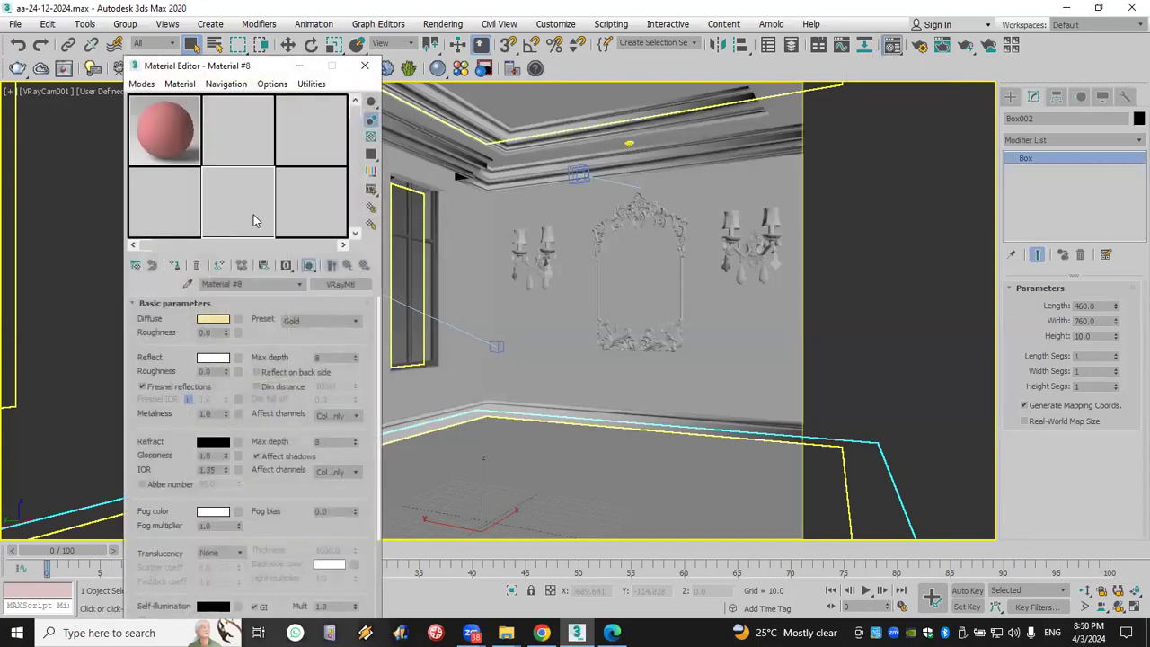
left_click(165, 216)
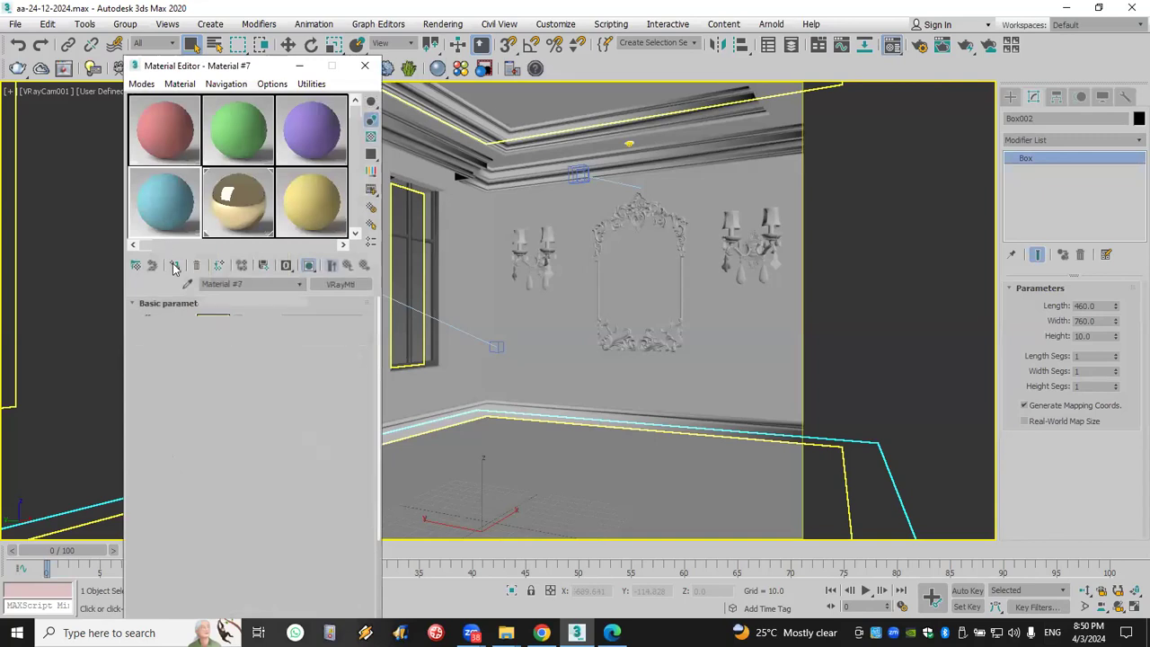
left_click(175, 265)
left_click(308, 266)
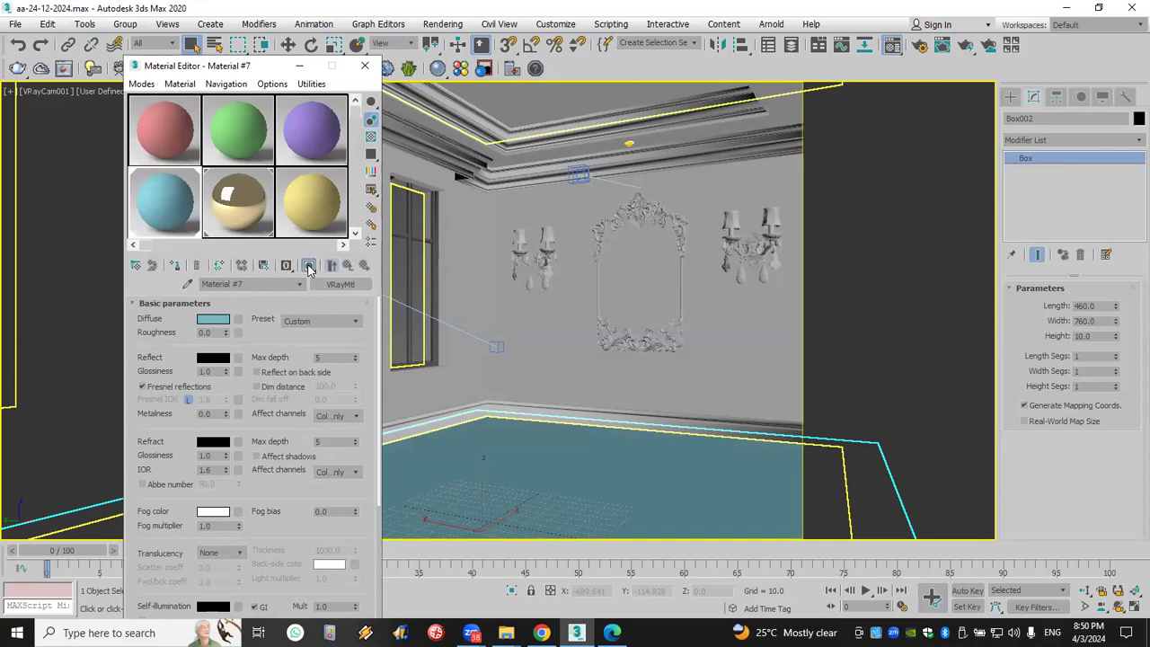
Add a Bitmap map to the Diffuse channel of Material #7, collapsing the material library groups in the map browser
left_click(238, 321)
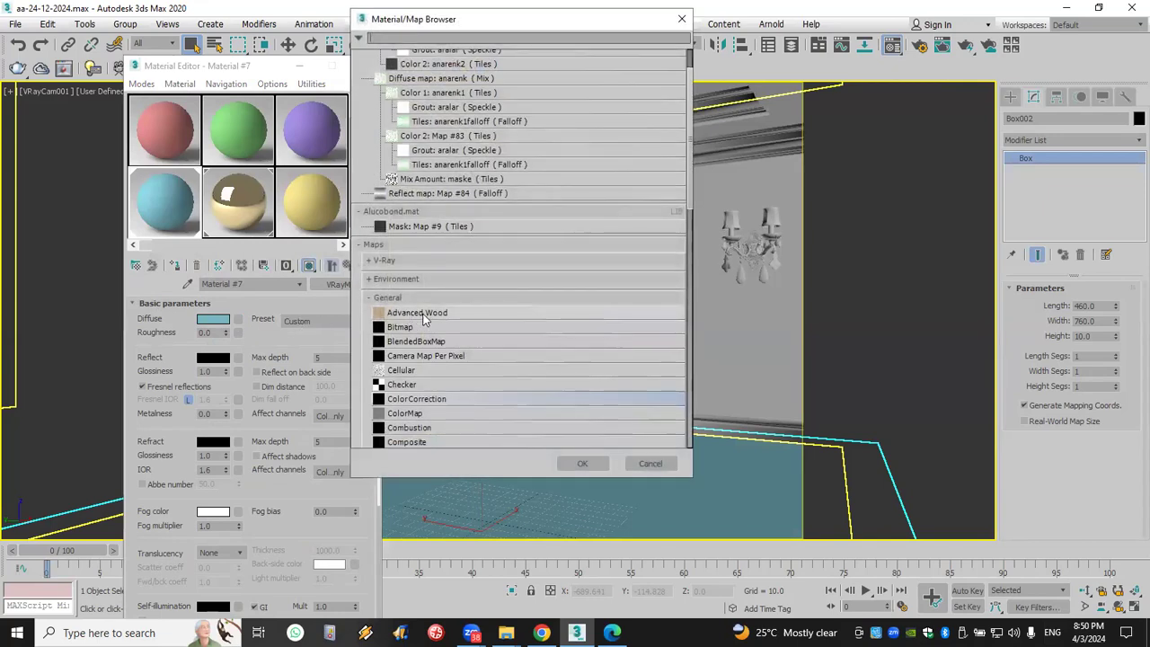
left_click(391, 248)
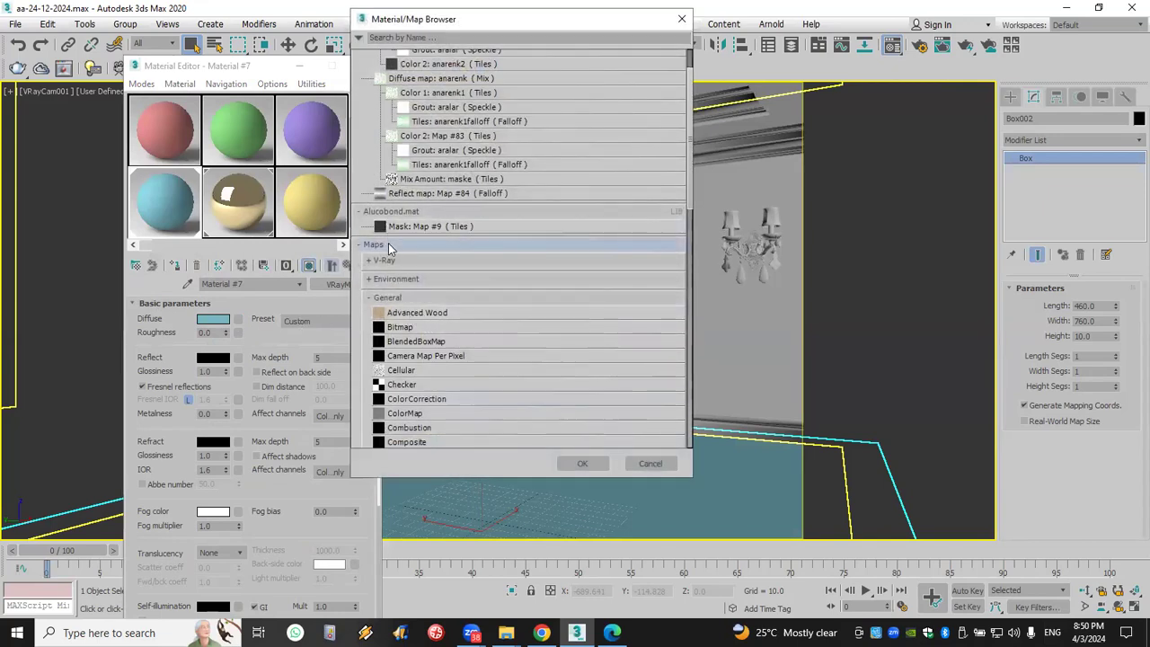
scroll(418, 180, "up", 2)
left_click(391, 58)
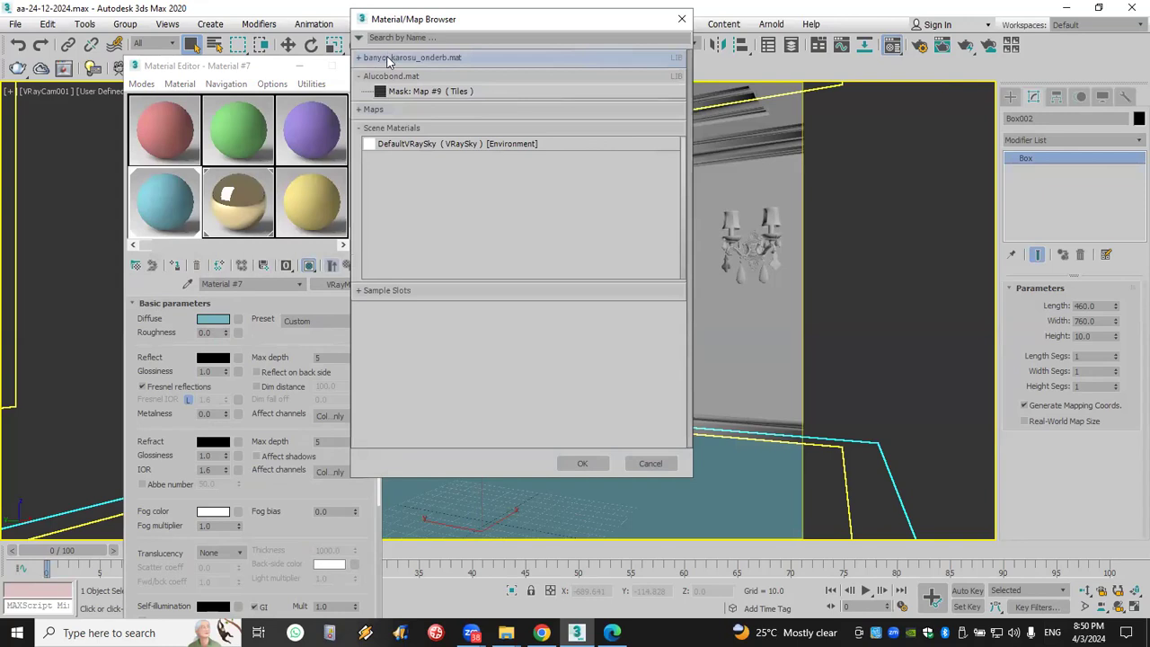
left_click(377, 77)
left_click(384, 94)
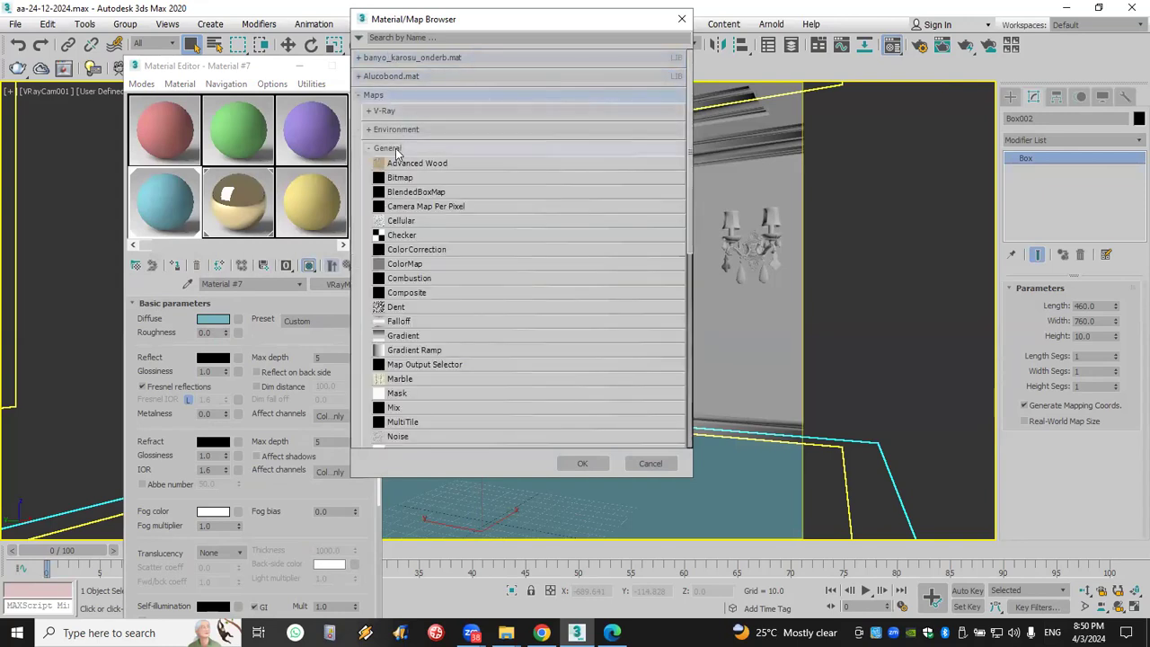
double_click(405, 178)
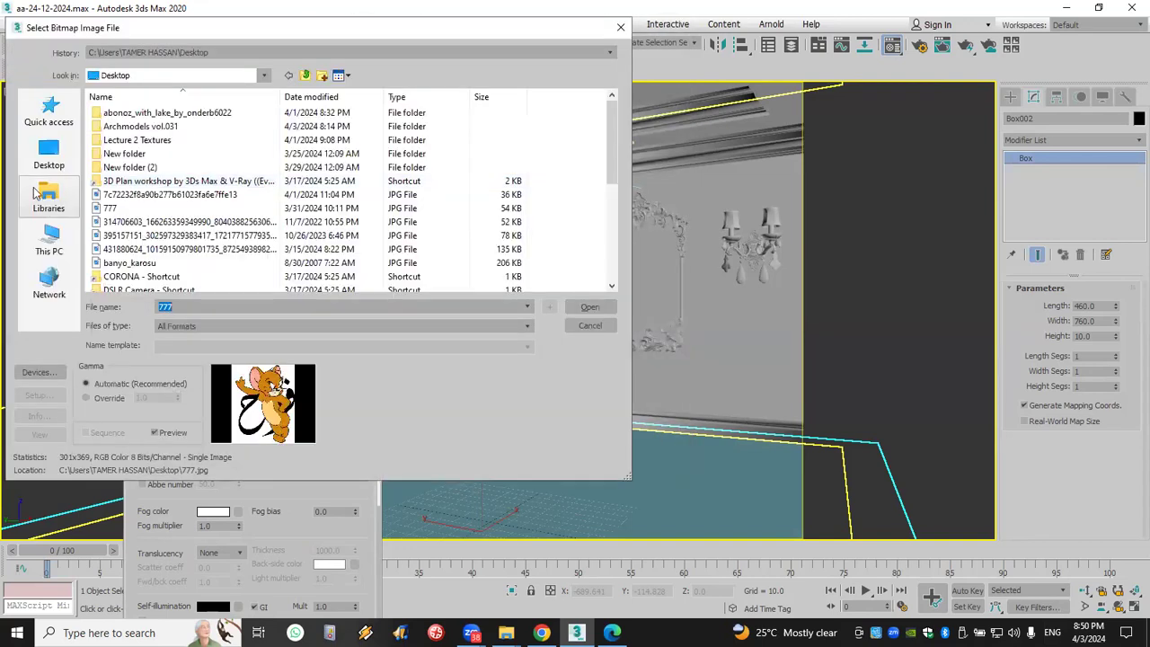
Load AS2_wood_10 from the desktop's Lecture 2 Textures folder with gamma override 5.0 and assign the material to the floor box
left_click(48, 152)
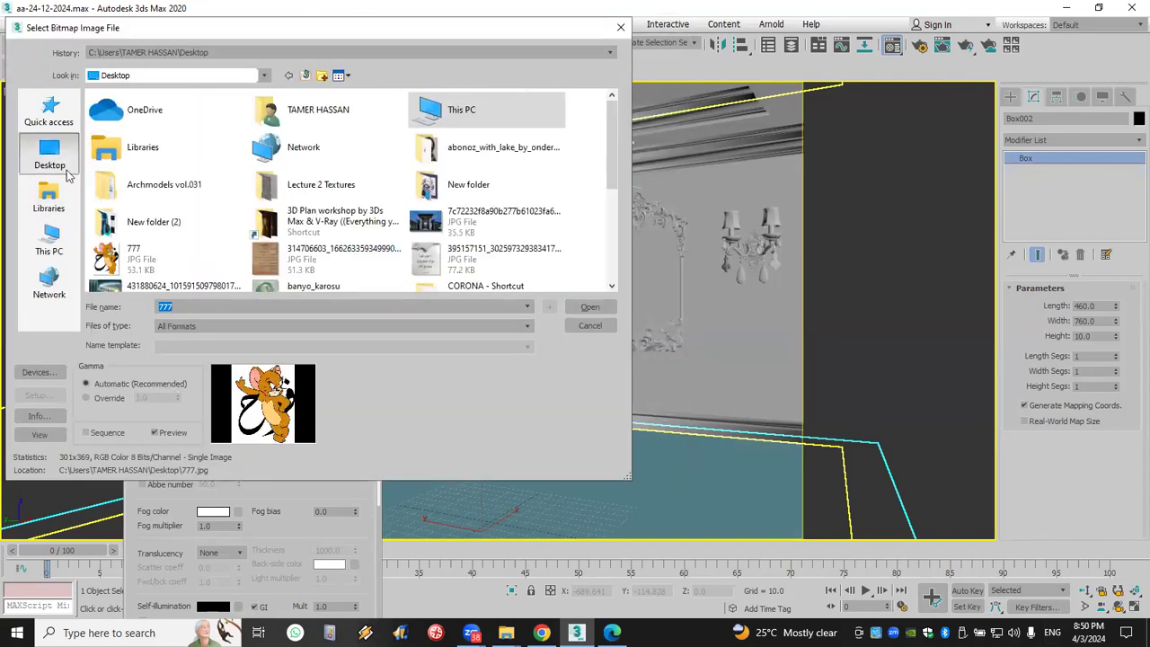
double_click(324, 185)
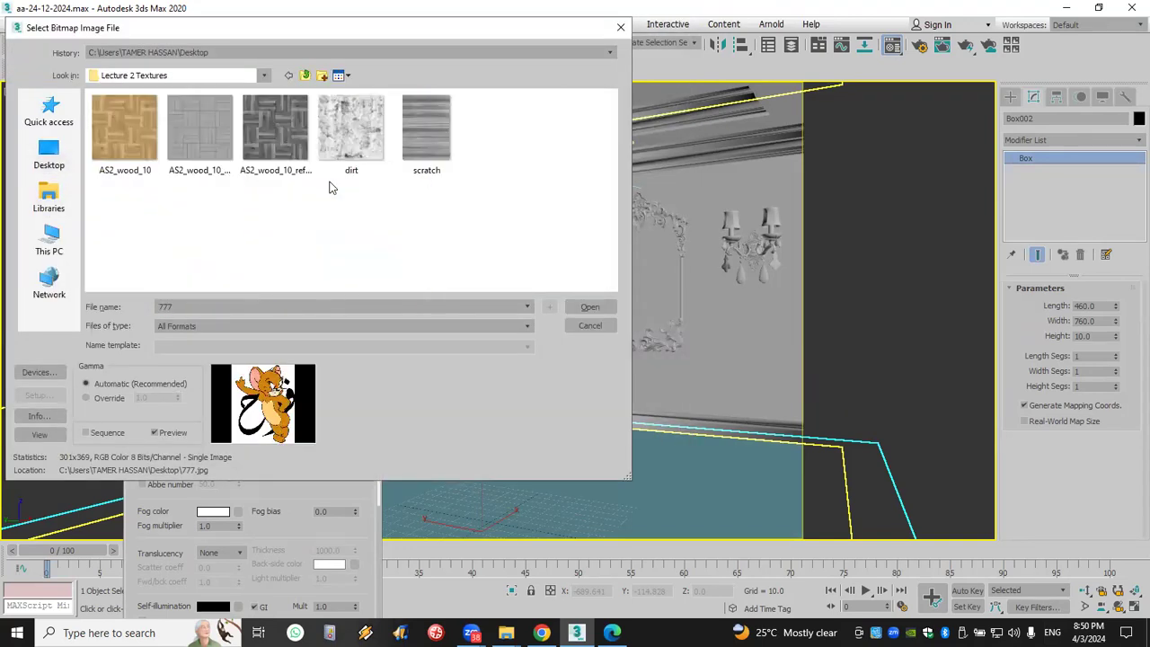
left_click(136, 132)
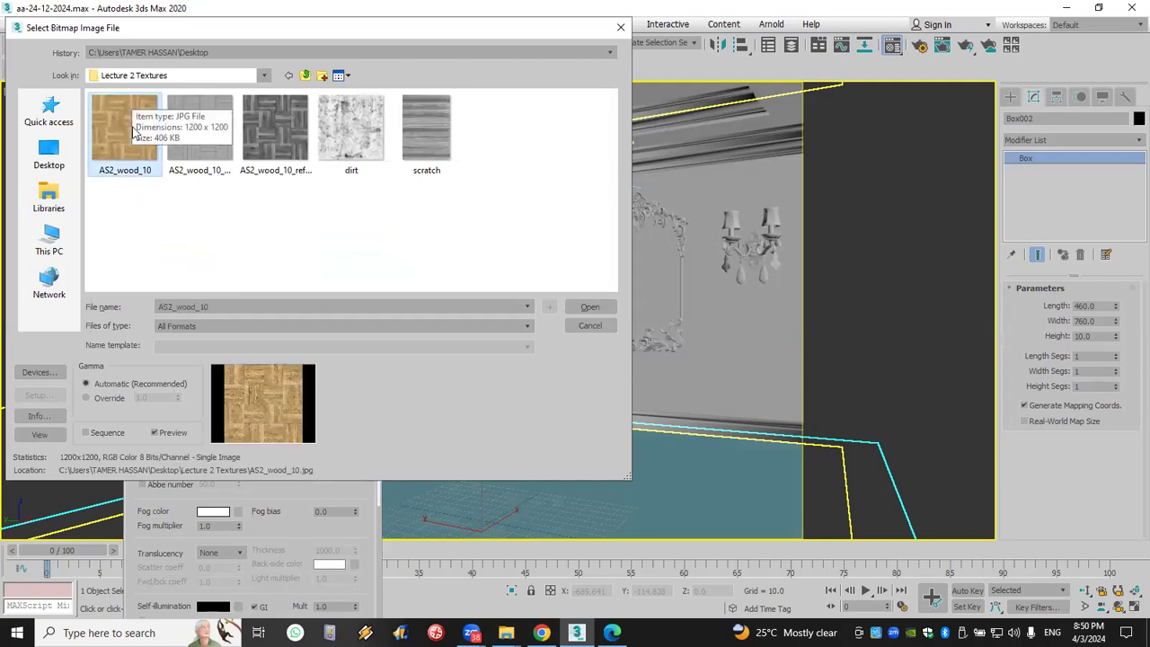
left_click(96, 396)
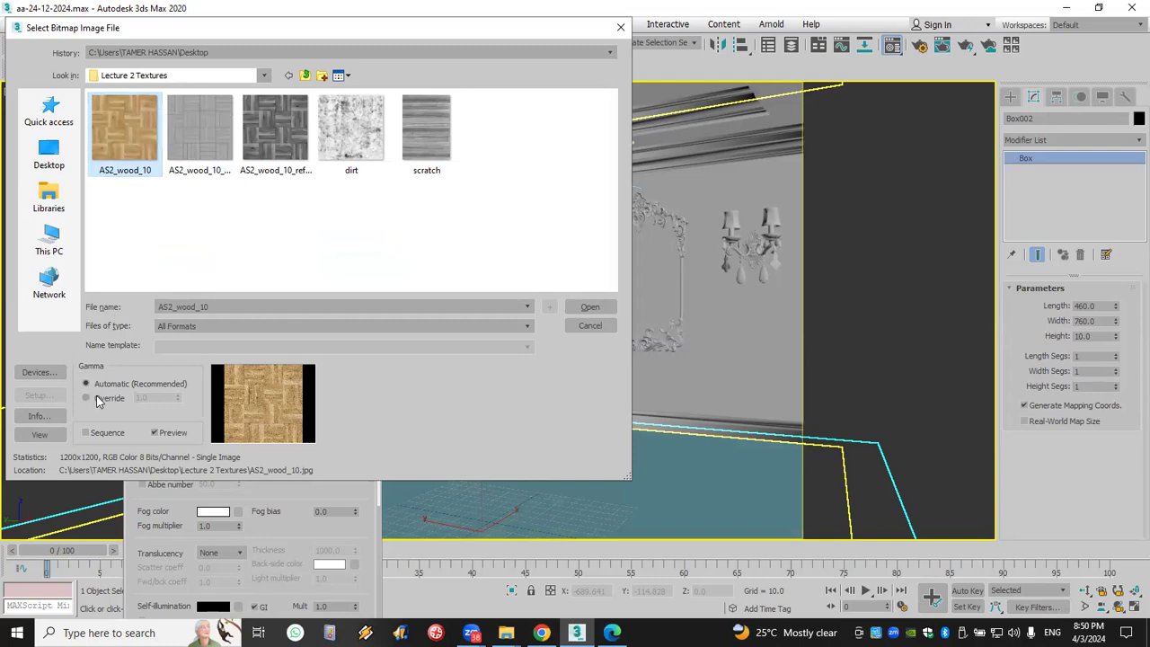
left_click_drag(177, 396, 369, 76)
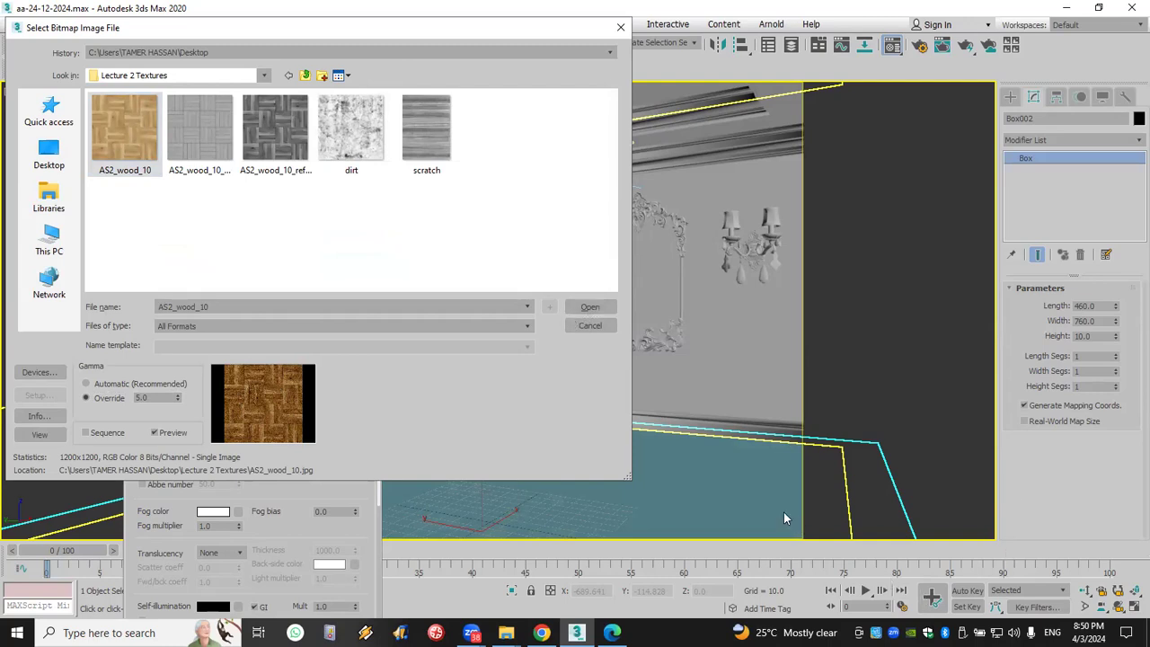
left_click(591, 309)
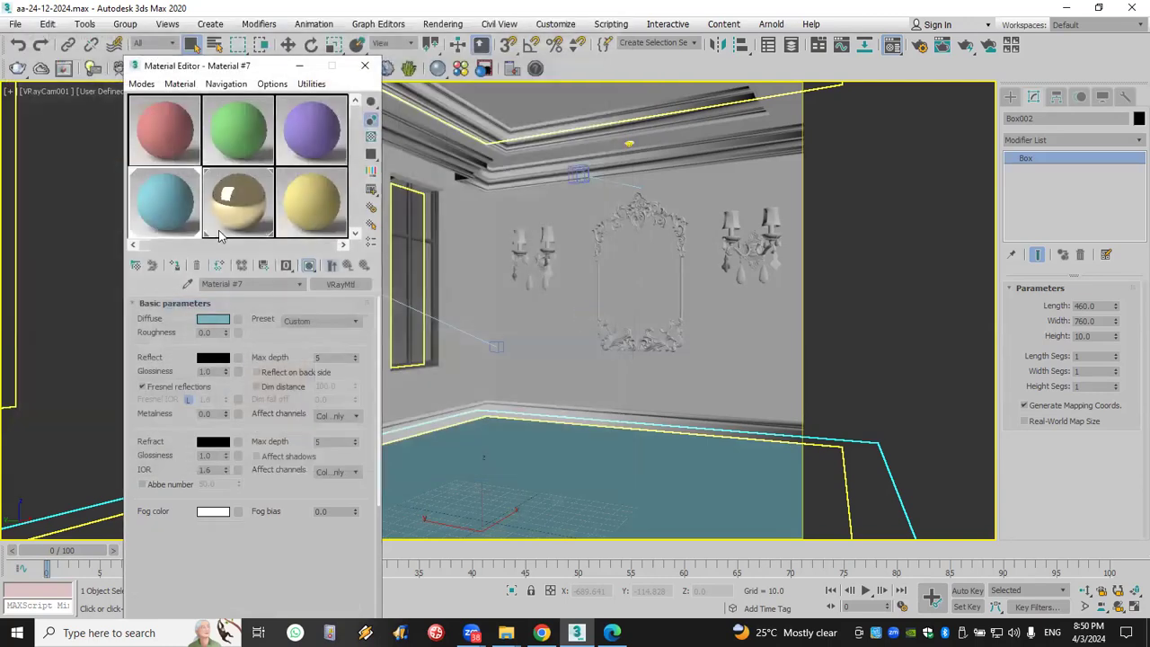
left_click(176, 268)
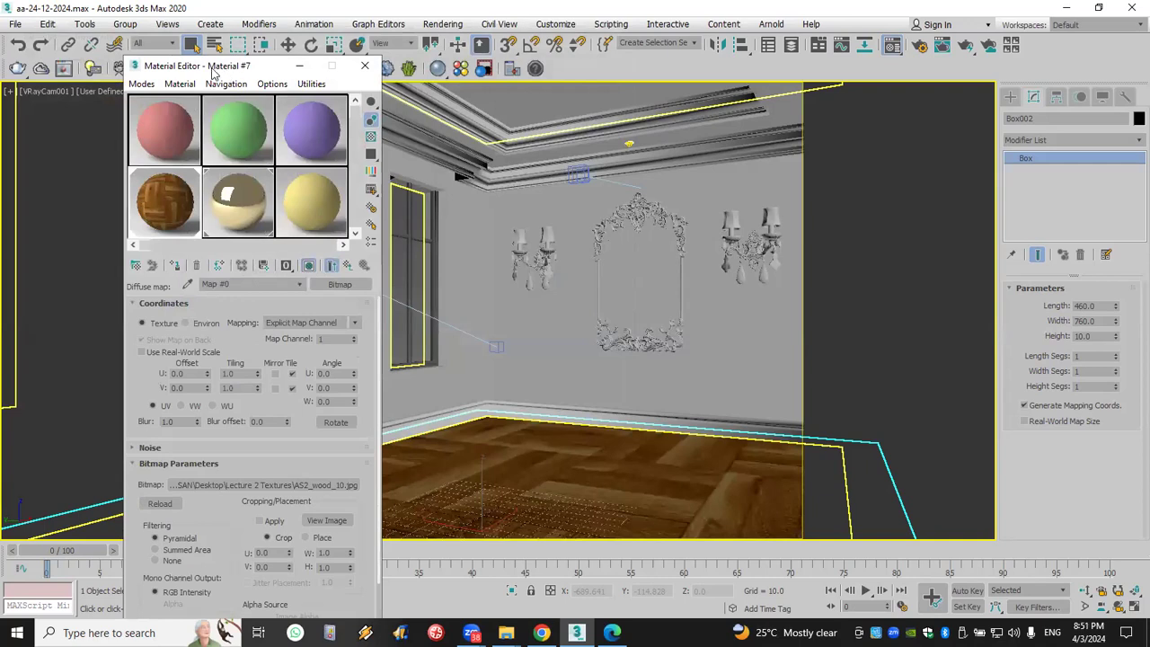
Set the wood bitmap's U and V tiling to 4.0, moving the Material Editor clear of the floor
left_click_drag(213, 74, 87, 23)
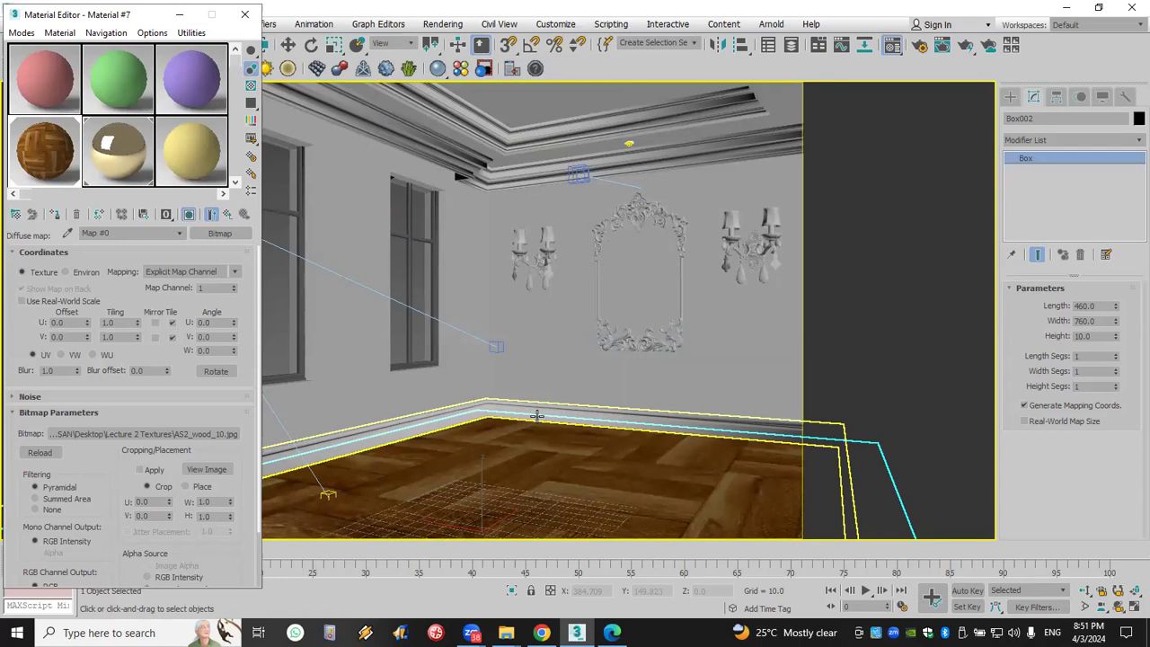
left_click(117, 323)
double_click(127, 322)
type("4")
left_click(127, 336)
double_click(127, 336)
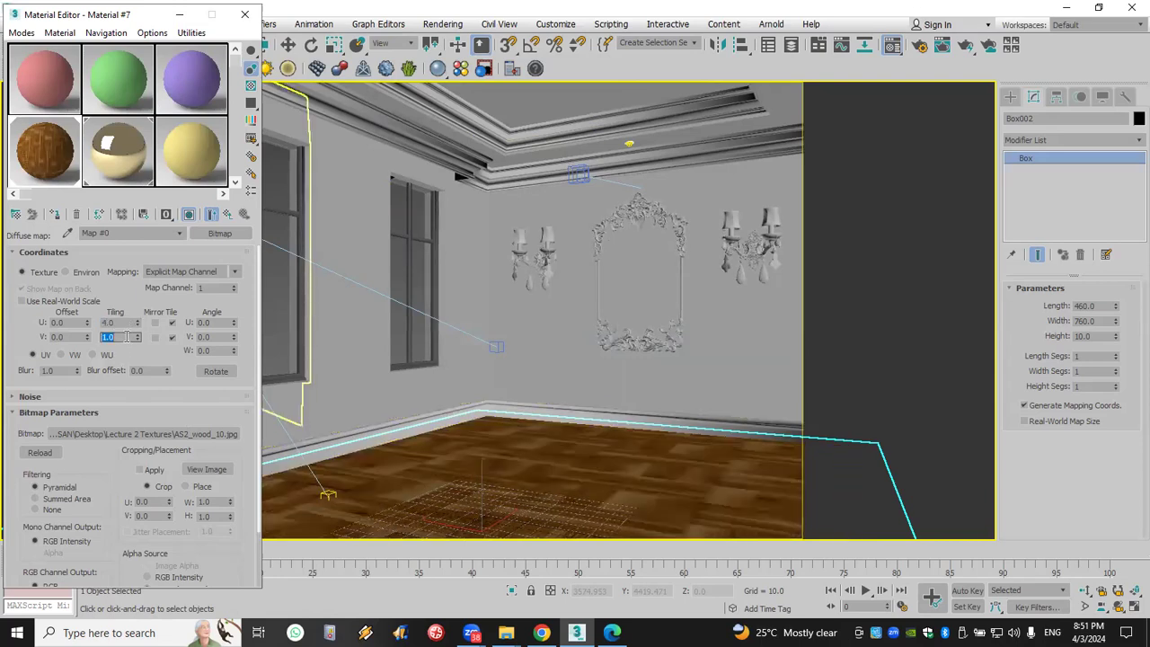
type("4")
key("Return")
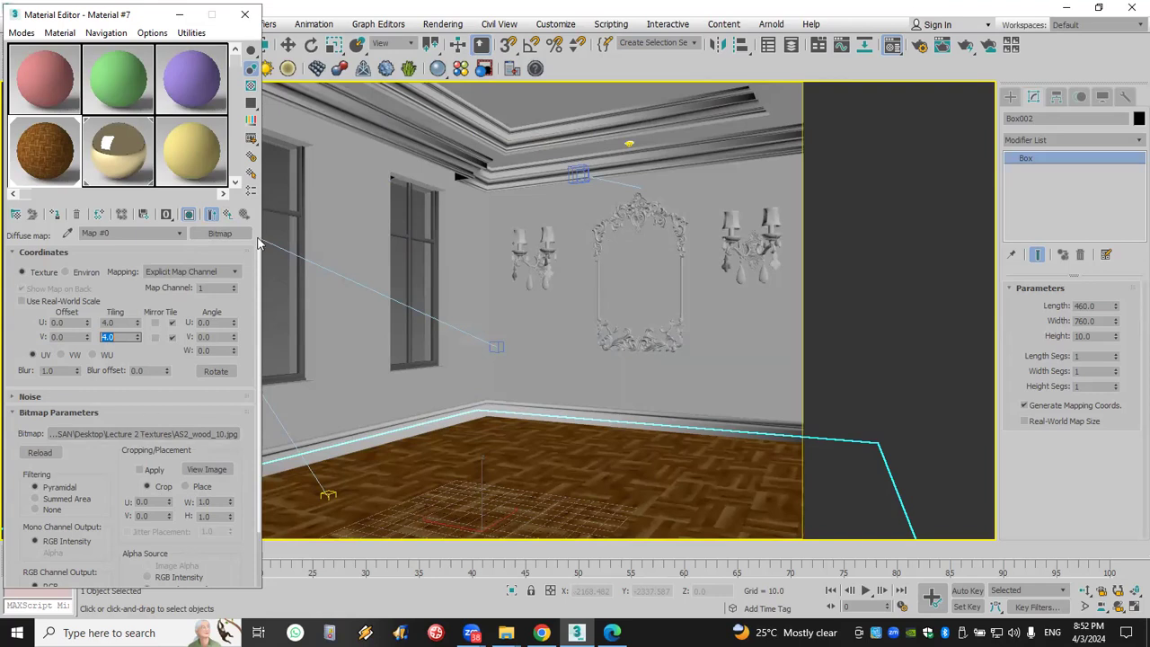
Return to the parent VRayMtl level and examine its Diffuse, Reflect and Refract parameters and the Maps list
left_click(227, 215)
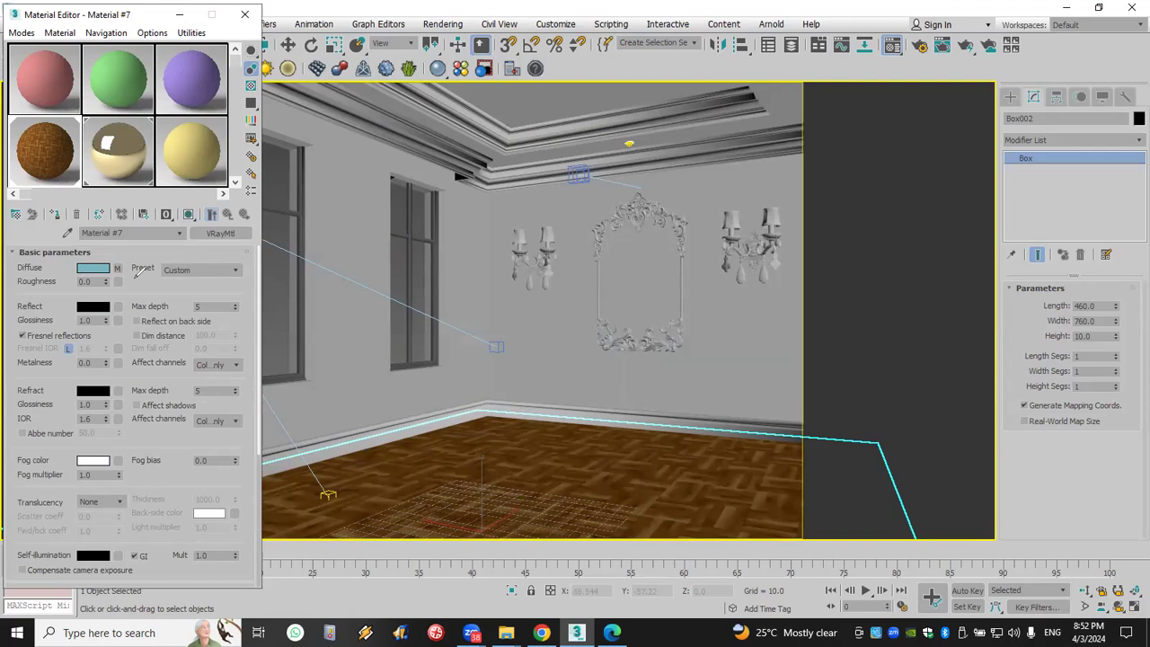
left_click_drag(58, 274, 81, 274)
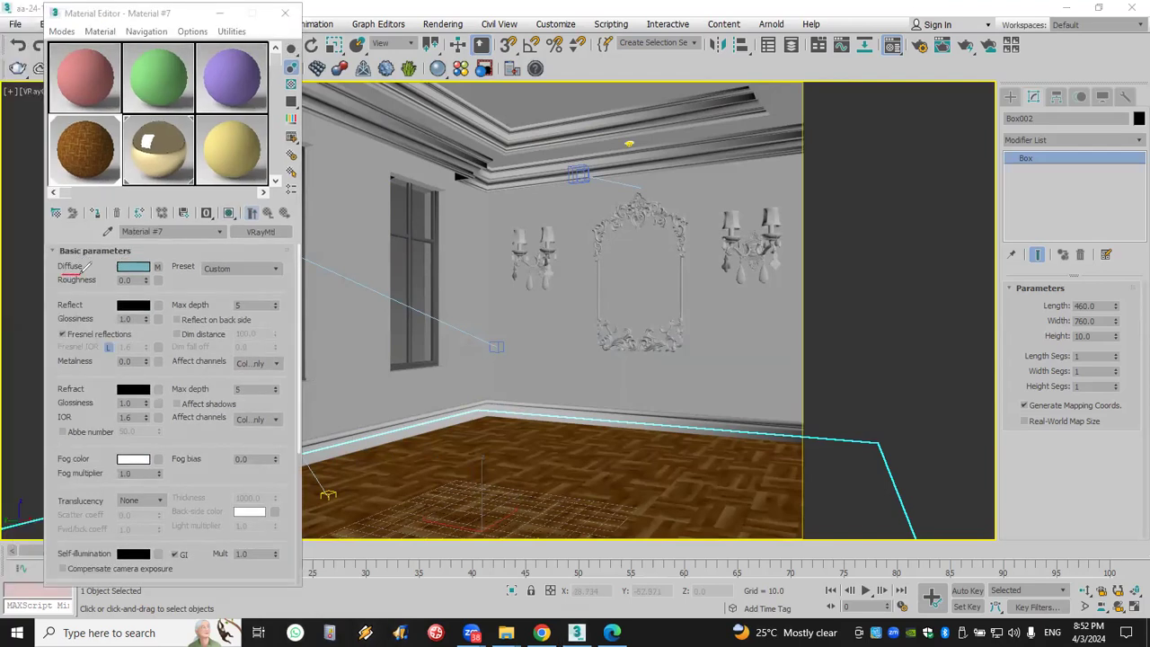
left_click_drag(58, 312, 81, 312)
left_click_drag(57, 395, 84, 395)
mouse_move(83, 262)
left_mouse_down()
mouse_move(104, 317)
mouse_move(93, 422)
left_mouse_up()
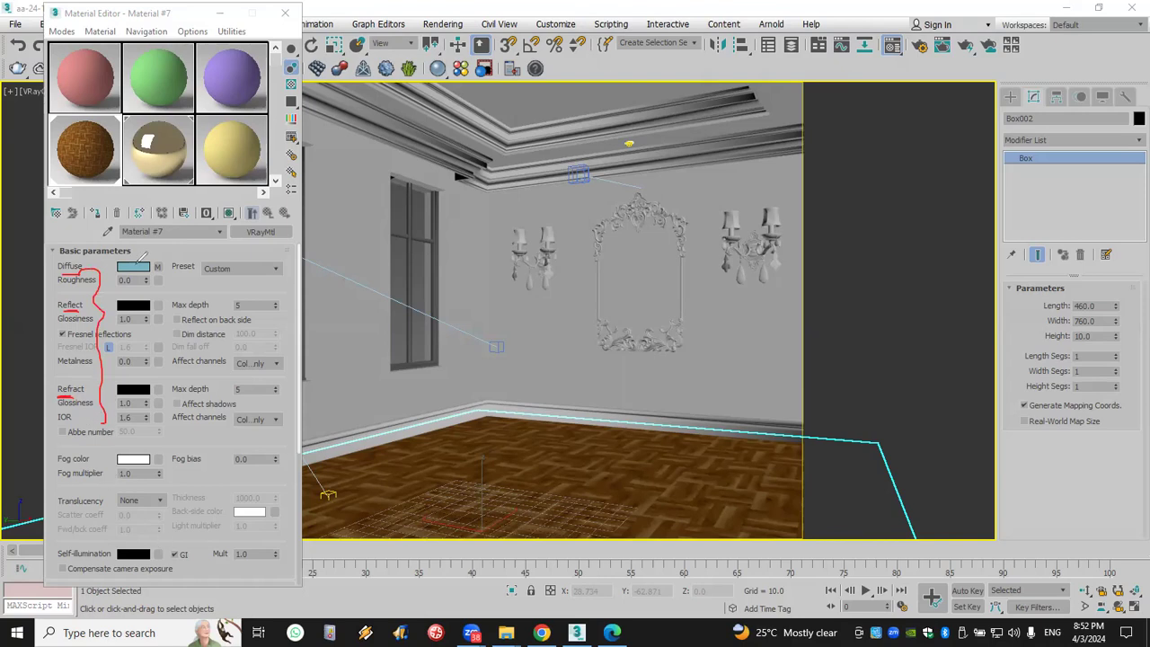
scroll(126, 409, "down", 10)
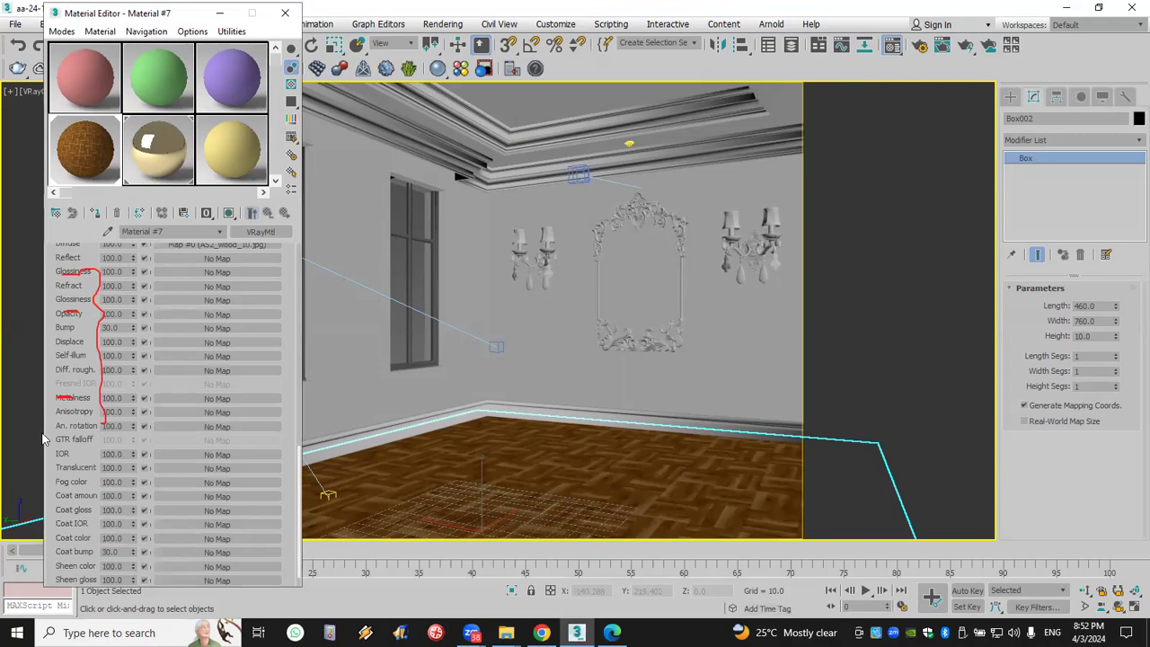
key("Escape")
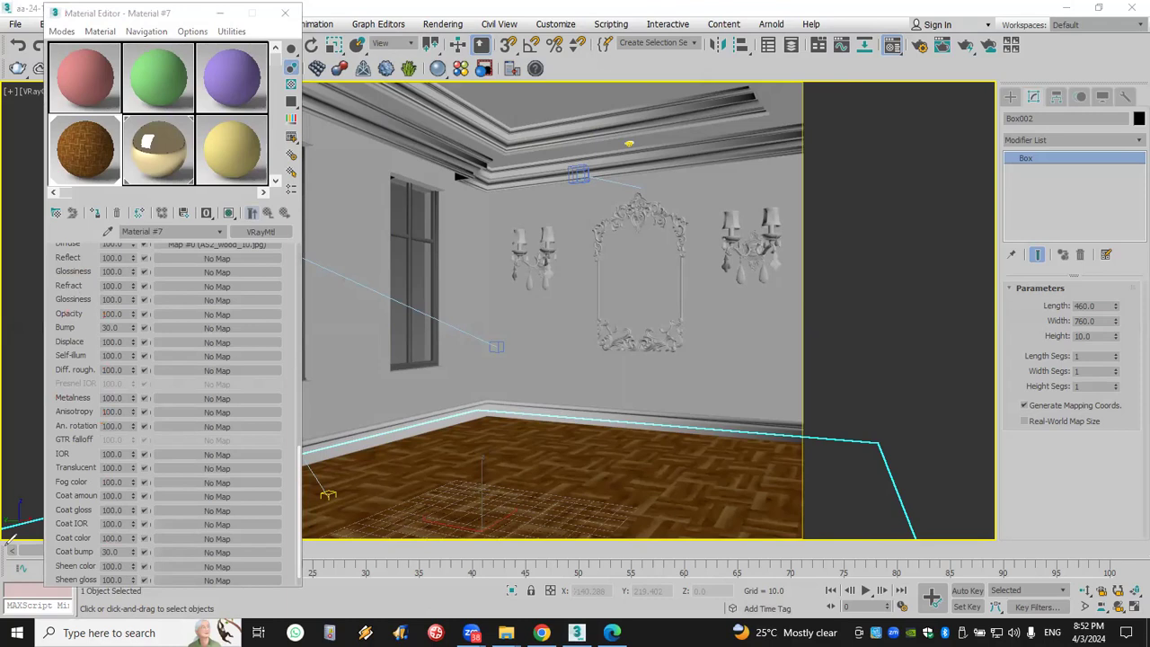
scroll(88, 287, "up", 3)
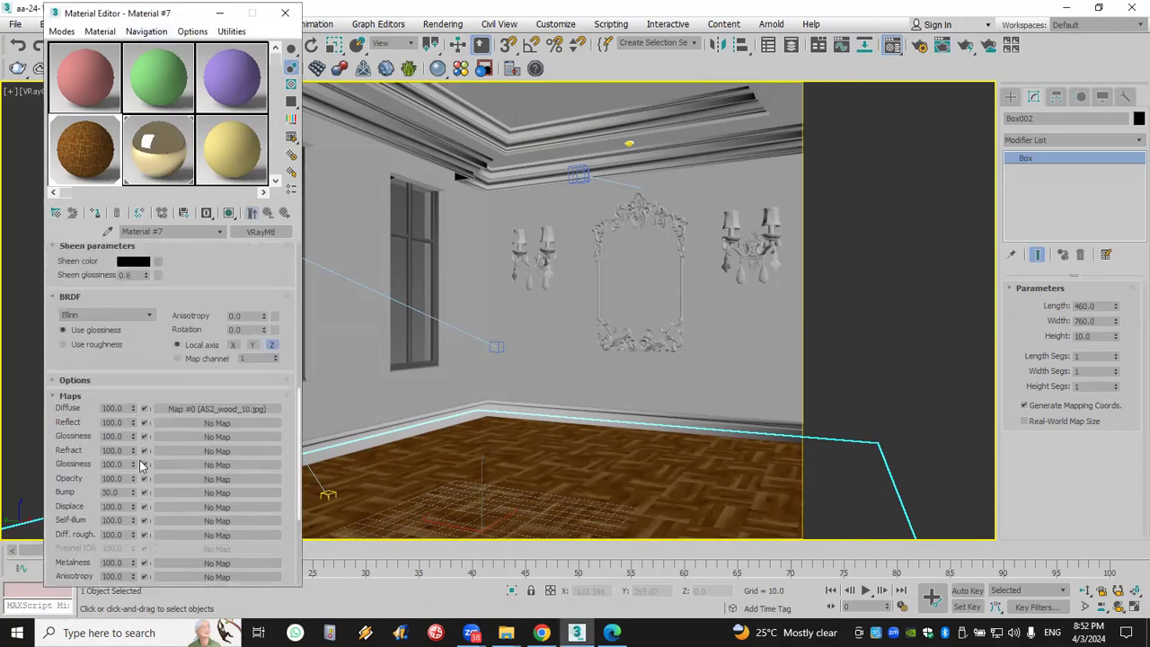
scroll(89, 407, "up", 10)
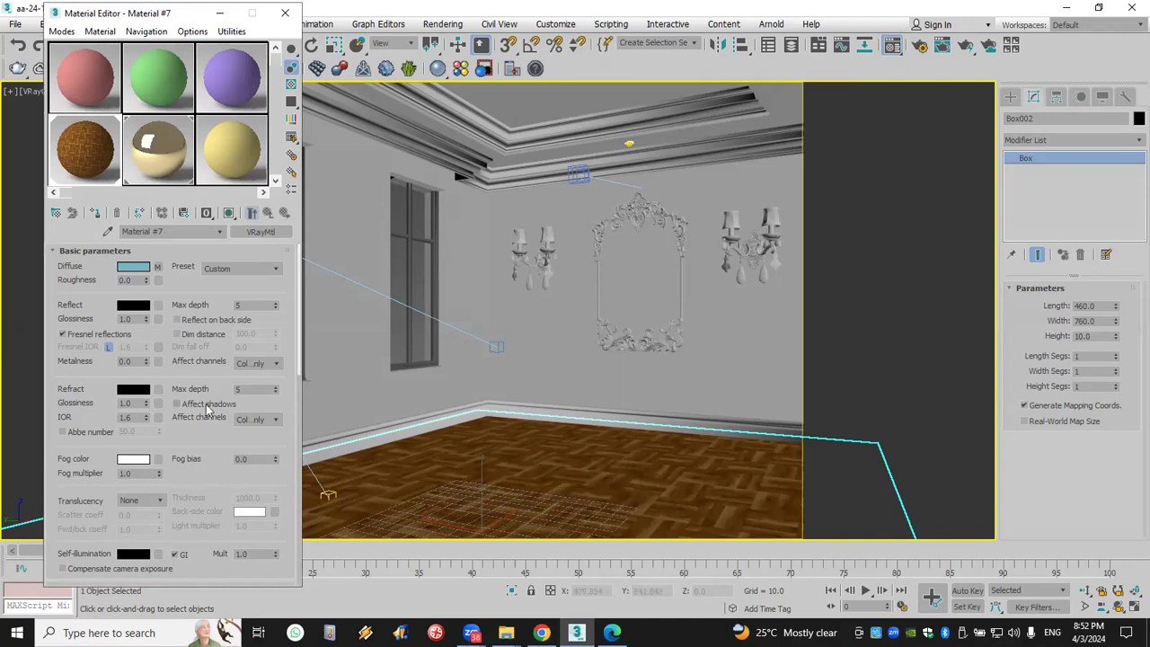
Set the floor material's Reflect colour to pure white, value 255
left_click(131, 307)
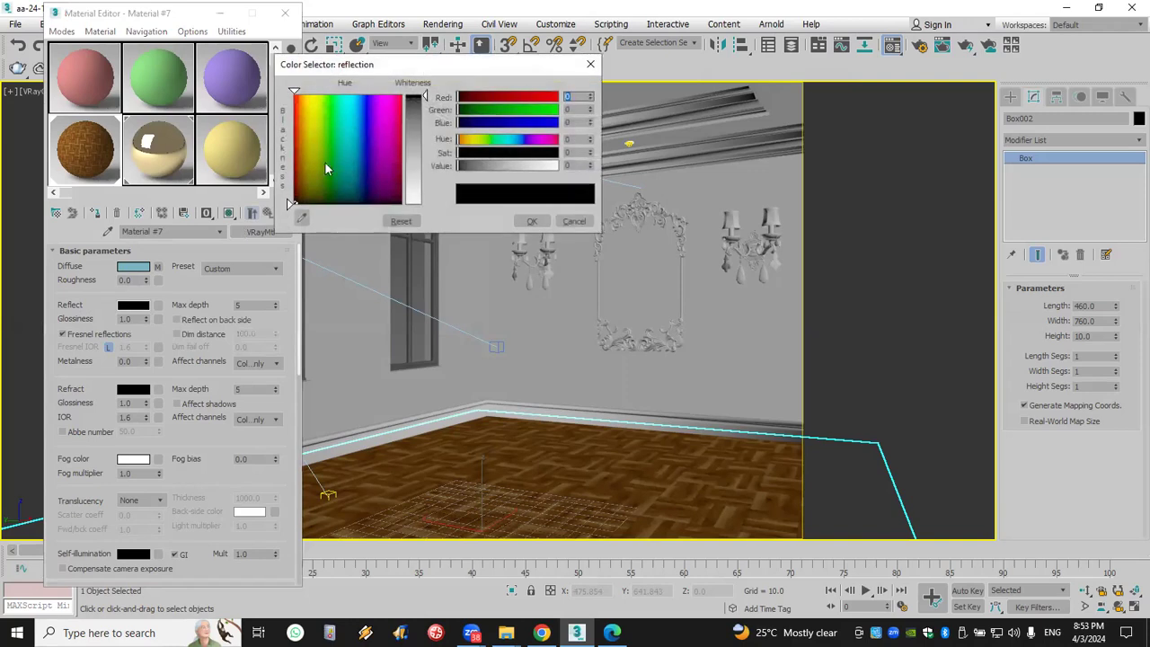
left_click_drag(417, 103, 415, 208)
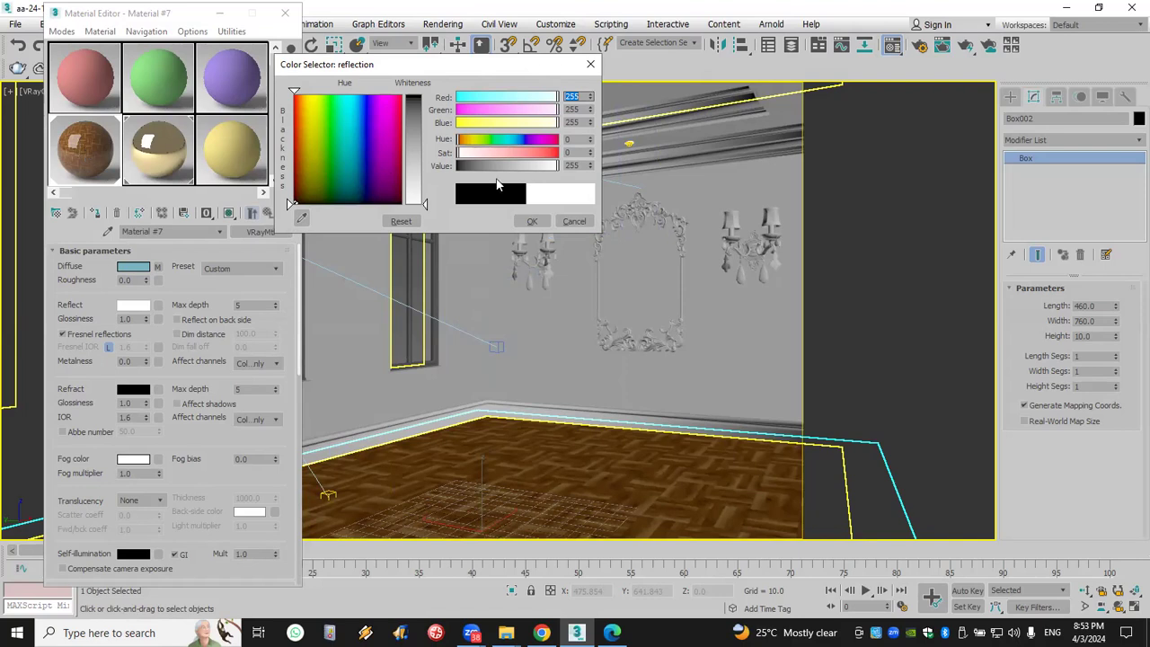
left_click(531, 224)
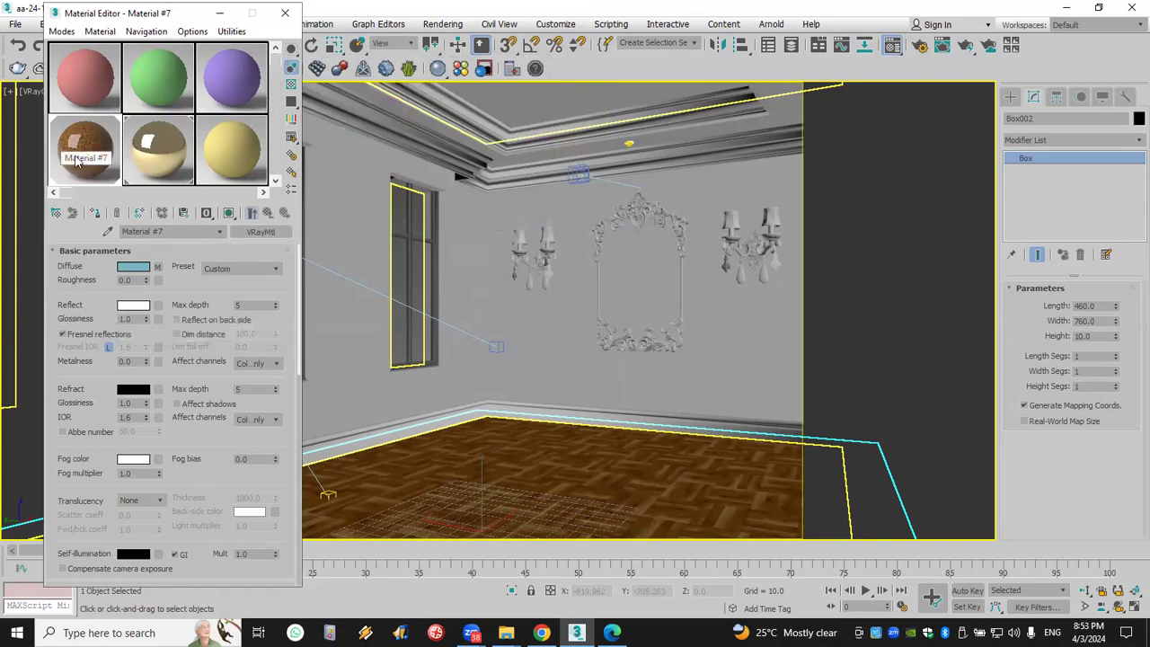
Set the reflection Glossiness to 0.8 and switch Fresnel reflections off and back on to compare the preview
double_click(130, 319)
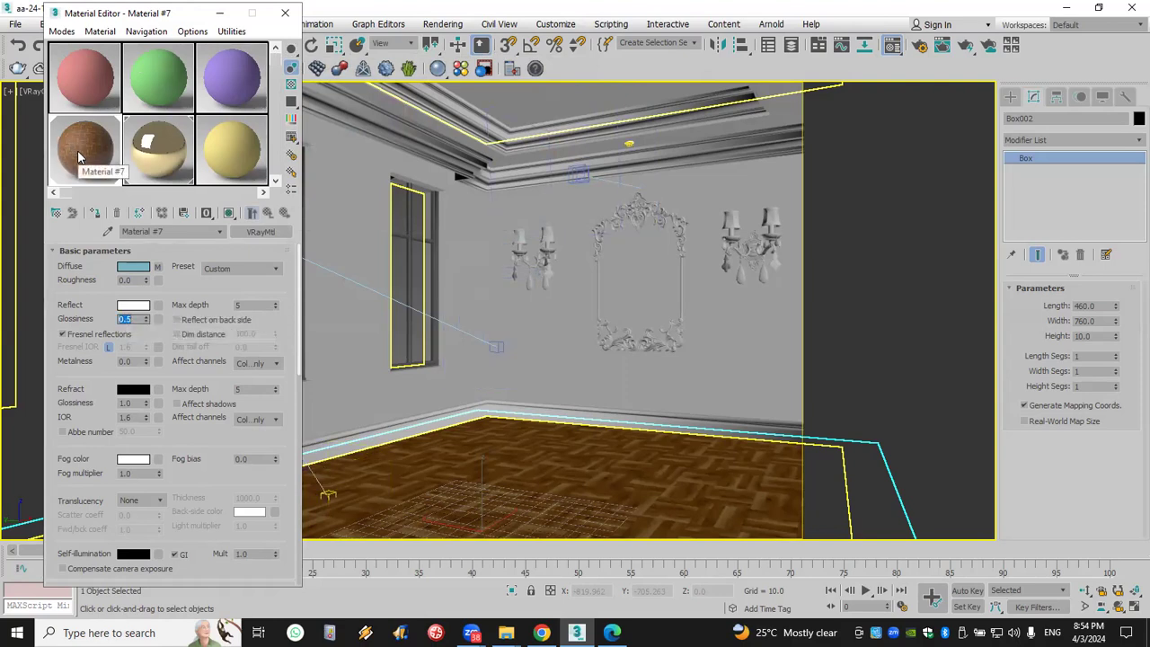
type("0.8")
key("Return")
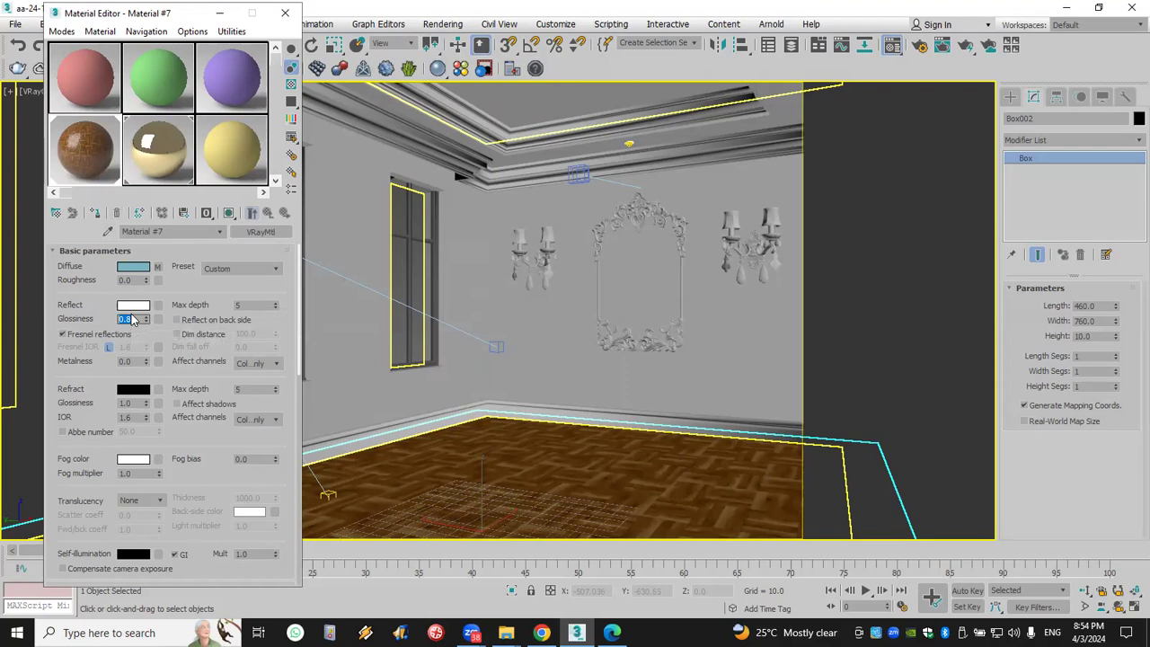
left_click(82, 336)
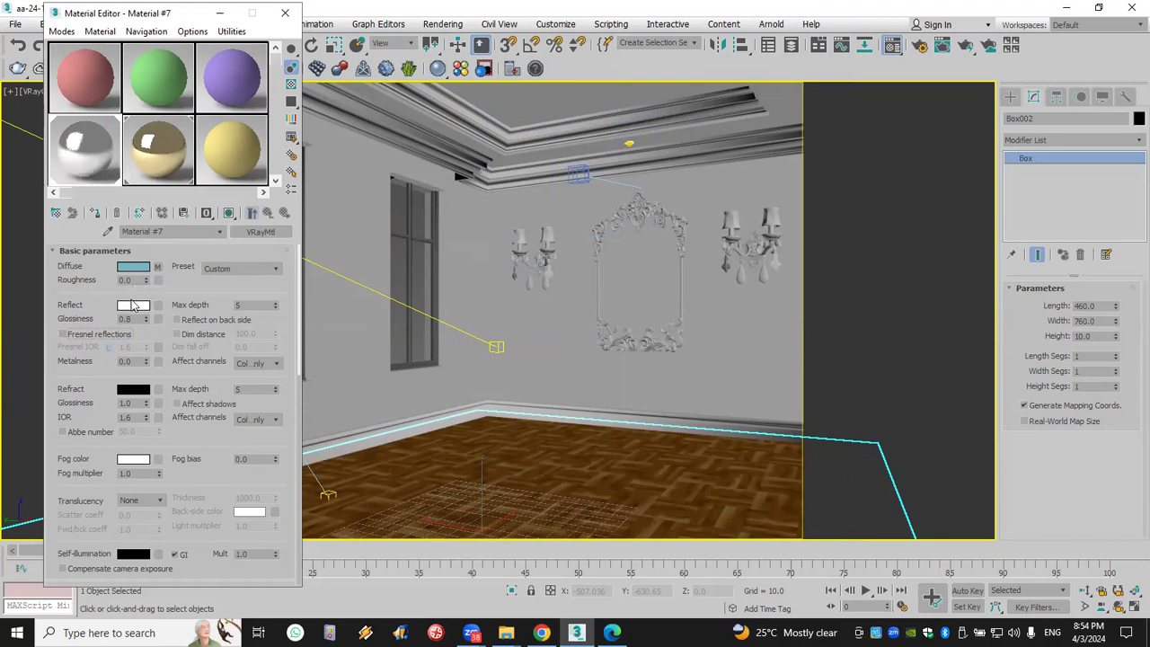
left_click(86, 340)
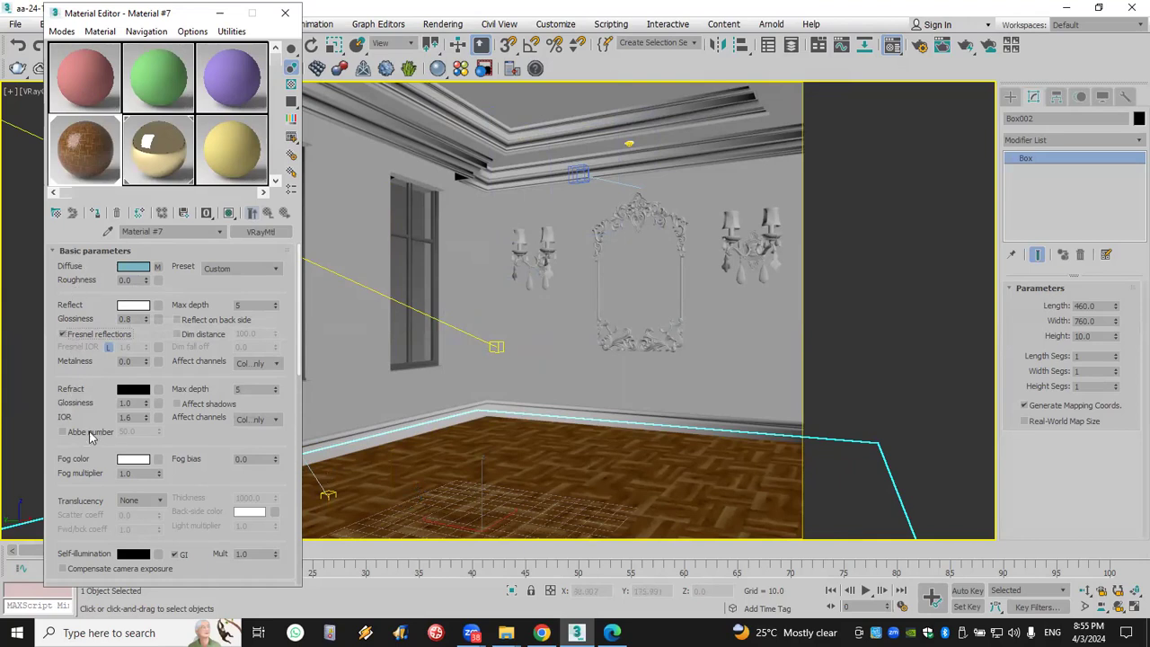
Unhide all objects in the room scene
right_click(486, 390)
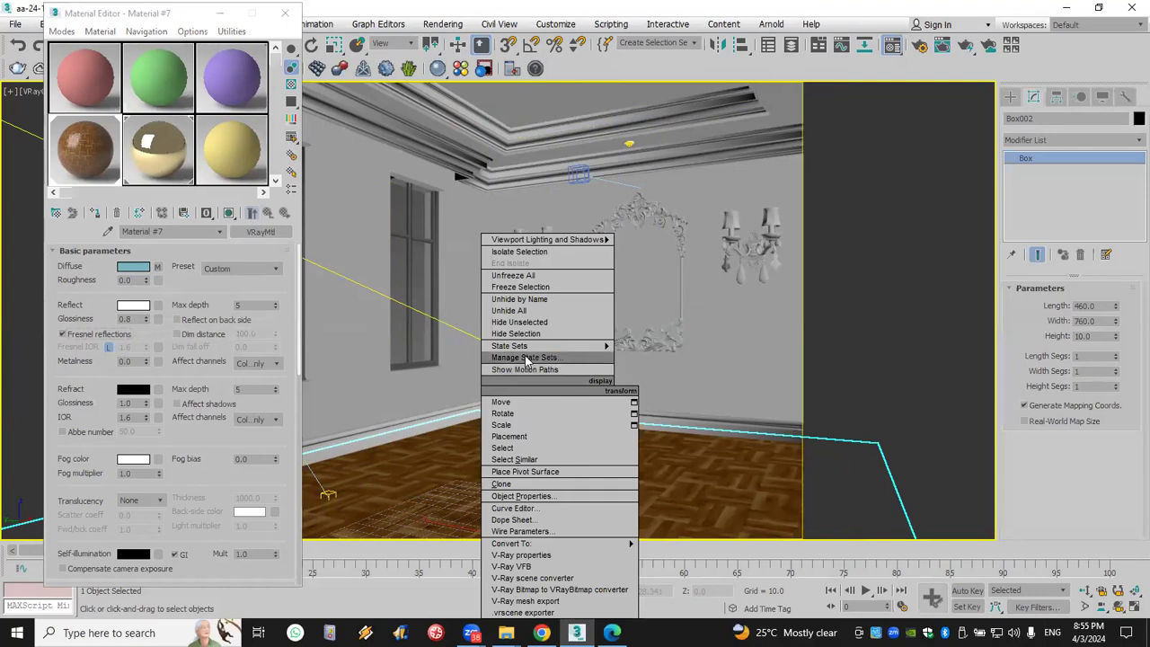
left_click(532, 312)
left_click(591, 364)
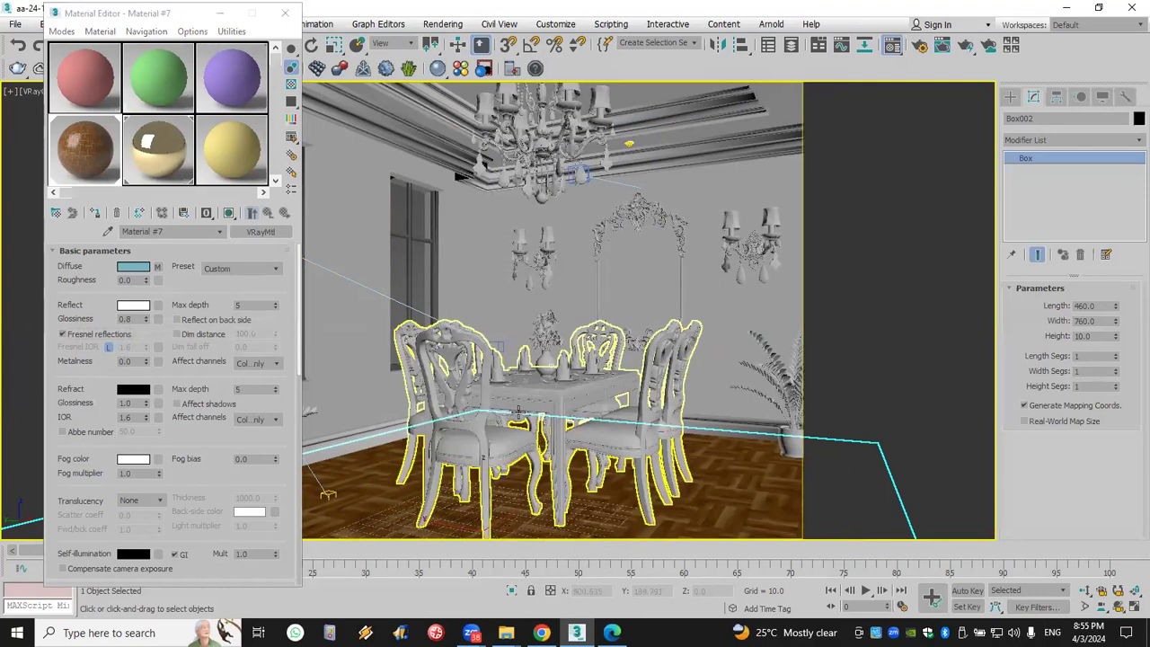
Truck and orbit the VRayCam001 camera slightly to reframe the dining set and wood floor
left_click(1102, 607)
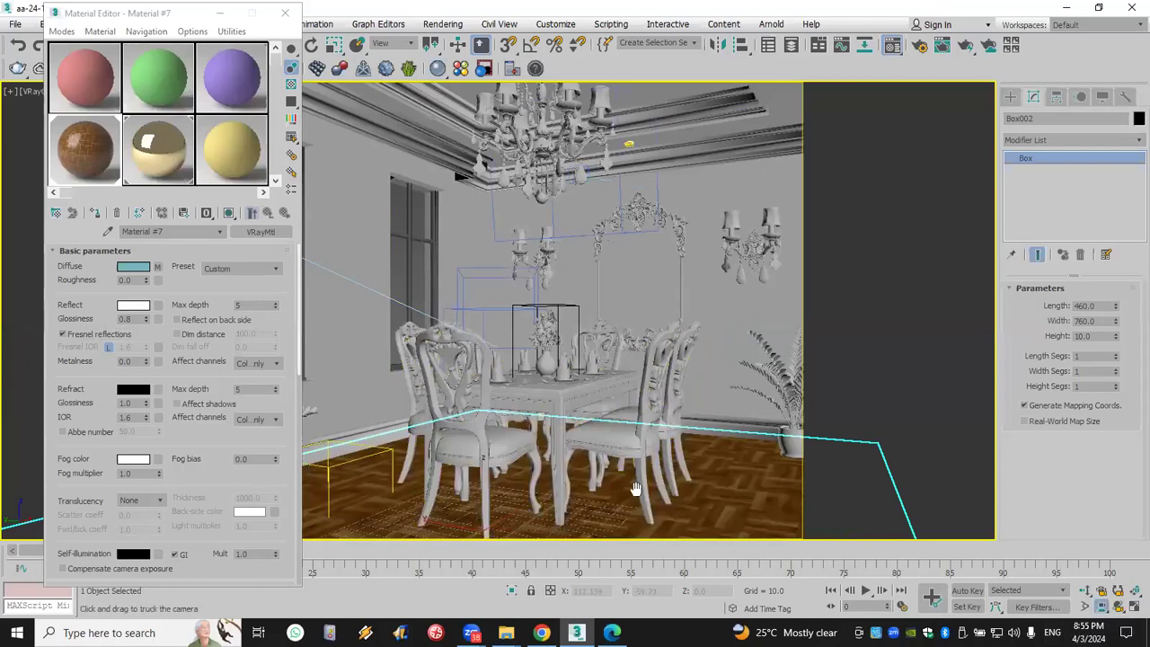
left_click_drag(580, 479, 578, 460)
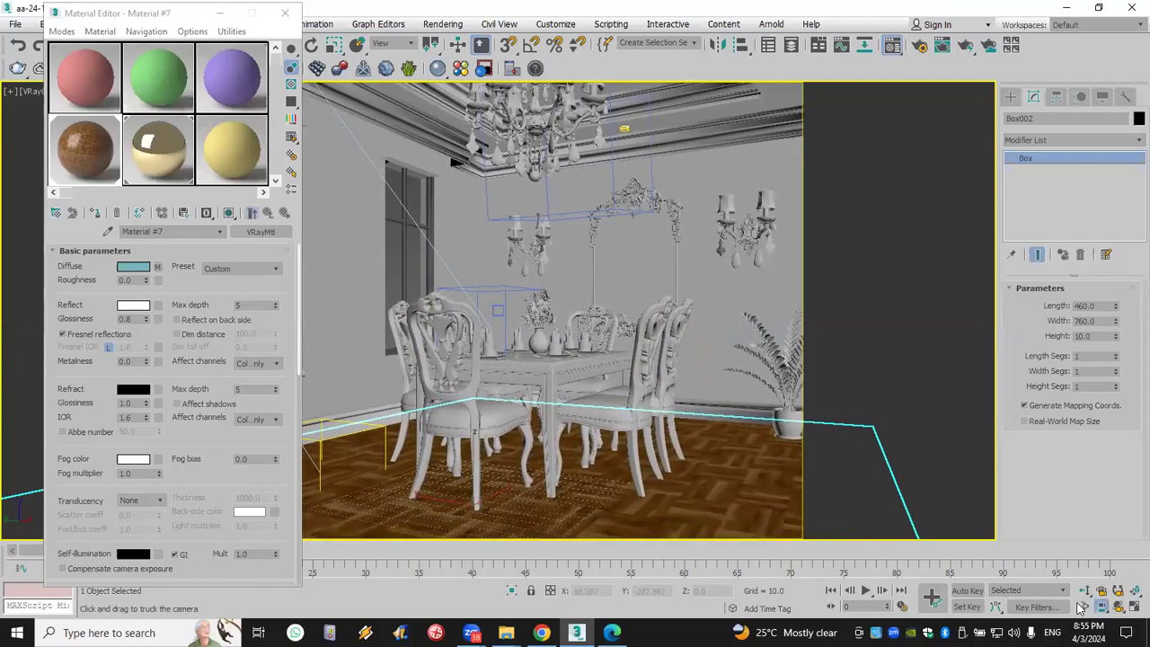
left_click(1118, 609)
left_click_drag(512, 331, 541, 323)
left_click(1102, 608)
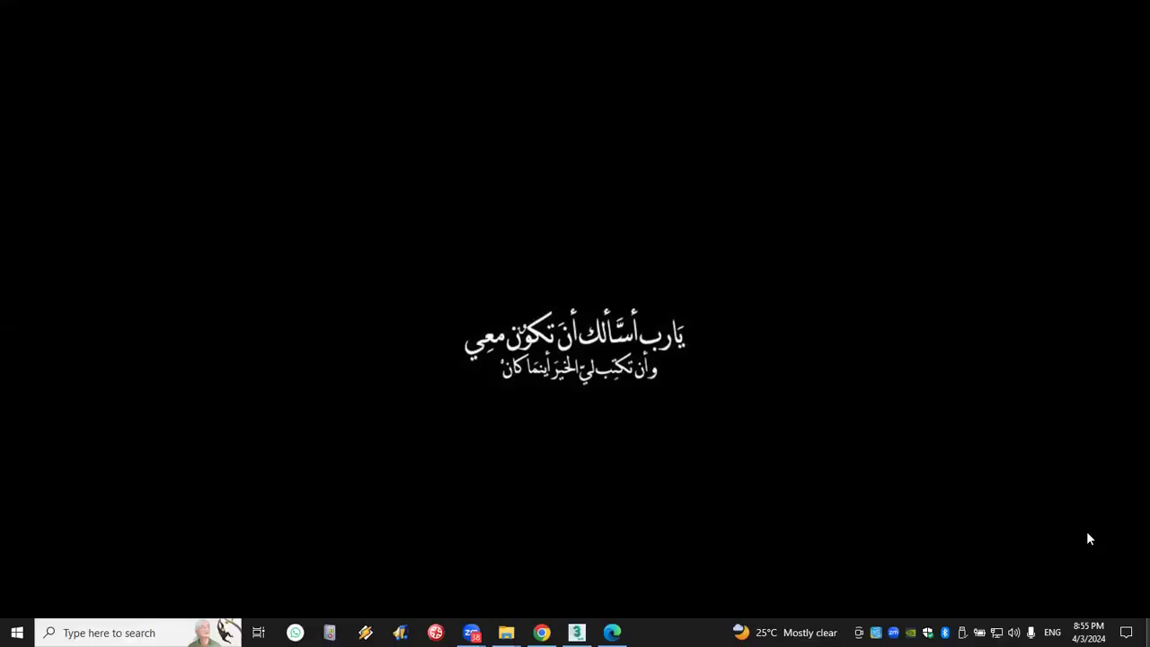
double_click(1122, 27)
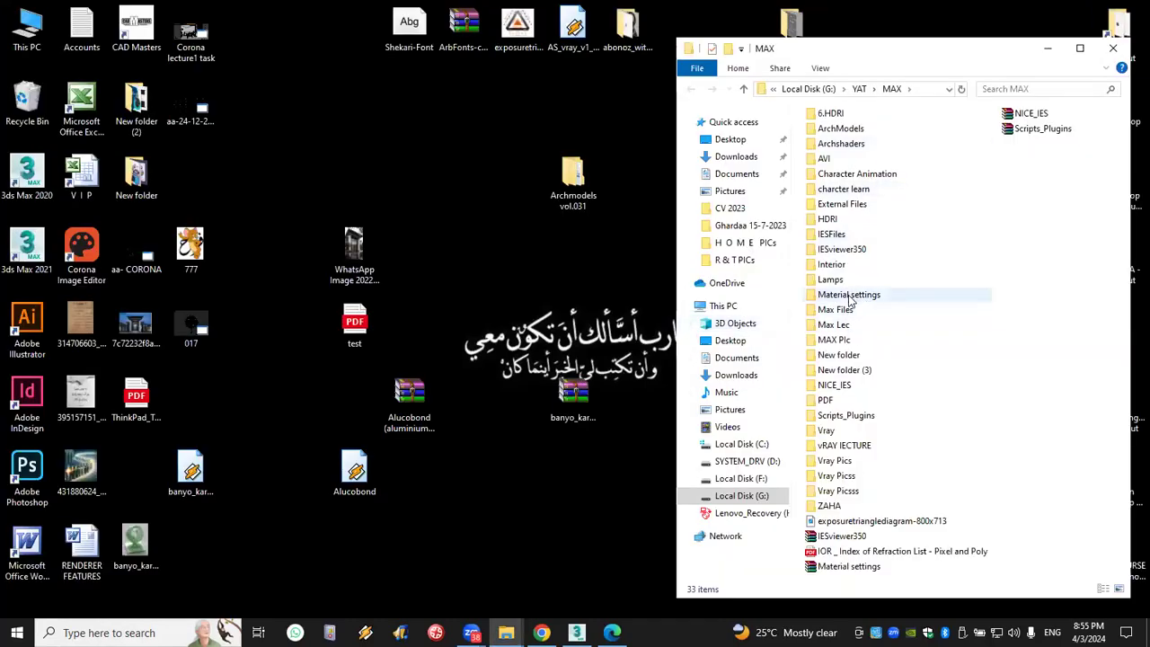
left_click(855, 300)
double_click(849, 297)
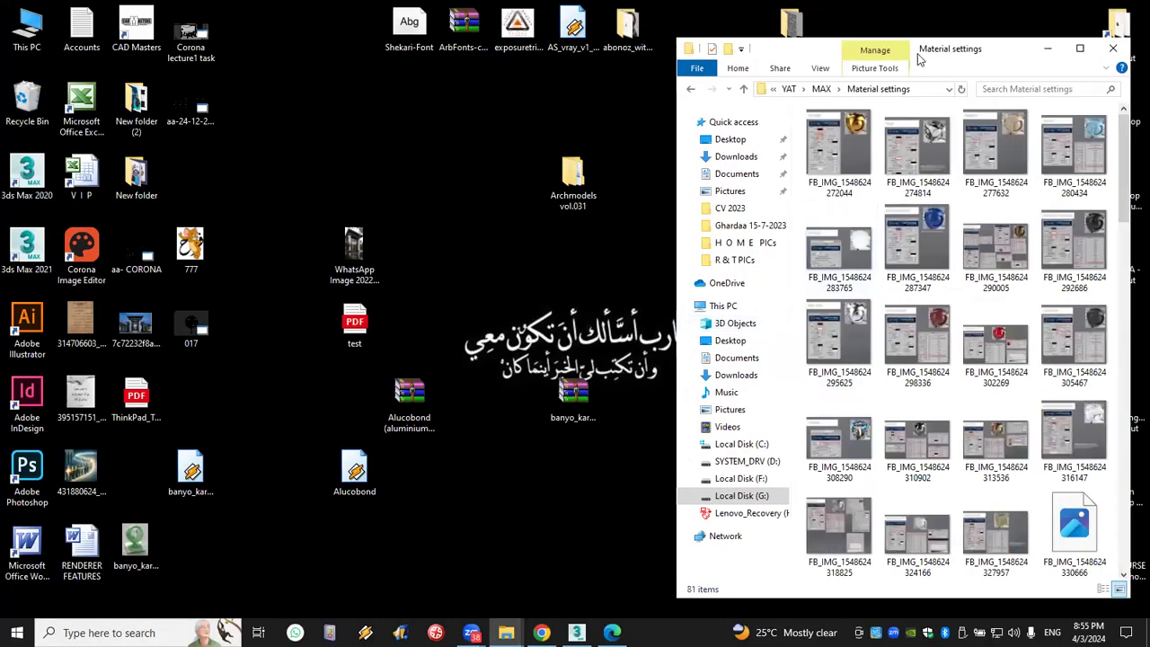
double_click(1014, 50)
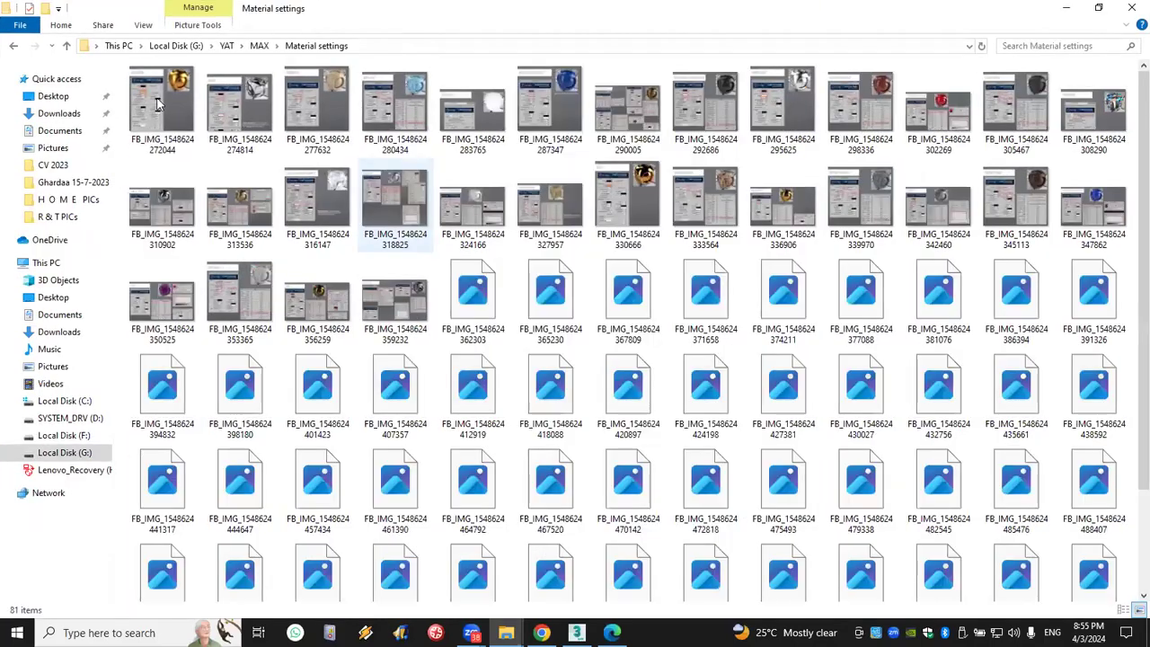
left_click(159, 101)
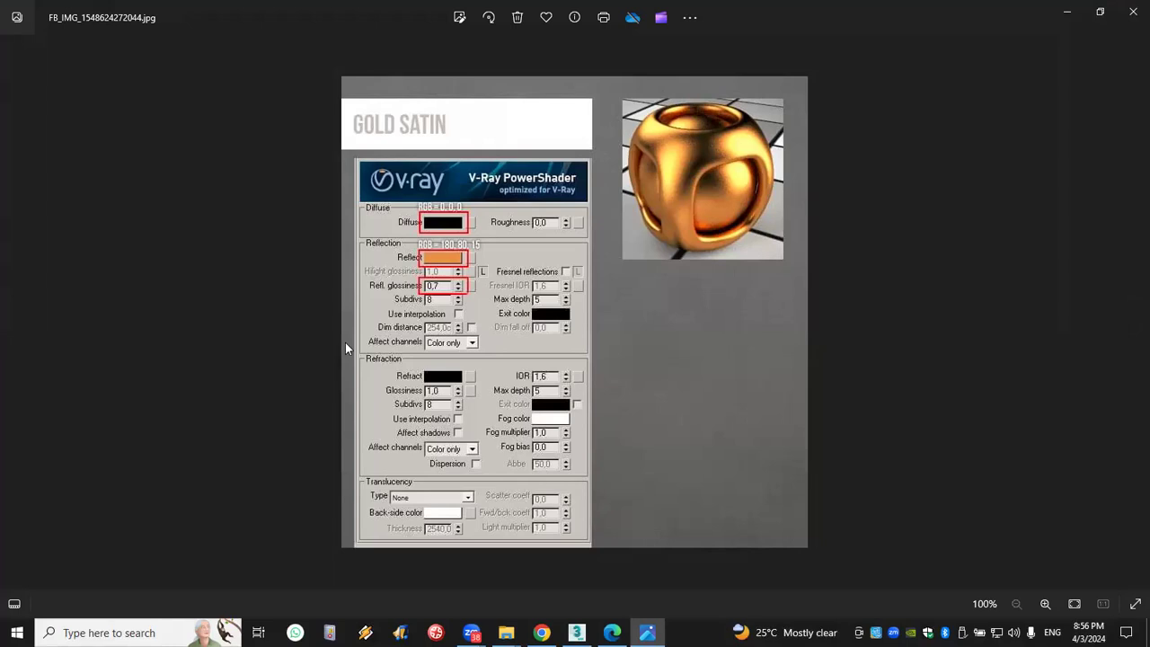
Examine the diffuse, reflection and glossiness settings of the gold satin reference up close, and close the image
scroll(345, 342, "up", 2)
left_click_drag(526, 362, 524, 403)
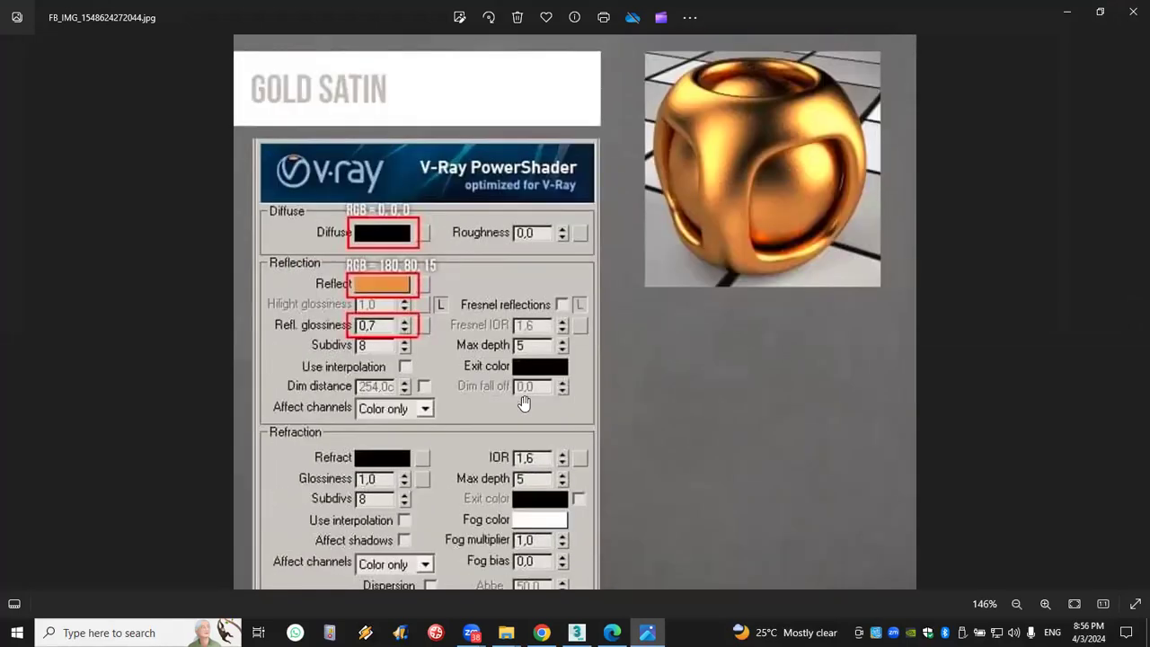
left_click_drag(497, 430, 373, 349)
scroll(373, 349, "up", 2)
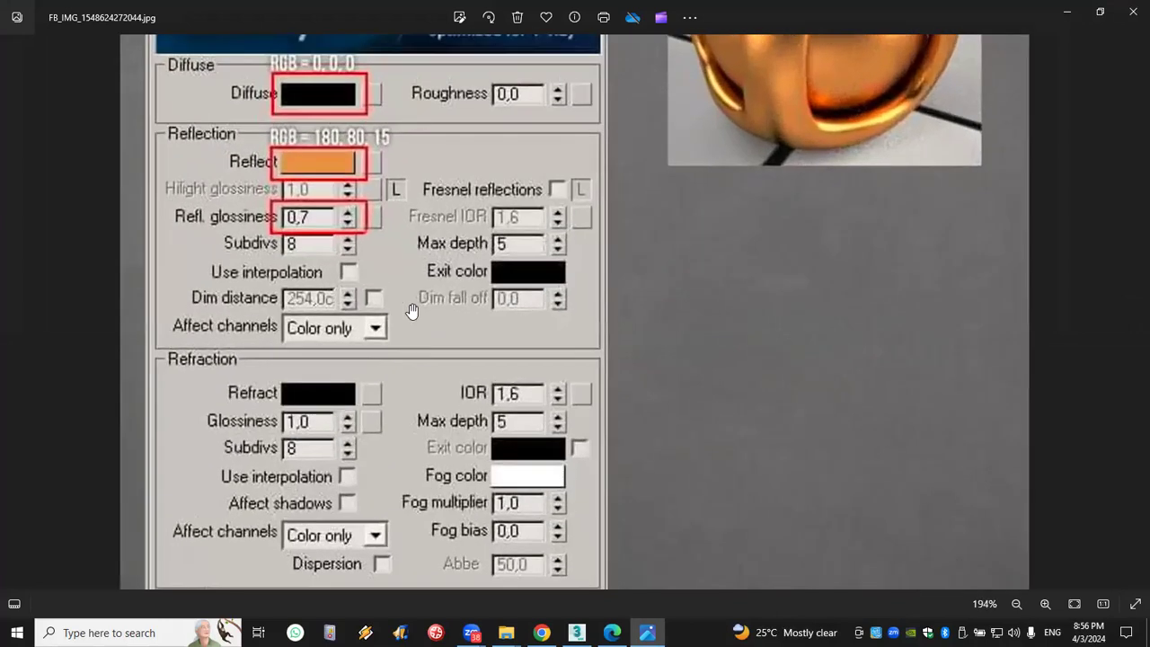
left_click_drag(416, 287, 410, 368)
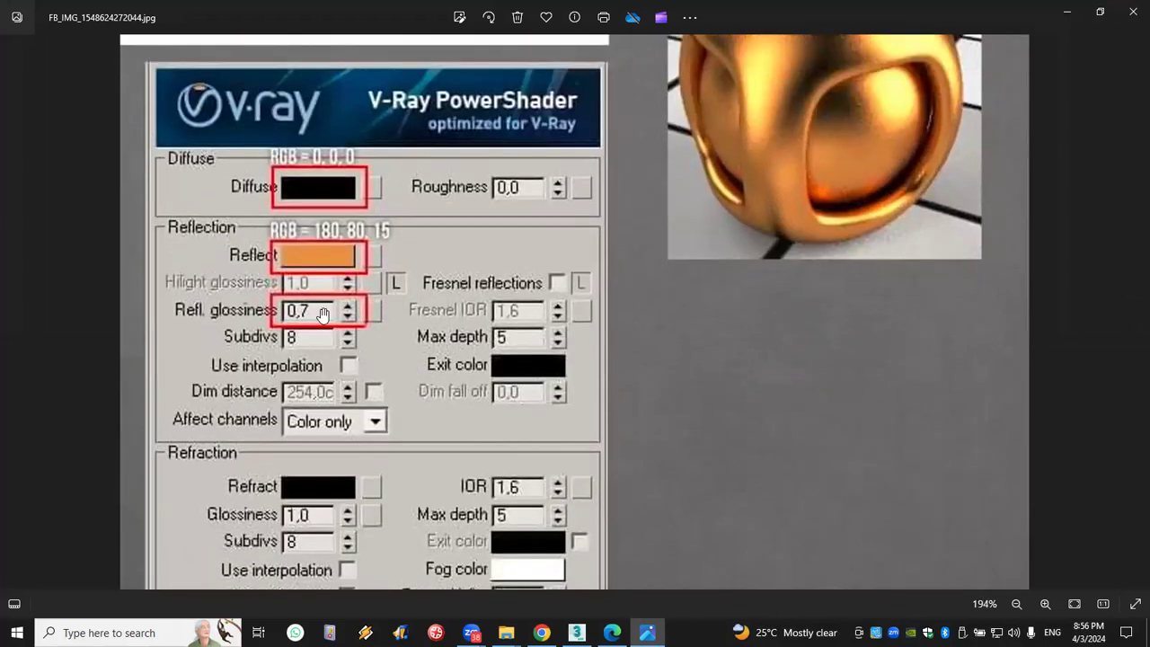
left_click_drag(477, 334, 469, 432)
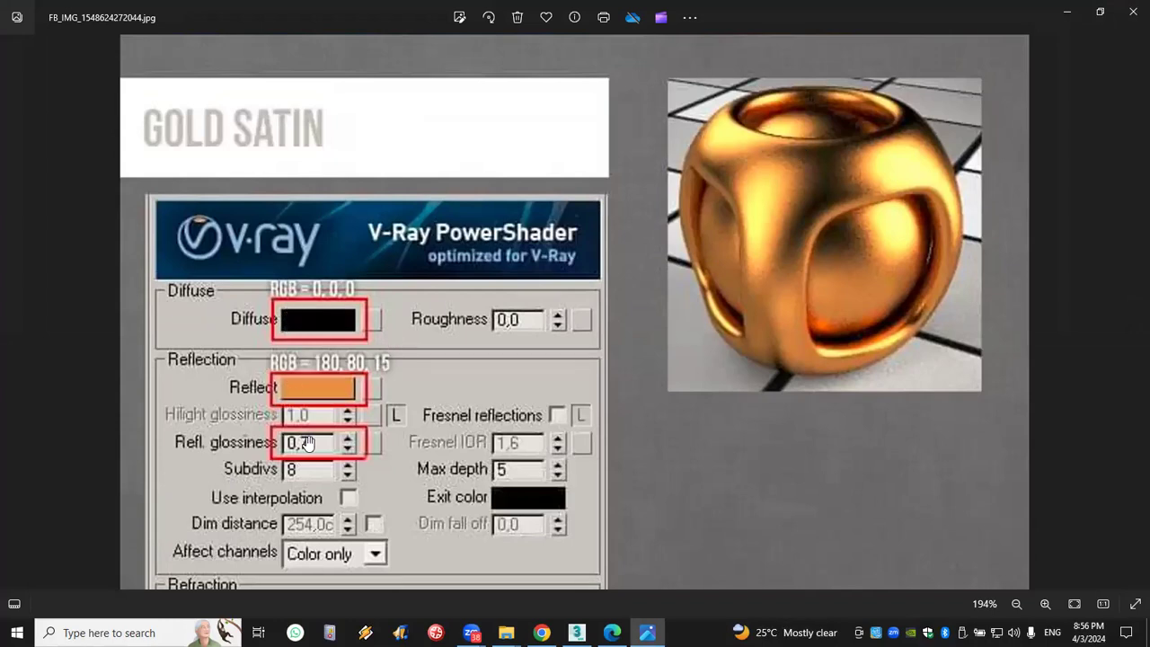
left_click(1133, 12)
Look over the reference thumbnails in the Material settings folder, reopen the folder once from MAX, and close it
scroll(683, 334, "down", 2)
scroll(676, 334, "up", 2)
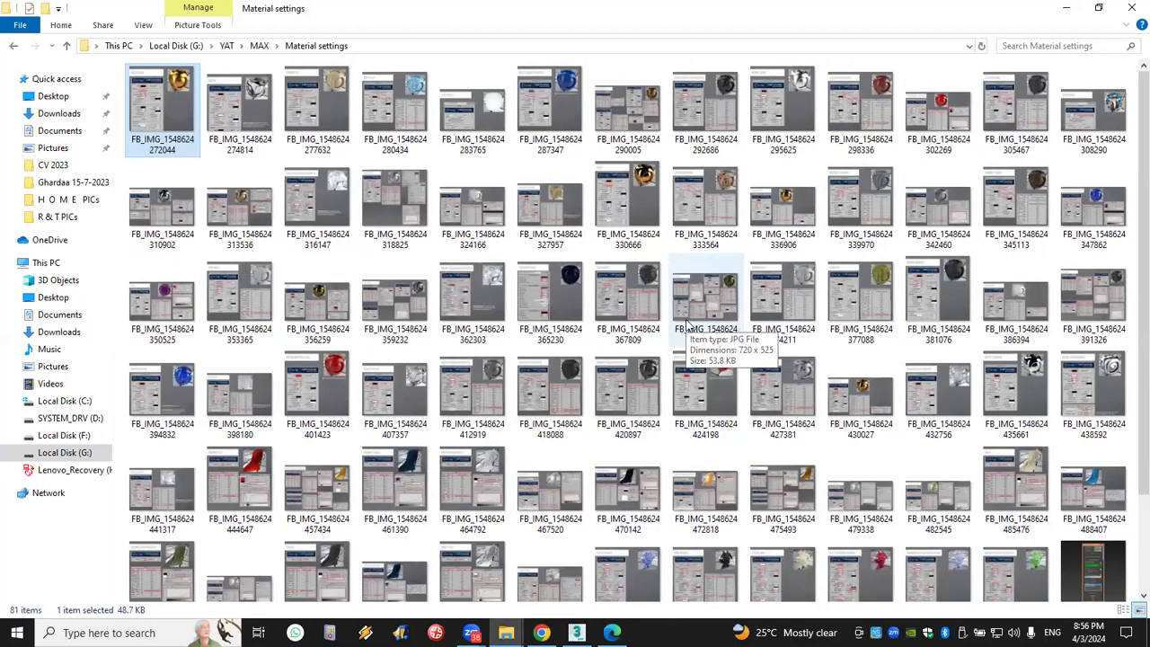
left_click(1130, 8)
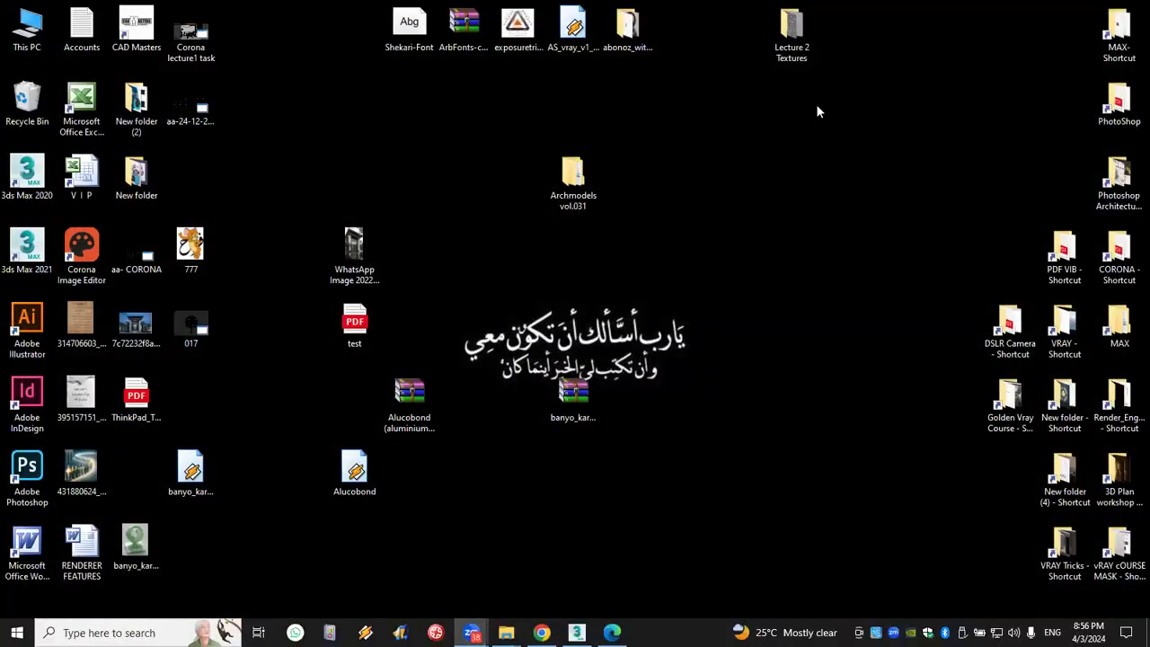
double_click(1121, 27)
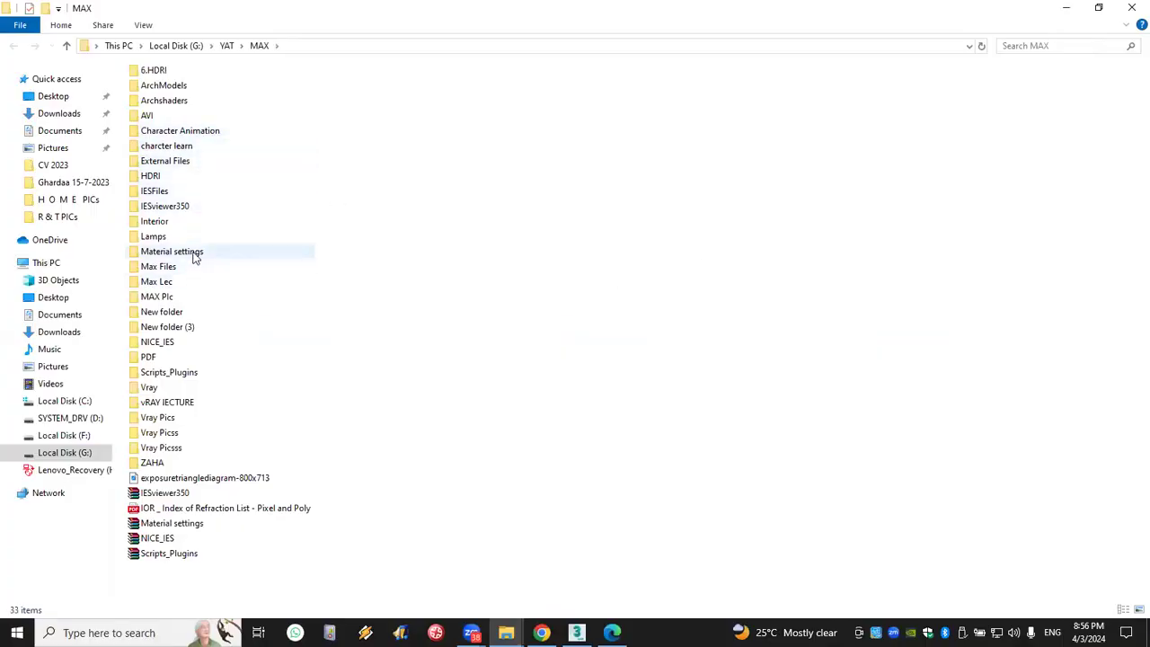
double_click(195, 255)
left_click(1131, 7)
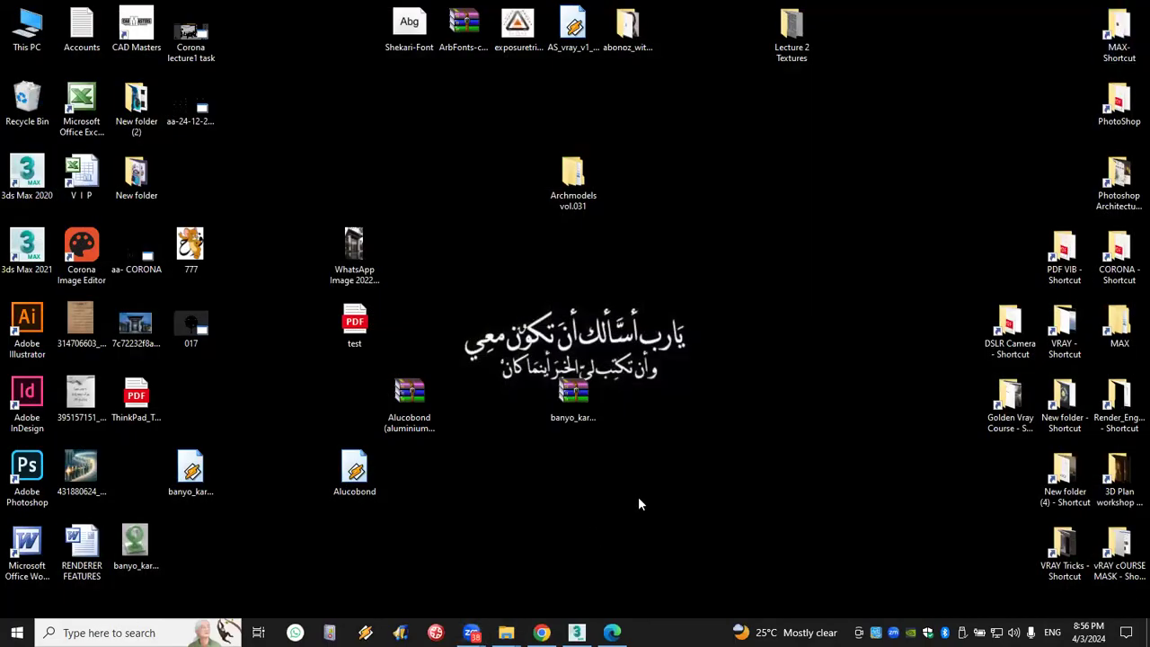
Switch back to 3ds Max and set the wood floor material's reflection Glossiness to 0.65
key("alt+Tab")
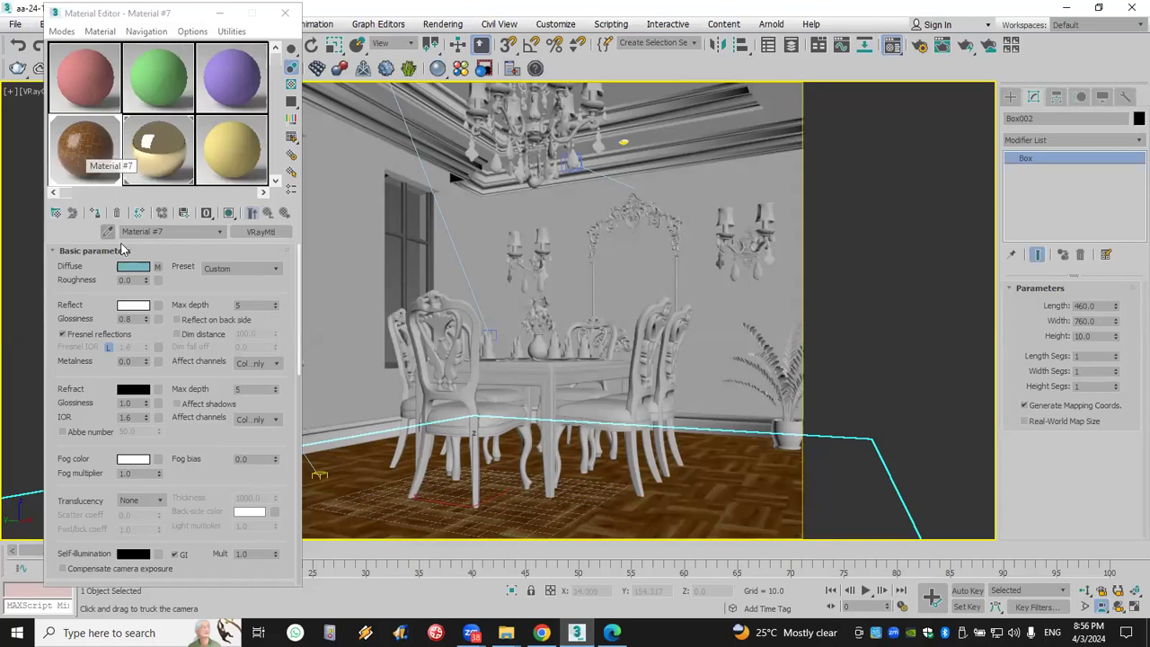
double_click(130, 319)
key("BackSpace")
type("0.65")
key("Return")
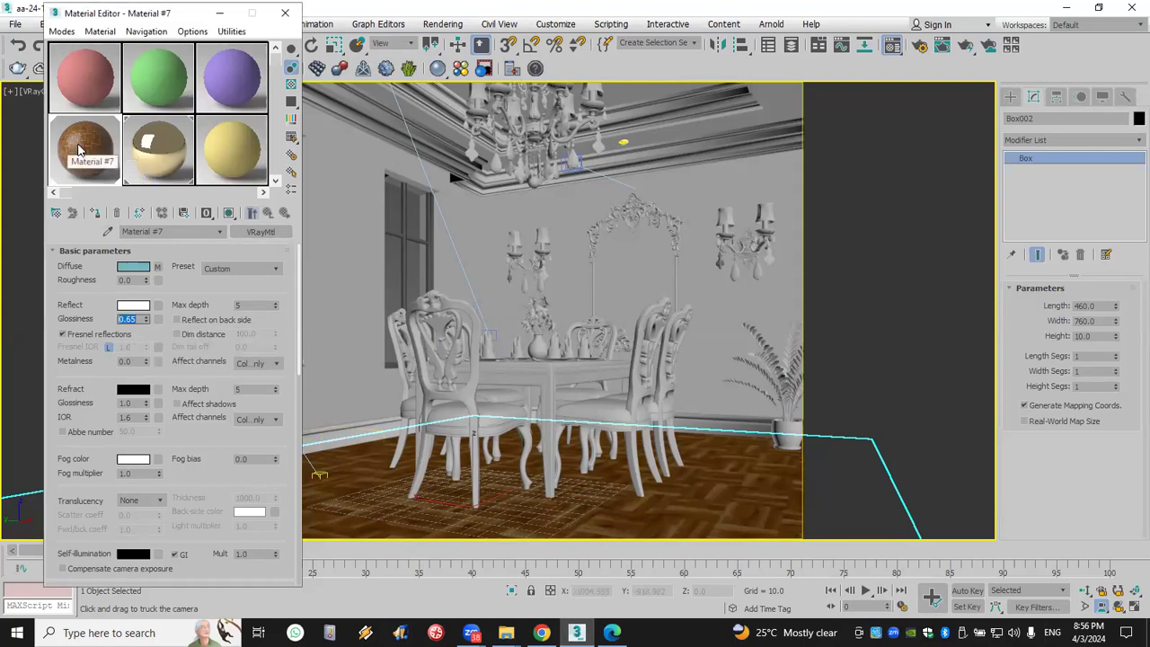
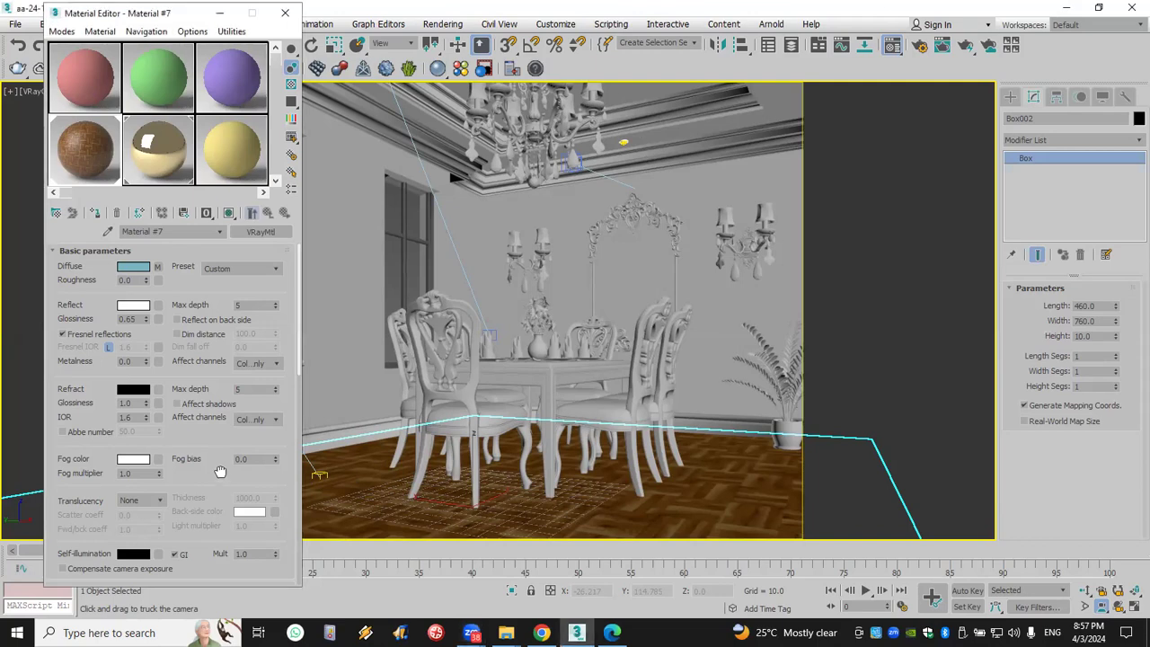
scroll(216, 474, "down", 10)
scroll(270, 512, "up", 10)
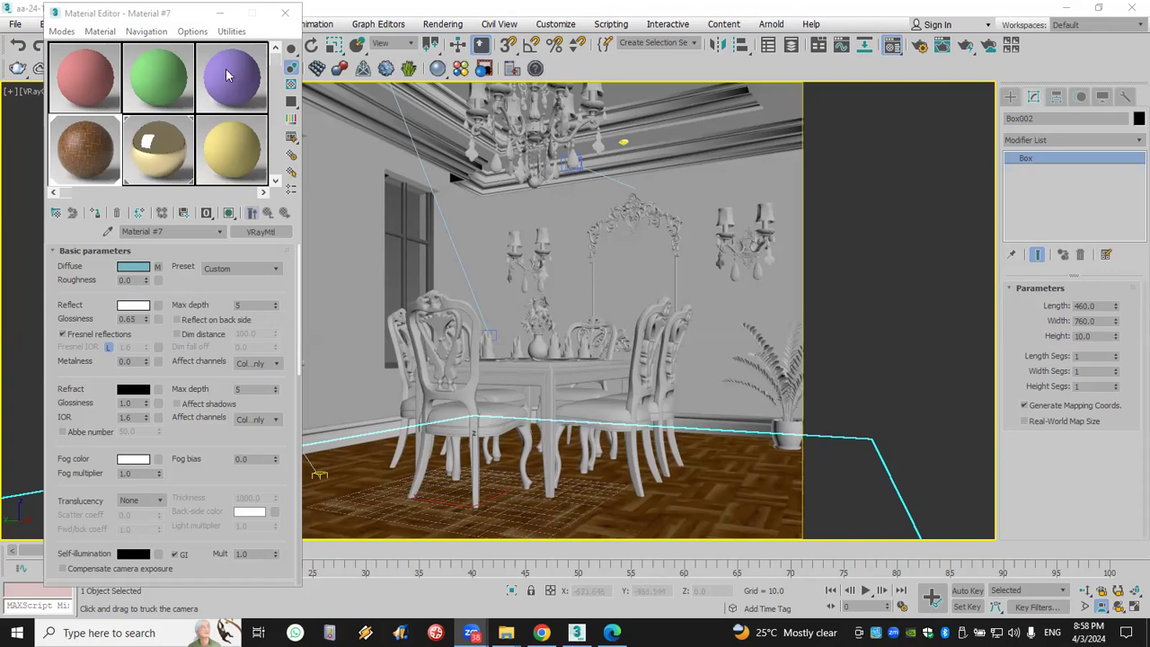
left_click(285, 12)
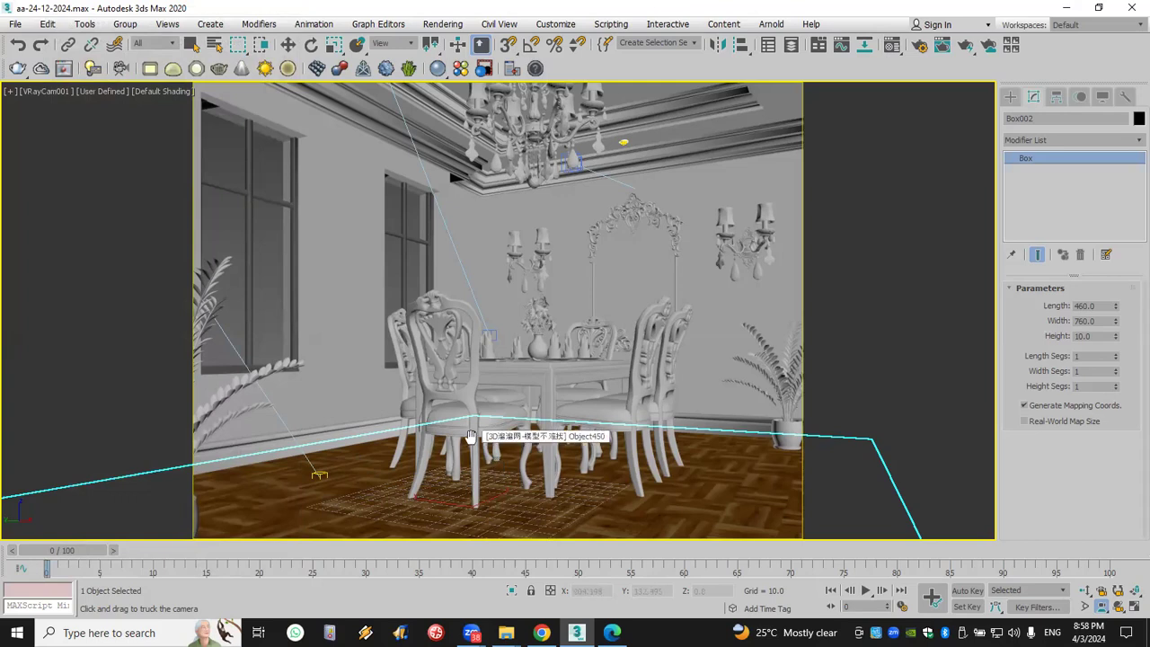
left_click(895, 47)
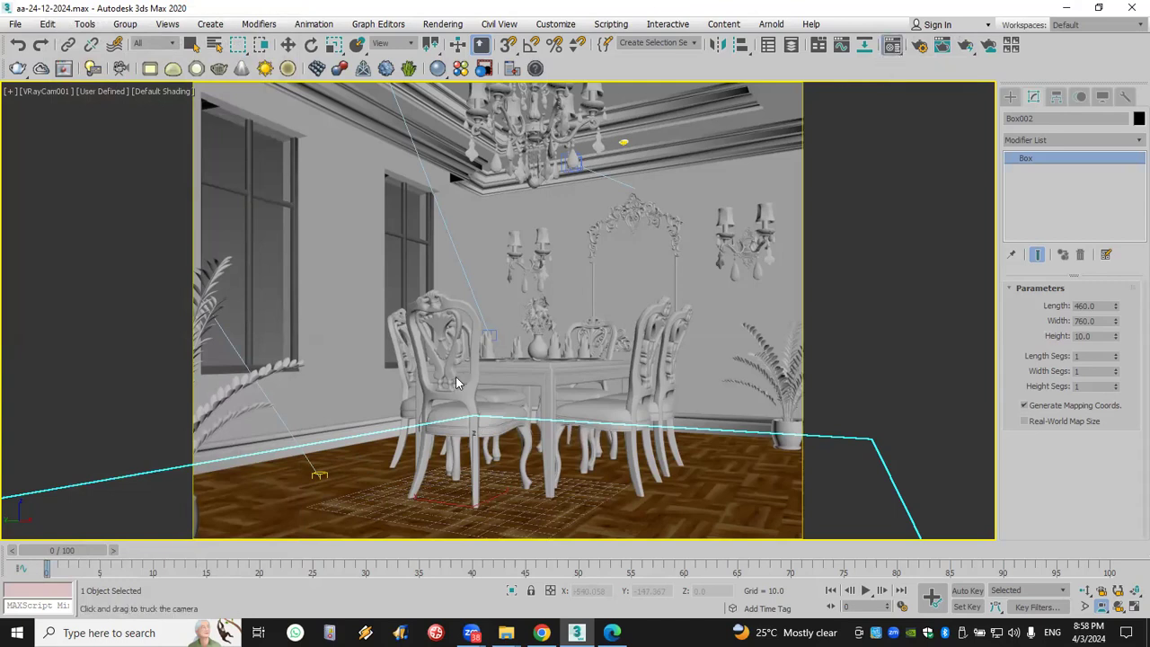
key("m")
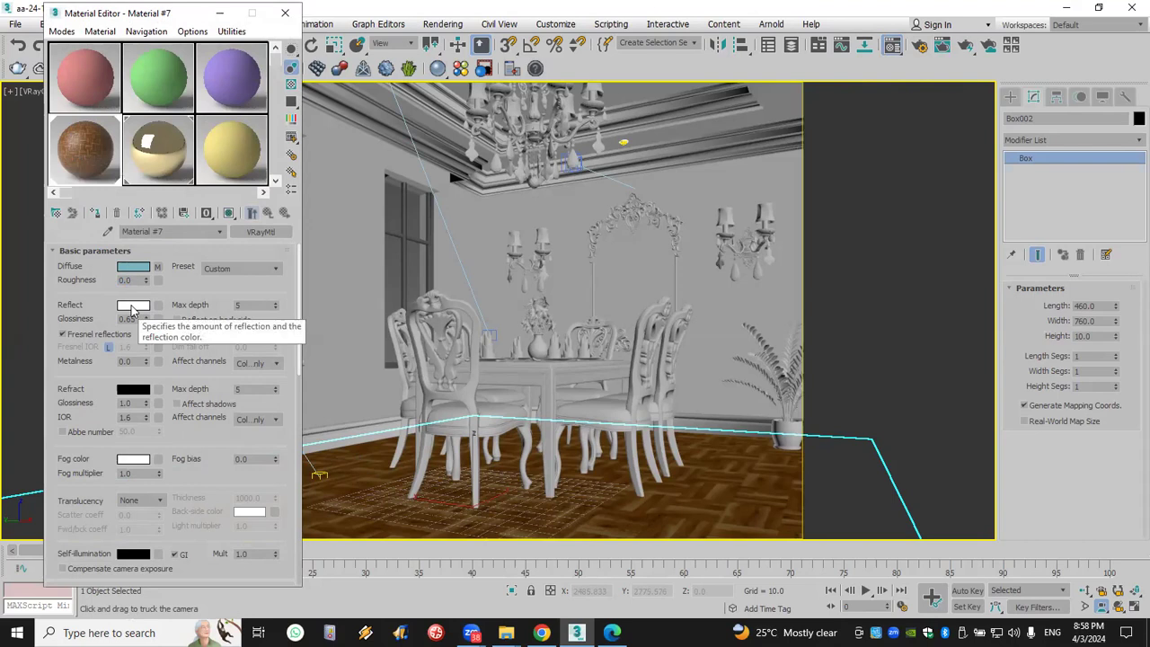
Open AS2_wood_10_reflect.jpg from the Lecture 2 Textures folder and examine its light and dark planks up close
left_click(506, 633)
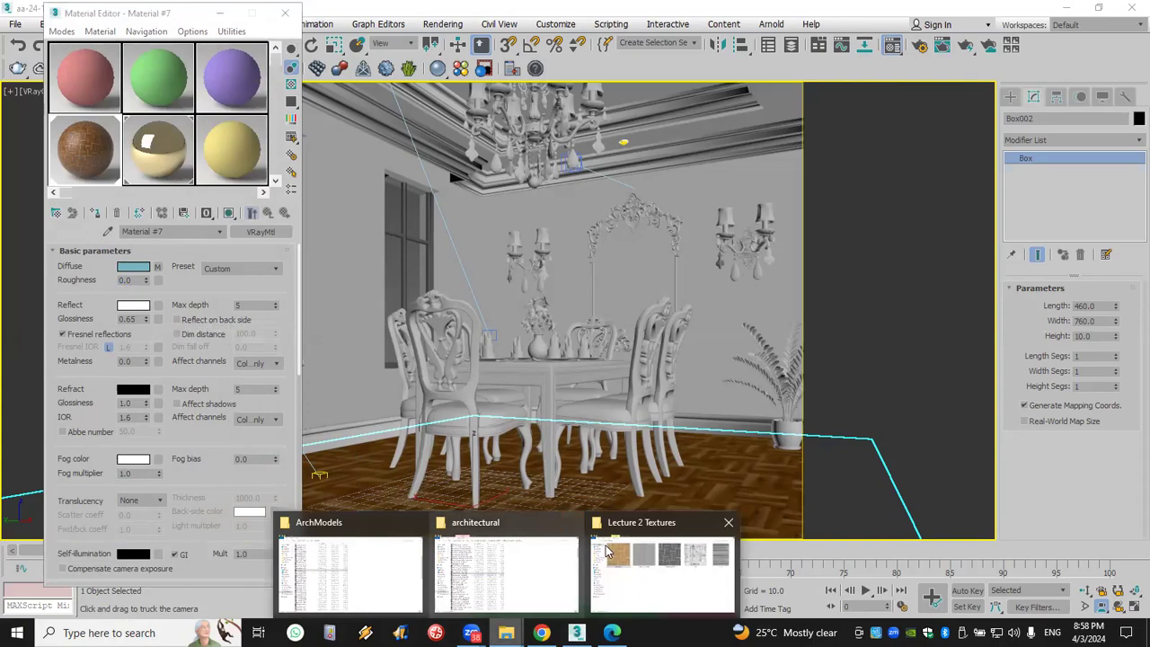
left_click(666, 568)
double_click(614, 180)
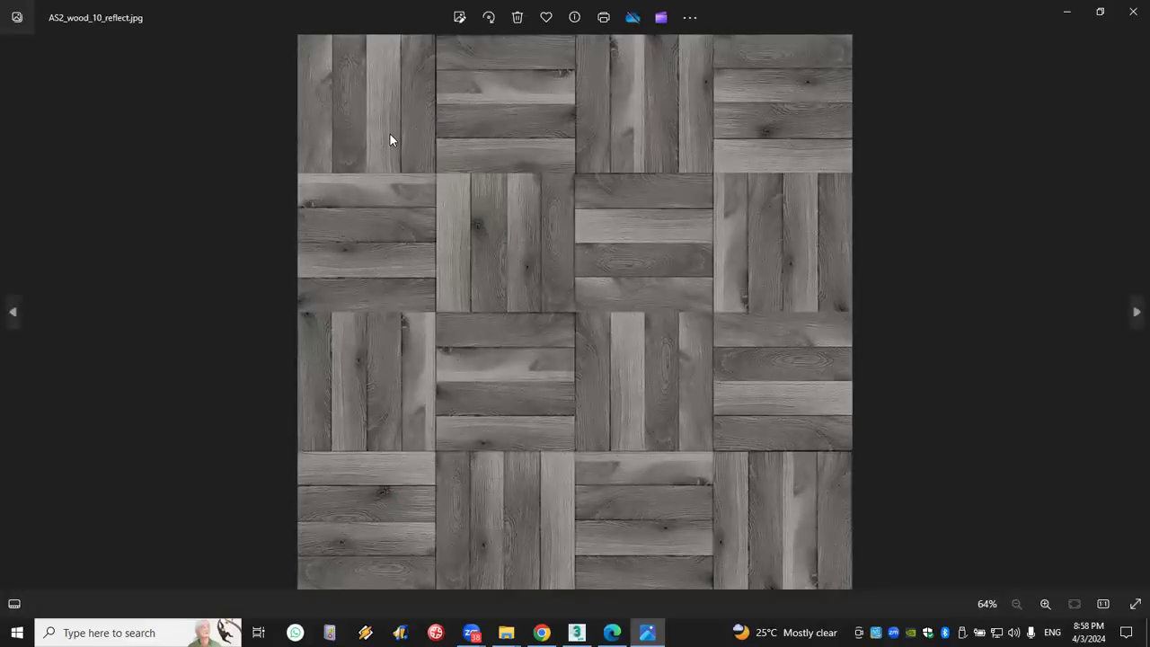
scroll(386, 130, "up", 3)
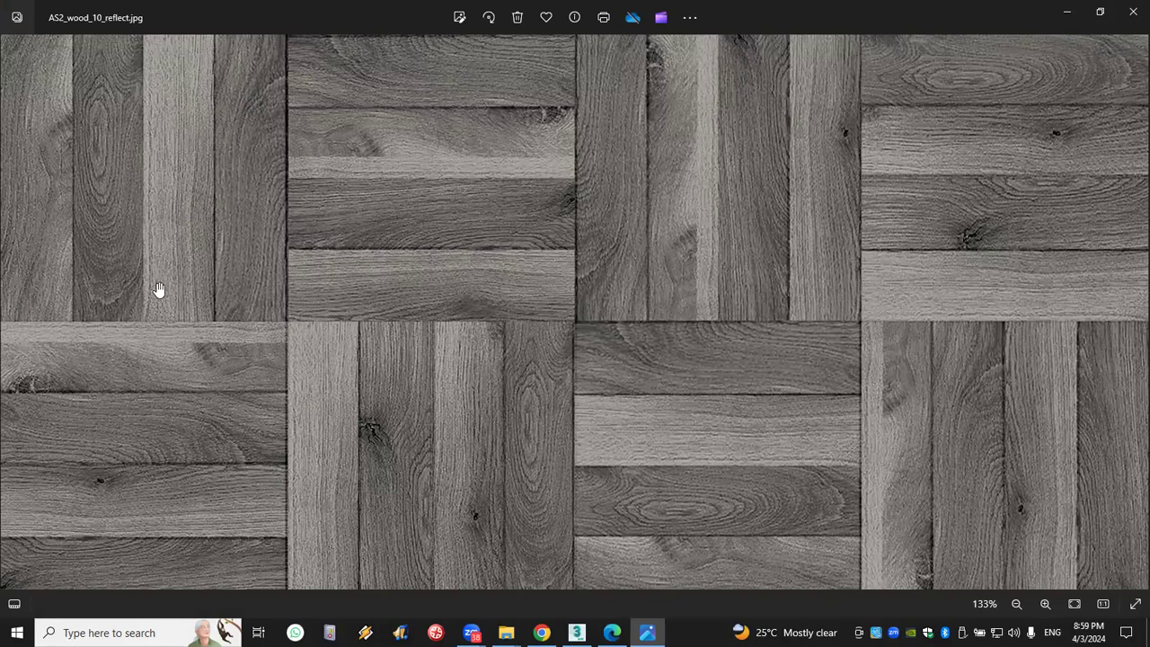
scroll(153, 360, "down", 3)
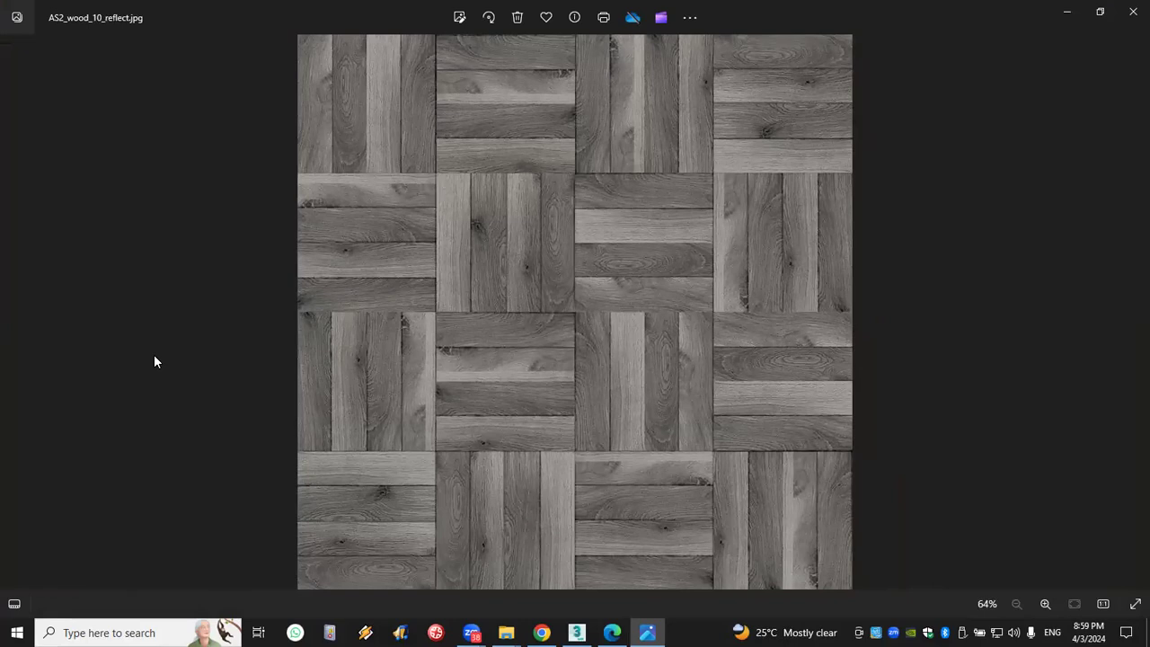
scroll(543, 382, "up", 4)
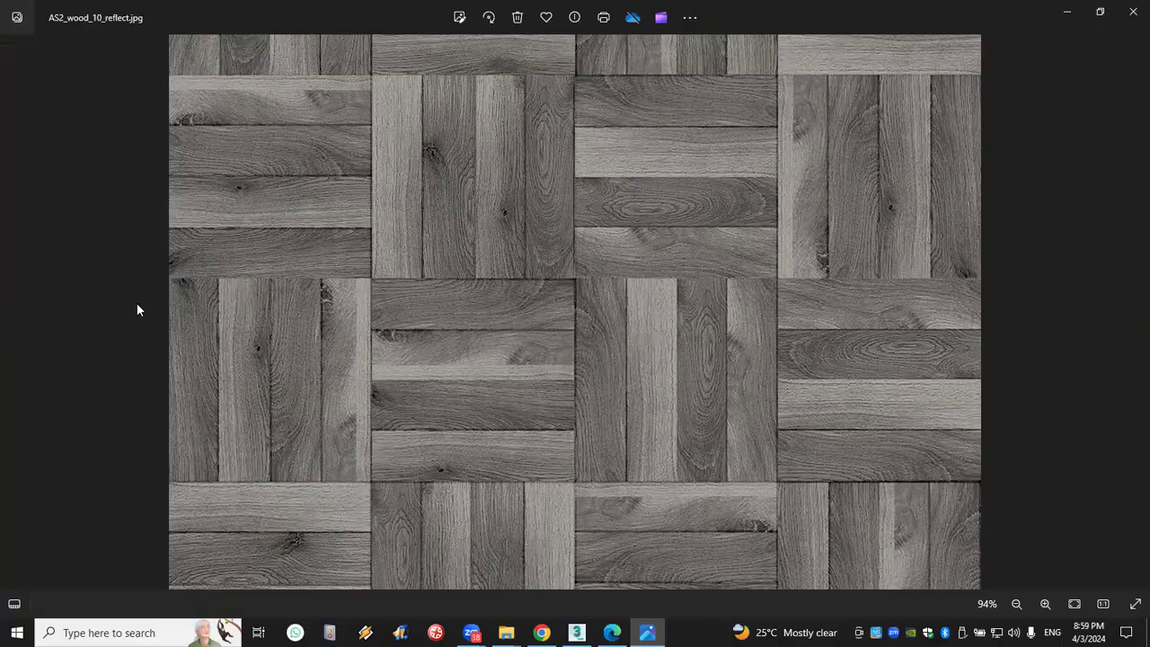
Back in 3ds Max, load AS2_wood_10_reflect.jpg as a Bitmap in the floor material's Reflect map
key("alt+Tab")
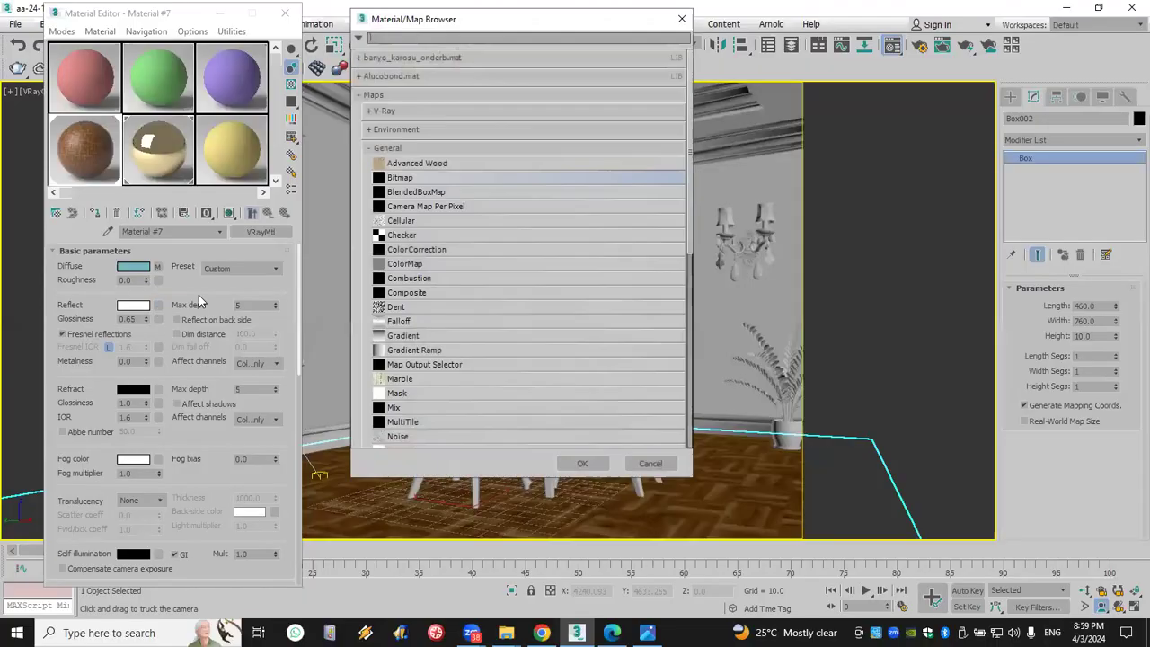
double_click(419, 179)
double_click(286, 139)
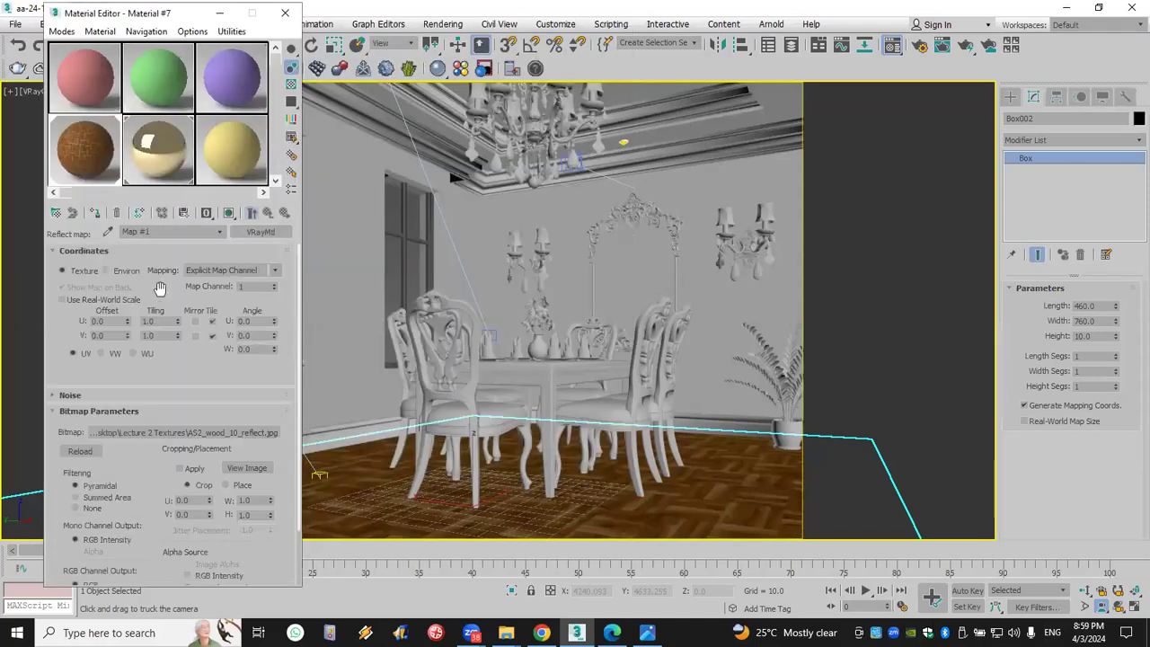
Set the reflect bitmap's U and V tiling to 4 and return to the parent material
double_click(153, 322)
type("4")
double_click(158, 336)
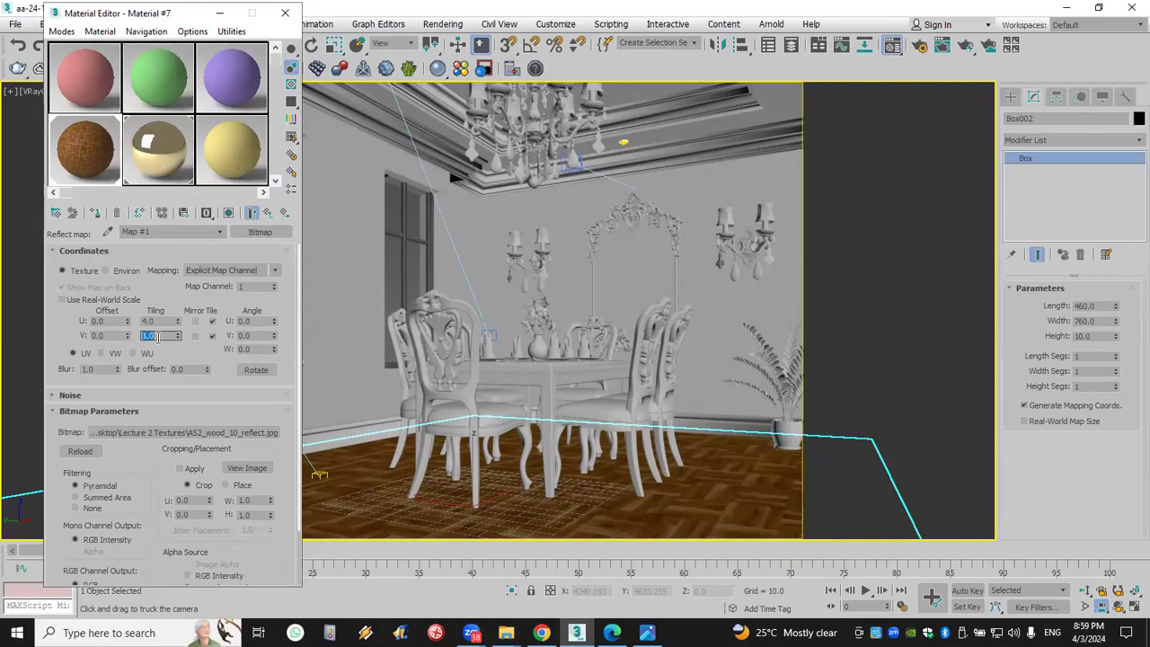
type("4")
key("Return")
left_click(268, 212)
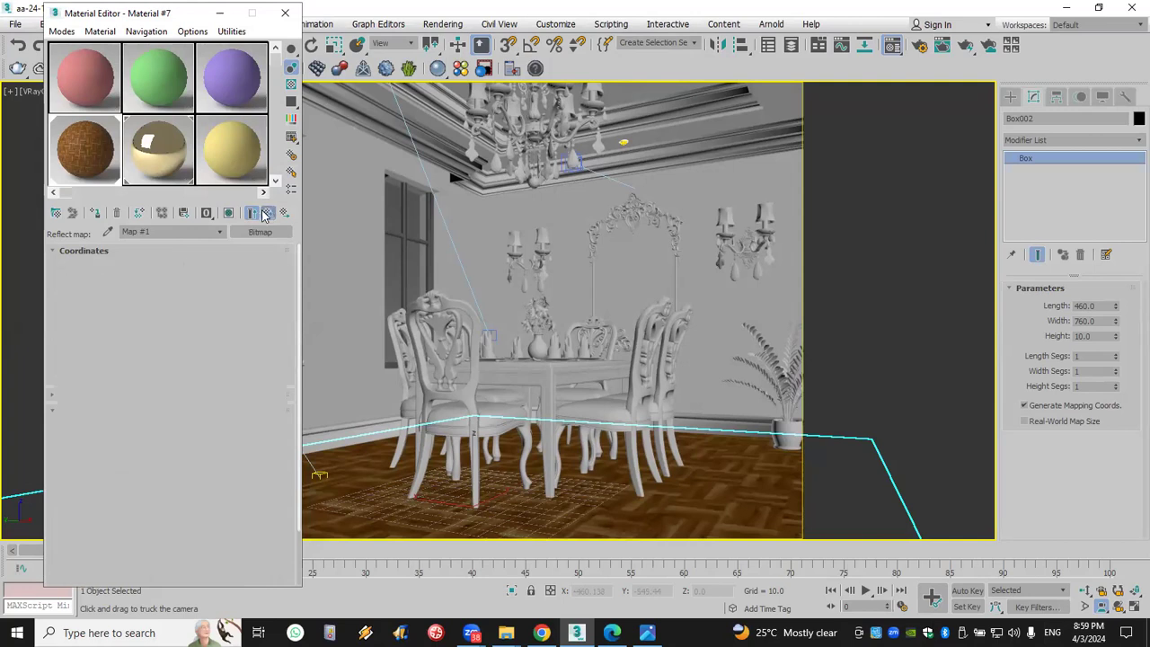
Set the floor material's reflection Glossiness to 0.8
double_click(131, 319)
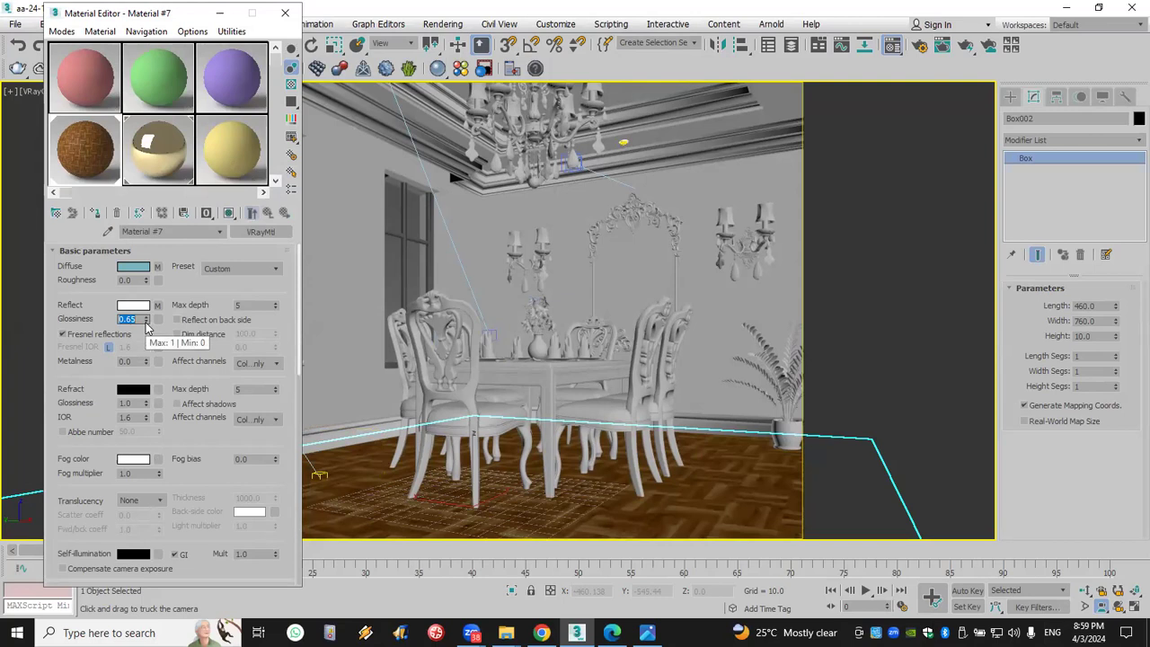
type("0.8")
key("Return")
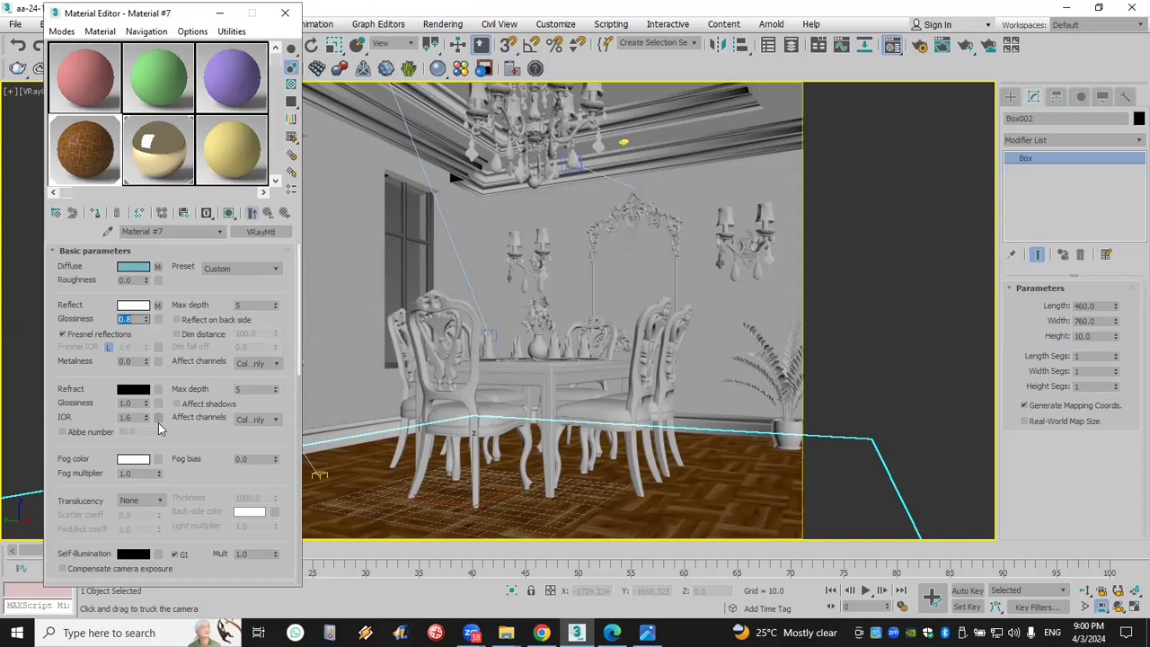
Start adding a Bitmap to the floor material's Bump map slot
left_click_drag(218, 494, 218, 244)
scroll(140, 427, "down", 3)
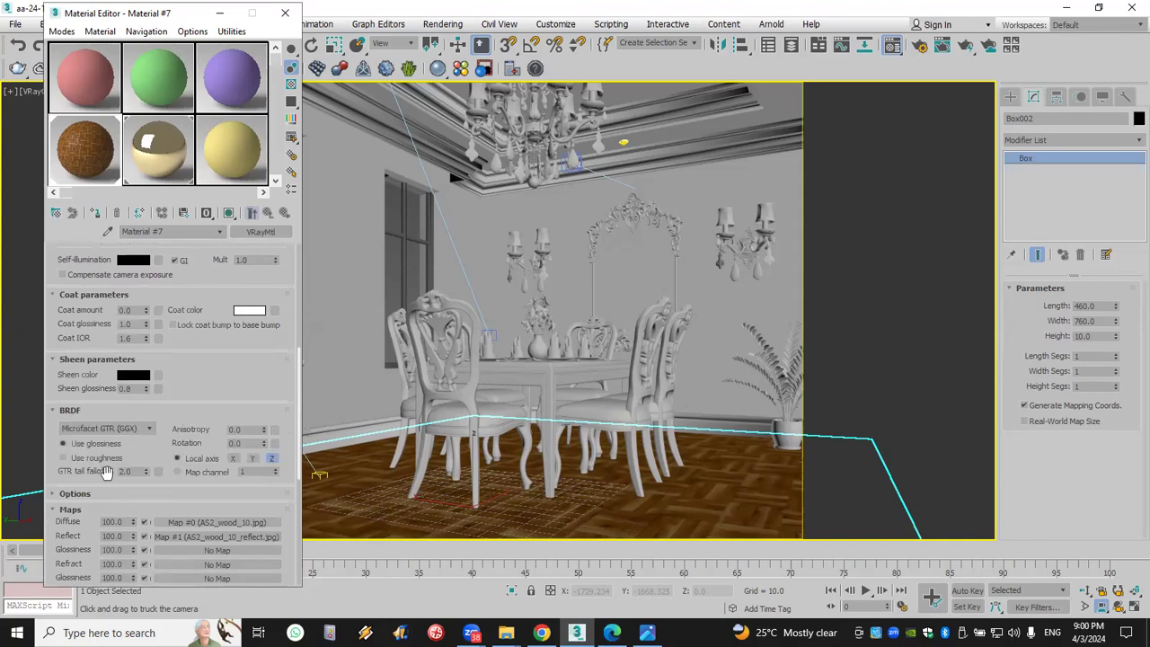
left_click_drag(108, 465, 114, 344)
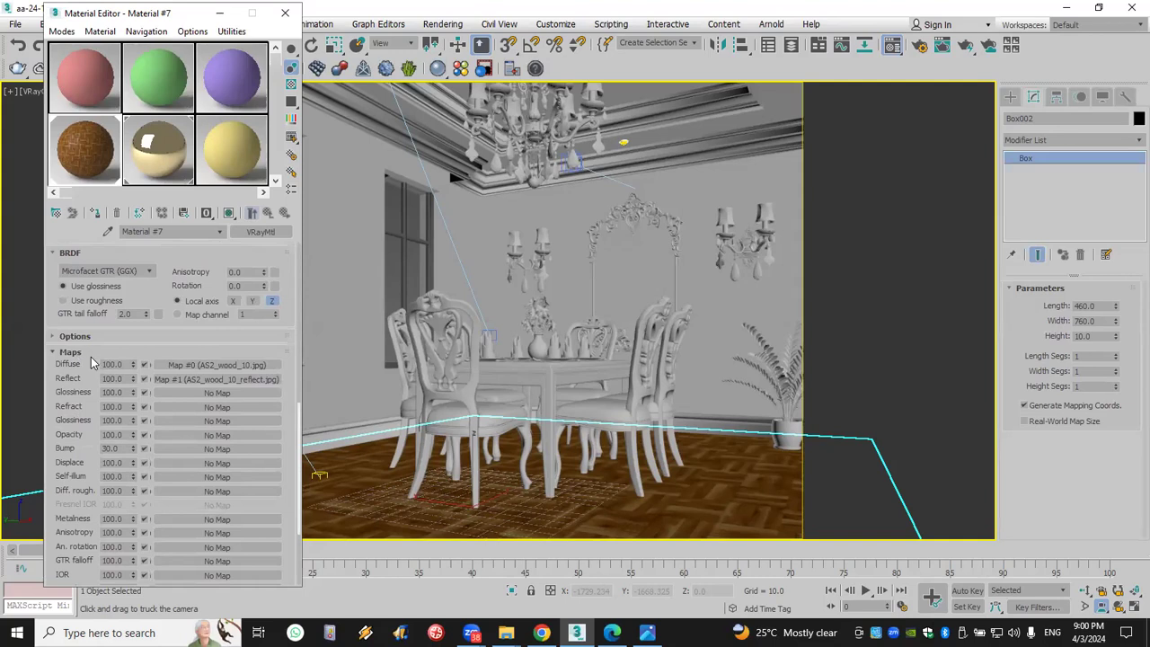
left_click(189, 450)
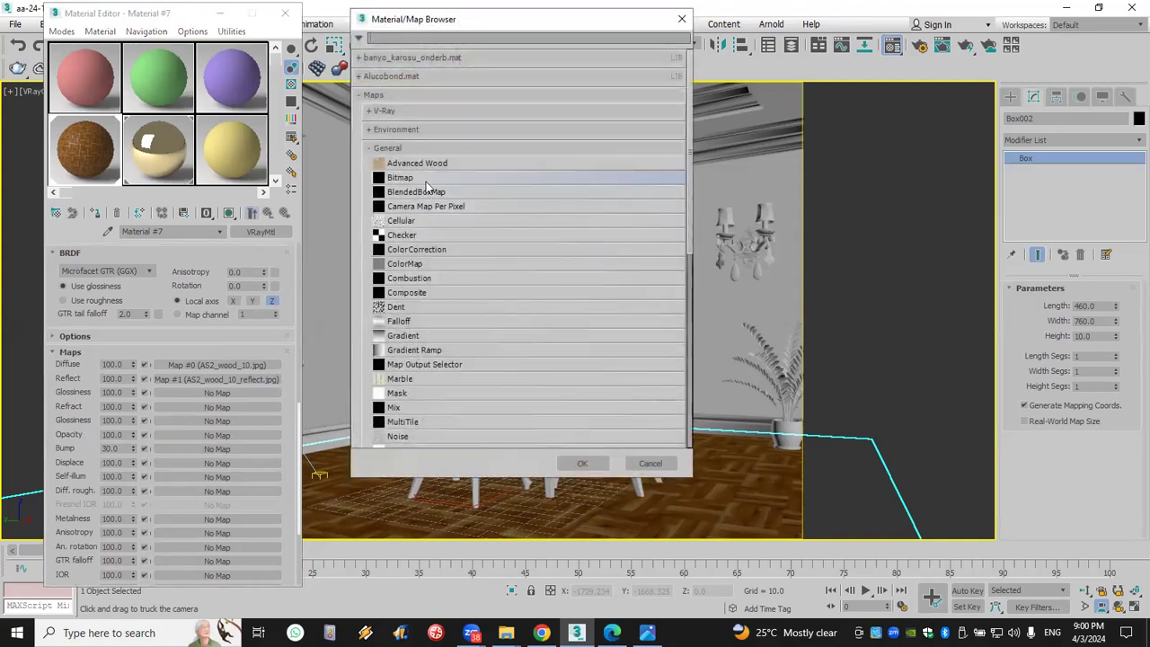
double_click(426, 179)
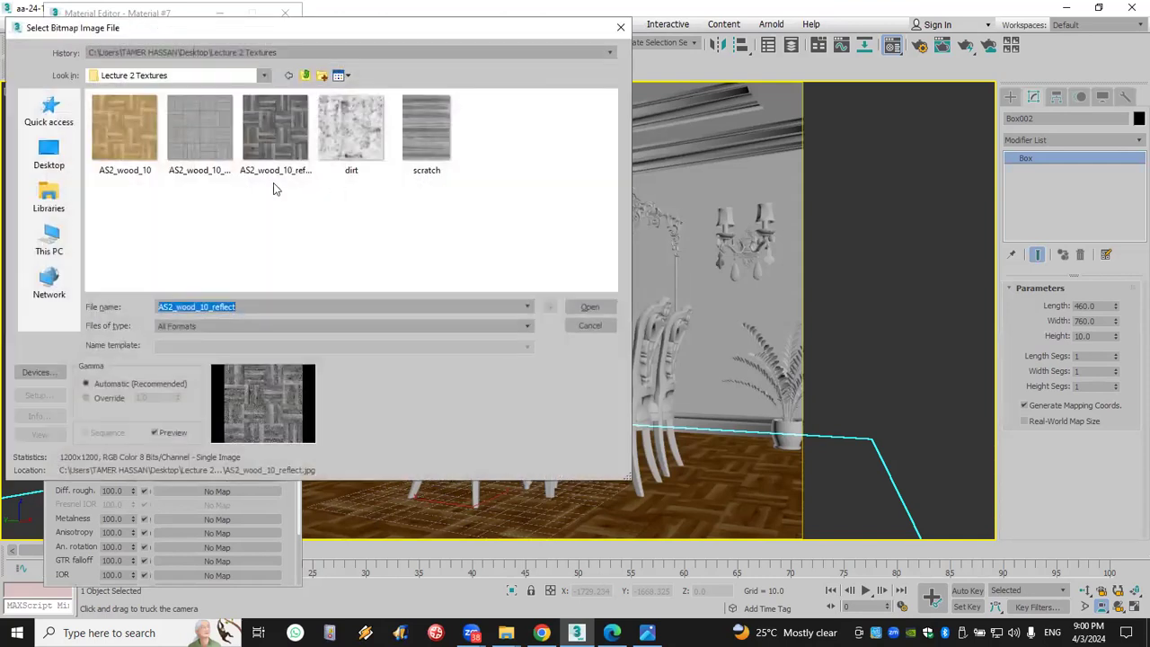
Open AS2_wood_10_bump.jpg from the Lecture 2 Textures folder in the image viewer and examine its plank joints up close
left_click(207, 136)
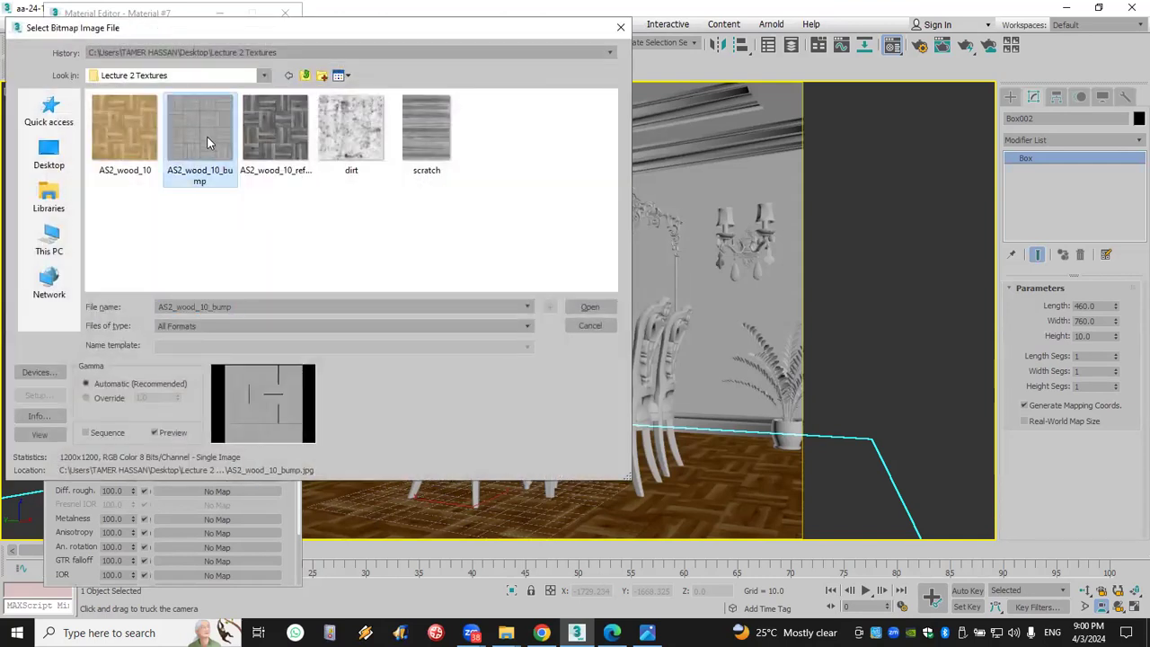
right_click(207, 135)
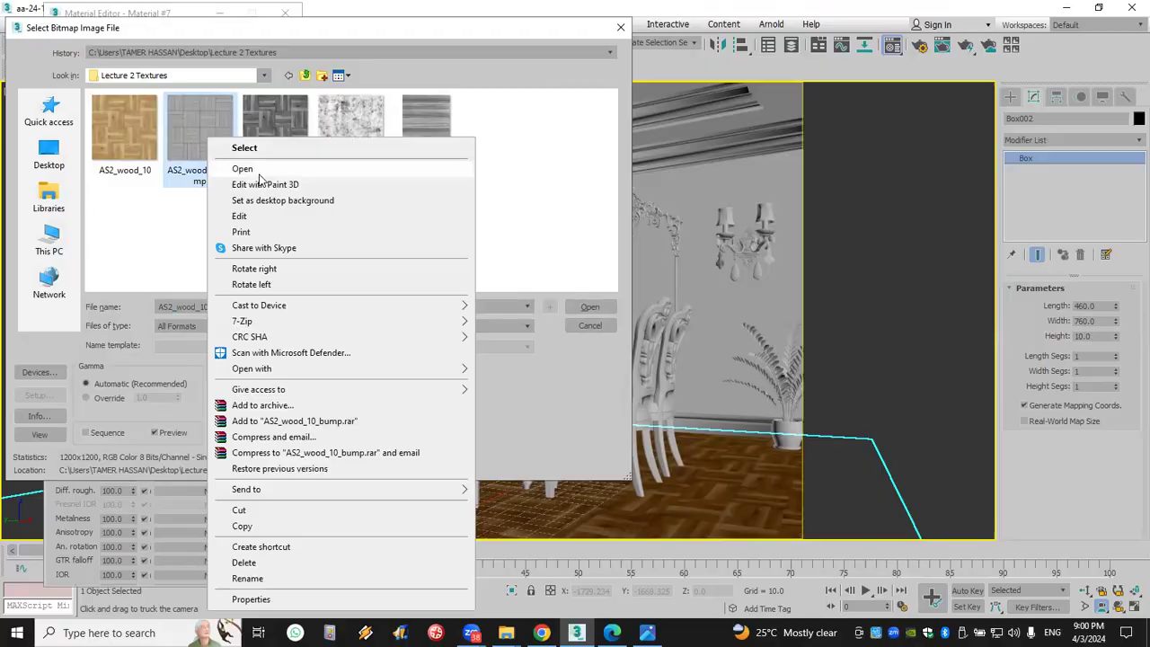
left_click(259, 172)
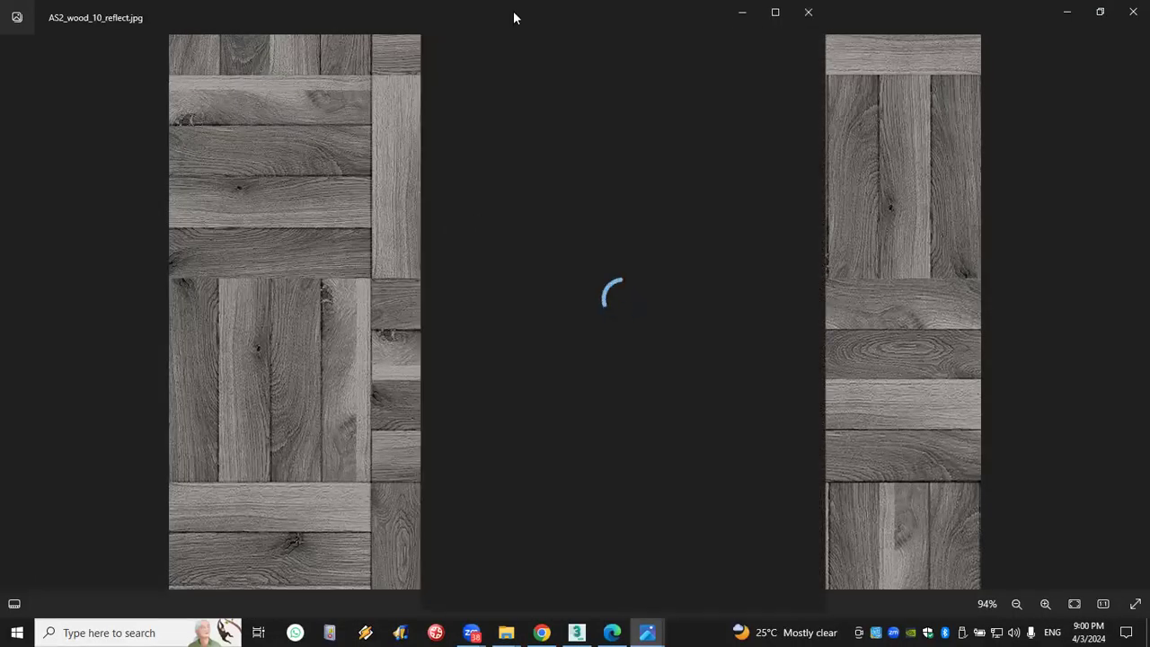
scroll(476, 308, "up", 3)
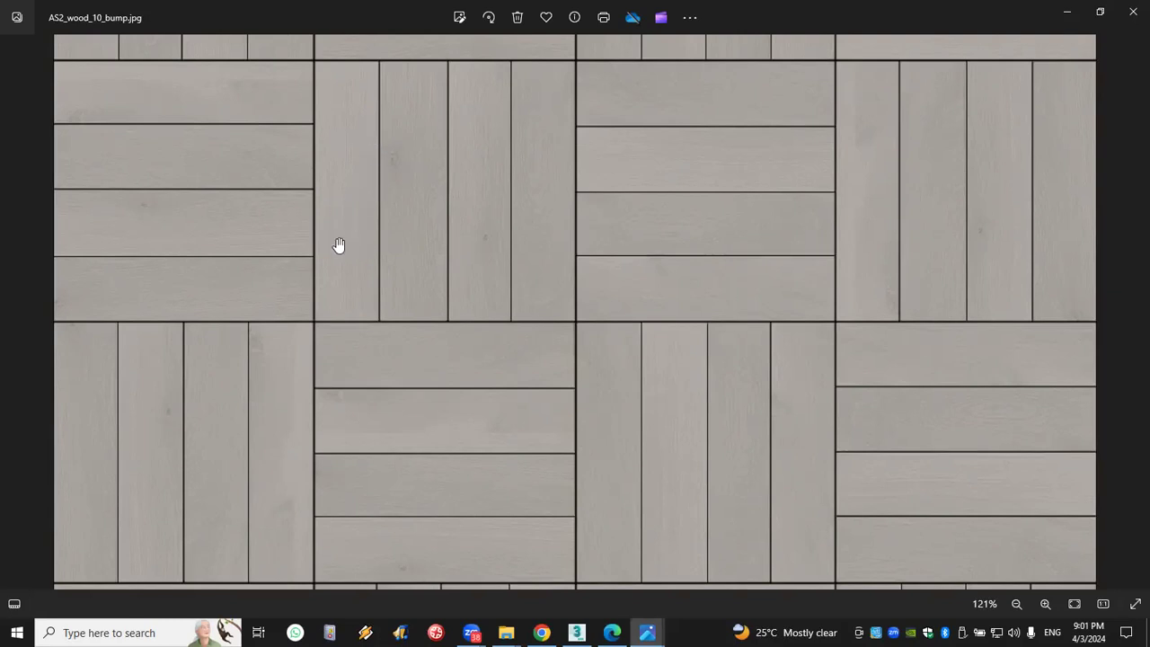
scroll(372, 210, "up", 3)
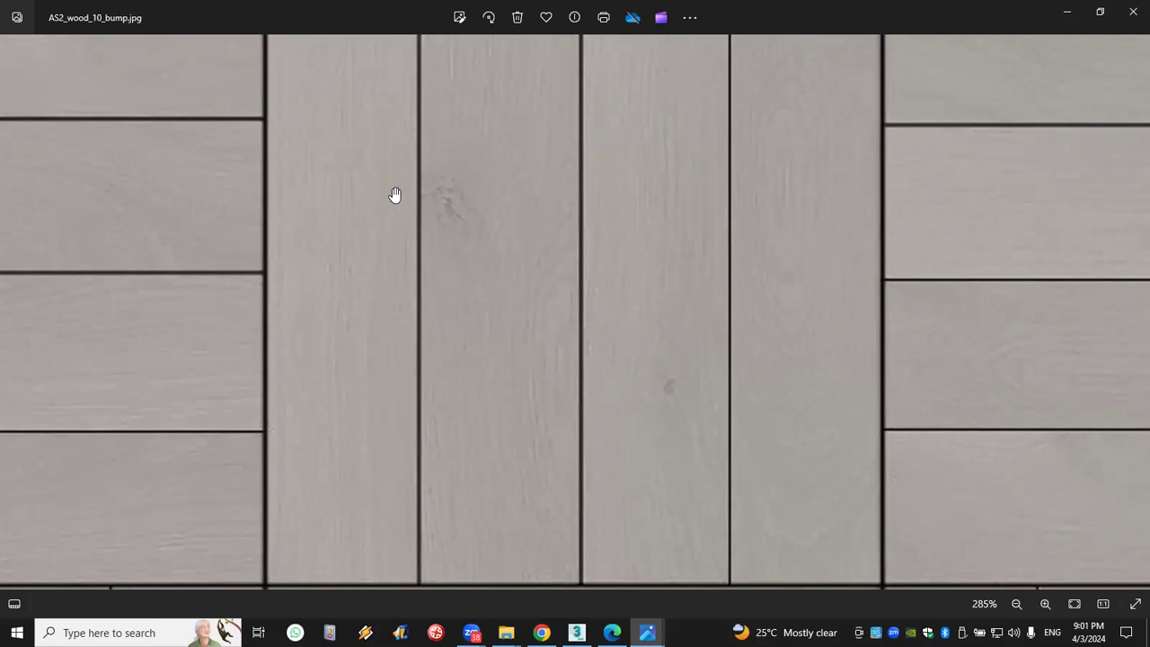
scroll(395, 195, "down", 4)
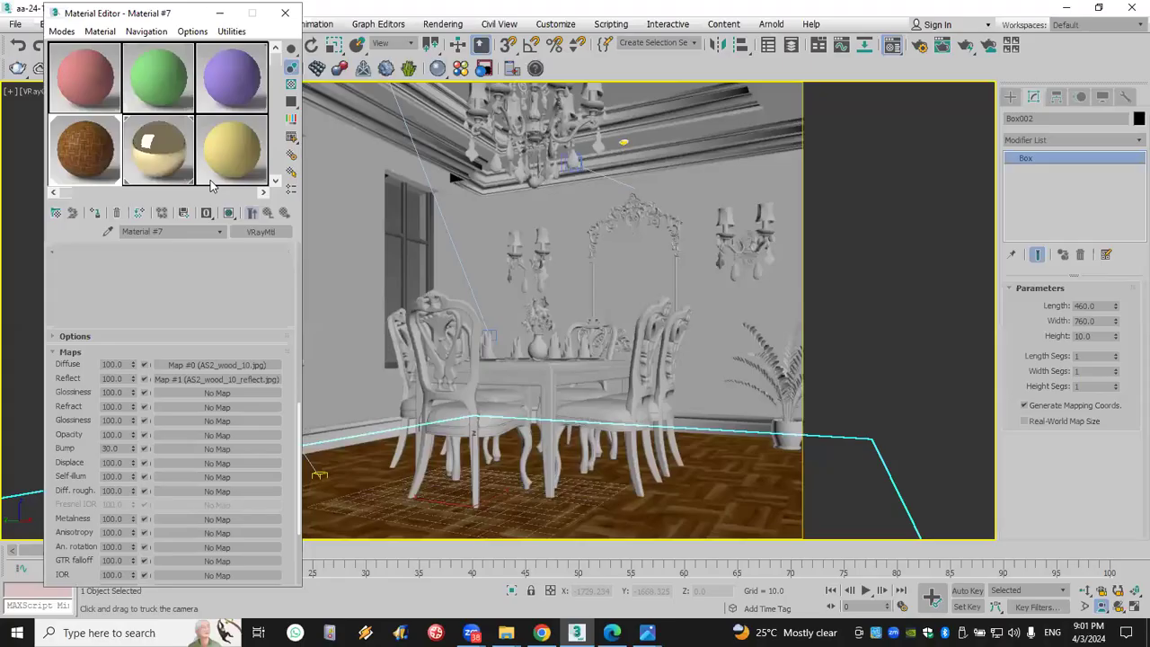
Load AS2_wood_10_bump.jpg as the floor material's bump bitmap and set its U and V tiling to 4
left_click(206, 377)
scroll(194, 377, "down", 5)
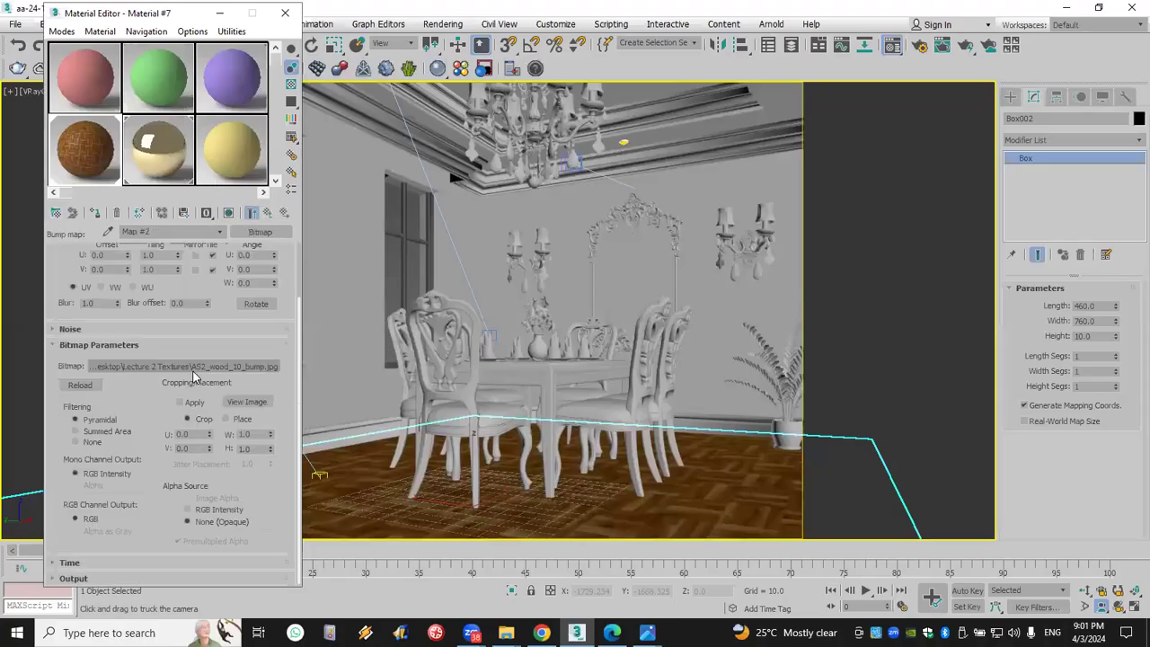
scroll(161, 311, "up", 3)
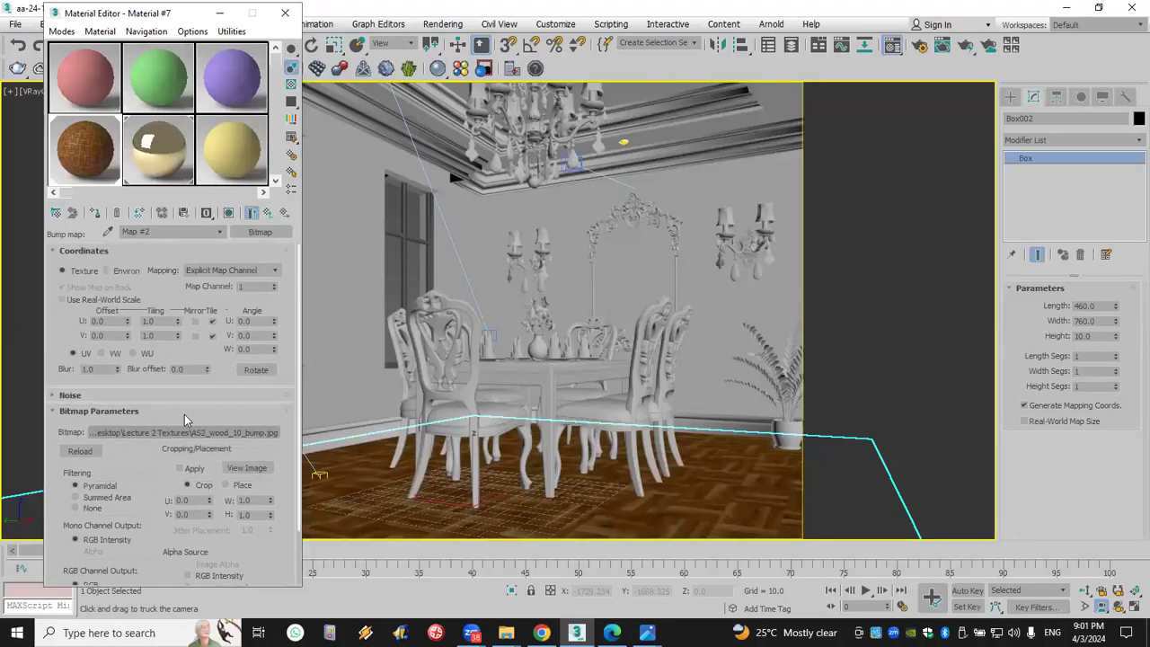
double_click(164, 324)
type("4")
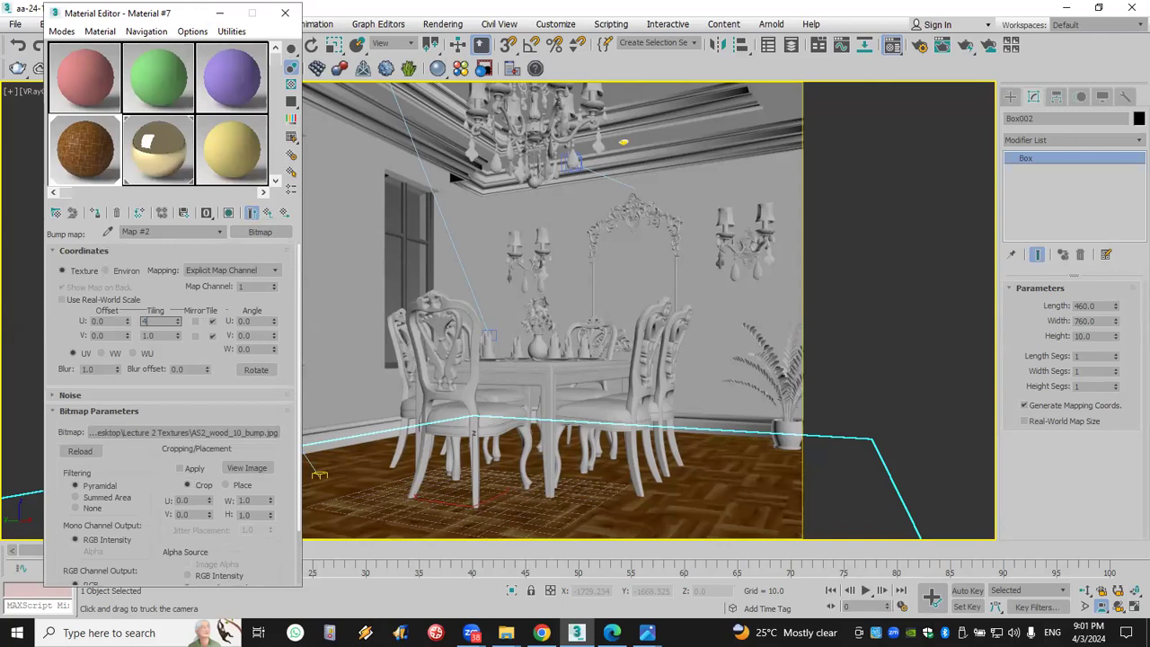
double_click(167, 335)
Open an enlarged preview of the wood material sample beside the Material Editor and return to the parent material
double_click(90, 148)
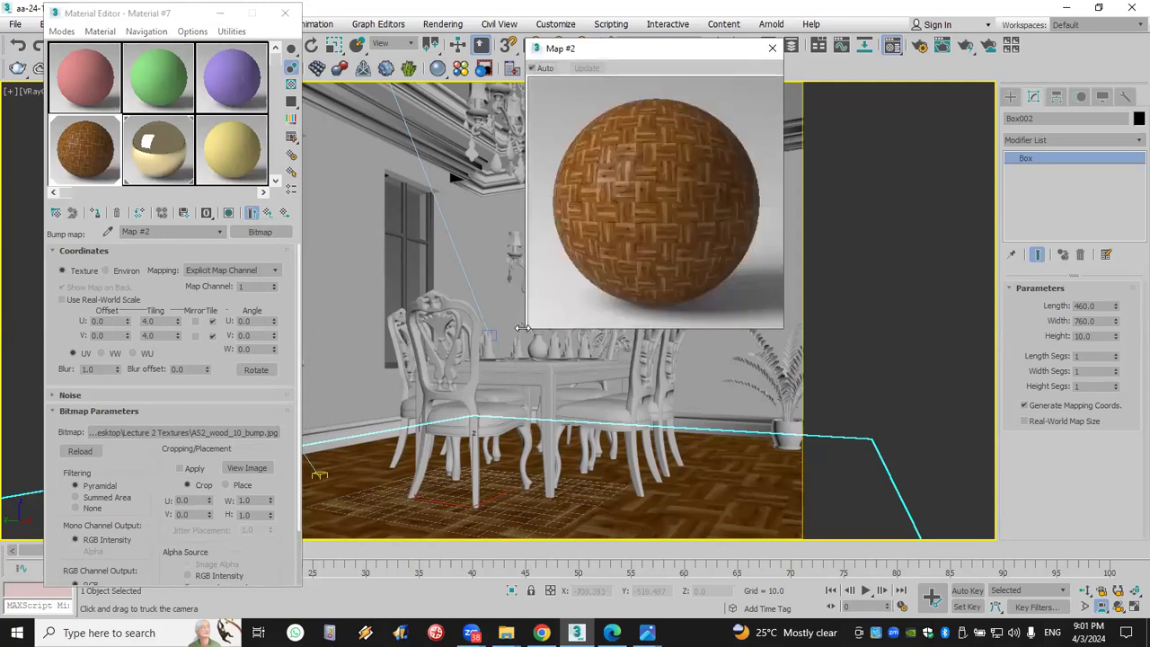
left_click_drag(529, 327, 295, 575)
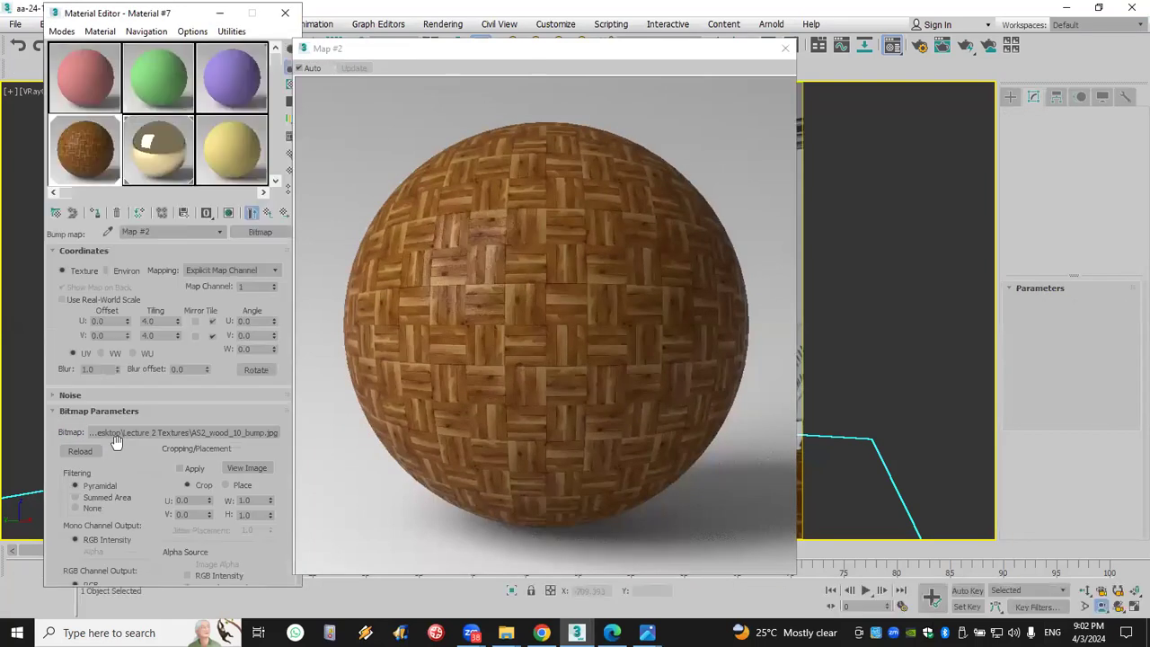
left_click_drag(573, 46, 667, 10)
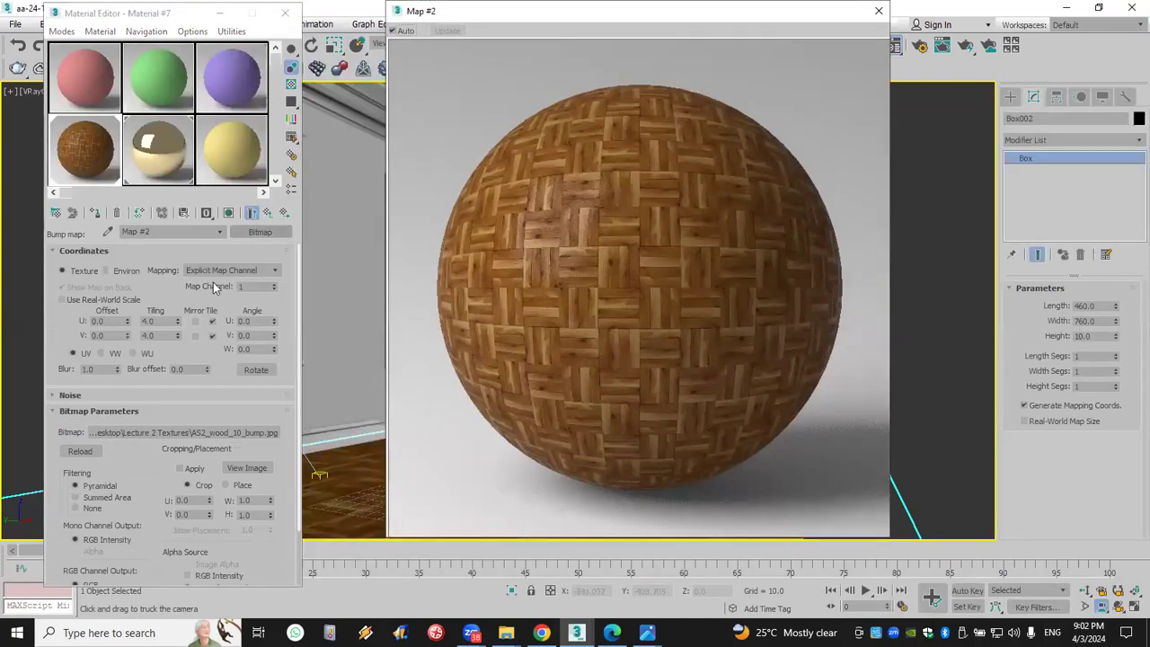
left_click(247, 280)
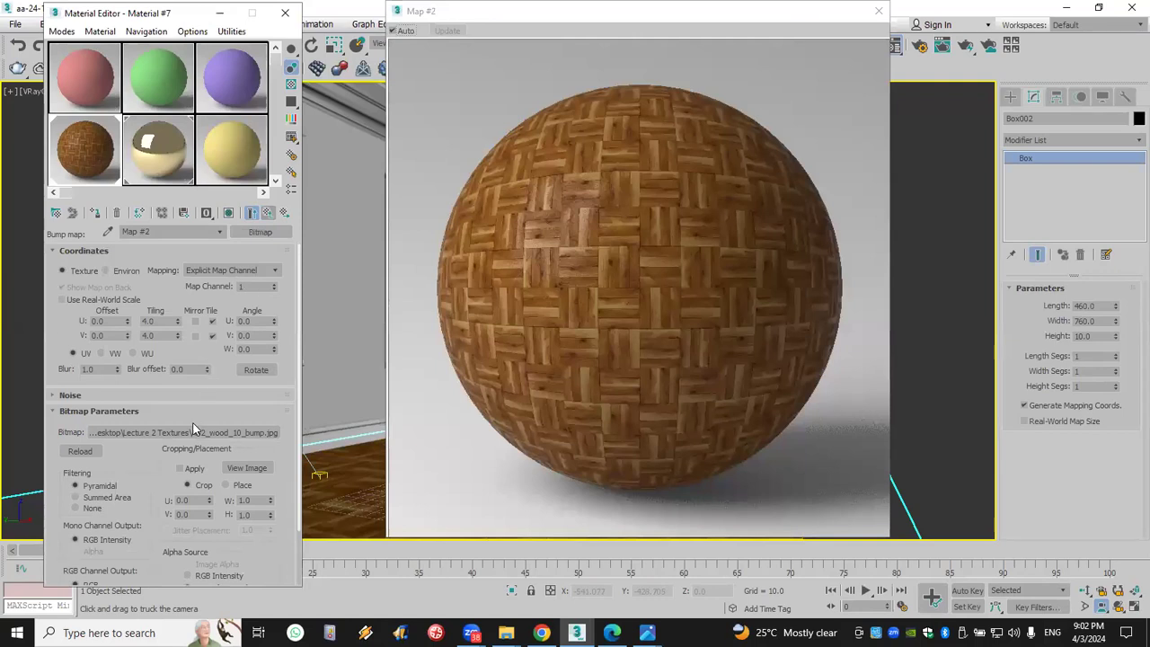
key("Up")
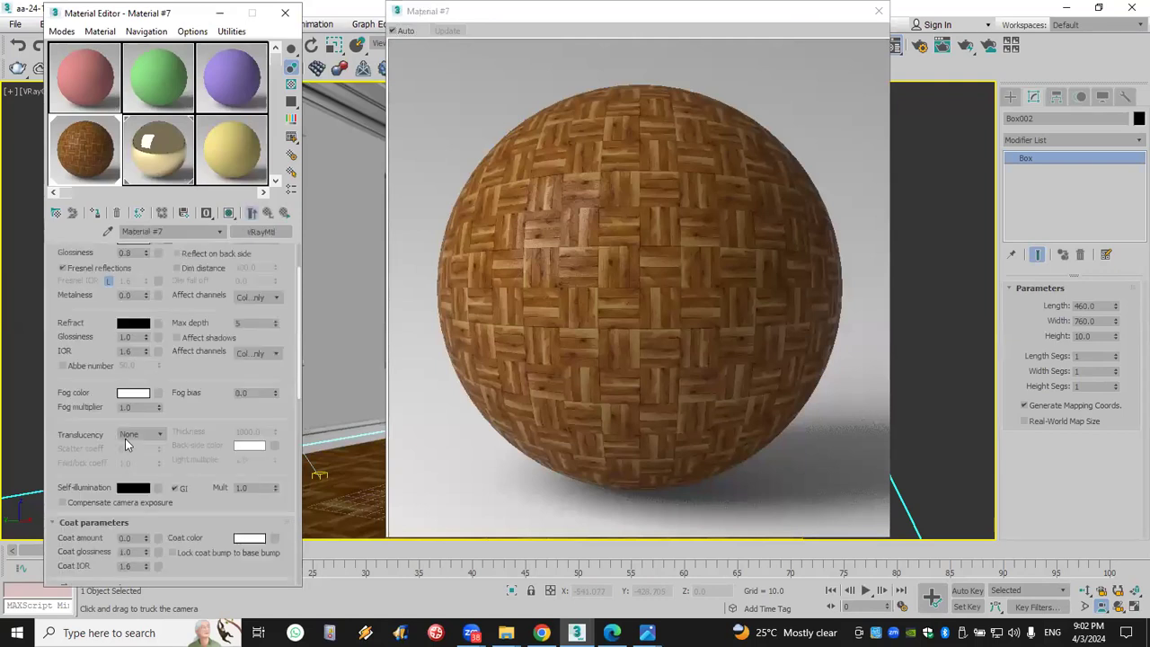
Try Bump amounts of 1000 and -1000 on the floor material to compare the plank joints in the preview
scroll(93, 533, "down", 5)
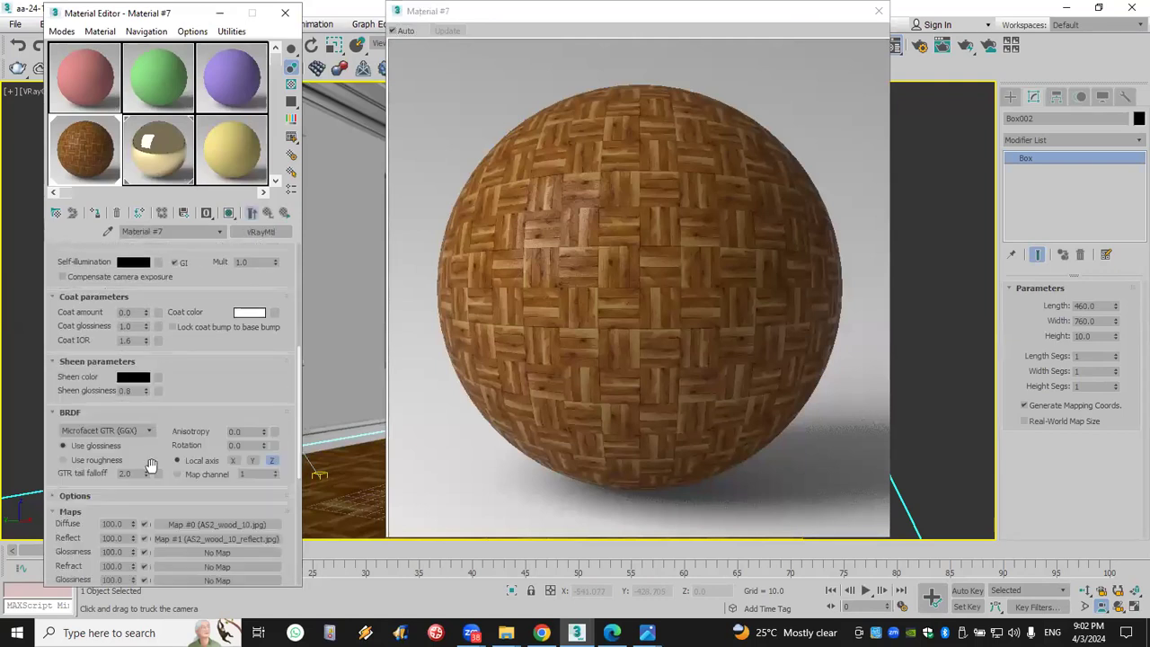
scroll(93, 533, "down", 4)
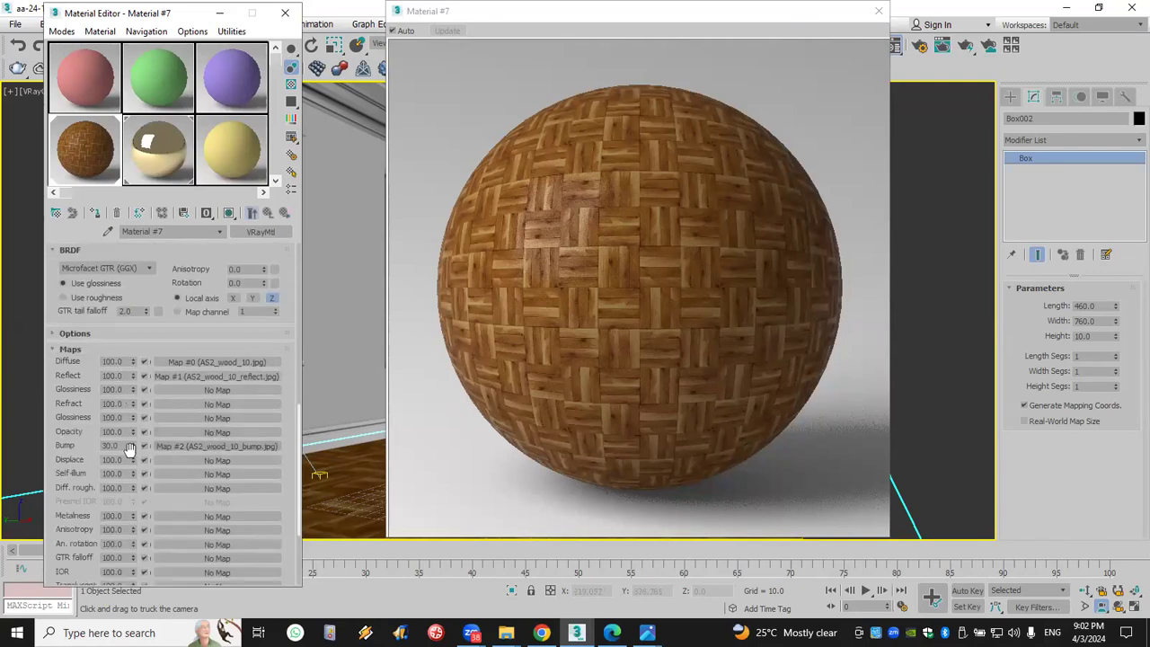
double_click(123, 446)
type("1000")
key("Return")
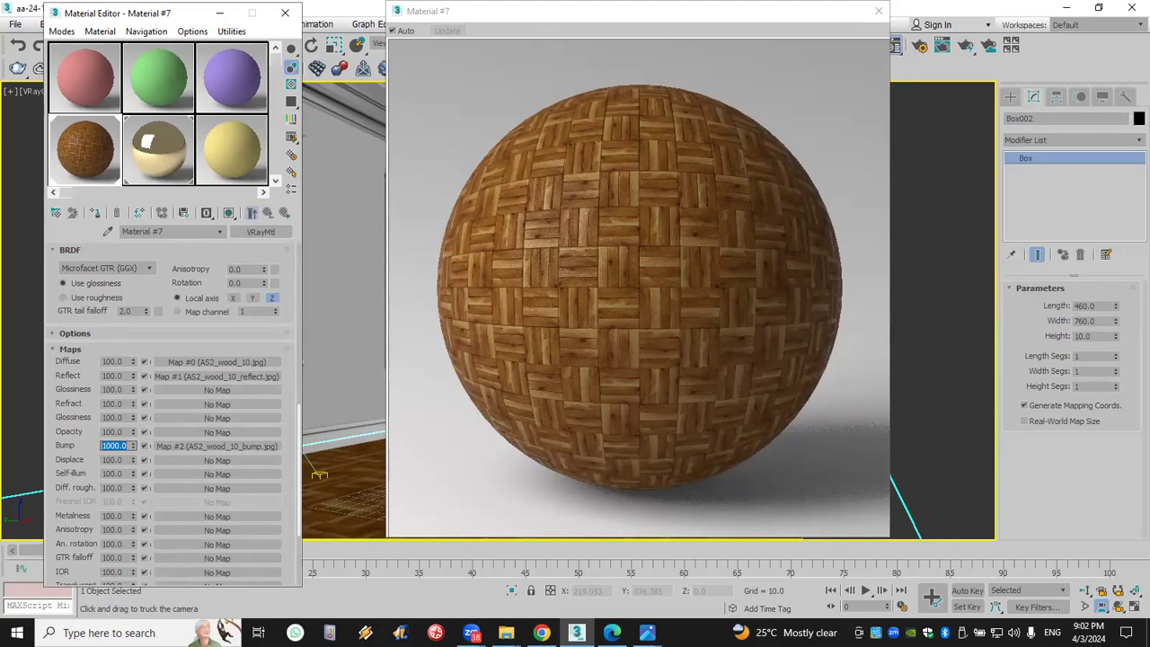
type("-")
key("Return")
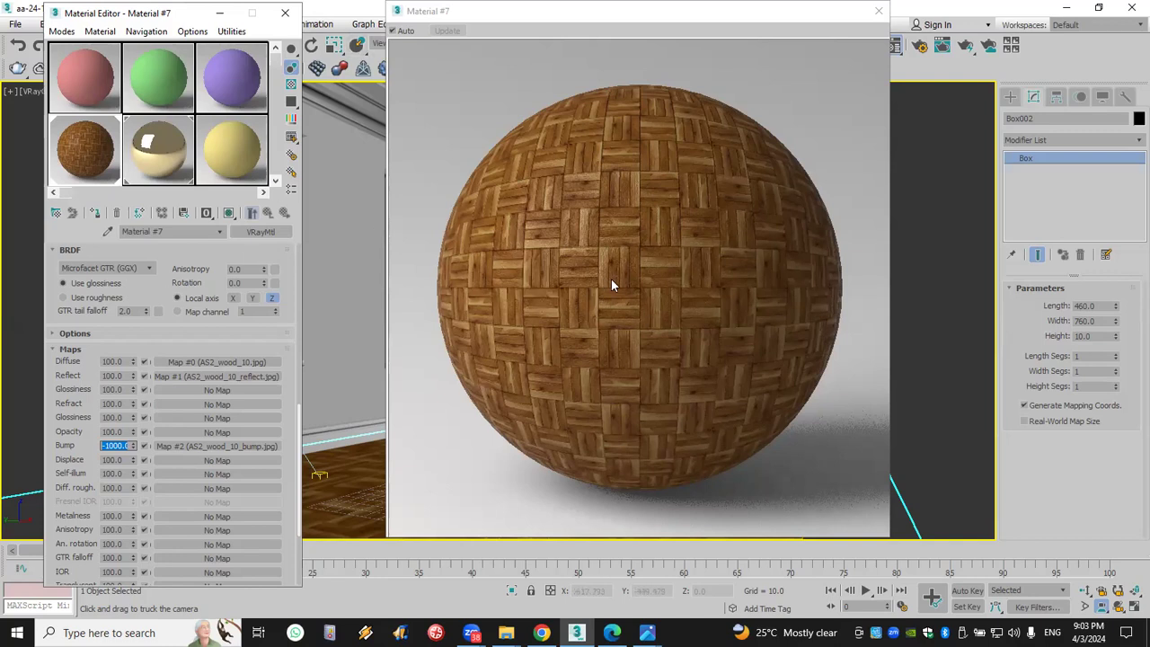
Close the enlarged sample preview and set the floor material's Bump amount to 30
left_click(878, 12)
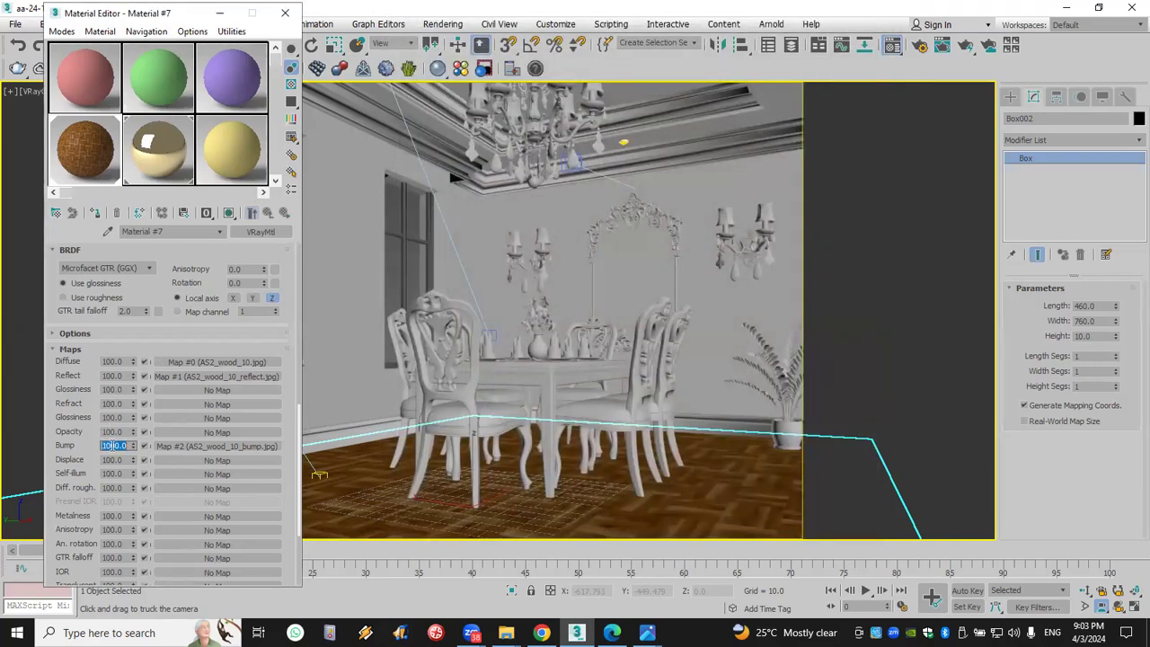
key("BackSpace")
type("30")
key("Return")
Switch to Chrome, search Google for poly haven in a new tab, and open the Poly Haven website
left_click(539, 629)
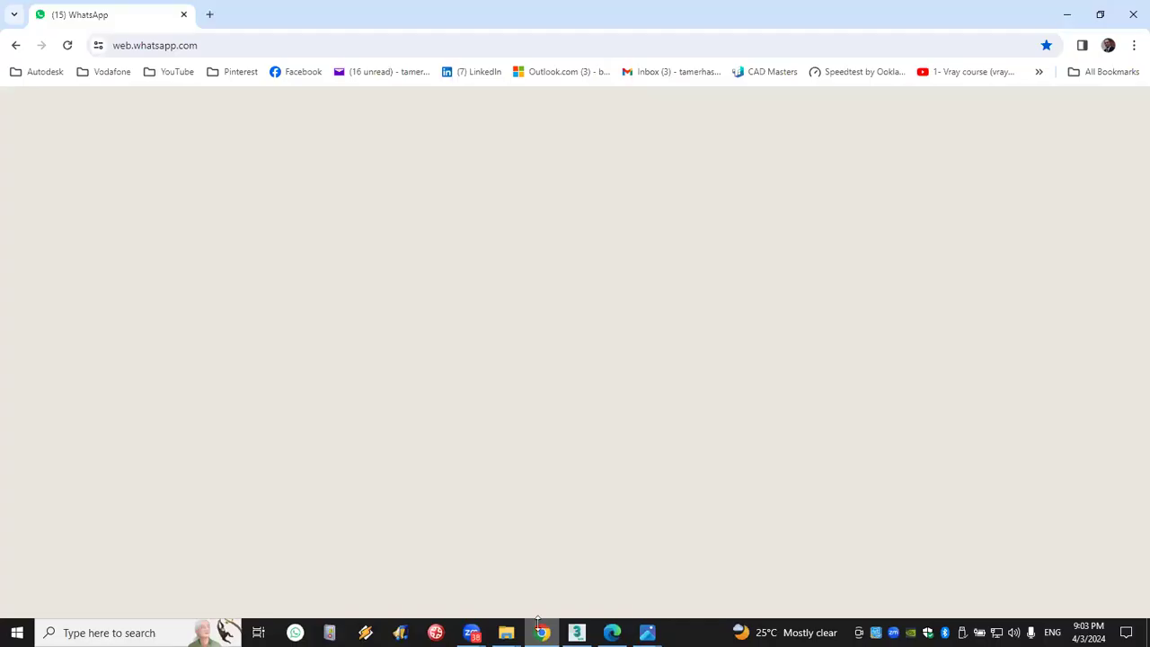
left_click(209, 16)
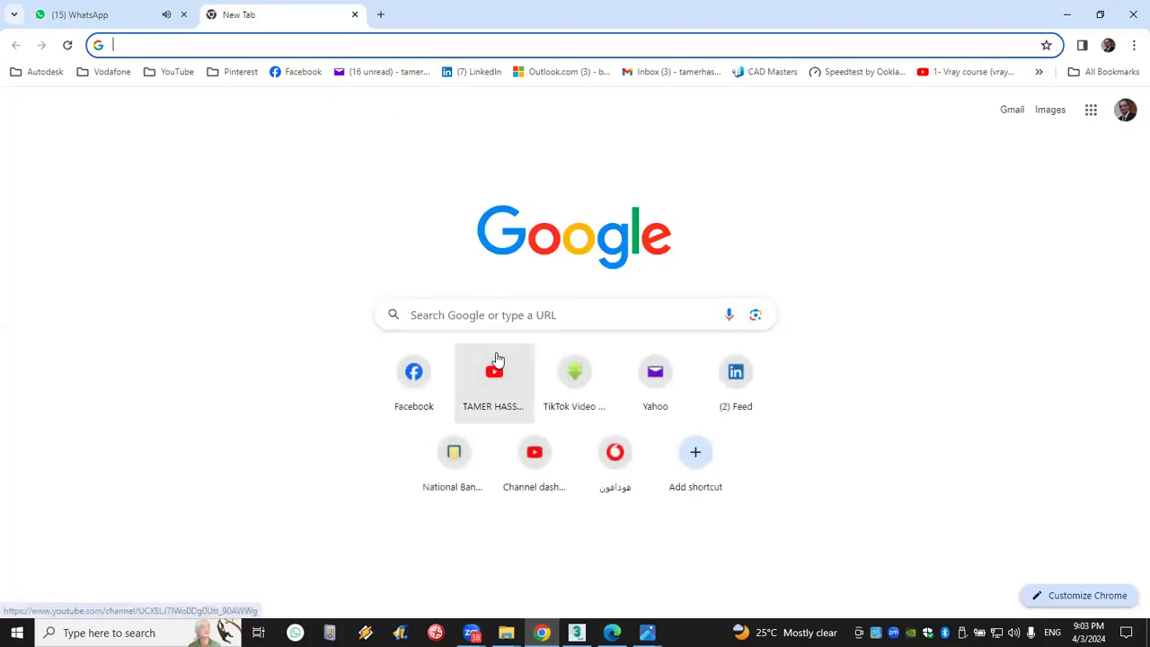
left_click(509, 314)
type("pol")
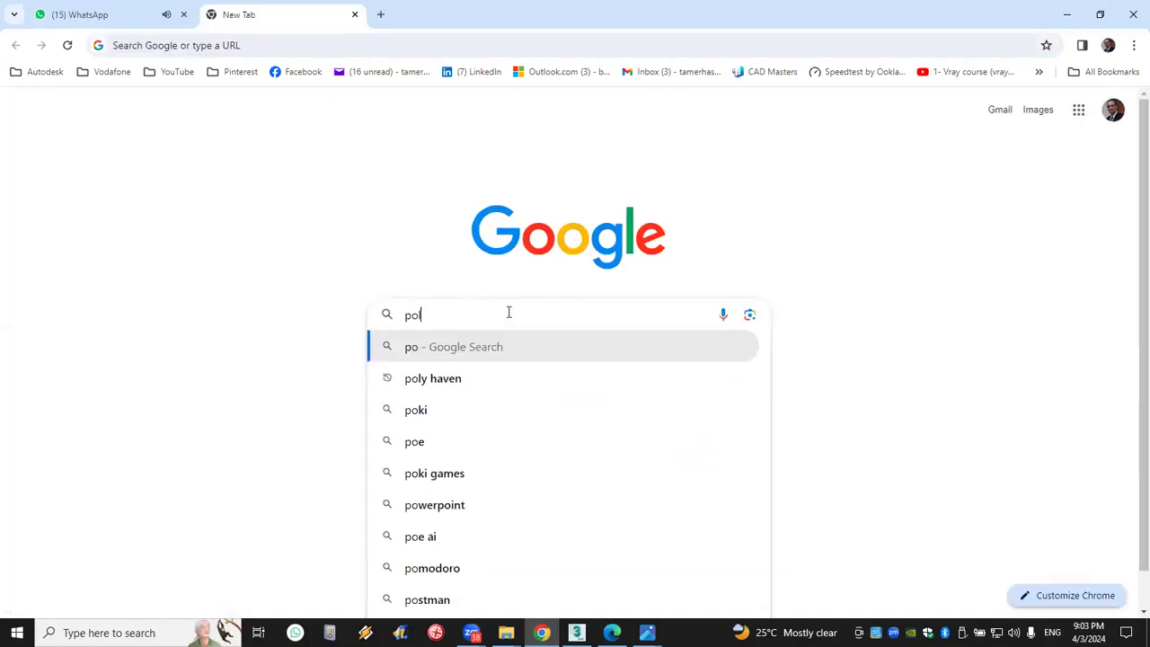
left_click(489, 372)
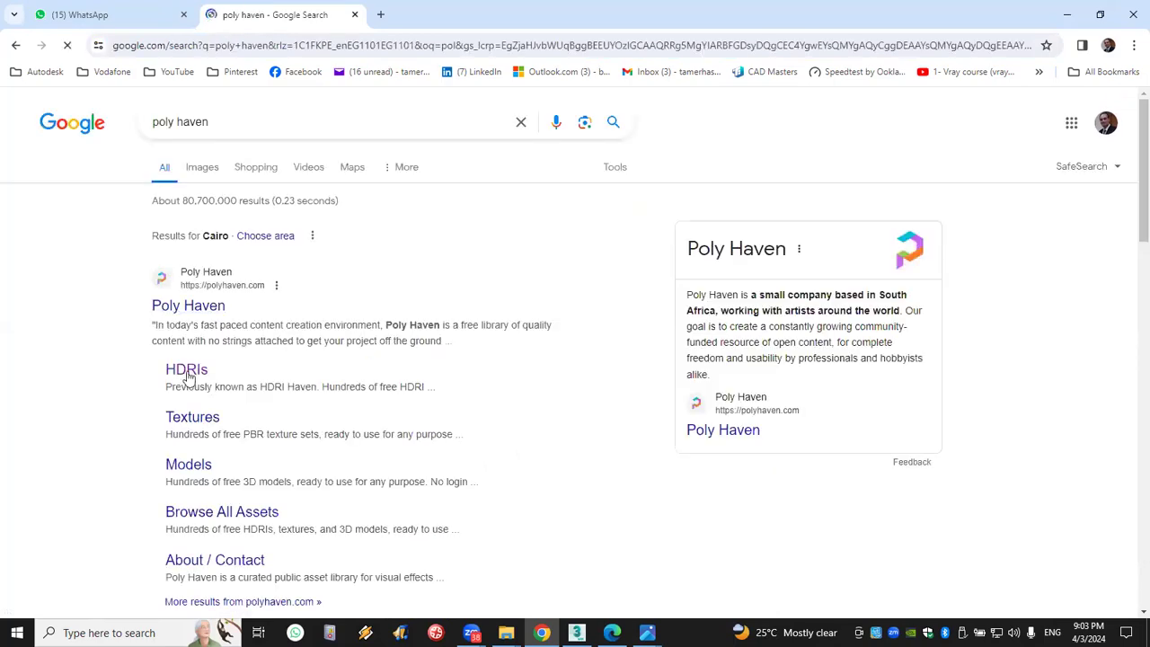
left_click(206, 307)
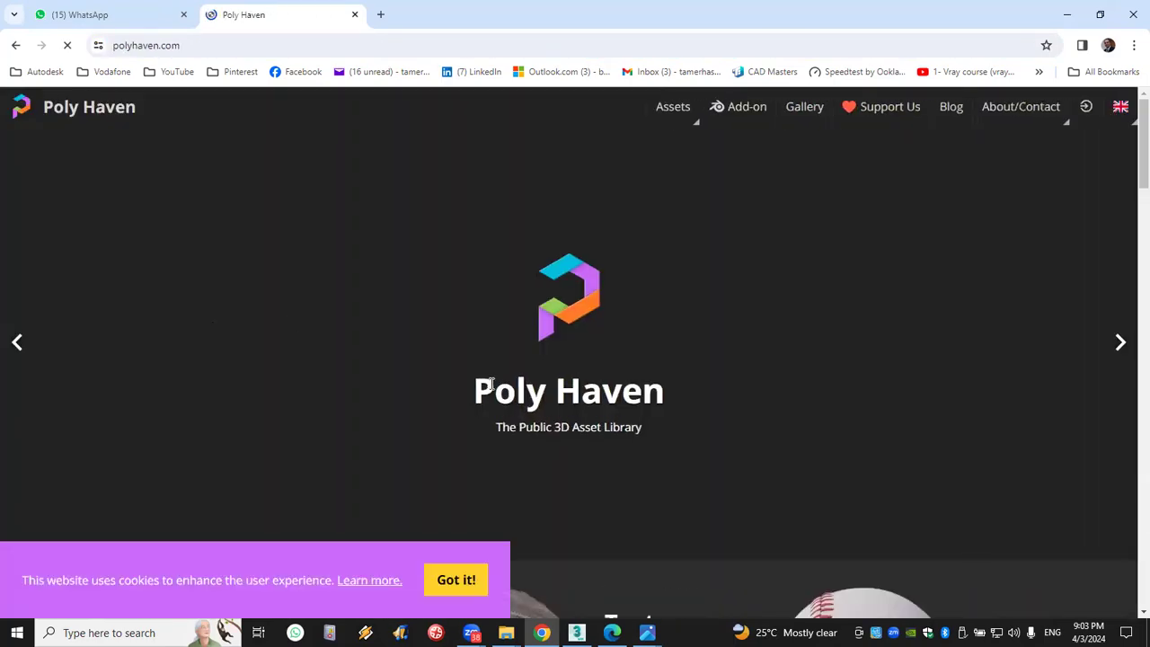
Find the Textures section on the Poly Haven home page and open its library
scroll(498, 399, "down", 5)
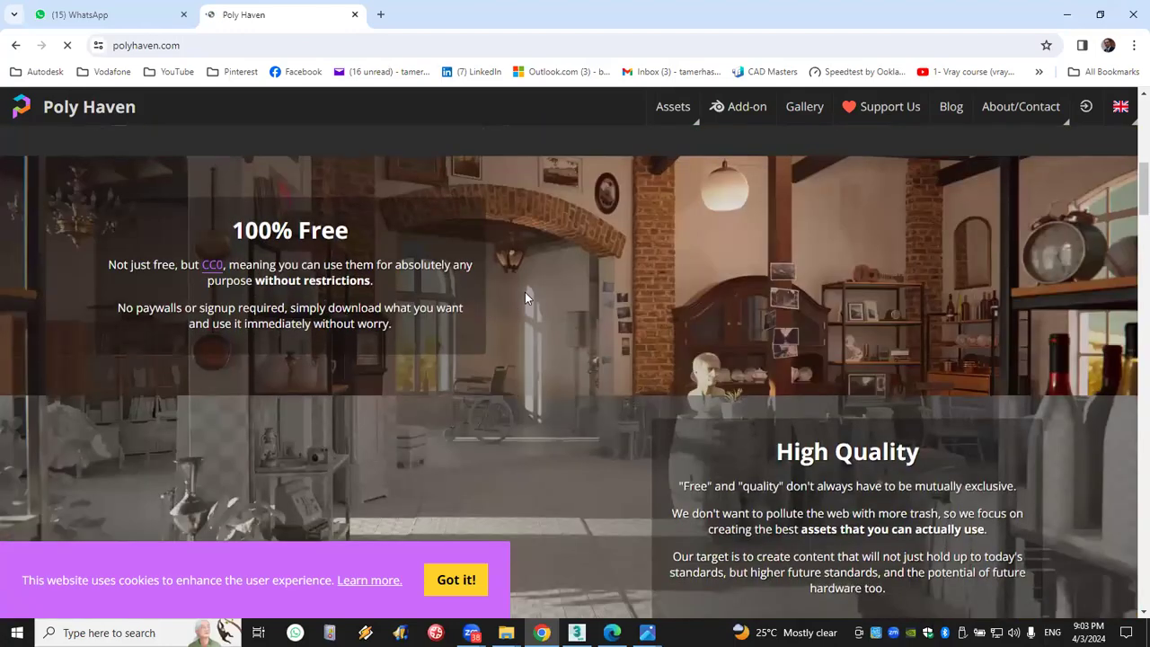
scroll(527, 300, "up", 3)
scroll(527, 334, "down", 2)
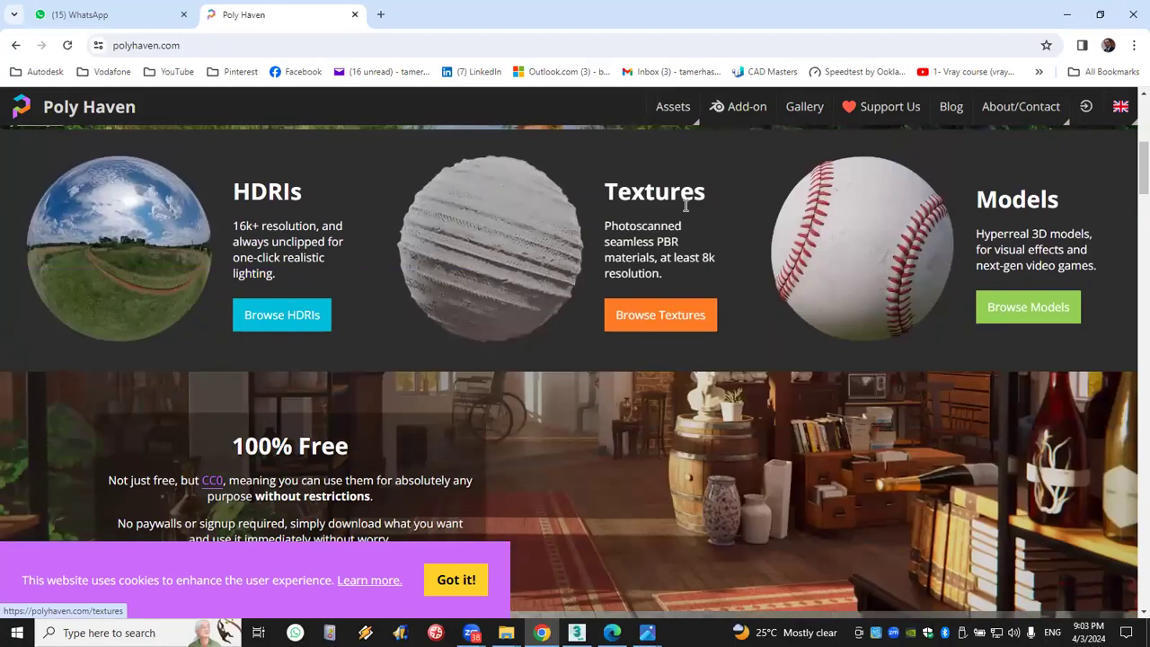
left_click(653, 319)
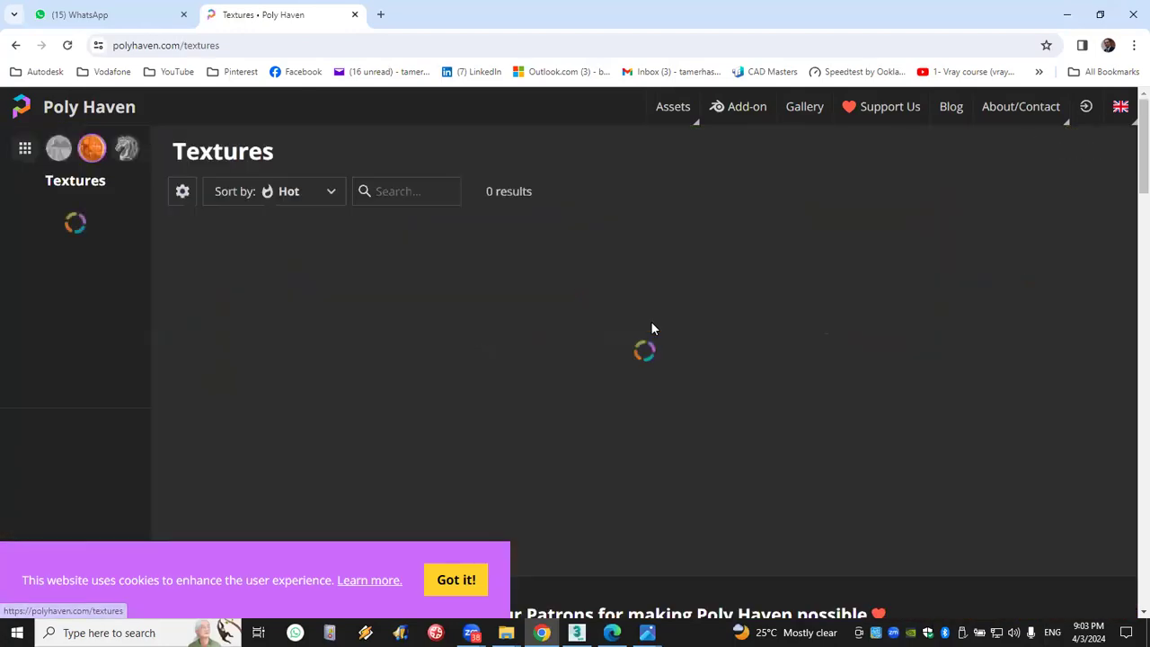
Browse the Poly Haven textures for wood floors and open the Wood Floor Worn texture
scroll(603, 345, "down", 3)
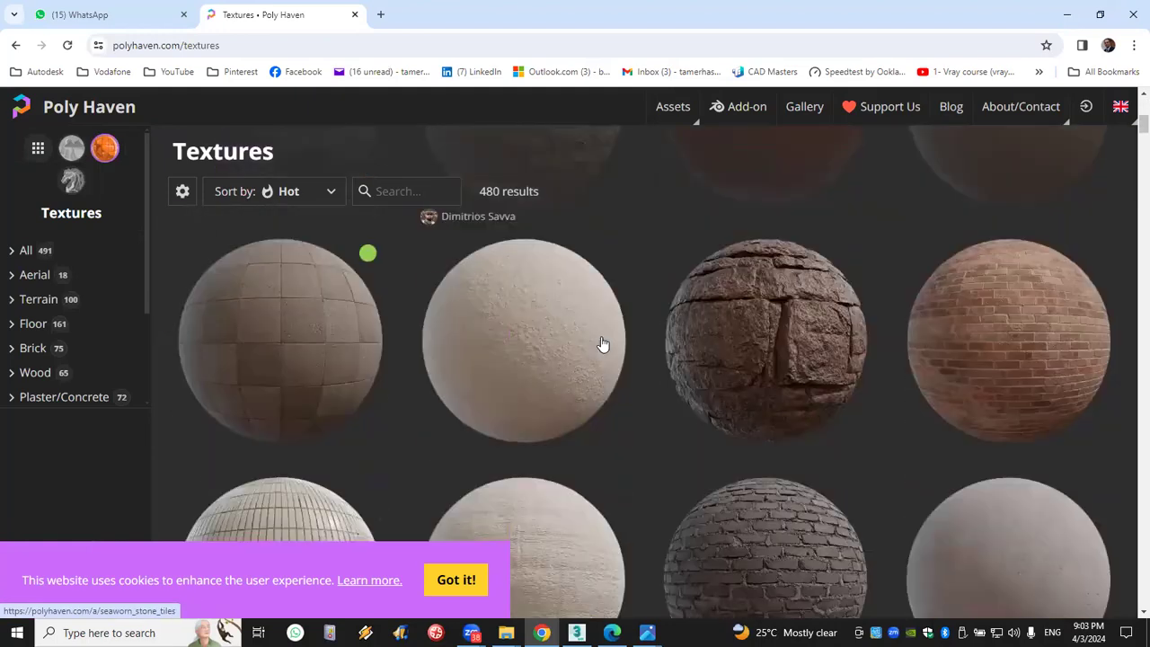
scroll(602, 345, "down", 6)
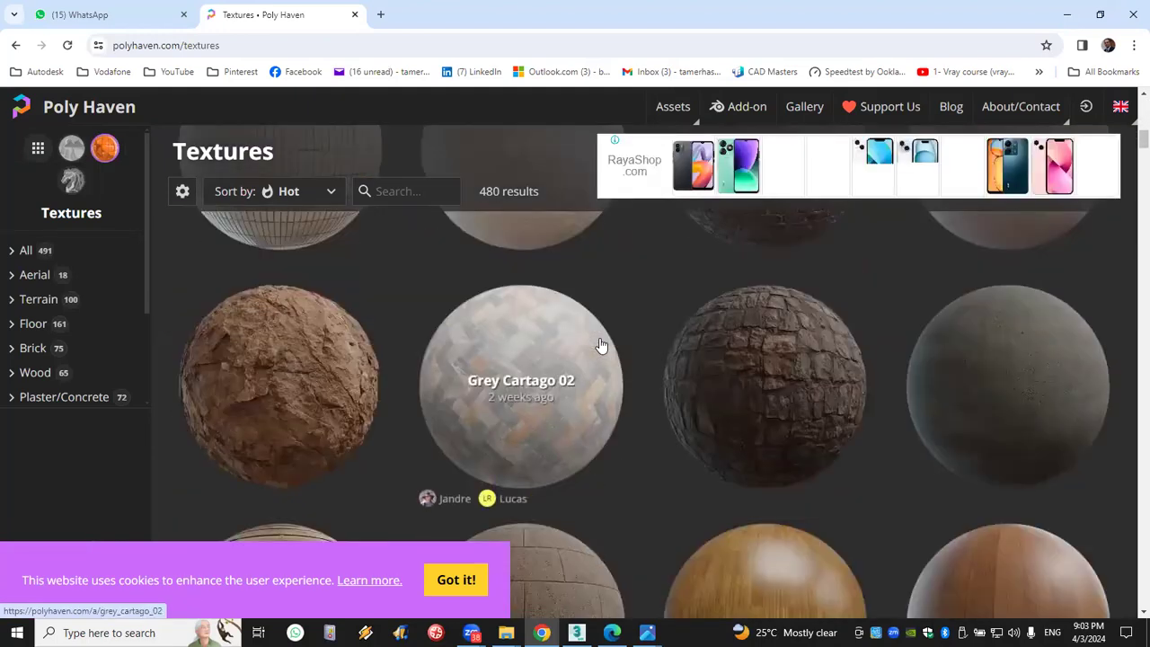
scroll(601, 346, "down", 2)
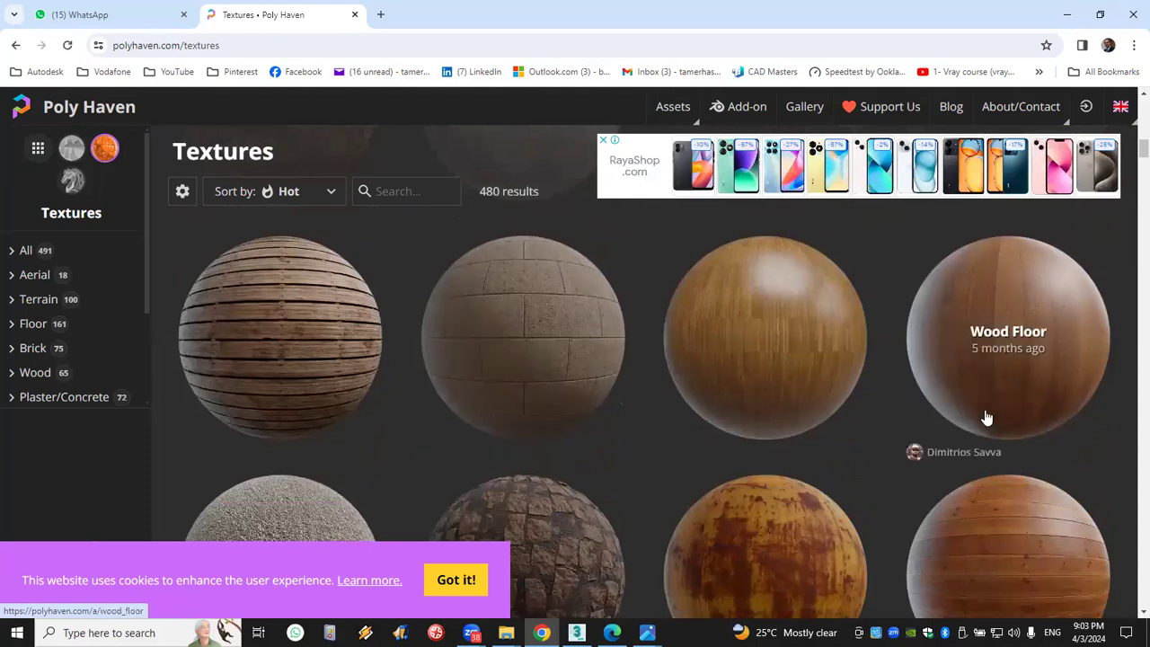
scroll(1064, 426, "down", 2)
left_click(1018, 388)
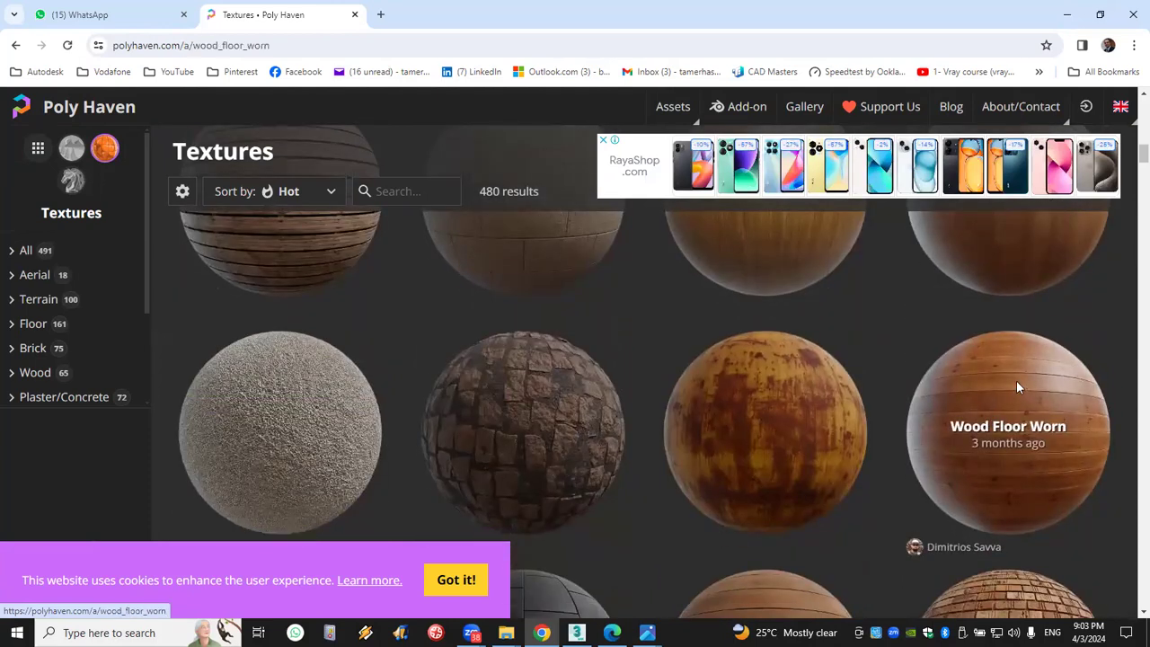
Review the Wood Floor Worn texture's maps and choose the ZIP download format to see its file options
scroll(565, 334, "down", 4)
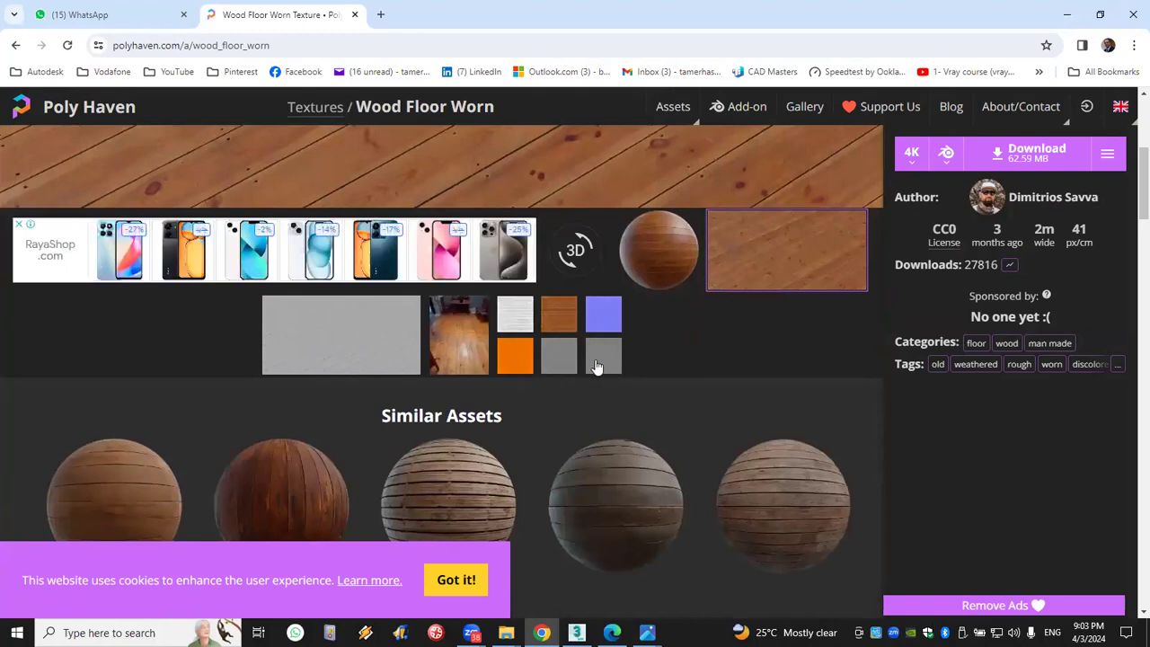
left_click(947, 154)
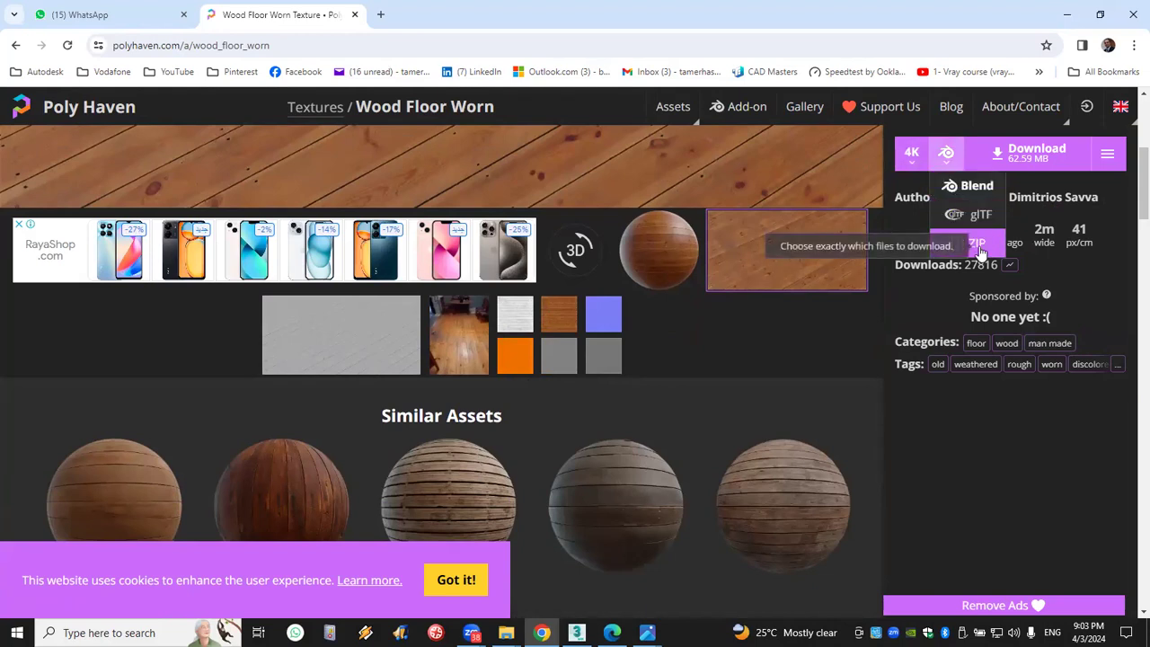
left_click(975, 242)
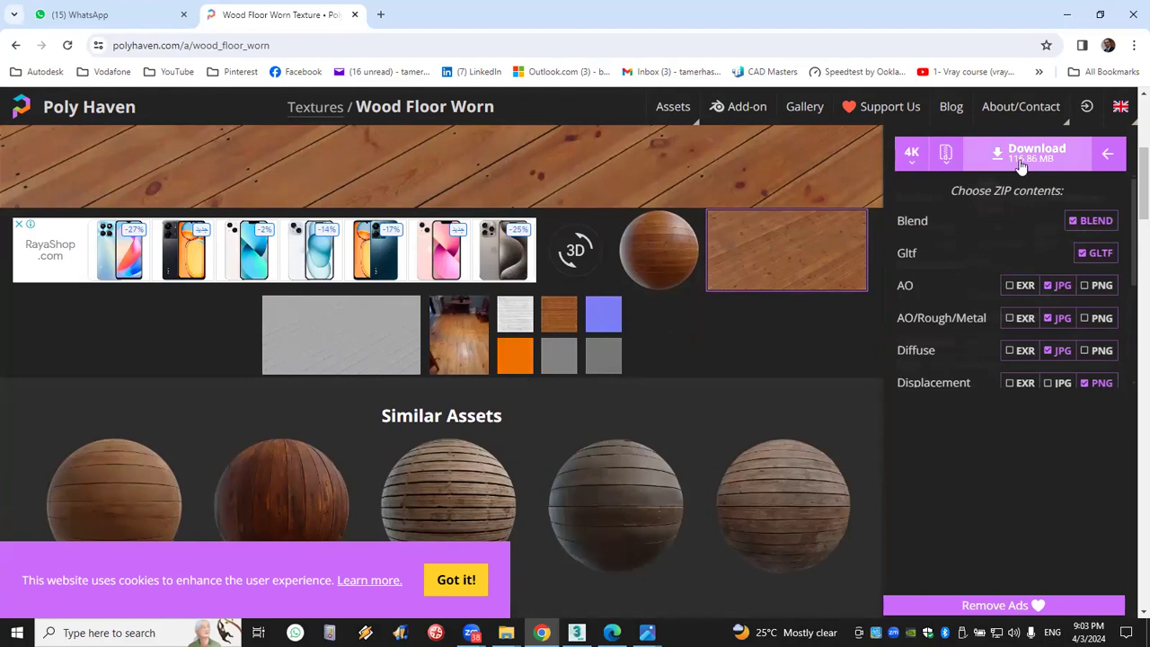
left_click(909, 166)
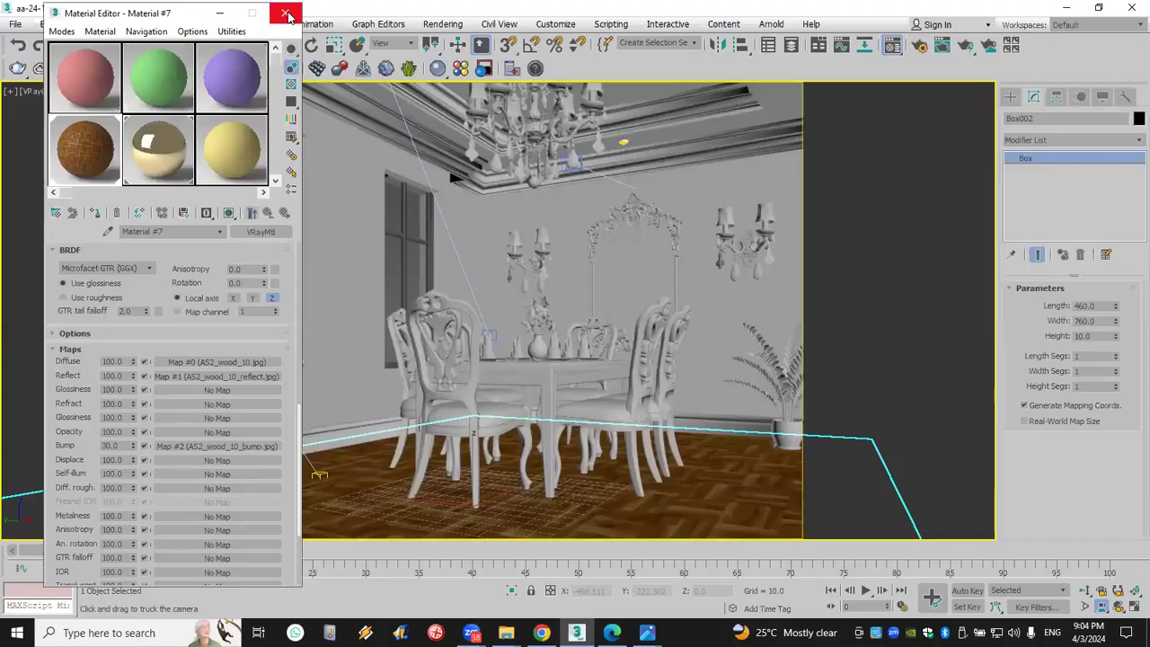
Close the Material Editor and start rendering the VRayCam001 view
left_click(285, 14)
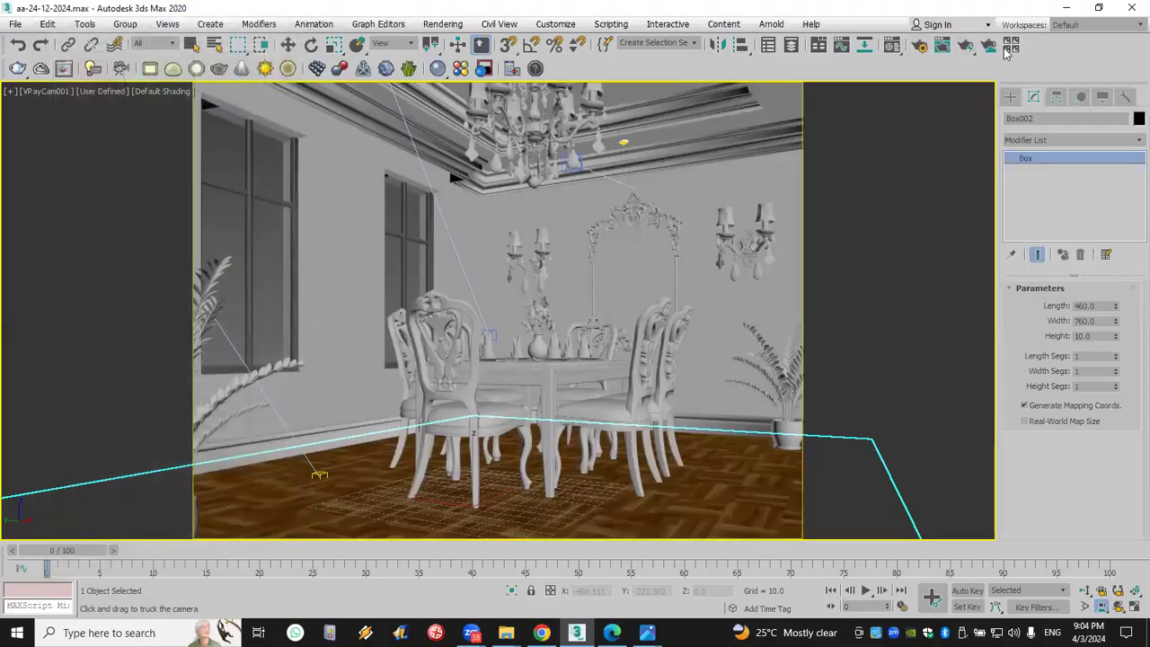
left_click(63, 69)
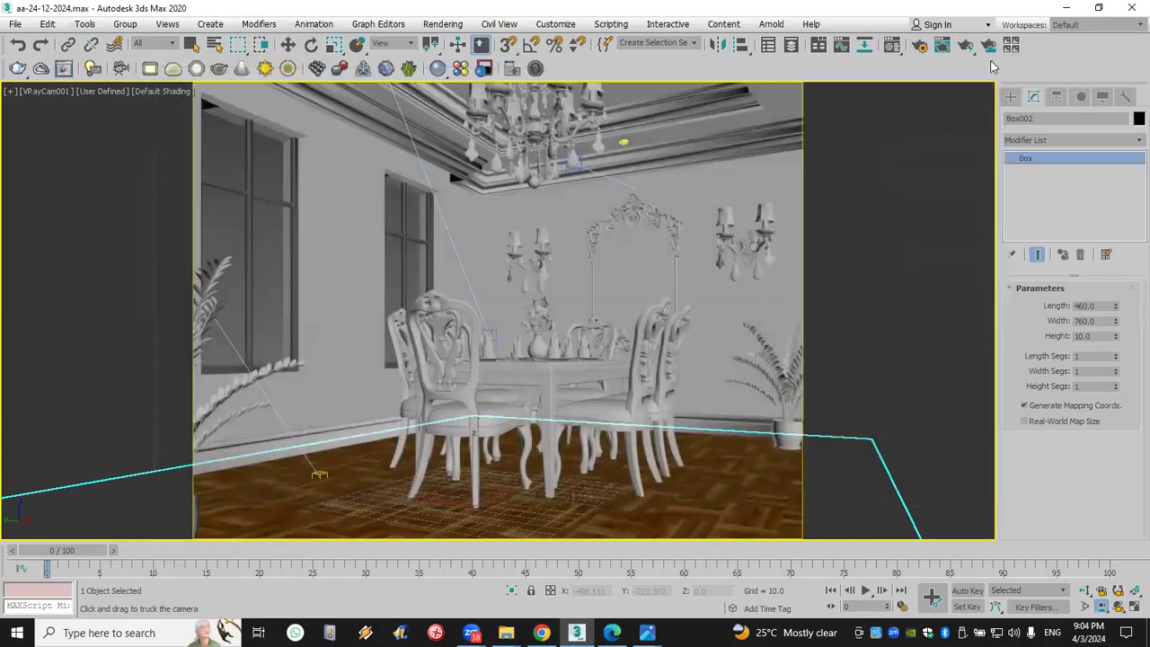
left_click(993, 72)
left_click(963, 47)
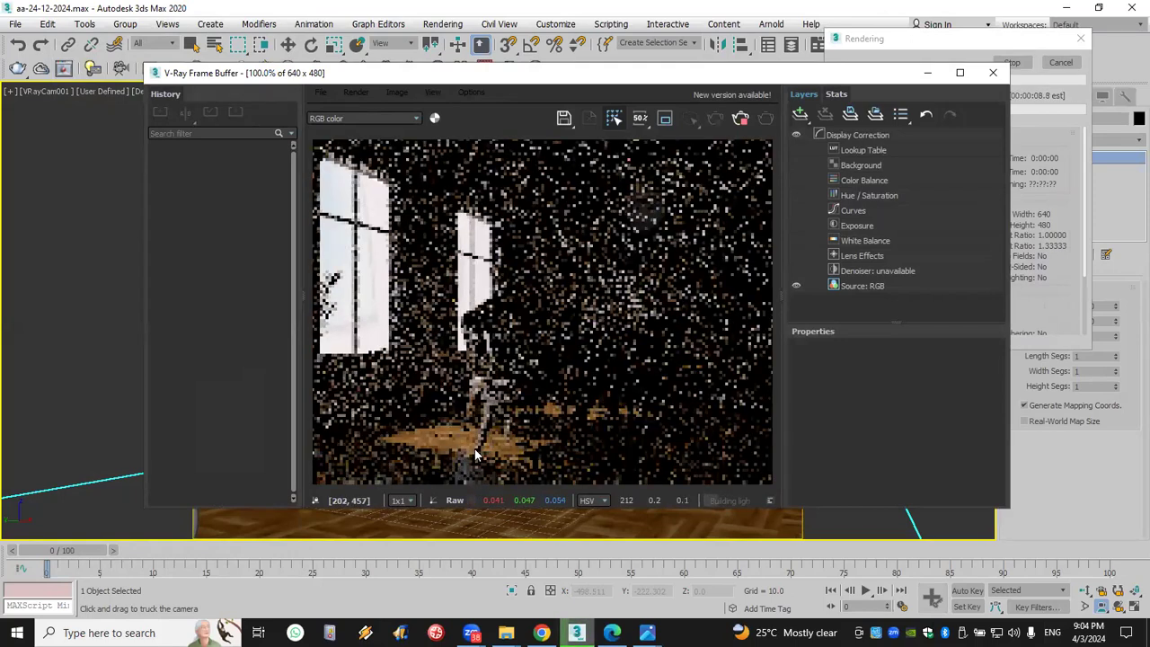
Mark a render region of about 99 by 90 pixels on the sunlit floor patch and render it
left_click(666, 119)
left_click_drag(381, 419, 453, 483)
left_click(738, 117)
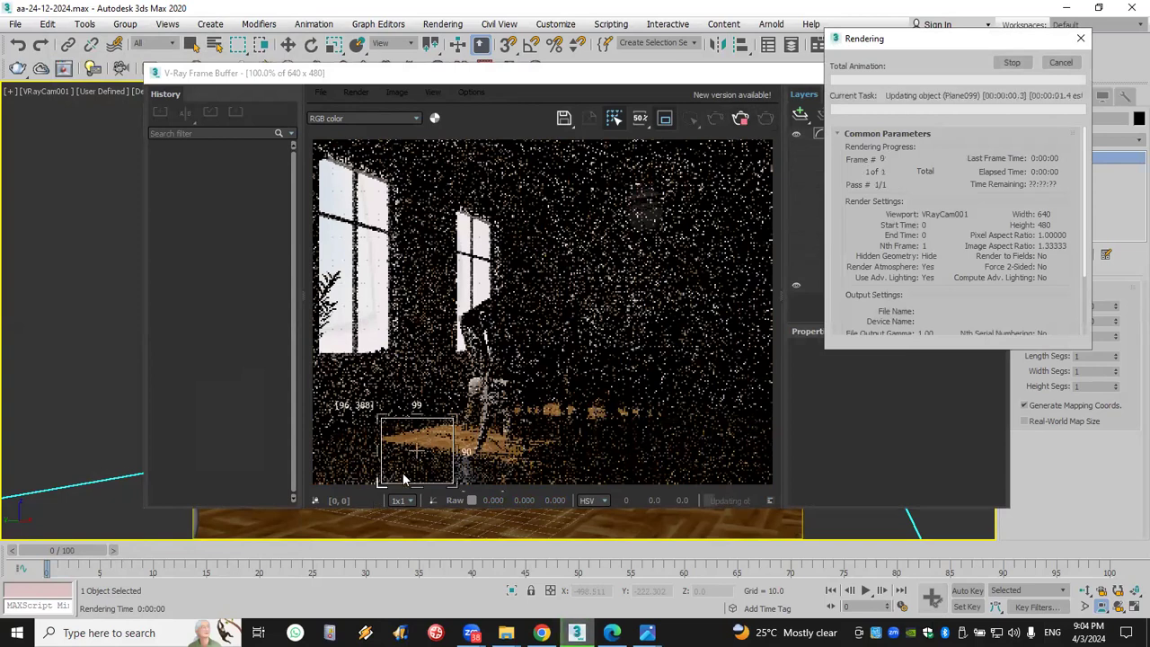
scroll(405, 478, "up", 1)
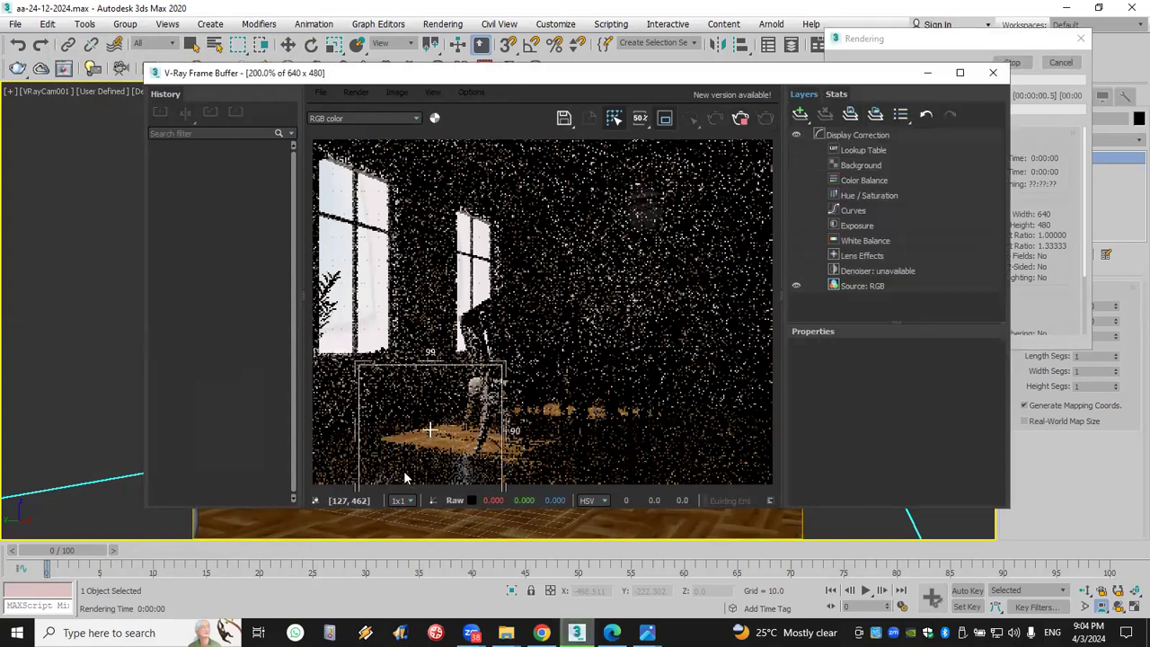
scroll(404, 470, "up", 1)
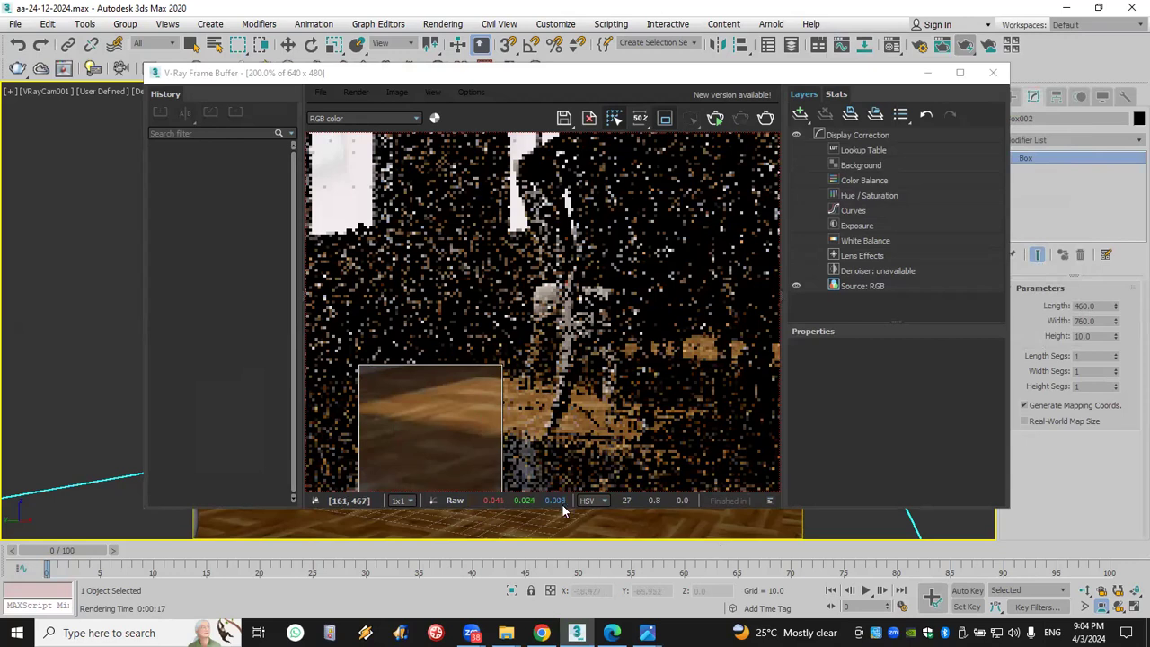
Examine the wood grain in the rendered floor region up close and close the frame buffer
scroll(414, 429, "up", 1)
scroll(413, 429, "up", 1)
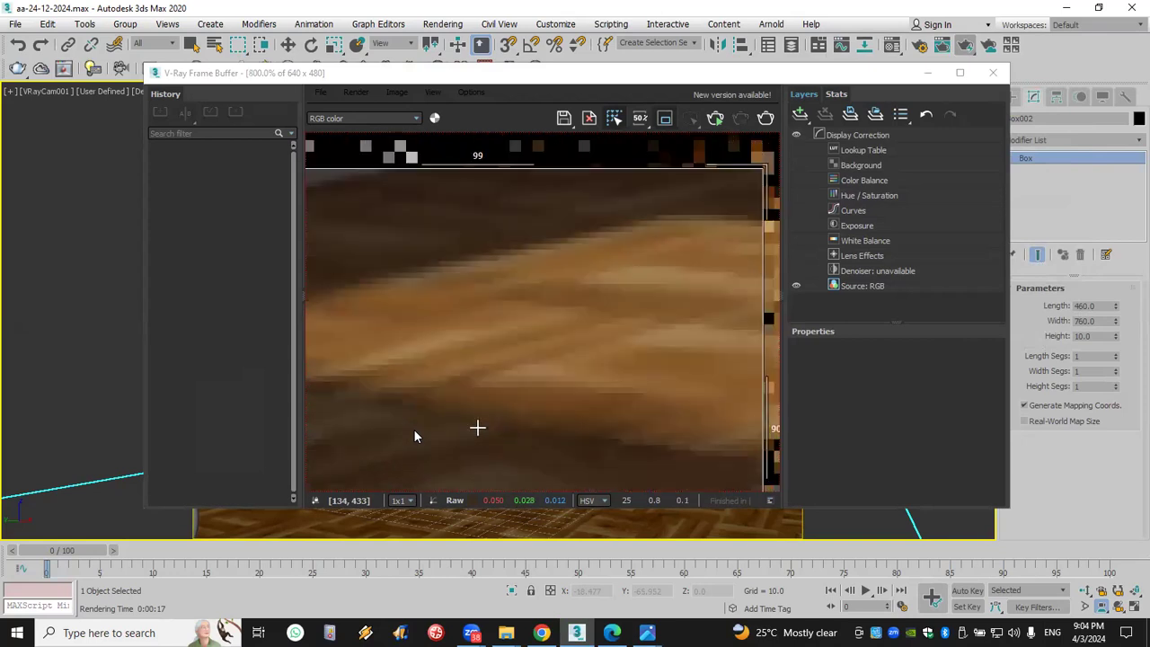
scroll(418, 437, "up", 1)
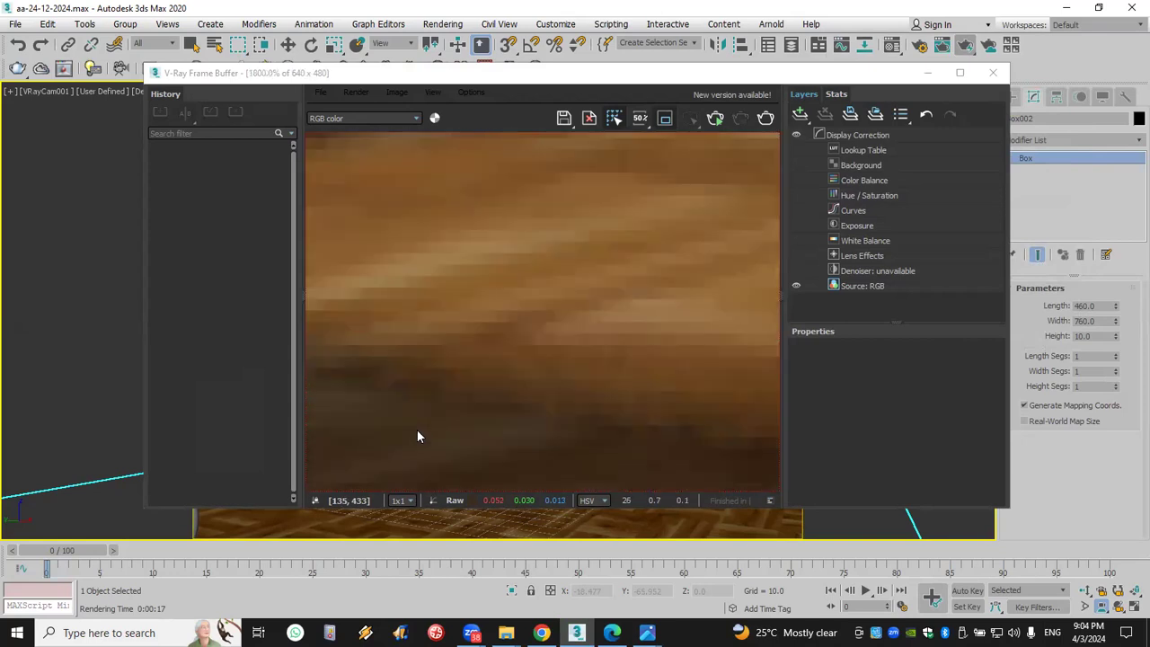
scroll(417, 437, "down", 3)
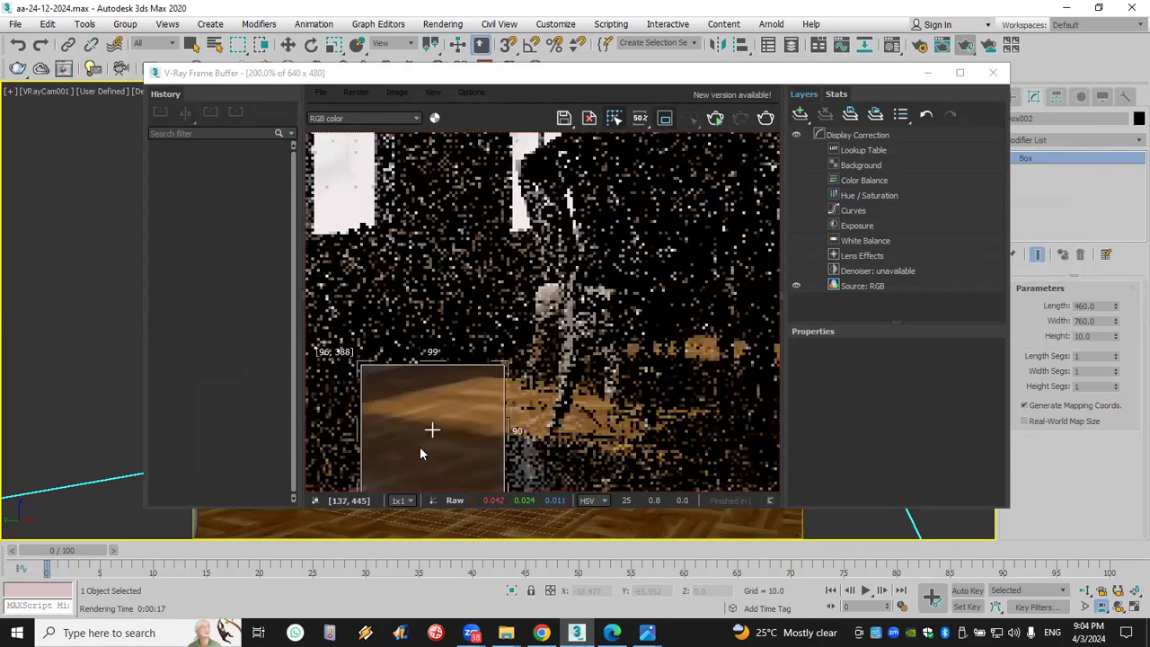
scroll(419, 447, "up", 2)
left_click(993, 72)
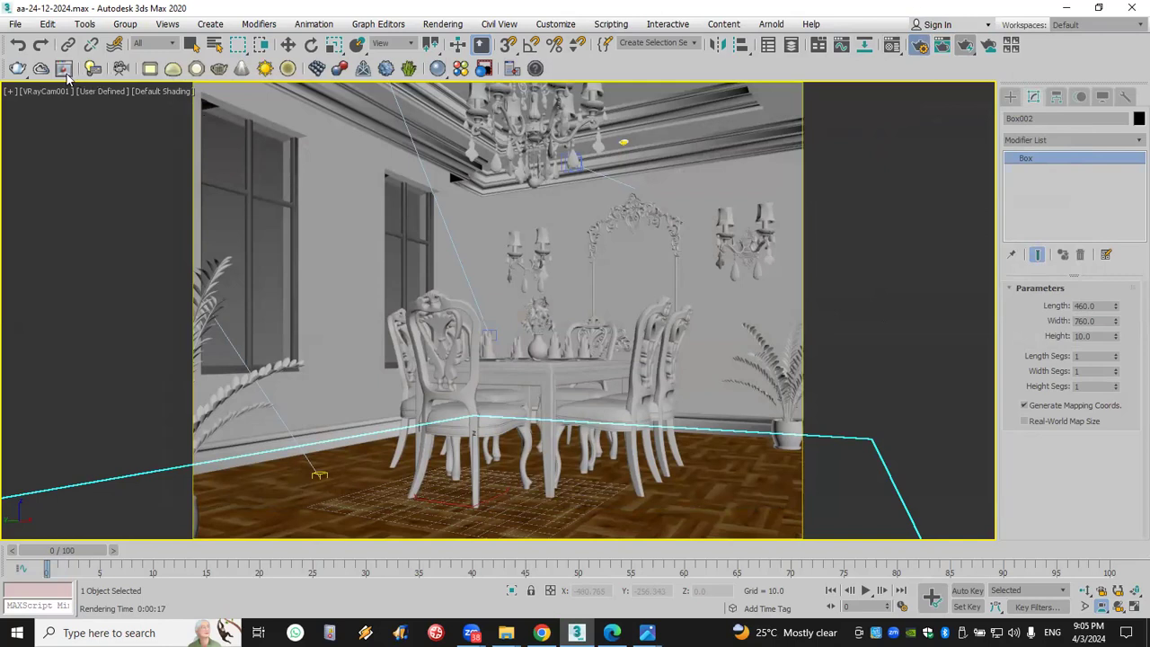
Open Render Setup and check the sharpness of the last rendered floor region in the frame buffer
key("F10")
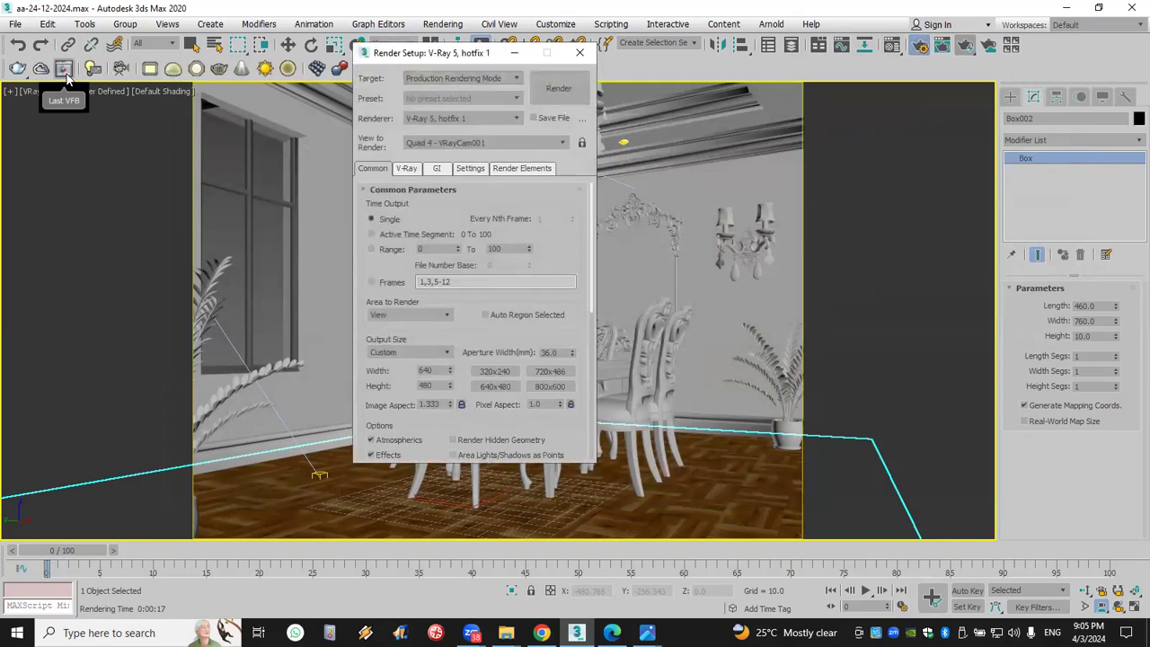
left_click(65, 76)
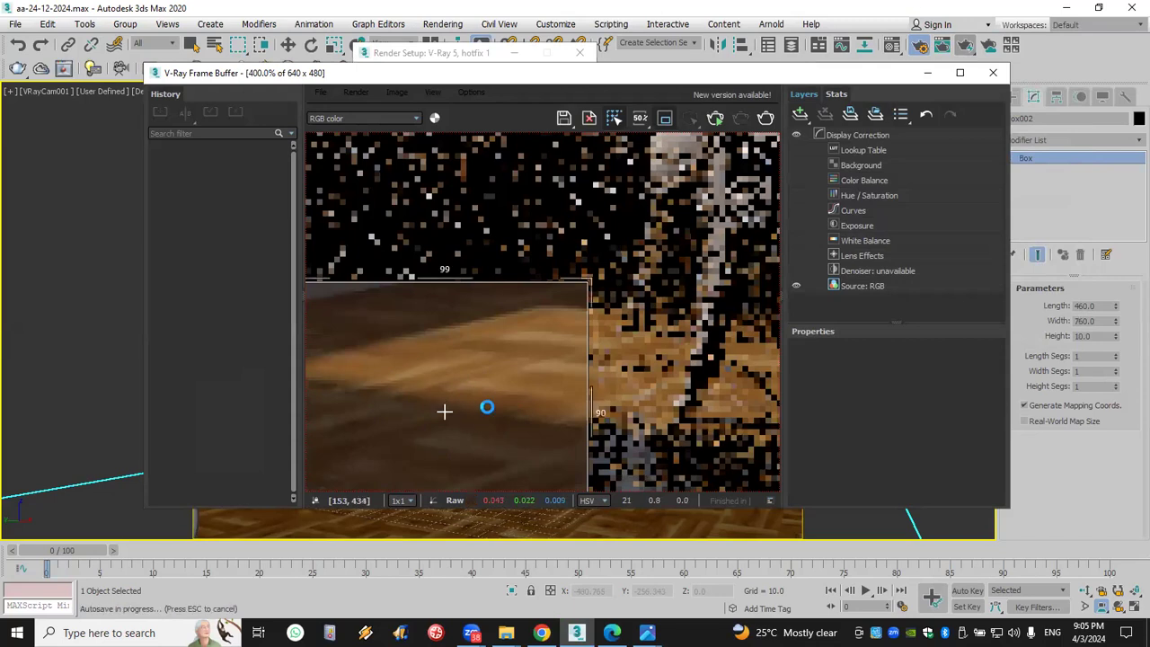
scroll(488, 411, "up", 1)
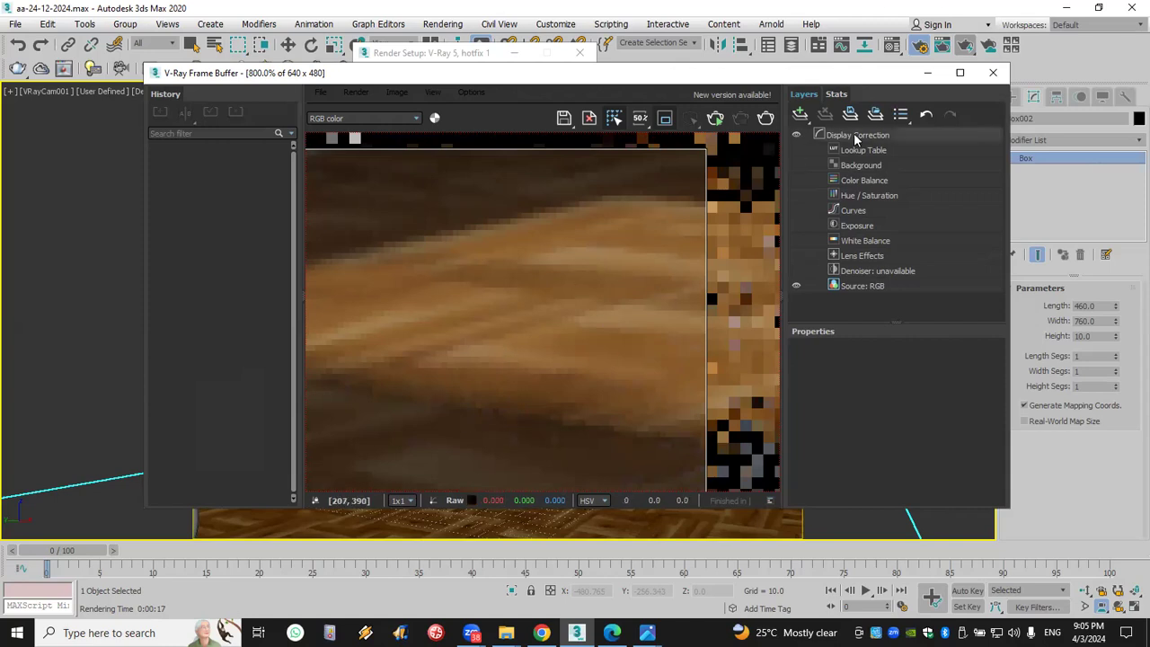
left_click(995, 73)
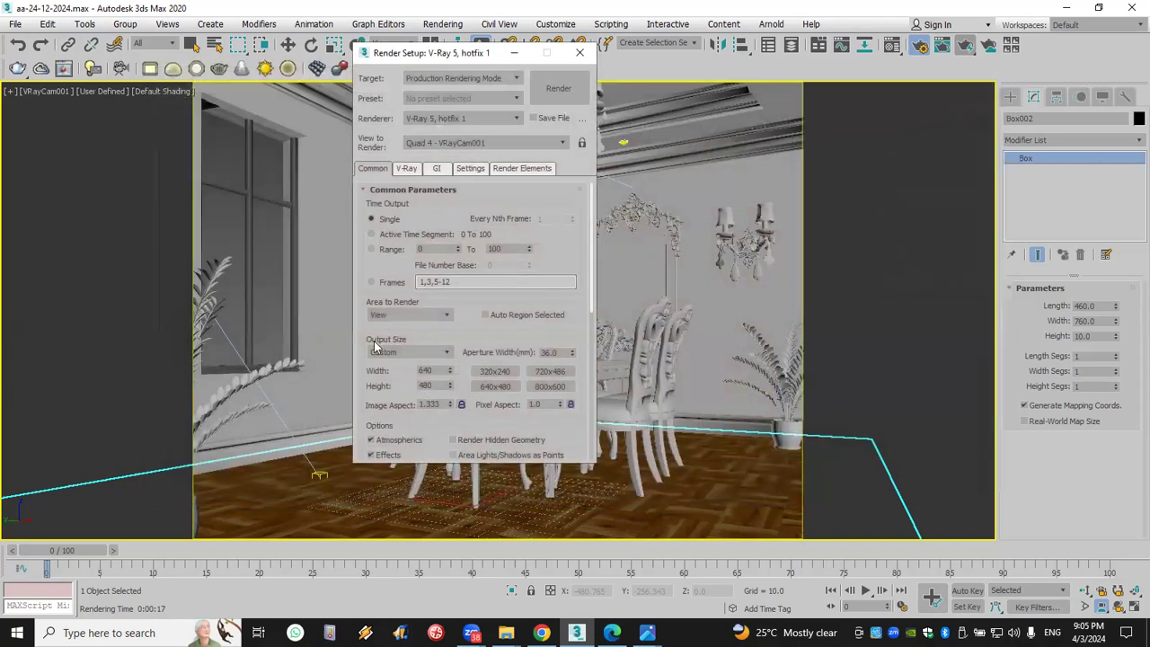
Save the scene and set the render output height to 2500 with the image aspect locked
left_click(19, 27)
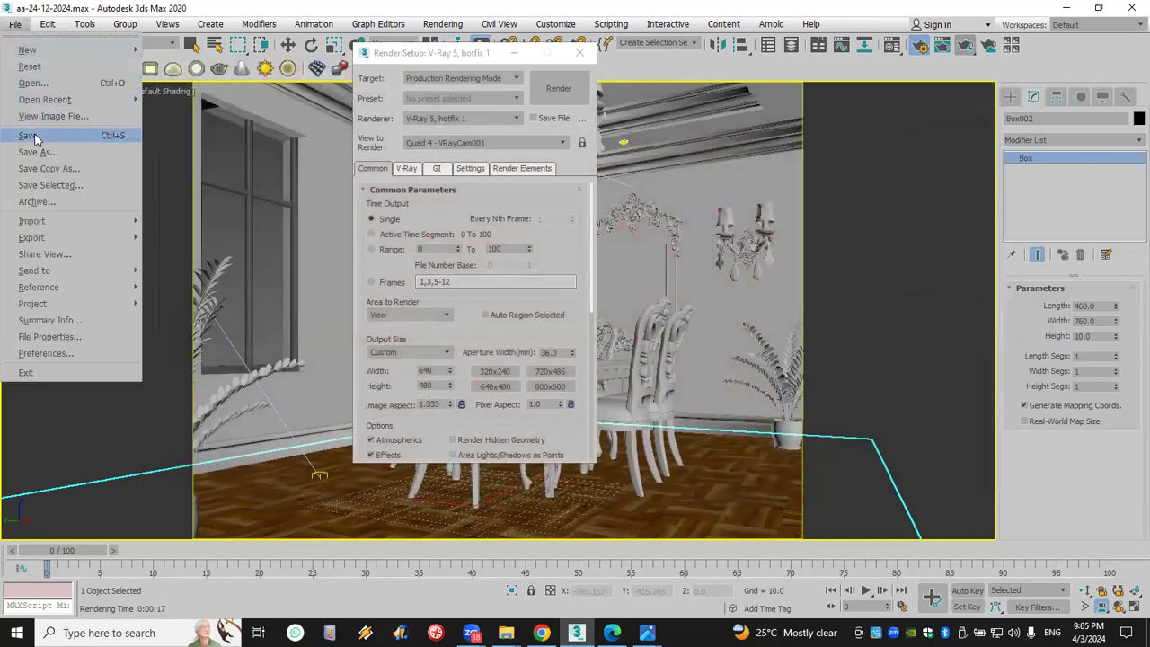
left_click(38, 134)
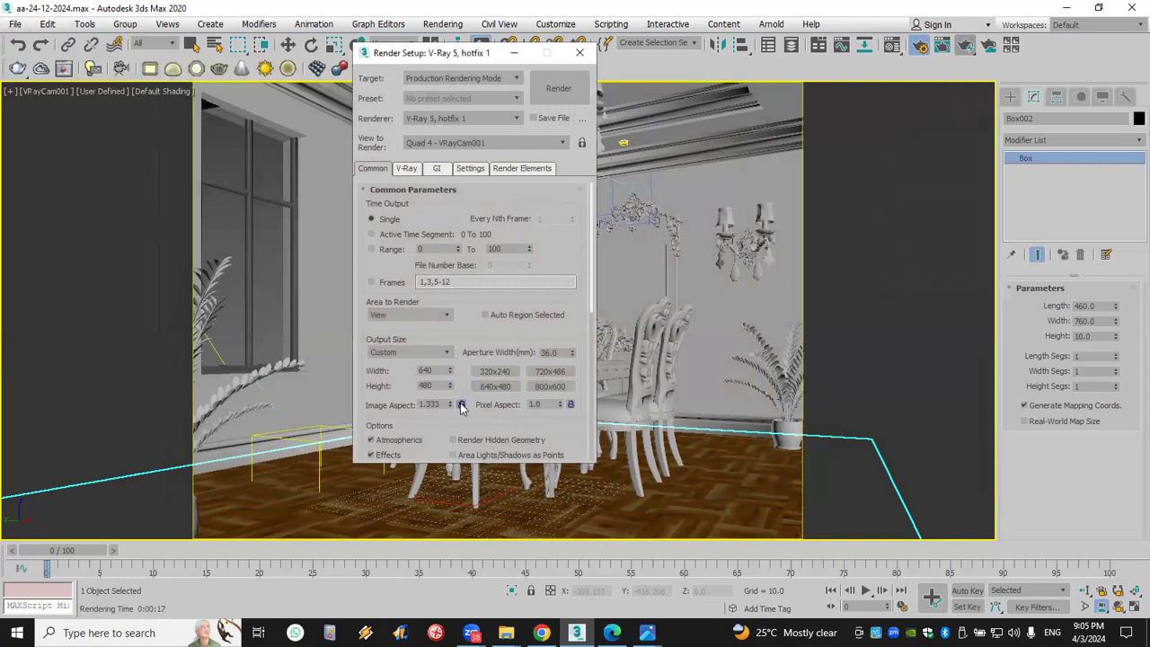
double_click(432, 385)
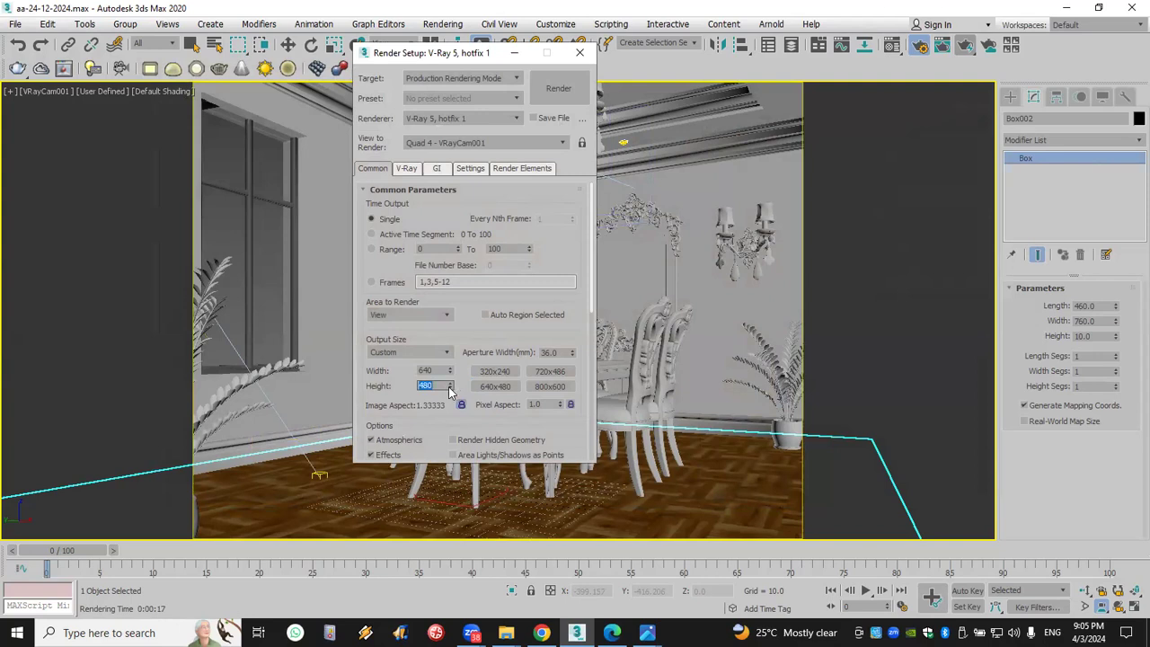
type("2500")
key("Return")
Render the floor region at 3333 x 2500 and enlarge it in the frame buffer
left_click(949, 64)
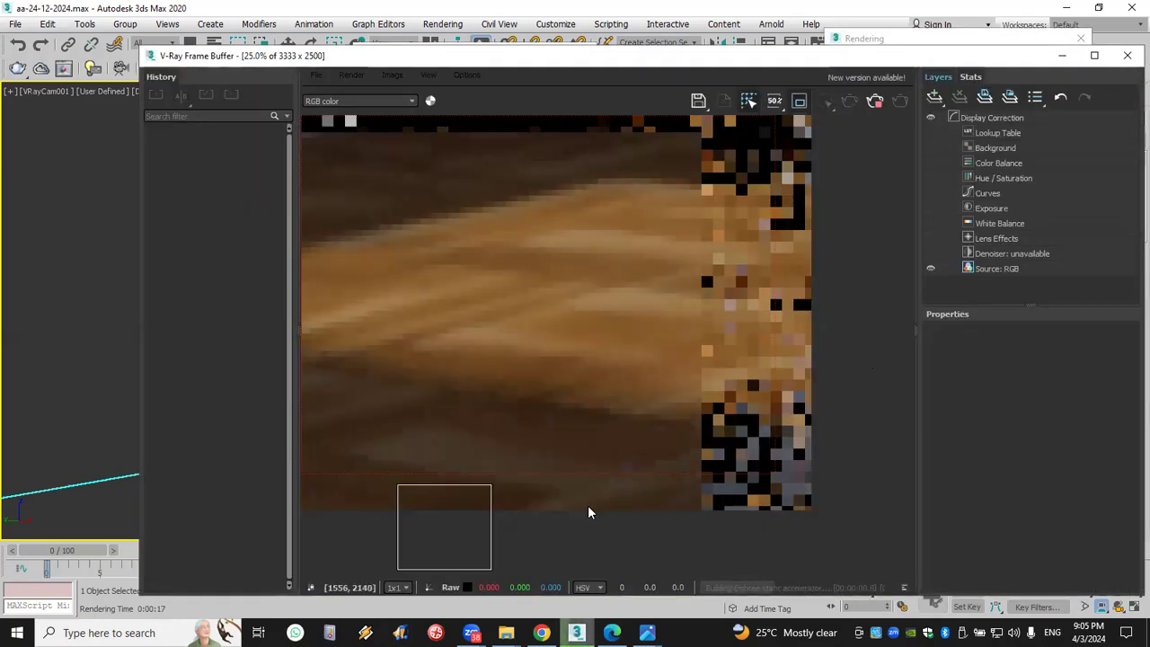
scroll(587, 473, "down", 1)
scroll(588, 474, "up", 1)
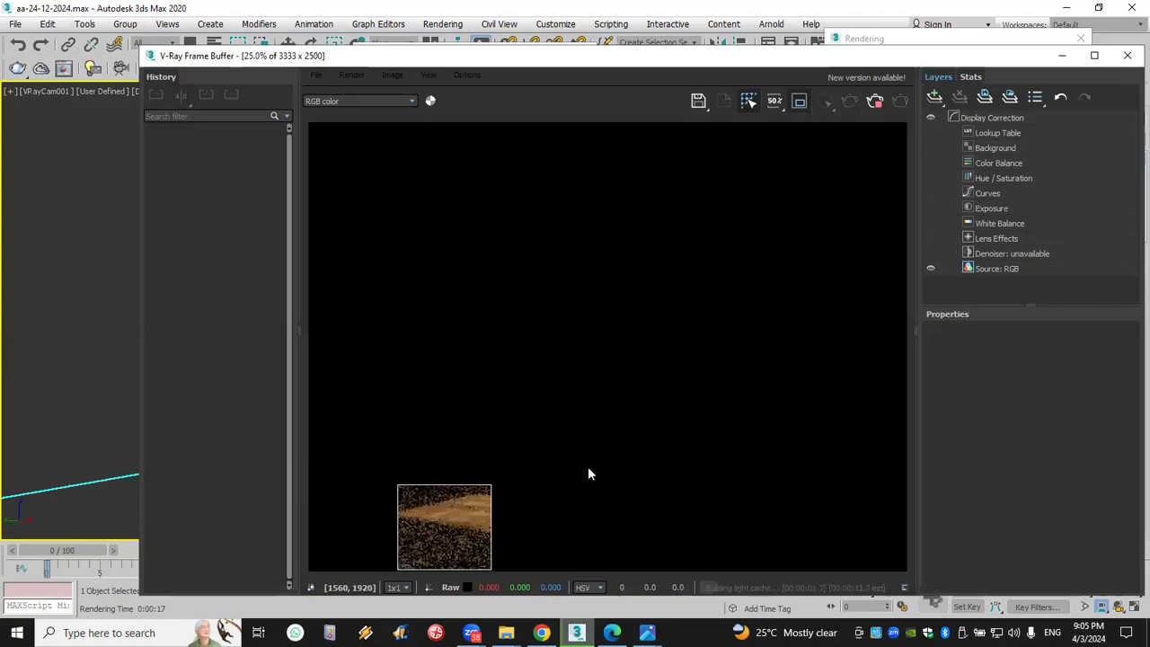
scroll(386, 546, "up", 1)
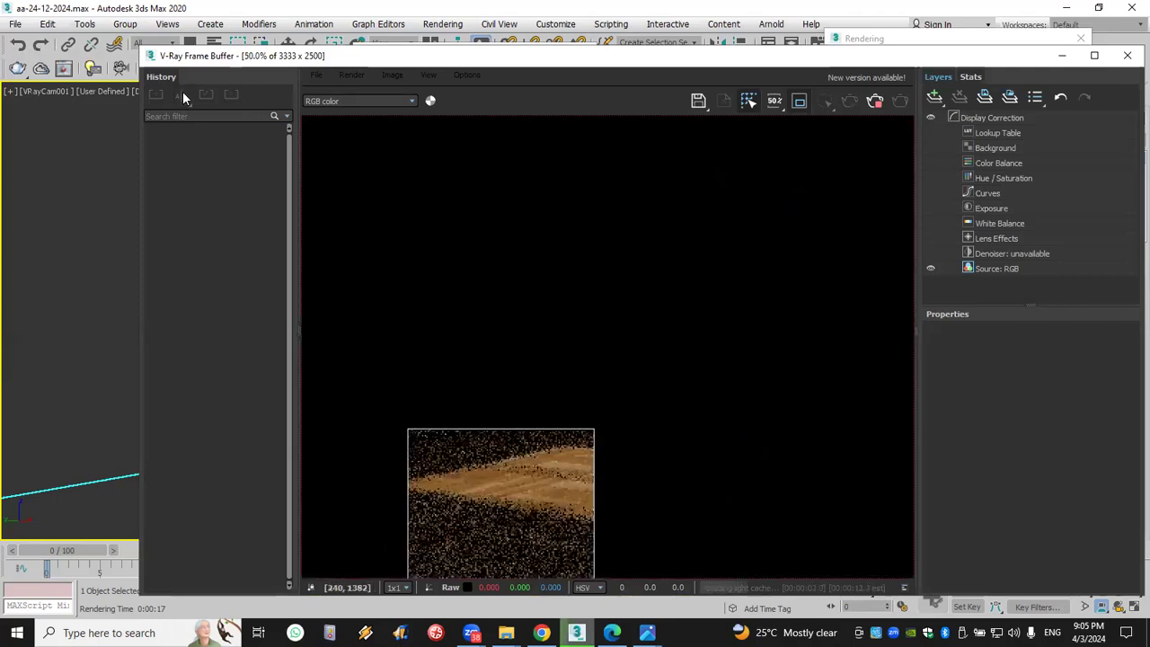
Enable render history in the VFB settings with Use Project Path and Auto Save on, and save the settings
left_click_drag(386, 56, 447, 87)
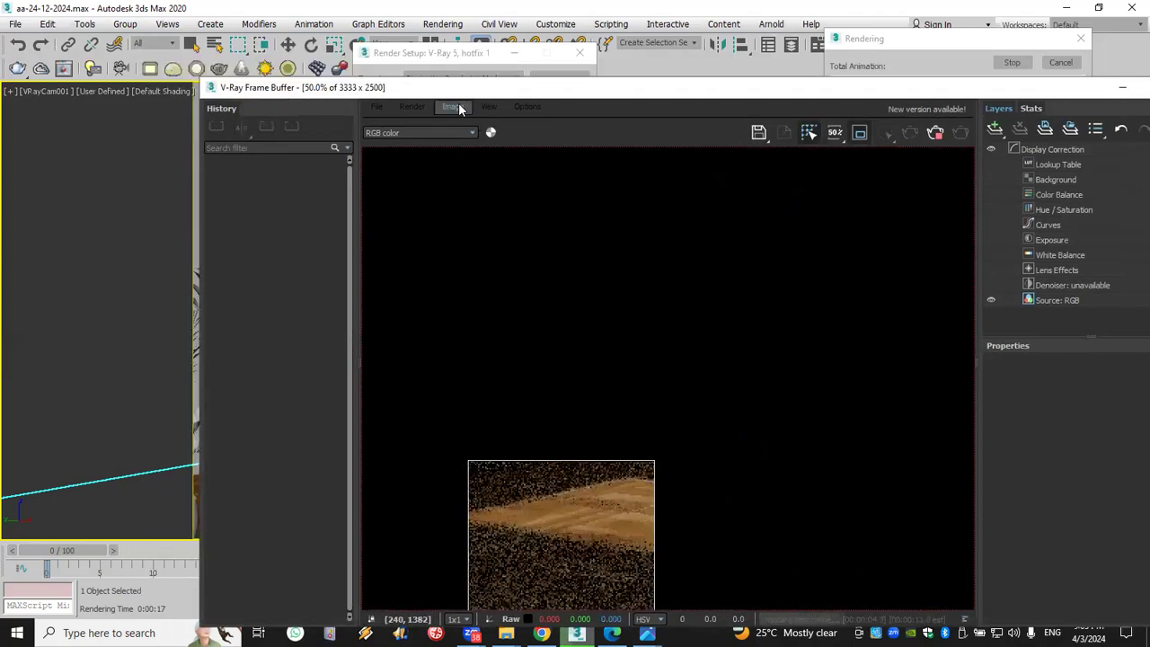
left_click(538, 108)
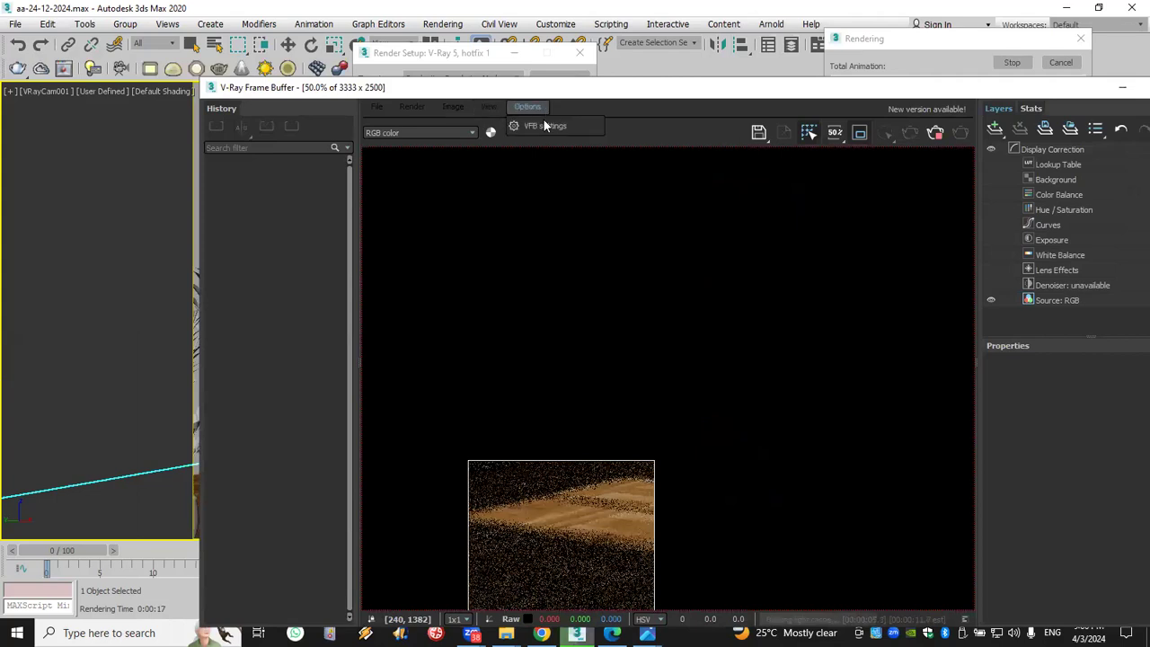
left_click(553, 128)
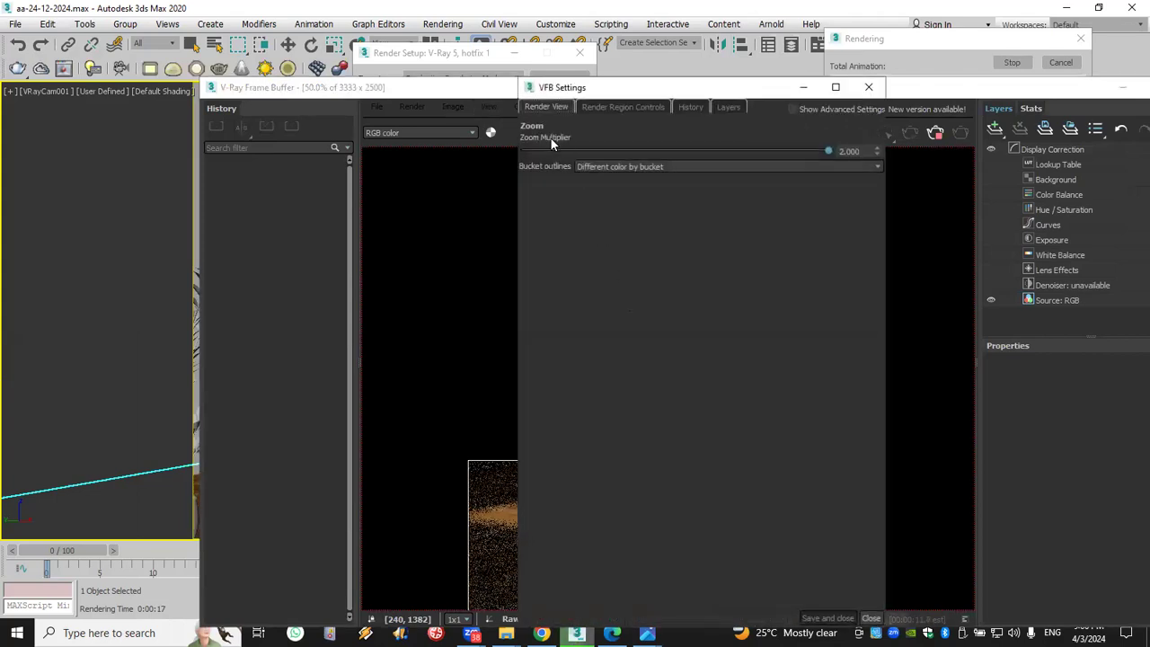
left_click(691, 108)
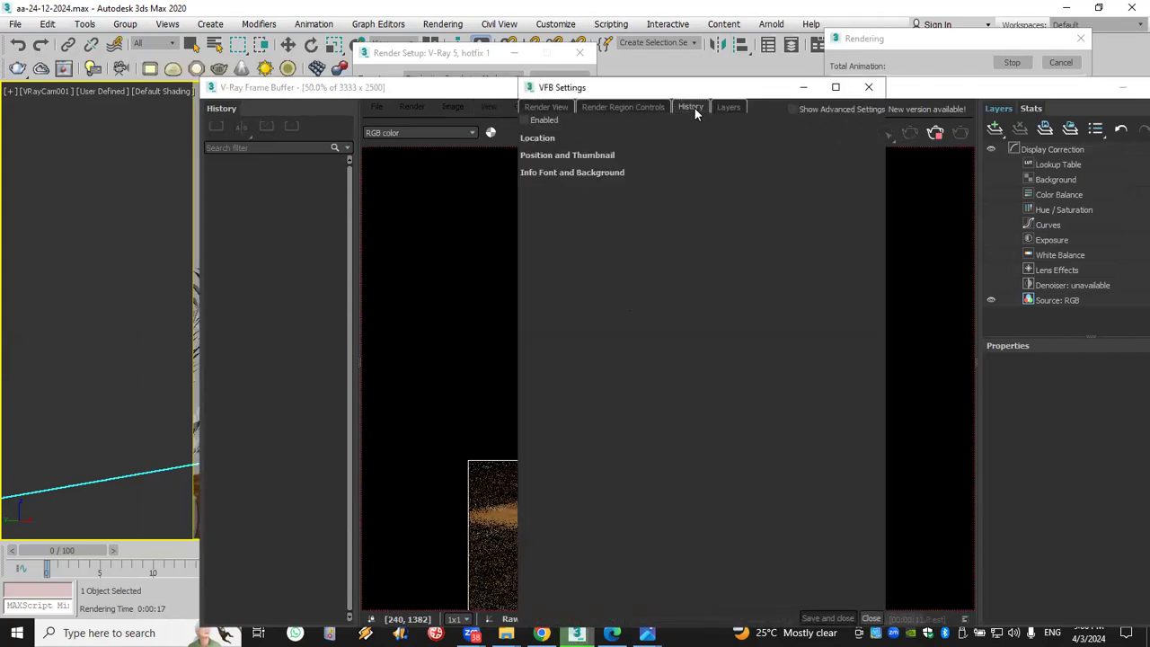
left_click(545, 122)
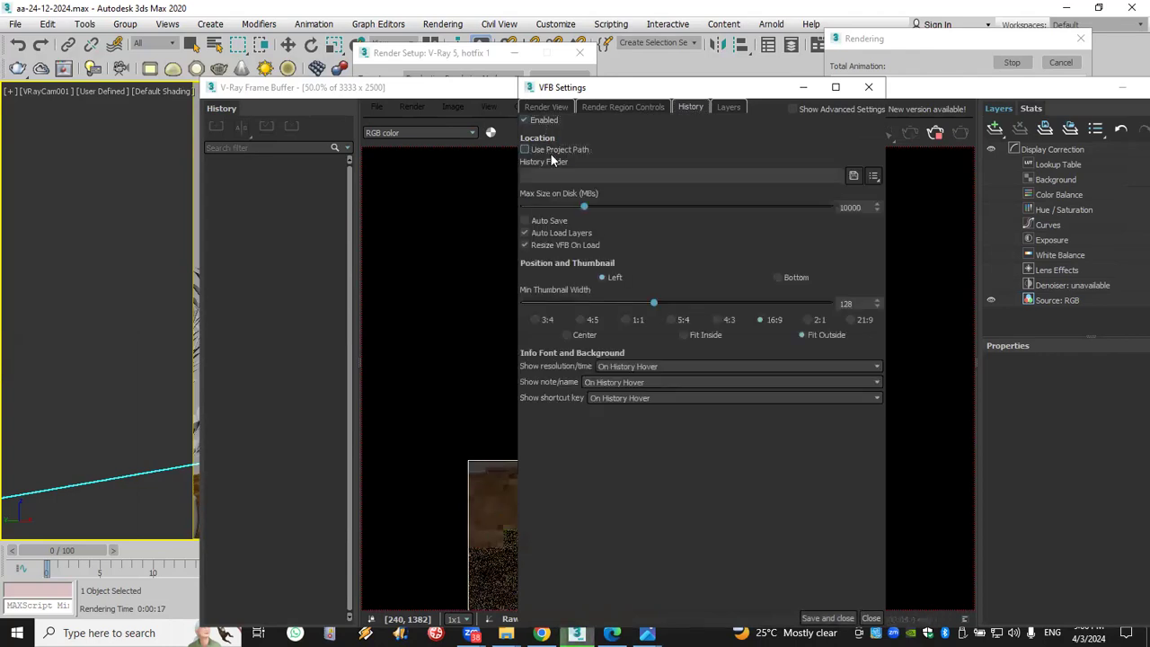
left_click(550, 150)
left_click(550, 189)
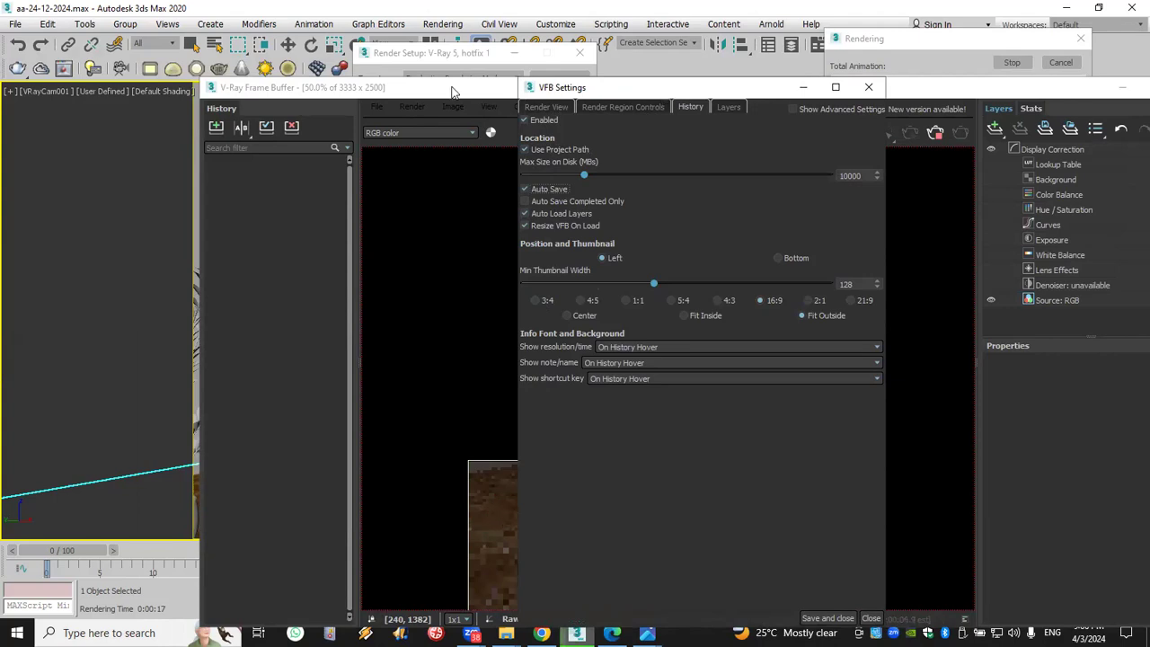
double_click(621, 89)
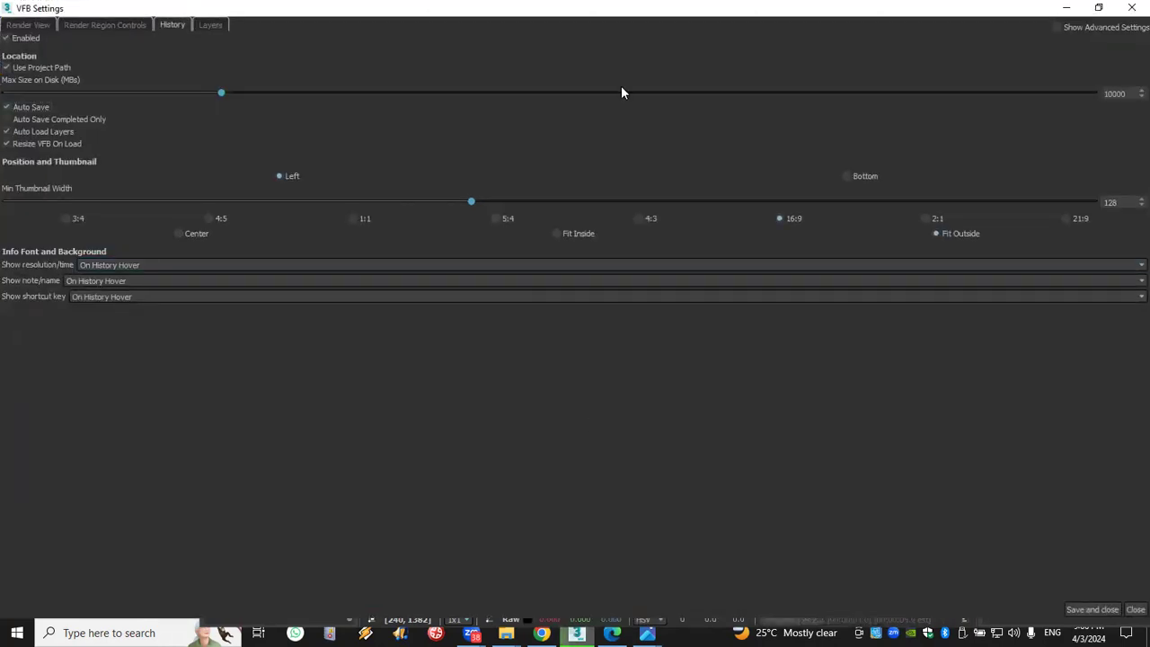
left_click(1092, 610)
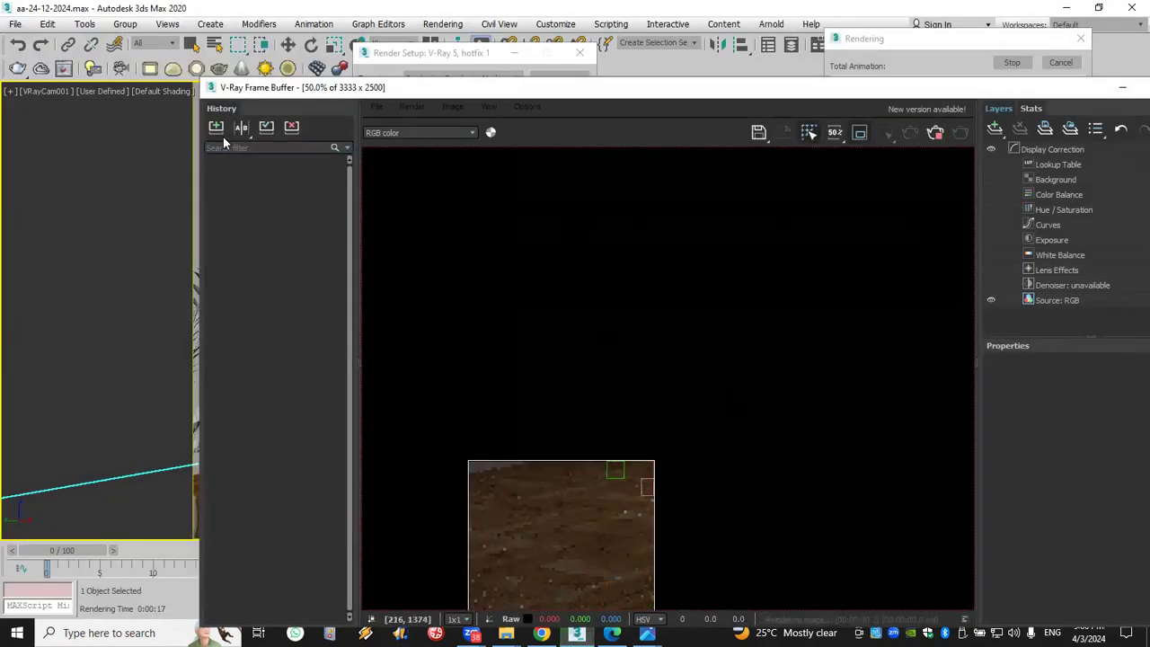
Inspect the high-resolution floor region render up close and close the frame buffer and Render Setup
left_click_drag(676, 90, 583, 42)
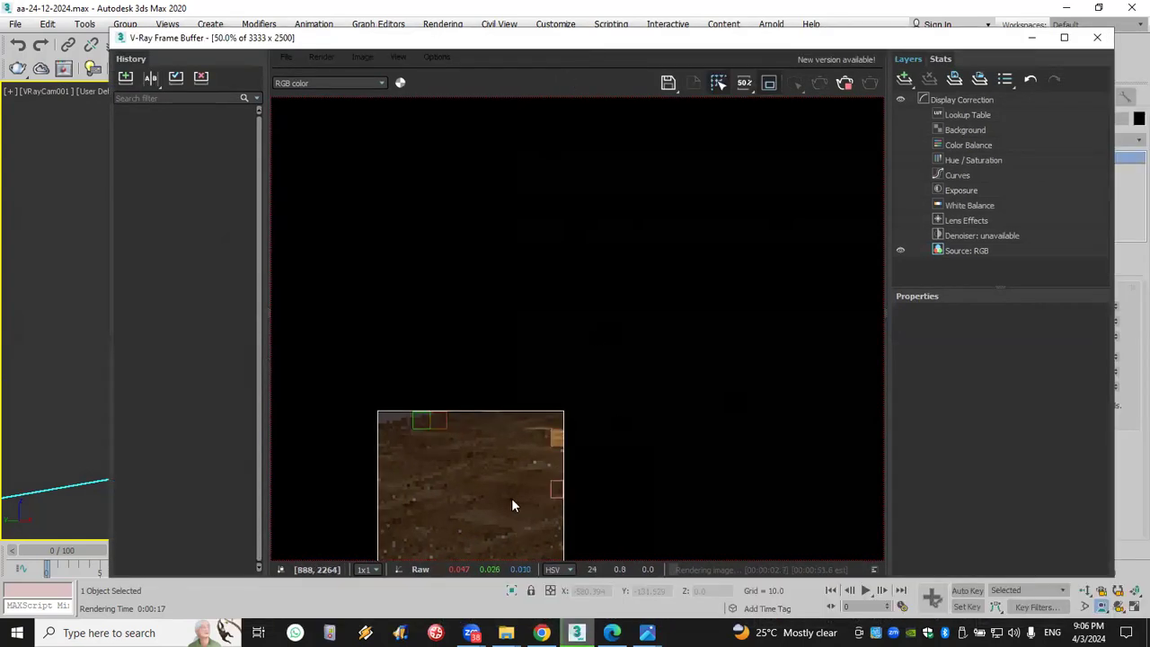
scroll(509, 494, "up", 2)
scroll(504, 484, "down", 1)
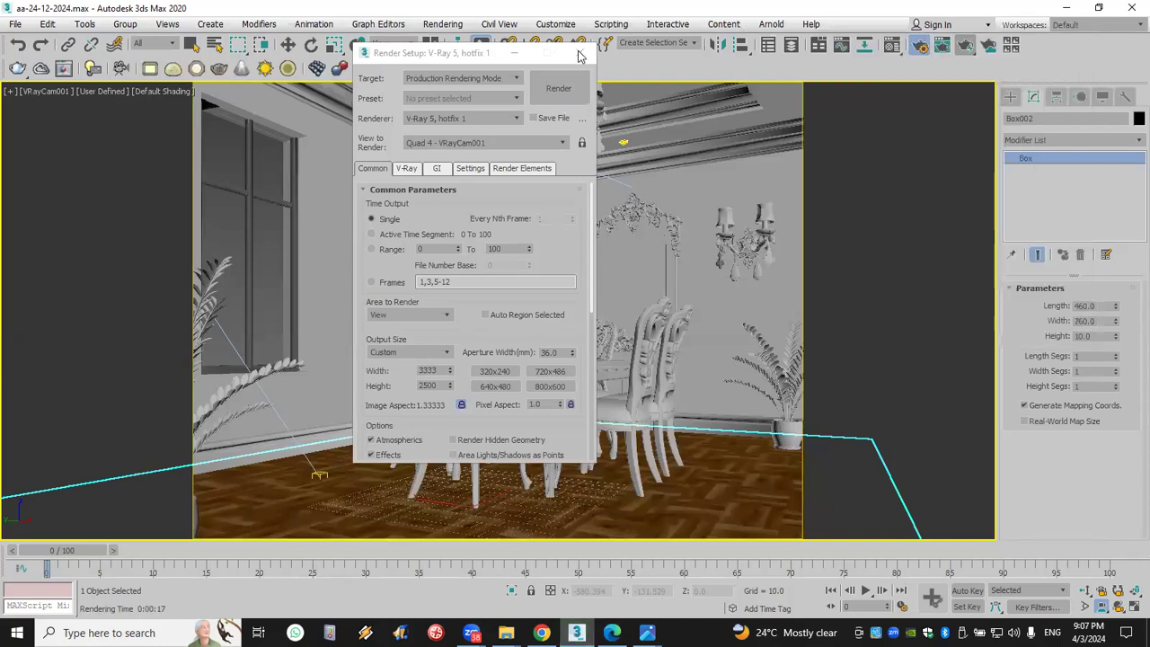
left_click(581, 53)
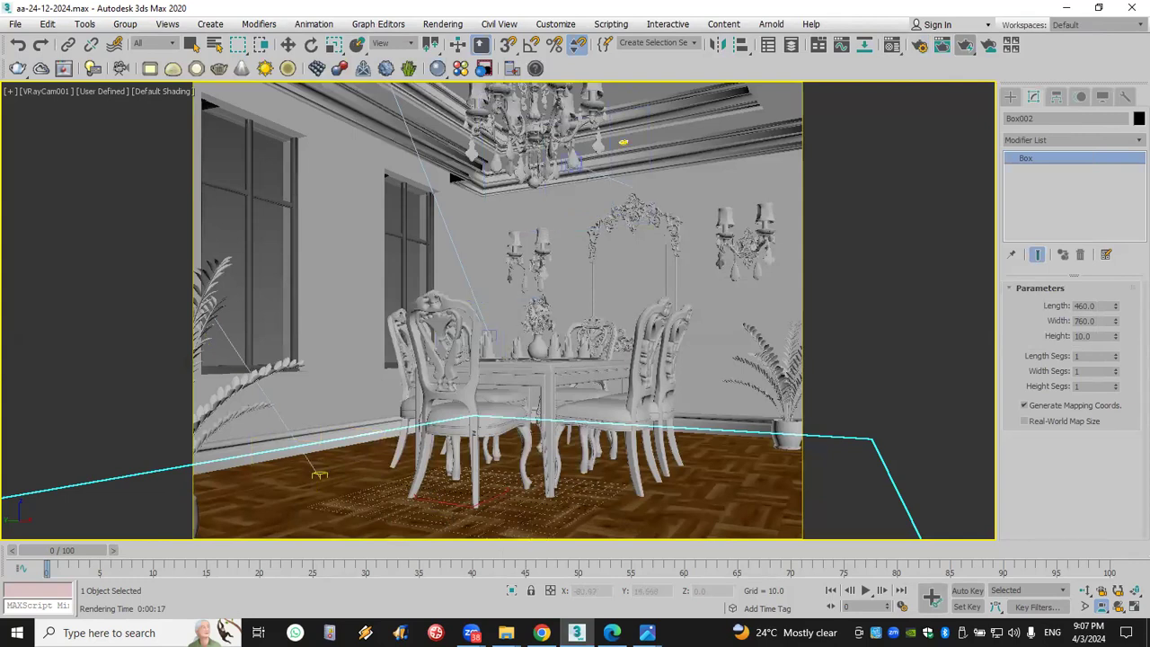
Browse the Archshaders_textures folder inside MAX > Archshaders, examining the wood diffuse textures and the wall bump textures
left_click(1148, 634)
double_click(1114, 32)
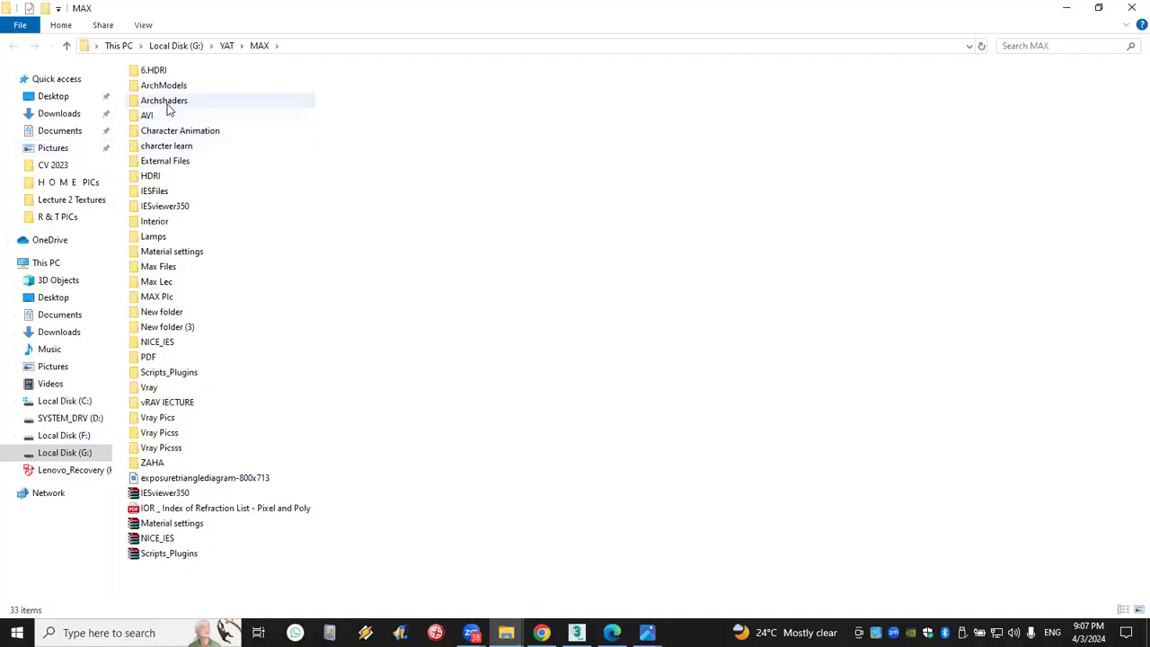
double_click(167, 105)
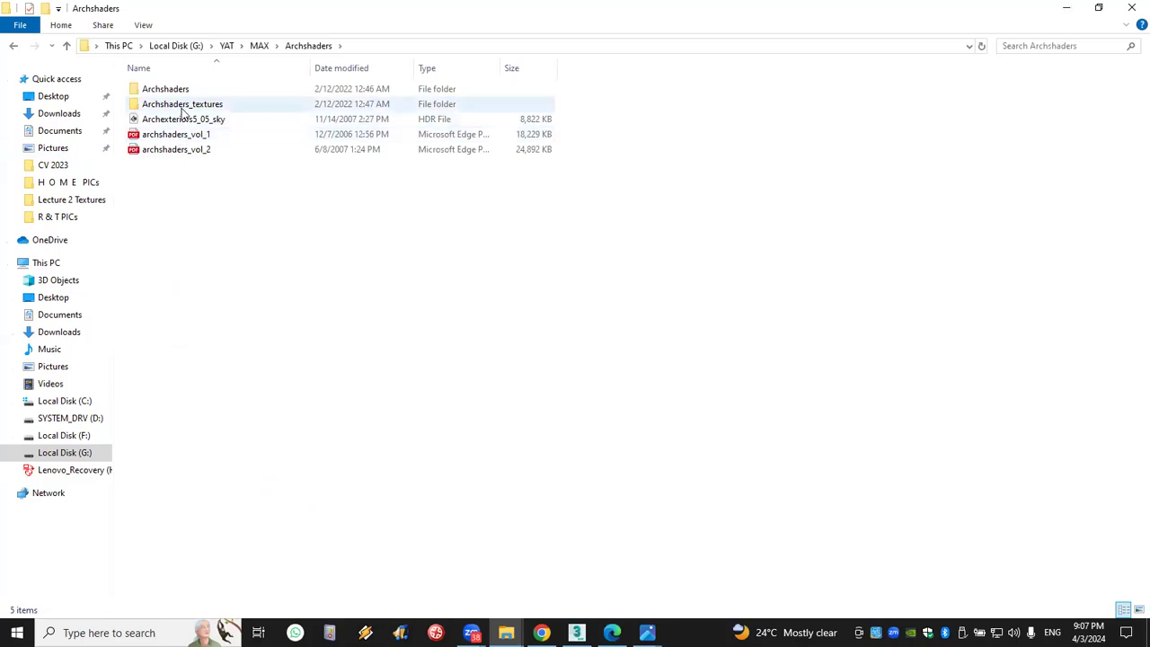
double_click(183, 106)
scroll(721, 438, "down", 5)
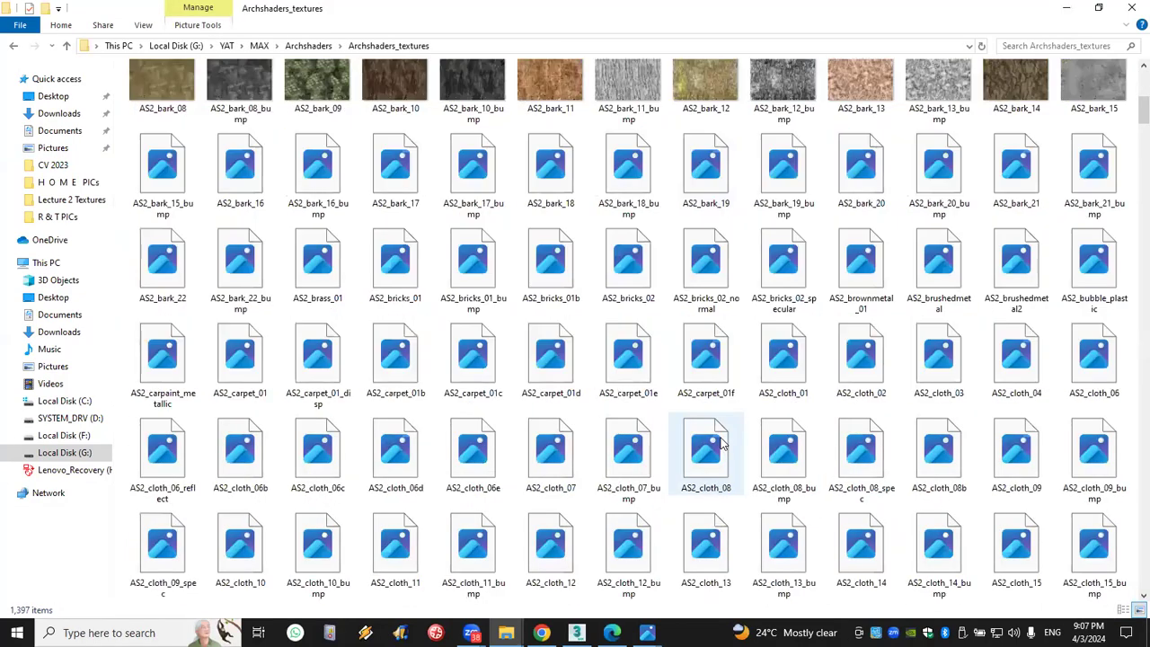
scroll(721, 437, "down", 3)
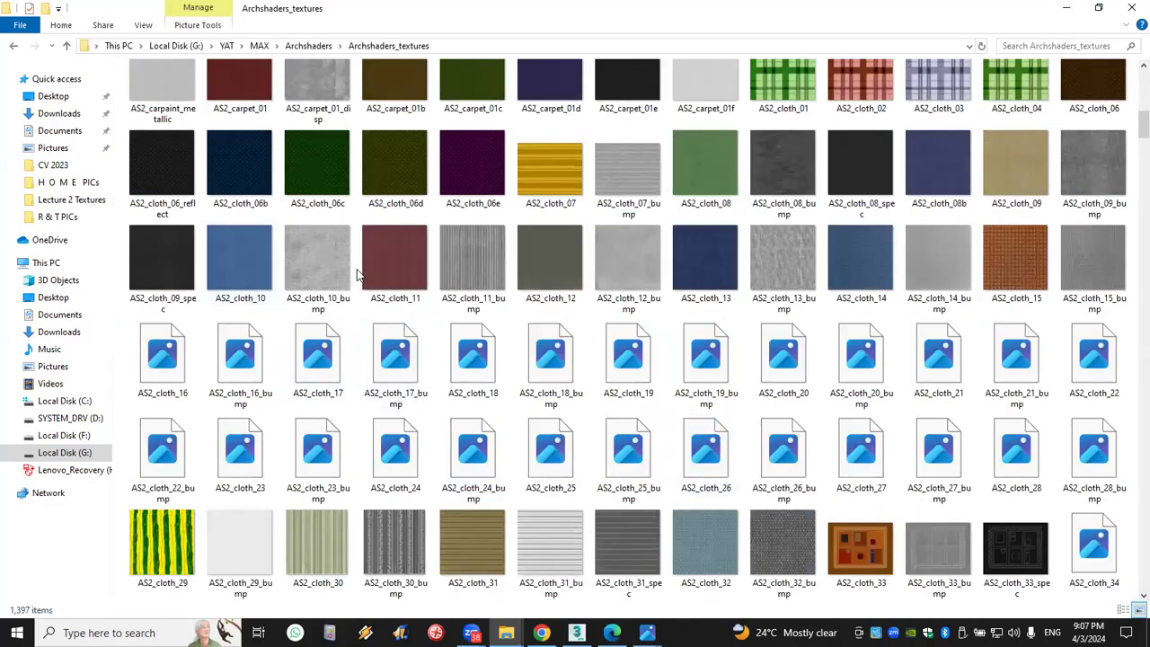
left_click_drag(1143, 125, 1105, 590)
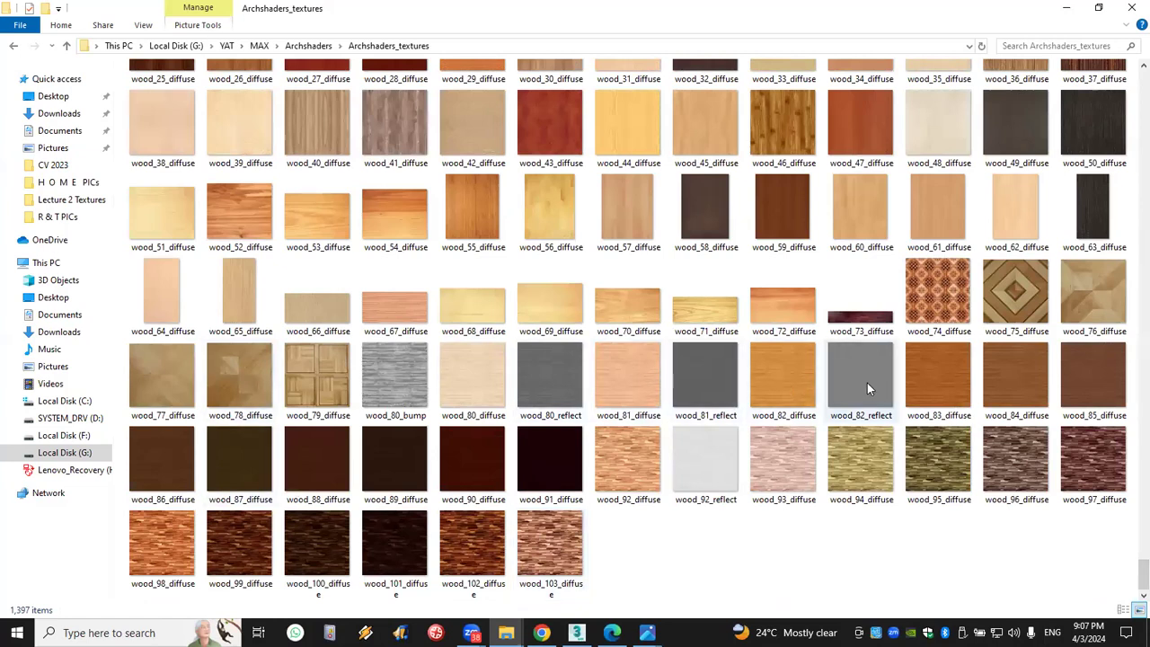
scroll(867, 388, "up", 3)
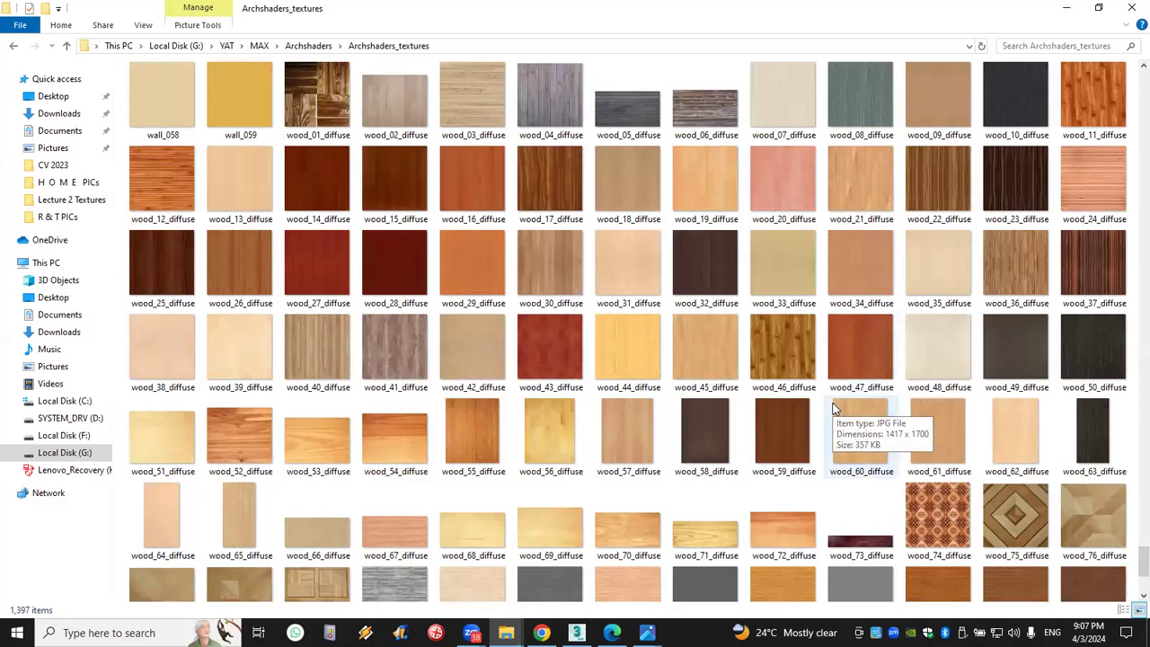
left_click(453, 79)
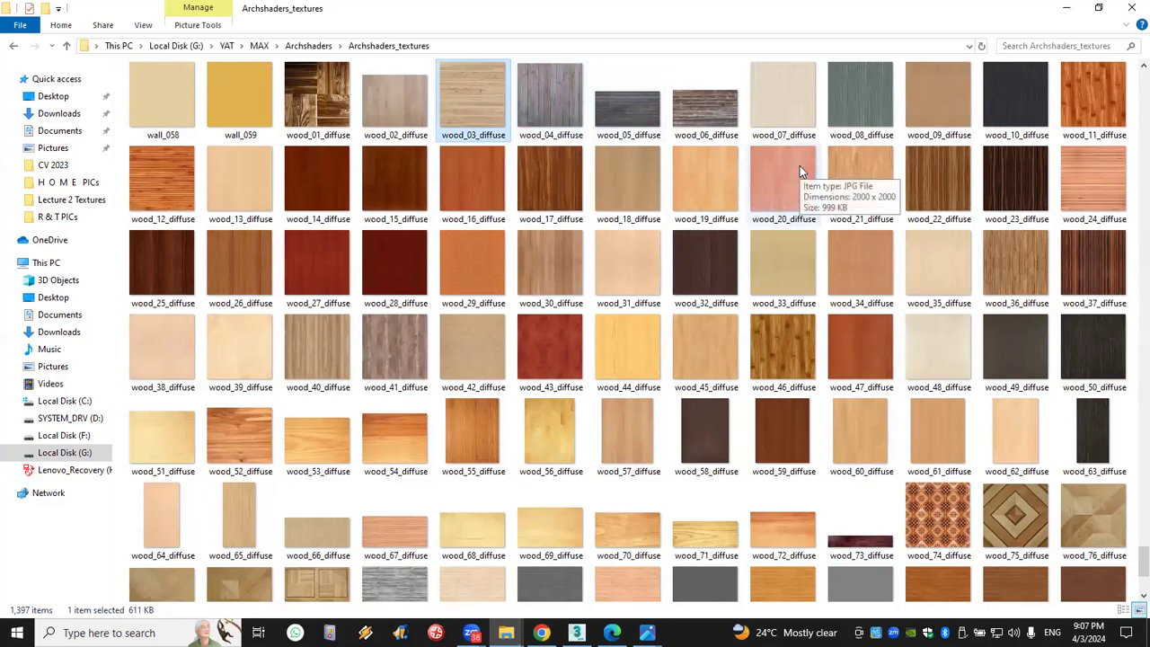
scroll(800, 165, "up", 3)
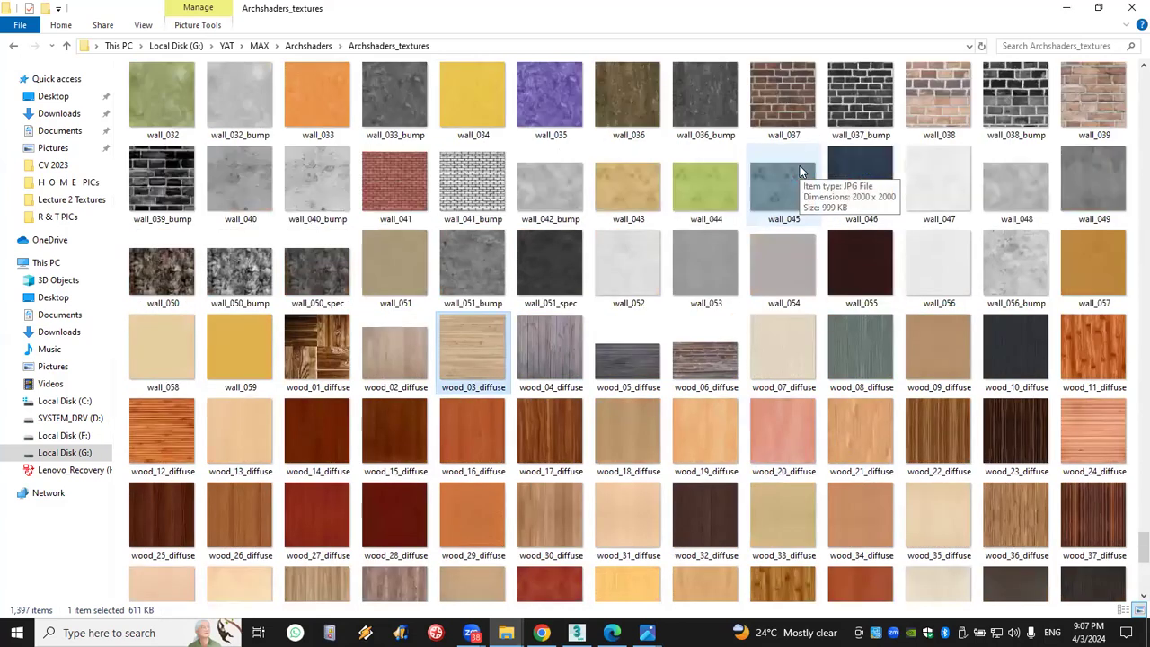
scroll(785, 227, "up", 3)
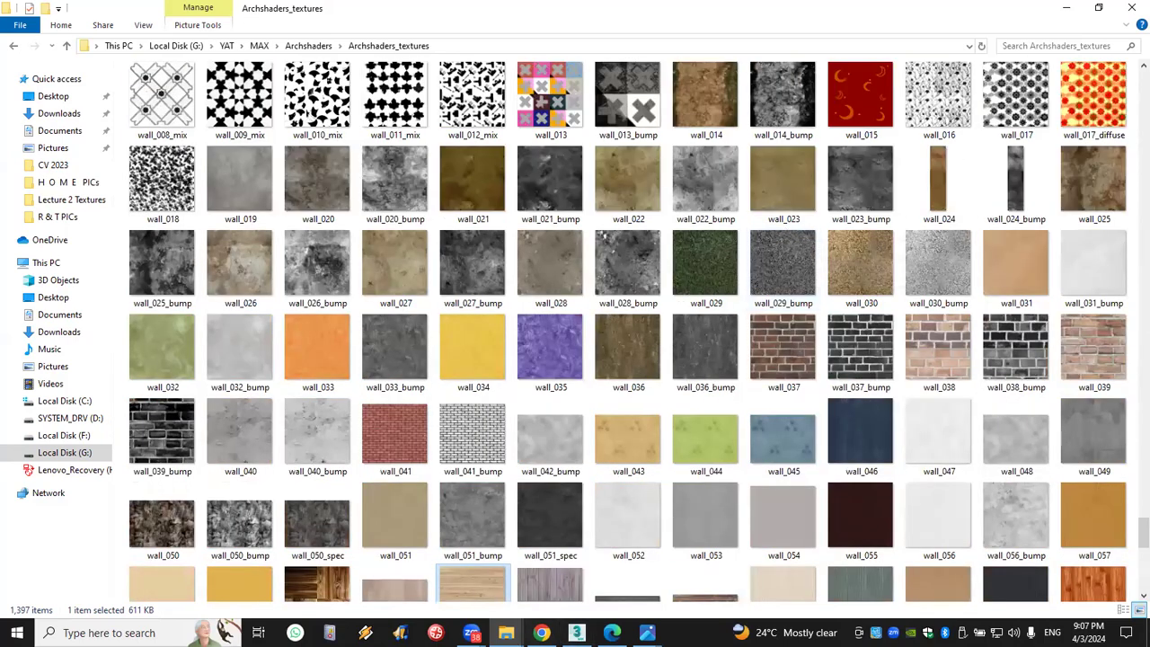
Switch to Chrome and examine the map previews and similar assets on Poly Haven's Wood Floor Worn page
key("alt+Tab")
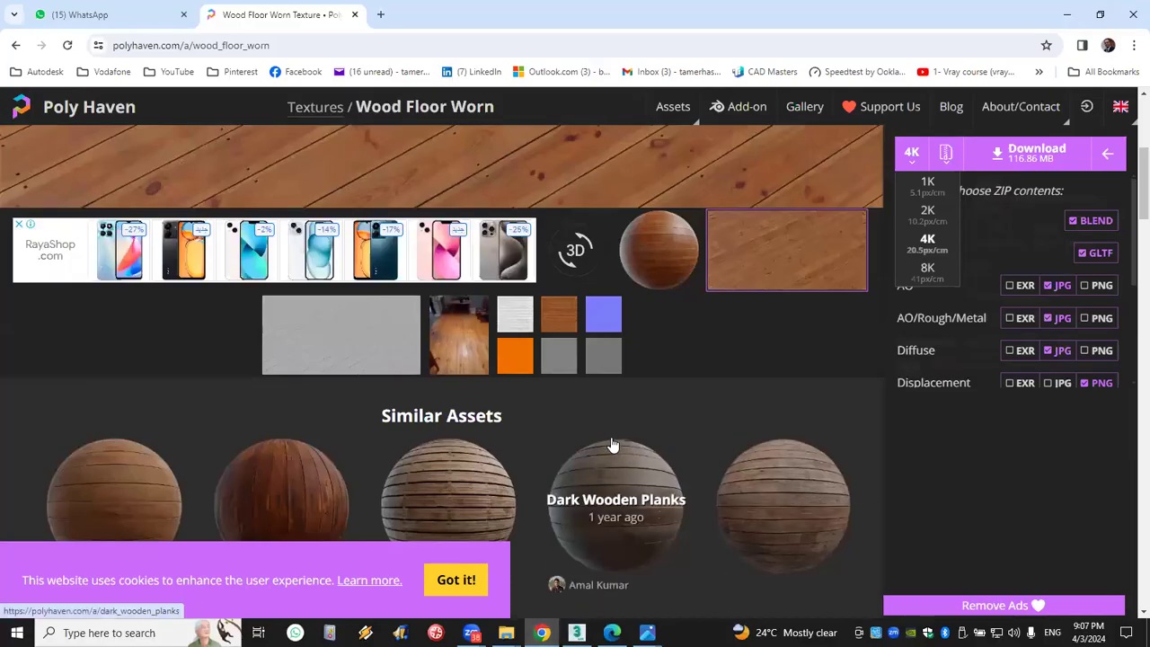
scroll(611, 439, "down", 3)
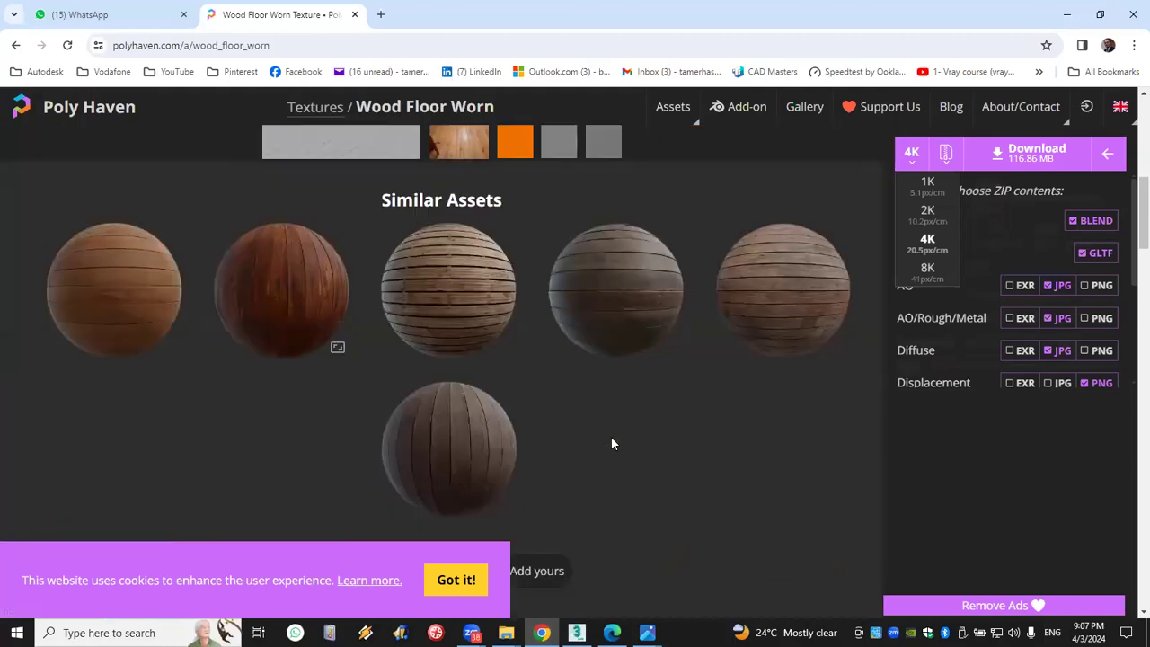
scroll(611, 443, "down", 6)
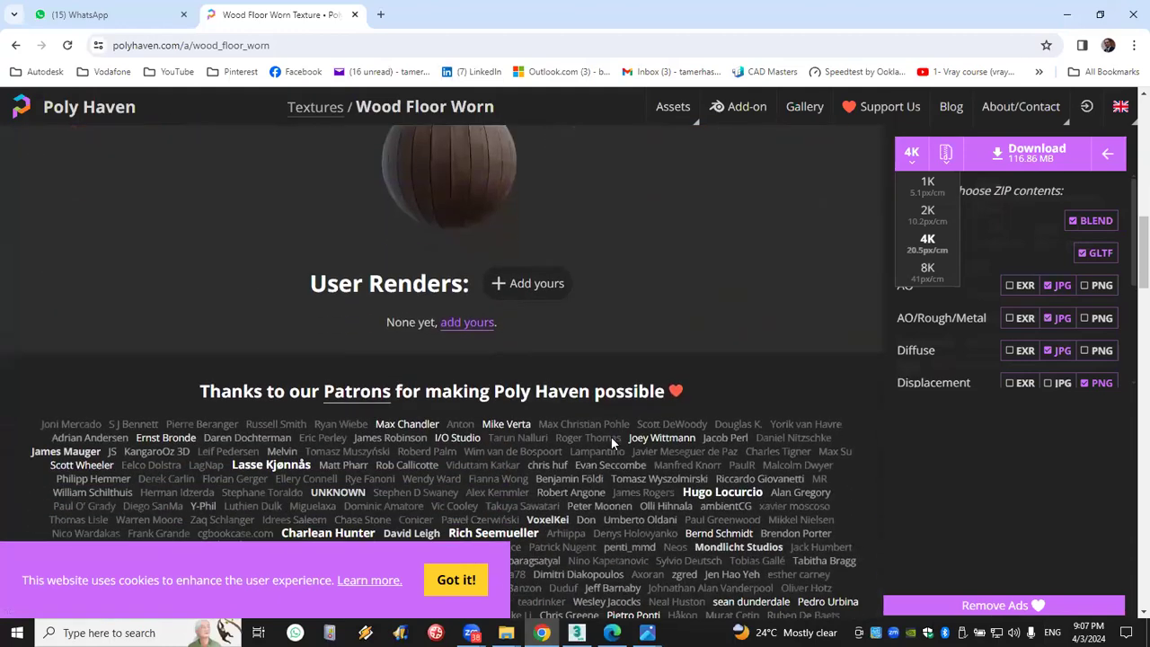
scroll(611, 437, "up", 7)
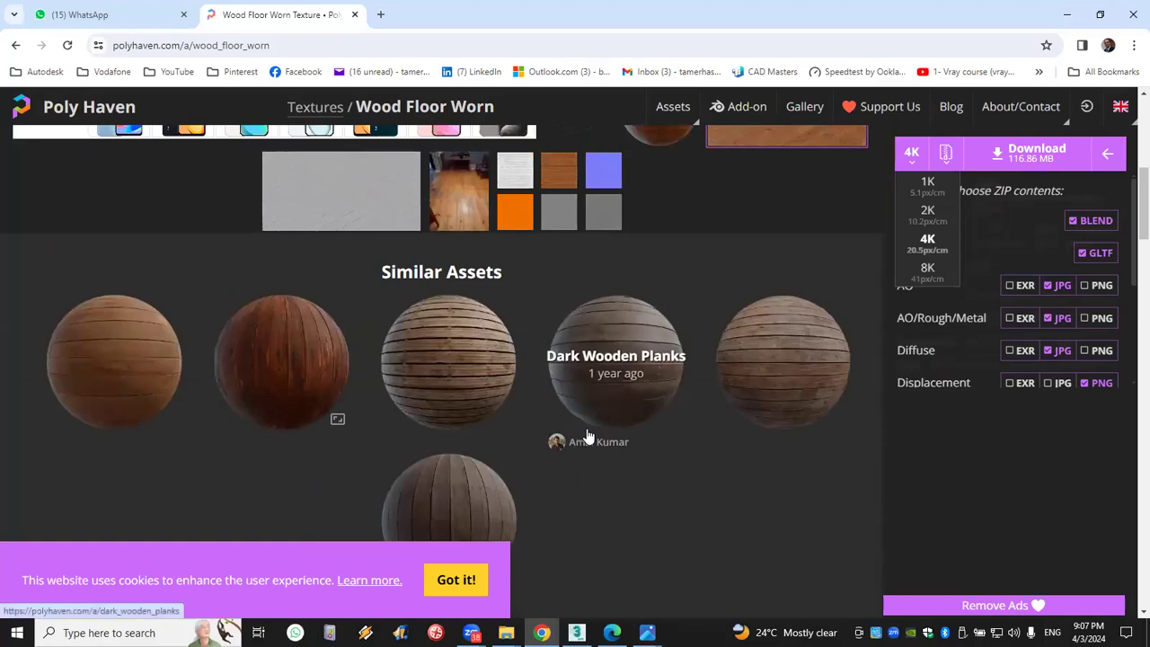
scroll(591, 437, "up", 4)
scroll(587, 436, "up", 2)
scroll(587, 431, "down", 5)
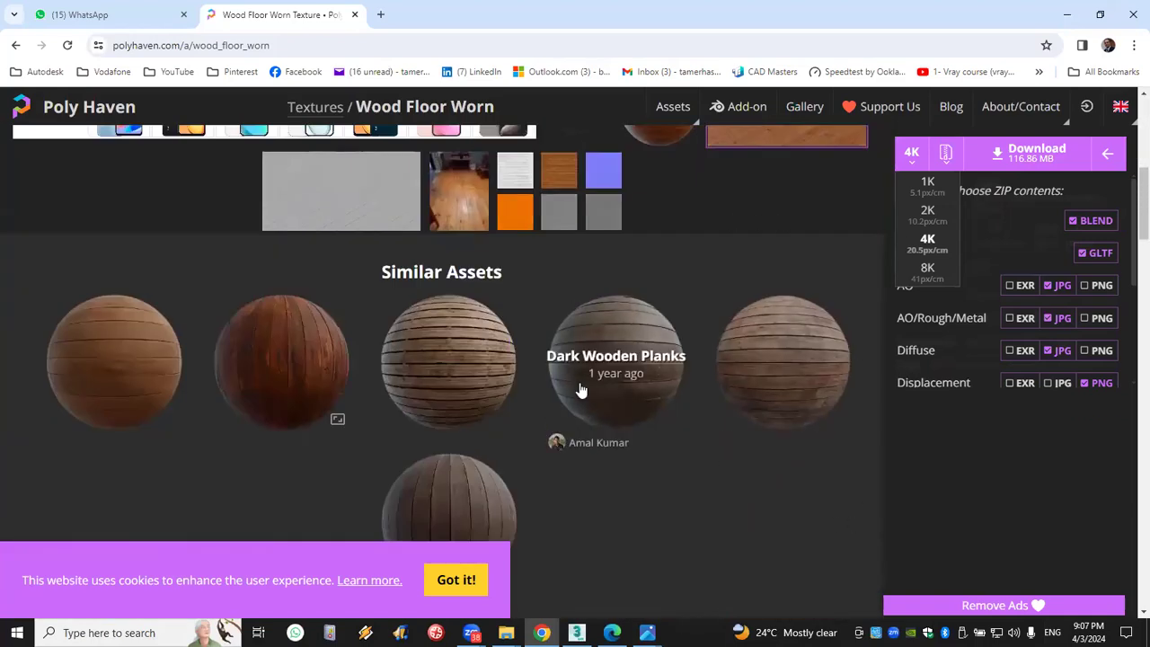
scroll(620, 409, "up", 1)
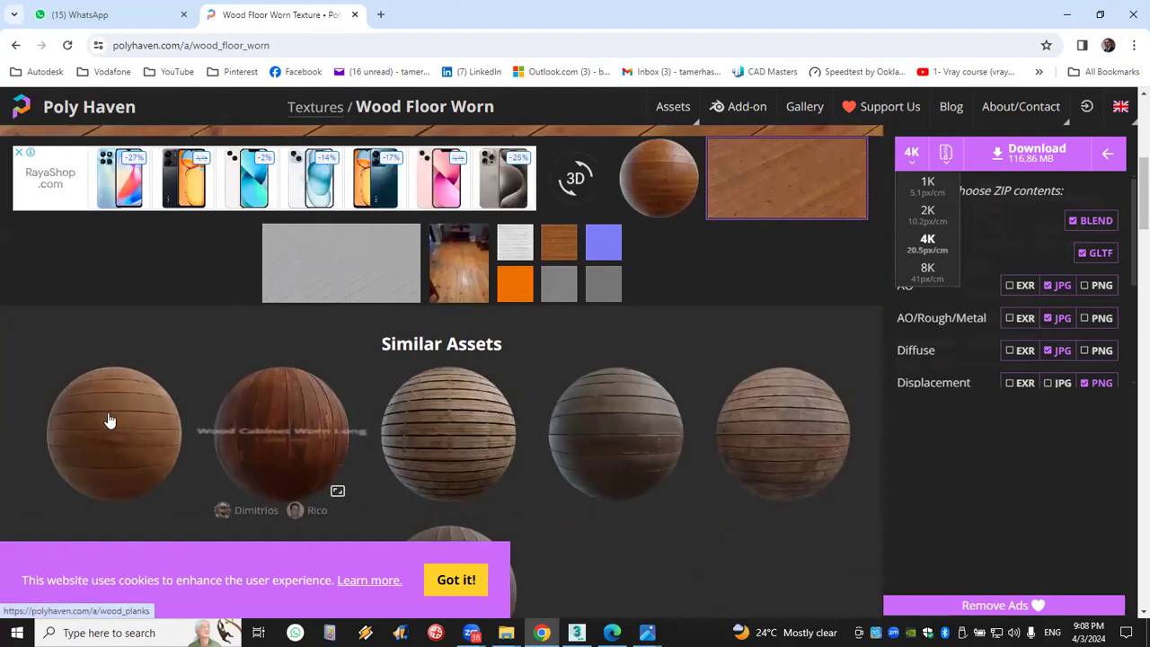
scroll(405, 252, "up", 4)
Return to the Poly Haven textures list and open the Laminate Floor 02 texture page
left_click(12, 45)
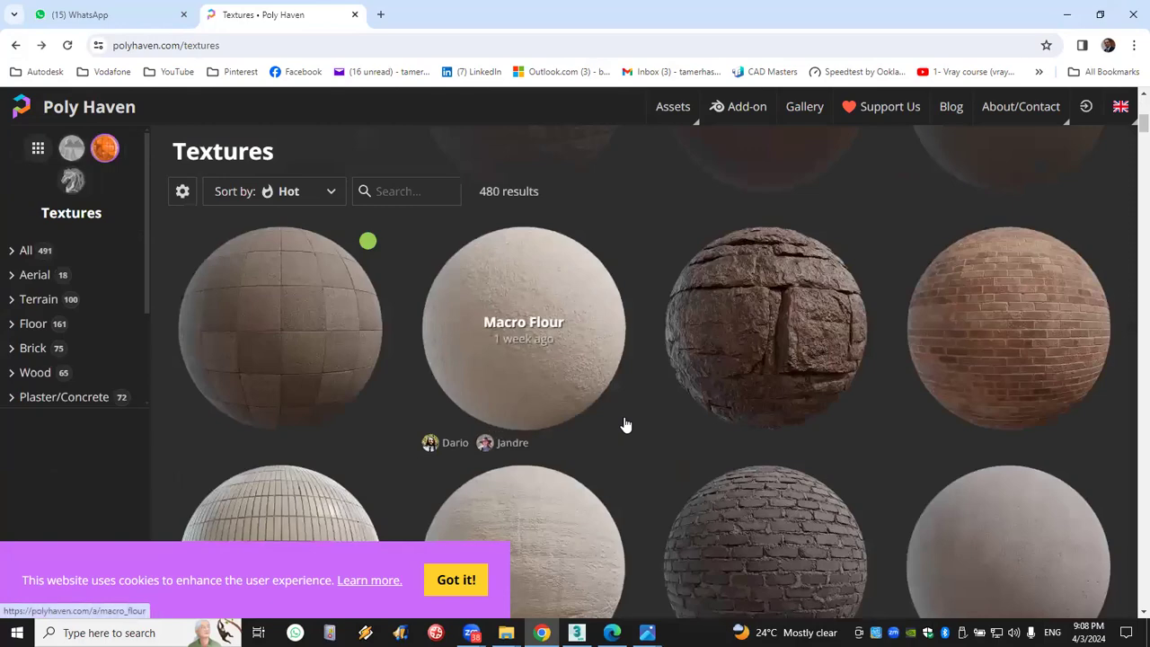
scroll(627, 424, "down", 4)
scroll(626, 424, "down", 5)
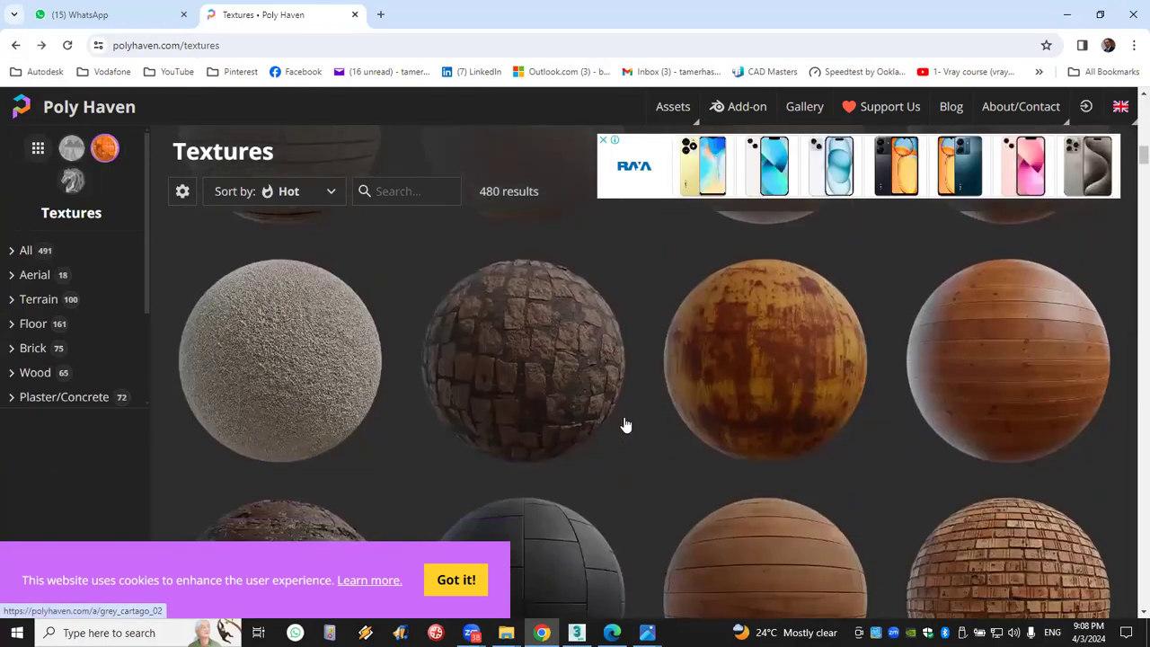
scroll(626, 424, "up", 3)
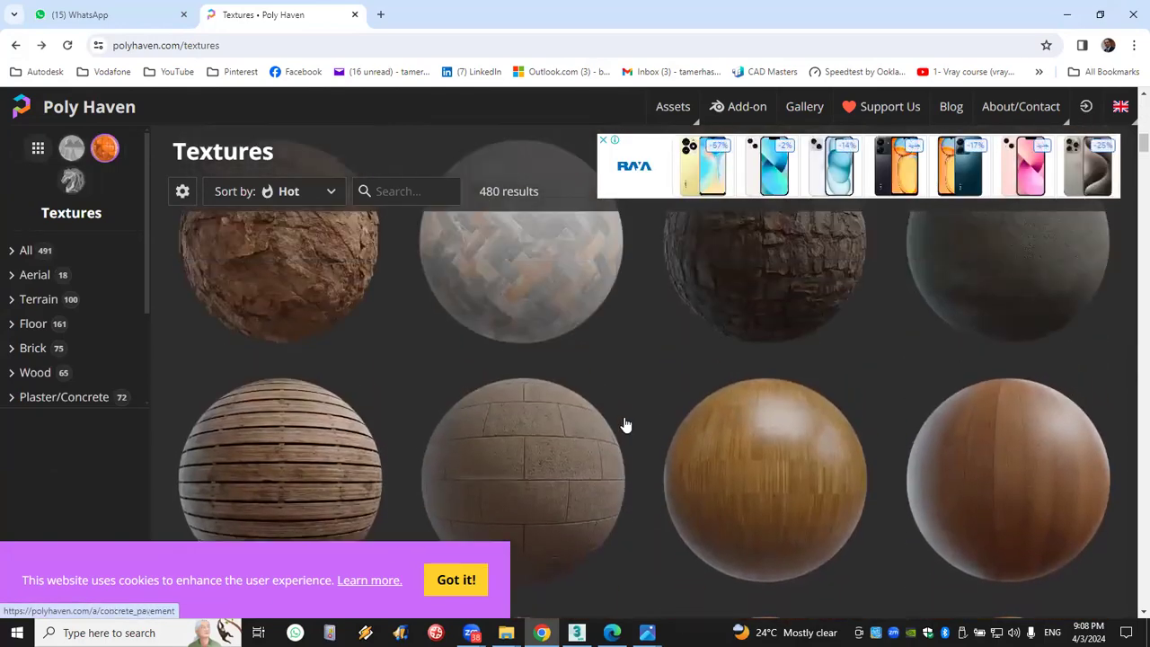
scroll(653, 412, "down", 3)
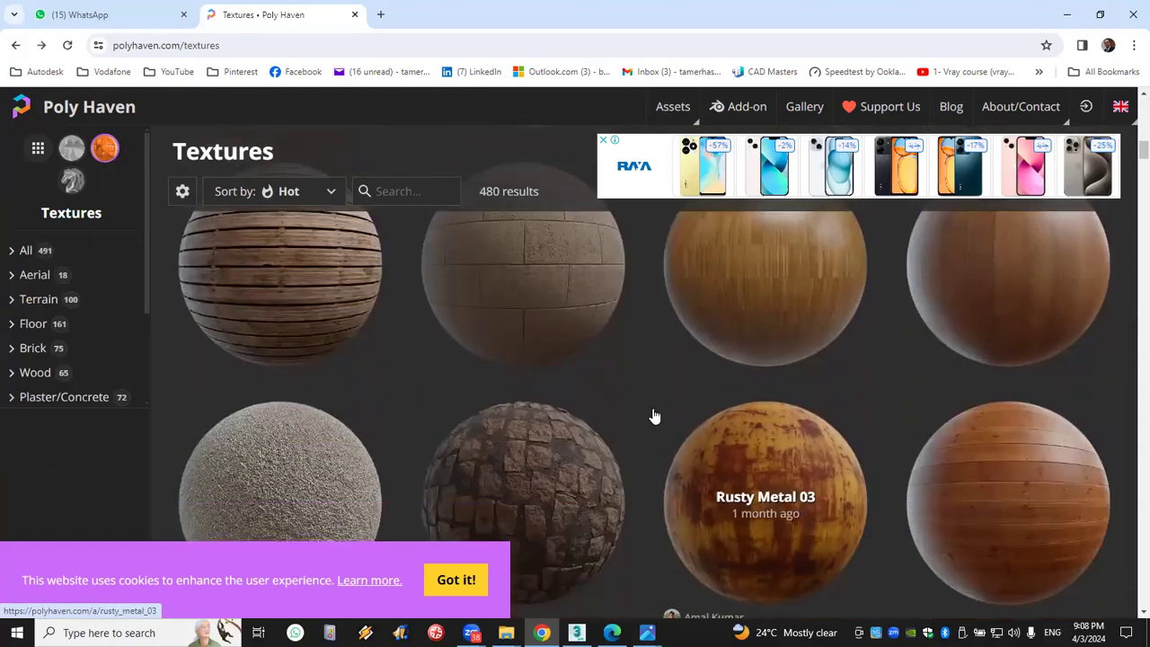
scroll(655, 416, "down", 2)
scroll(654, 416, "down", 2)
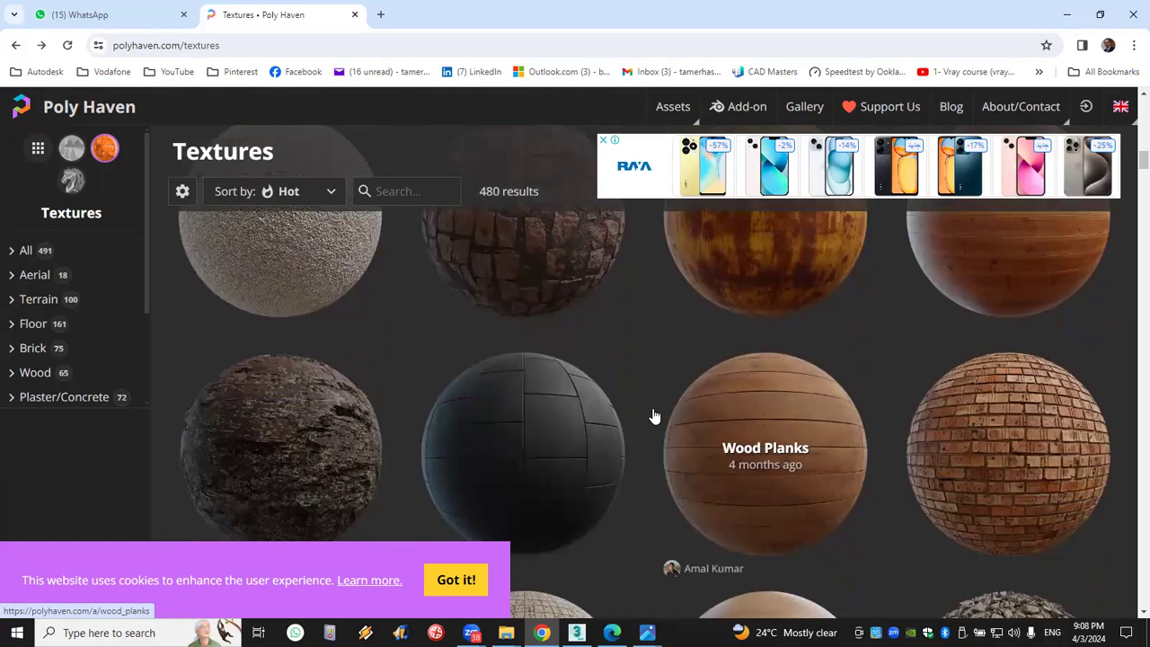
scroll(655, 416, "down", 1)
scroll(654, 416, "down", 3)
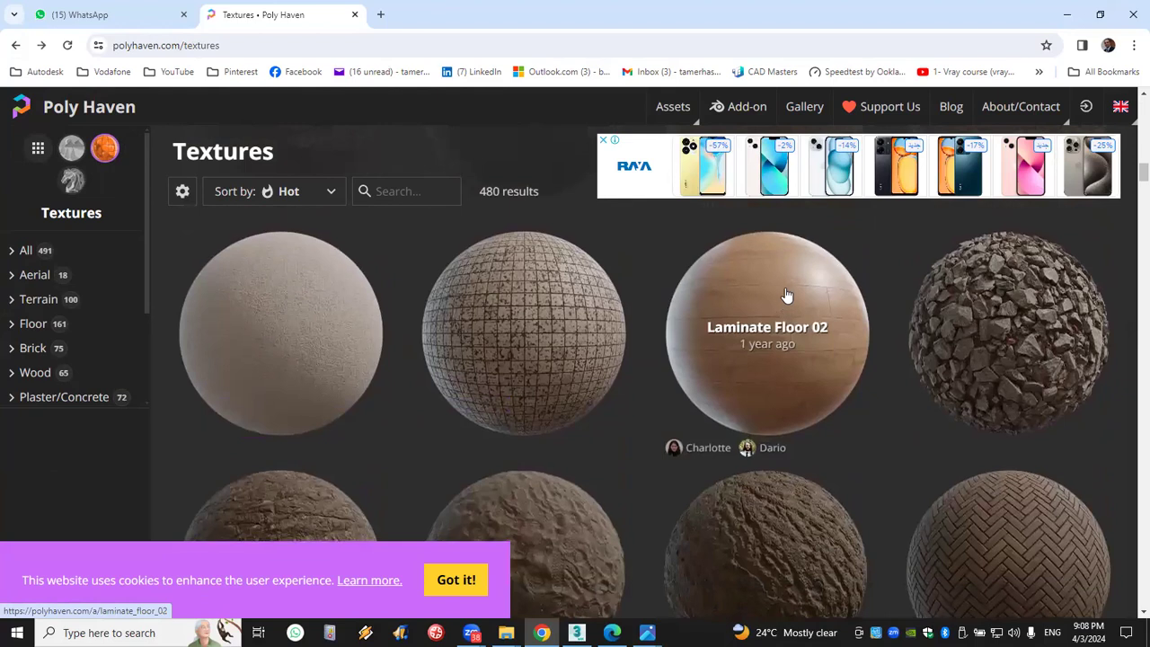
left_click(785, 295)
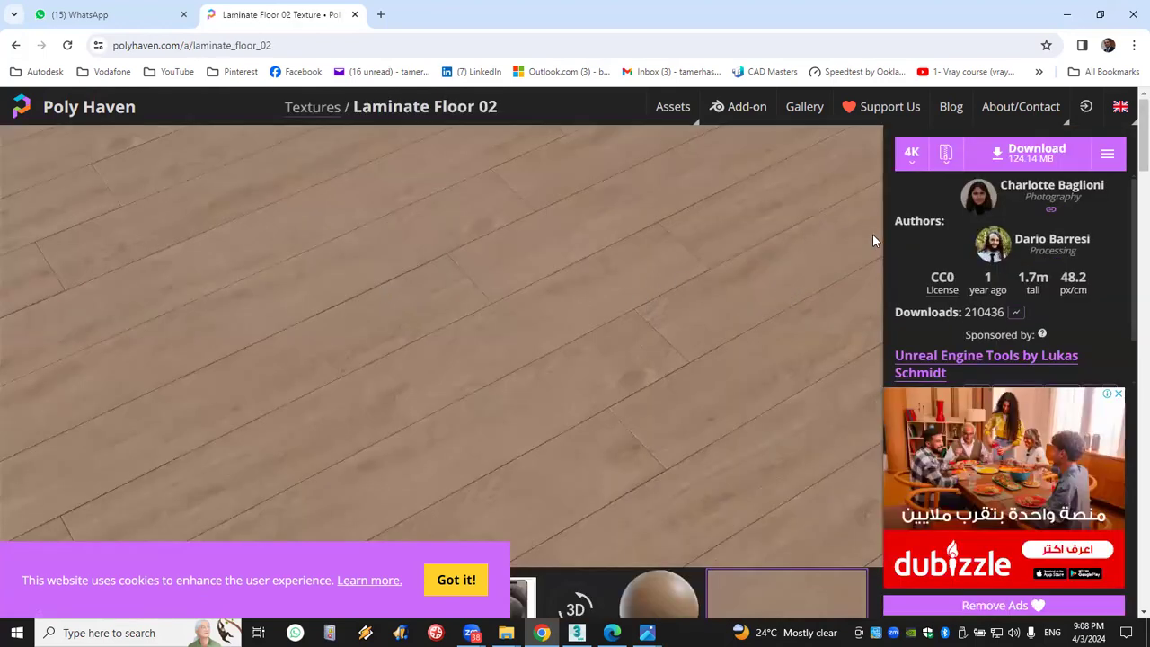
Try the 2K and 8K download resolutions for Laminate Floor 02 and view the available file formats
left_click(912, 155)
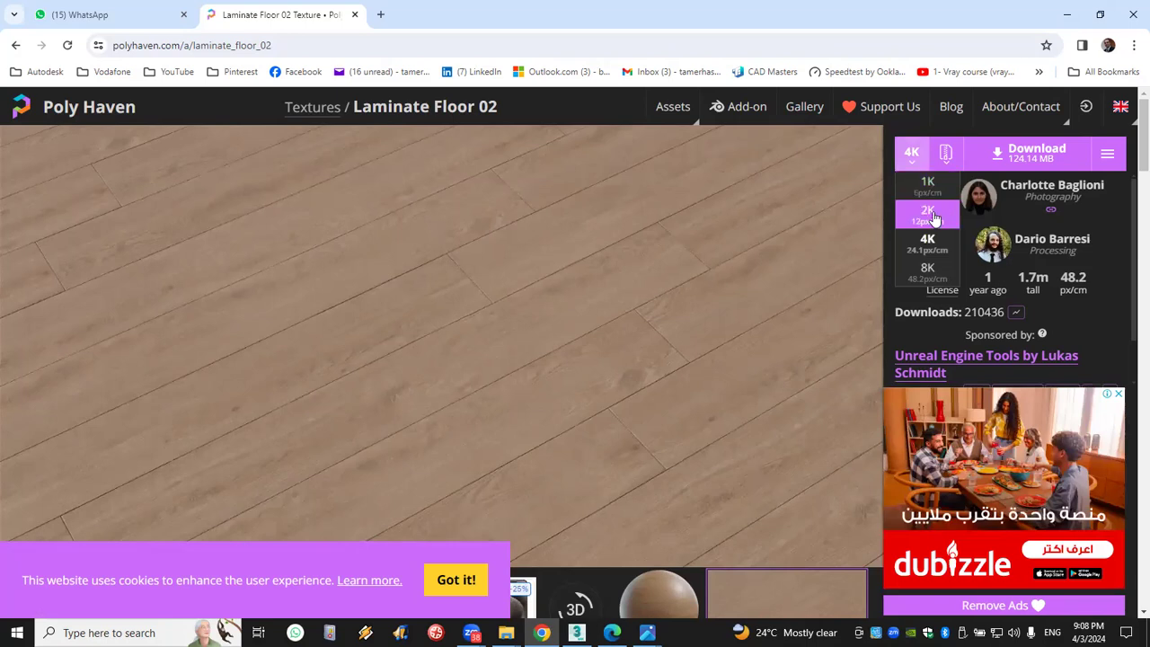
left_click(928, 214)
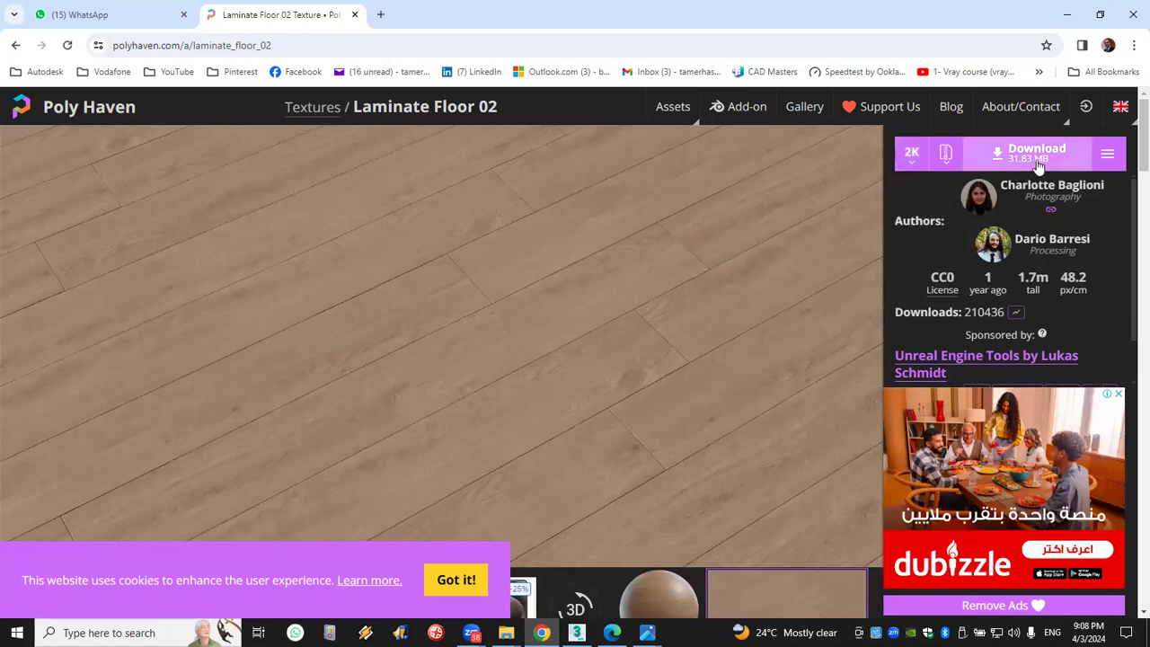
left_click(949, 155)
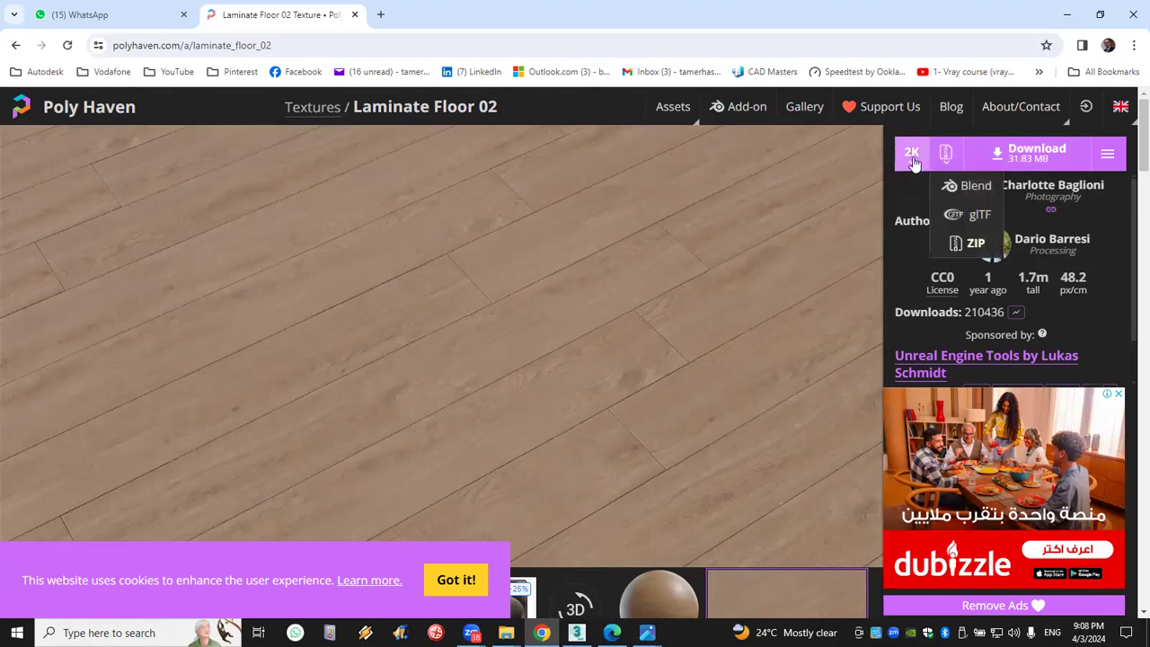
left_click(914, 162)
left_click(926, 272)
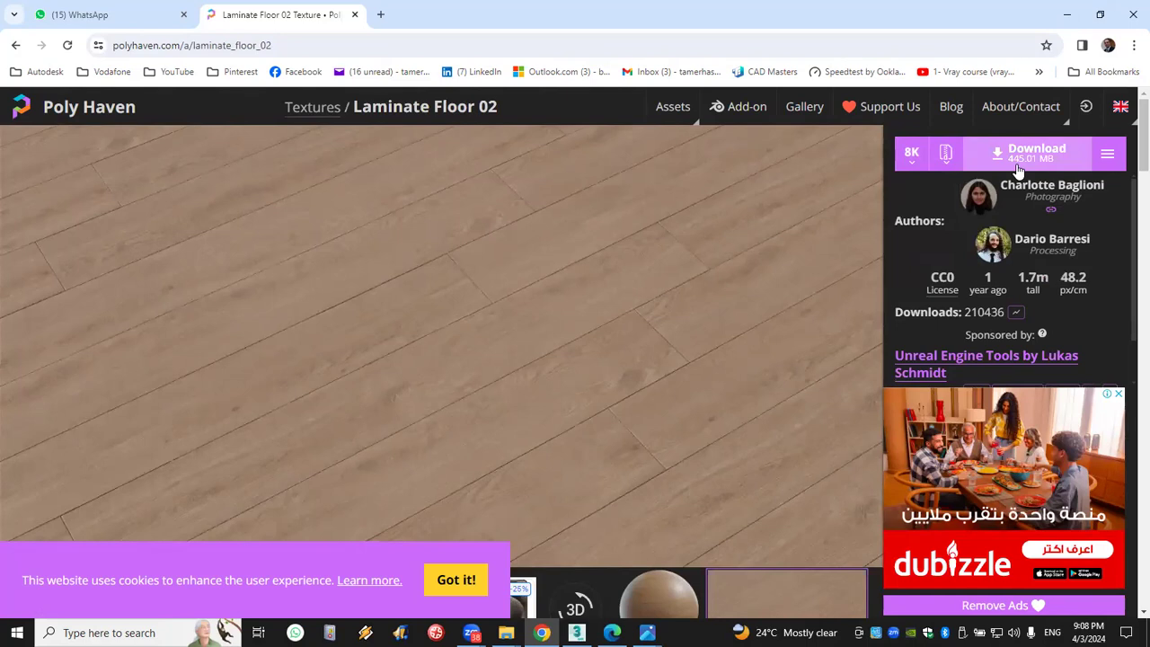
Set the Laminate Floor 02 resolution to 1K and download it as a ZIP archive
left_click(911, 155)
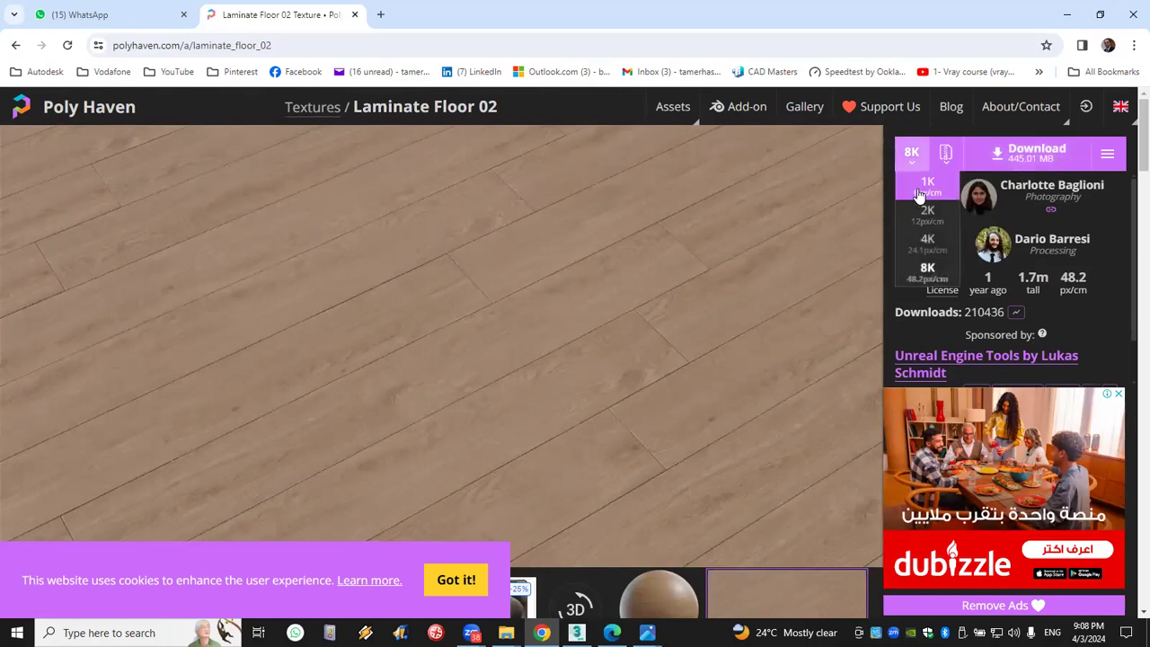
left_click(928, 184)
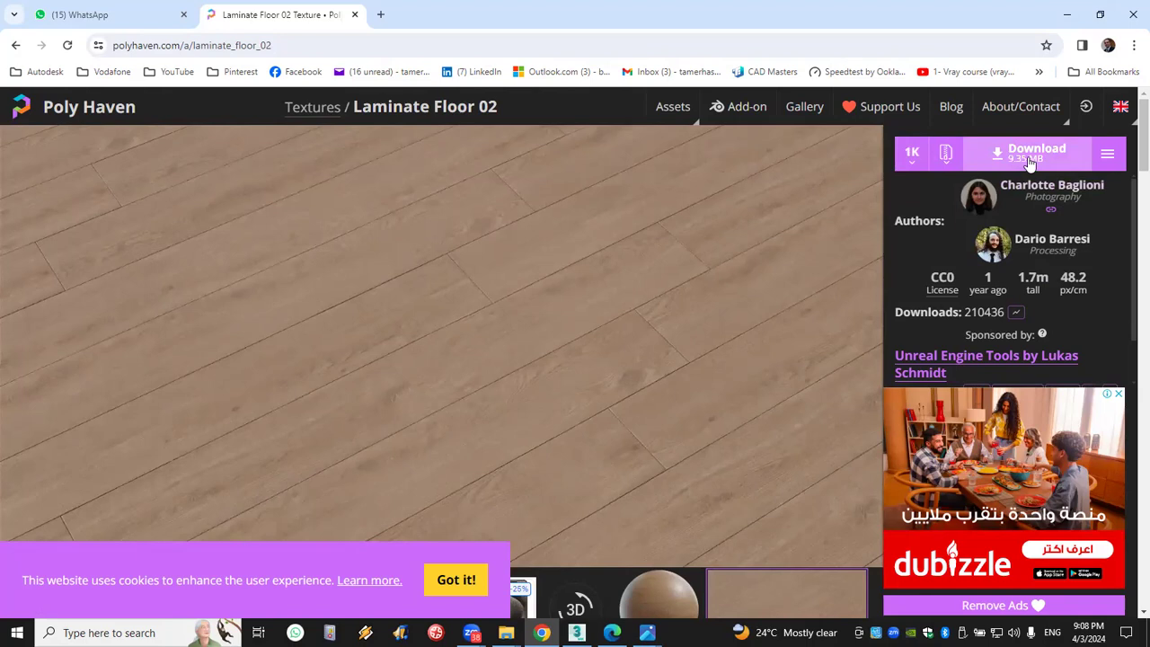
left_click(1030, 159)
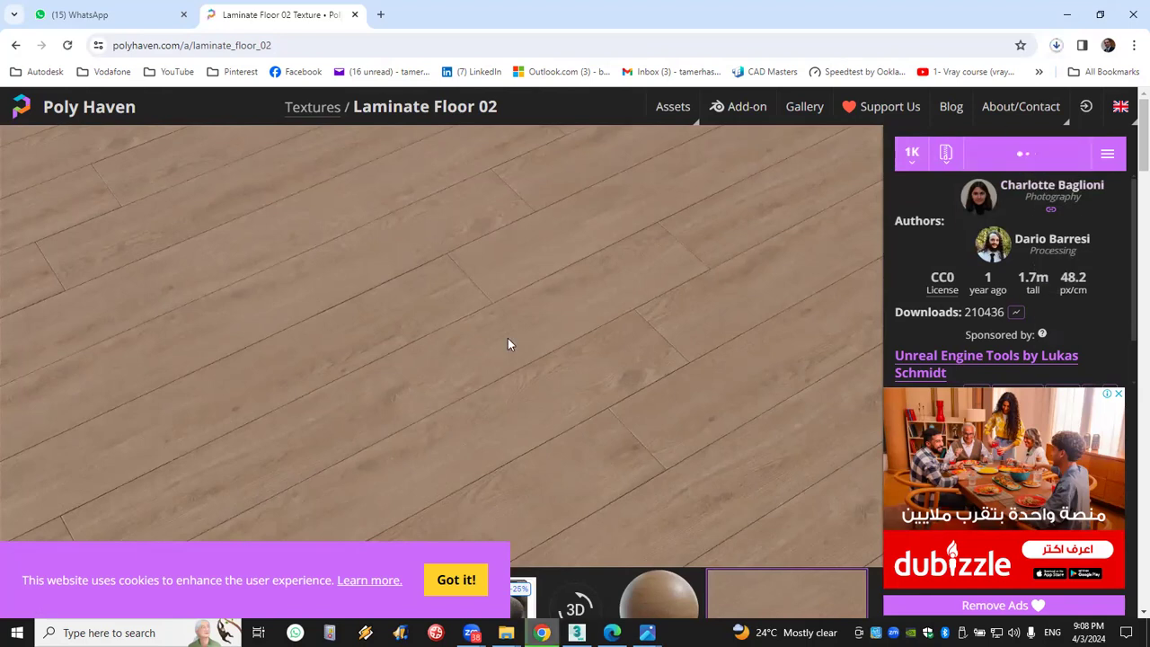
scroll(437, 405, "down", 5)
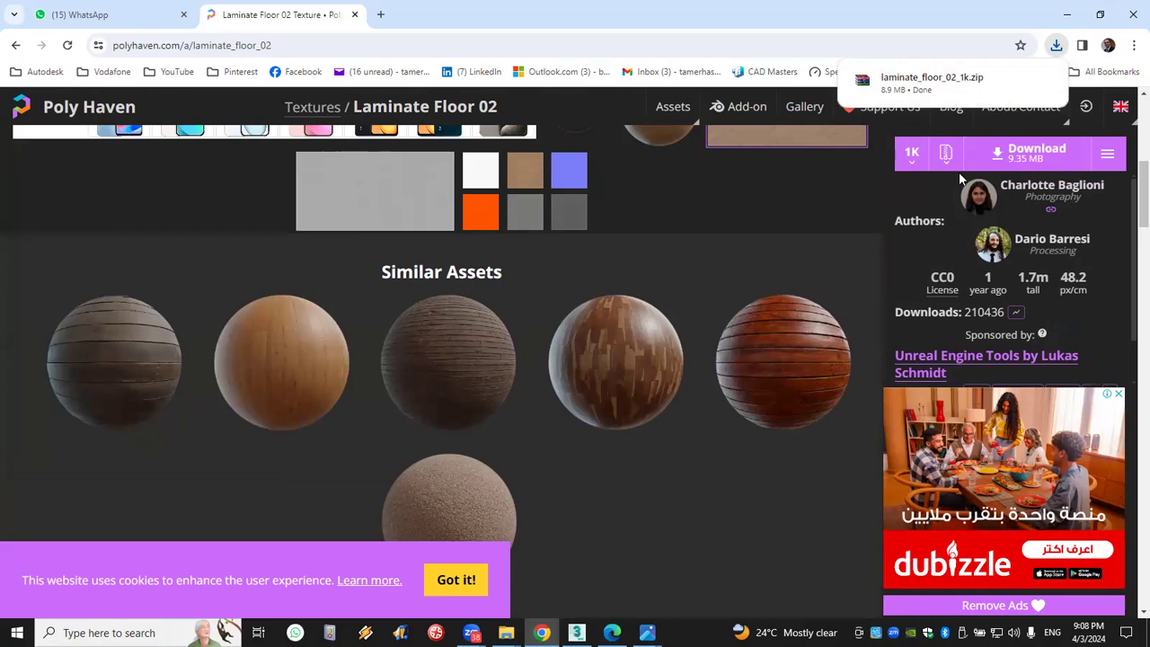
Copy the downloaded laminate_floor_02_1k archive from its folder to the desktop and place it below the Lecture 2 Textures folder
left_click(1020, 79)
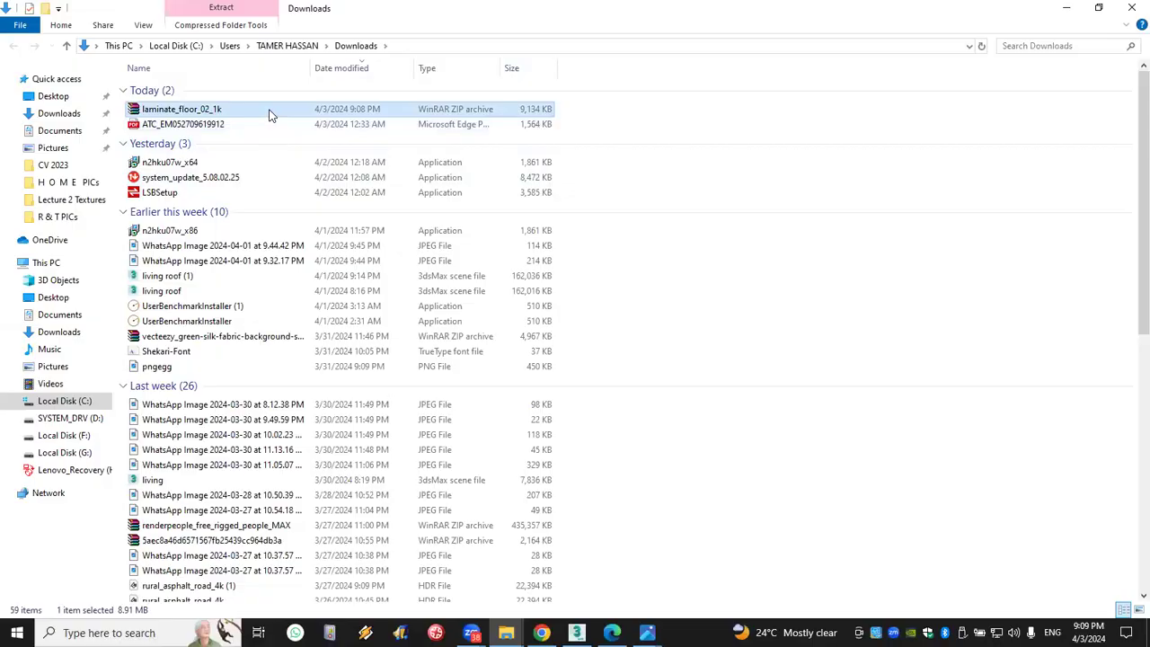
key("super+d")
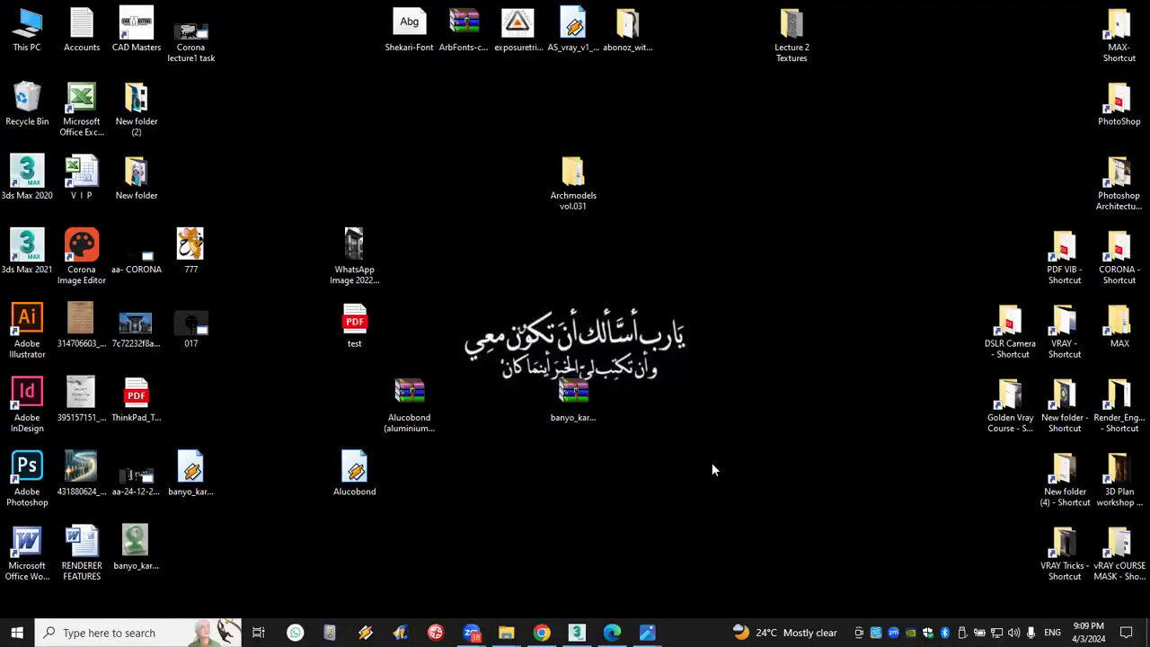
right_click(657, 447)
left_click(724, 298)
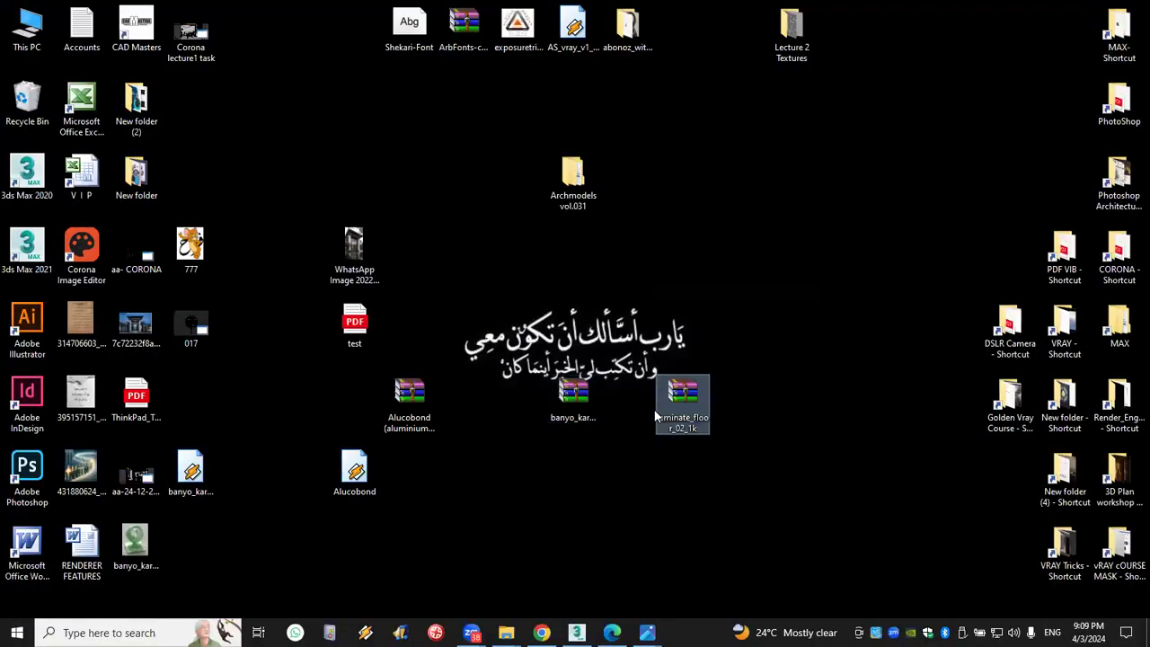
left_click_drag(808, 184, 795, 167)
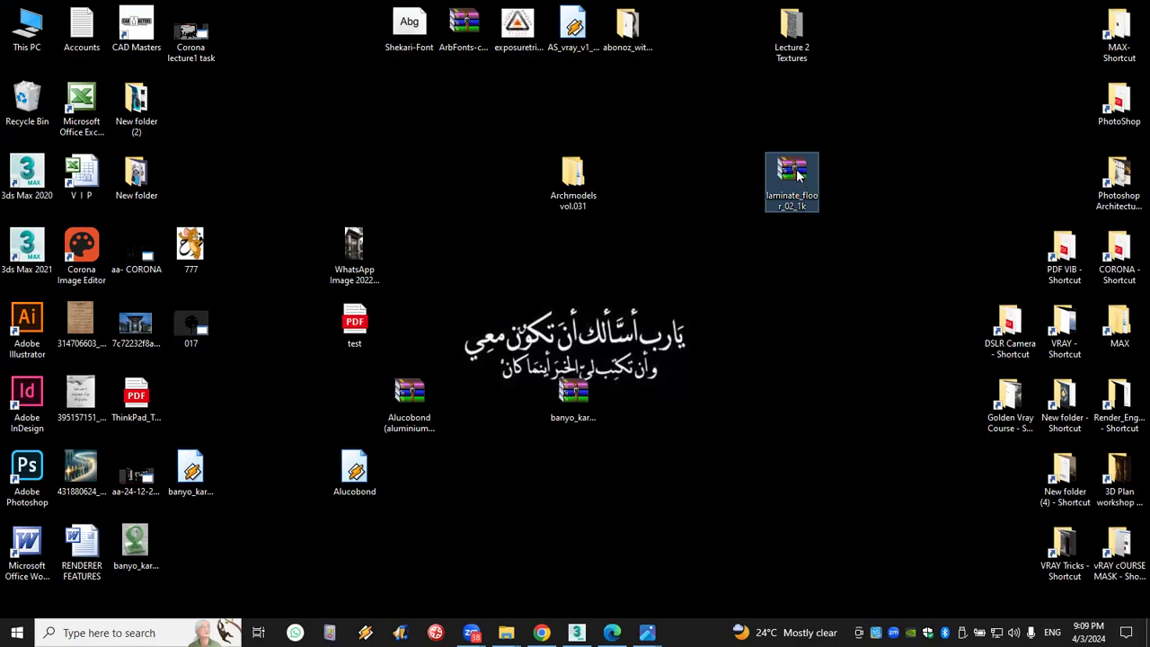
Create a new desktop folder, move the laminate_floor_02_1k archive into it, and extract the archive there
right_click(797, 169)
left_click(756, 205)
right_click(797, 291)
mouse_move(859, 463)
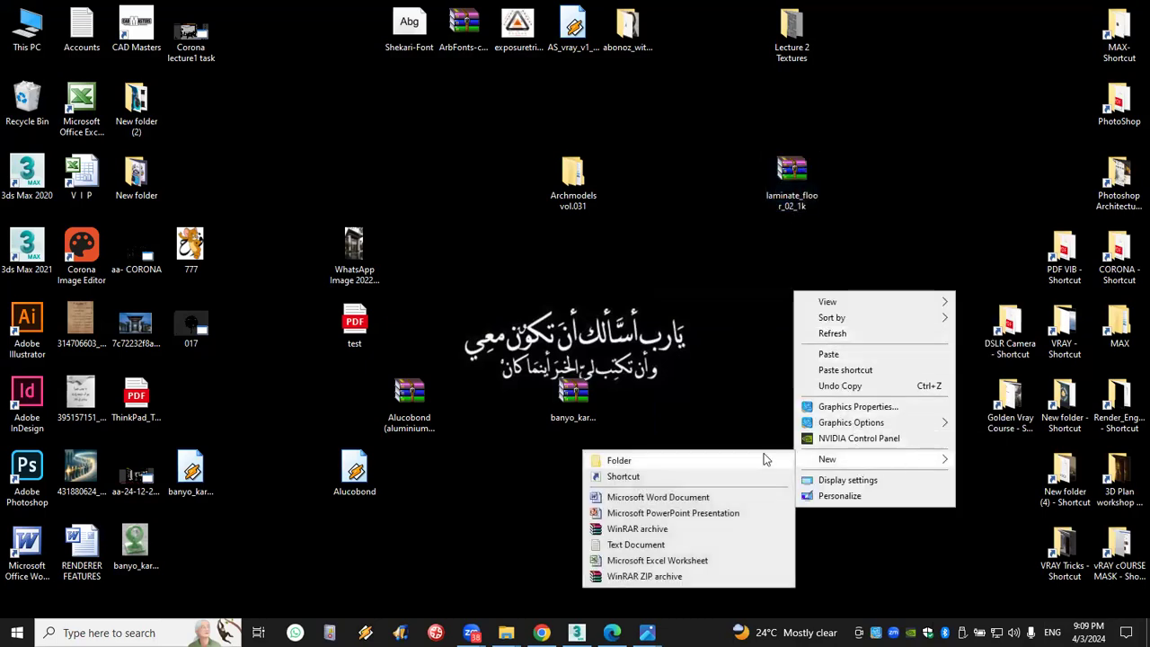
left_click(764, 453)
left_click_drag(782, 194, 797, 328)
double_click(792, 328)
right_click(188, 117)
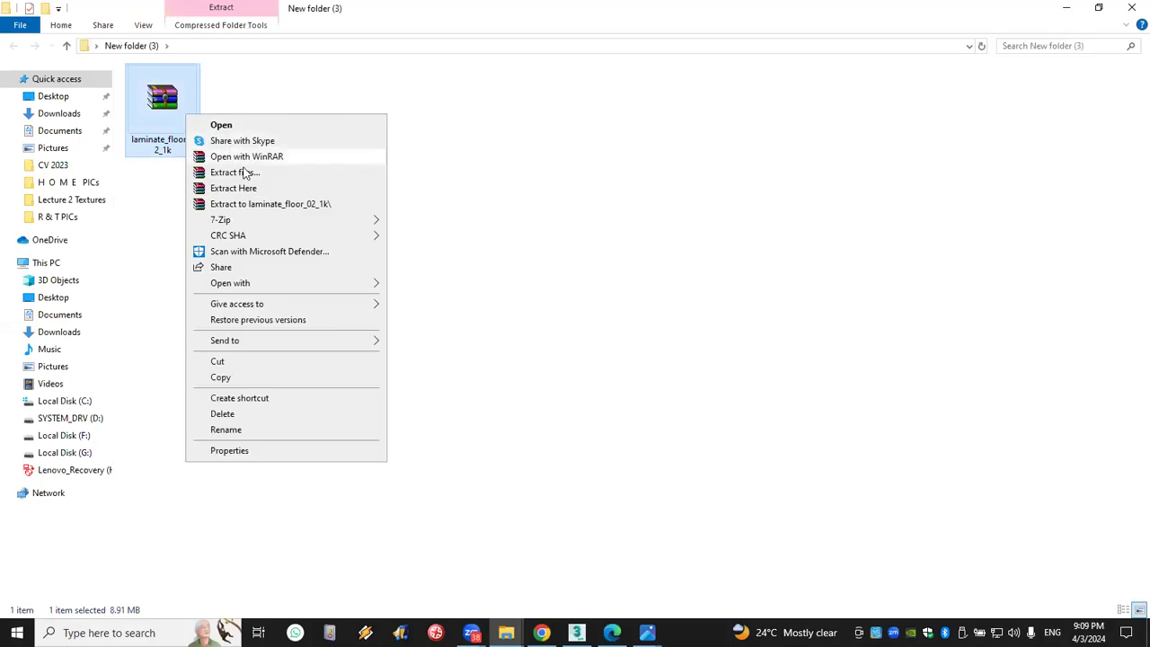
left_click(262, 188)
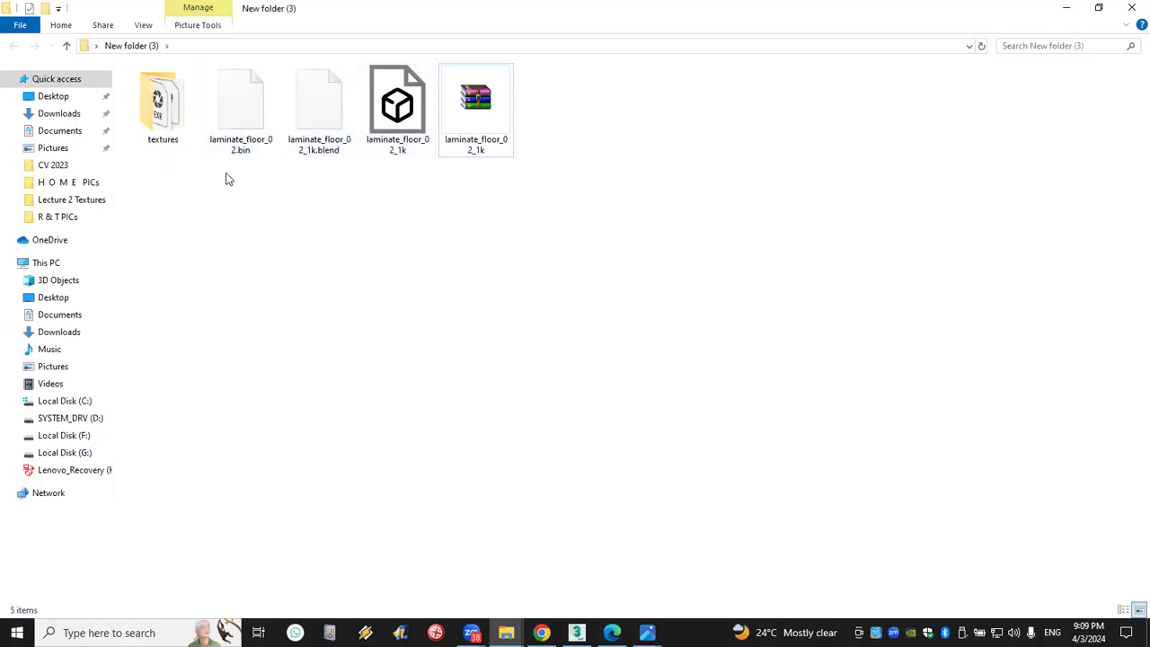
Open the extracted textures folder and examine the ao, diff and disp maps of the laminate floor
left_click(153, 112)
double_click(153, 112)
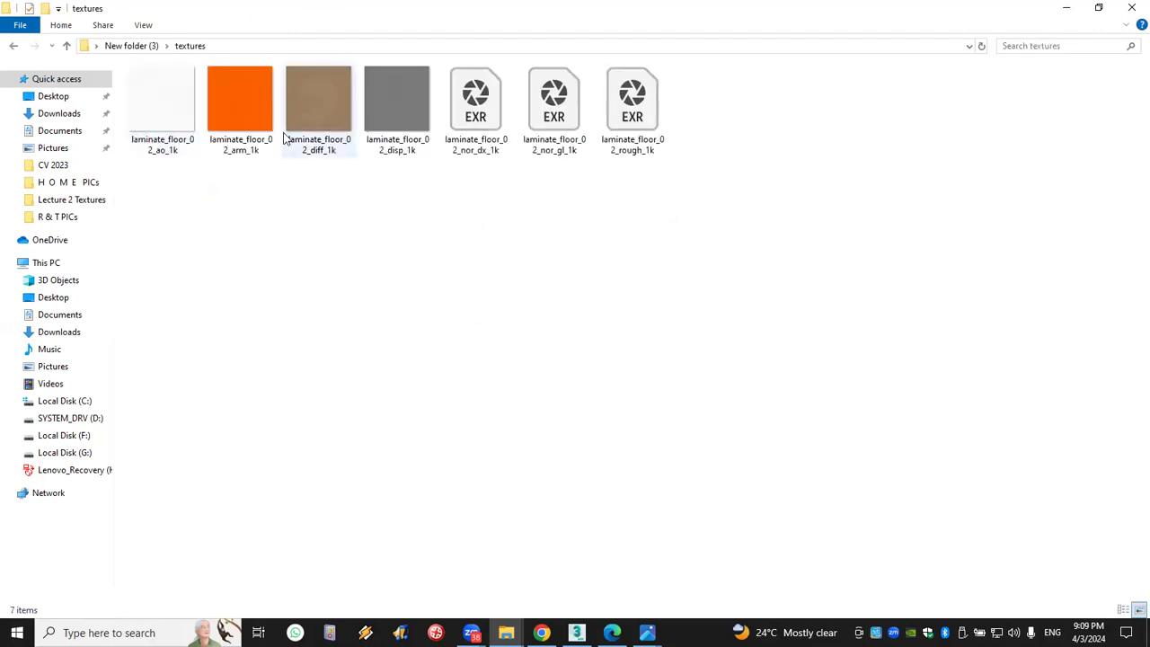
left_click(172, 117)
left_click(317, 108)
left_click(391, 106)
left_click(400, 246)
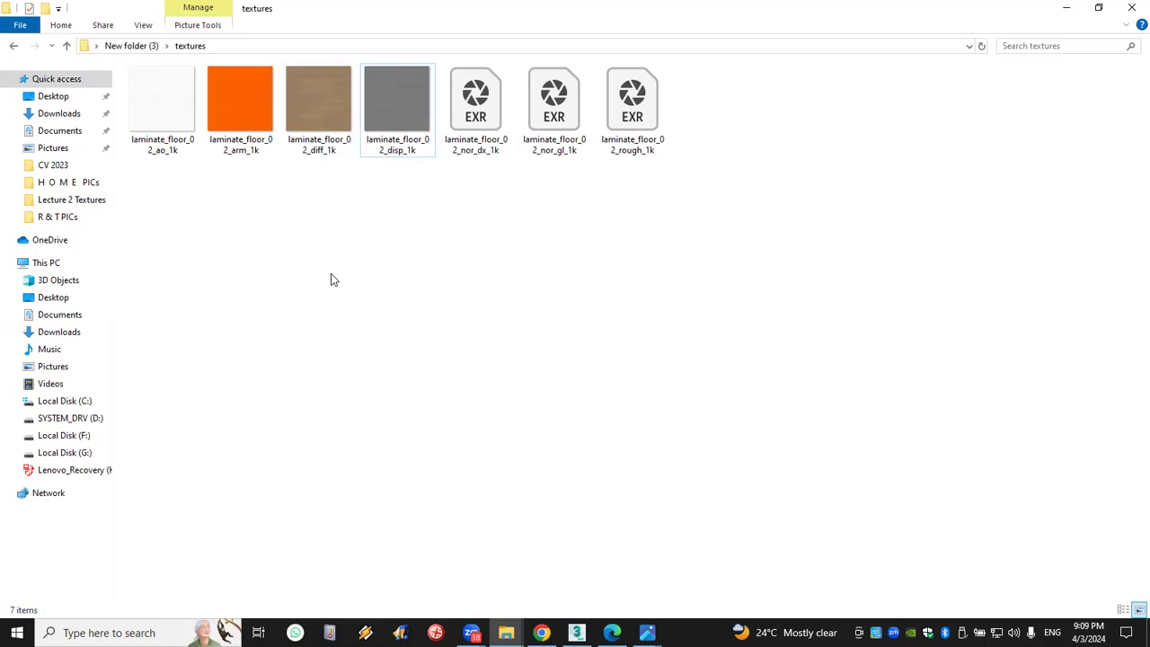
left_click(314, 154)
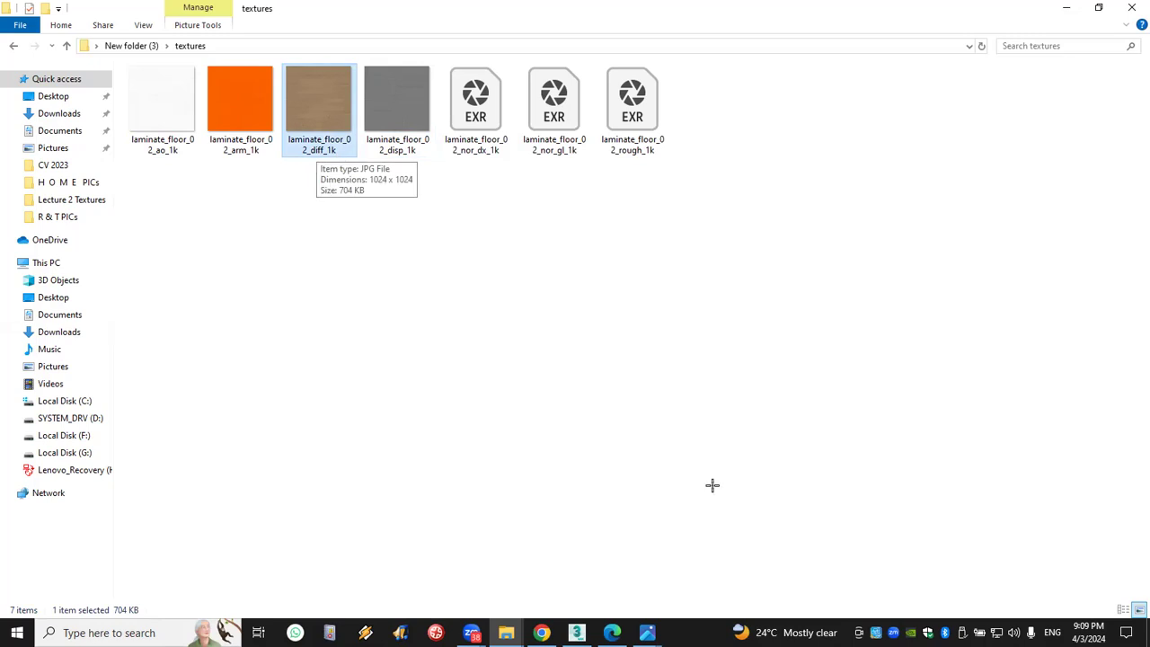
Switch to 3ds Max, assign the unused yellow V-Ray material to the selected floor box, and show it shaded in the viewport
key("alt+Tab")
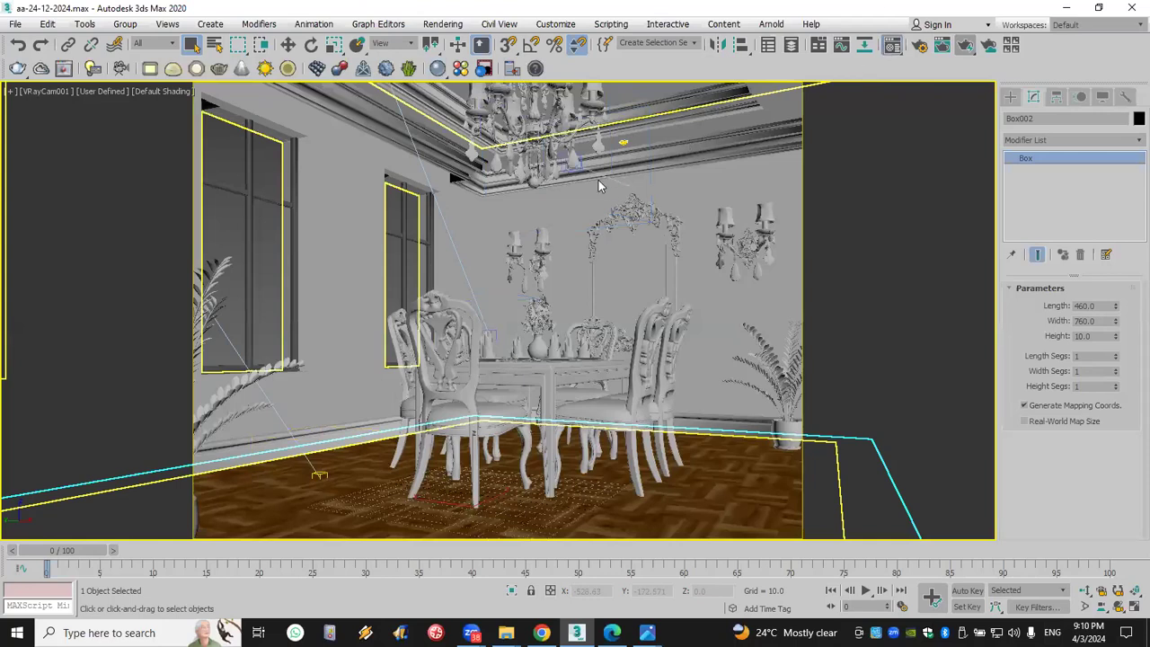
key("m")
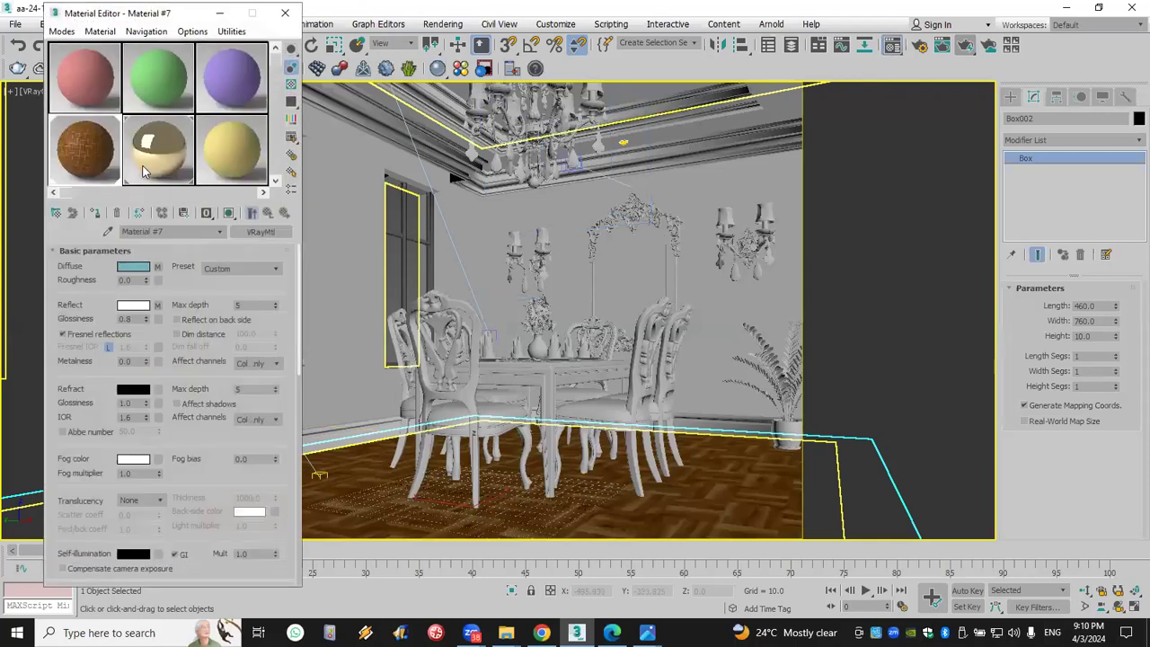
left_click(236, 162)
left_click(95, 213)
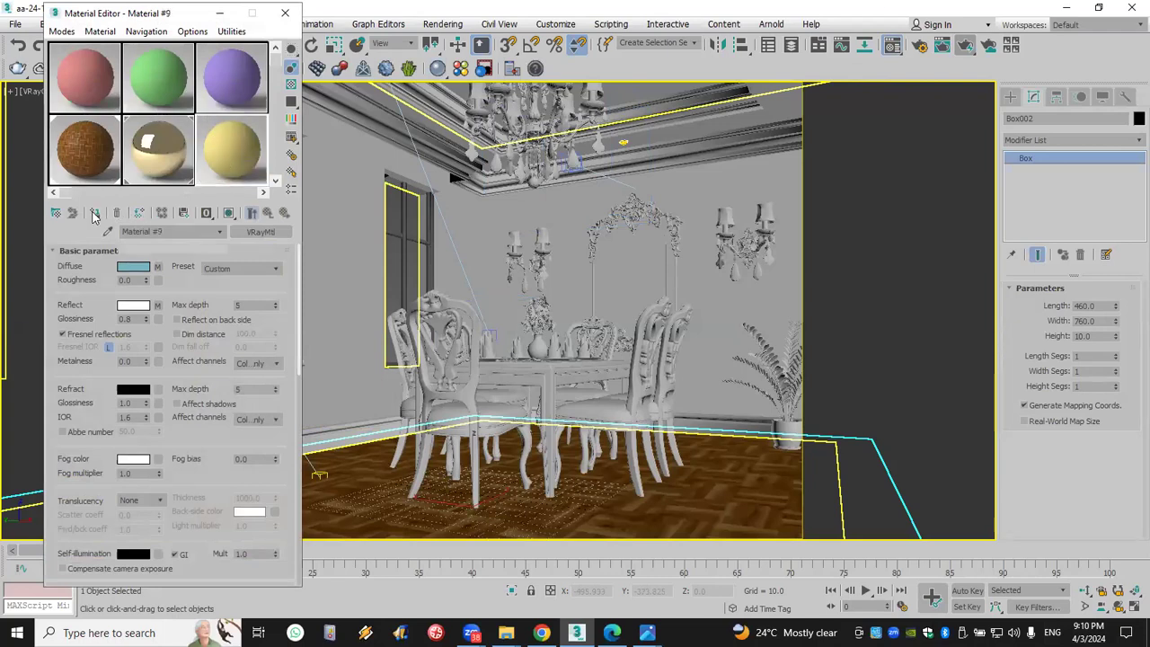
left_click(229, 213)
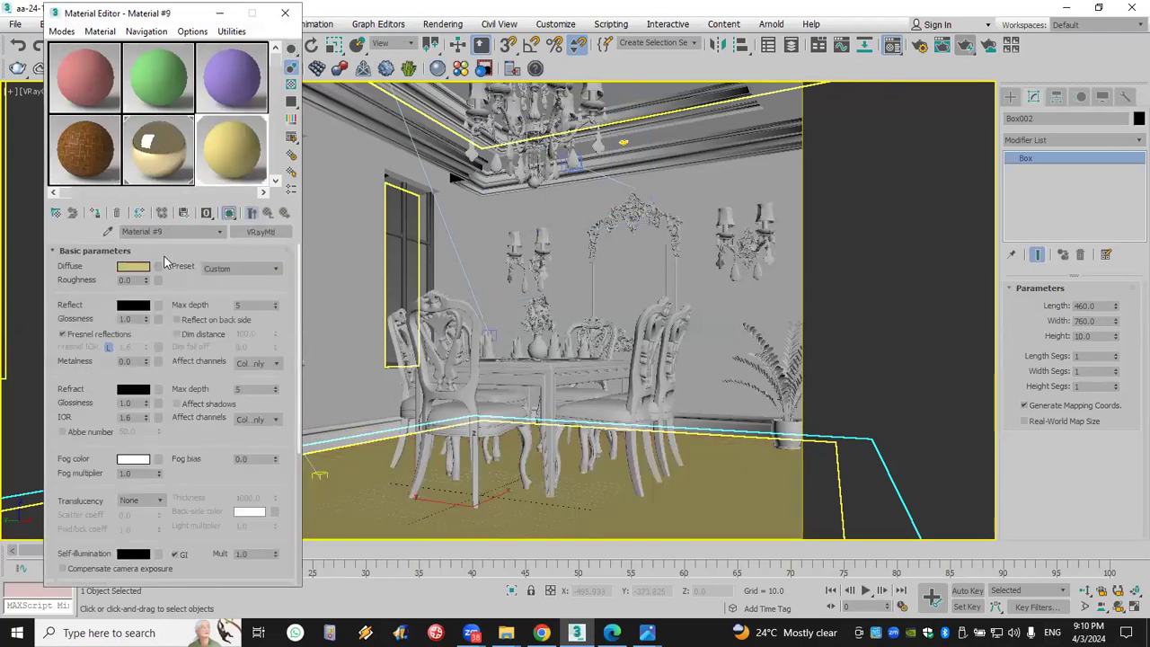
Load laminate_floor_02_diff_1k from New folder (3)\textures as the floor material's diffuse bitmap and display it in the viewport
left_click(159, 267)
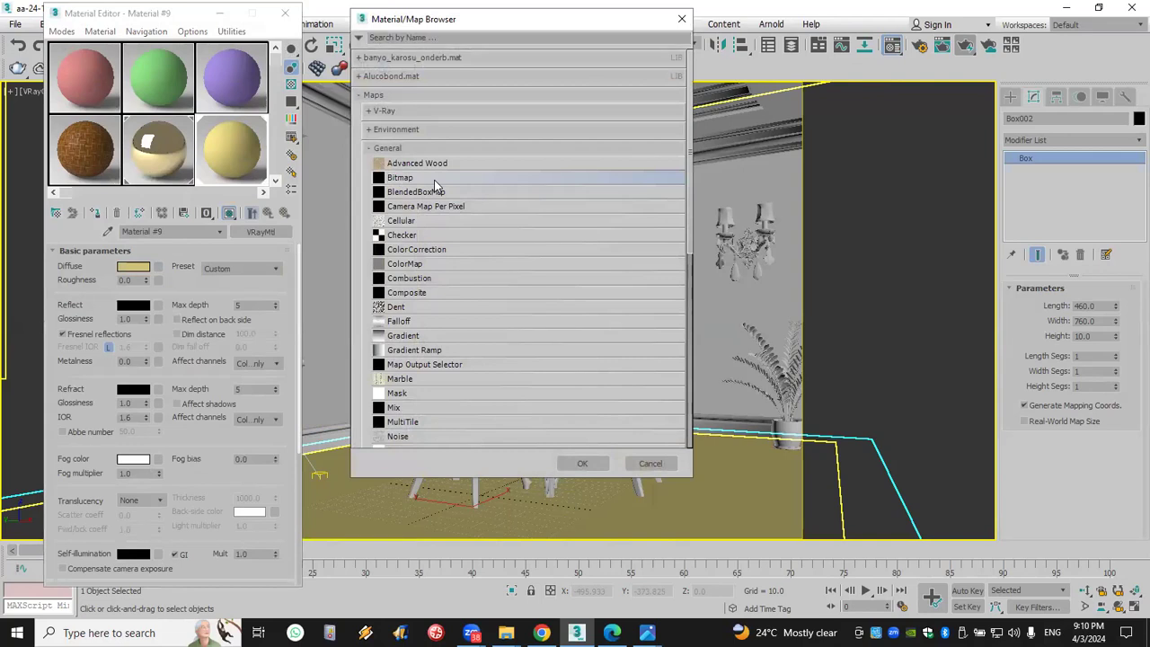
double_click(434, 178)
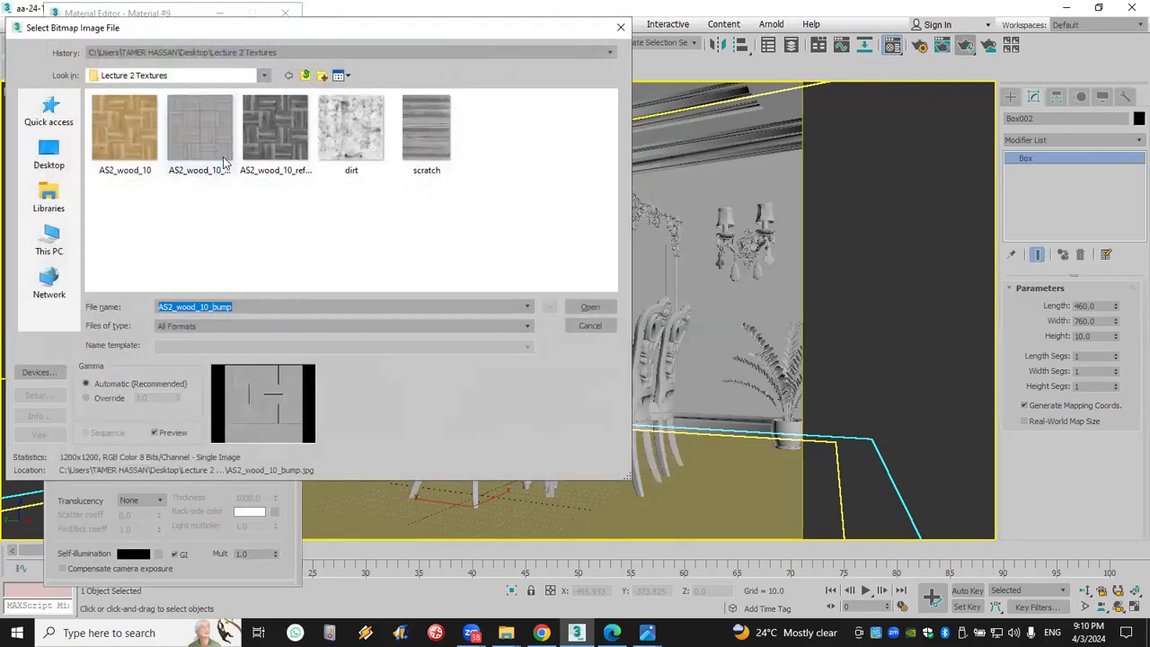
left_click(49, 154)
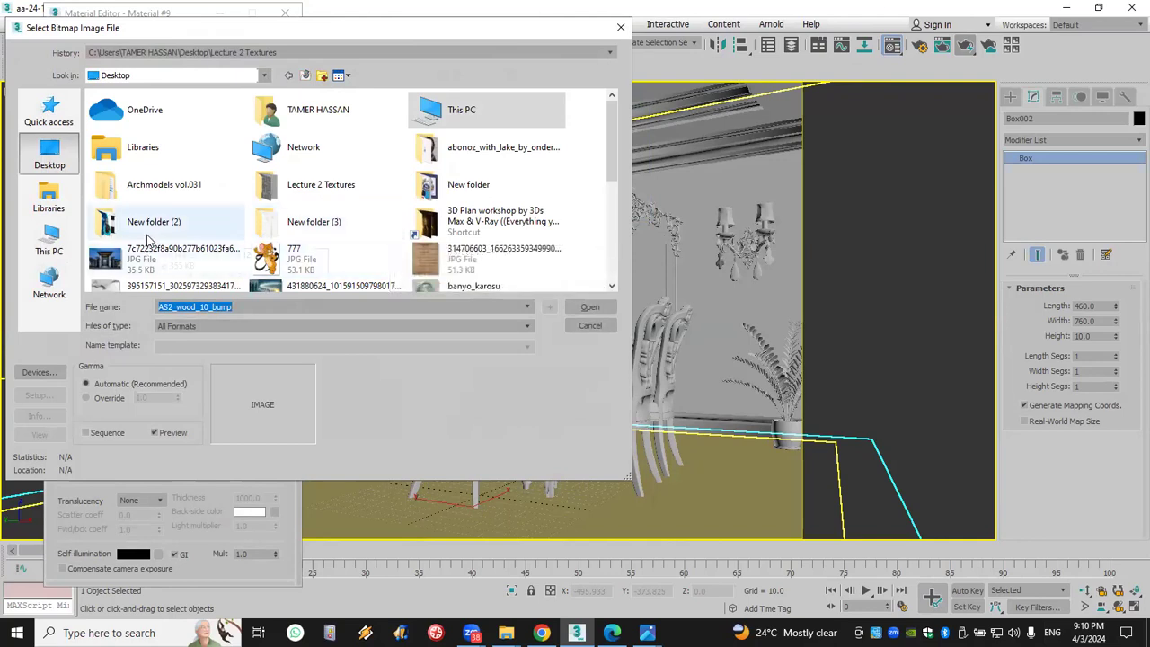
double_click(282, 225)
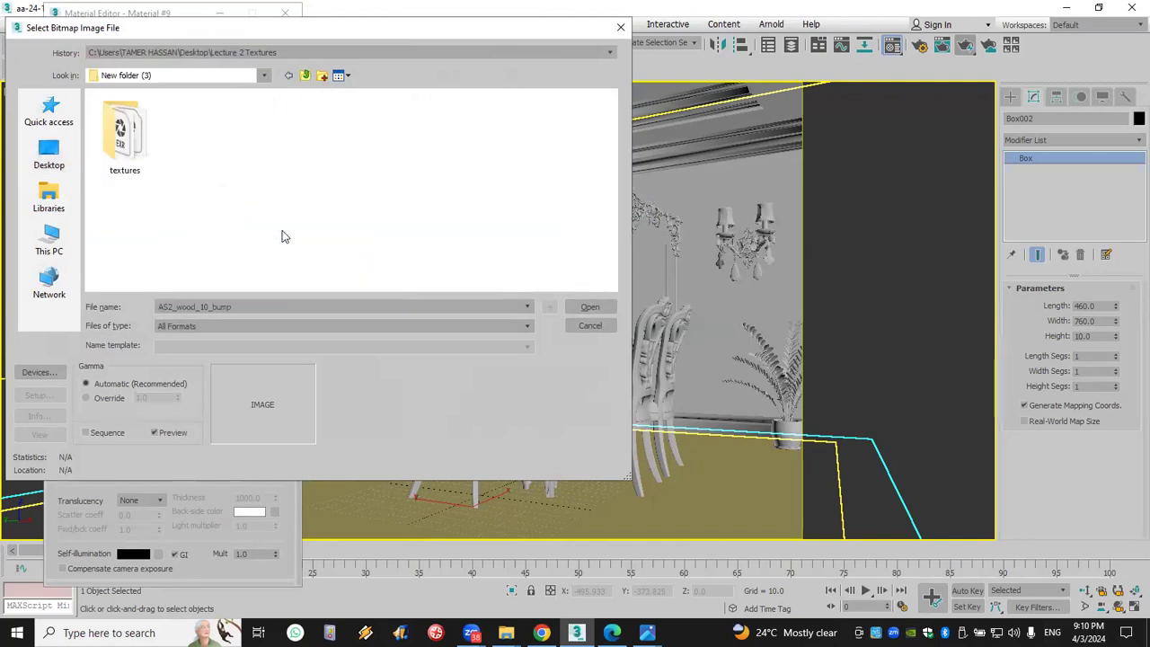
double_click(125, 144)
left_click(286, 131)
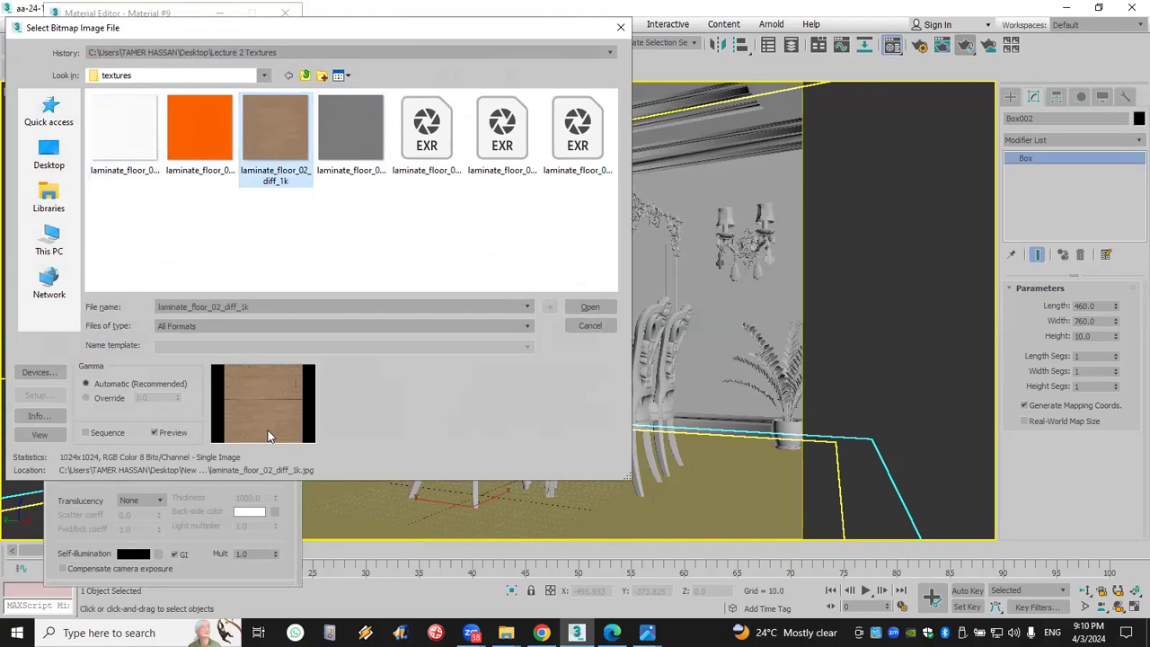
left_click(589, 309)
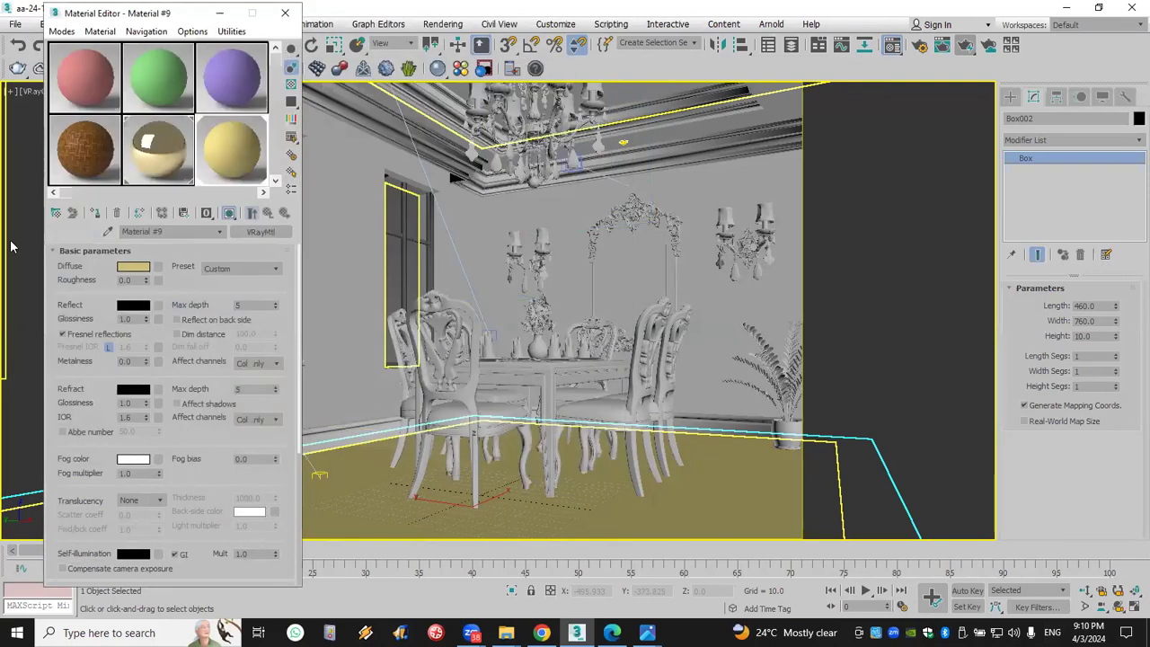
left_click(94, 213)
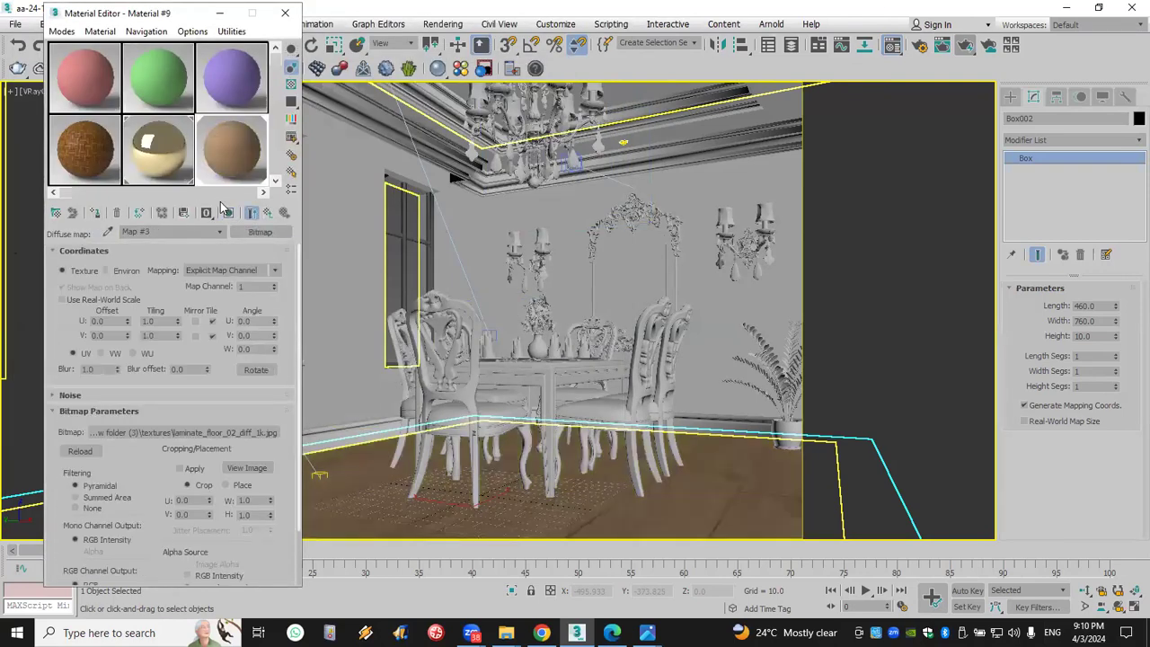
left_click(229, 213)
Set the diffuse bitmap's tiling to U 1.0 and V 4.0, and return to the floor material's parameters
double_click(151, 322)
type("5")
key("Return")
key("Return")
double_click(160, 335)
type("3")
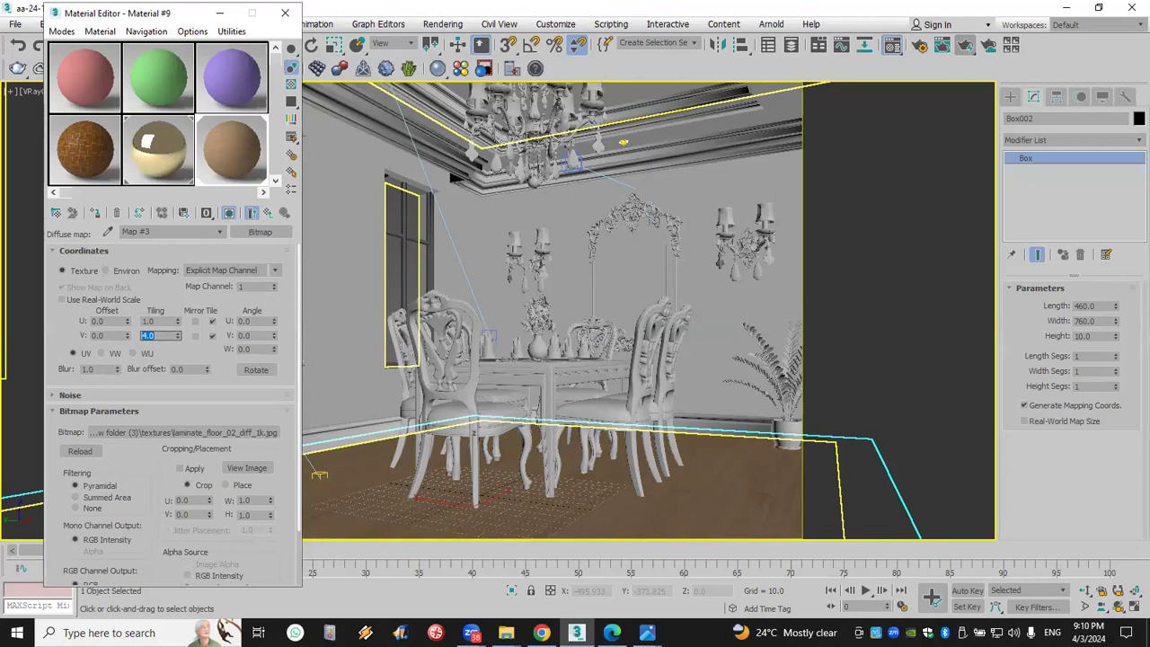
left_click(269, 214)
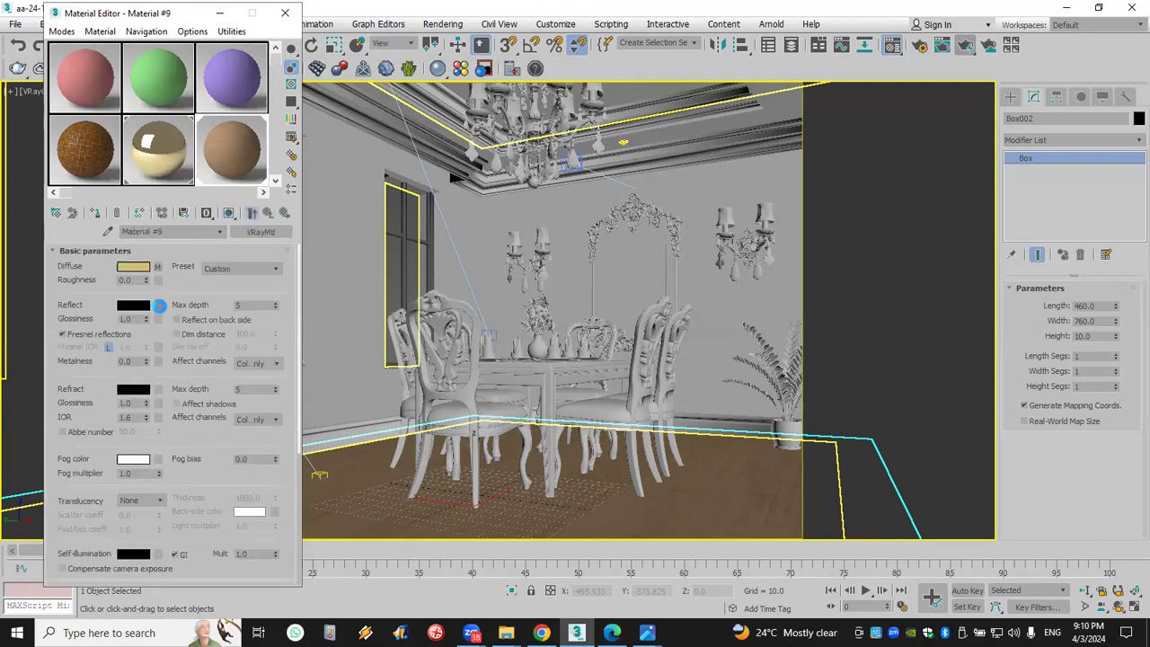
Load laminate_floor_02_disp_1k as the floor material's reflect bitmap and set its V tiling to 4.0
left_click(157, 306)
double_click(395, 178)
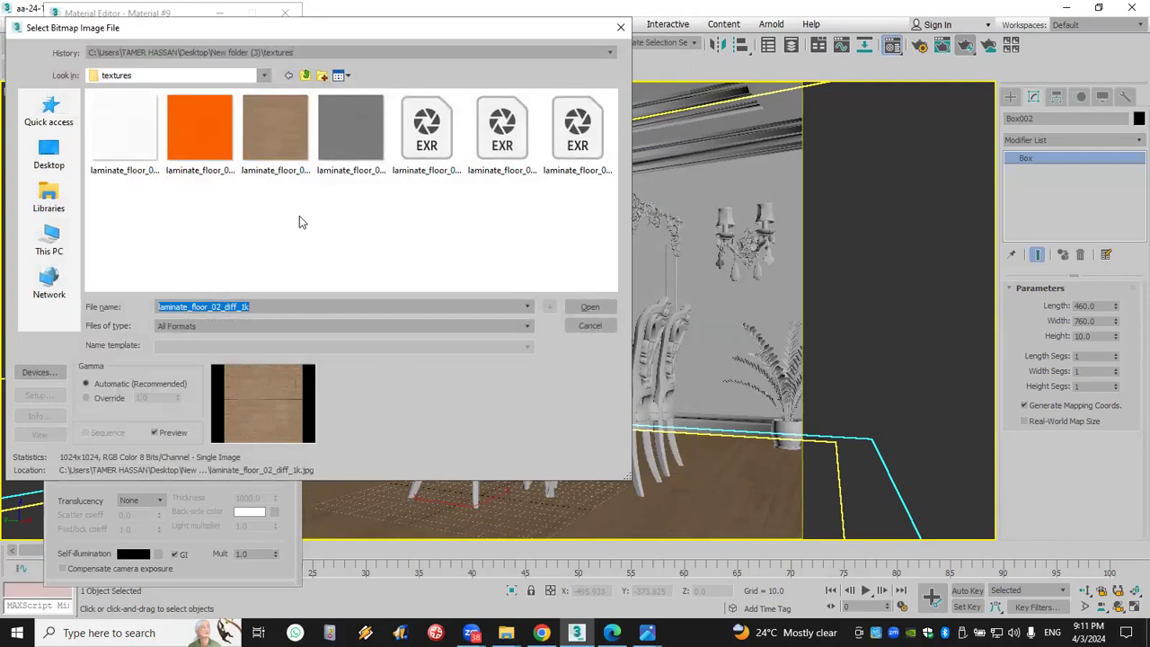
left_click(340, 135)
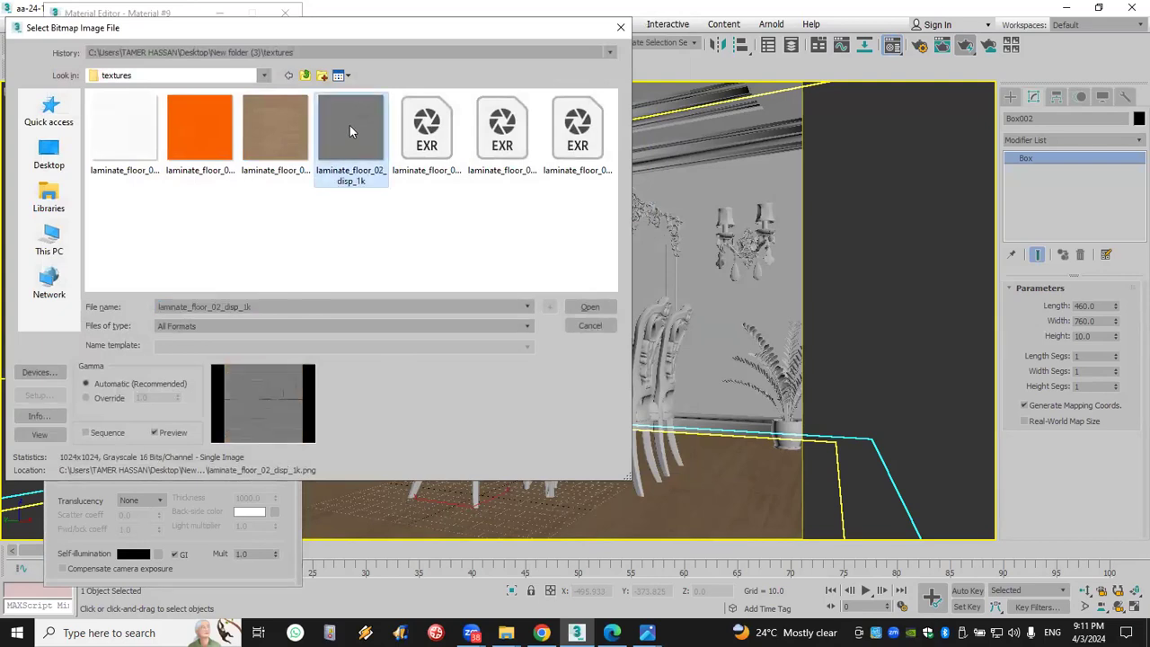
double_click(350, 125)
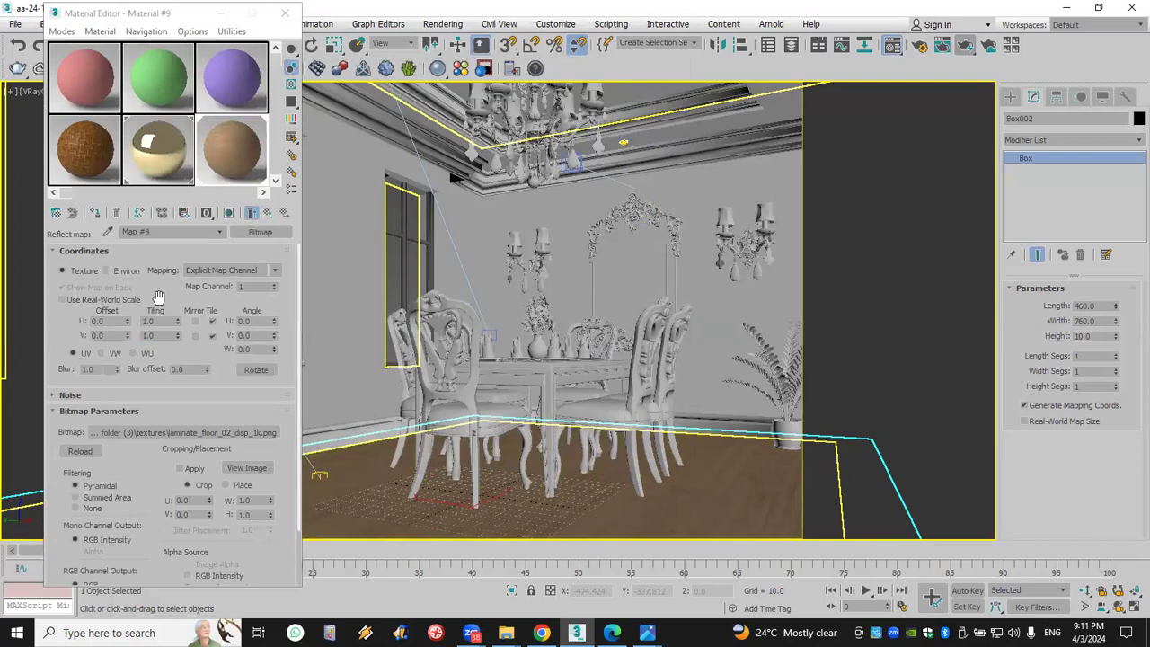
double_click(163, 334)
type("4")
key("Return")
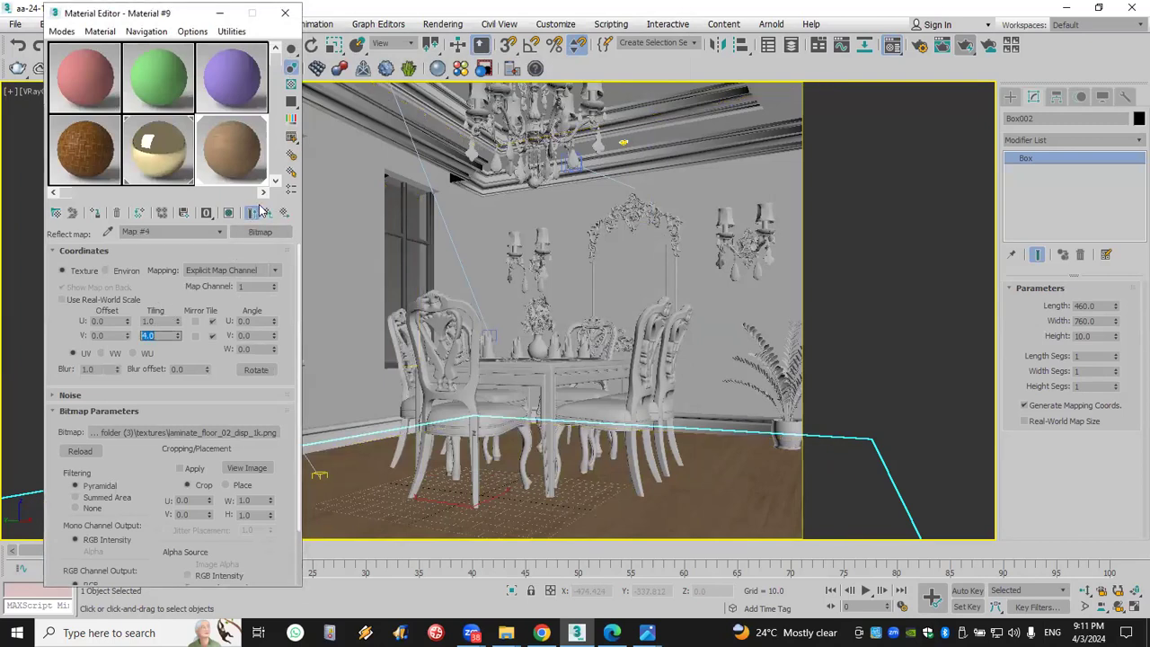
left_click(213, 141)
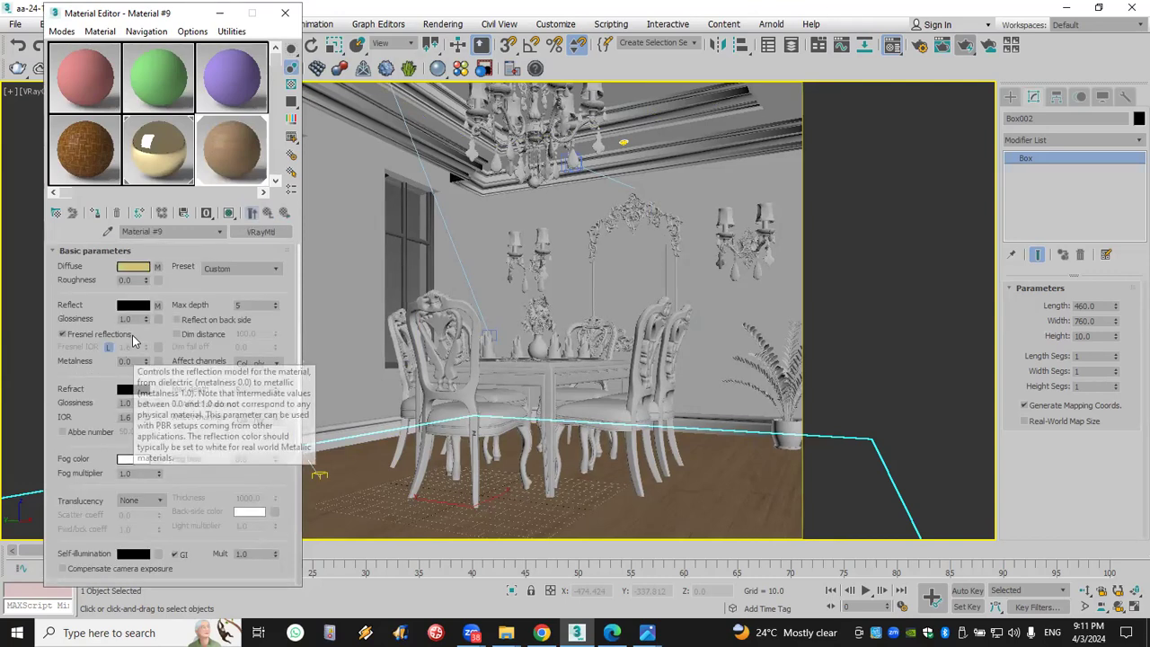
Set the floor material's reflection glossiness to 0.75
double_click(135, 319)
key("BackSpace")
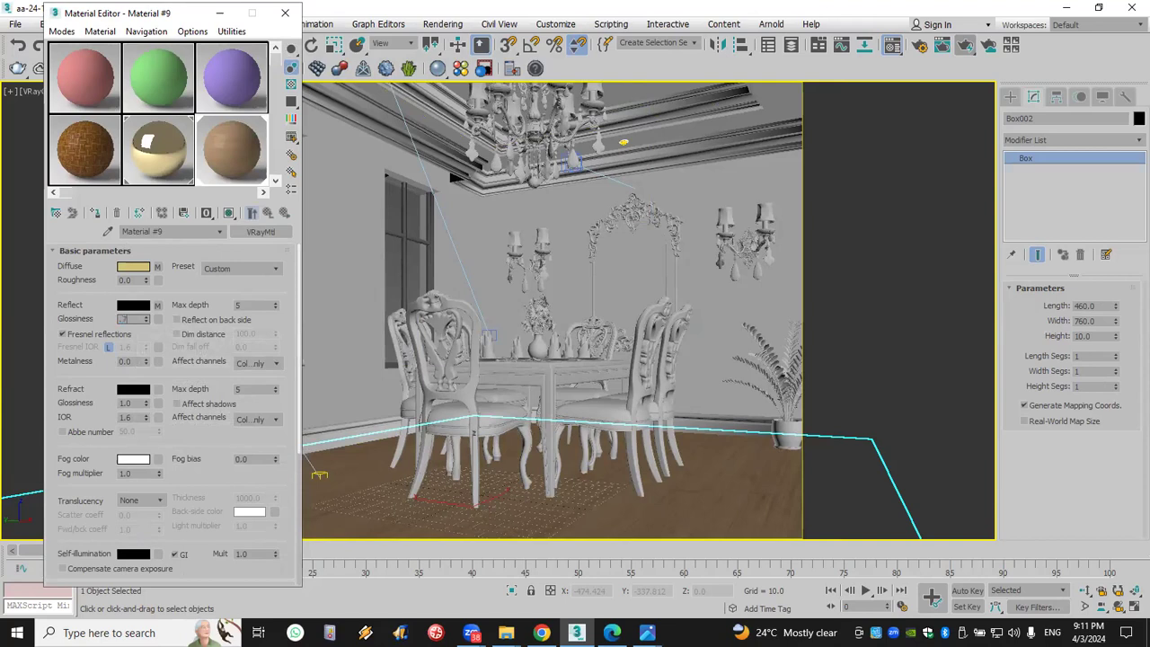
type(".75")
key("Return")
Load laminate_floor_02_ao_1k as the floor material's bump bitmap and set its V tiling to 4.0
scroll(213, 474, "down", 10)
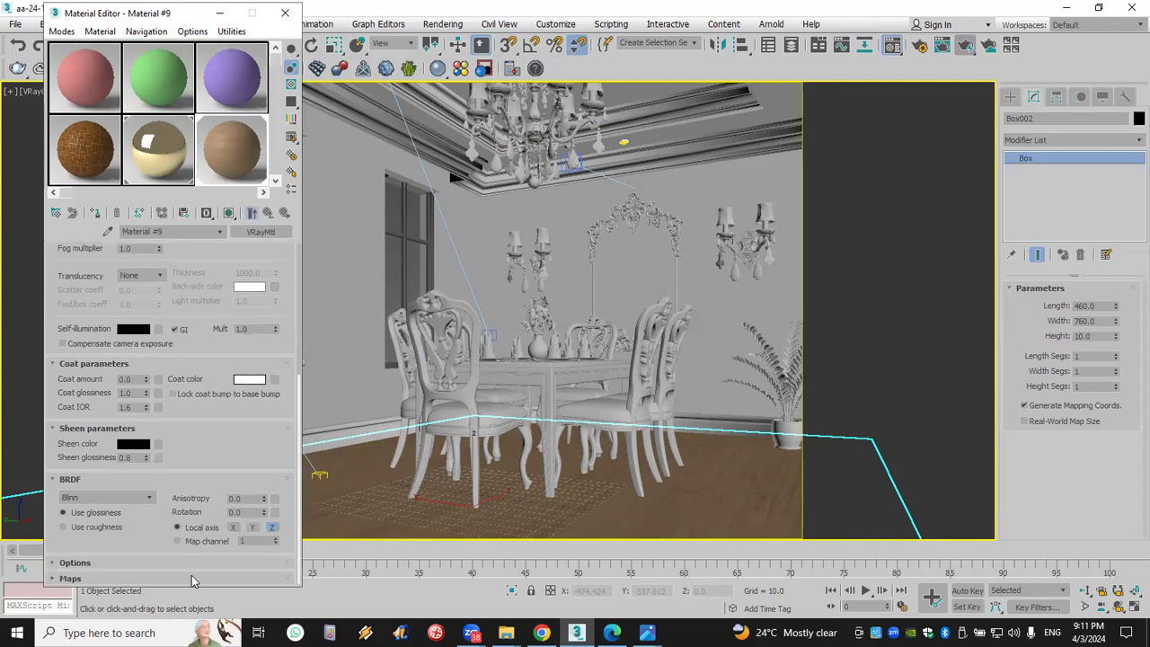
left_click(197, 328)
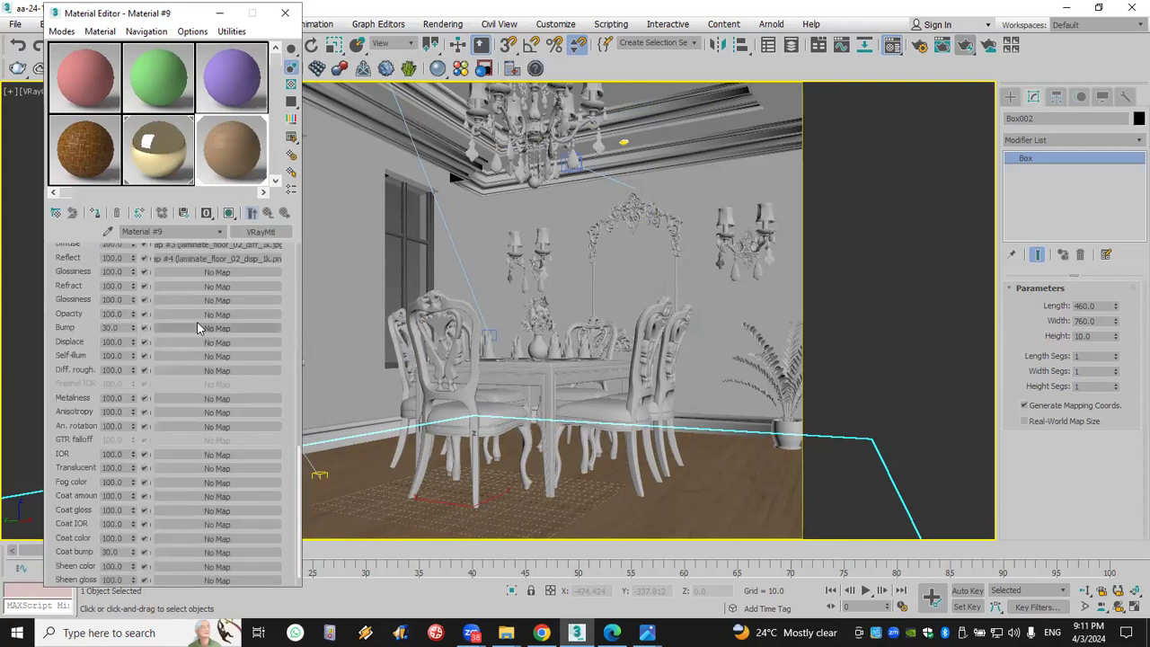
double_click(400, 177)
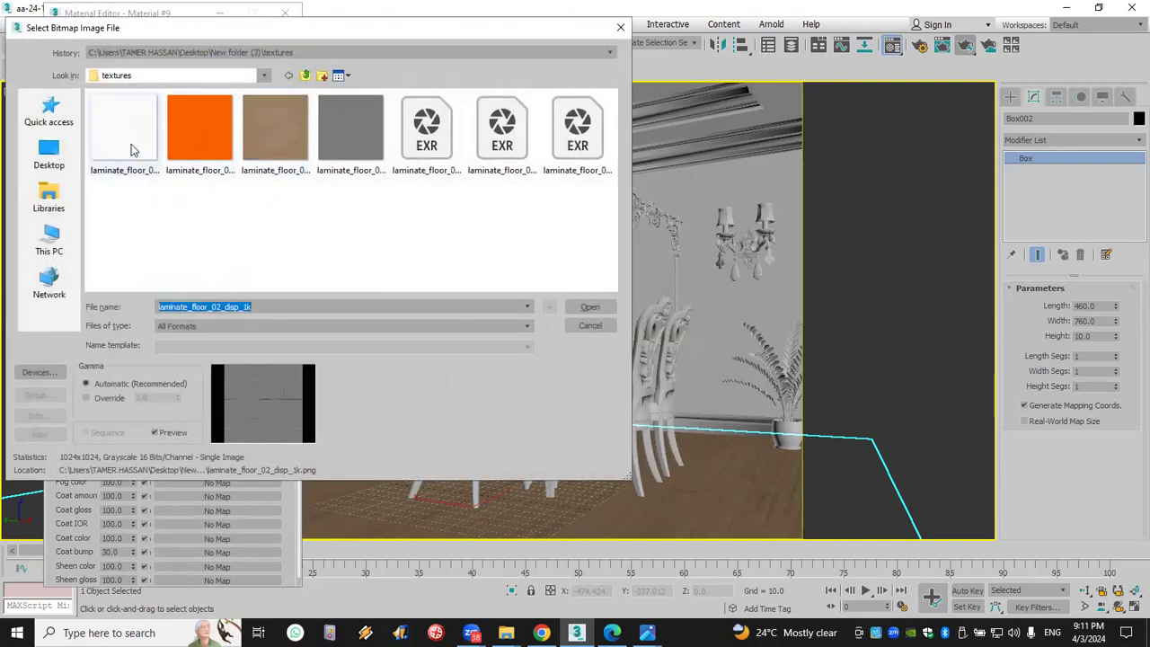
left_click(125, 135)
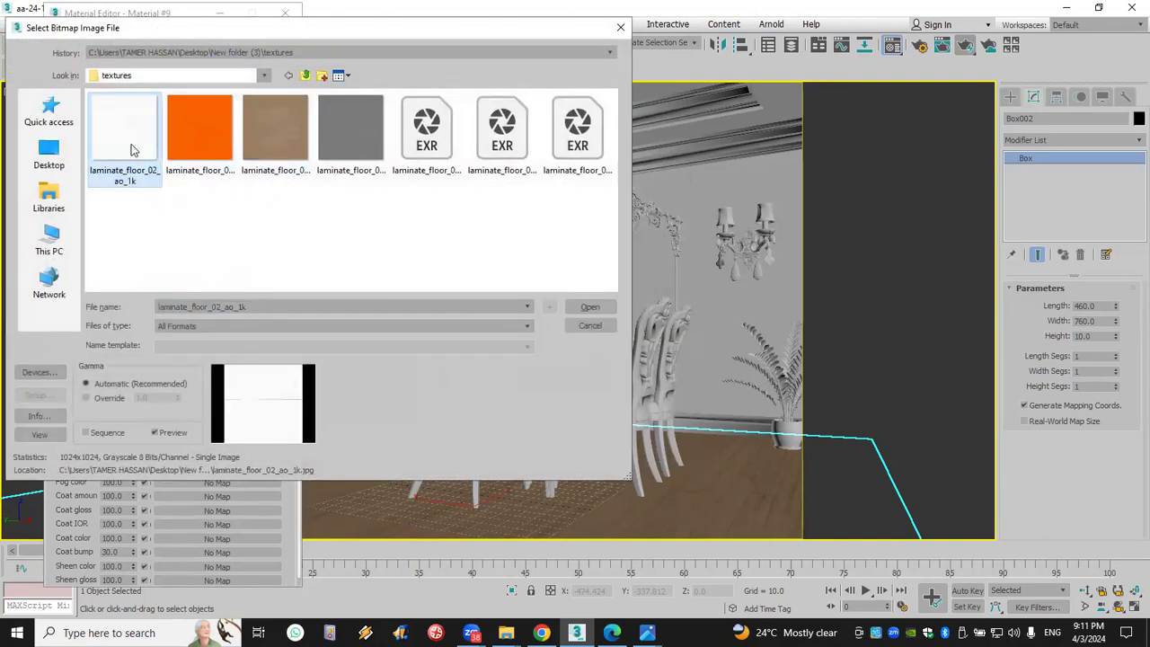
left_click(591, 307)
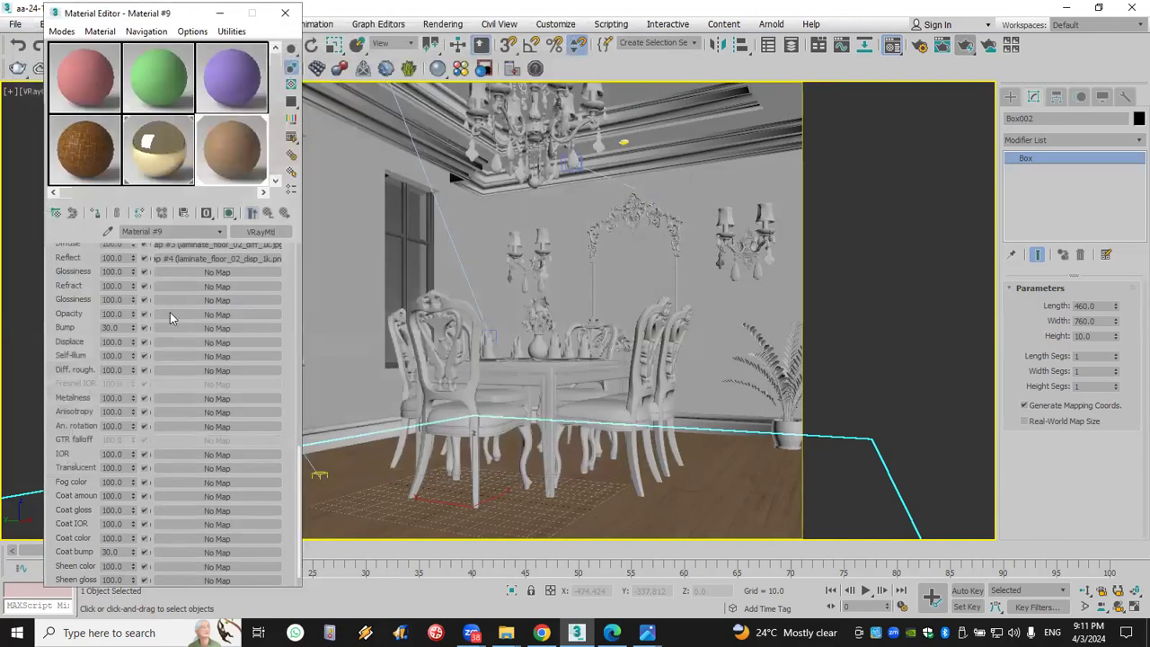
double_click(164, 270)
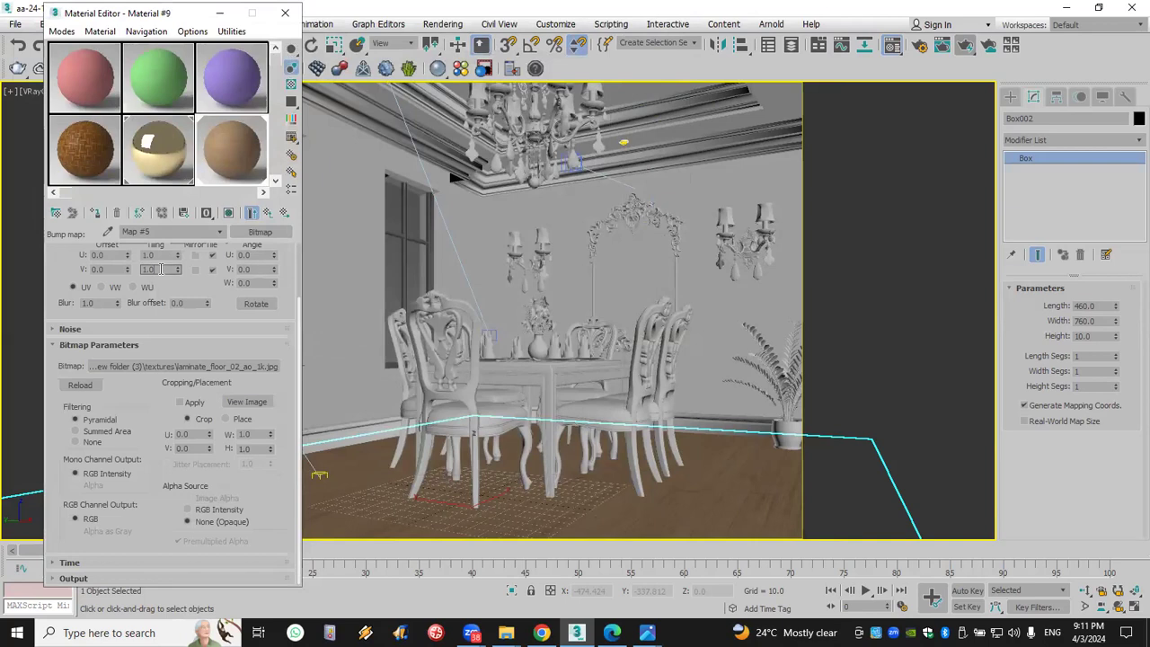
type("4")
key("Return")
left_click(268, 213)
Open the floor material's bump amount for editing and start a V-Ray render of the floor region
key("Up")
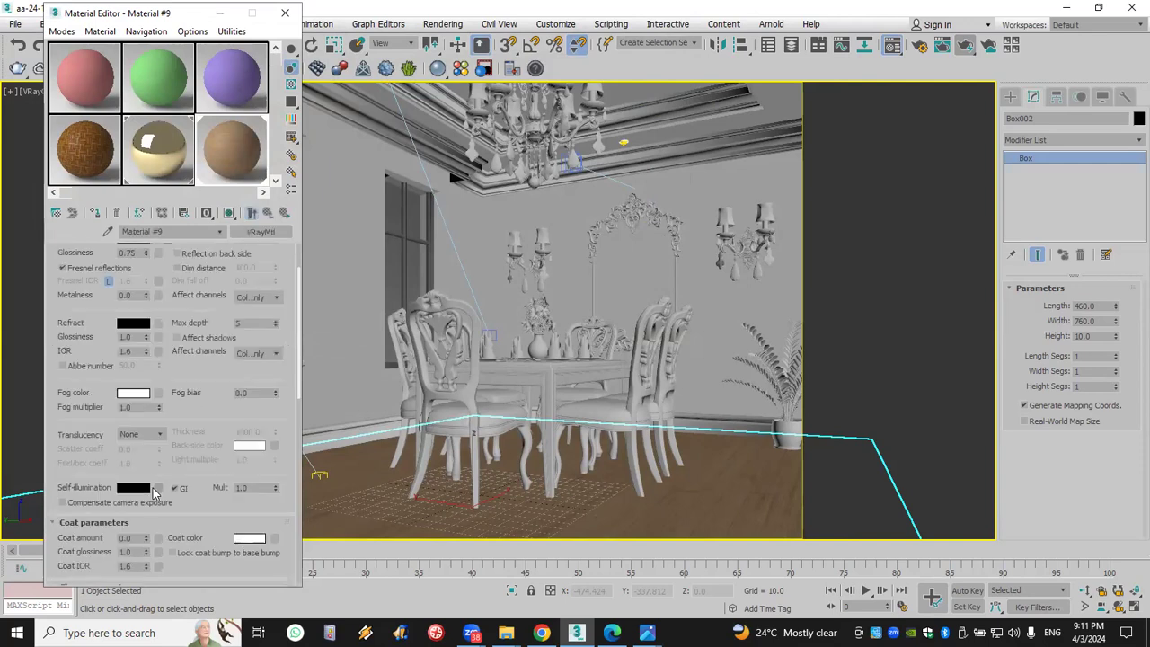
scroll(193, 475, "down", 7)
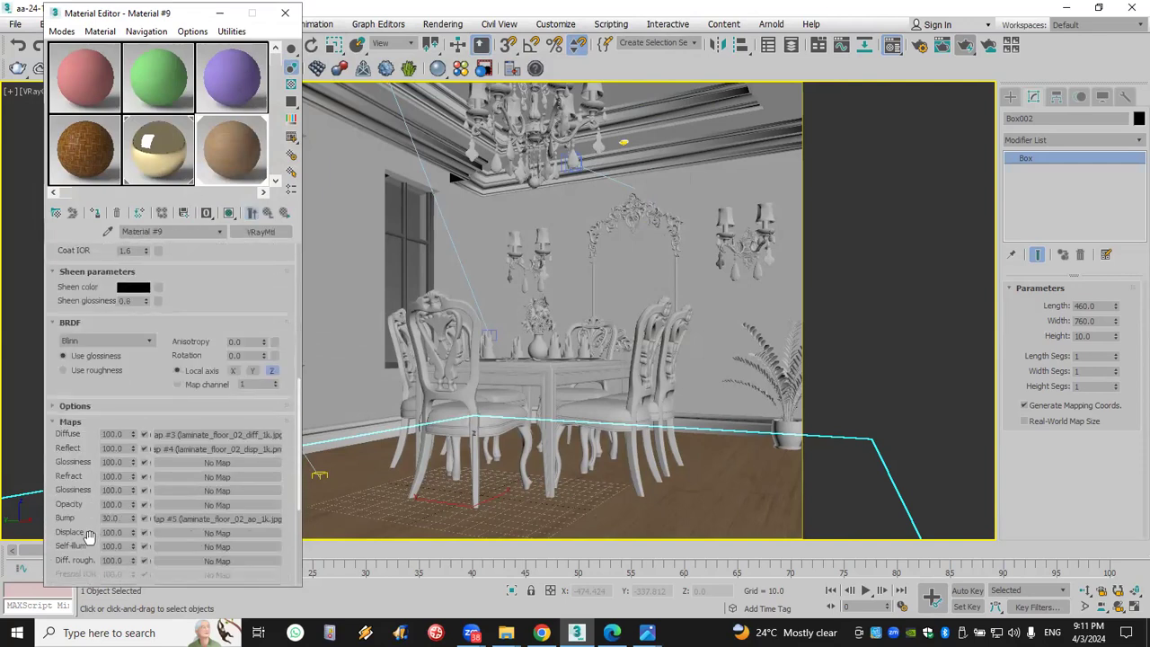
double_click(115, 518)
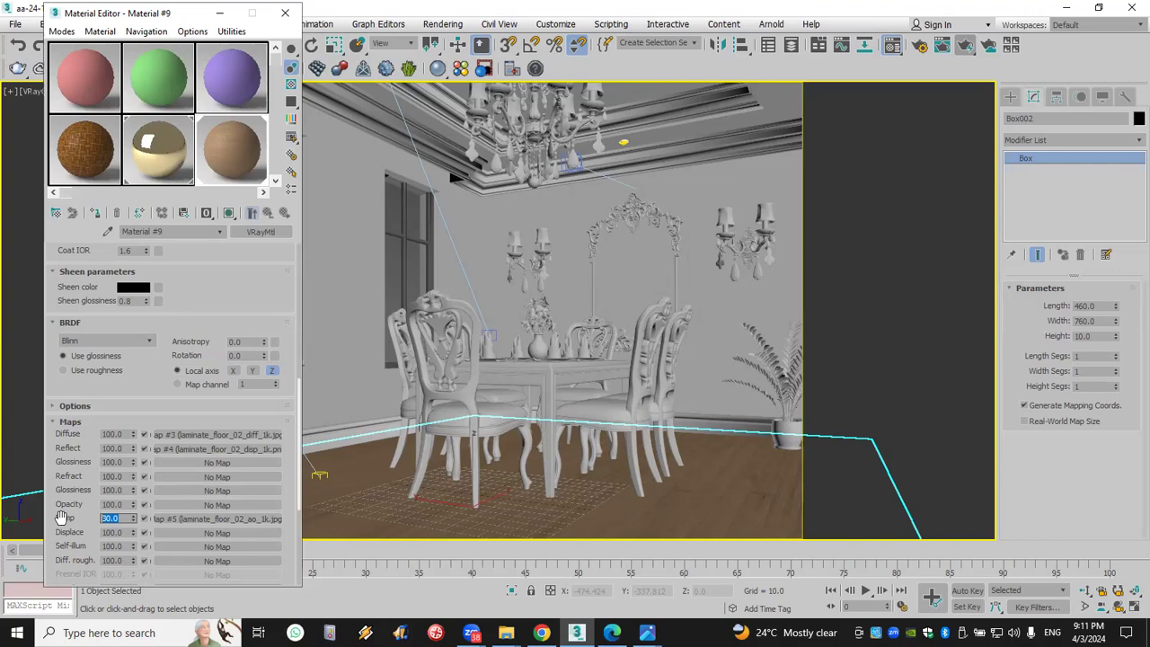
left_click(988, 45)
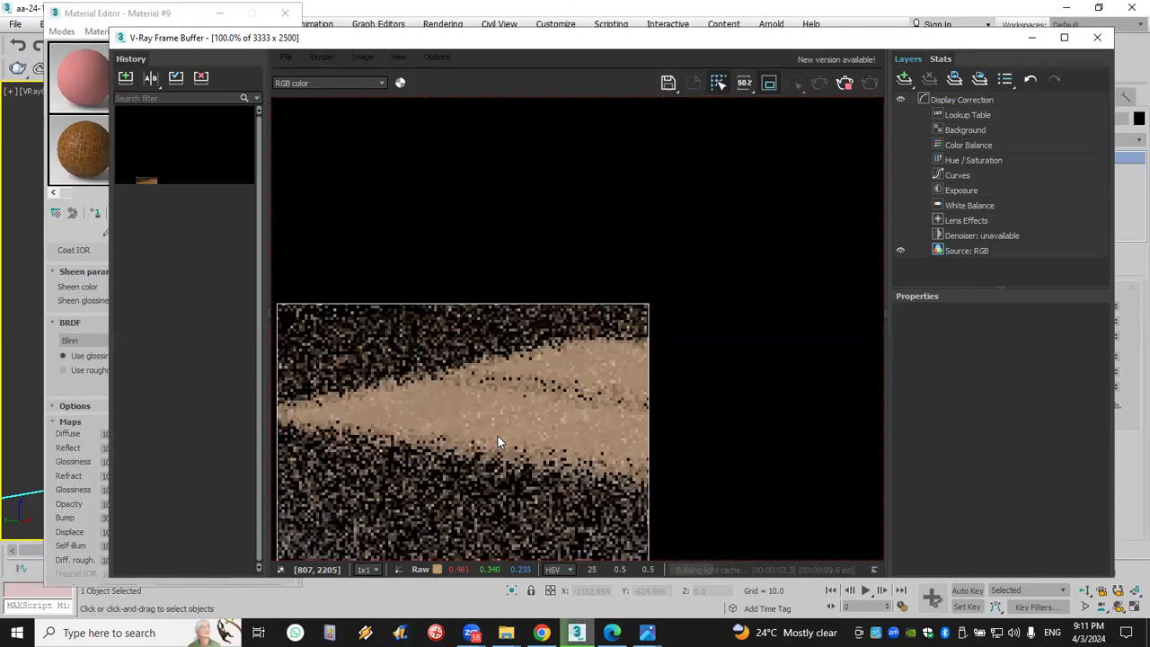
Examine the floor region's test render in the frame buffer at different magnifications, and cancel the running render
scroll(498, 436, "down", 2)
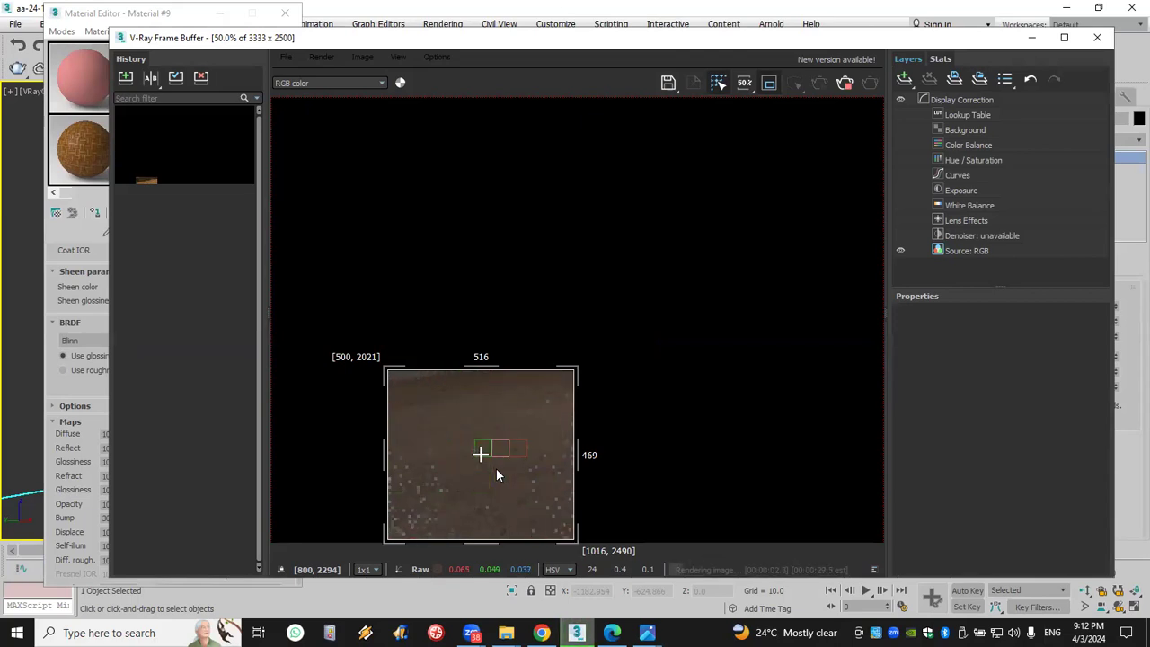
scroll(496, 468, "up", 1)
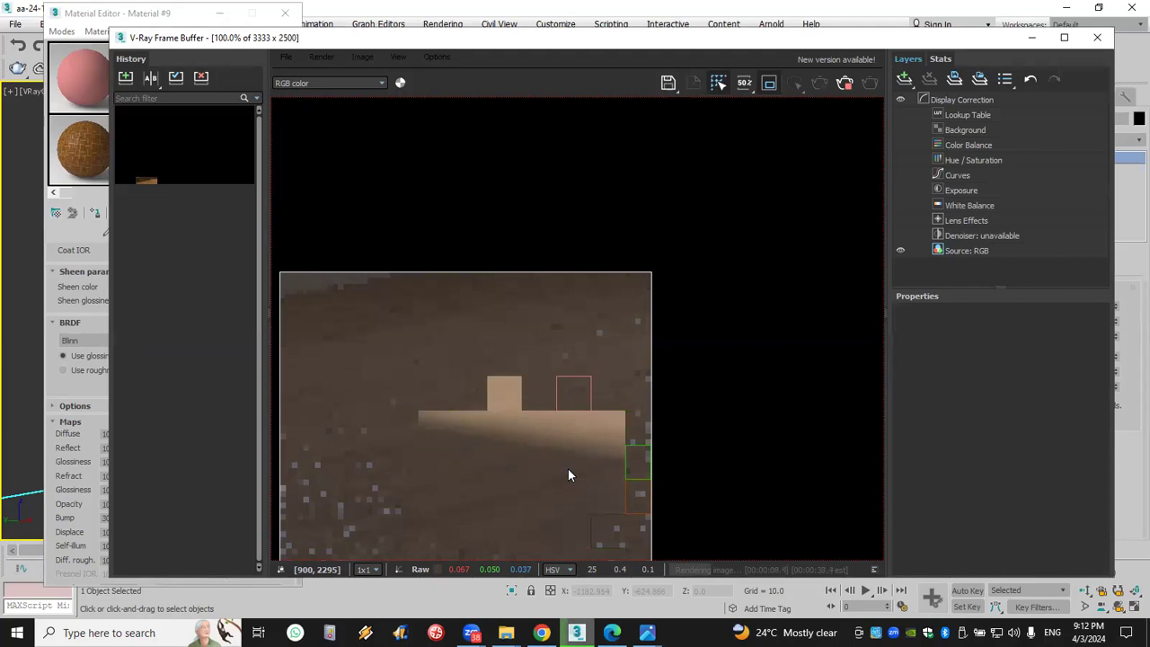
scroll(569, 468, "down", 1)
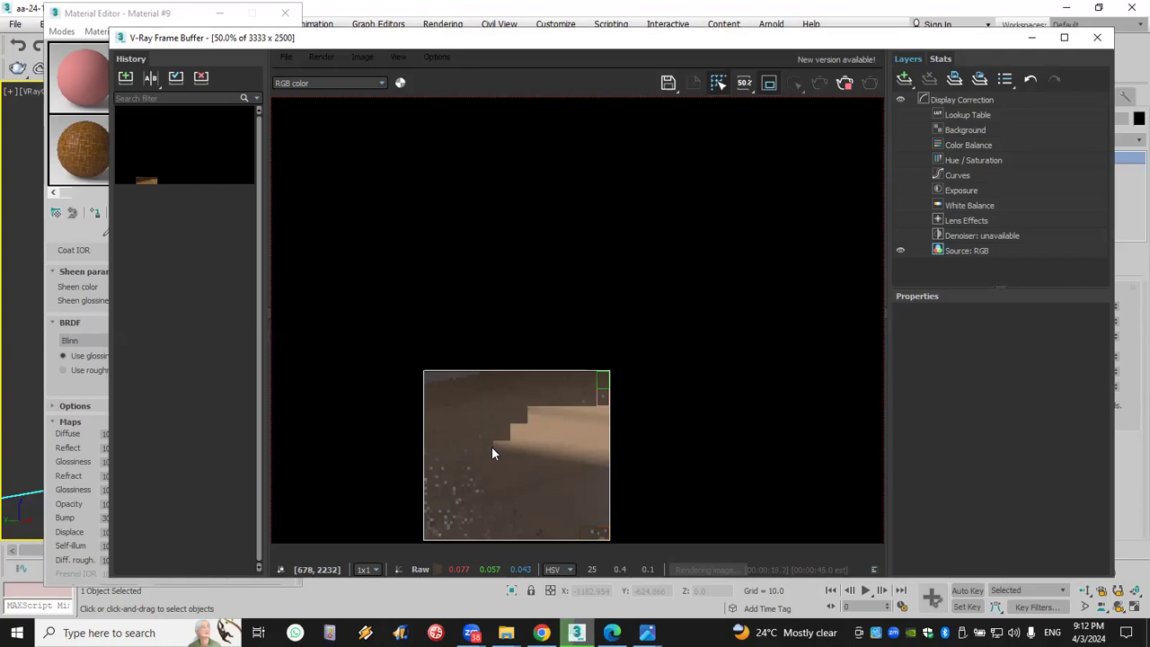
scroll(491, 450, "up", 1)
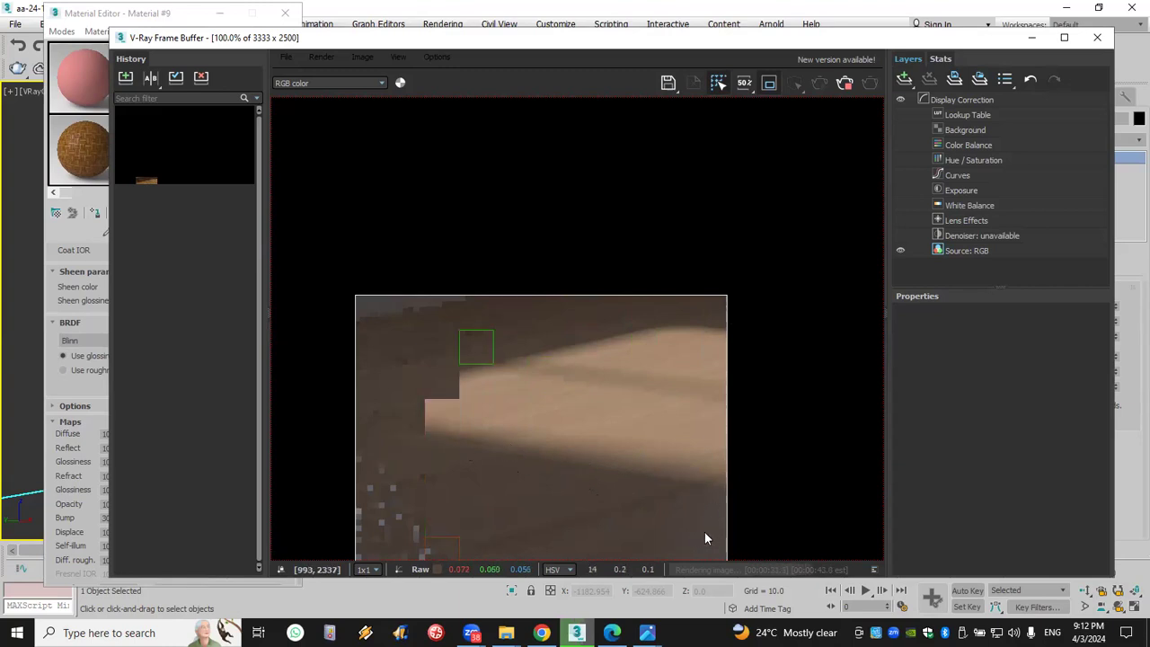
left_click(1098, 37)
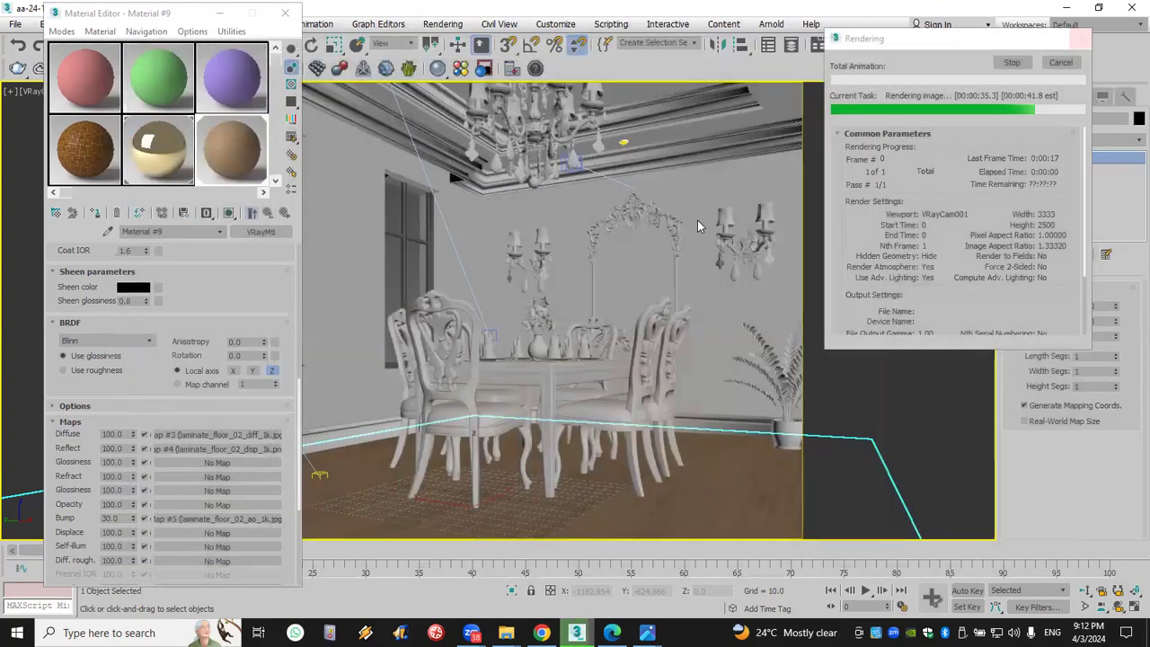
left_click(1062, 64)
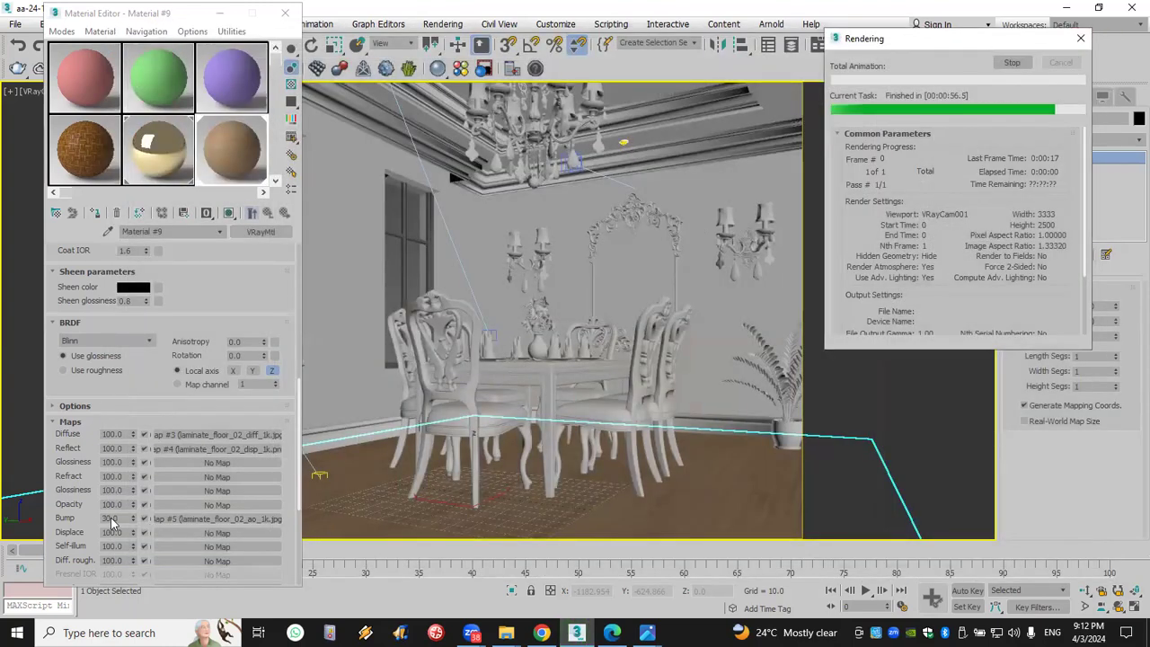
Set the floor material's bump amount to 150 and test-render the floor region again, cancelling before it completes
double_click(111, 518)
type("150")
key("Return")
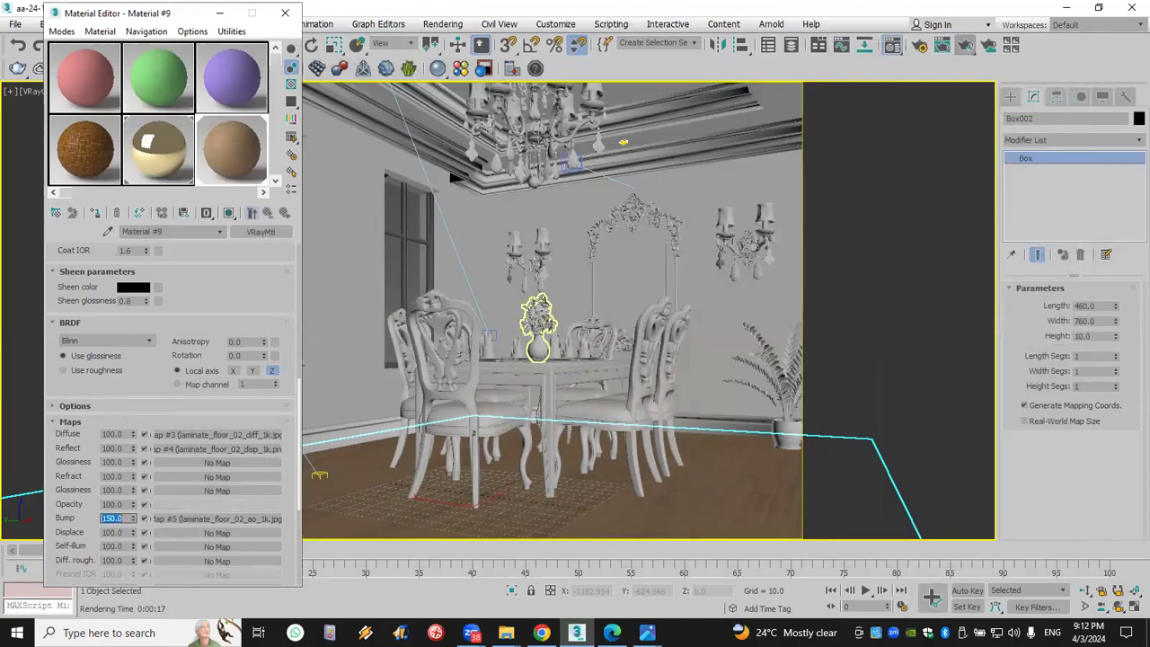
left_click(966, 47)
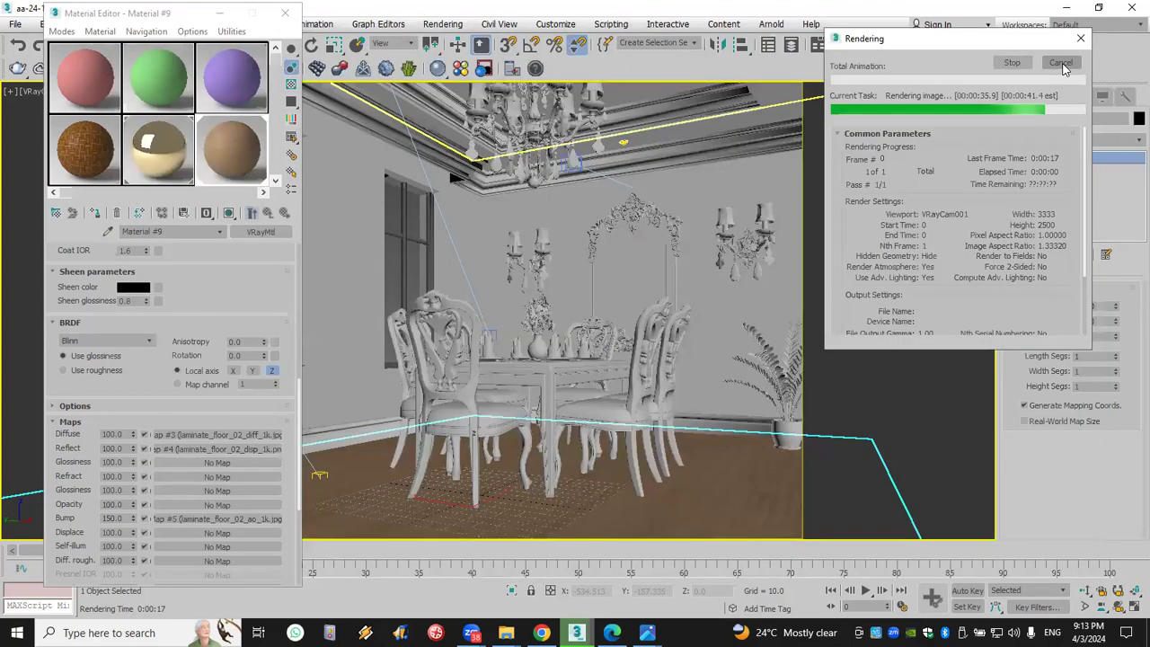
left_click(1065, 64)
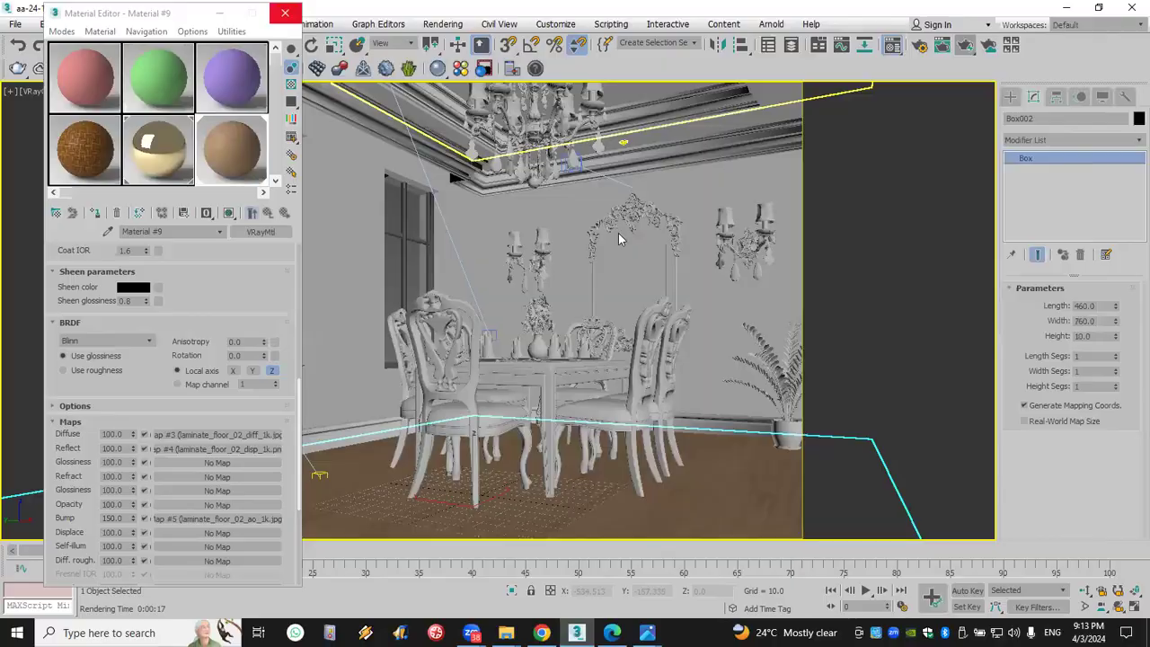
Select all images in the desktop folder Lecture 2 Textures and bring up the 3D MAX OL 24-02-2024 group chat in WhatsApp Web
key("super+d")
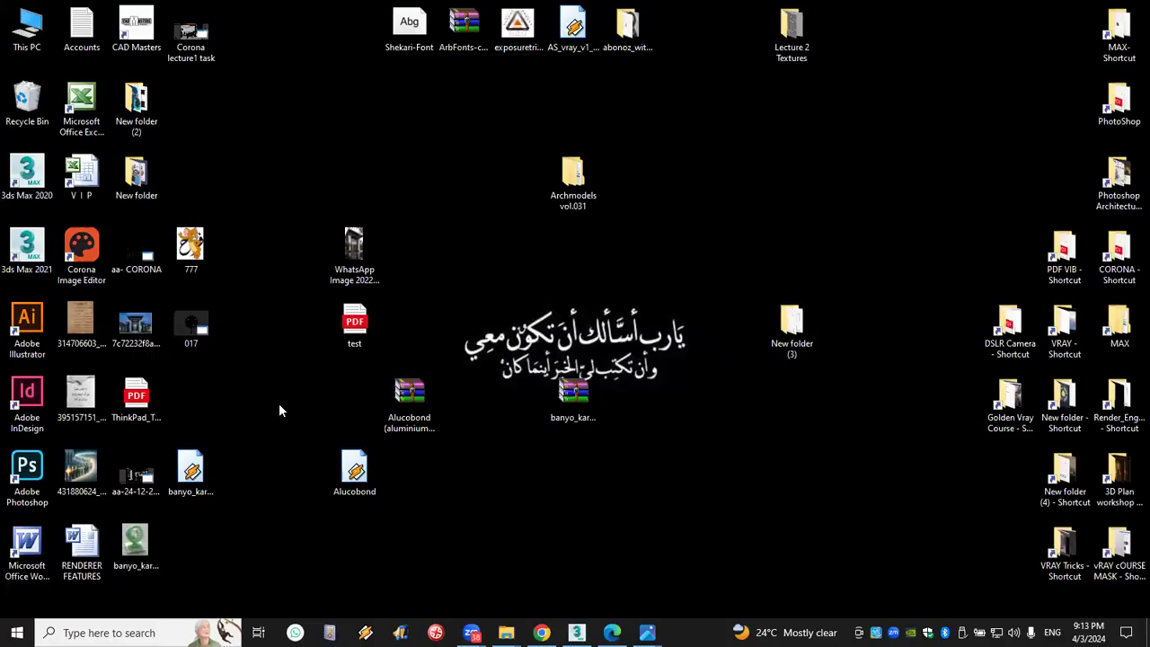
double_click(806, 41)
scroll(971, 406, "down", 3)
key("ctrl+a")
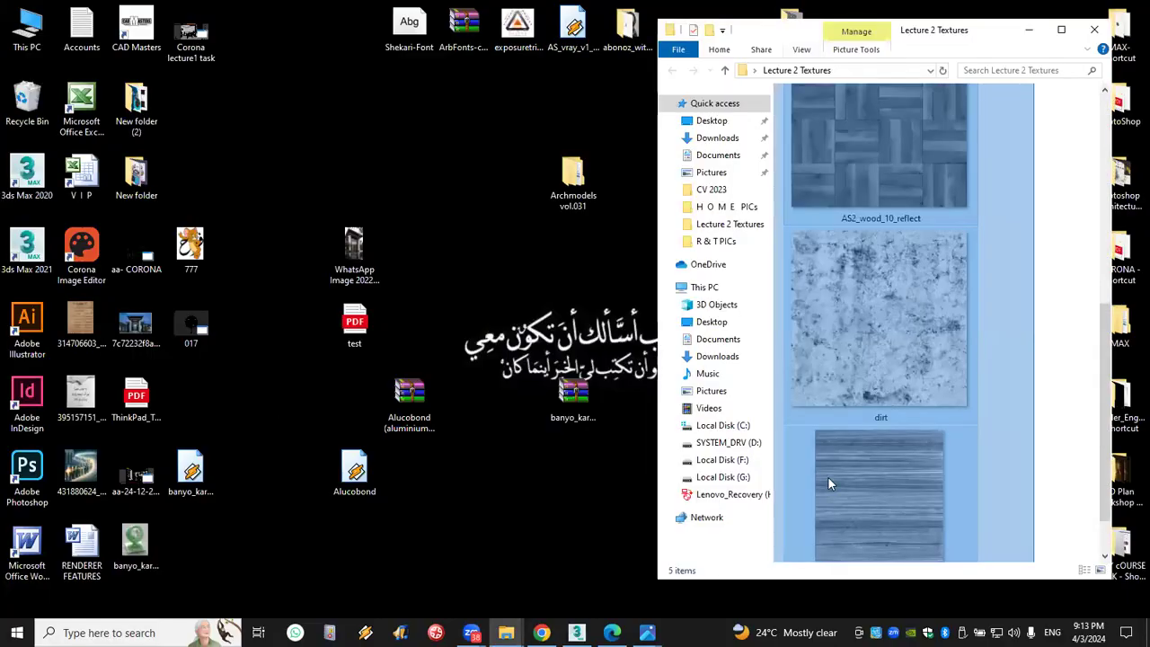
scroll(828, 483, "down", 1)
left_click(578, 633)
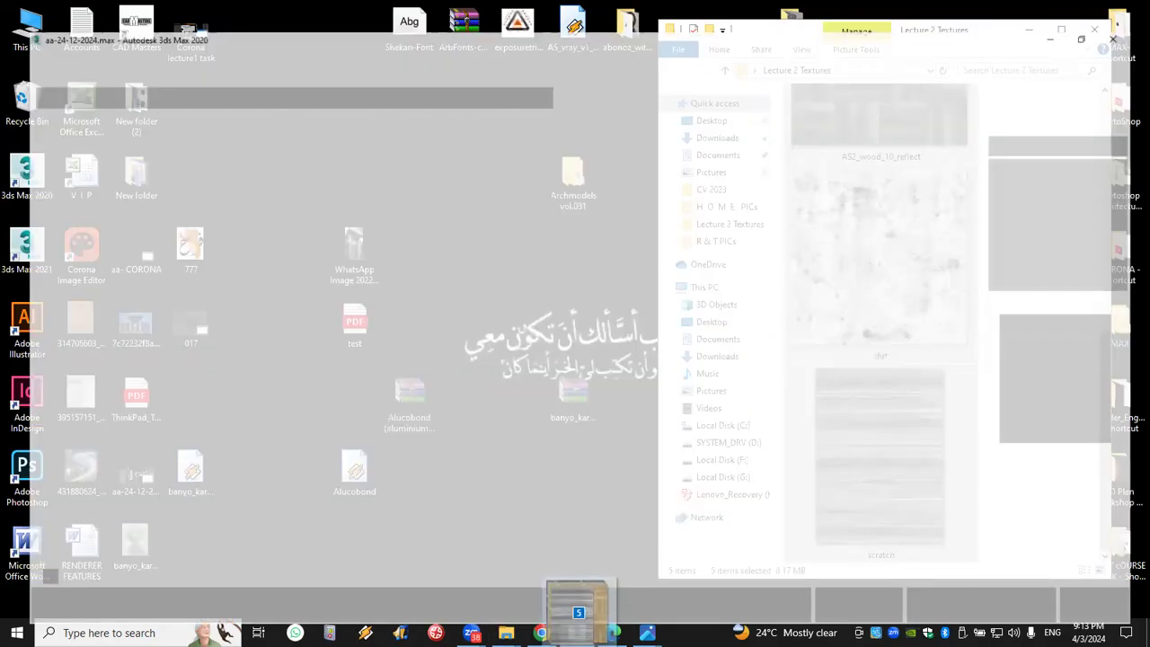
left_click_drag(584, 634, 1091, 152)
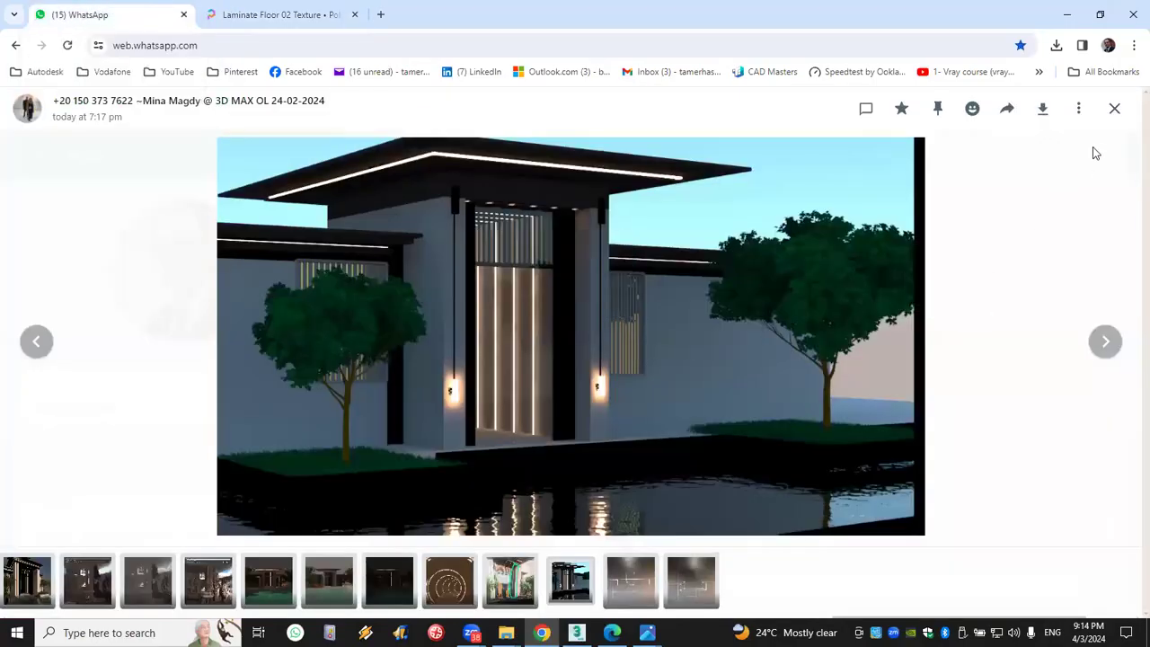
left_click(1099, 290)
left_click(1105, 532)
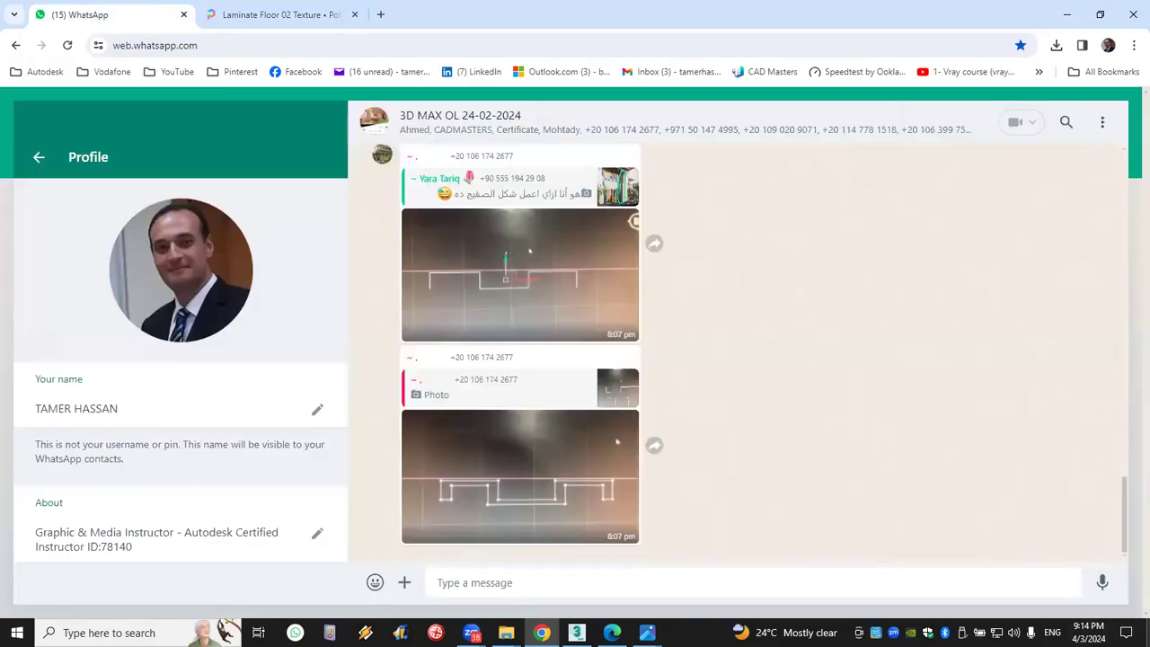
Send AS2_wood_10_reflect, dirt and scratch from the Lecture 2 Textures folder to the WhatsApp group chat
key("super+d")
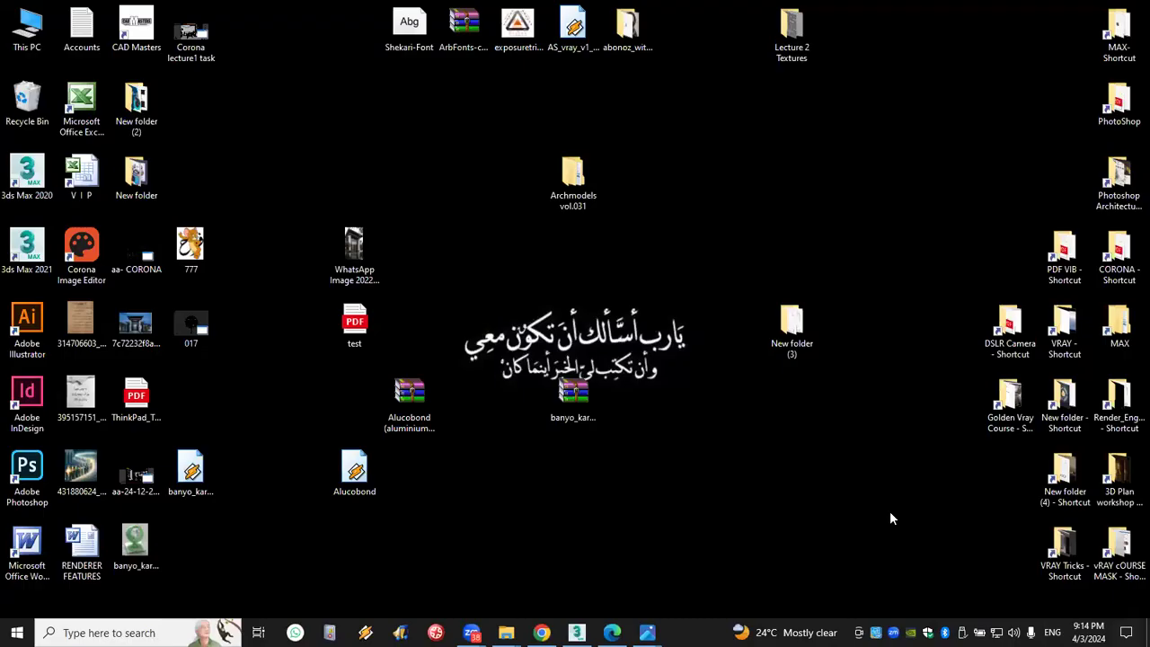
double_click(790, 32)
left_click_drag(1010, 141, 860, 526, "ctrl")
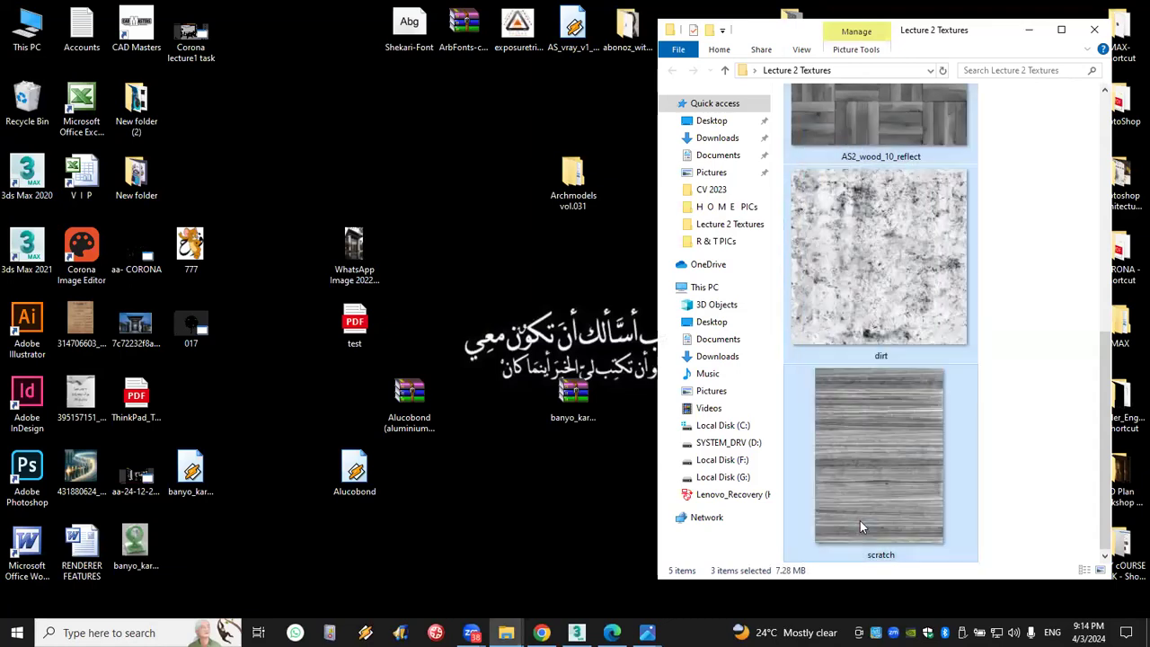
left_click_drag(722, 587, 933, 478)
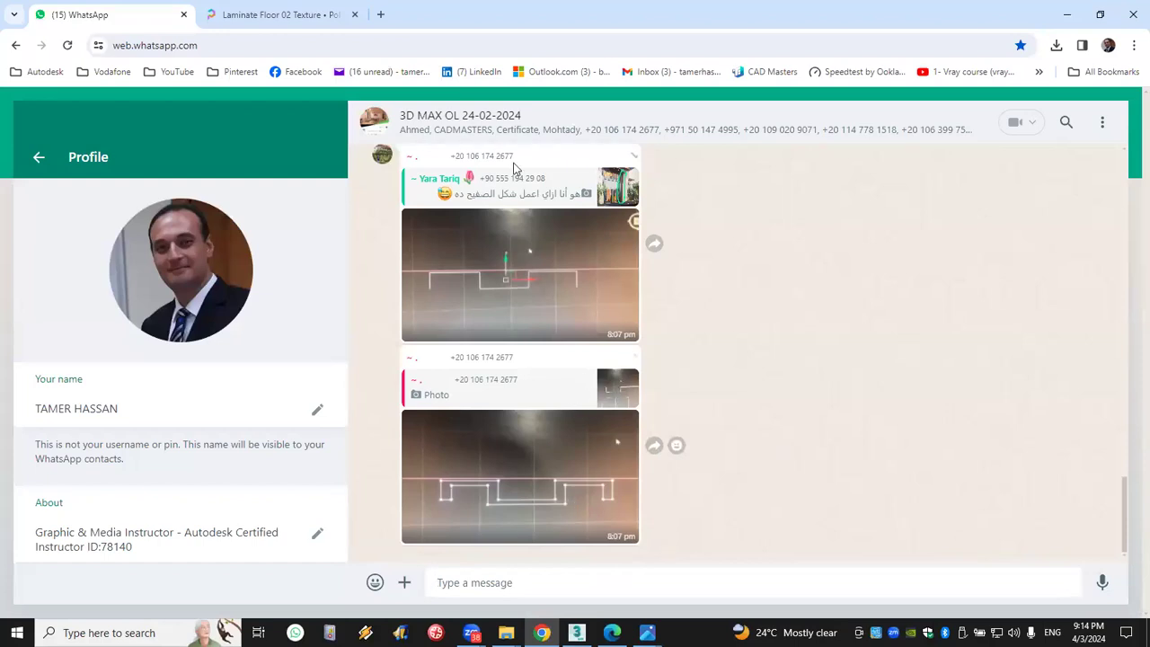
key("super+d")
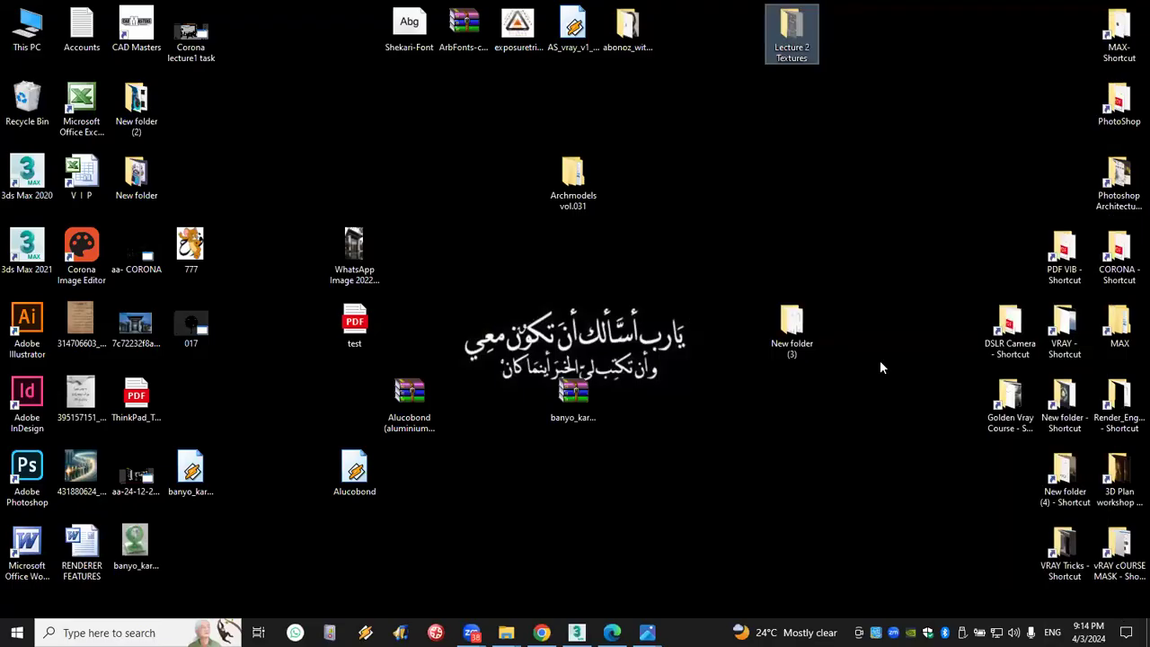
double_click(803, 45)
left_click_drag(809, 134, 759, 396)
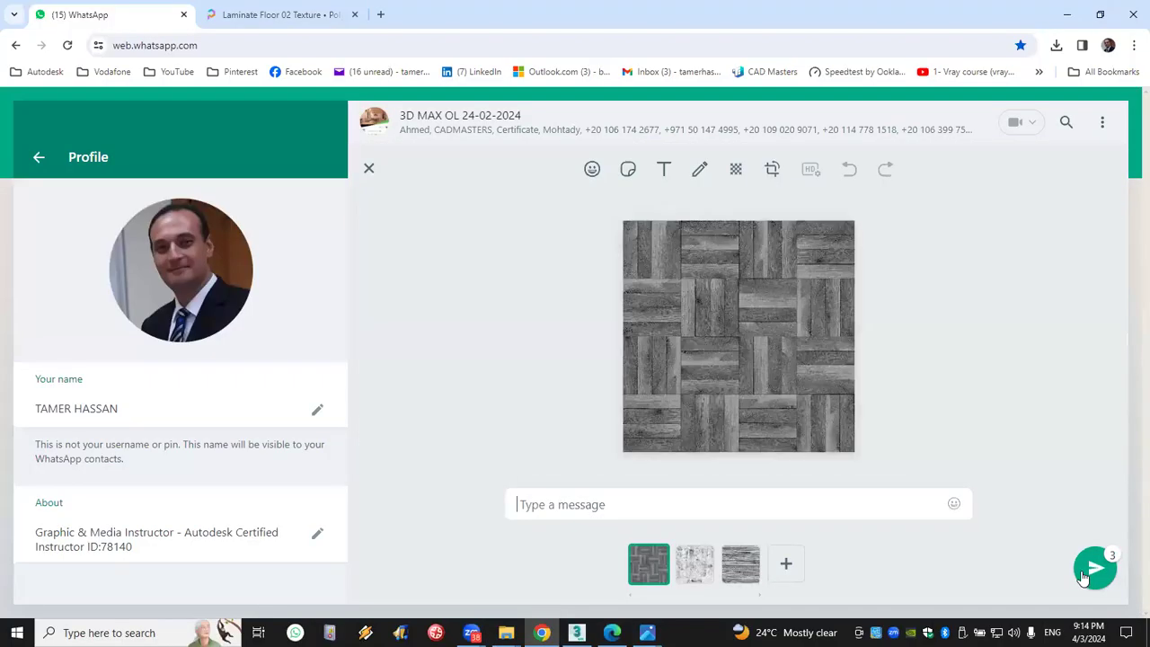
left_click(1094, 568)
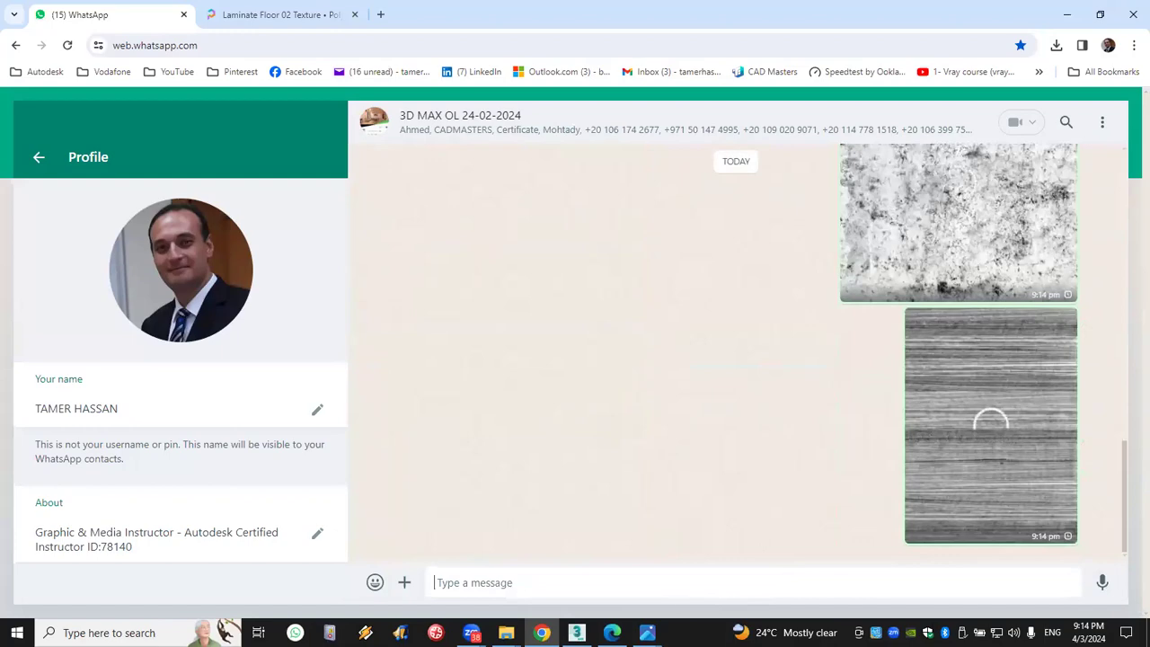
Send the remaining Lecture 2 Textures images, AS2_wood_10 and AS2_wood_10_bump, to the WhatsApp group chat
key("alt+Tab")
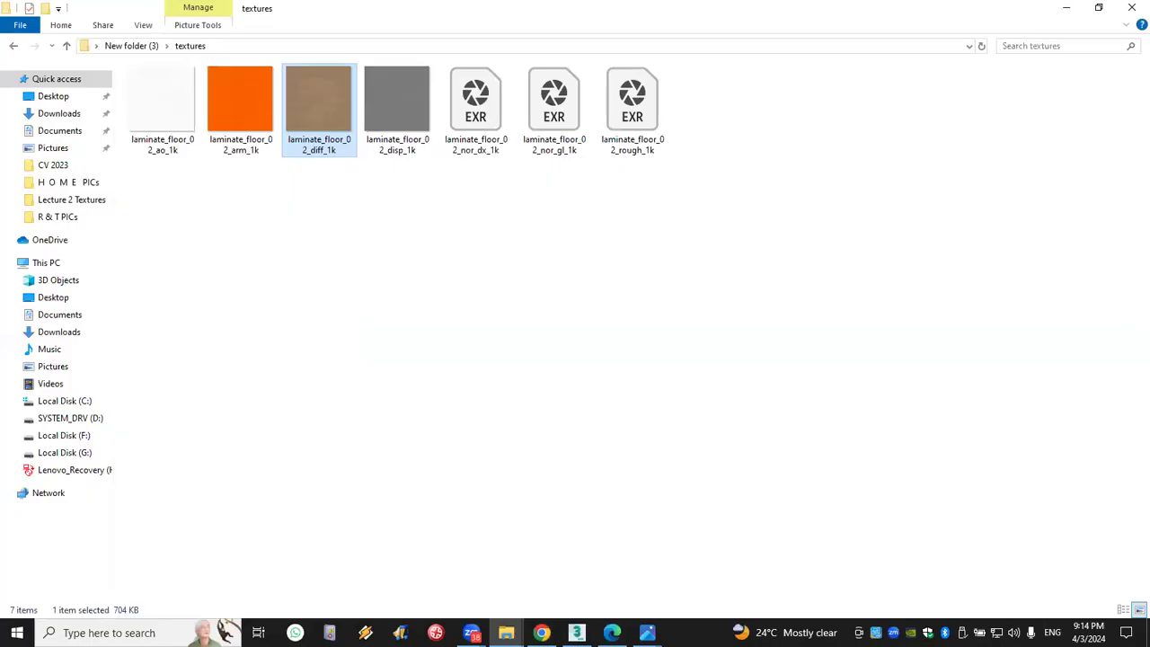
mouse_move(506, 633)
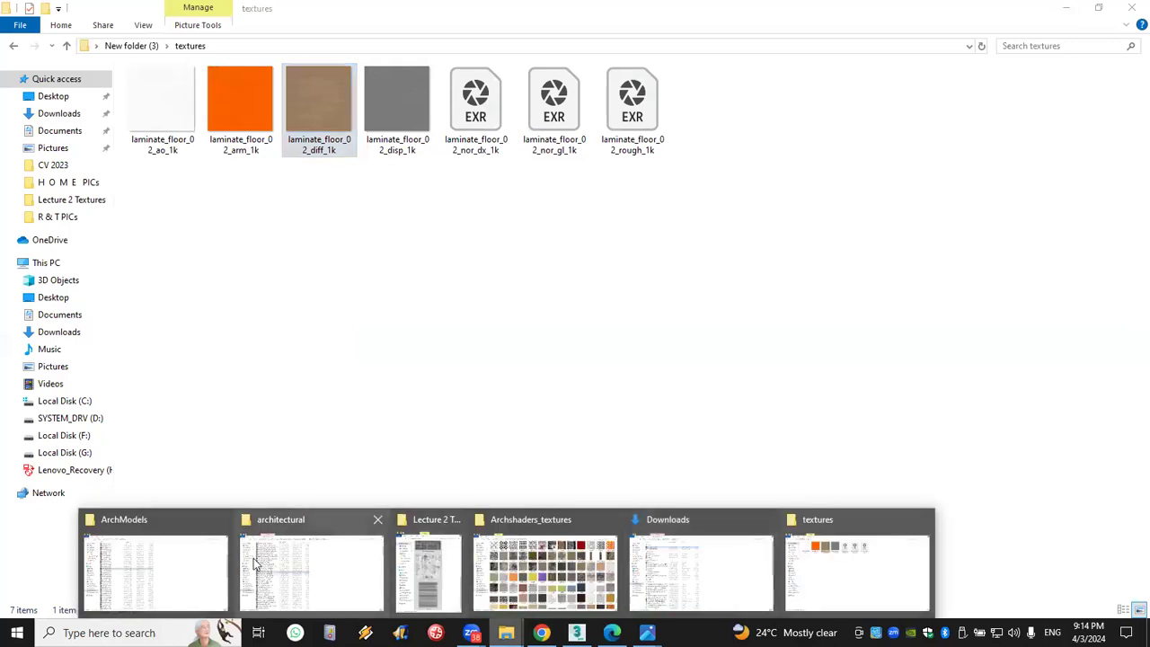
left_click(444, 571)
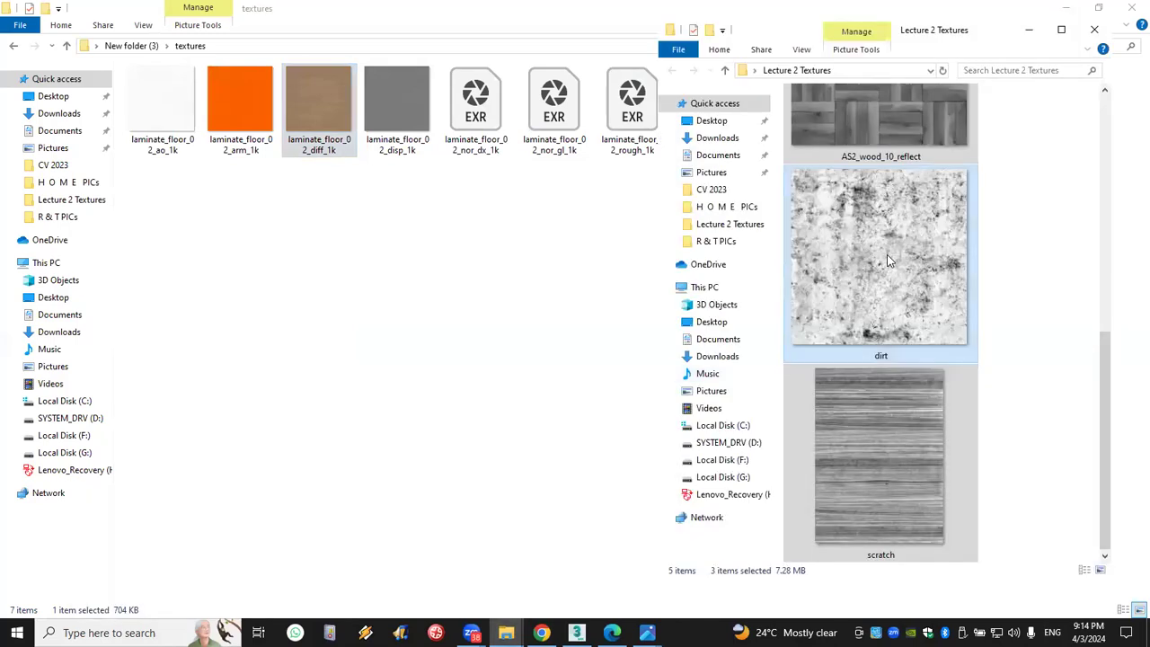
left_click_drag(923, 316, 690, 368)
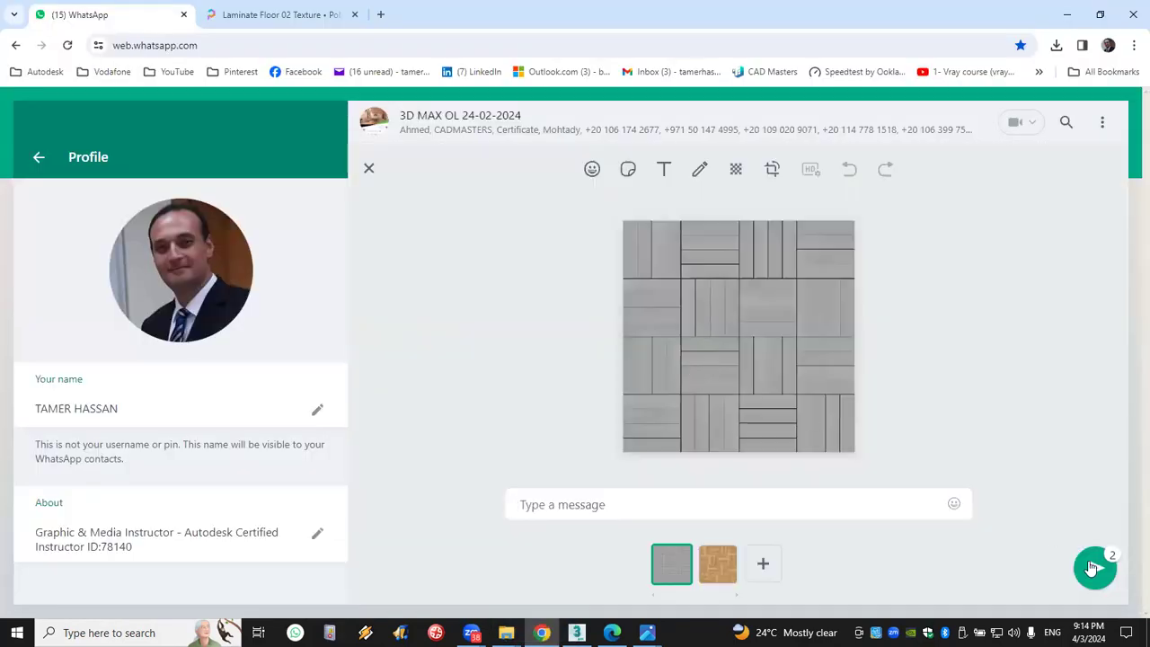
left_click(1094, 569)
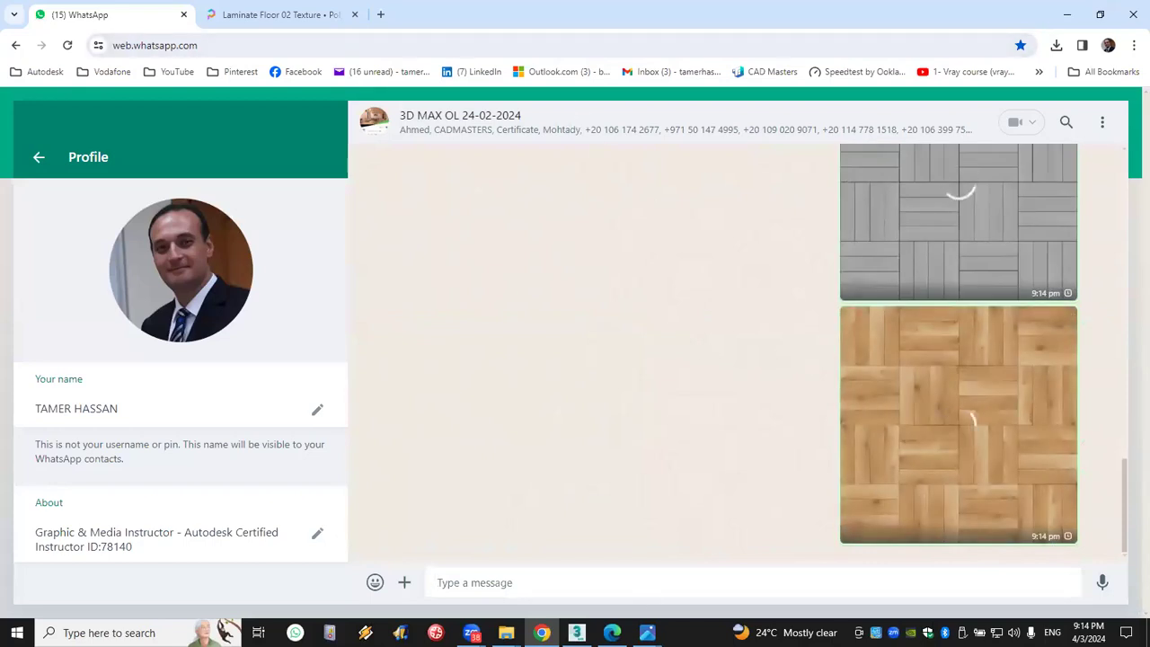
Send the laminate_floor_02 ao, arm, diff and disp 1k maps from New folder (3)'s textures subfolder to the WhatsApp group chat
key("super+d")
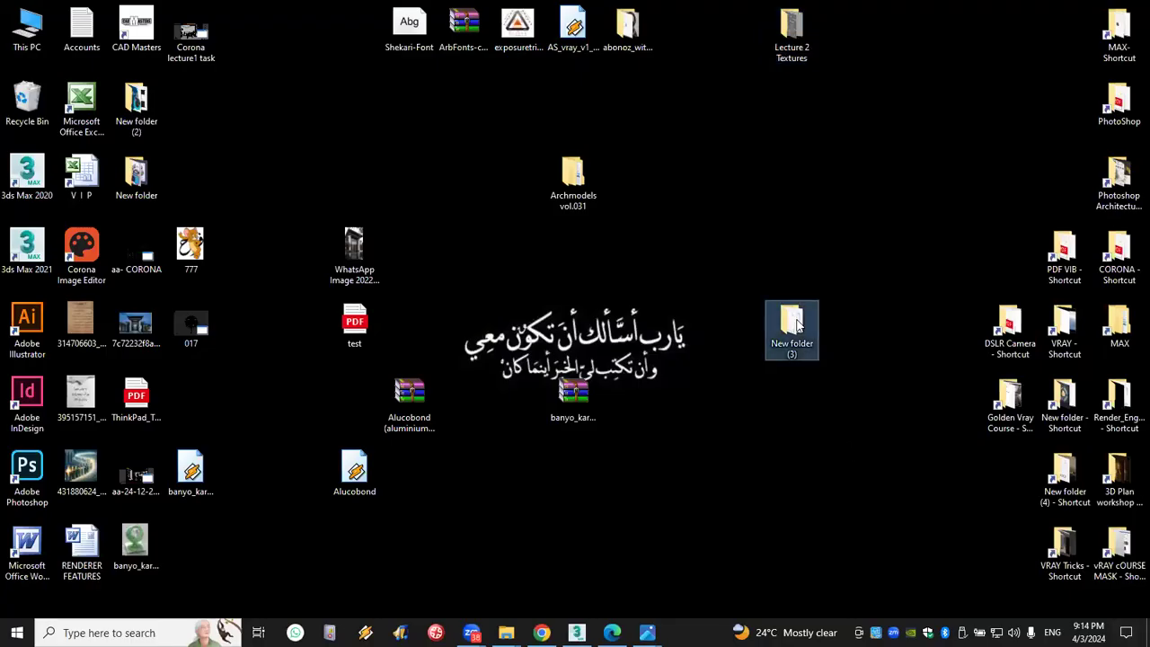
double_click(797, 325)
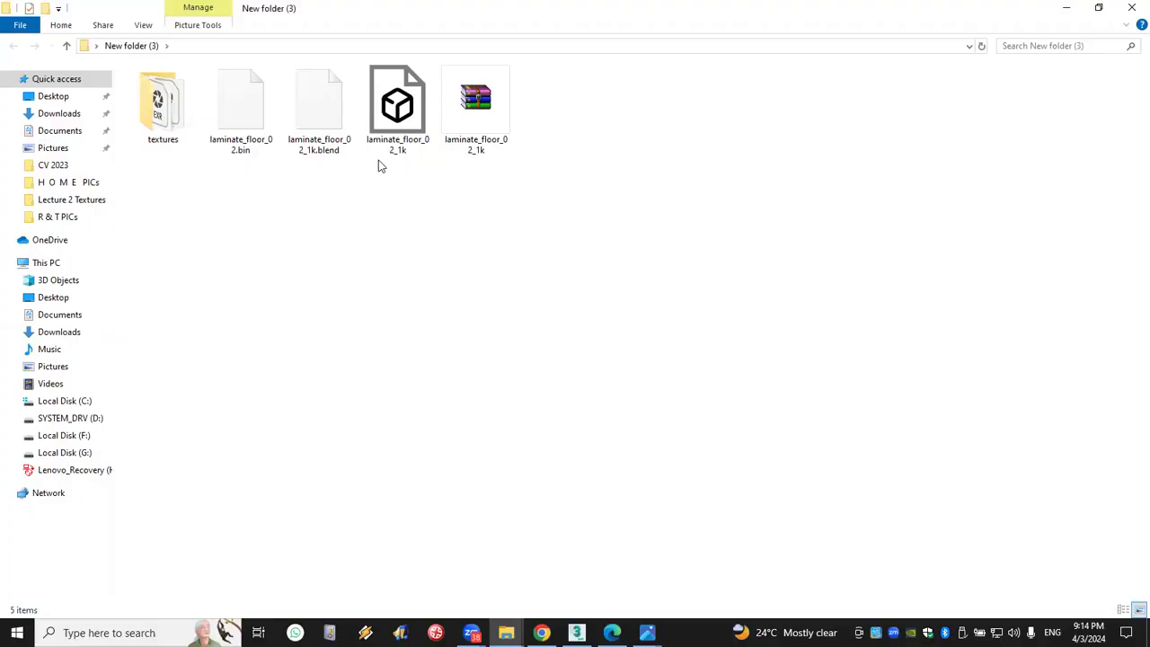
left_click(192, 134)
key("Return")
left_click_drag(418, 184, 149, 102)
left_click_drag(379, 248, 622, 440)
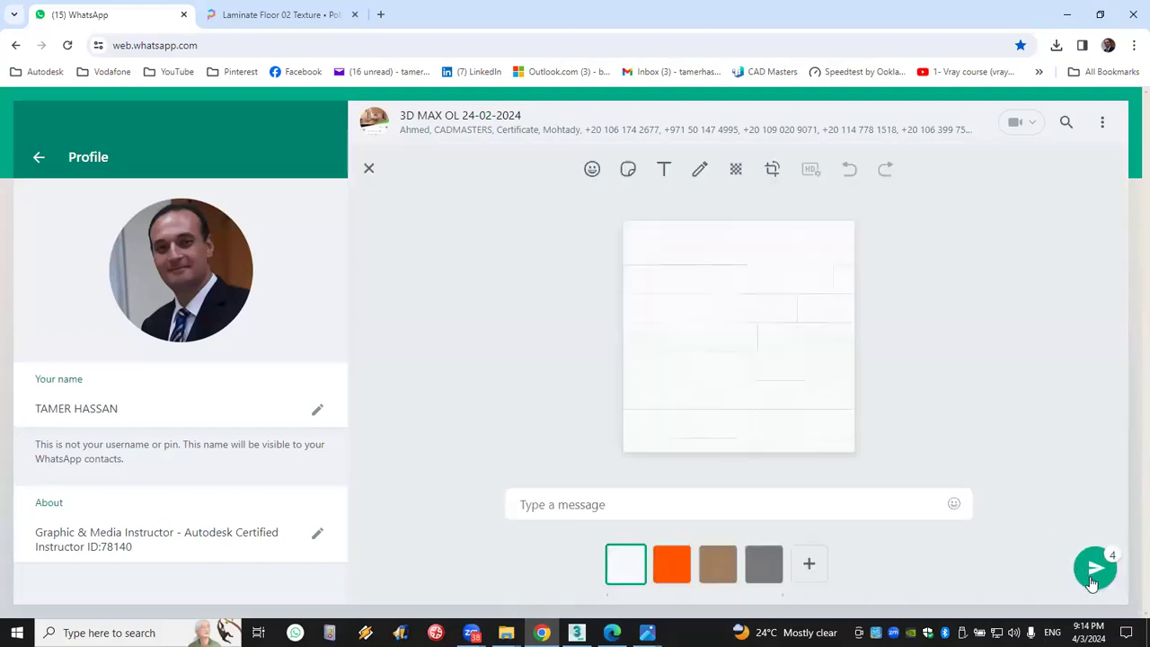
left_click(1094, 568)
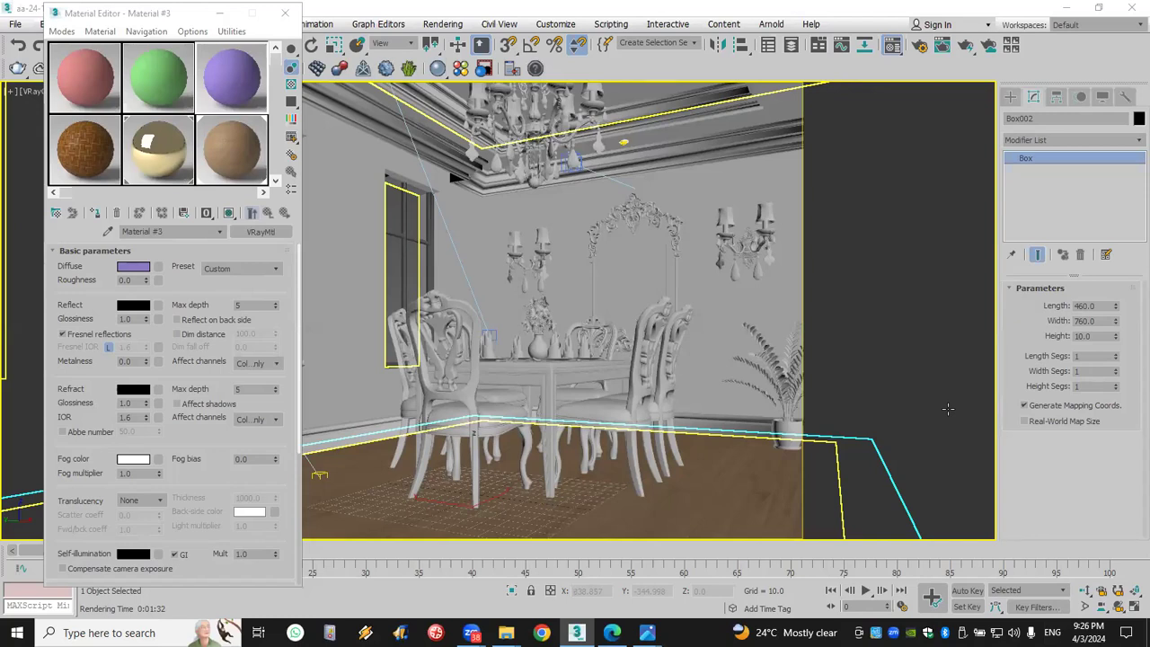
In 3ds Max, assign the parquet wood material, Material #7, to the selected floor box and show its map in the viewport
left_click(90, 171)
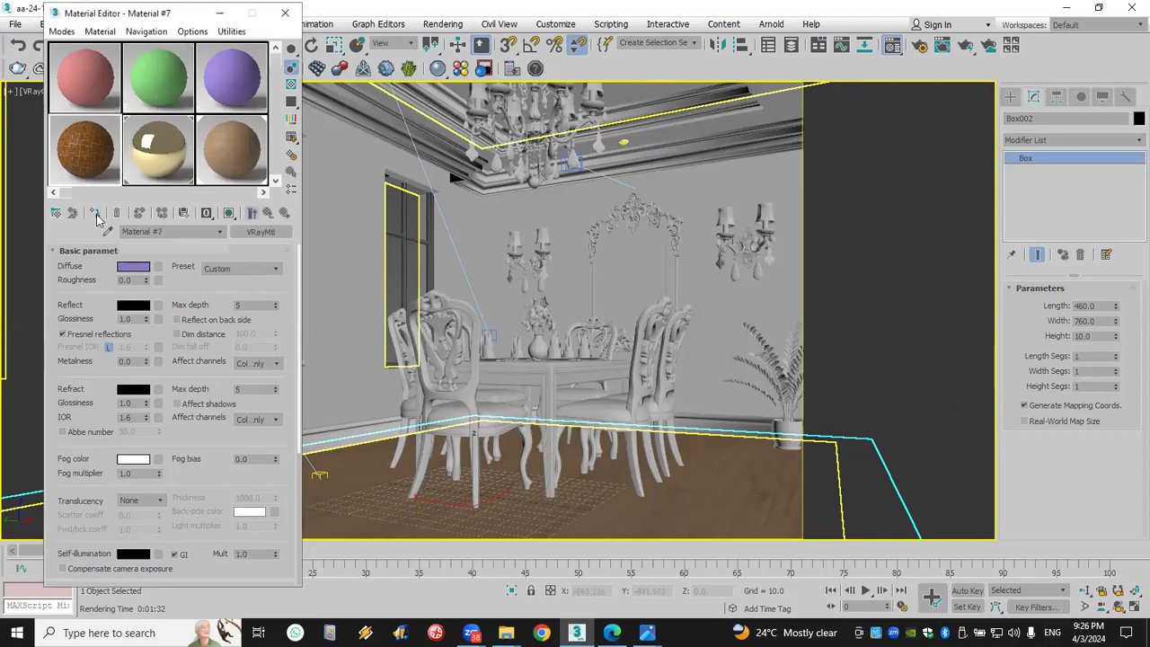
left_click(227, 213)
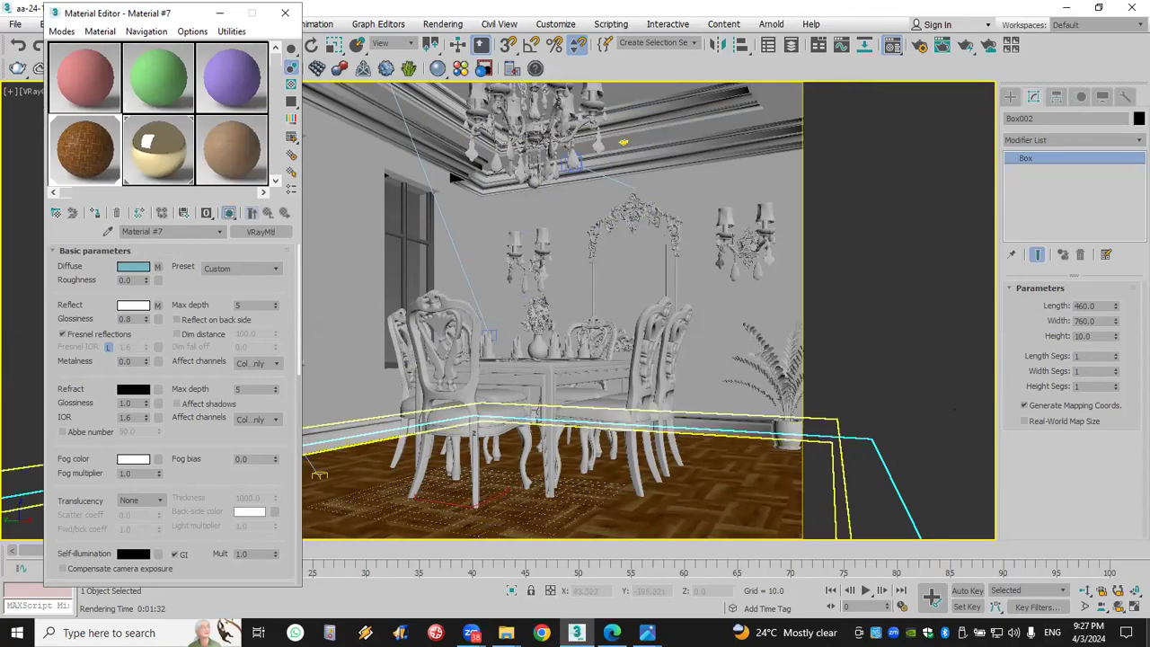
Open AS2_wood_10 from the desktop folder Lecture 2 Textures in a maximized image viewer to examine the parquet pattern
key("super+d")
double_click(792, 31)
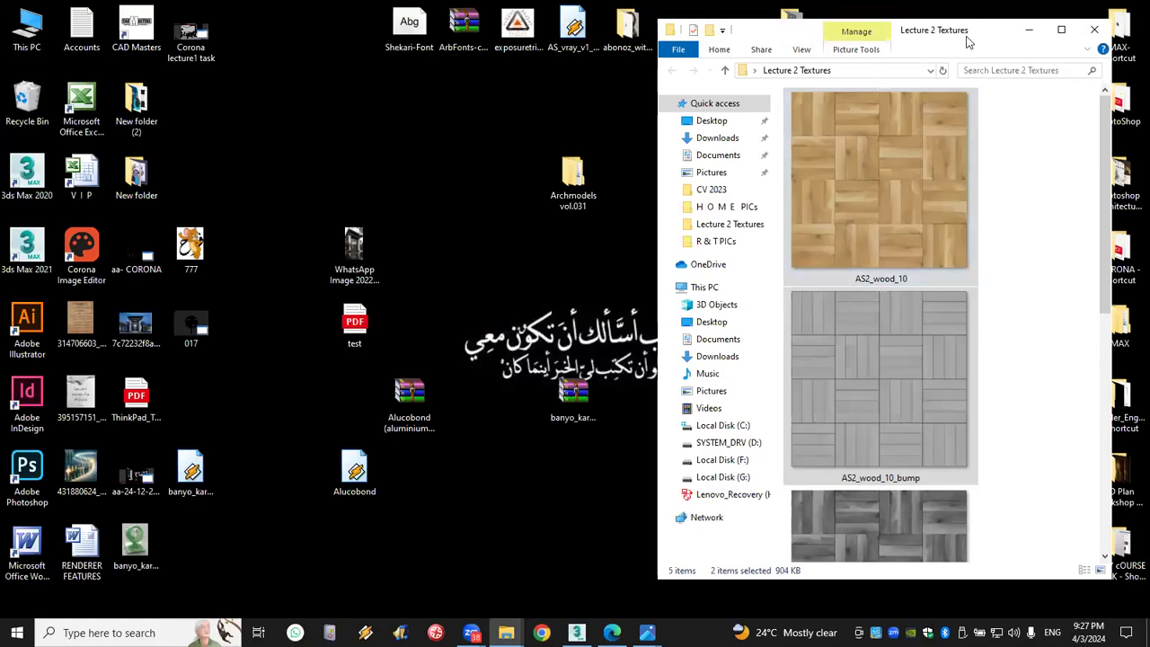
double_click(1001, 34)
left_click(235, 120)
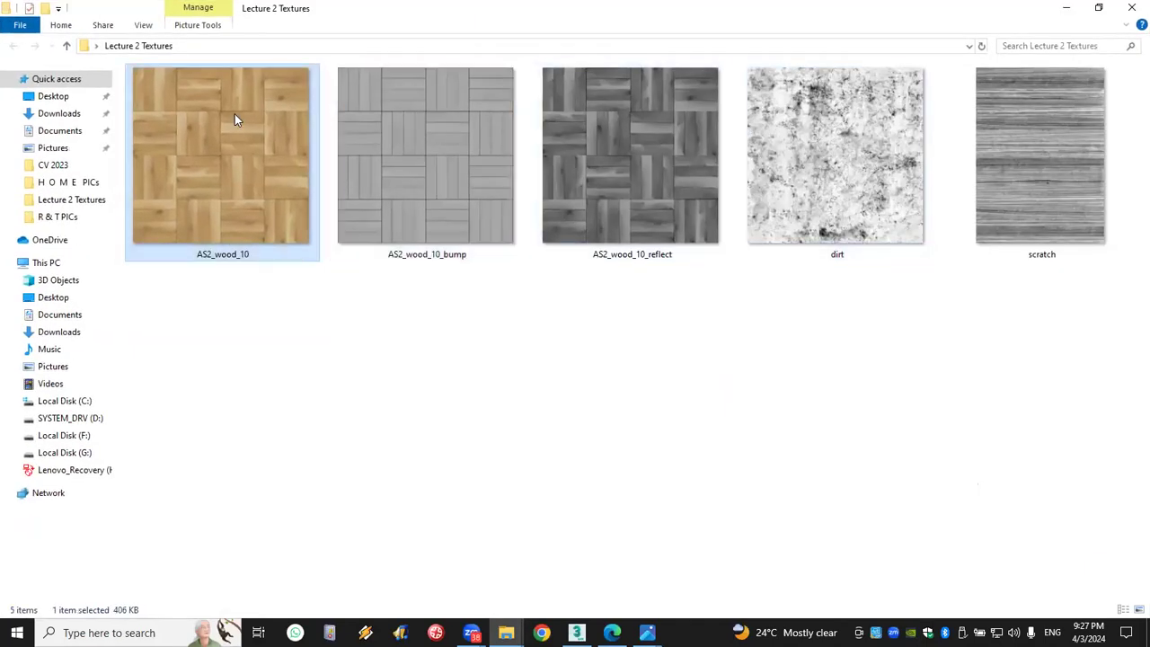
double_click(234, 114)
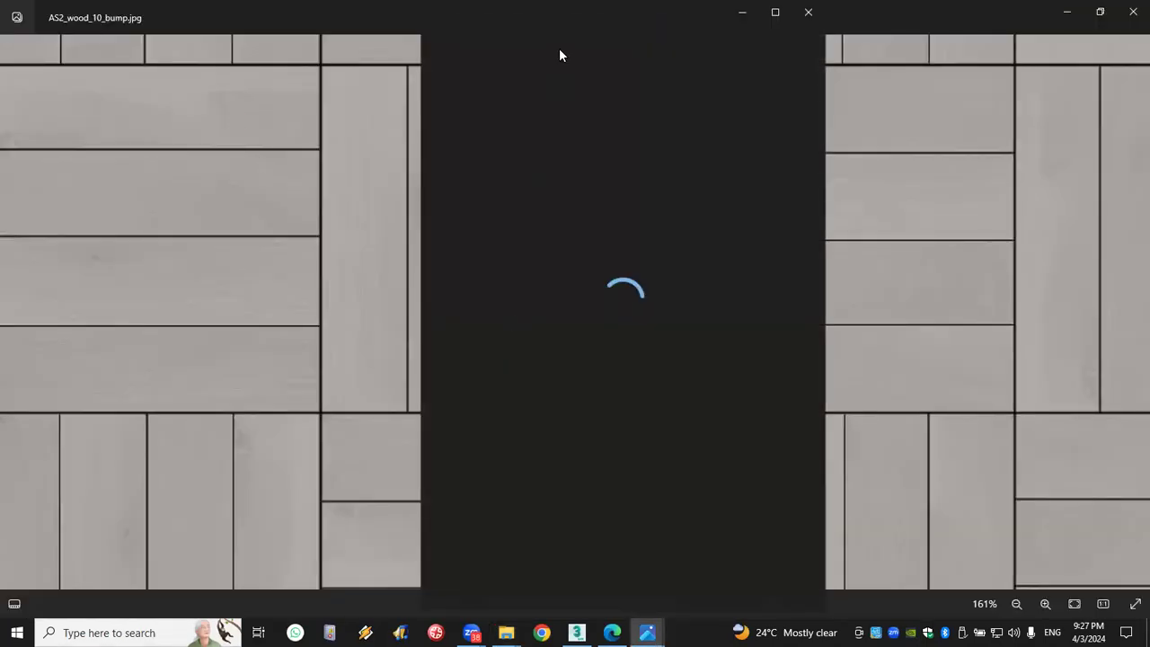
double_click(713, 13)
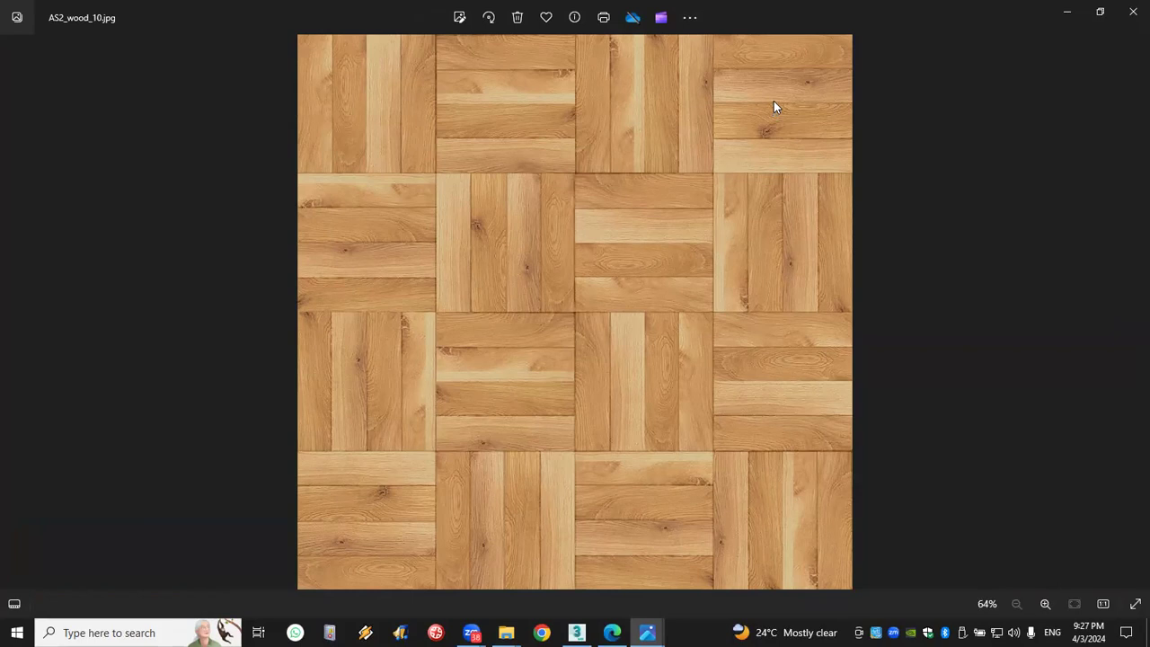
Close the parquet image and the Lecture 2 Textures folder, and switch back to 3ds Max
left_click(1131, 7)
left_click(1131, 7)
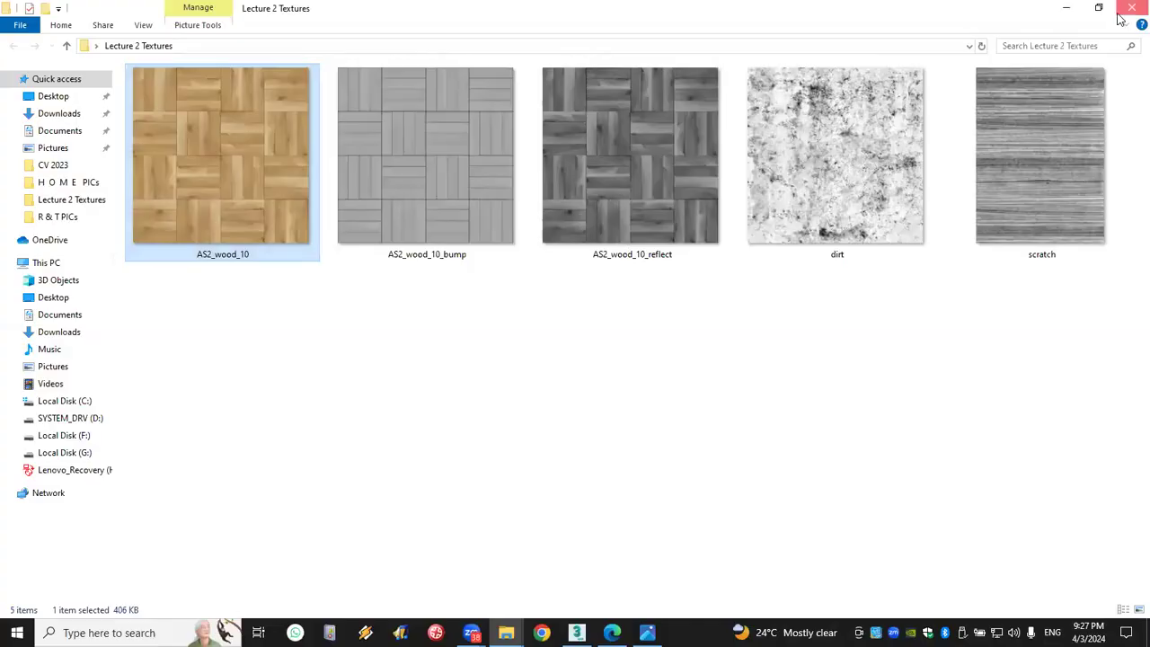
left_click(1133, 9)
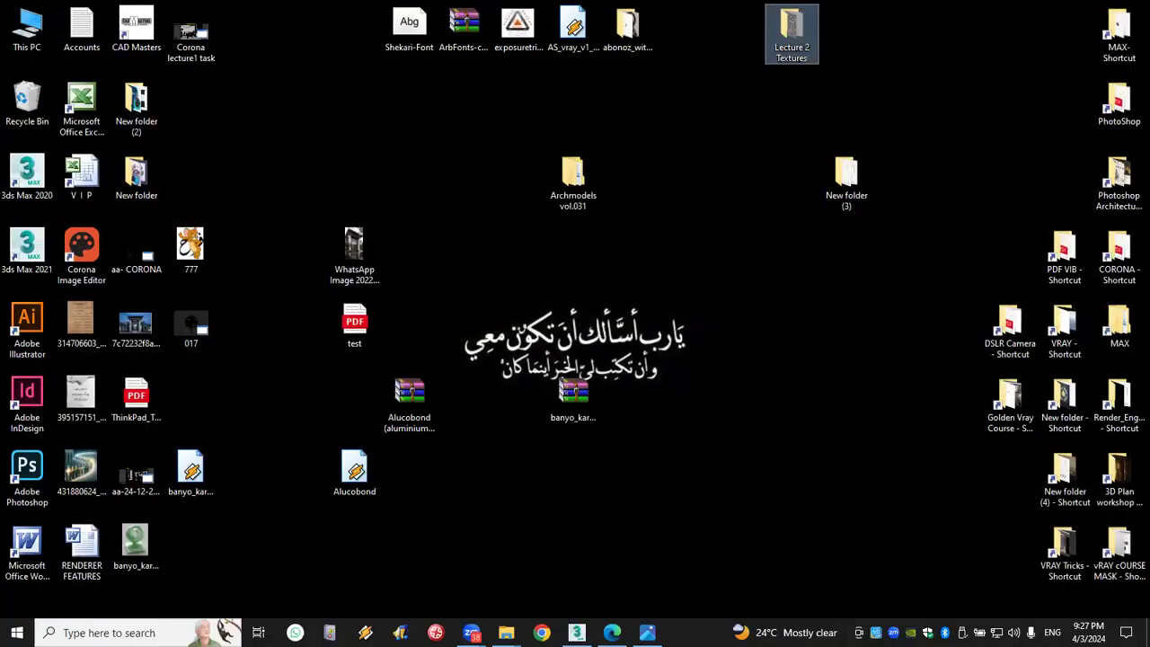
left_click(576, 633)
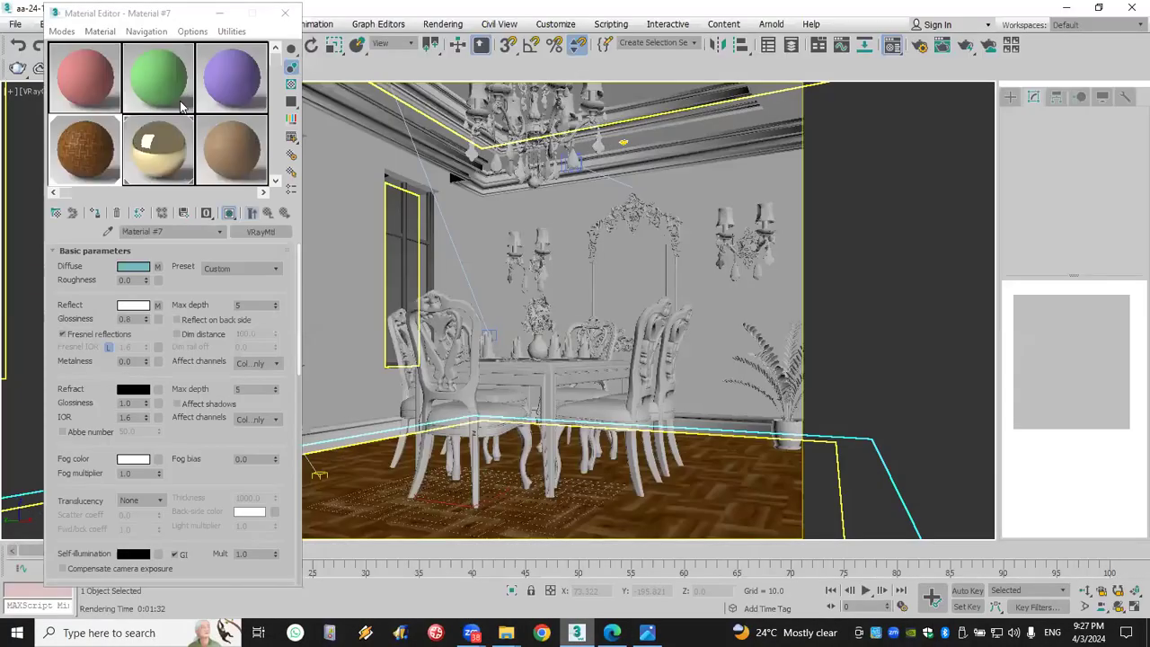
Load AS2_wood_10 from the desktop's Lecture 2 Textures folder as Material #3's diffuse bitmap, with gamma override set to 3
left_click(232, 81)
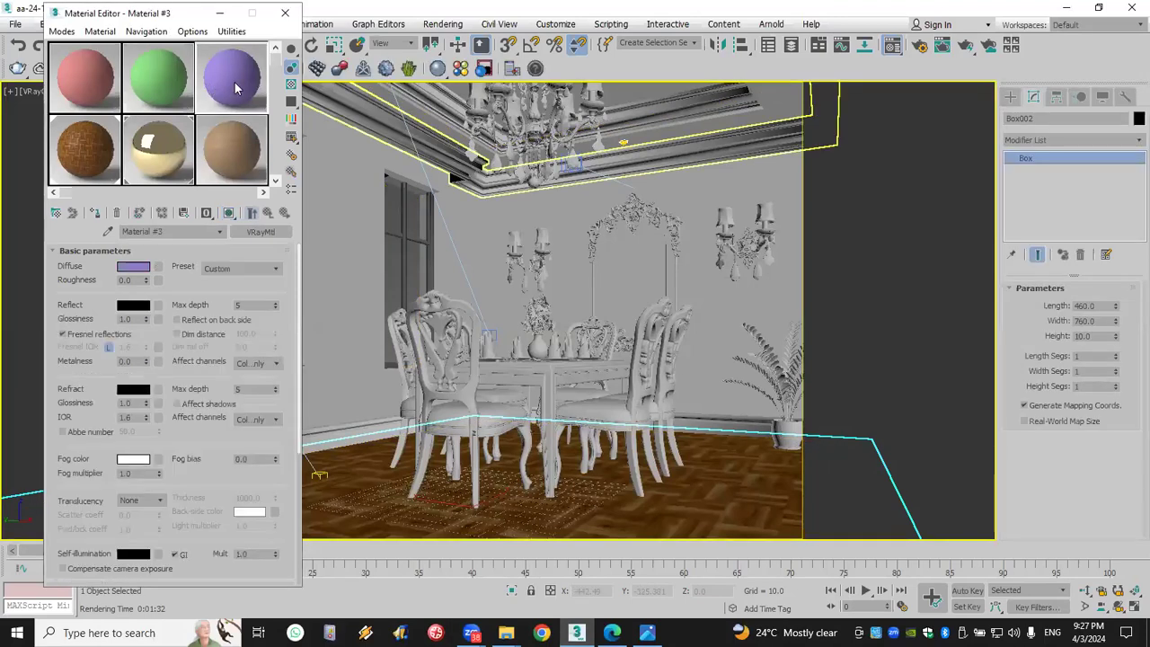
left_click(155, 269)
double_click(498, 241)
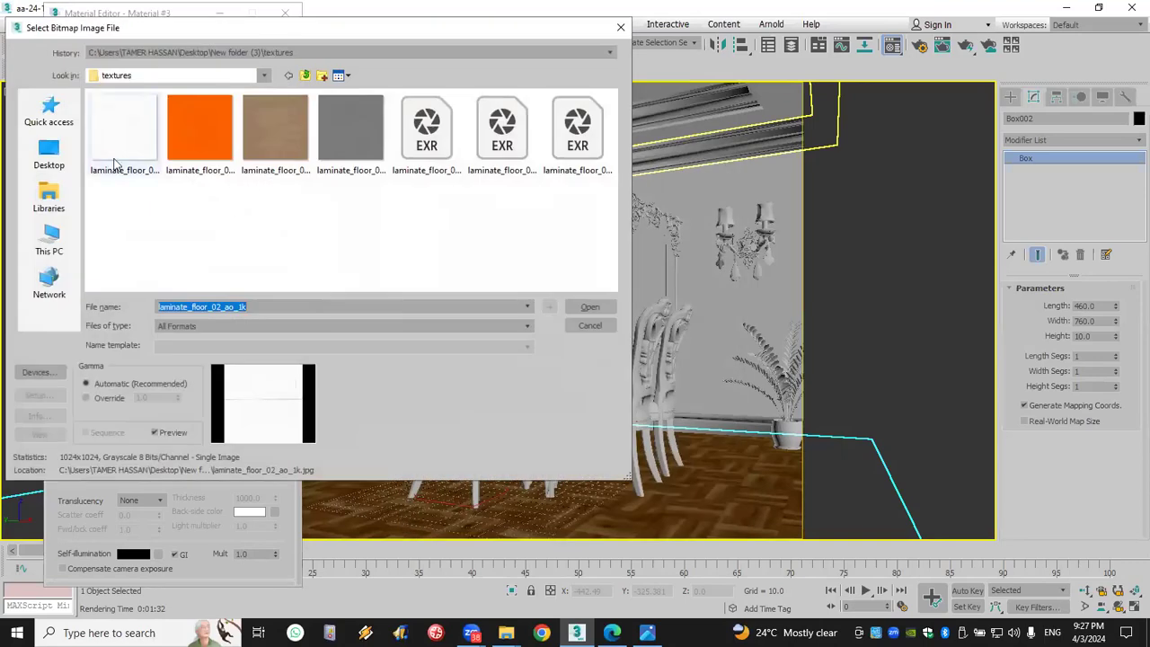
left_click(50, 155)
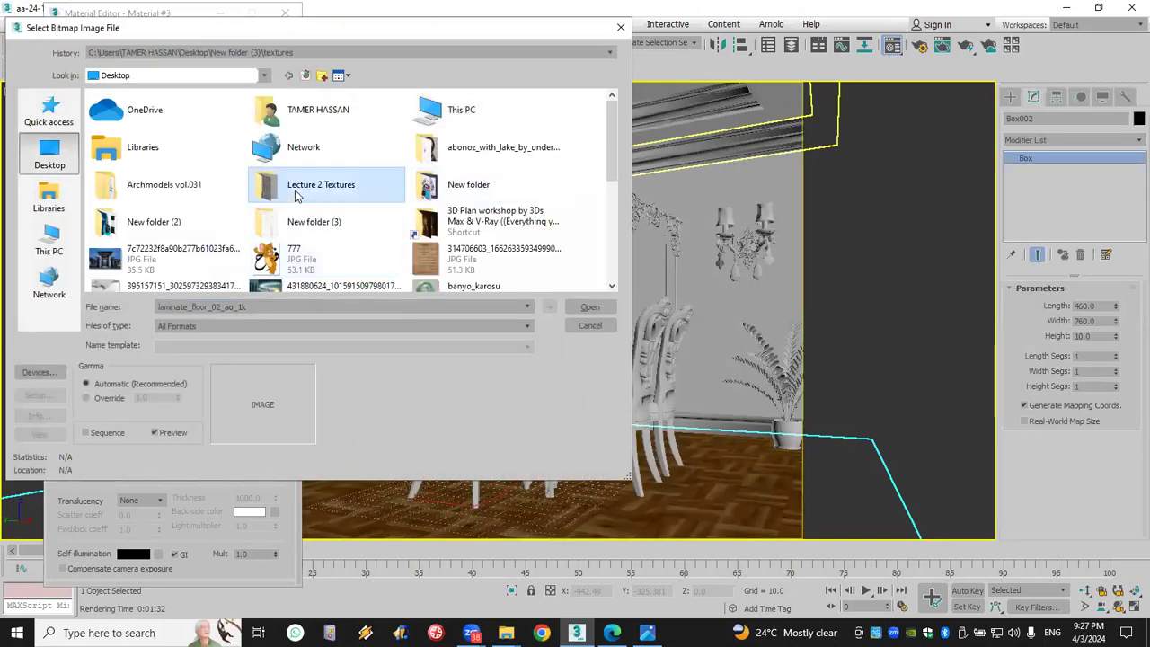
double_click(304, 188)
left_click(142, 179)
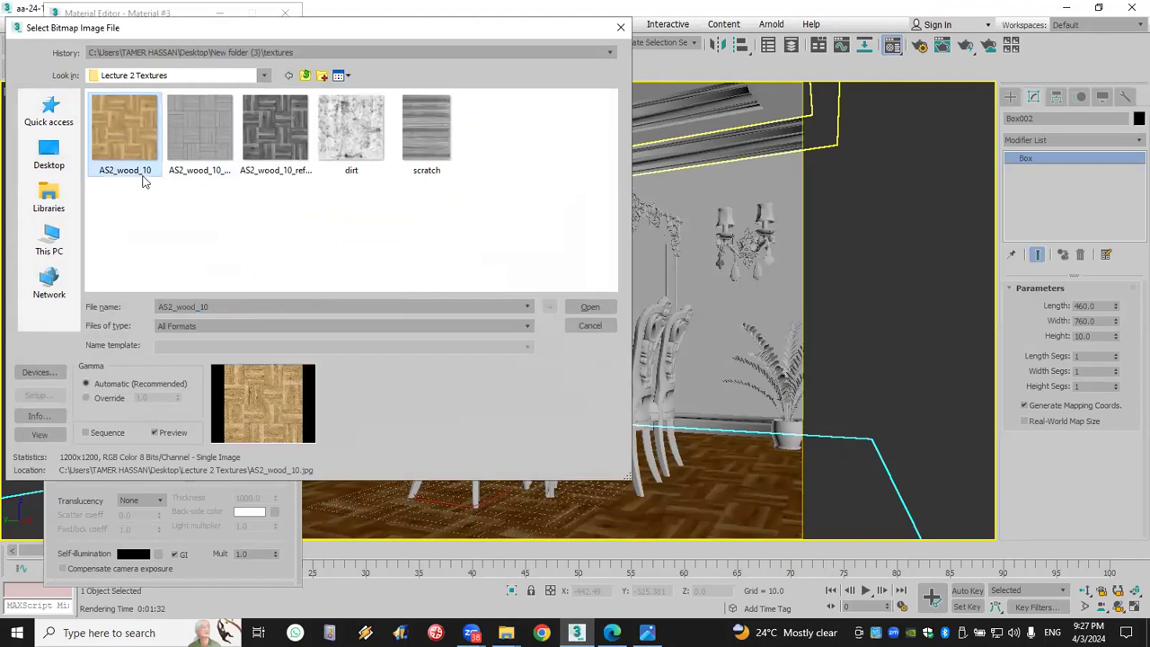
left_click(87, 399)
left_click_drag(162, 398, 128, 397)
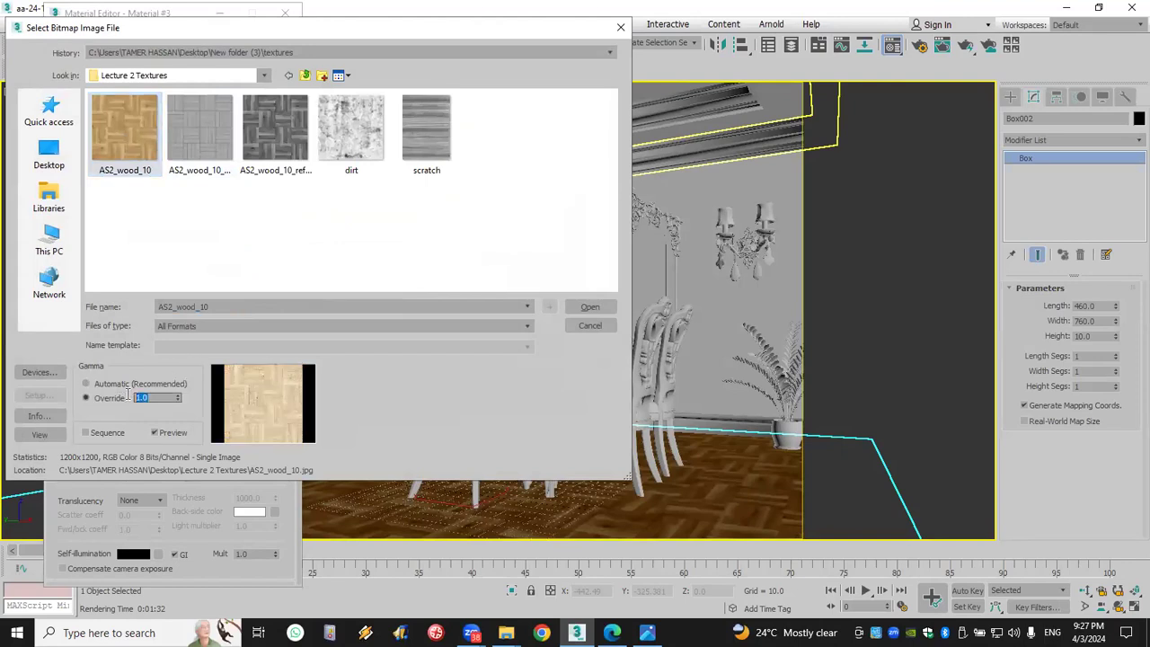
type("3")
left_click(590, 306)
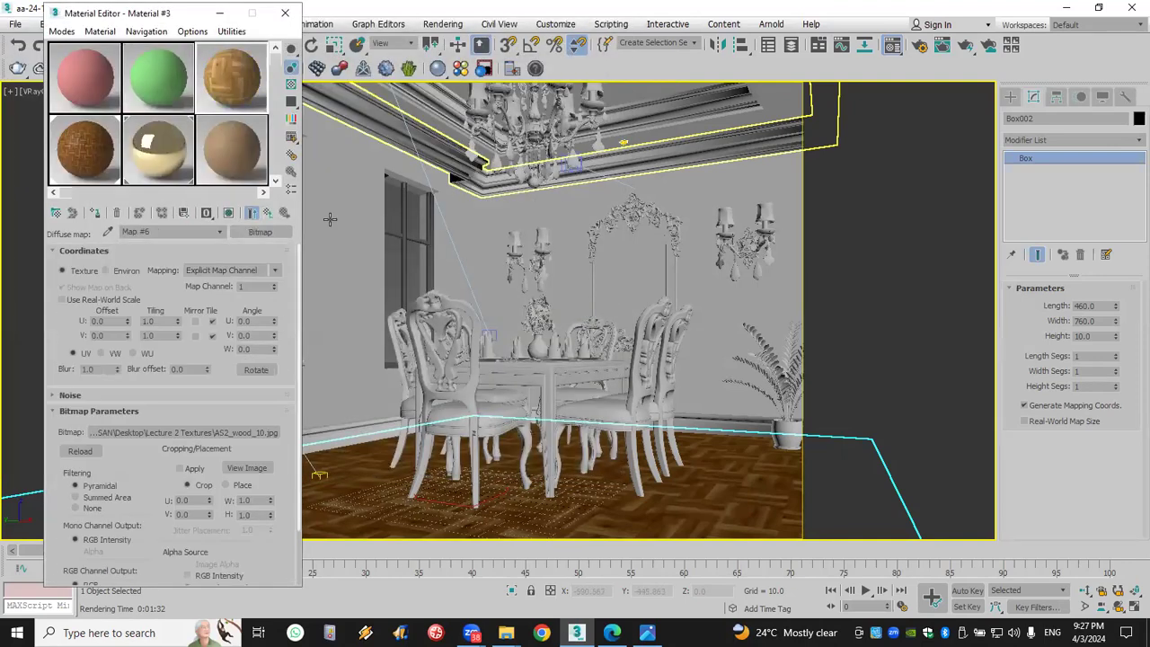
Assign Material #3 to the selected floor box and show its diffuse map in the viewport
left_click(97, 213)
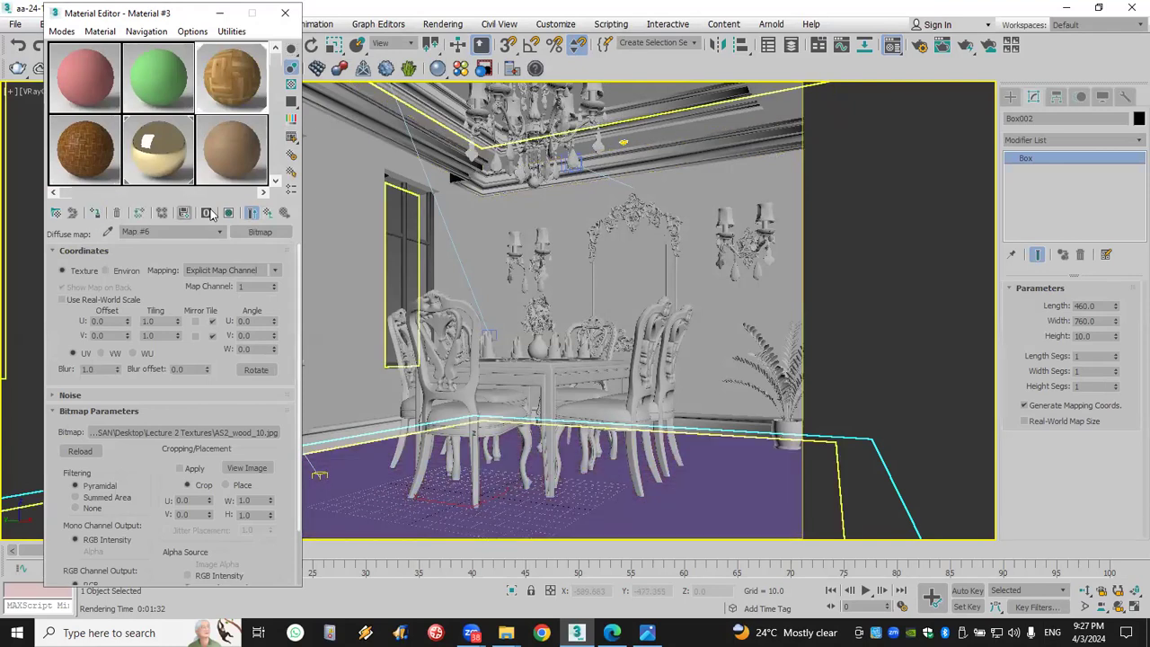
left_click(228, 212)
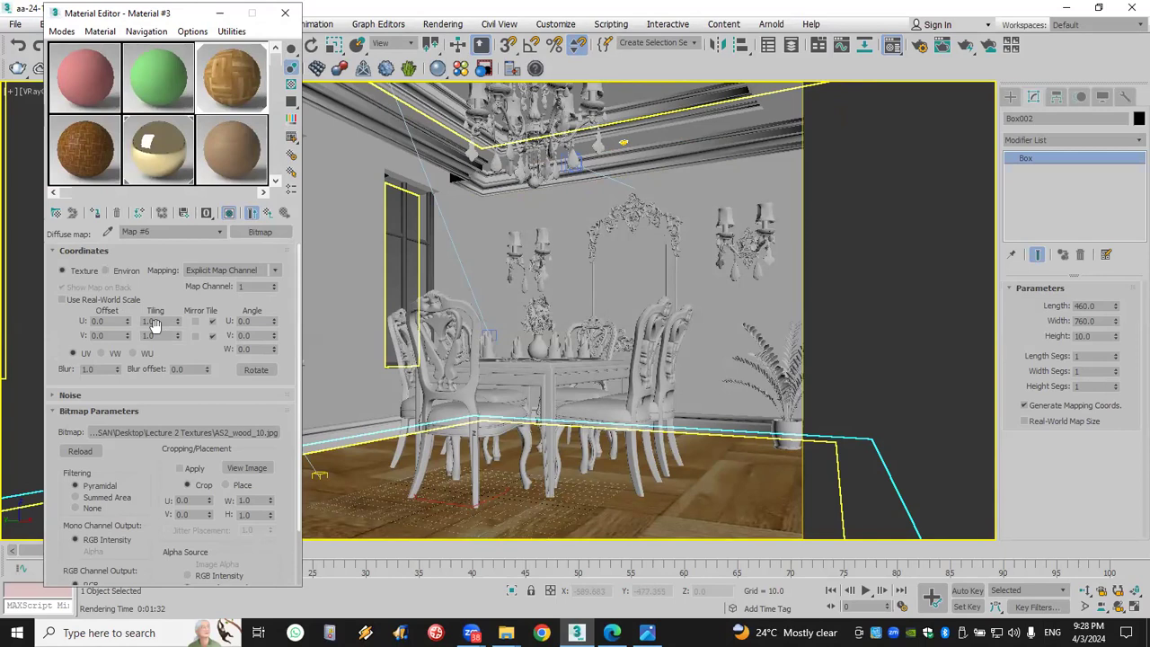
double_click(160, 321)
Set the scene's display units to metric centimeters
left_click(555, 24)
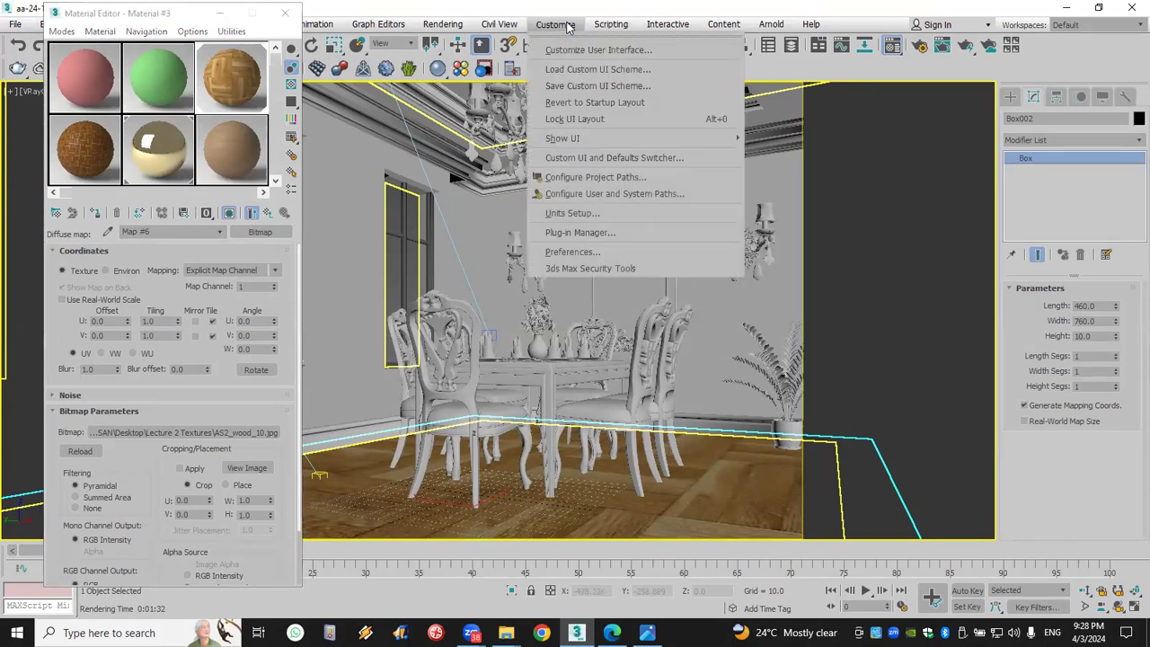
left_click(576, 213)
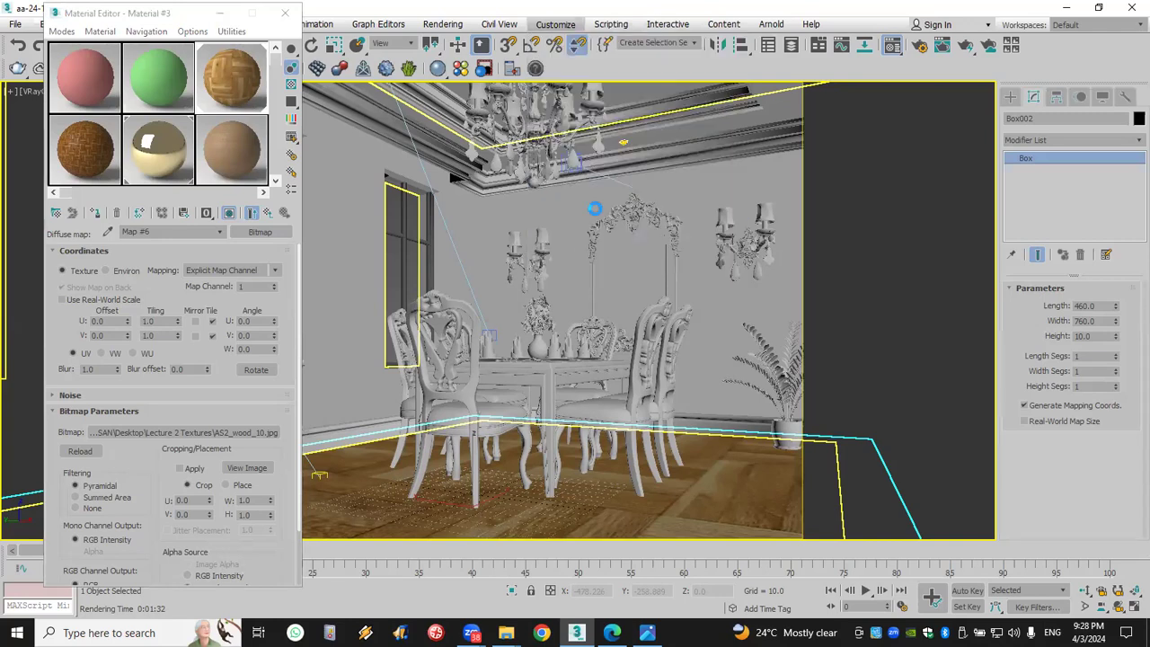
left_click(505, 249)
left_click(525, 263)
left_click(532, 285)
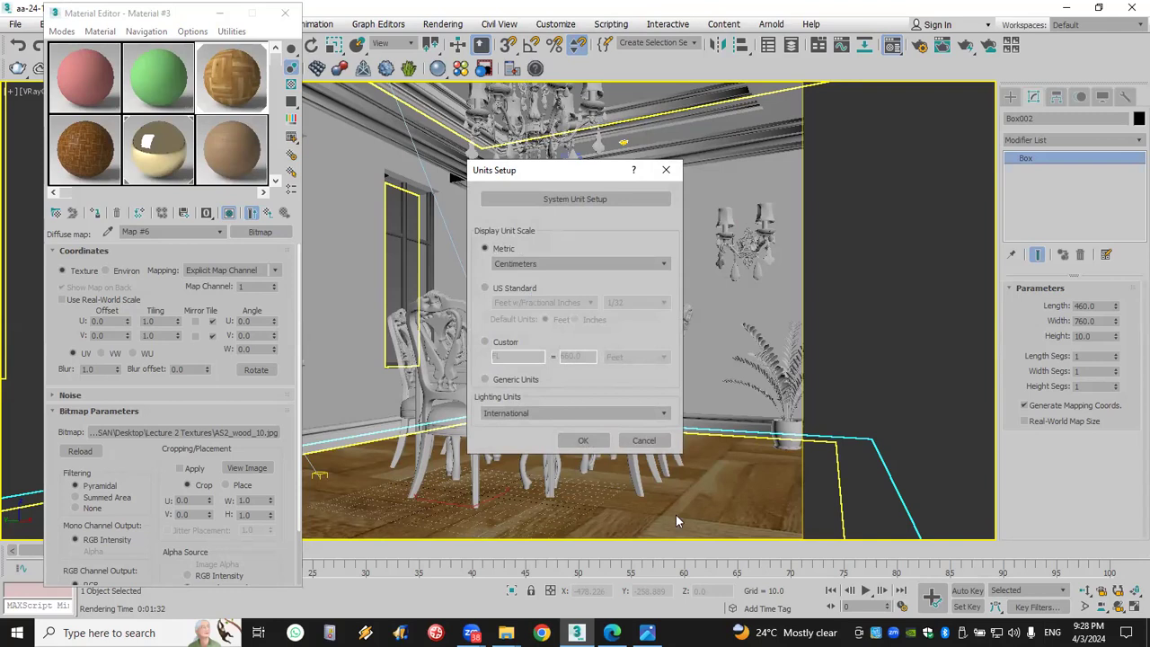
left_click(584, 442)
left_click(584, 441)
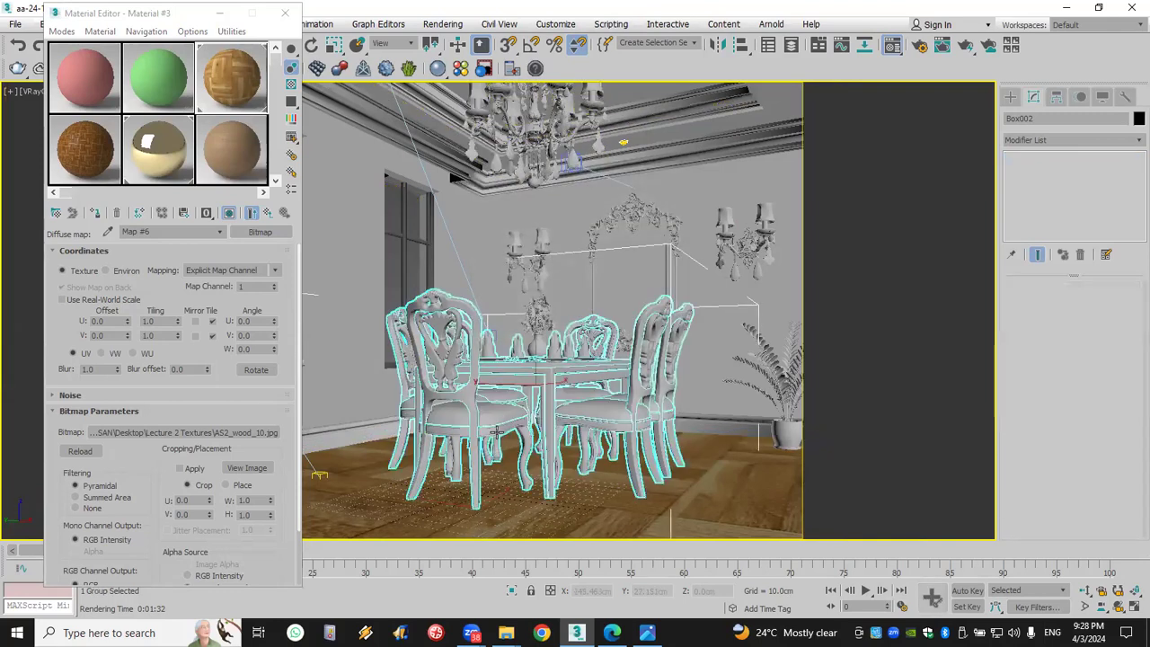
Enable real-world scale on the diffuse bitmap and set its size to 100 cm wide by 100 cm high
double_click(165, 322)
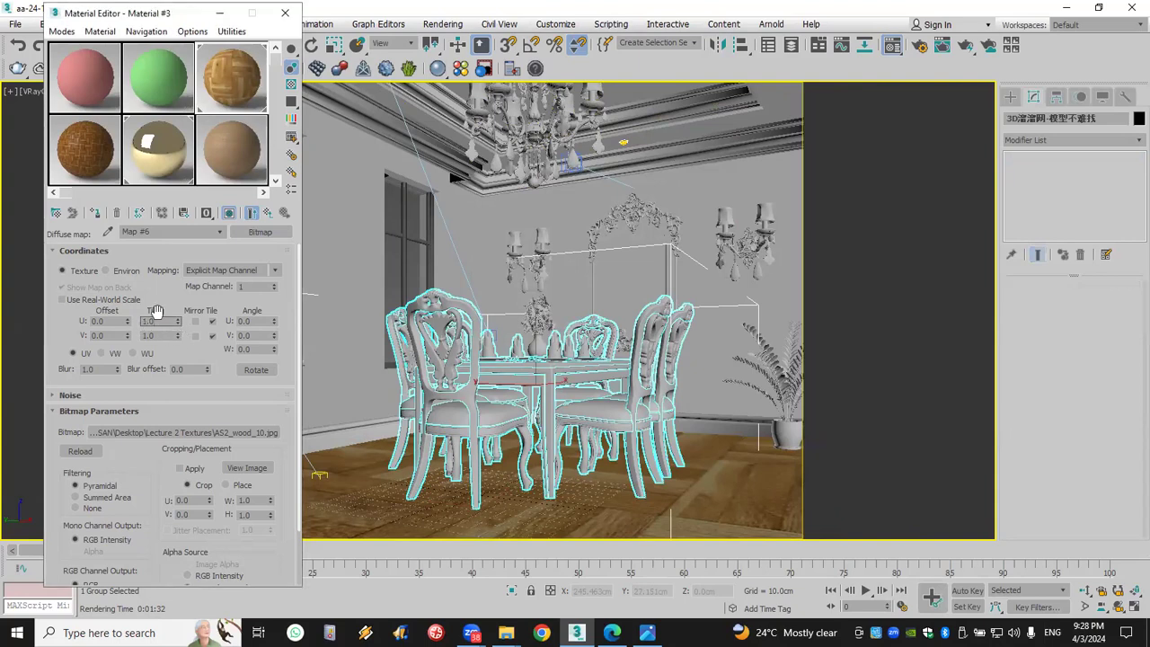
left_click(81, 302)
double_click(170, 323)
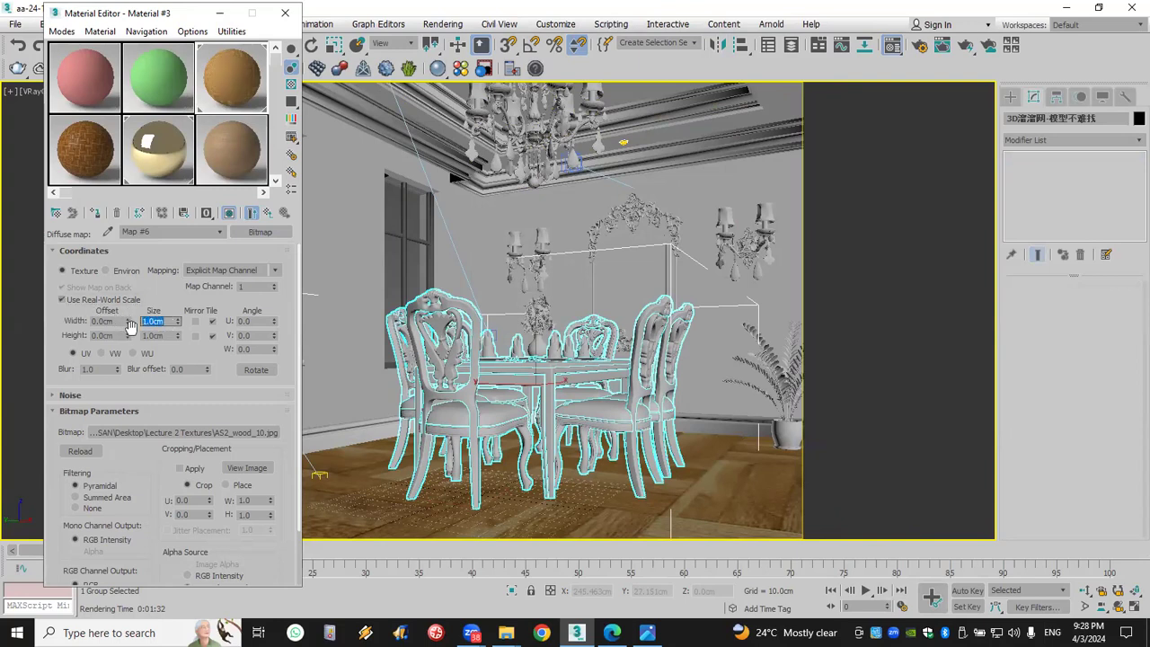
type("100")
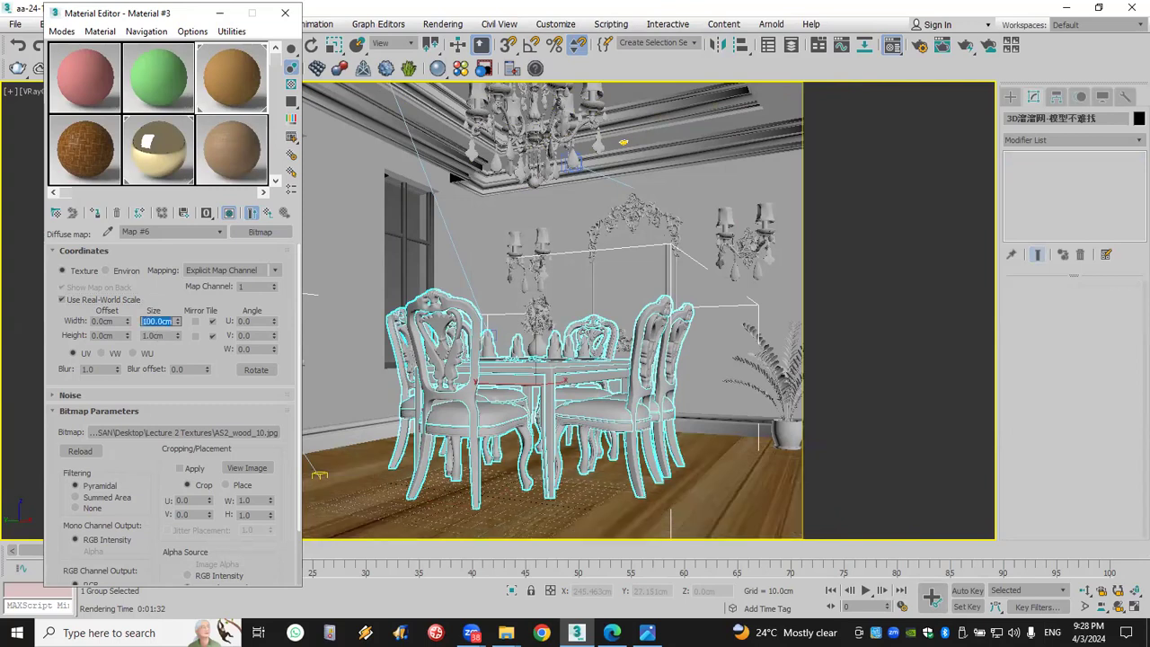
double_click(155, 335)
type("100")
key("Return")
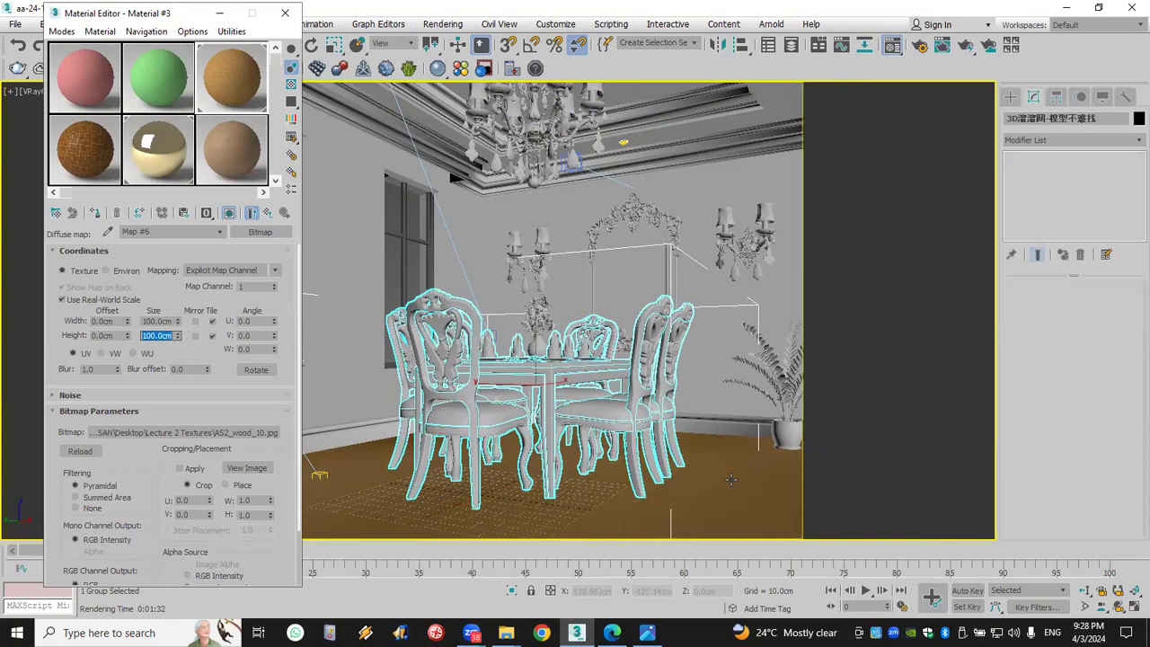
Select the floor box and enable Real-World Map Size in its parameters
left_click(656, 505)
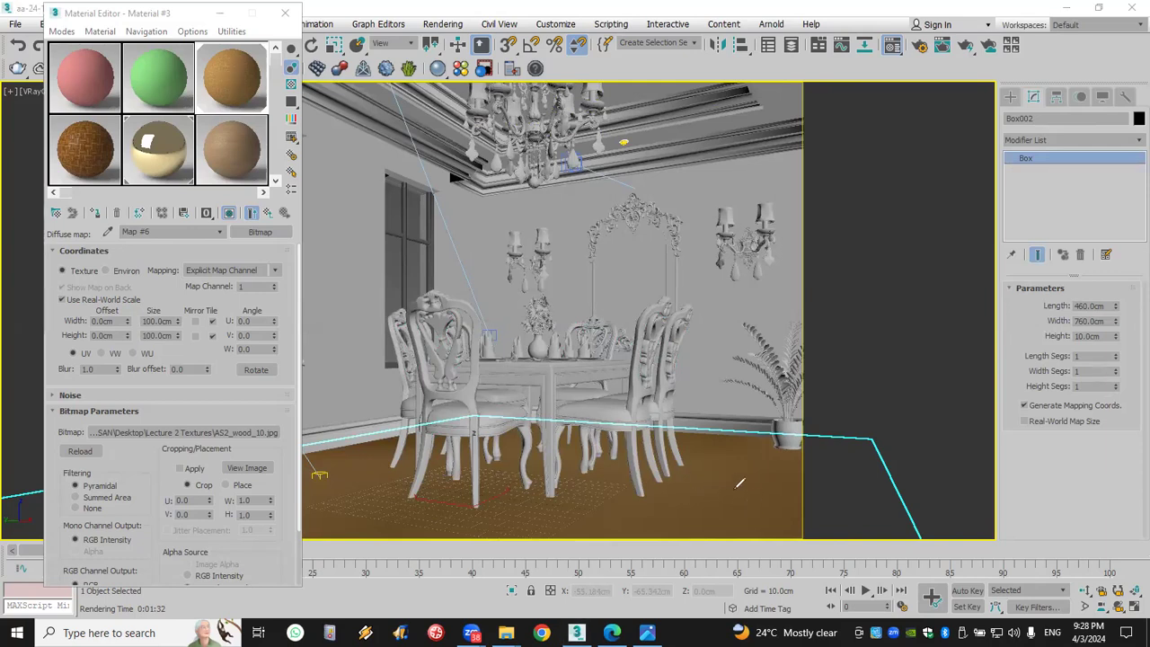
mouse_move(55, 308)
left_mouse_down()
mouse_move(68, 306)
mouse_move(54, 304)
mouse_move(63, 284)
mouse_move(83, 300)
mouse_move(56, 306)
mouse_move(103, 274)
mouse_move(485, 229)
mouse_move(1016, 417)
left_mouse_up()
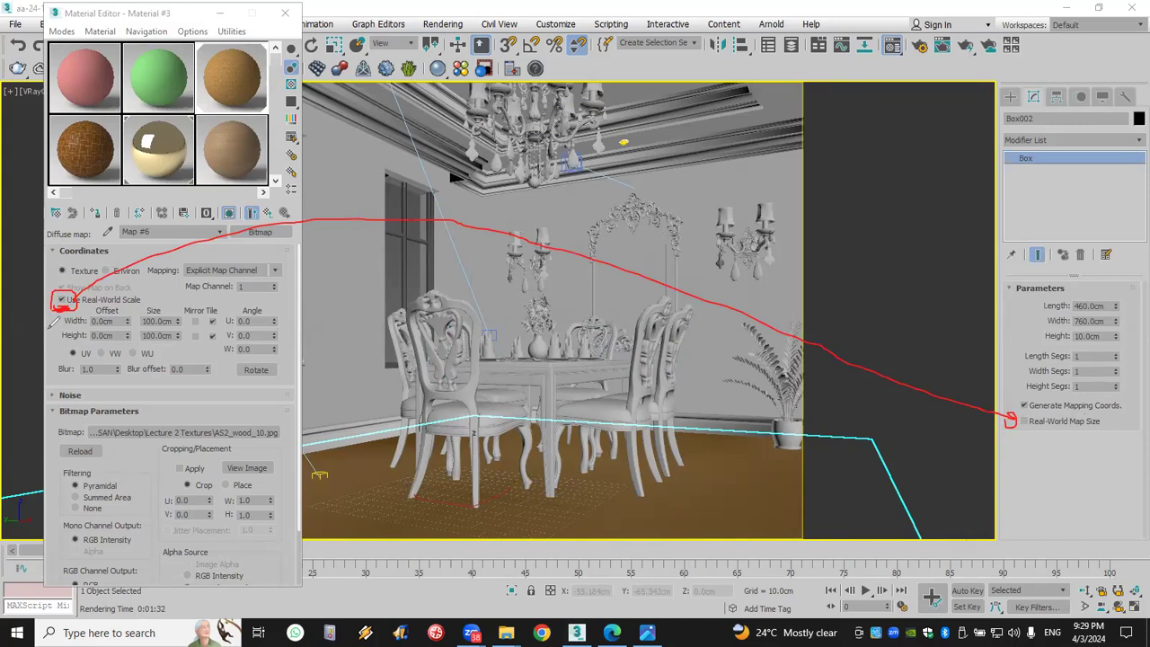
left_click(1065, 422)
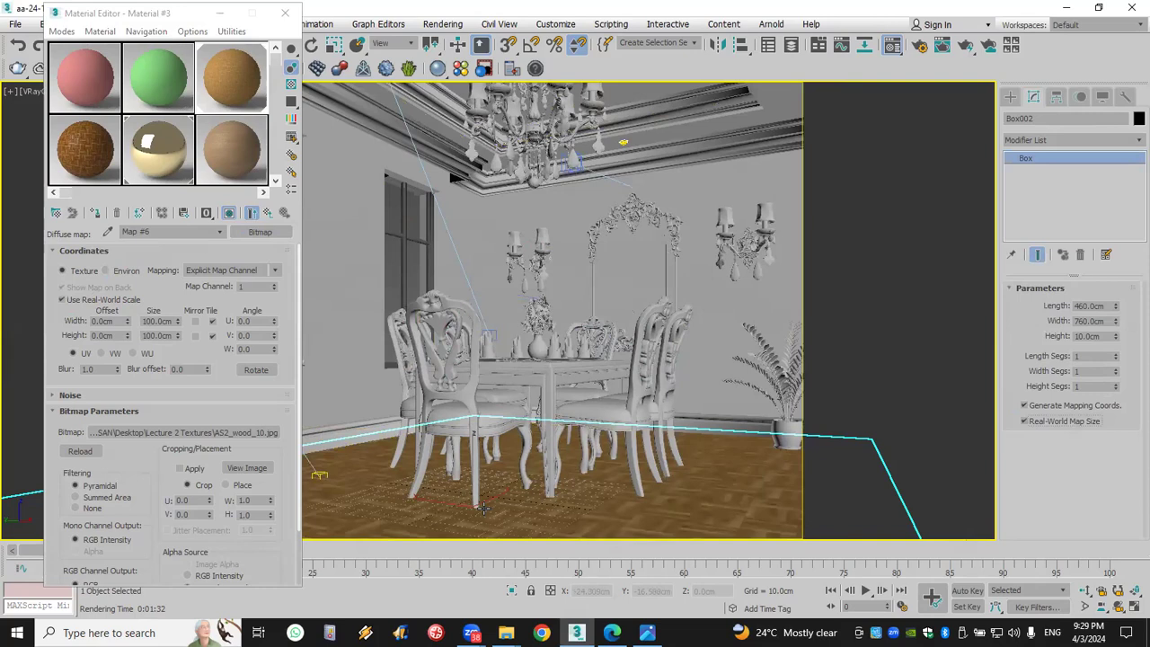
Set the diffuse bitmap's real-world width and height to 200 cm each
double_click(146, 321)
type("200")
key("Return")
double_click(148, 335)
type("2")
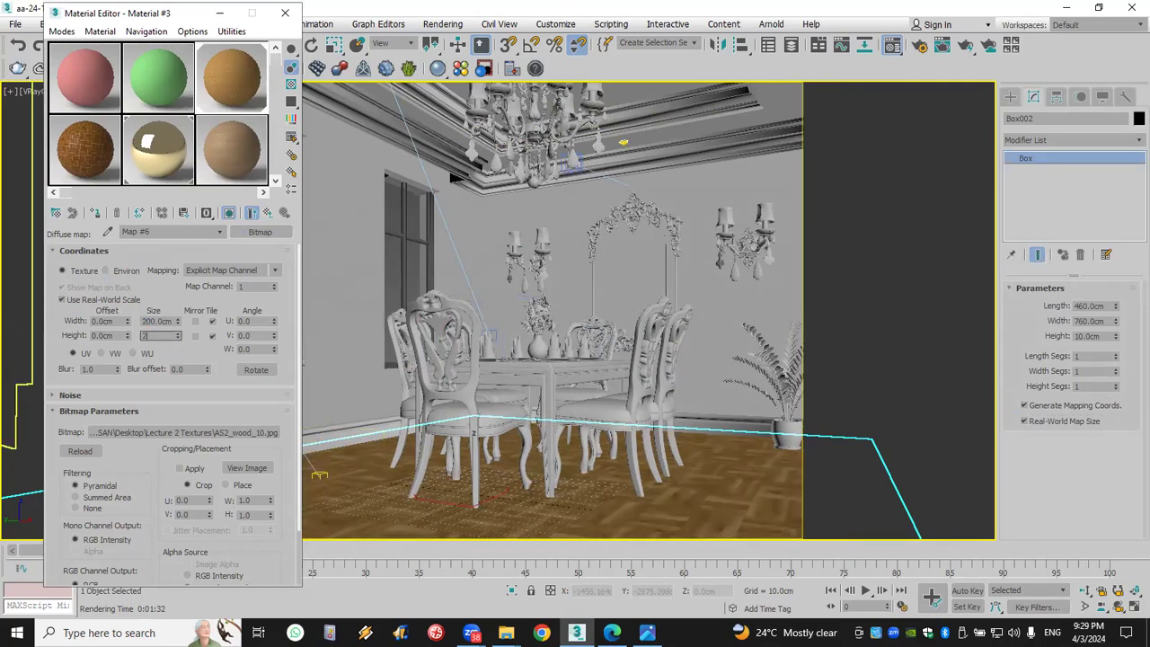
type("00")
key("Return")
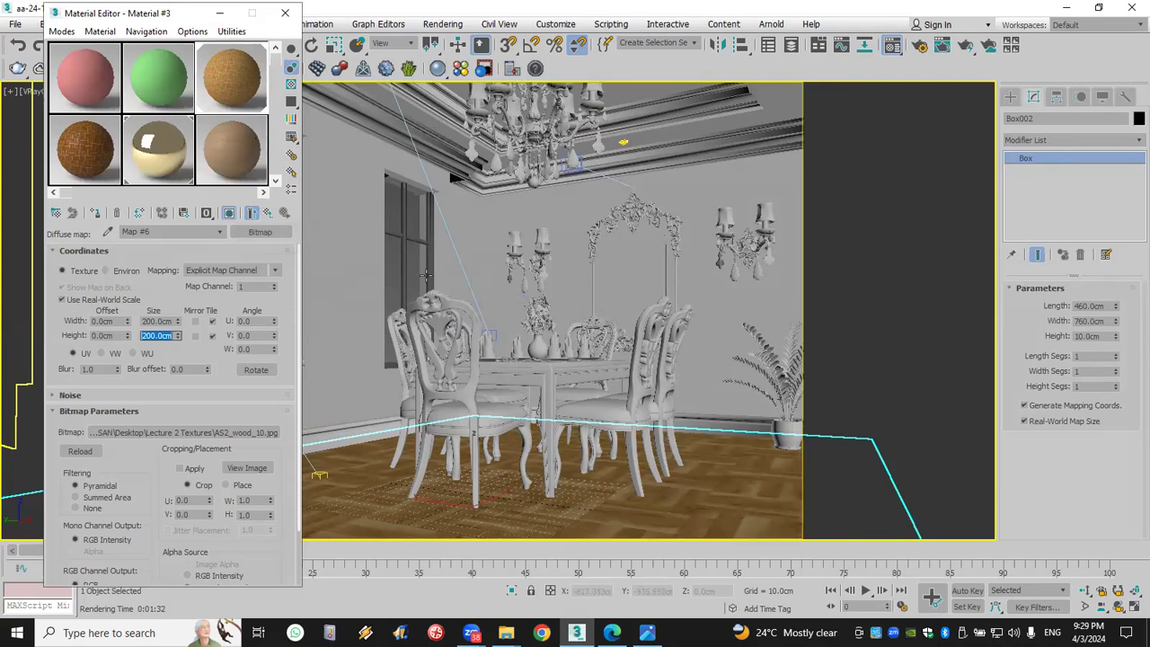
Return to Material #3's basic parameters and load AS2_wood_10_reflect as its reflect bitmap
key("Up")
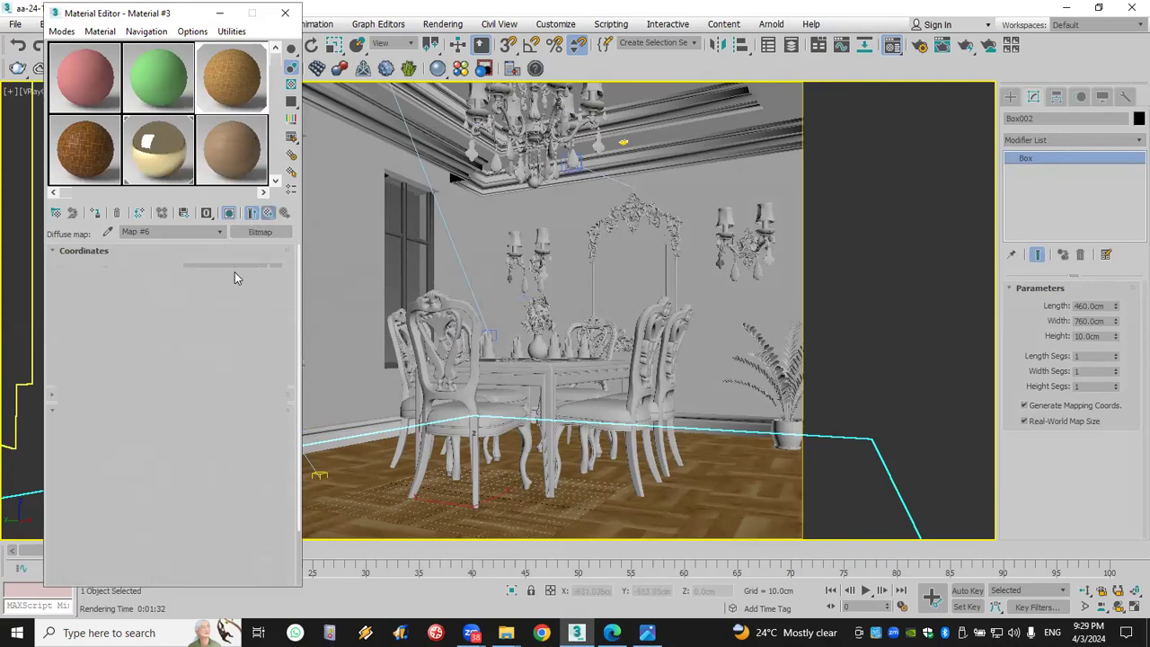
left_click(158, 306)
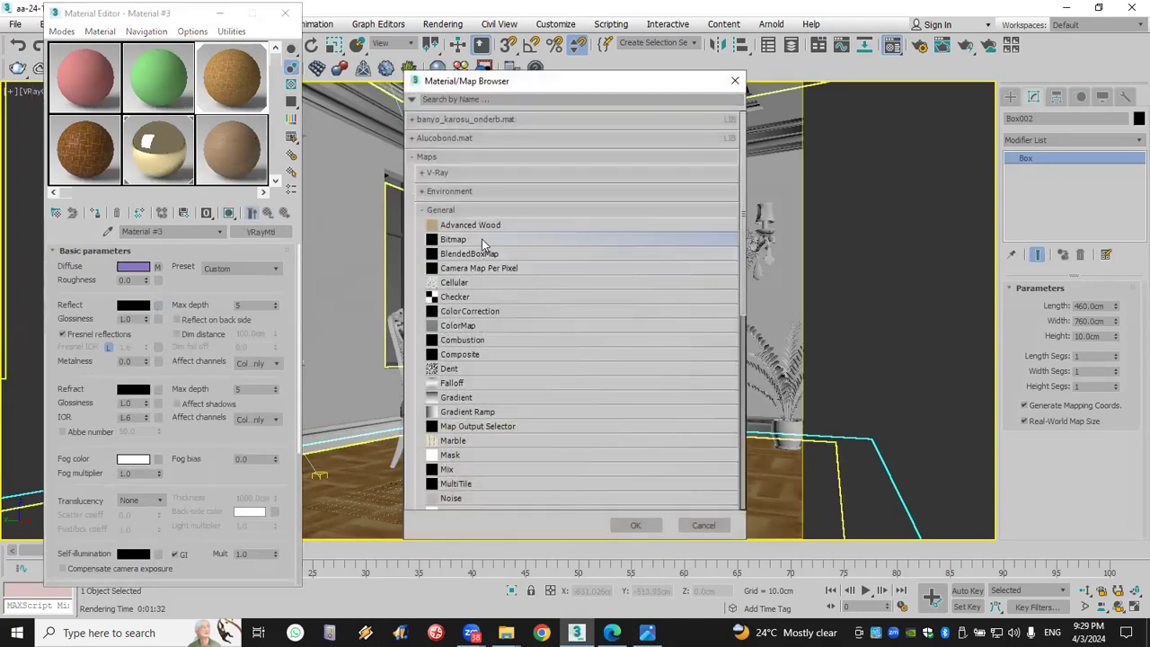
double_click(472, 238)
double_click(275, 131)
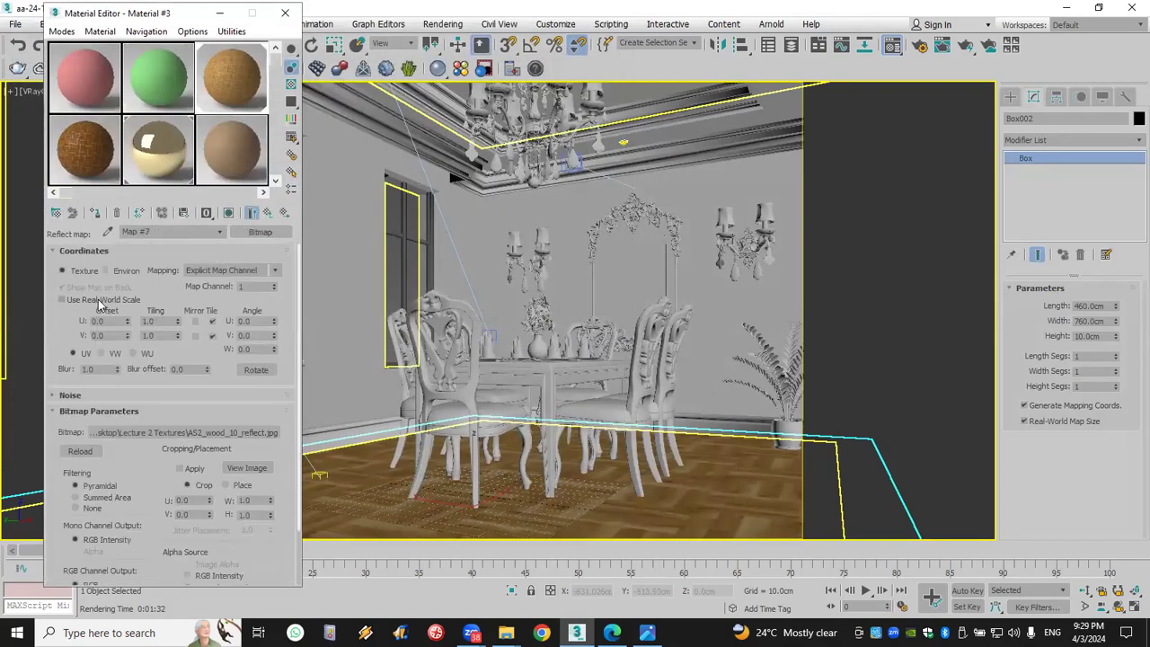
Enable real-world scale on the reflect bitmap and set its size to 200 by 200 cm
left_click(99, 301)
type("200")
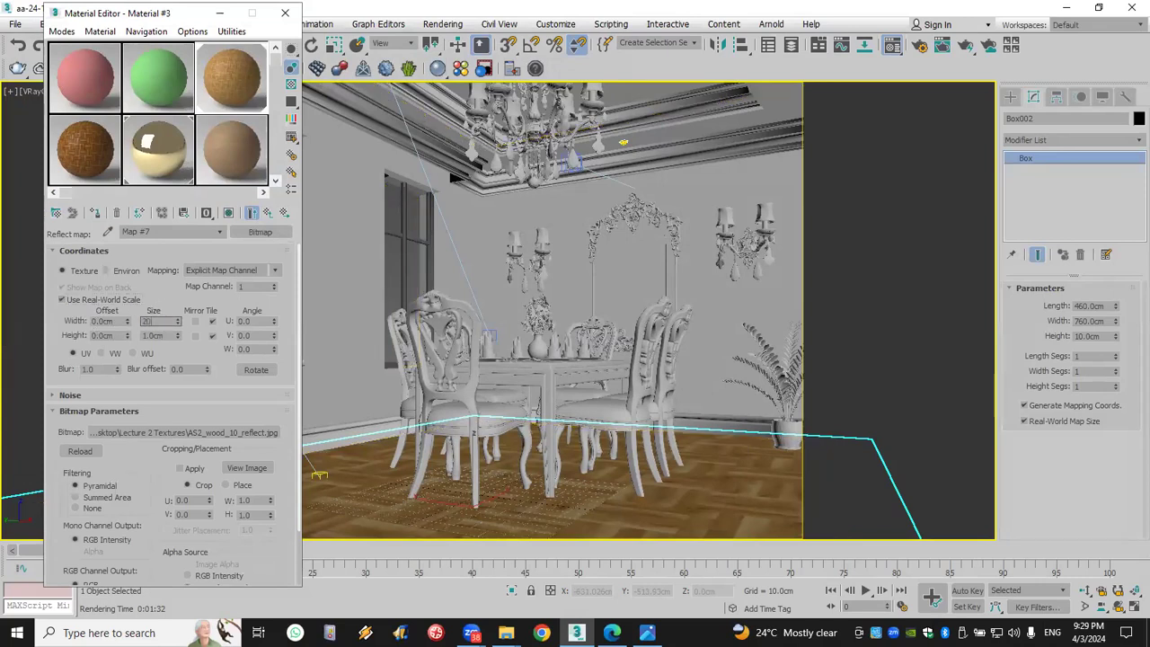
left_click(155, 336)
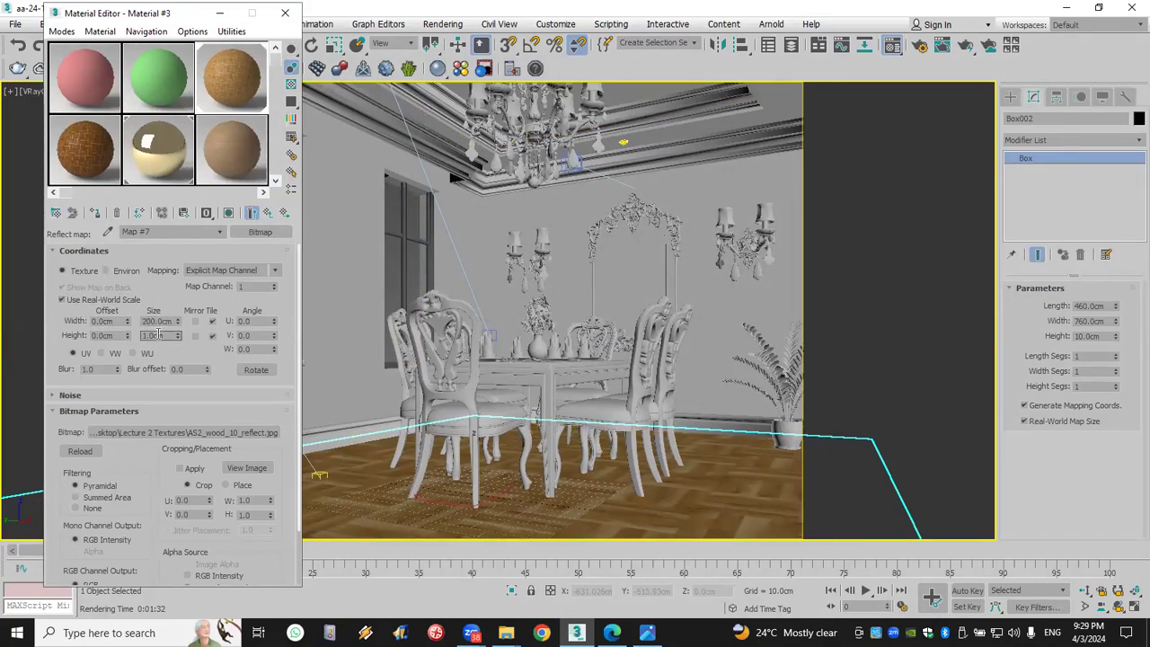
type("200")
key("Return")
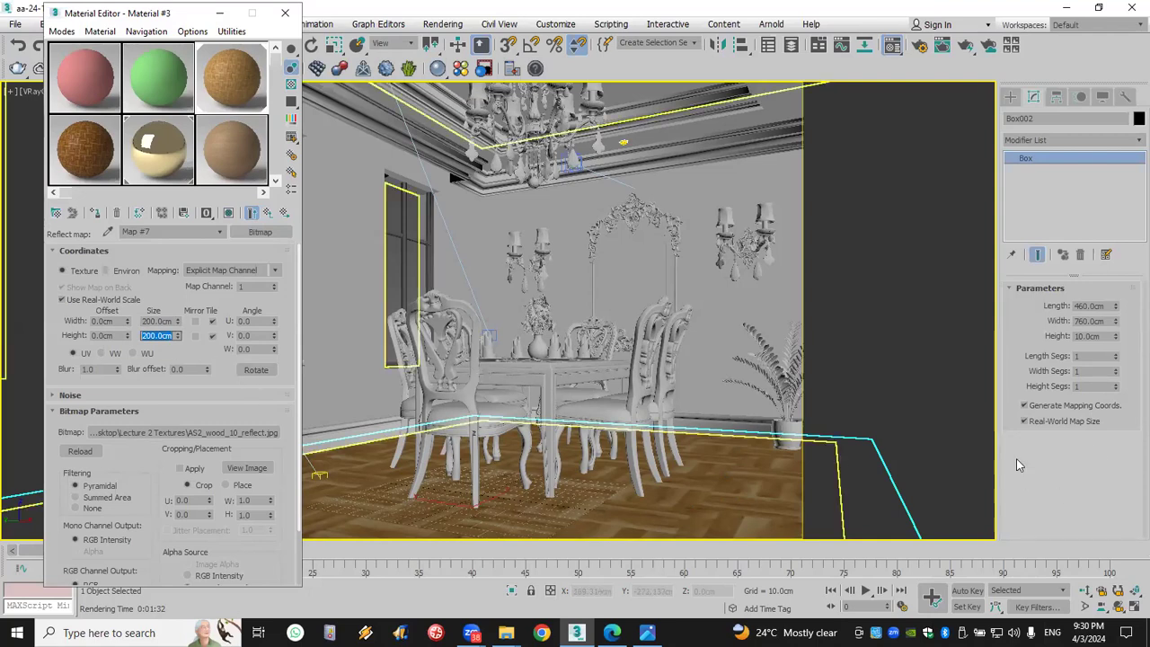
Clear the reflect map from Material #3
left_click(268, 212)
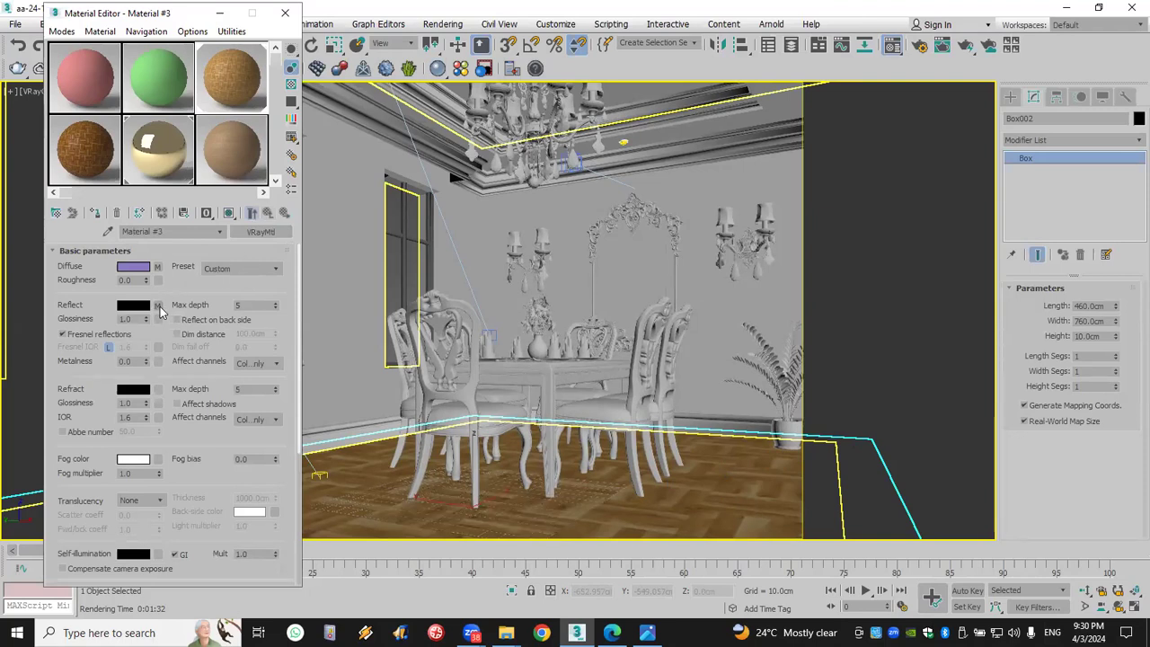
right_click(160, 310)
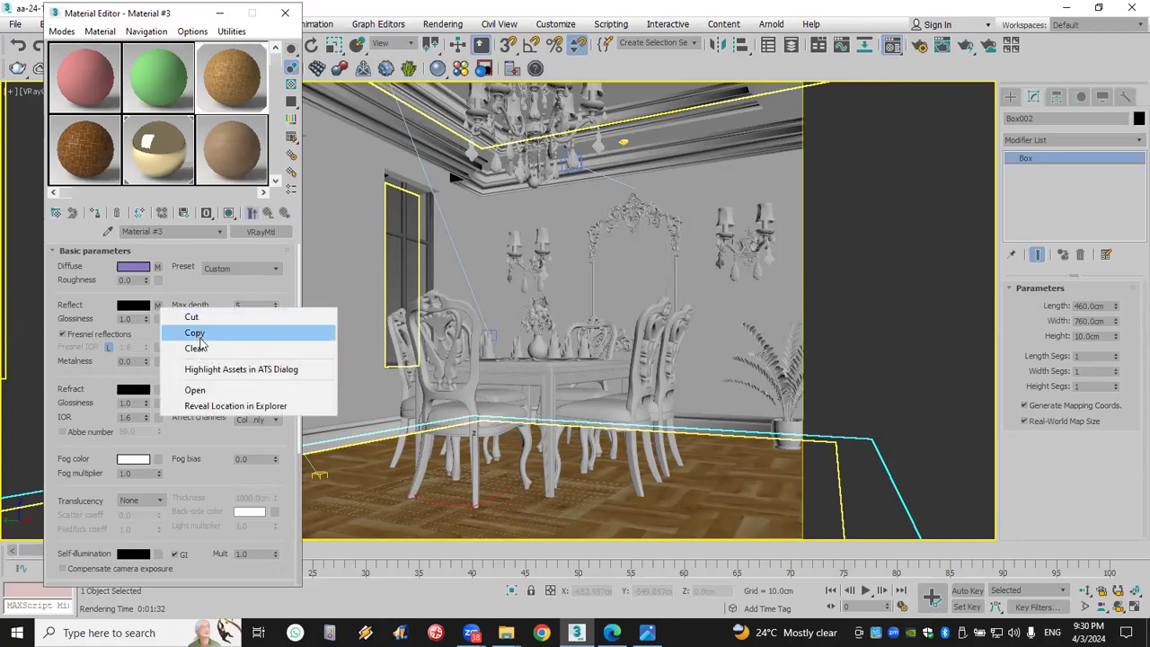
left_click(190, 347)
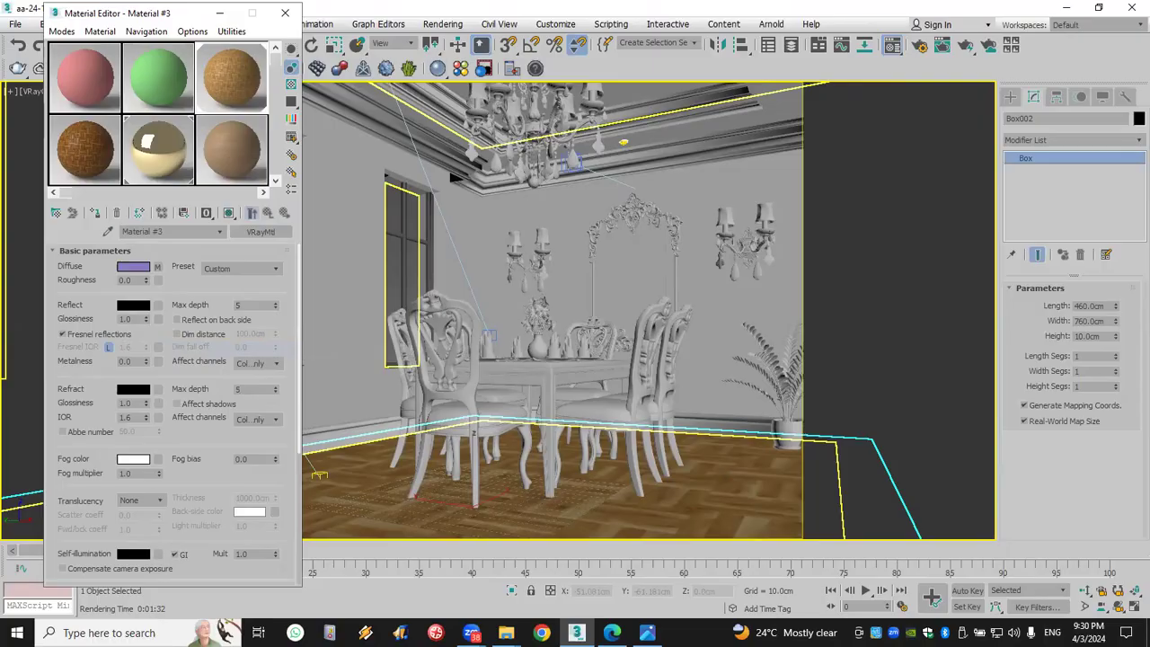
View AS2_wood_10_reflect, close it, and open AS2_wood_10 from the desktop's Lecture 2 Textures folder to examine its plank layout
left_click(647, 633)
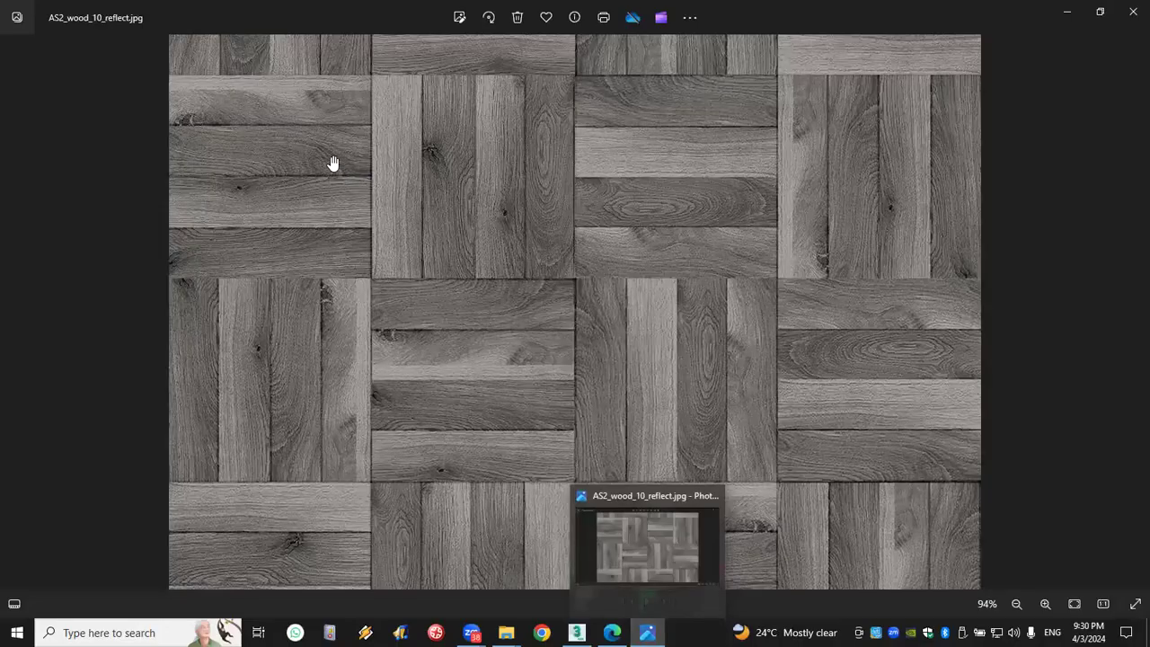
left_click(488, 17)
left_click(1133, 11)
key("super+d")
double_click(784, 36)
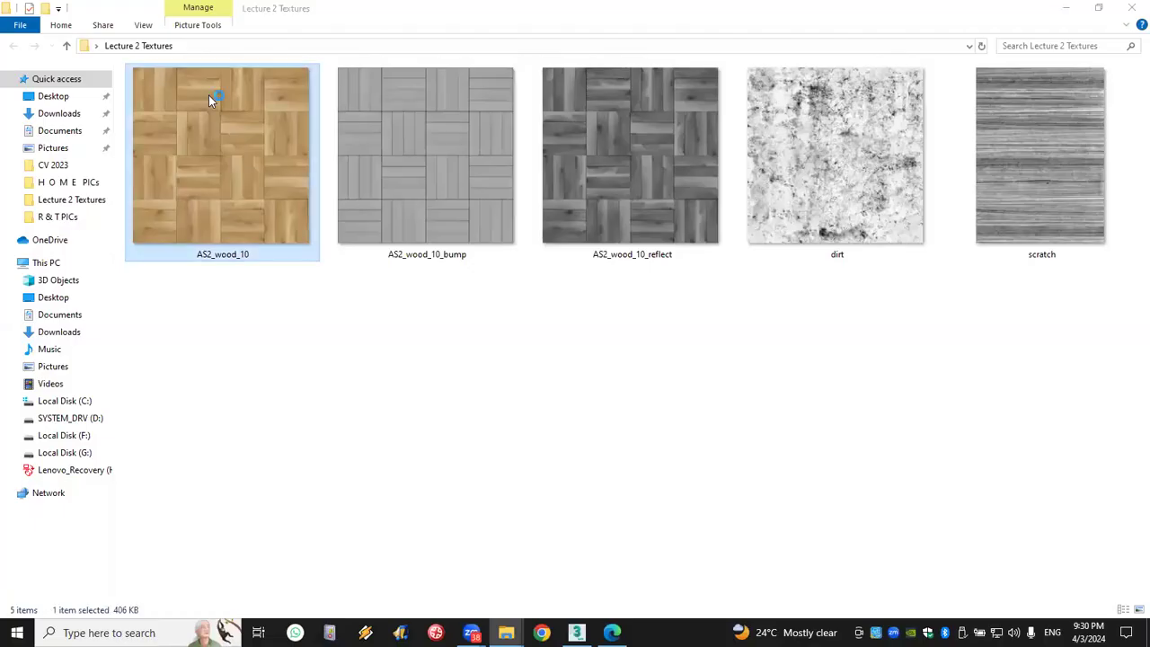
double_click(210, 100)
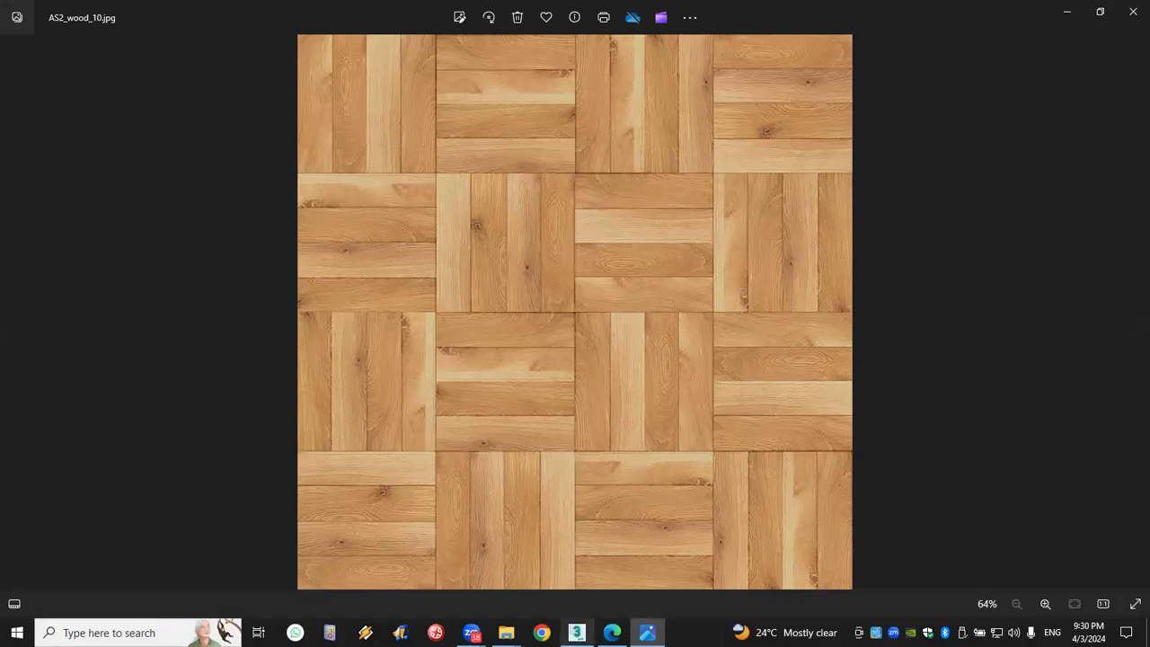
Back in 3ds Max, set the real-world size of Material #3's diffuse bitmap to 100 by 100 cm
left_click(576, 632)
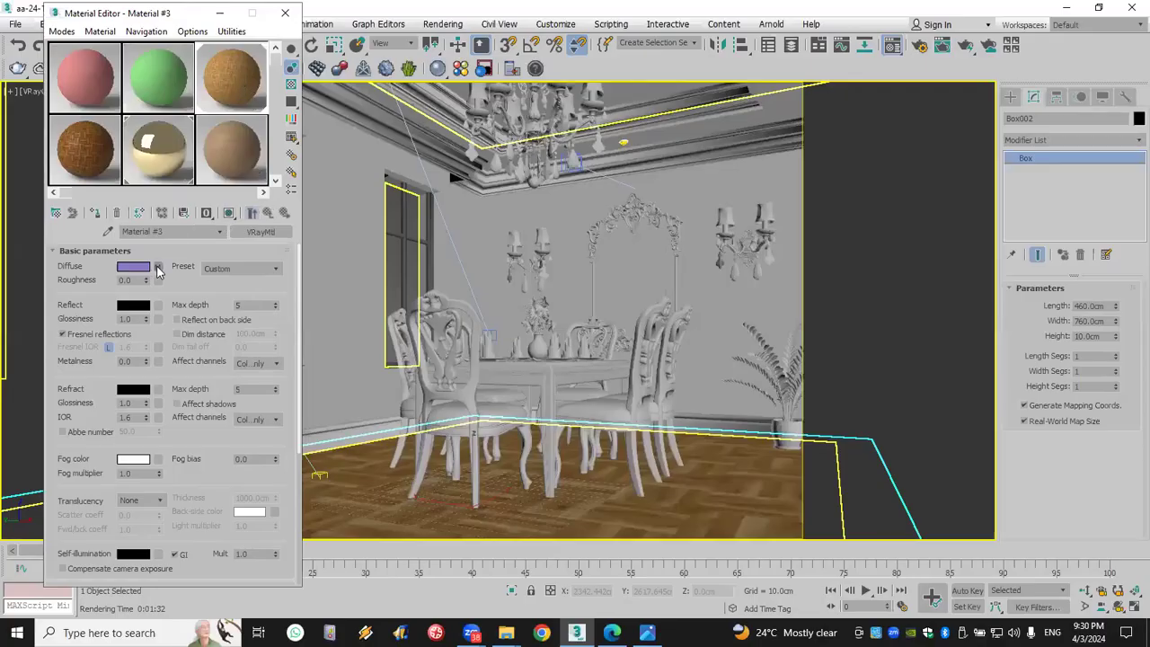
left_click(155, 266)
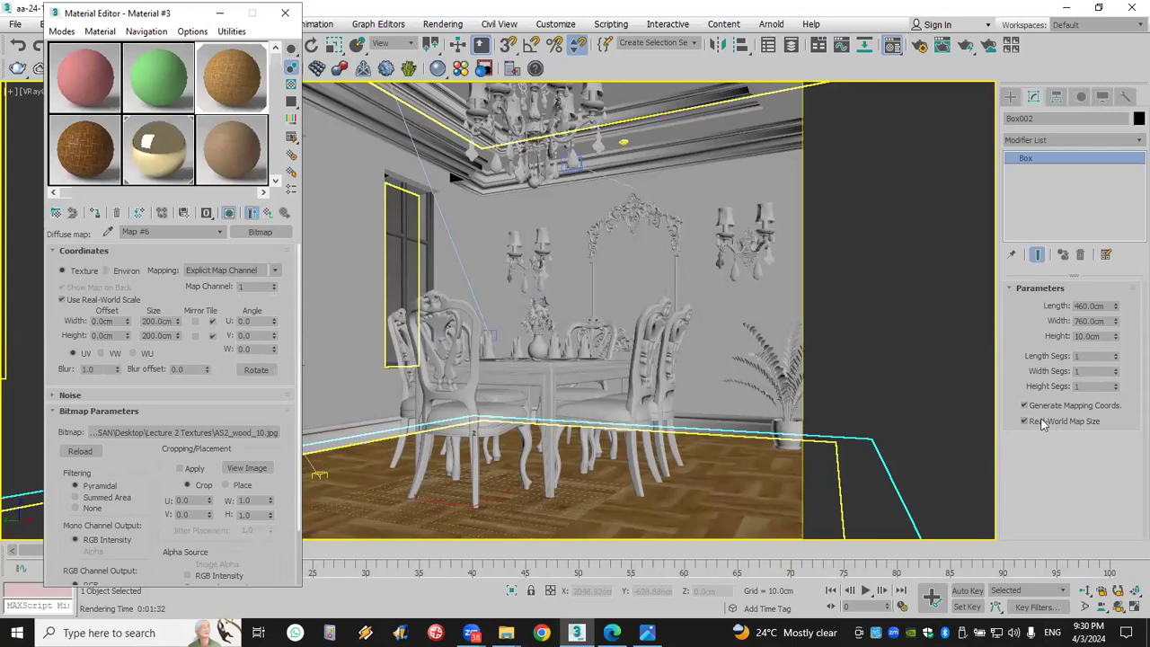
double_click(157, 322)
type("100")
double_click(151, 336)
type("100")
key("Return")
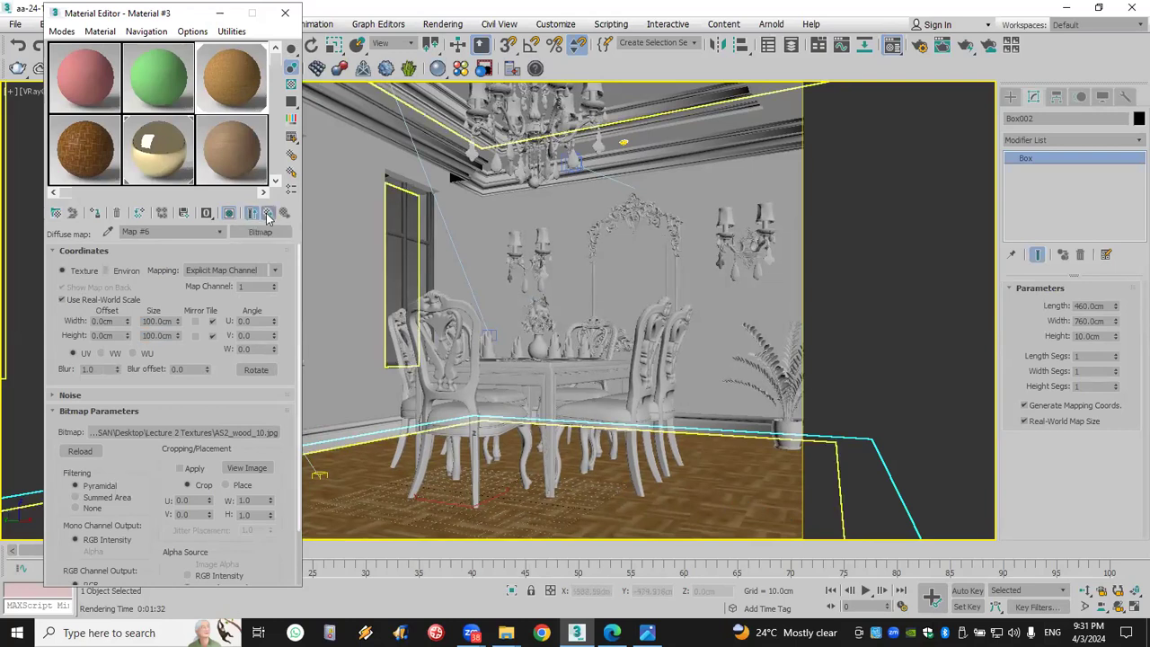
Load the AS2_wood_10_reflect image as a bitmap map in the Reflect slot of Material #3
key("Up")
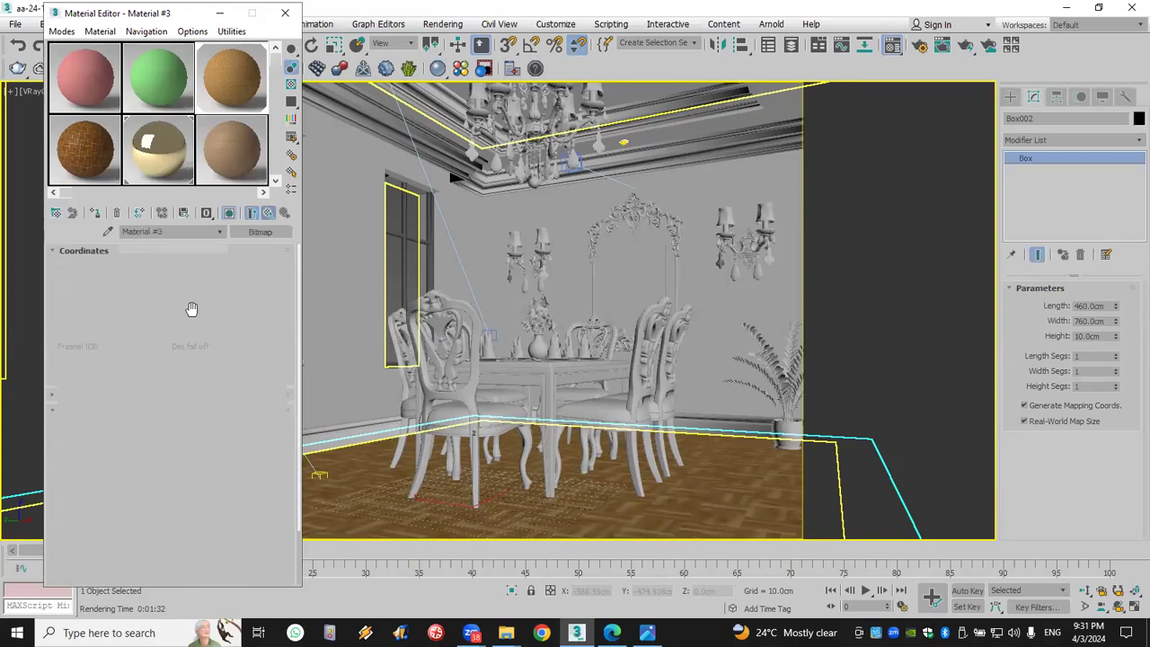
left_click(158, 306)
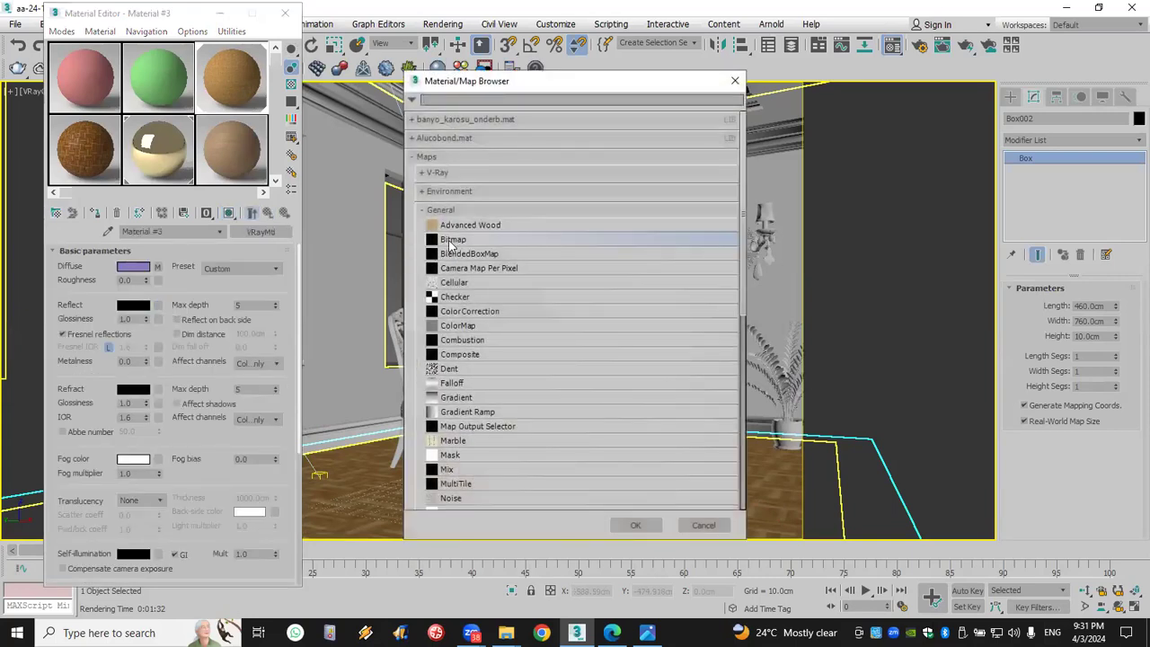
double_click(454, 241)
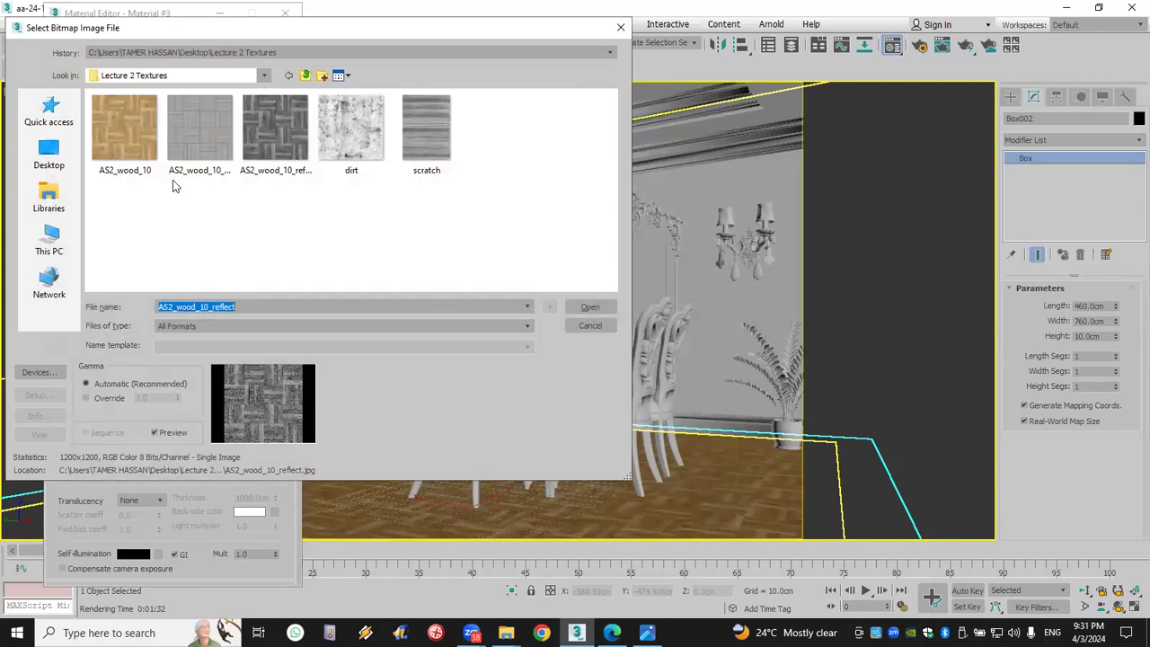
double_click(287, 140)
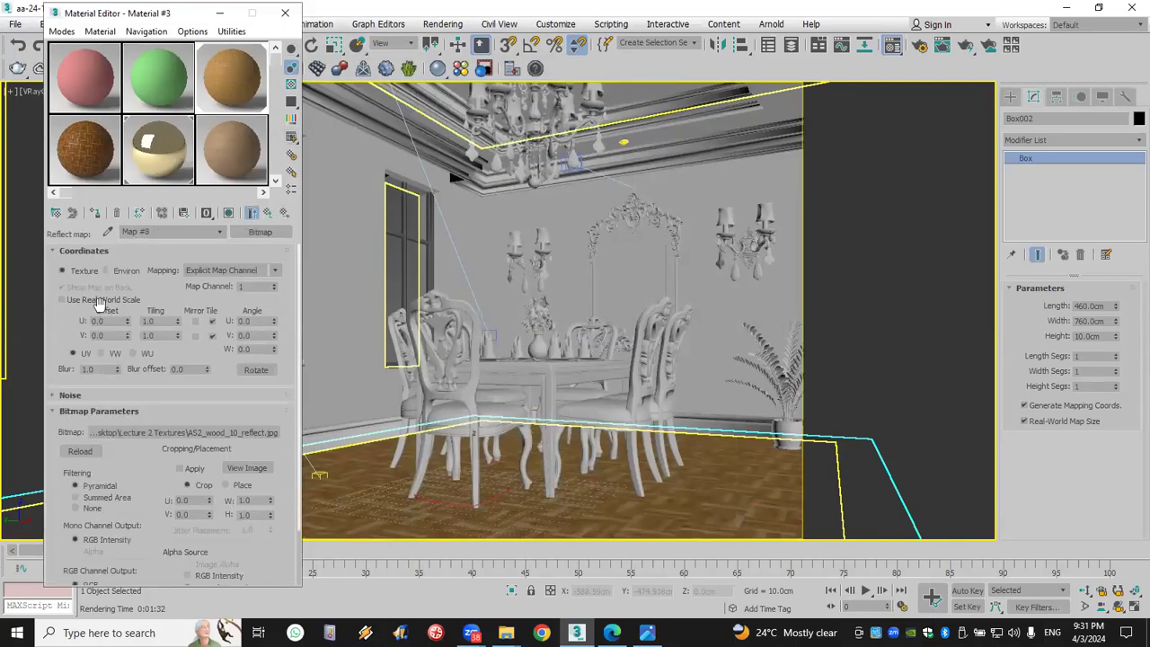
Map the reflect bitmap at real-world scale with a size of 100 cm by 100 cm and return to the parent material
left_click(102, 302)
double_click(153, 321)
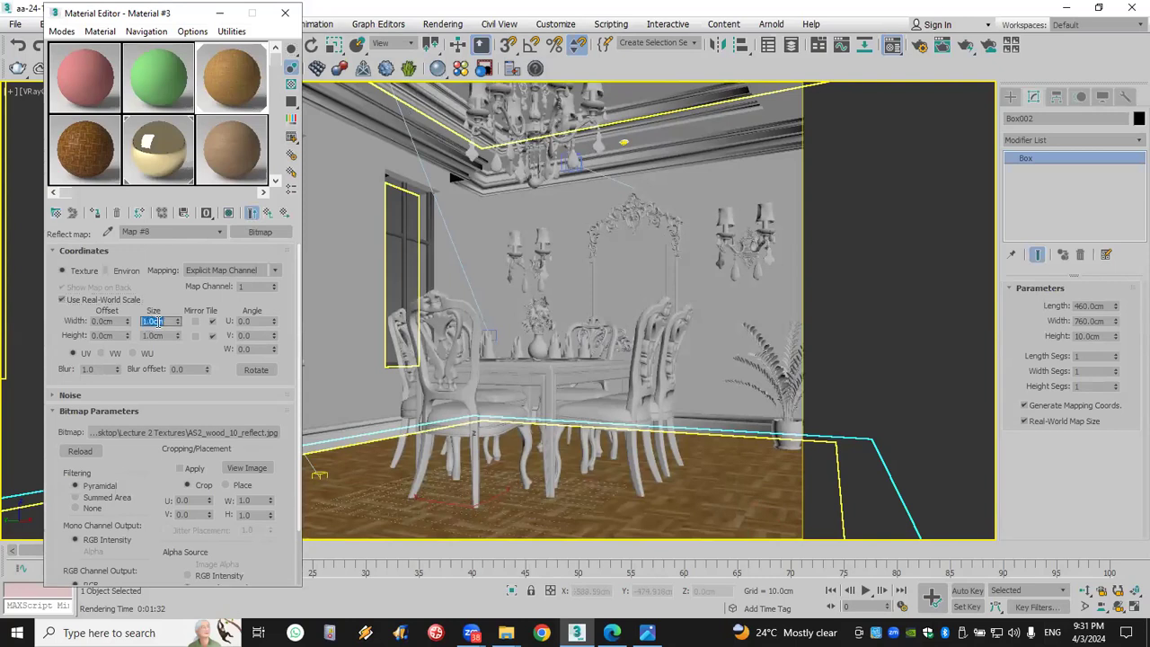
type("100")
key("Tab")
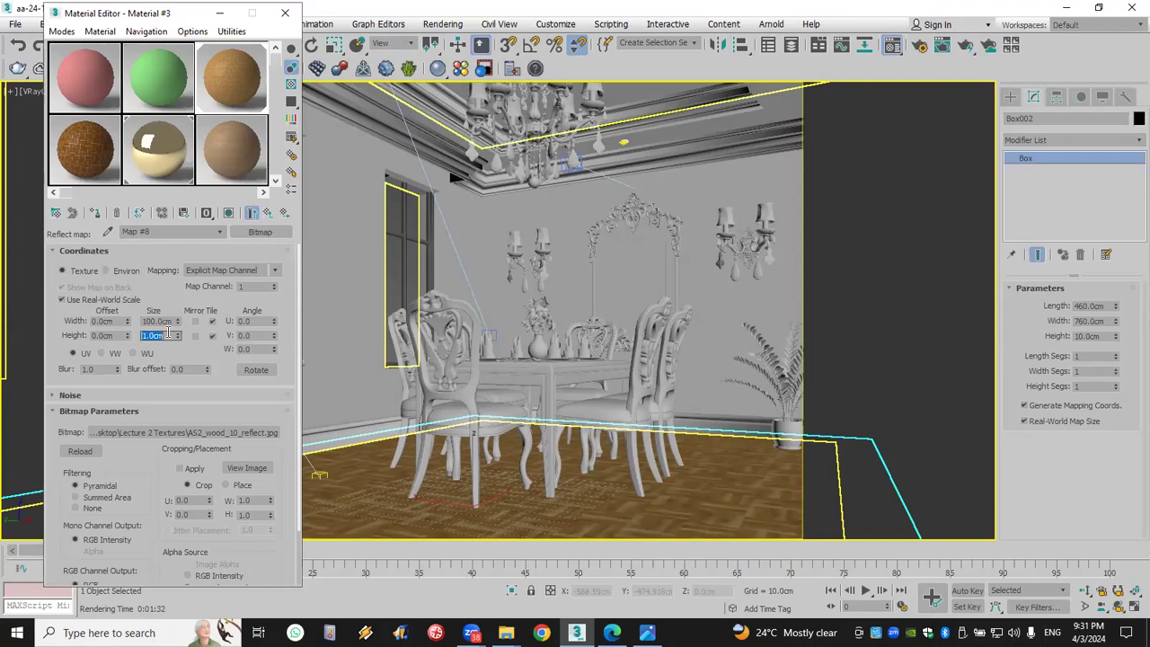
type("100")
key("Return")
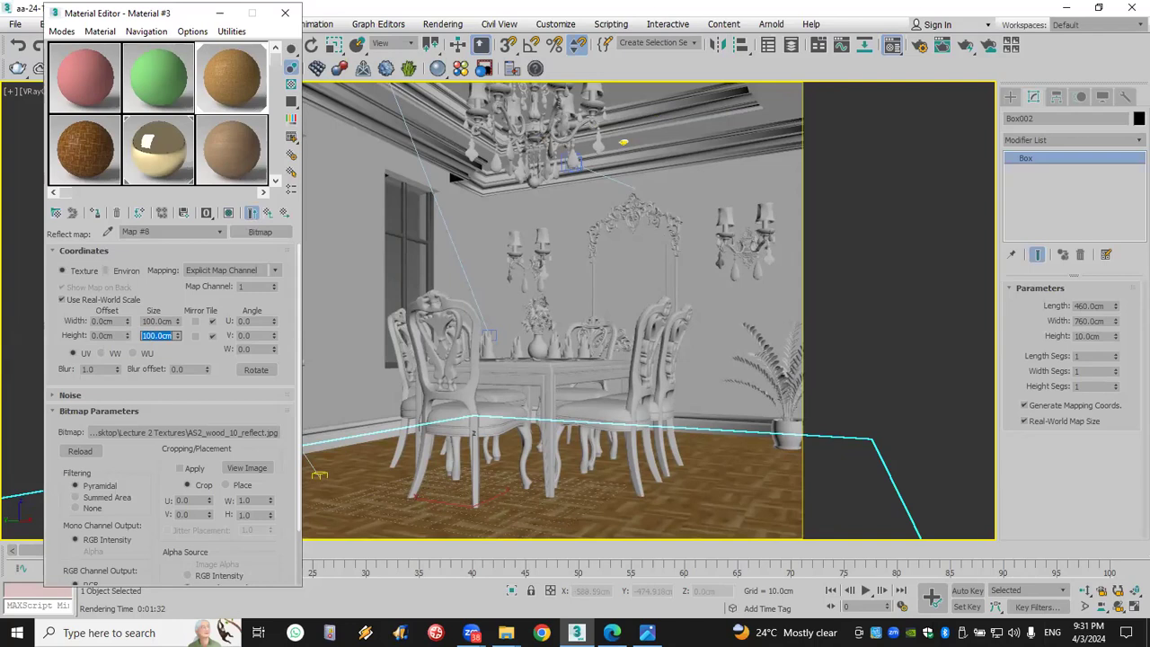
left_click(268, 212)
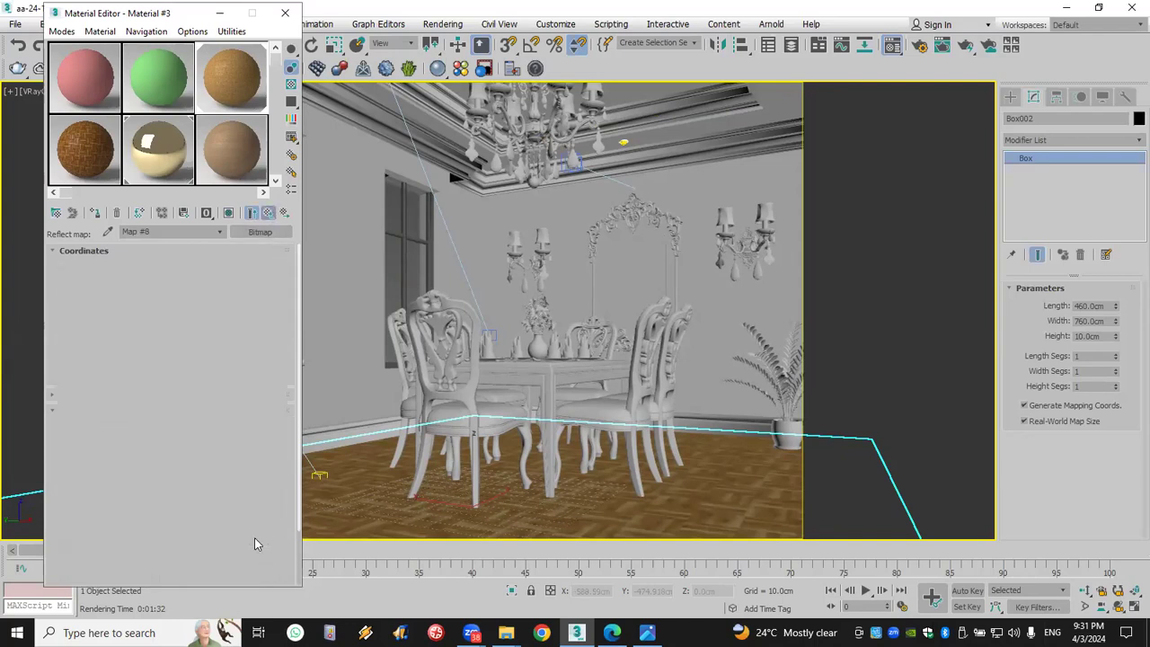
left_click(267, 212)
Load the AS2_wood_10_bump image as a bitmap map in the material's Bump slot
scroll(148, 471, "down", 10)
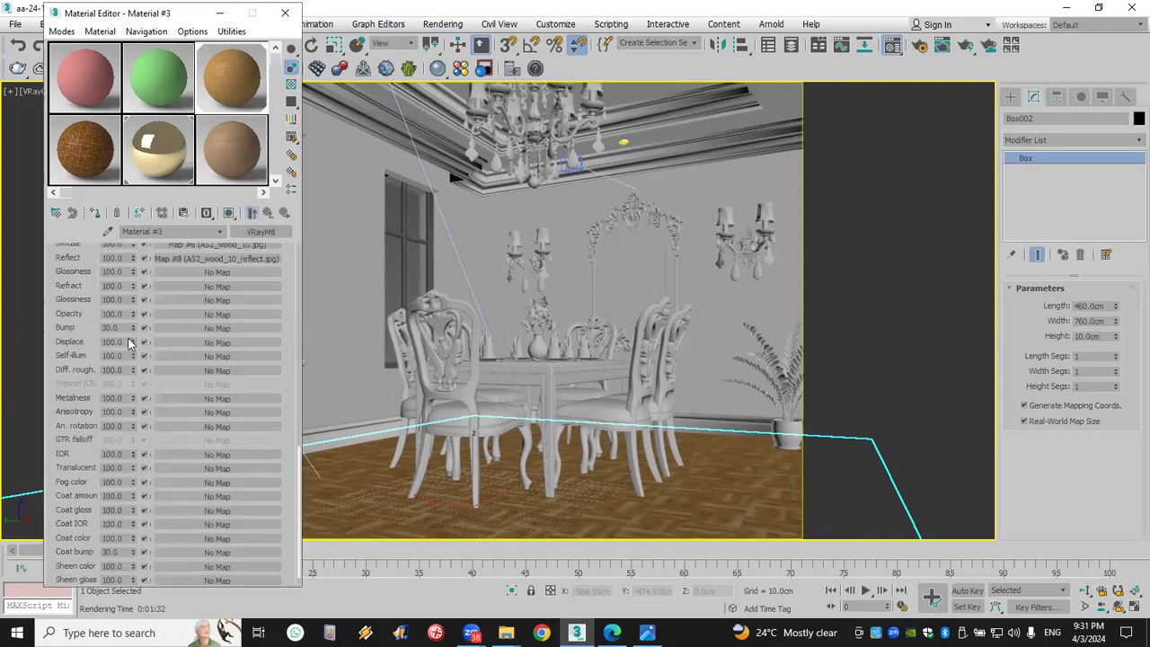
left_click(189, 331)
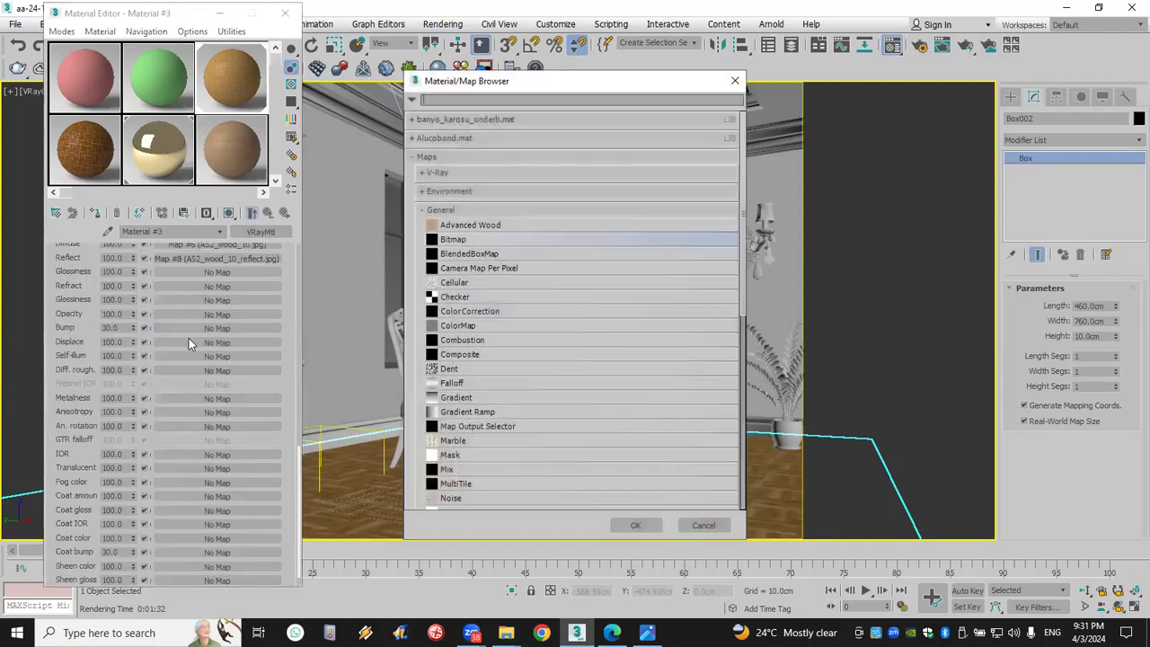
double_click(491, 237)
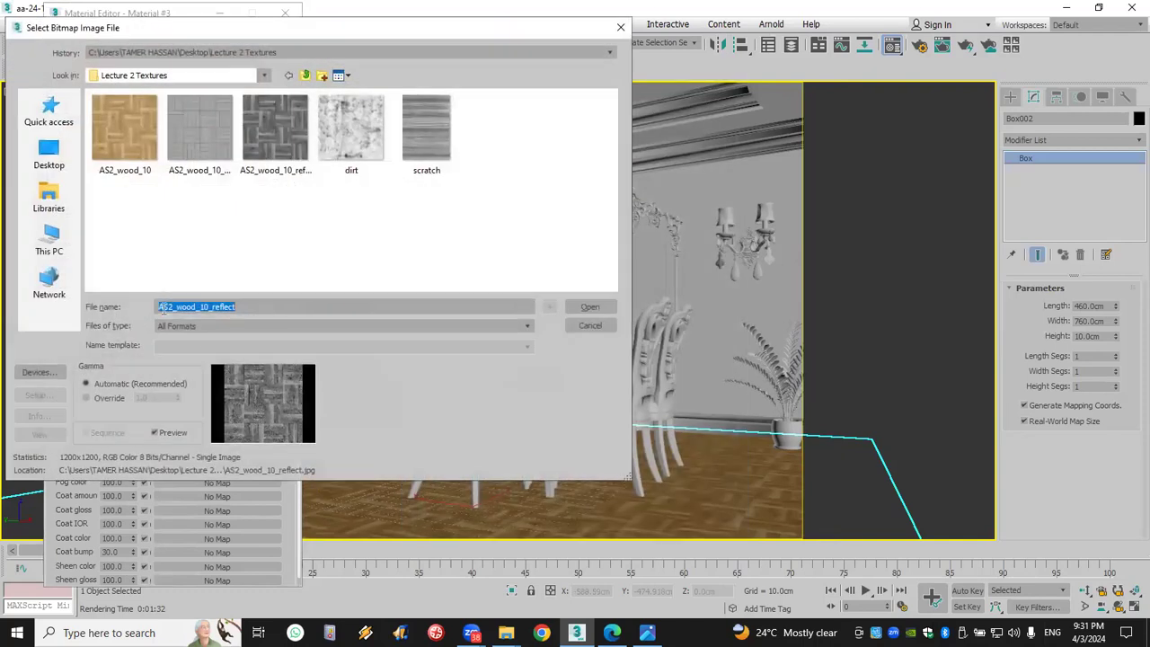
double_click(211, 139)
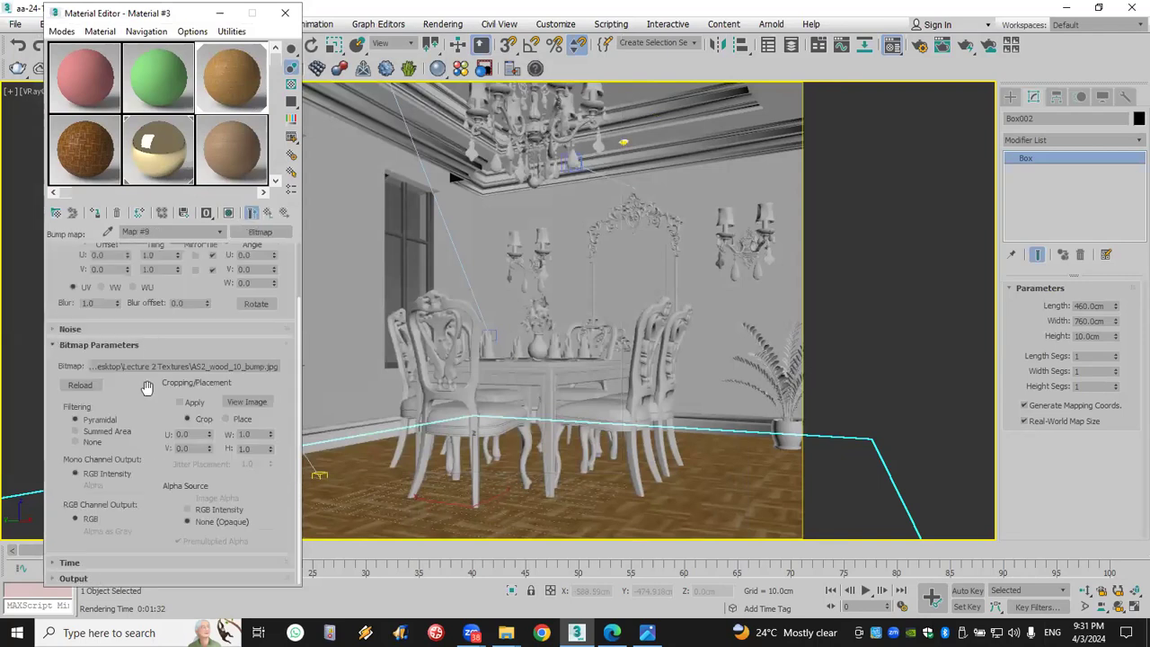
Map the bump bitmap at real-world scale with a size of 100 cm by 100 cm and return to the parent material
scroll(164, 331, "up", 2)
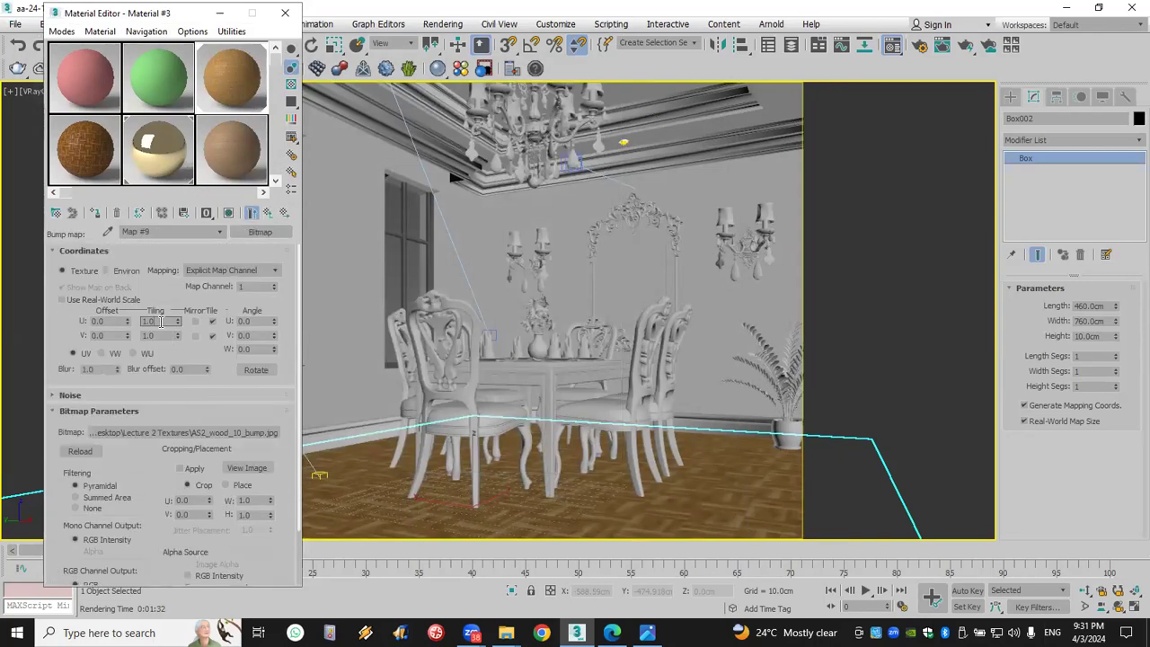
left_click(124, 300)
double_click(160, 321)
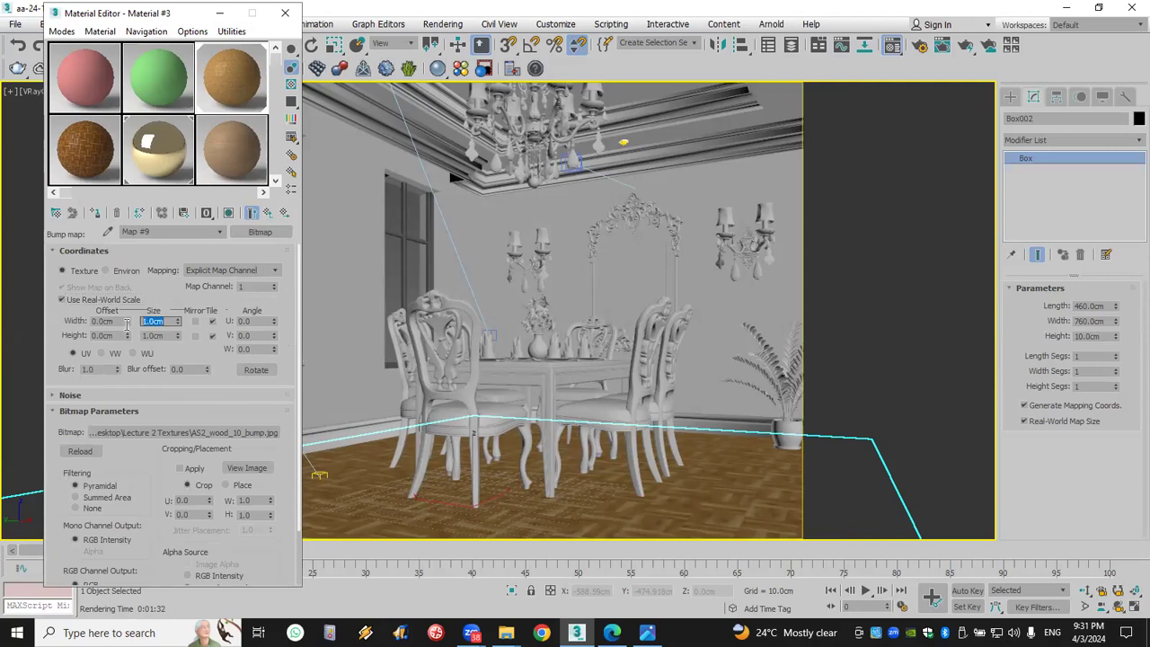
type("100")
double_click(168, 336)
double_click(168, 335)
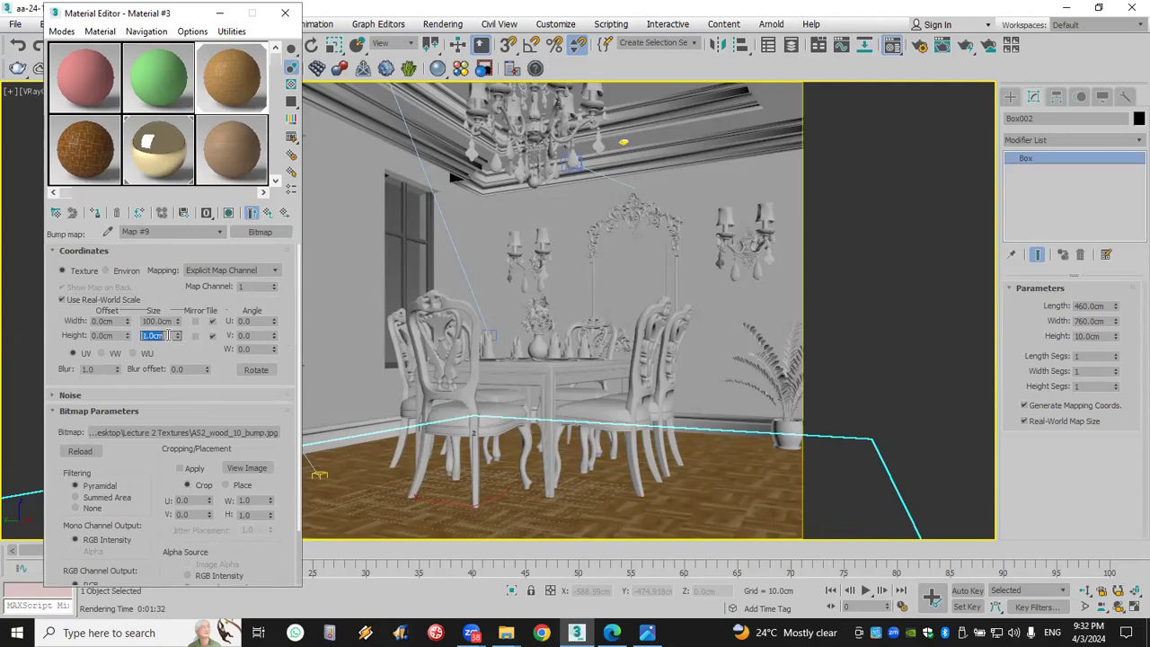
type("100")
key("Return")
left_click(268, 214)
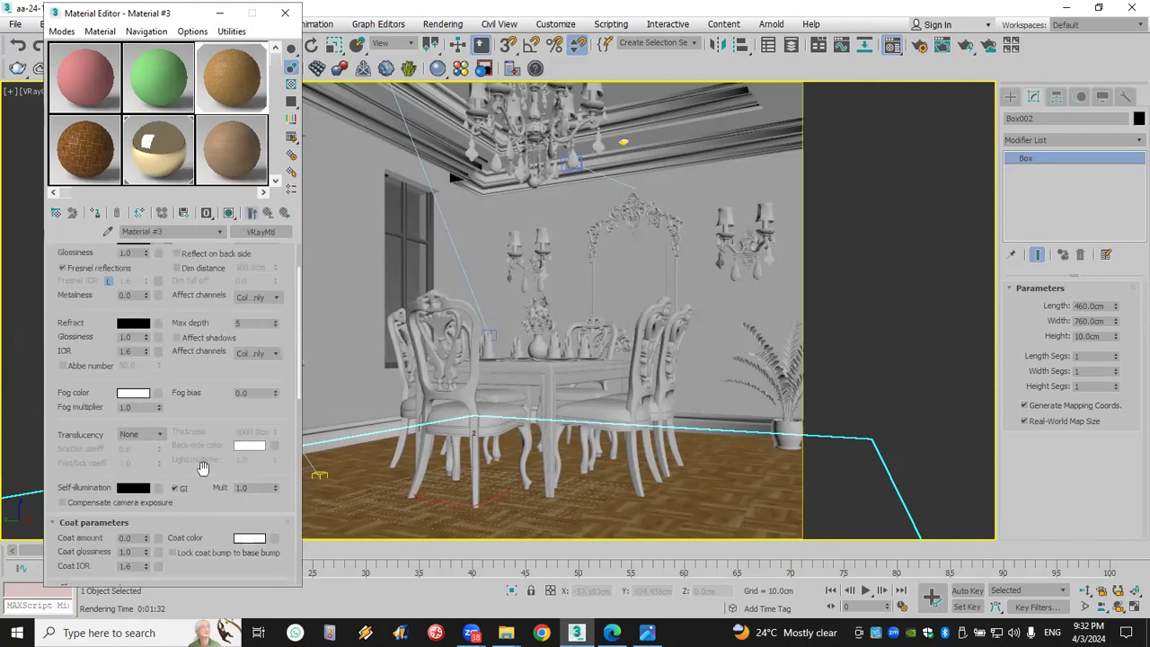
Set the material's Bump map amount to 60
scroll(202, 467, "down", 5)
scroll(160, 535, "down", 5)
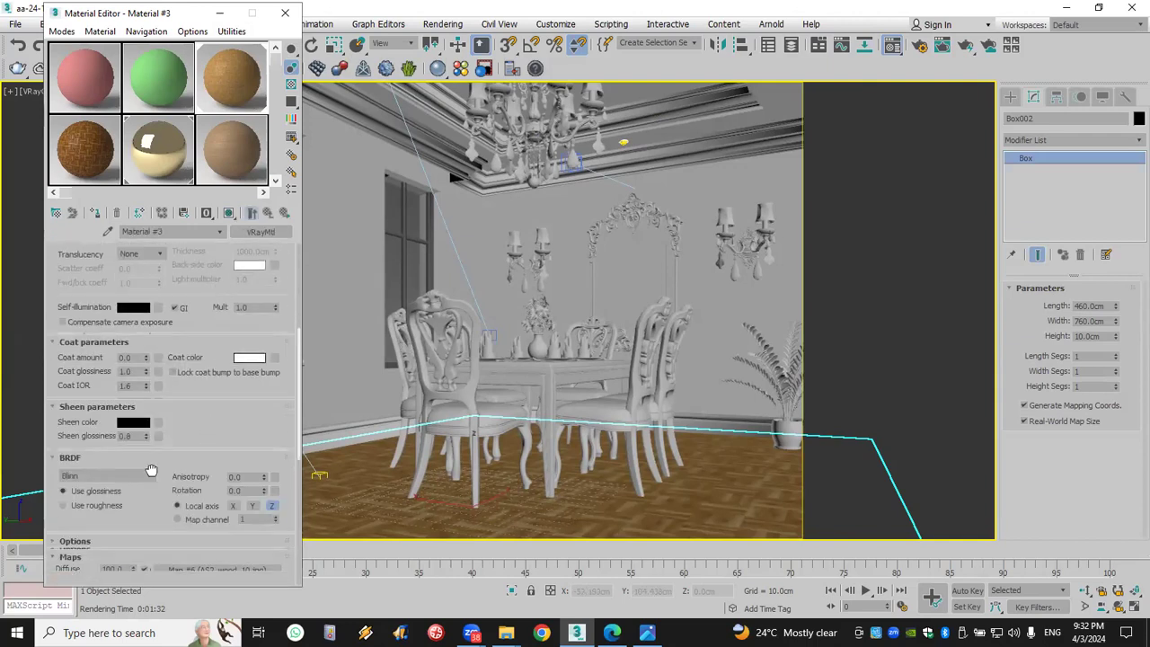
double_click(112, 507)
type("30")
key("Return")
type("6")
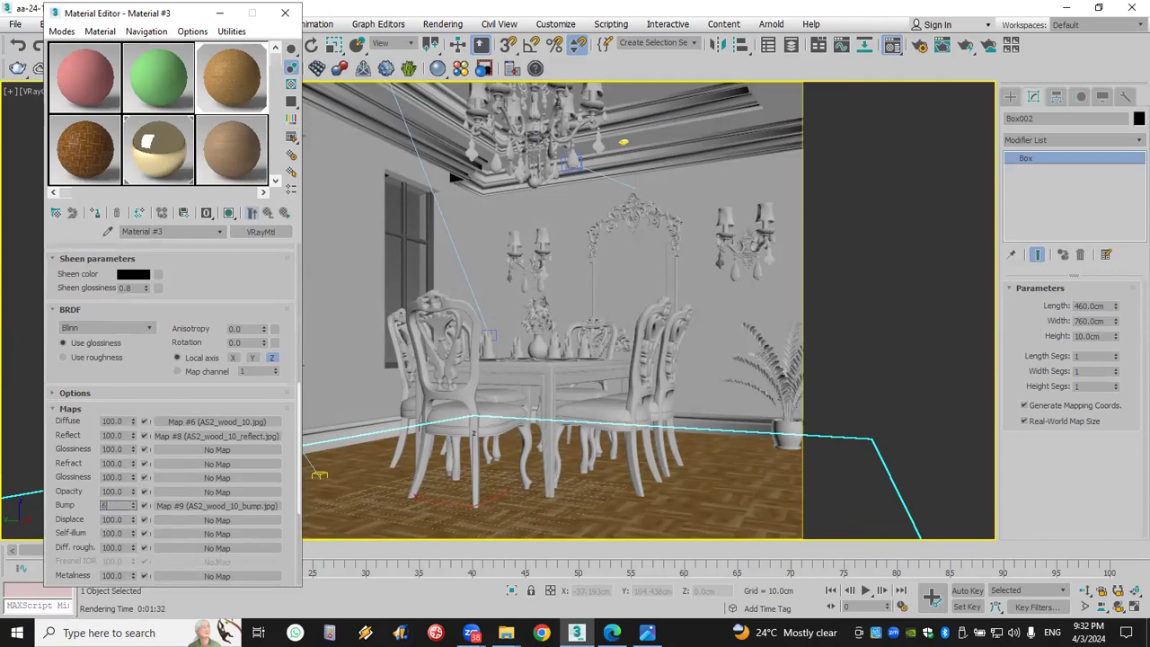
type("0")
key("Return")
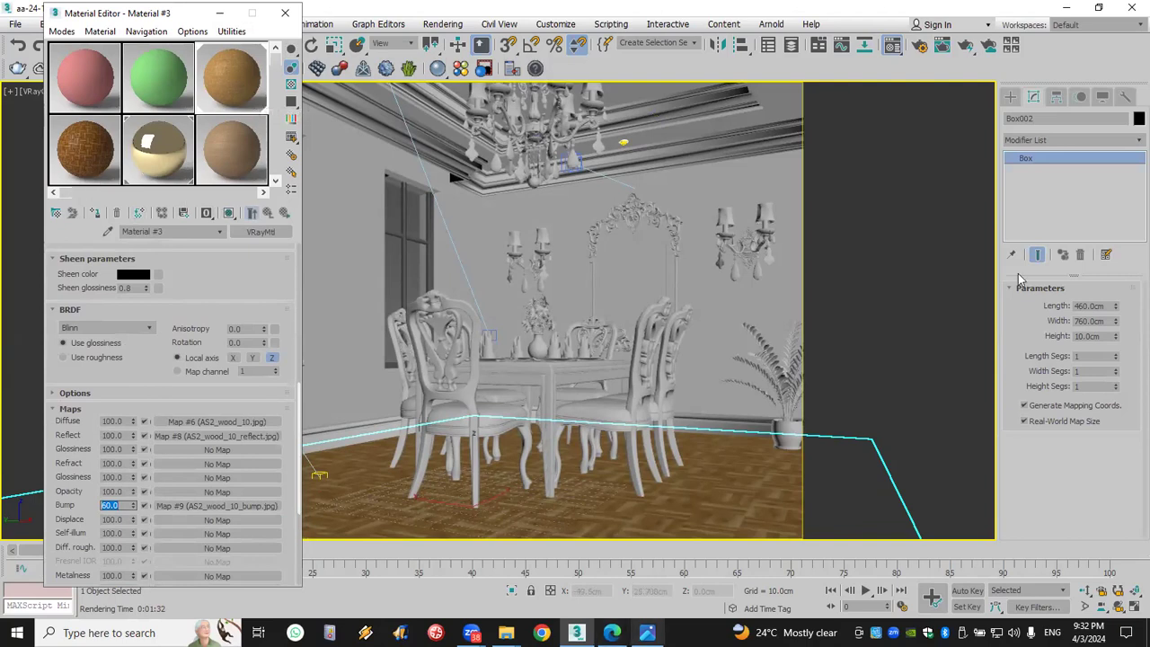
Look over the wood texture images in the Lecture 2 Textures folder from the desktop and close the folder window
key("F12")
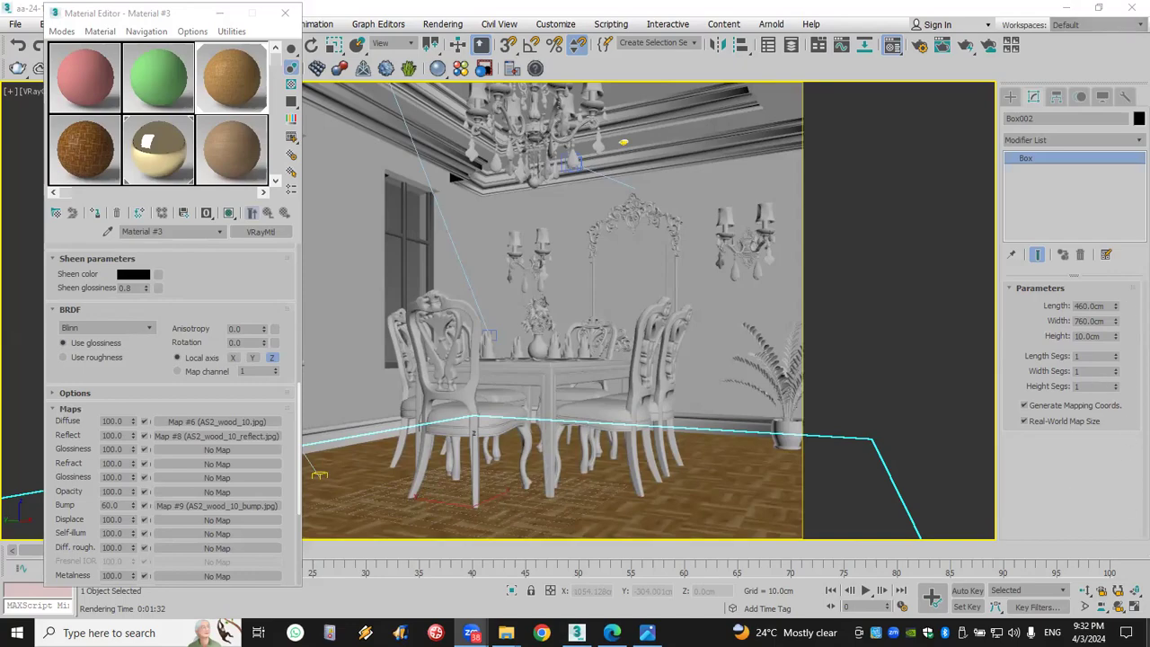
key("super+d")
double_click(807, 32)
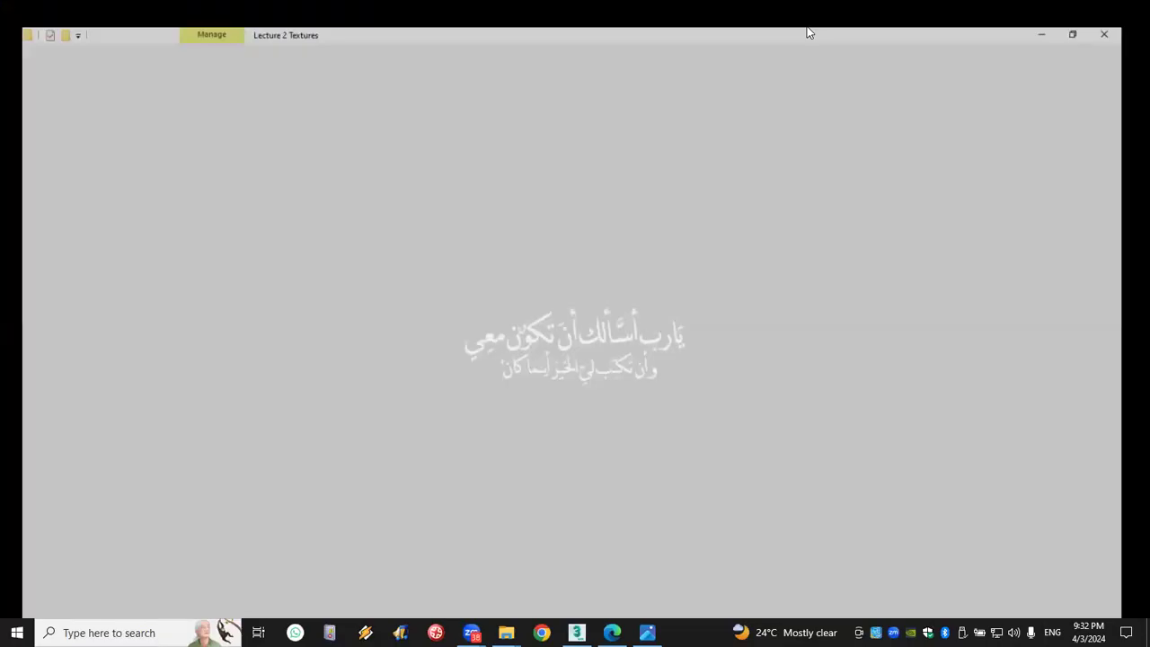
double_click(809, 30)
double_click(1007, 36)
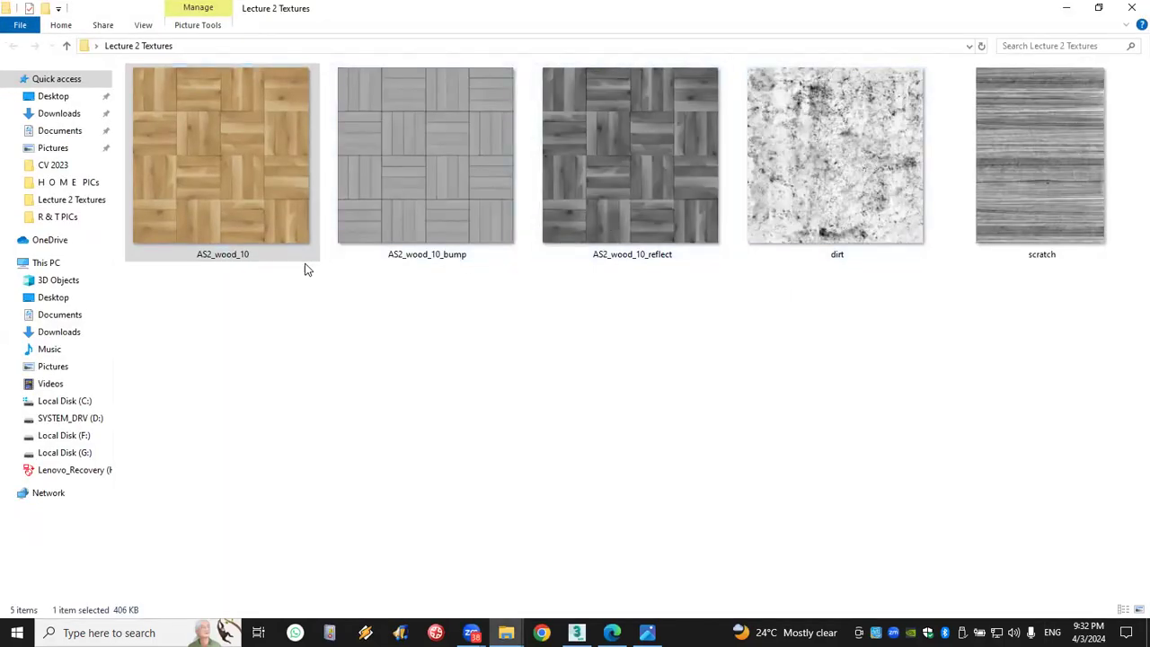
left_click(1131, 8)
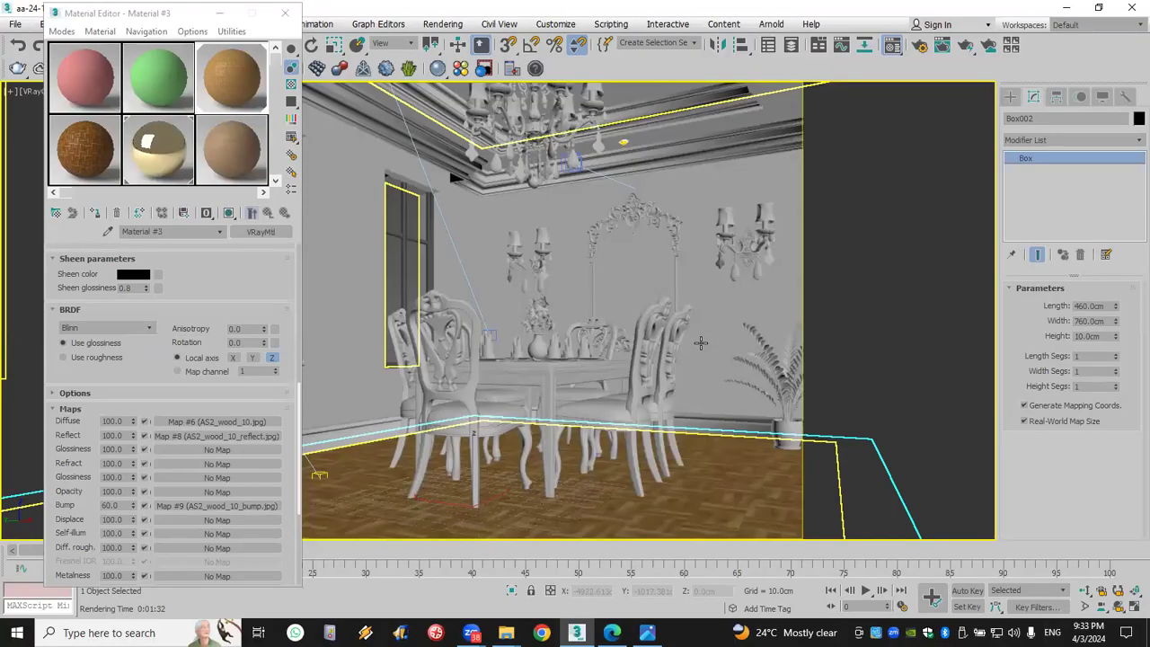
From the desktop, browse the MAX folder in File Explorer, checking the Vray Picsss and Vray Picss folders for a reference picture
key("super+d")
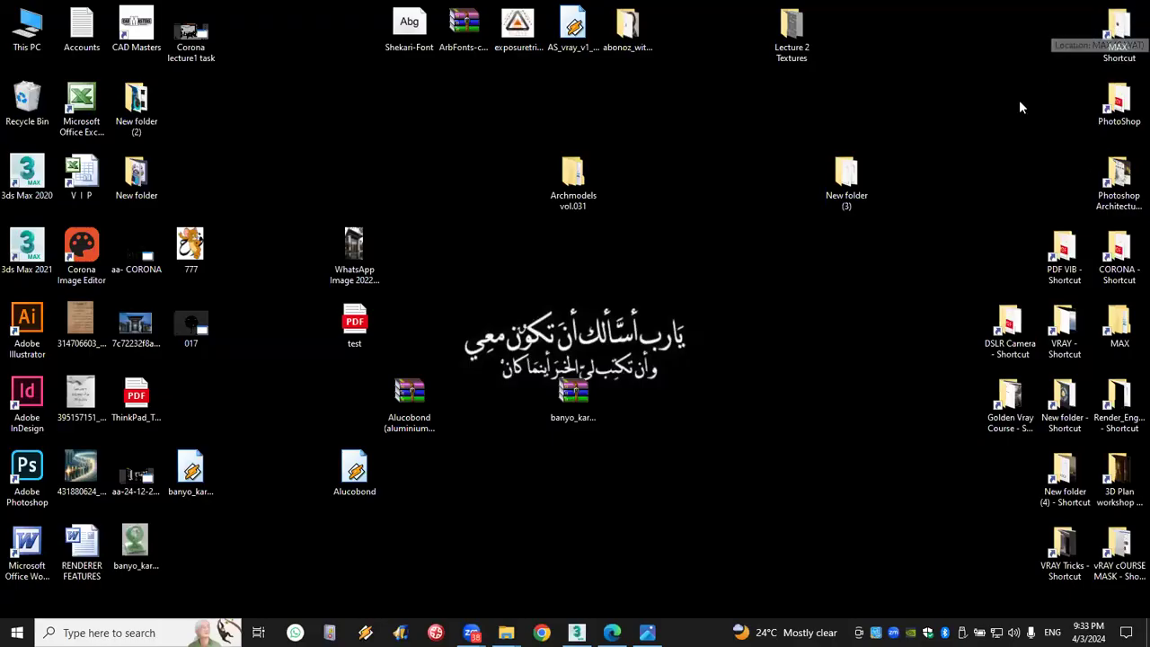
double_click(1115, 36)
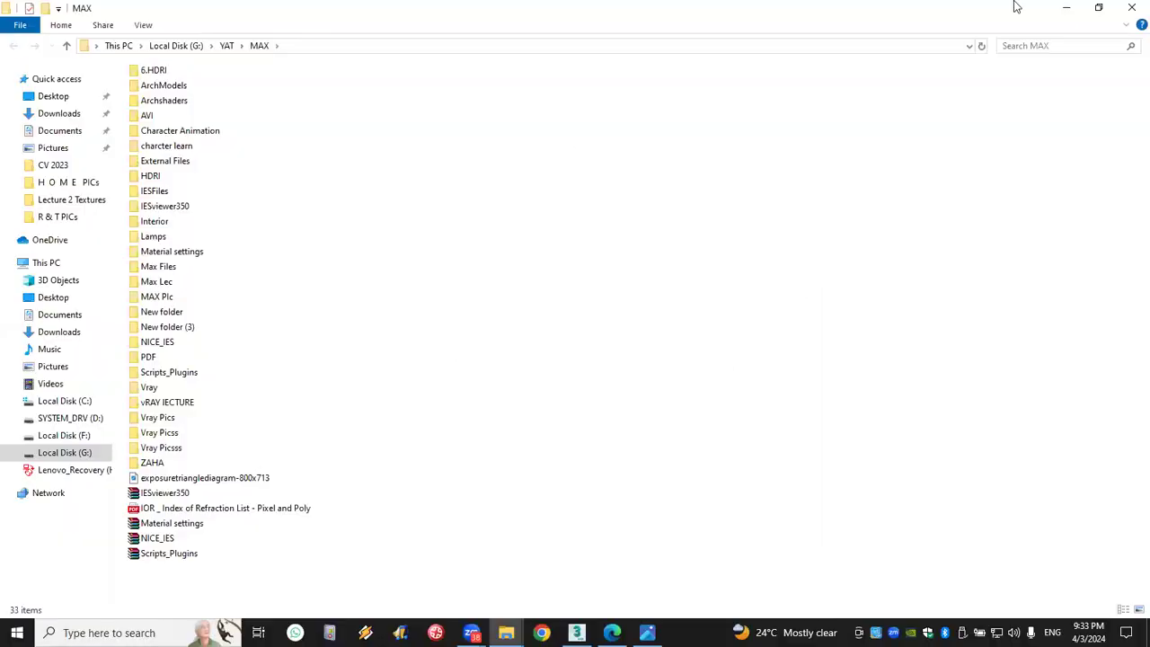
left_click(1133, 7)
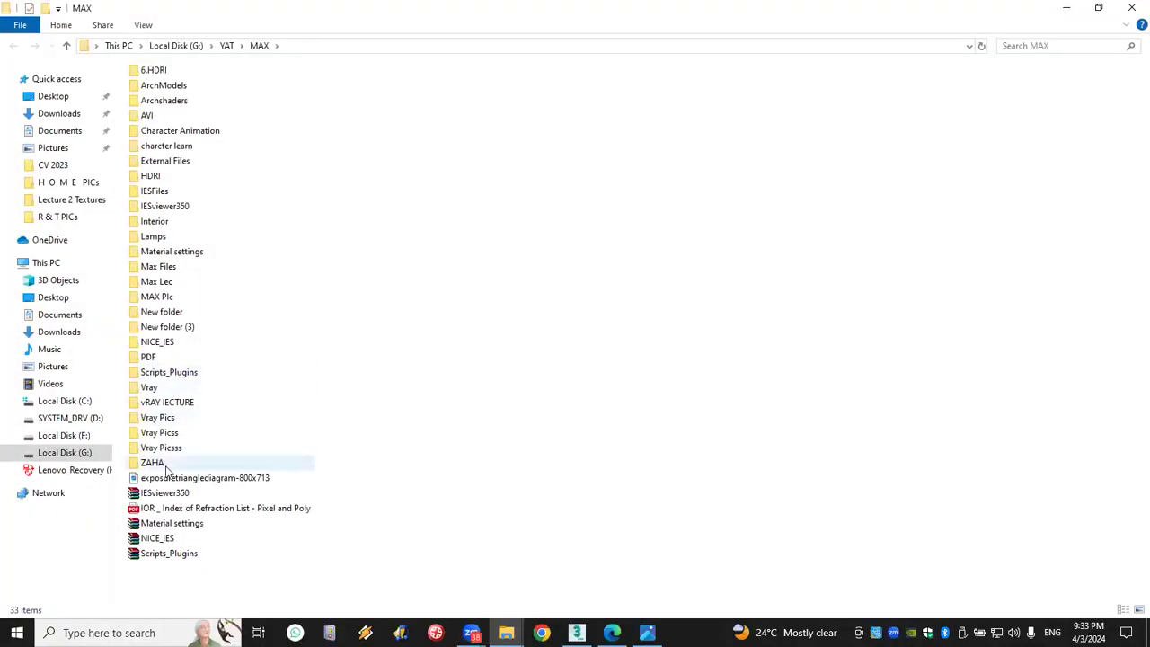
double_click(175, 452)
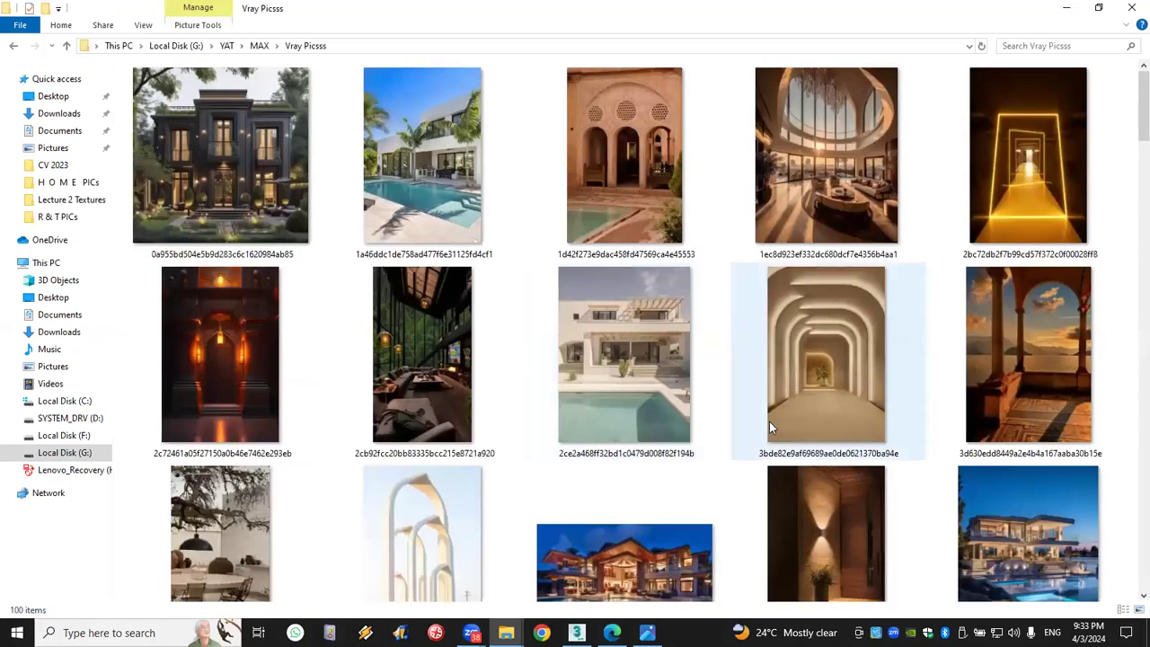
left_click(13, 45)
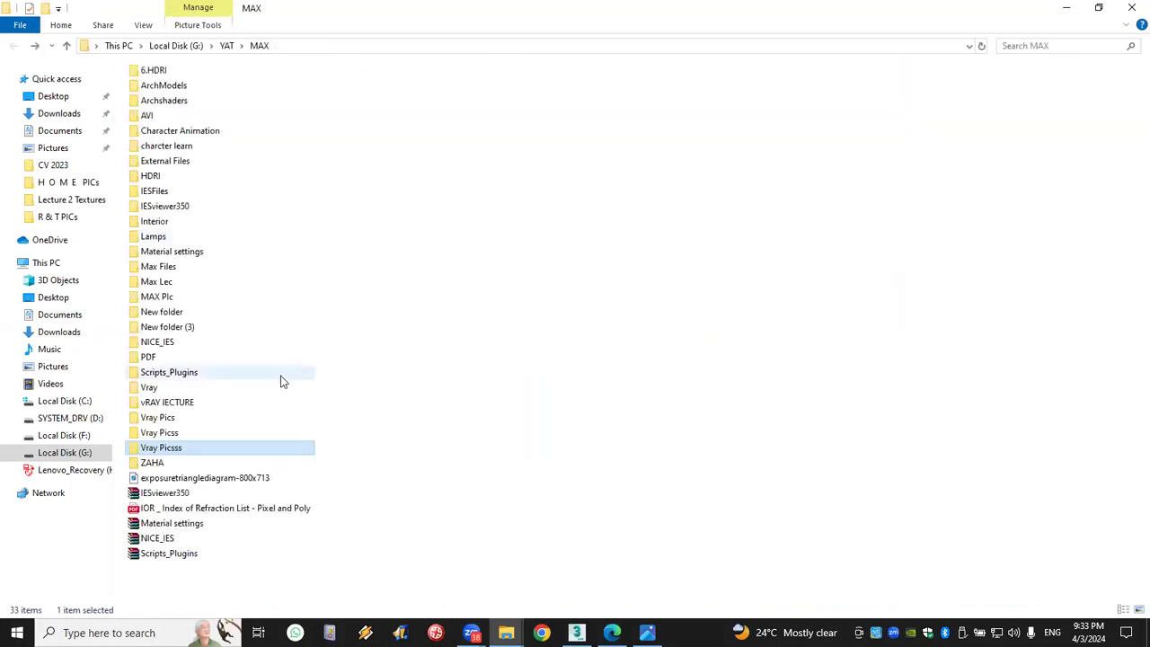
double_click(187, 434)
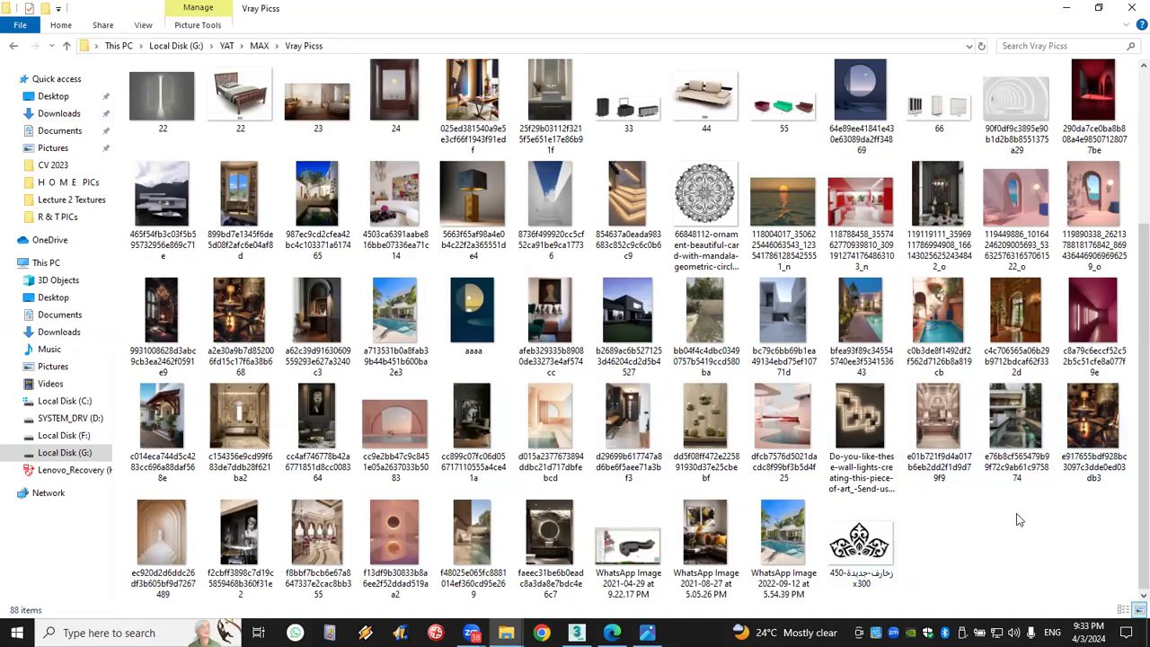
View the bathroom picture with the round backlit mirror full size in Photos, closing AS2_wood_10.jpg, and examine its rough stone wall up close
double_click(550, 537)
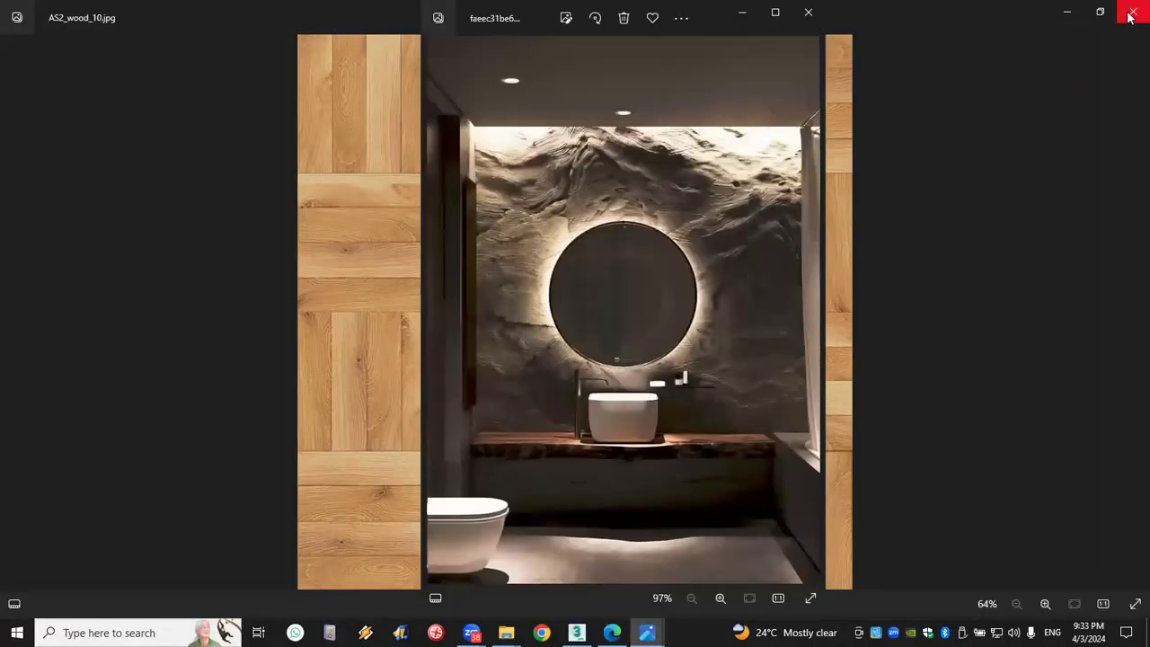
left_click(1130, 14)
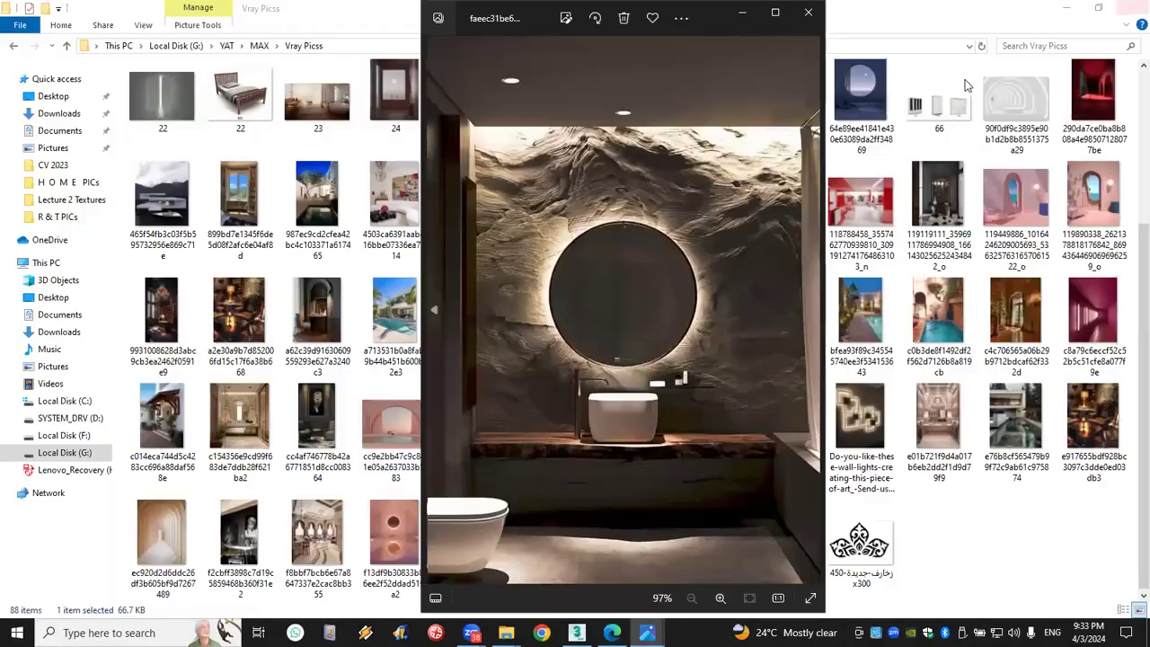
double_click(515, 27)
scroll(536, 319, "up", 2)
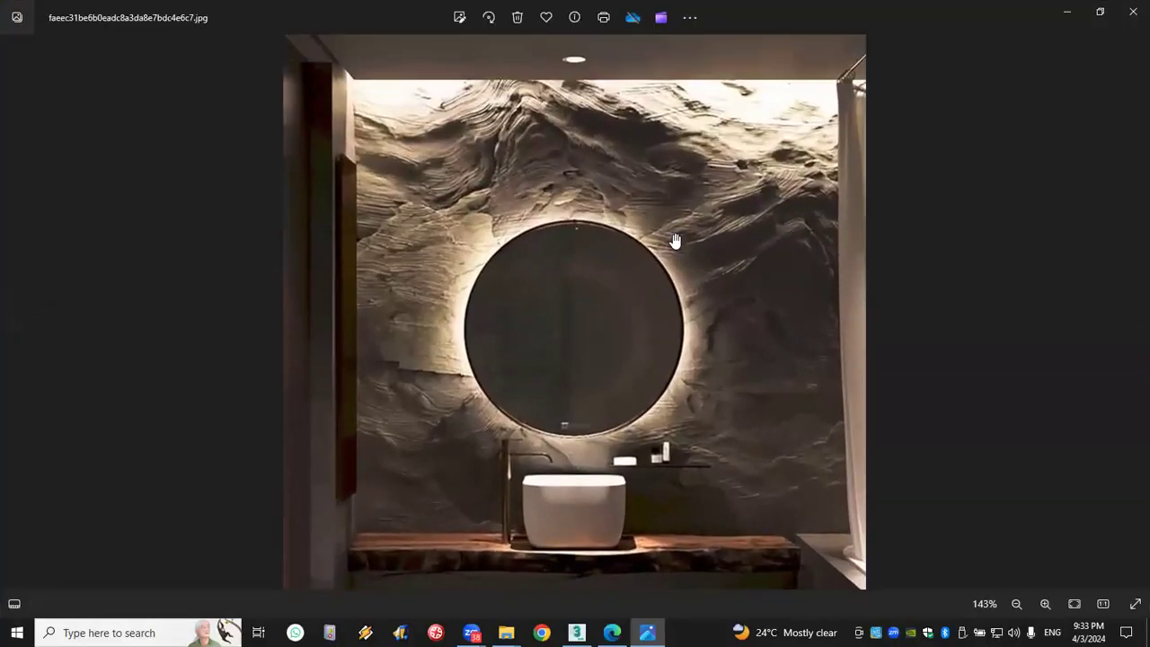
scroll(672, 239, "up", 1)
mouse_move(575, 309)
left_mouse_down()
mouse_move(575, 259)
mouse_move(565, 289)
left_mouse_up()
scroll(565, 289, "up", 1)
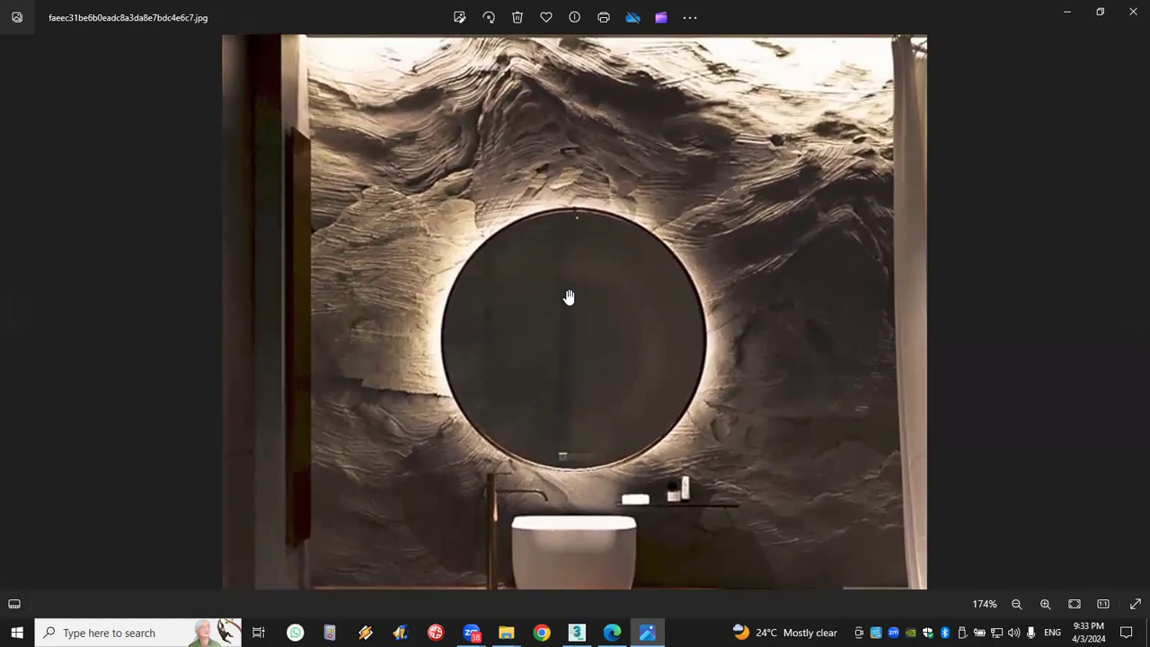
scroll(569, 297, "up", 1)
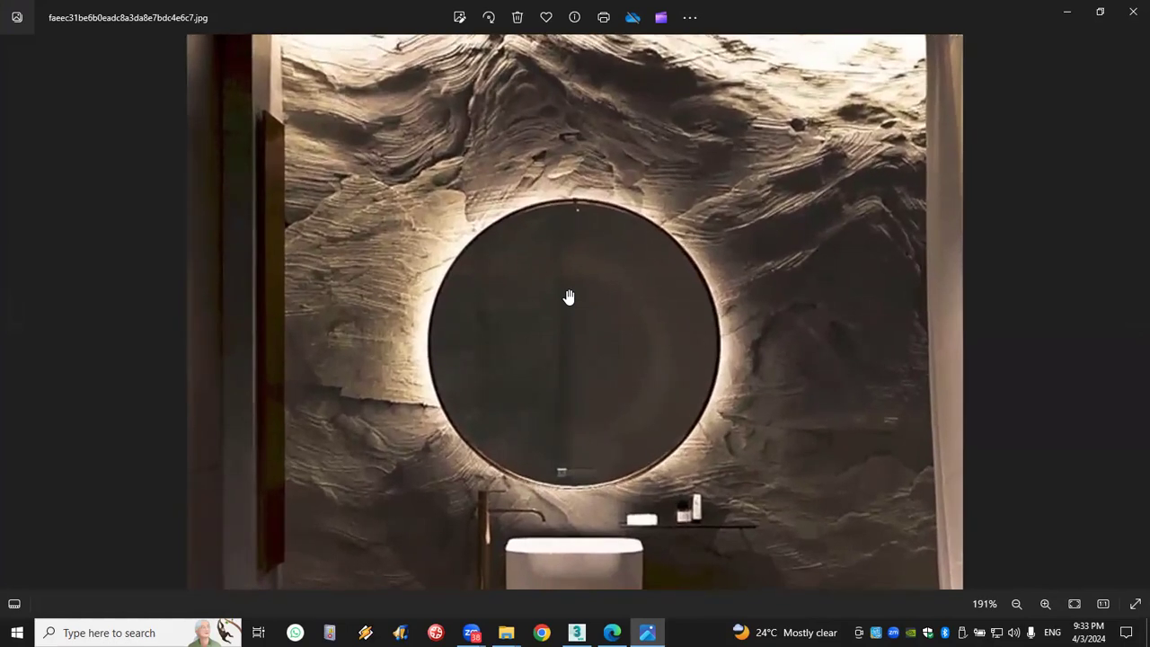
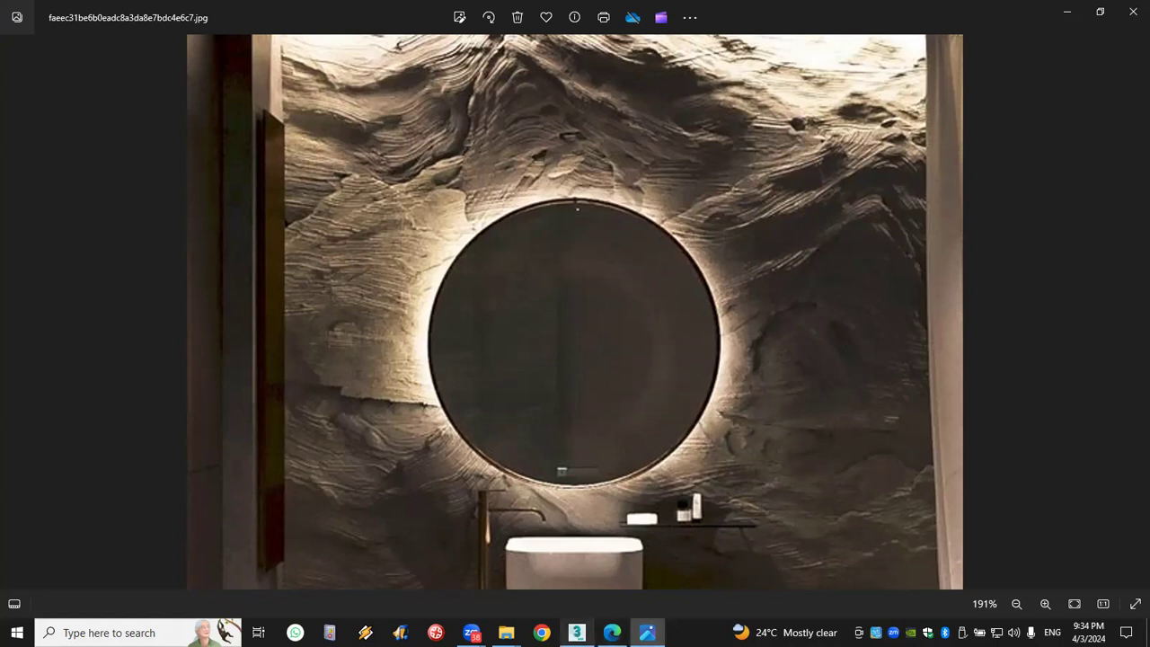
mouse_move(577, 633)
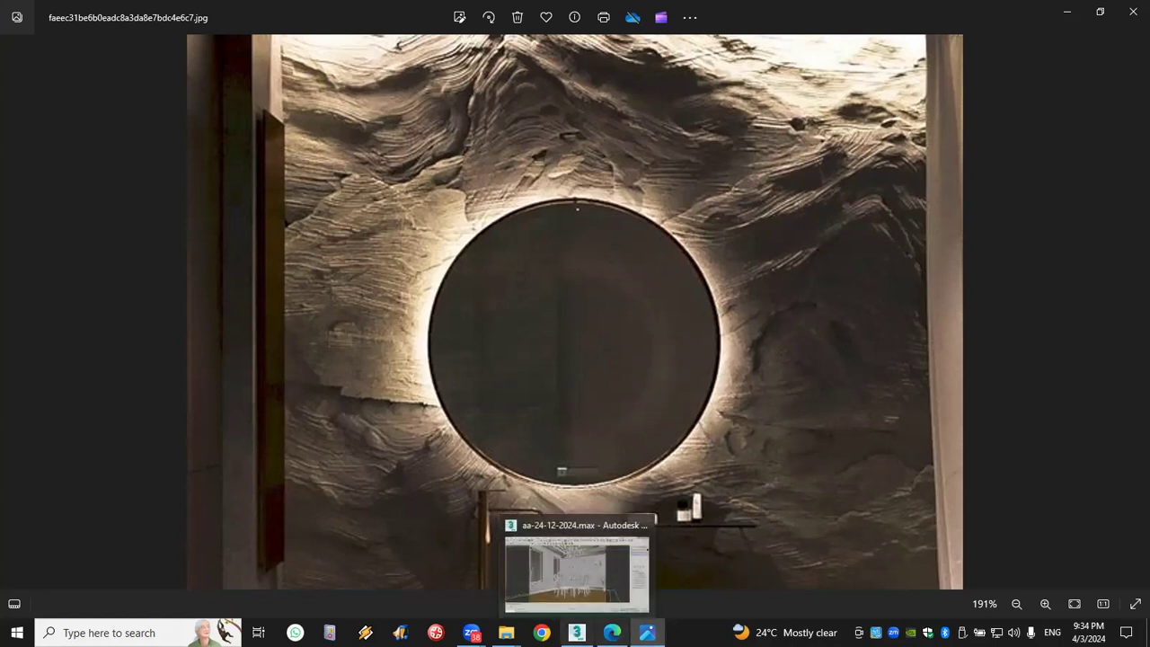
mouse_move(612, 633)
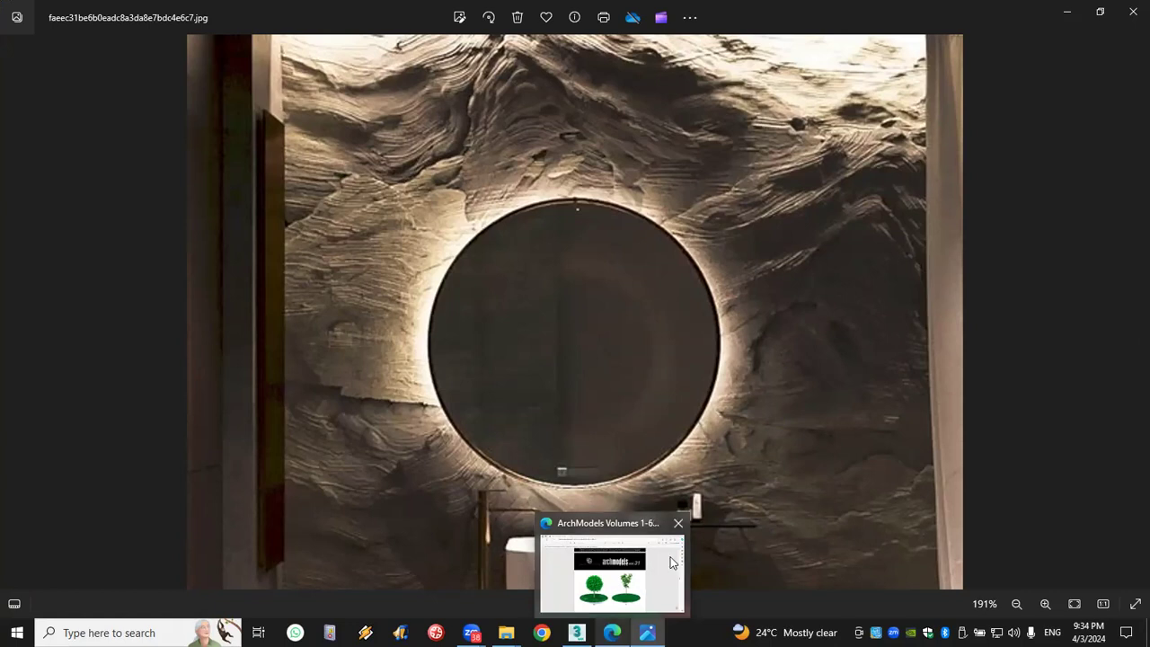
scroll(504, 131, "up", 1)
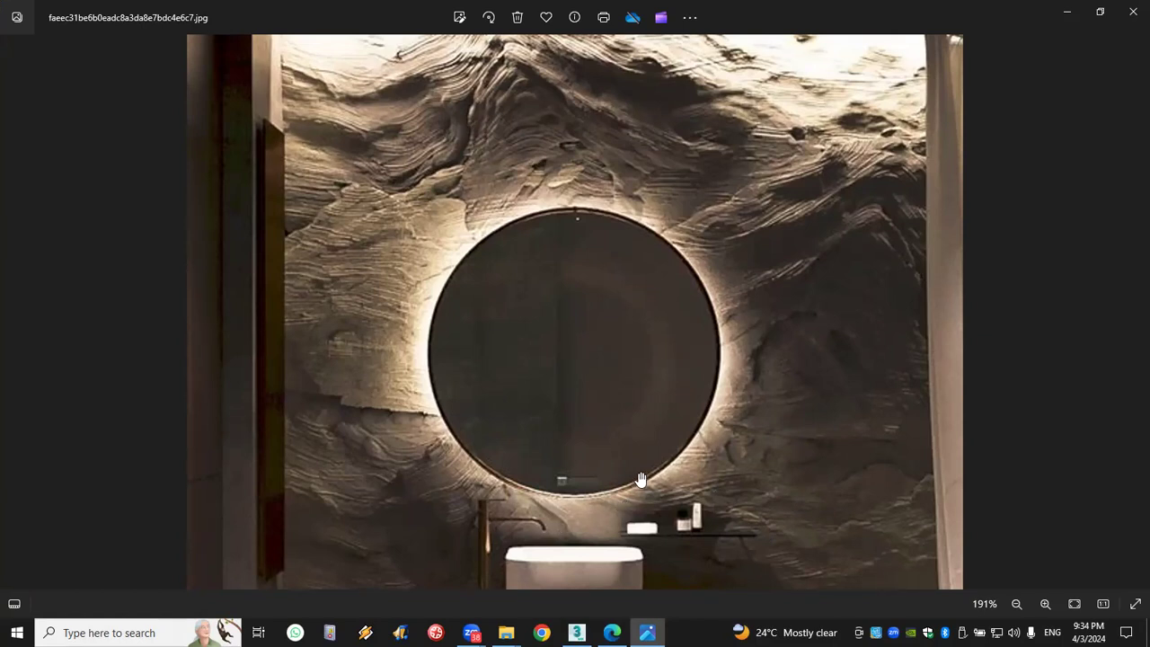
scroll(764, 414, "down", 1)
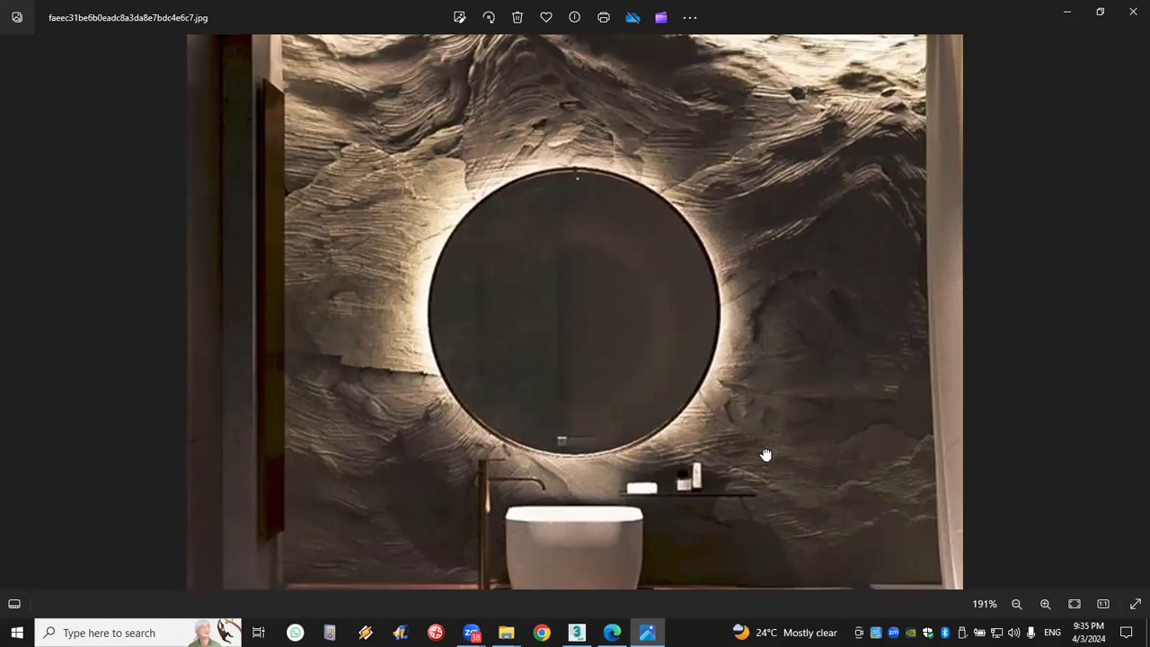
scroll(760, 486, "up", 1)
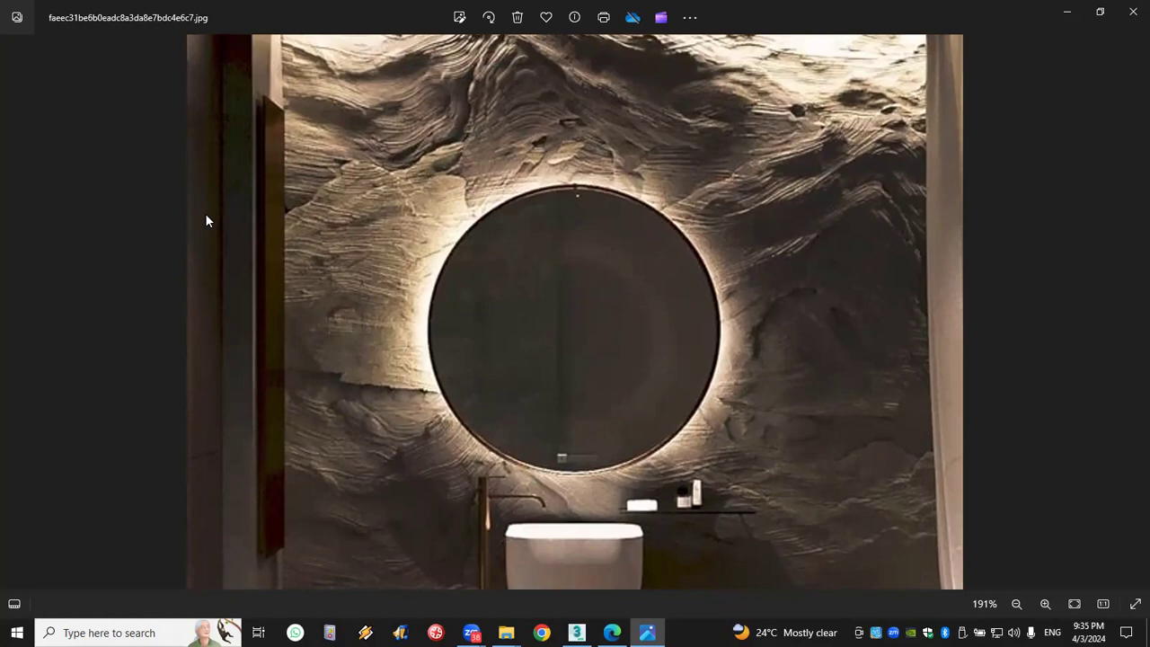
Switch to 3ds Max and move the AS2_wood_10_bump.jpg map from the material's Bump slot to its Displace slot as a copy
key("alt+Tab")
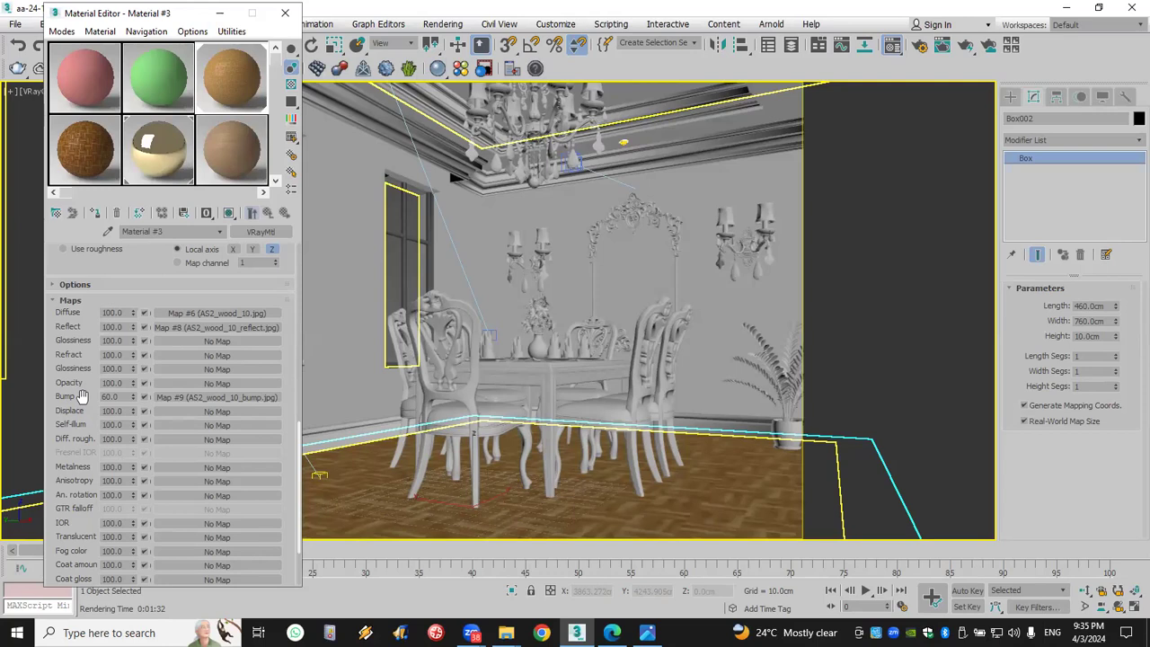
right_click(221, 398)
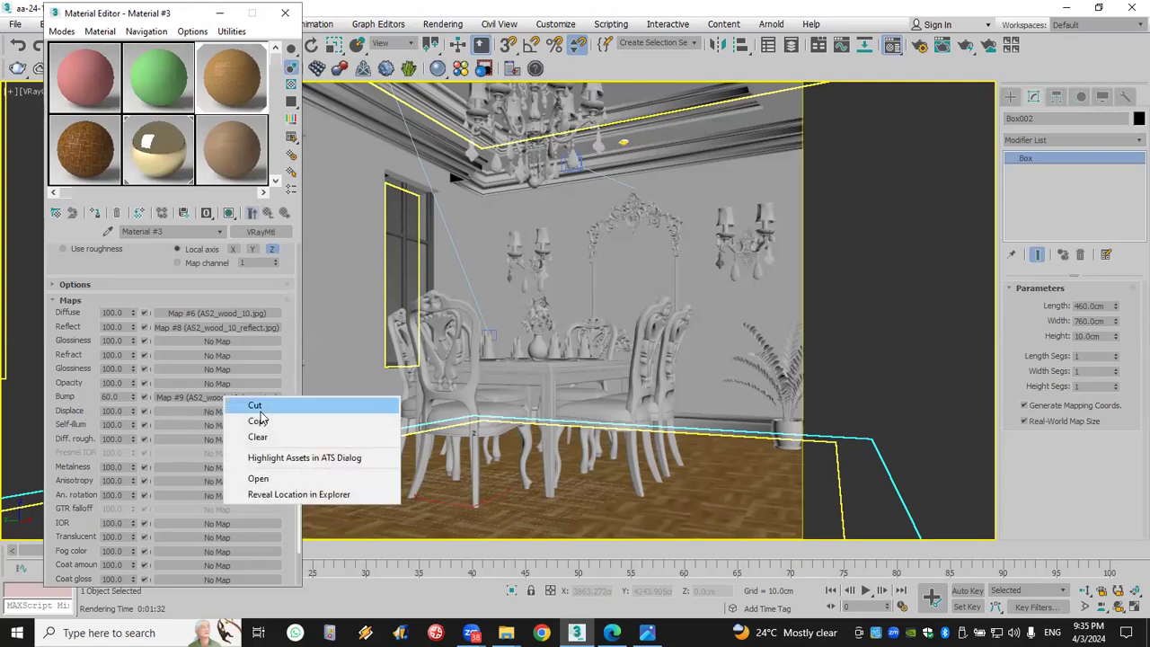
left_click(255, 405)
right_click(226, 414)
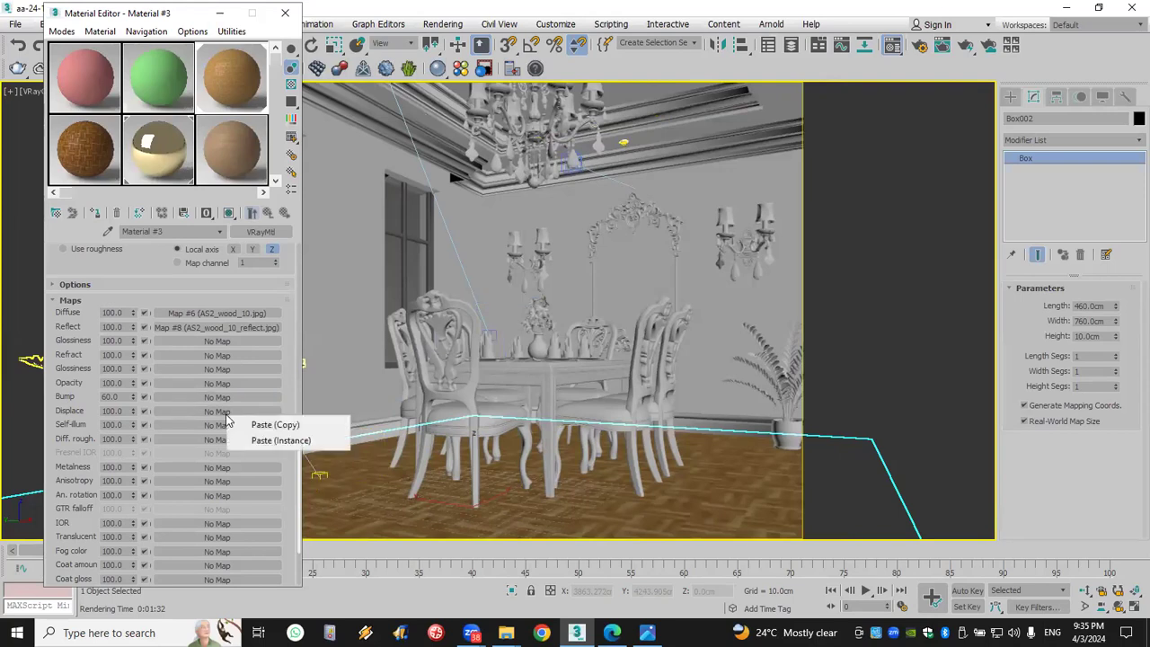
left_click(267, 425)
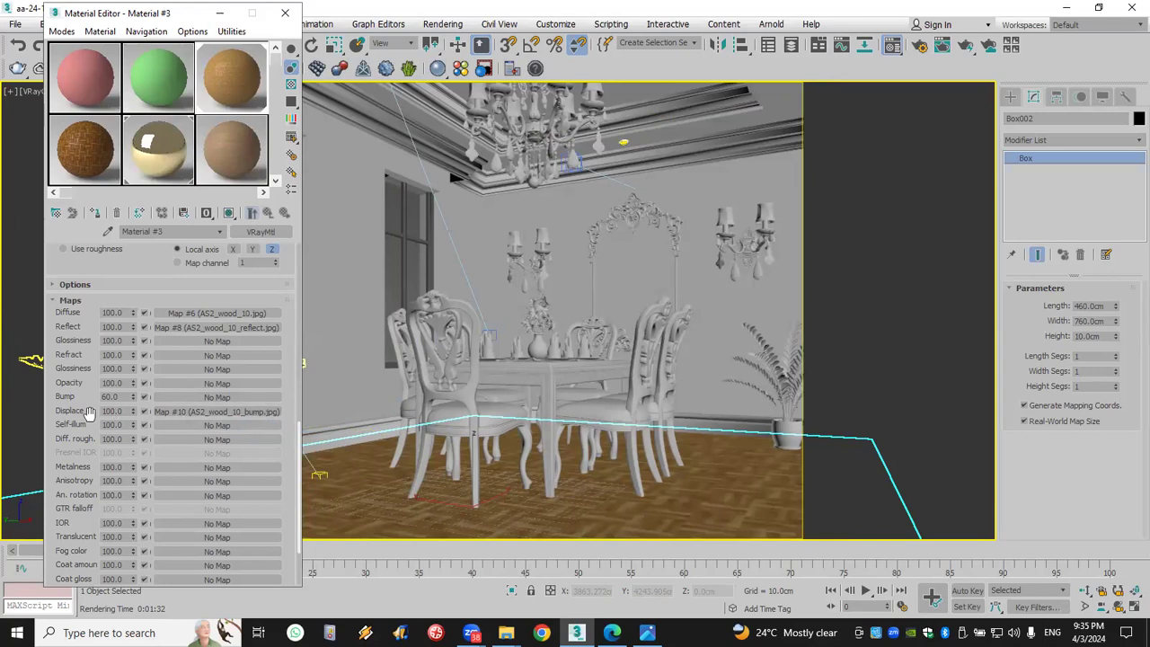
Start a render of the camera view and enable the Exposure correction layer with Exposure at about 1.697
left_click(965, 45)
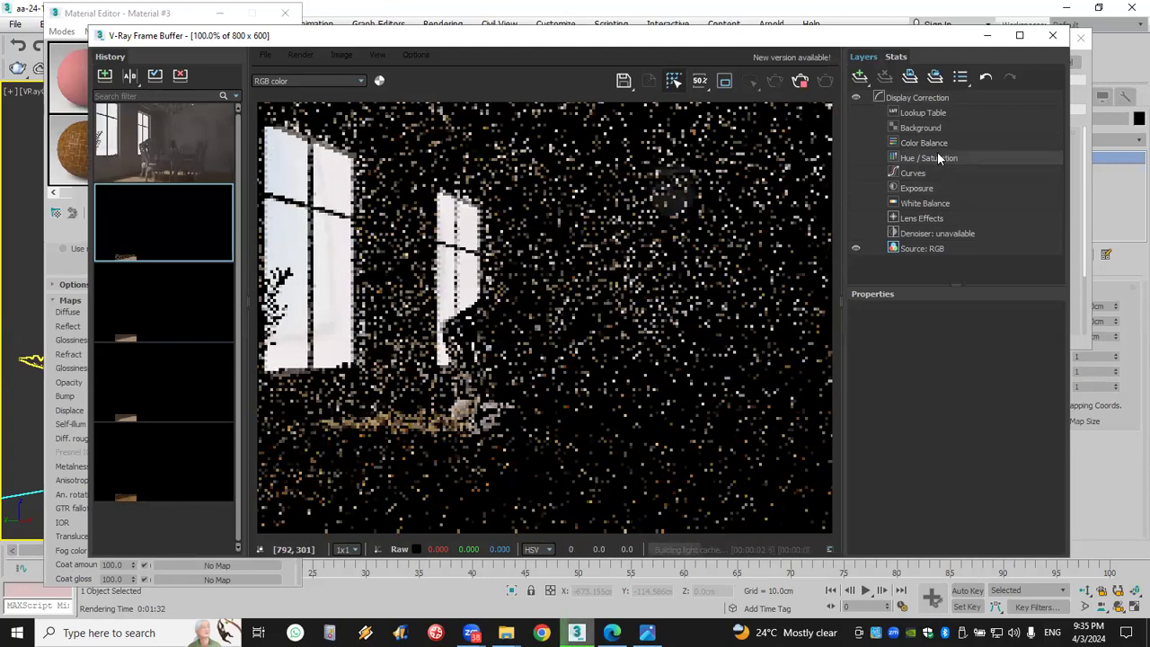
left_click(937, 188)
left_click(866, 191)
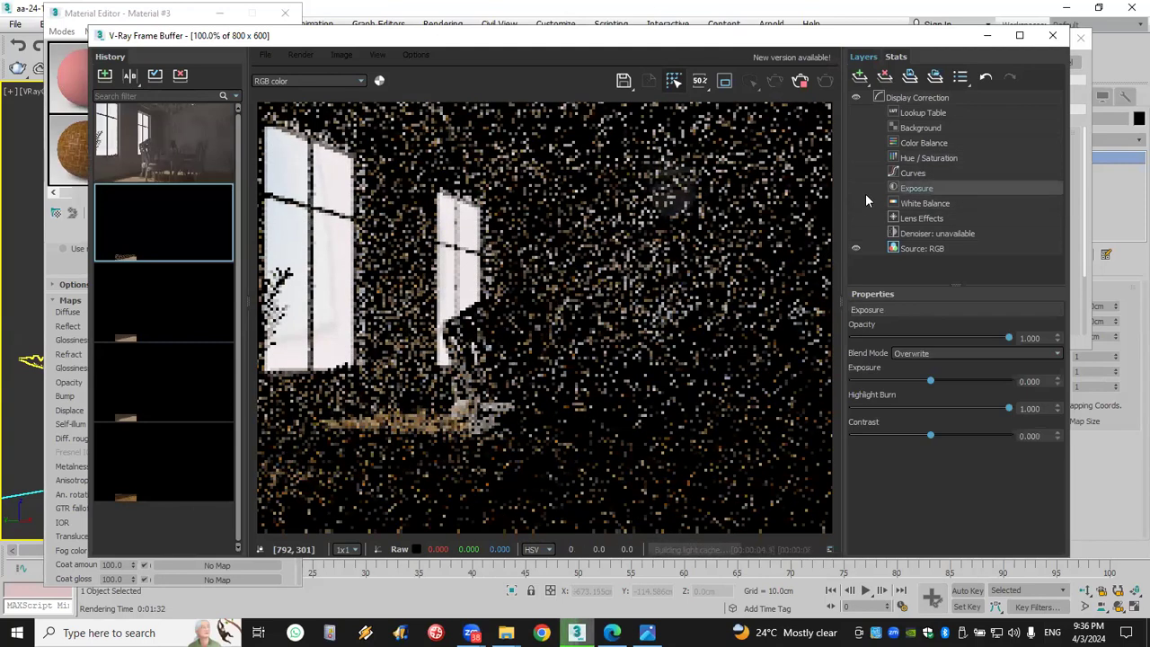
left_click_drag(931, 381, 958, 382)
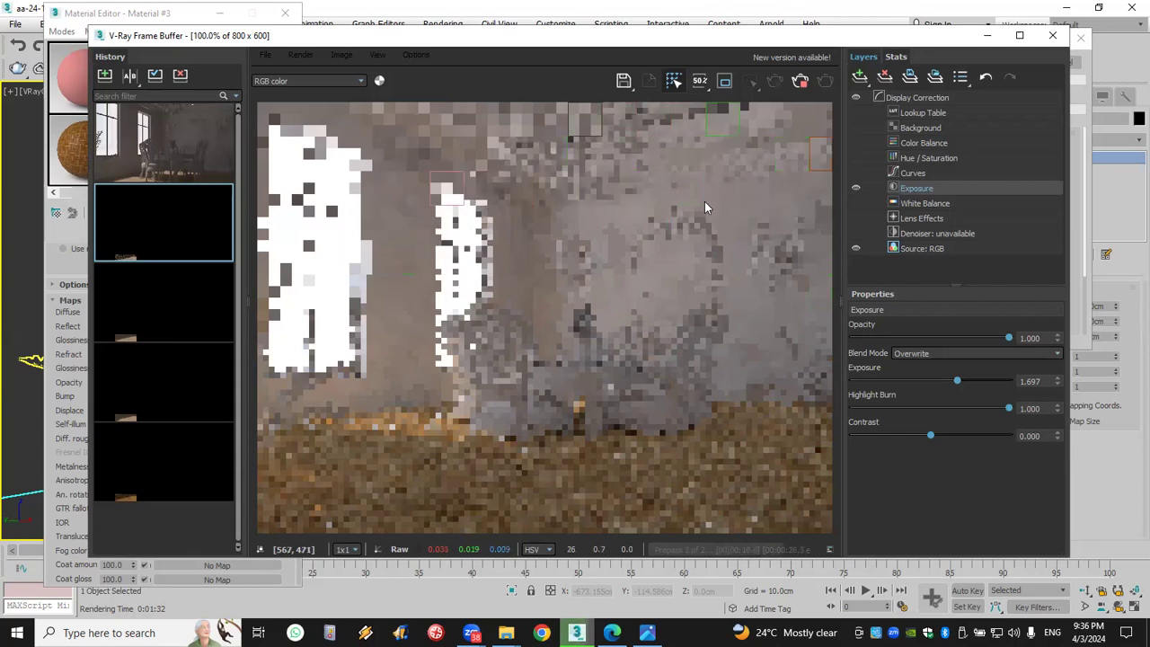
Restart the render limited to a region of about 236 by 205 pixels over the table legs and floor, inspect it, and close the frame buffer
left_click(725, 81)
left_click_drag(541, 386, 711, 533)
left_click(801, 81)
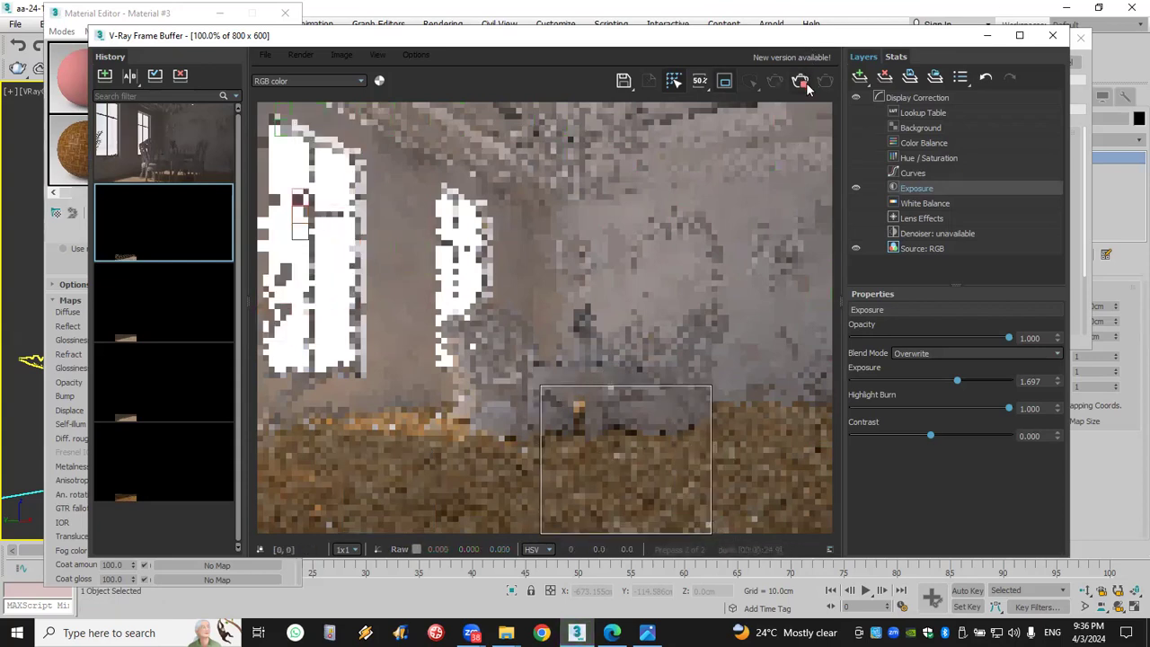
left_click(825, 82)
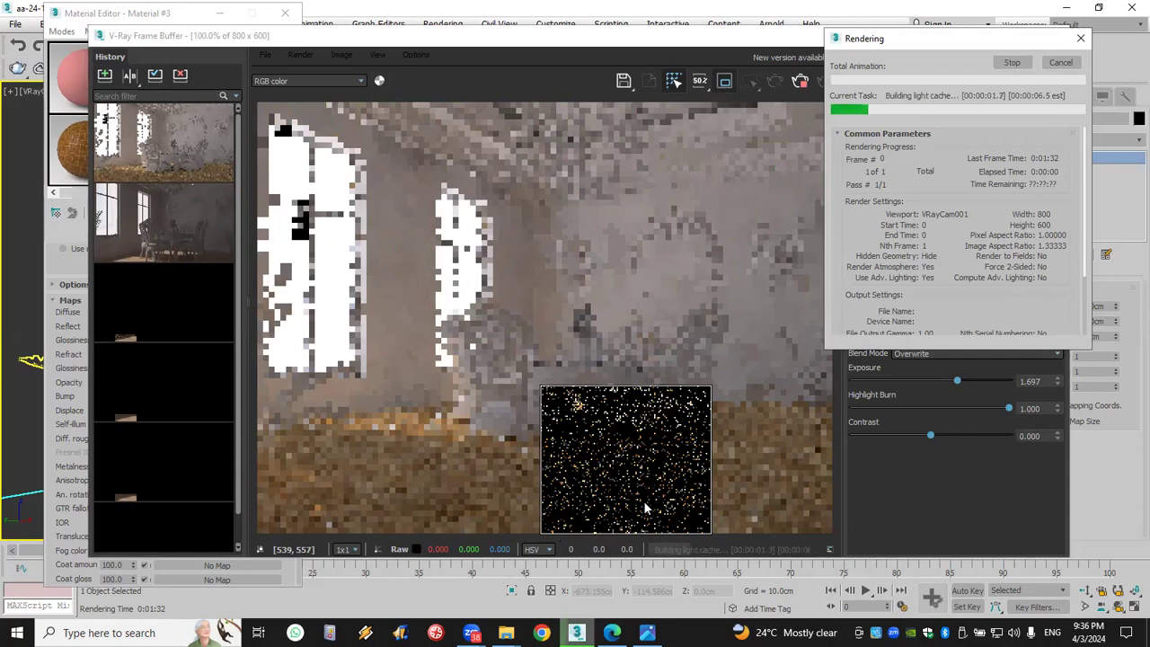
scroll(643, 501, "up", 1)
scroll(643, 501, "down", 1)
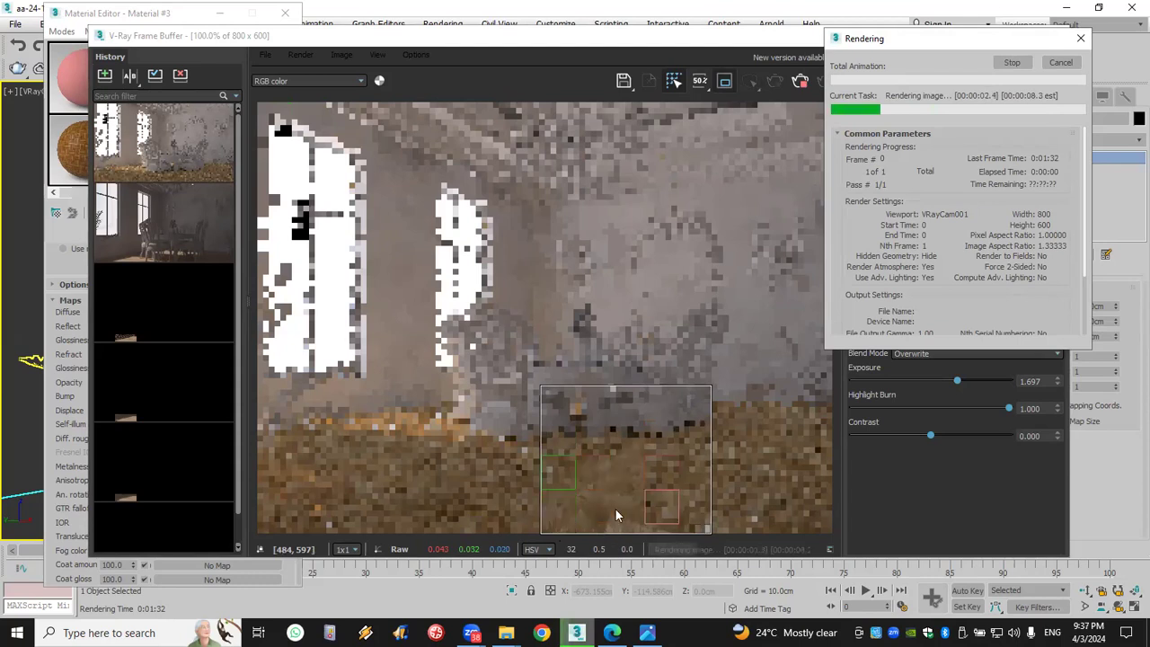
scroll(623, 486, "up", 2)
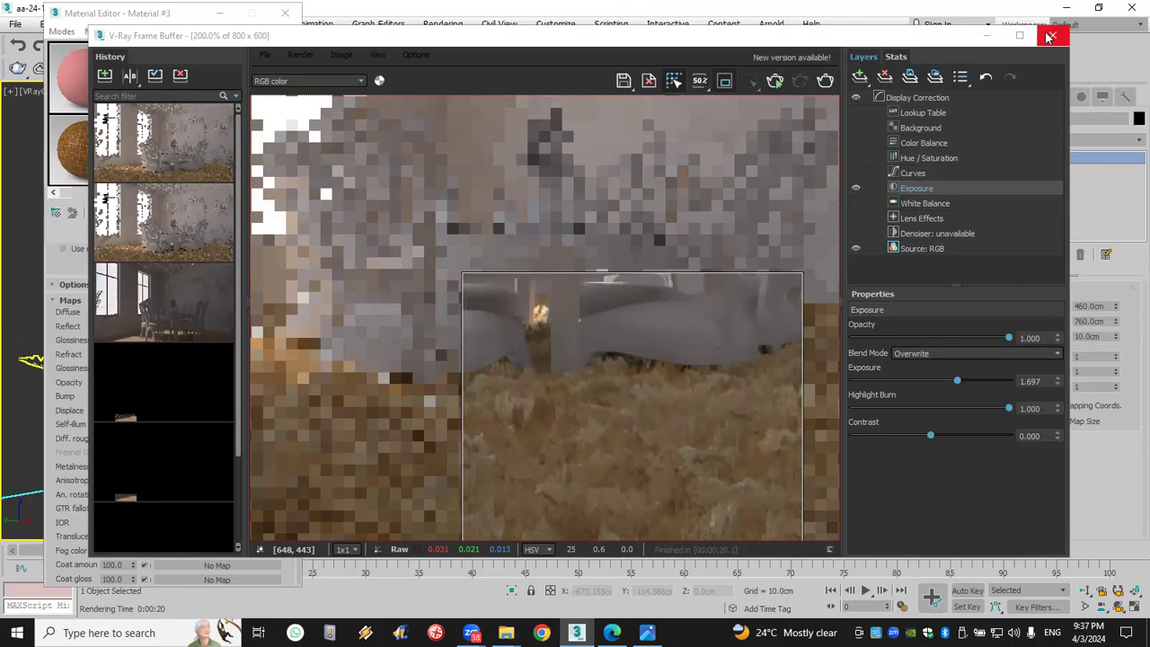
left_click(1051, 36)
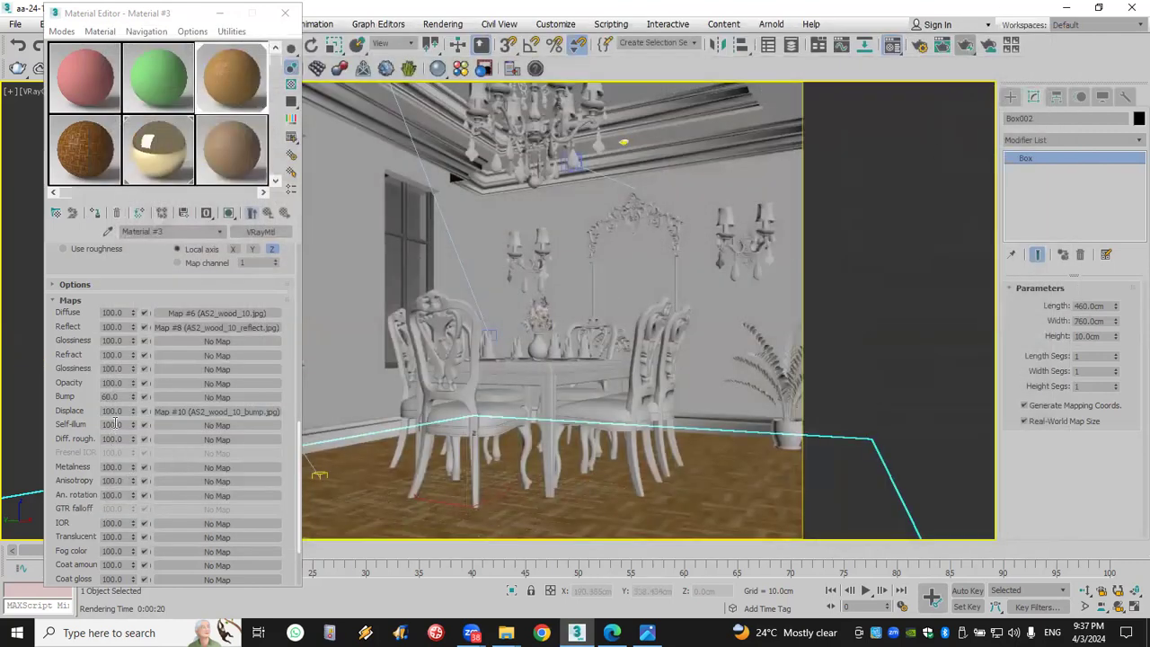
Set the material's Displace map amount to 20 and render the floor region again
left_click(115, 411)
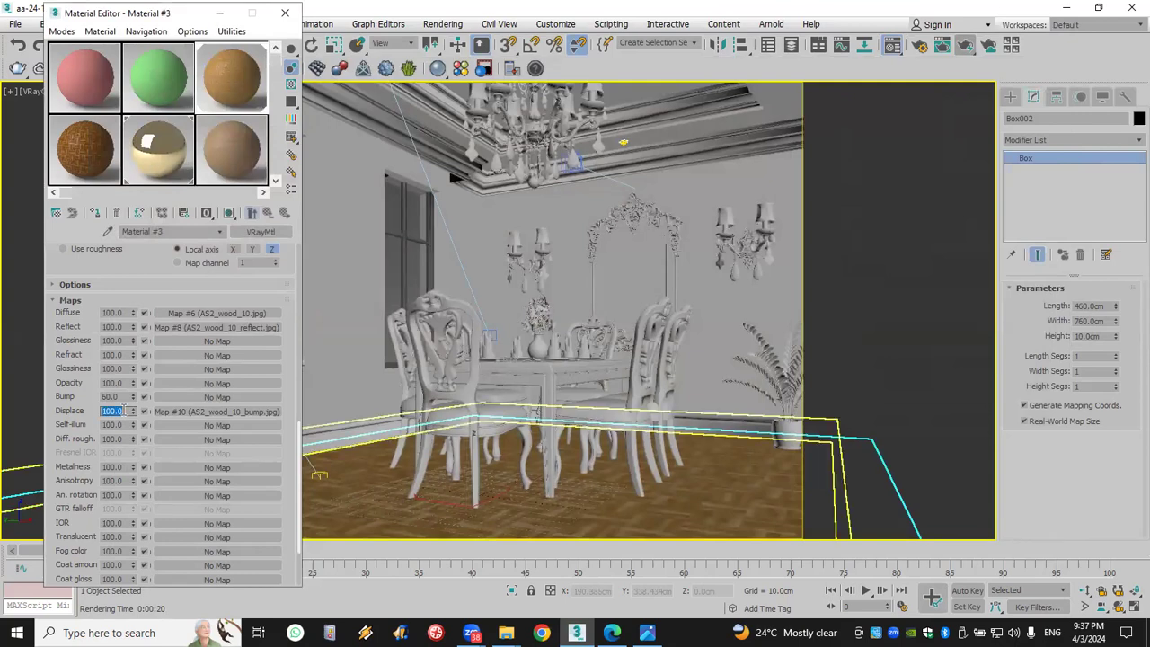
type("20")
key("Return")
left_click(968, 48)
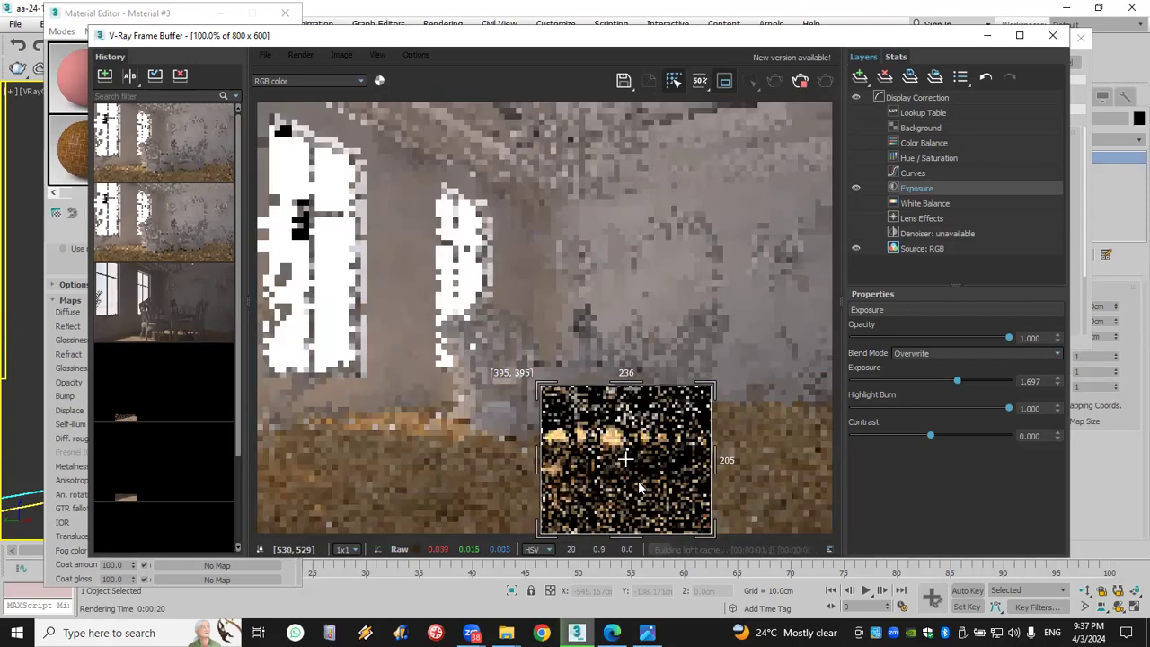
Examine the displaced parquet floor around the chair and table legs up close in the rendered region
scroll(638, 481, "down", 2)
scroll(595, 503, "up", 2)
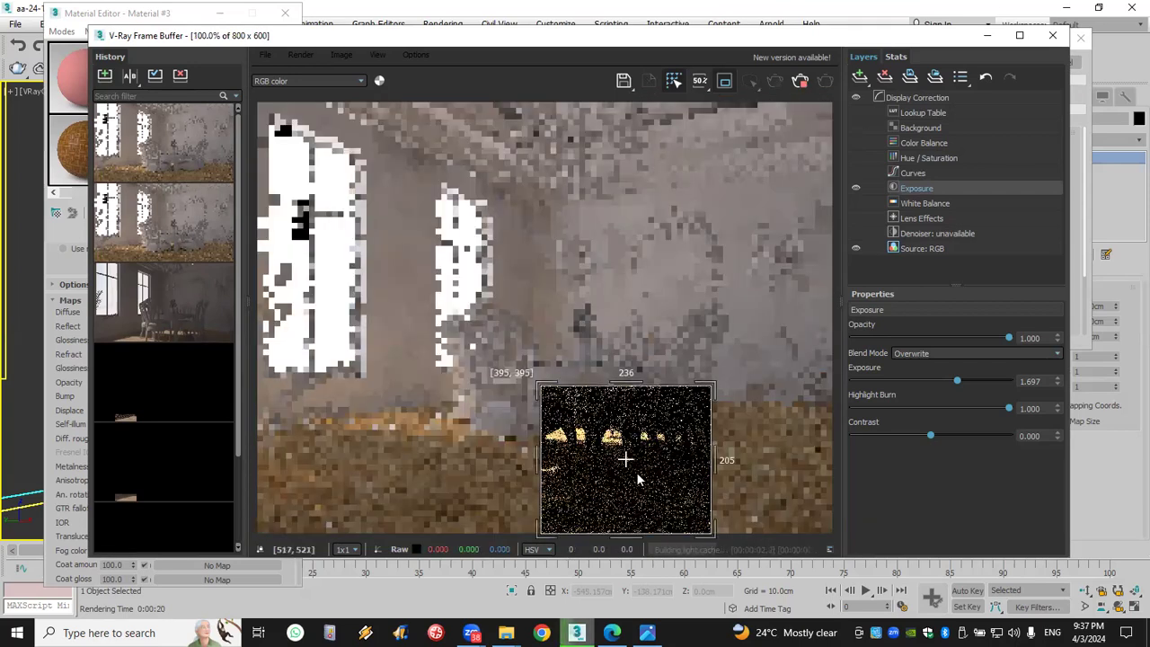
scroll(579, 483, "up", 1)
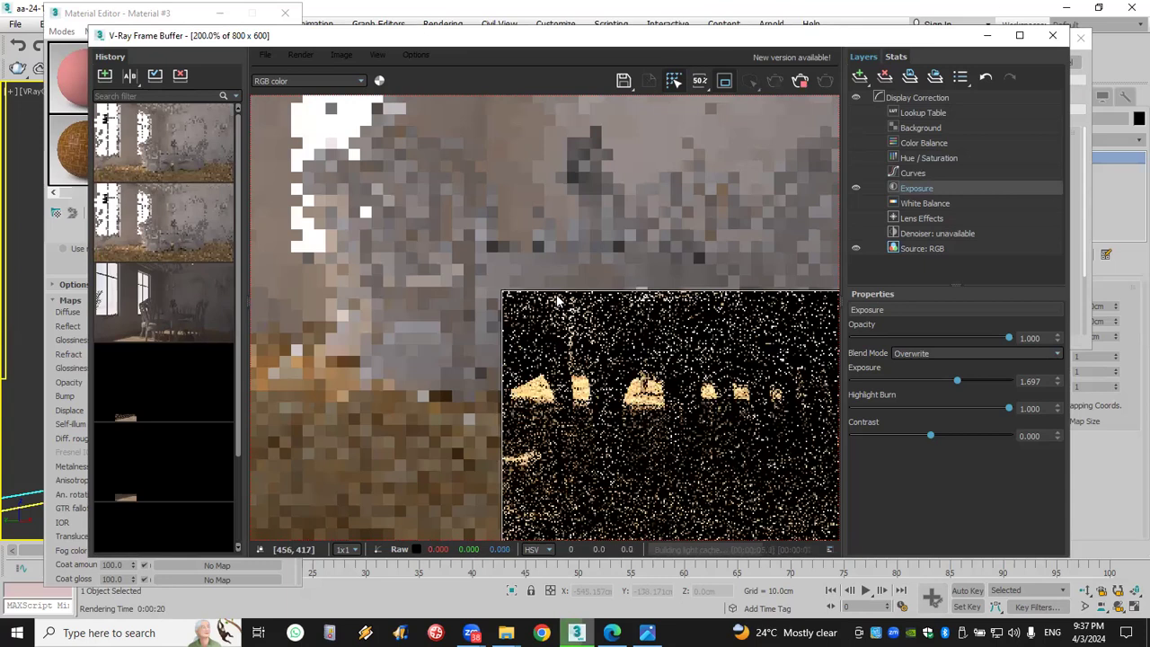
scroll(746, 486, "down", 1)
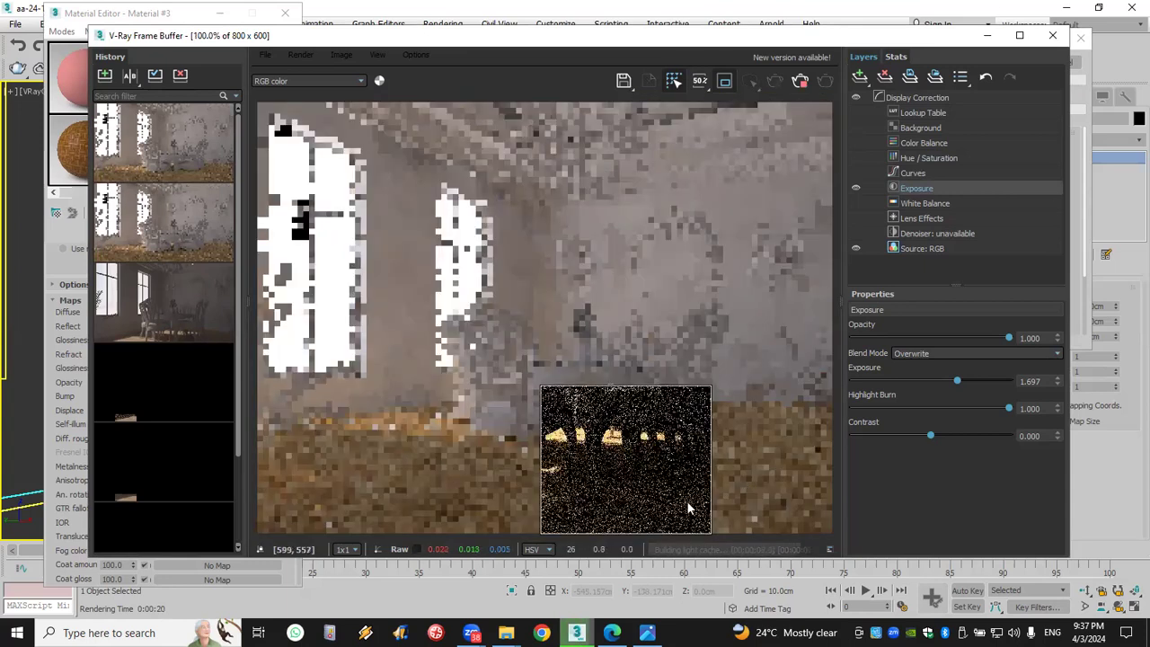
scroll(688, 501, "up", 1)
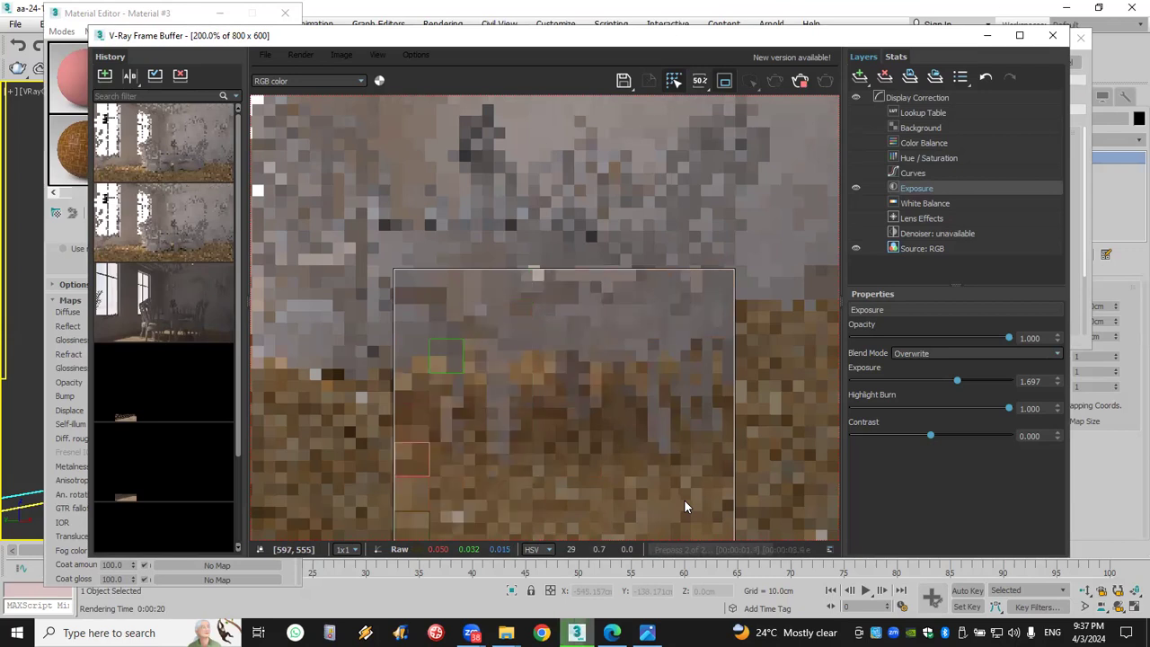
scroll(680, 500, "down", 1)
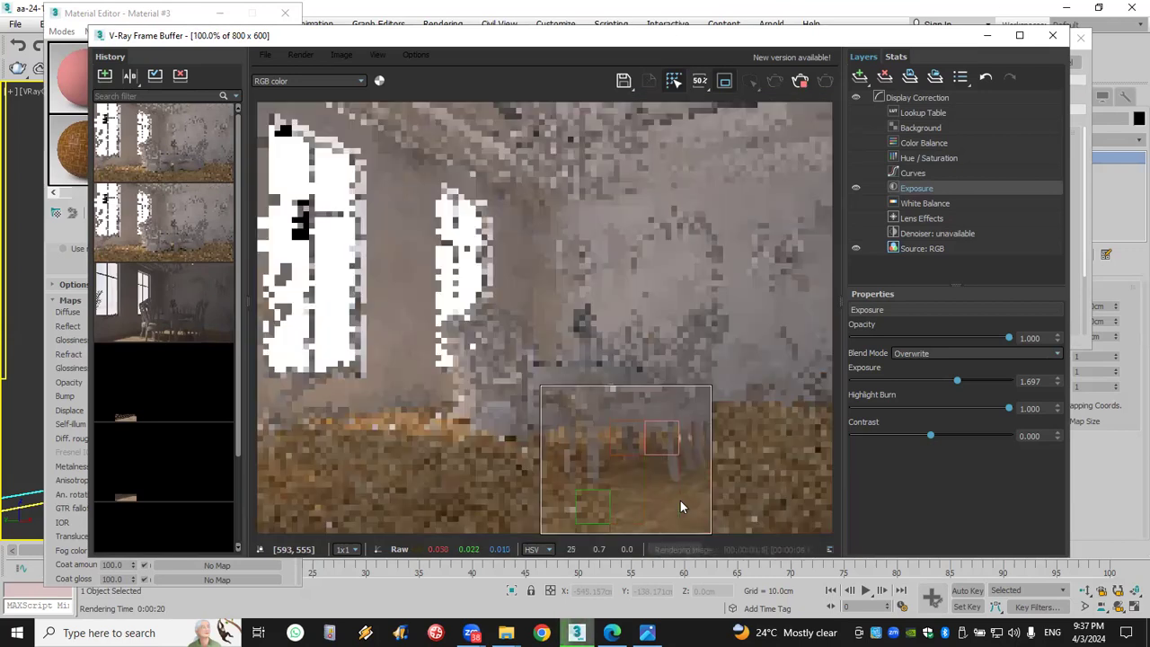
scroll(664, 504, "up", 1)
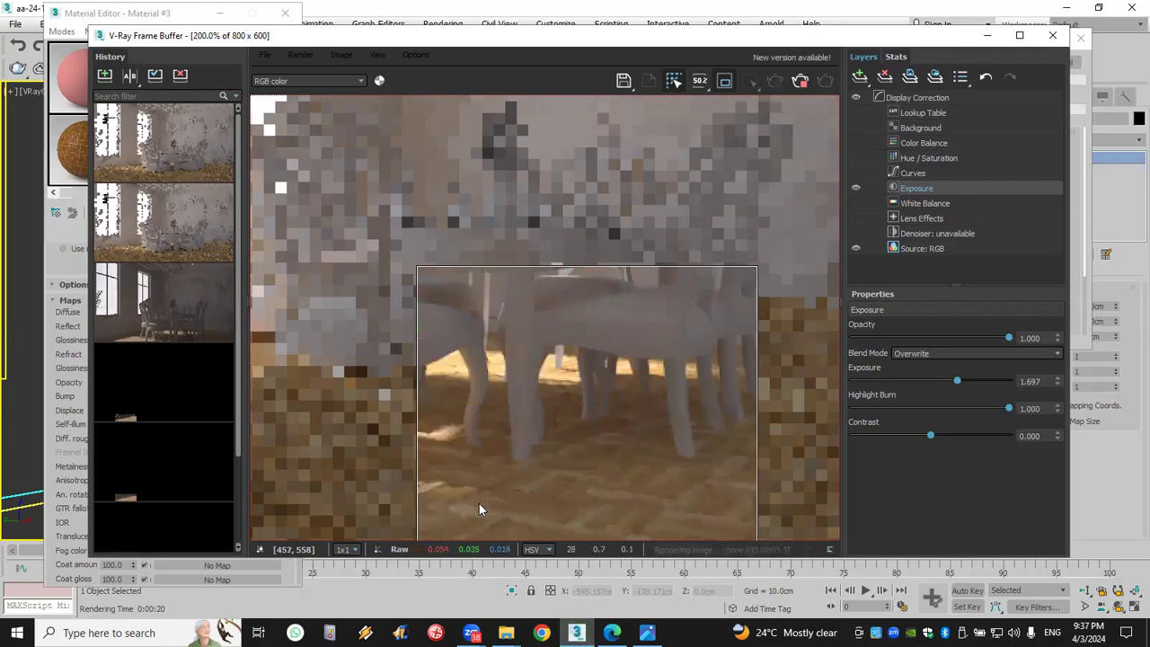
scroll(459, 513, "up", 3)
scroll(458, 516, "down", 2)
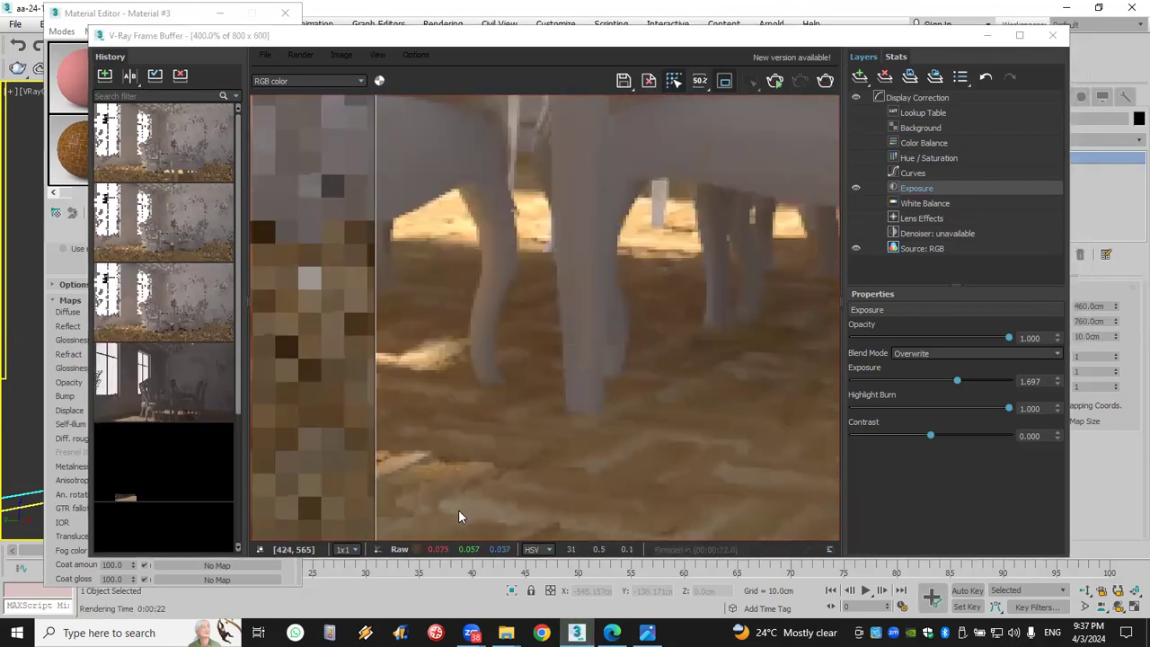
scroll(458, 517, "down", 1)
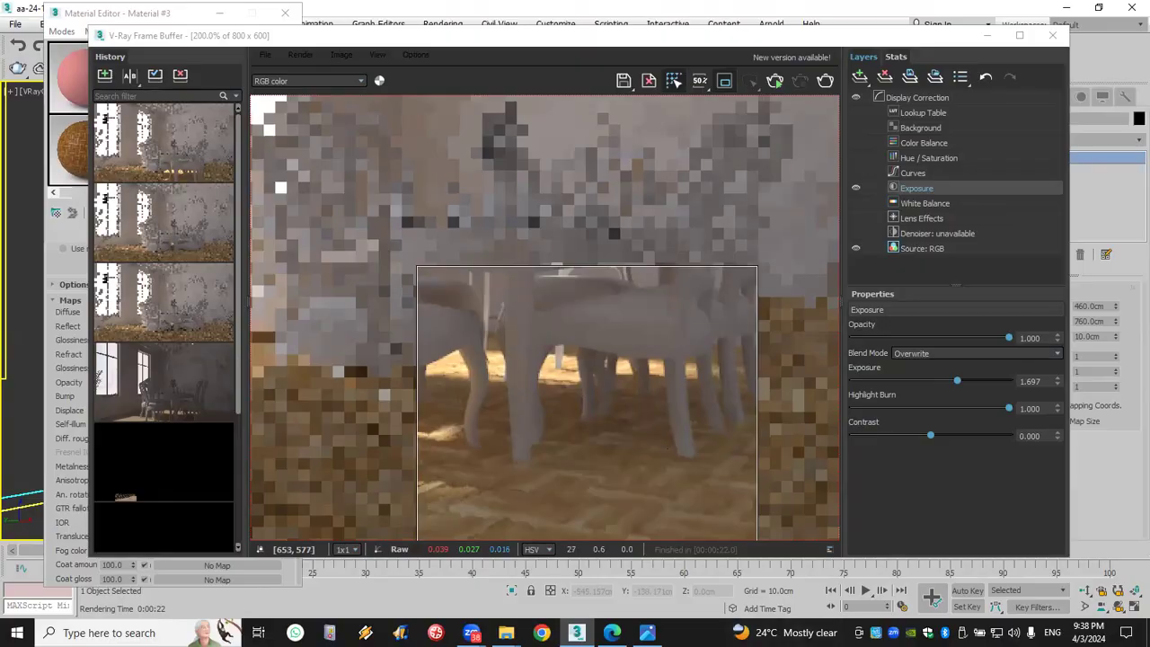
Return to the bathroom picture in Photos and view the whole rough stone wall behind the round mirror
left_click(647, 633)
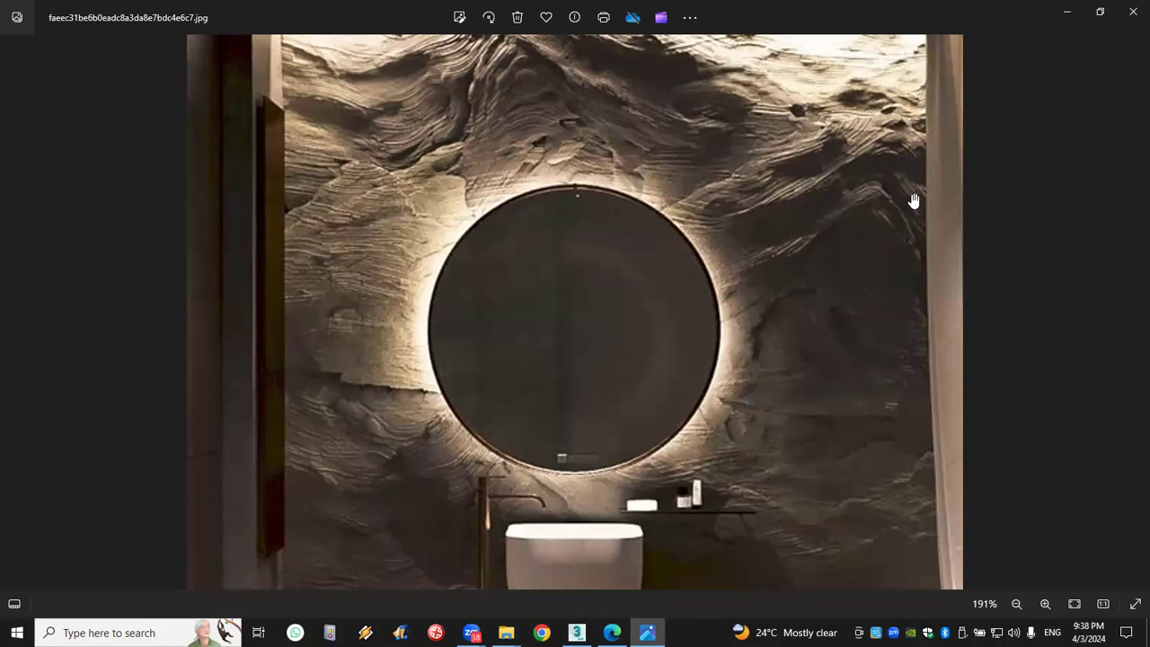
scroll(668, 367, "down", 3)
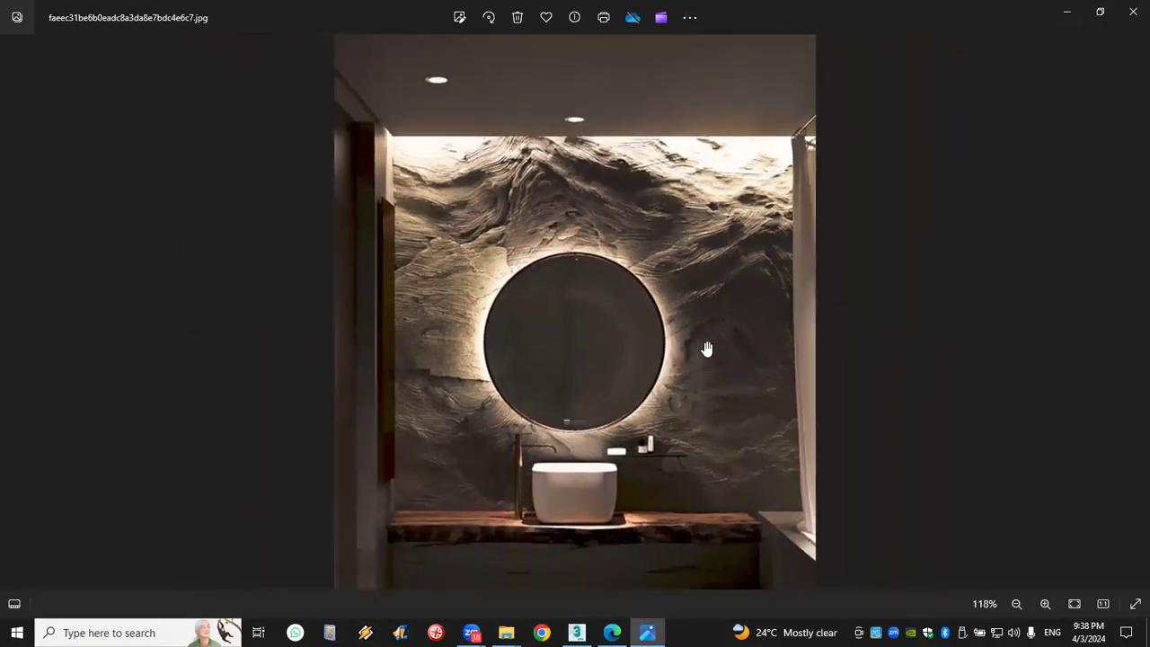
scroll(670, 456, "down", 1)
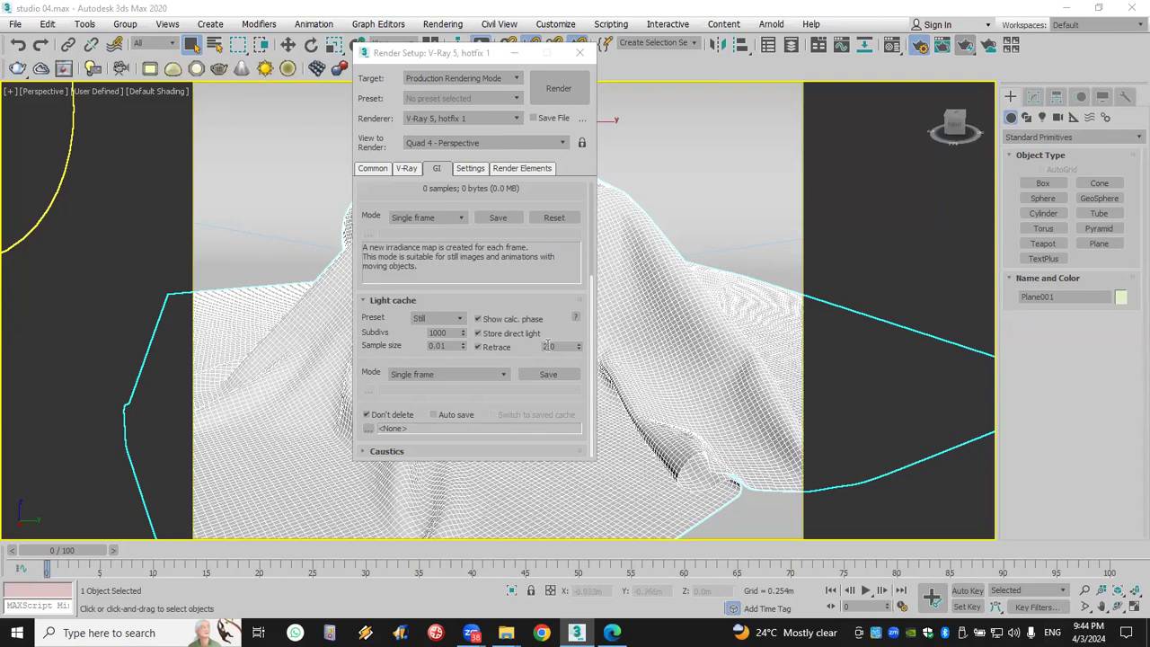
Set the Light cache Subdivs to 200 for the studio 04.max scene and close Render Setup
left_click(447, 337)
double_click(447, 333)
type("200")
key("Return")
left_click(579, 52)
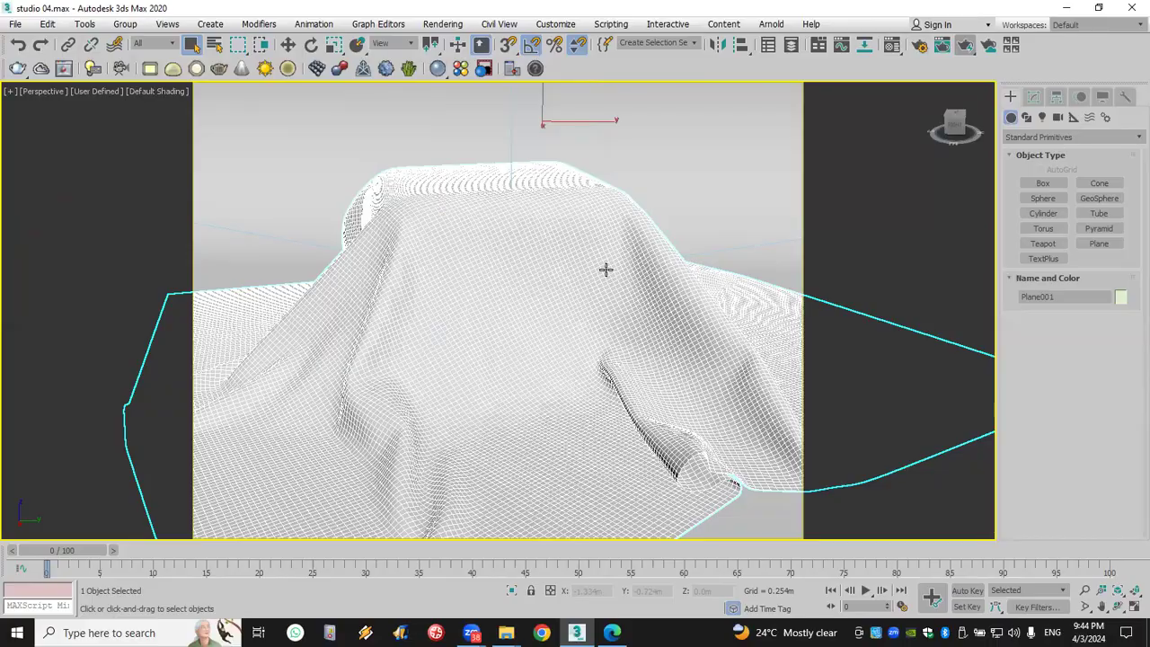
From the desktop, look into the lecture 04 studio folder and the Maps folder of Archmodels vol.031, closing the folder windows
key("super+d")
double_click(628, 175)
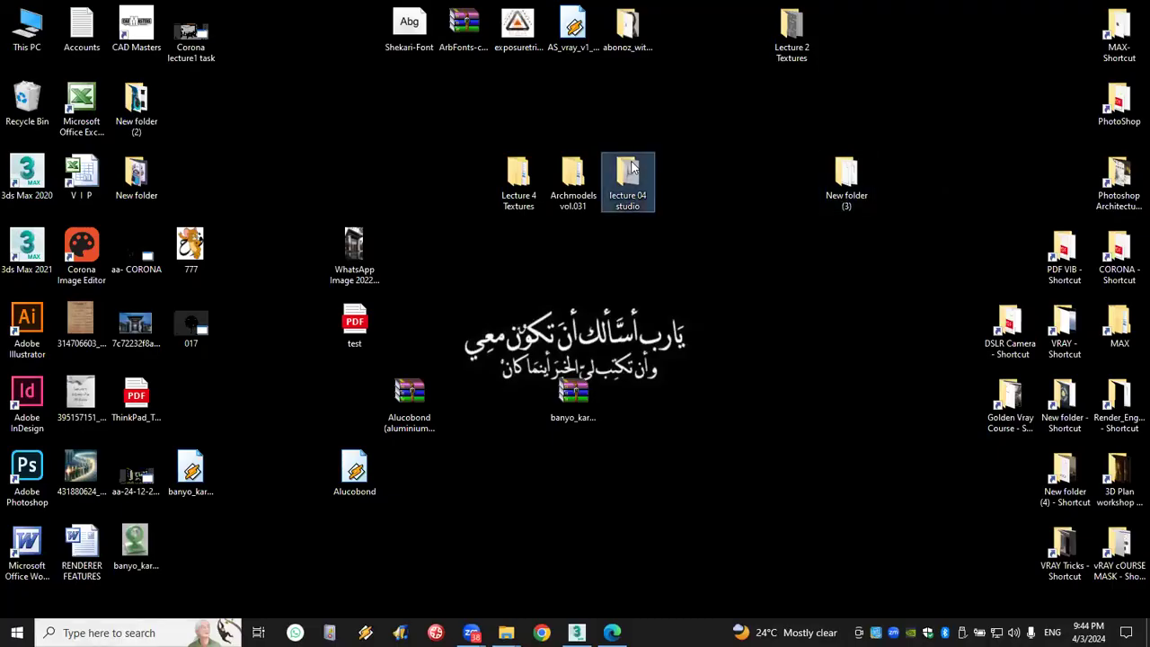
left_click(443, 10)
double_click(573, 169)
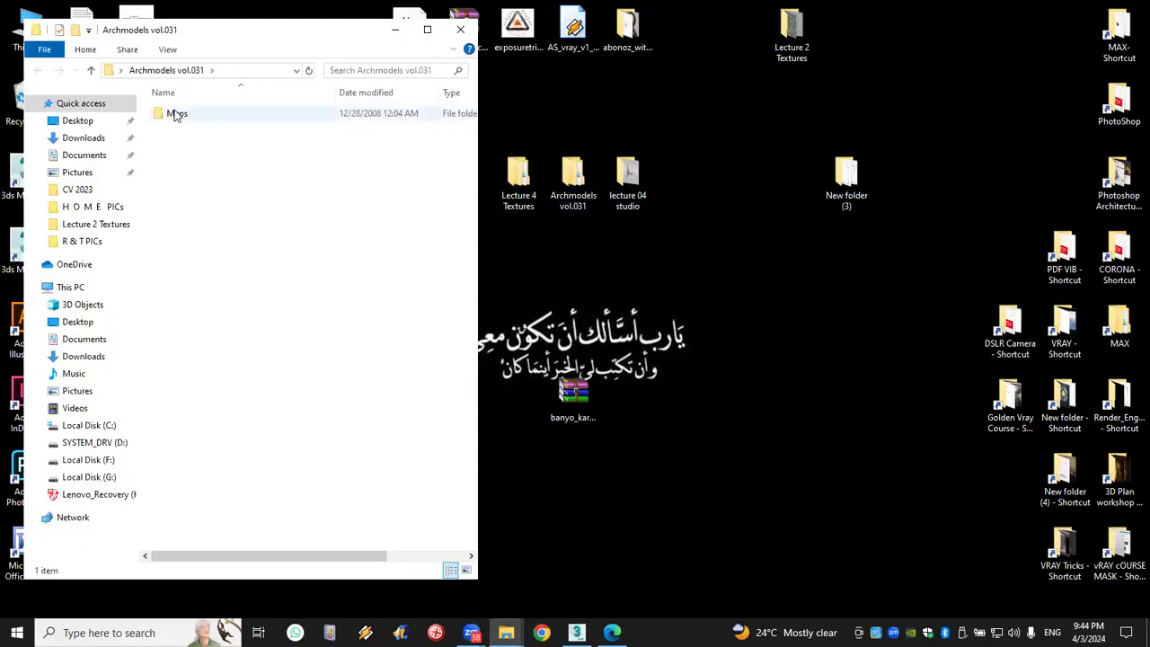
double_click(177, 114)
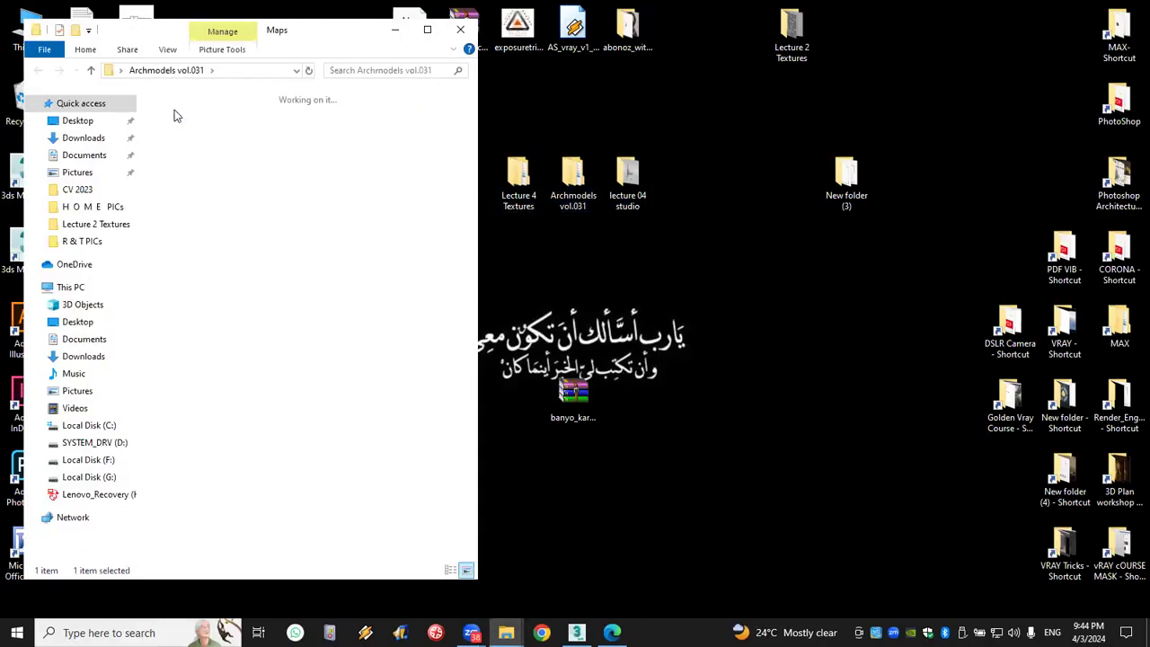
left_click(467, 36)
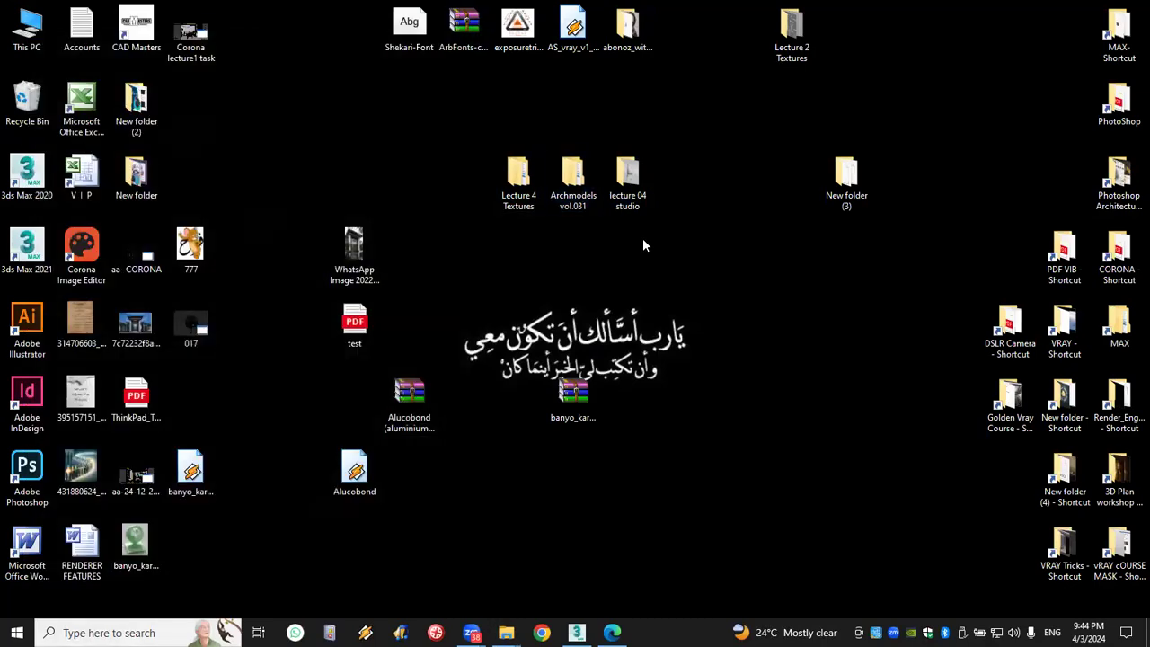
Open the Fabric textures folder inside Lecture 4 Textures on the desktop and view the seamless black floral pattern with butterflies image
double_click(519, 180)
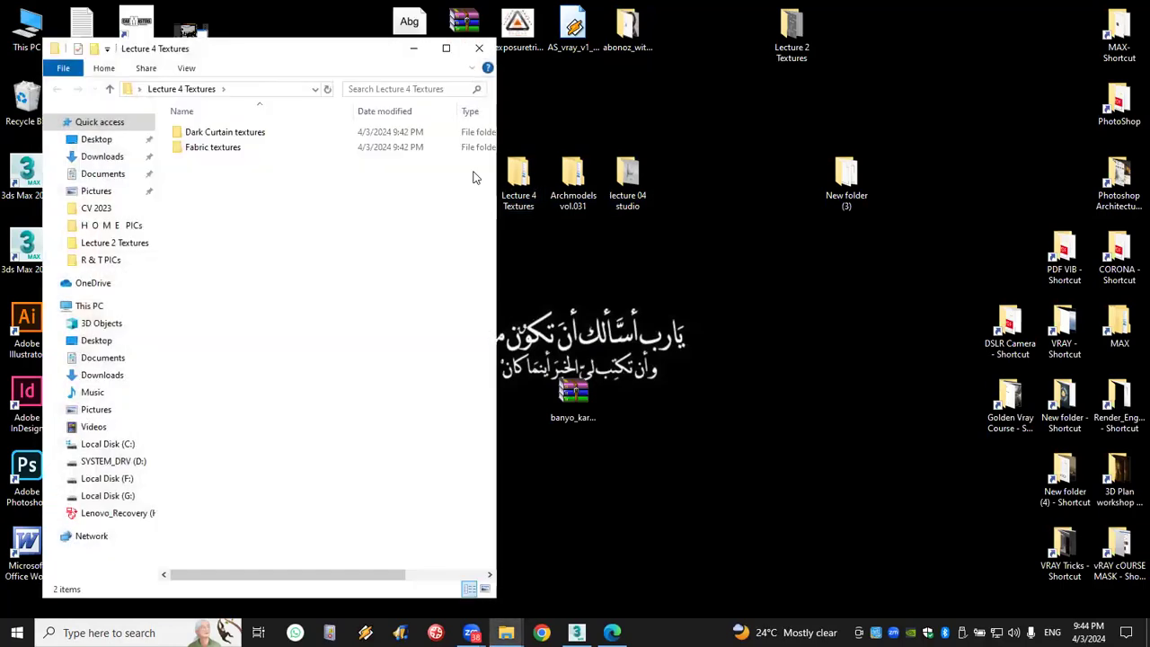
double_click(213, 149)
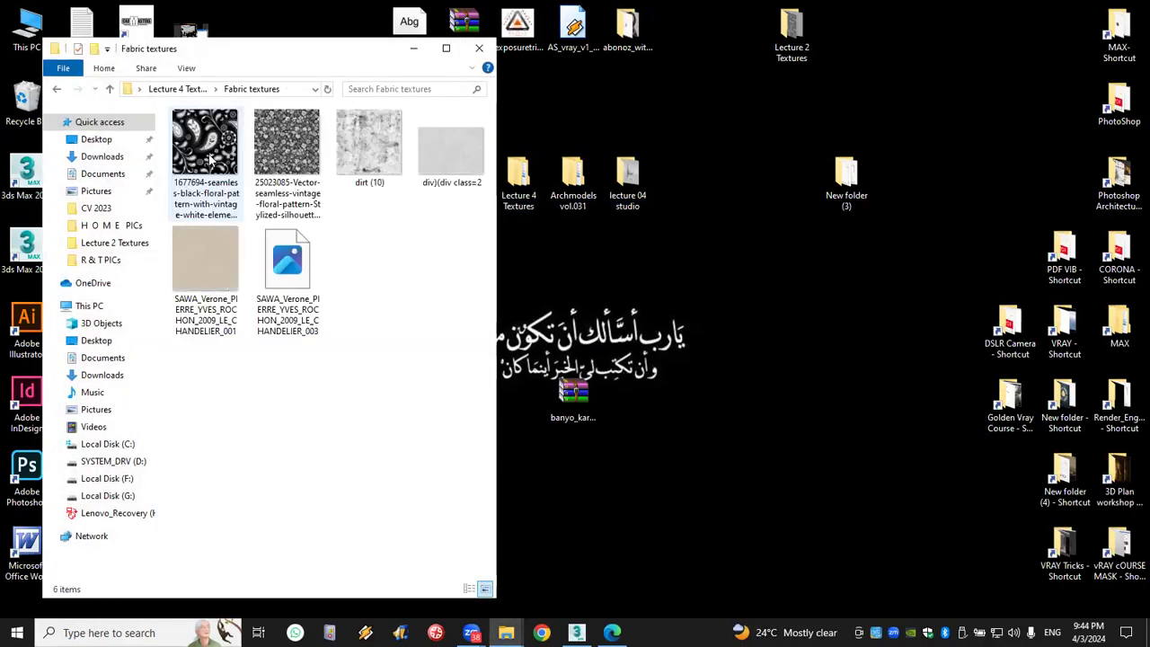
double_click(286, 239)
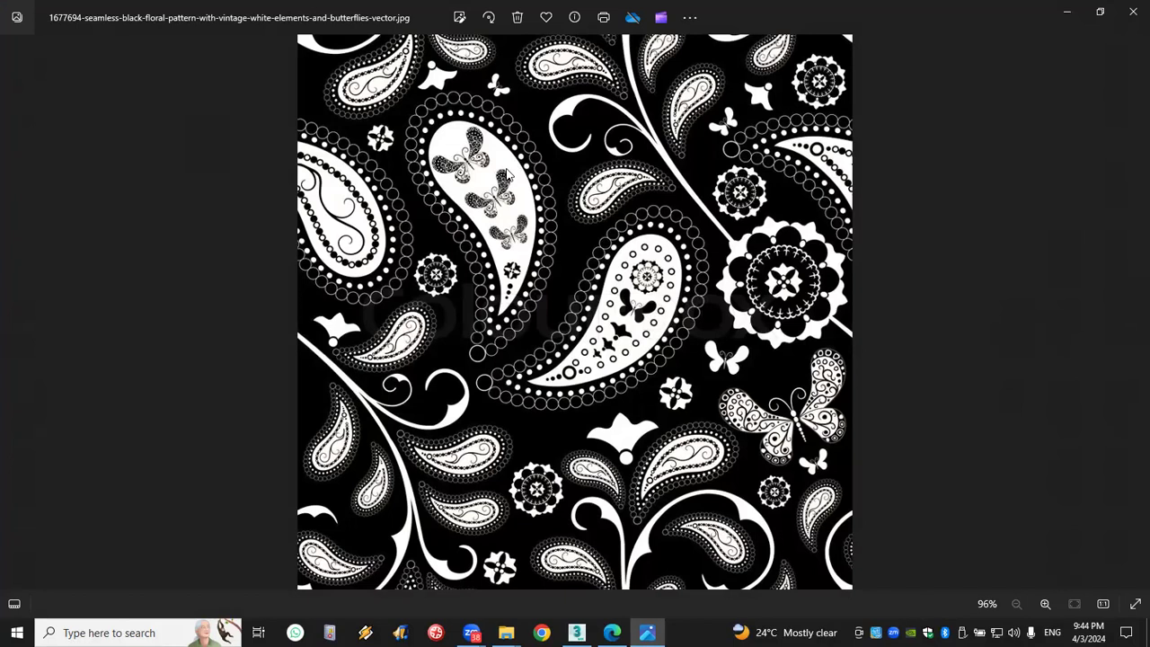
Switch to 3ds Max, assign the magenta VRayMtl to the draped cloth plane and show it in the viewport
left_click(576, 632)
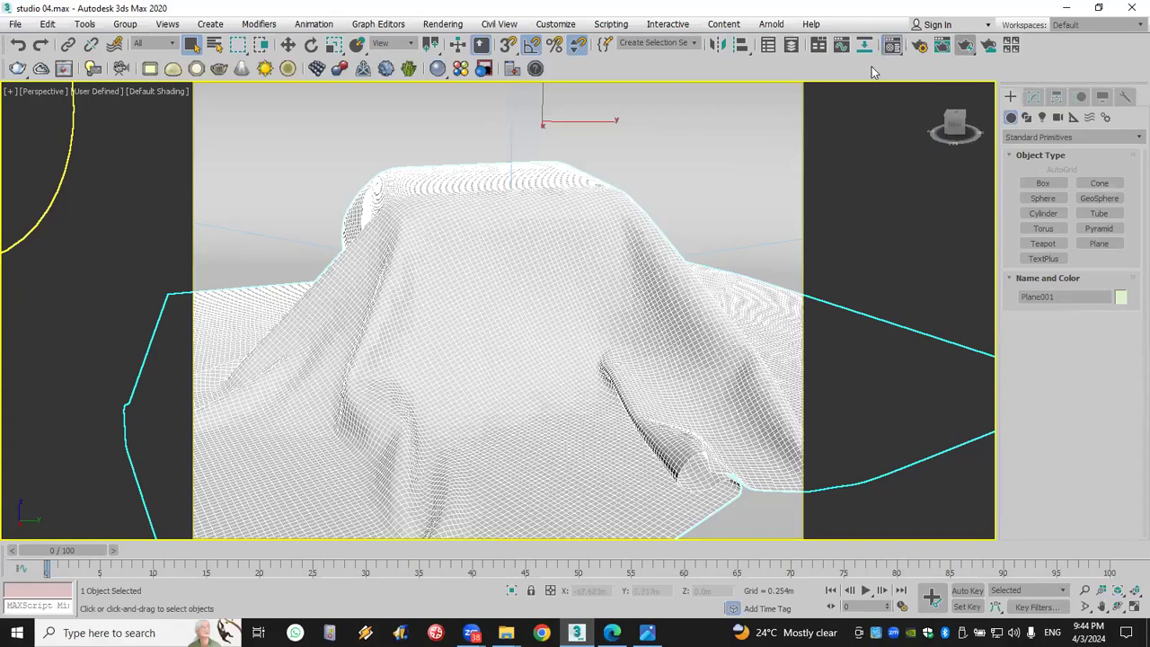
key("m")
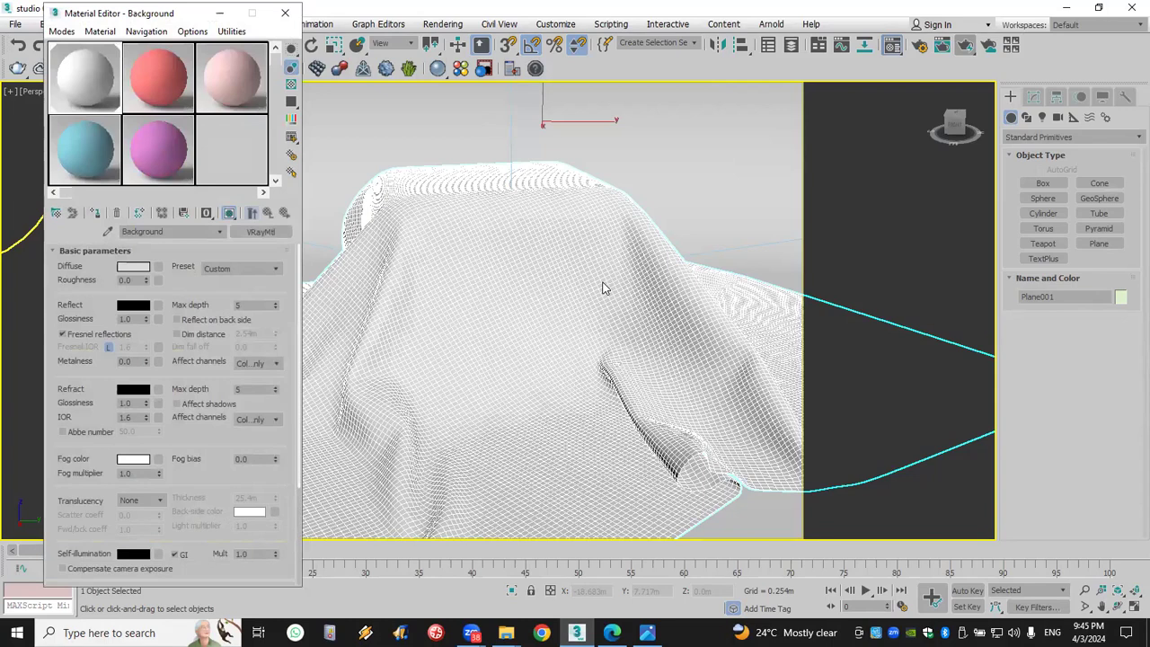
left_click(176, 166)
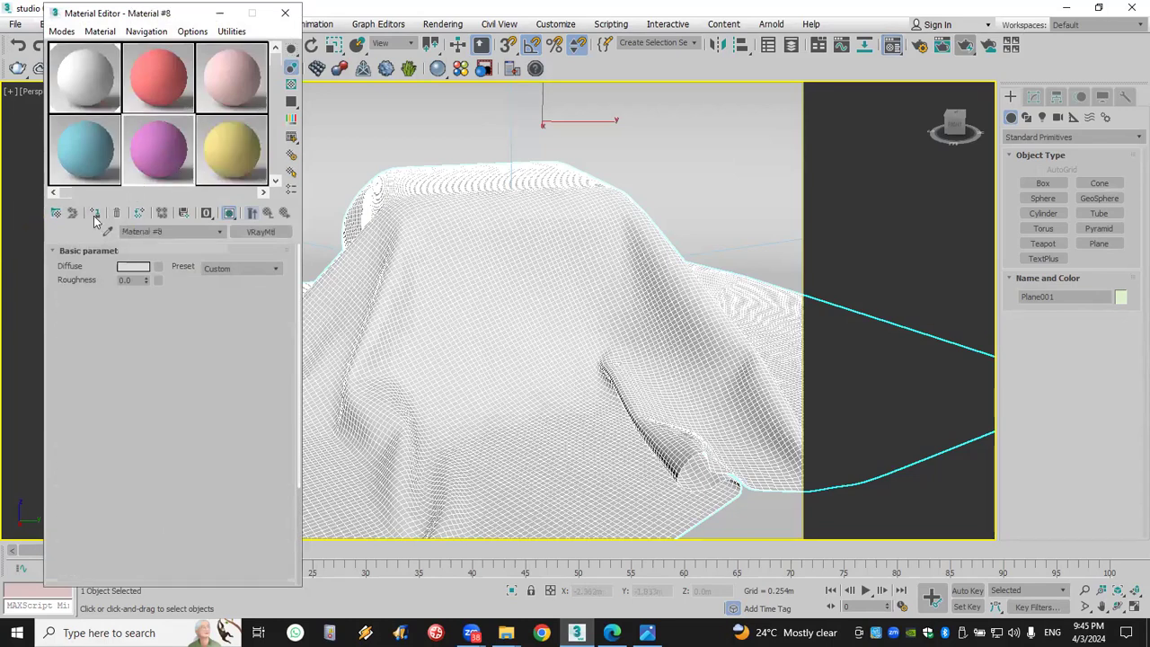
left_click(95, 214)
left_click(229, 214)
Change the cloth material's diffuse color to a dark brown with Red 20, Green 9 and Blue 0
left_click(134, 267)
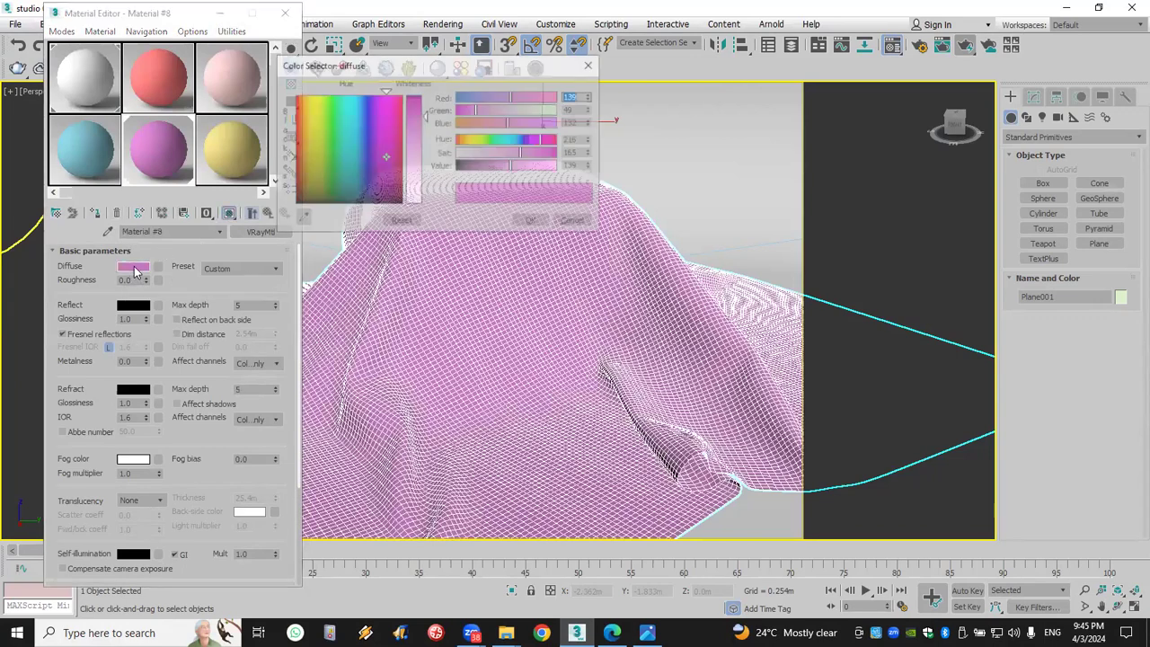
left_click_drag(421, 125, 423, 204)
left_click_drag(345, 170, 302, 196)
left_click(412, 141)
left_click(417, 120)
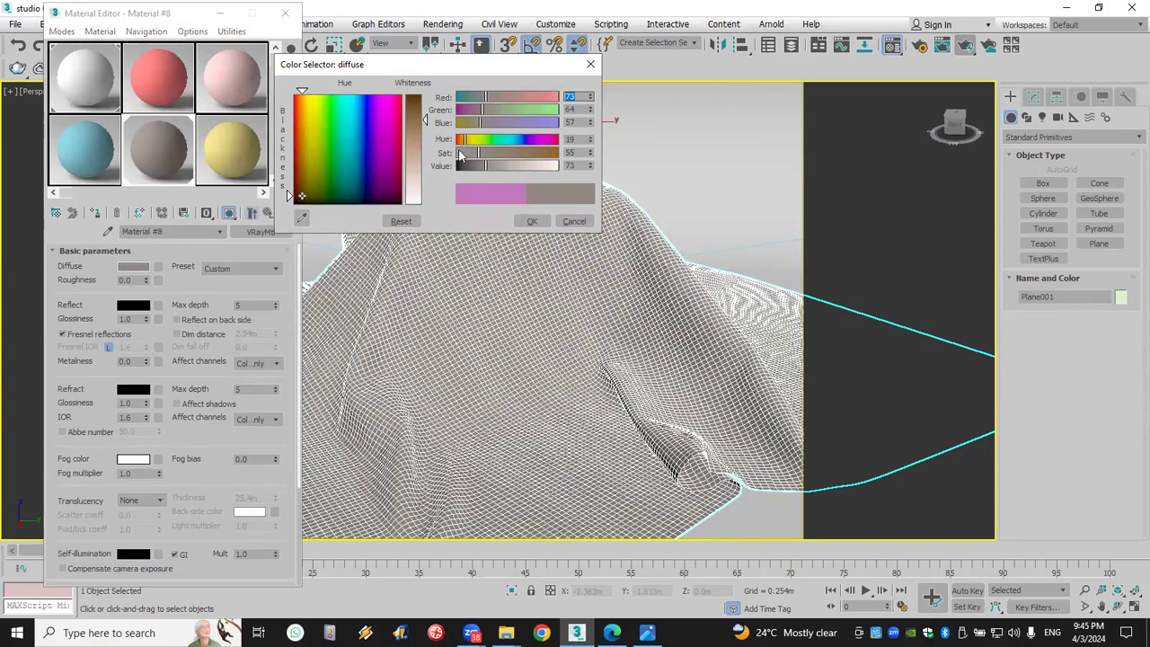
left_click(418, 95)
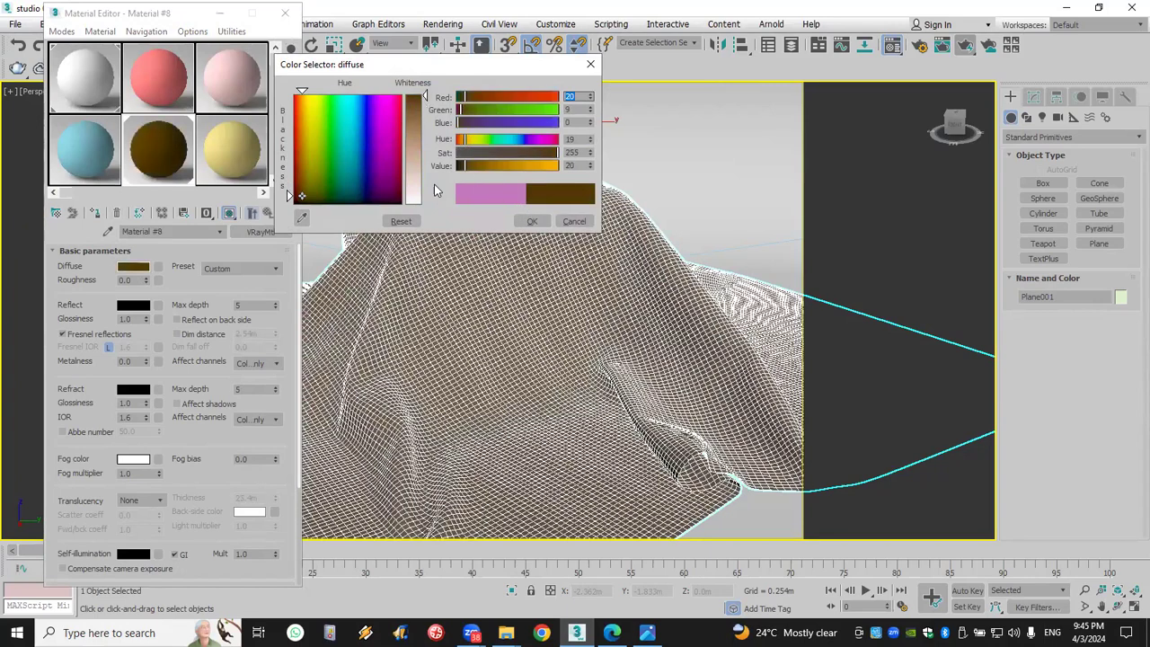
left_click(530, 221)
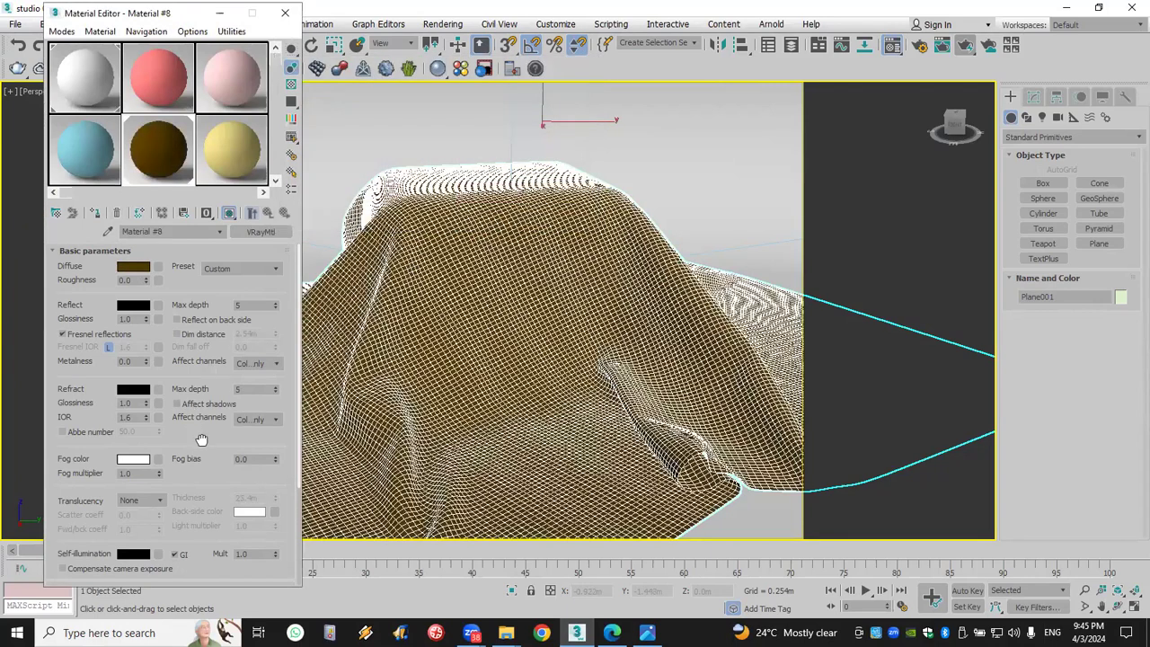
Load the 25023085 vintage floral pattern from Fabric textures as the brown material's Opacity bitmap and show it on the cloth
scroll(198, 432, "down", 5)
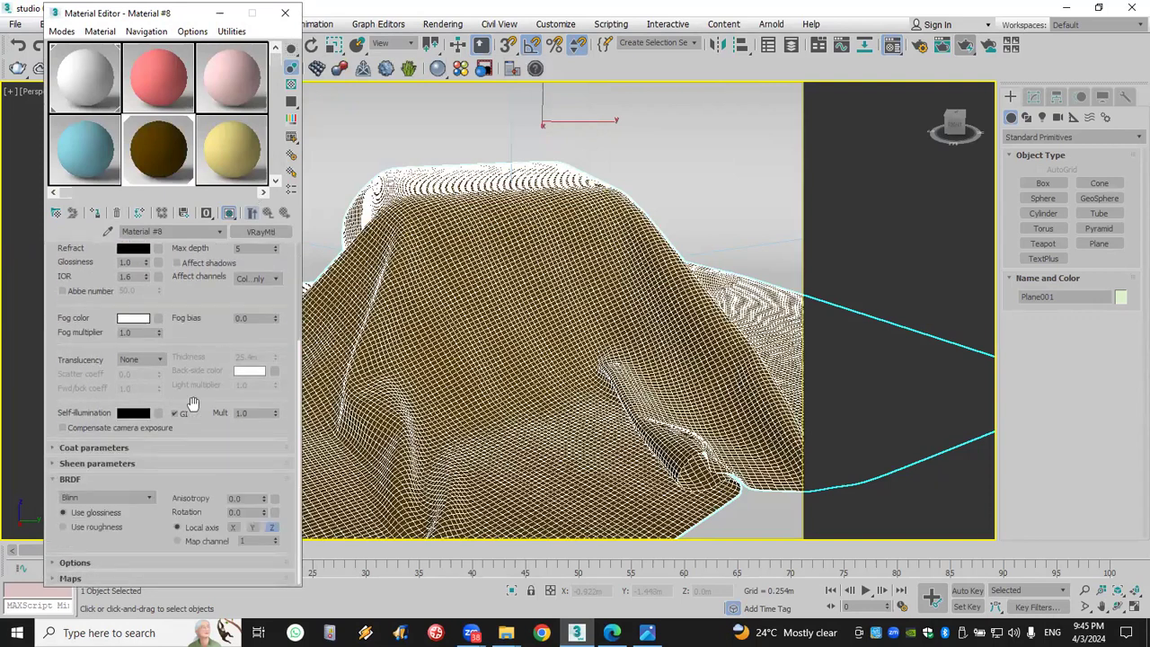
left_click(151, 577)
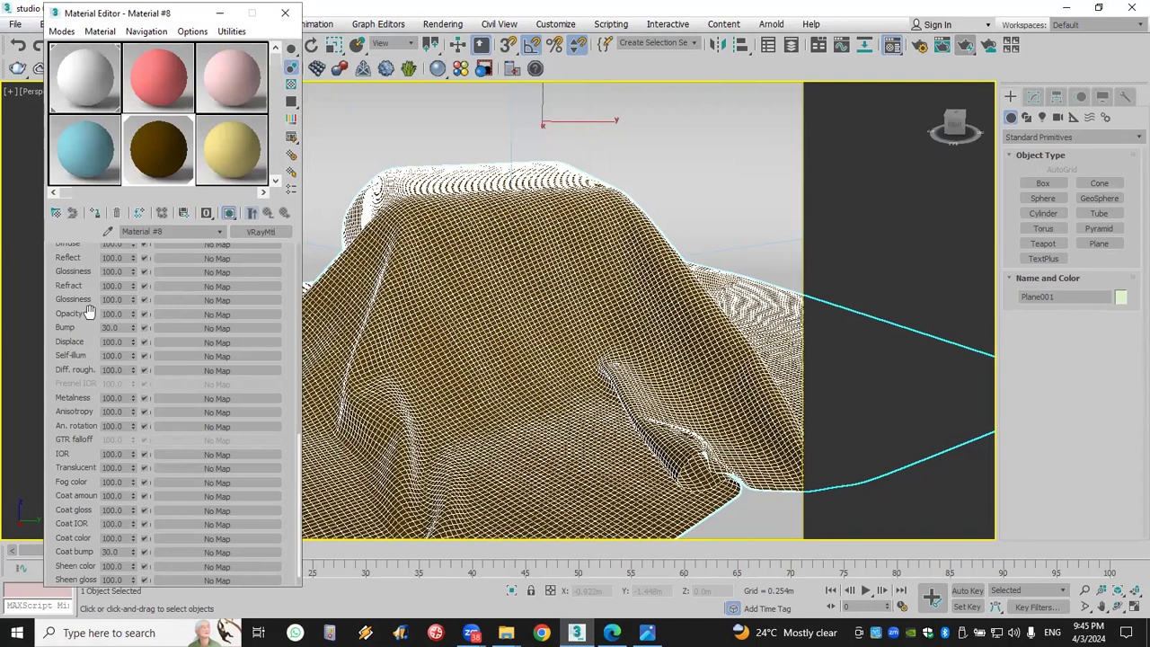
left_click(177, 314)
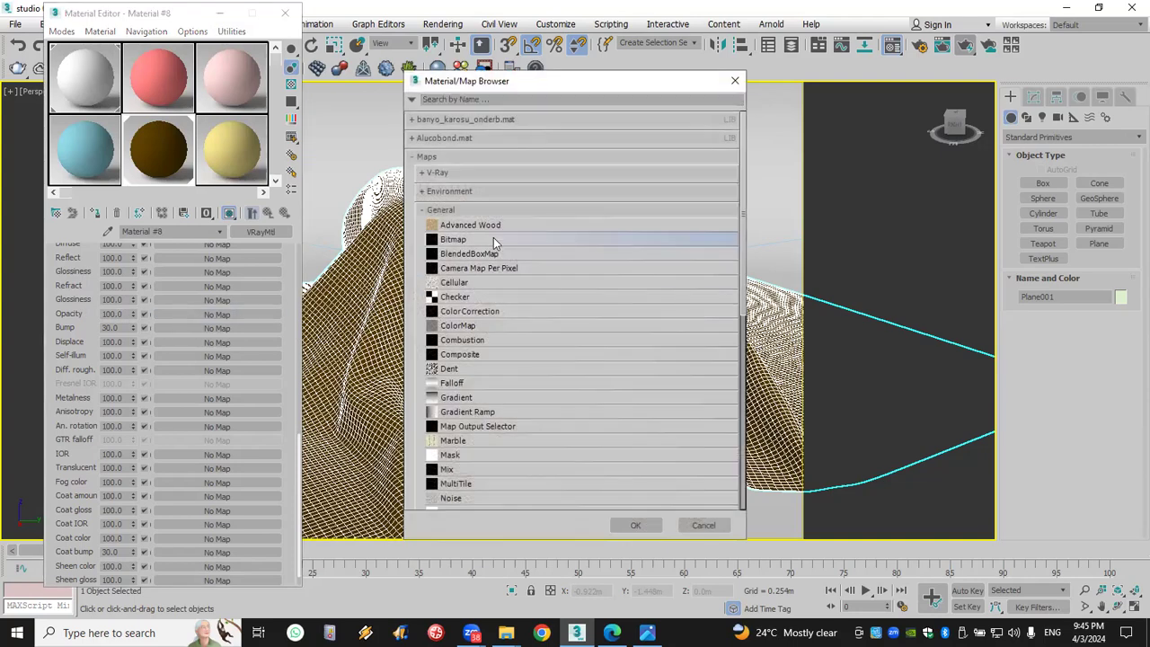
double_click(472, 240)
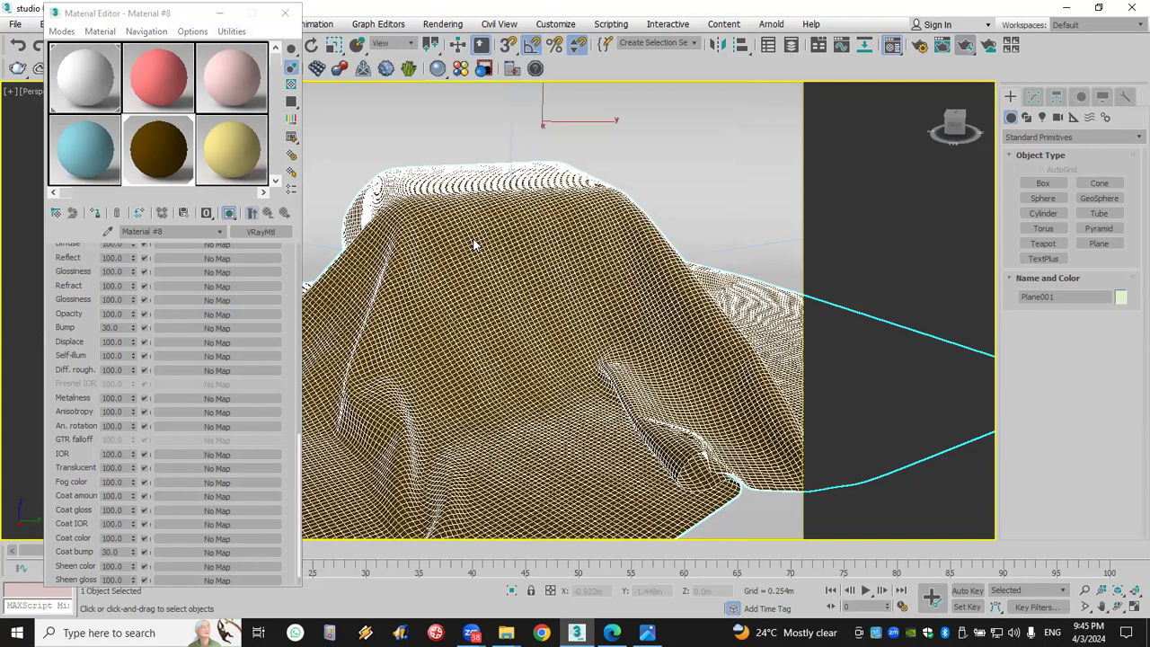
left_click(50, 153)
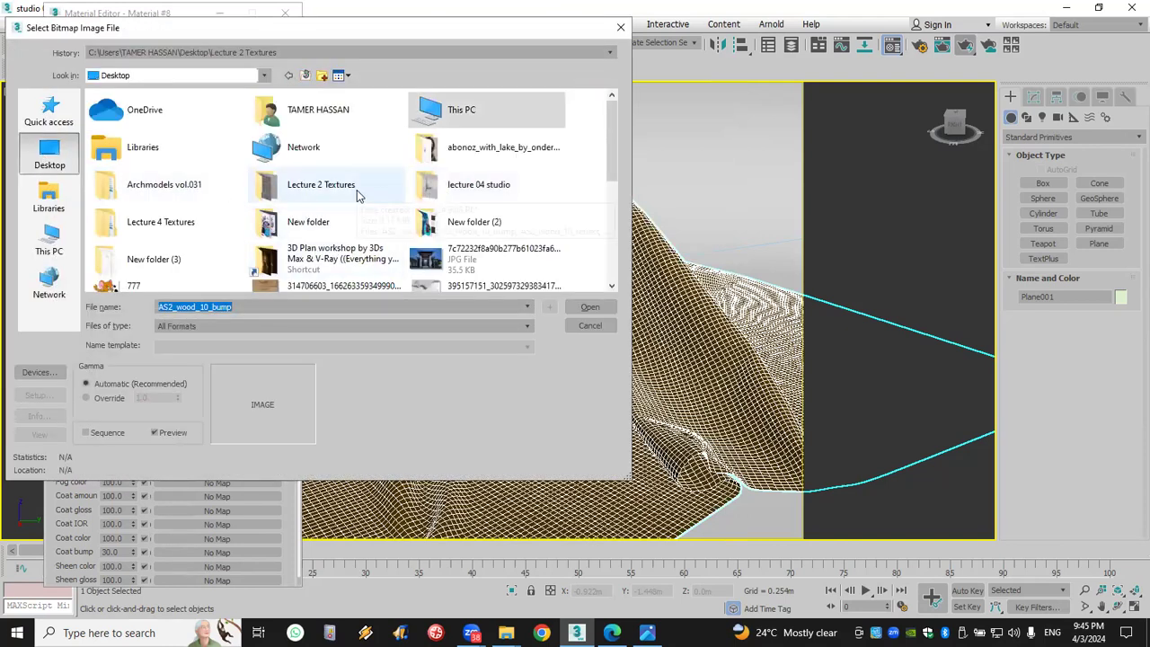
double_click(187, 226)
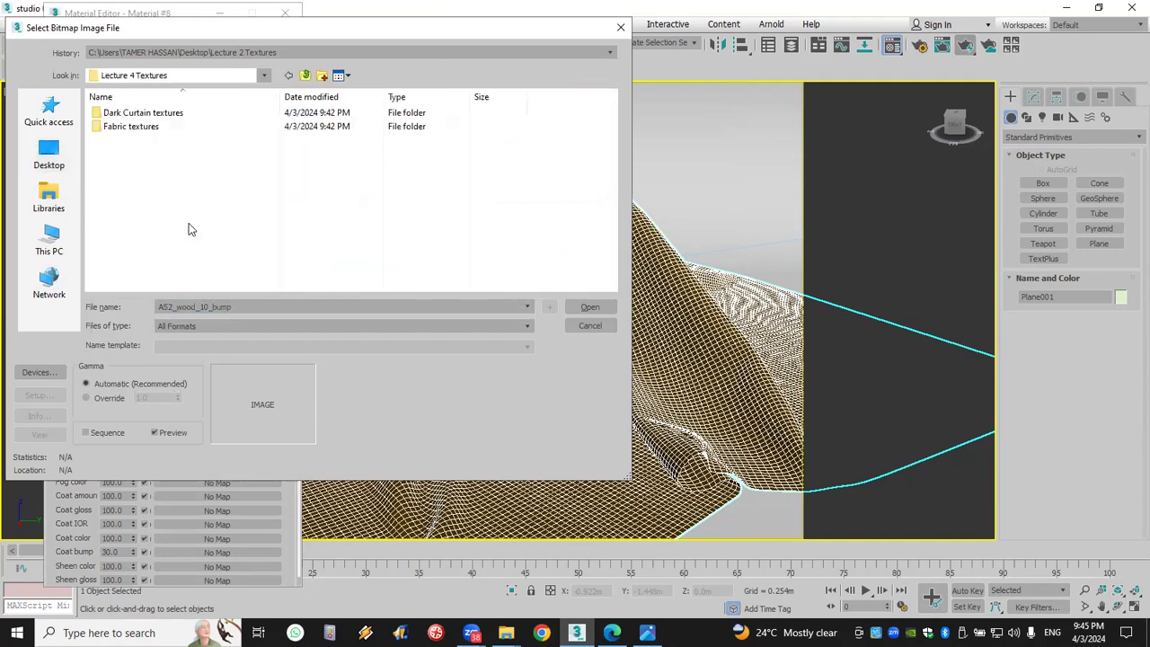
double_click(151, 130)
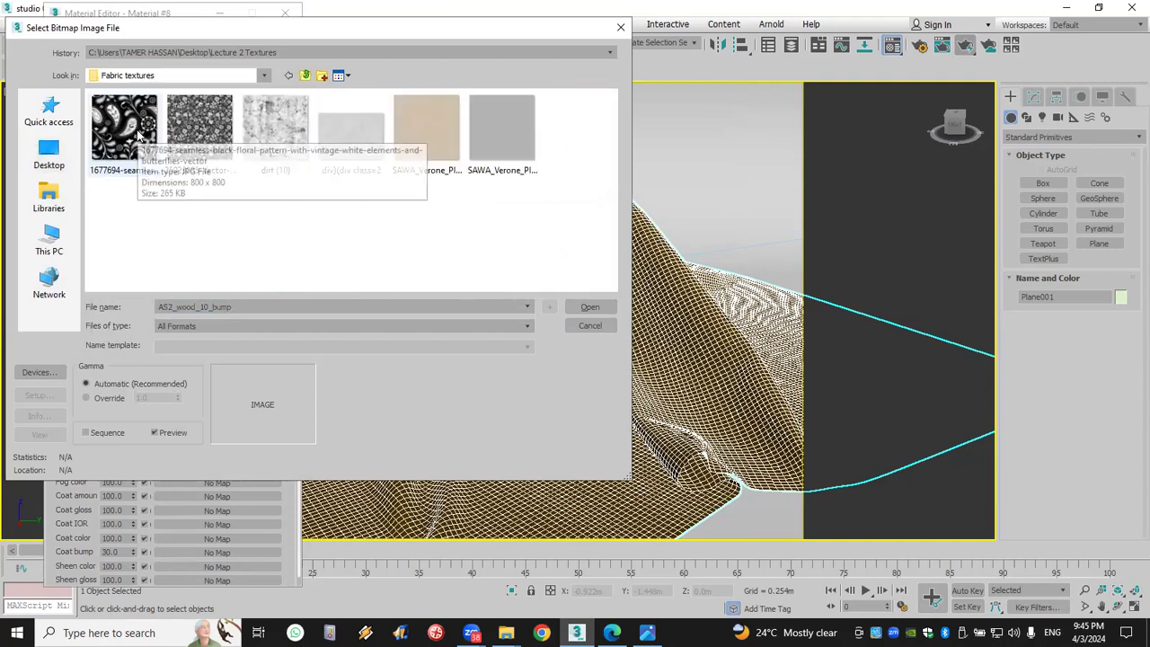
left_click(139, 133)
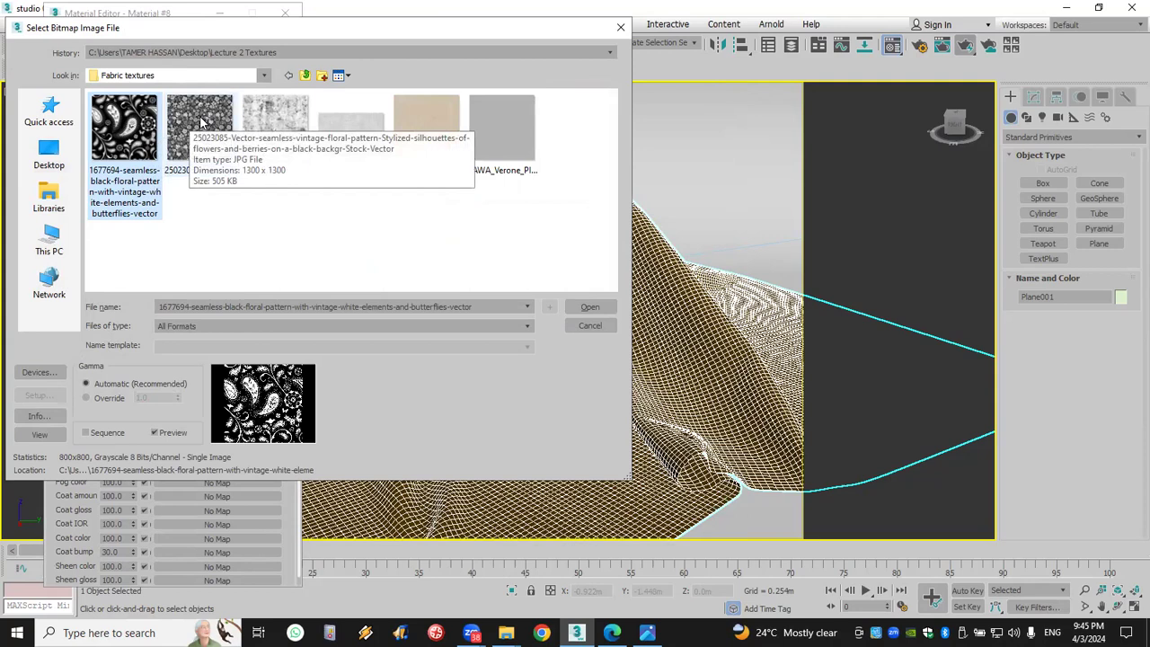
key("Return")
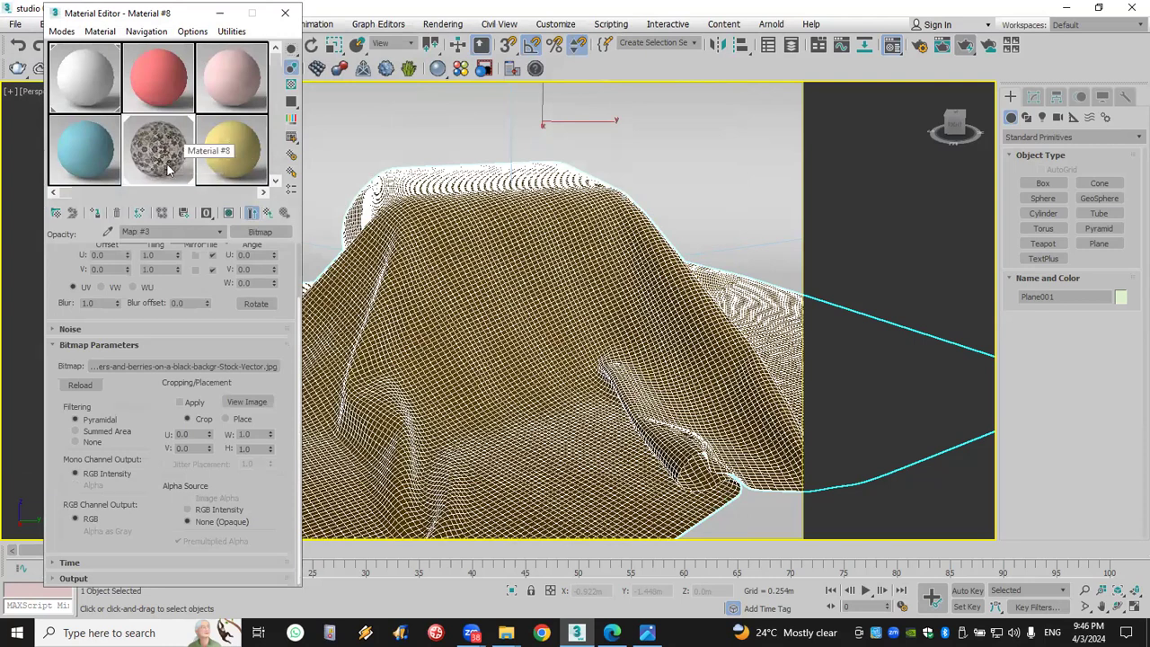
left_click(94, 212)
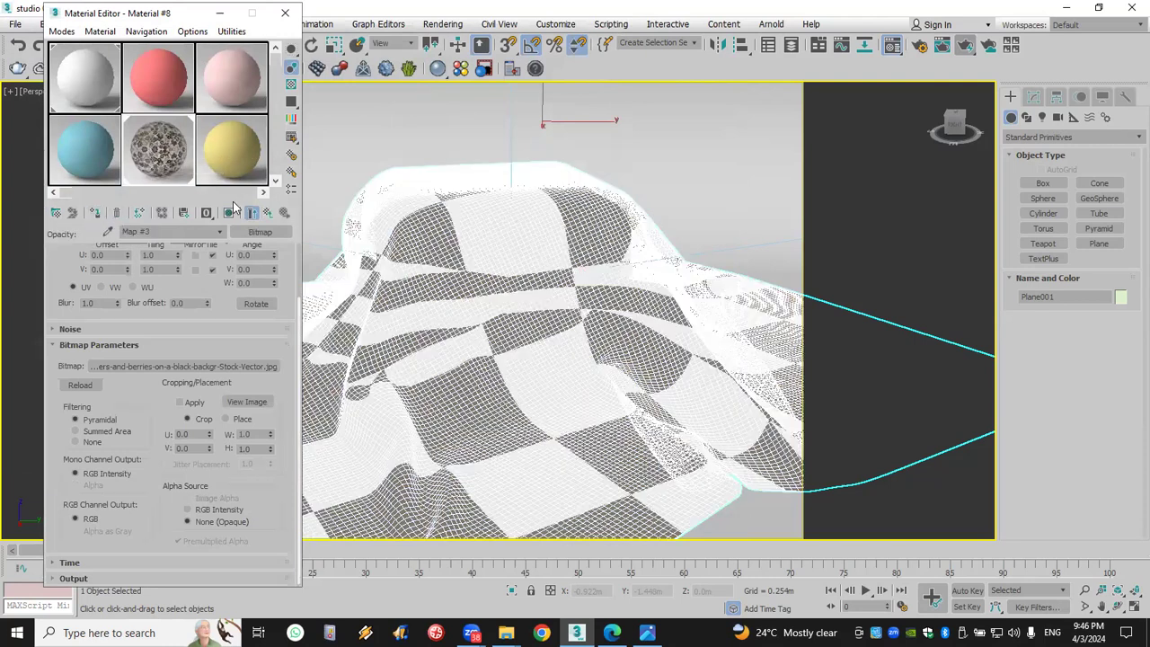
left_click(229, 214)
Test-render the brown floral cloth, inspect the cut-out pattern up close, and cancel the render
left_click(967, 47)
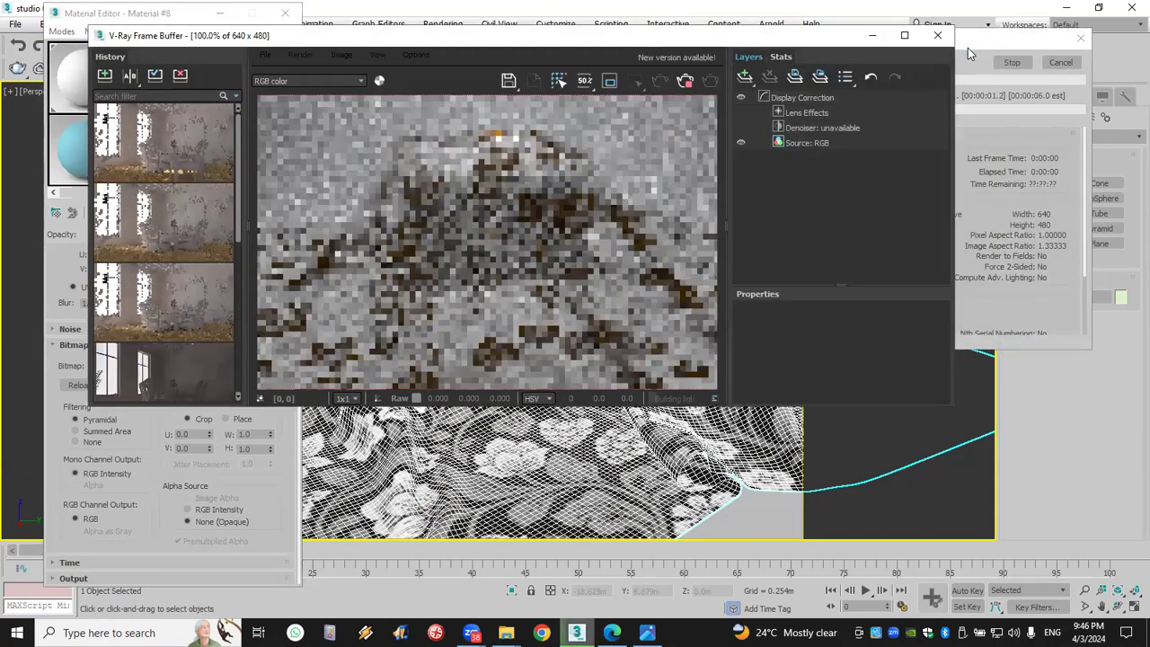
double_click(565, 40)
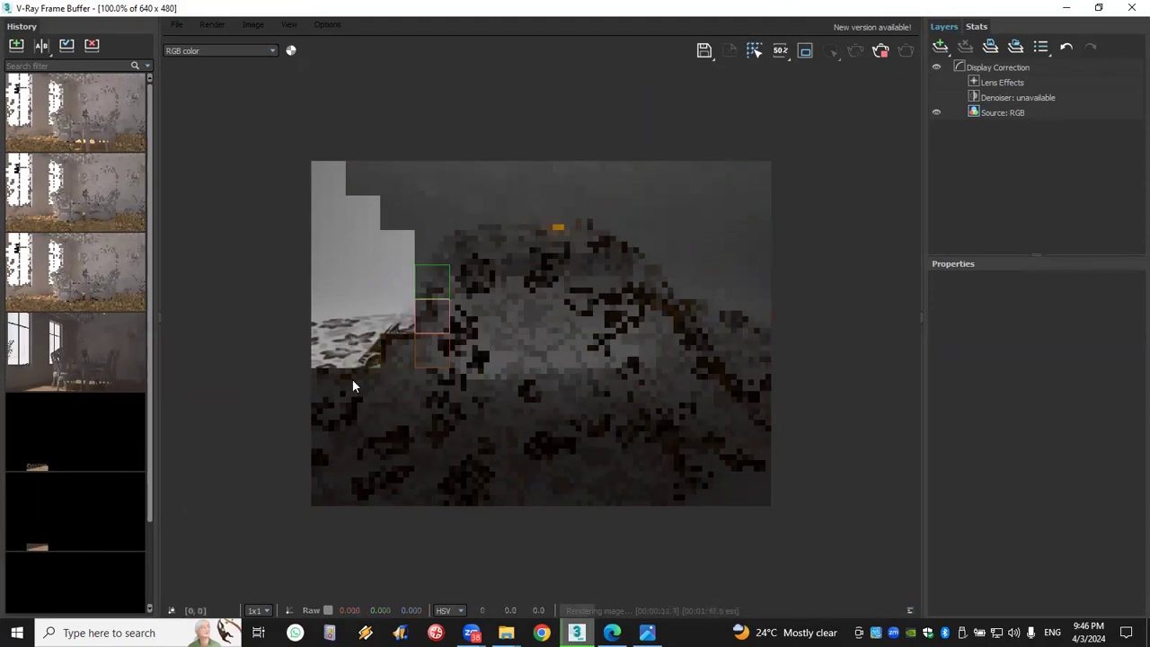
scroll(353, 379, "up", 2)
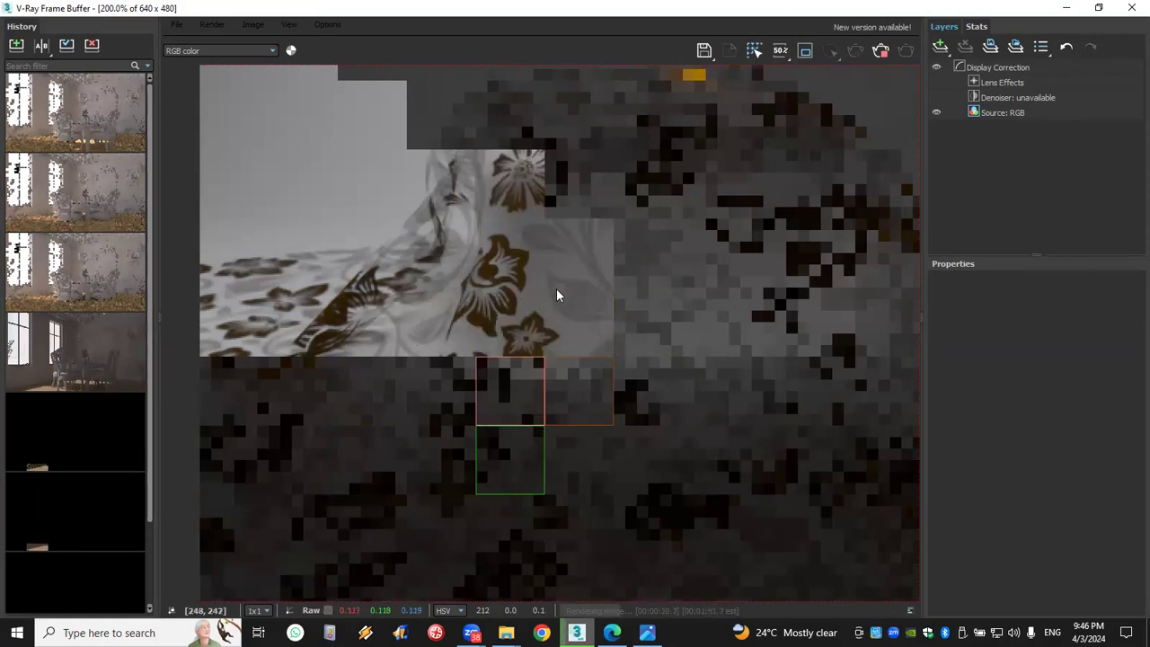
scroll(441, 384, "down", 2)
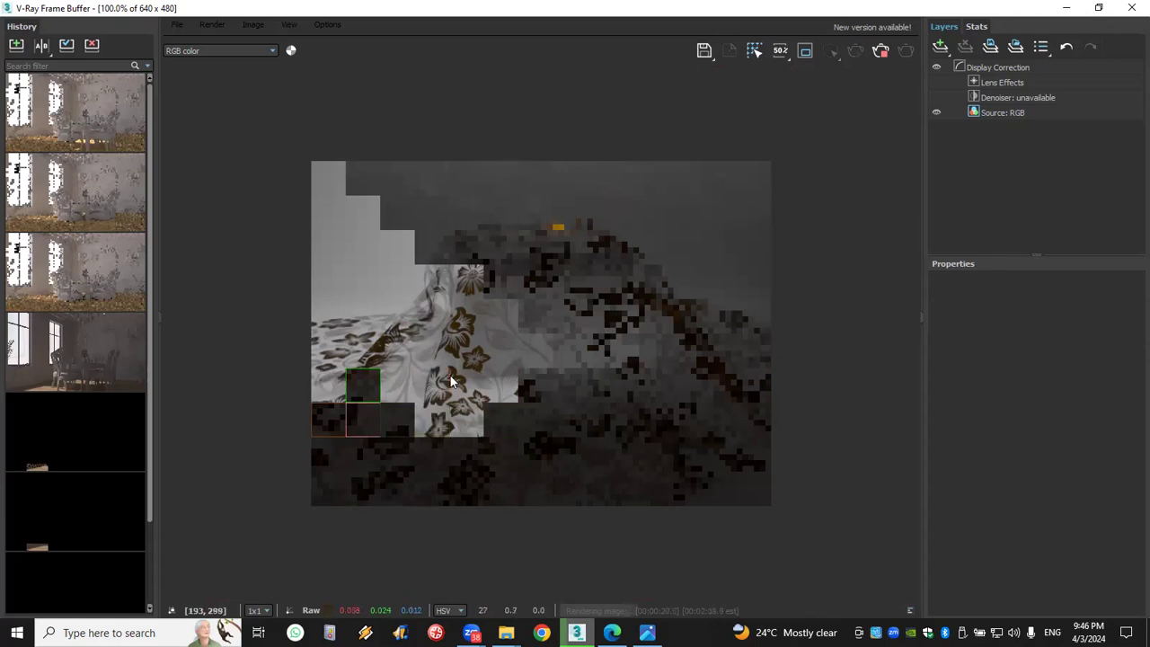
left_click(1132, 7)
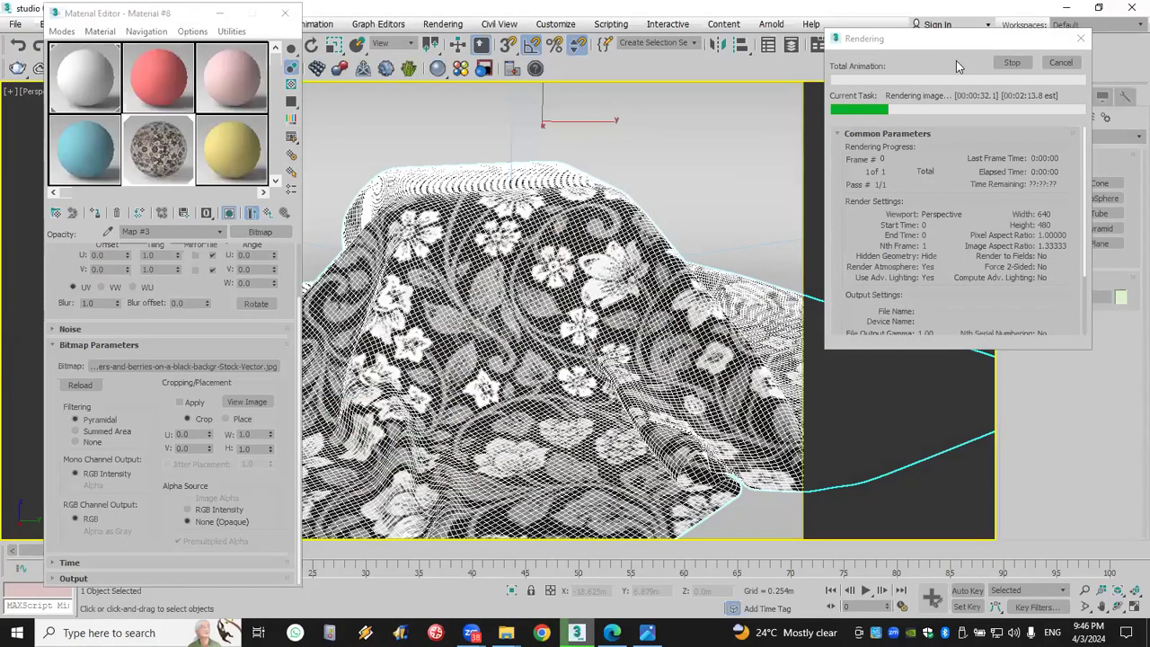
left_click(1061, 62)
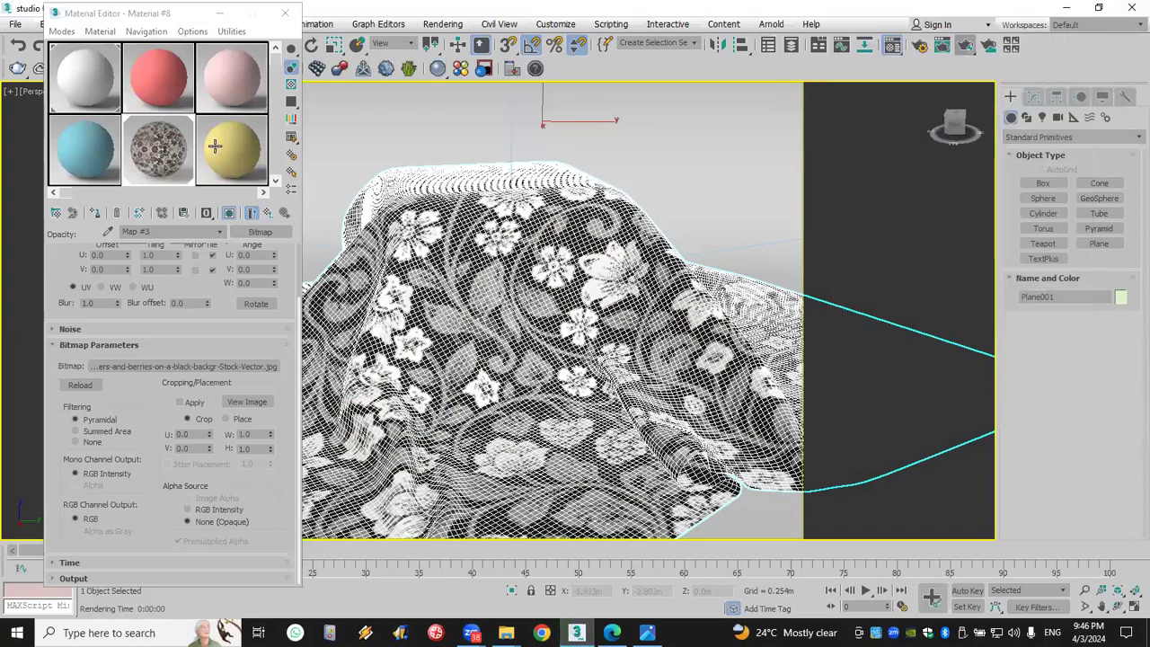
Apply the red material to the cloth with the 1677694 seamless black floral pattern as its Opacity bitmap, displayed in the viewport
left_click(156, 71)
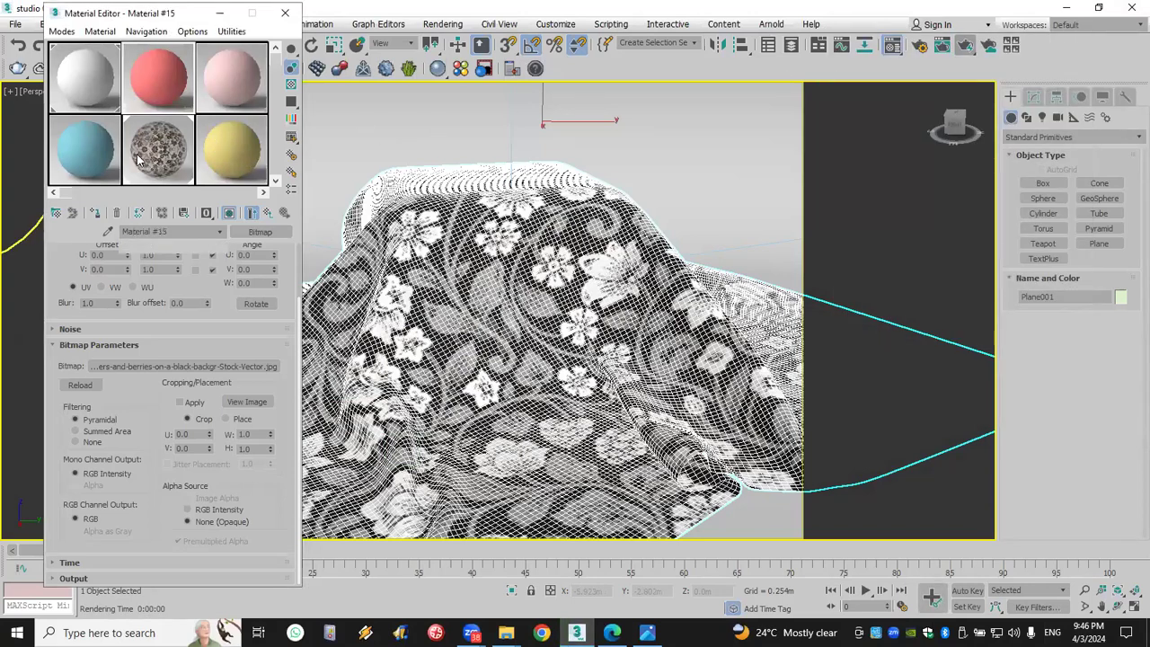
left_click(229, 216)
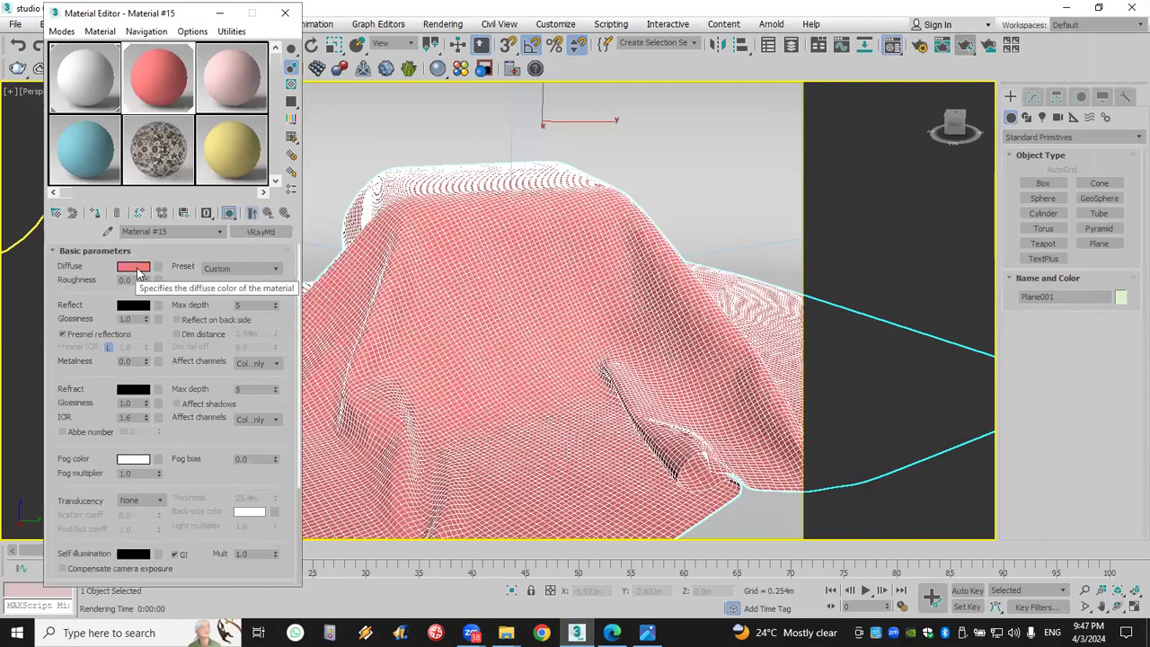
scroll(135, 431, "down", 5)
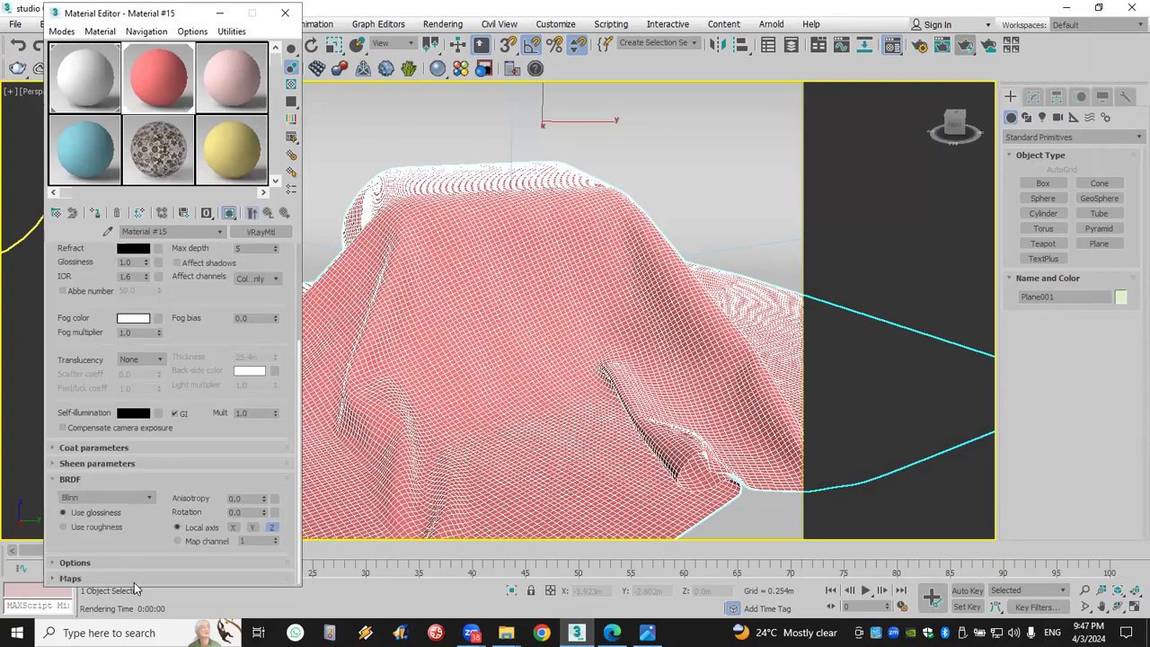
left_click(136, 578)
left_click(177, 313)
double_click(551, 240)
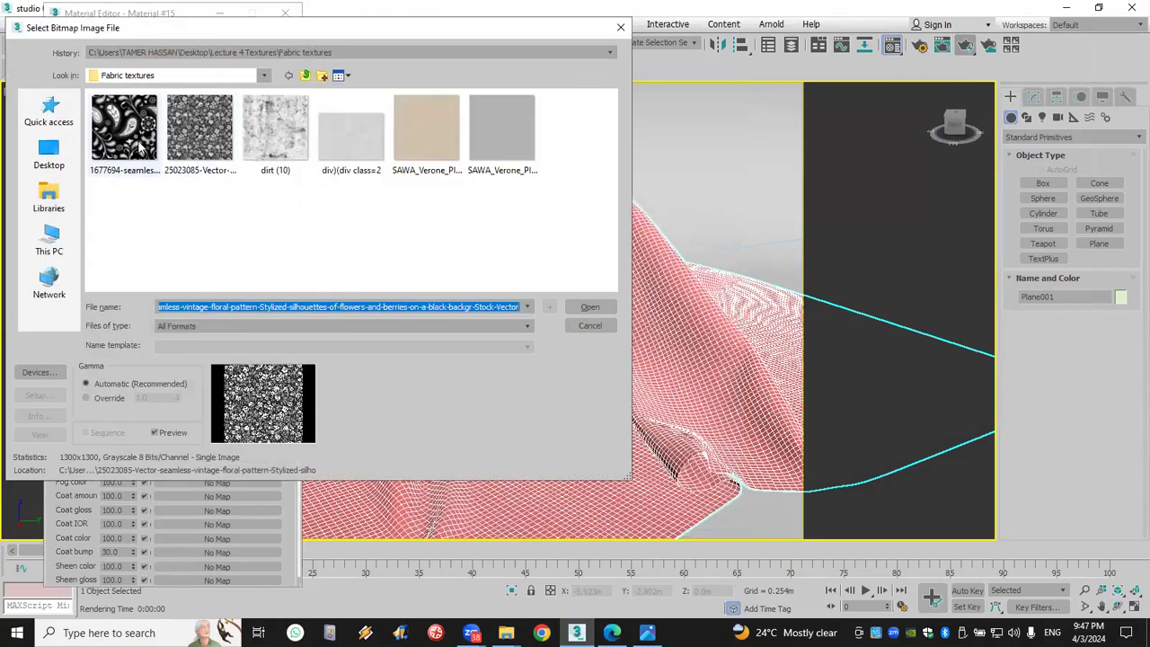
left_click(141, 151)
left_click(593, 308)
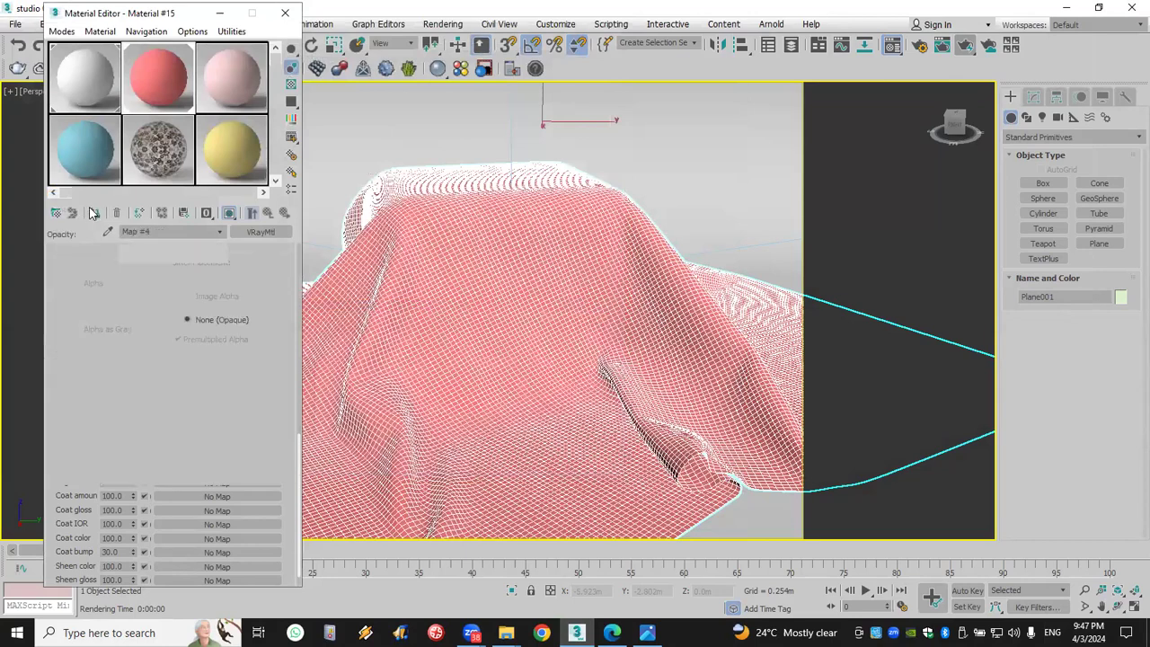
left_click(94, 212)
left_click(228, 213)
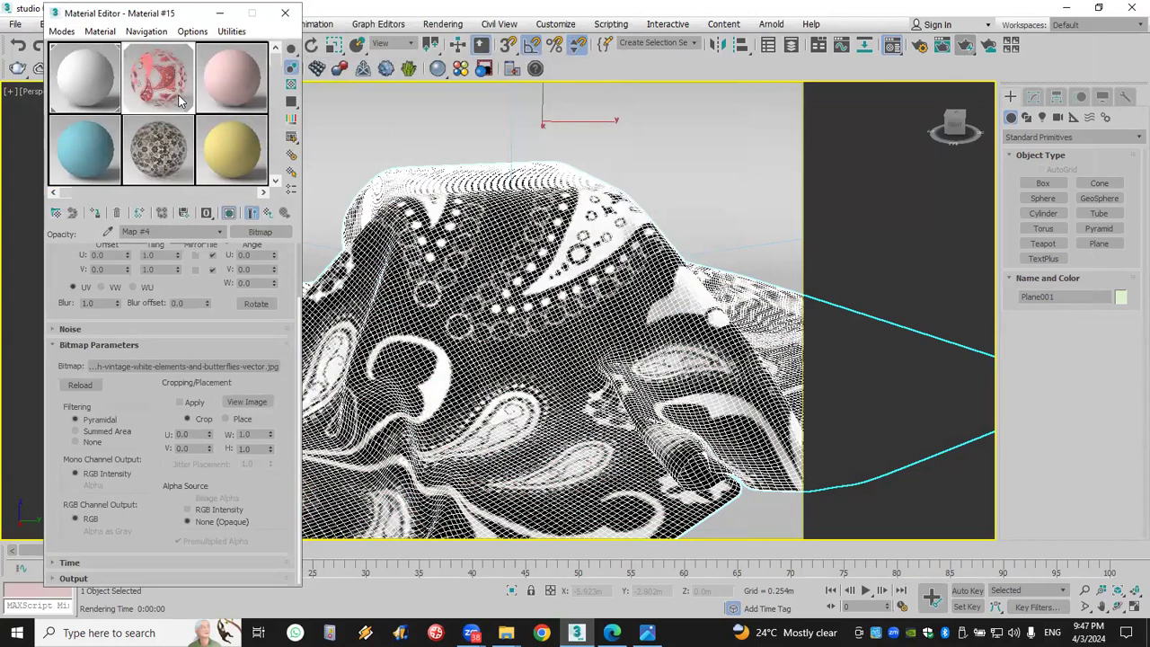
Set the red material's opacity bitmap tiling to 5.0 in both U and V and render the cloth
double_click(169, 256)
double_click(162, 270)
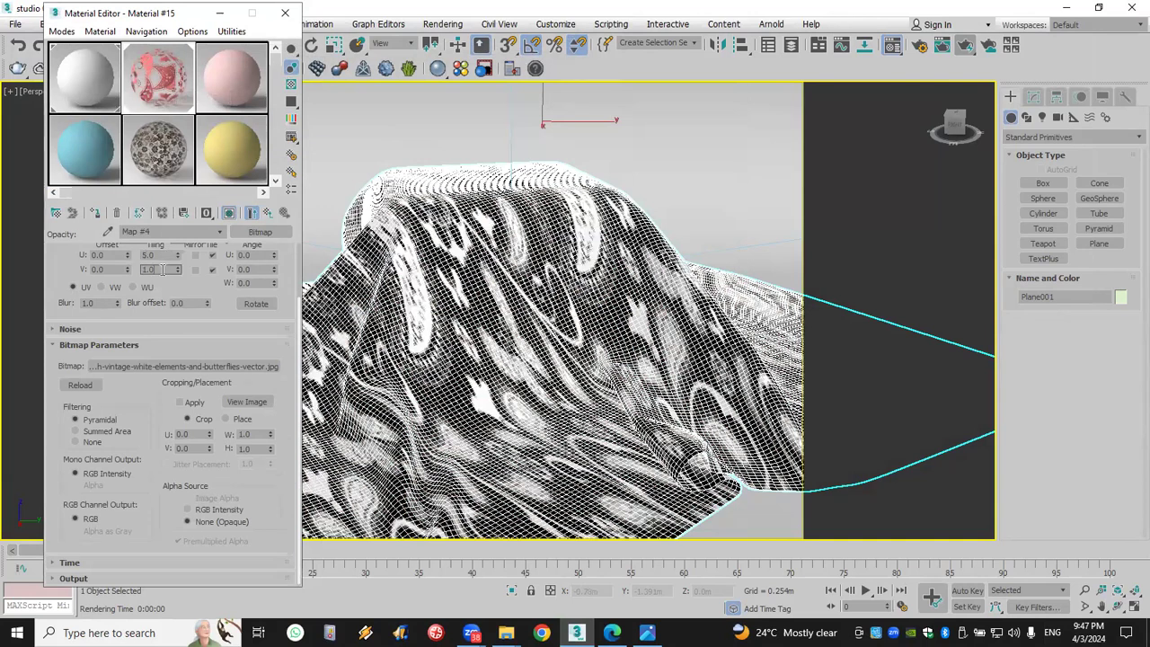
type("5")
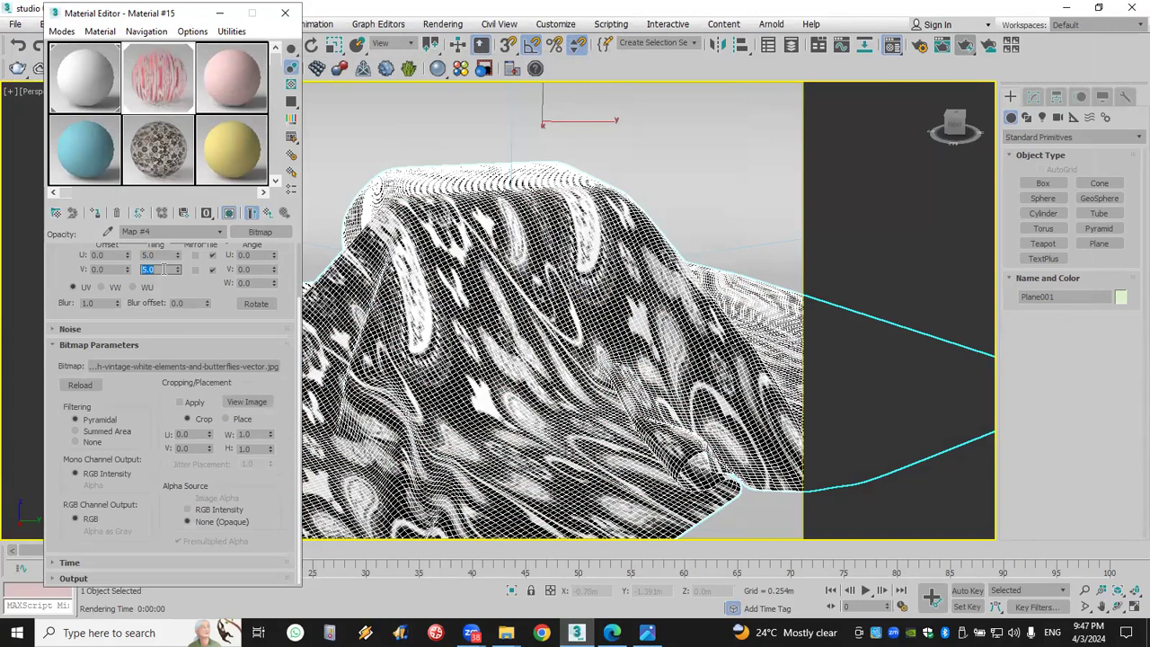
left_click(965, 44)
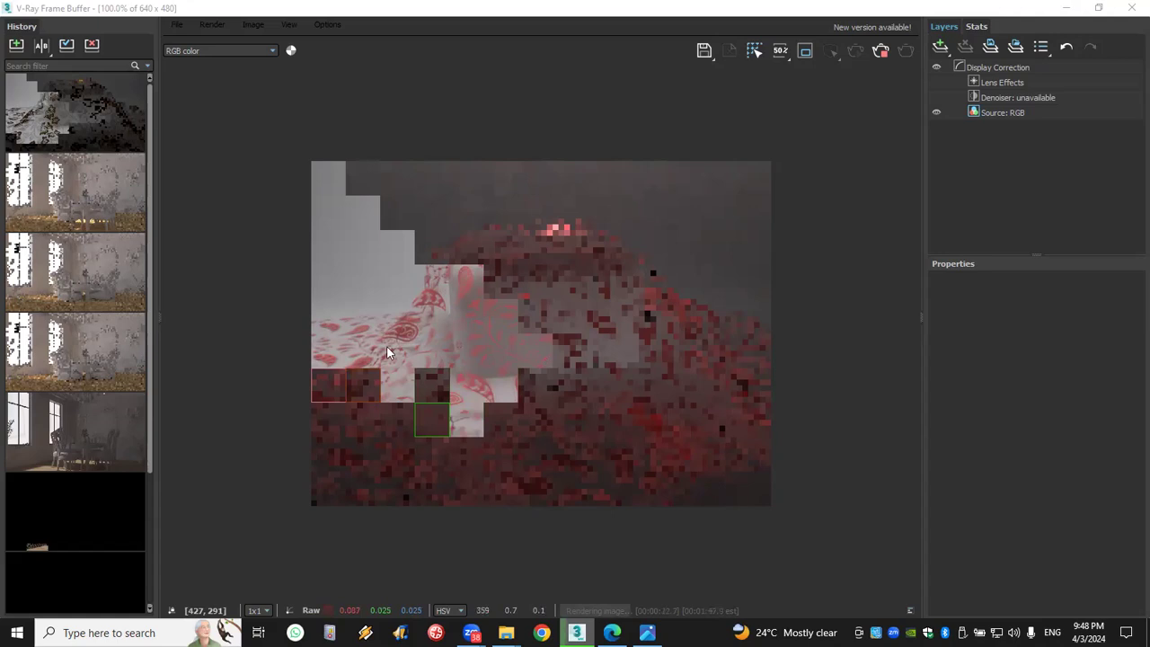
Cancel the red fabric render and make the light blue material active, showing its shaded colour on the cloth in the viewport
scroll(388, 346, "up", 1)
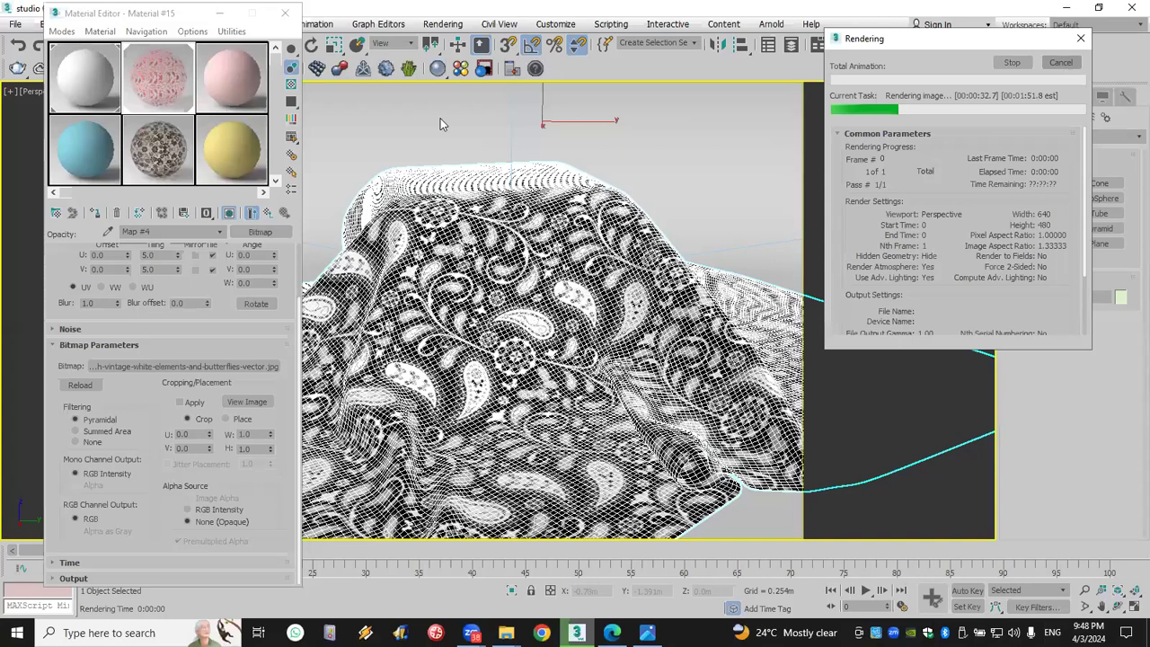
left_click(1058, 63)
left_click(94, 148)
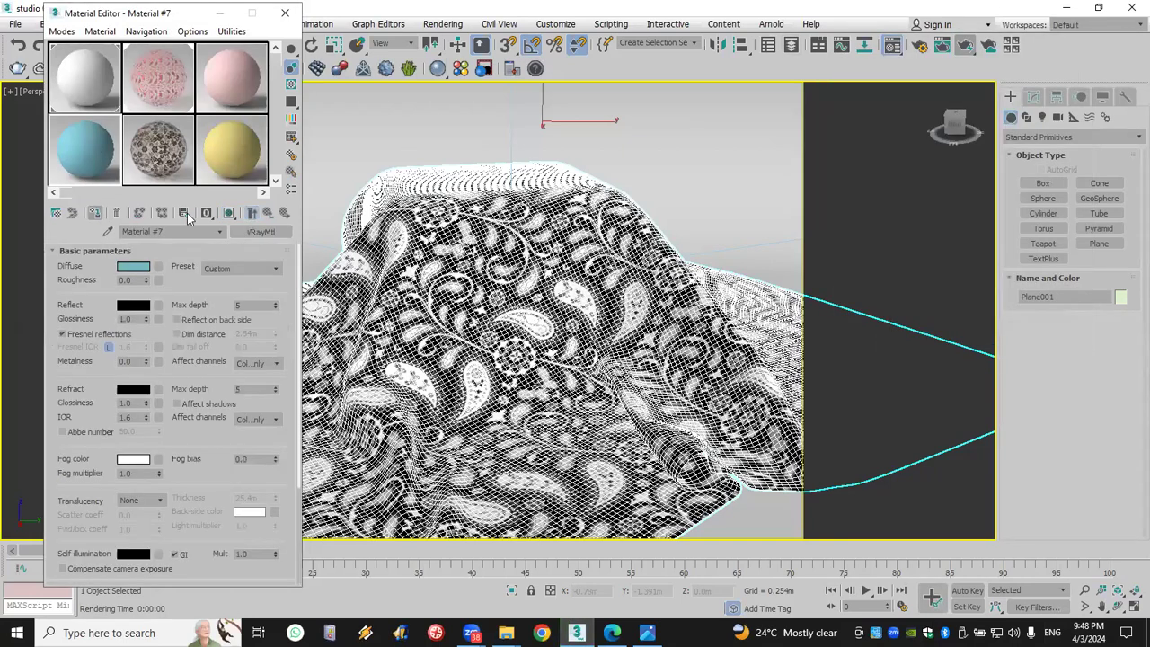
left_click(230, 216)
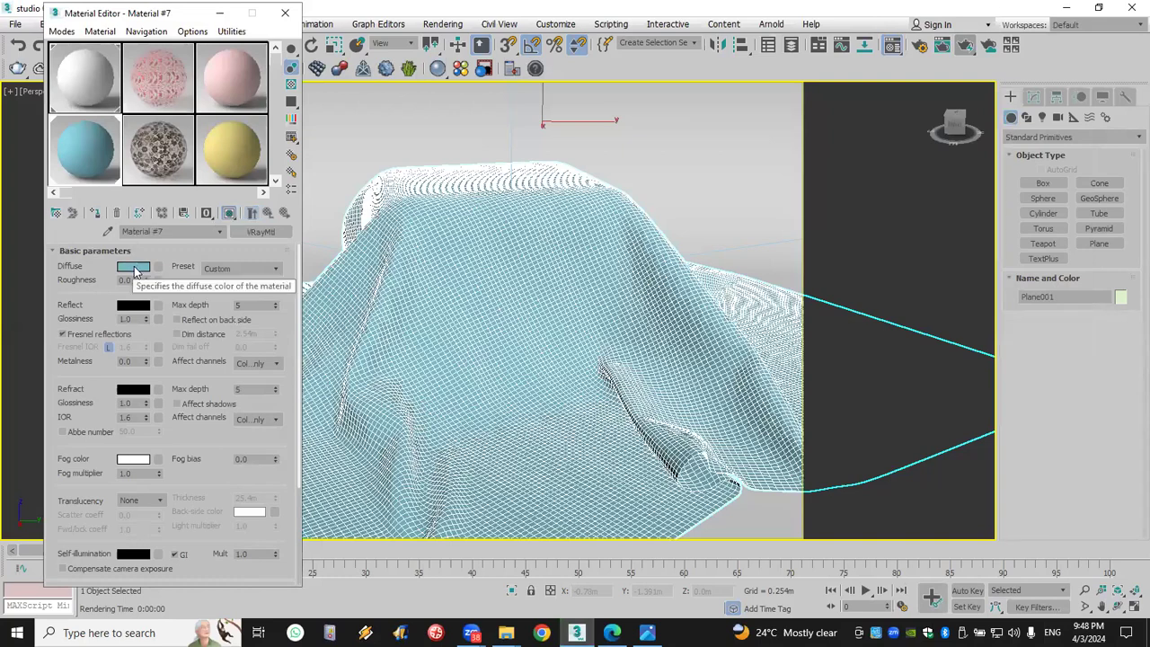
Add a Bitmap map to the blue material's Opacity slot, bringing up the image file selection
scroll(213, 360, "down", 3)
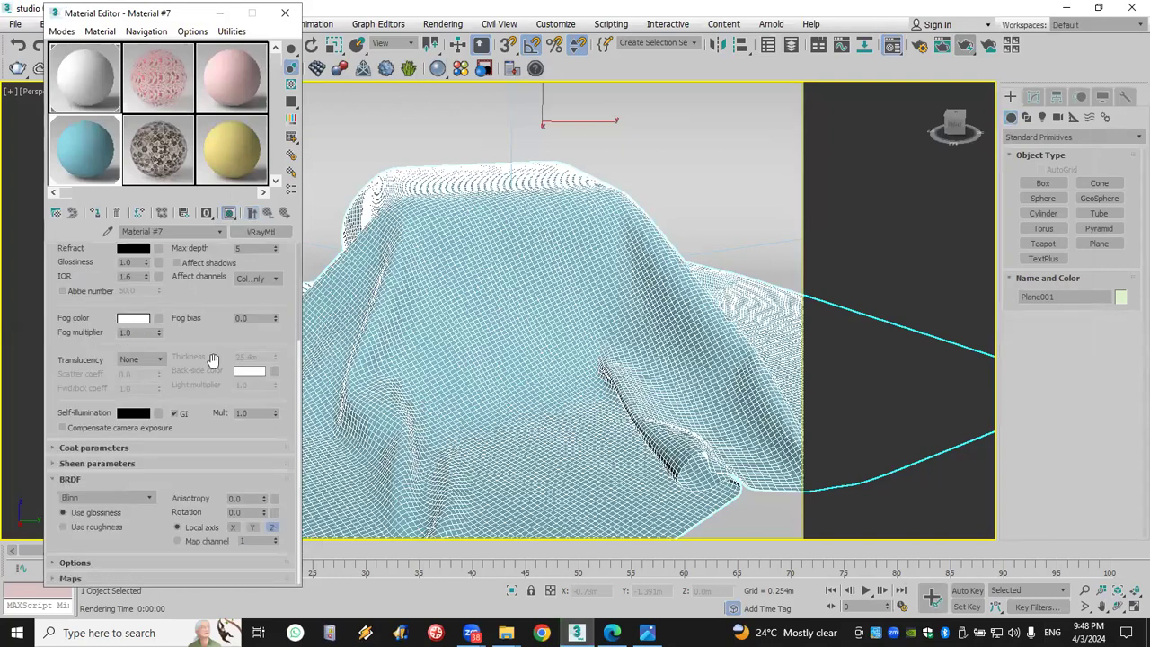
left_click(160, 580)
scroll(160, 580, "down", 3)
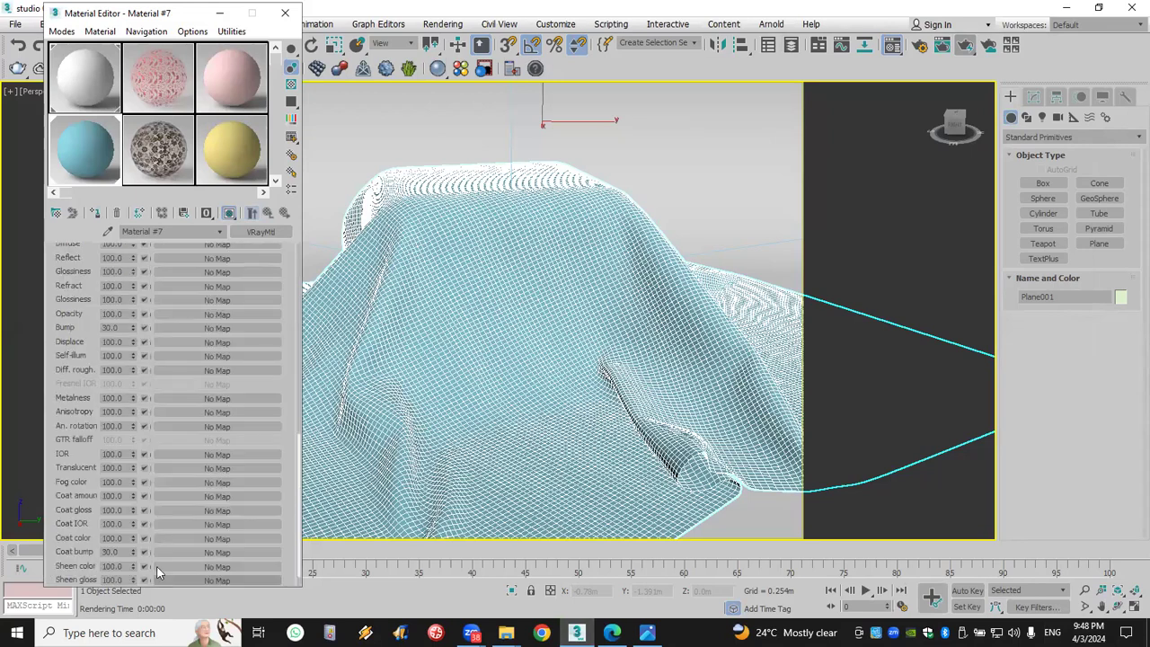
double_click(112, 314)
left_click(180, 318)
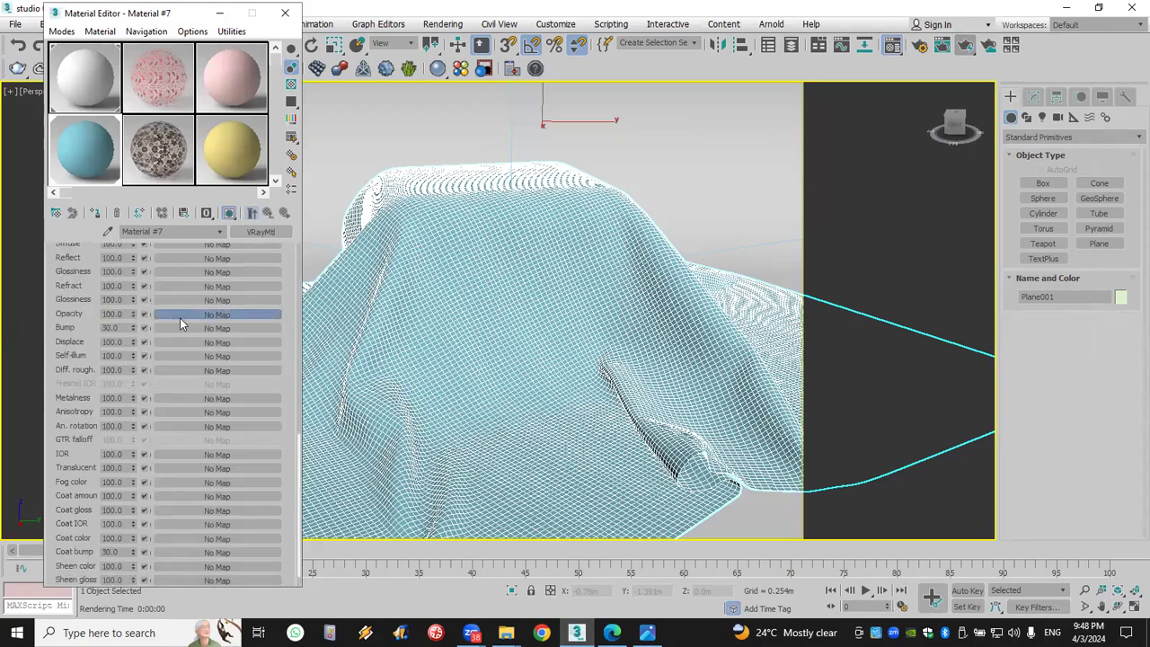
double_click(496, 239)
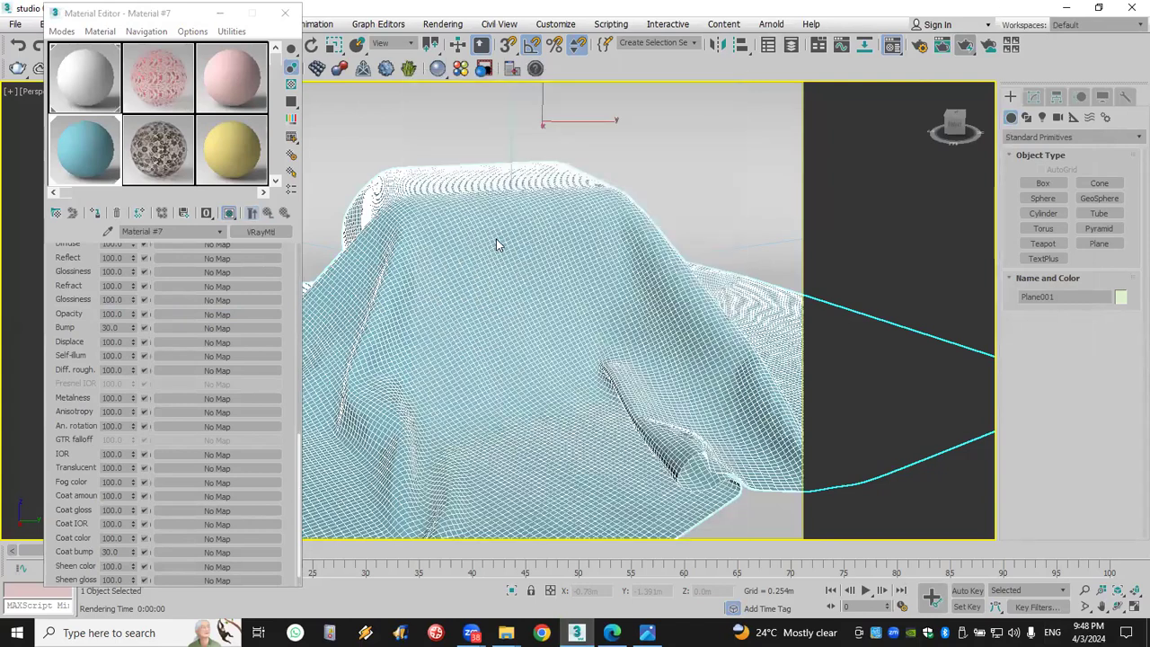
Preview the dirt (10) image from Fabric textures at full size, and load it as the blue material's Opacity bitmap
left_click(288, 135)
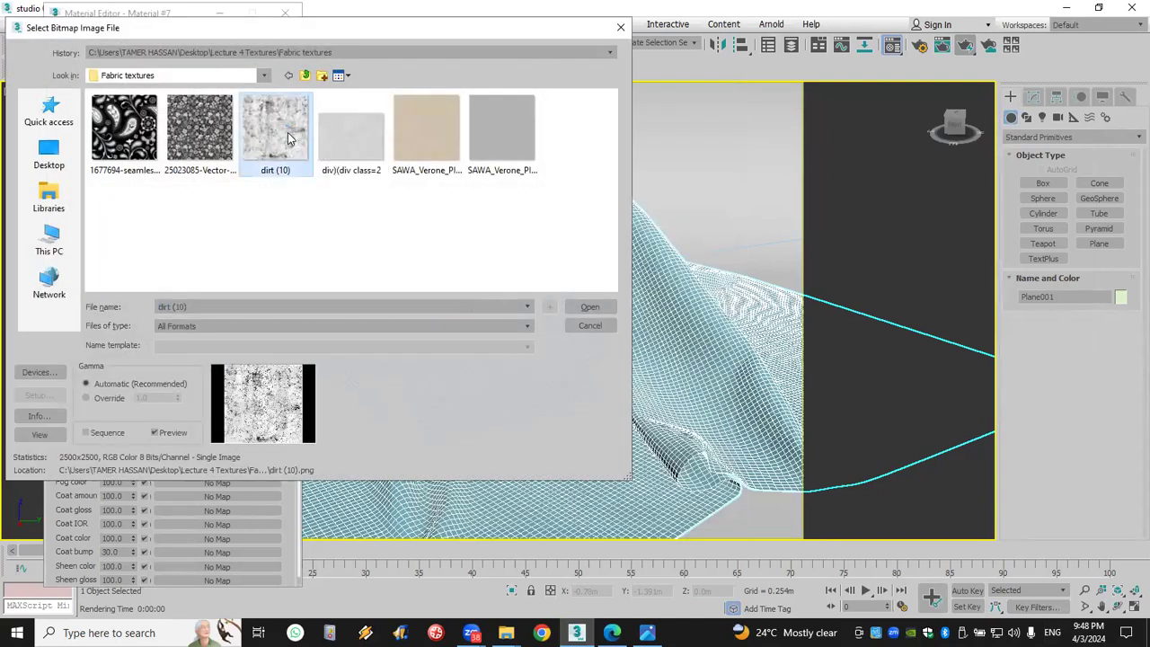
right_click(288, 134)
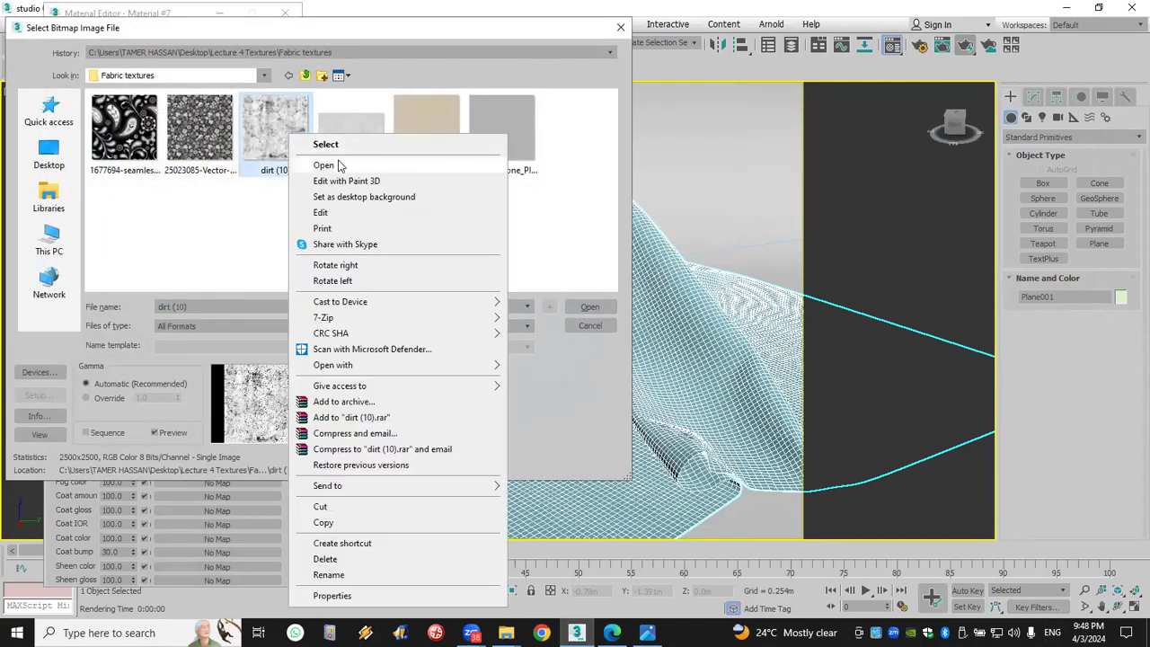
left_click(324, 165)
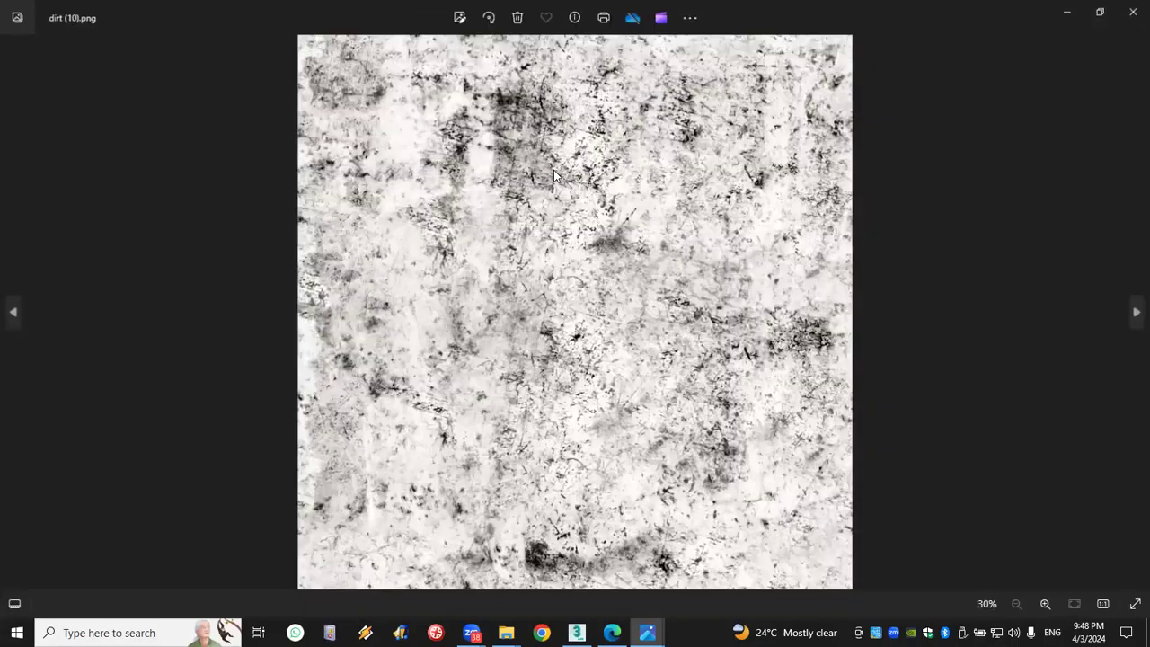
scroll(386, 316, "up", 1)
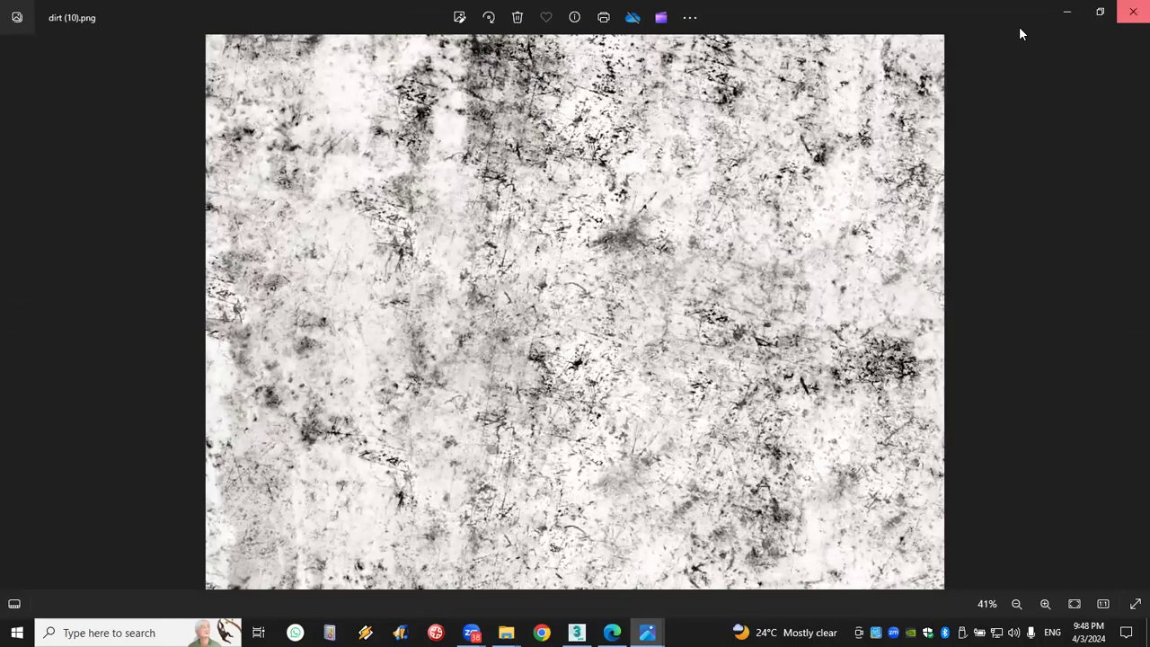
left_click(1133, 11)
left_click(1132, 11)
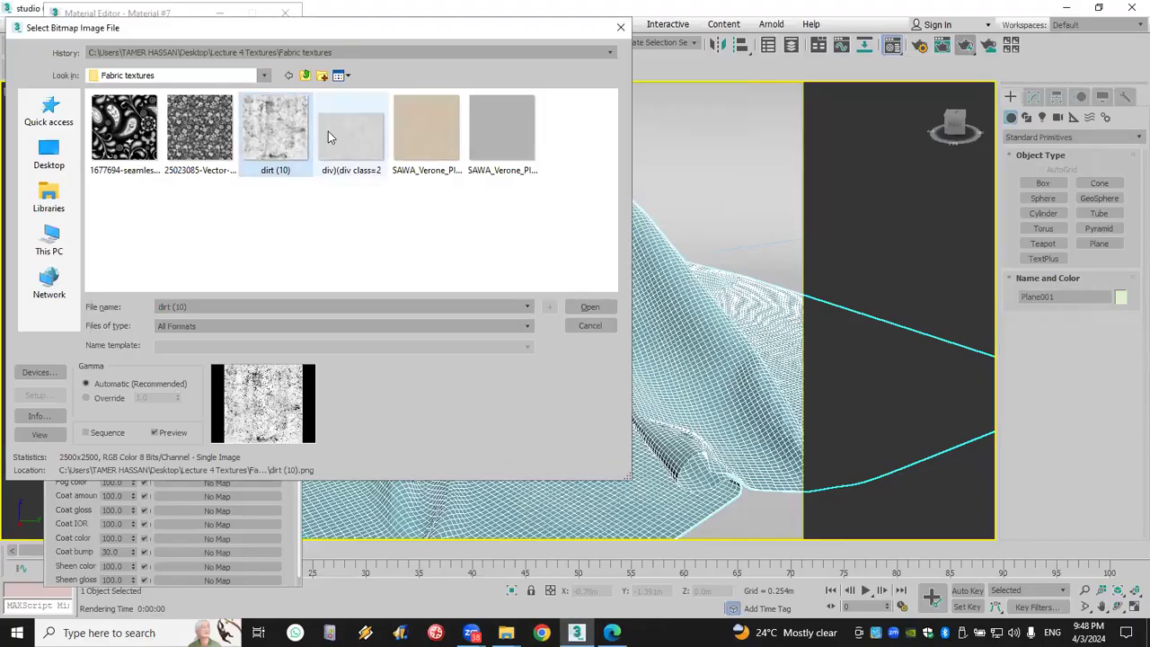
double_click(280, 135)
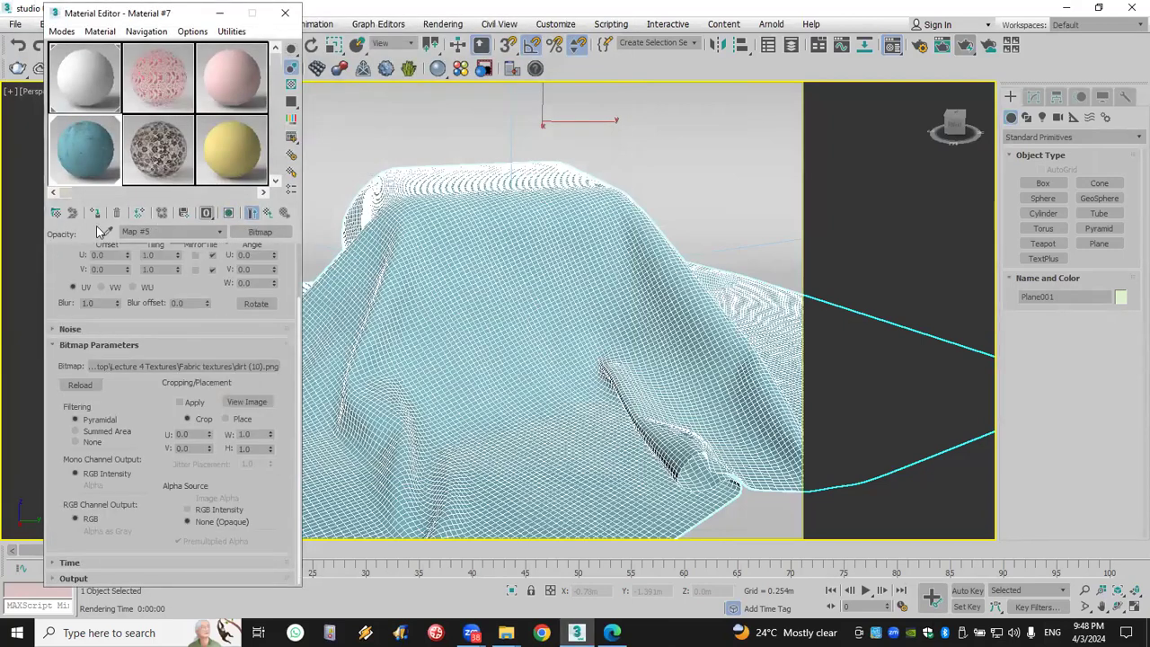
left_click(207, 212)
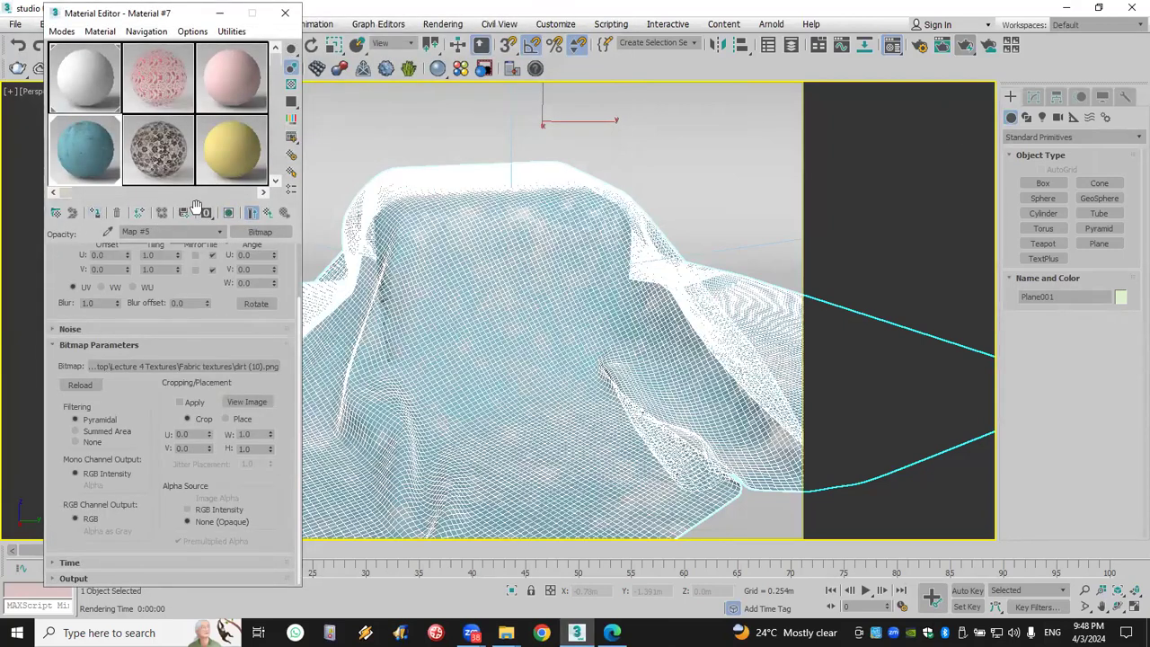
Test-render the blue cloth with the dirt opacity map, inspect its see-through patches up close, and close the frame buffer
left_click(967, 45)
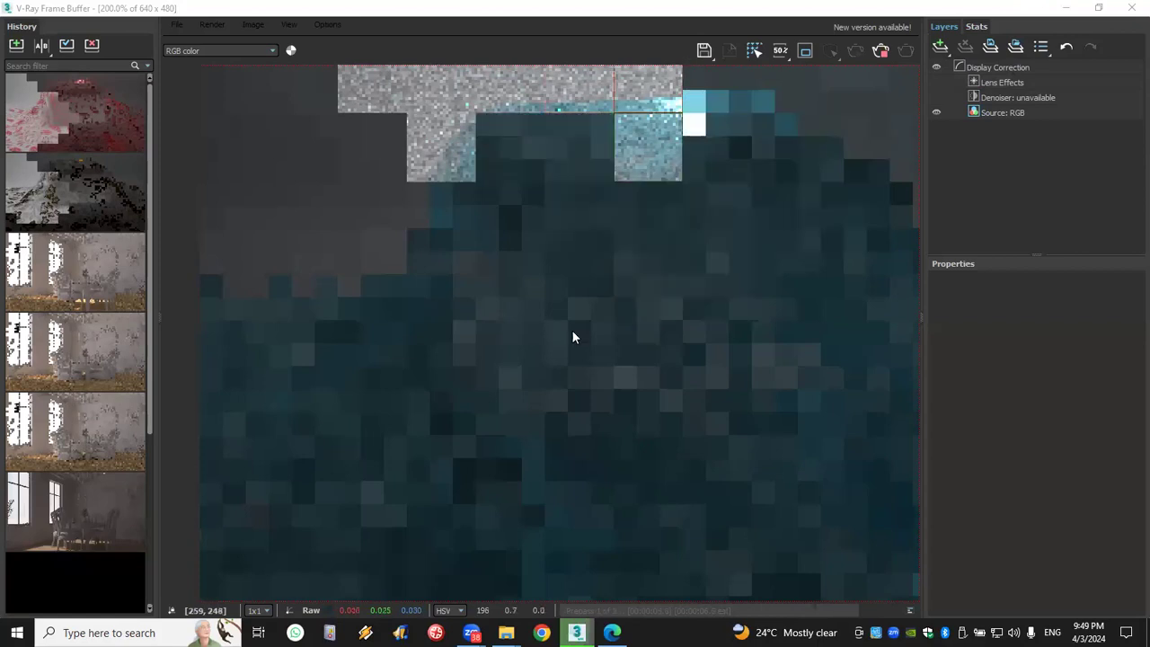
scroll(574, 337, "down", 2)
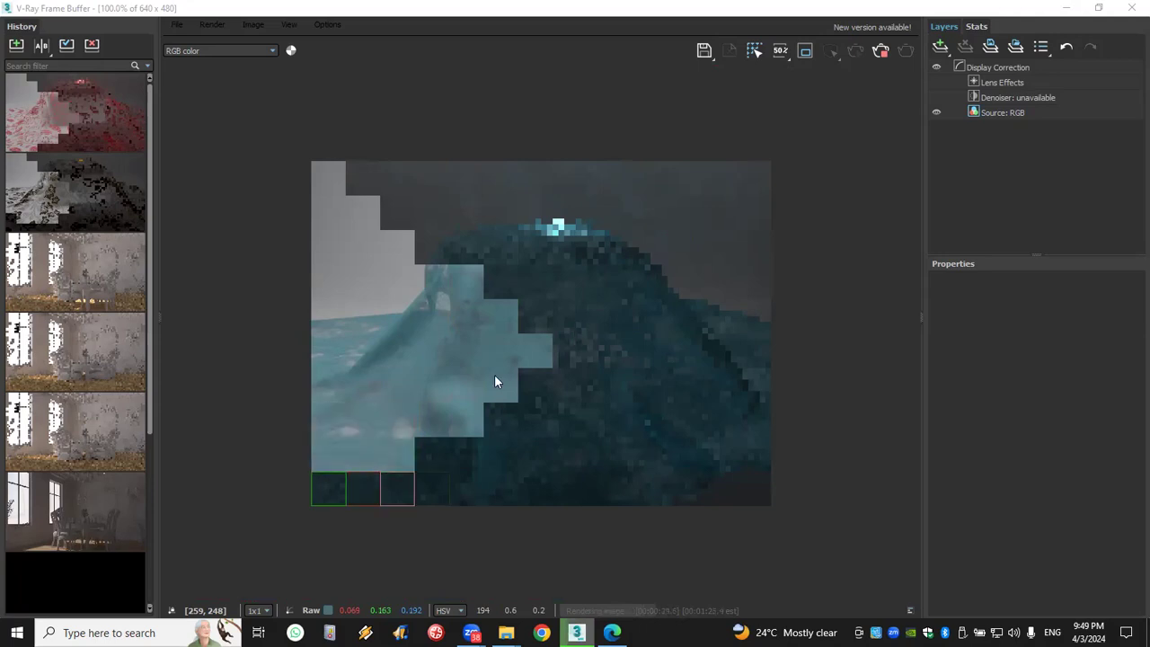
scroll(398, 459, "up", 2)
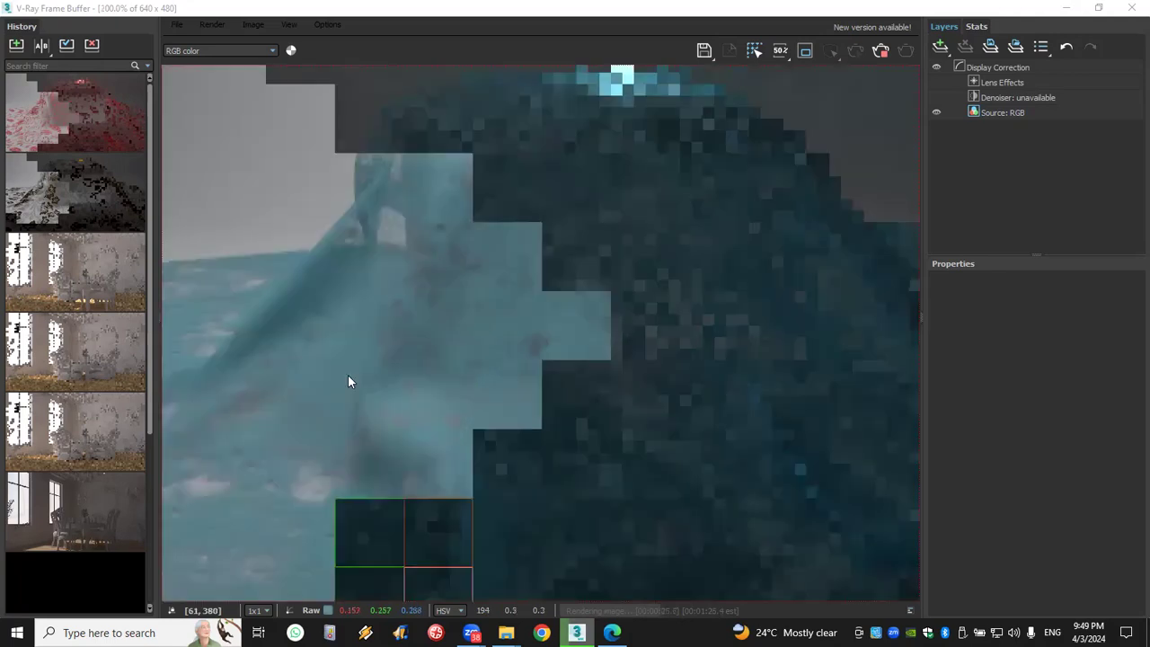
scroll(346, 378, "down", 1)
scroll(359, 422, "down", 1)
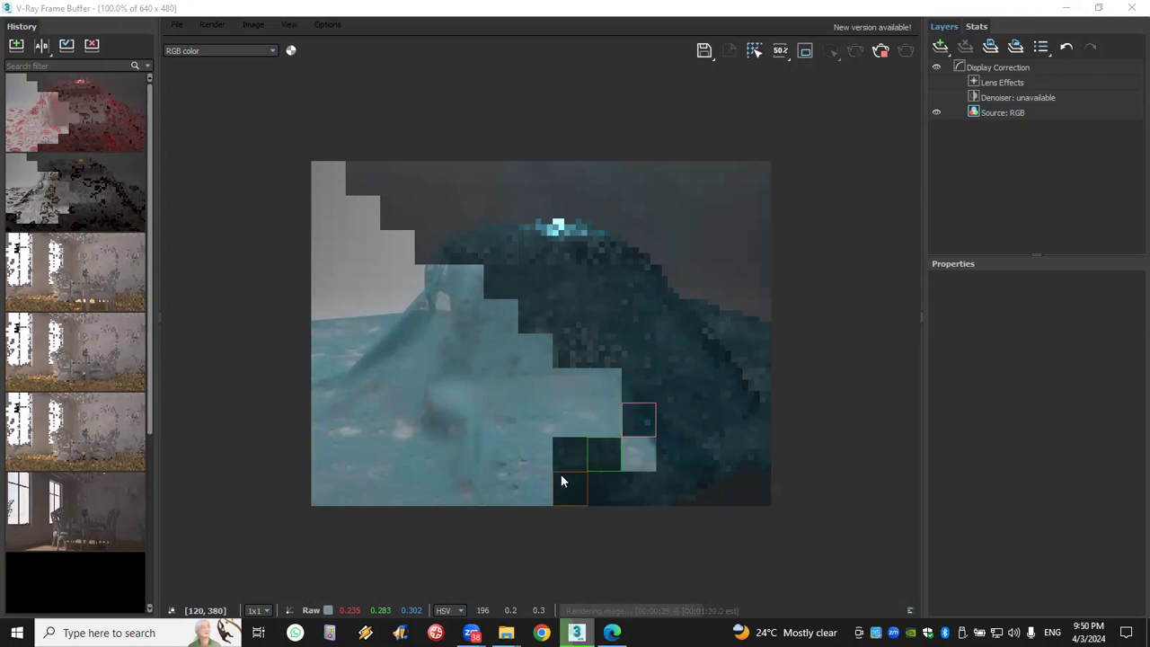
scroll(570, 476, "up", 1)
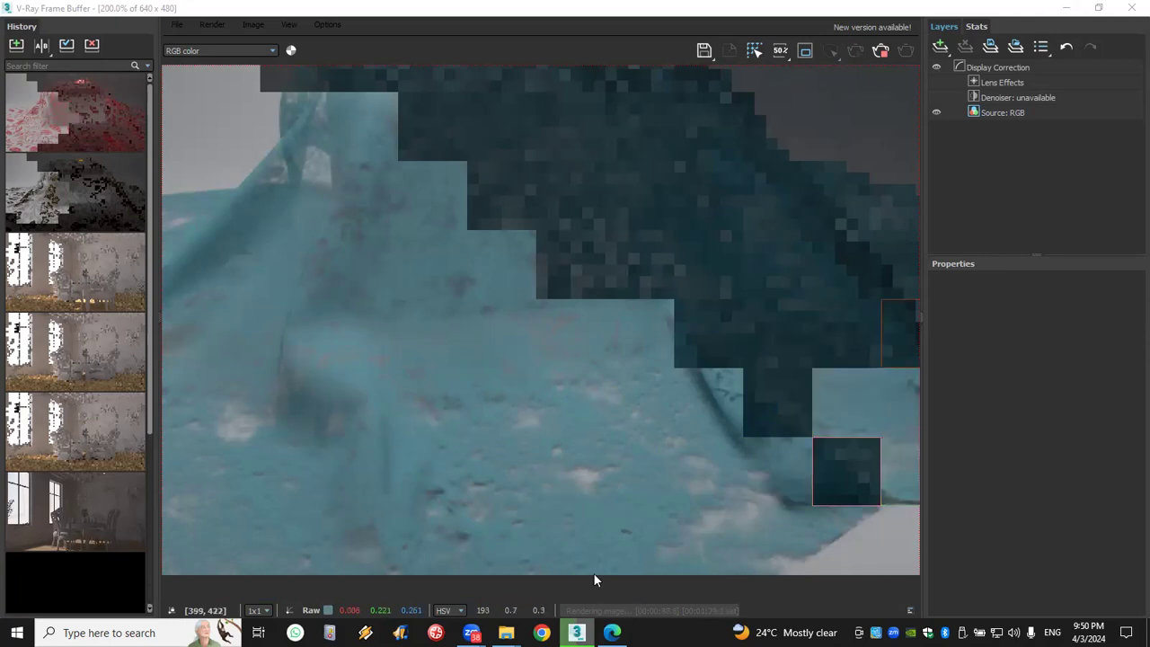
left_click(1131, 11)
Return to the blue material's maps and set the Opacity map amount to 31
left_click(144, 456)
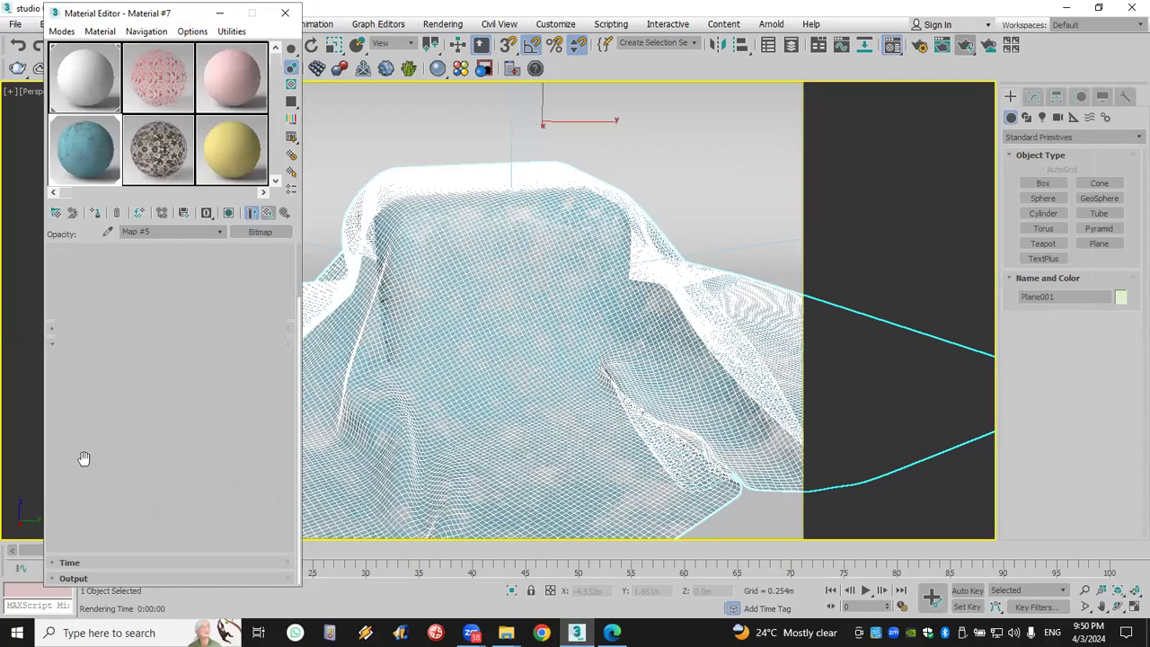
key("Up")
left_click(132, 290)
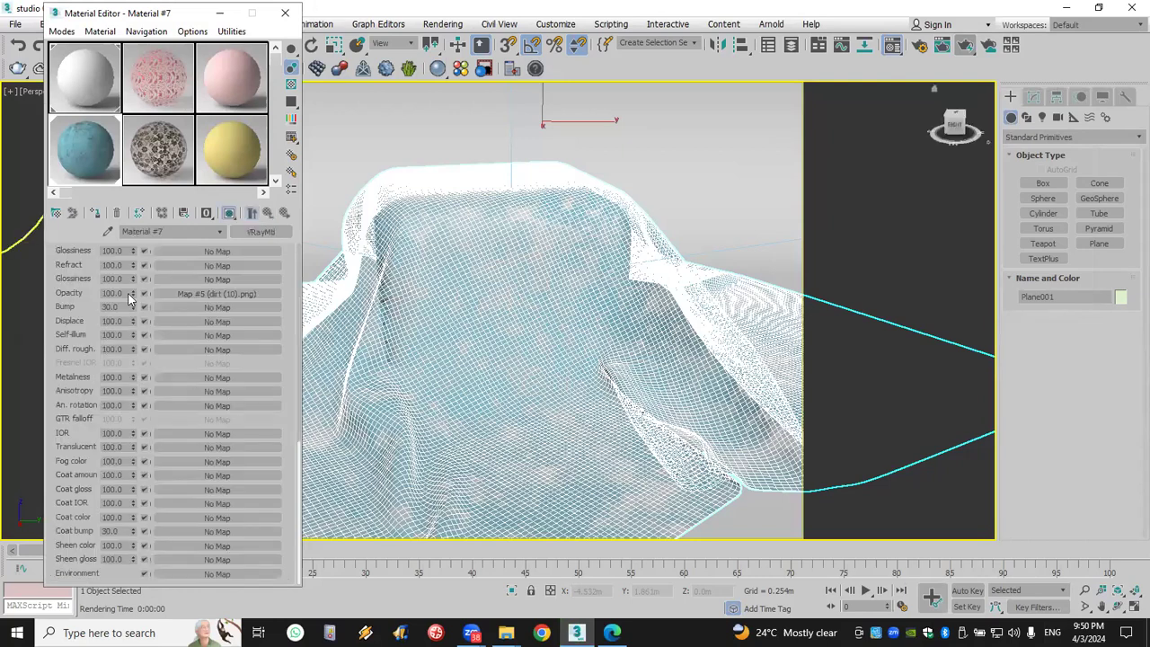
type("38")
key("Return")
type("31")
key("Return")
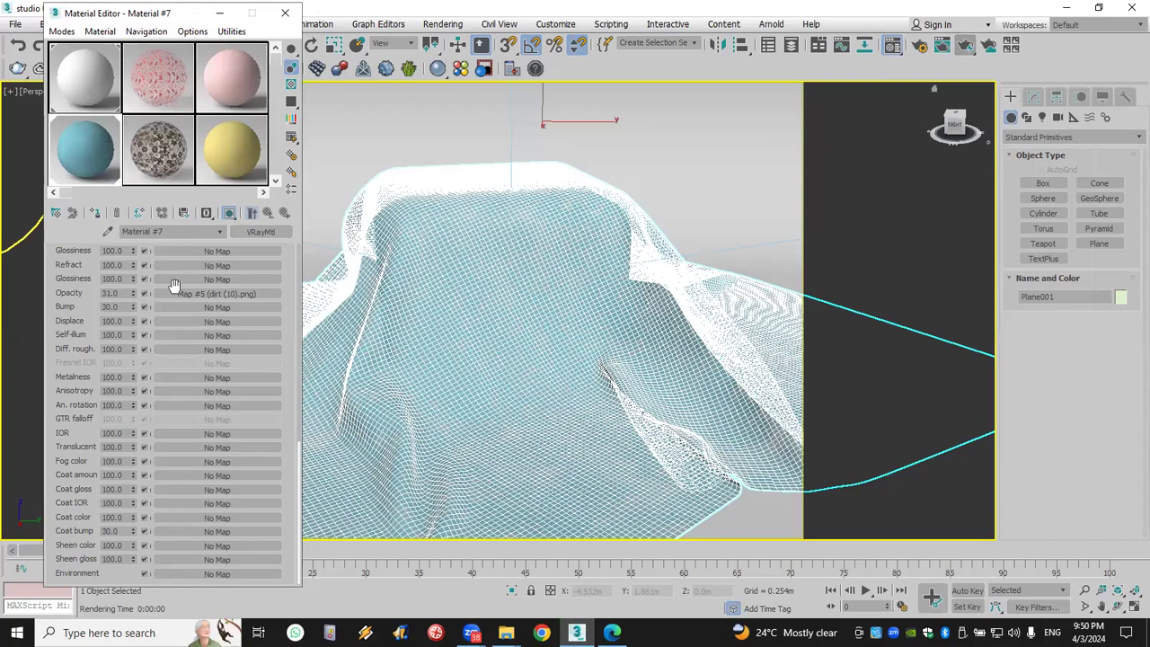
Render the blue cloth with the reduced opacity amount and compare the fabric up close and in full view
left_click(988, 45)
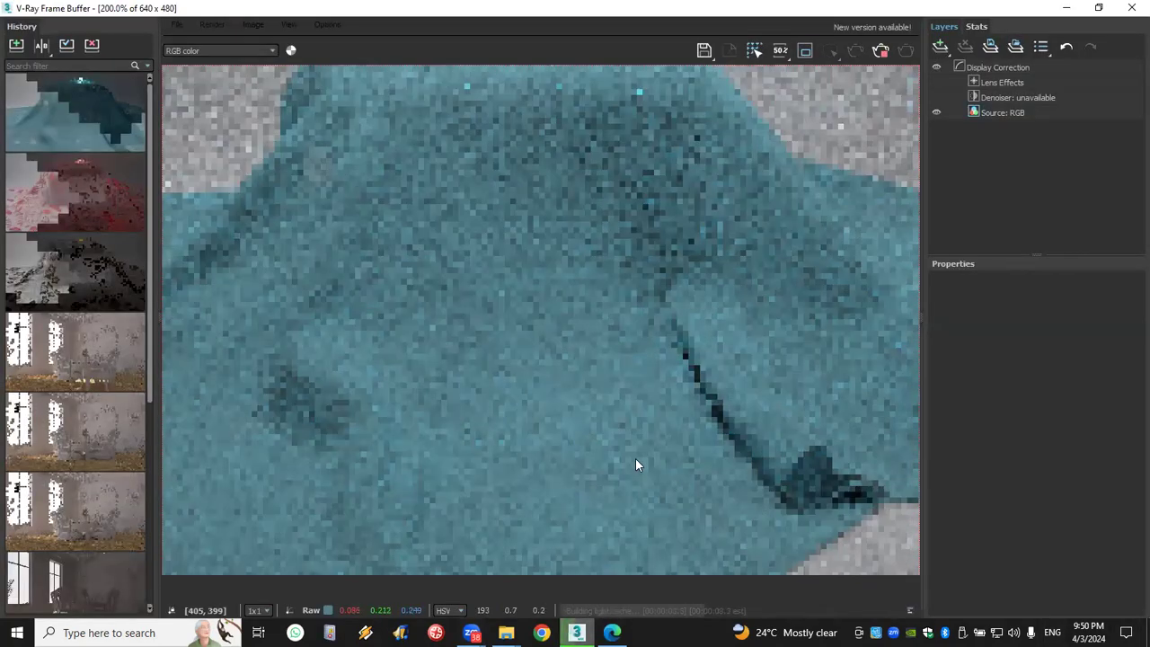
scroll(635, 465, "down", 2)
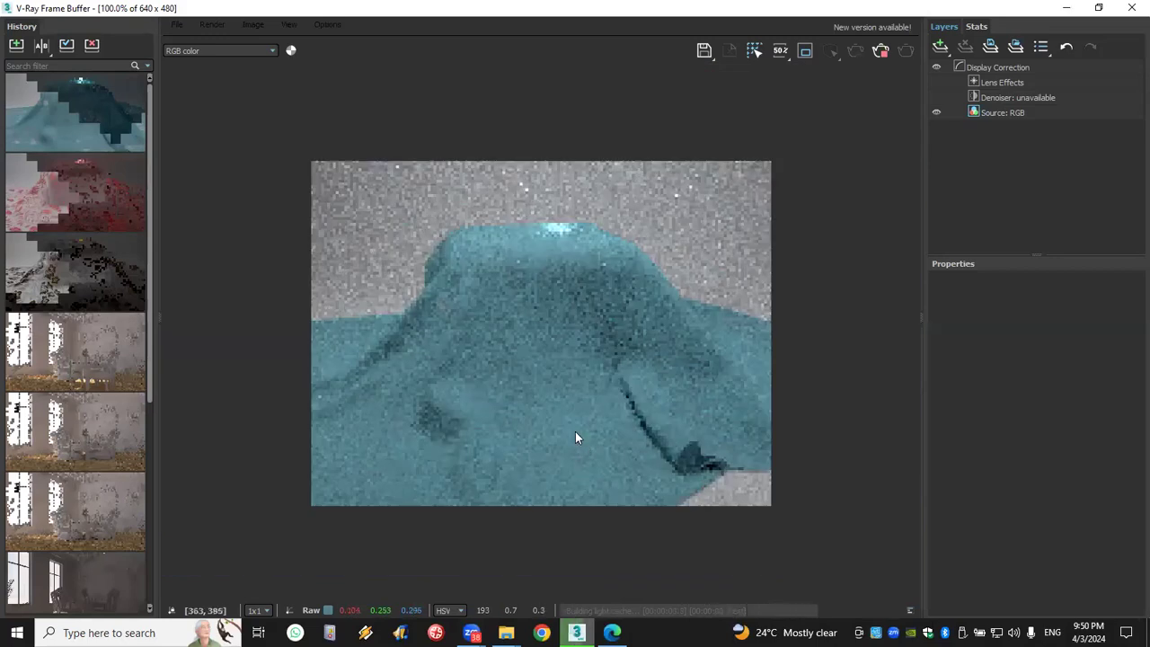
scroll(586, 445, "up", 2)
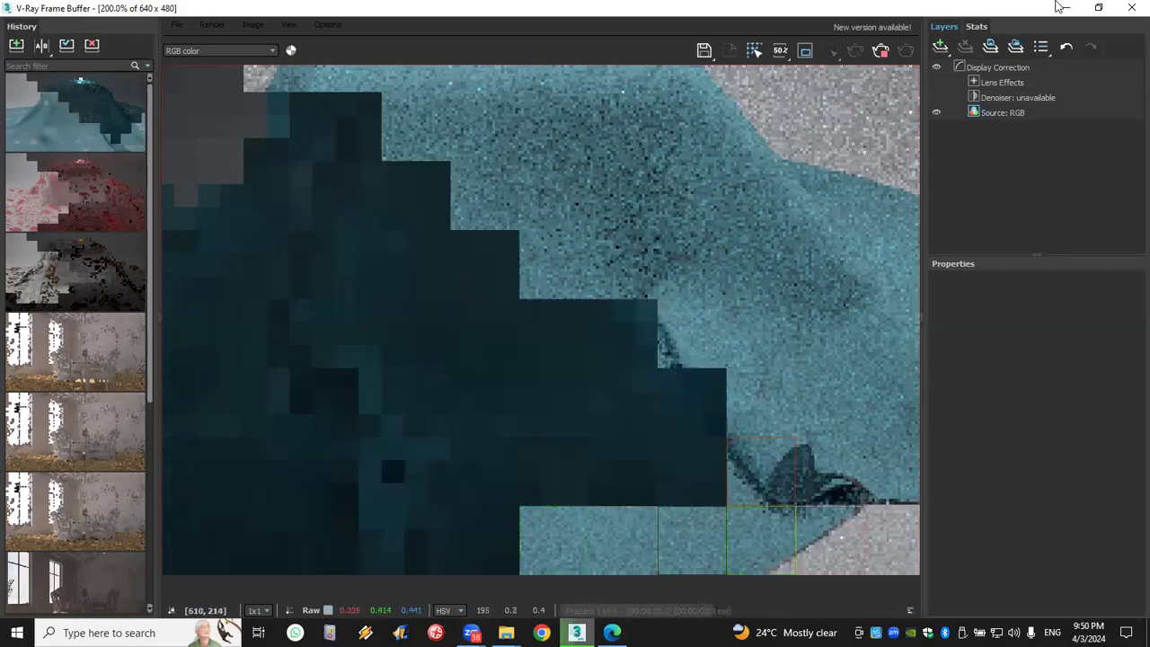
scroll(609, 437, "down", 2)
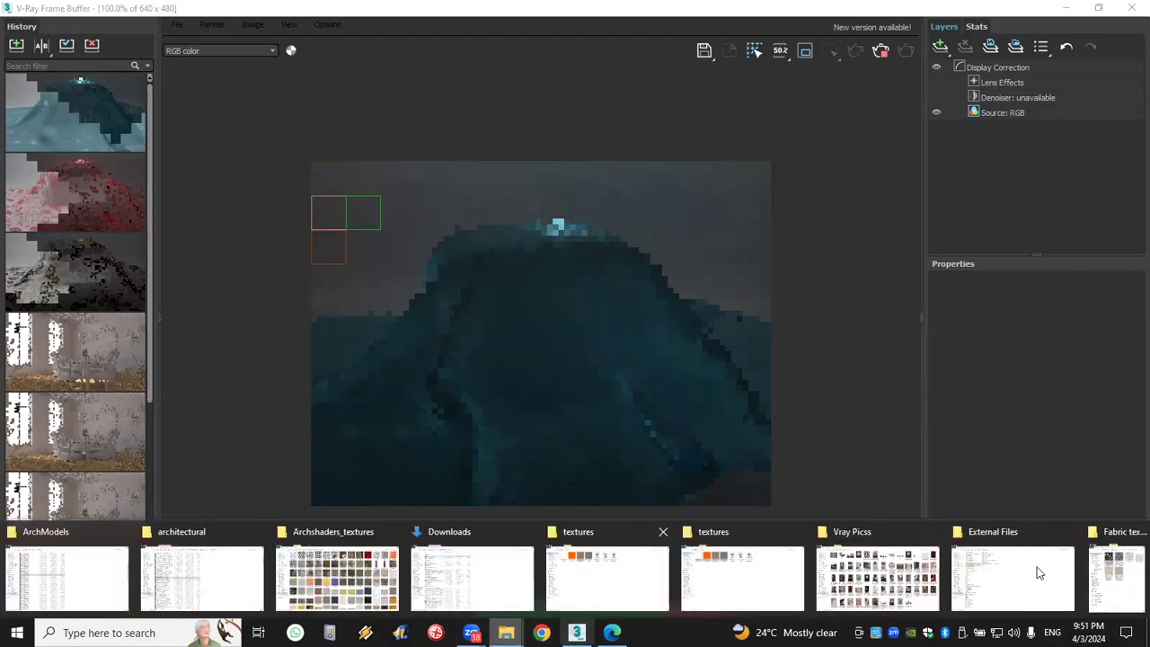
Switch to File Explorer and point out the lecture 04 studio and Lecture 4 Textures folders in External Files
left_click(1043, 568)
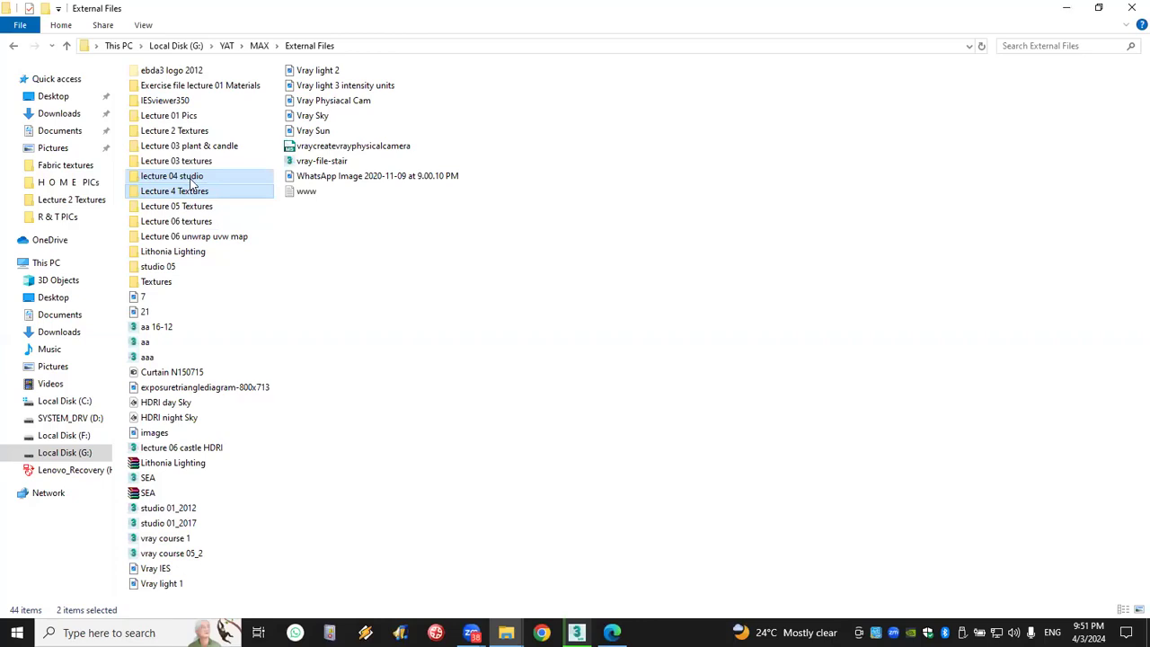
key("ctrl+space")
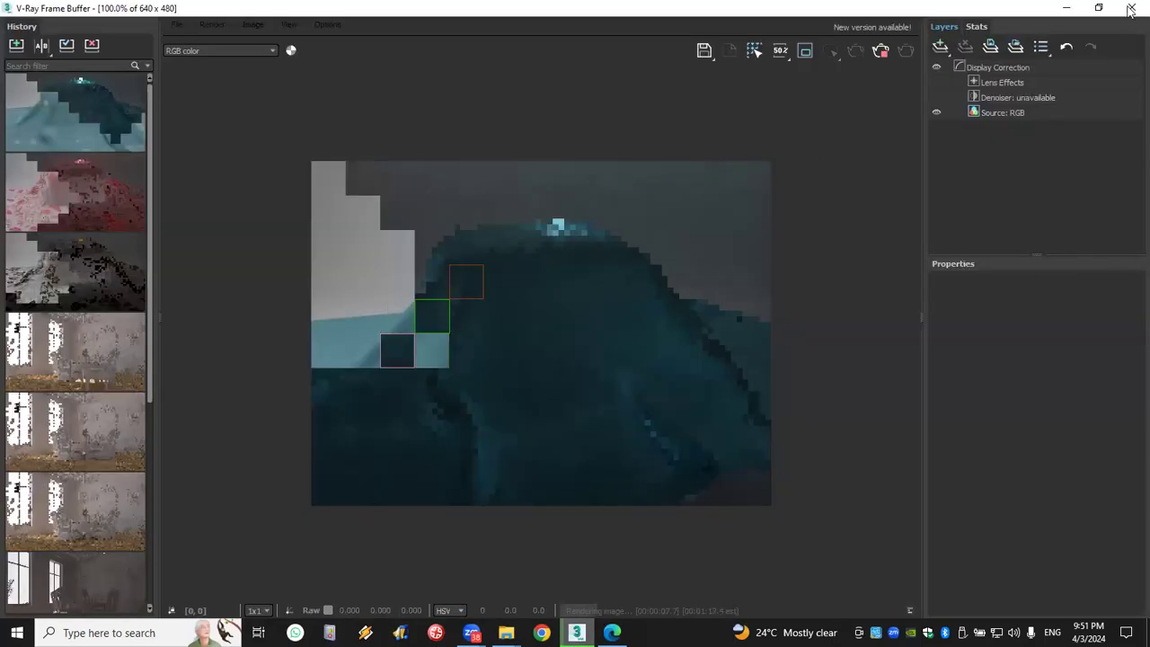
Close the render and material windows and reopen the studio 04.max scene, accepting V-Ray's updated features
left_click(1131, 9)
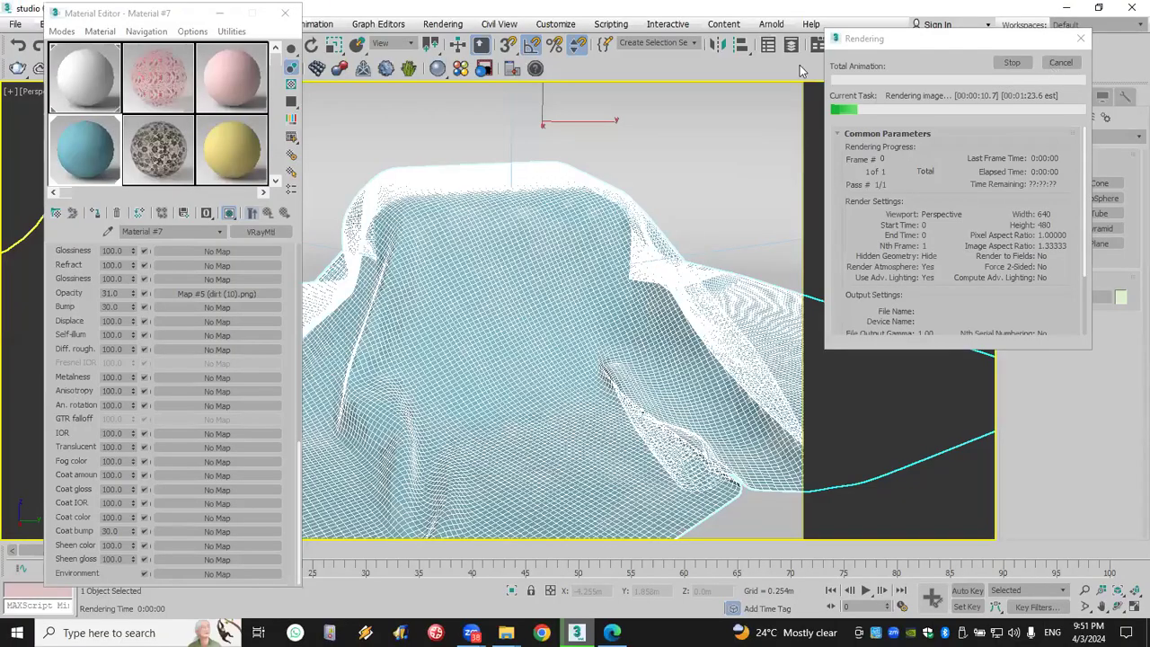
left_click(284, 17)
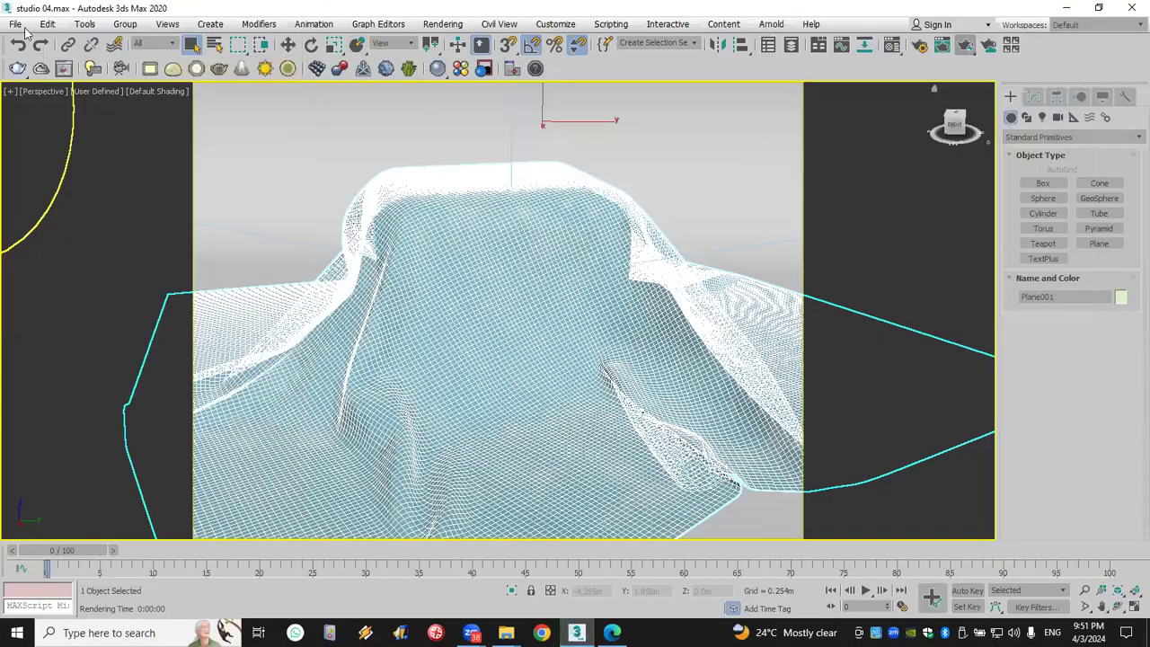
left_click(225, 93)
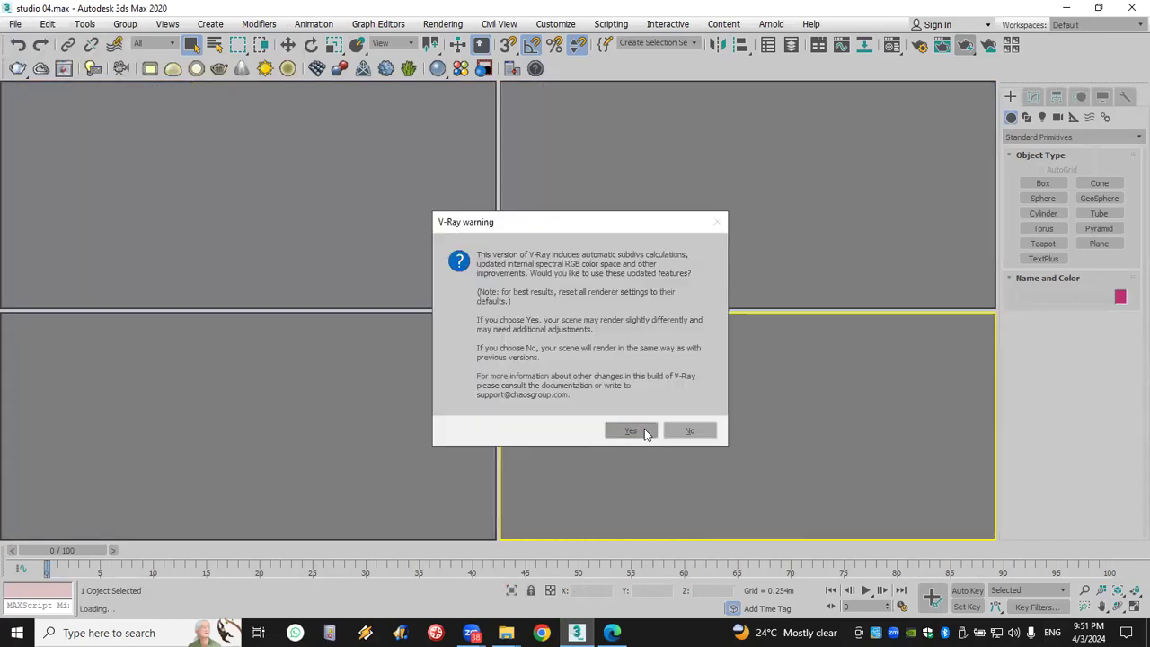
left_click(632, 432)
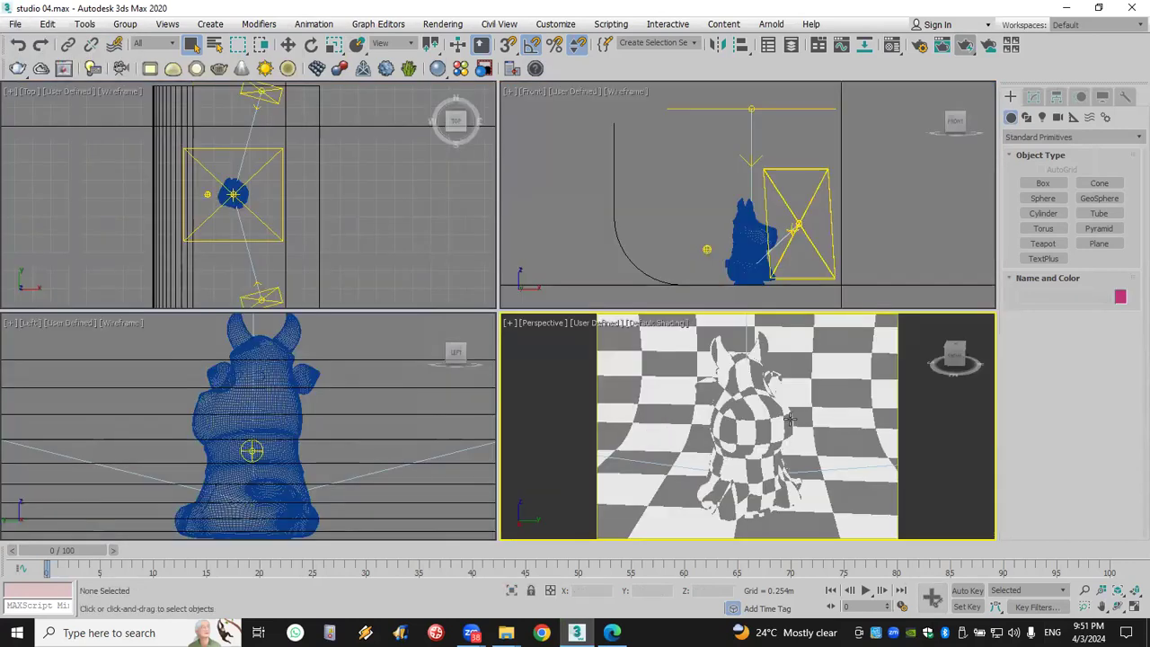
Unhide all objects in the scene and hide the horned figurine, leaving the draped cloth in the Perspective view
left_click(765, 396)
right_click(764, 384)
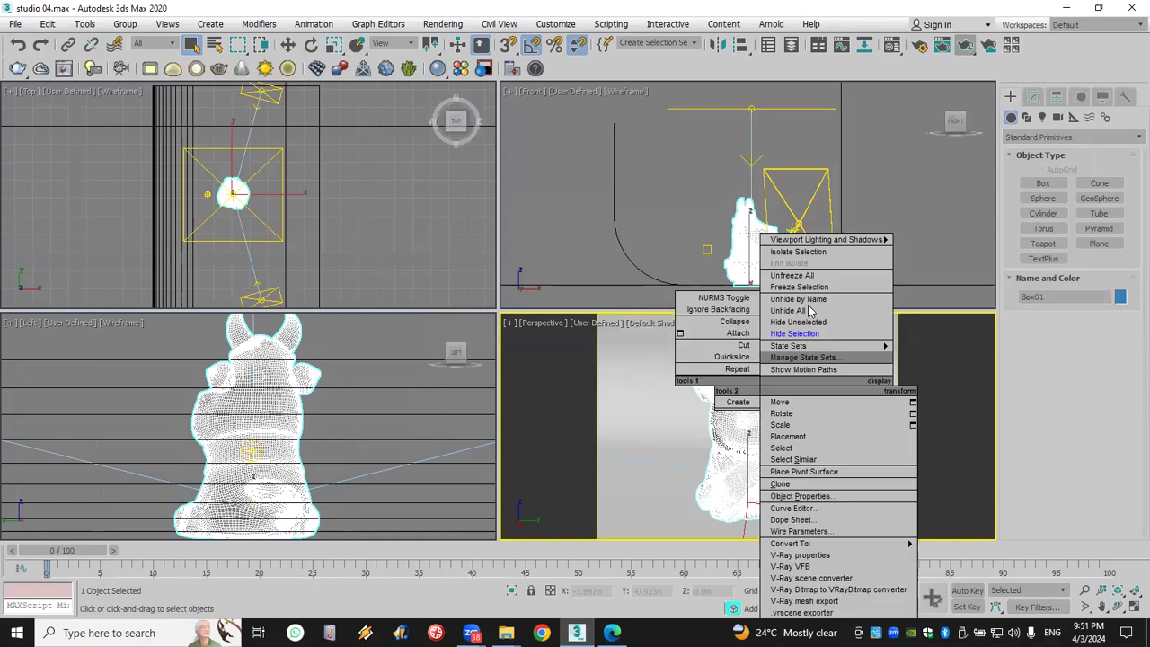
left_click(810, 310)
right_click(730, 409)
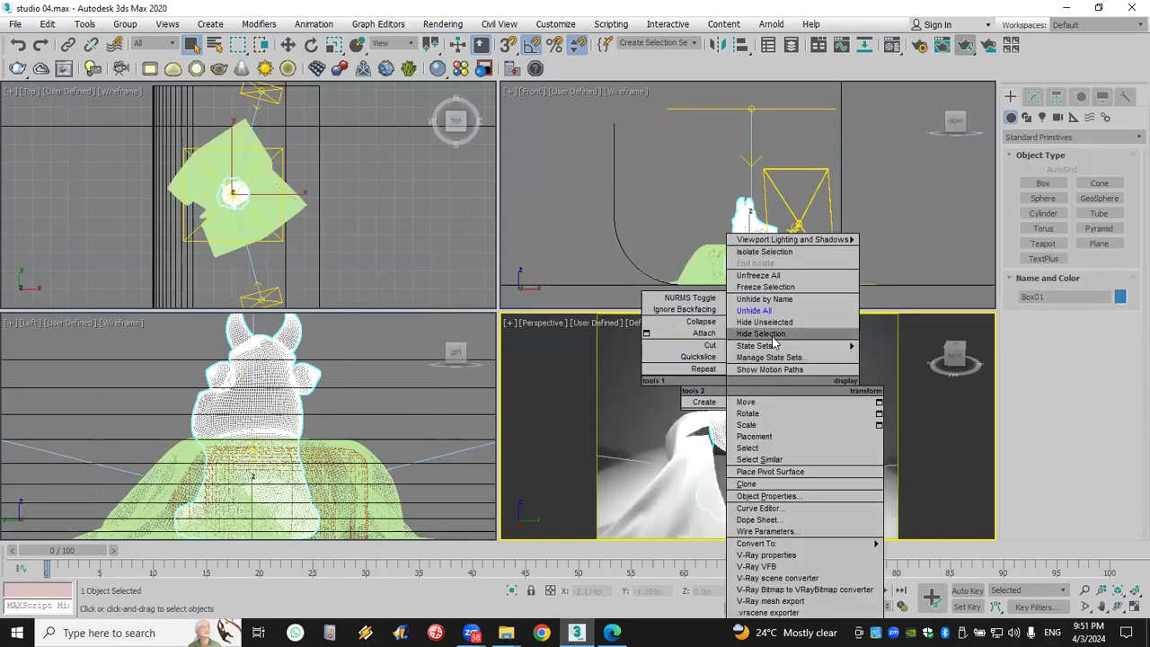
left_click(720, 338)
left_click(1099, 609)
left_click_drag(789, 511, 809, 490)
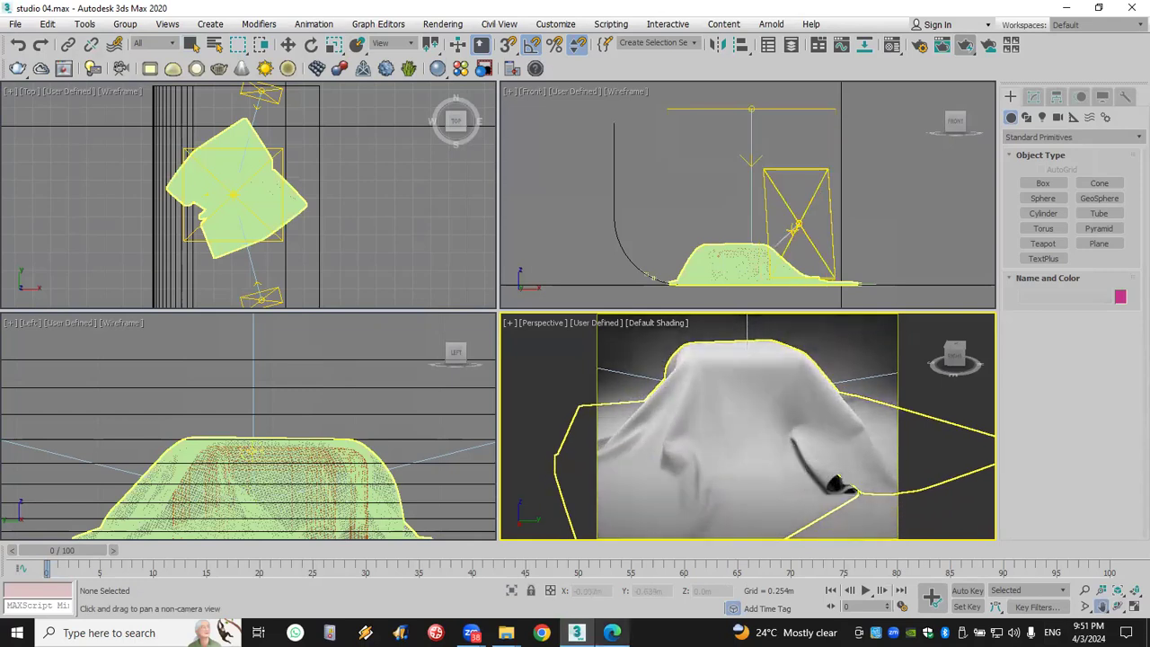
Browse to the External Files folder in File Explorer, point out the lecture 04 studio and Lecture 4 Textures folders again, and close the window
left_click(506, 632)
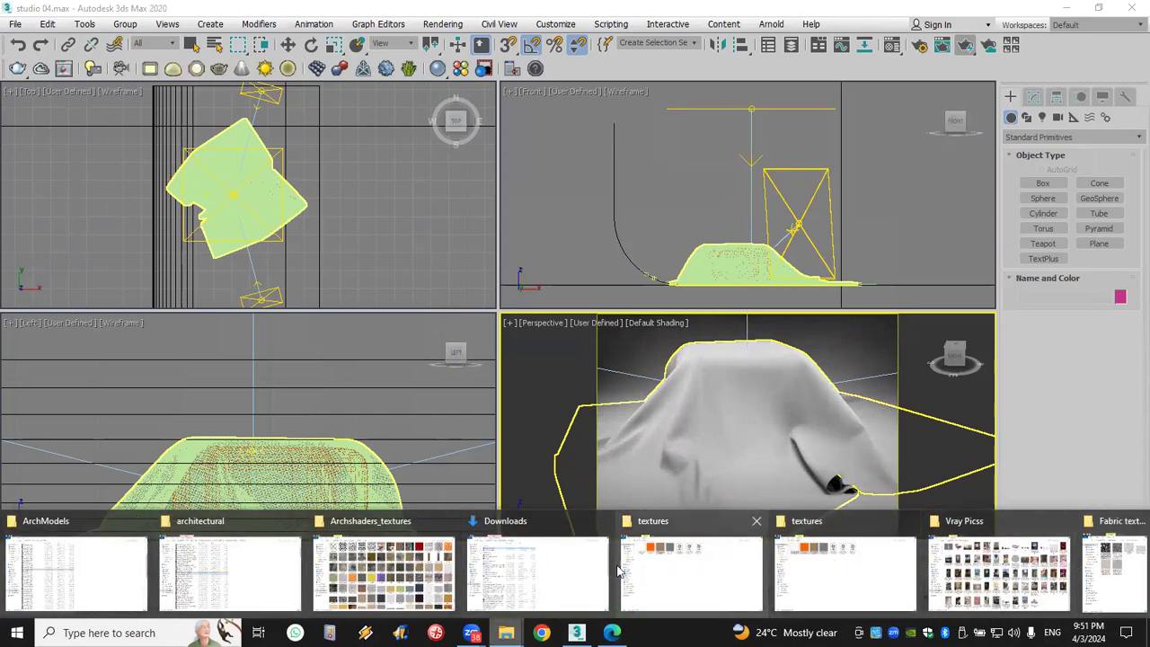
left_click(61, 569)
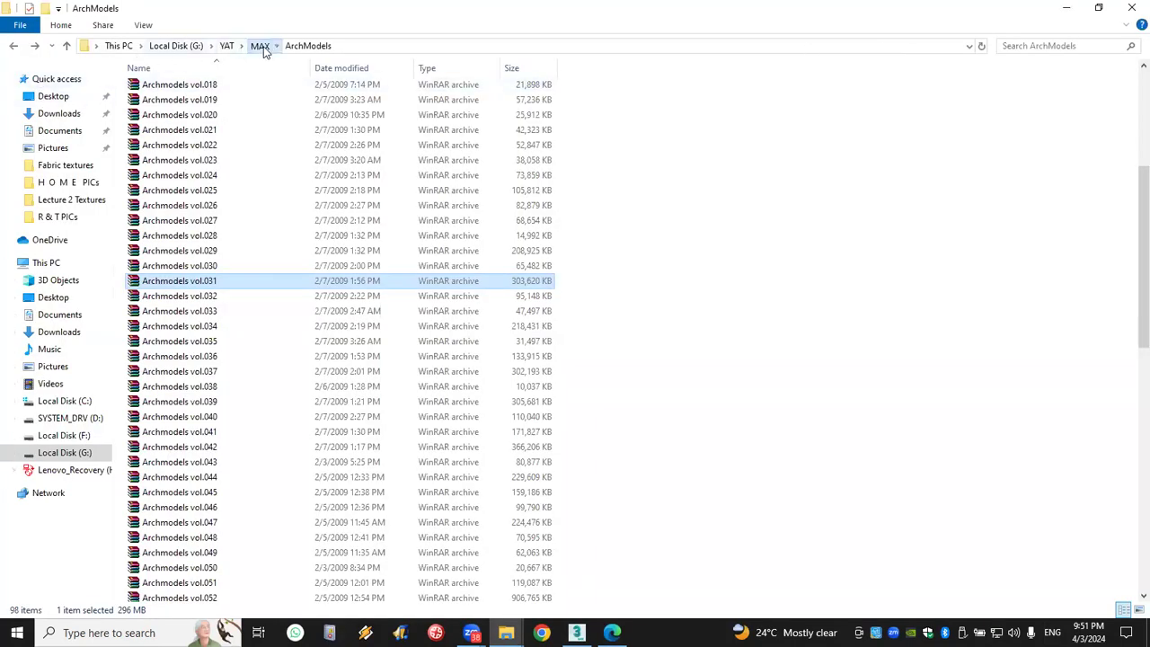
left_click(259, 46)
double_click(169, 165)
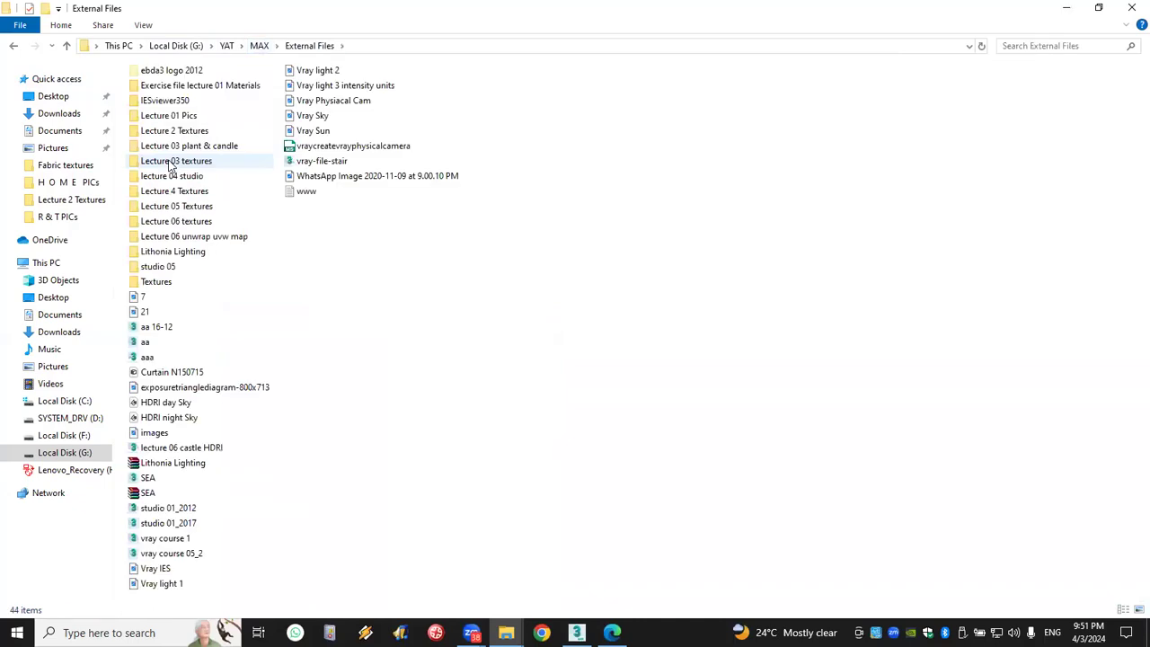
left_click(203, 177)
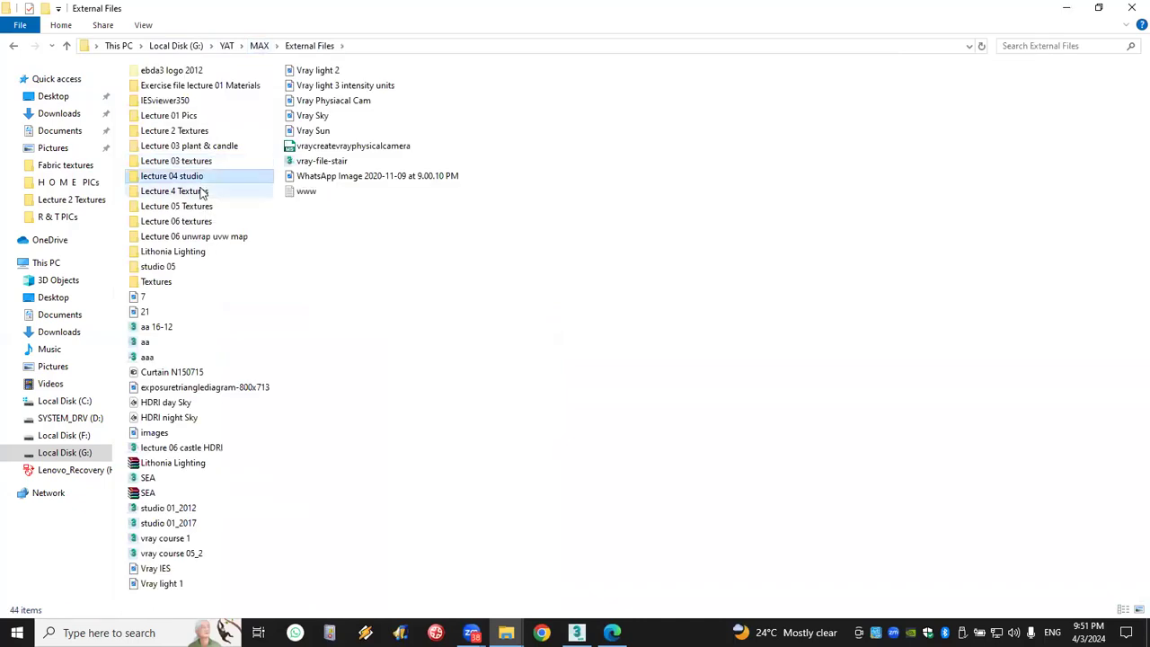
left_click(196, 193)
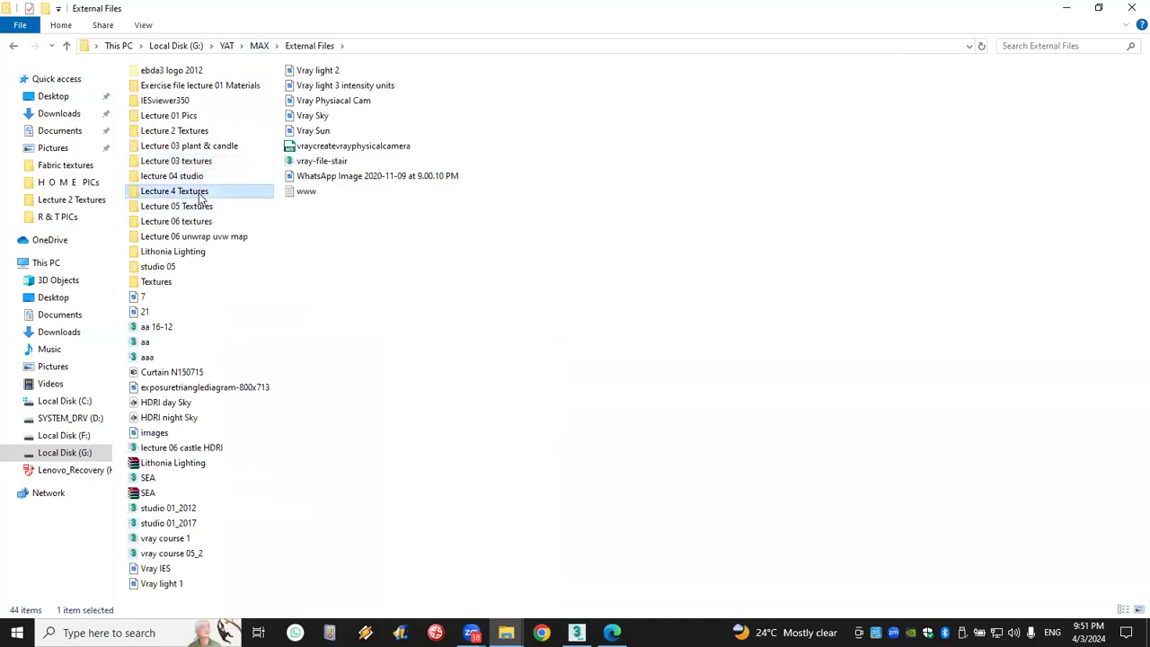
left_click(1131, 7)
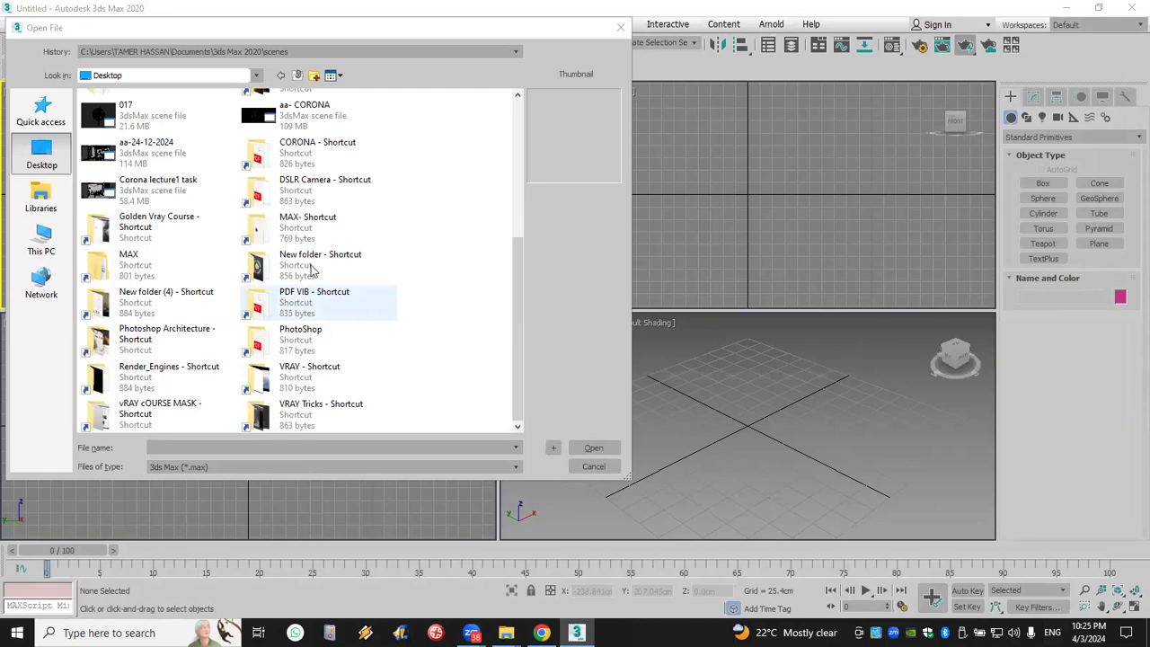
double_click(322, 226)
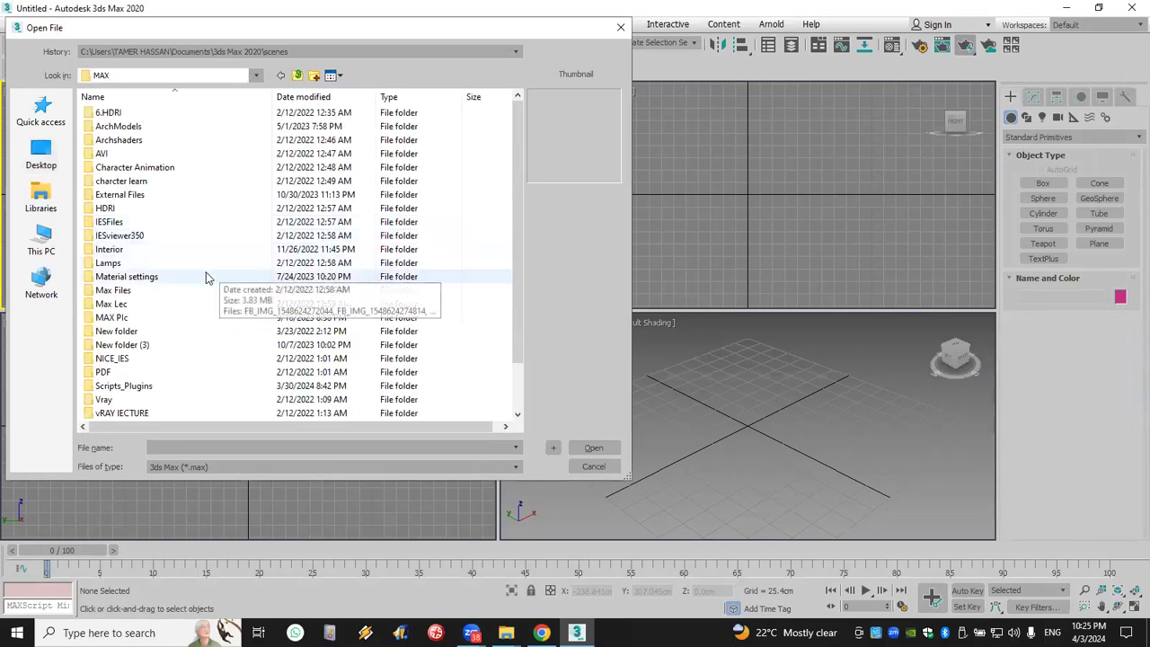
left_click(141, 195)
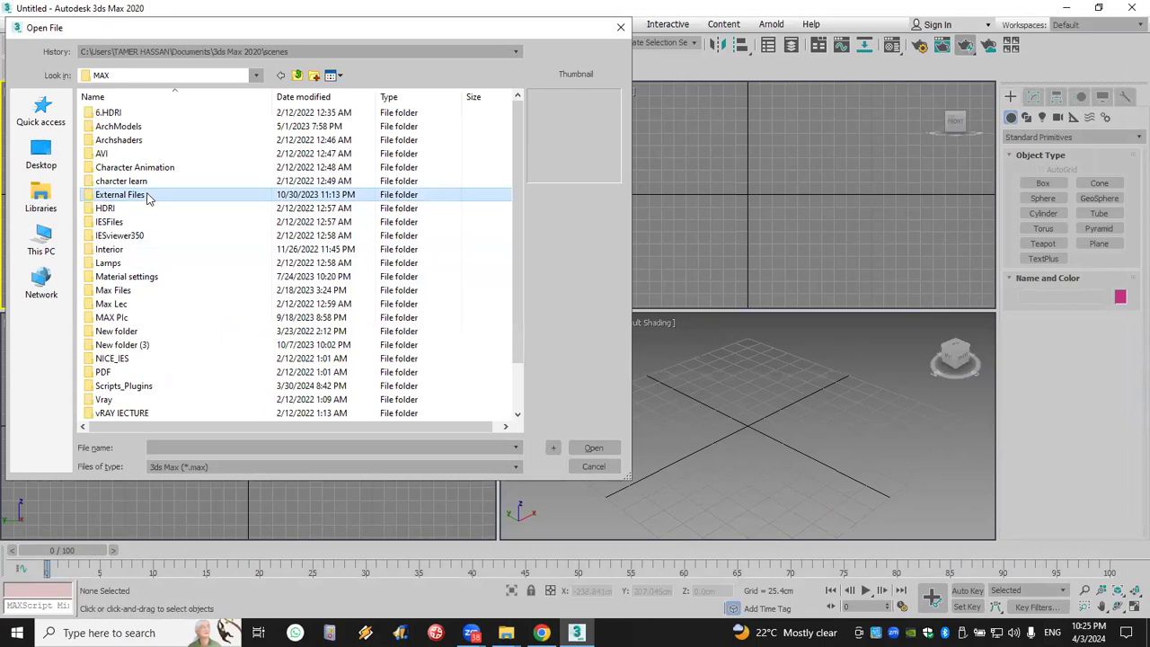
left_click(605, 470)
left_click(605, 470)
Reopen the recent studio 04.max scene and accept V-Ray's updated features
left_click(16, 25)
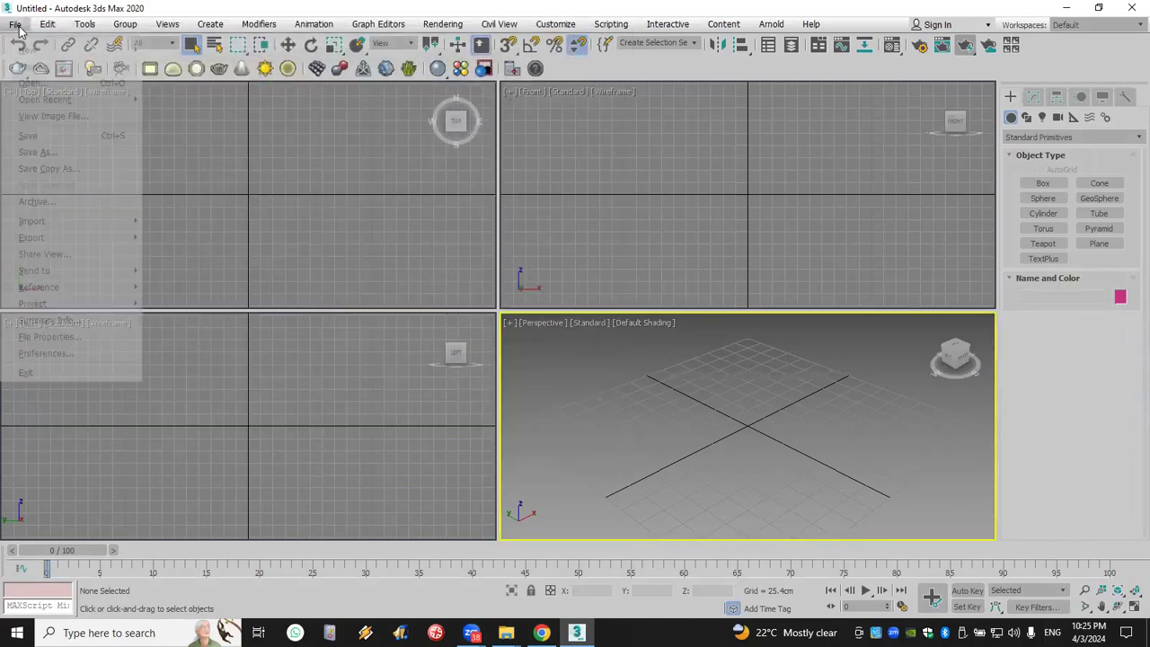
mouse_move(61, 100)
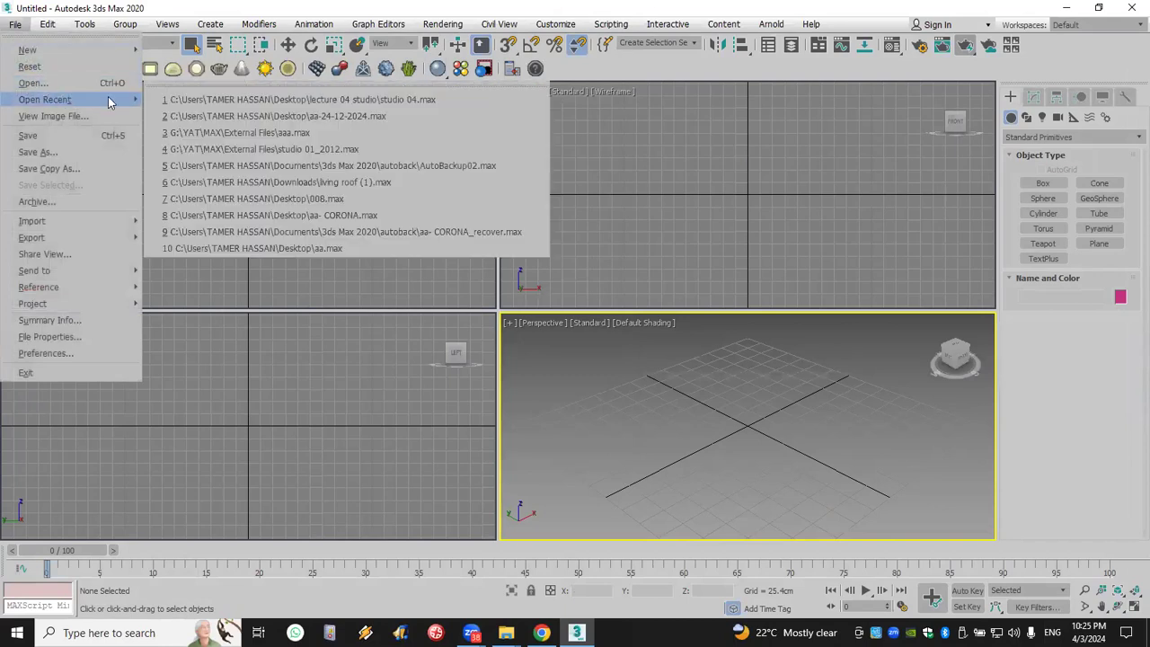
left_click(230, 103)
left_click(637, 434)
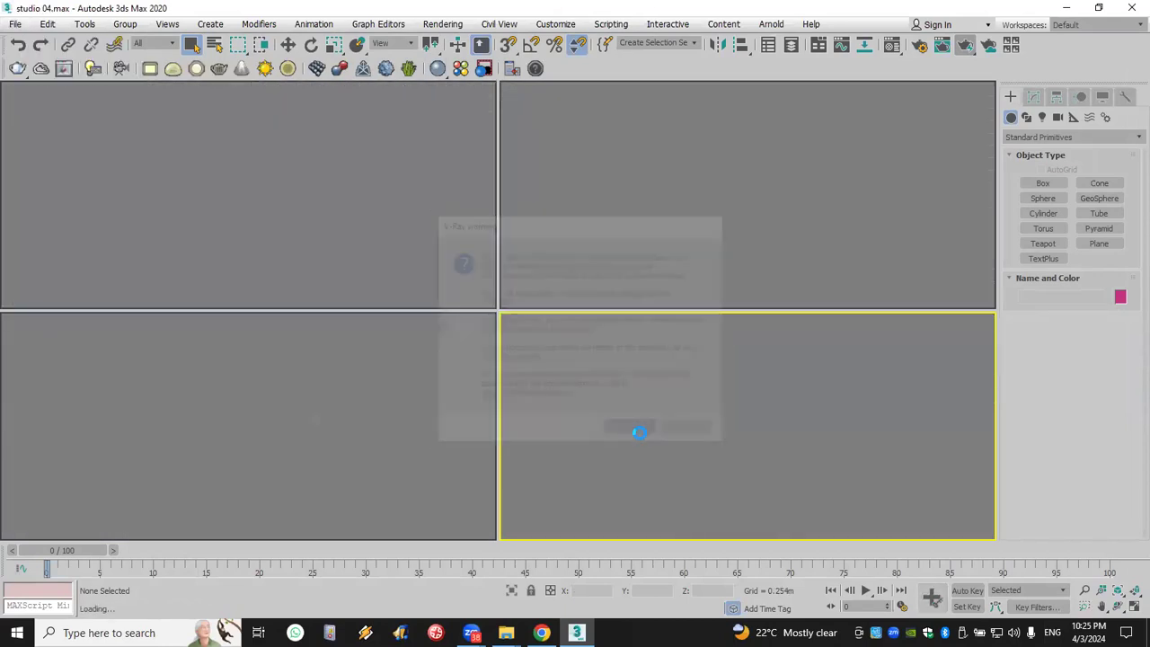
Turn off shadows and illuminate the Perspective viewport with default lights, maximizing it and deselecting the figurine
left_click(759, 386)
left_click(594, 324)
mouse_move(657, 475)
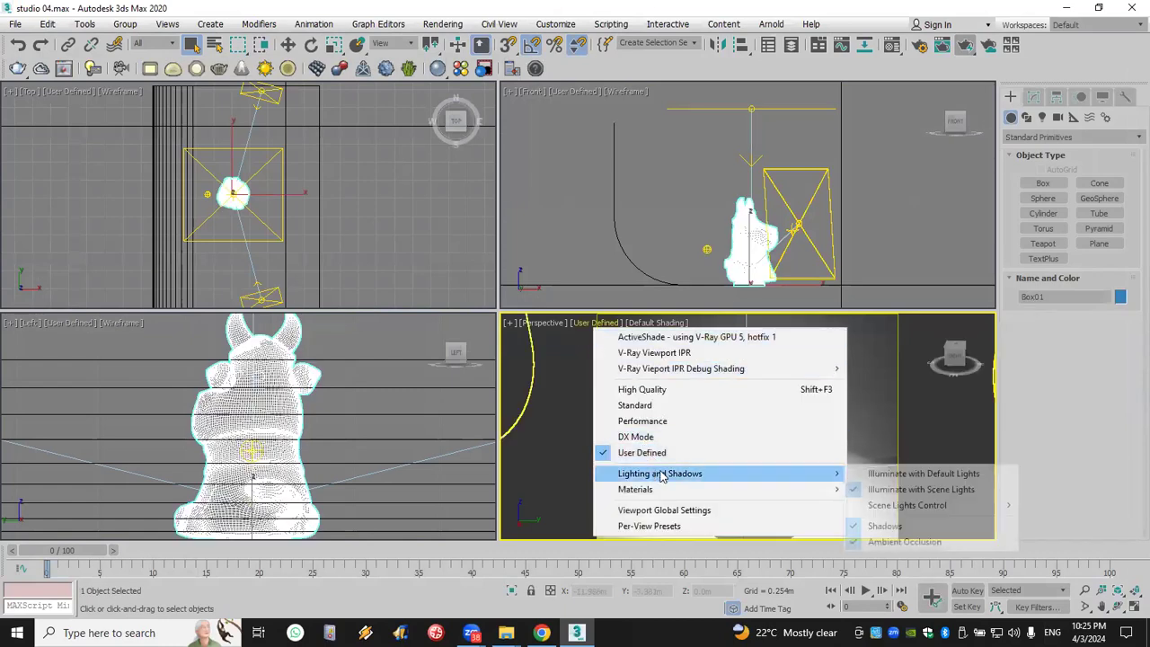
left_click(899, 525)
left_click(600, 322)
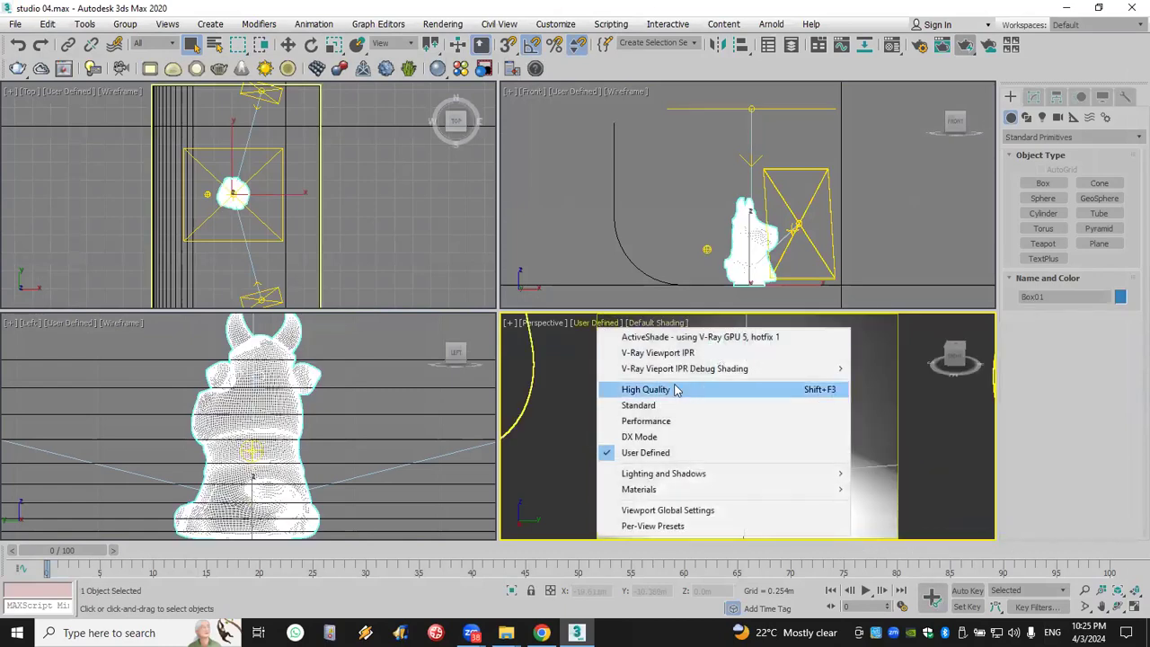
mouse_move(685, 474)
left_click(898, 473)
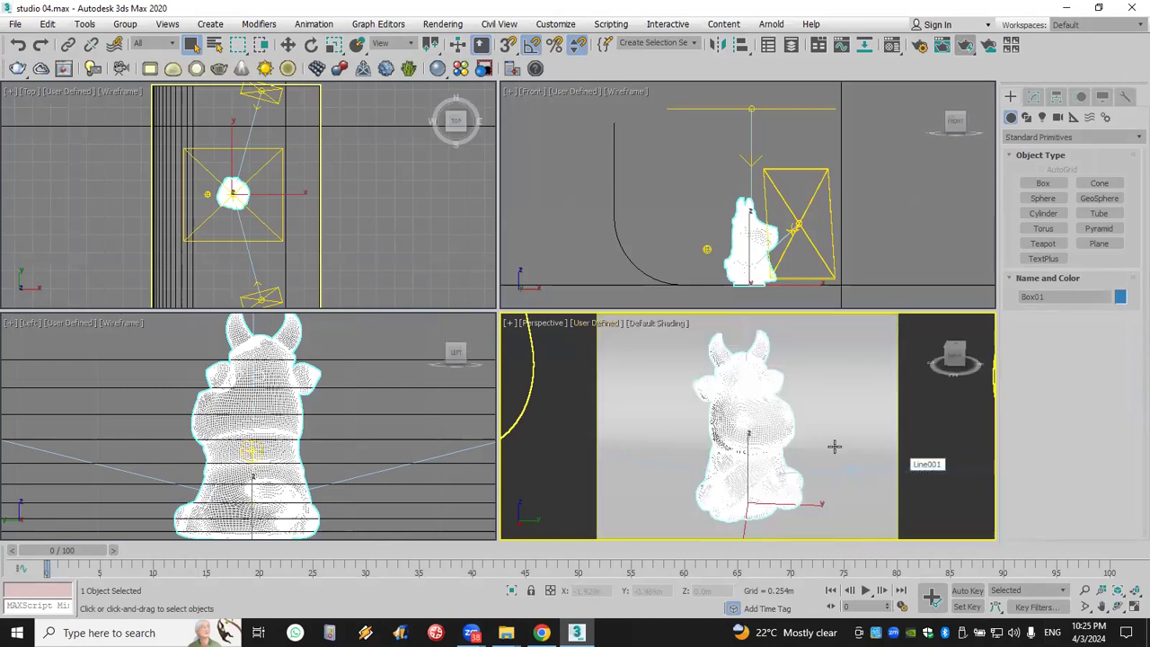
key("alt+w")
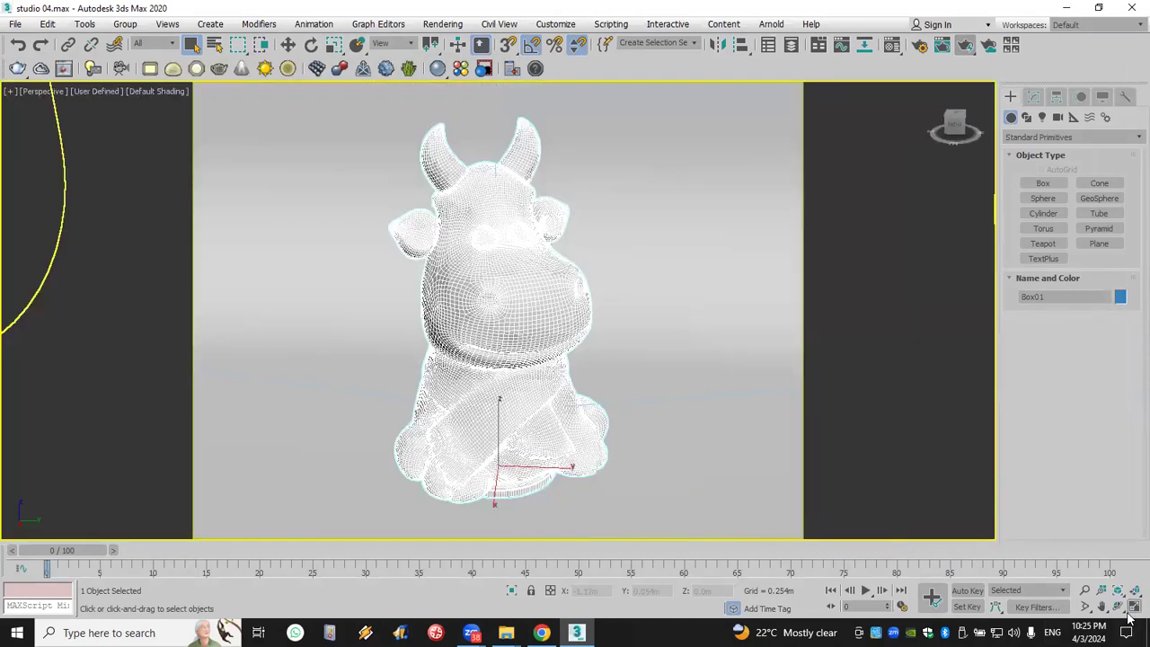
left_click(26, 200)
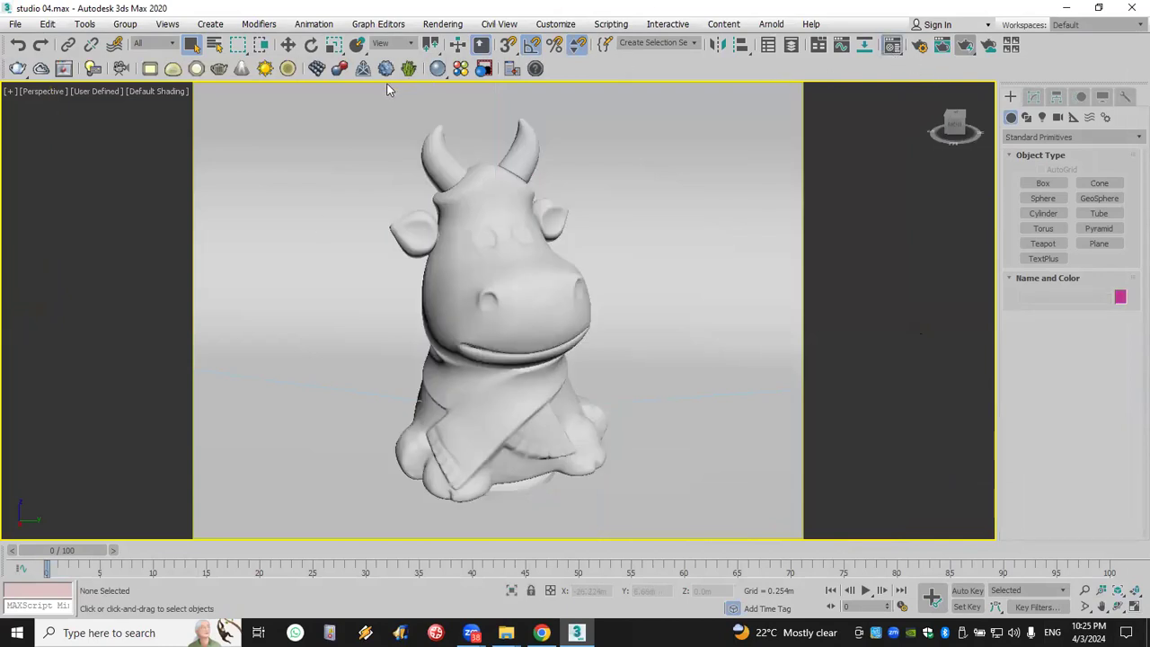
Open the Material Editor and Render Setup, and select the bucket image sampler's Max subdivs value for editing
key("m")
left_click_drag(177, 12, 182, 99)
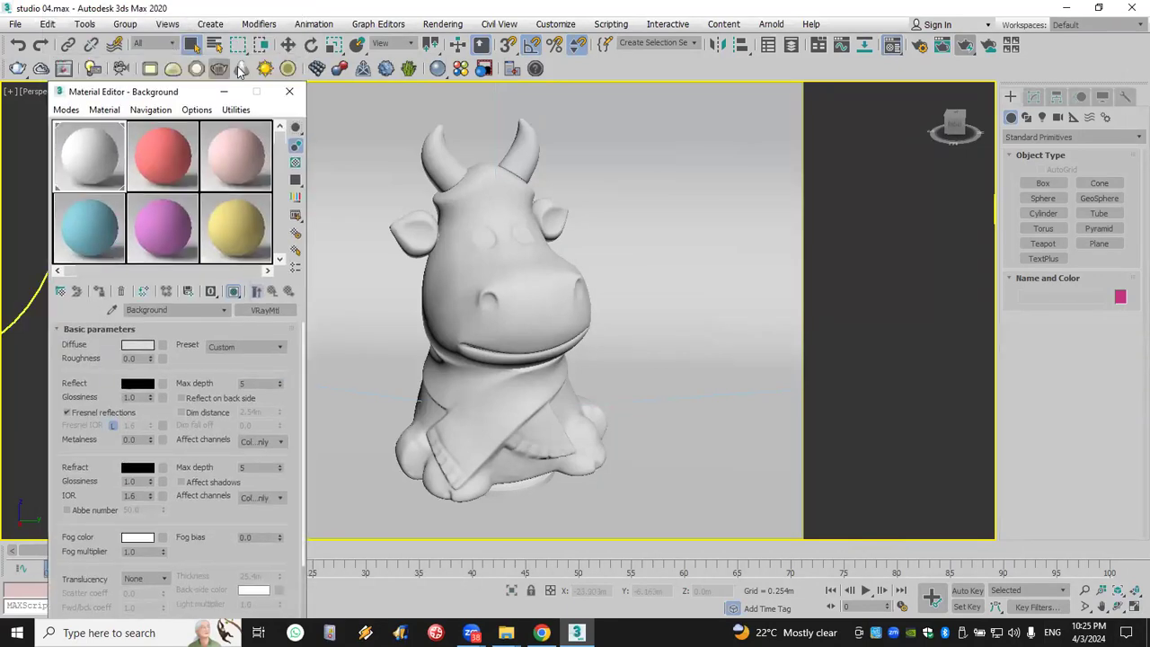
left_click(442, 23)
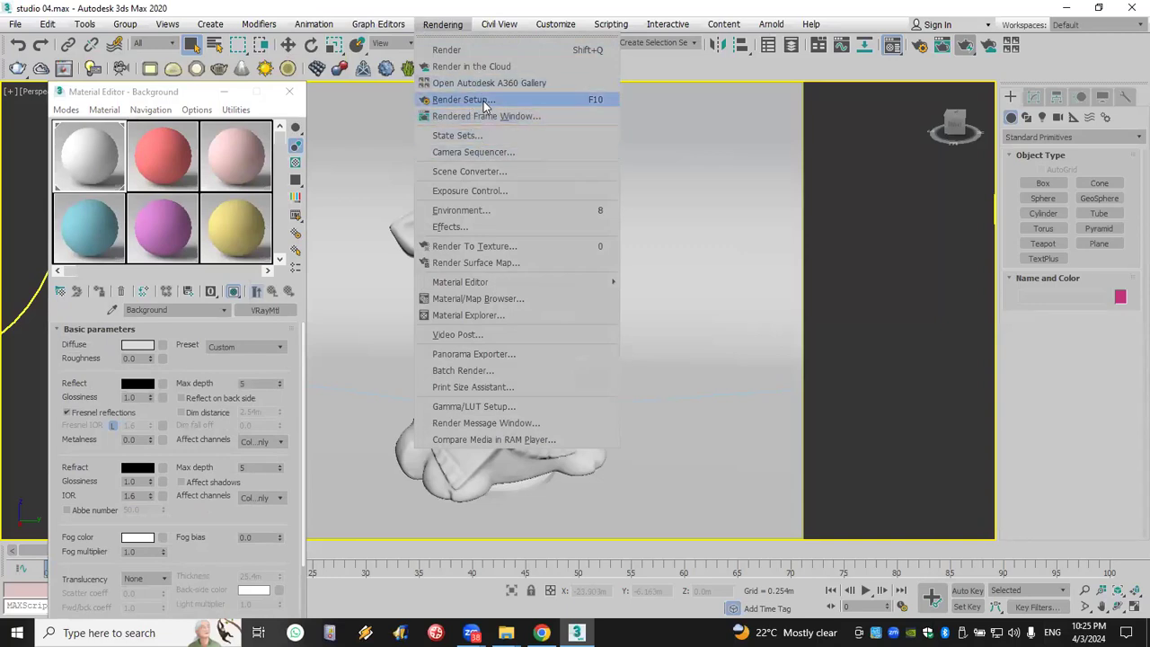
left_click(484, 100)
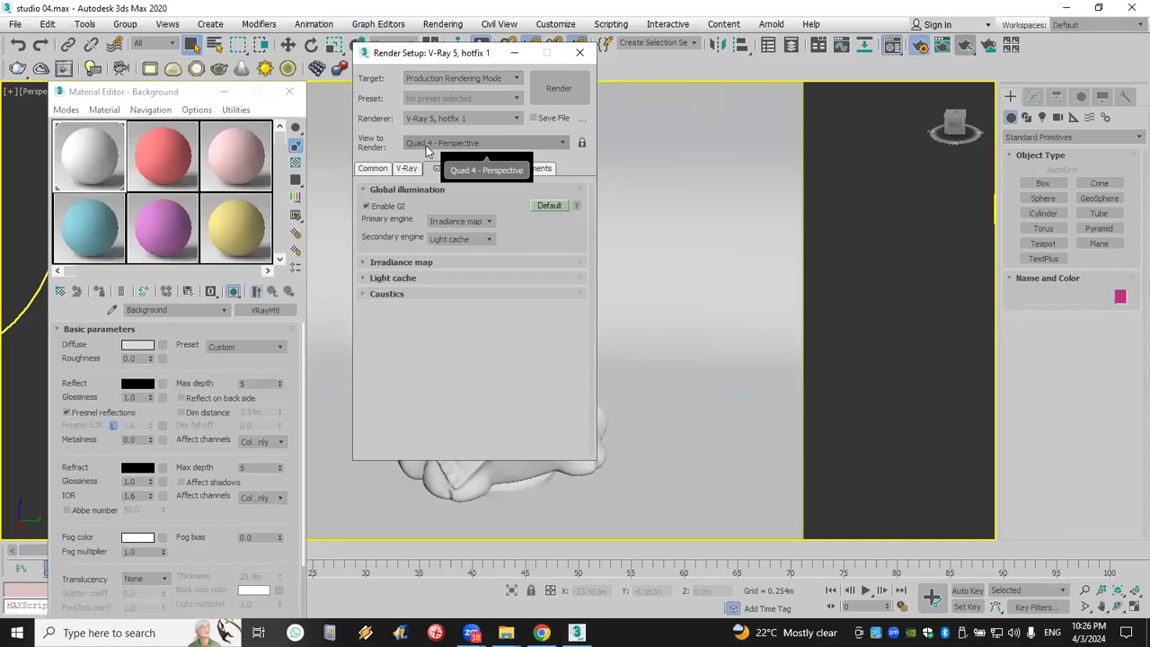
left_click(405, 169)
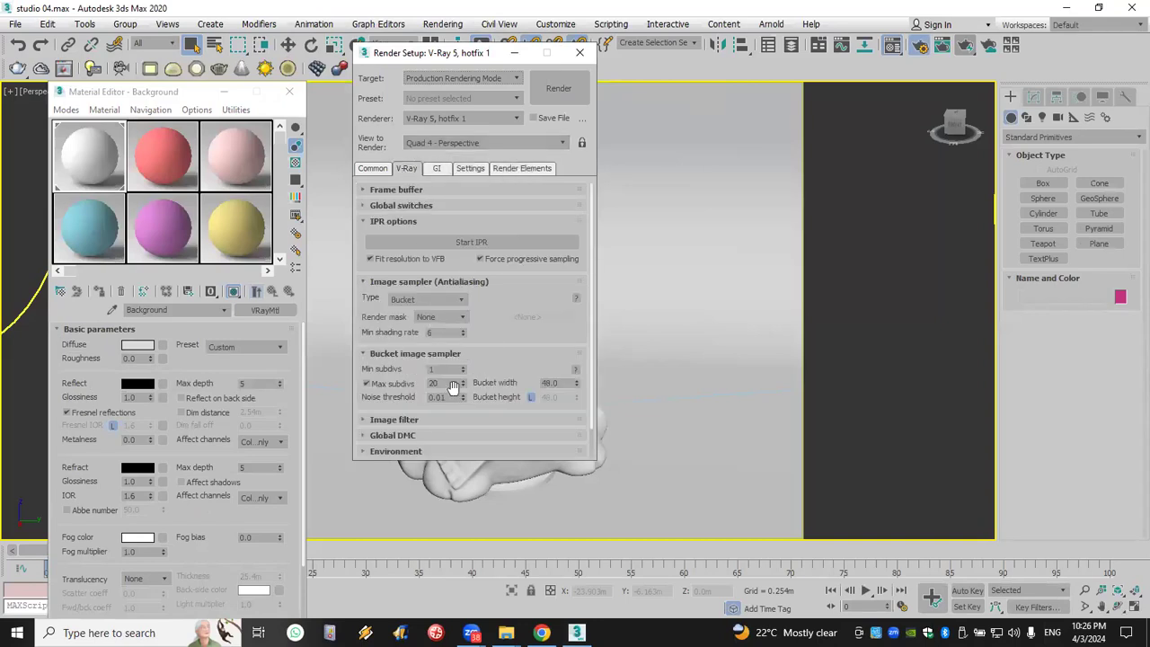
left_click_drag(441, 383, 395, 384)
Set the light cache subdivs to 200 in the global illumination settings and close Render Setup
left_click(438, 169)
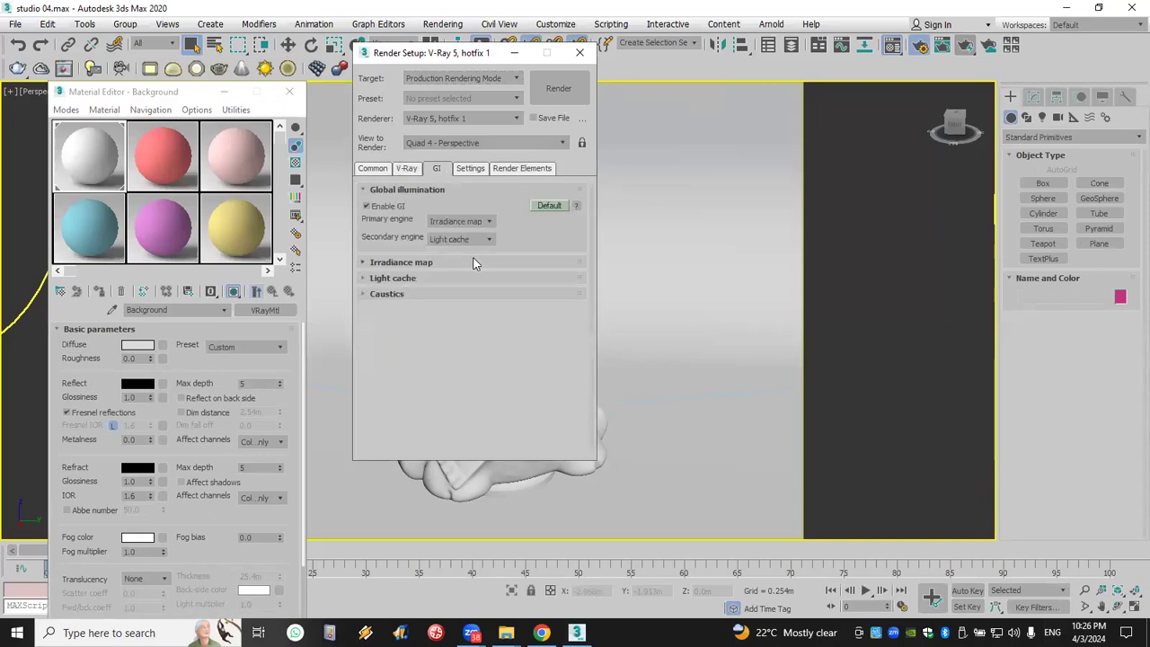
left_click(476, 263)
left_click(468, 279)
left_click(453, 302)
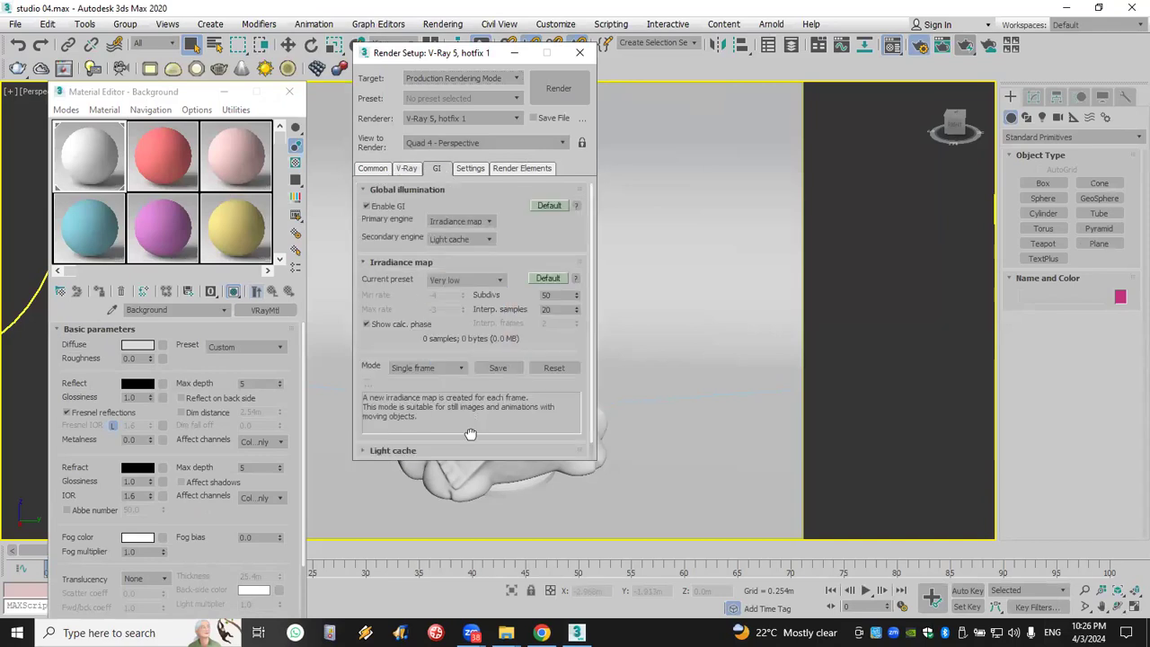
left_click(472, 452)
double_click(451, 332)
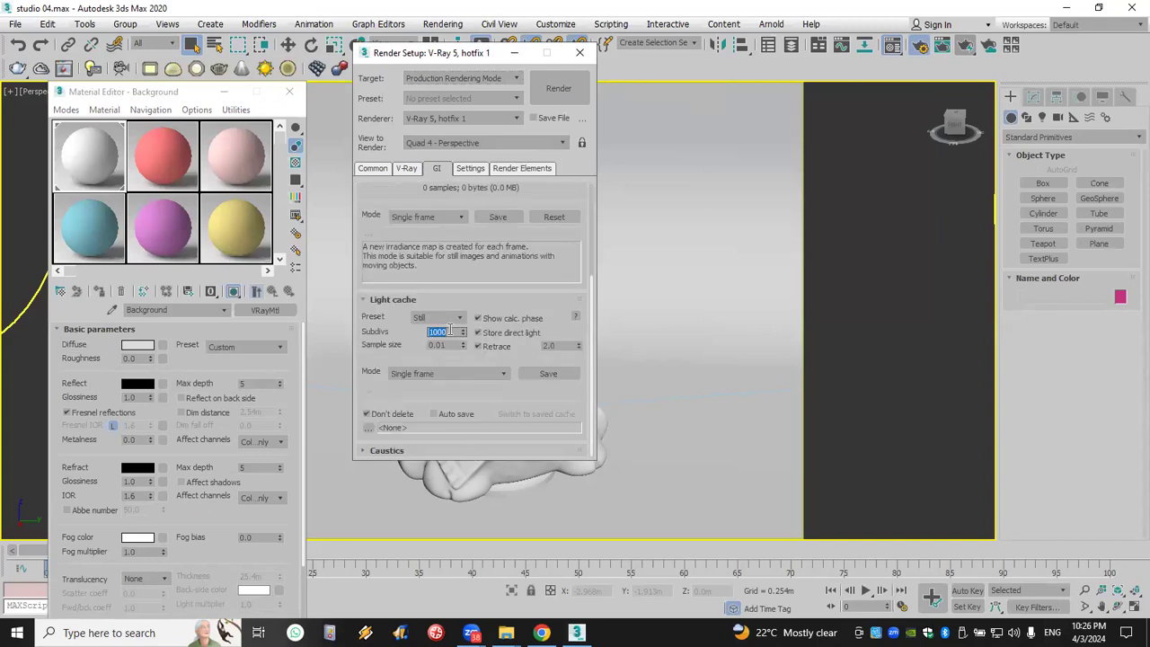
type("20")
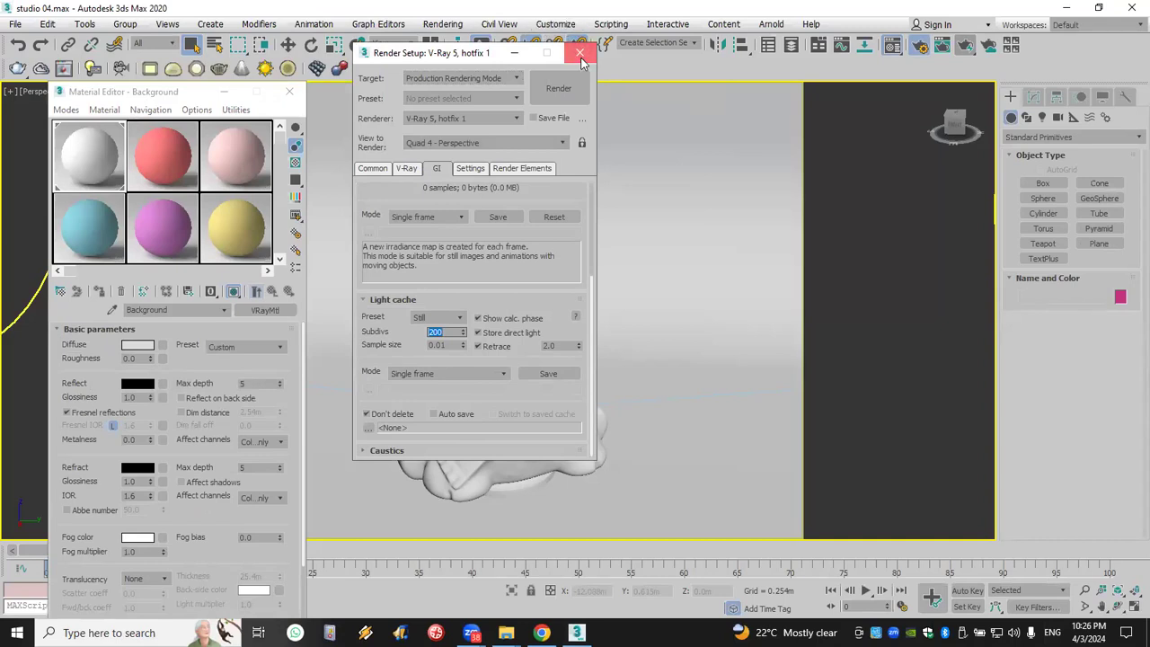
key("F10")
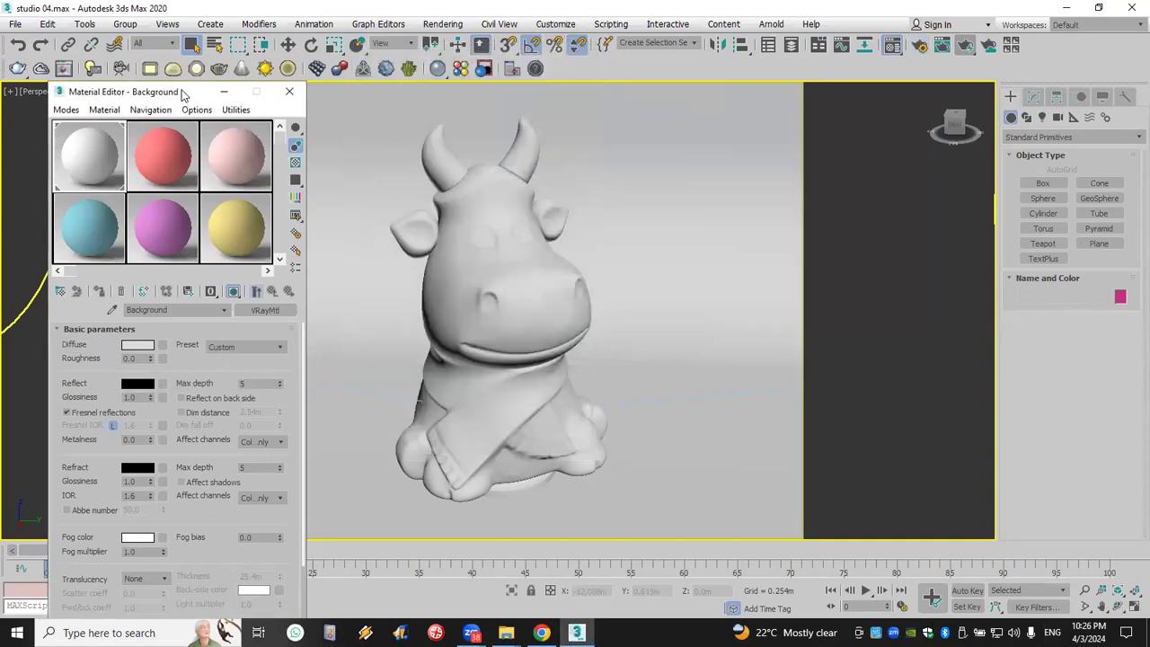
Select the yellow V-Ray material and set its diffuse color to orange, RGB 255, 141, 49
left_click_drag(182, 93, 263, 11)
left_click(319, 153)
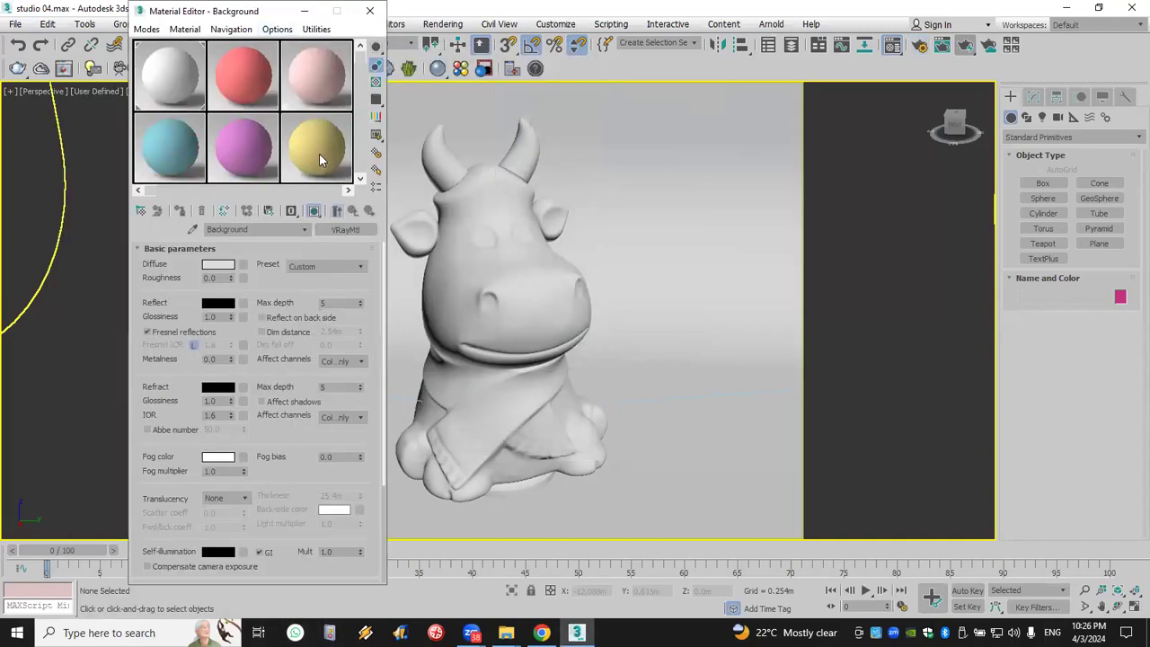
left_click(238, 229)
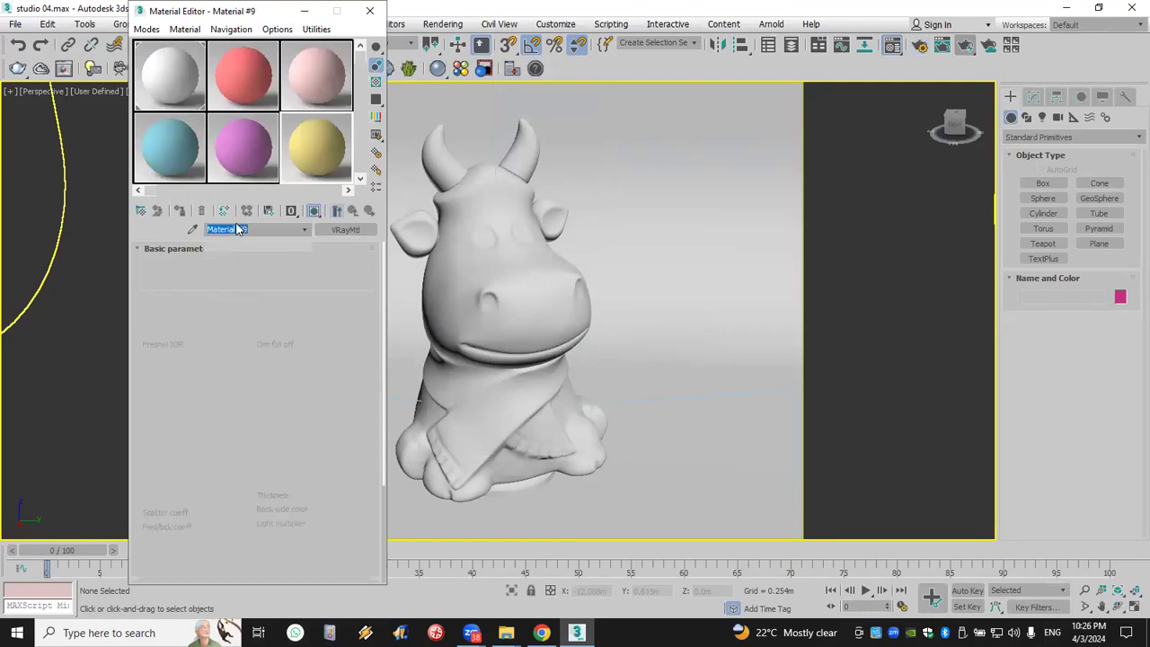
left_click(215, 268)
left_click_drag(346, 108, 293, 96)
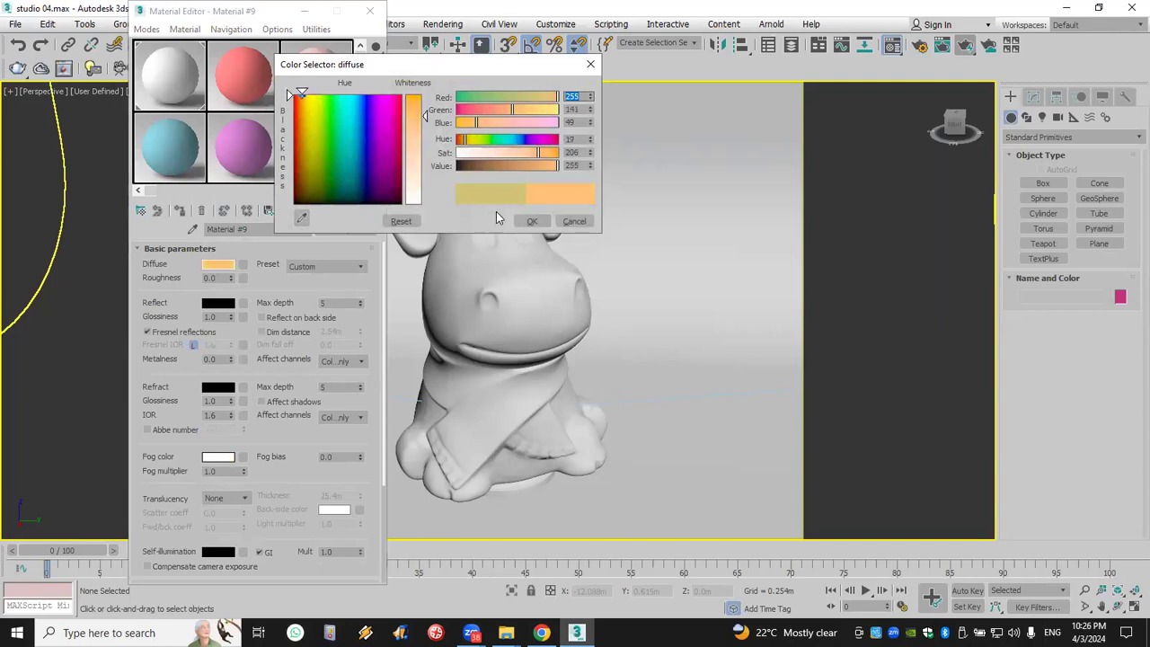
left_click(532, 221)
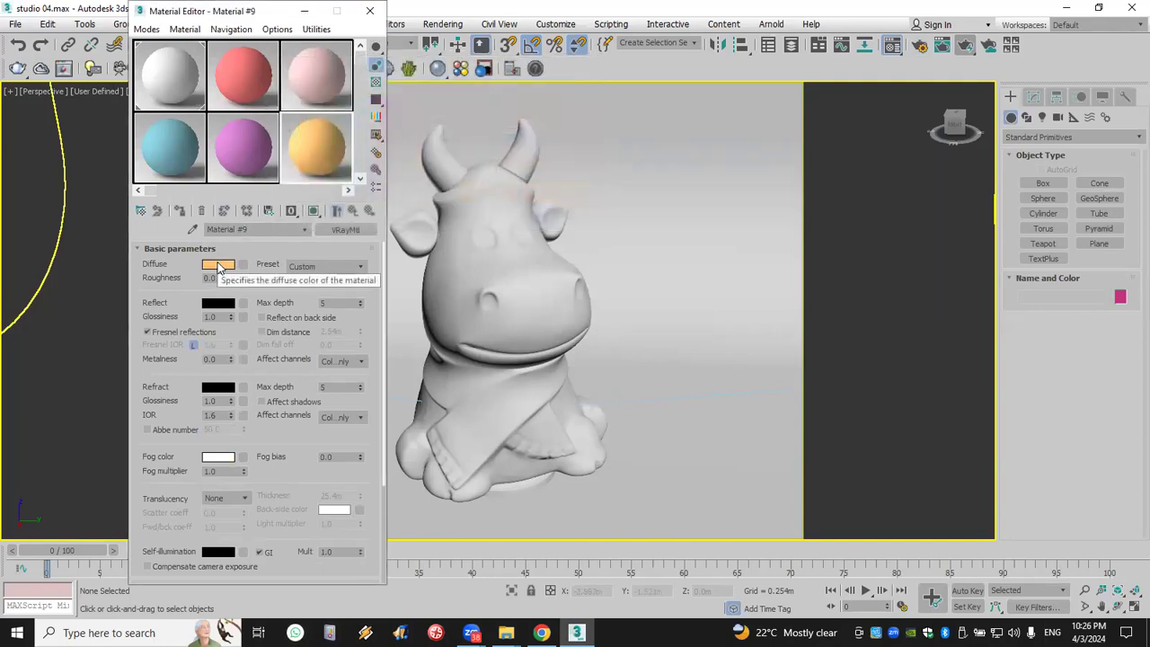
Copy the diffuse color to the material's reflect color and lower the reflection color's value to a darker orange-brown
left_click_drag(218, 263, 216, 308)
left_click(252, 306)
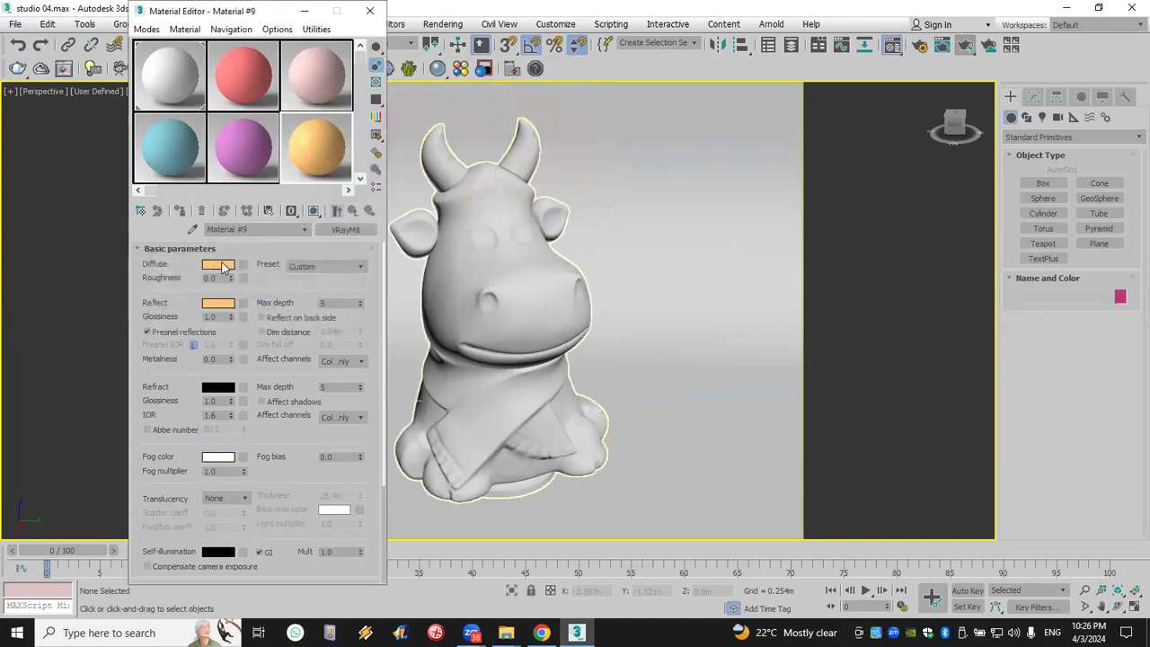
left_click(219, 303)
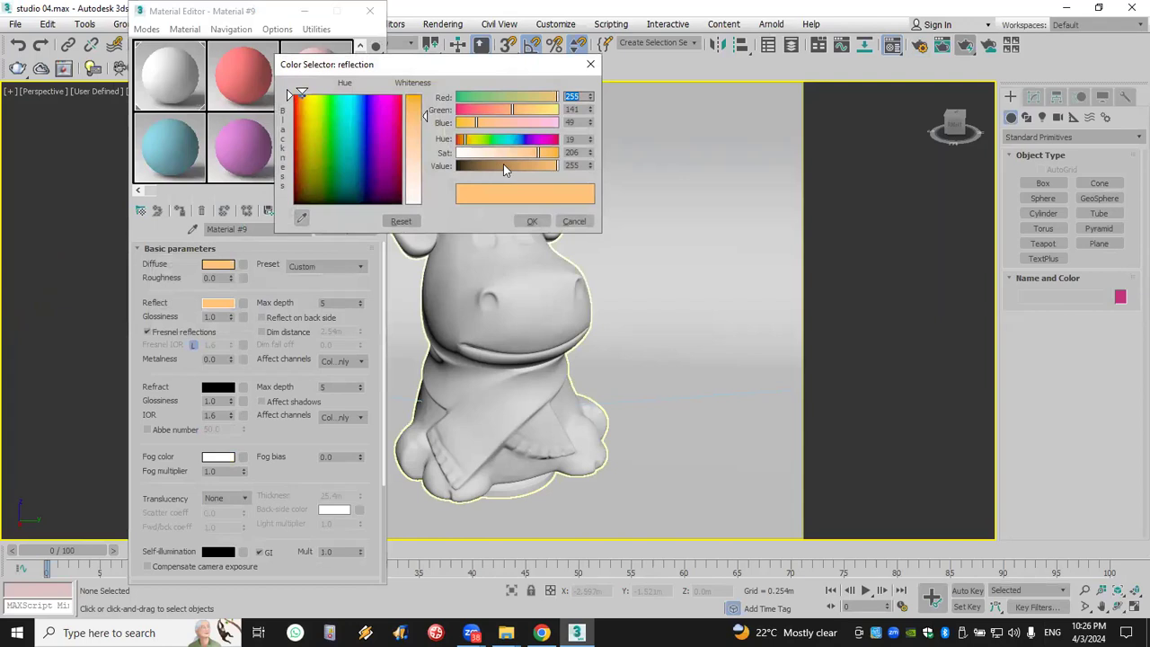
left_click_drag(504, 164, 522, 165)
left_click(532, 221)
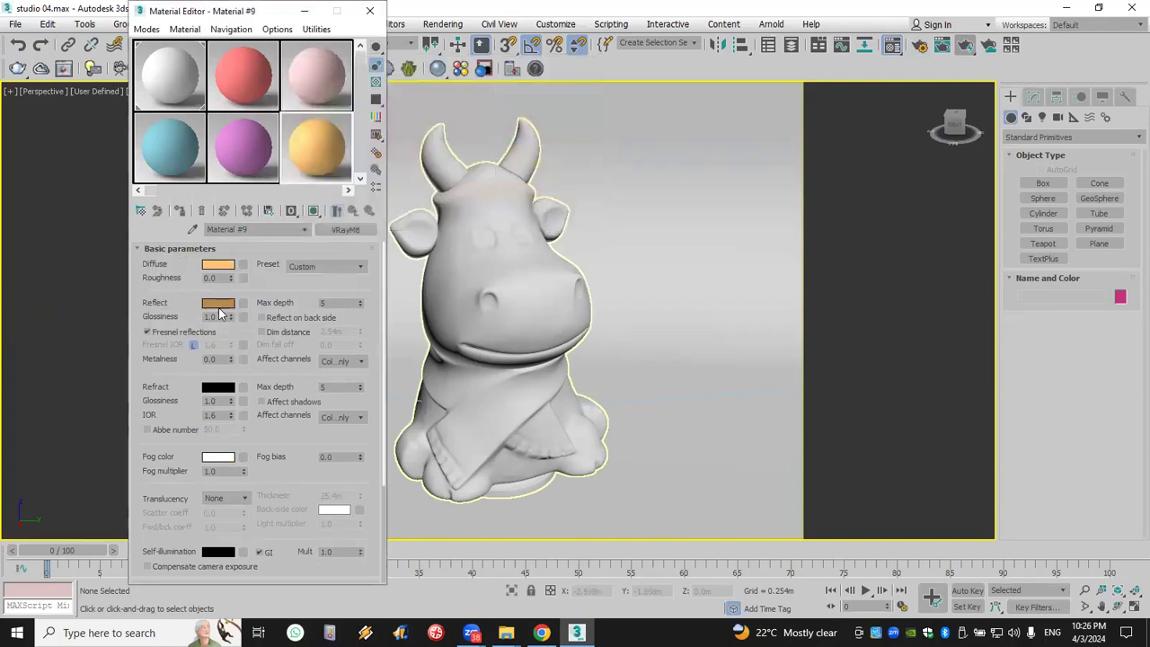
Assign the orange material to the cow figurine, show it shaded in the viewport, and render the Perspective view
left_click(494, 279)
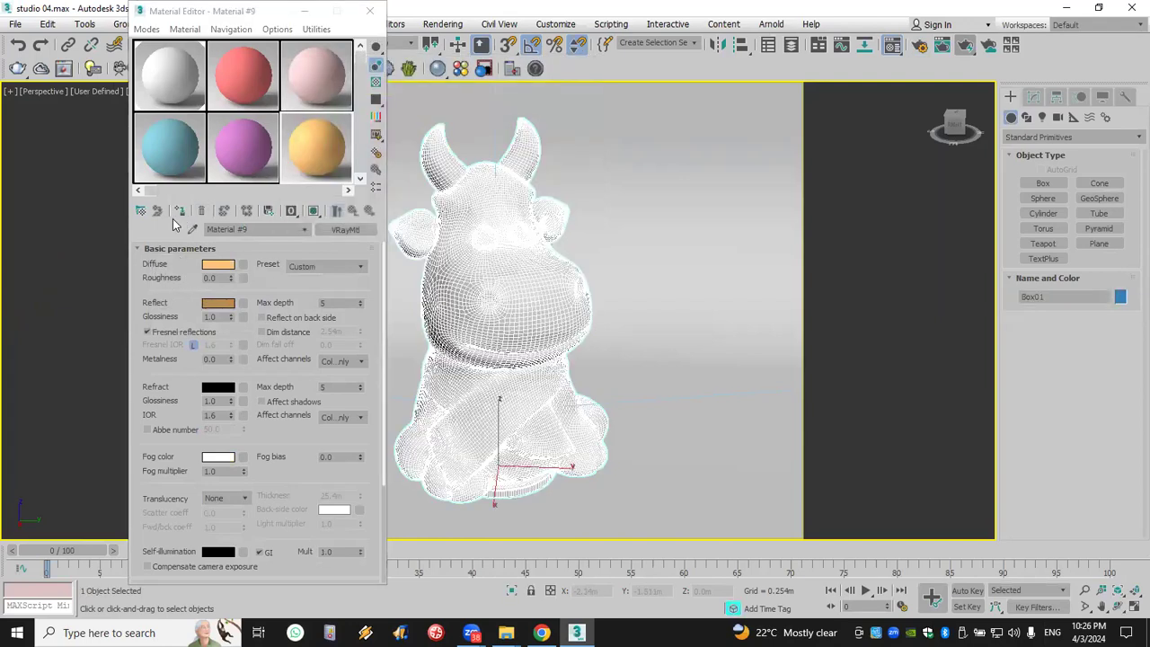
left_click(313, 211)
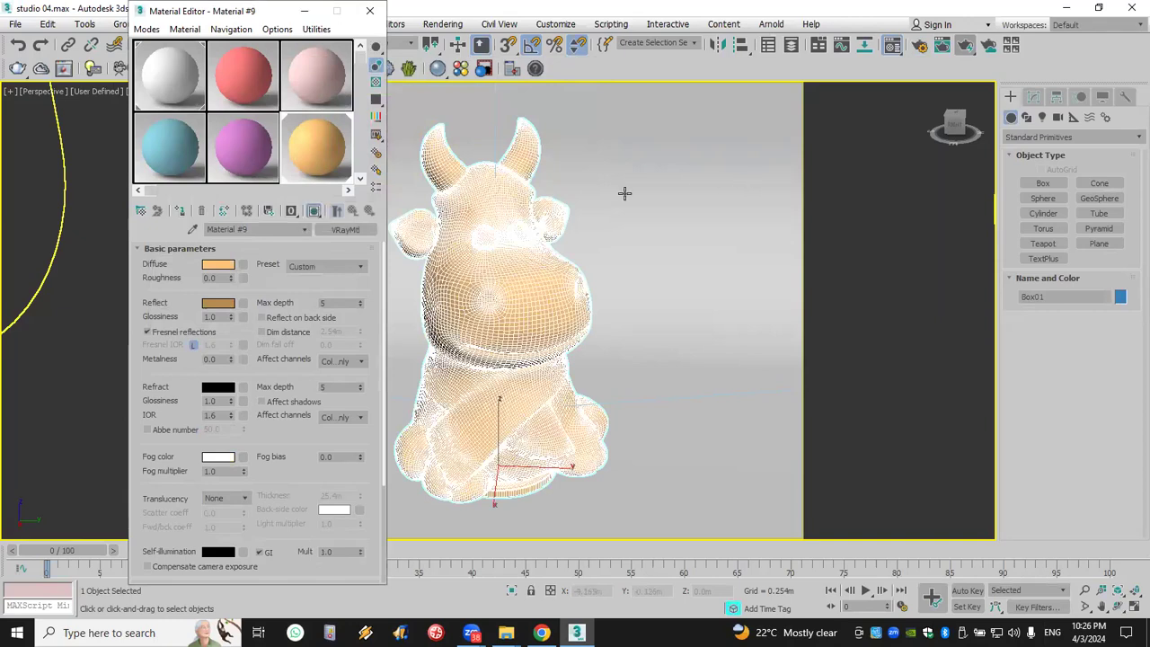
left_click(970, 49)
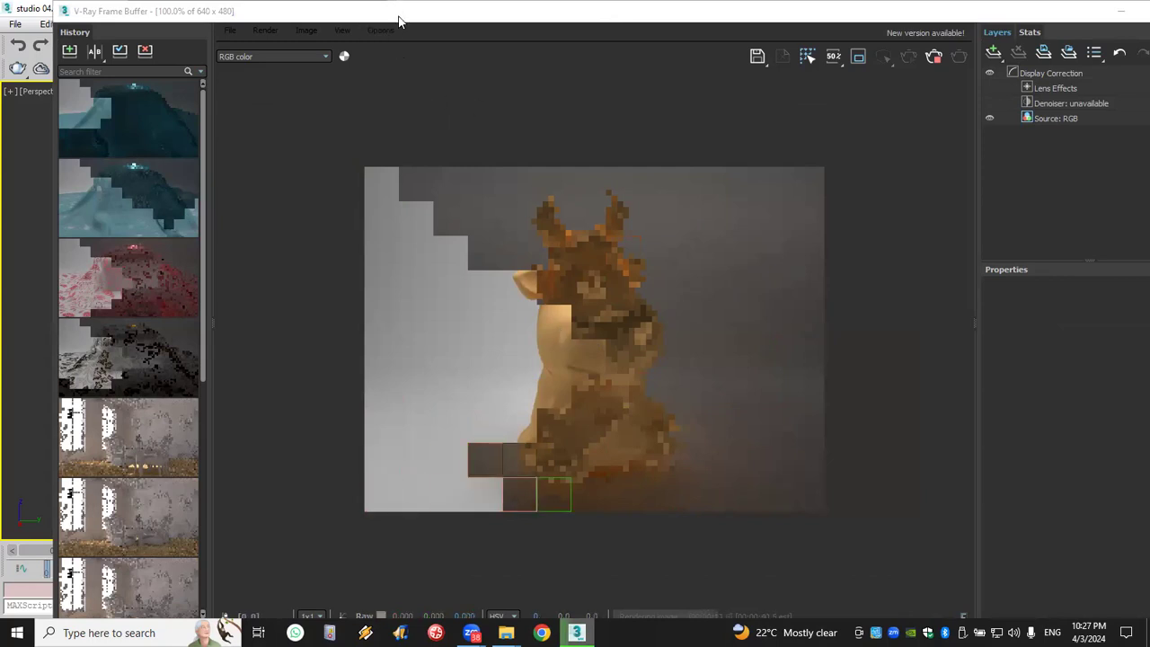
Inspect the cow figurine's orange test render in the frame buffer and close the frame buffer
double_click(720, 18)
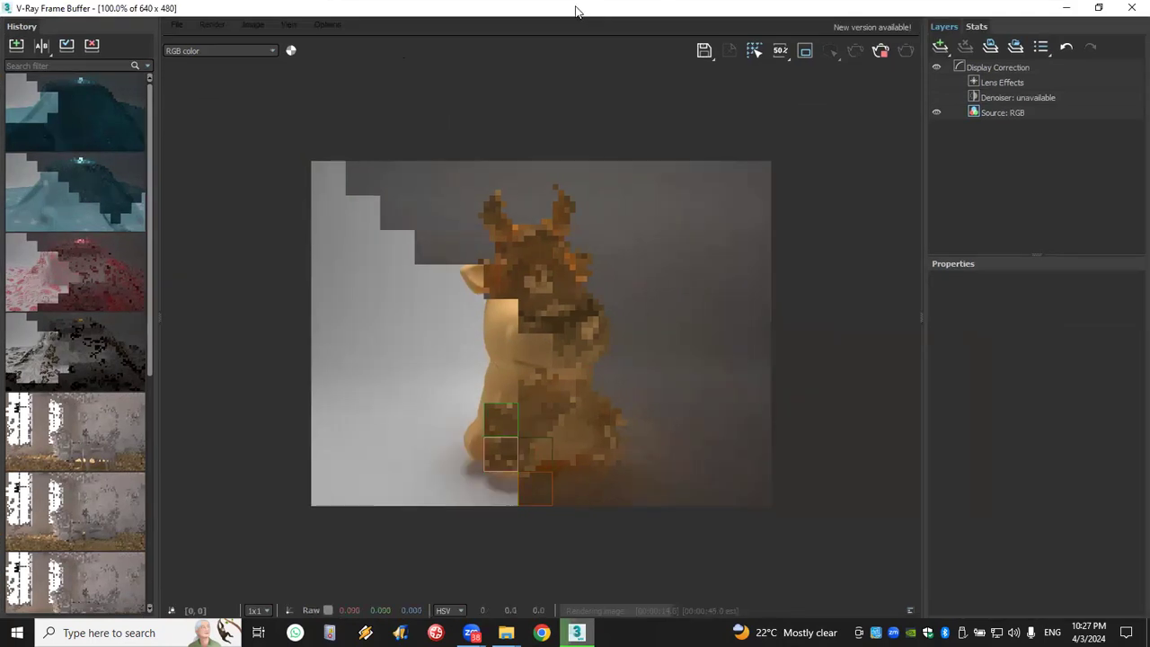
double_click(577, 11)
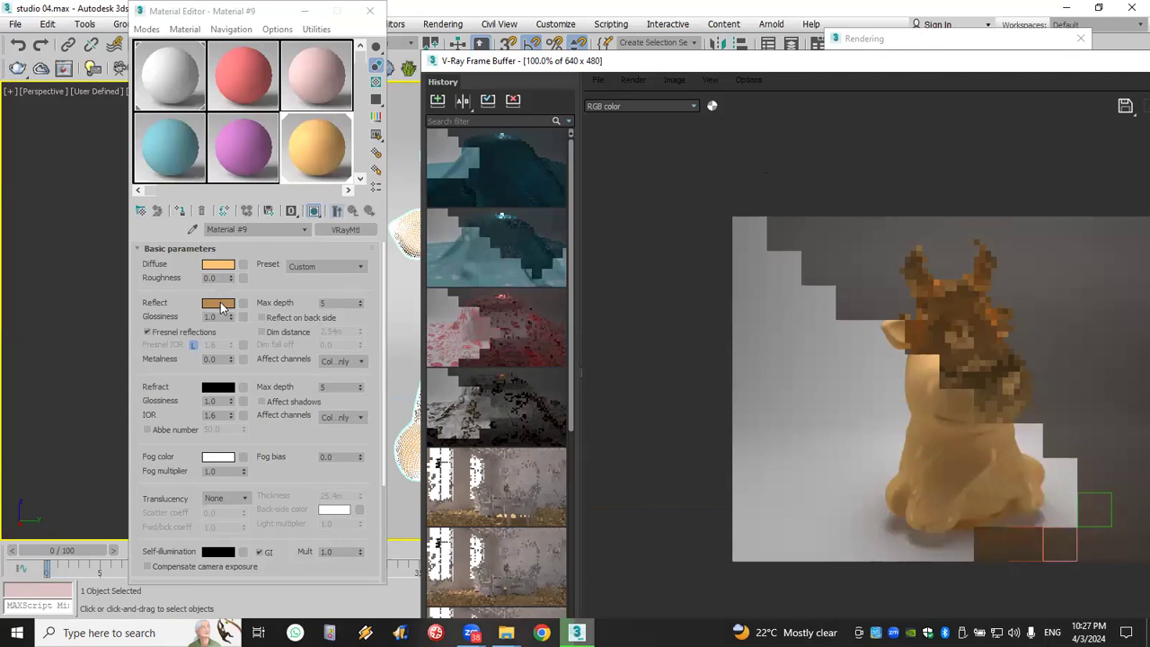
double_click(698, 65)
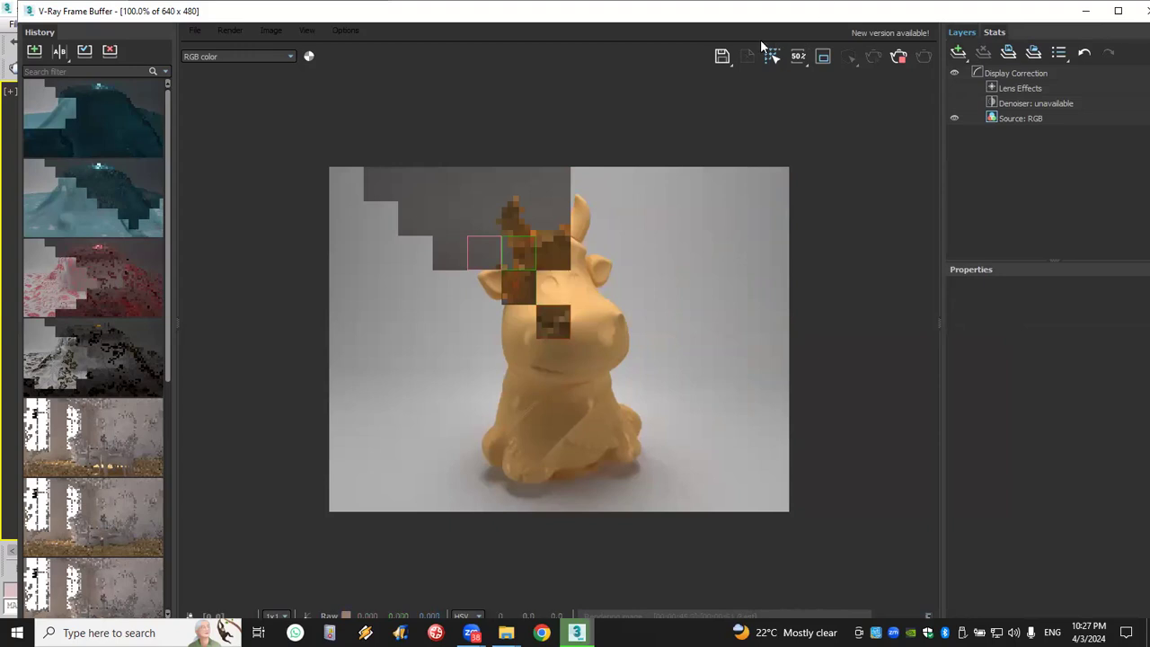
double_click(639, 23)
left_click_drag(989, 59, 706, 74)
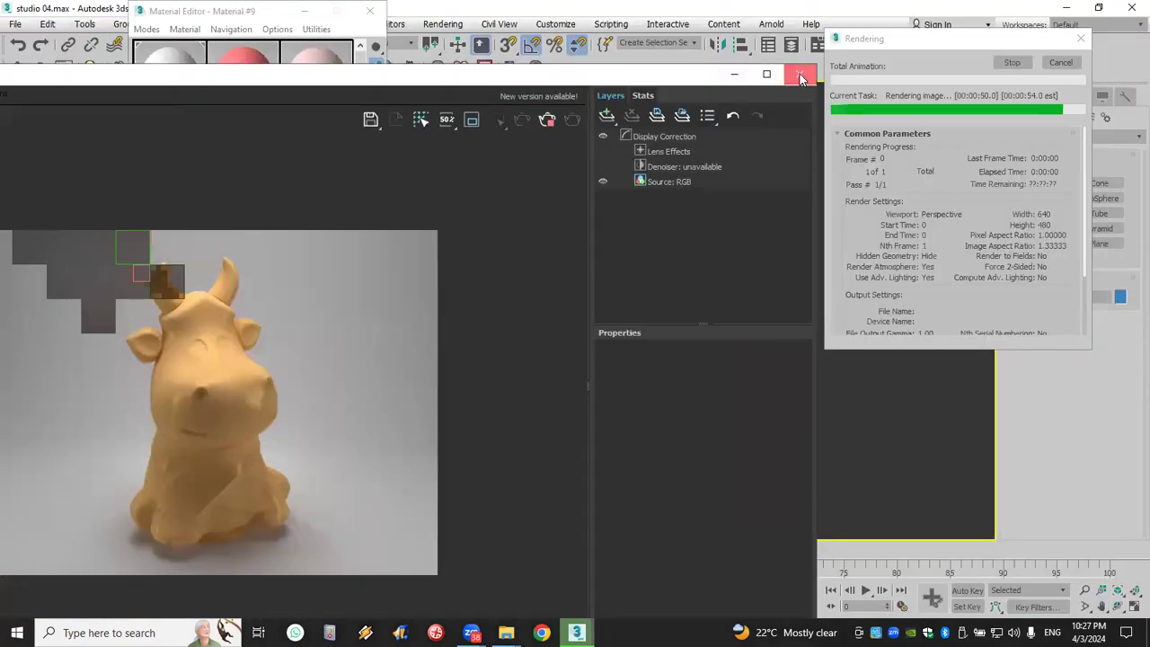
left_click(800, 74)
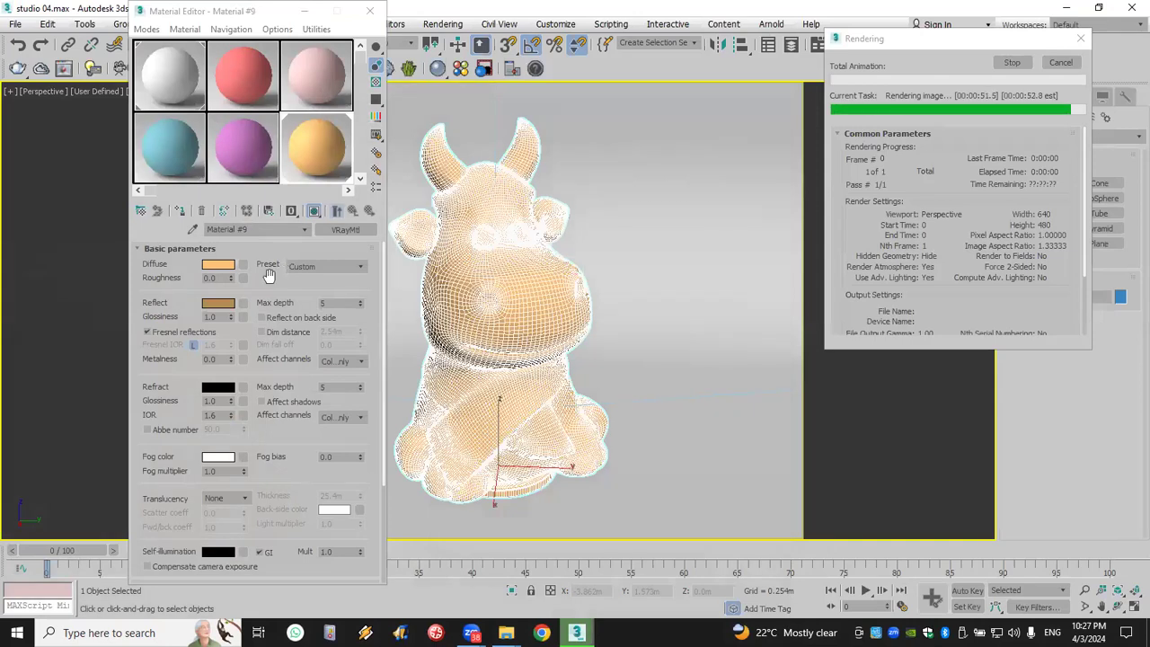
Turn off Fresnel reflections for the cow's orange material and set its BRDF type to Ward
left_click(179, 333)
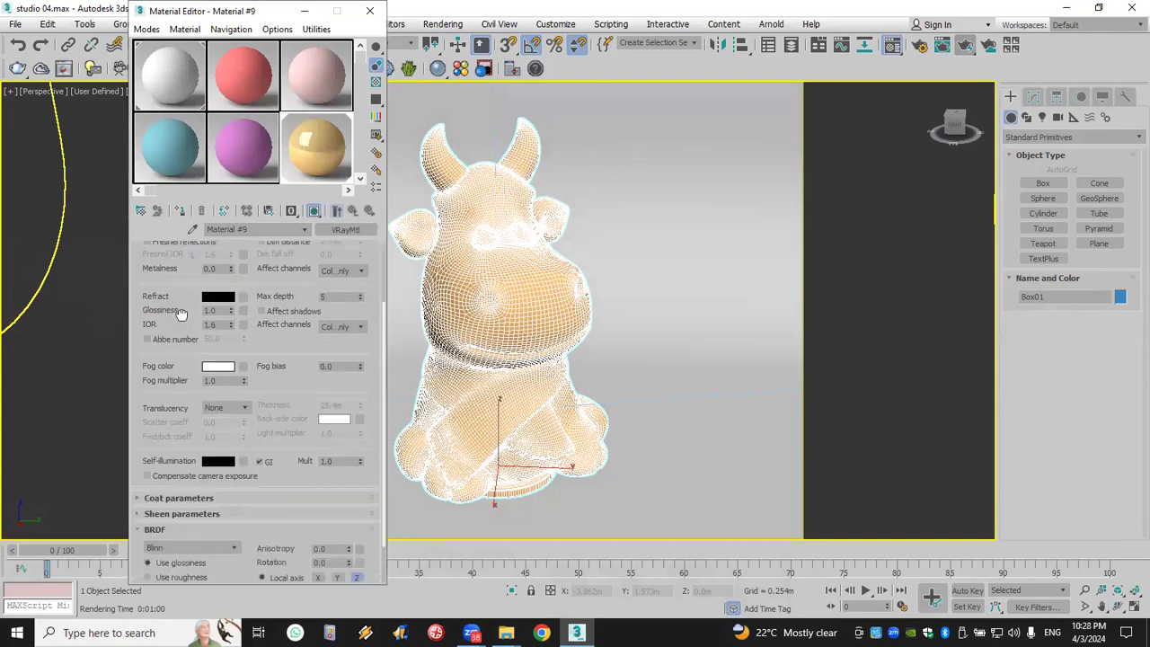
scroll(196, 432, "down", 3)
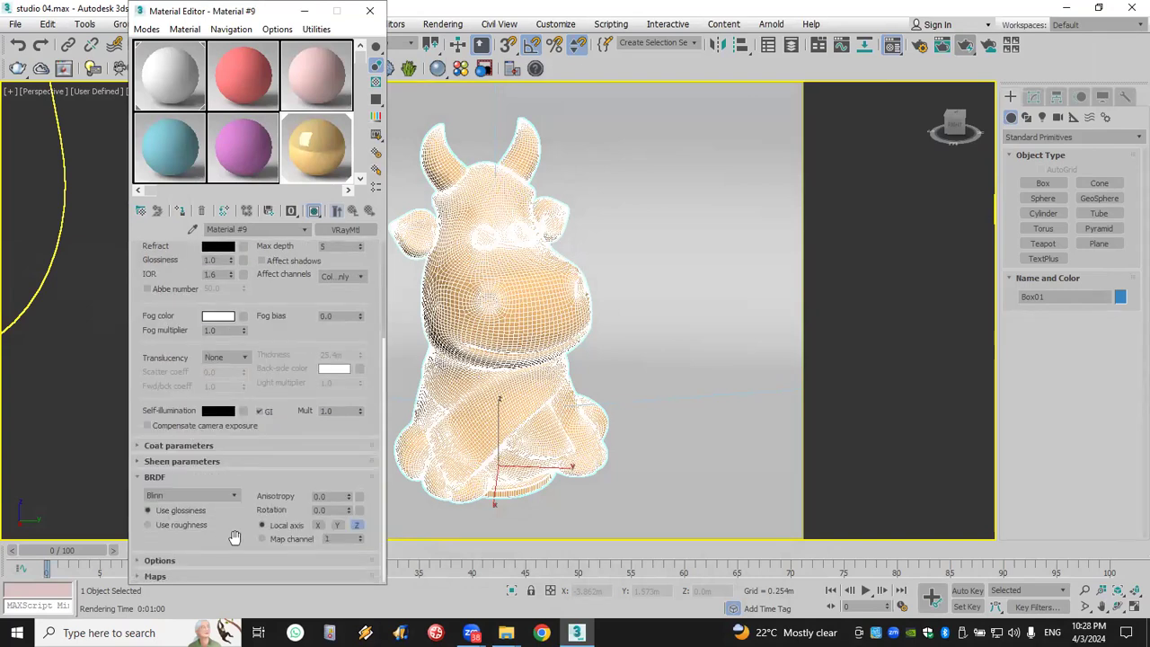
left_click(167, 495)
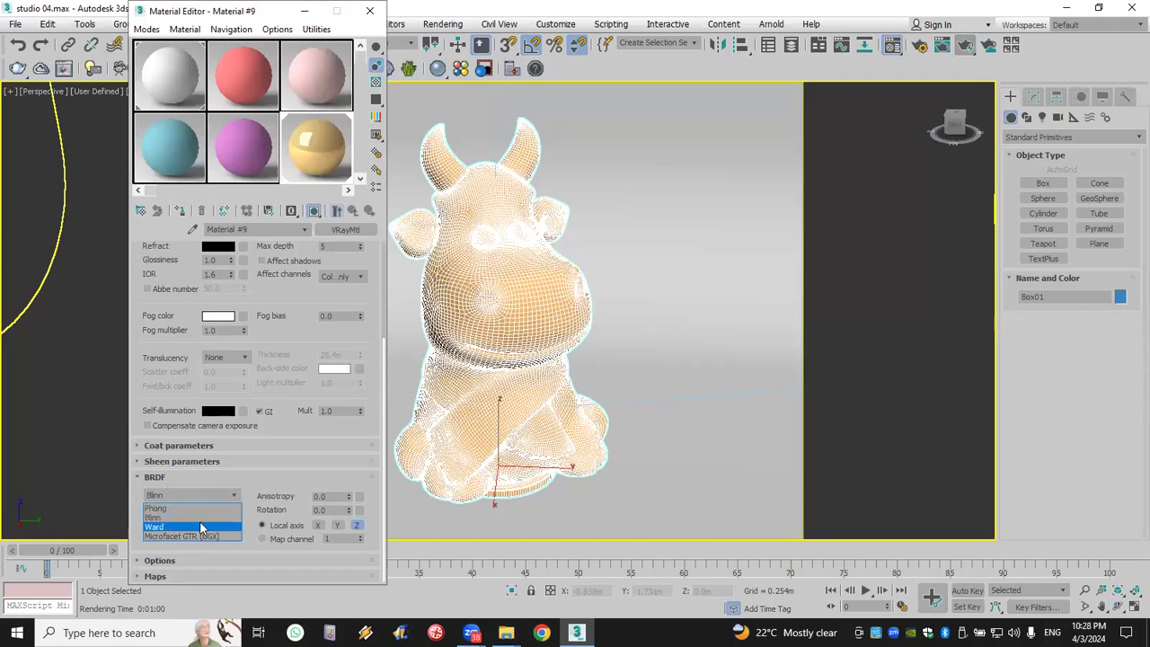
left_click(199, 526)
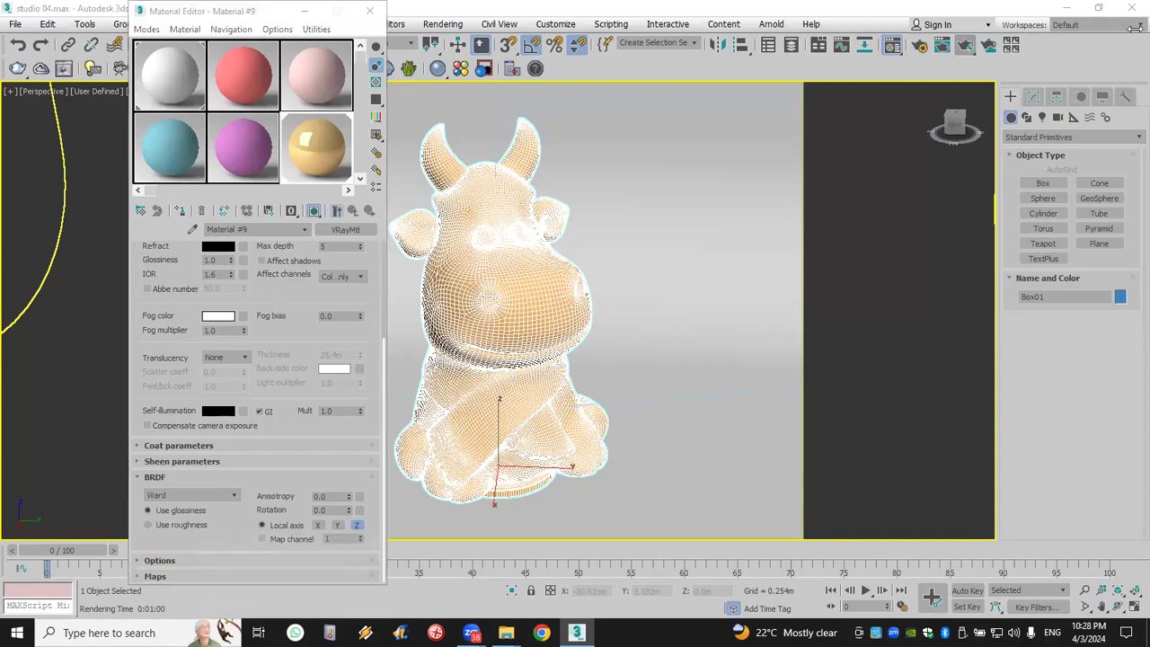
Render the Perspective view, examine the cow's metallic reflections in the frame buffer, and close the frame buffer
left_click(967, 46)
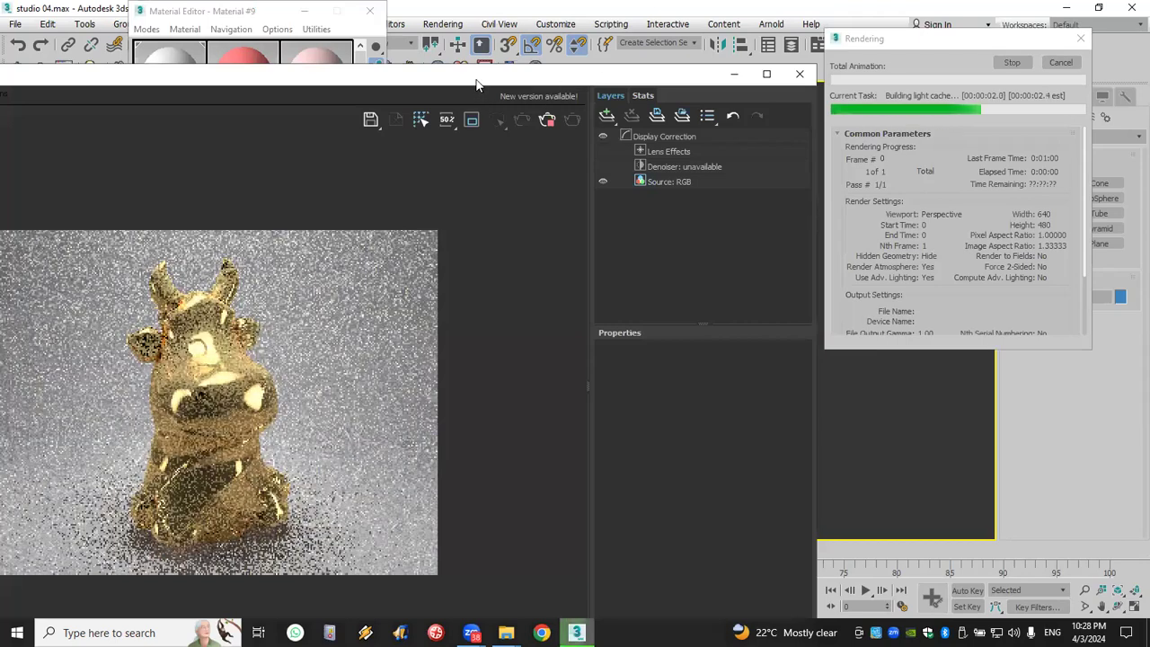
left_click_drag(477, 79, 591, 54)
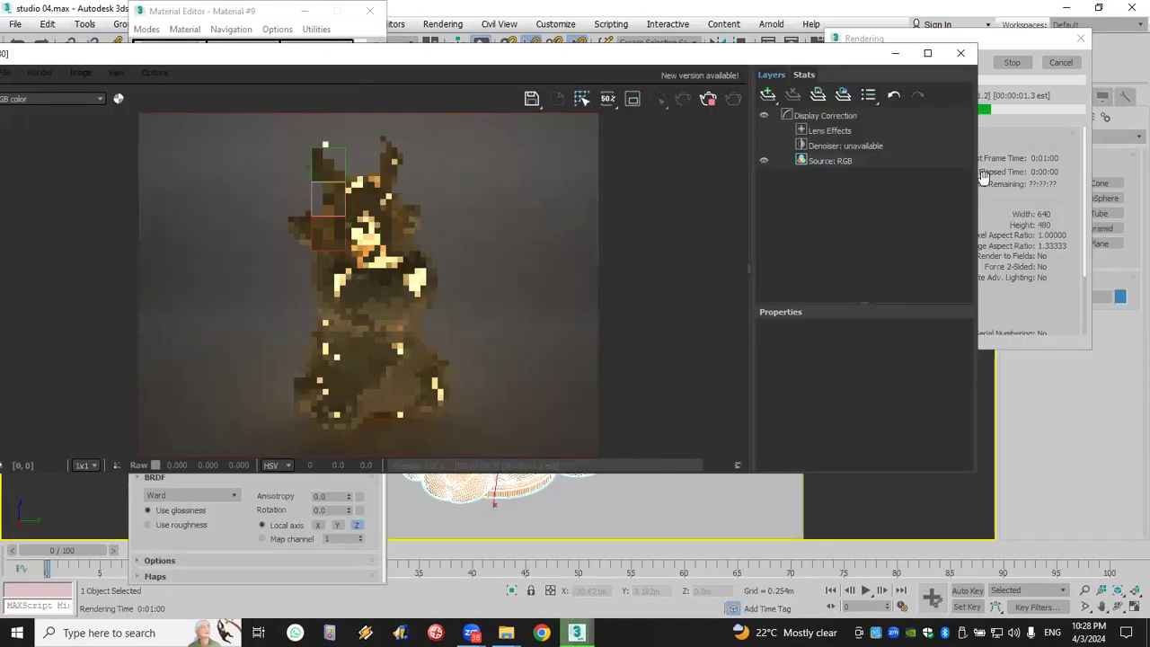
left_click_drag(980, 185, 620, 186)
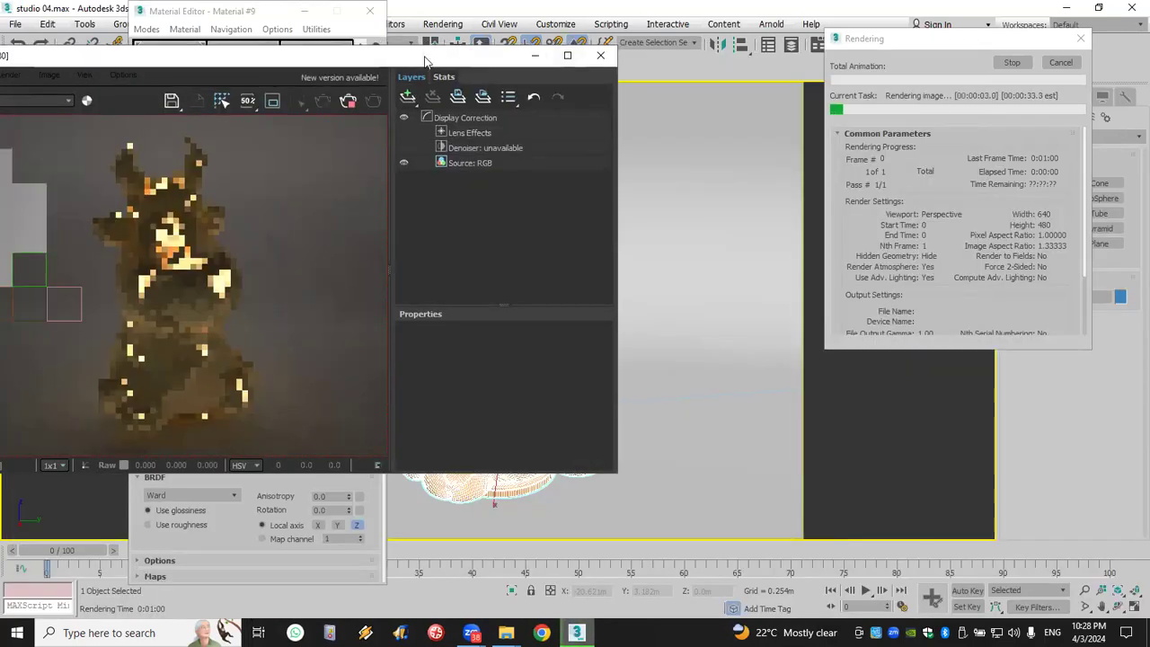
left_click_drag(426, 57, 845, 50)
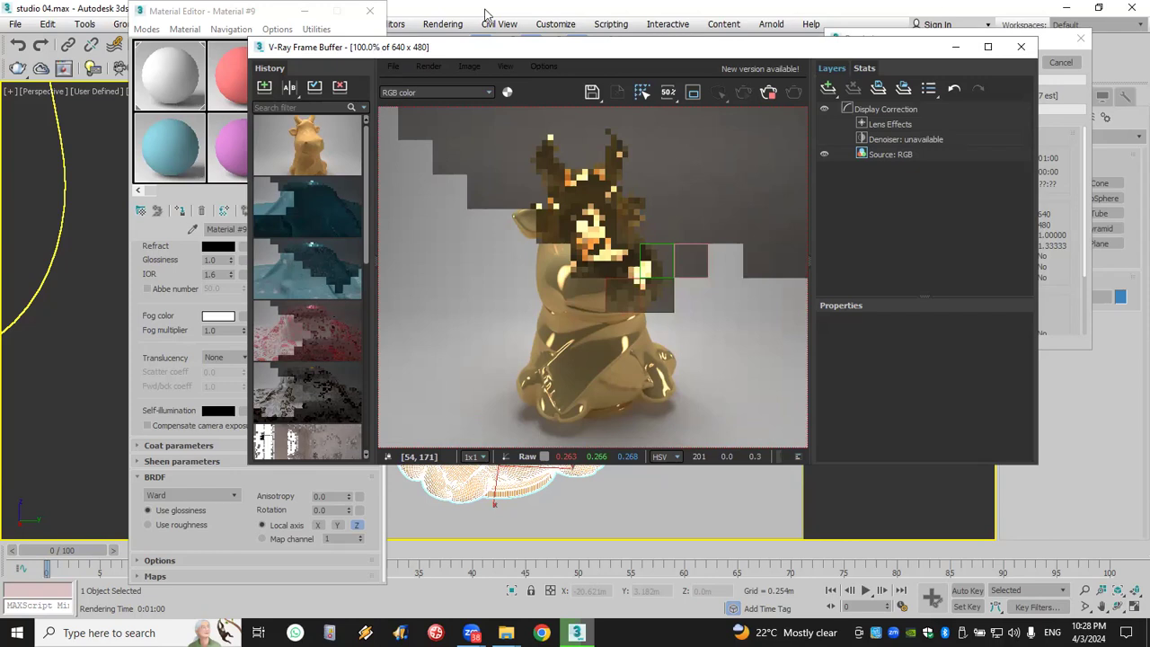
left_click_drag(378, 49, 477, 15)
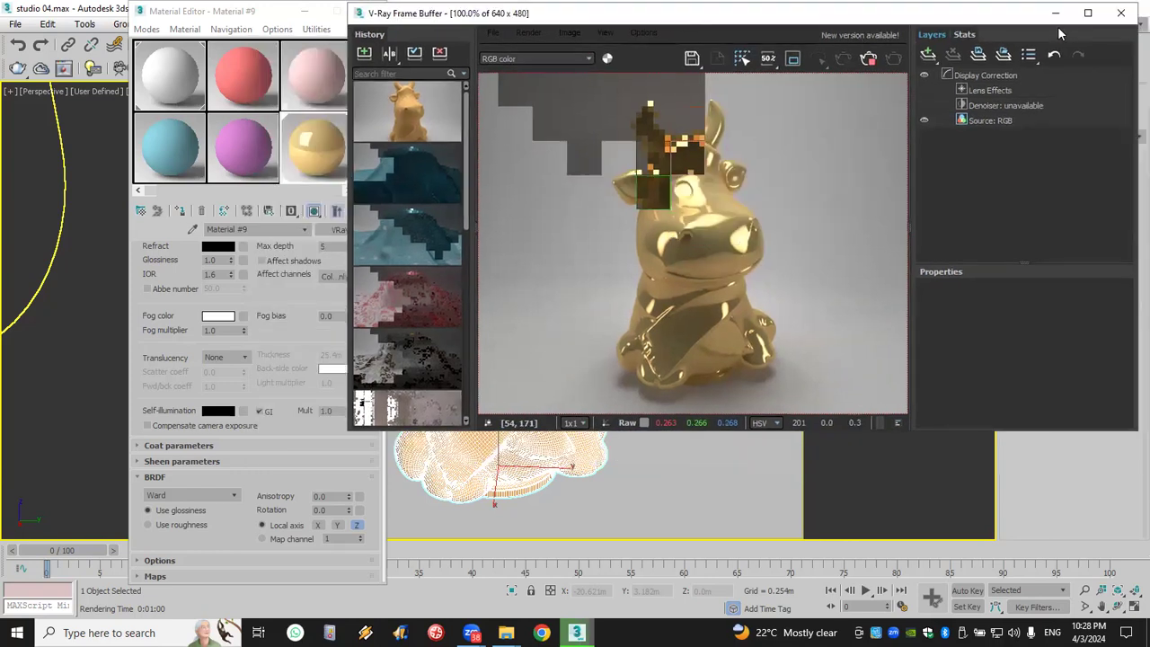
left_click(1121, 14)
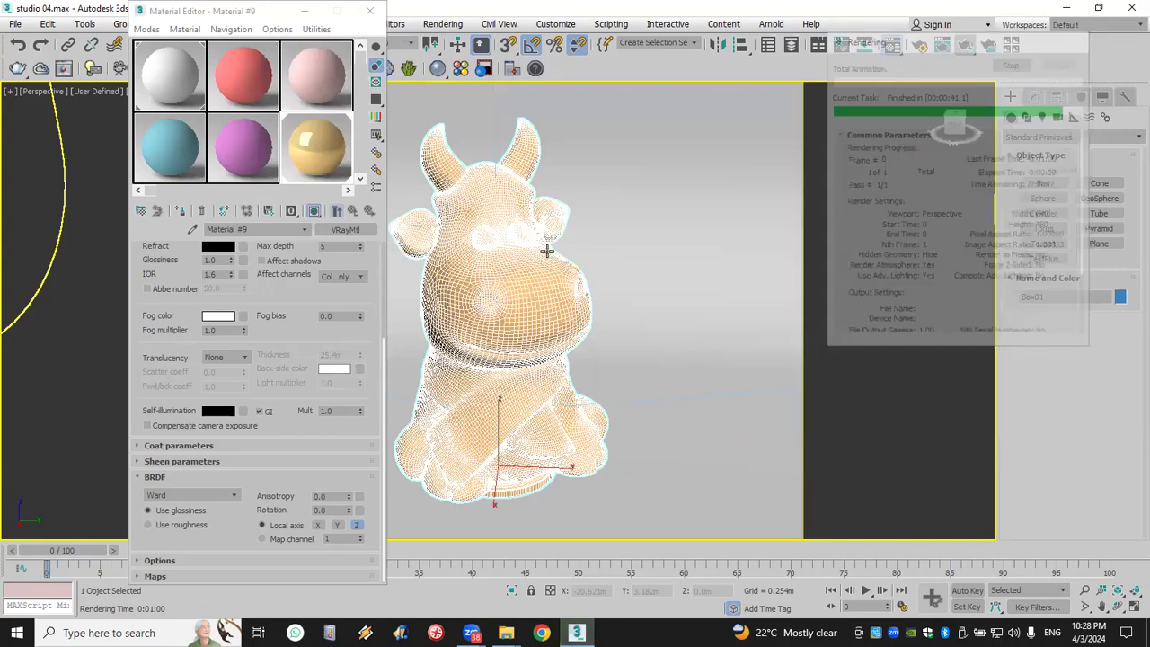
Assign the purple V-Ray material to the cow figurine and show it shaded in the viewport
left_click(239, 148)
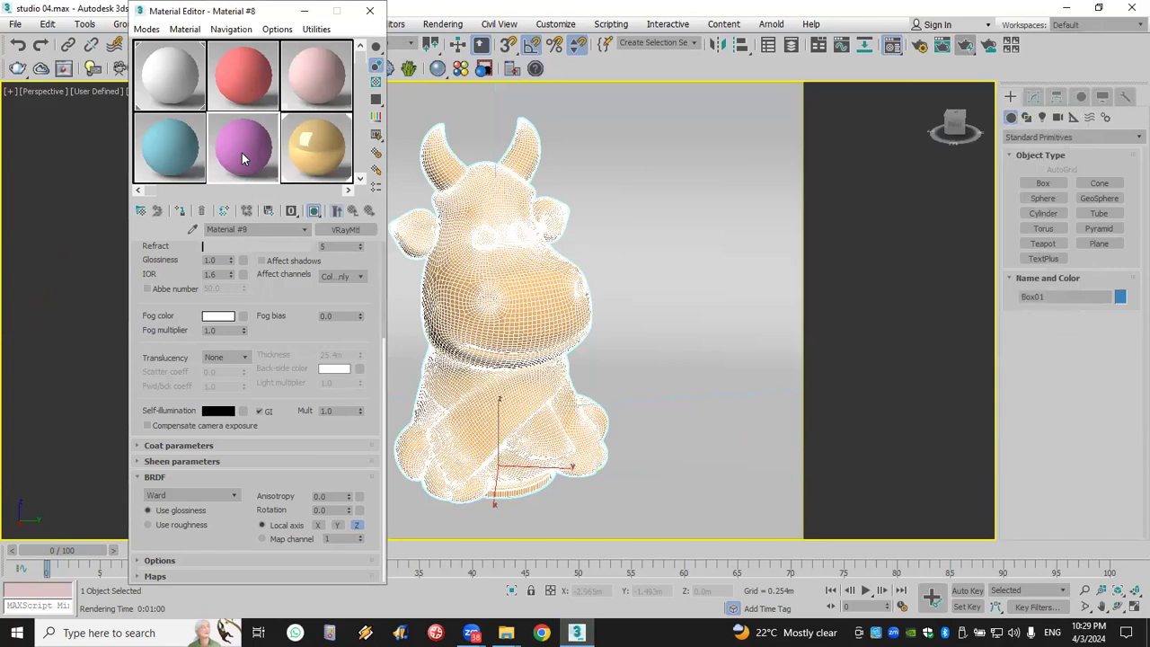
left_click(182, 213)
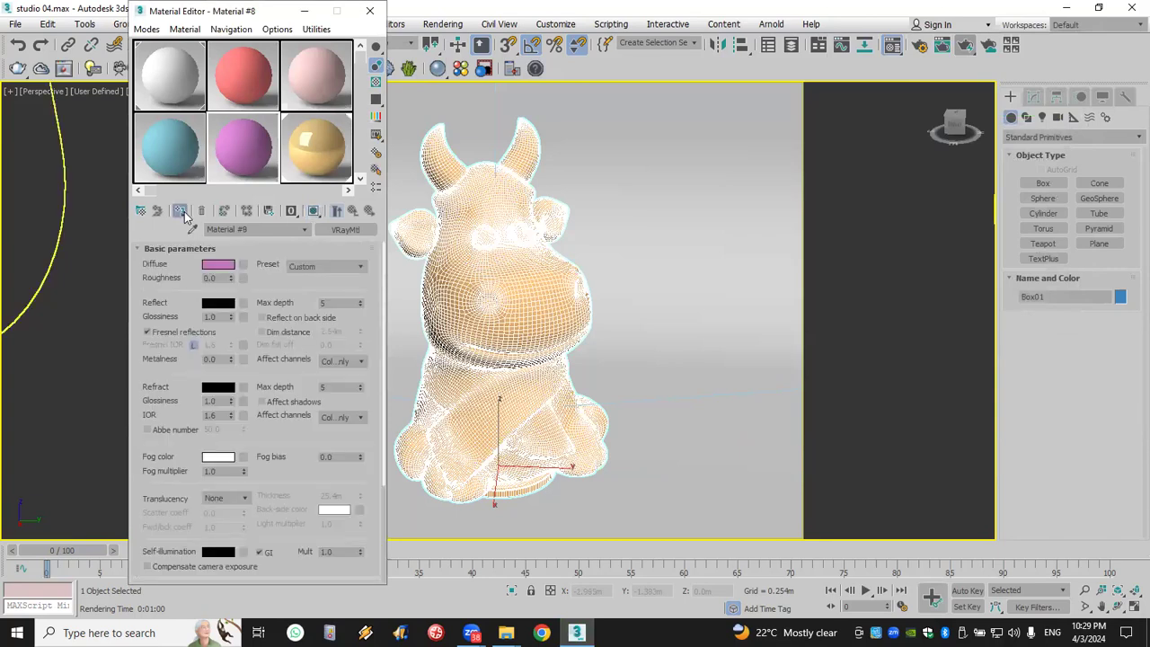
left_click(313, 212)
Set the purple material's diffuse color to a saturated orange, RGB 255, 128, 26
left_click(219, 264)
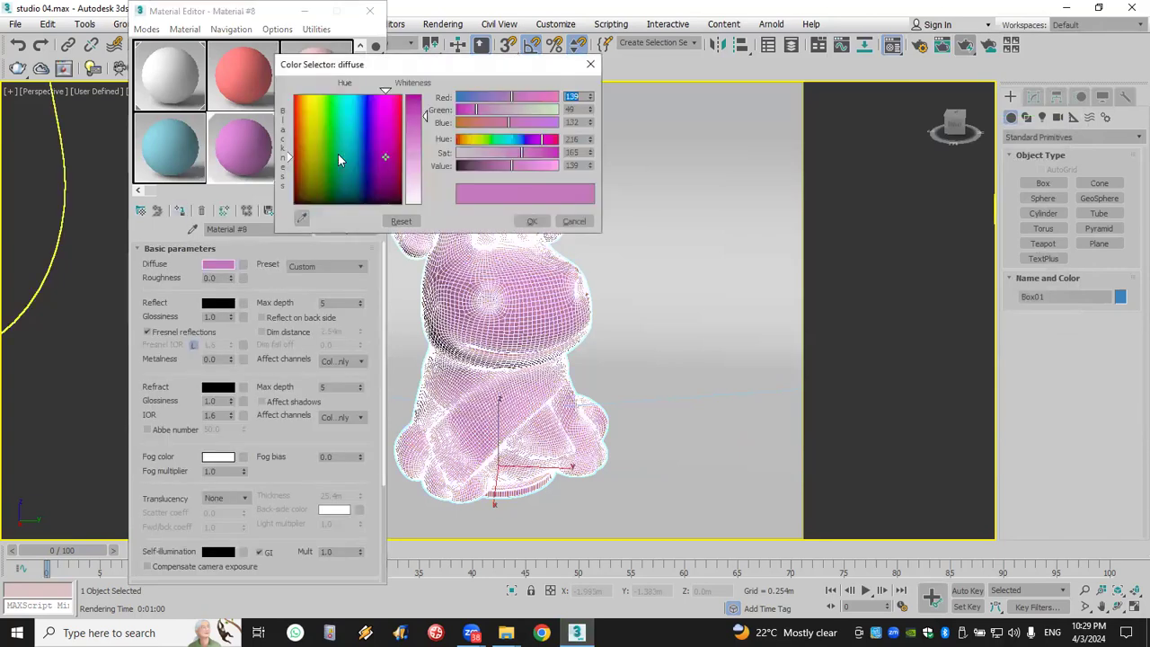
left_click_drag(384, 158, 302, 95)
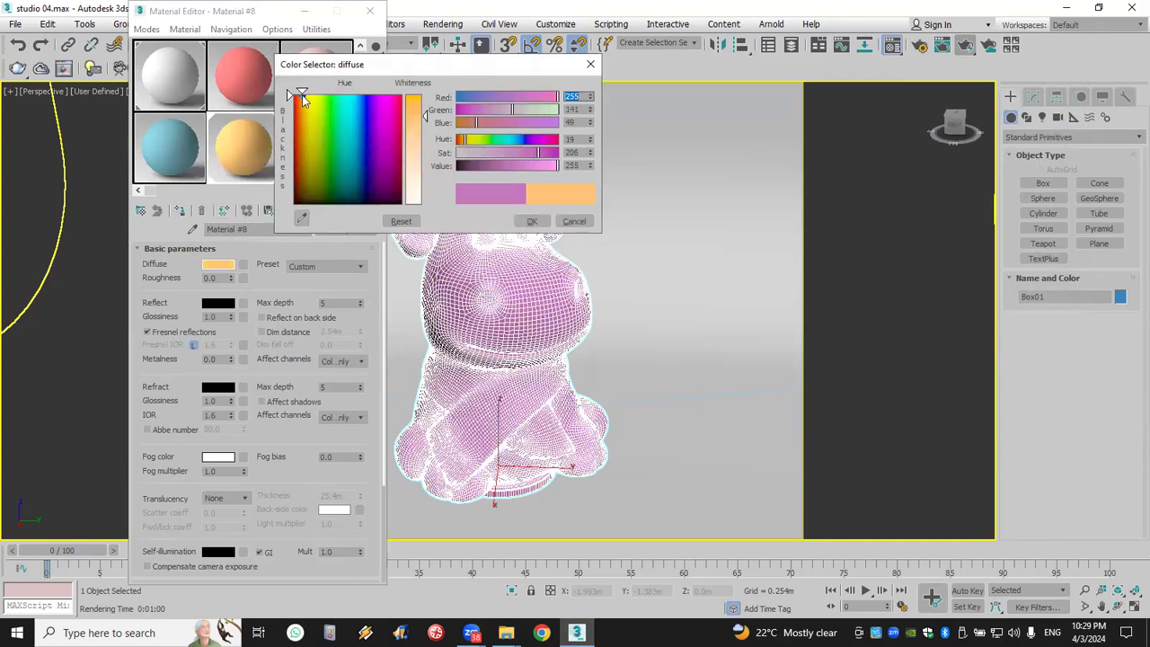
left_click(414, 121)
left_click(418, 109)
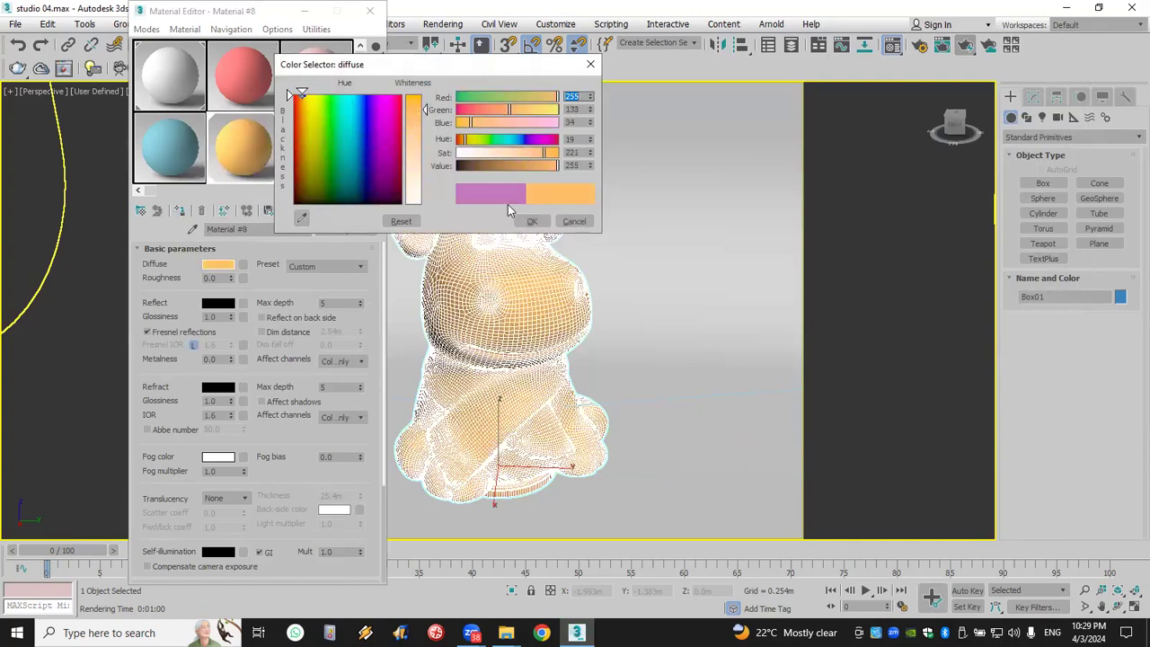
left_click(532, 221)
Copy the diffuse color to the material's reflect color and lower the reflection color's value to 137
left_click_drag(217, 266, 220, 306)
left_click(250, 303)
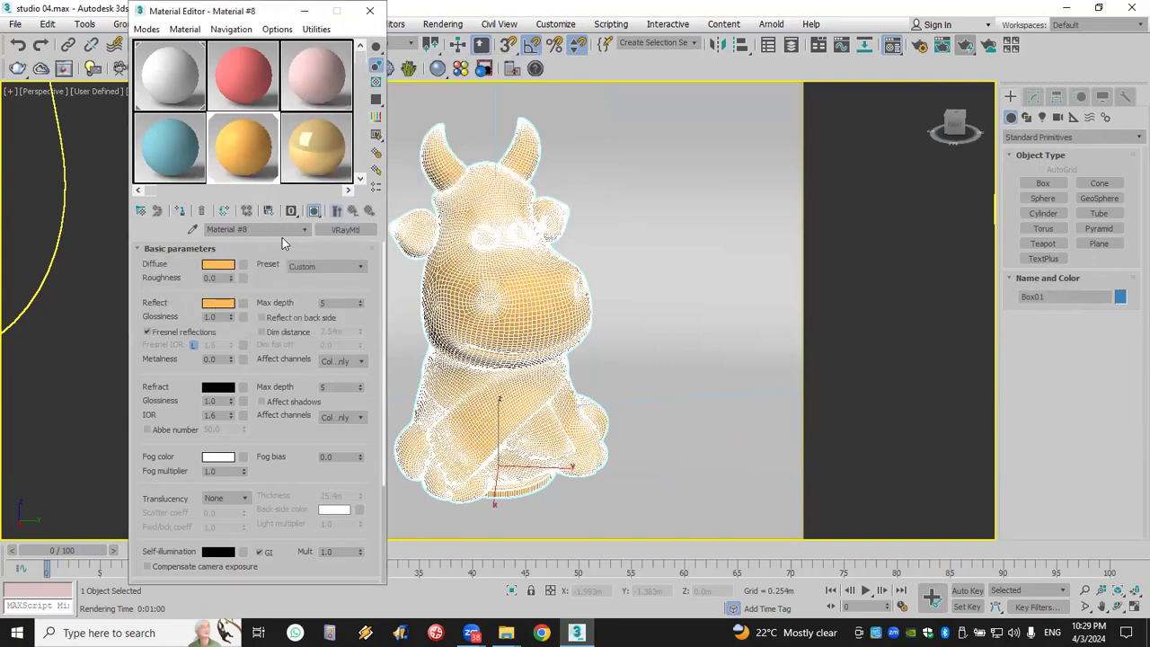
left_click(218, 302)
left_click(510, 165)
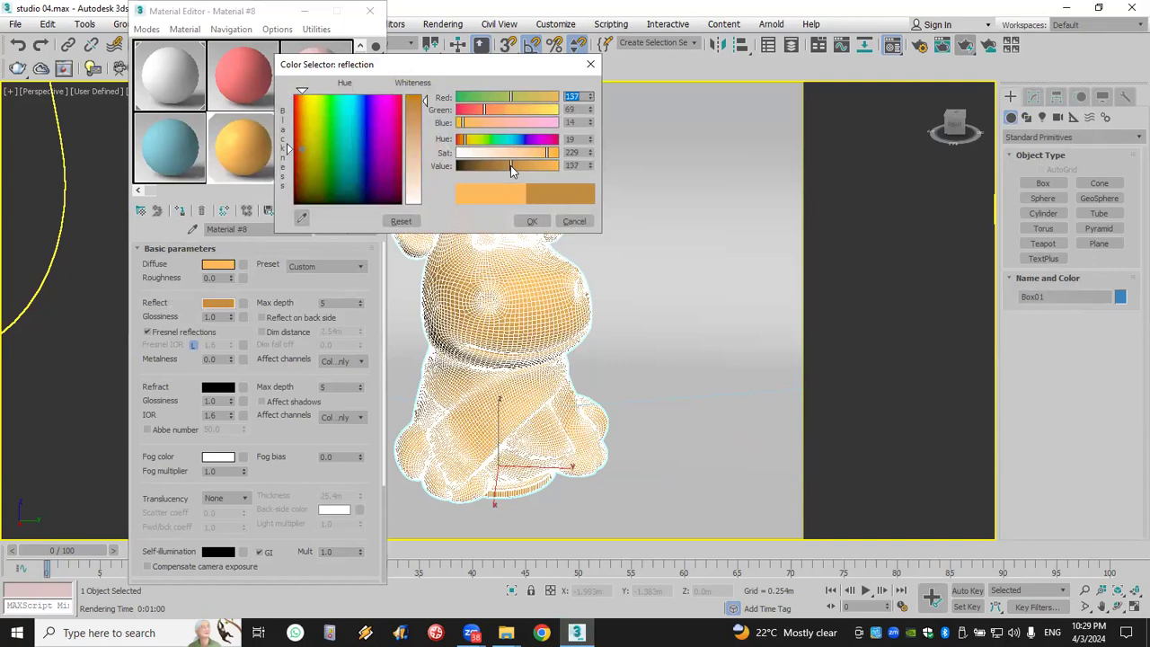
left_click(531, 221)
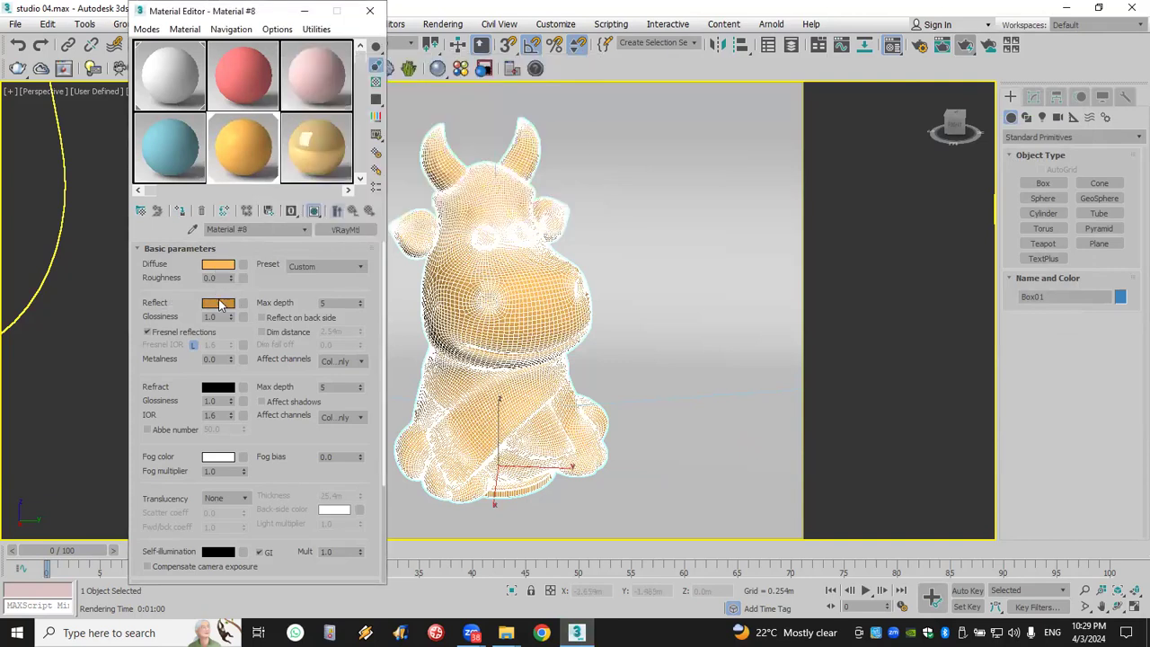
Turn off Fresnel reflections for Material #8 and change its BRDF type to Ward
left_click(176, 336)
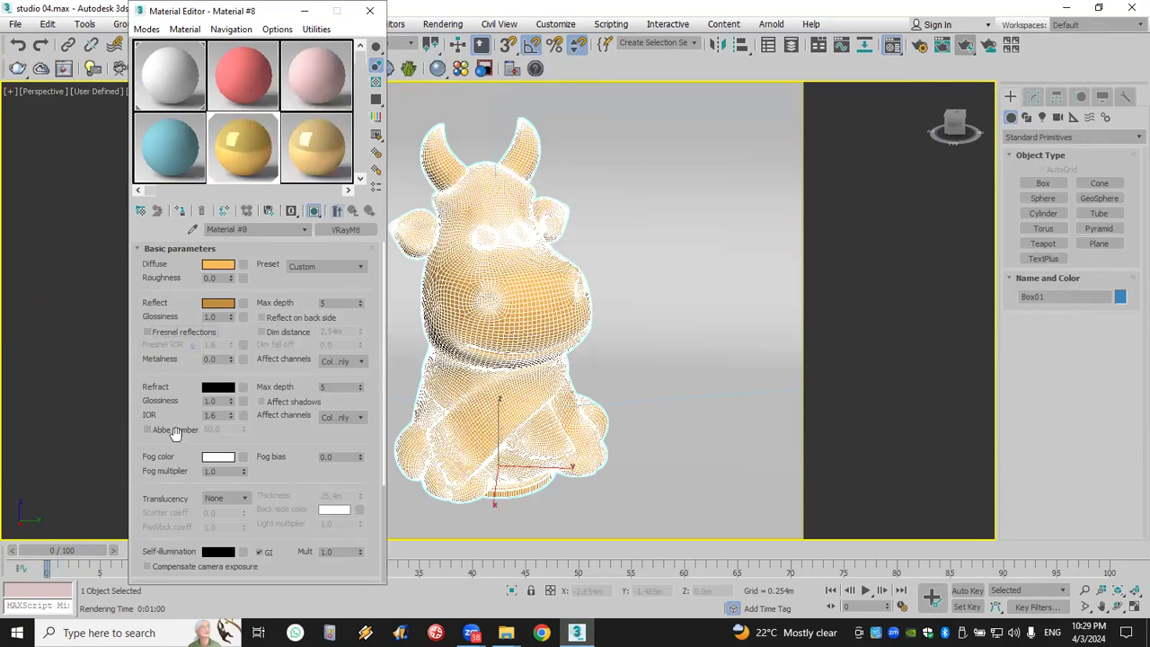
scroll(184, 469, "down", 5)
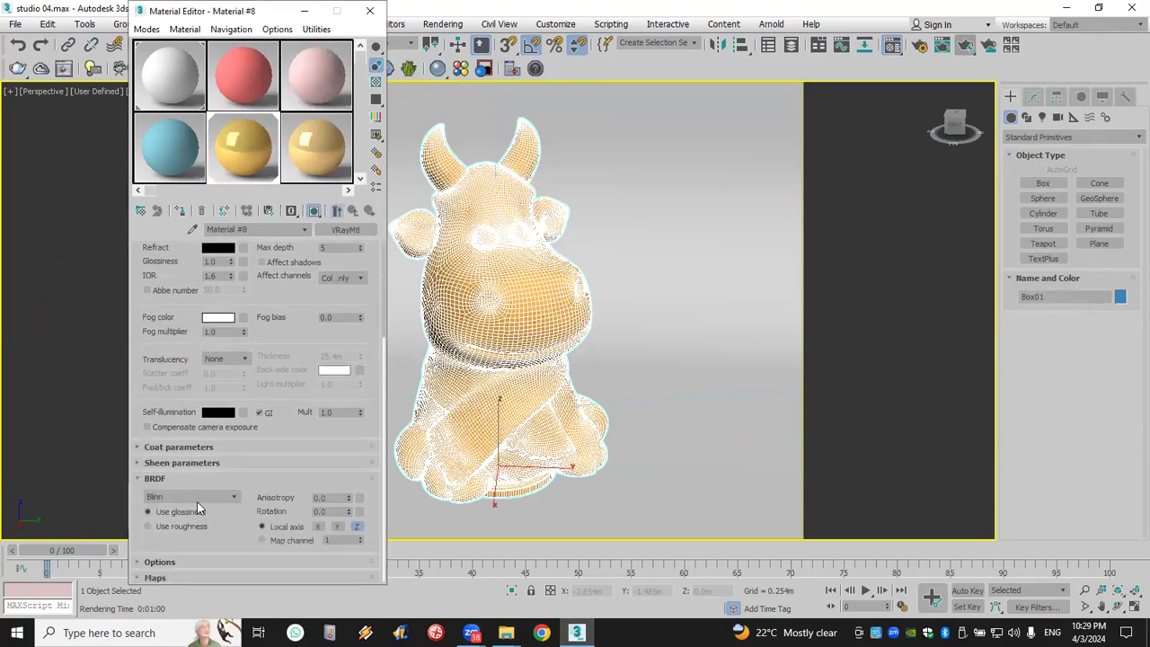
left_click(201, 497)
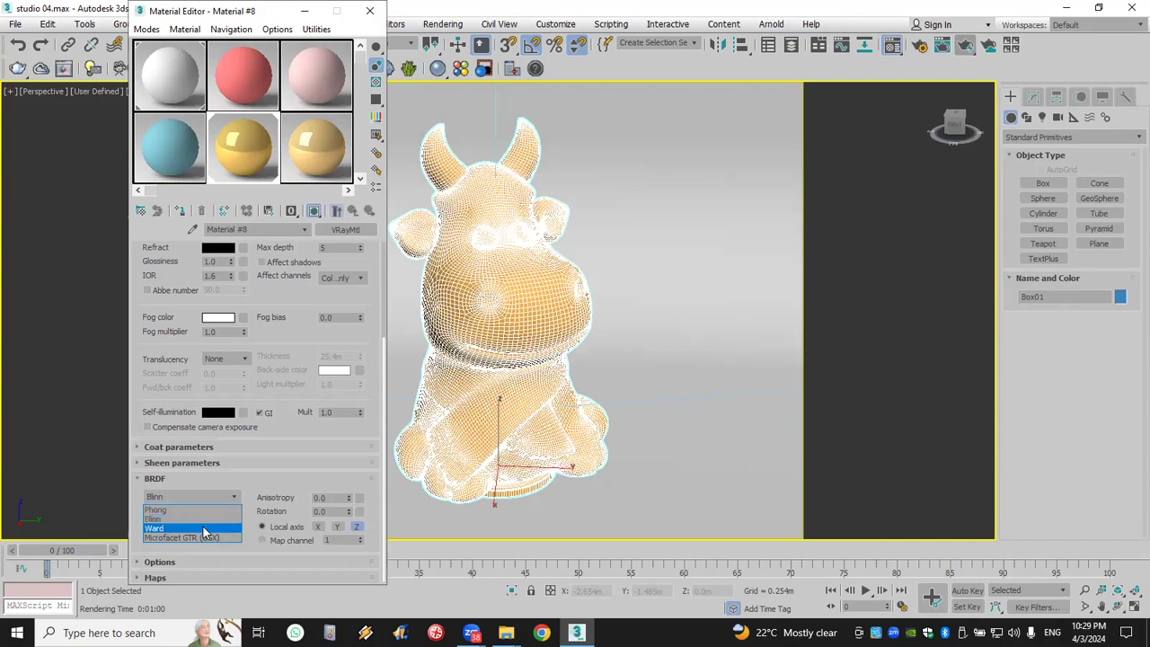
left_click(205, 530)
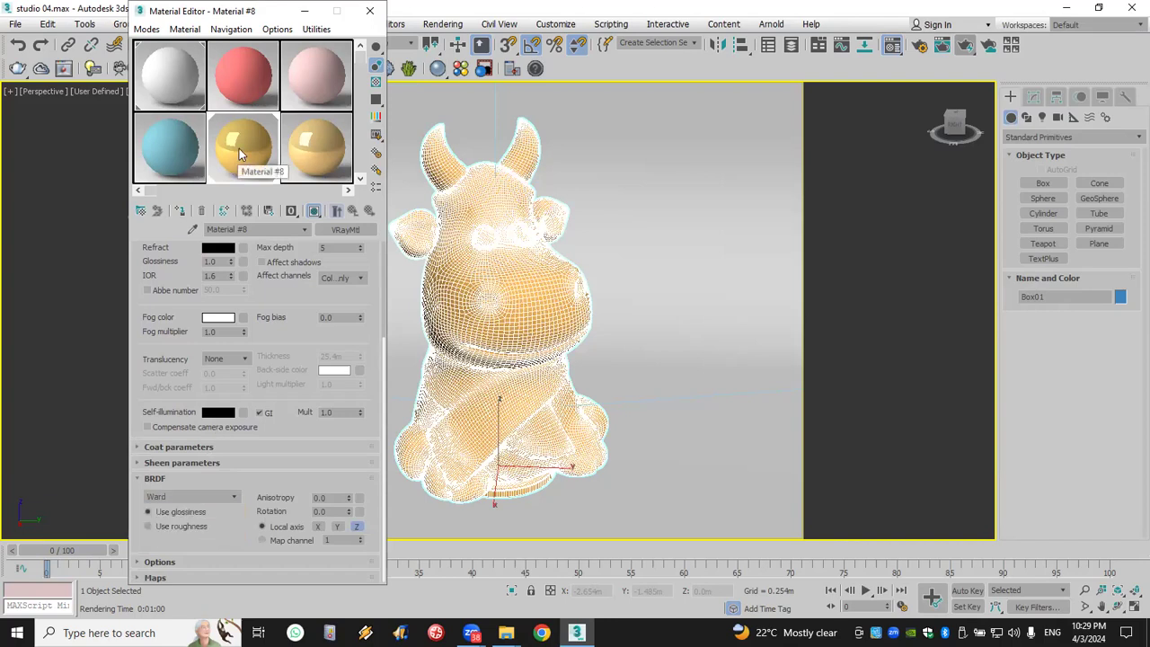
Set Material #8's diffuse color to a golden orange, RGB 231, 125, 40, and its reflection glossiness to 0.7
scroll(167, 290, "up", 5)
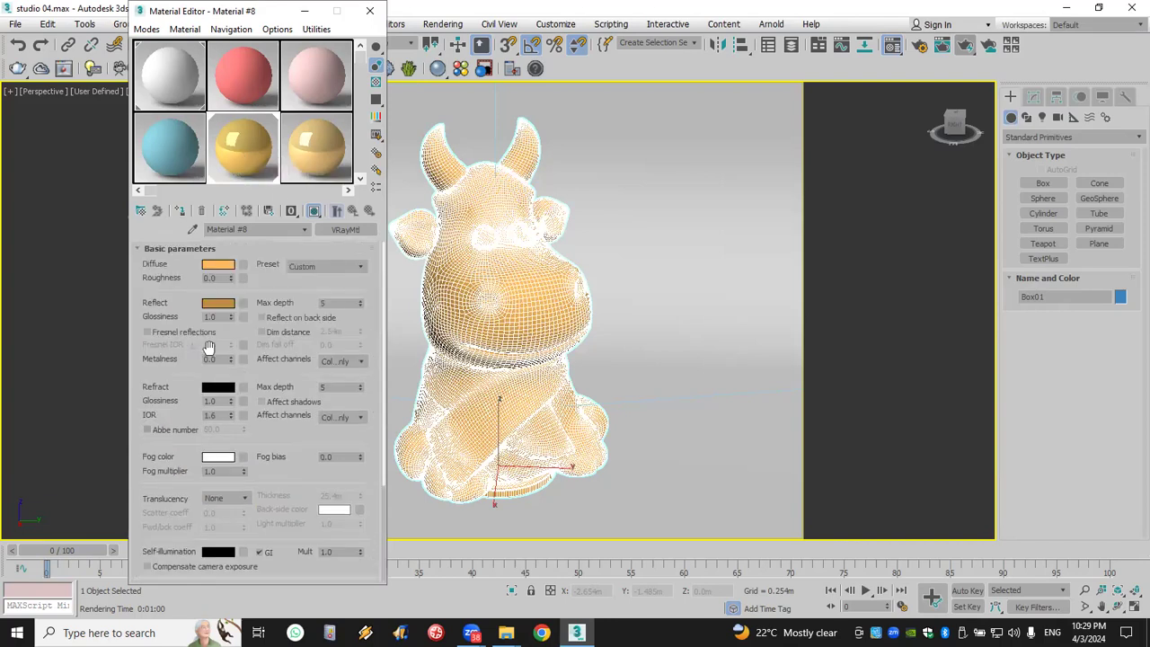
left_click(219, 263)
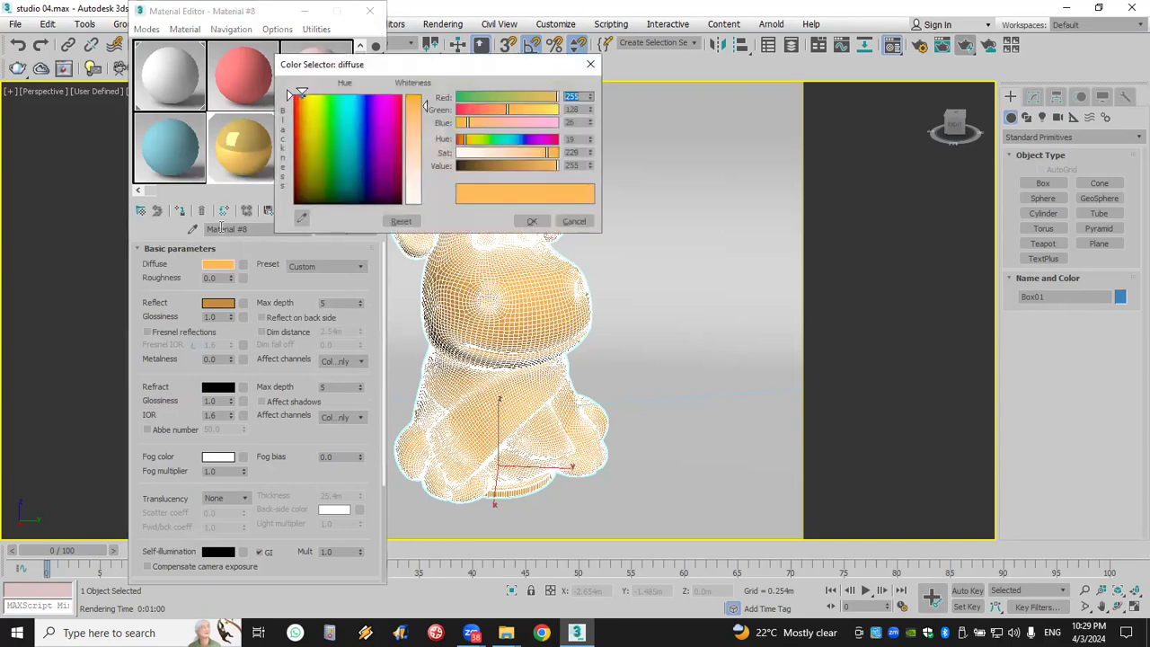
left_click(415, 137)
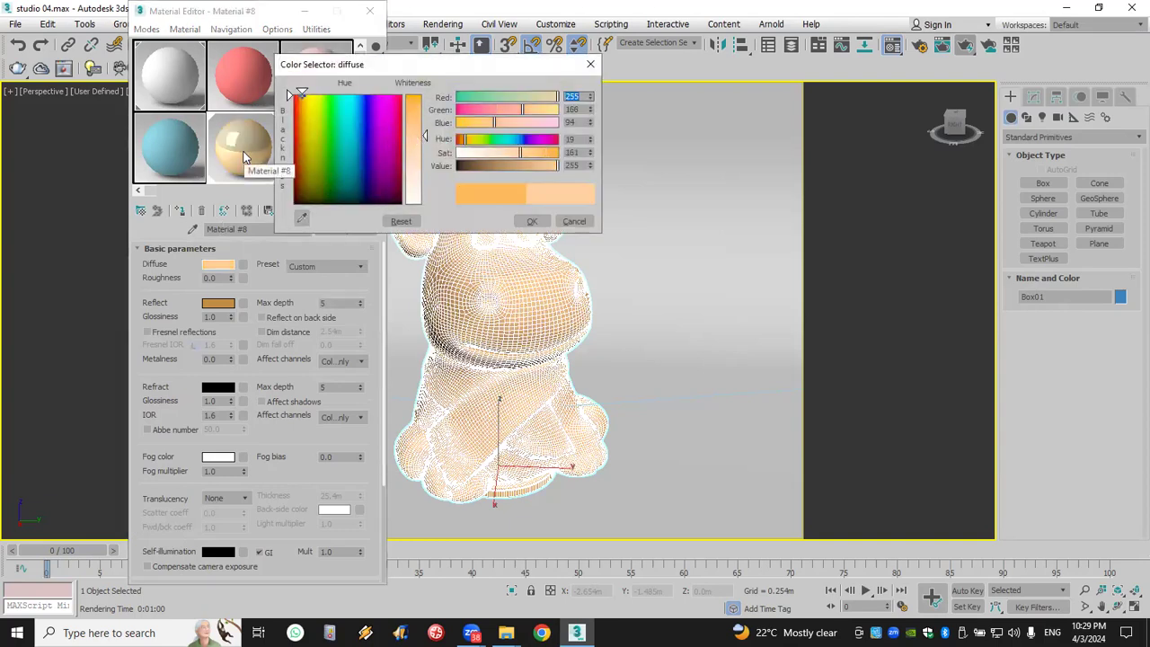
left_click(415, 113)
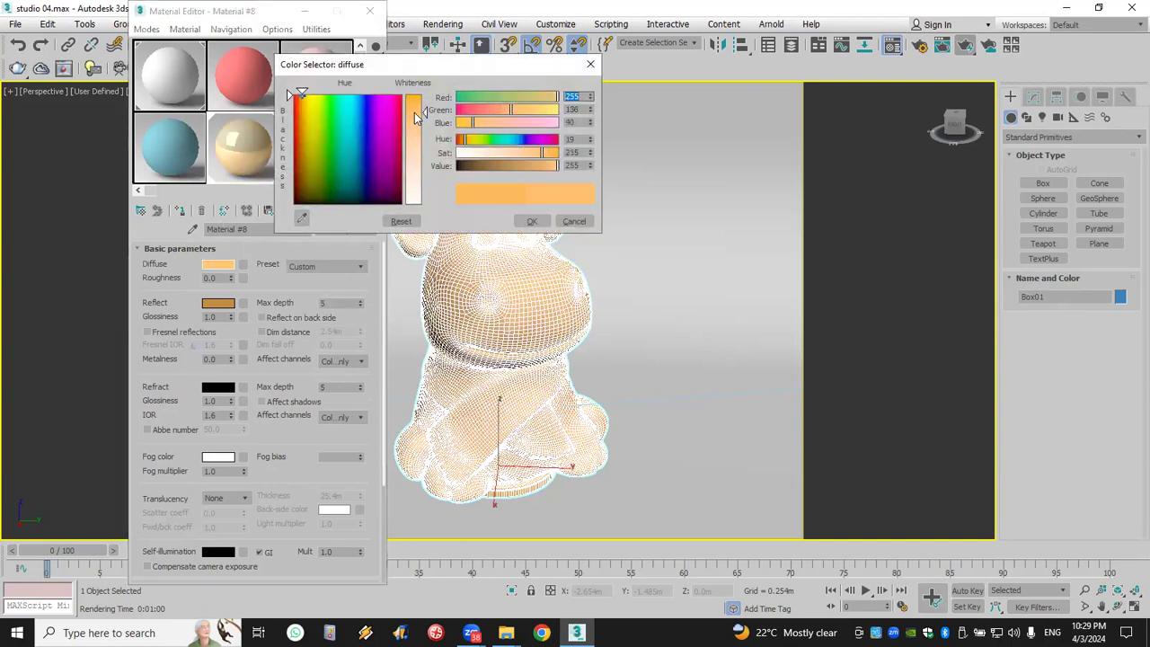
left_click(309, 103)
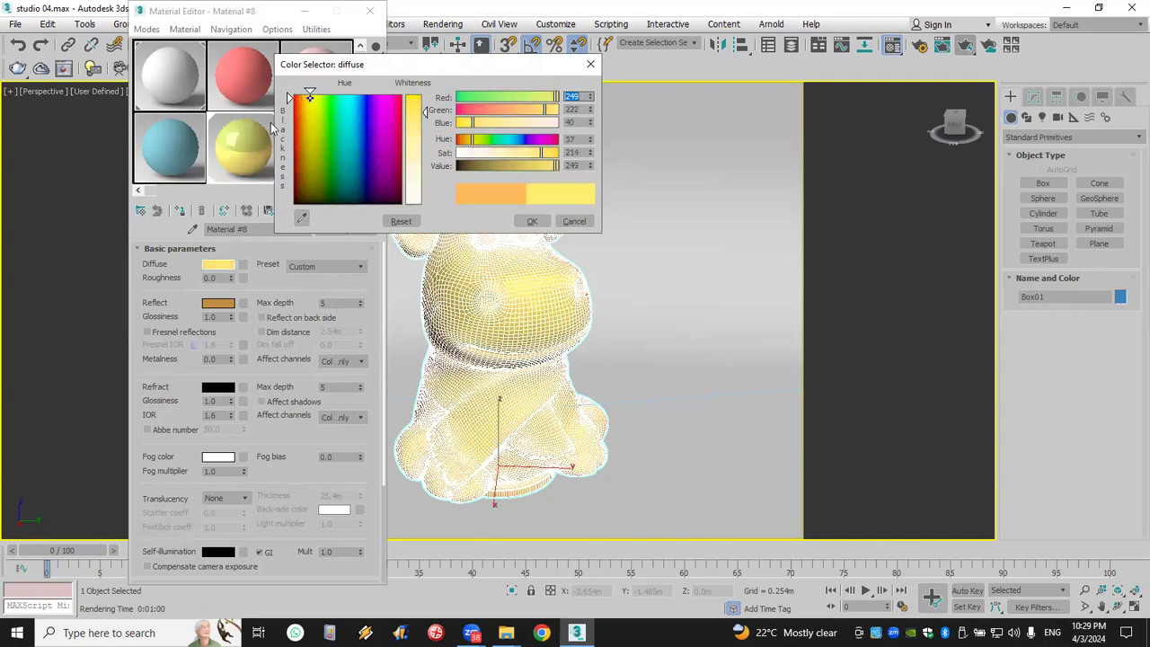
left_click(304, 100)
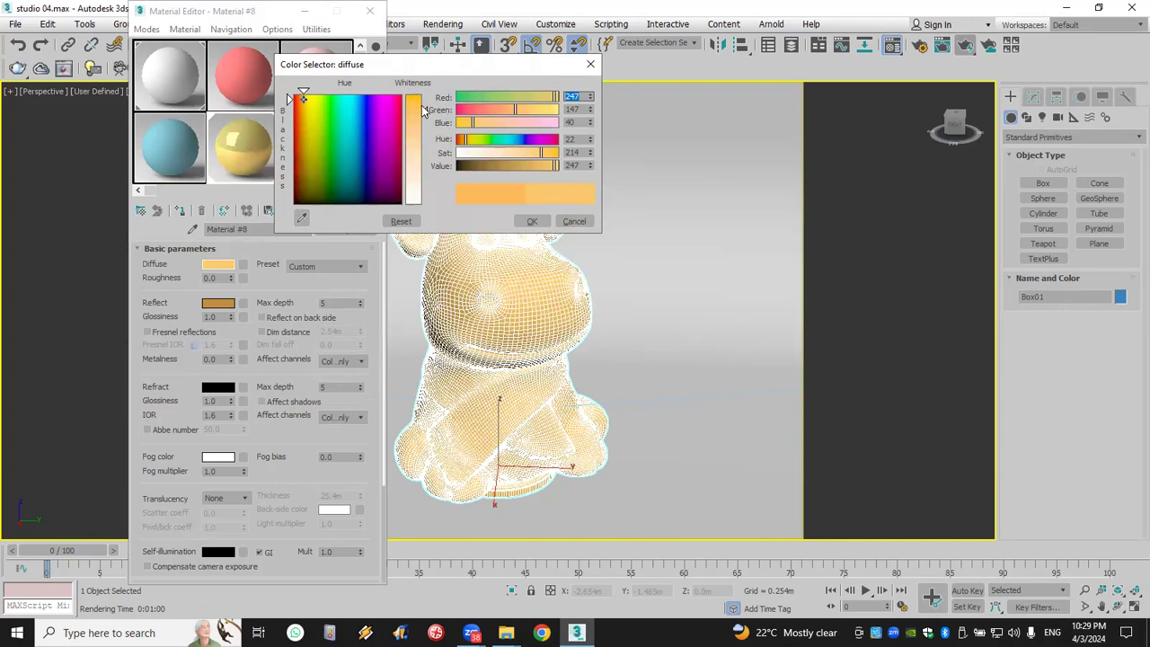
left_click(306, 100)
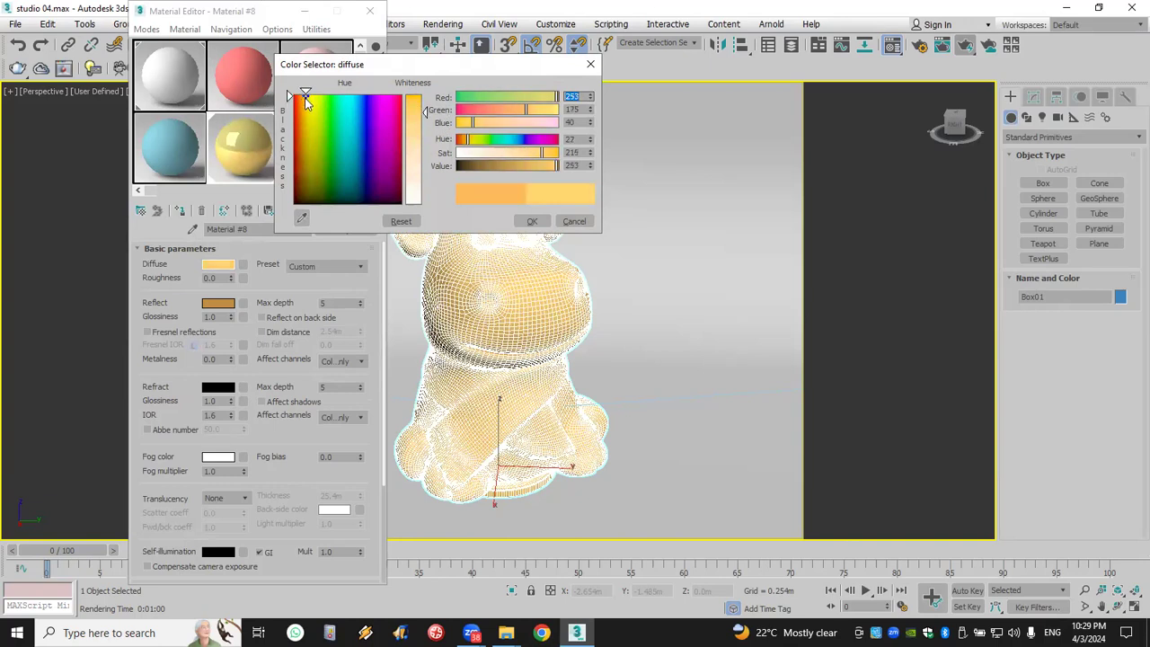
left_click(302, 106)
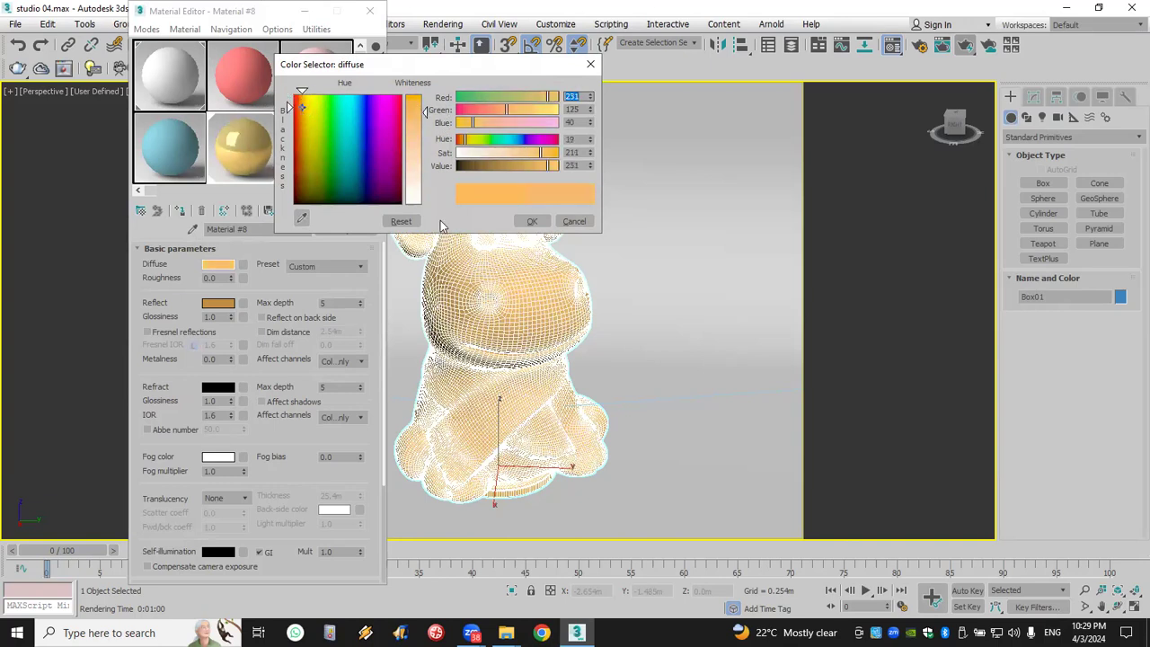
left_click(532, 222)
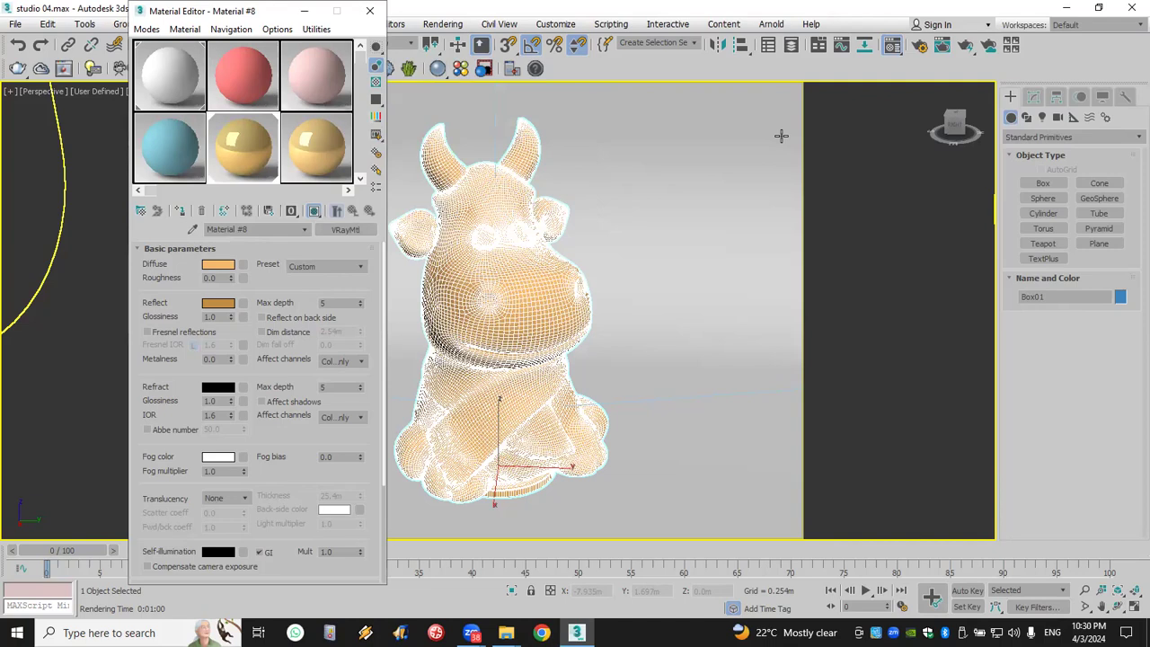
double_click(211, 317)
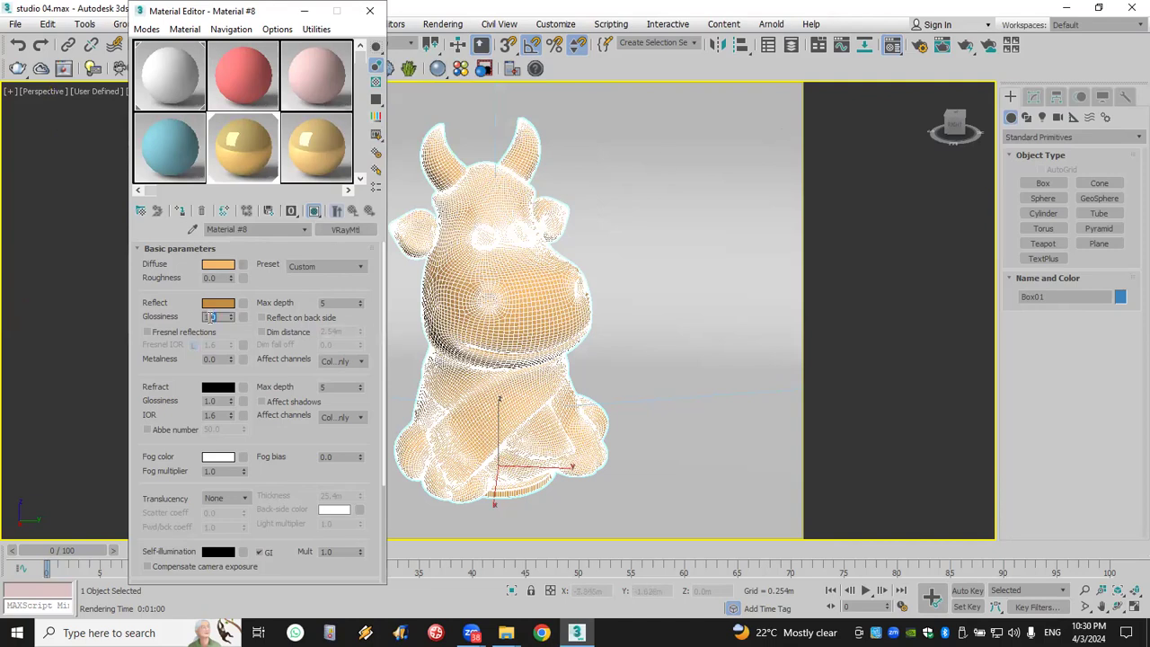
key("BackSpace")
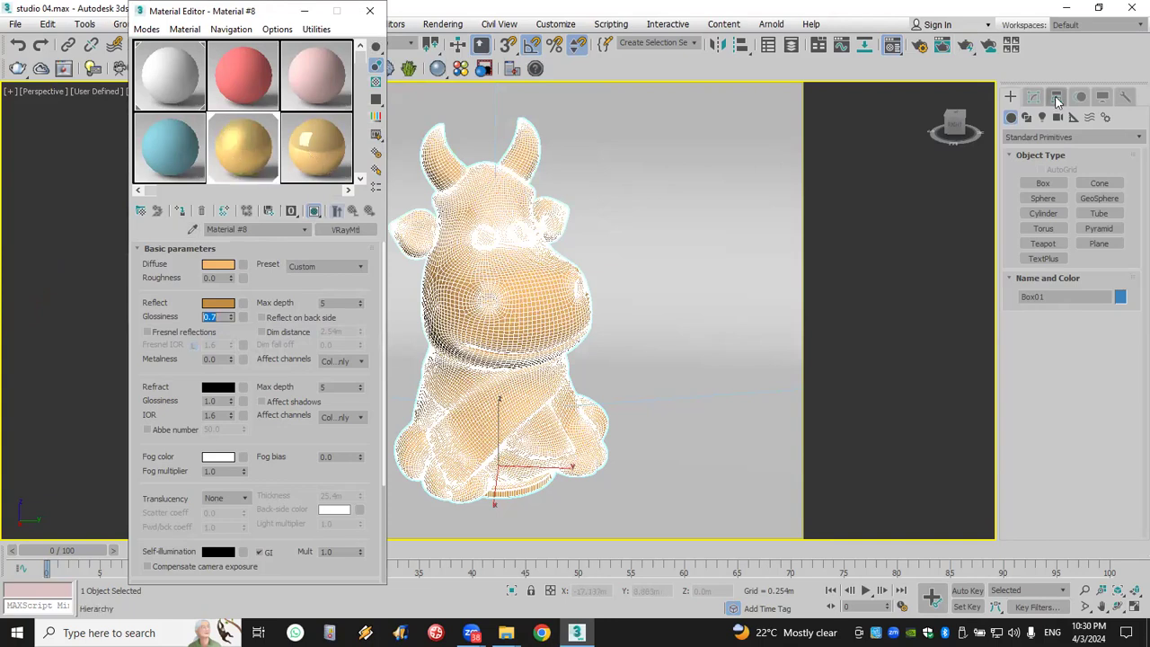
Set the render target to Production Rendering Mode and test render the Perspective view, cancelling the render partway through
left_click(987, 45)
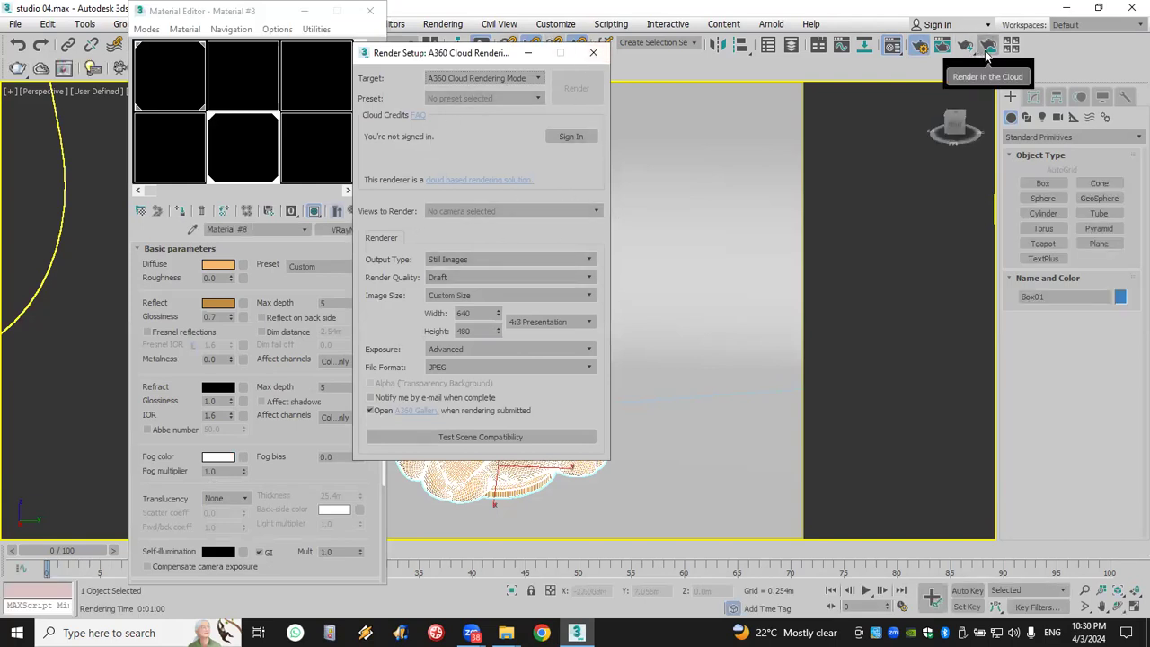
left_click(517, 79)
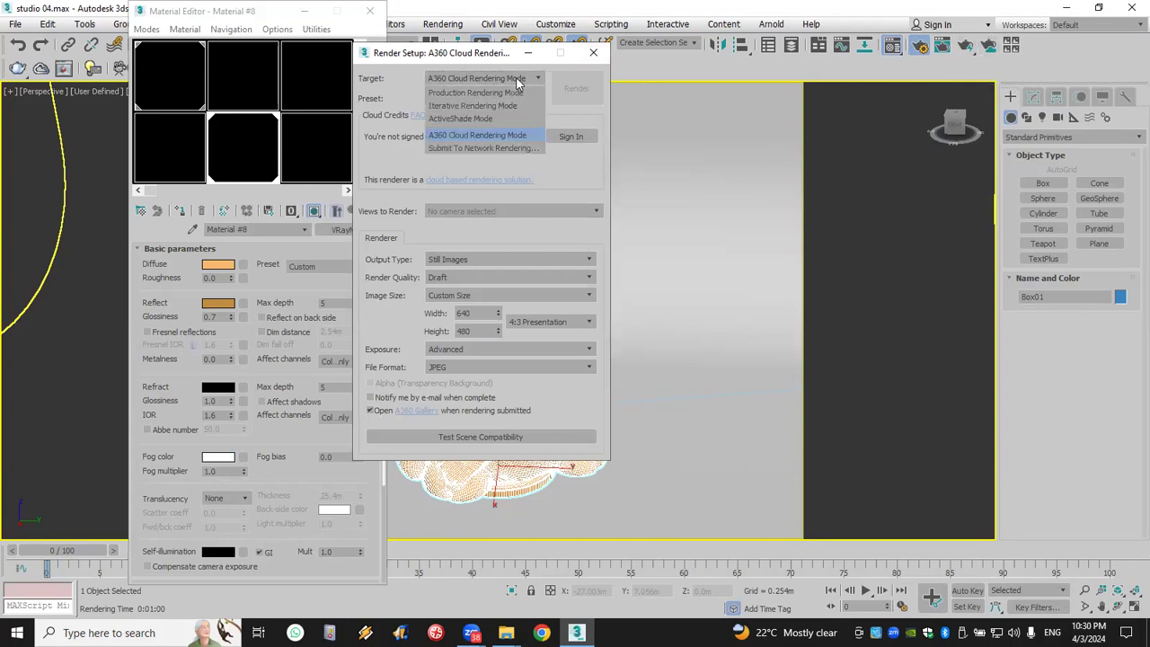
left_click(503, 93)
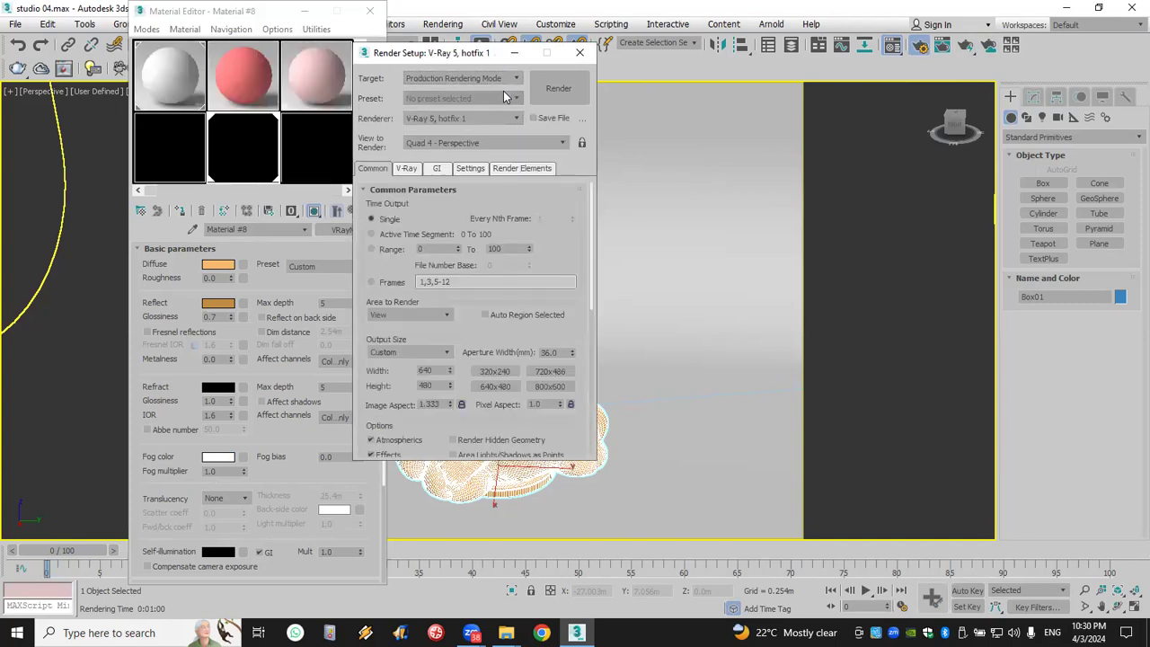
left_click(581, 55)
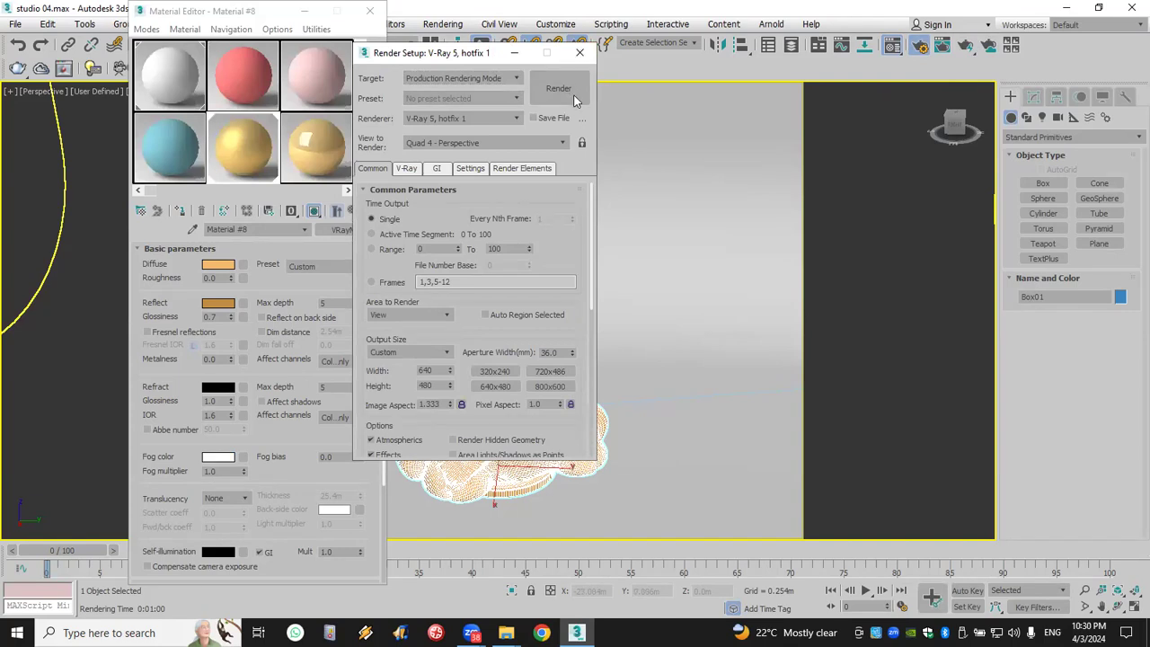
left_click(568, 90)
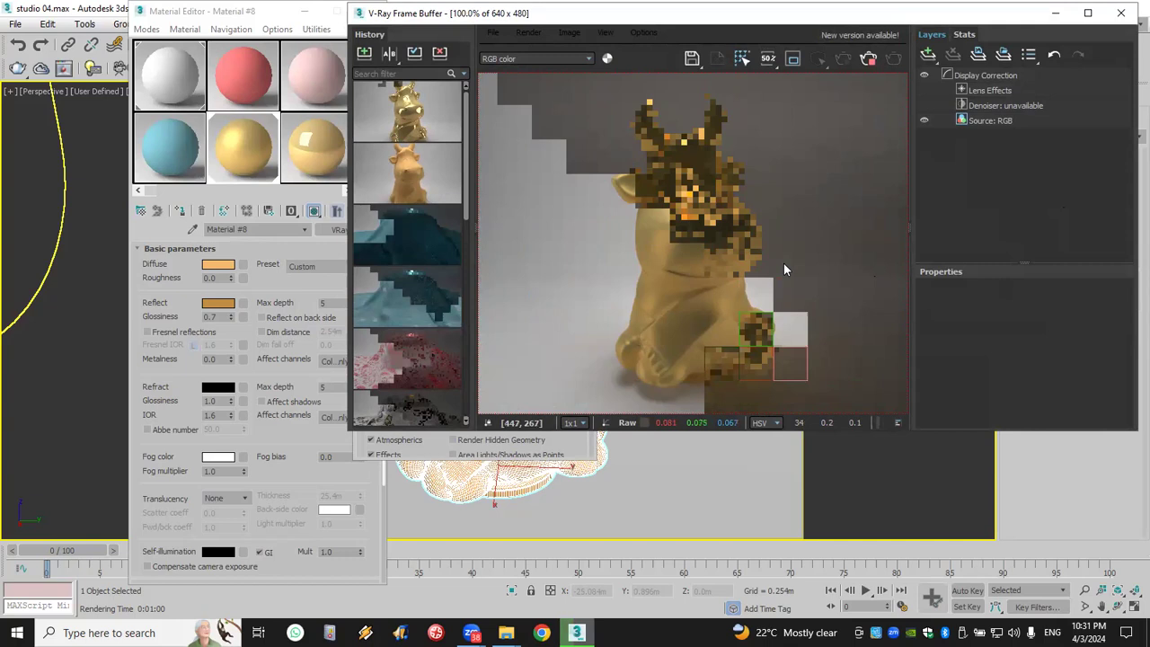
left_click(1122, 12)
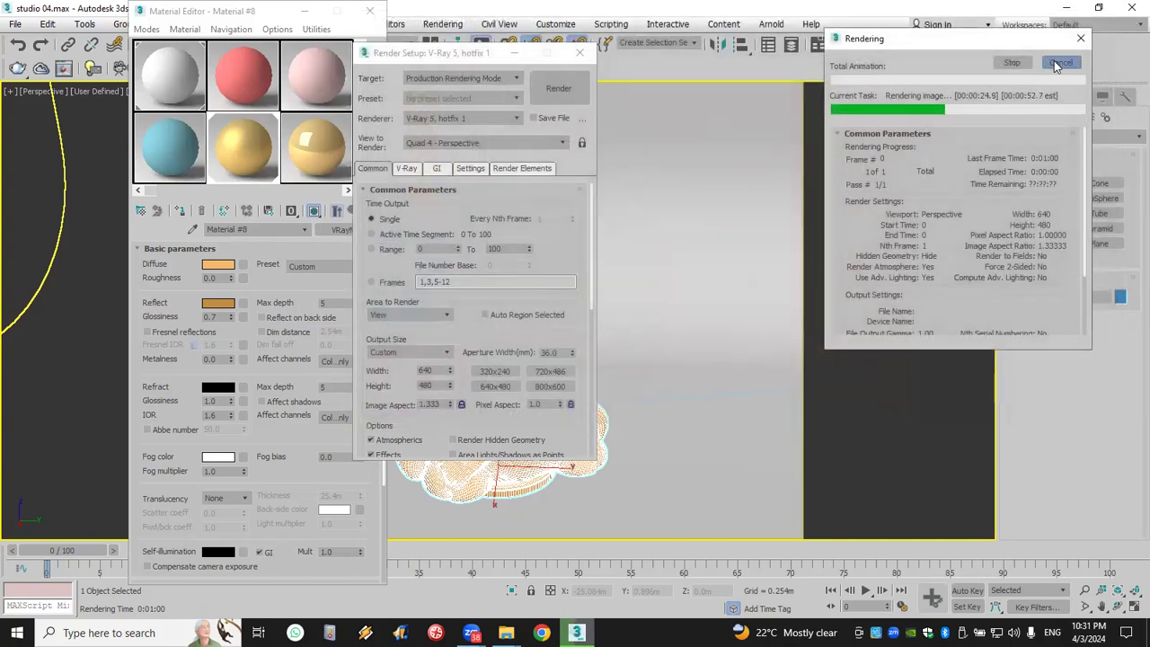
left_click(1061, 63)
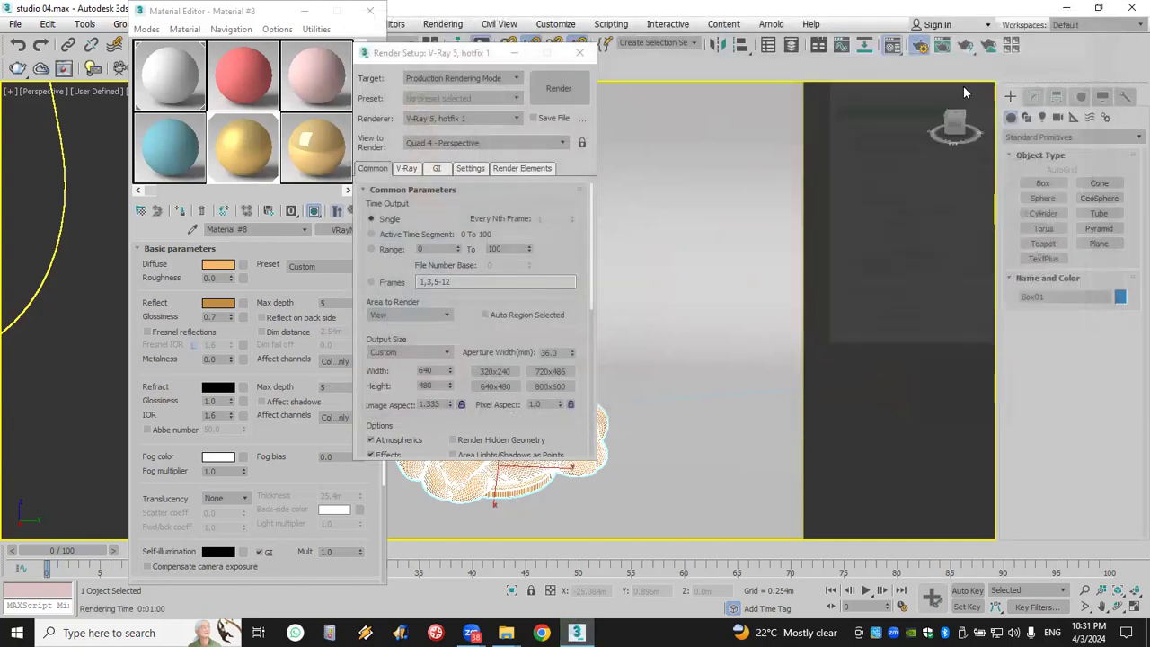
left_click(580, 52)
Apply Material #7 to the cow figurine and set its diffuse color to a very dark brown, RGB 10, 4, 0
left_click(158, 163)
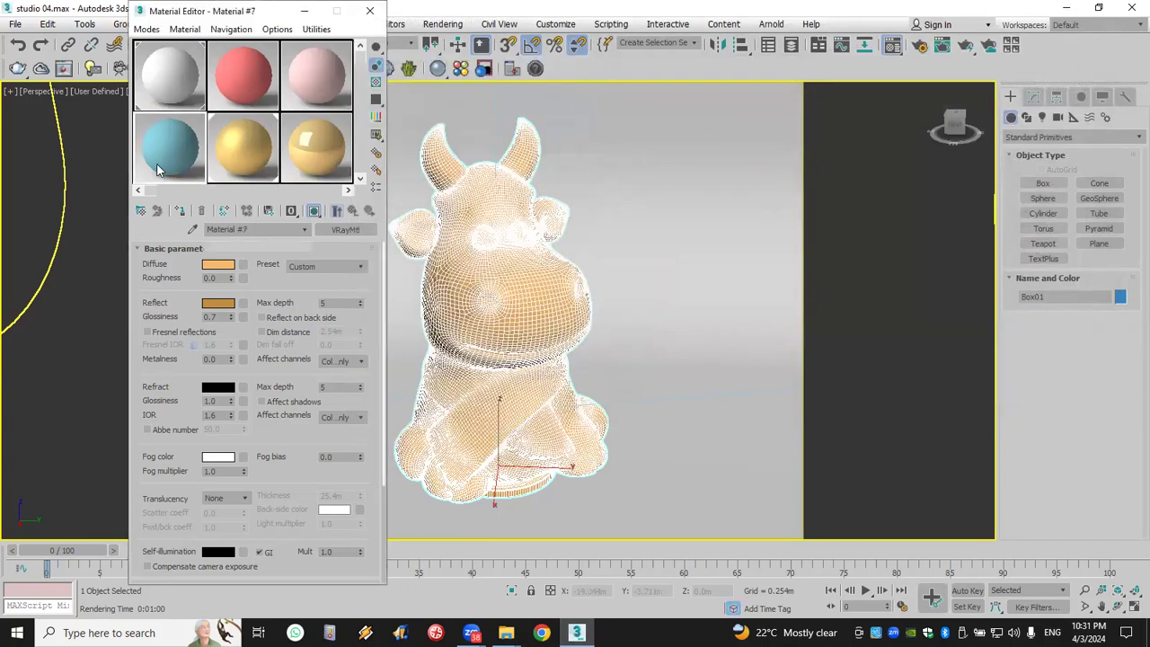
left_click(314, 212)
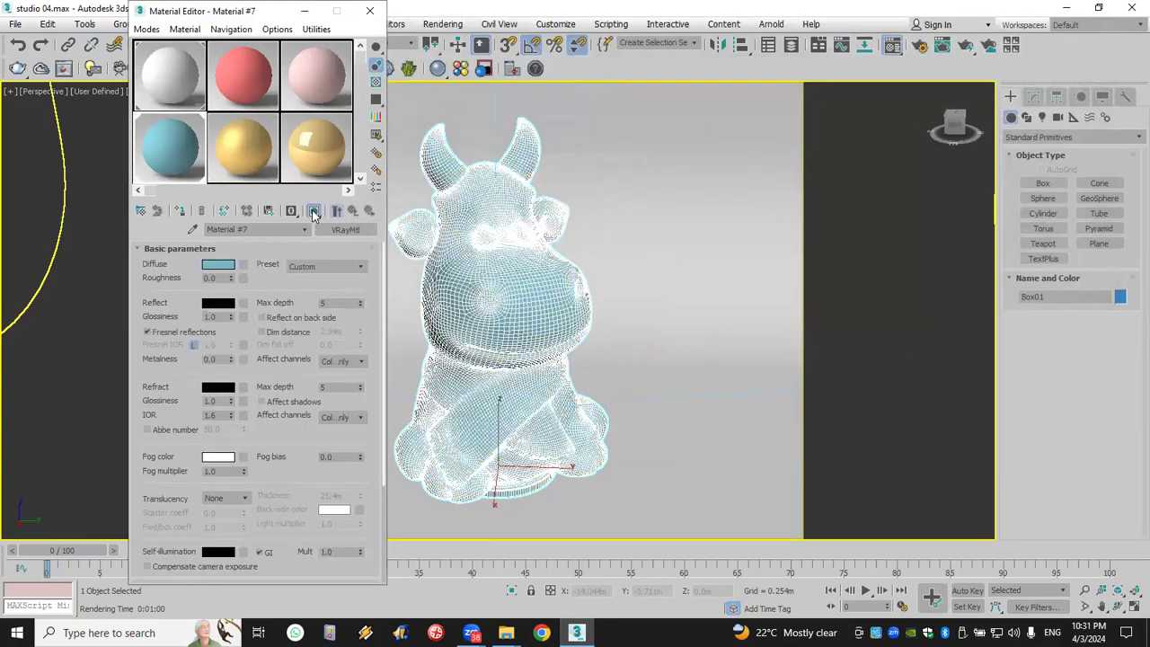
left_click(217, 265)
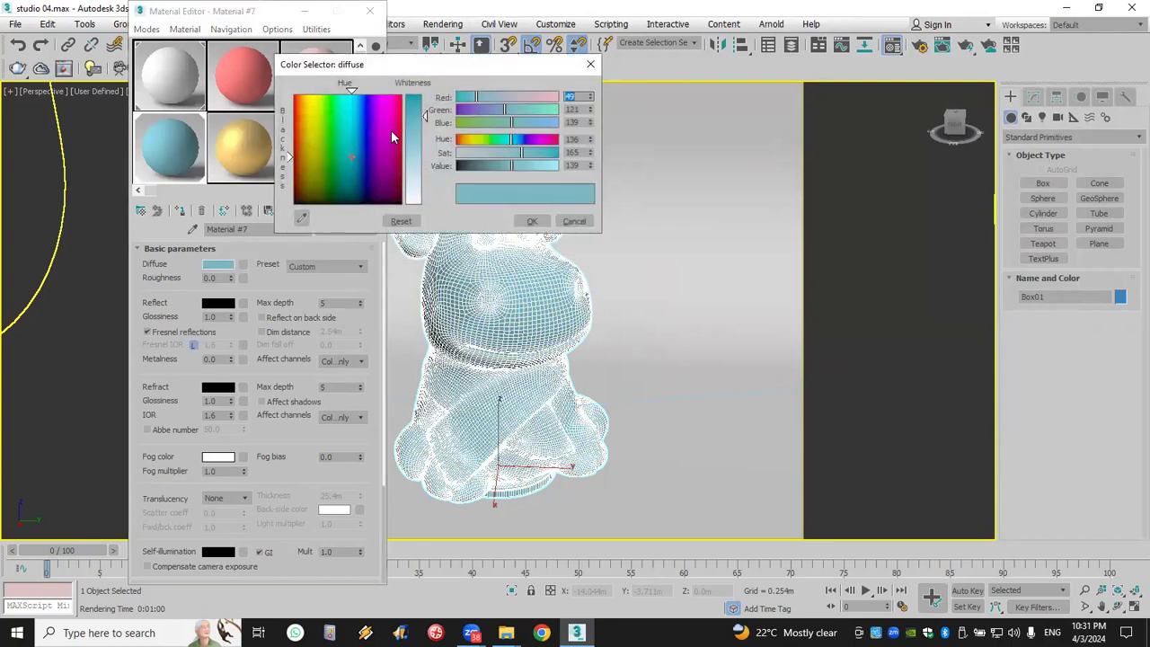
left_click_drag(321, 122, 304, 199)
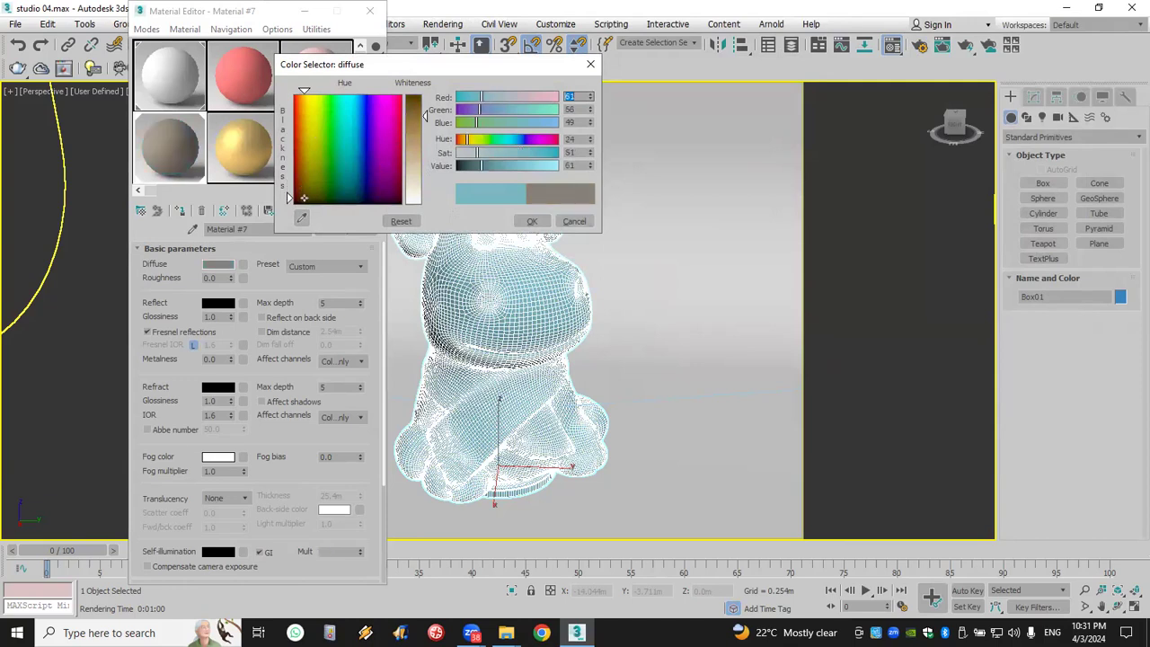
left_click_drag(415, 115, 416, 94)
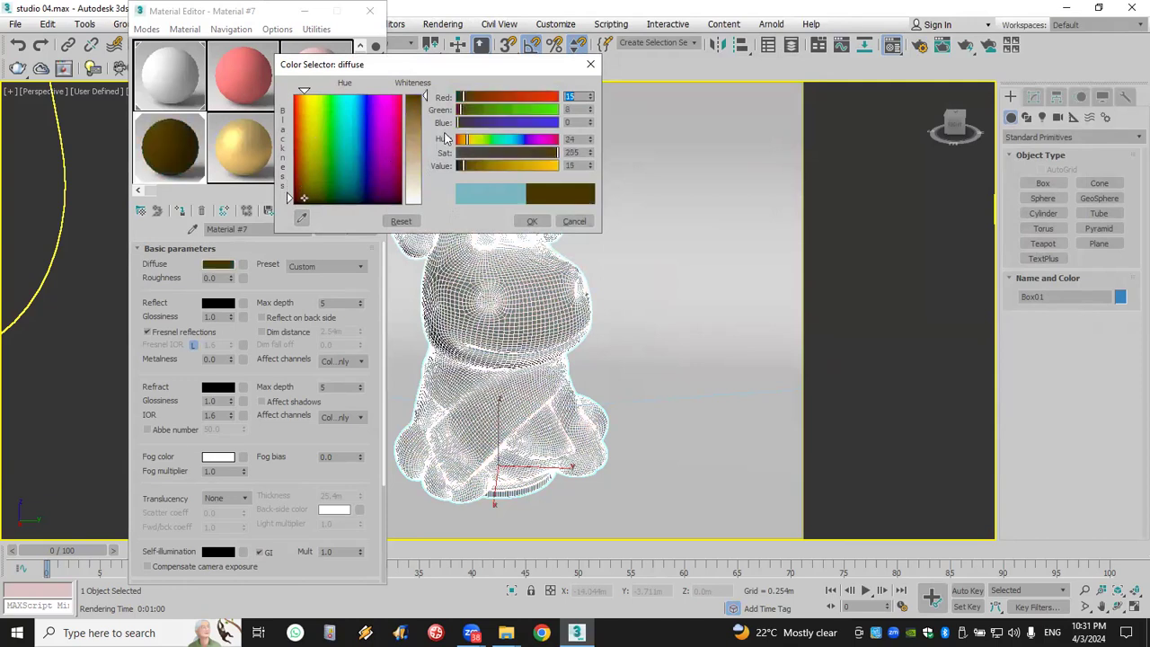
left_click(300, 203)
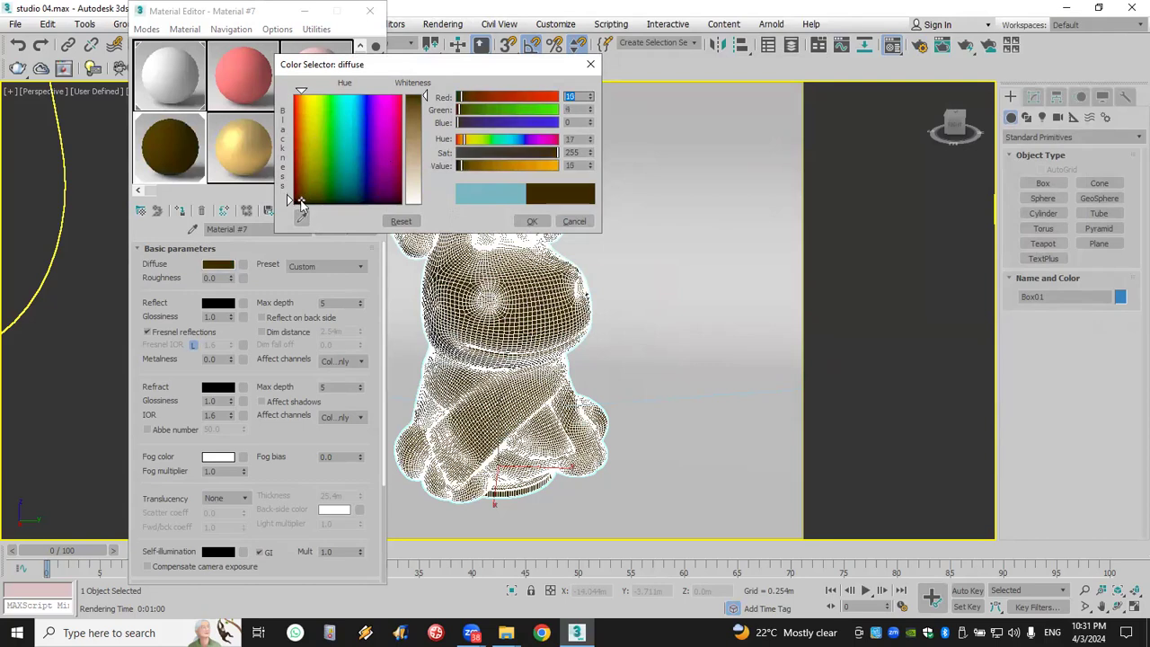
left_click(533, 221)
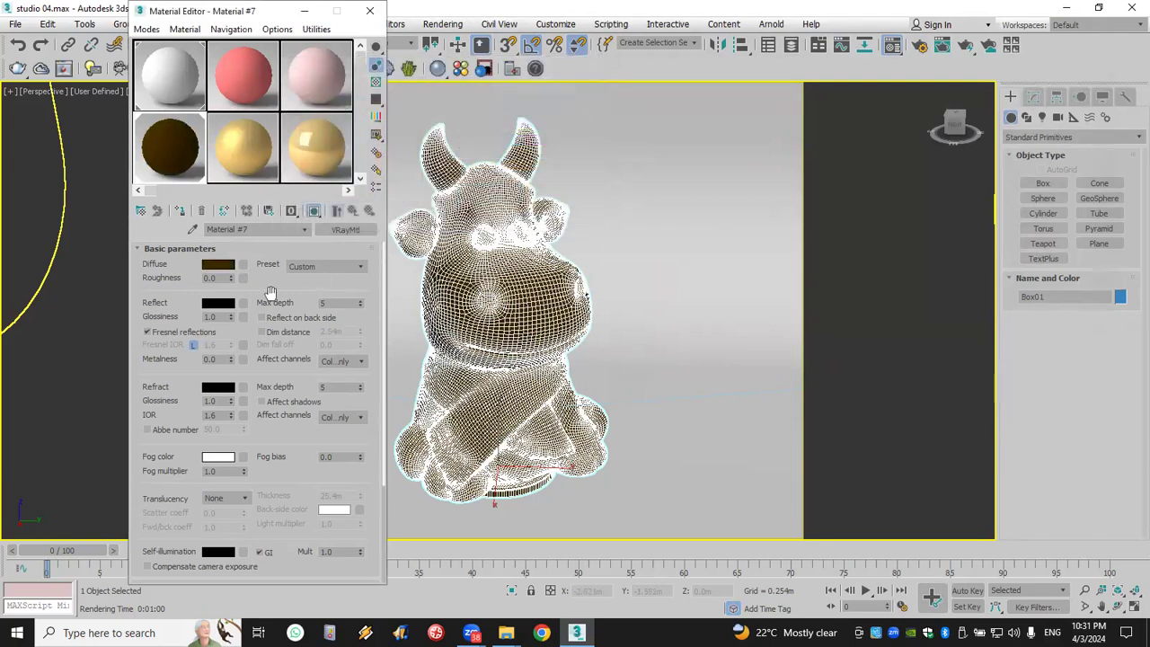
Set Material #7's reflection color to a neutral gray with a value of 104
left_click(221, 303)
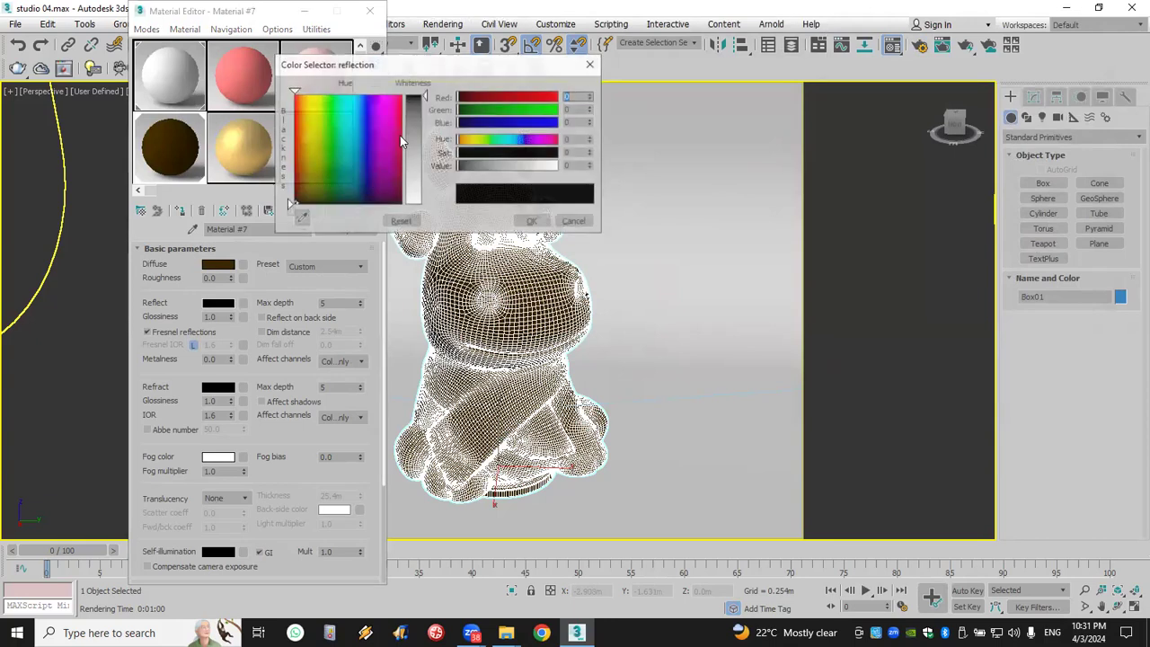
left_click(420, 138)
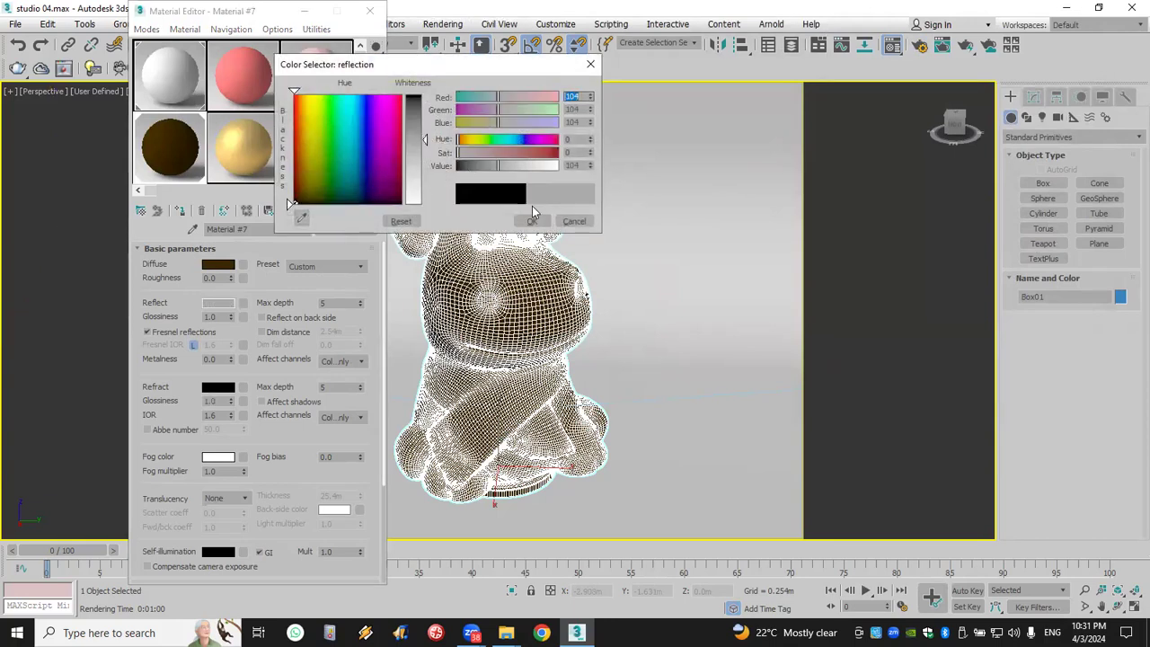
left_click(532, 222)
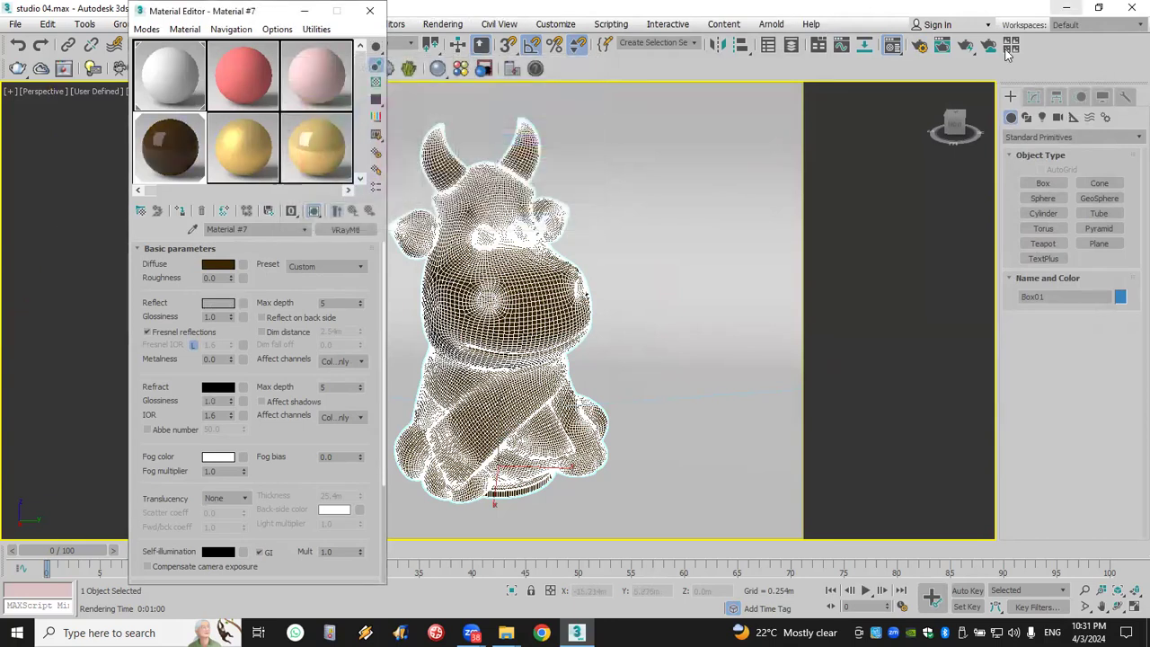
Open an enlarged preview of Material #7 and turn off its automatic updating
double_click(189, 153)
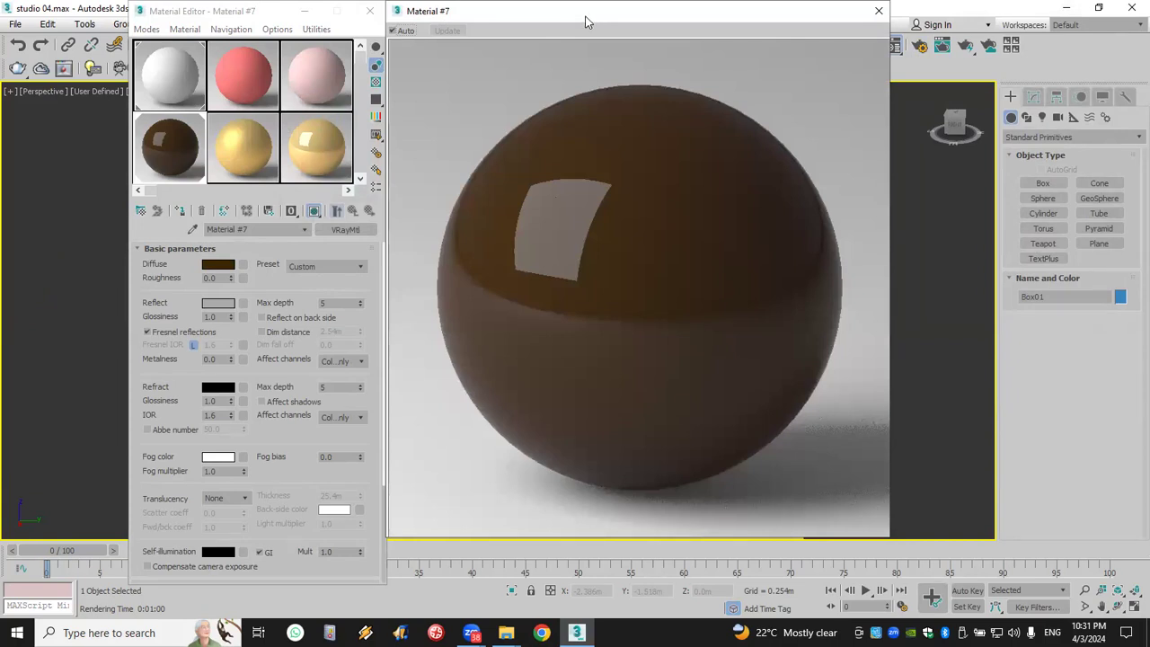
left_click_drag(585, 20, 592, 22)
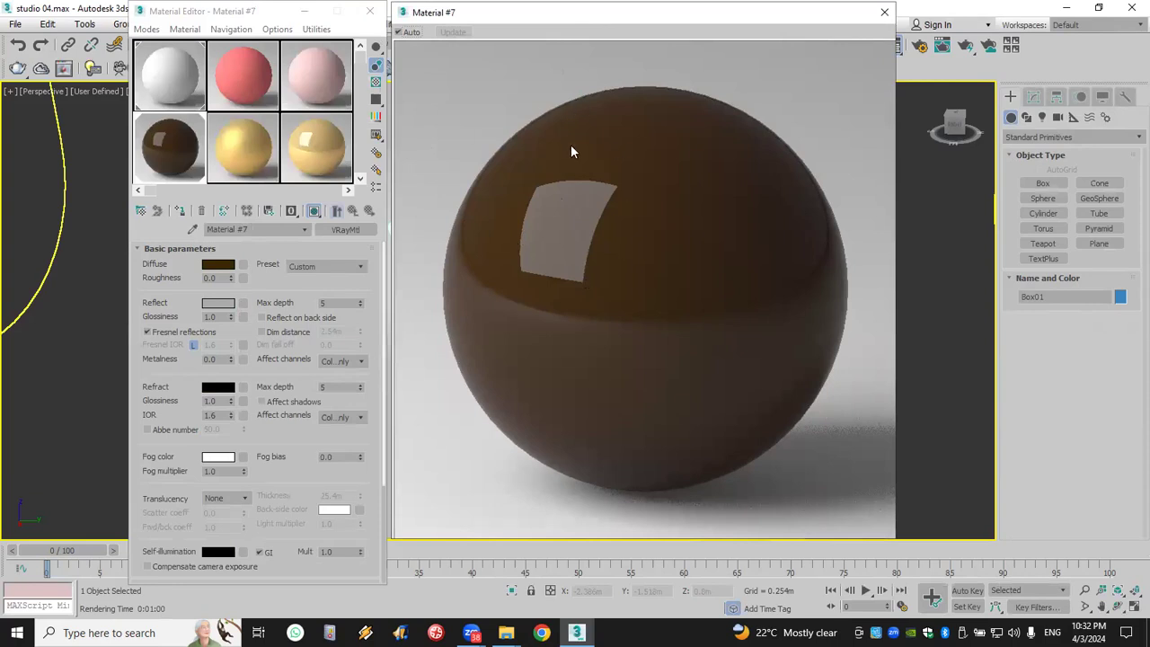
left_click(412, 32)
Set Material #7's reflection glossiness to 0.7 and update the enlarged preview manually
double_click(222, 316)
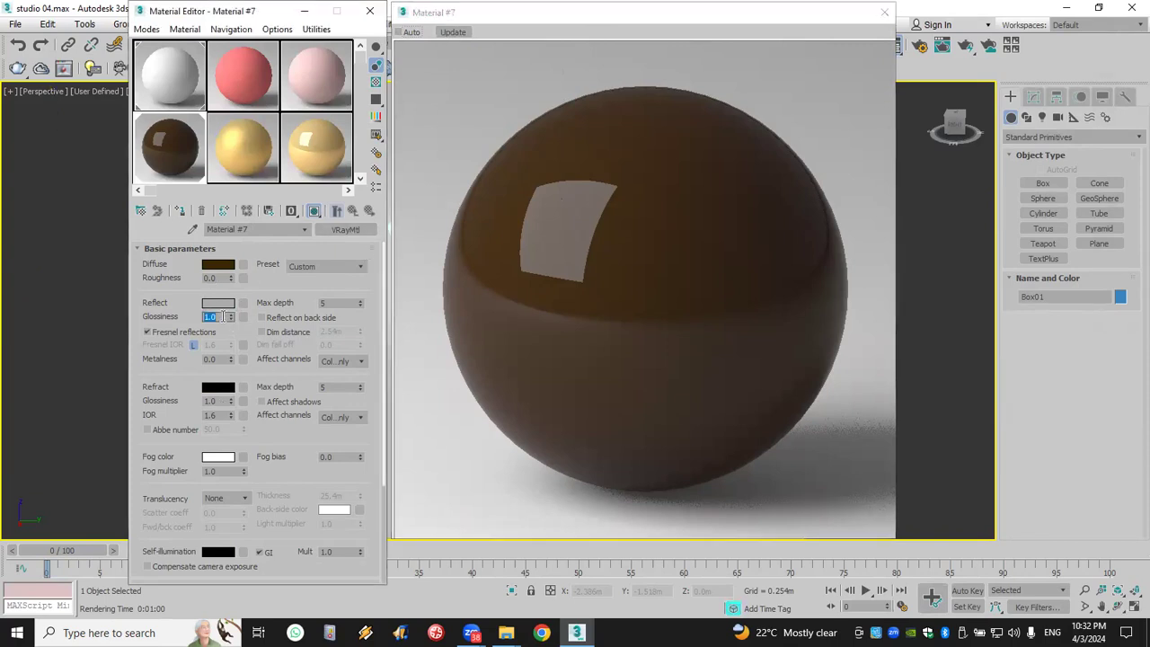
type(".7")
key("Return")
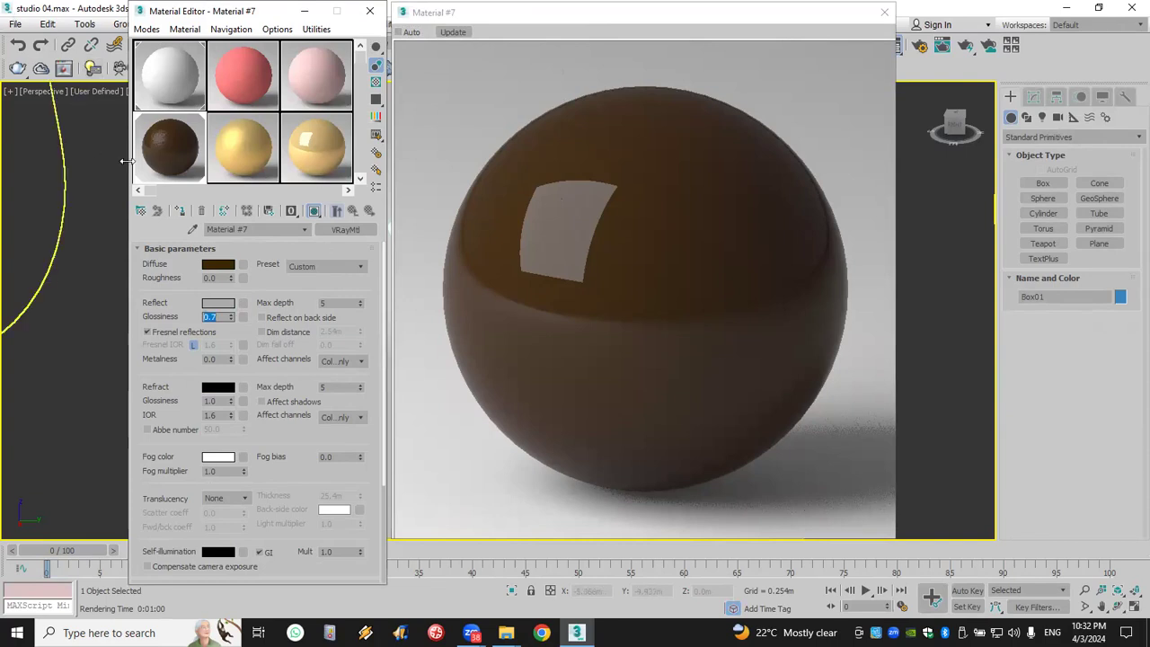
left_click(447, 33)
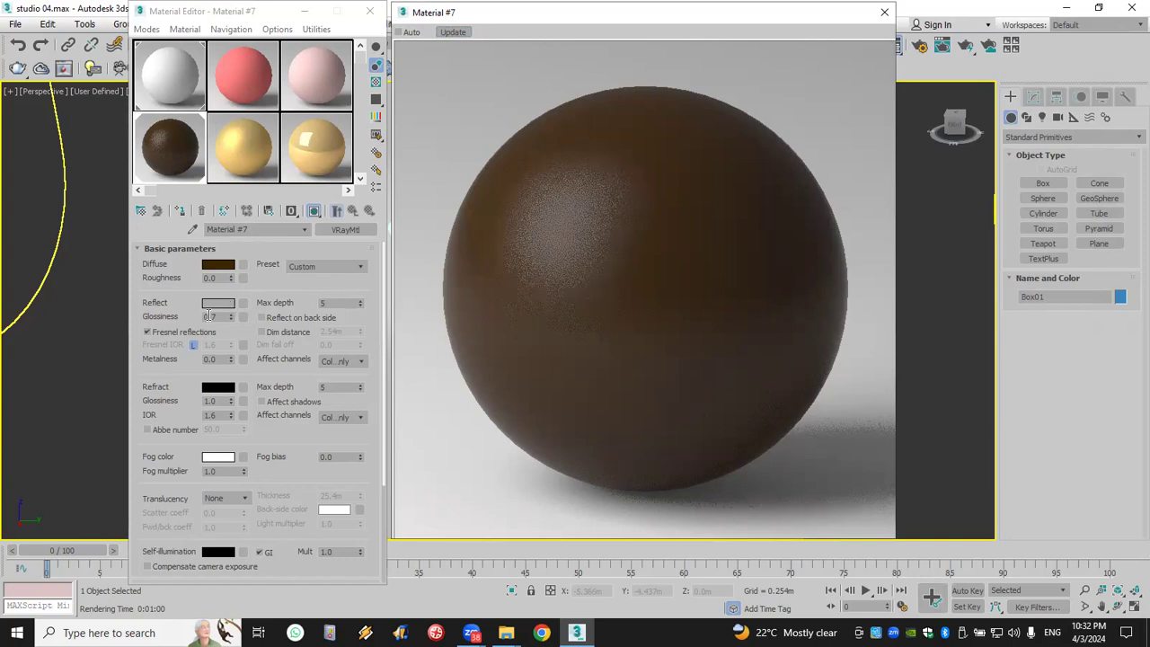
Assign a Noise map to Material #7's bump slot and update the enlarged preview
left_click_drag(213, 316, 225, 317)
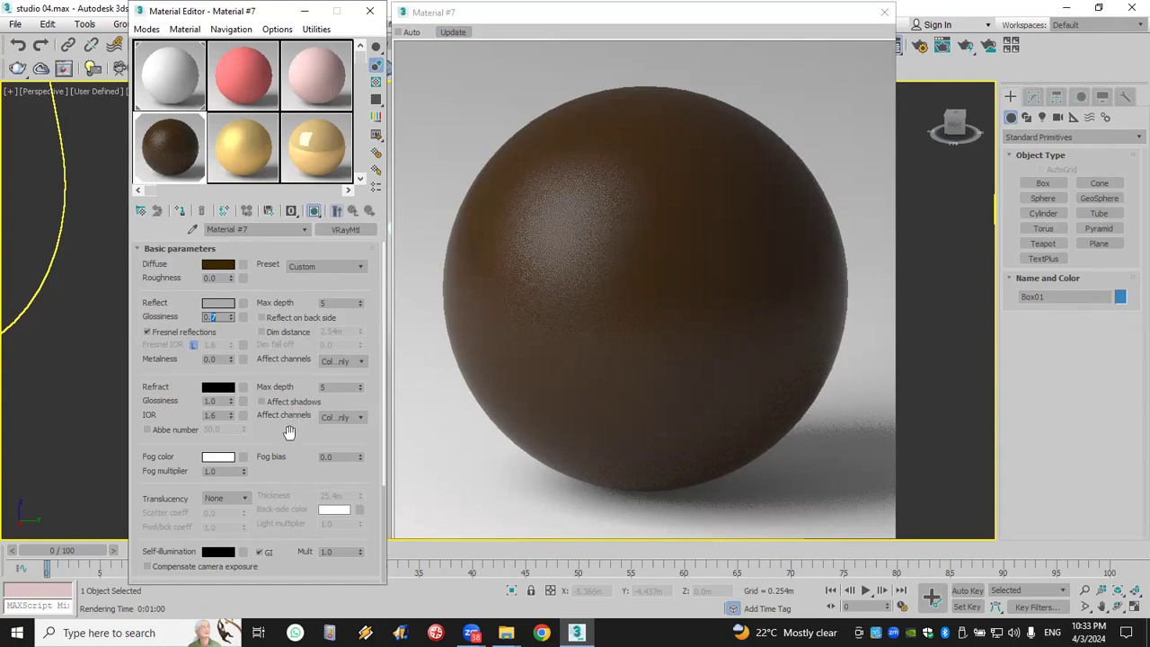
scroll(287, 364, "down", 5)
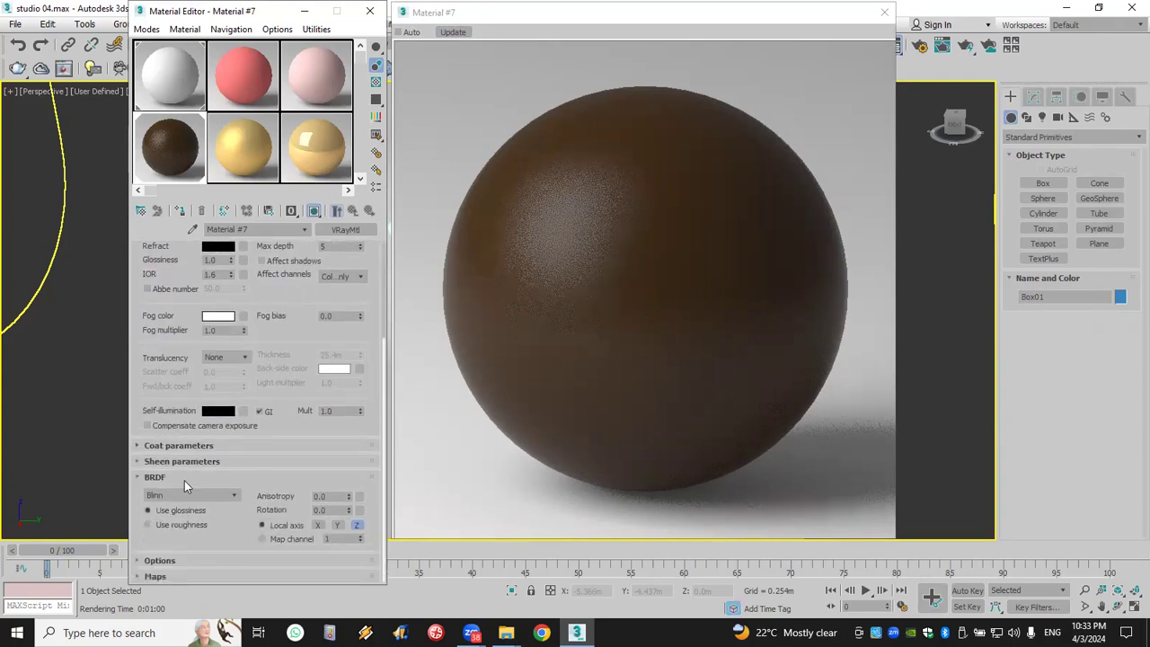
left_click(194, 578)
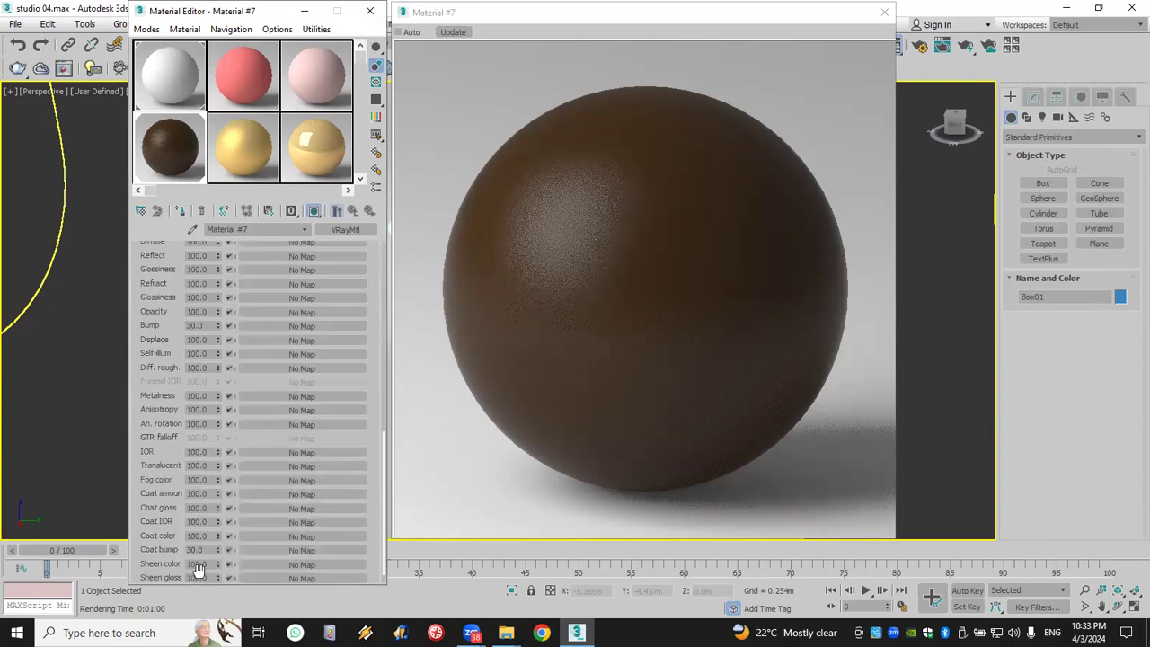
left_click(278, 329)
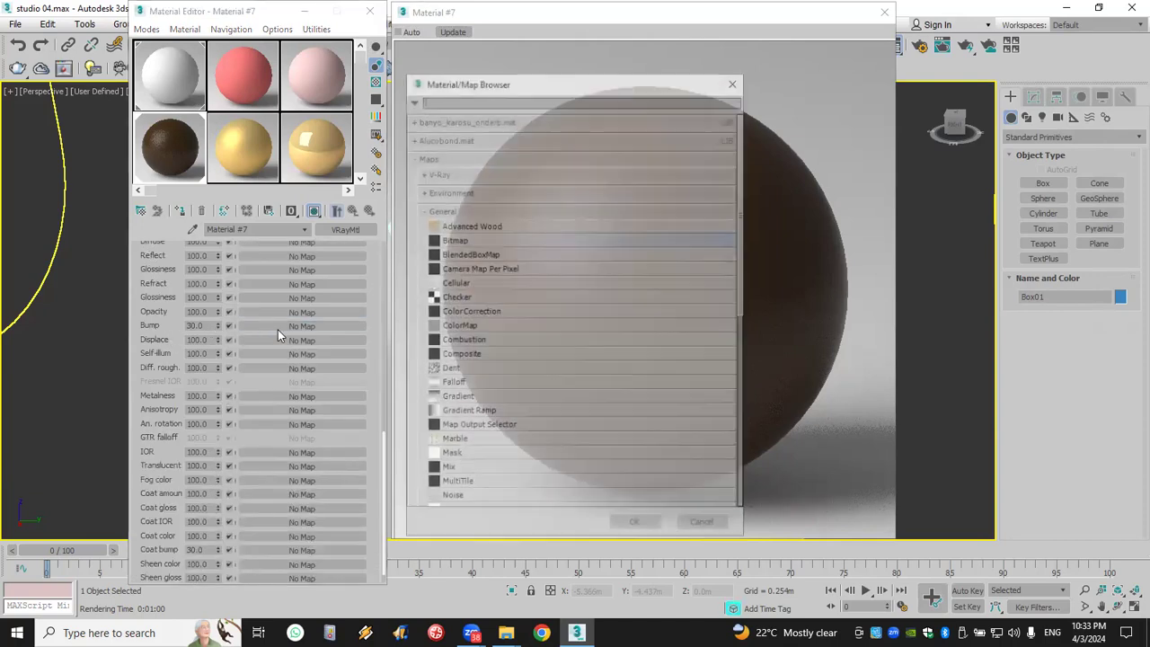
scroll(547, 450, "down", 3)
scroll(547, 450, "down", 2)
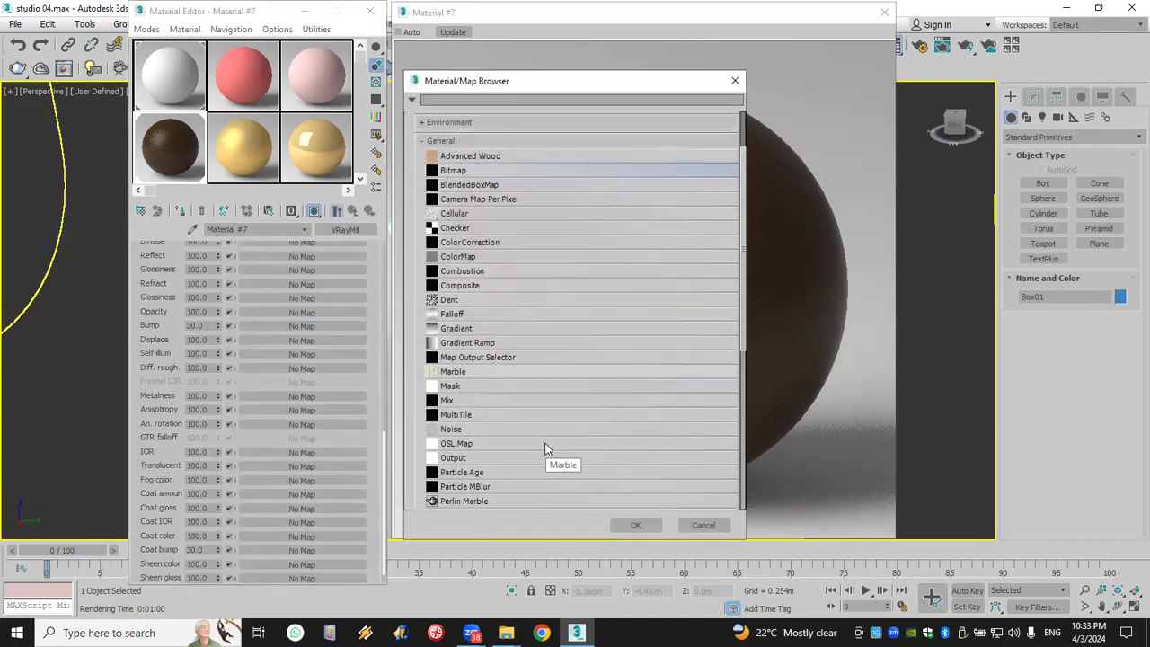
double_click(498, 429)
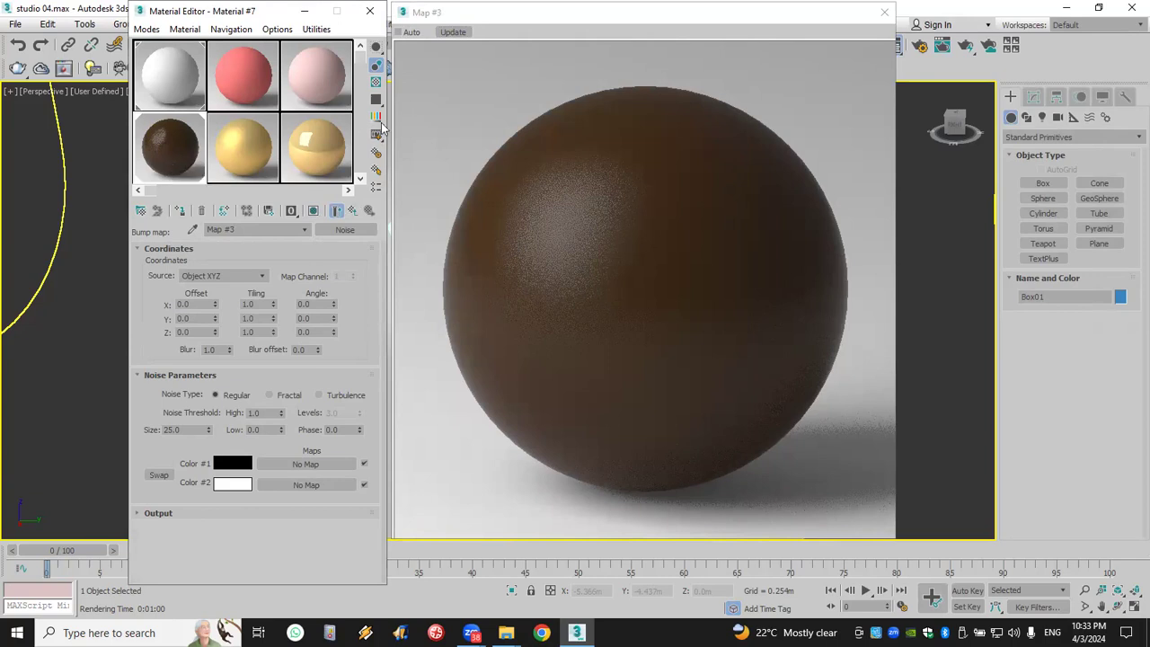
left_click(445, 33)
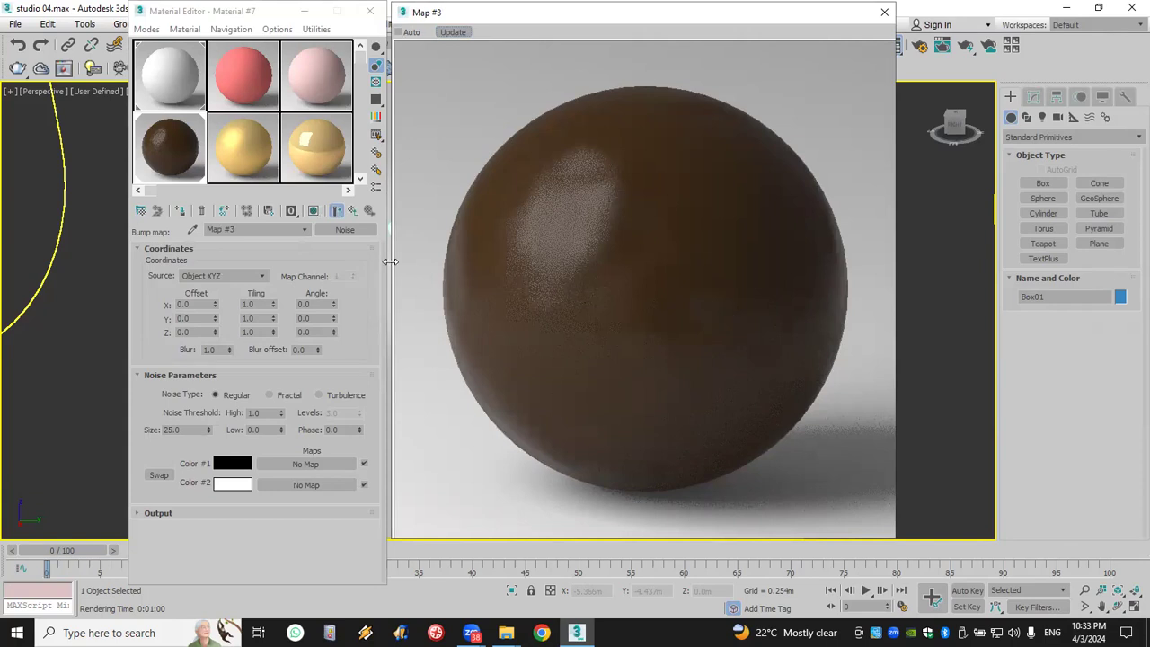
Replace the Noise bump map with a Dent map, discarding the old map, and shrink the enlarged preview window
left_click(345, 230)
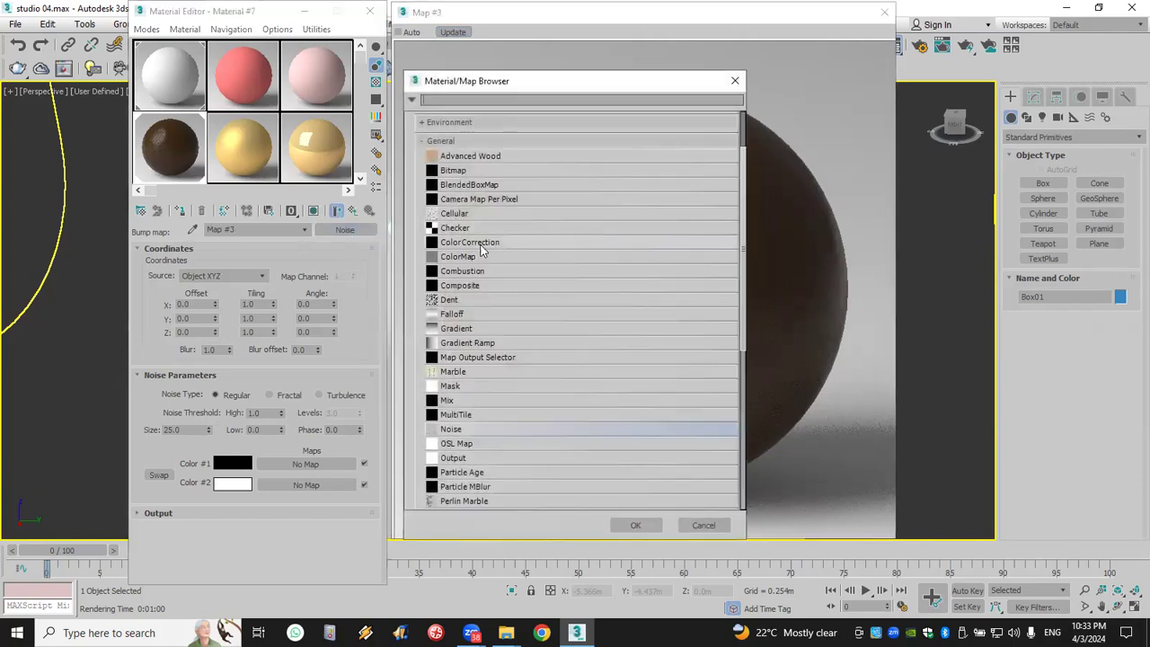
double_click(463, 300)
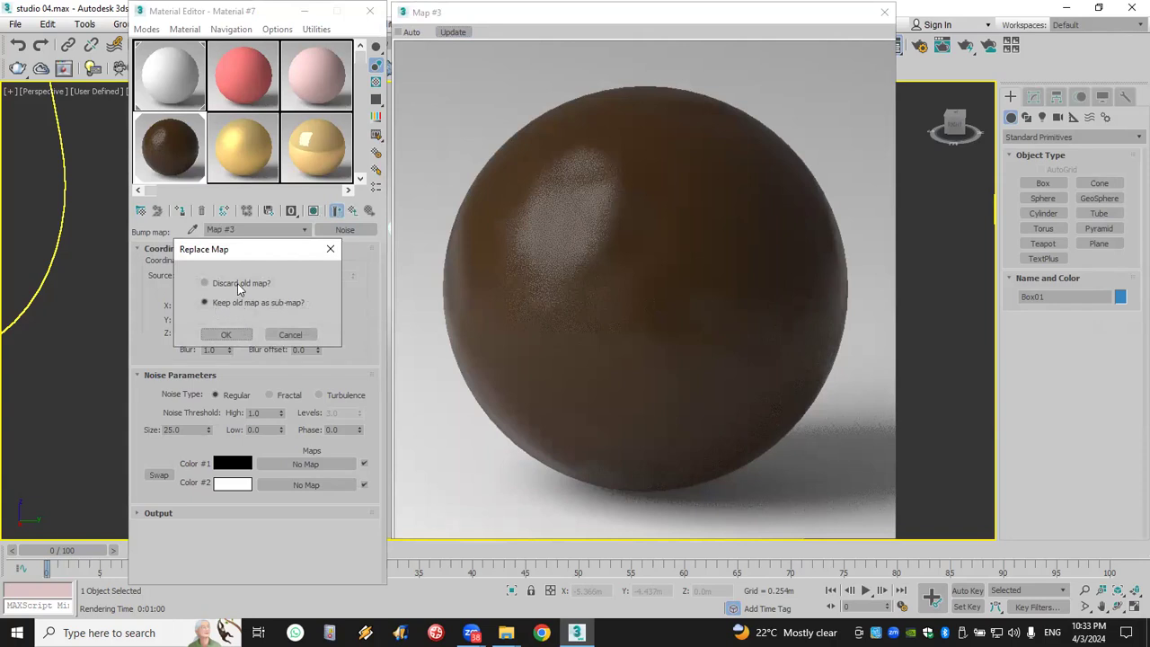
left_click(225, 336)
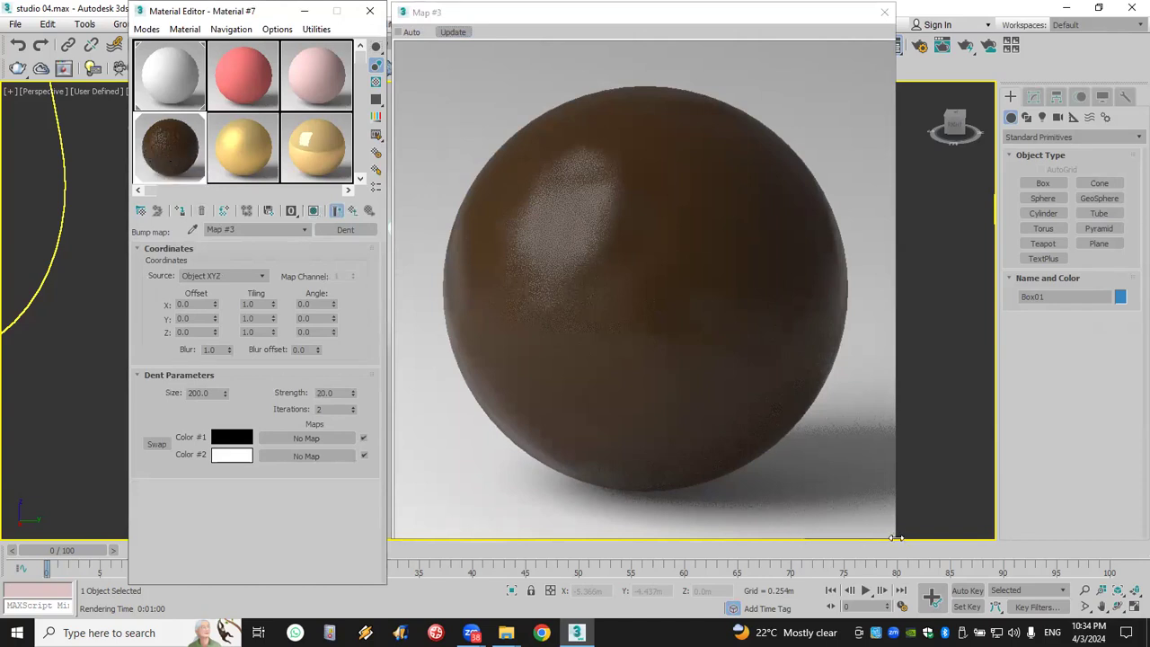
left_click(896, 537)
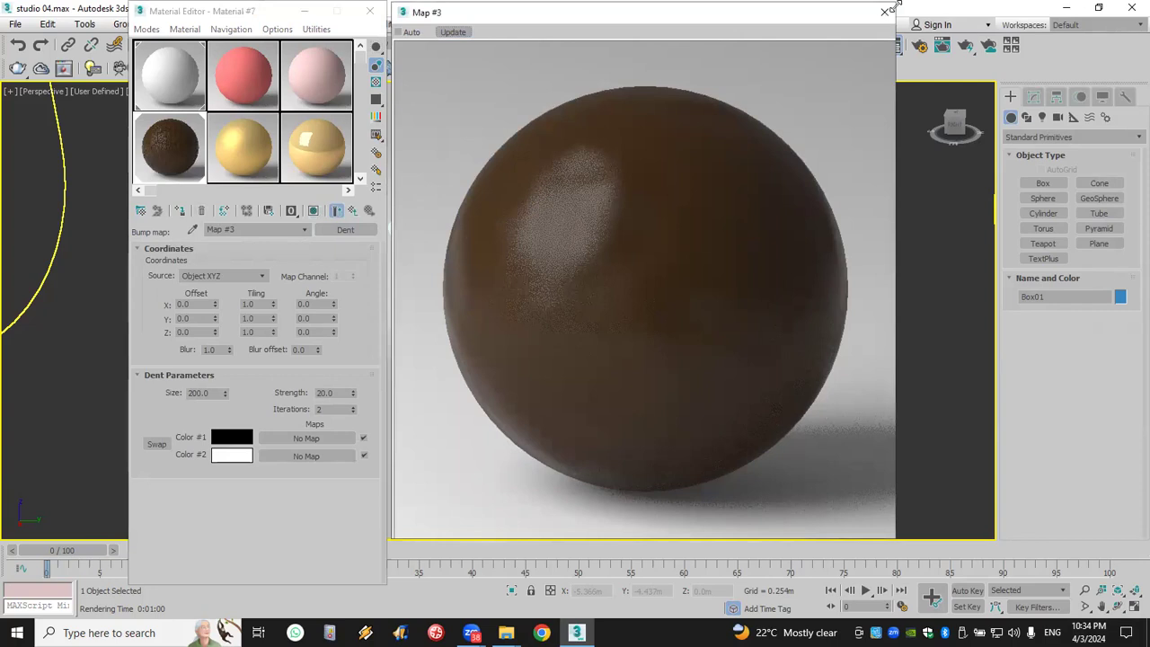
left_click_drag(896, 6, 560, 249)
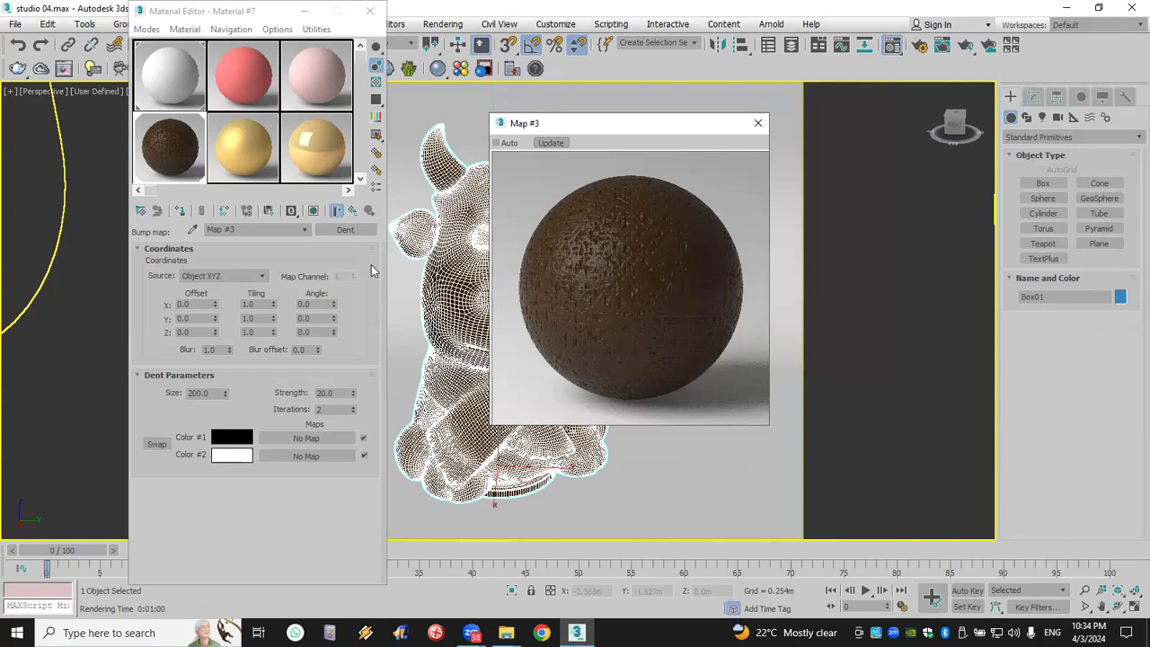
Replace the Dent bump map with a Cellular map, discarding the old map, and update the enlarged preview
left_click(356, 231)
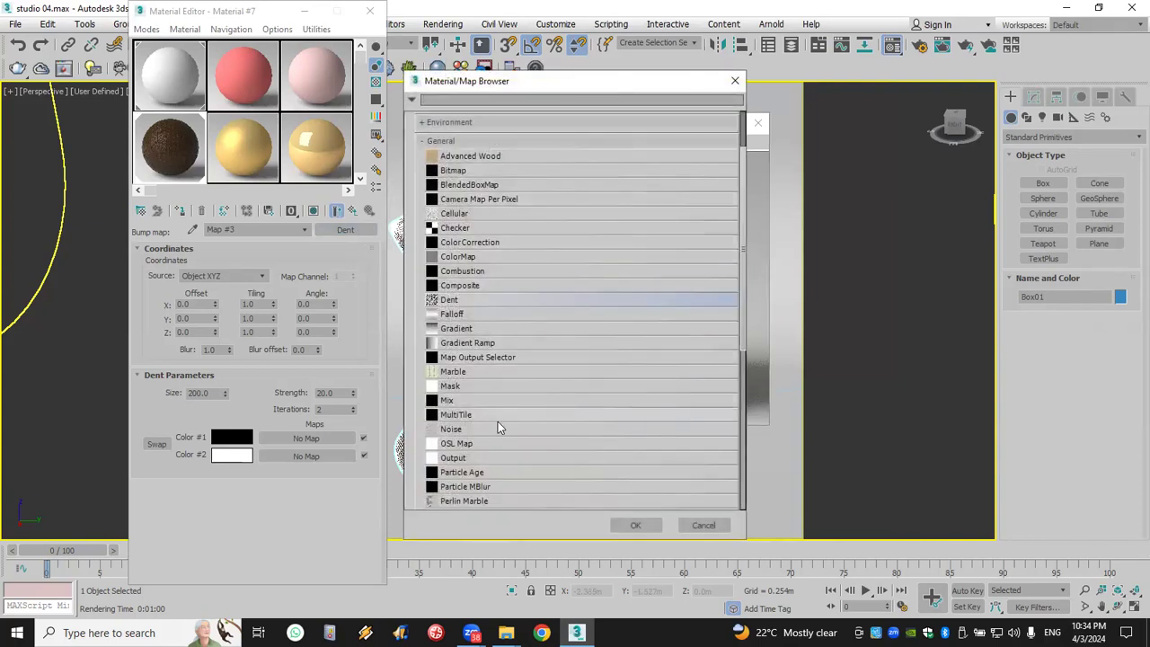
double_click(508, 216)
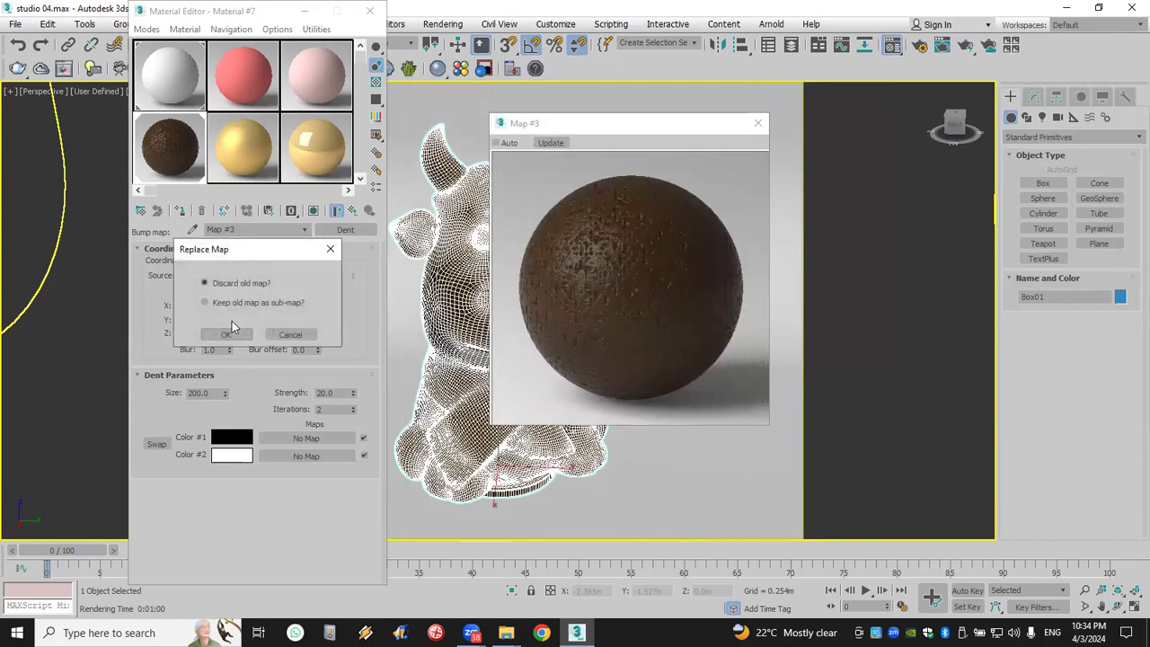
left_click(230, 332)
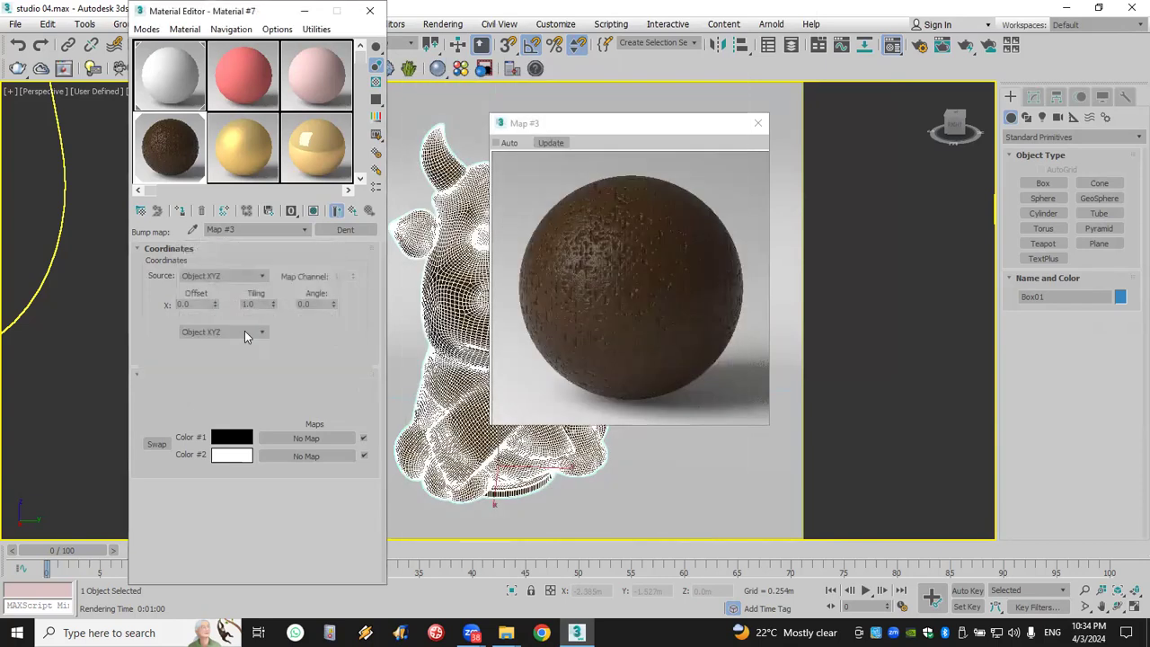
left_click(551, 143)
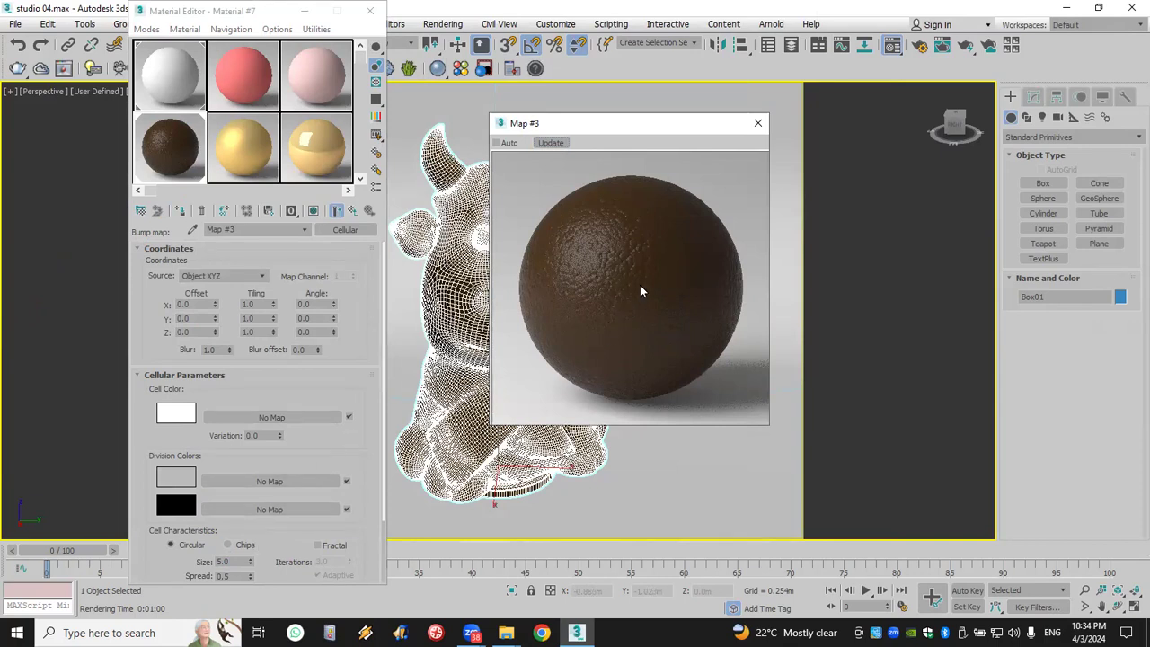
Set the Cellular map's cell size to 1.0, update the enlarged preview and close it
double_click(230, 562)
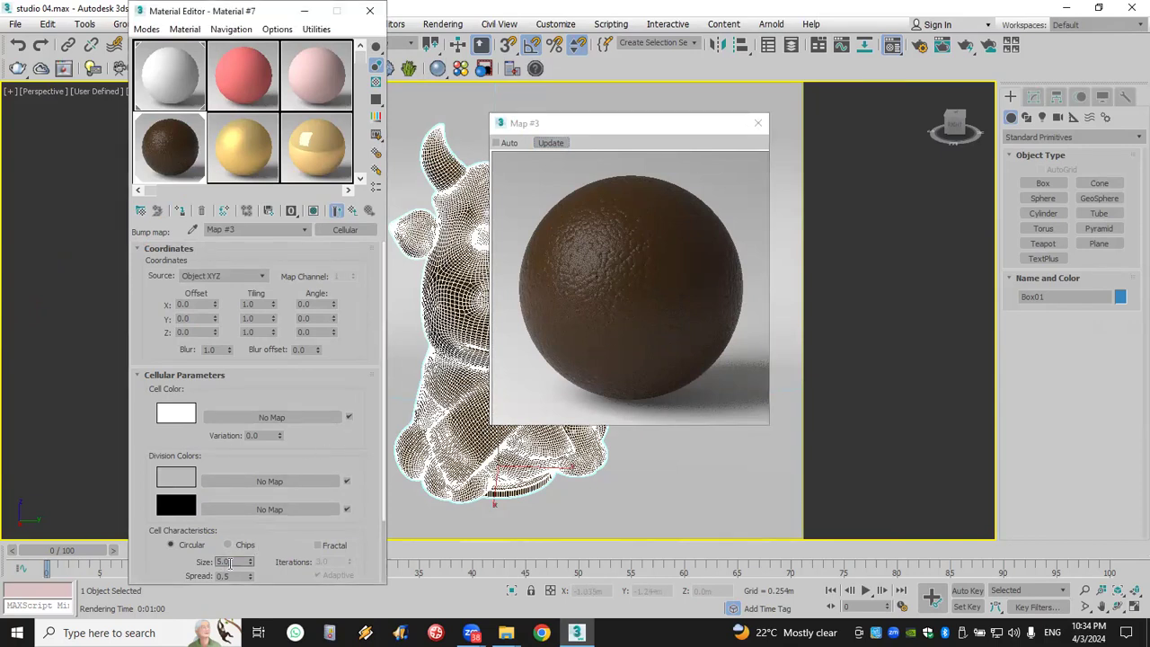
type("1")
key("Return")
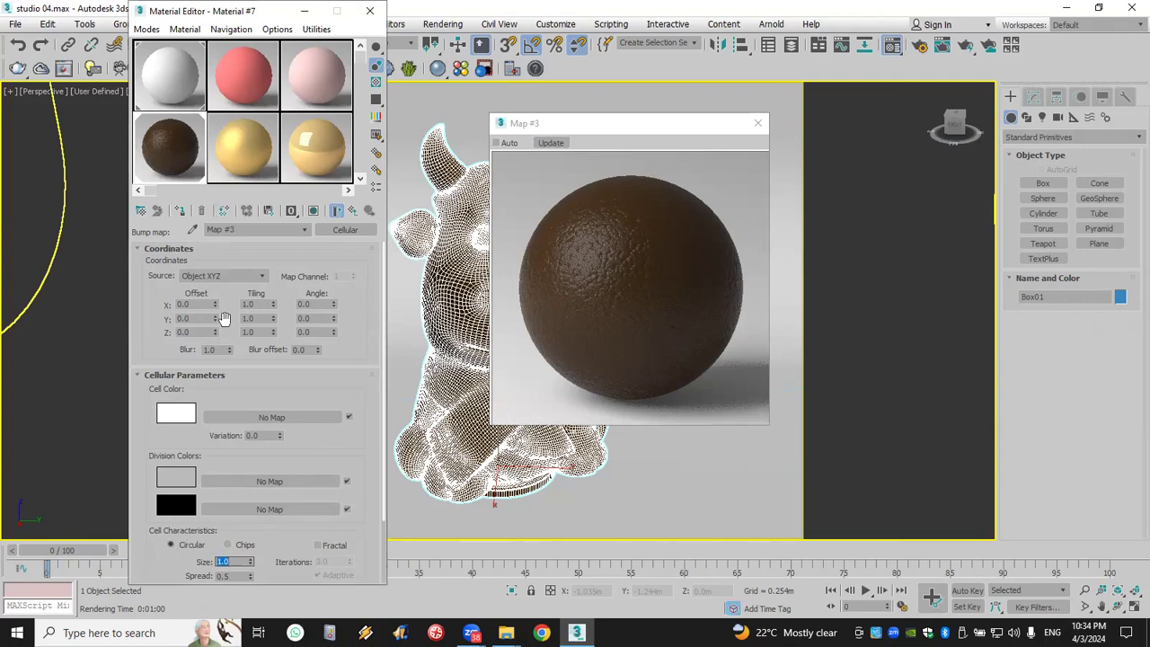
left_click(550, 143)
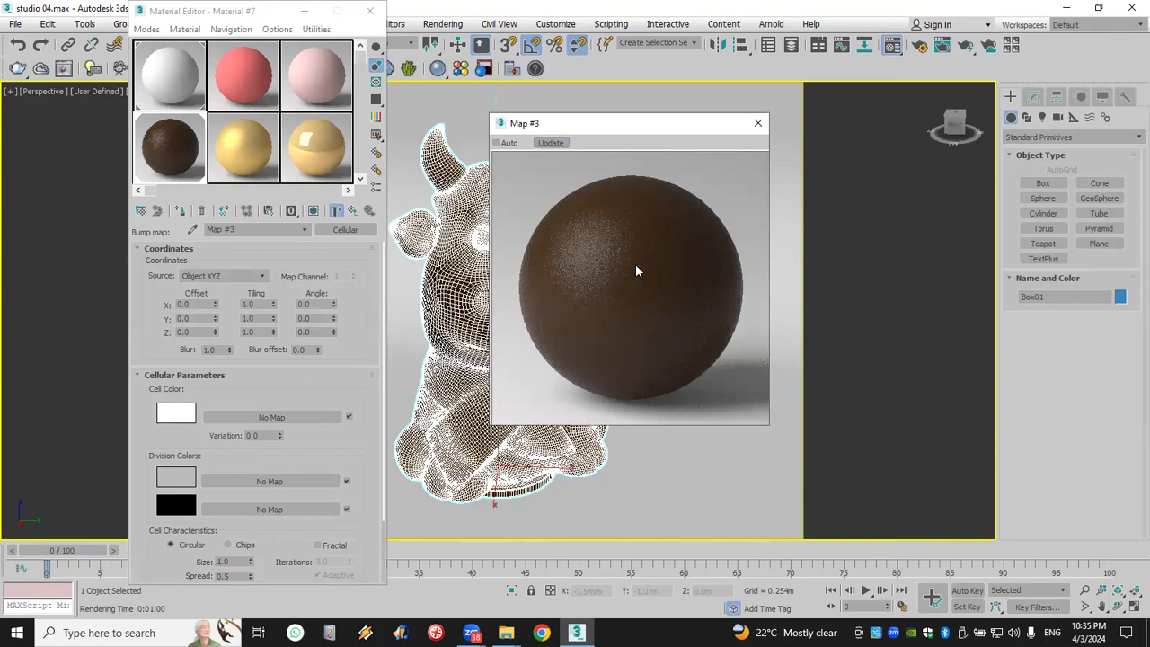
left_click(756, 123)
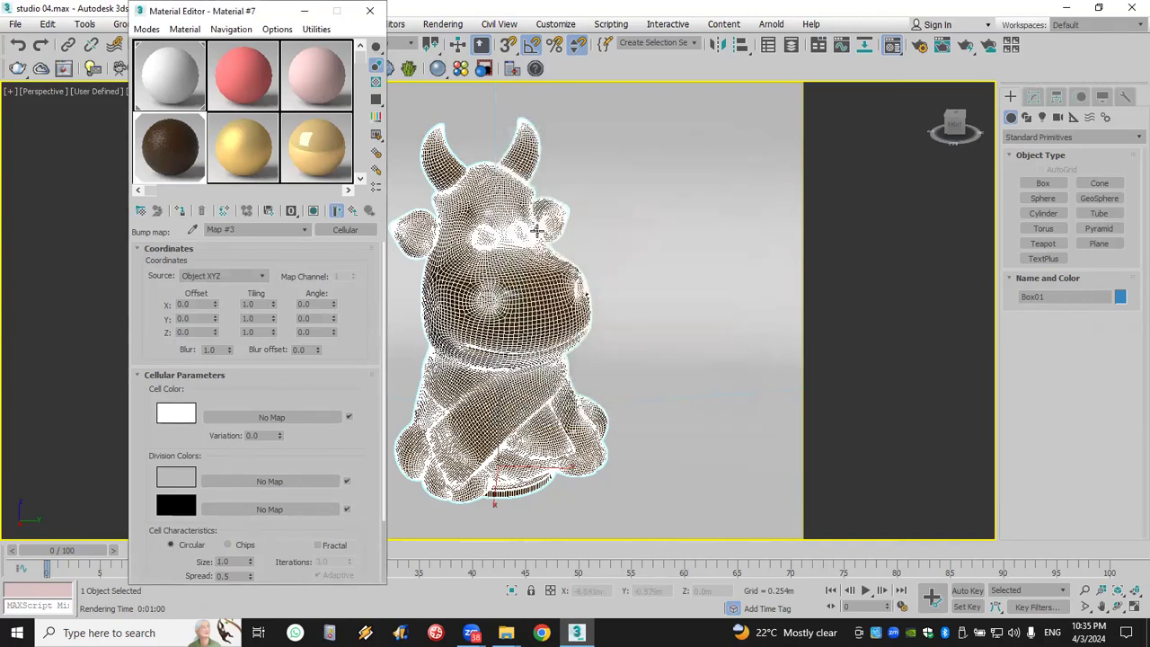
Return to Material #7's main level, assign it to the cow figurine and show its shading in the viewport
left_click(179, 212)
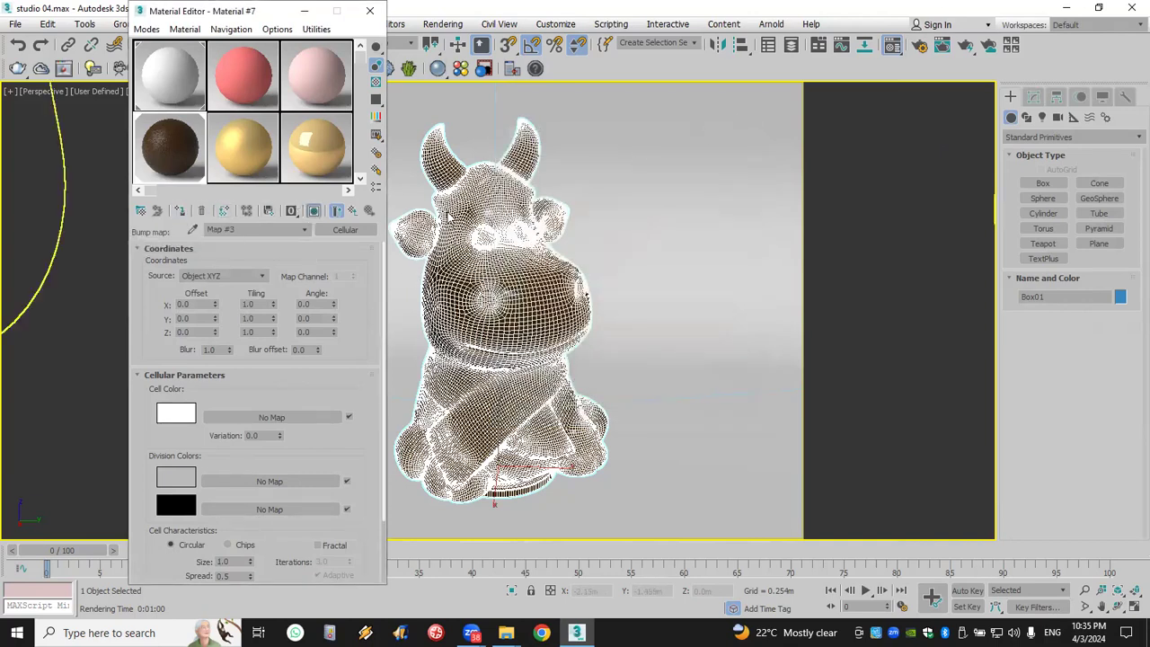
left_click(770, 332)
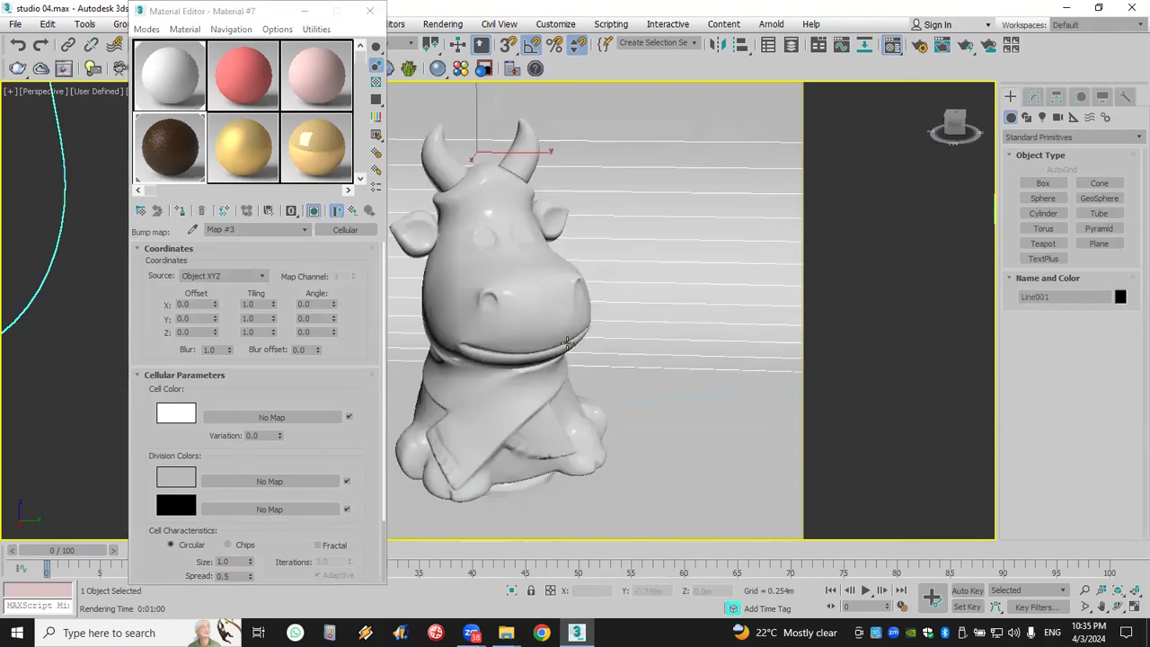
left_click(352, 215)
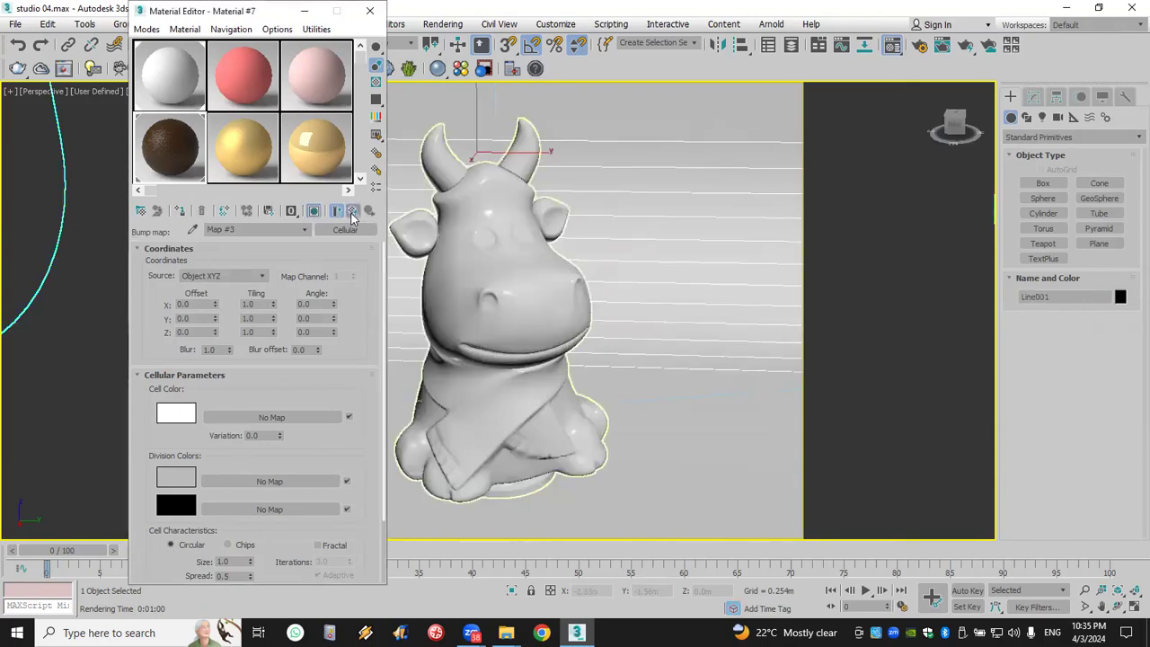
left_click(177, 215)
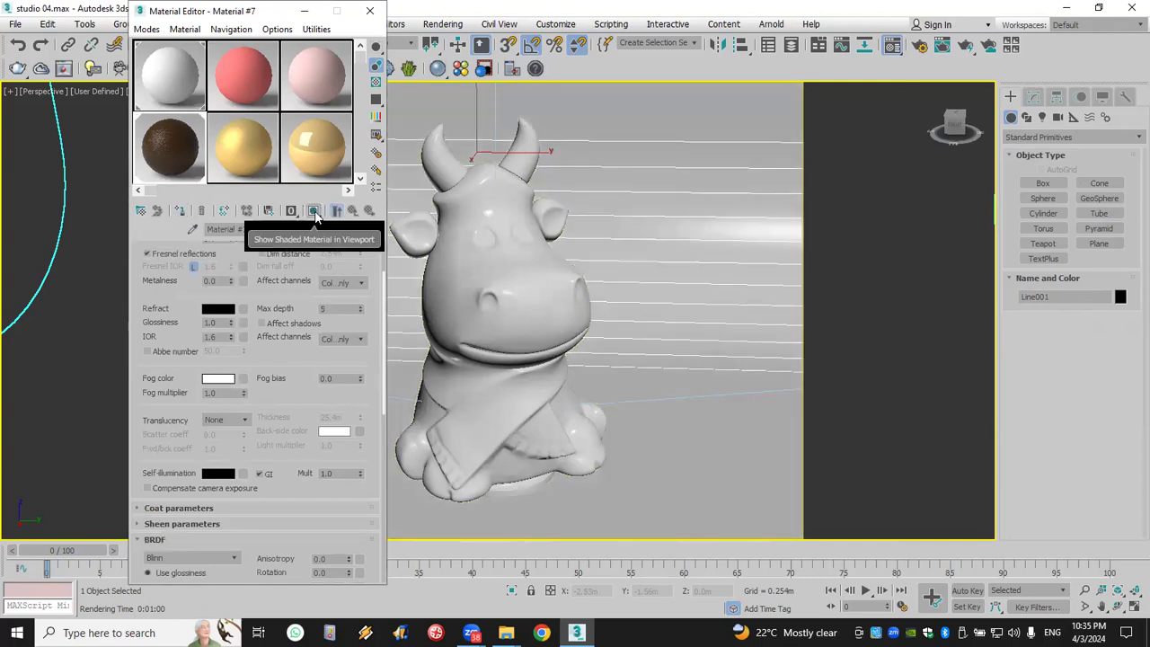
left_click(548, 287)
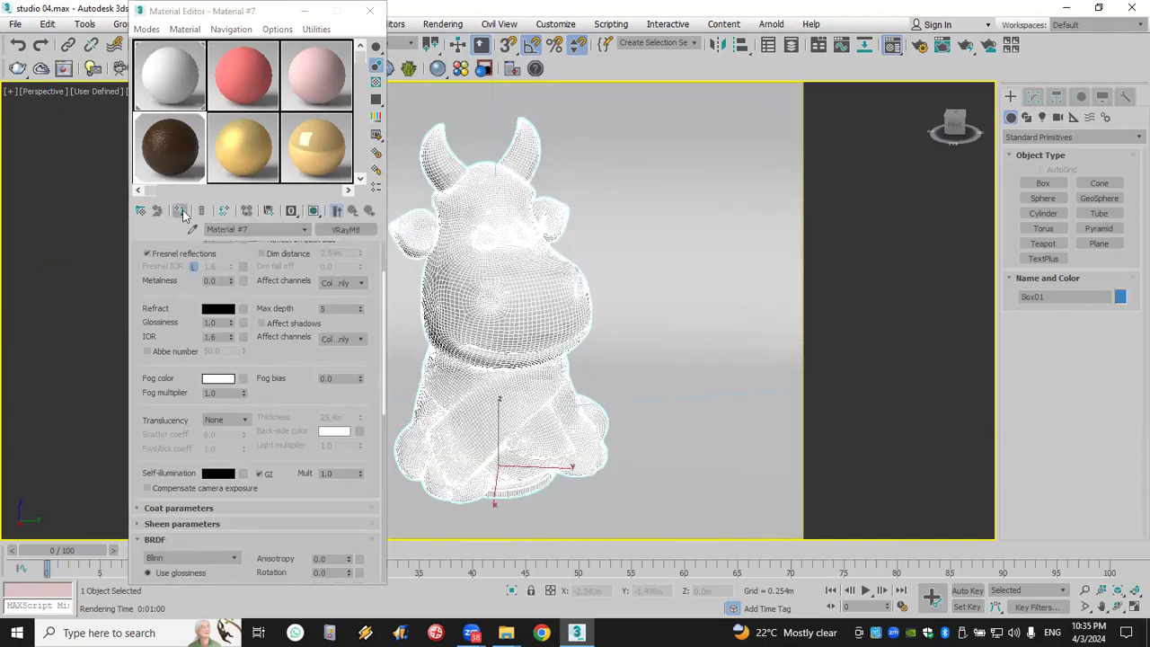
left_click(313, 210)
left_click(911, 234)
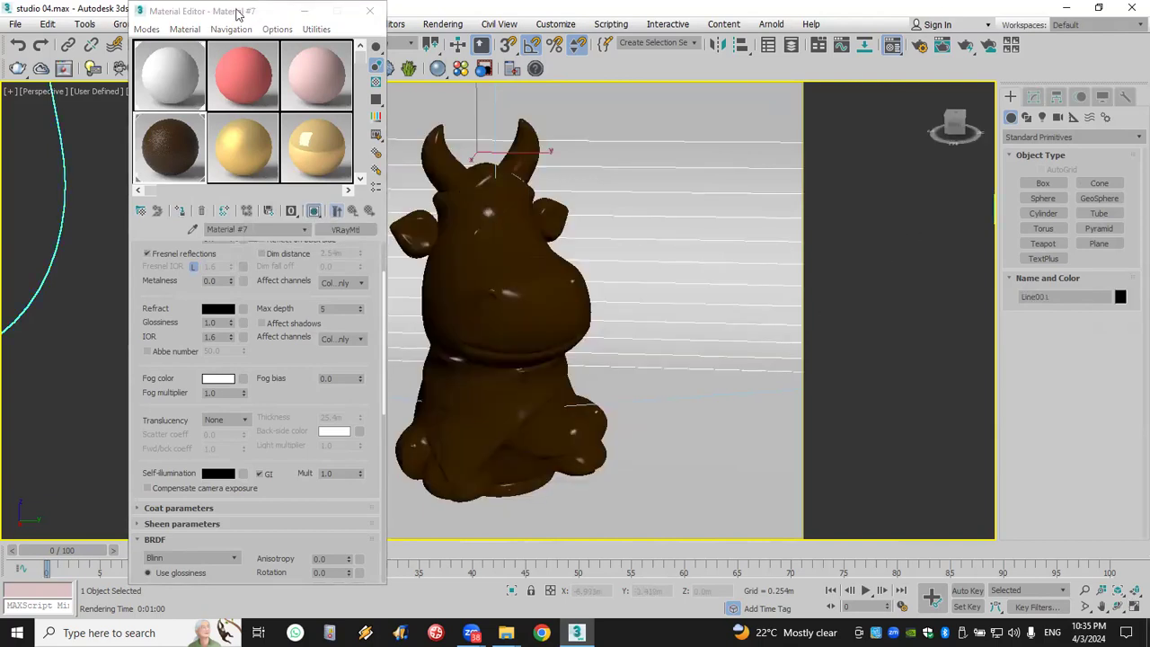
Move the material editor away from the figurine and add a UVW Map modifier to Line001
left_click_drag(239, 13, 118, 18)
left_click(432, 248)
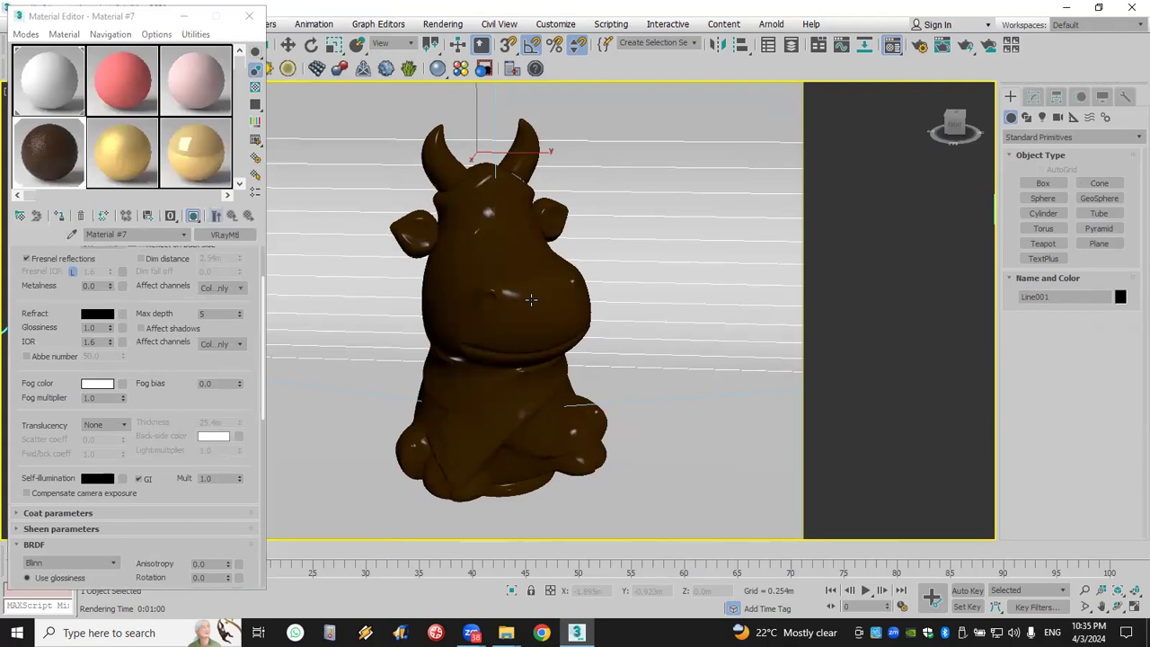
key("F3")
key("F3")
scroll(495, 232, "up", 5)
scroll(495, 231, "down", 7)
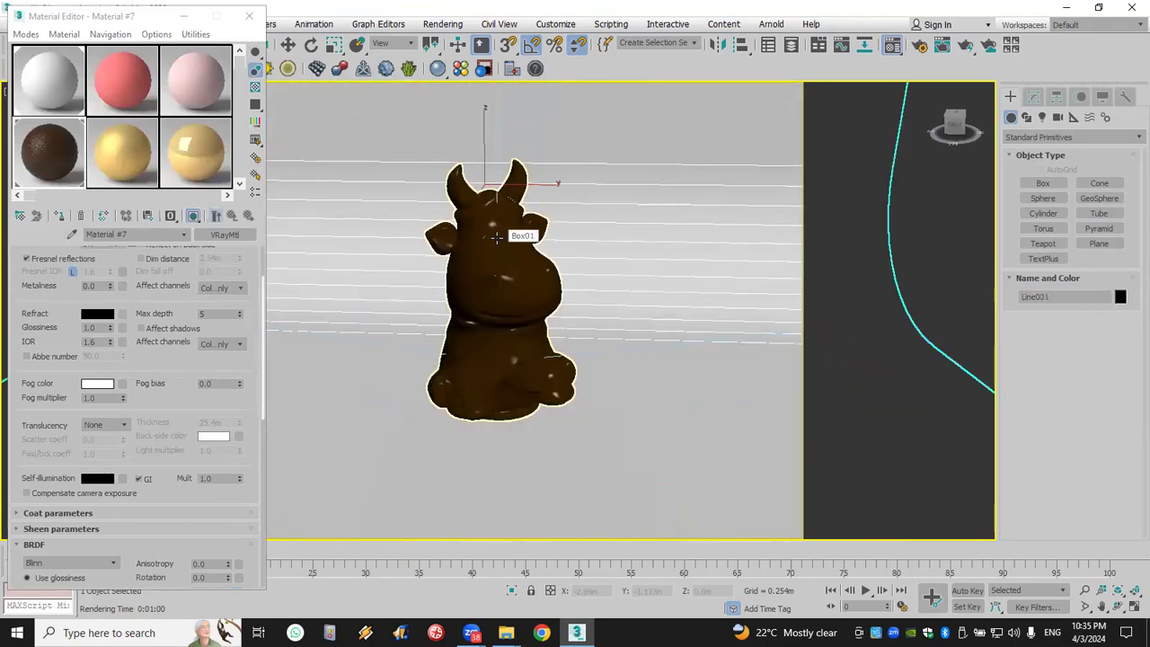
scroll(496, 236, "up", 3)
left_click(1033, 96)
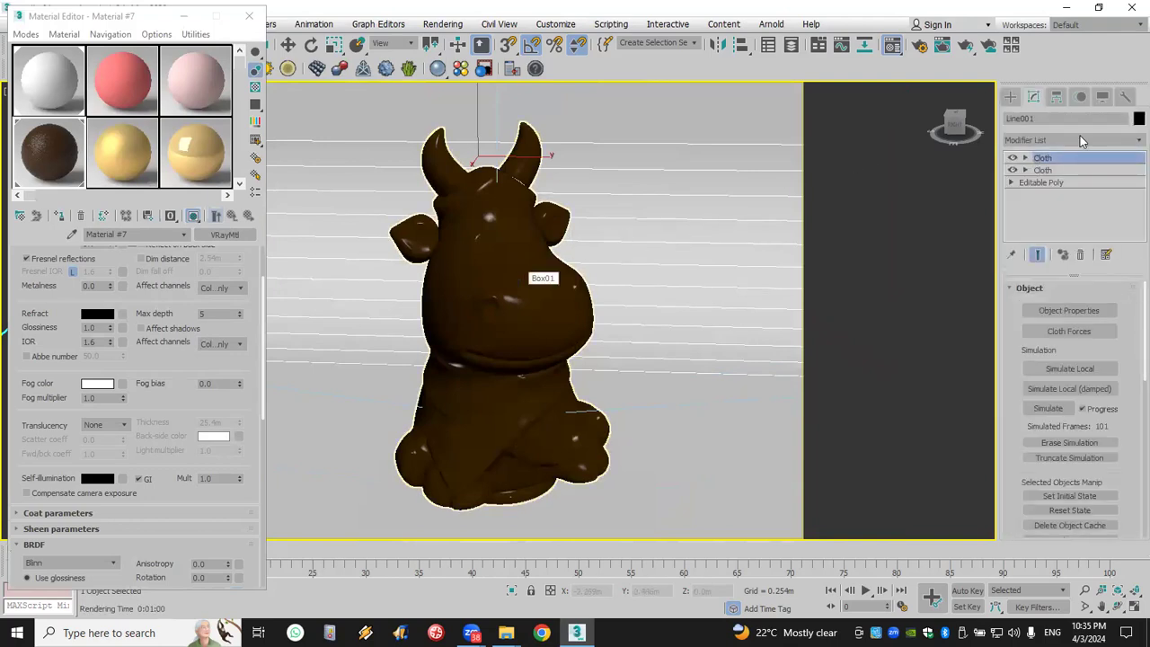
left_click(1084, 139)
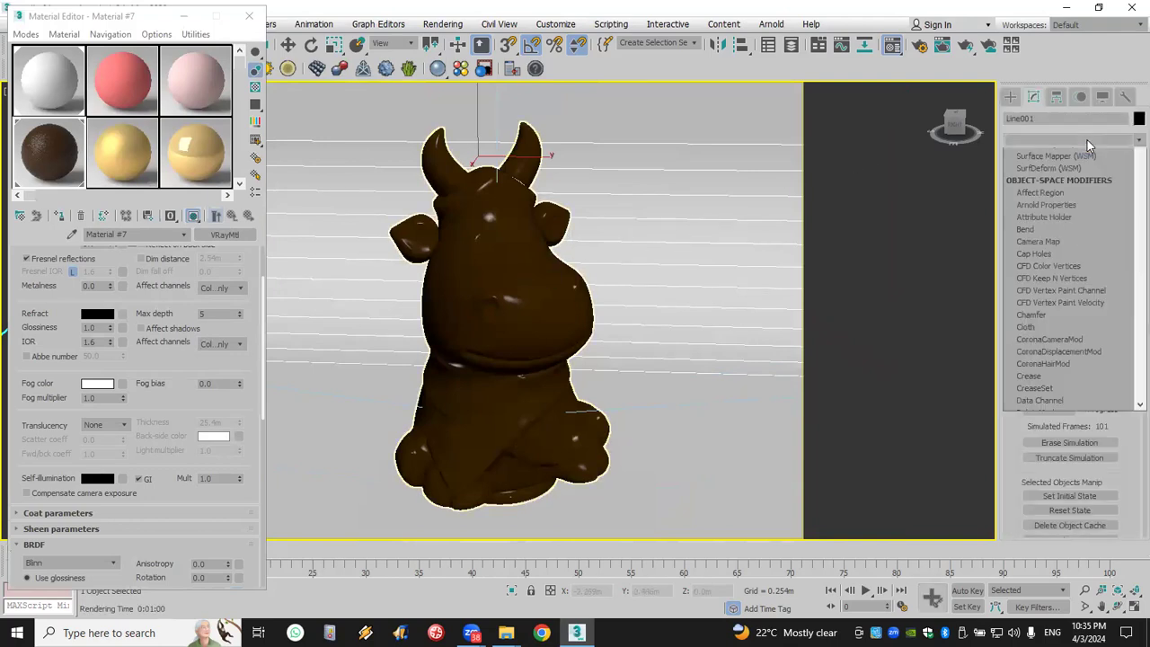
type("u")
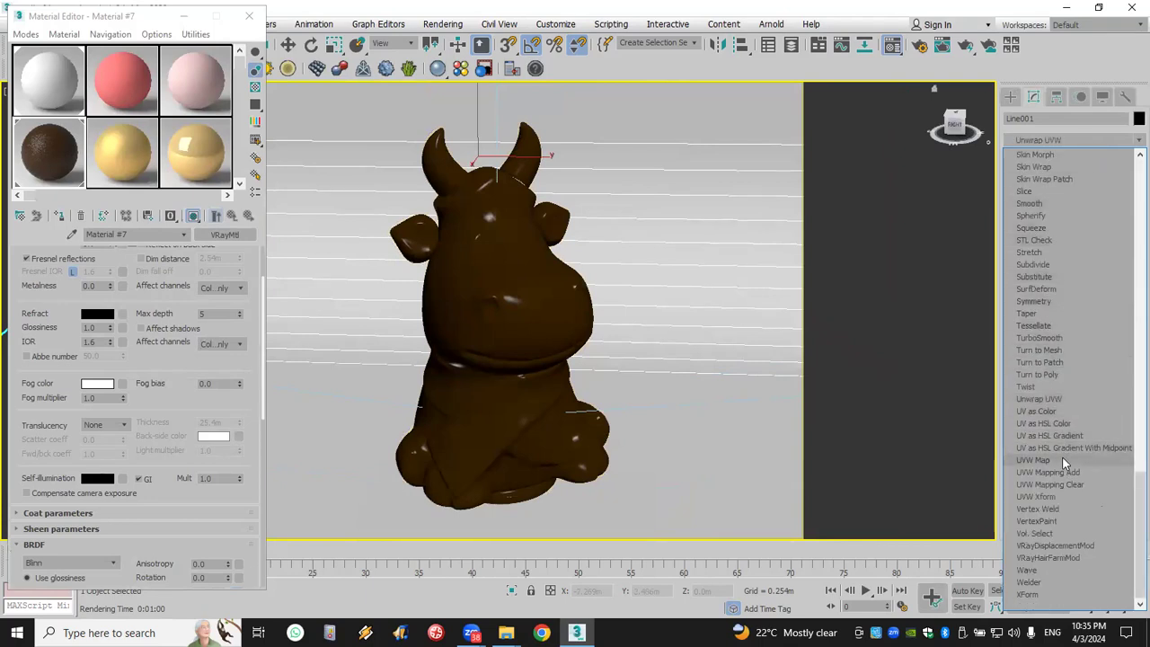
left_click(1033, 460)
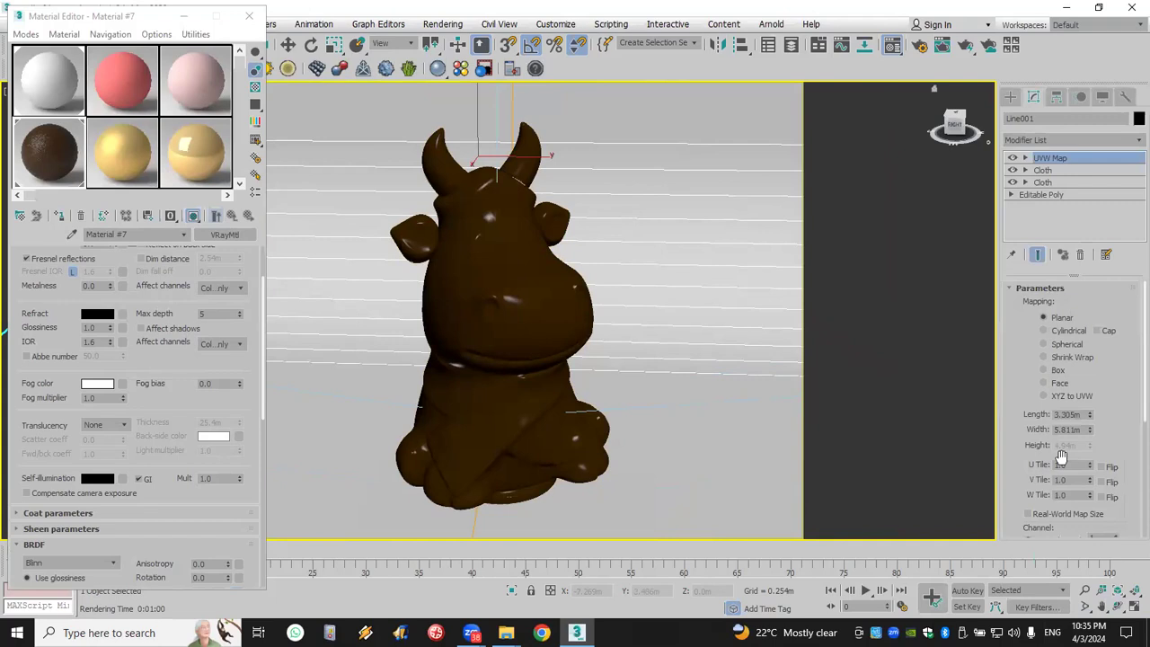
Start a test render of the perspective view, check the brown cow figurine and close the frame buffer
left_click(967, 47)
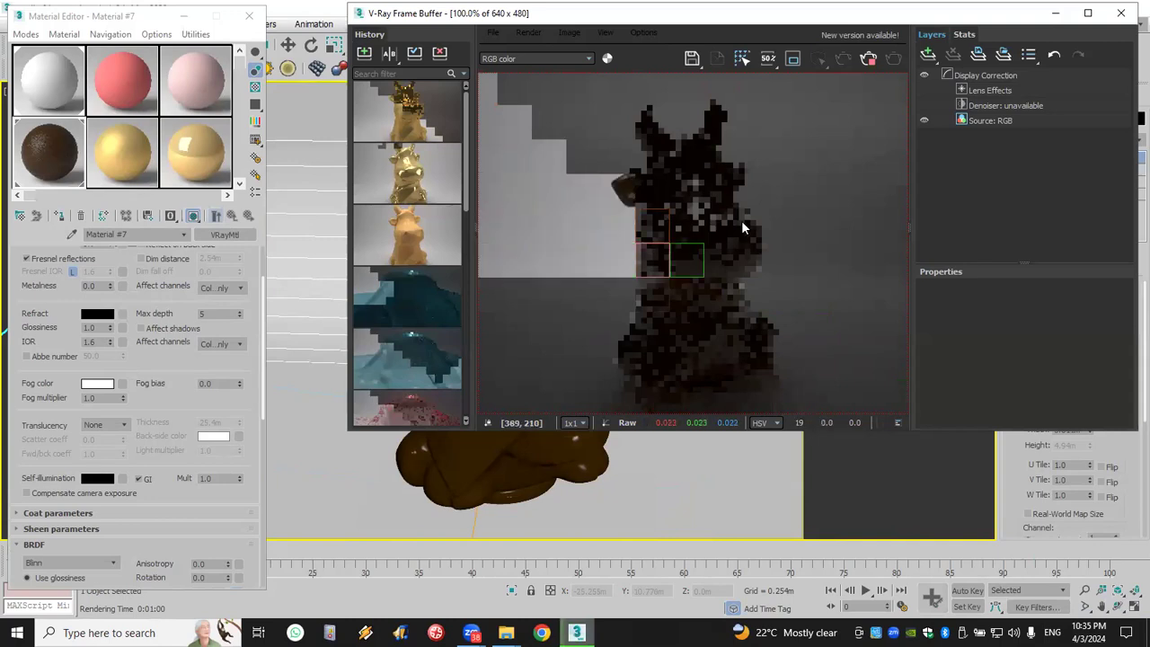
scroll(736, 220, "up", 2)
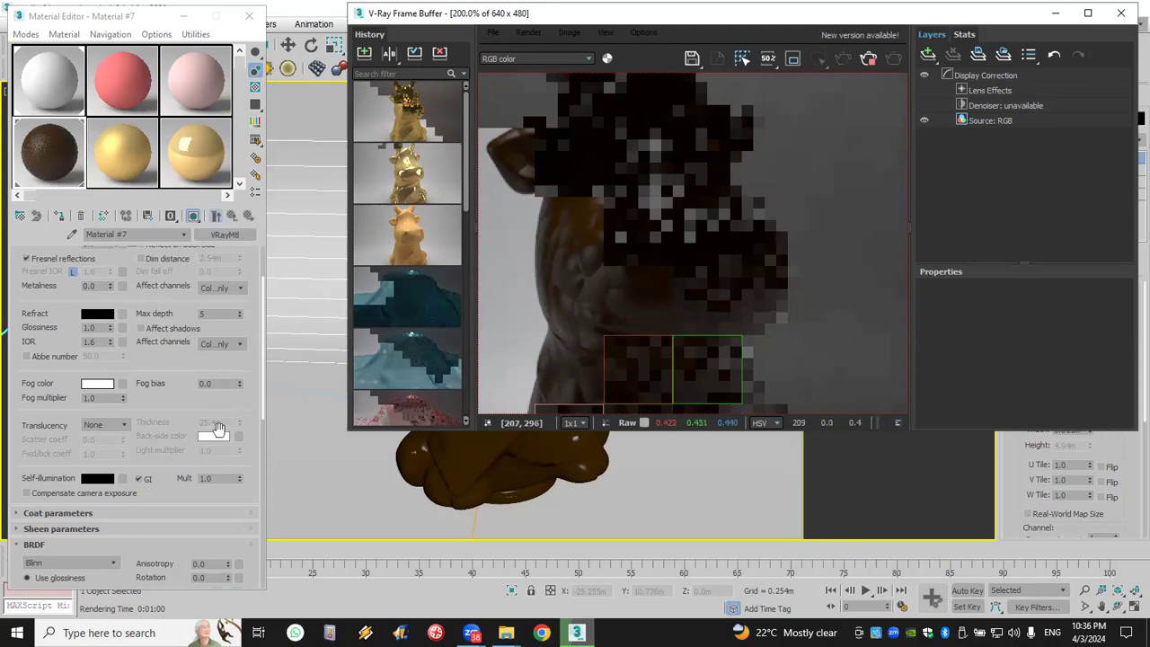
left_click(1120, 12)
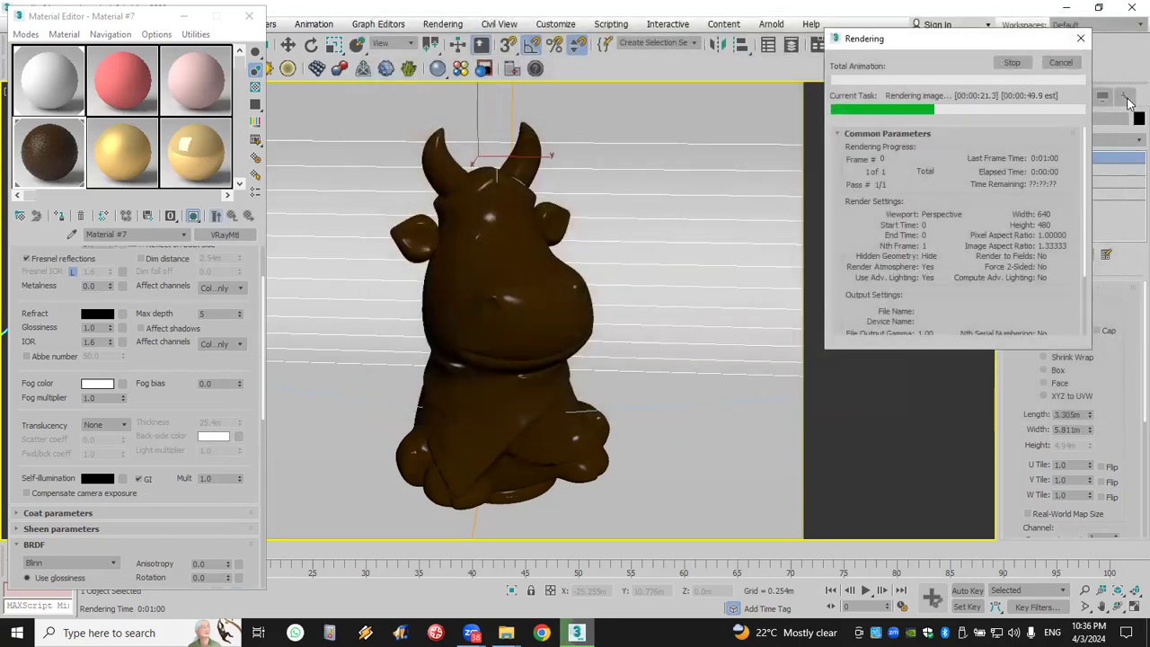
Cancel the running render and set the cell size of Material #7's Cellular bump map to 0.1
left_click(1075, 62)
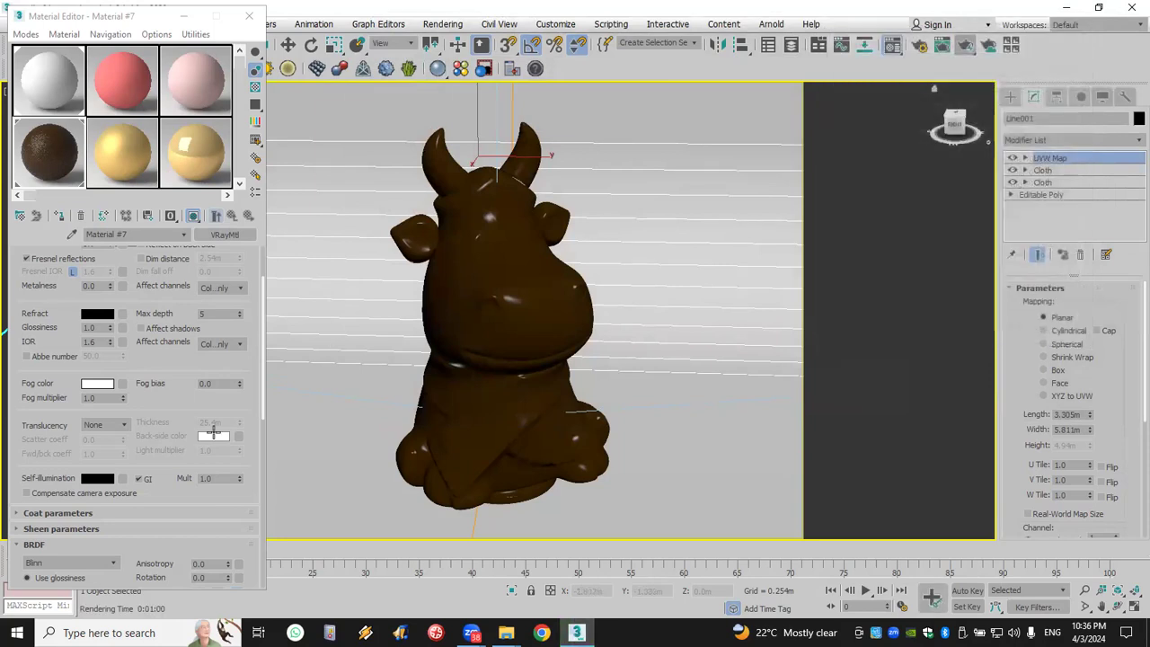
scroll(190, 407, "down", 5)
left_click(180, 400)
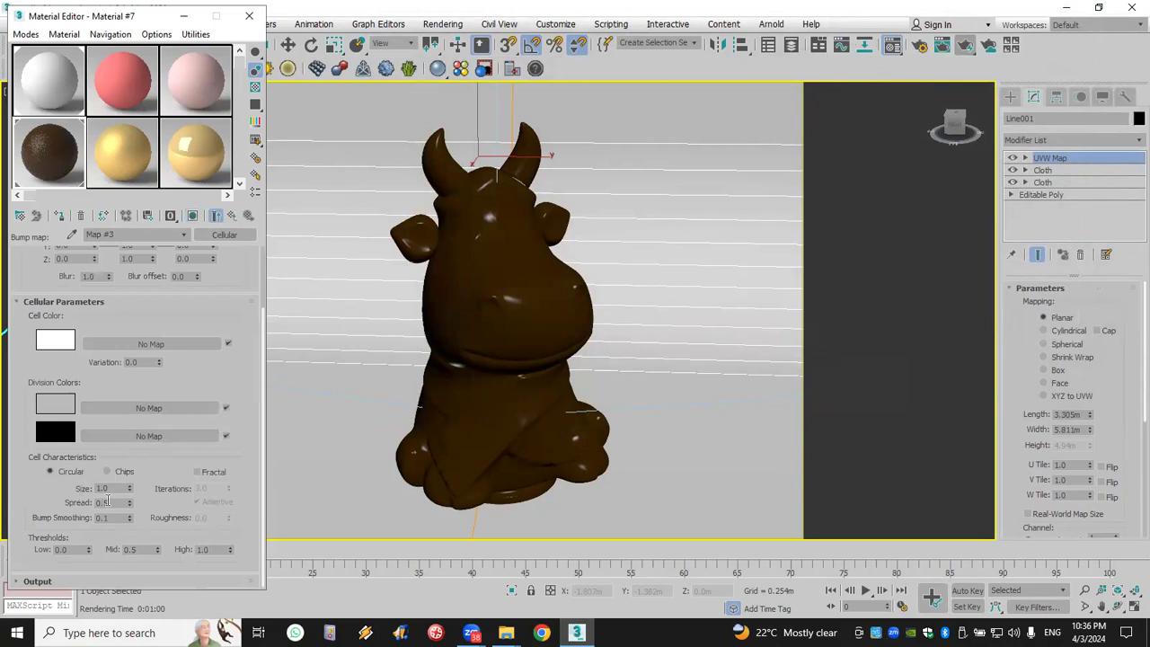
key("BackSpace")
type("0.1")
key("Return")
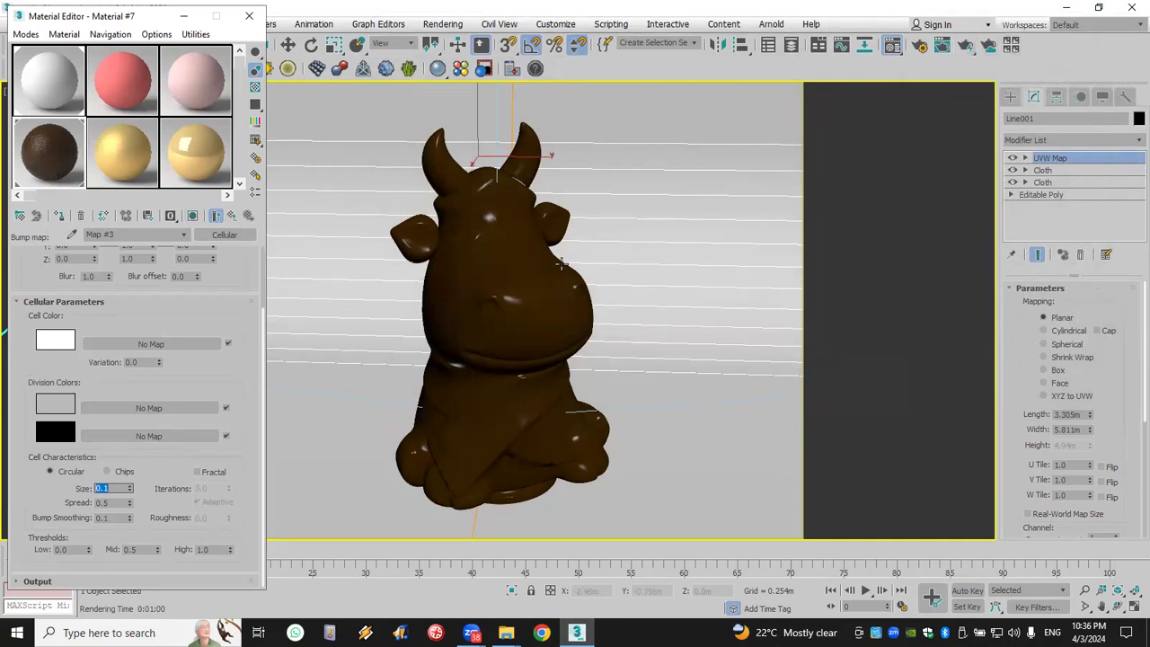
Start a test render, restrict it to a region over the cow's face, rerender that region and close the frame buffer
left_click(965, 47)
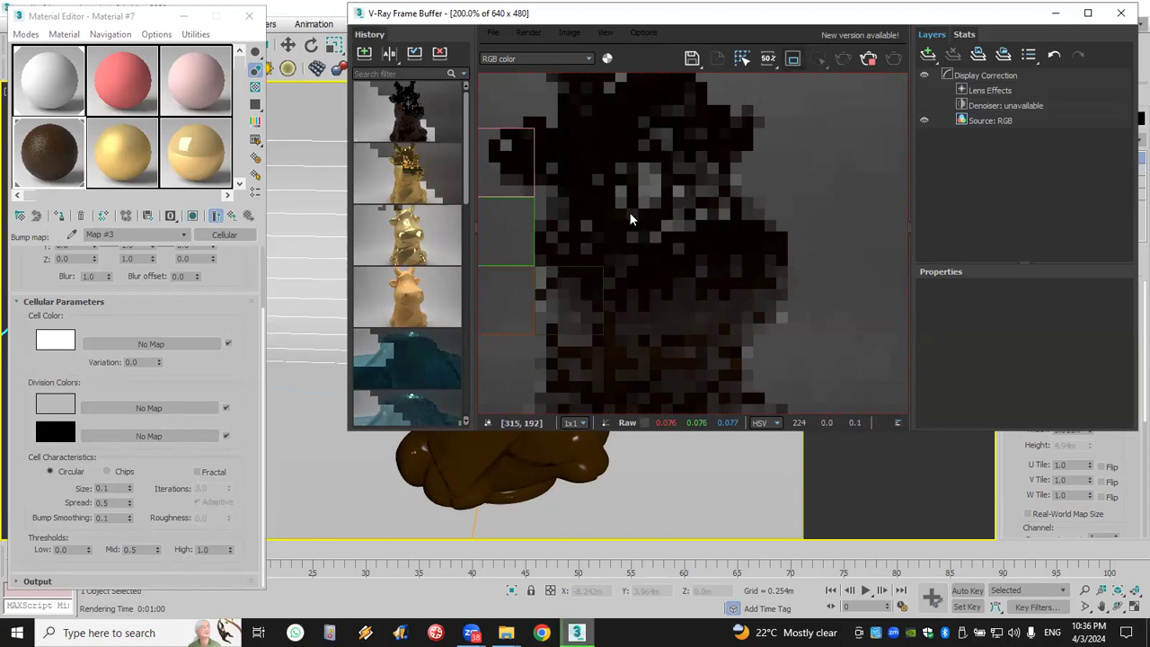
left_click_drag(561, 164, 726, 328)
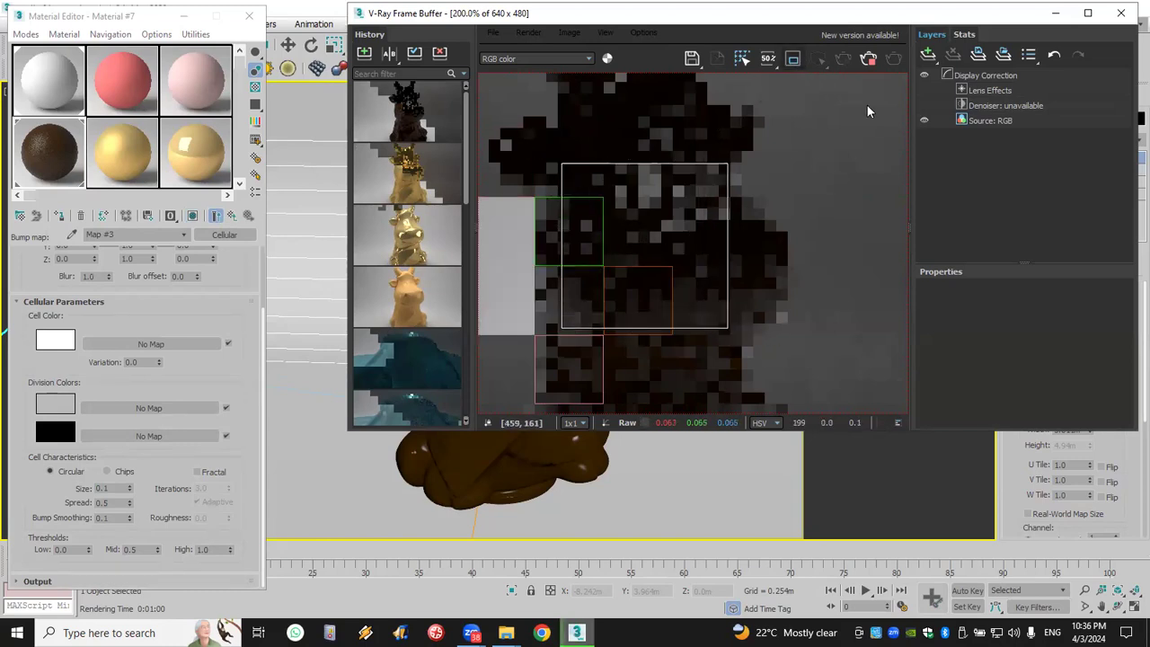
left_click(869, 58)
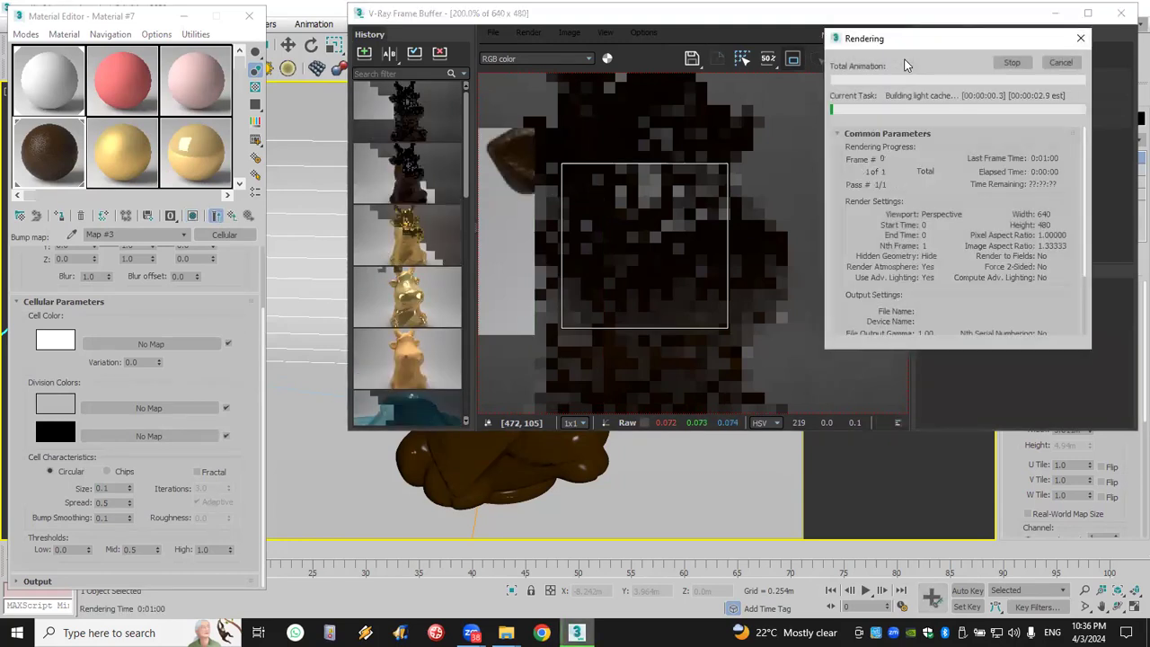
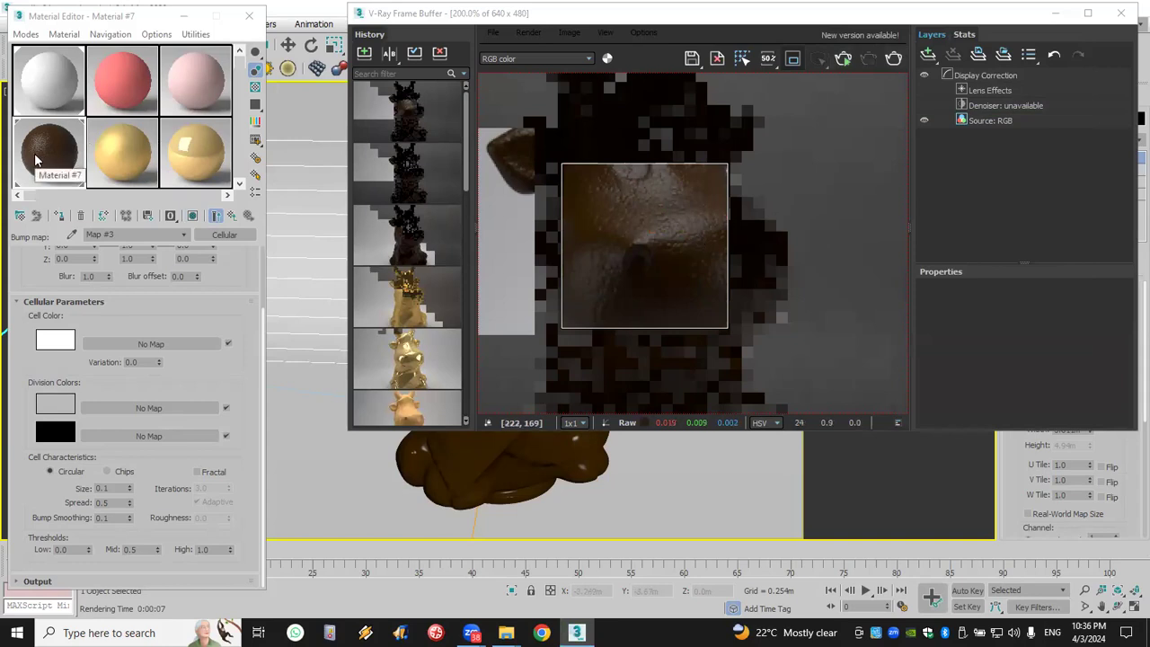
left_click(1123, 15)
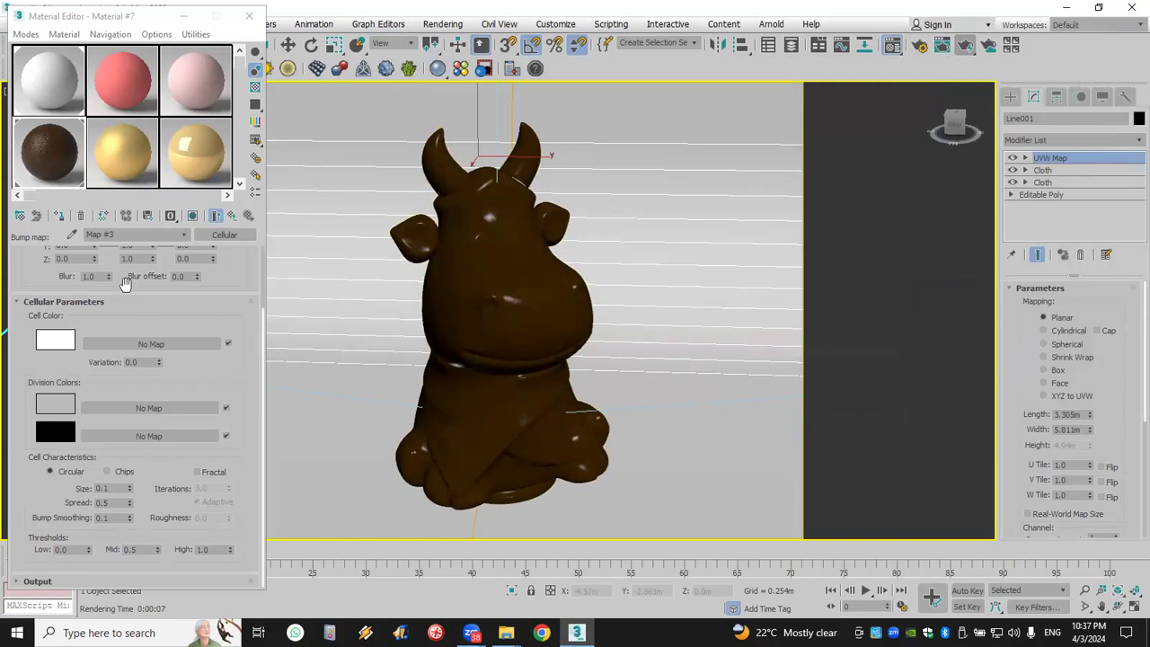
Return to Material #7's main level, set its diffuse color to grey 74, 74, 74 and copy it to the reflect color
scroll(241, 260, "up", 3)
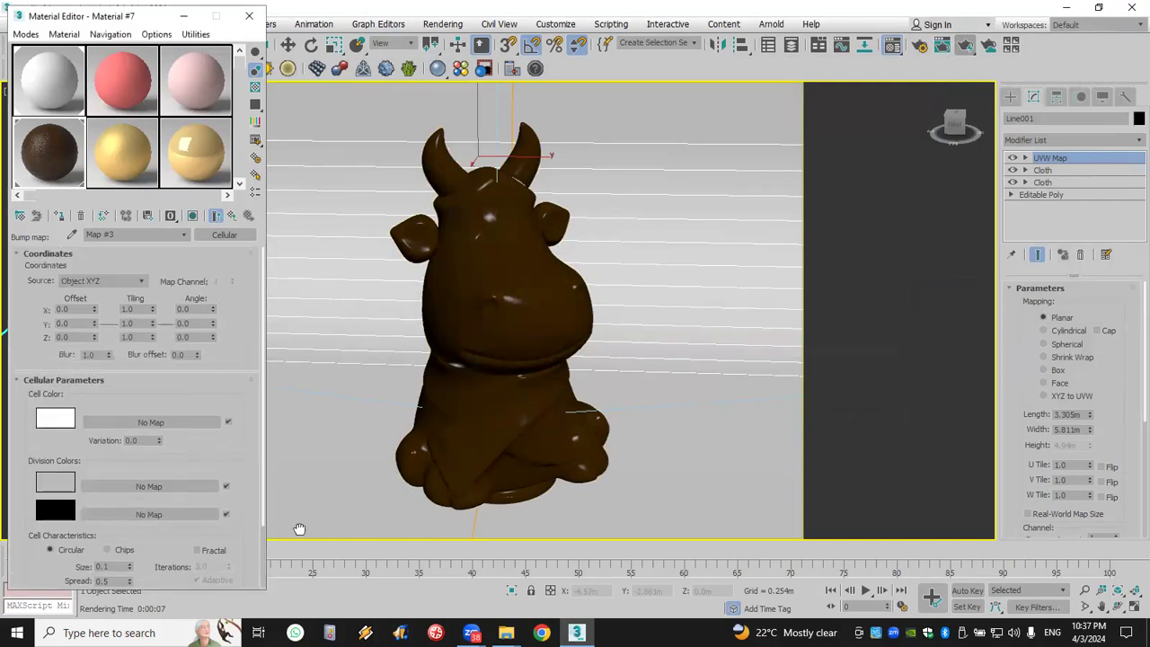
left_click(231, 216)
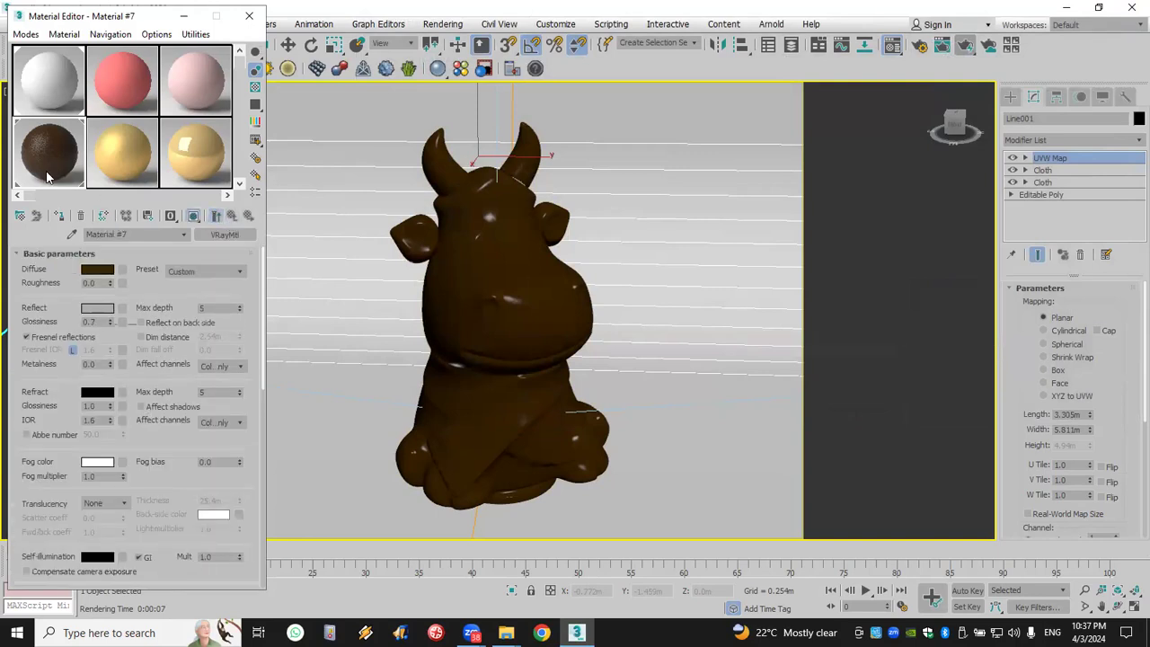
left_click(96, 270)
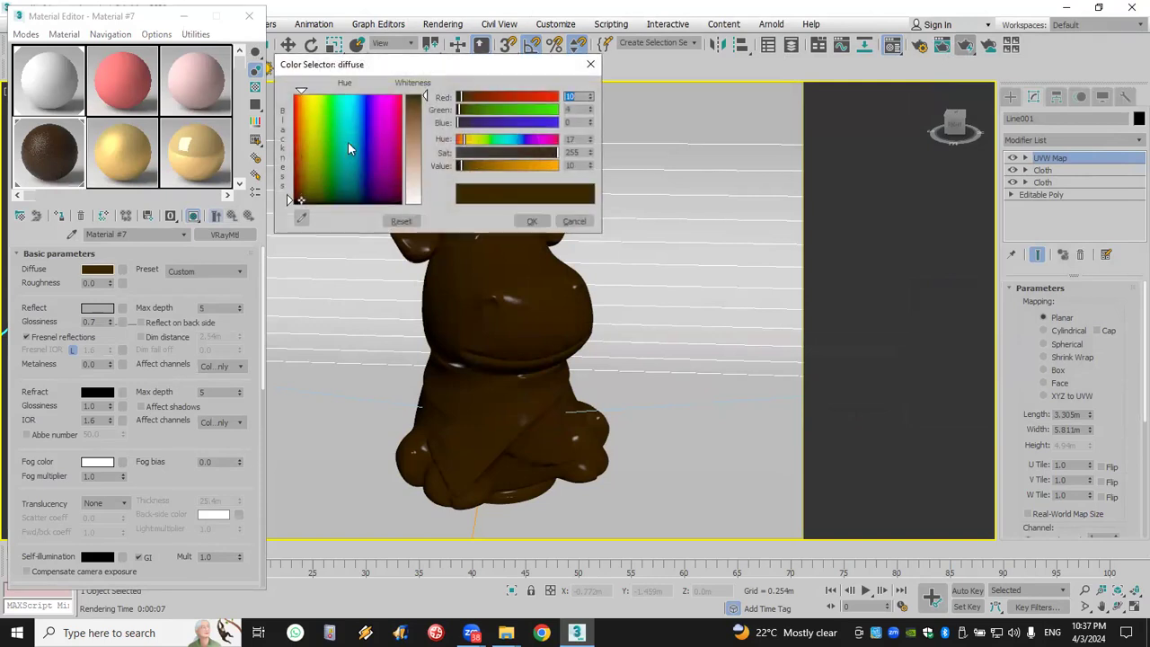
left_click(417, 127)
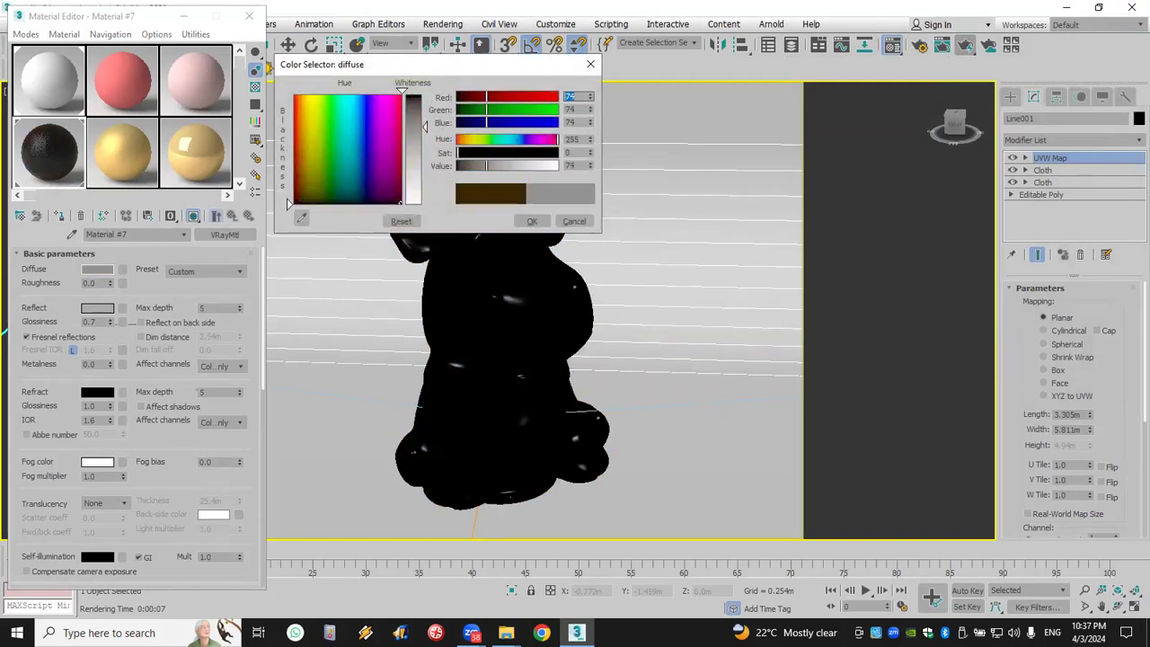
left_click(531, 222)
left_click_drag(101, 271, 101, 310)
left_click(129, 307)
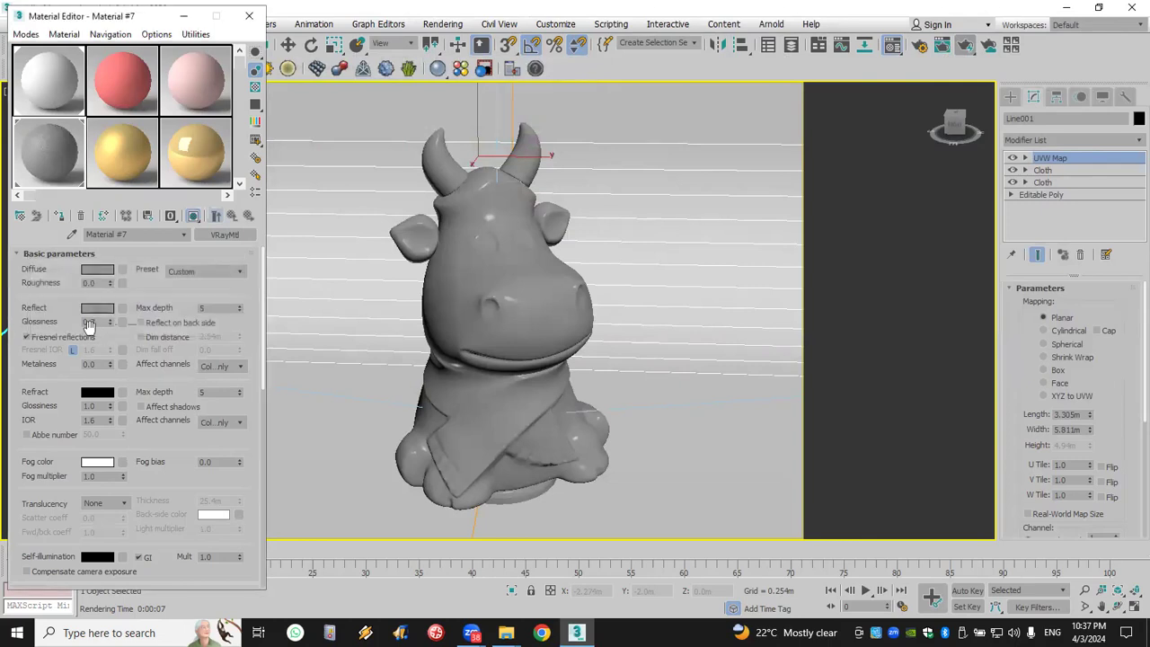
Brighten Material #7's reflect color to a light grey and turn off Fresnel reflections
left_click(101, 308)
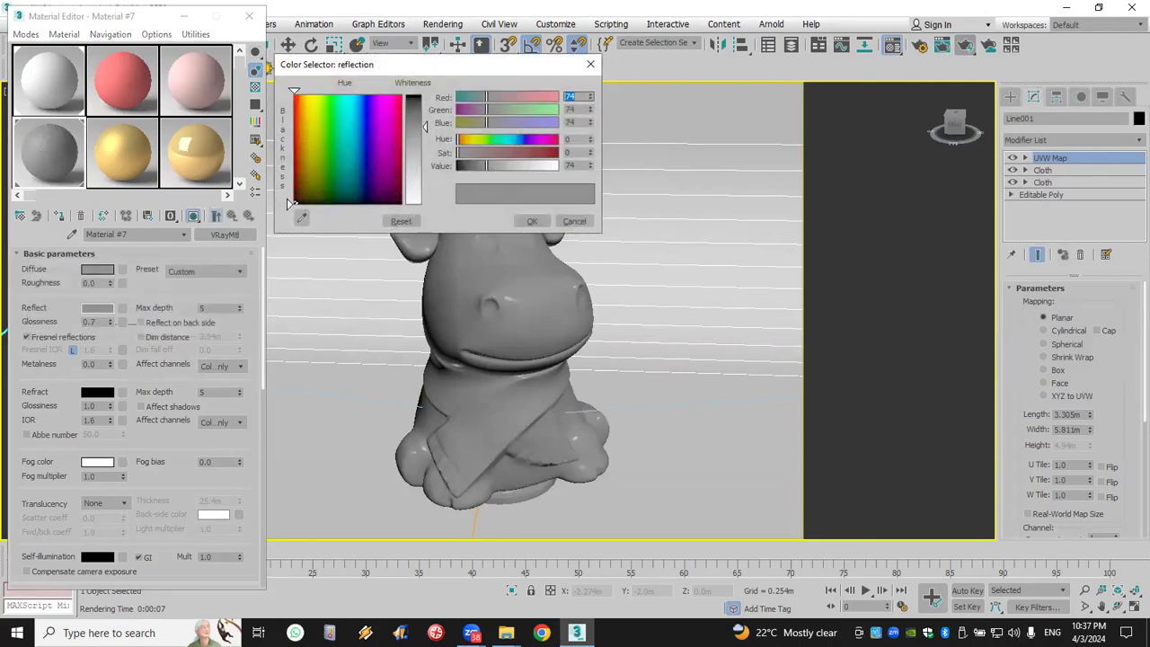
left_click(531, 221)
left_click(60, 335)
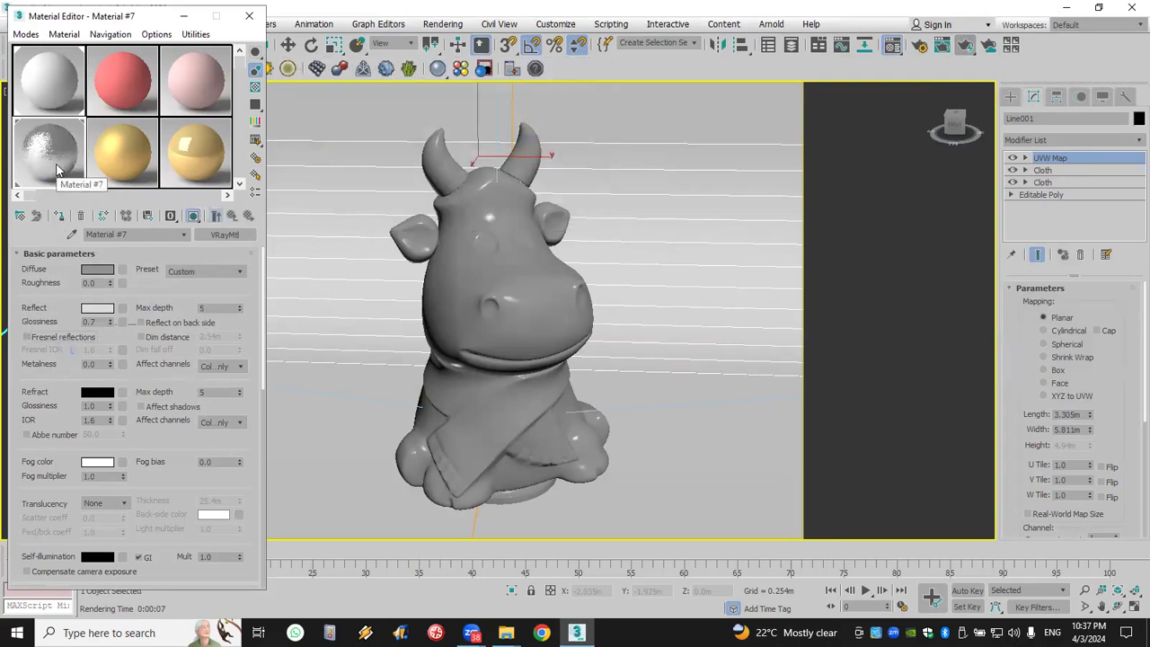
Clear the Cellular map from Material #7's bump channel and change the BRDF type from Blinn to Ward
left_click_drag(141, 496, 212, 18)
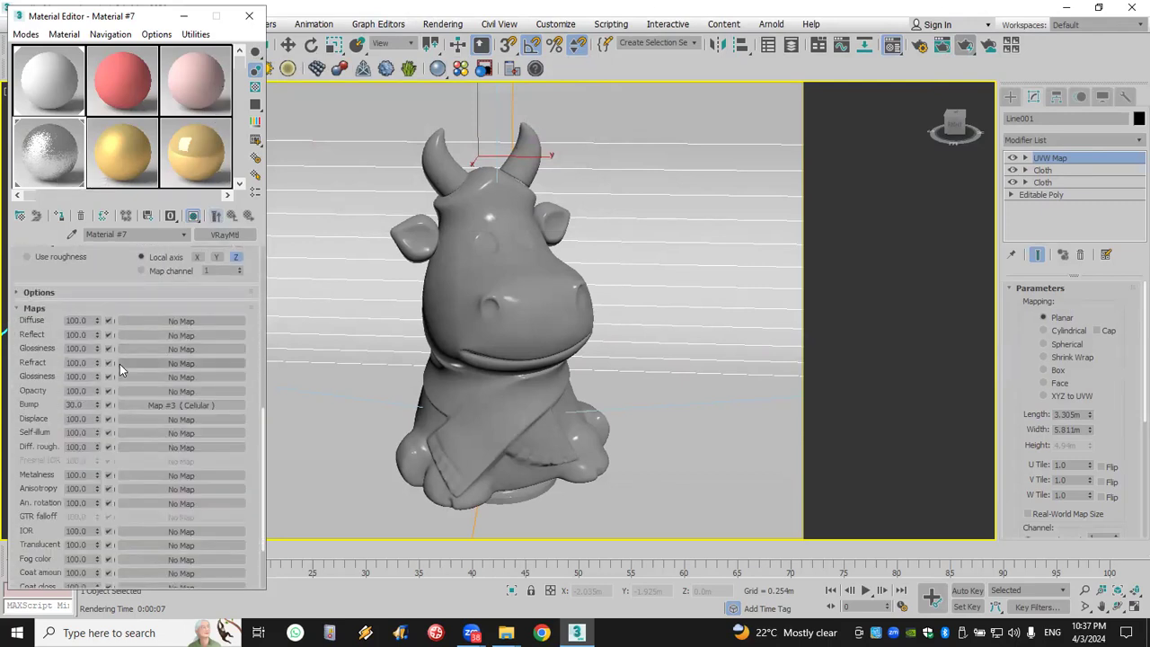
right_click(146, 402)
left_click(181, 443)
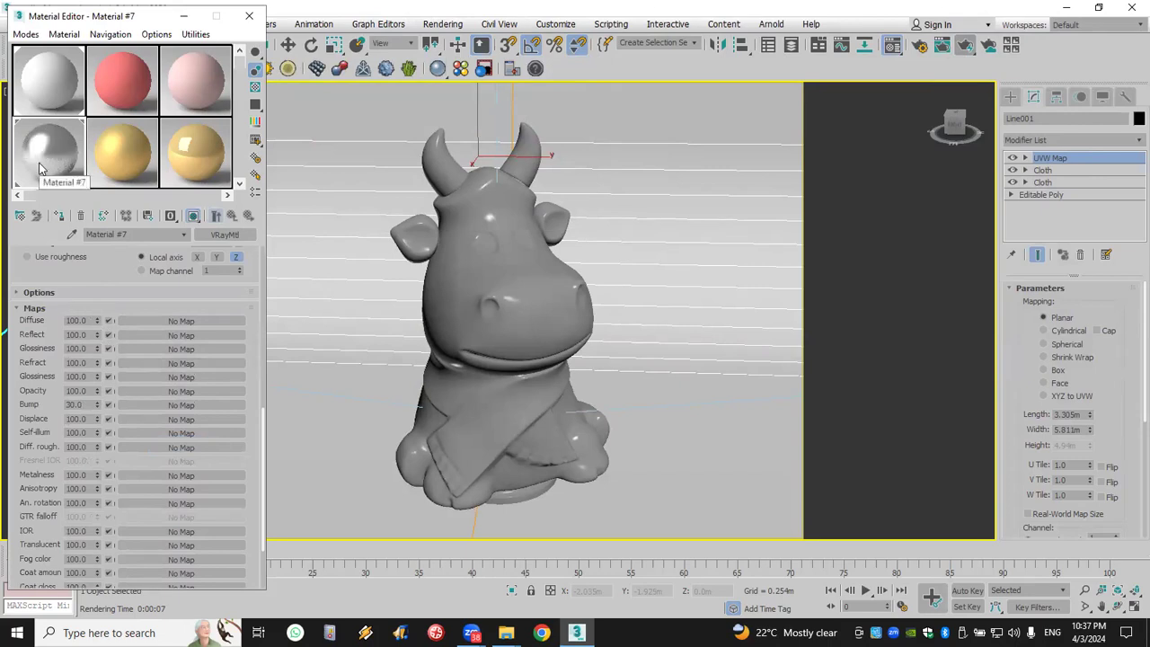
scroll(33, 334, "up", 5)
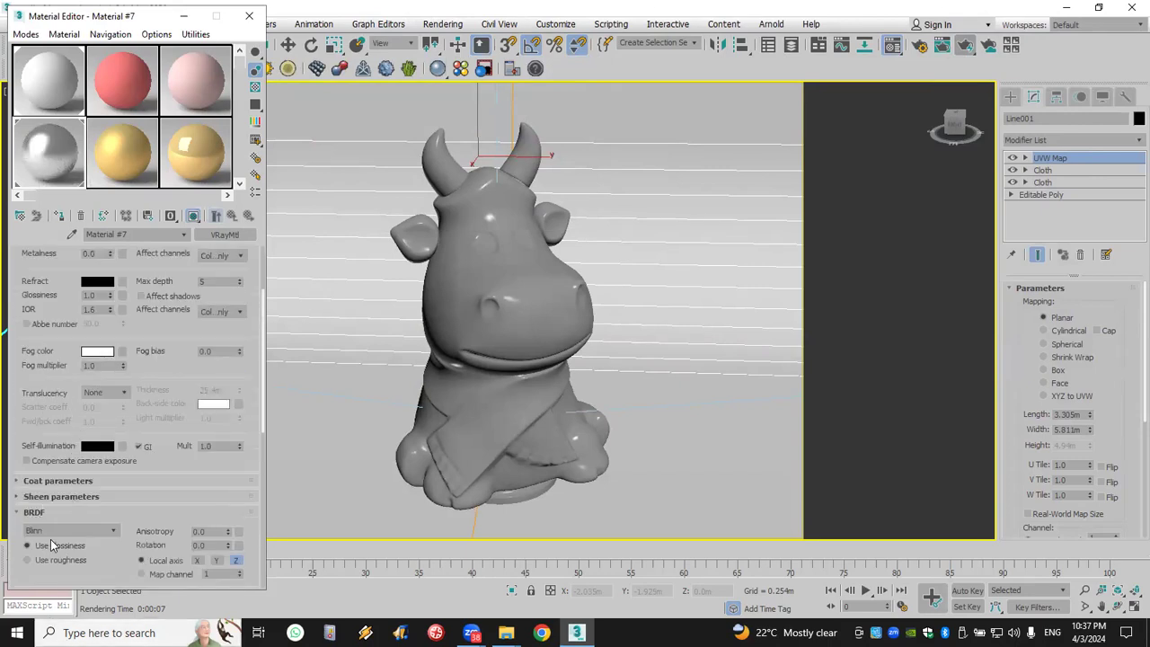
left_click(55, 531)
left_click(67, 562)
Render the face region to check the silver metal material on the cow and close the frame buffer
left_click(965, 45)
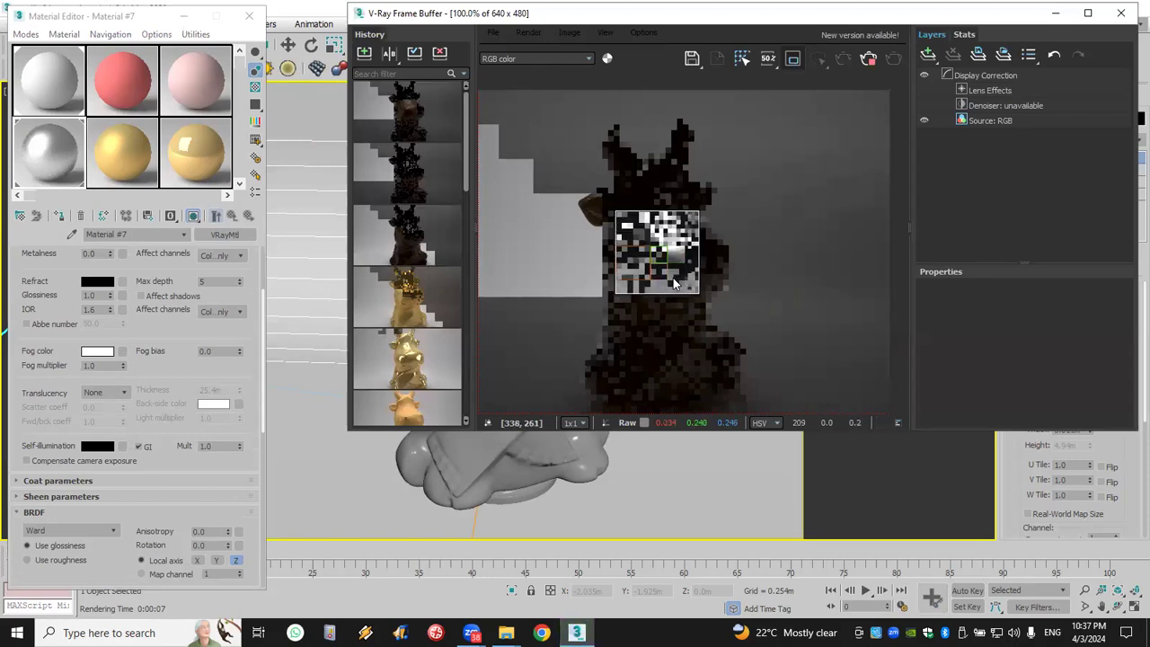
scroll(673, 280, "up", 1)
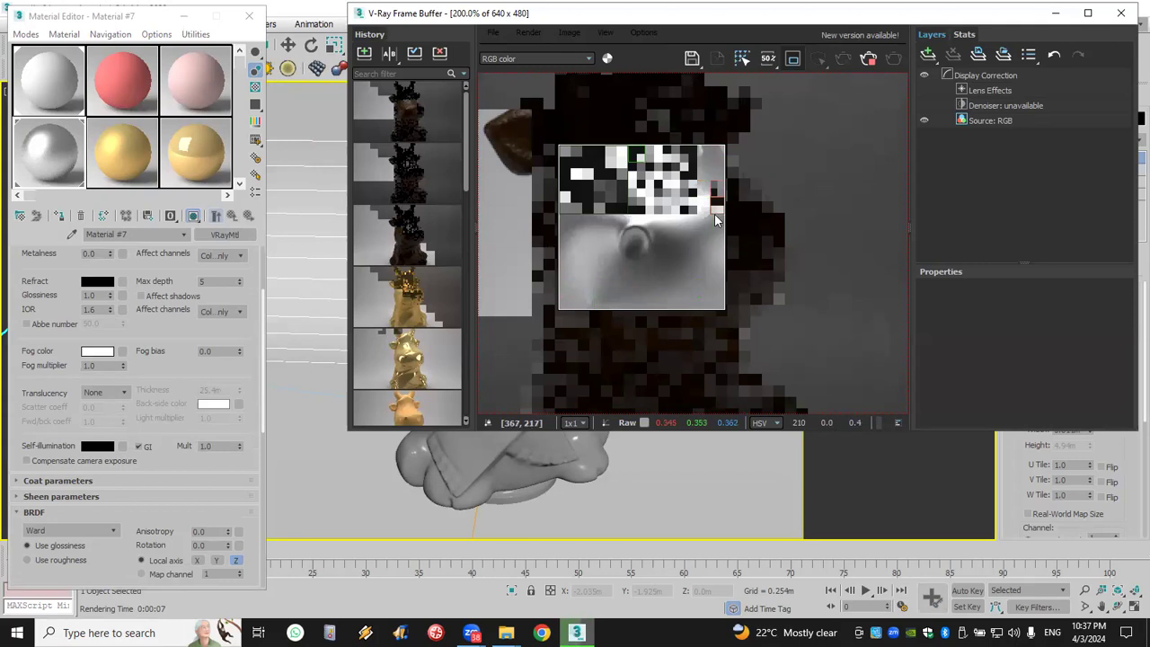
scroll(695, 232, "down", 1)
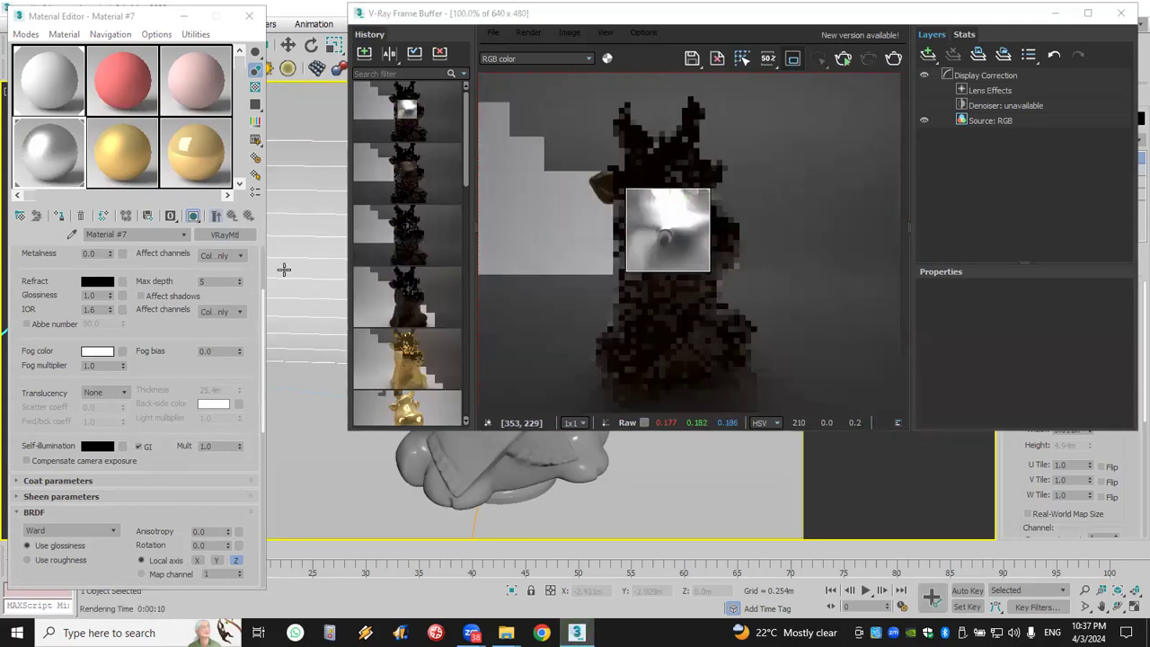
left_click(1122, 13)
From the desktop, browse MAX > Archshaders, open archshaders_vol_1.pdf and switch back to 3ds Max
key("super+d")
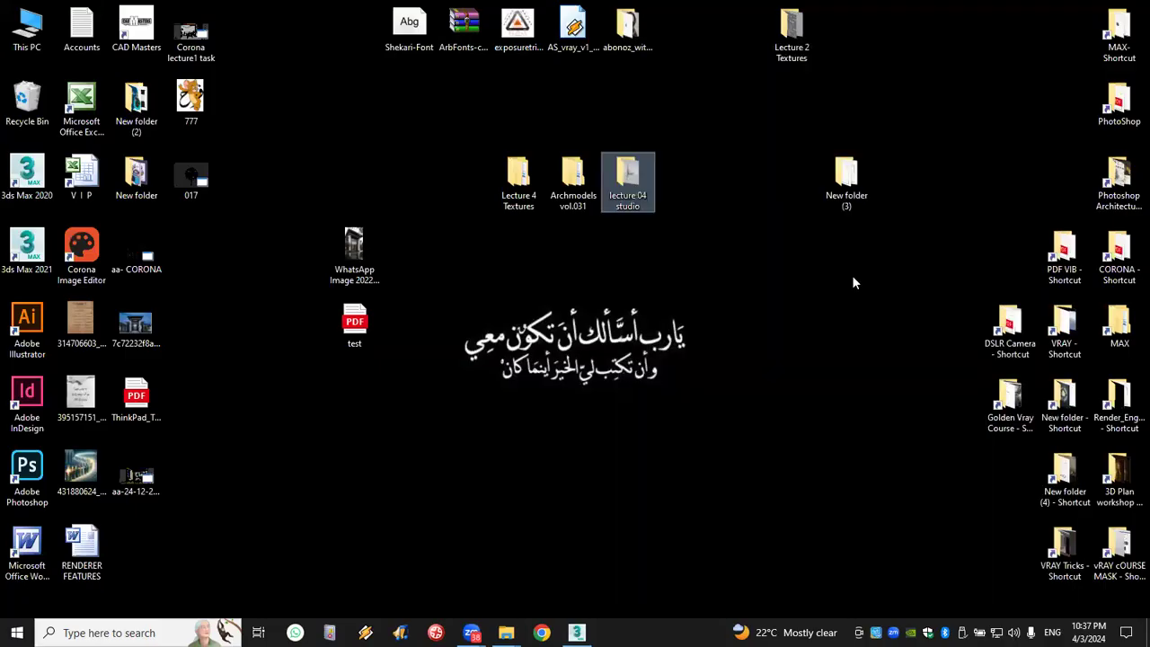
double_click(1119, 25)
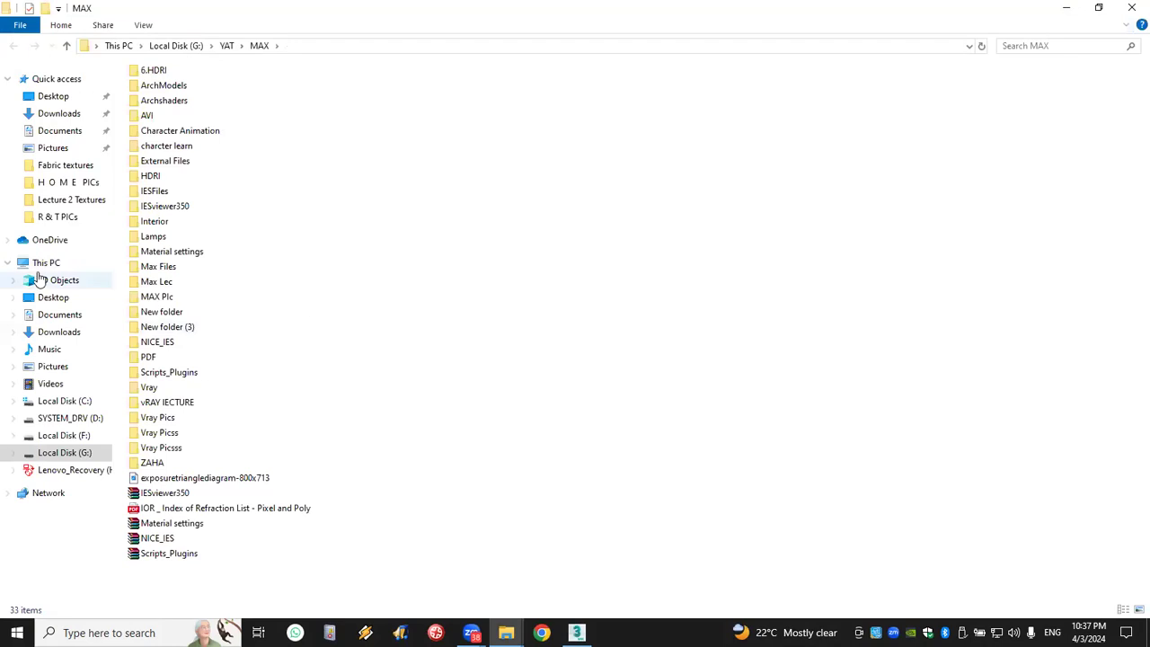
double_click(182, 102)
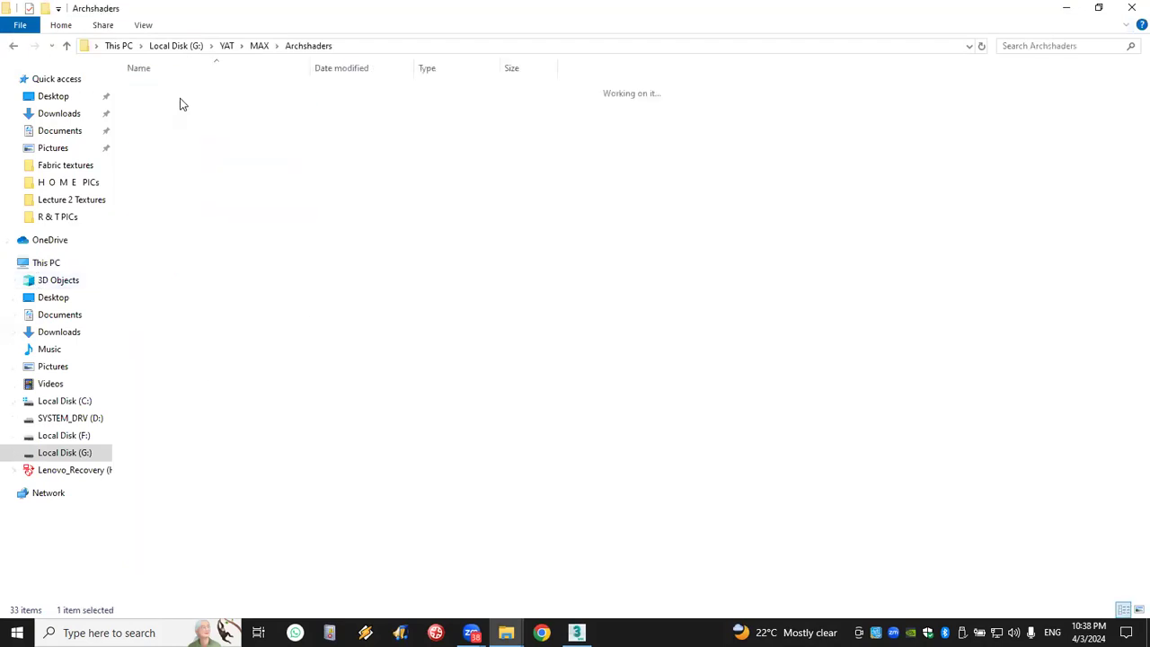
double_click(178, 140)
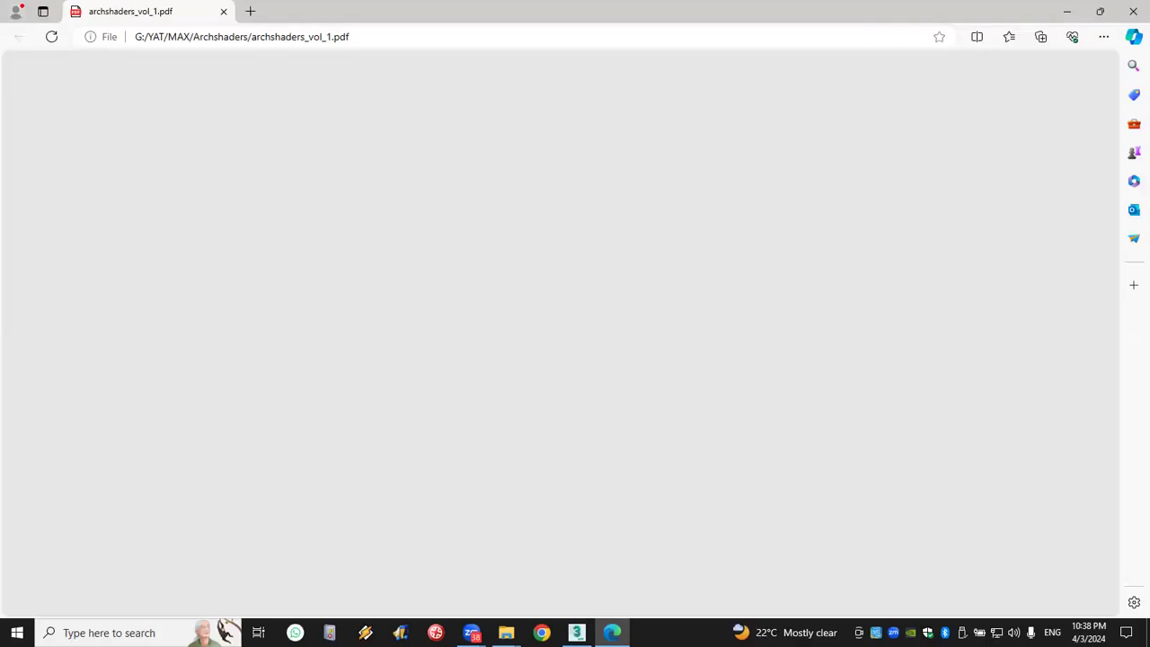
key("alt+Tab")
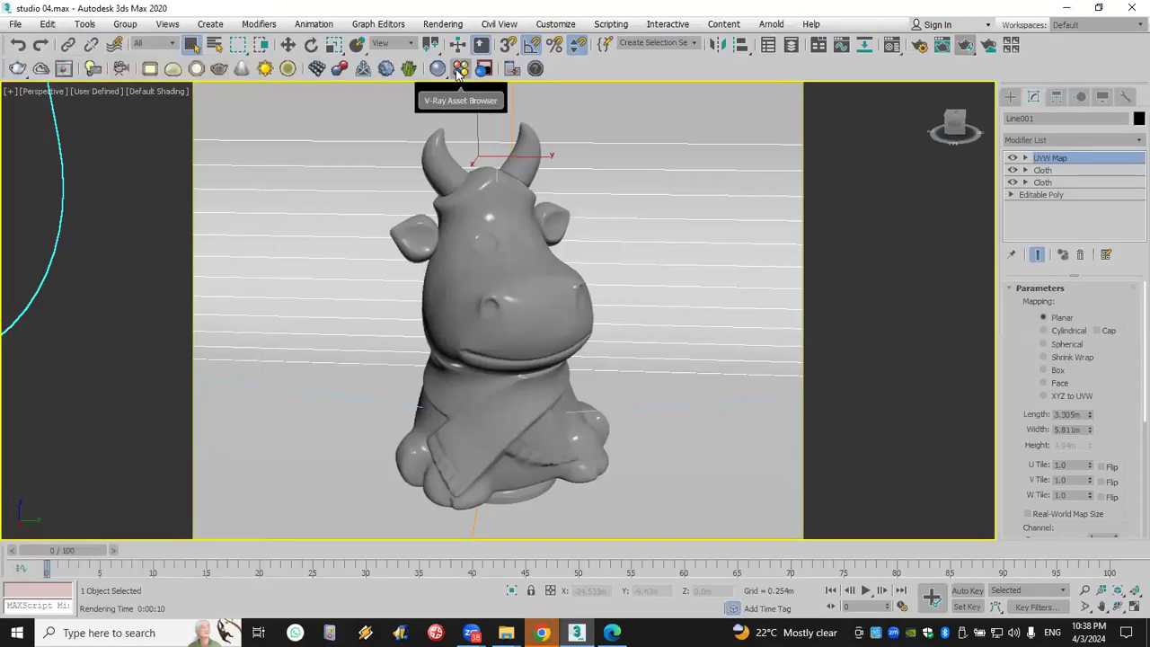
Browse the Leather category of the V-Ray Asset Browser and add Leather_A02_Brown_25cm to the scene
left_click(462, 67)
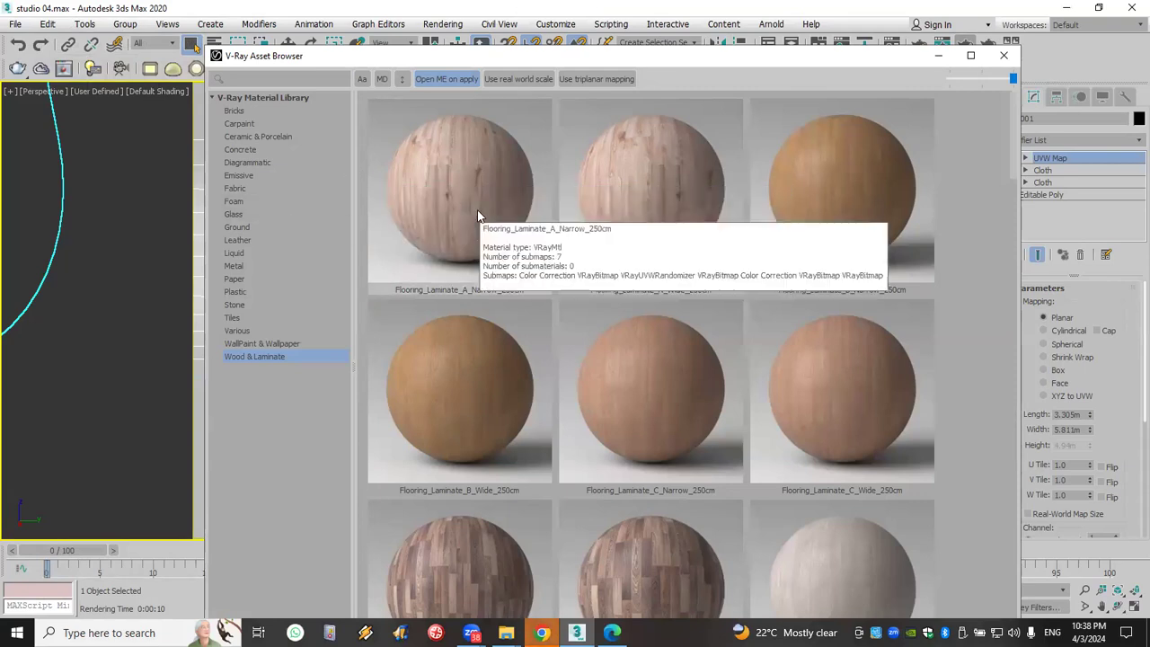
left_click(248, 242)
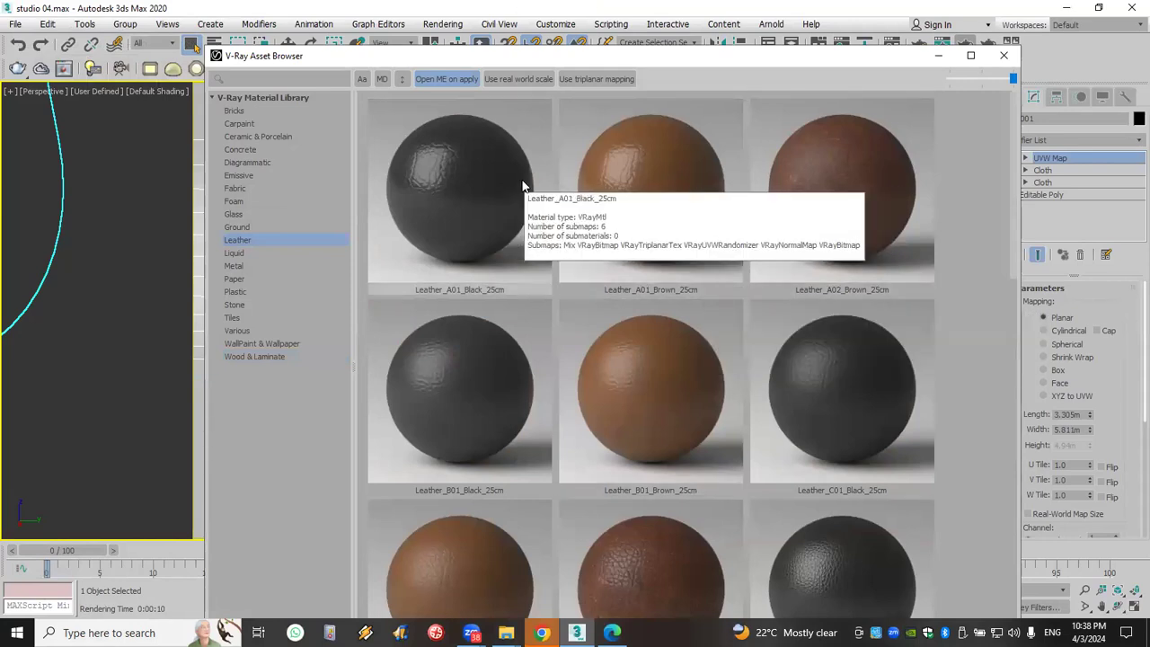
right_click(827, 177)
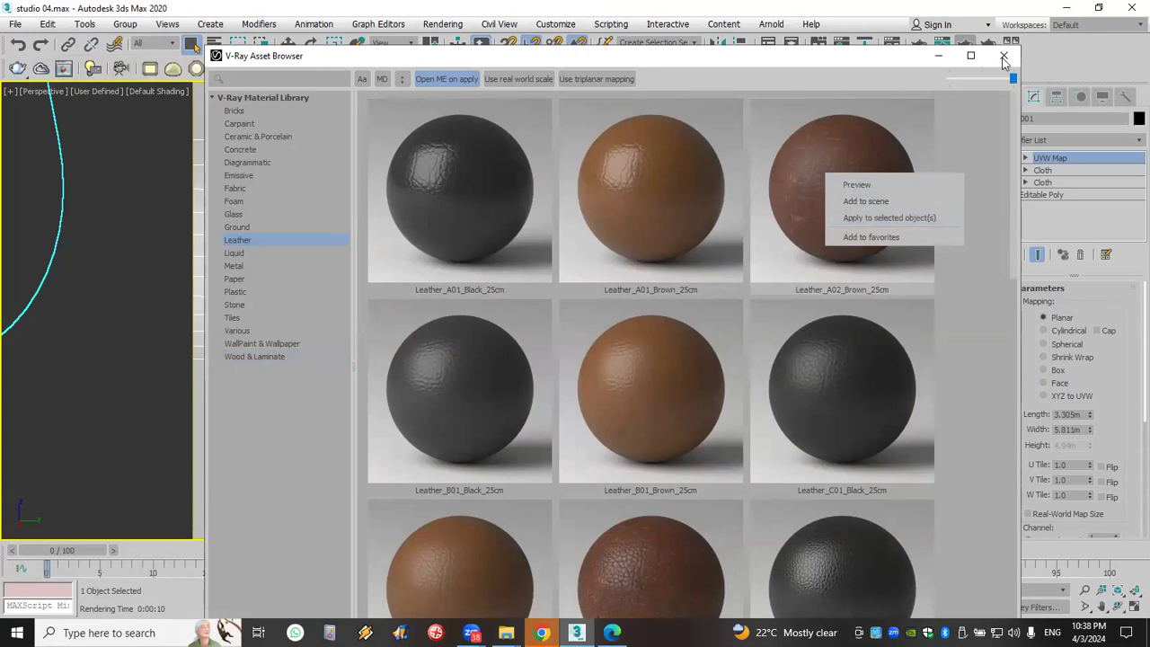
left_click(762, 386)
scroll(762, 391, "down", 10)
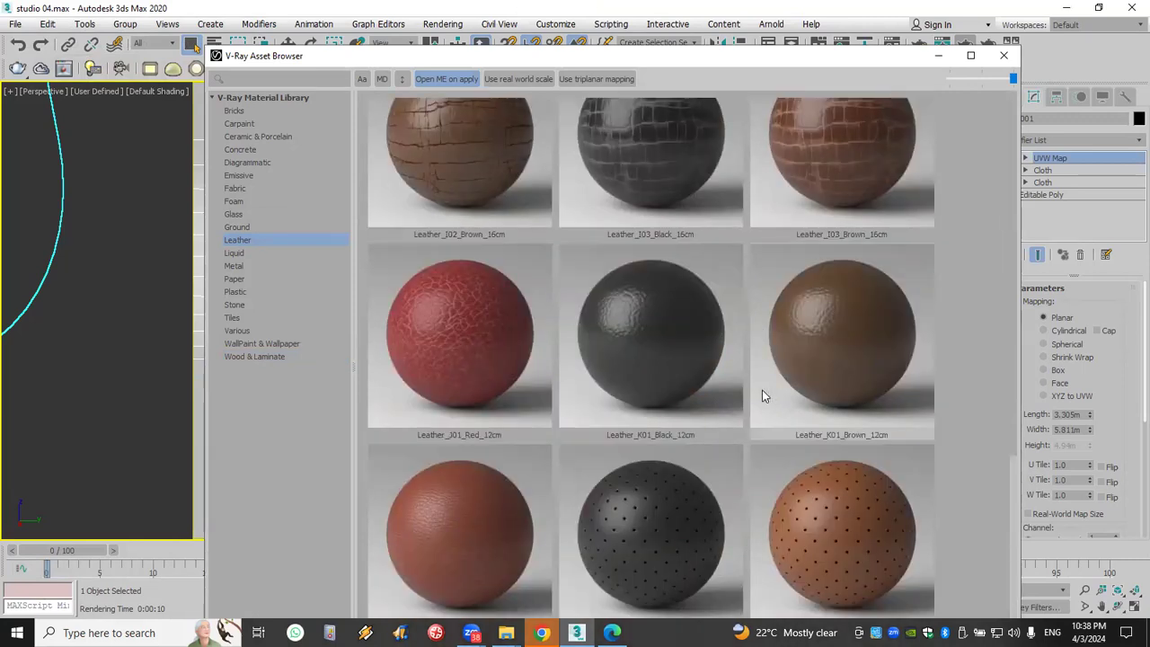
scroll(828, 259, "up", 10)
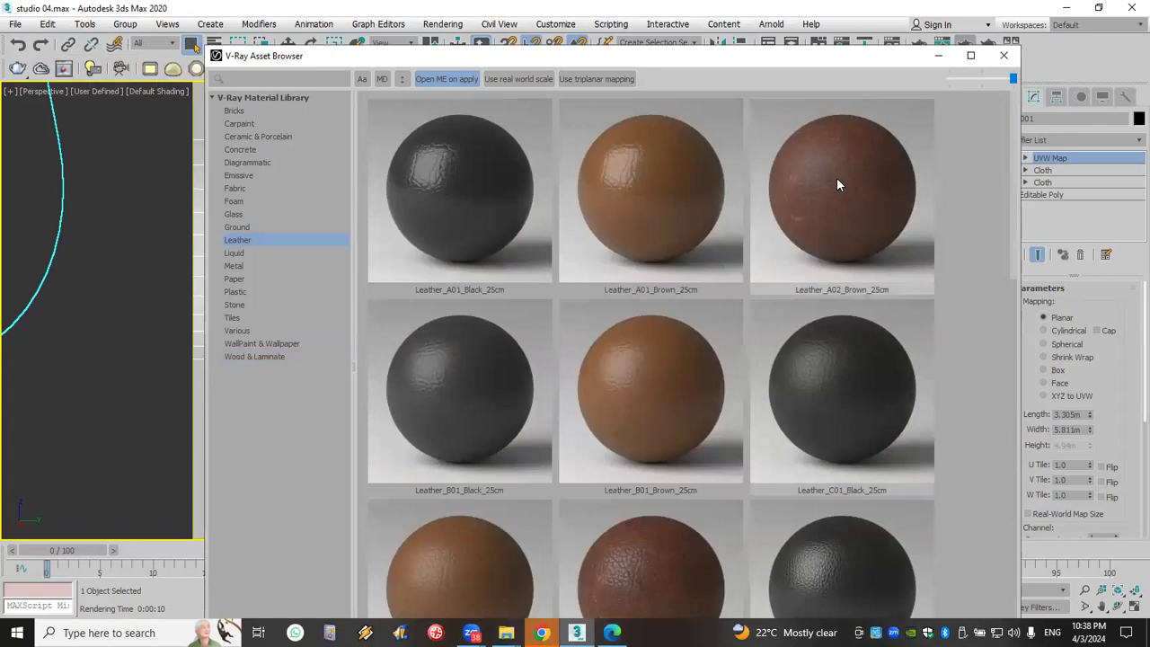
right_click(844, 176)
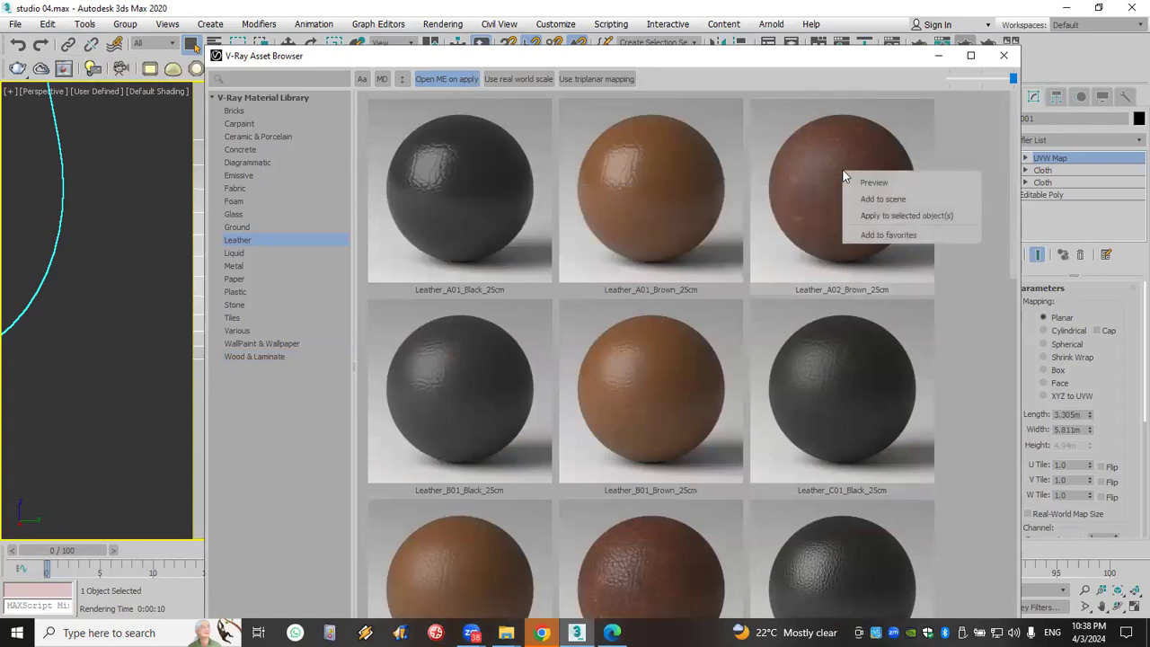
left_click(920, 201)
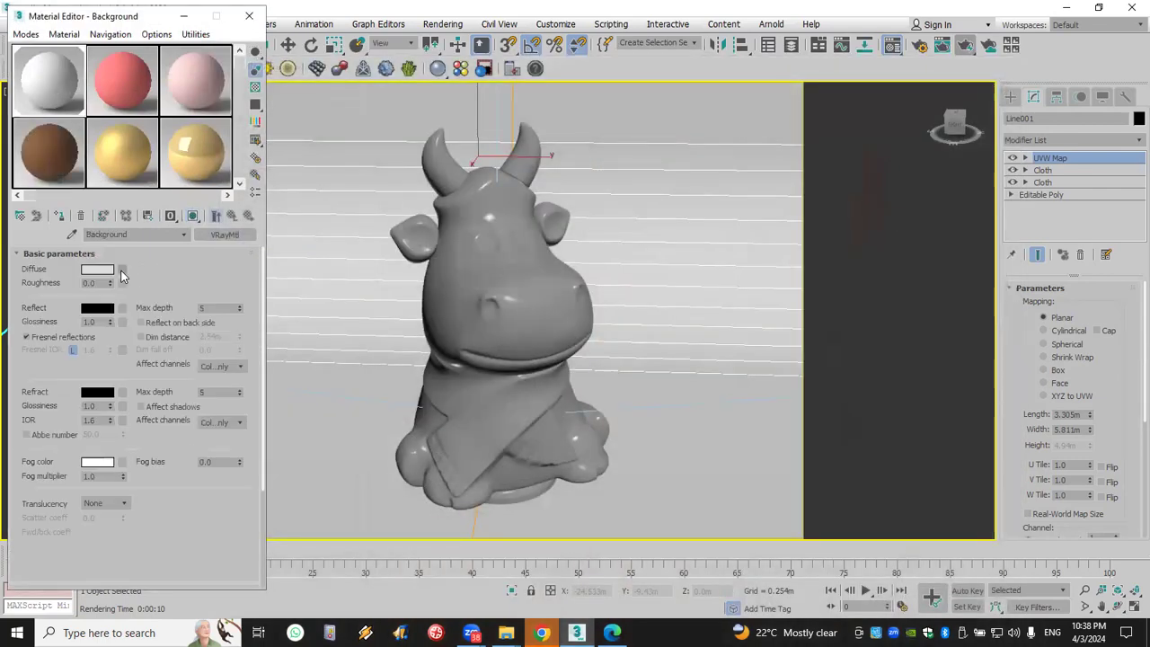
Check the brown leather sample in the material editor, reselect the Background material and close the editor
left_click(61, 166)
left_click(55, 97)
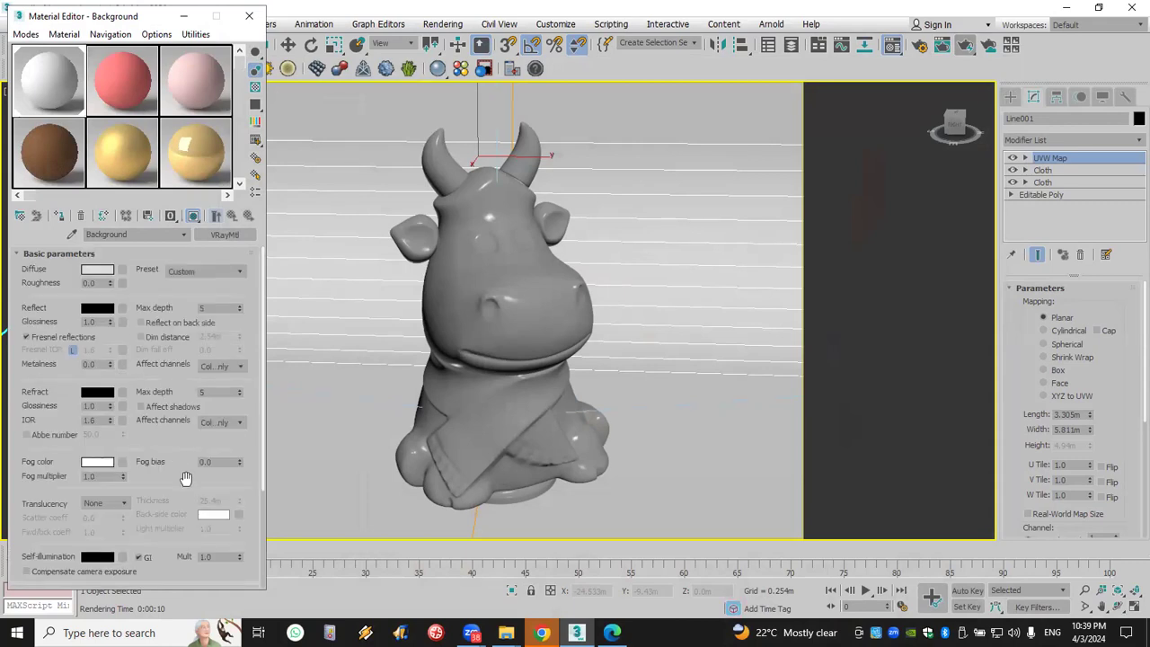
left_click(249, 17)
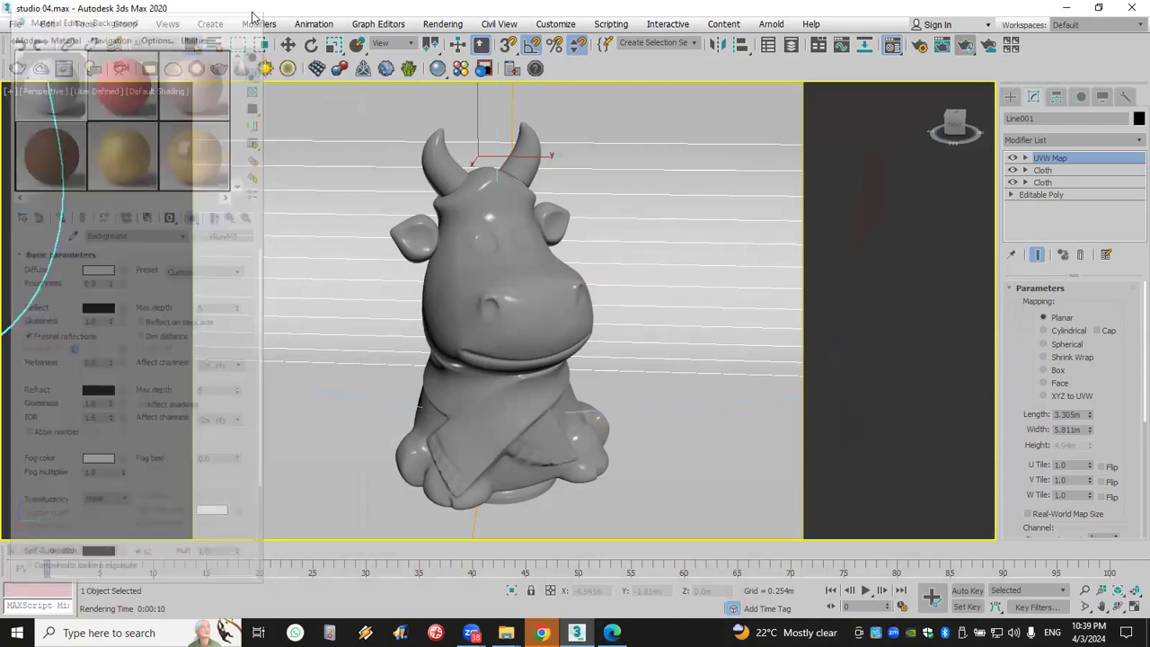
Return to the Archshaders folder in File Explorer and open archshaders_vol_1.pdf
left_click(1148, 633)
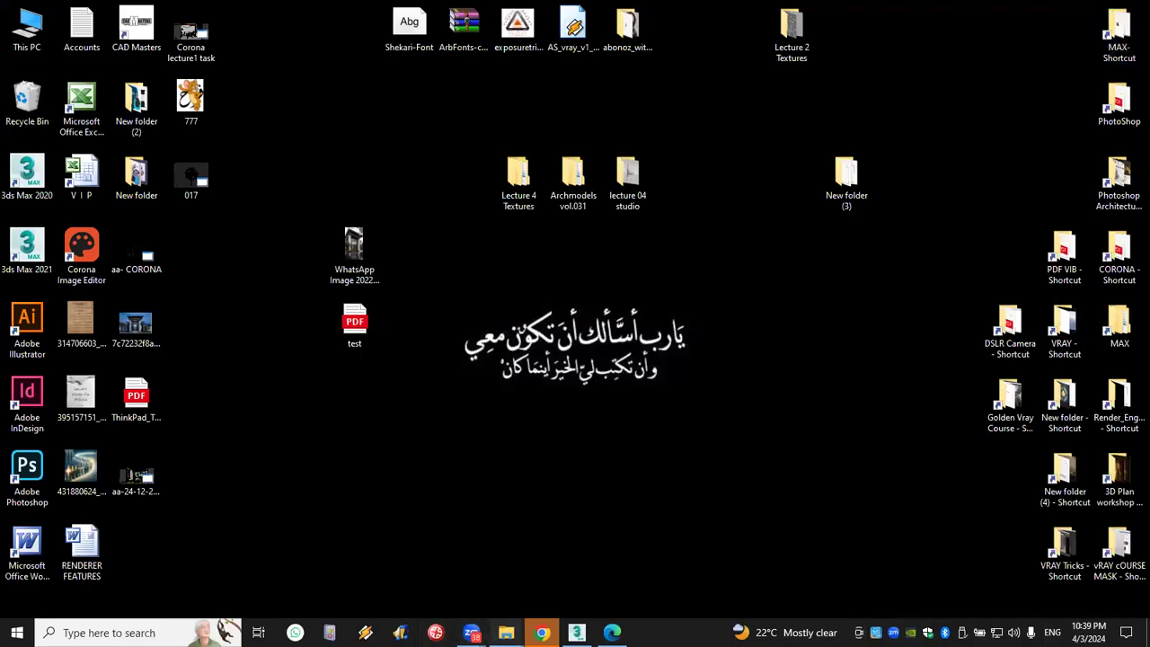
mouse_move(506, 633)
left_click(1109, 596)
left_click(199, 137)
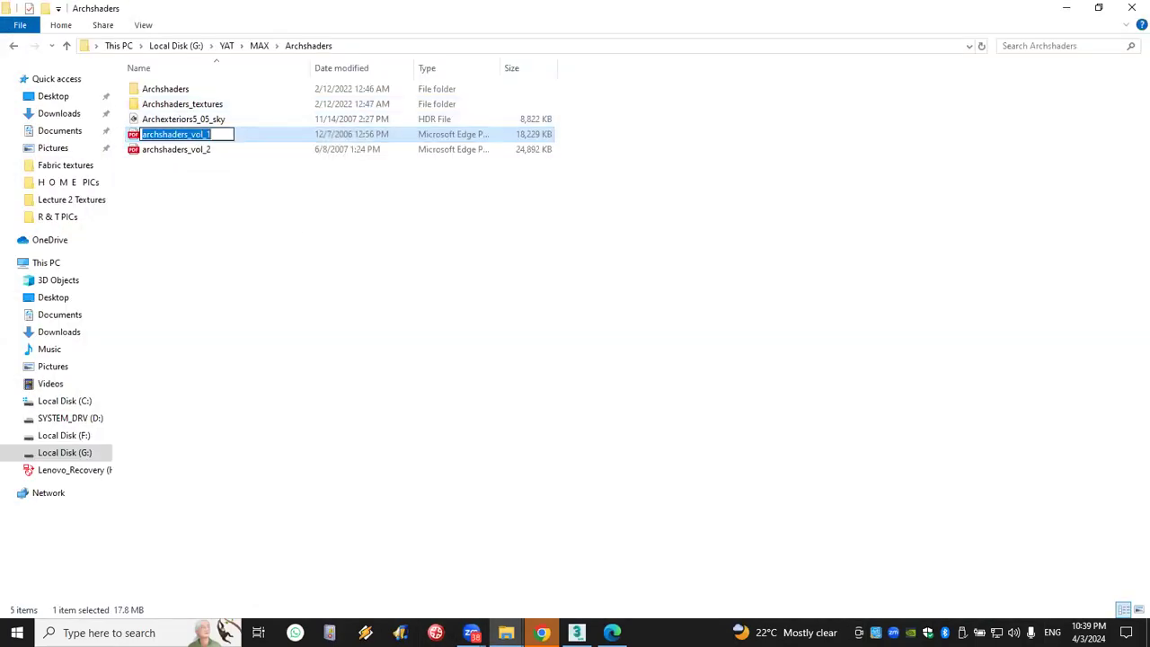
key("Return")
key("Return")
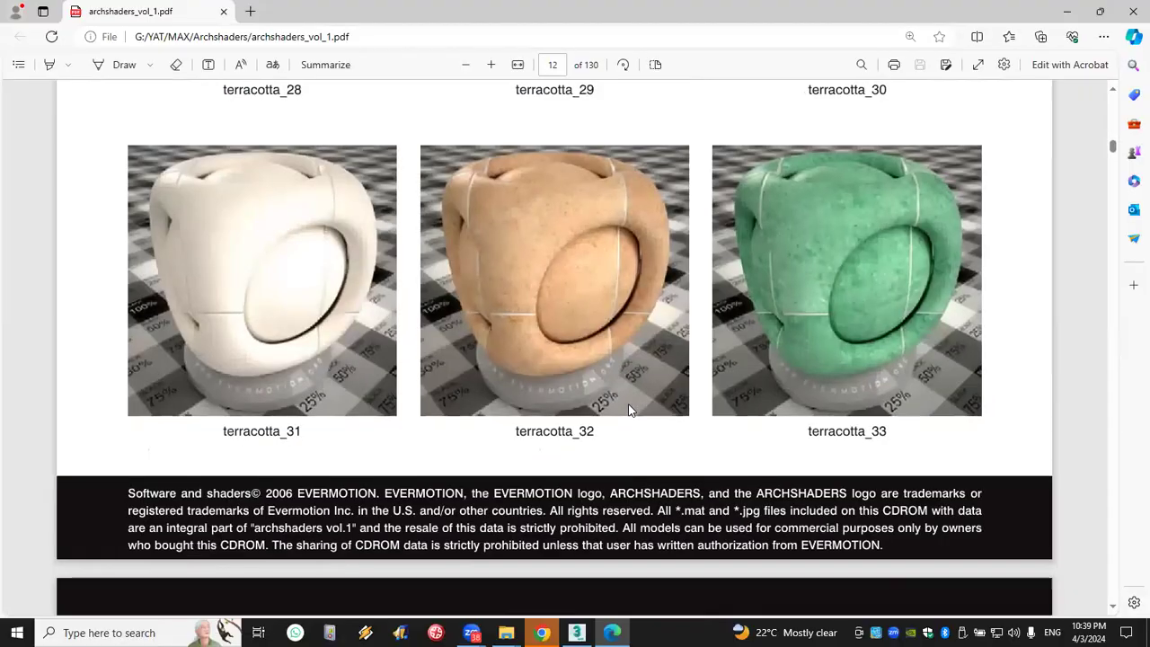
Look through the terracotta samples on pages 11 and 12 of the catalog and highlight the terracotta_21 name
scroll(578, 388, "up", 15)
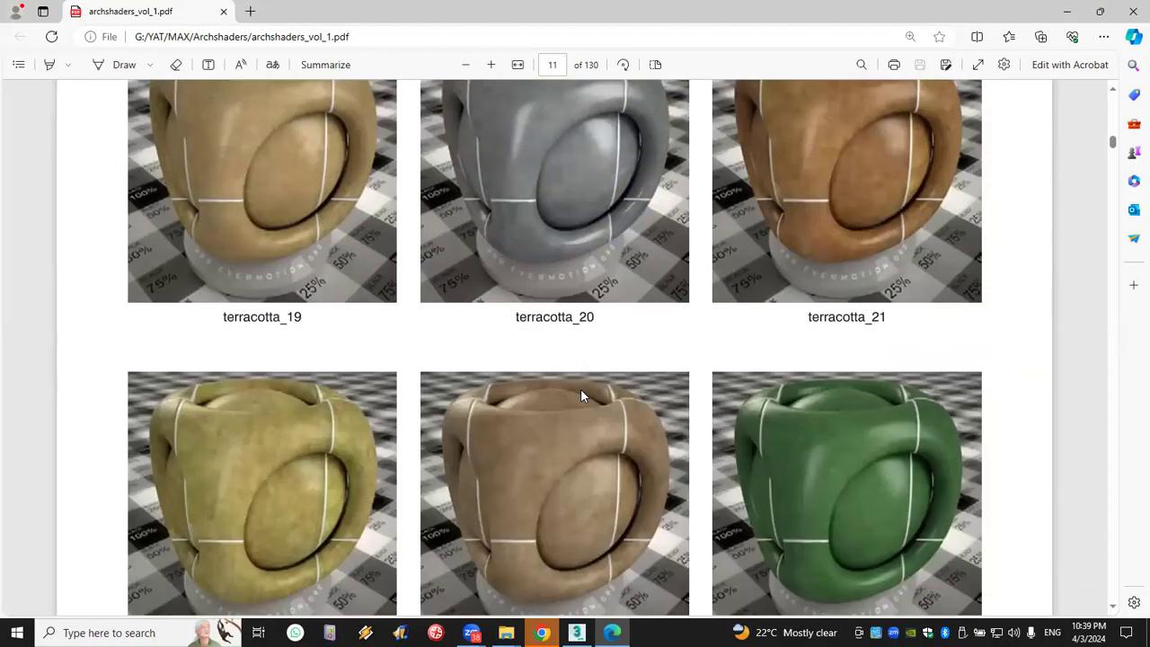
scroll(580, 395, "up", 1)
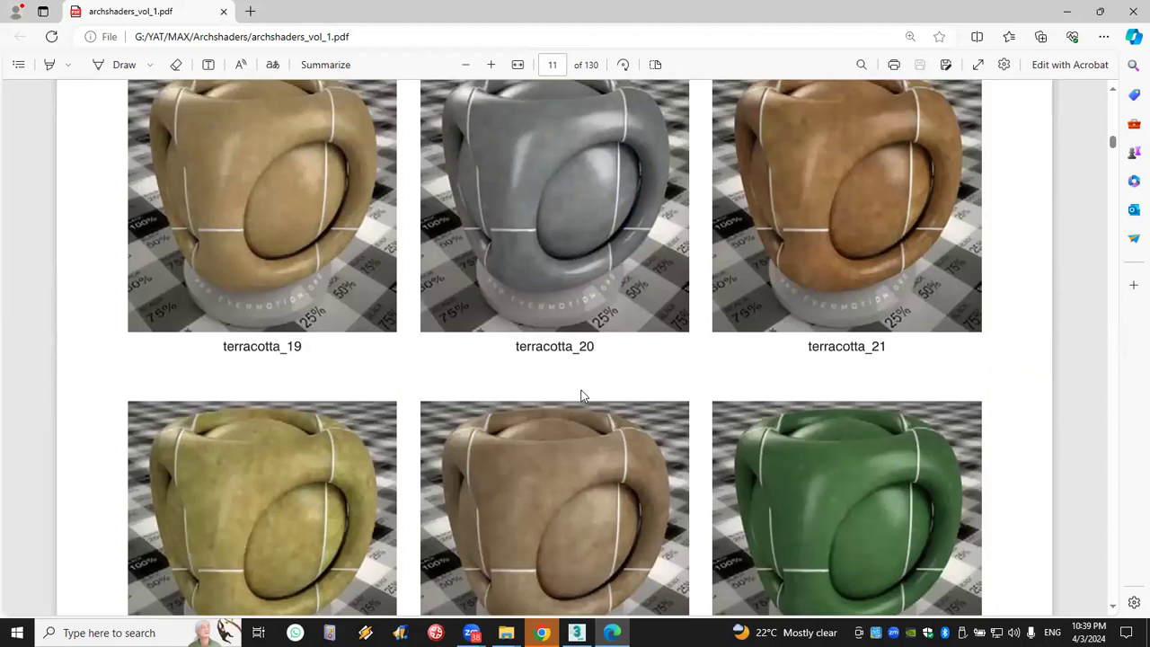
scroll(580, 395, "up", 3)
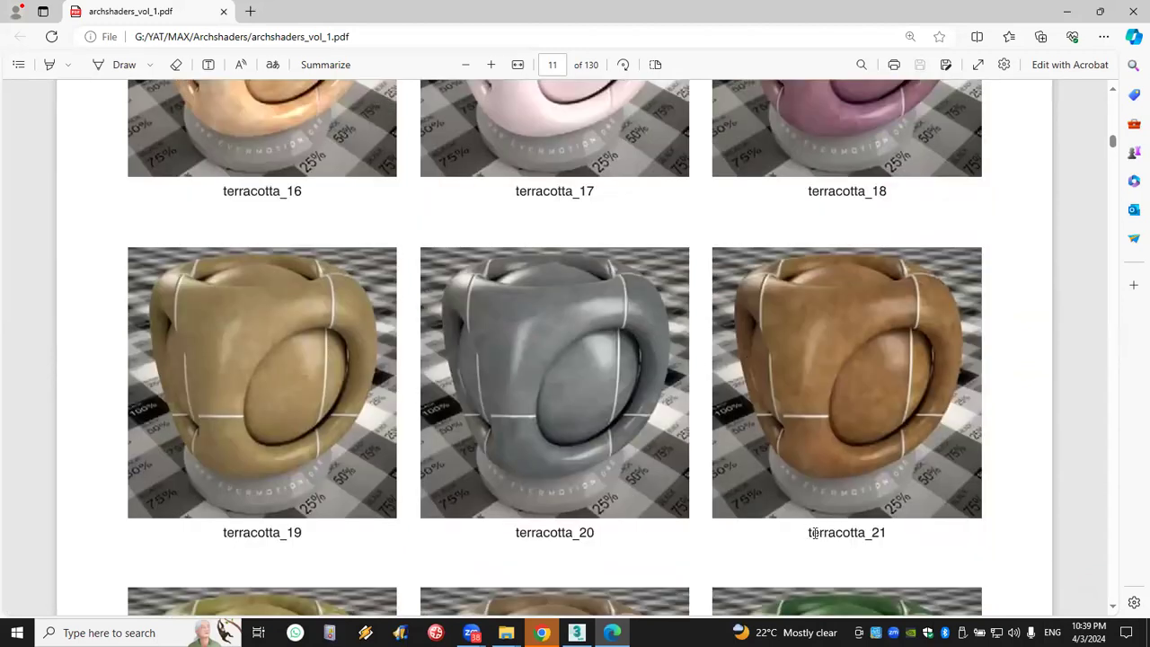
left_click_drag(808, 532, 926, 535)
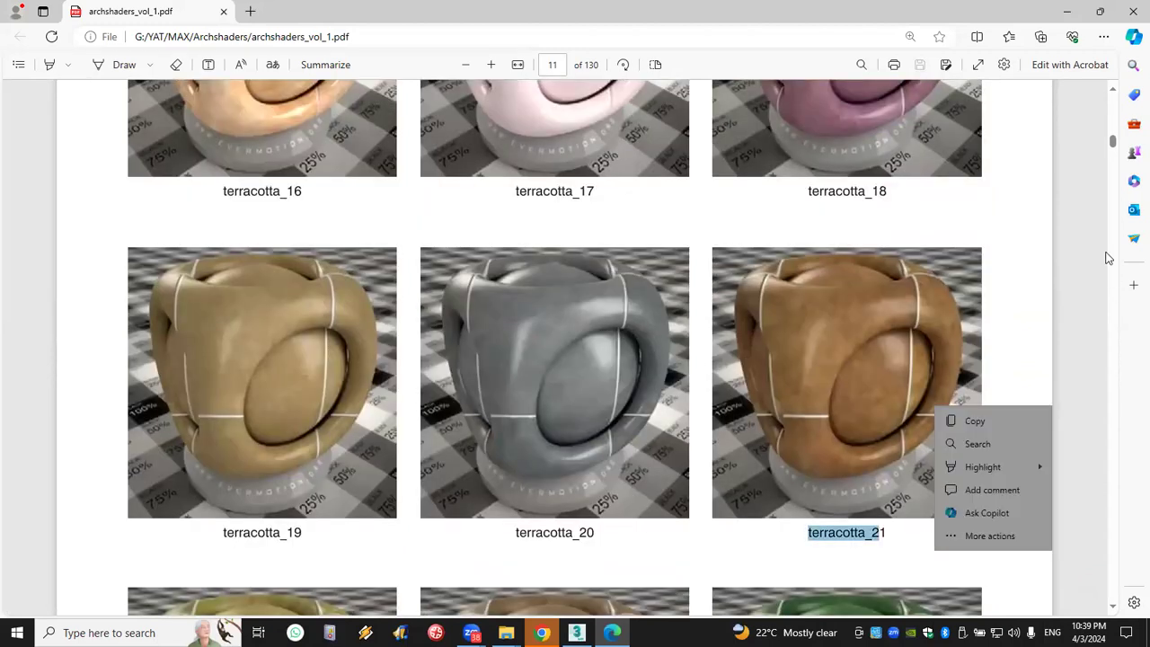
scroll(971, 233, "up", 10)
scroll(971, 236, "down", 4)
scroll(969, 269, "down", 10)
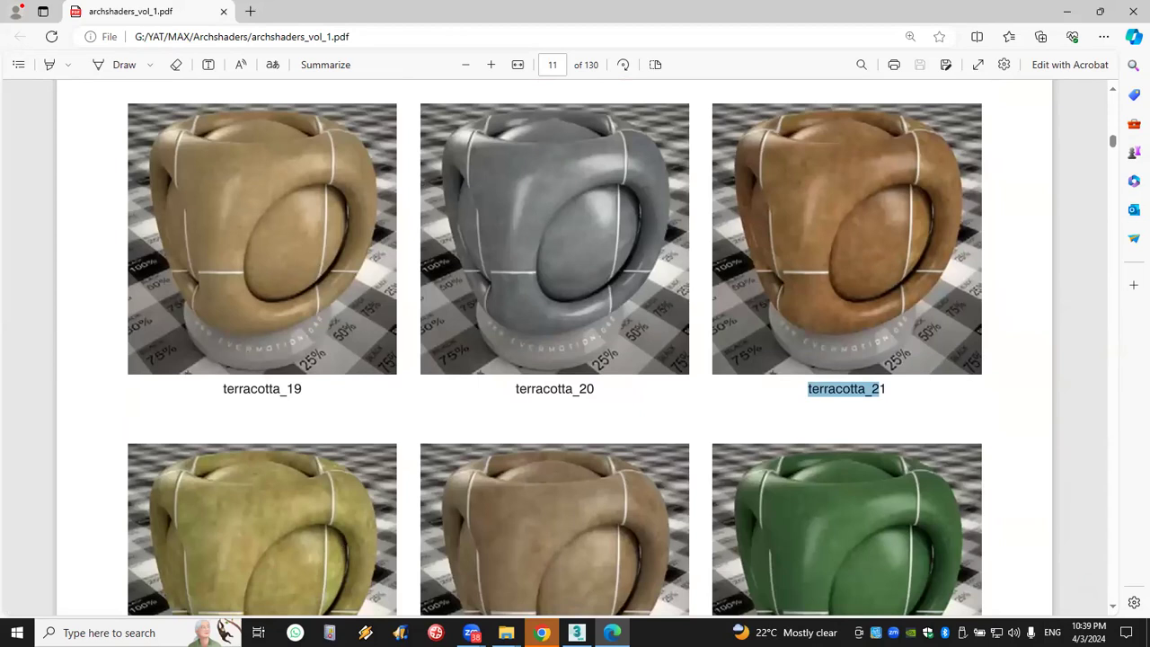
Point out the Archshaders subfolder in File Explorer, then return to the PDF and examine the terracotta samples on page 11
left_click(506, 633)
left_click(1103, 579)
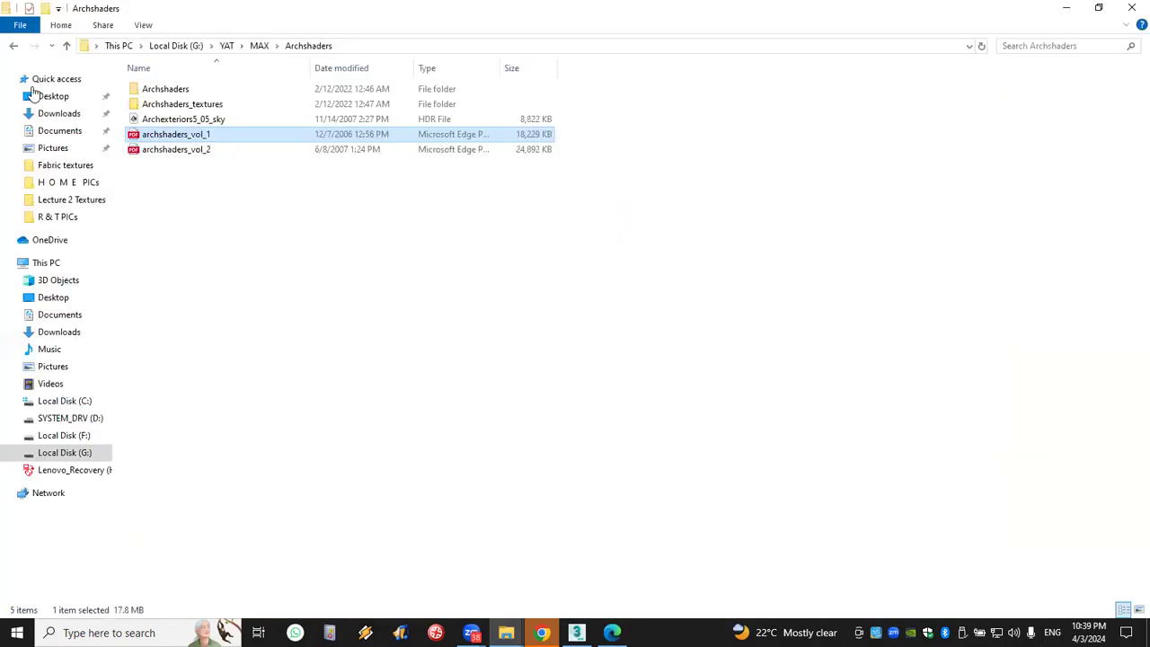
left_click(180, 93)
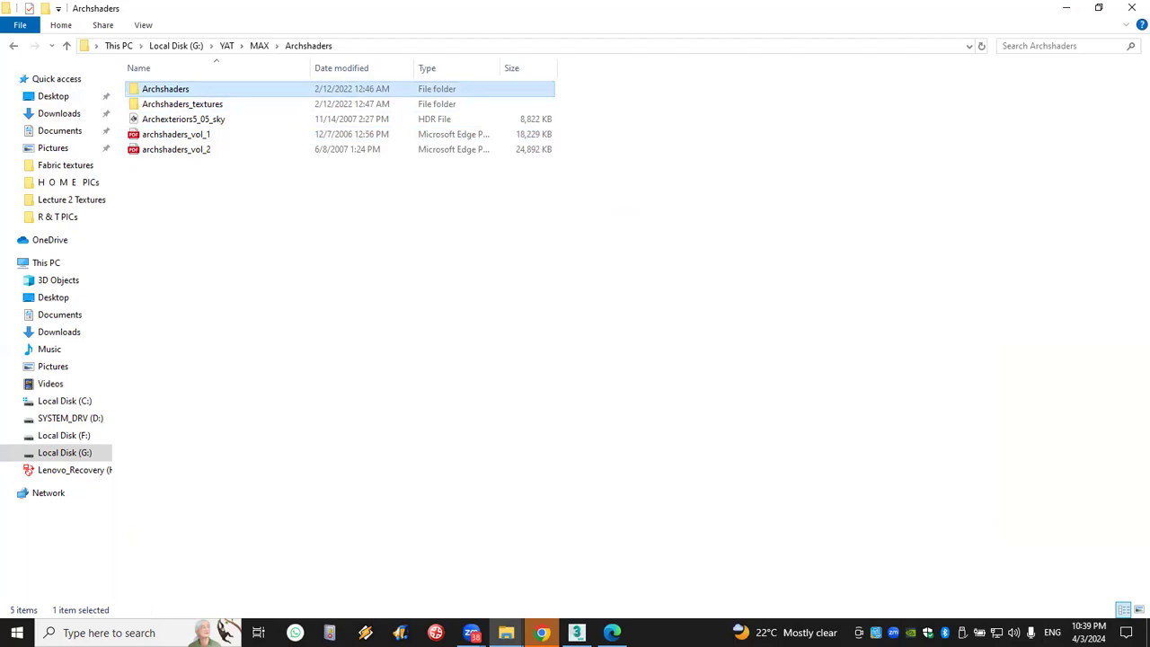
left_click(612, 633)
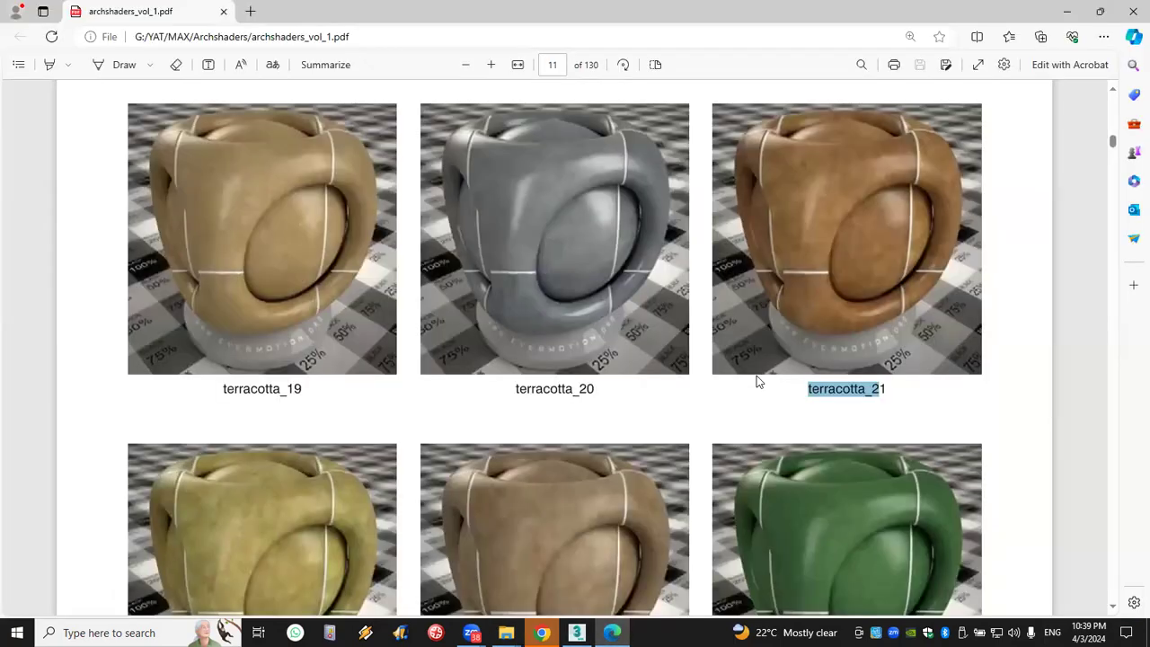
scroll(757, 376, "up", 7)
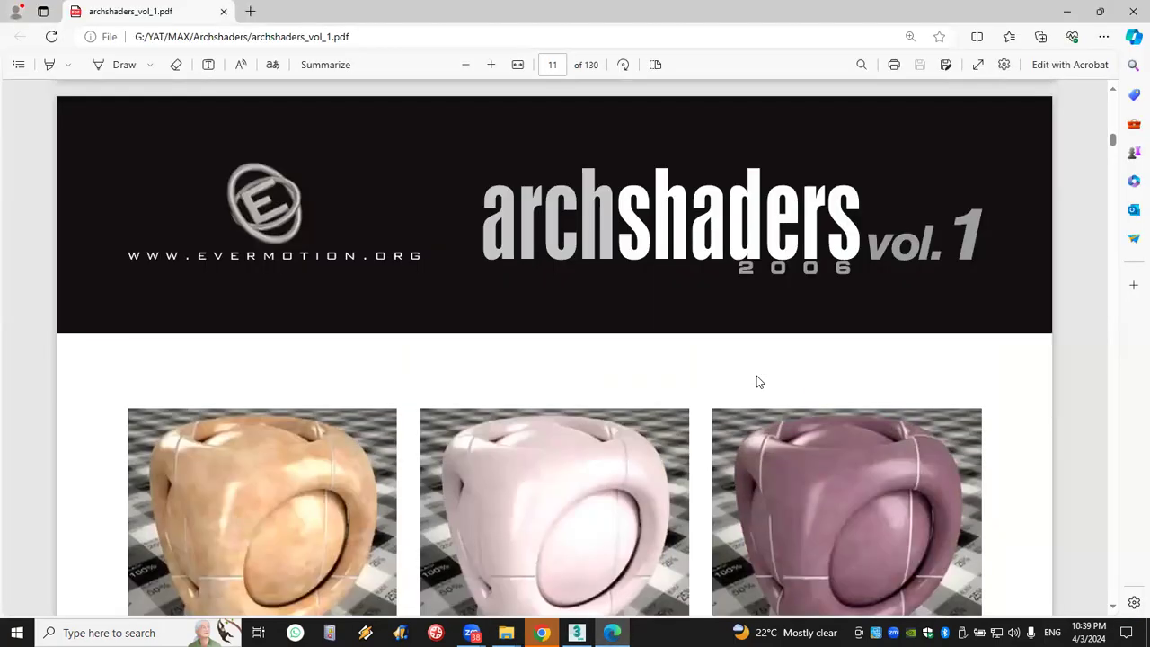
scroll(756, 374, "down", 6)
scroll(757, 378, "down", 1)
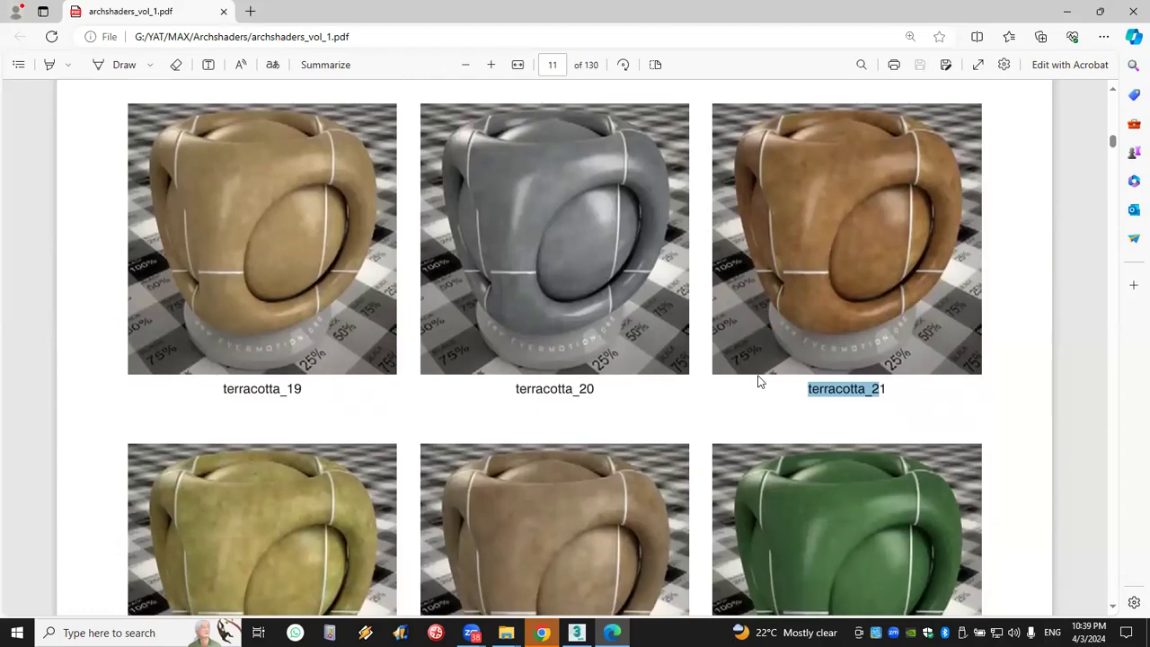
scroll(814, 396, "up", 3)
scroll(813, 393, "down", 1)
scroll(812, 393, "up", 8)
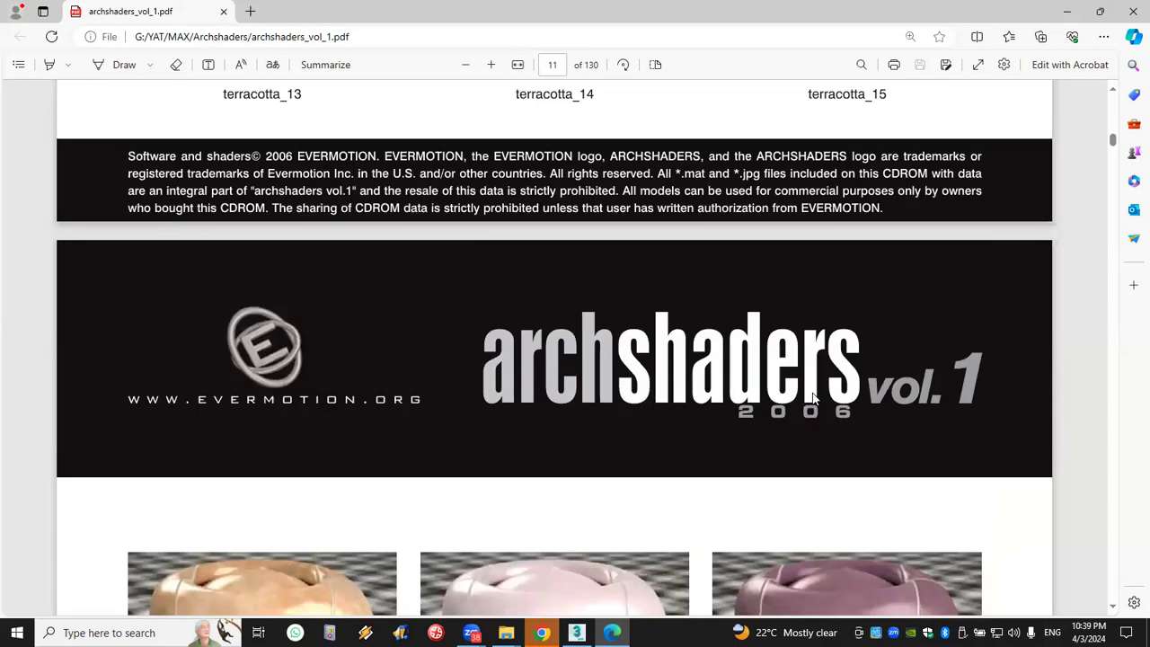
scroll(812, 393, "down", 6)
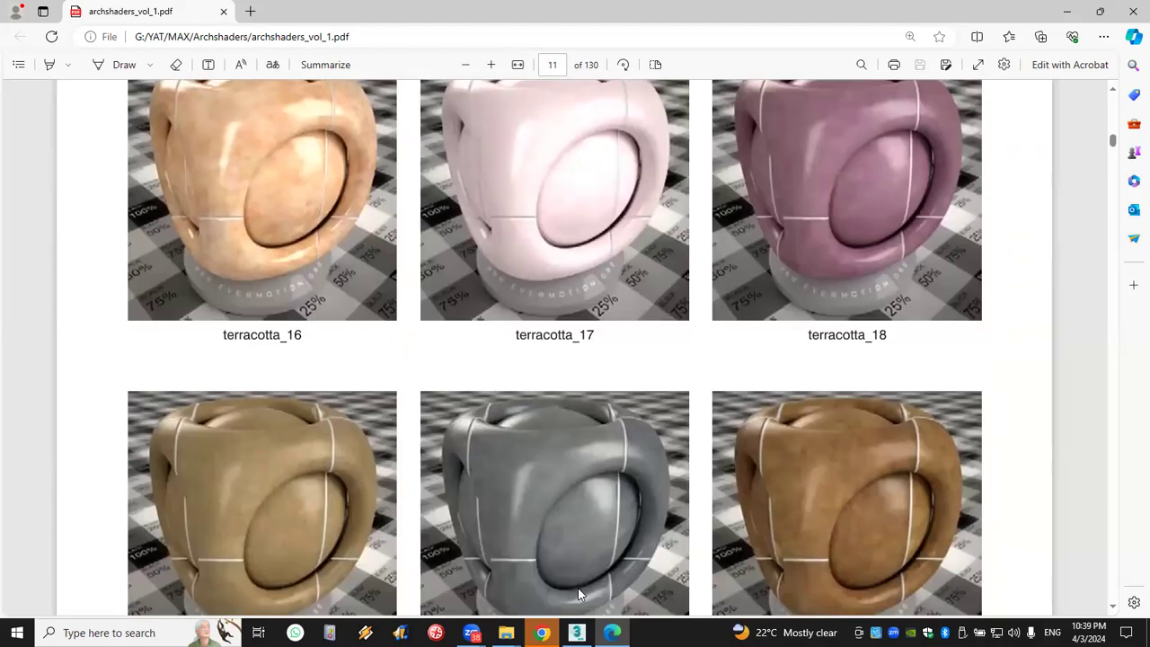
Open the Archshaders subfolder in File Explorer, locate the AS_vray_v1_metals and AS_vray_v1_leather libraries, and switch back to 3ds Max
key("alt+Tab")
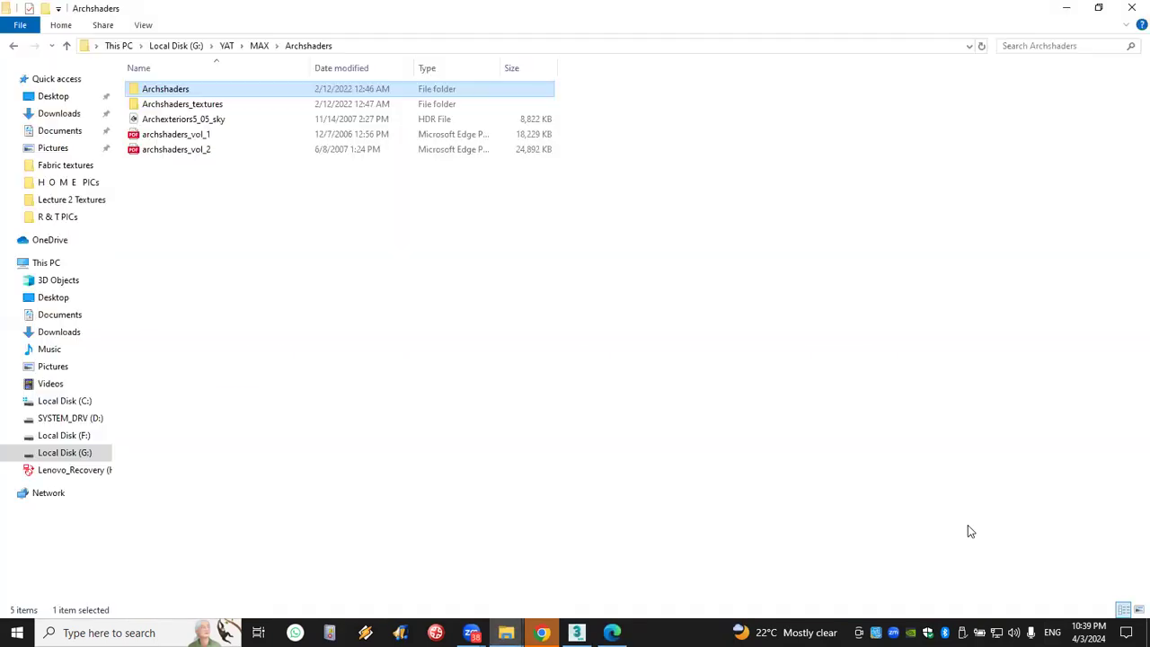
double_click(183, 90)
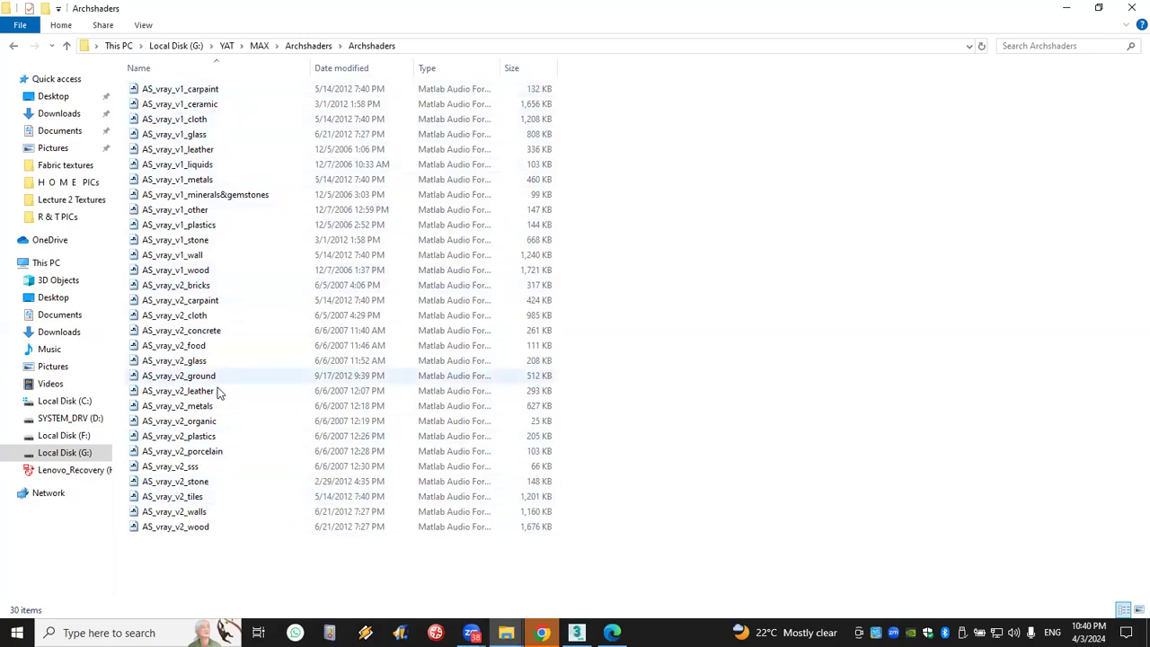
left_click(203, 183)
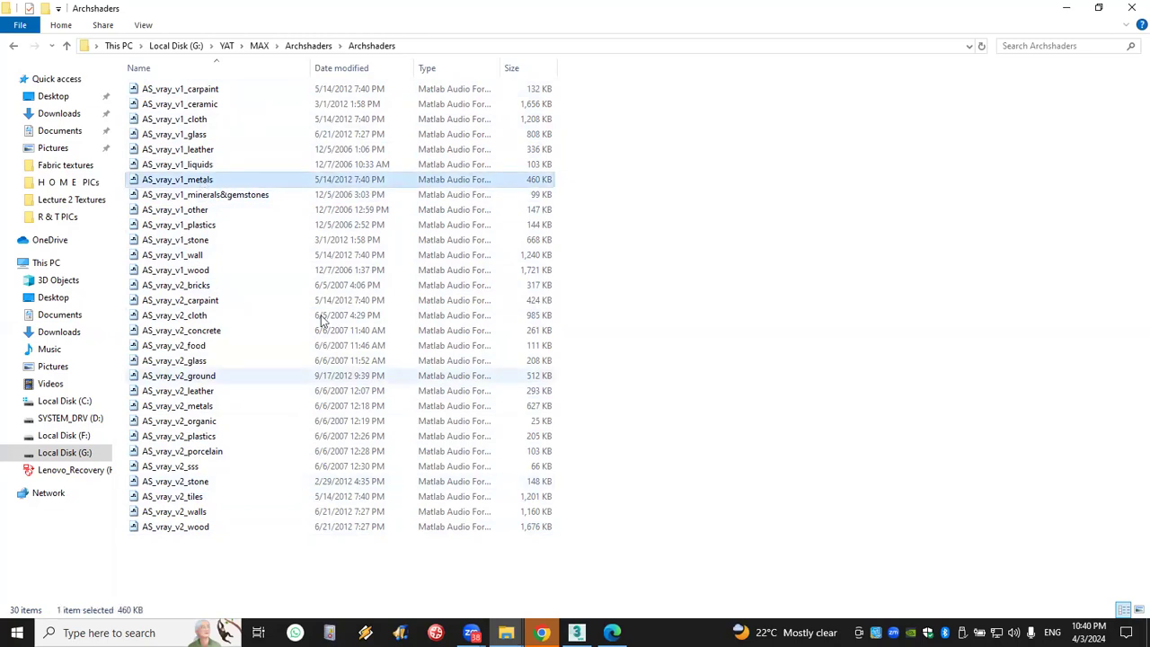
left_click(210, 151)
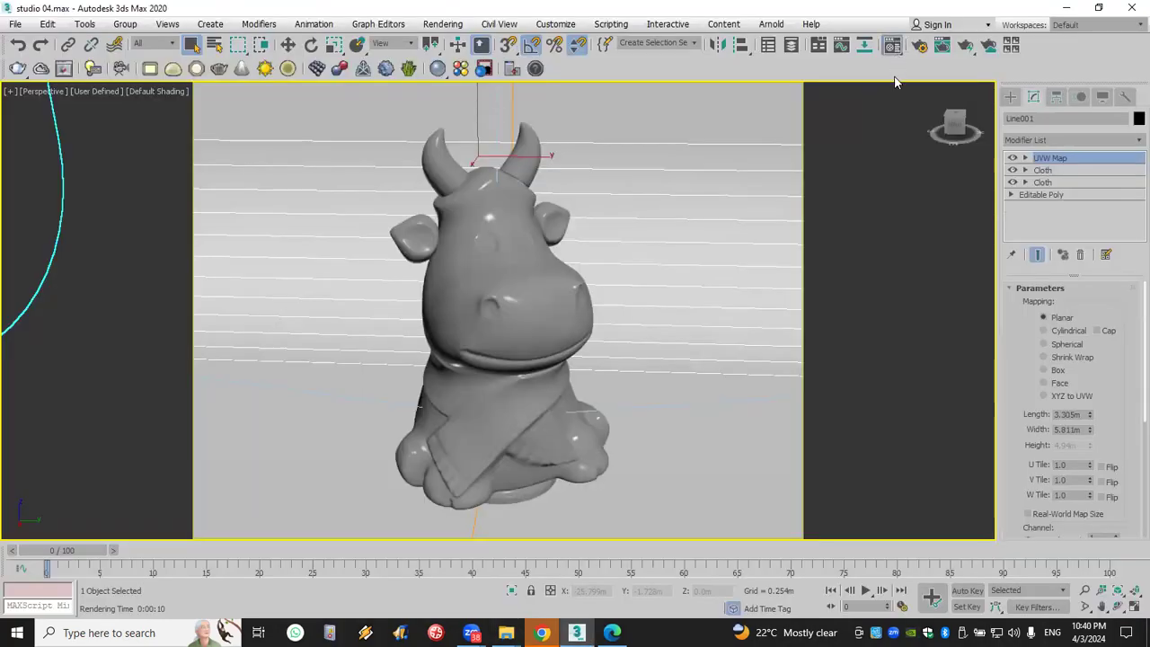
Open the material browser from the Background material and start importing a material library, looking in the Desktop folder
key("m")
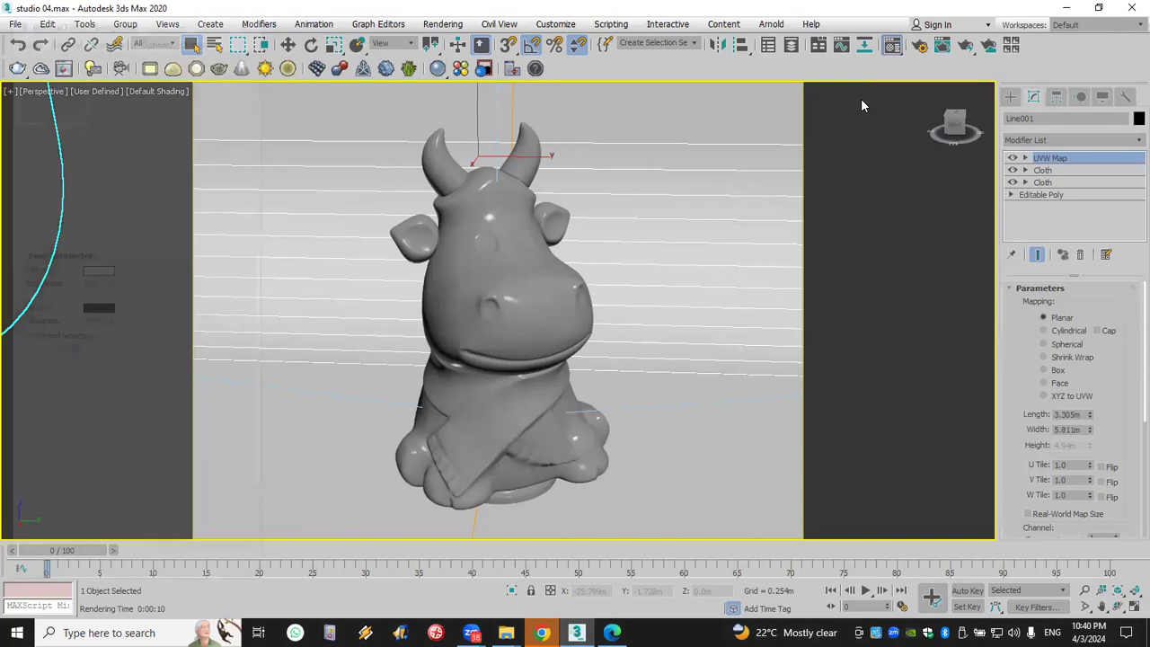
left_click(232, 237)
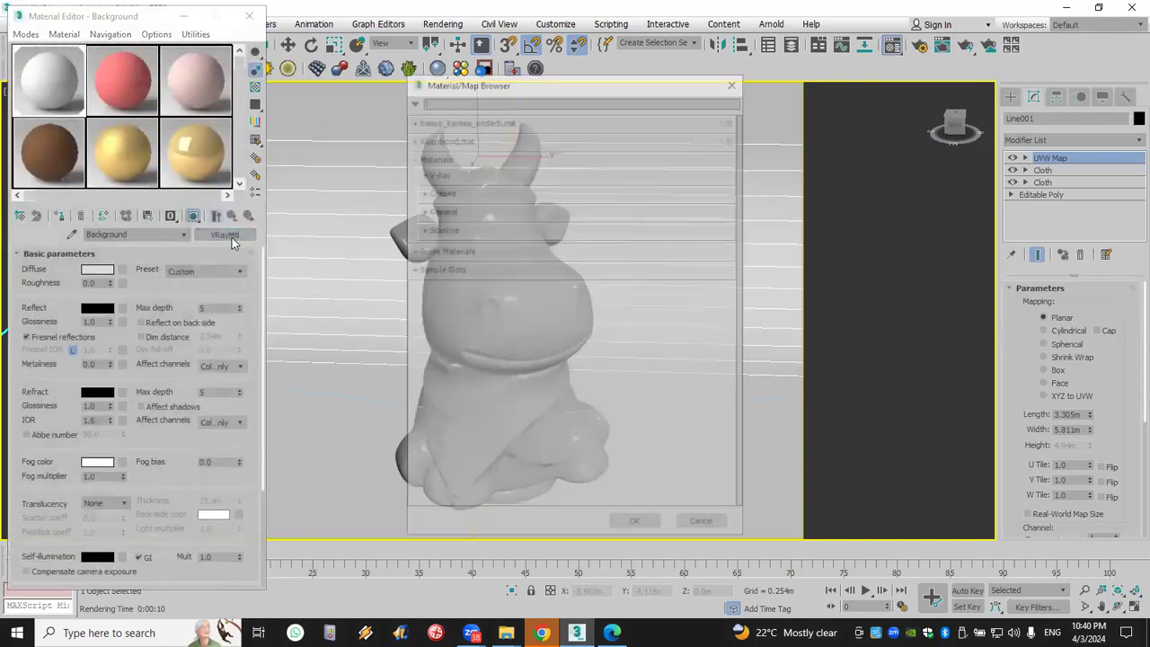
left_click(412, 99)
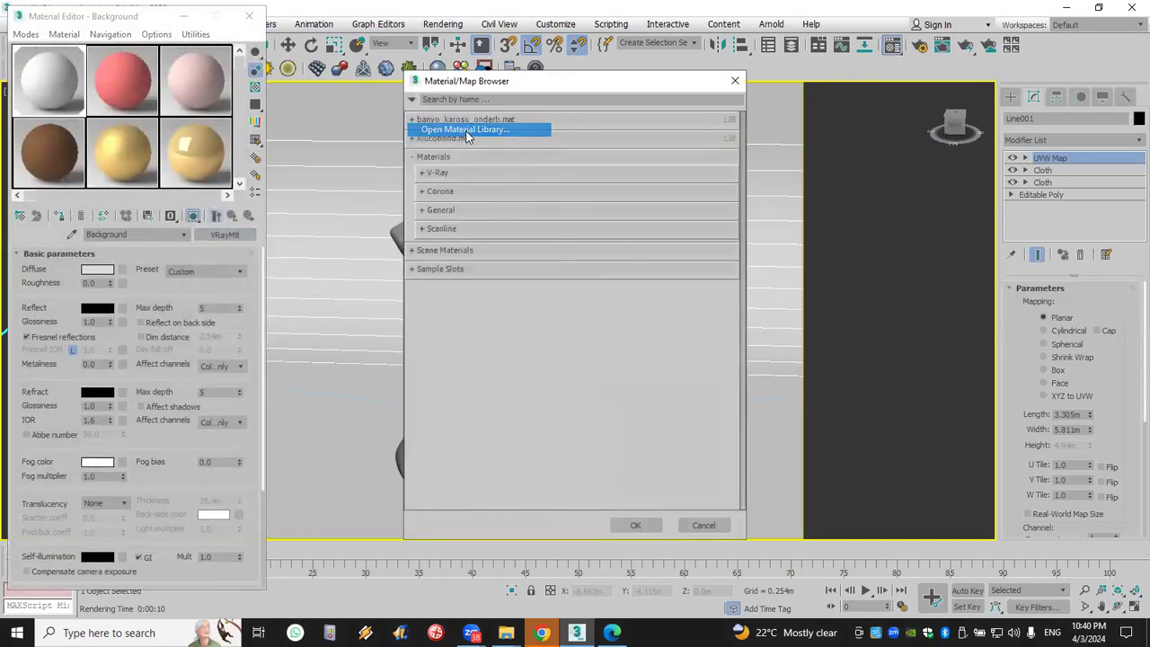
left_click(463, 128)
left_click(447, 205)
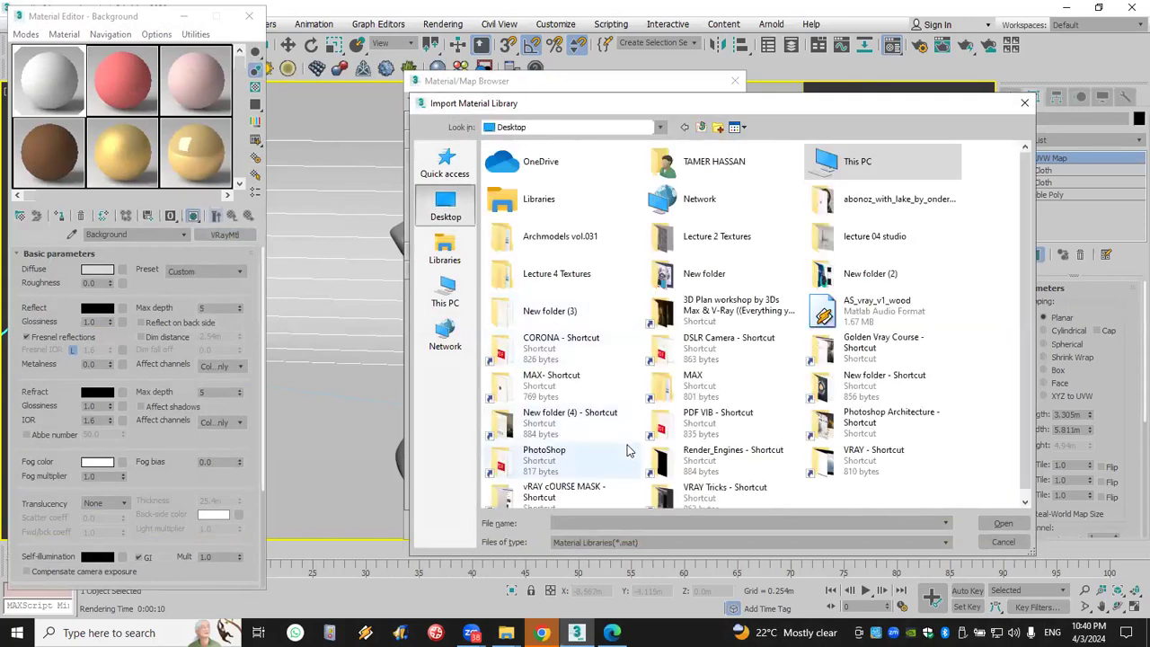
Browse to MAX > Archshaders > Archshaders and load the AS_vray_v1_leather material library
double_click(552, 382)
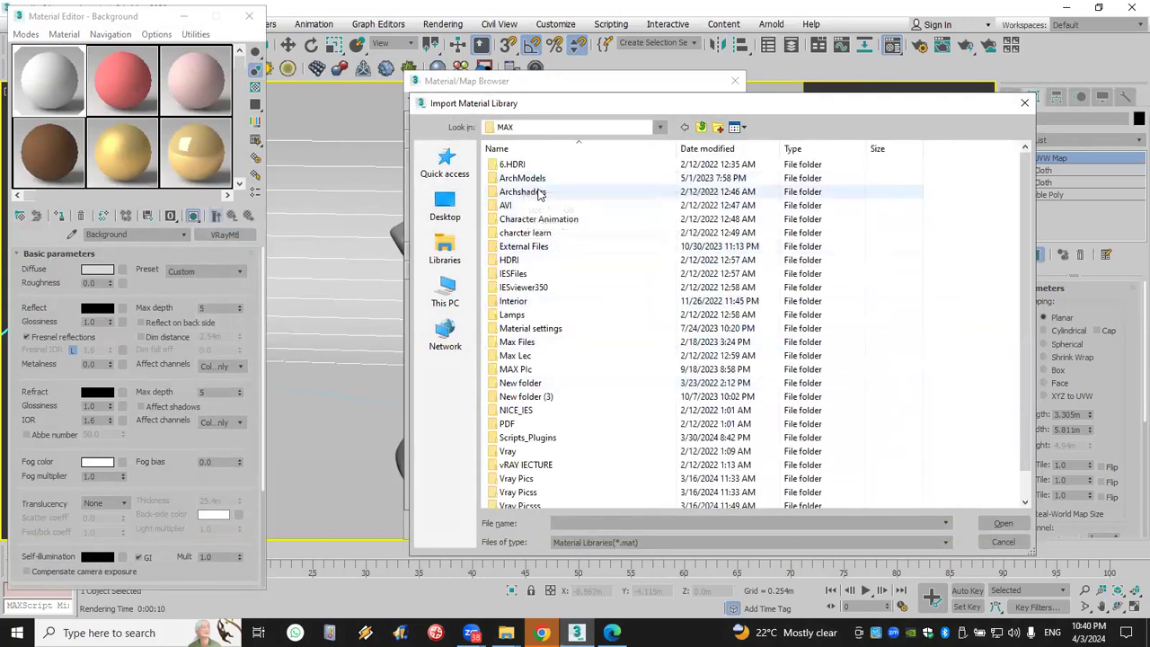
double_click(525, 179)
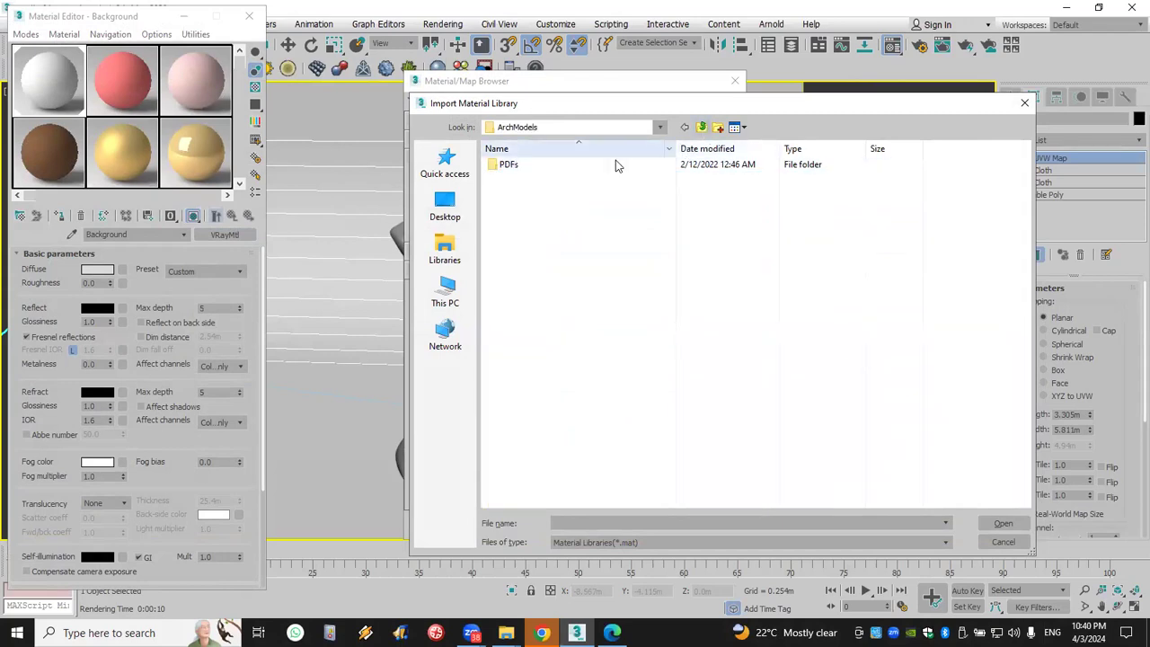
key("BackSpace")
double_click(528, 192)
double_click(525, 167)
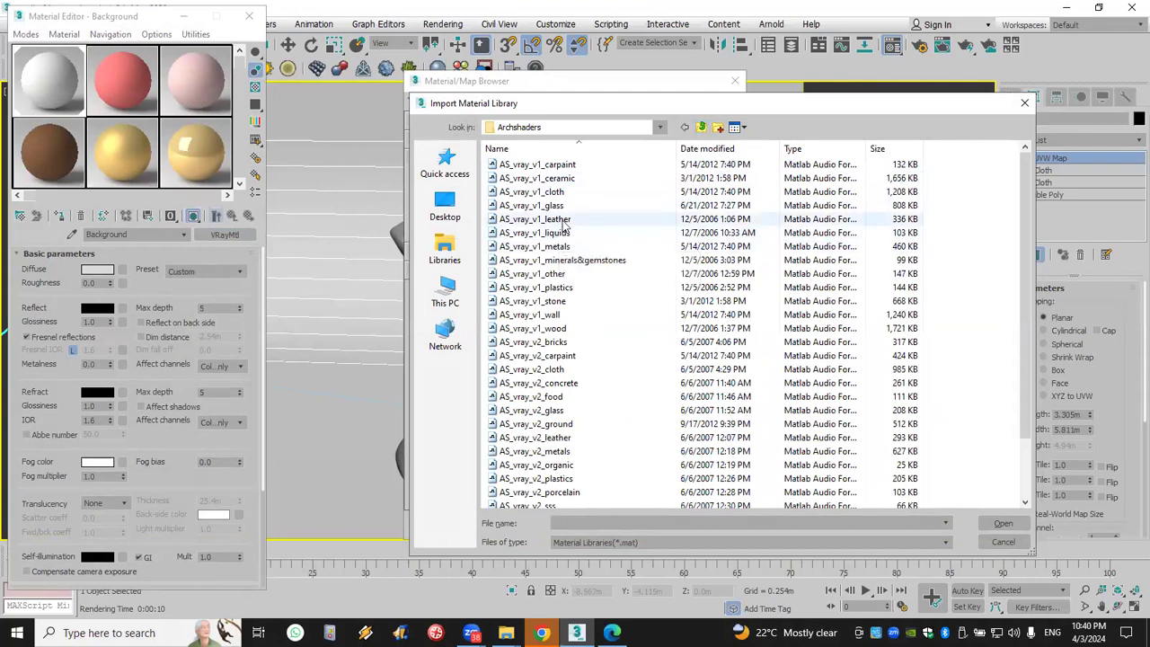
double_click(562, 221)
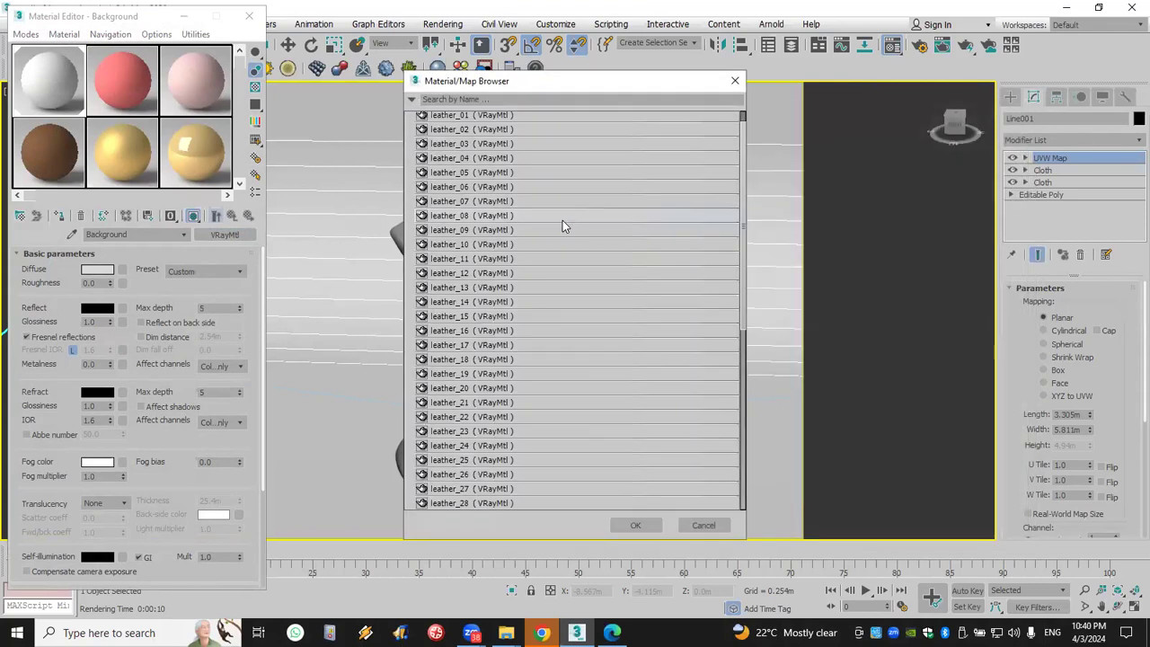
Display the AS_vray_v1_leather.mat library as large icons
right_click(415, 160)
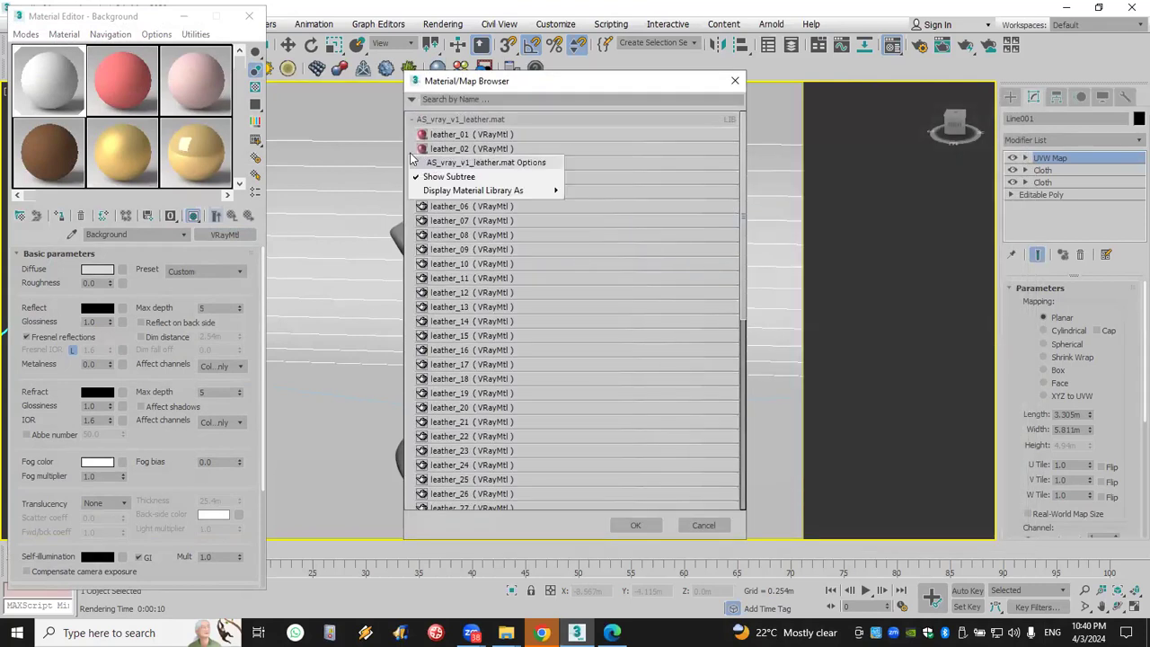
mouse_move(450, 190)
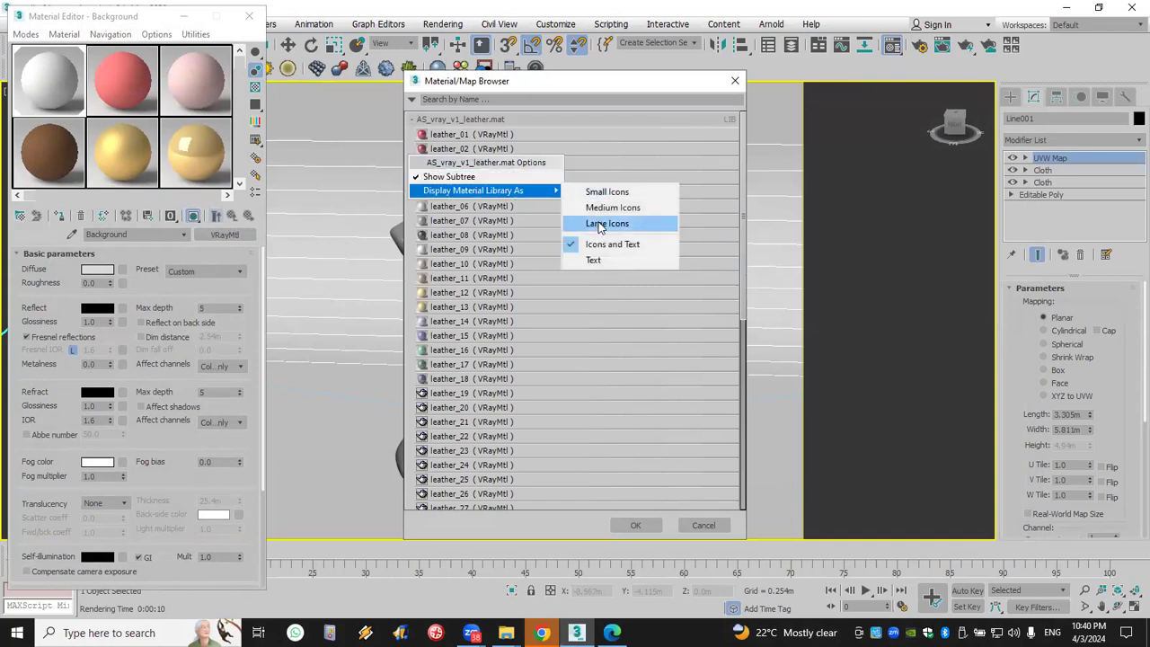
left_click(604, 224)
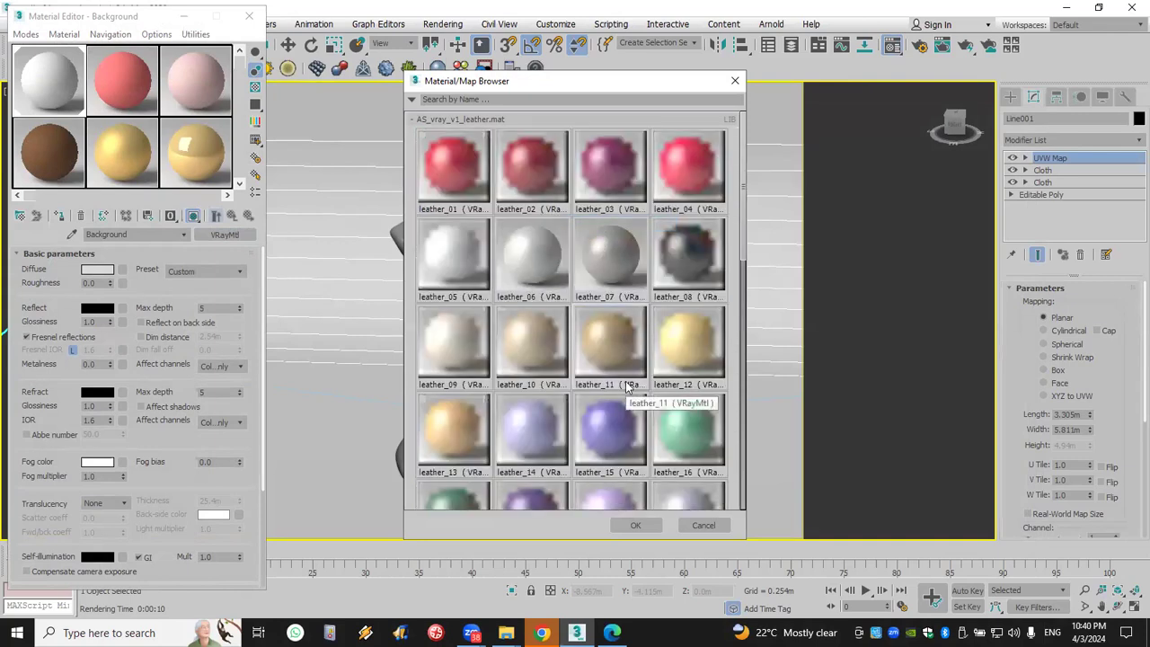
Examine the leather material previews in the loaded library and close the material browser without choosing one
scroll(627, 385, "down", 1)
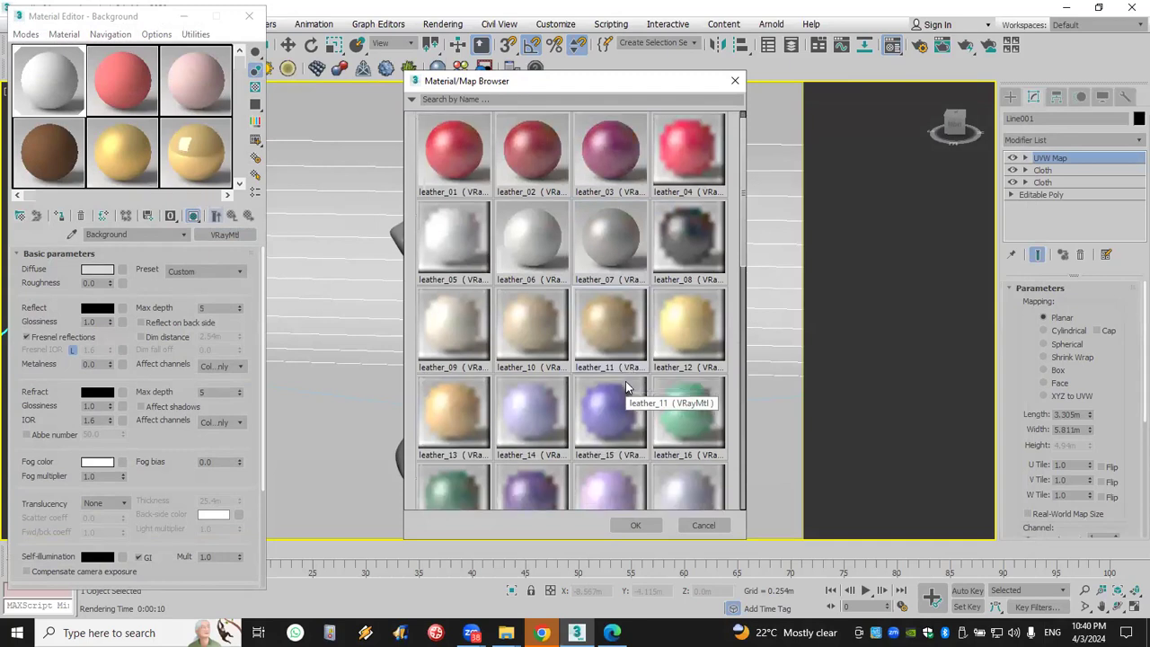
scroll(626, 386, "down", 1)
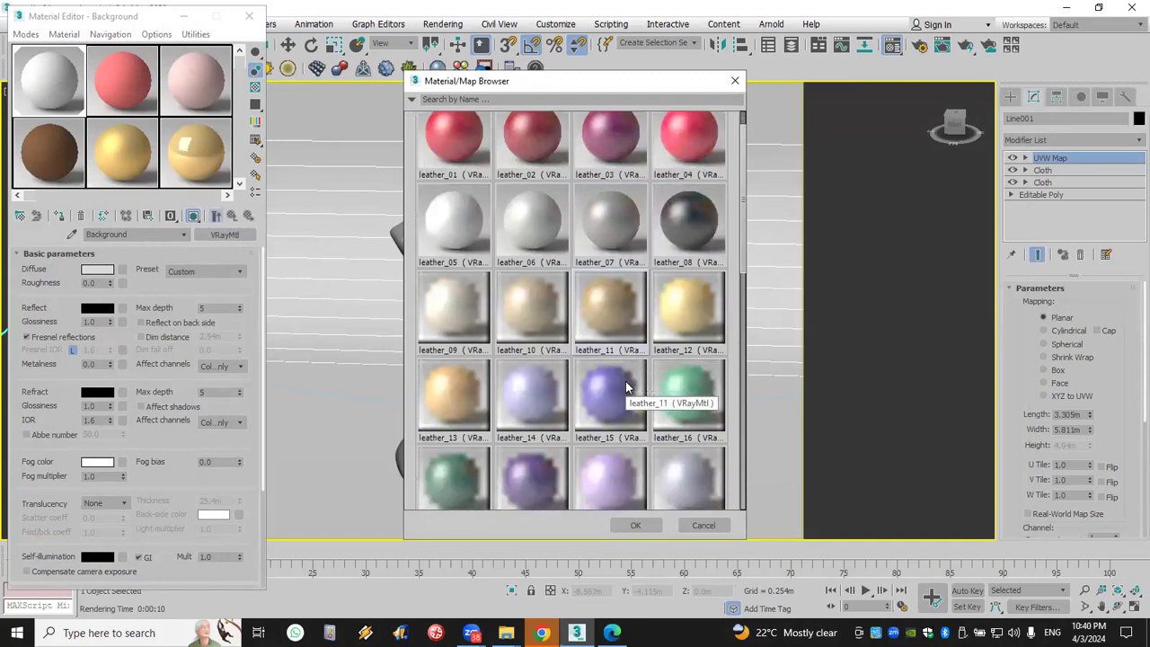
scroll(627, 387, "down", 1)
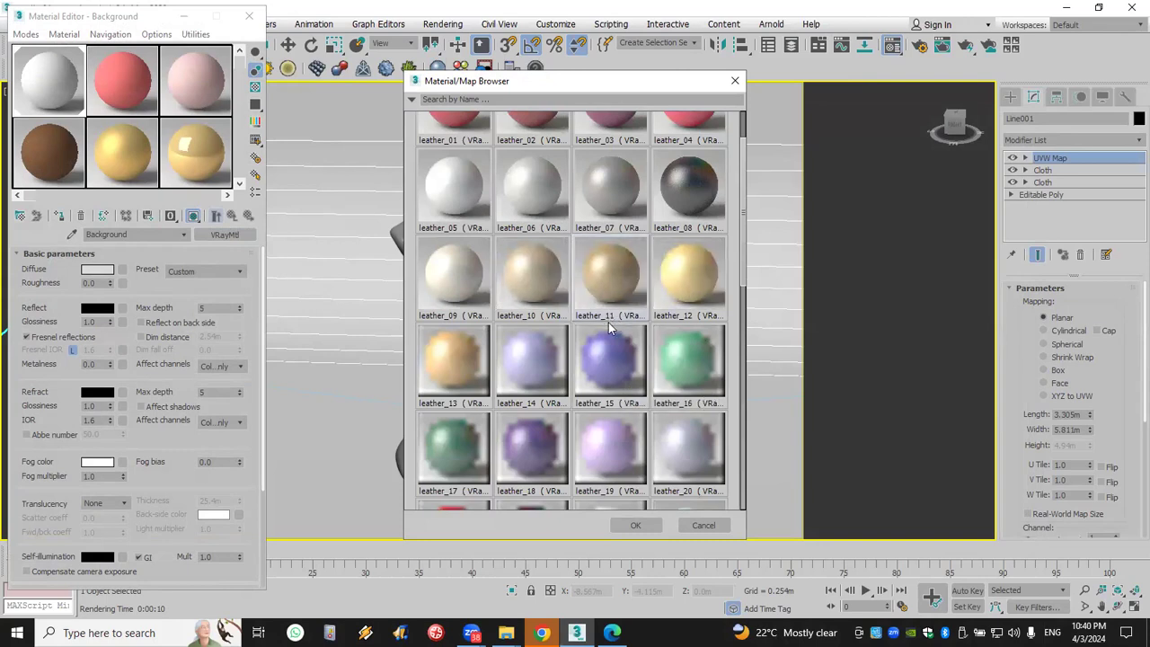
scroll(609, 327, "down", 3)
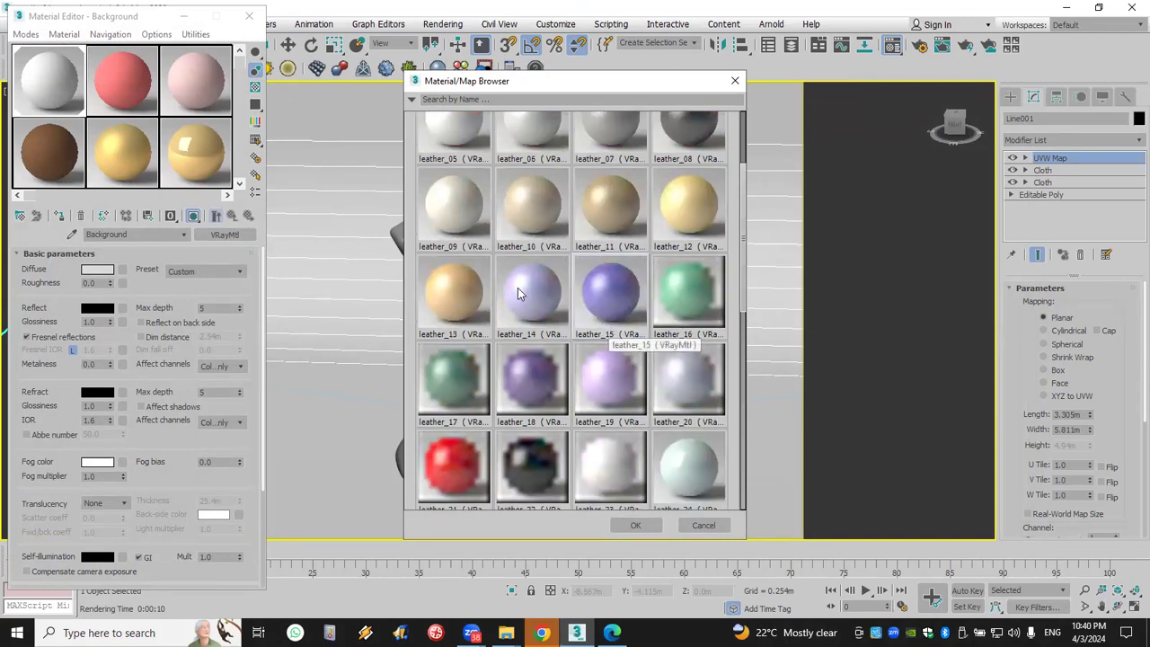
left_click(725, 85)
Open the external files list of the project paths and start adding a new path, looking in the Desktop folder
left_click(559, 25)
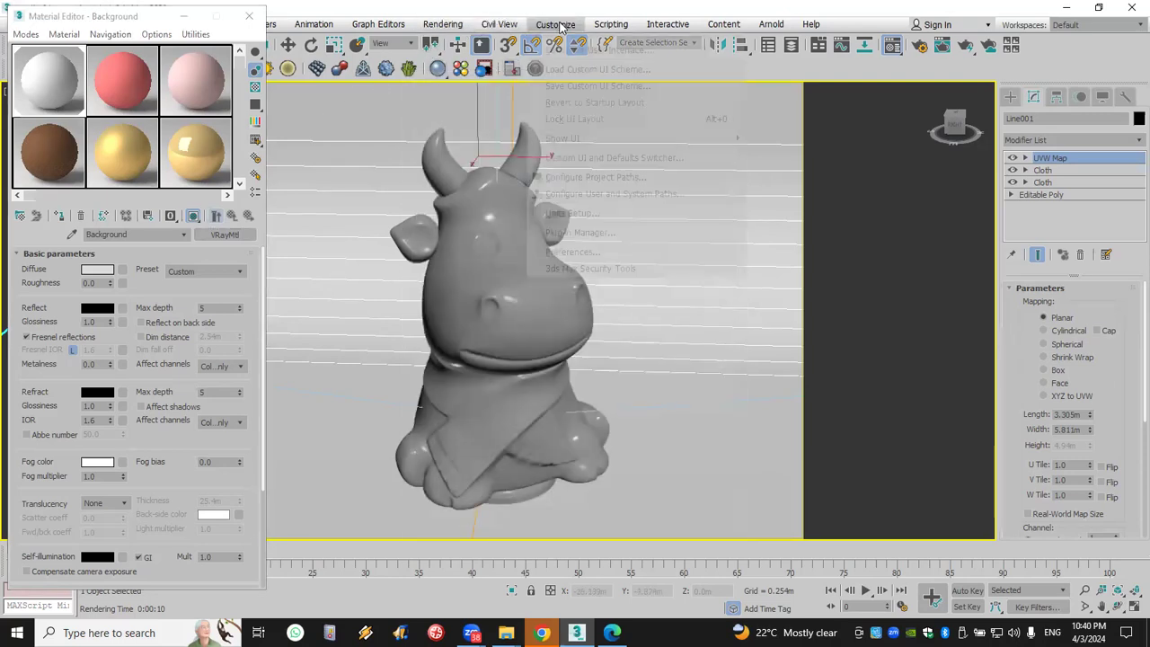
left_click(614, 180)
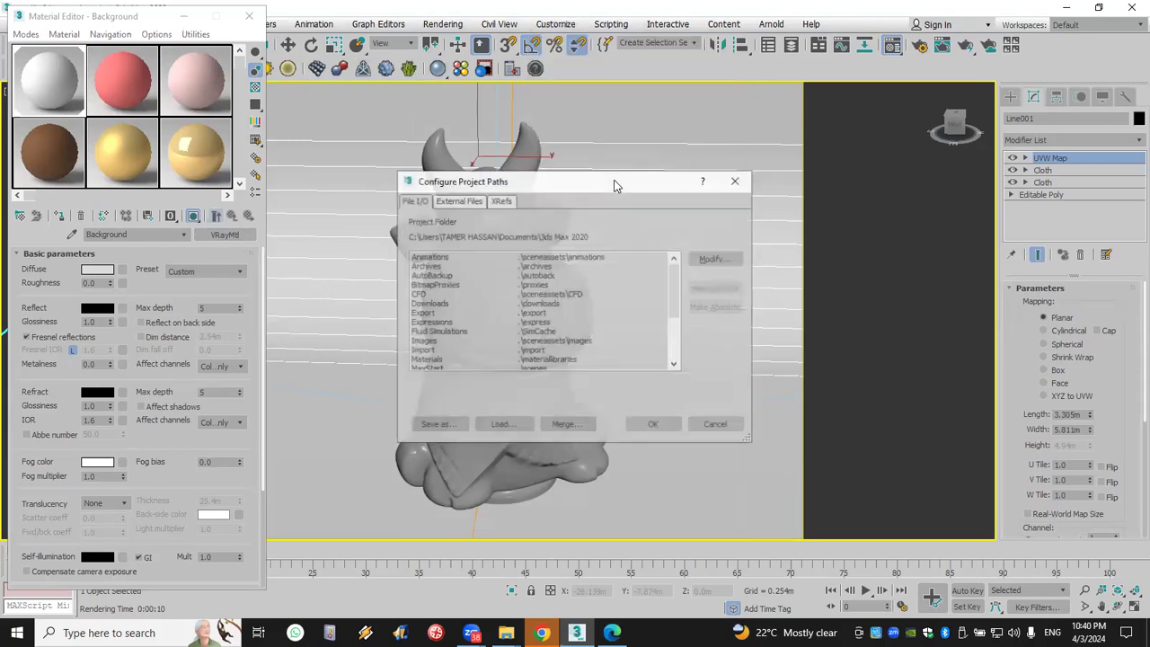
left_click(463, 201)
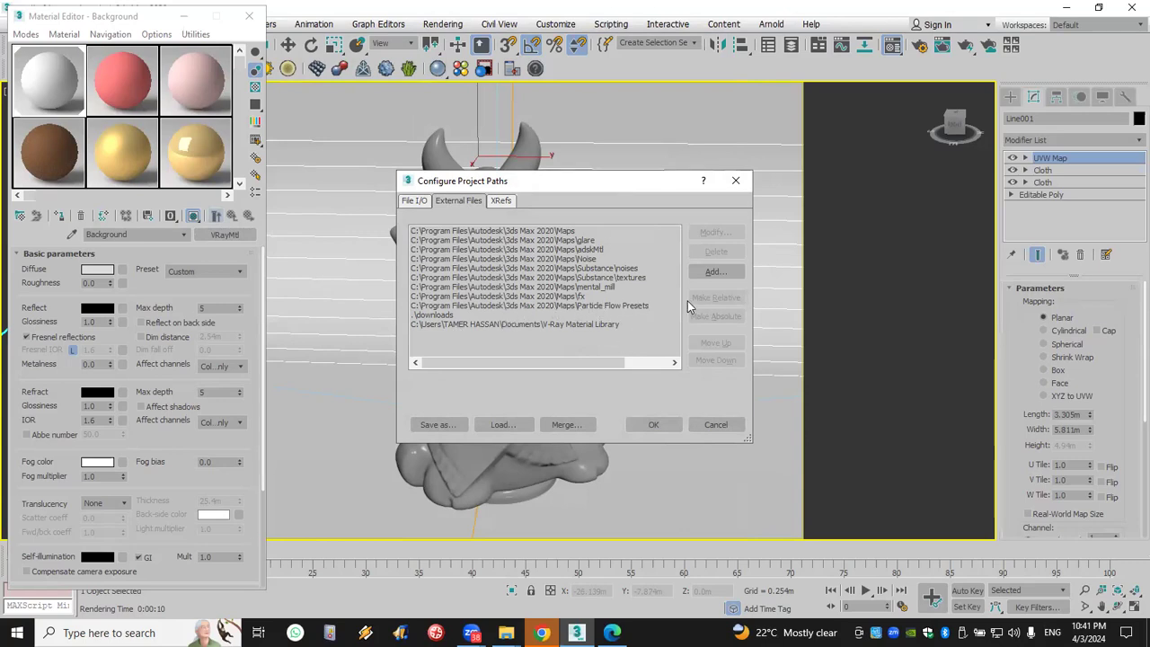
left_click(726, 272)
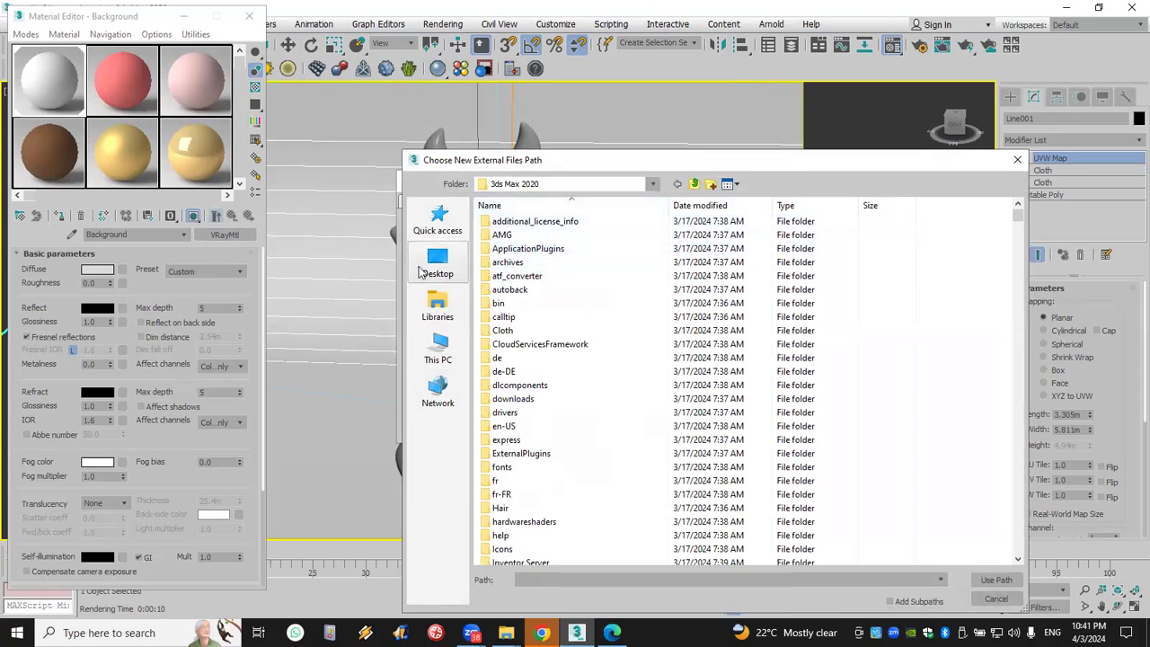
left_click(438, 351)
left_click(437, 262)
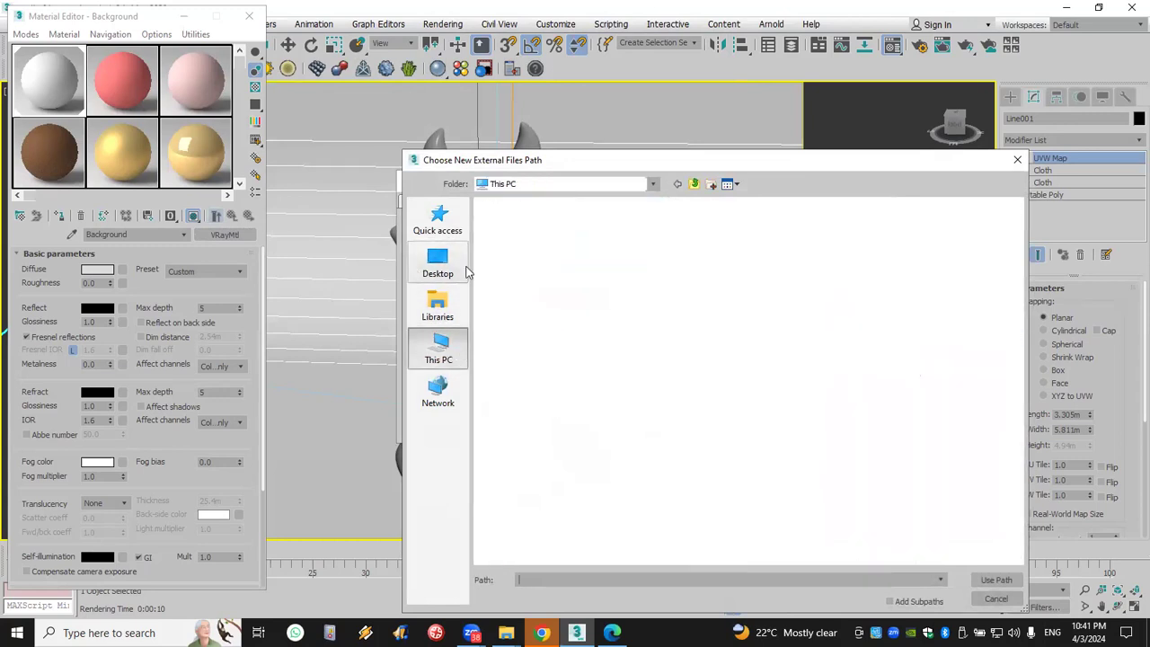
Browse to MAX > Archshaders > Archshaders_textures, add it as an external files path and accept the project paths
scroll(608, 388, "down", 2)
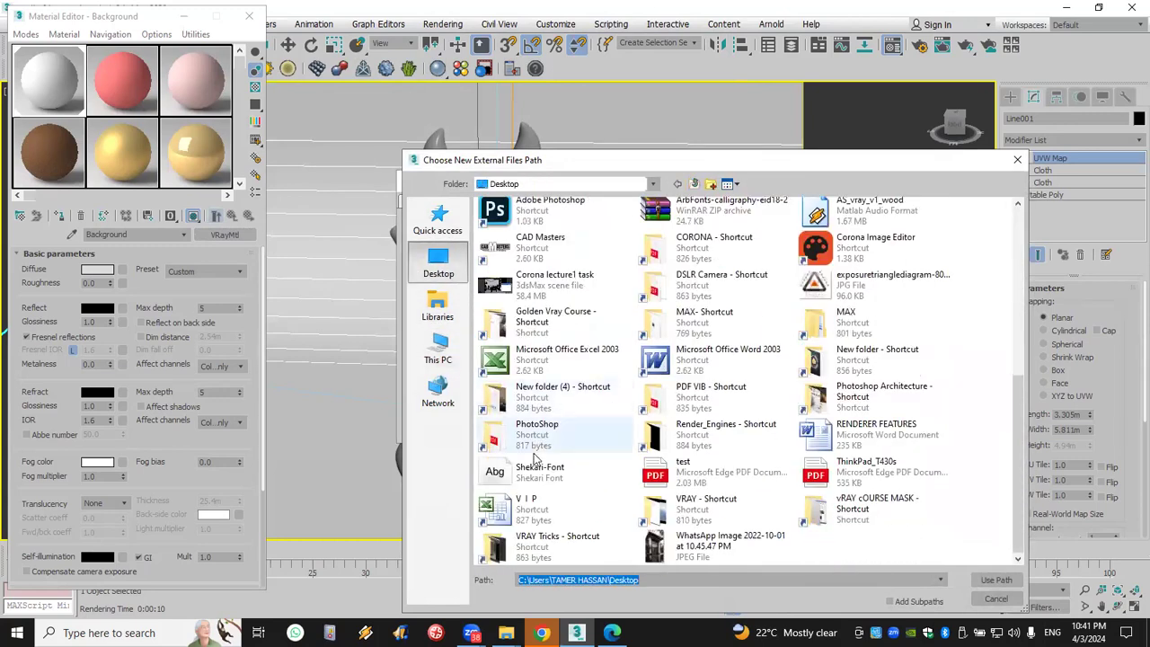
left_click(728, 435)
left_click(672, 519)
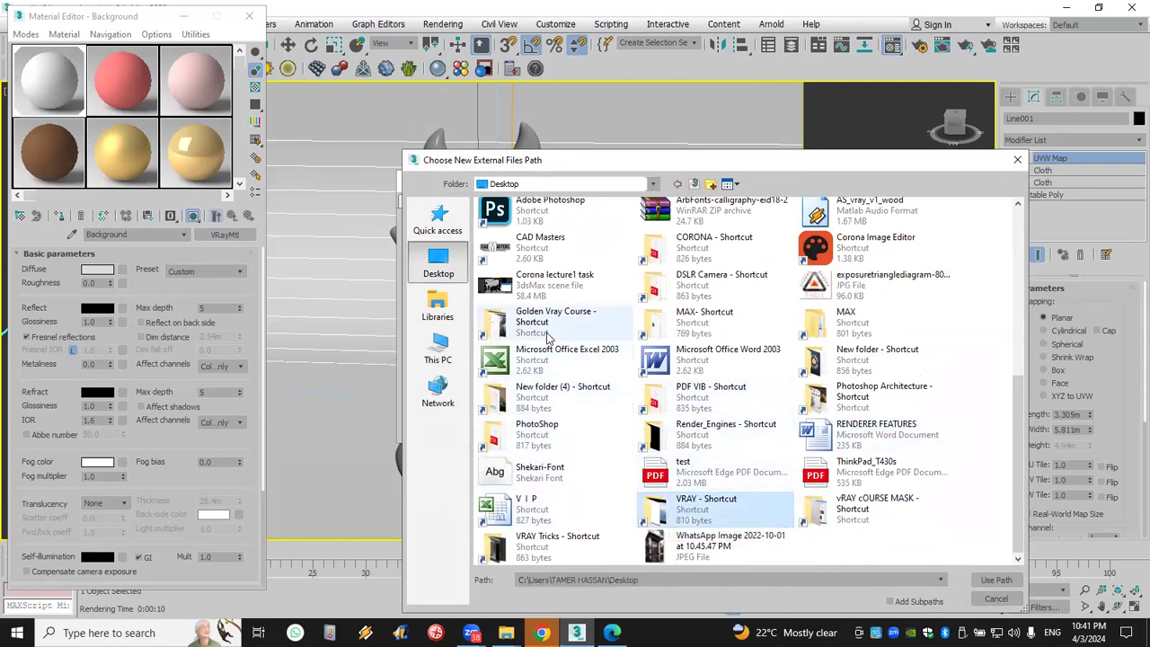
left_click(707, 321)
double_click(706, 322)
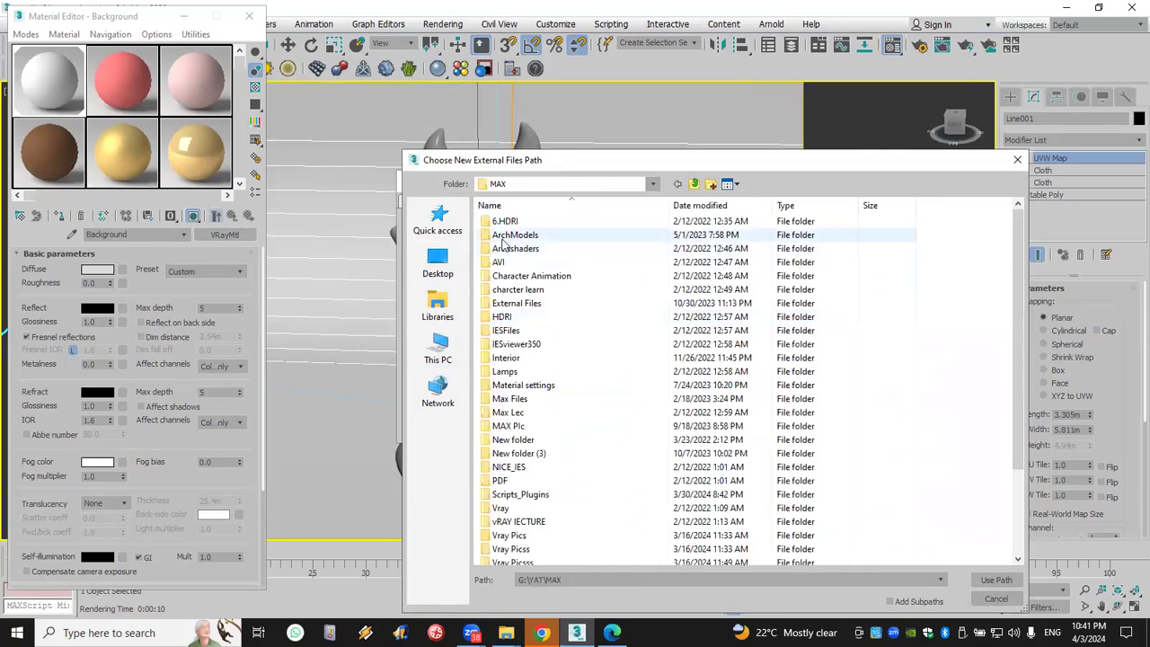
double_click(505, 235)
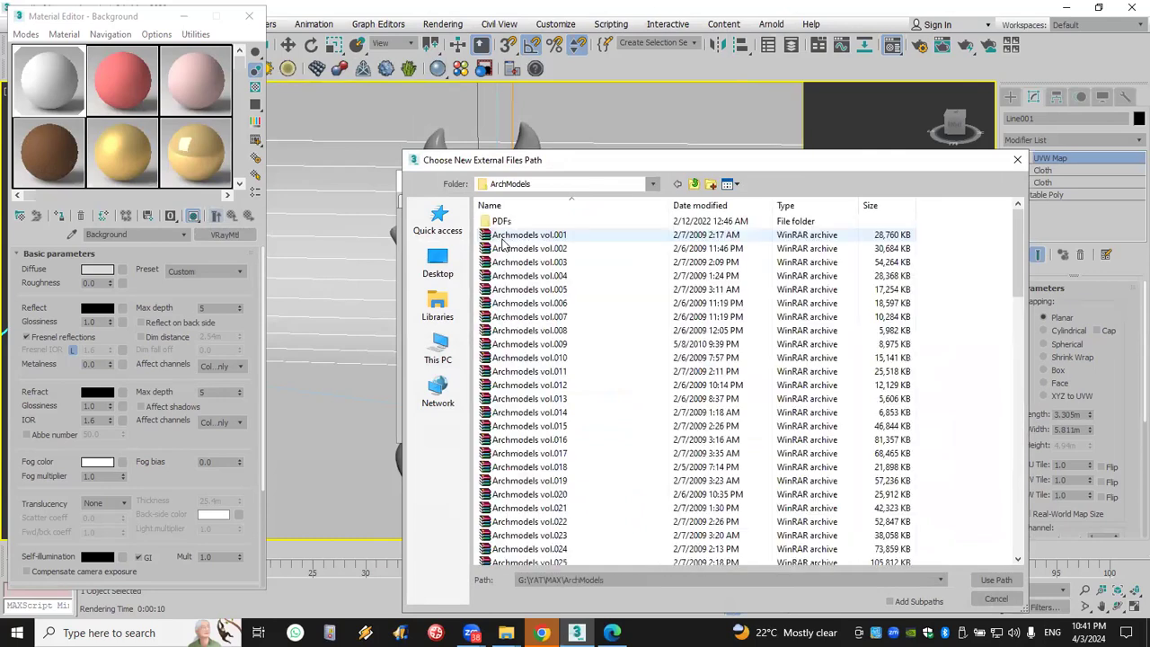
left_click(694, 184)
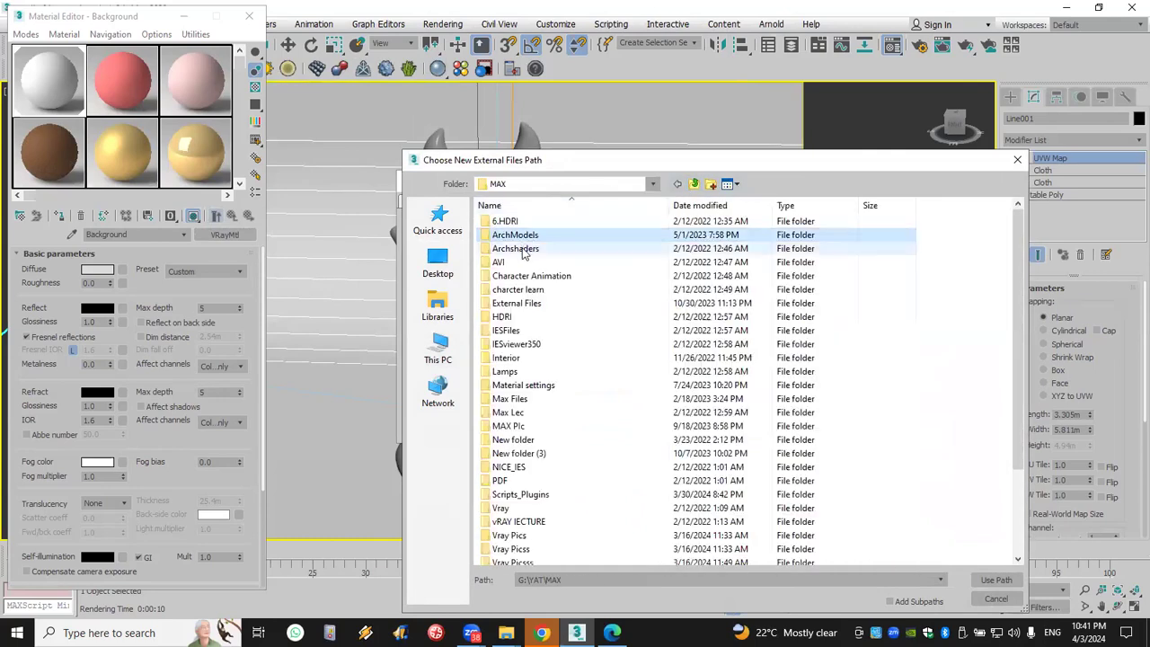
double_click(524, 254)
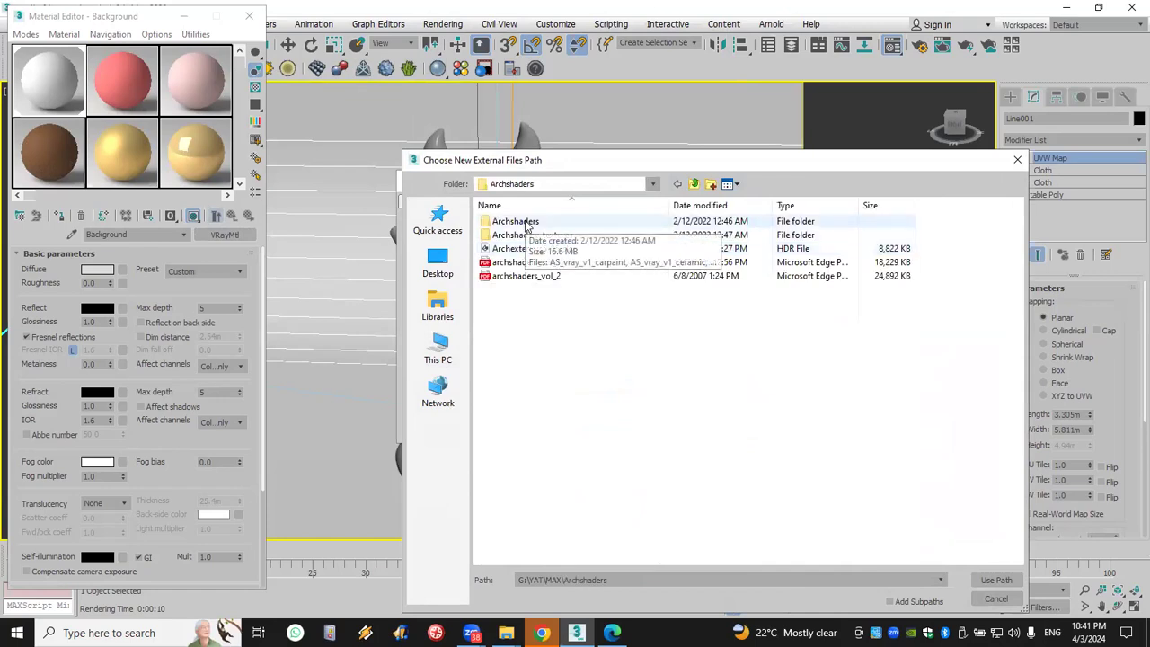
double_click(530, 235)
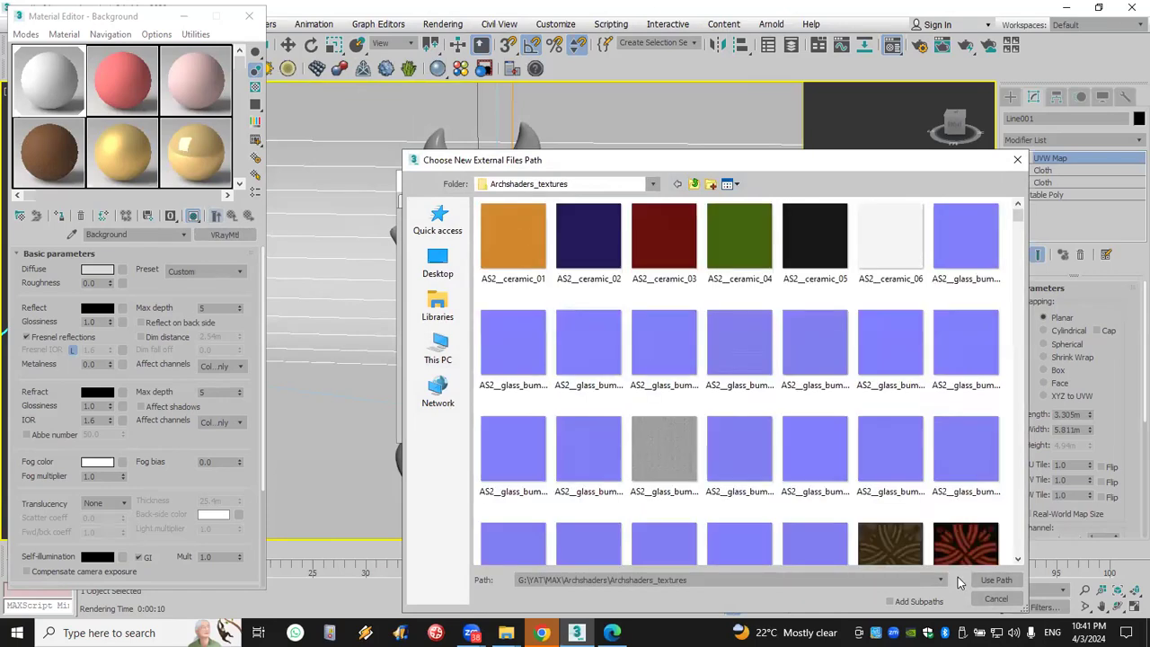
left_click(994, 581)
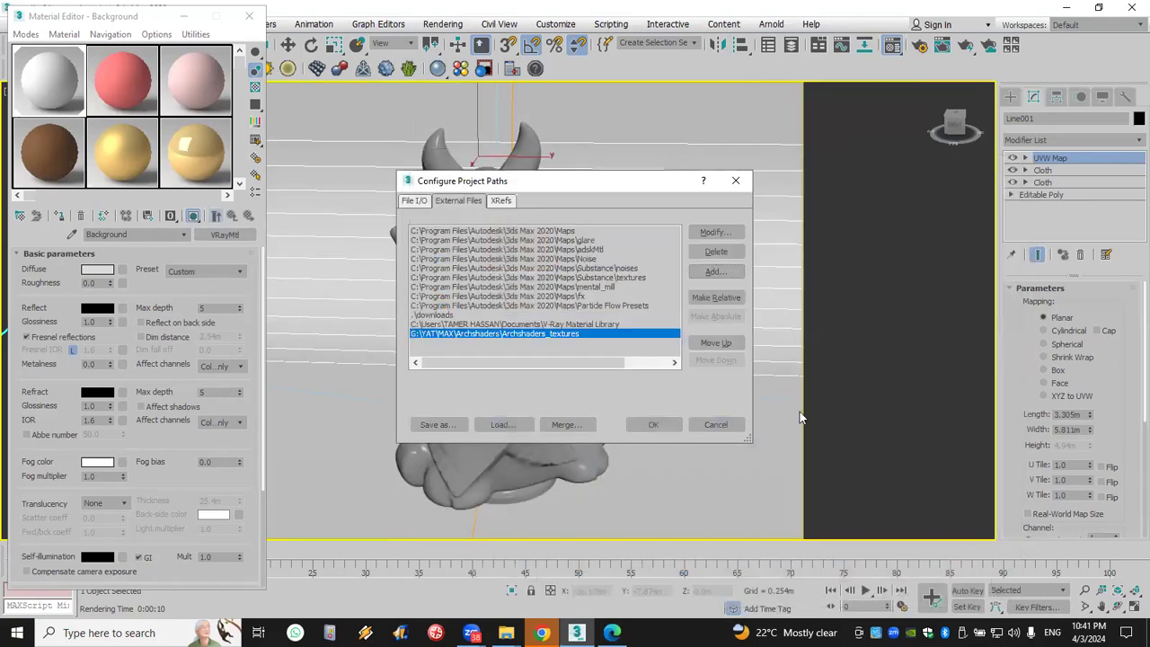
left_click(630, 425)
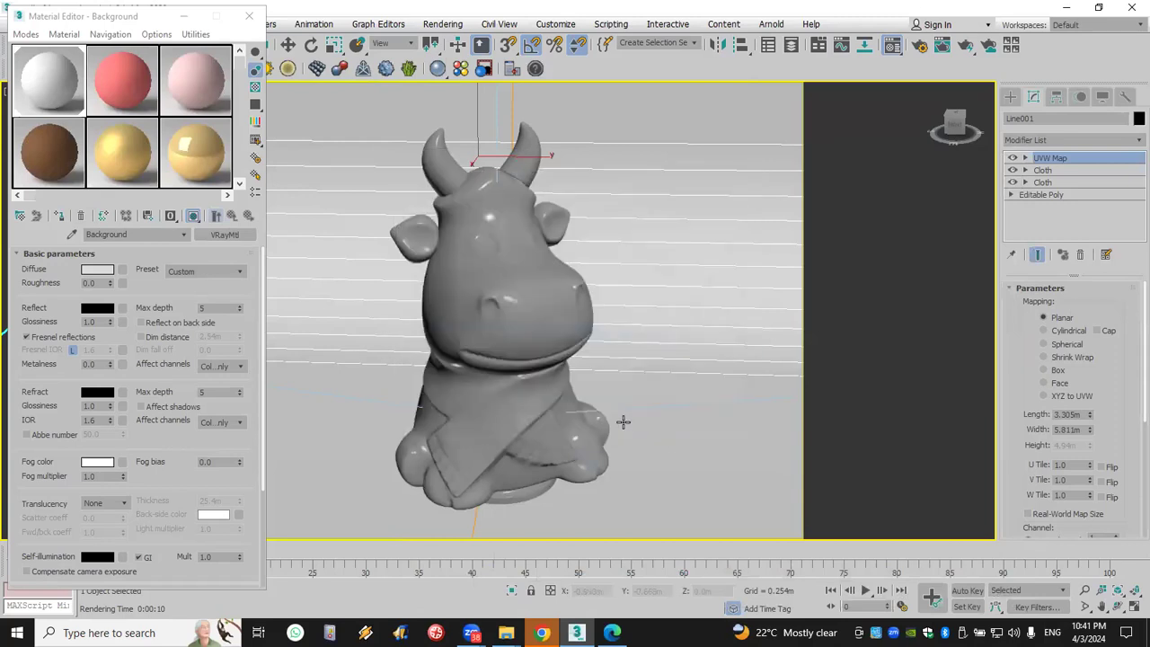
Replace the Background material with leather_38 from the AS_vray_v1_leather.mat library
left_click(223, 235)
scroll(568, 269, "up", 3)
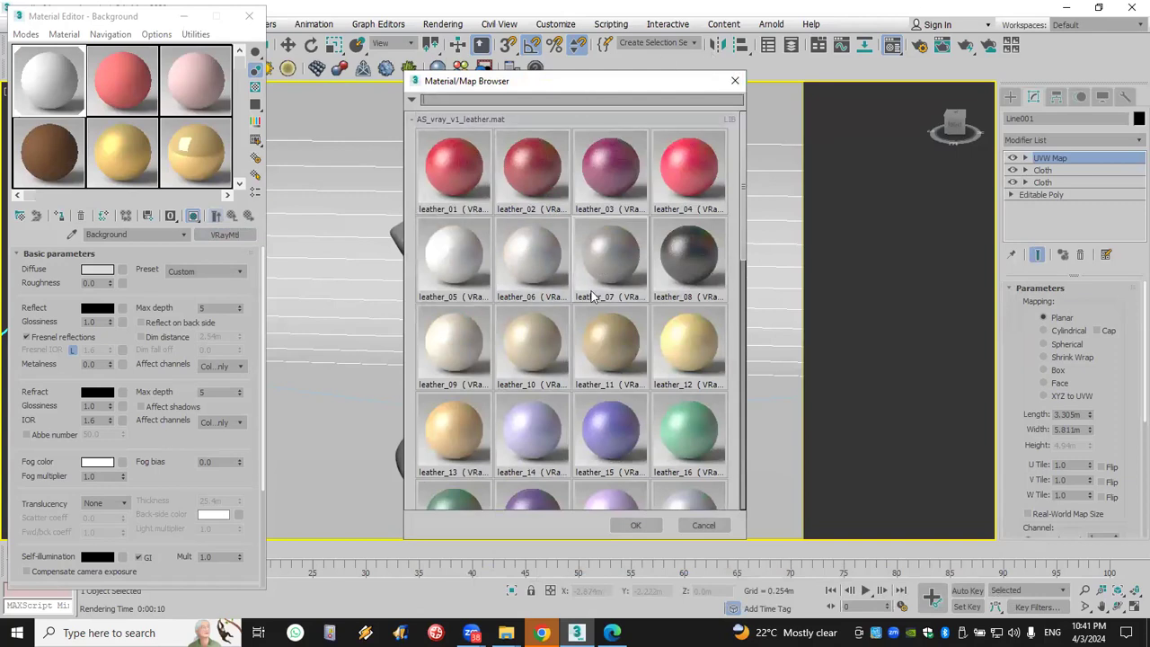
scroll(575, 335, "down", 8)
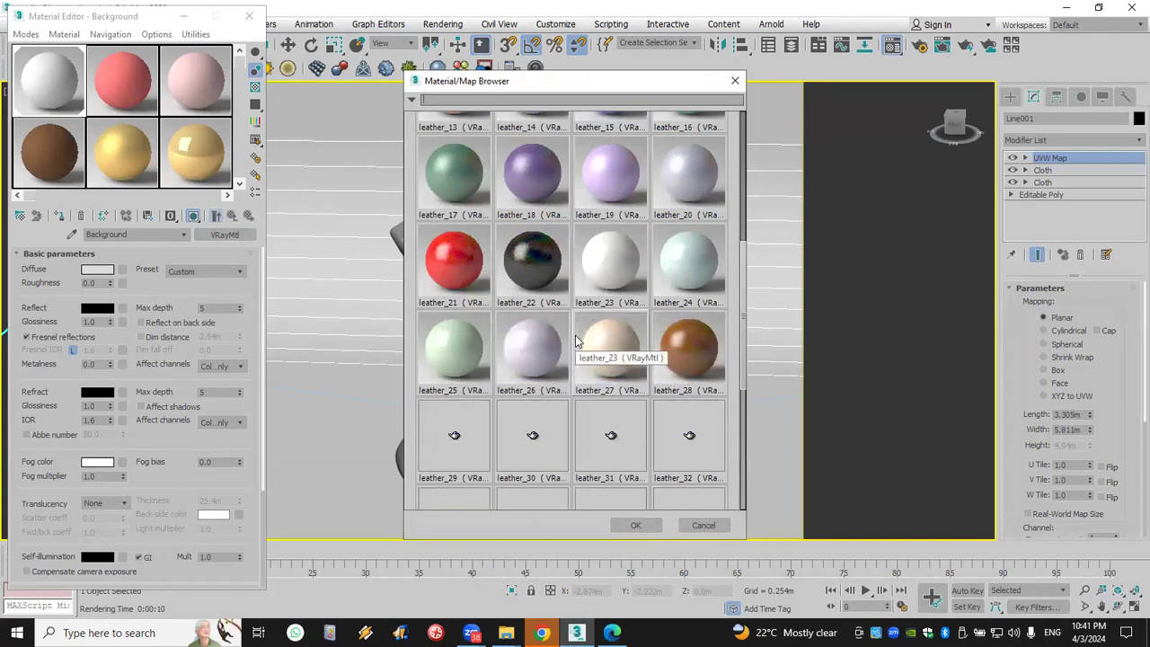
scroll(577, 339, "down", 2)
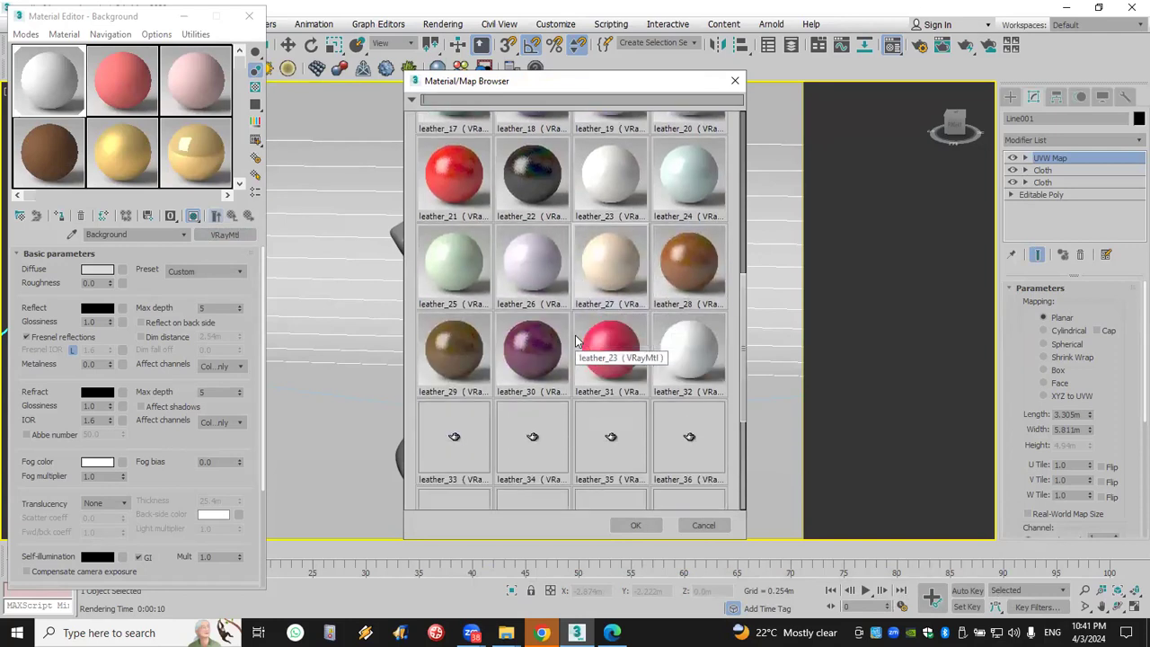
scroll(577, 340, "down", 2)
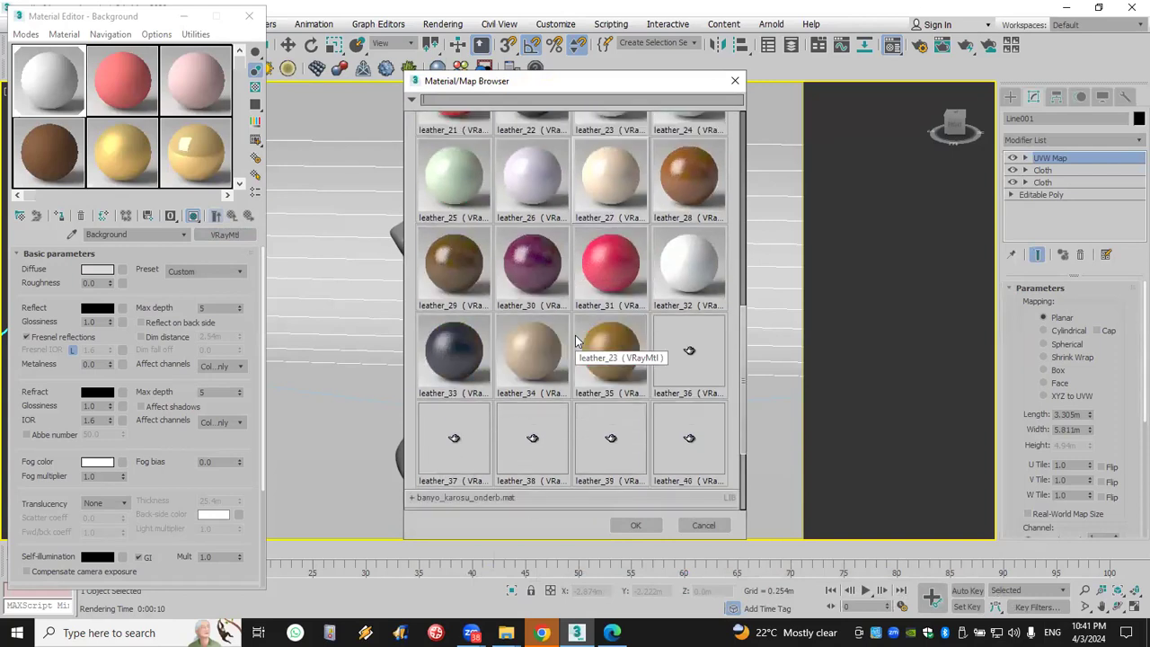
scroll(577, 340, "down", 2)
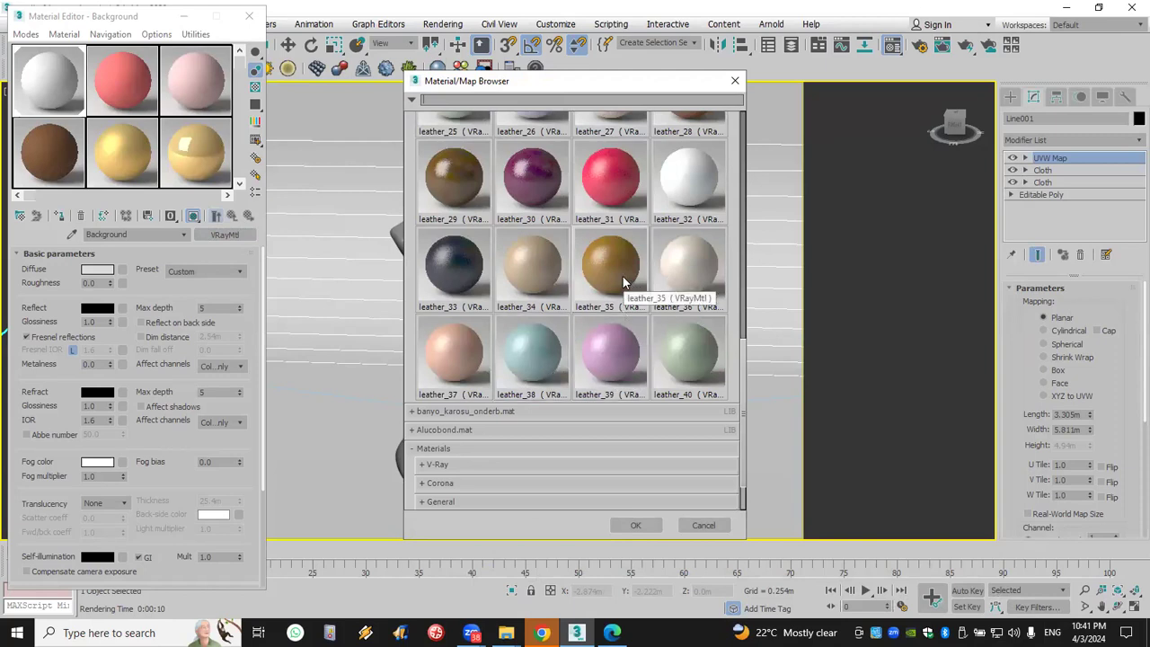
left_click(531, 349)
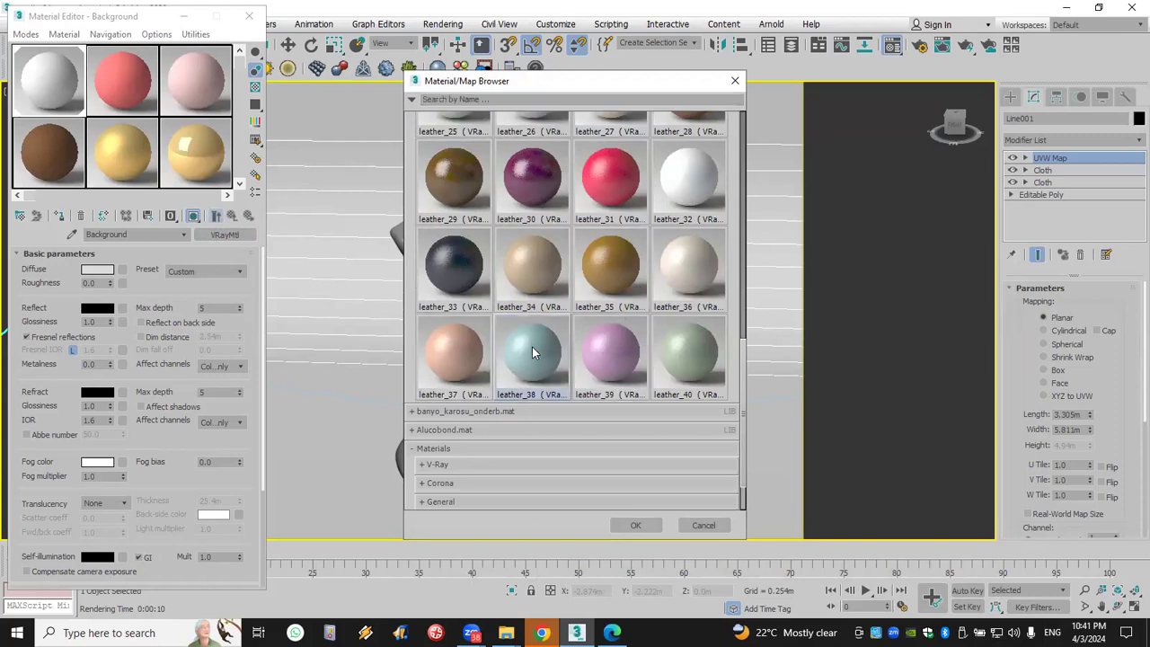
double_click(532, 351)
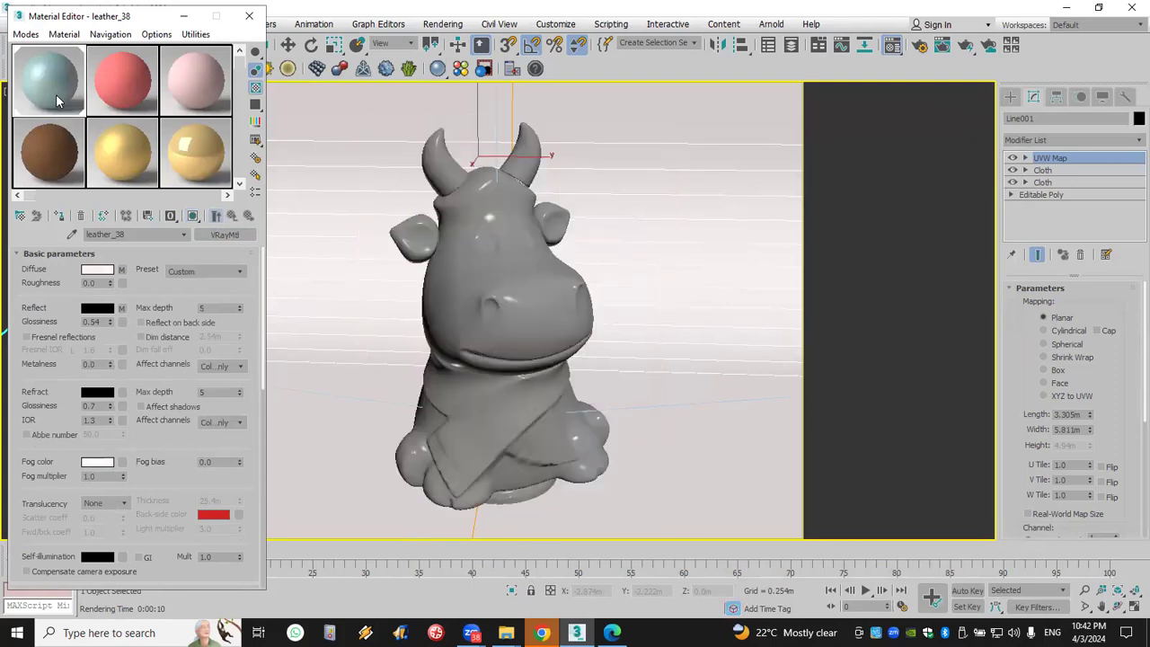
Assign leather_38 to the cow figurine and show the material in the viewport
left_click(473, 248)
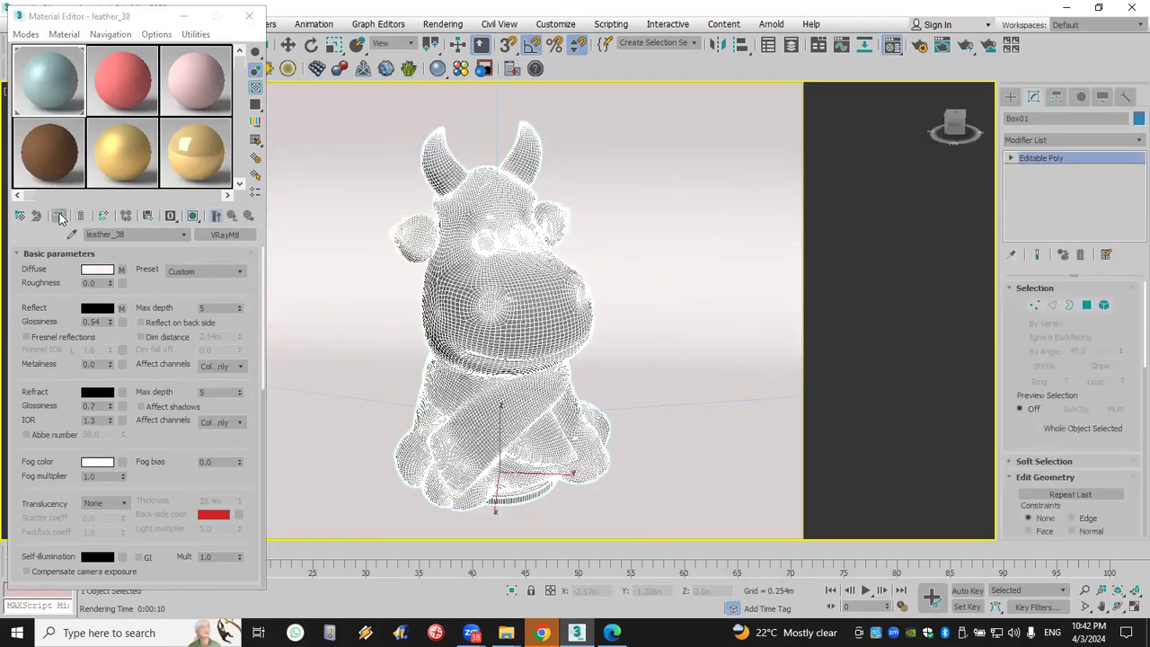
left_click(194, 216)
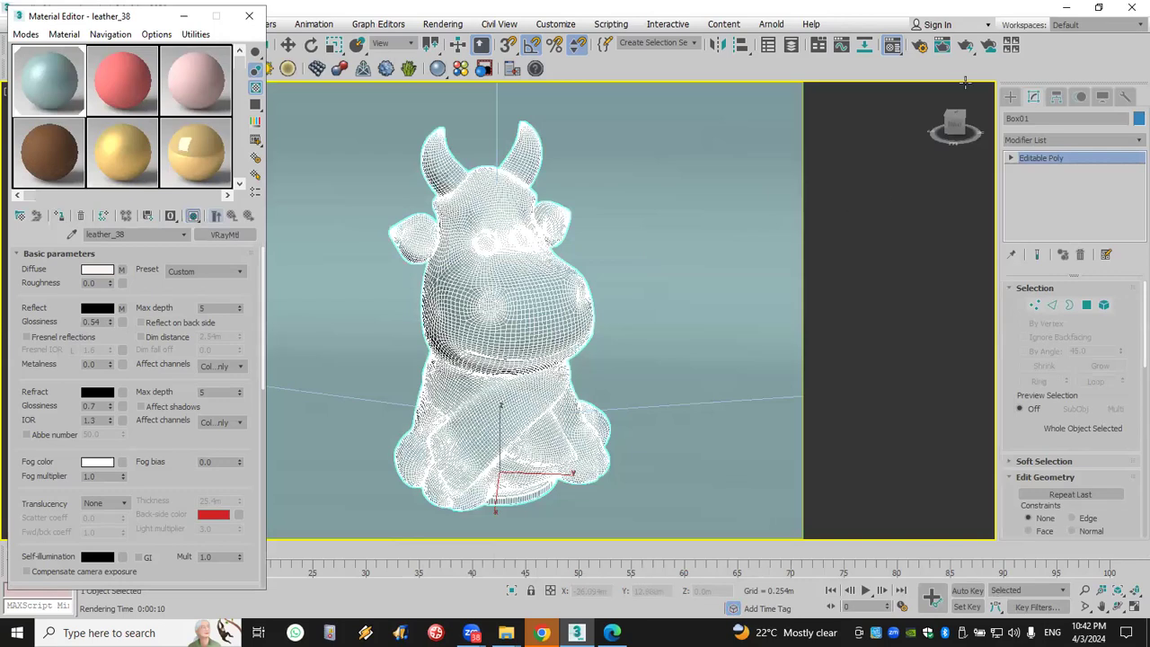
Render the full frame with leather_38 on the cow, inspect the leather surface up close and close the frame buffer
left_click(974, 46)
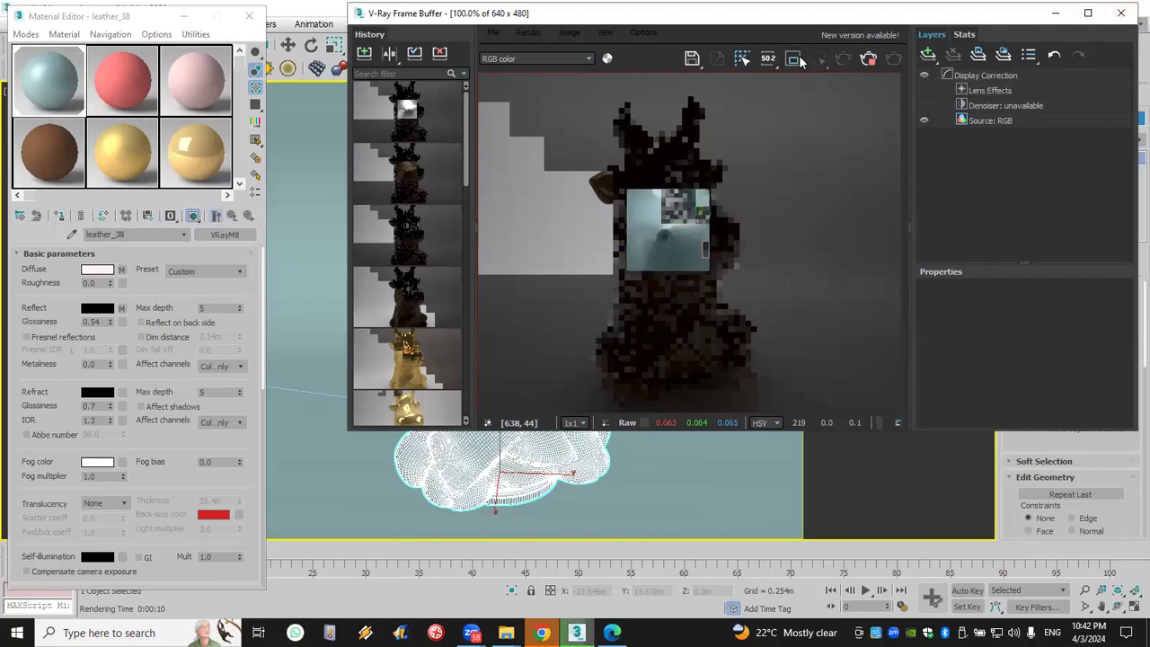
left_click(868, 58)
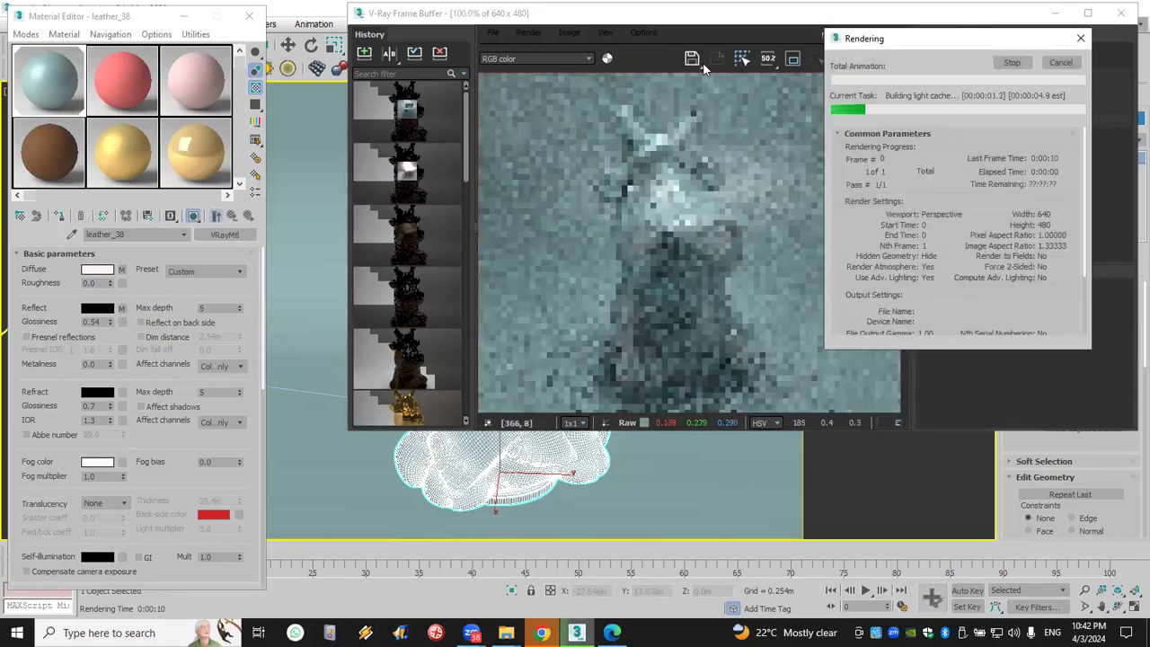
double_click(712, 22)
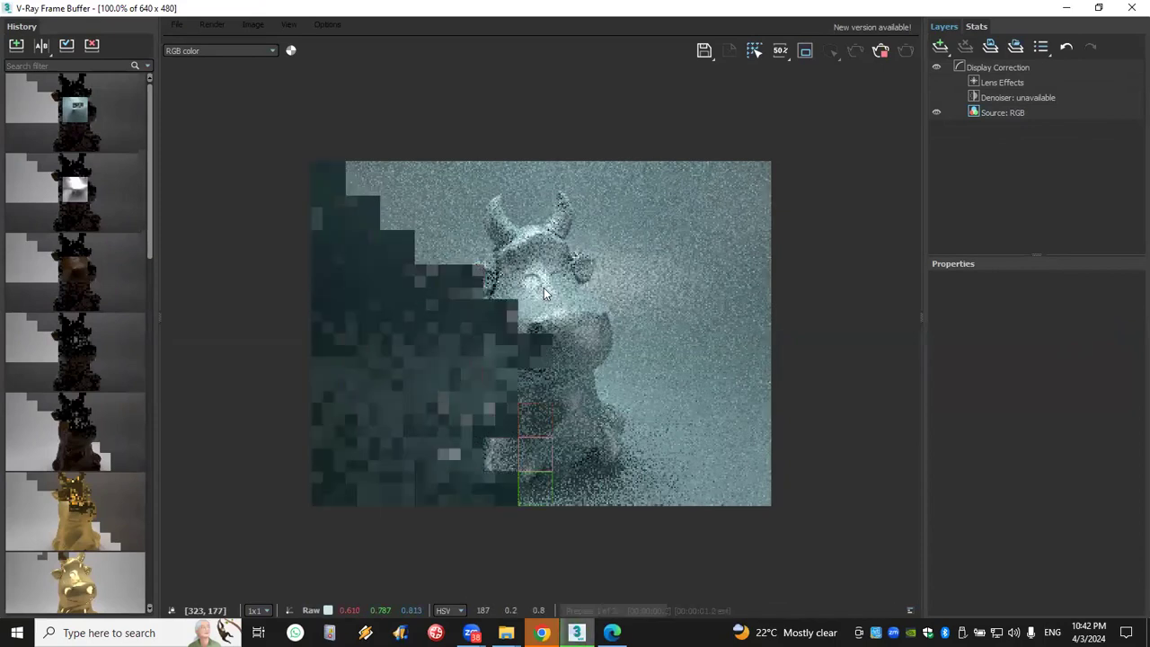
double_click(500, 17)
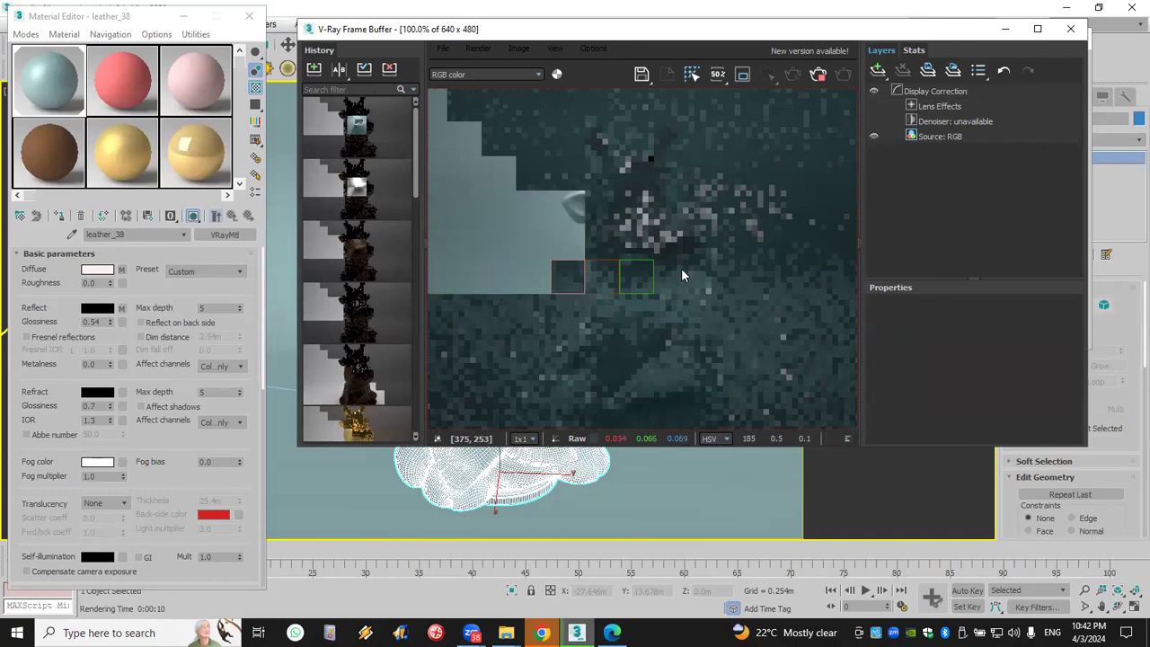
scroll(581, 210, "up", 1)
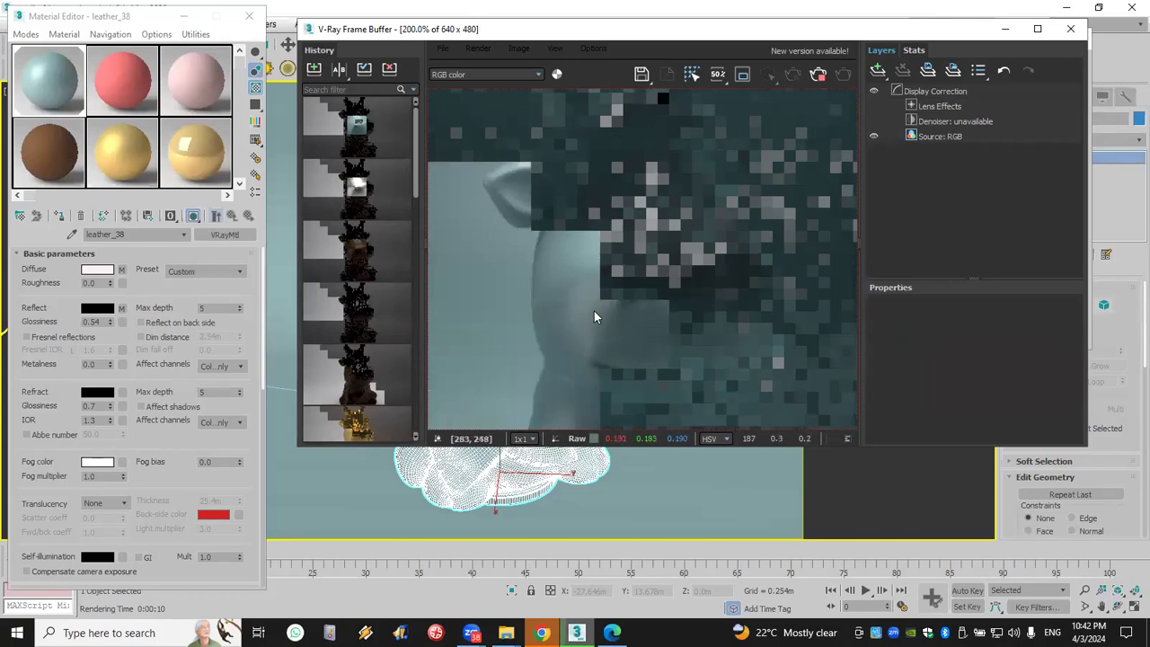
scroll(610, 330, "down", 1)
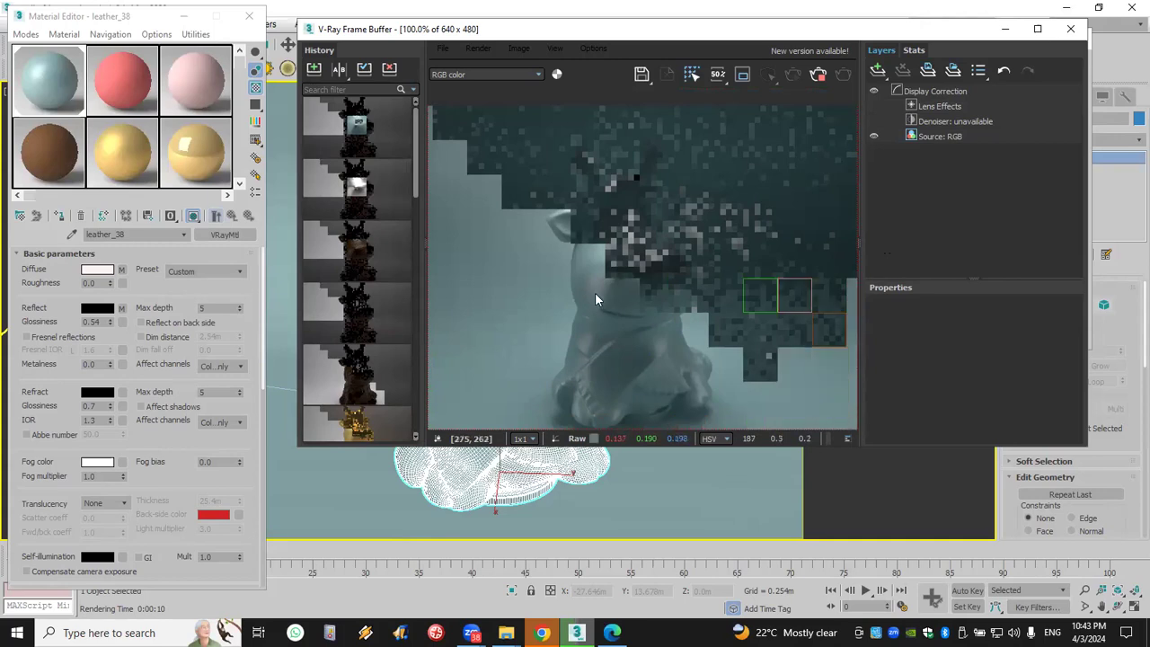
scroll(629, 295, "up", 1)
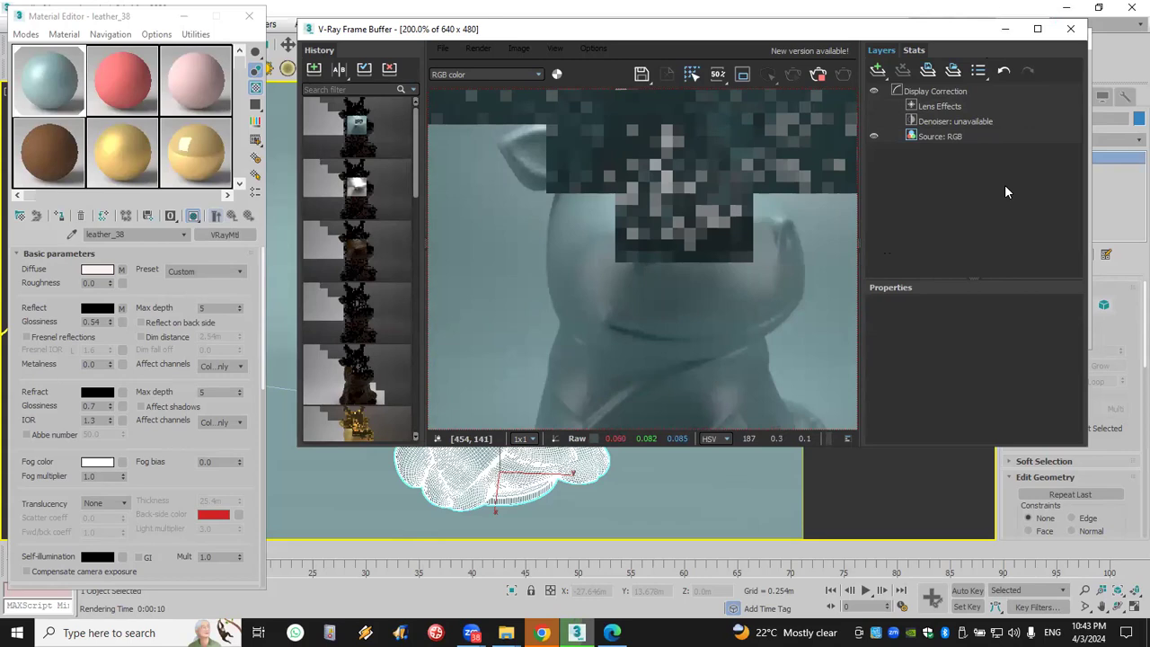
left_click(1070, 28)
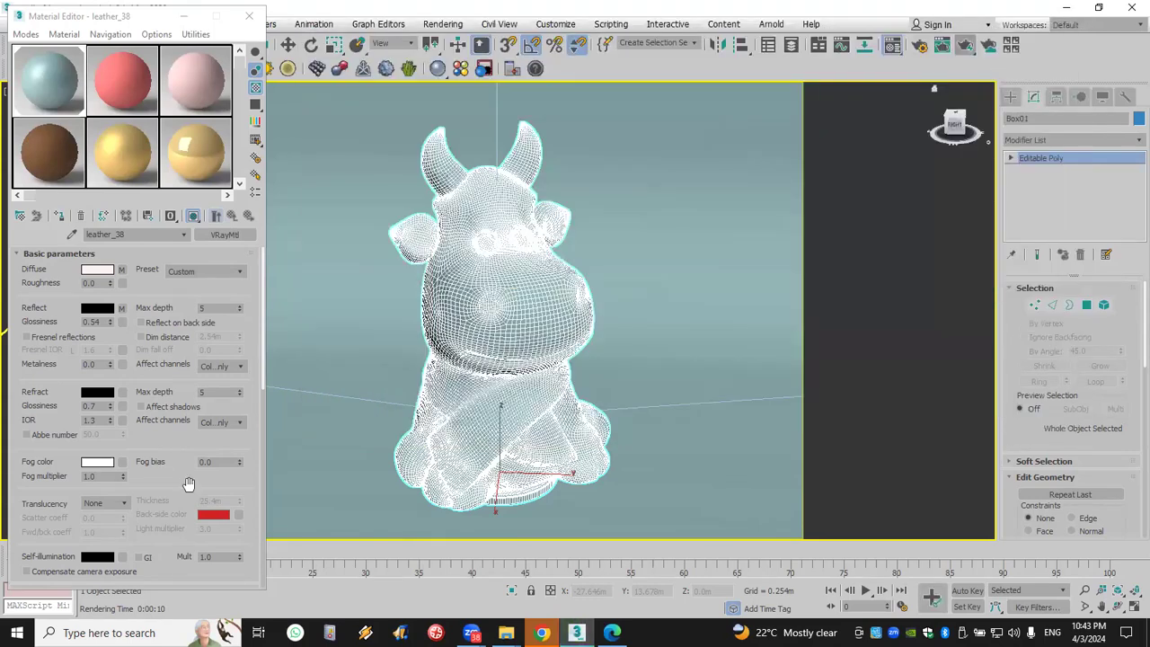
Set the size of leather_38's bump Noise map to 0.5 and render the cow again
scroll(212, 450, "down", 1)
scroll(90, 413, "down", 5)
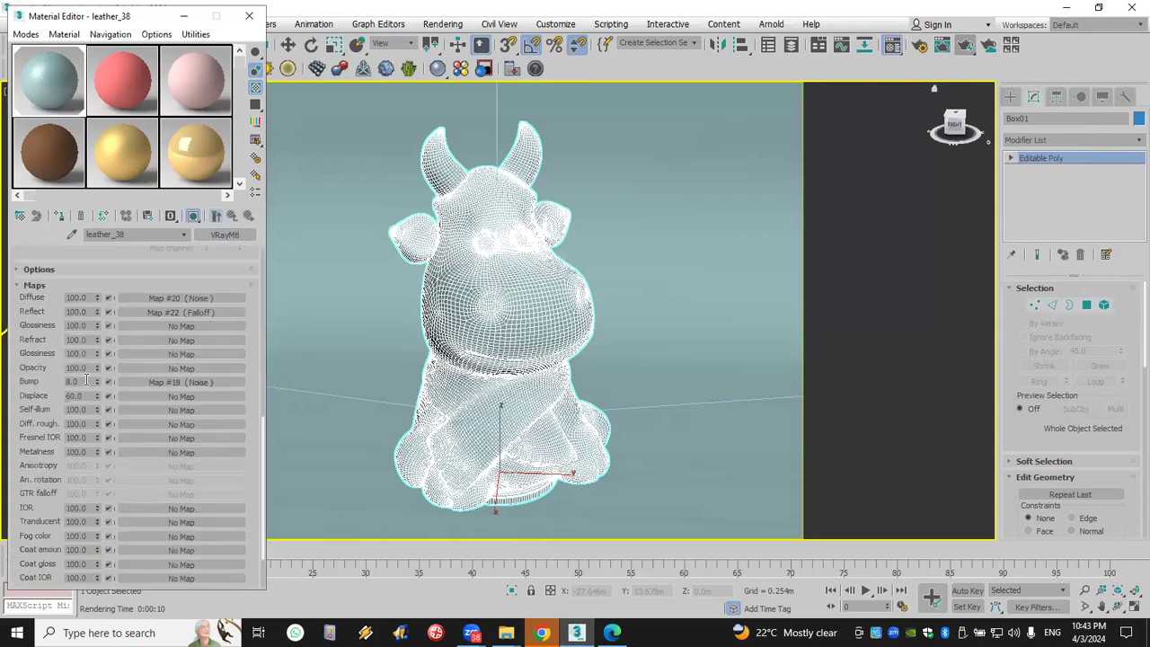
left_click(162, 383)
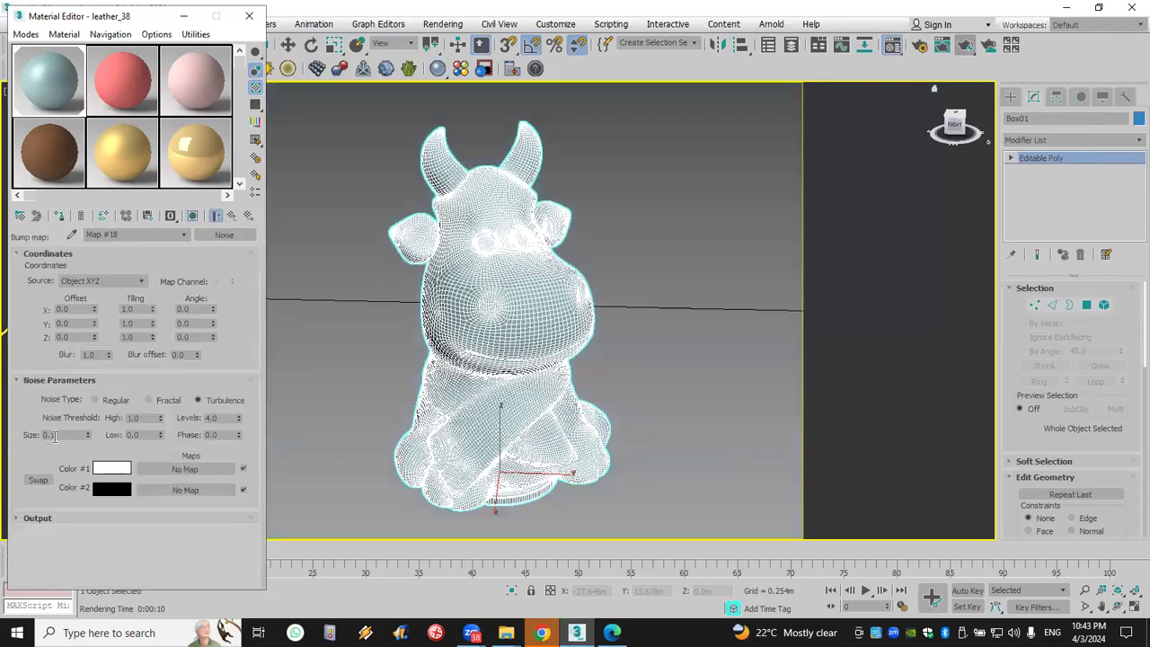
left_click_drag(49, 435, 81, 435)
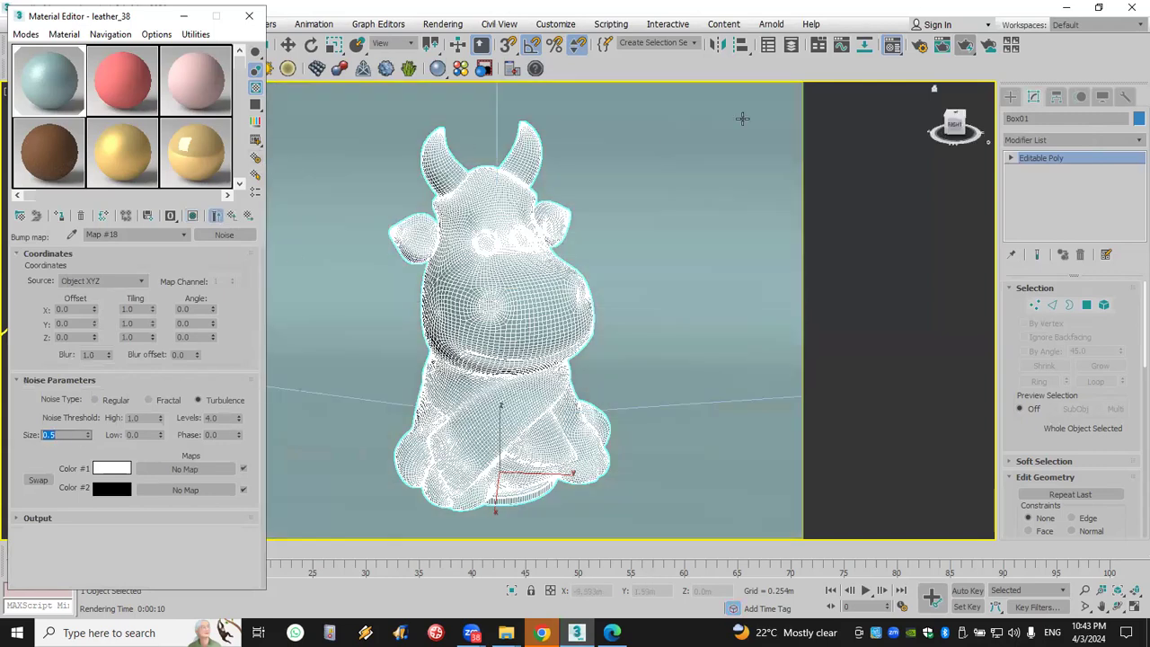
left_click(960, 45)
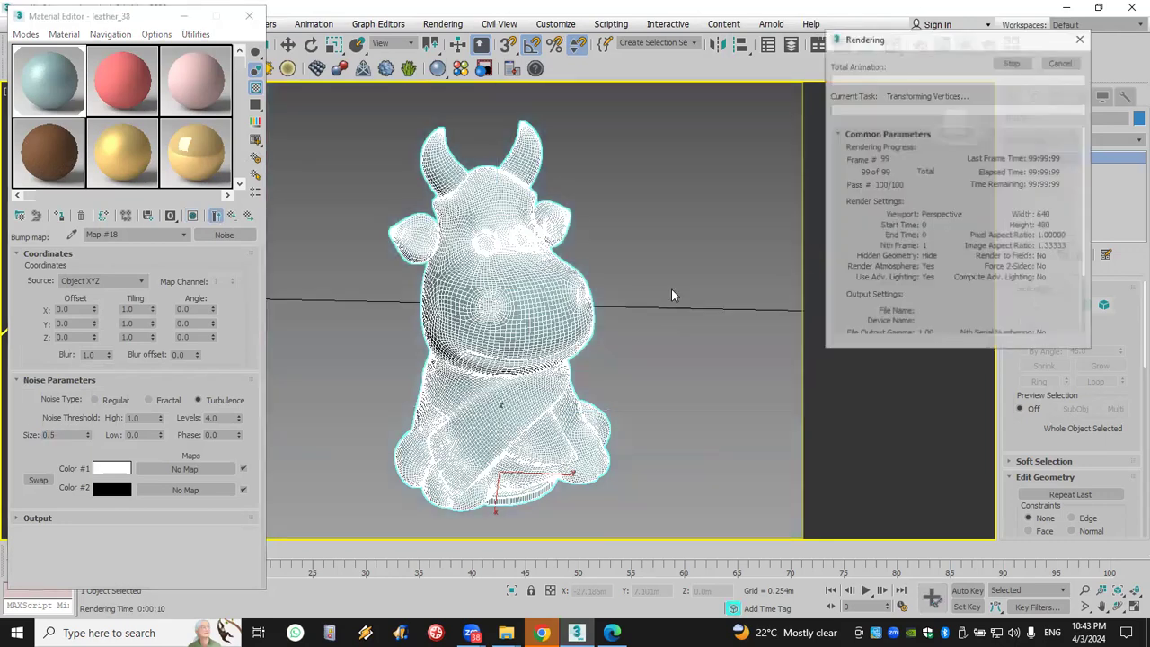
scroll(679, 360, "down", 1)
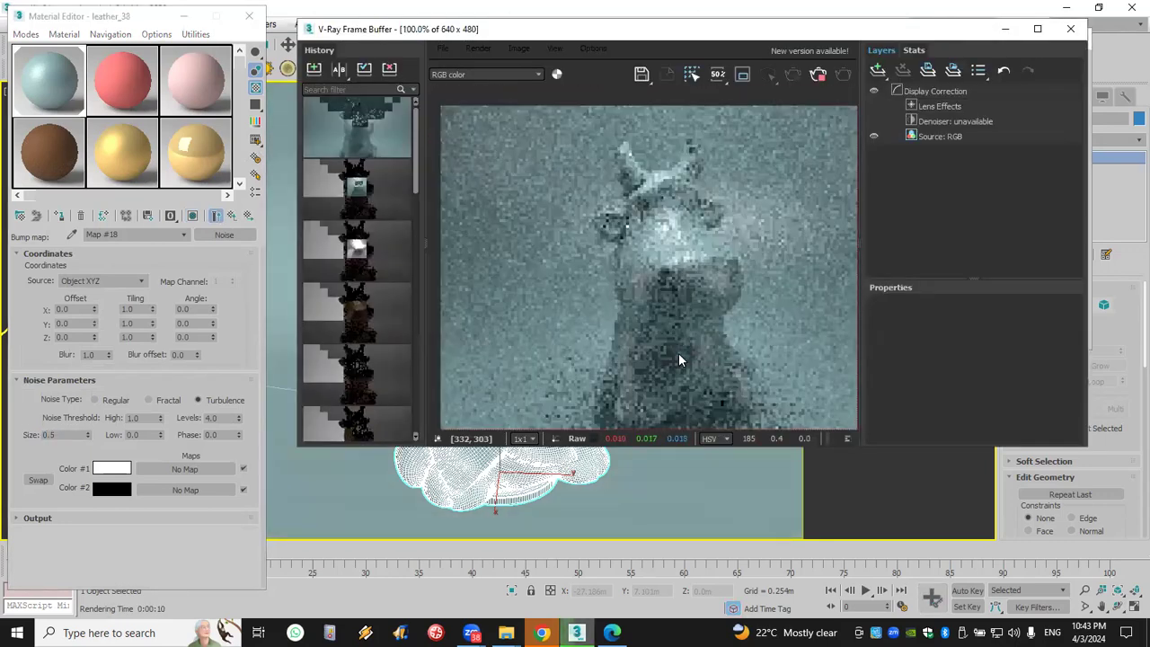